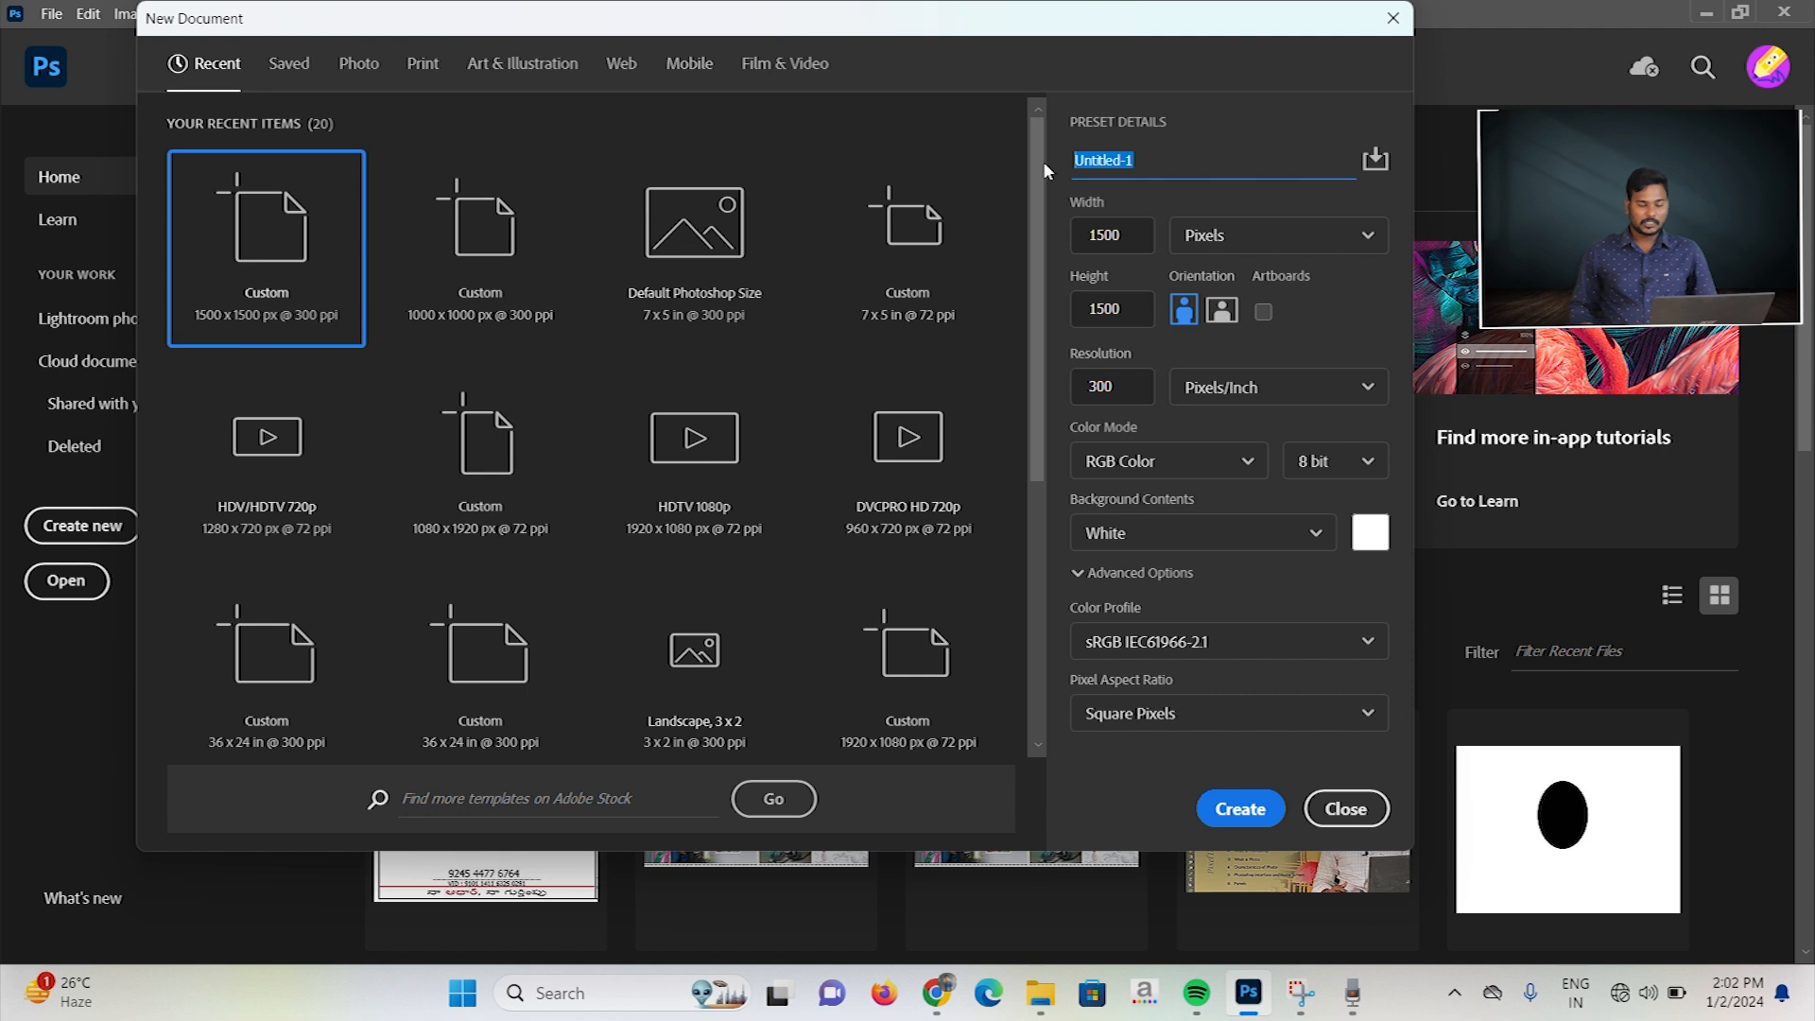
Step: Create a new 1500 × 1500 px document named test at 300 pixels/inch, RGB Color, with a white background
text(test)
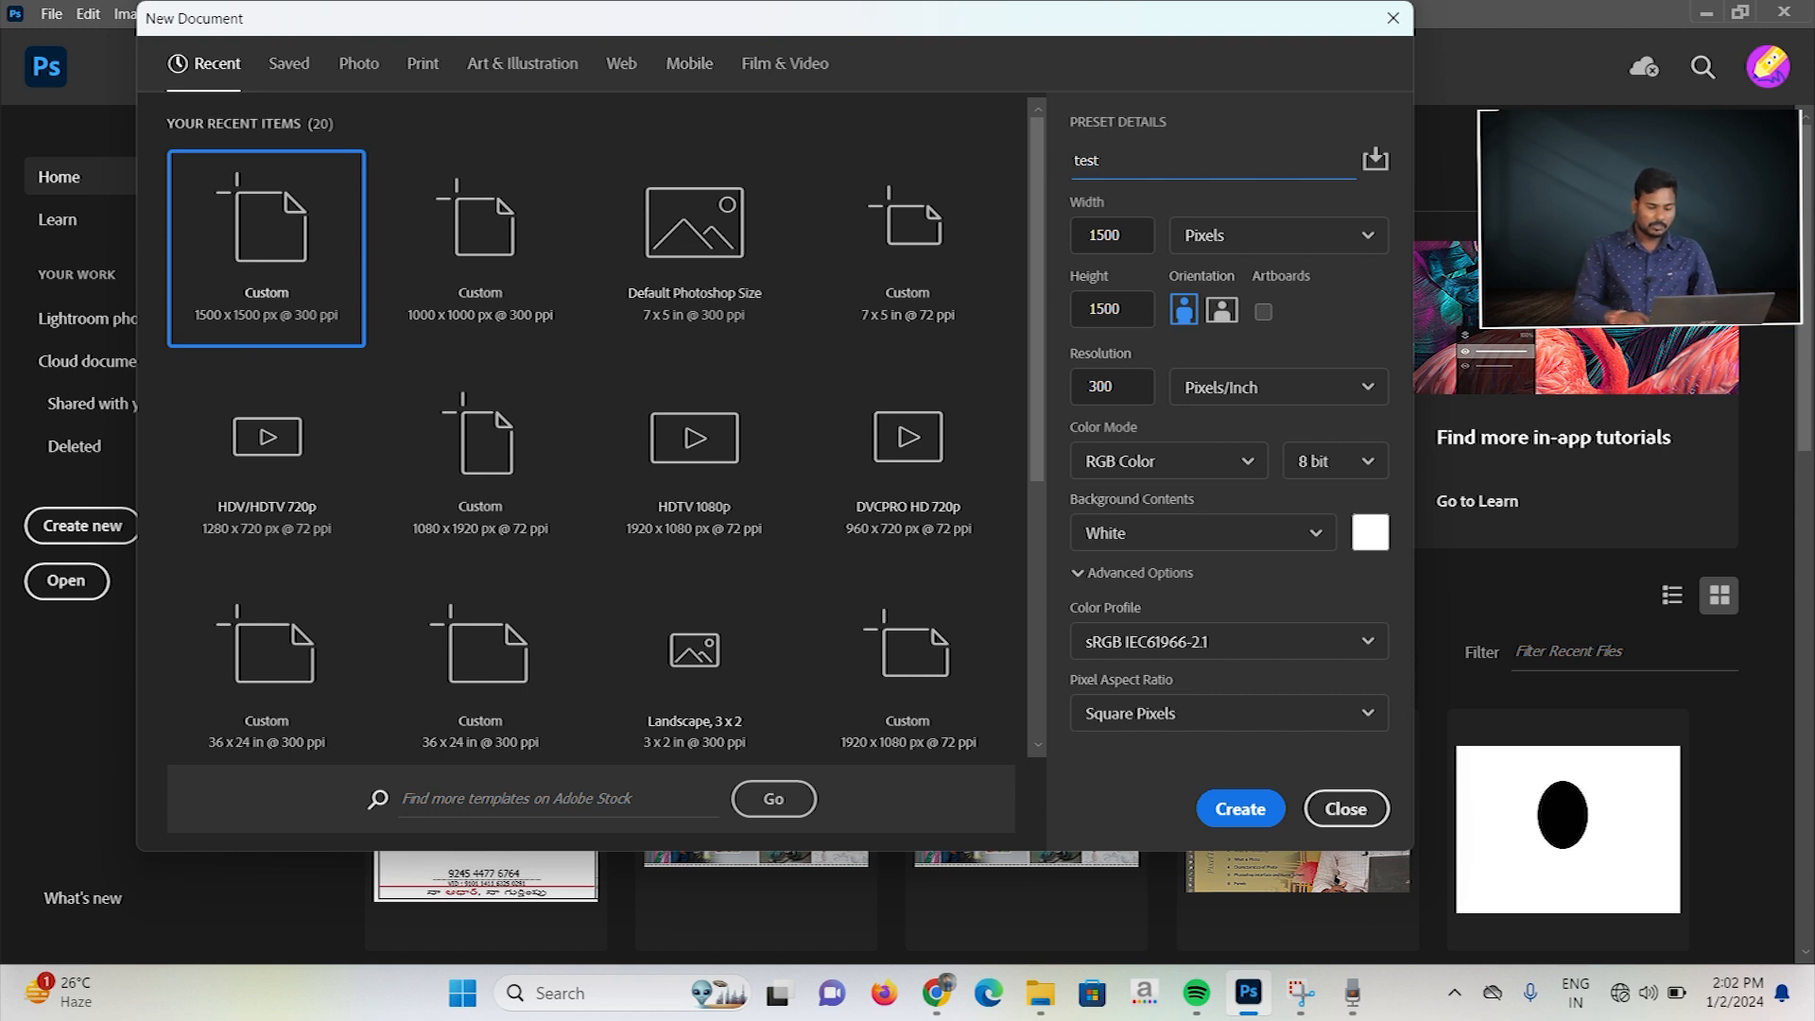
click(1222, 811)
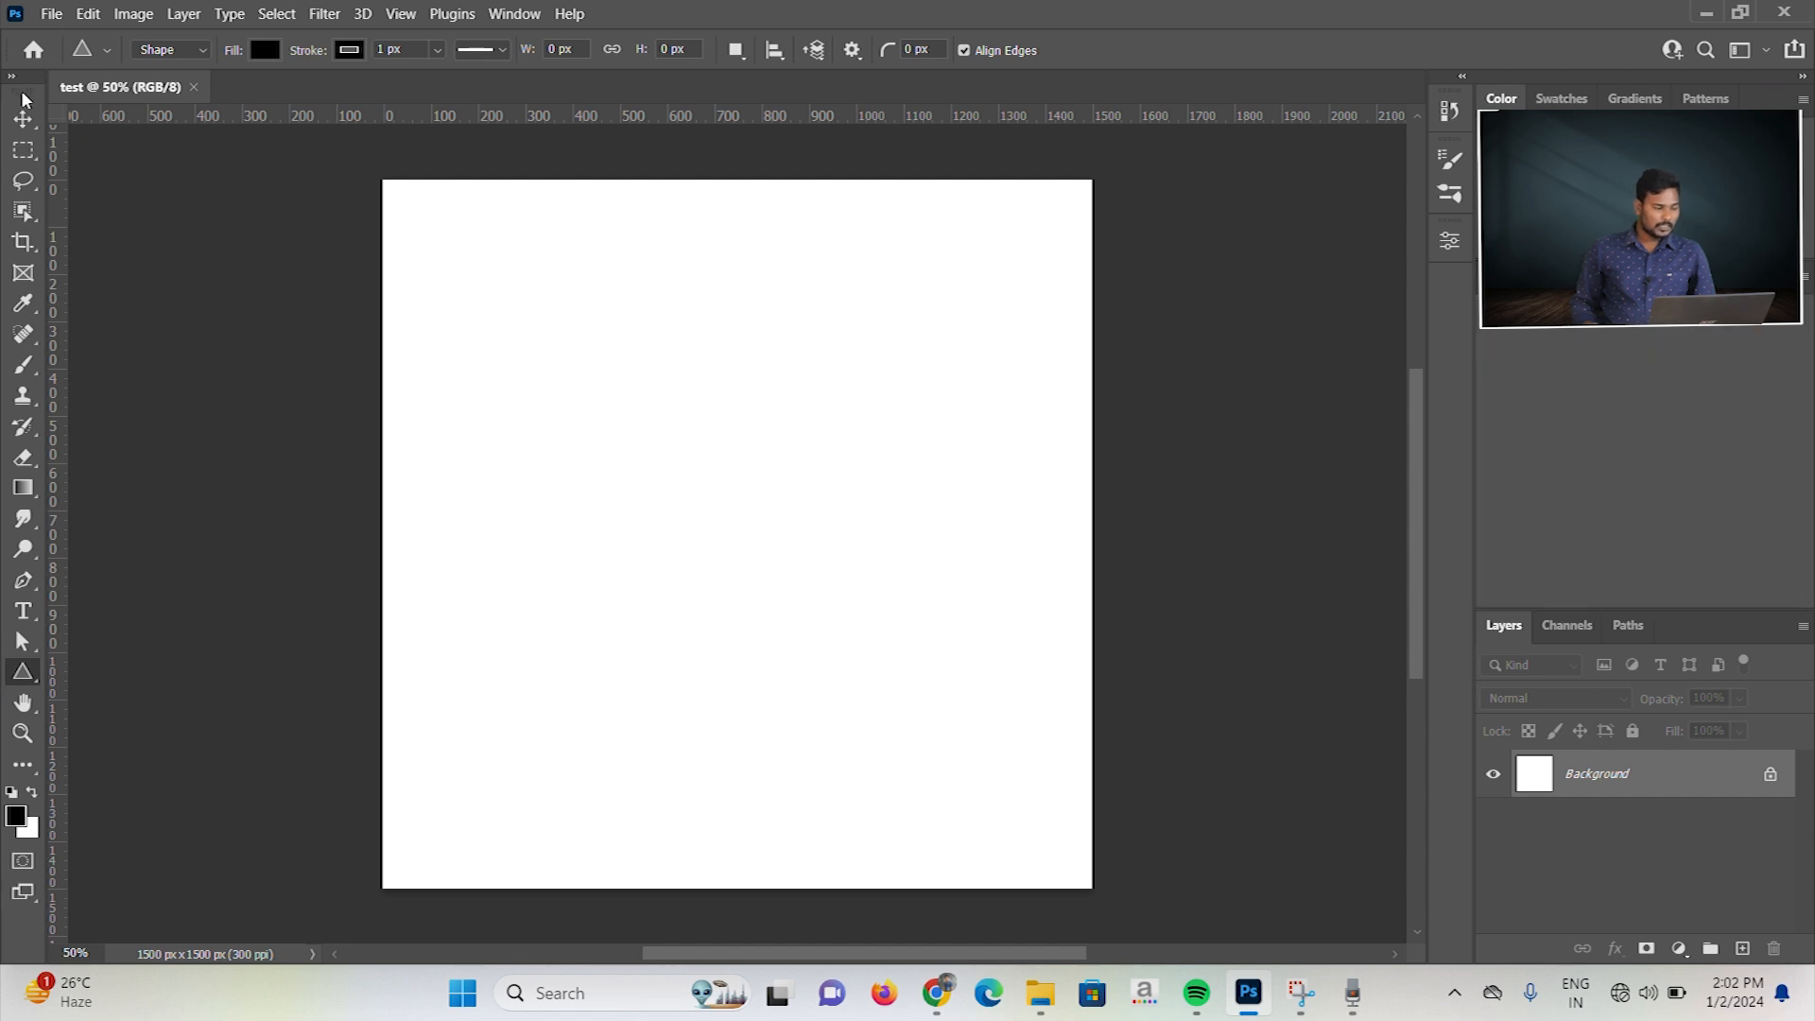
Step: Switch the toolbar to its two-column layout and restore the single column
mouse_move(24, 97)
mouse_down()
mouse_move(161, 157)
mouse_move(1404, 160)
mouse_move(52, 156)
mouse_move(20, 142)
mouse_move(27, 125)
mouse_up()
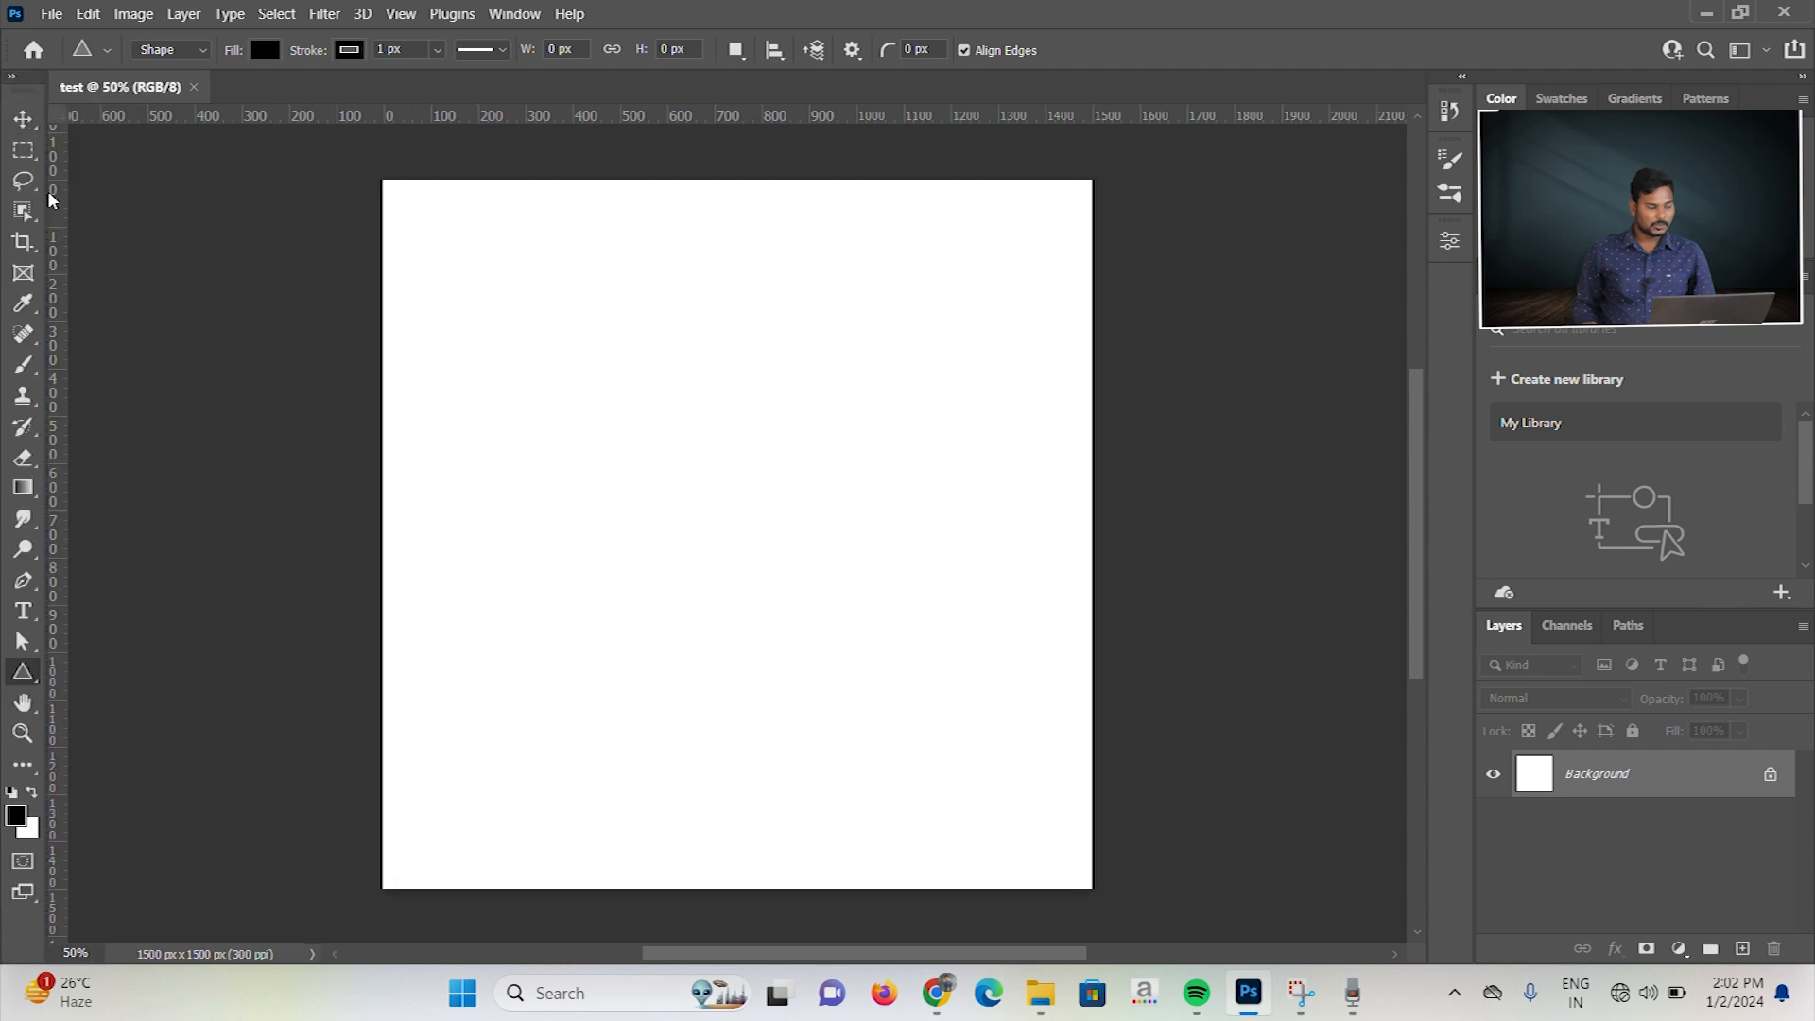
click(10, 78)
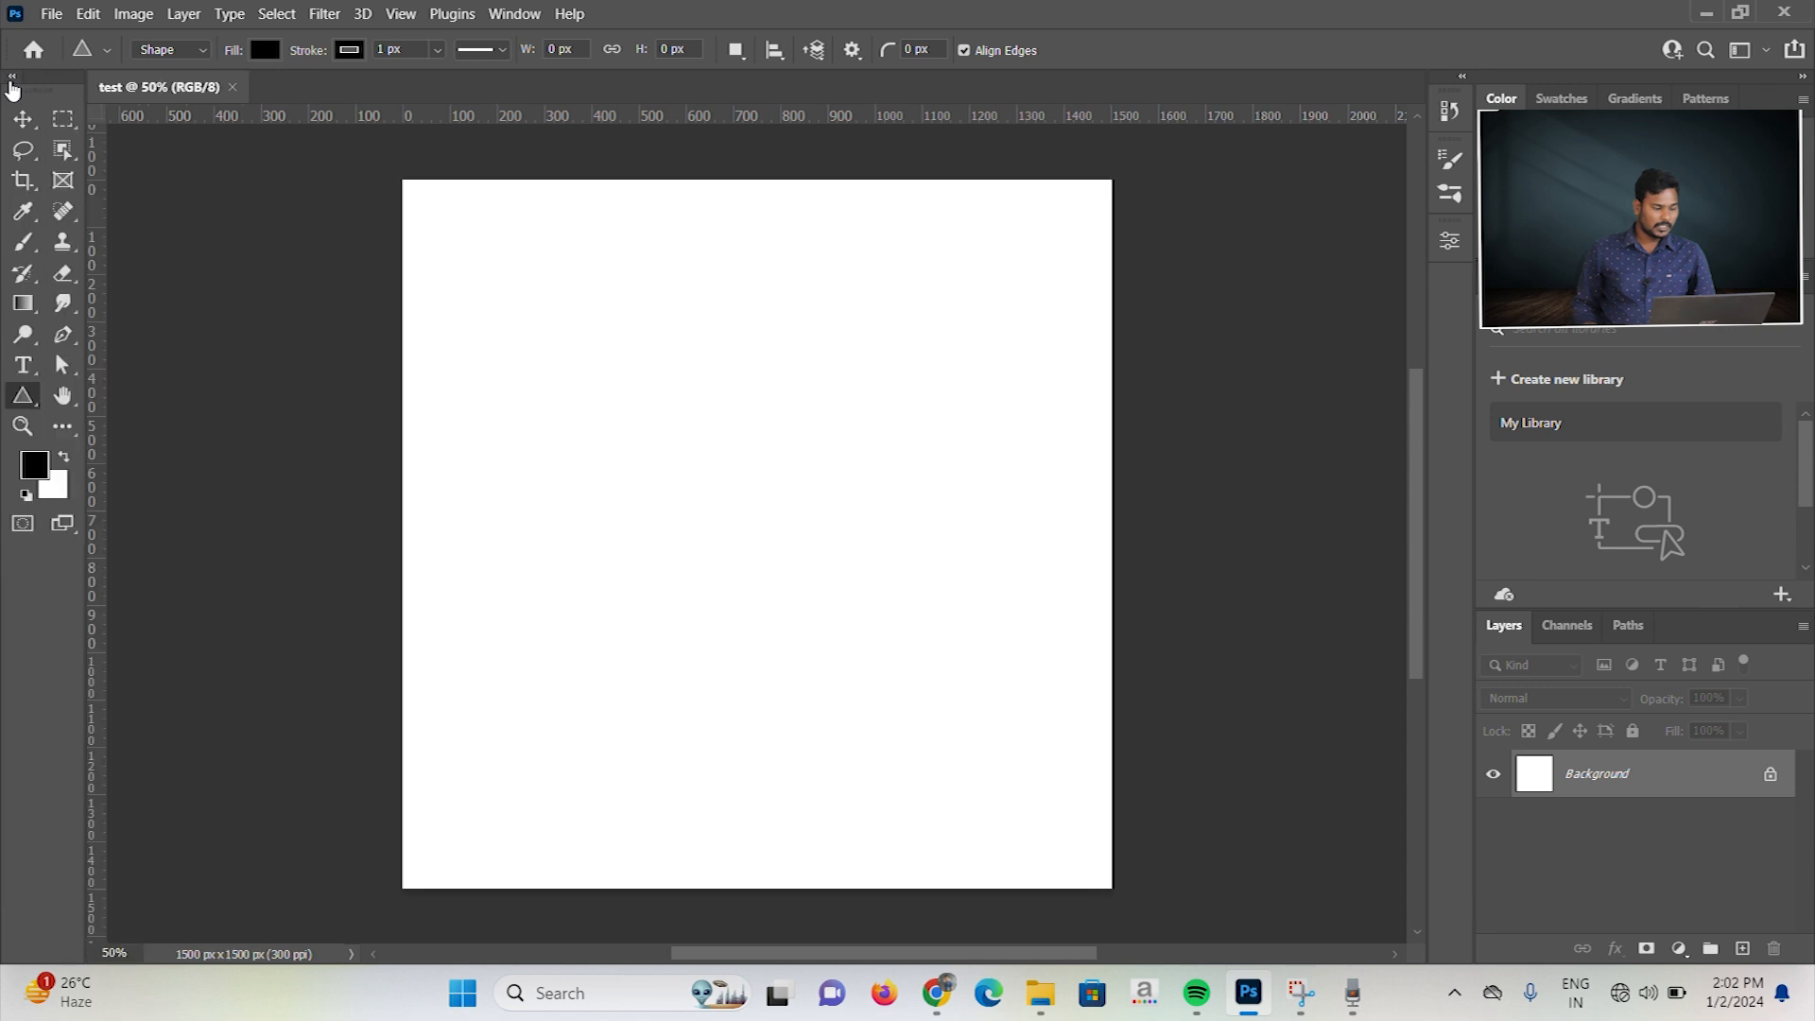
click(12, 78)
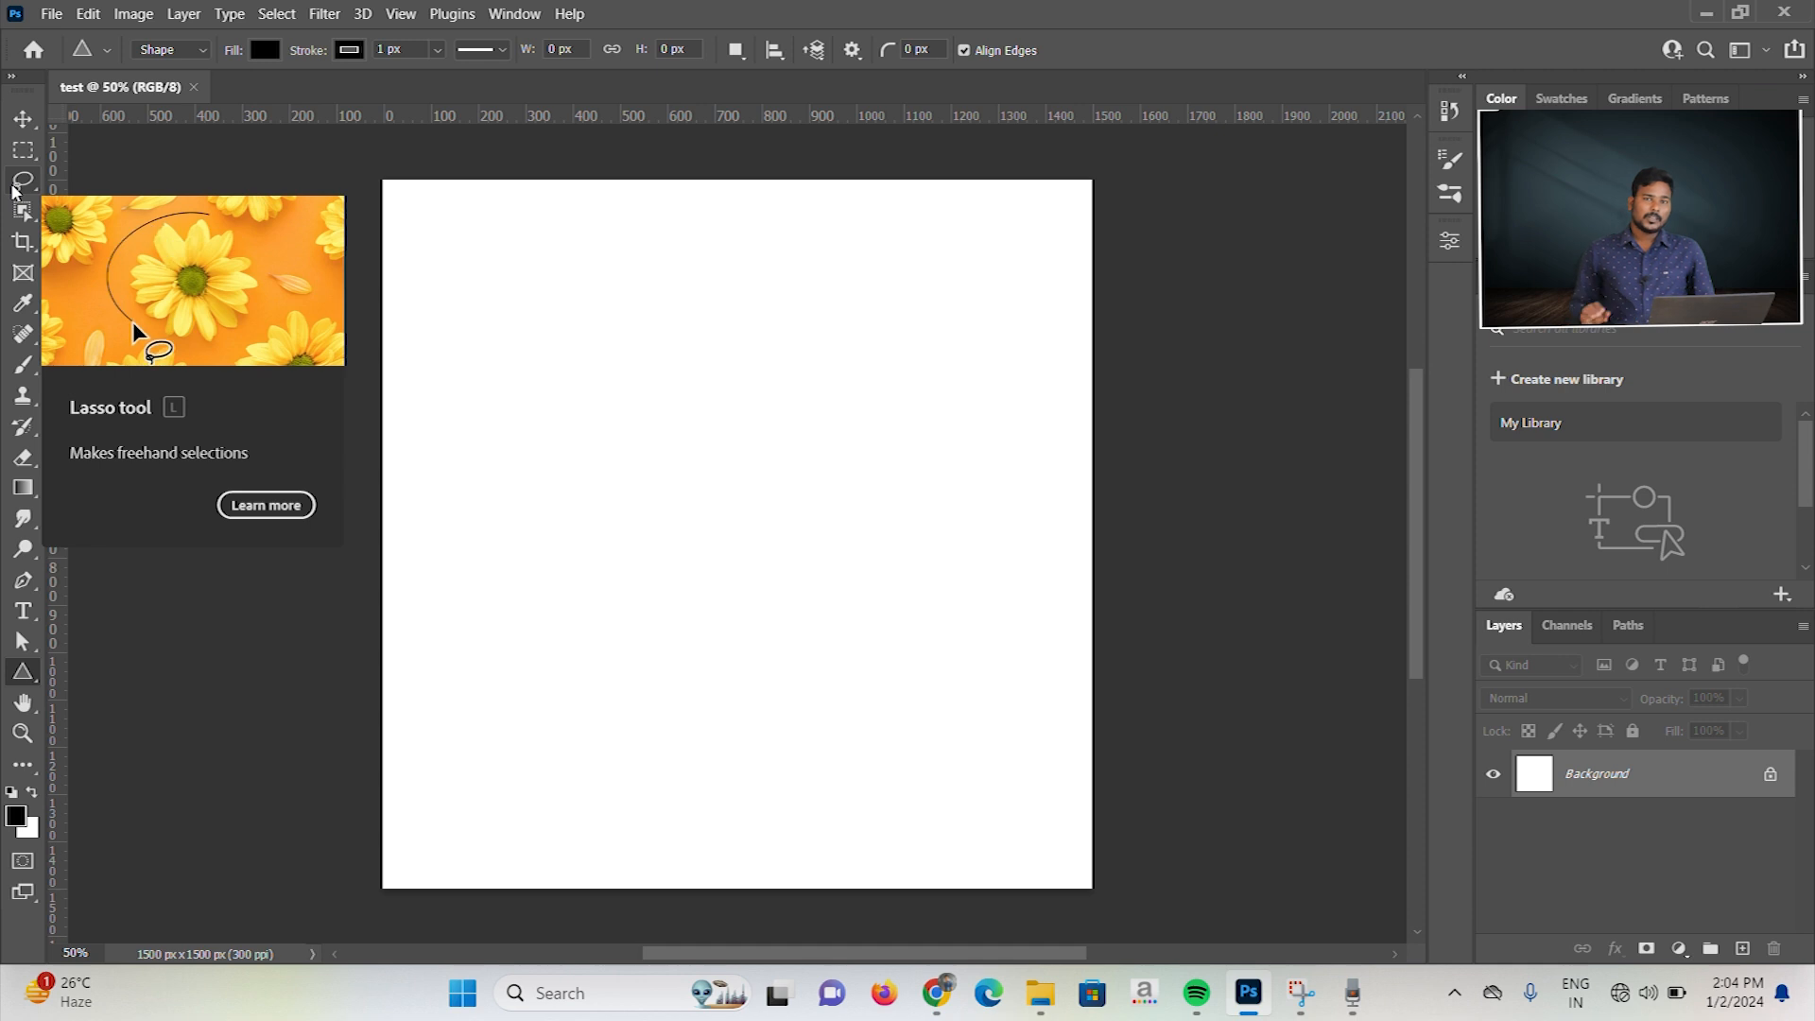
Step: Create a 400 × 400 px black rectangle shape near the middle of the canvas with the Rectangle Tool
right_click(25, 675)
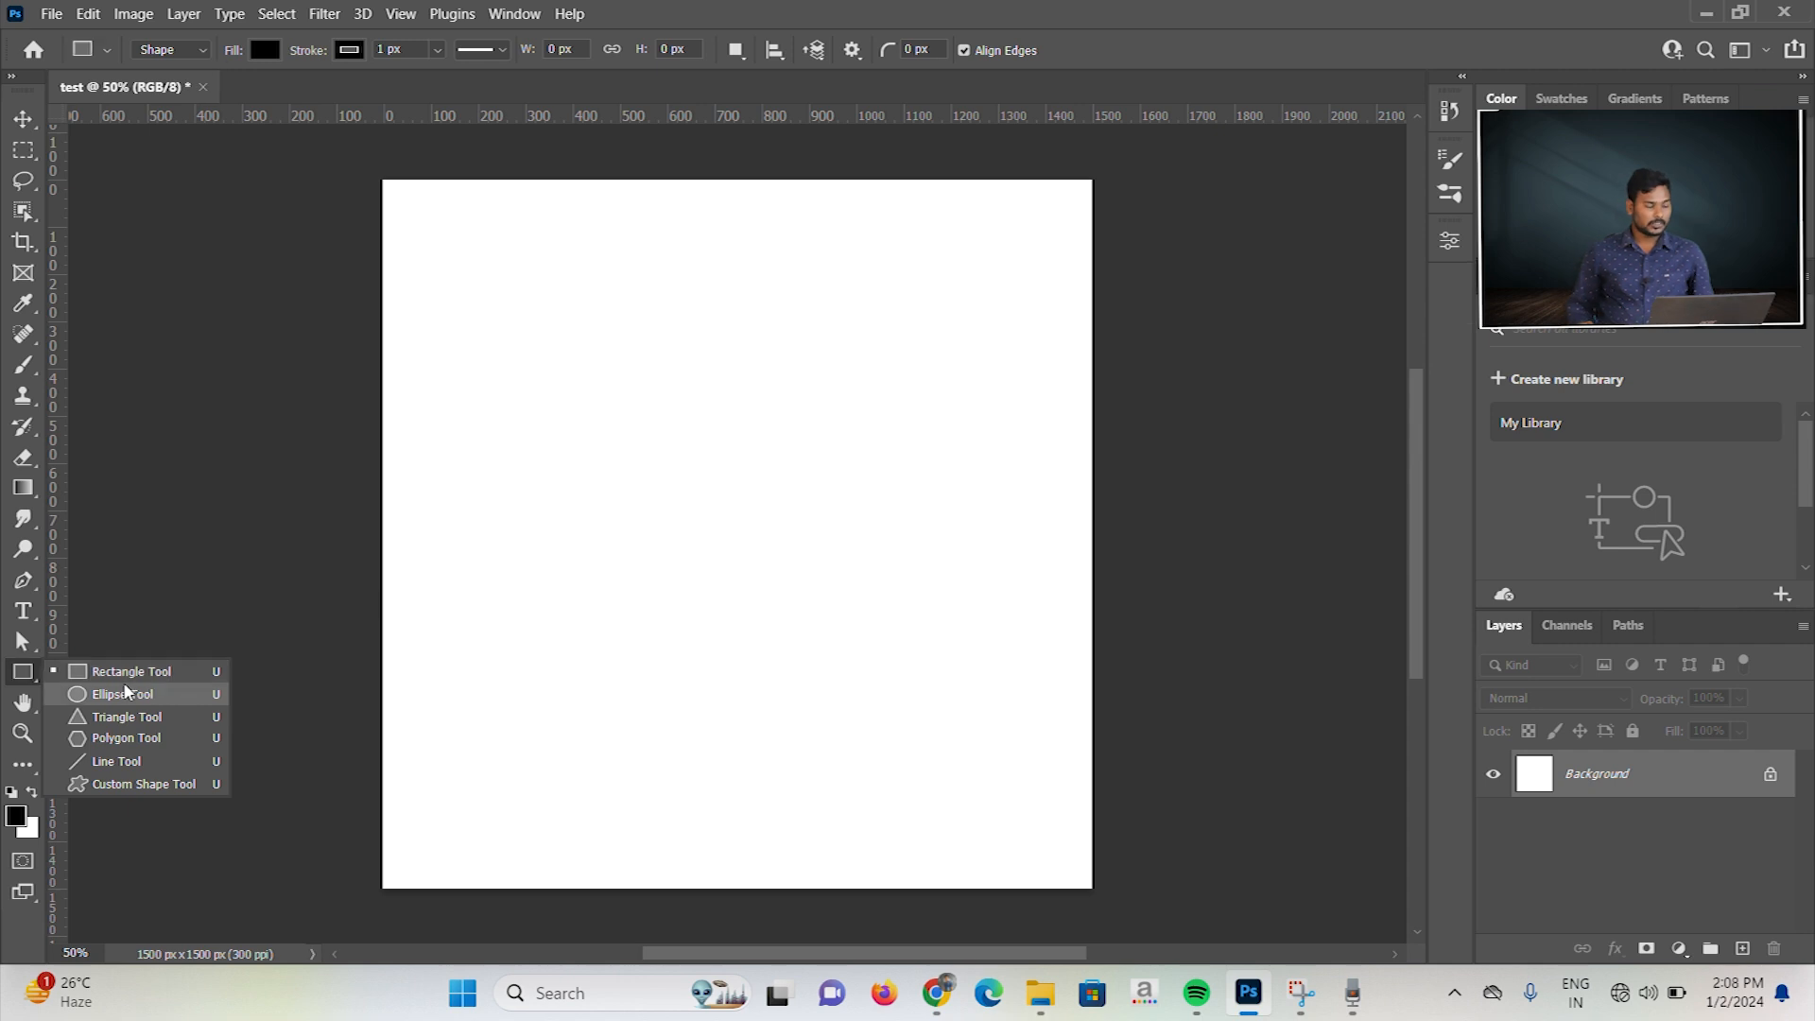
click(127, 680)
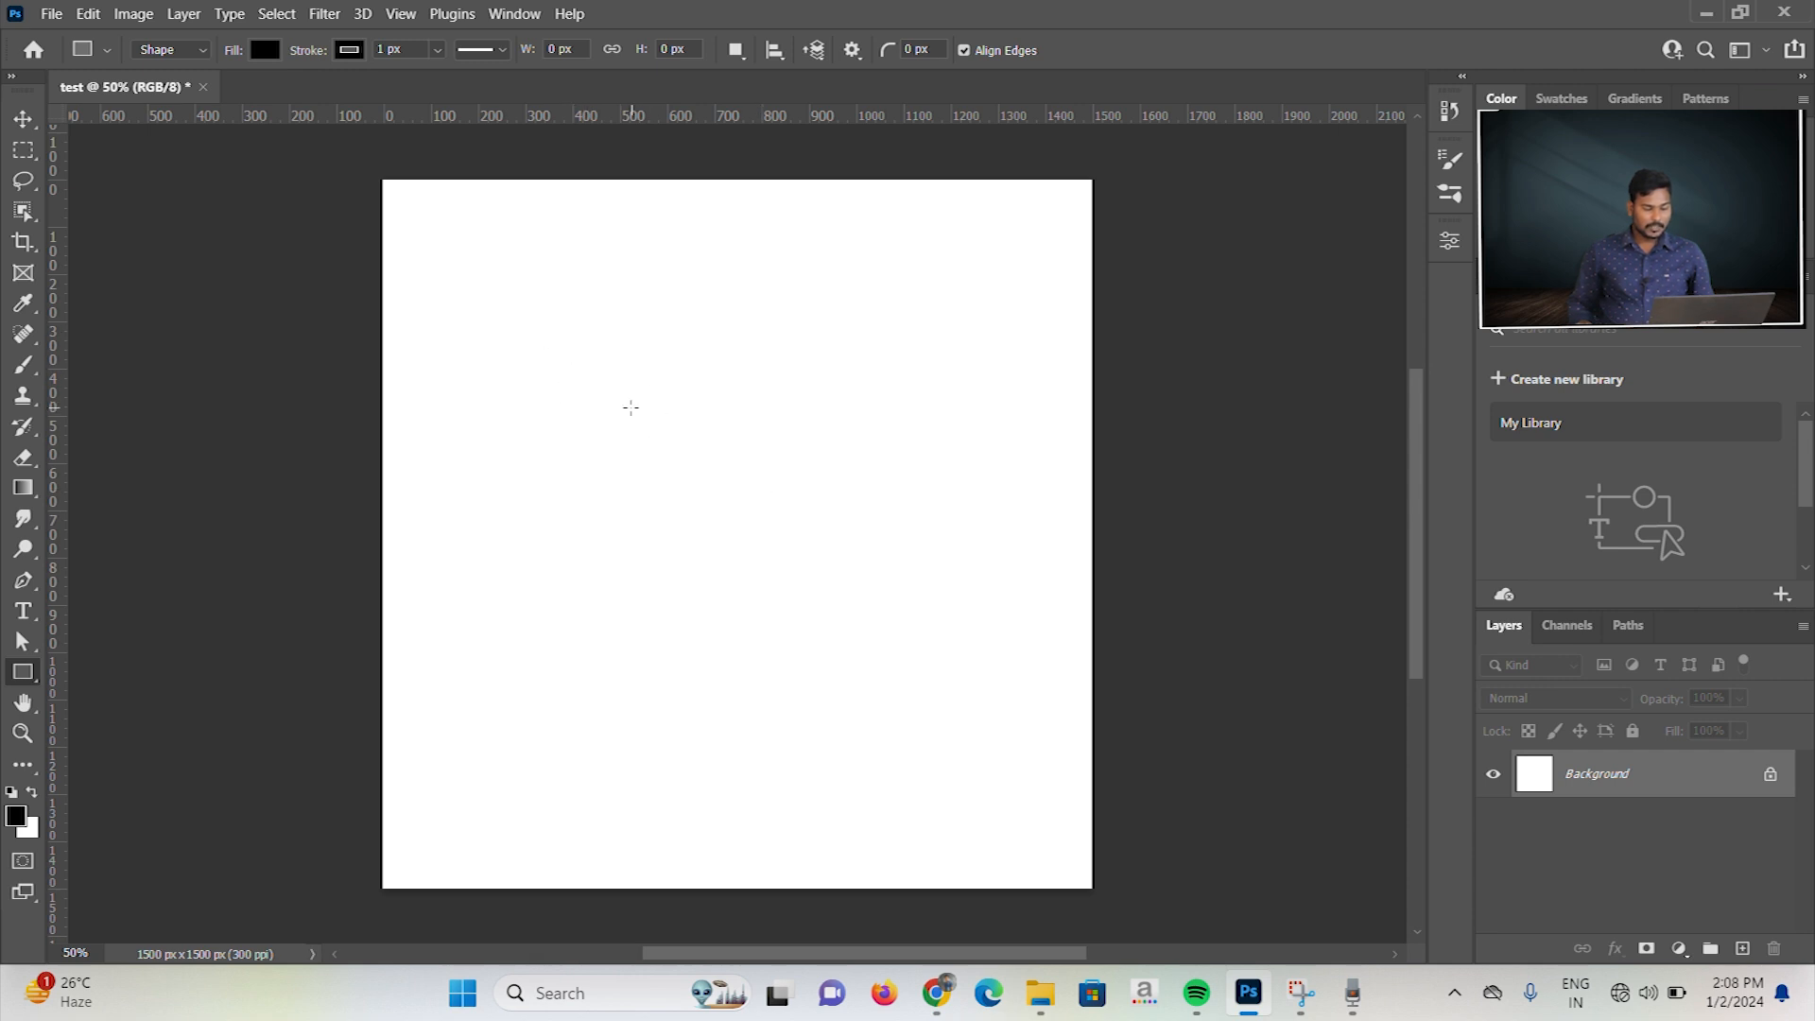
click(630, 407)
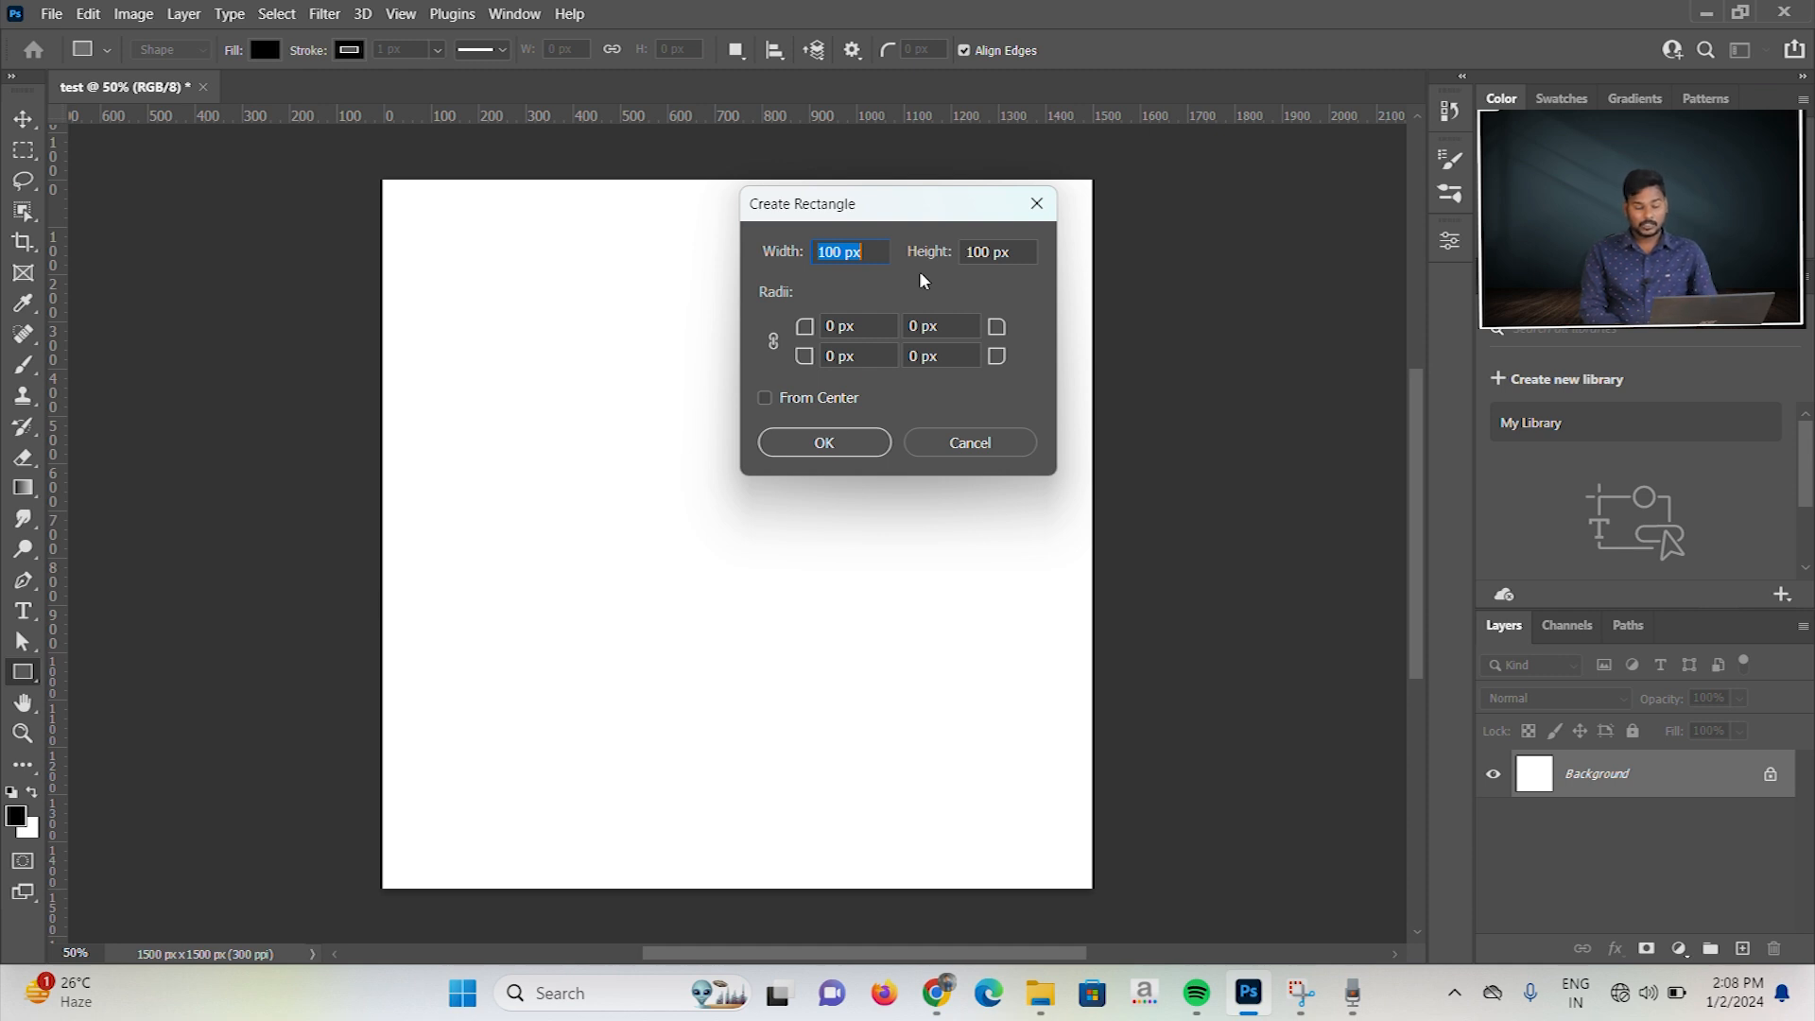
text(400)
key(Tab)
text(40)
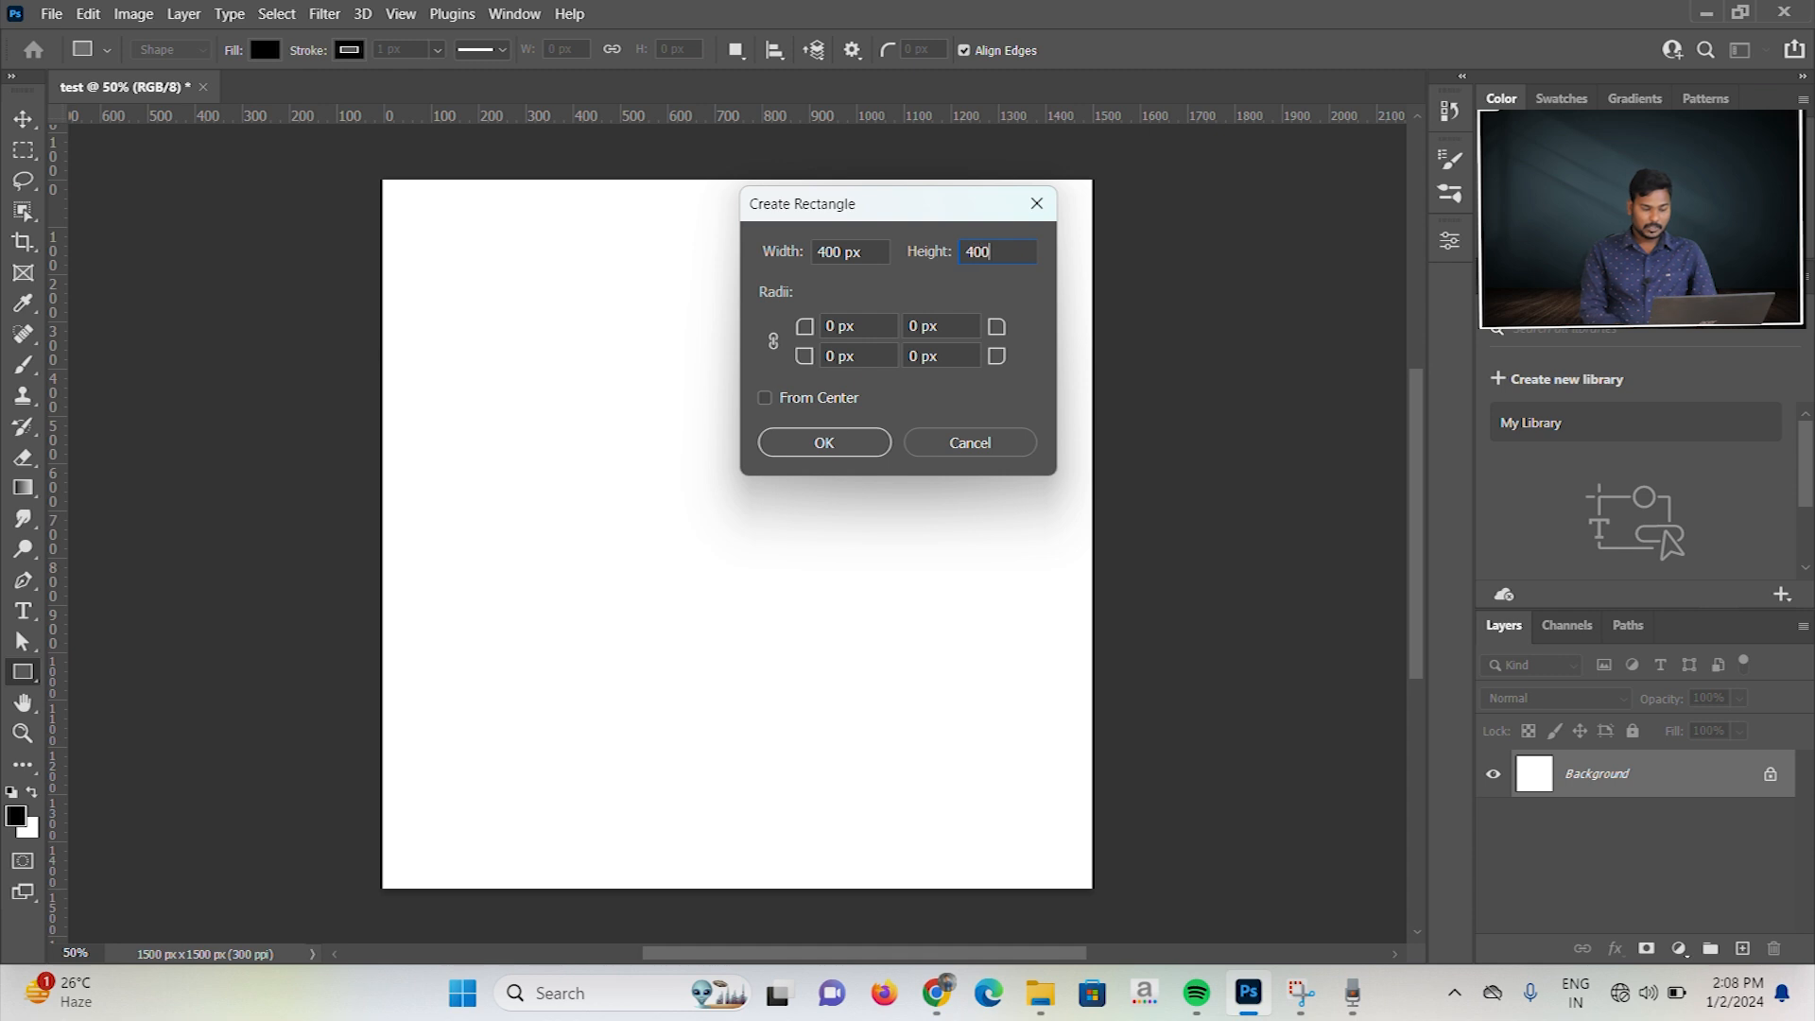
key(Return)
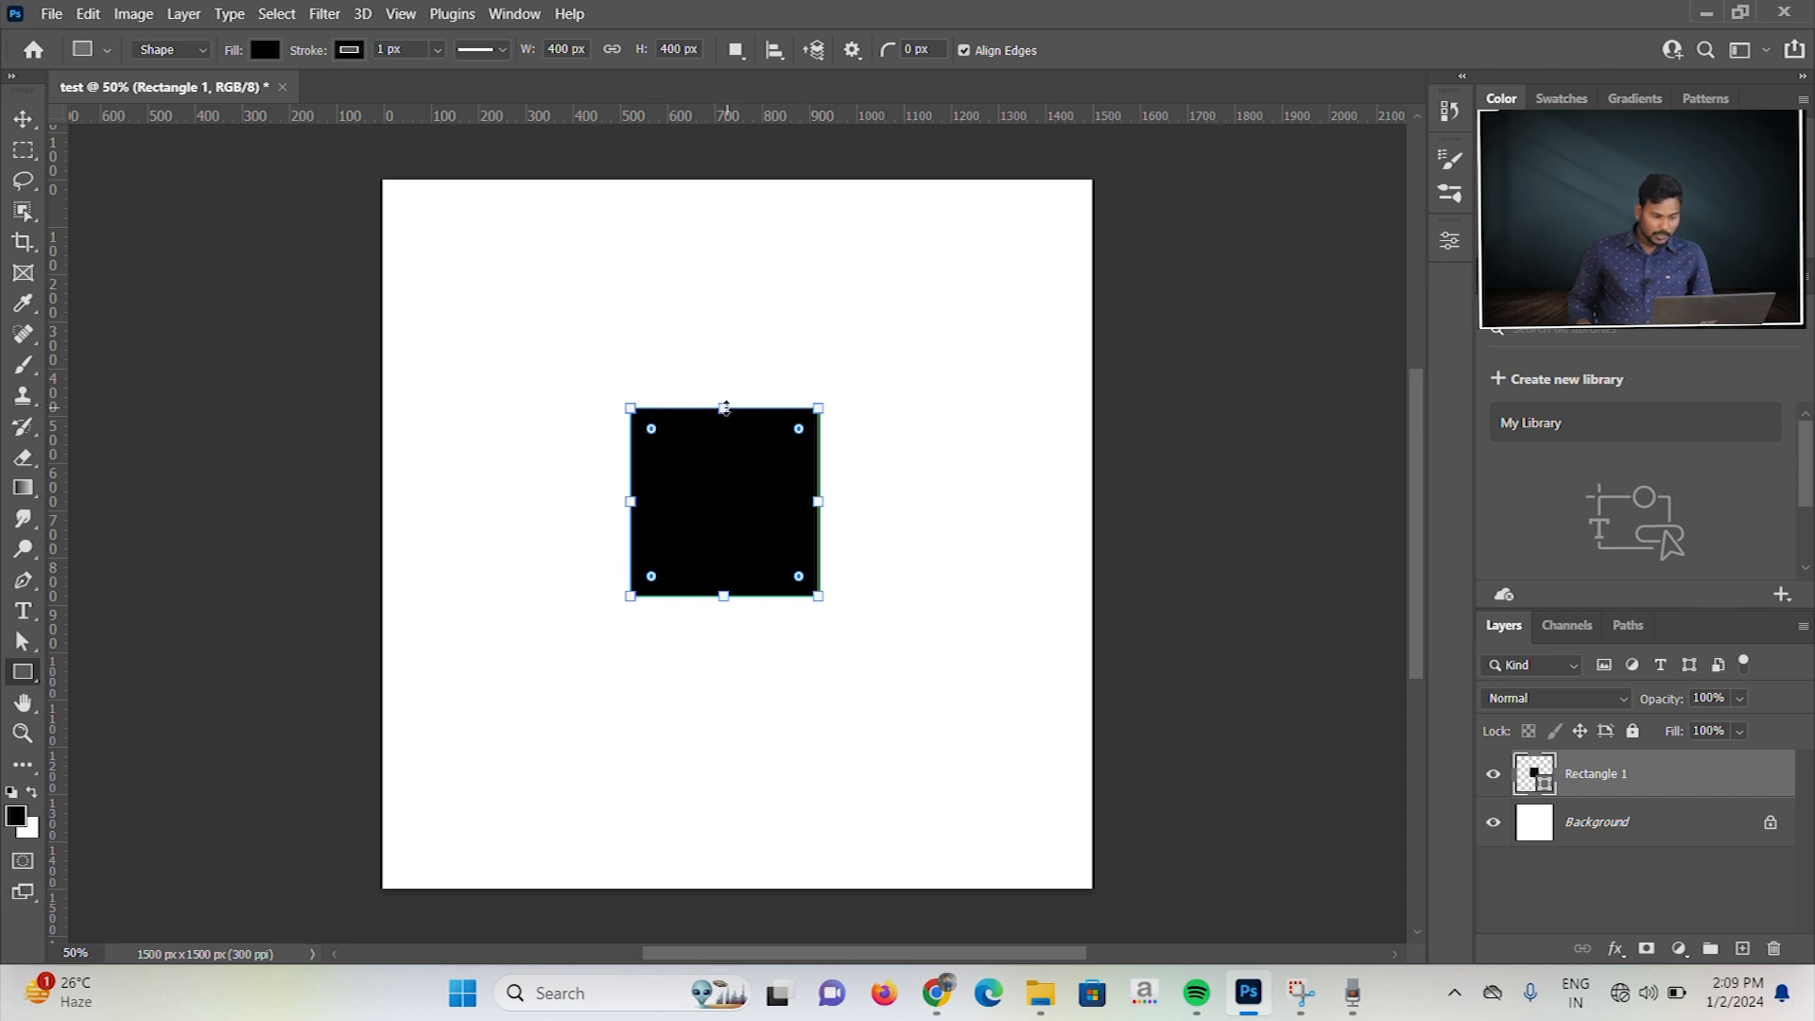
Step: Resize the rectangle freely from its four sides and upper-right corner to about 604 × 646 px
drag(725, 407, 726, 308)
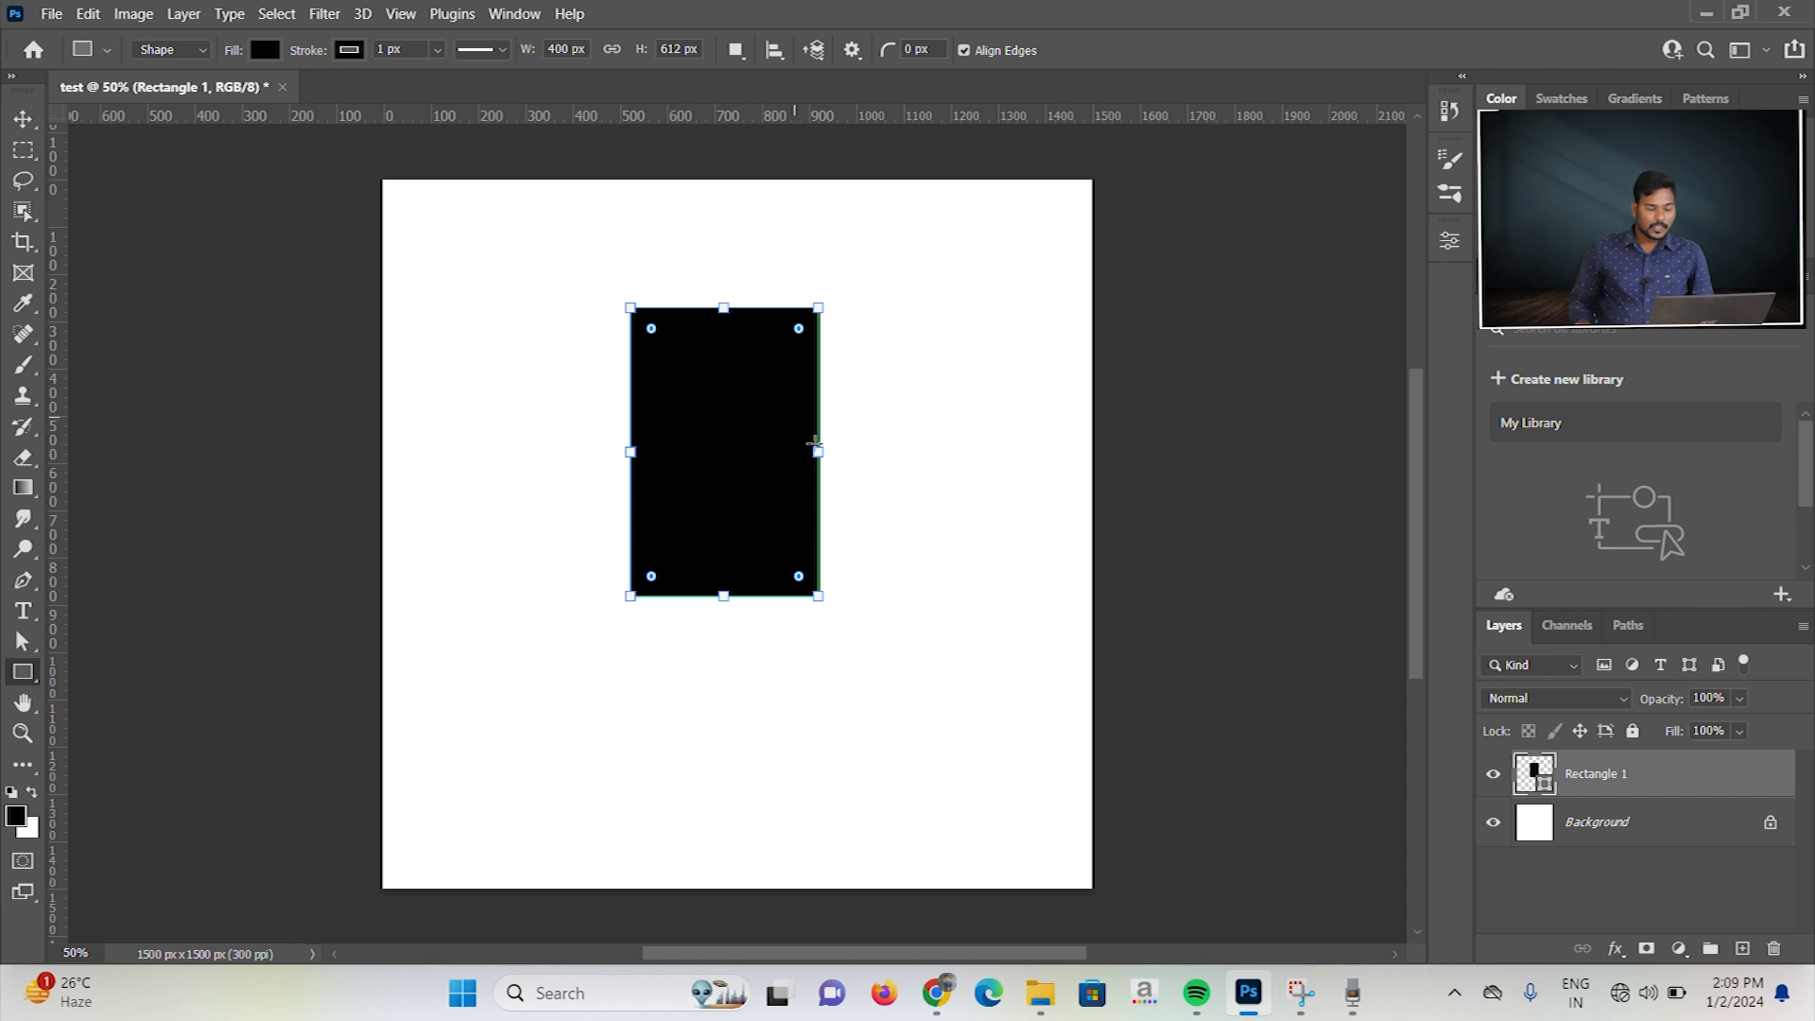
drag(820, 452, 893, 515)
drag(762, 617, 762, 654)
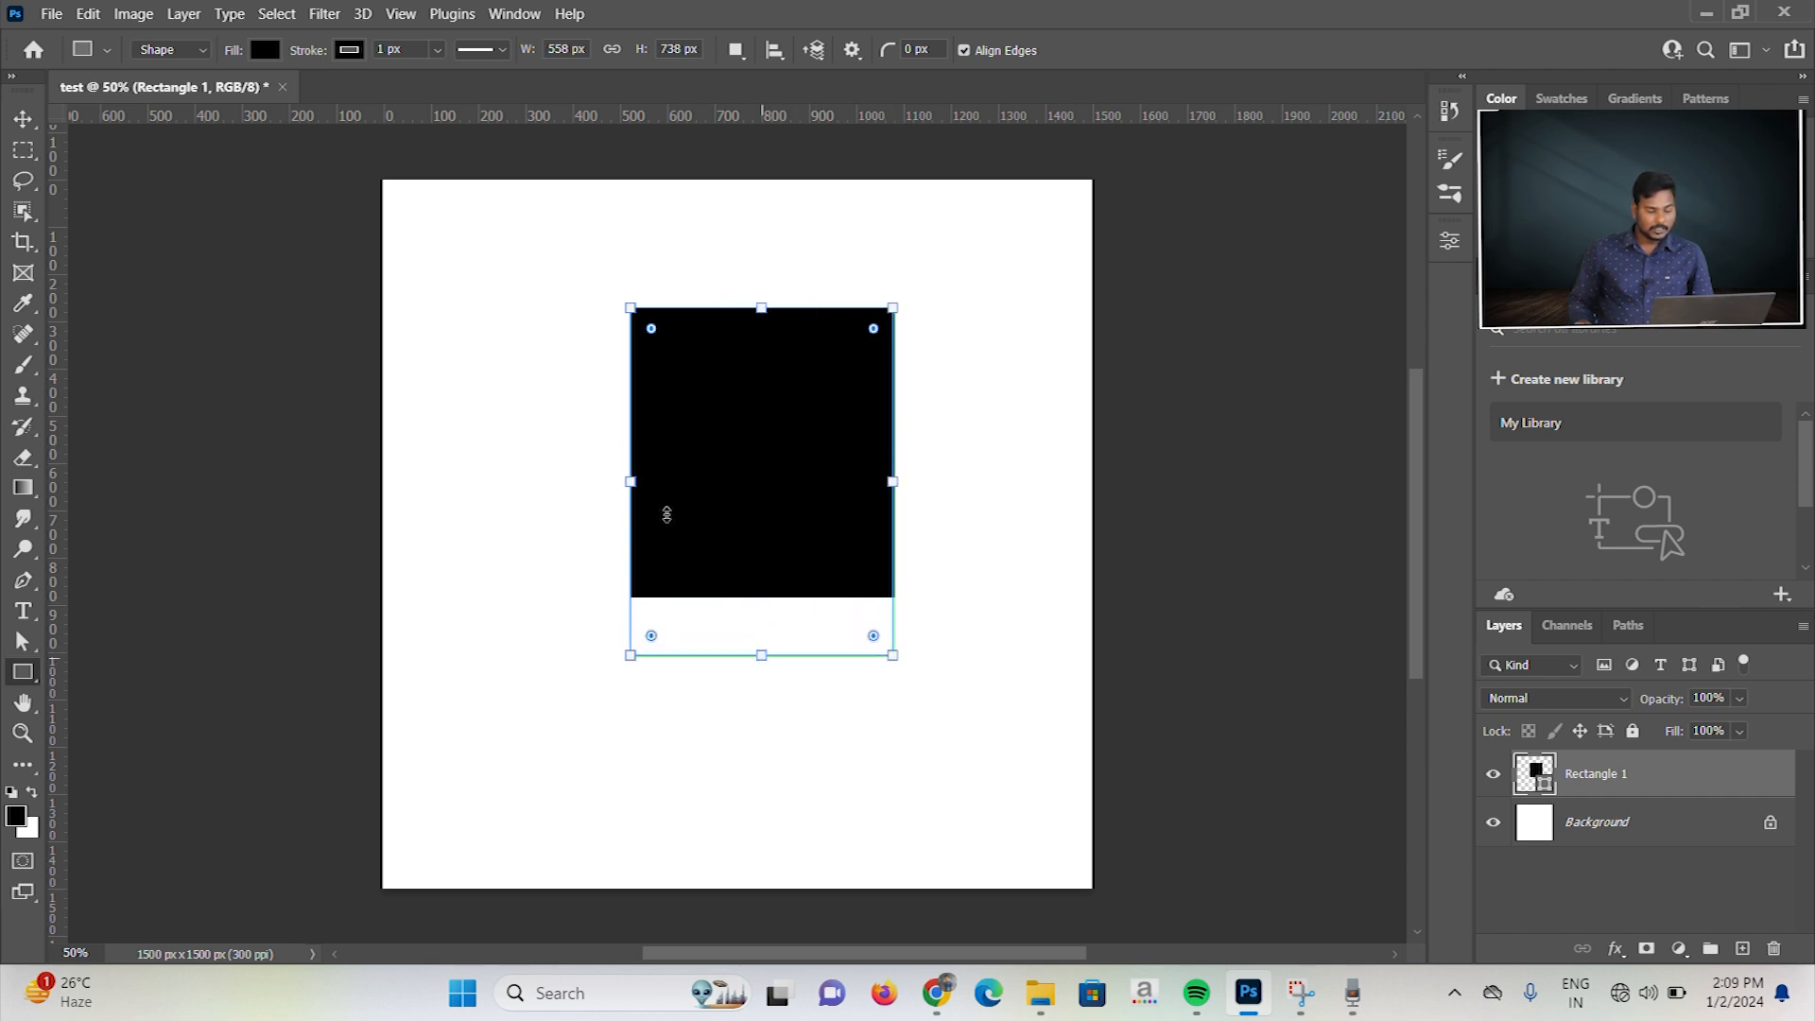
drag(631, 482, 576, 480)
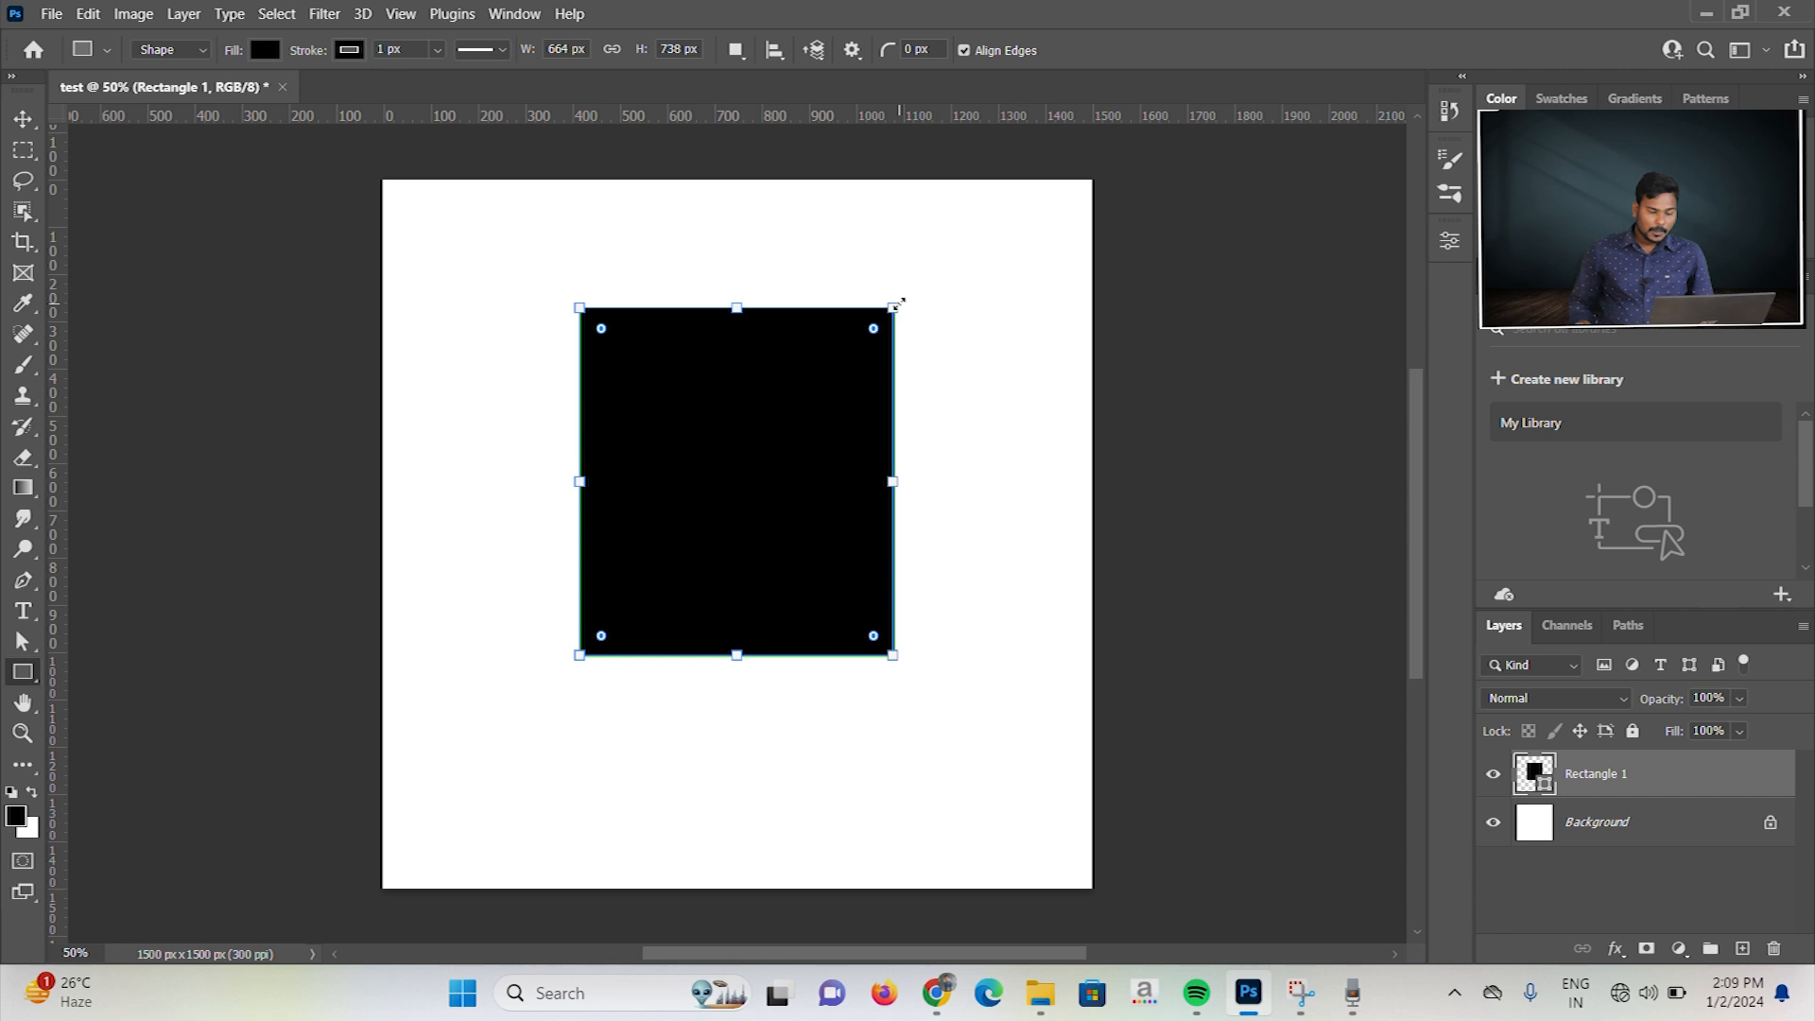
drag(897, 303, 870, 346)
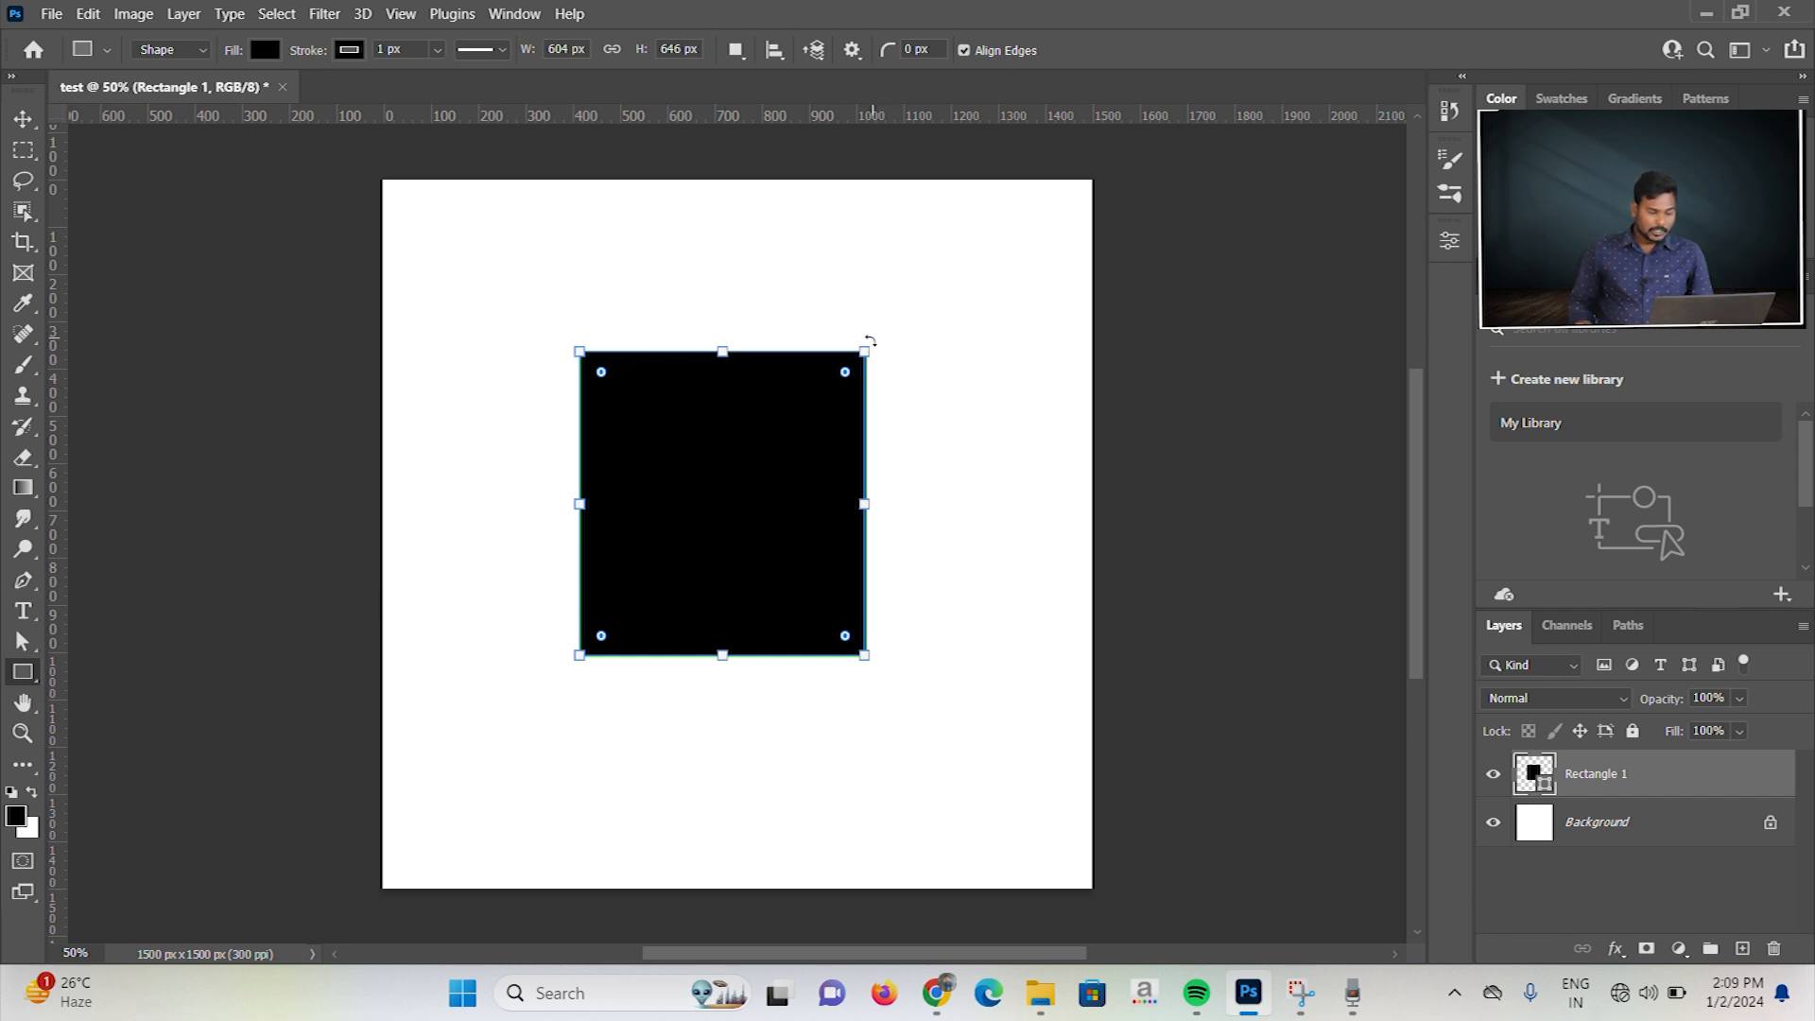
Step: Scale the rectangle proportionally from its corners, finally about its centre, to about 760 × 813 px
drag(867, 347, 482, 259)
drag(983, 955, 812, 955)
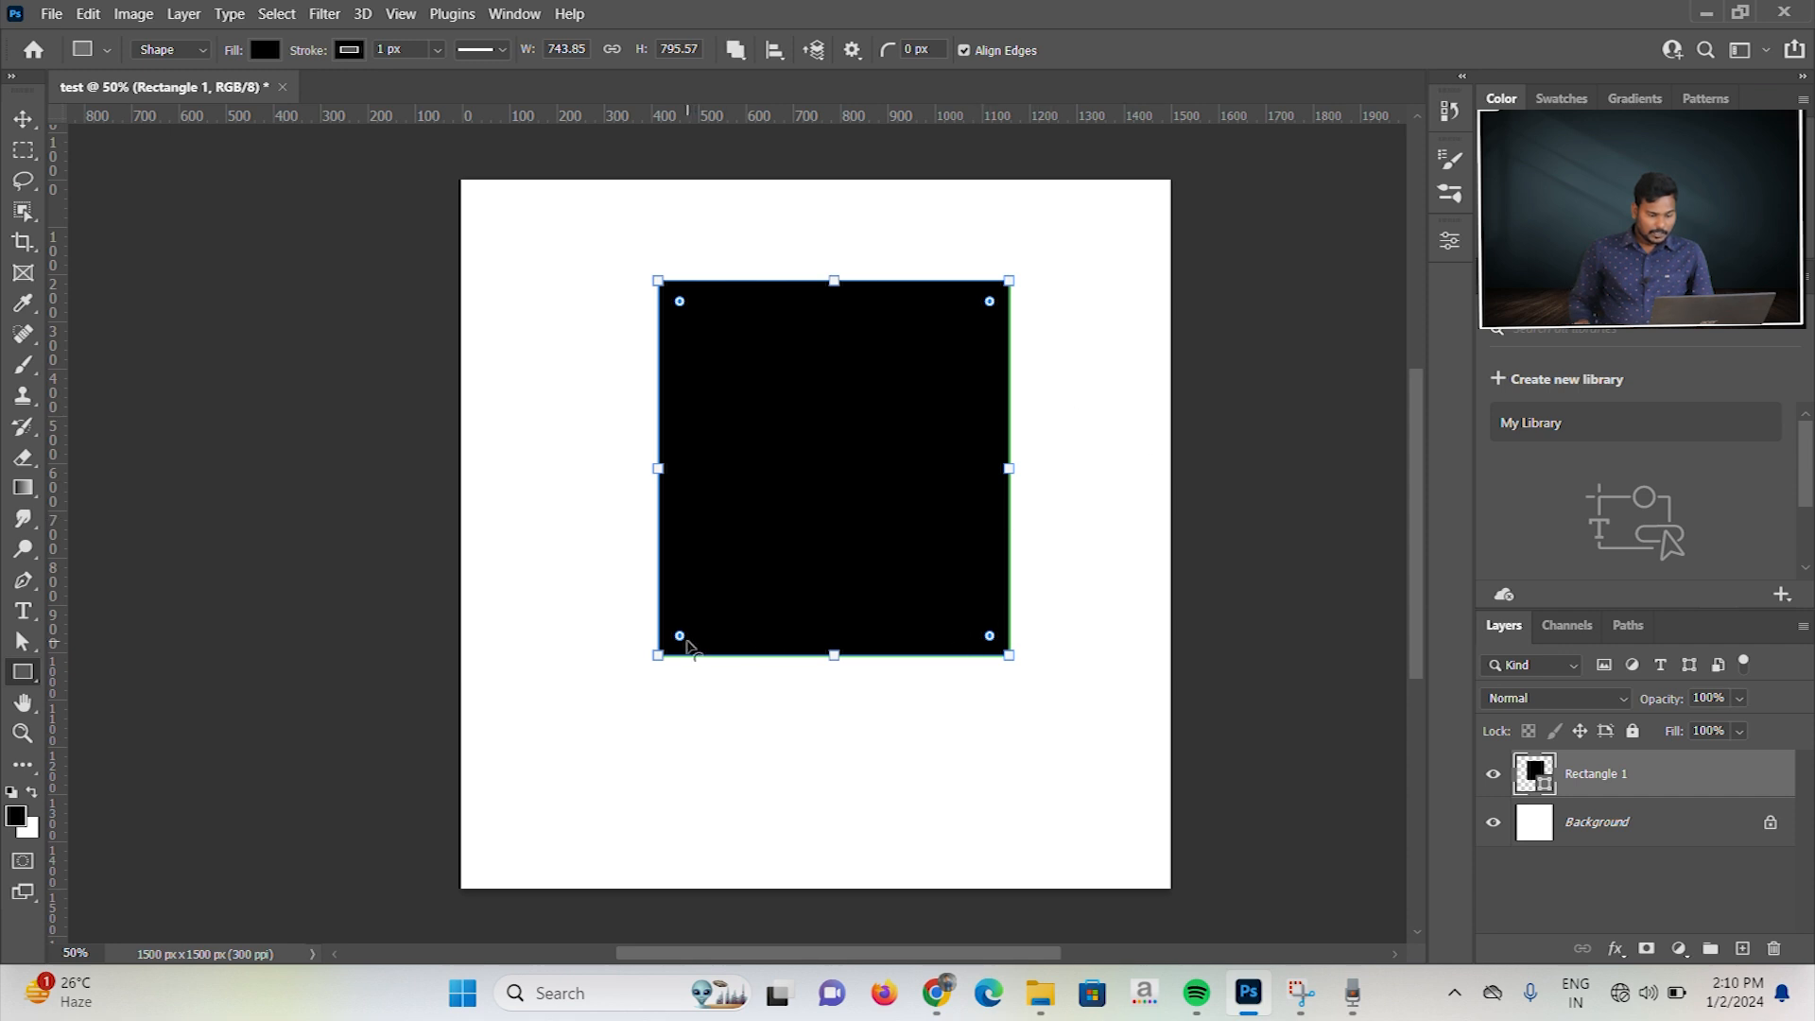
mouse_move(1009, 655)
mouse_down()
mouse_move(1079, 752)
mouse_move(1010, 655)
mouse_up()
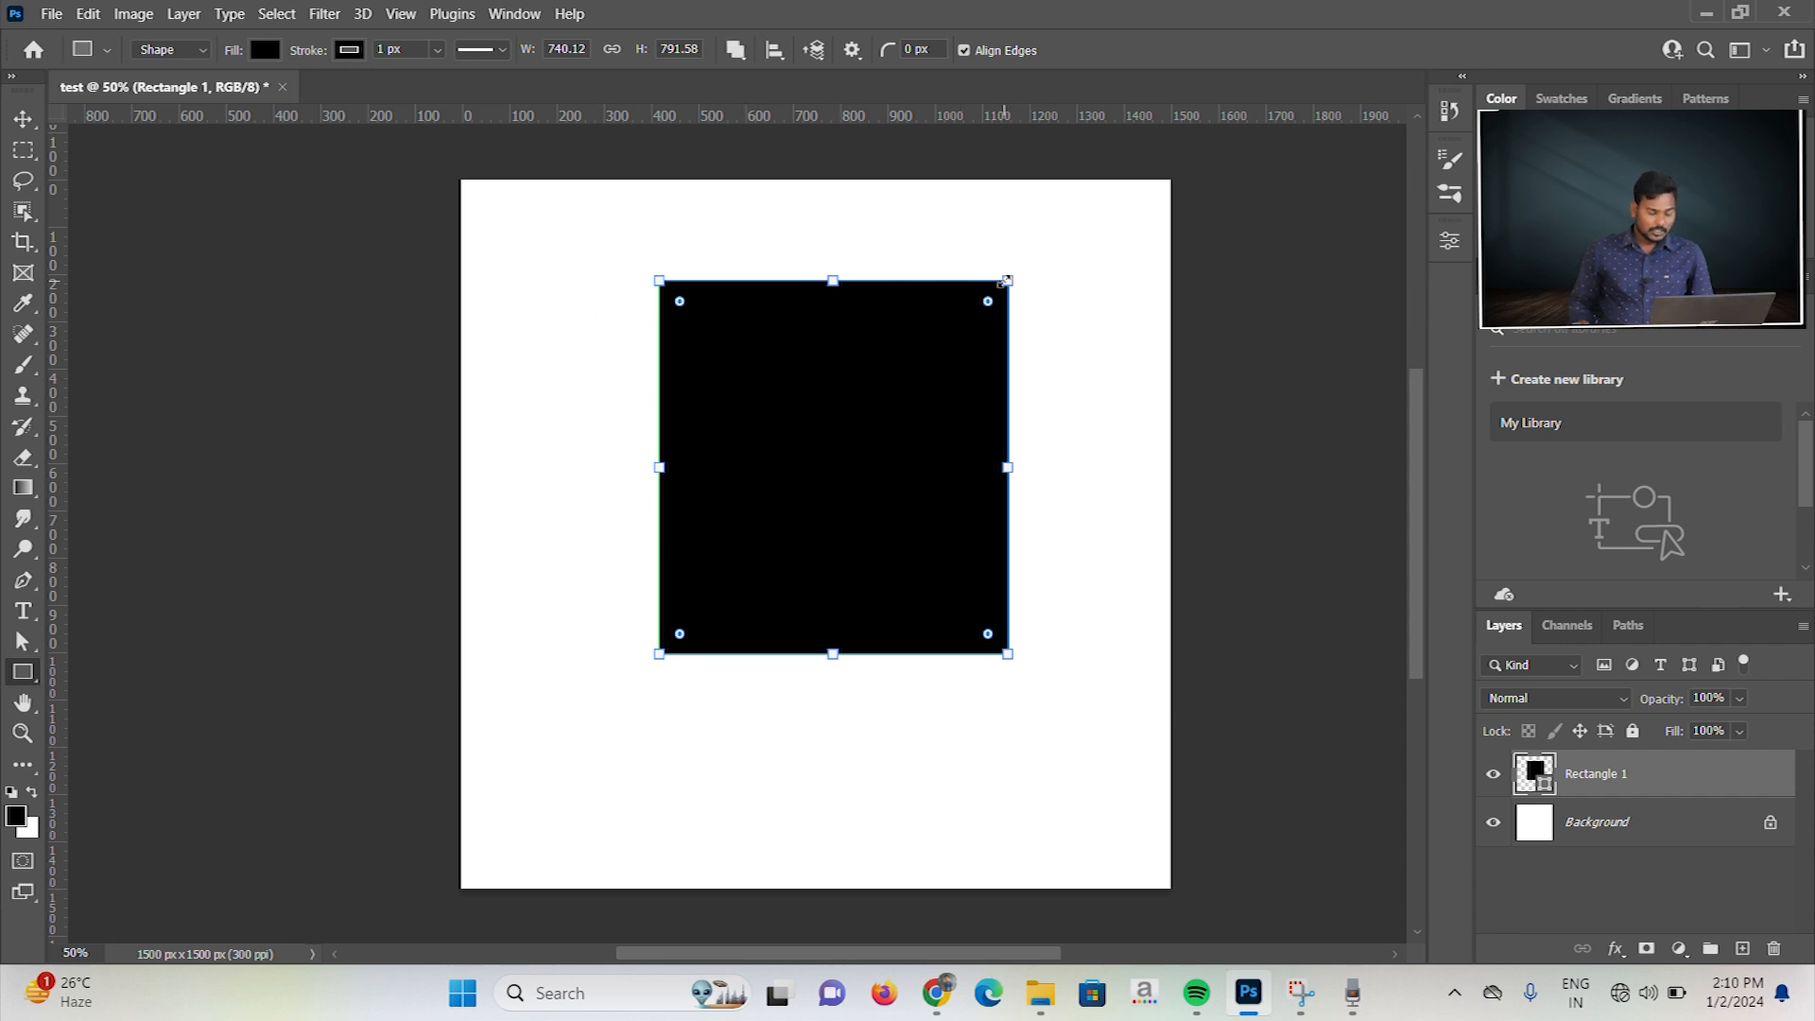
key(alt)
drag(1006, 280, 1046, 311)
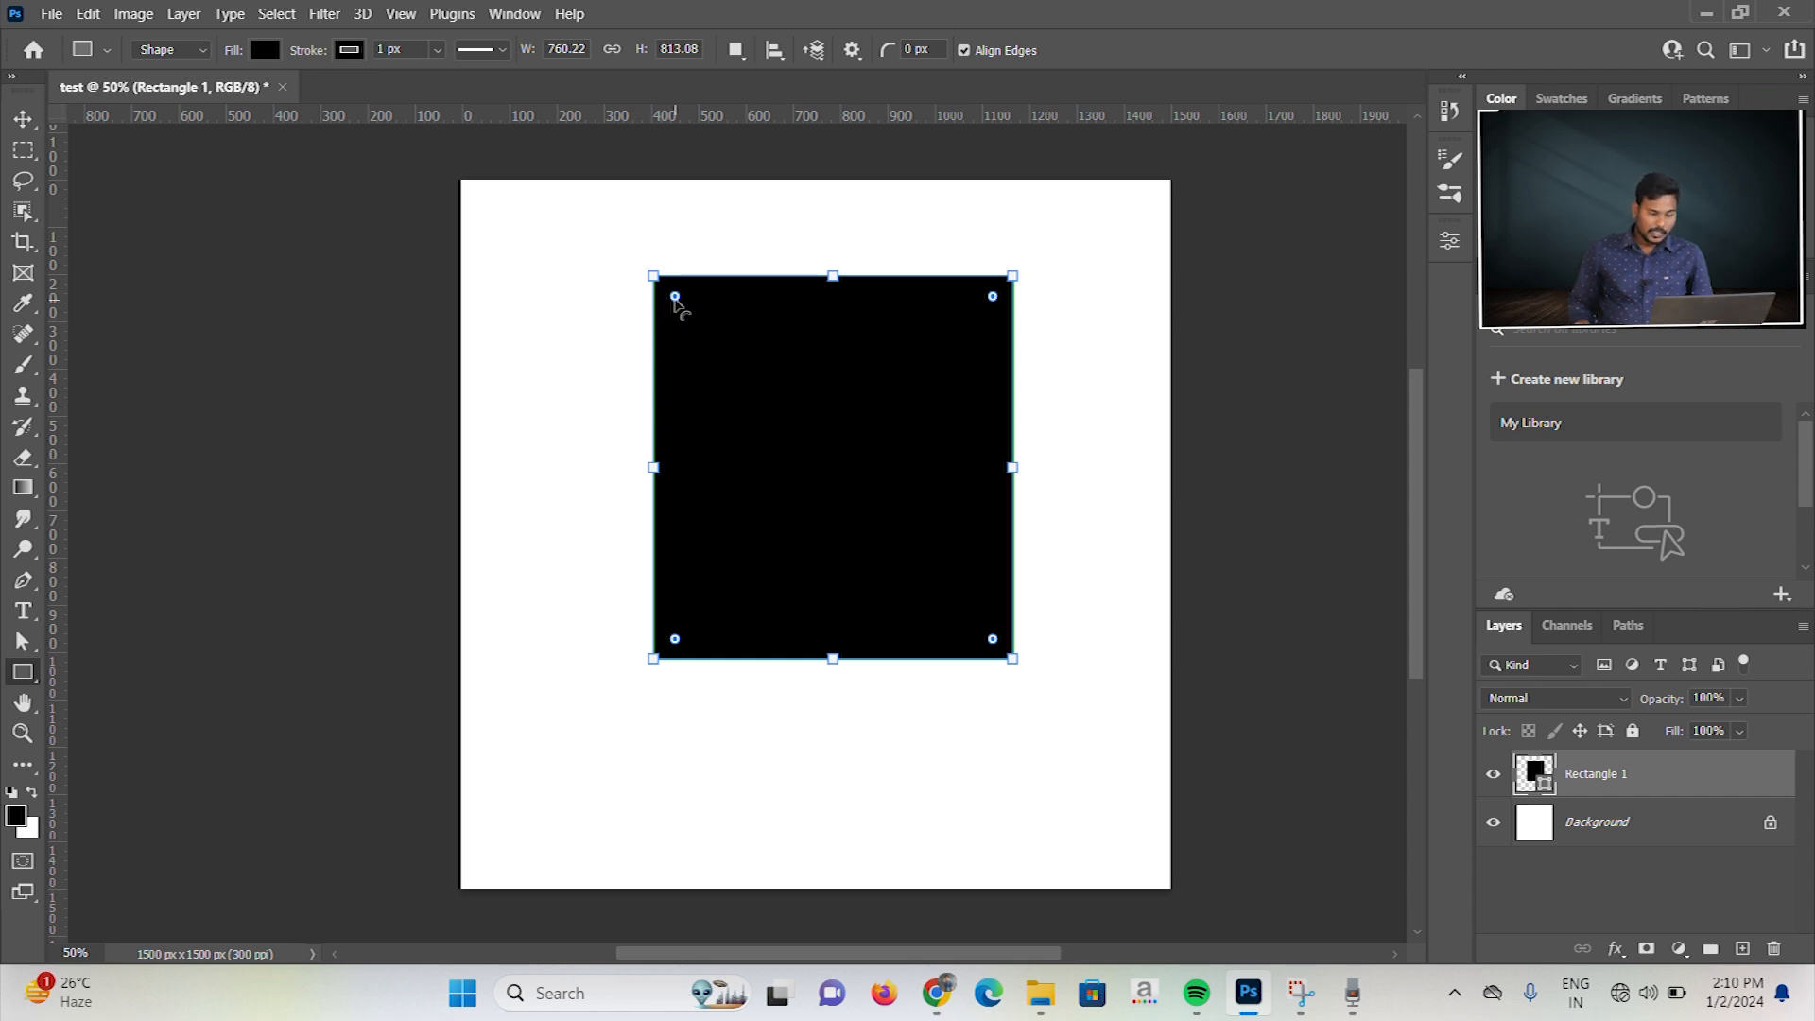
Step: Try rounding all four corners of the rectangle together, and give only the upper-left corner a large radius instead
drag(675, 299, 722, 424)
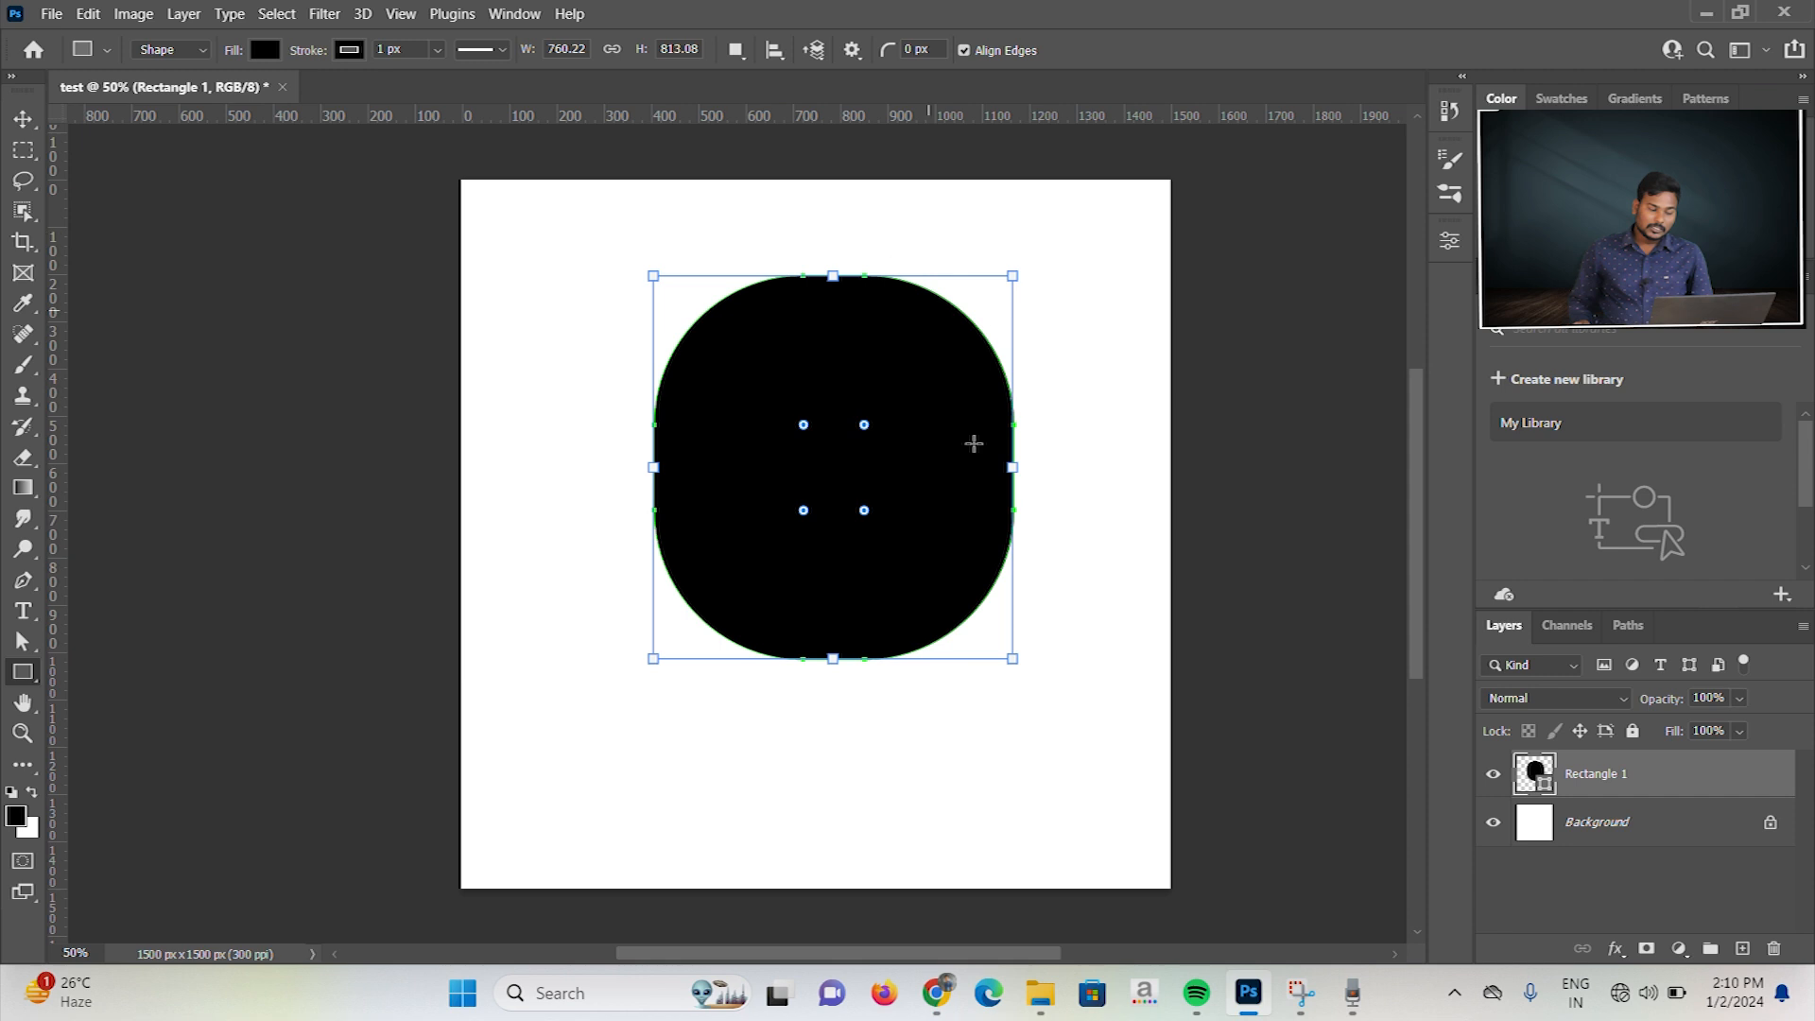
drag(804, 428, 621, 284)
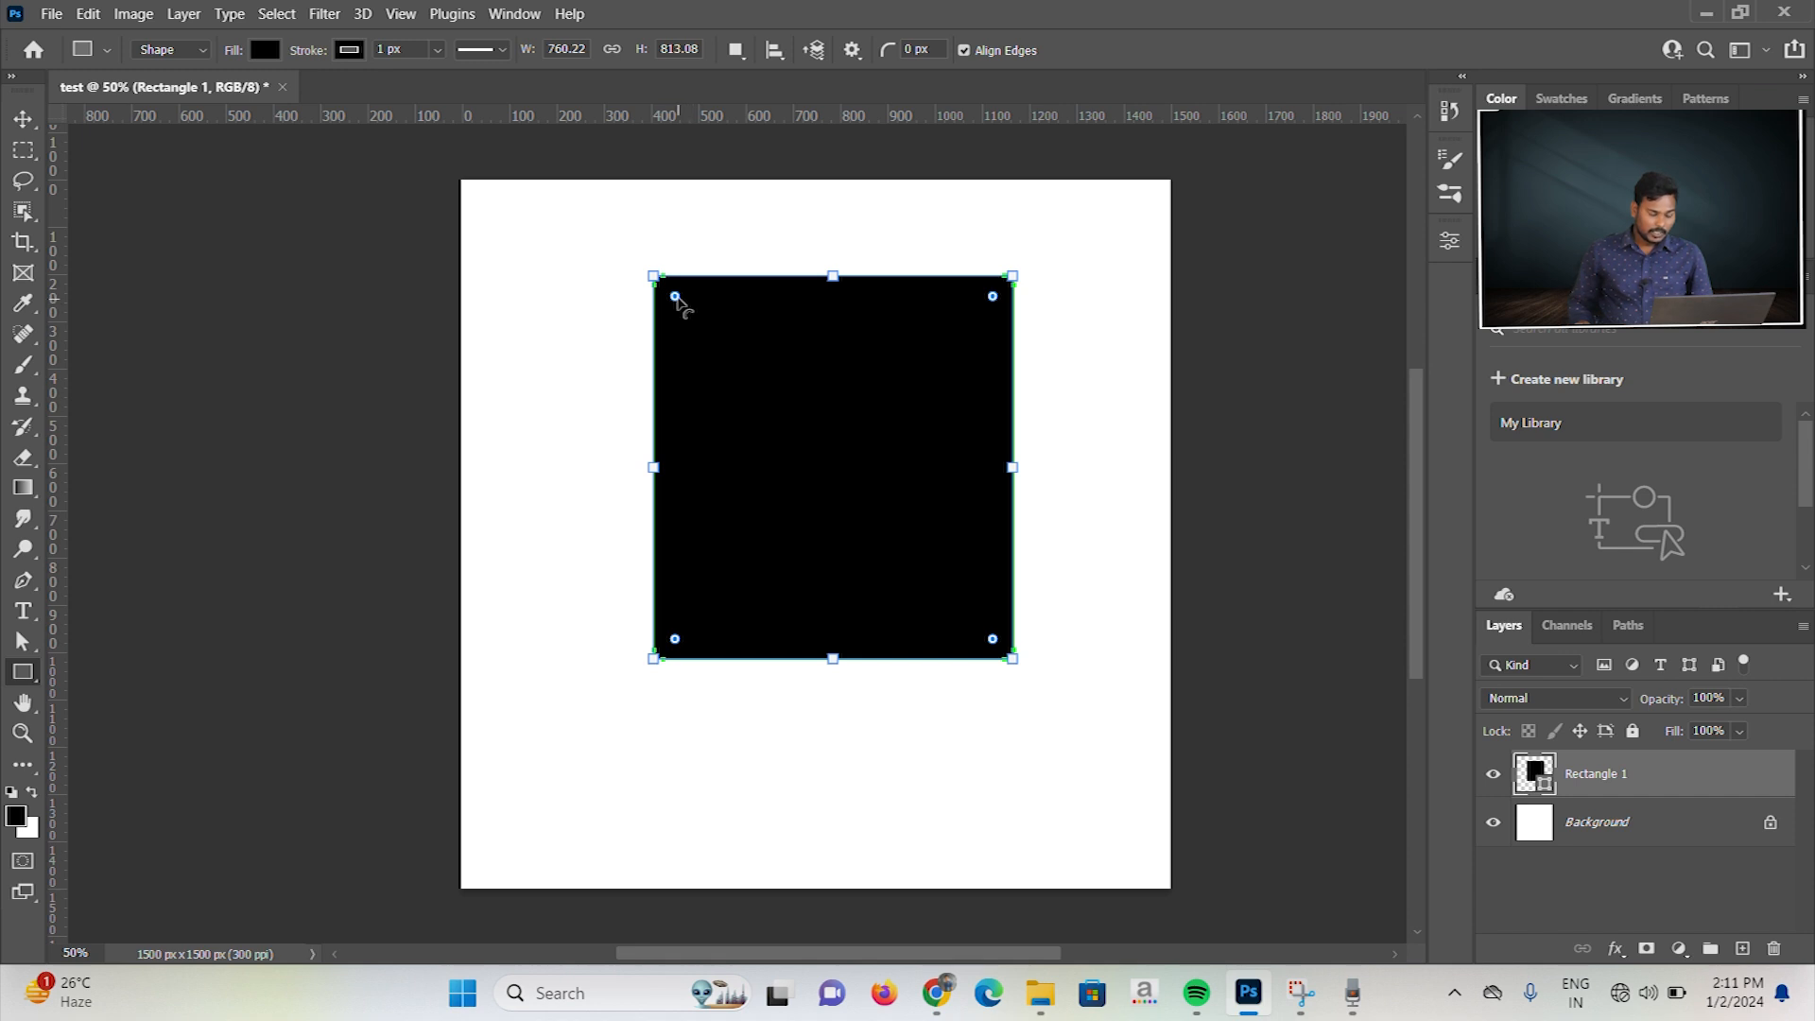
drag(675, 297, 899, 514)
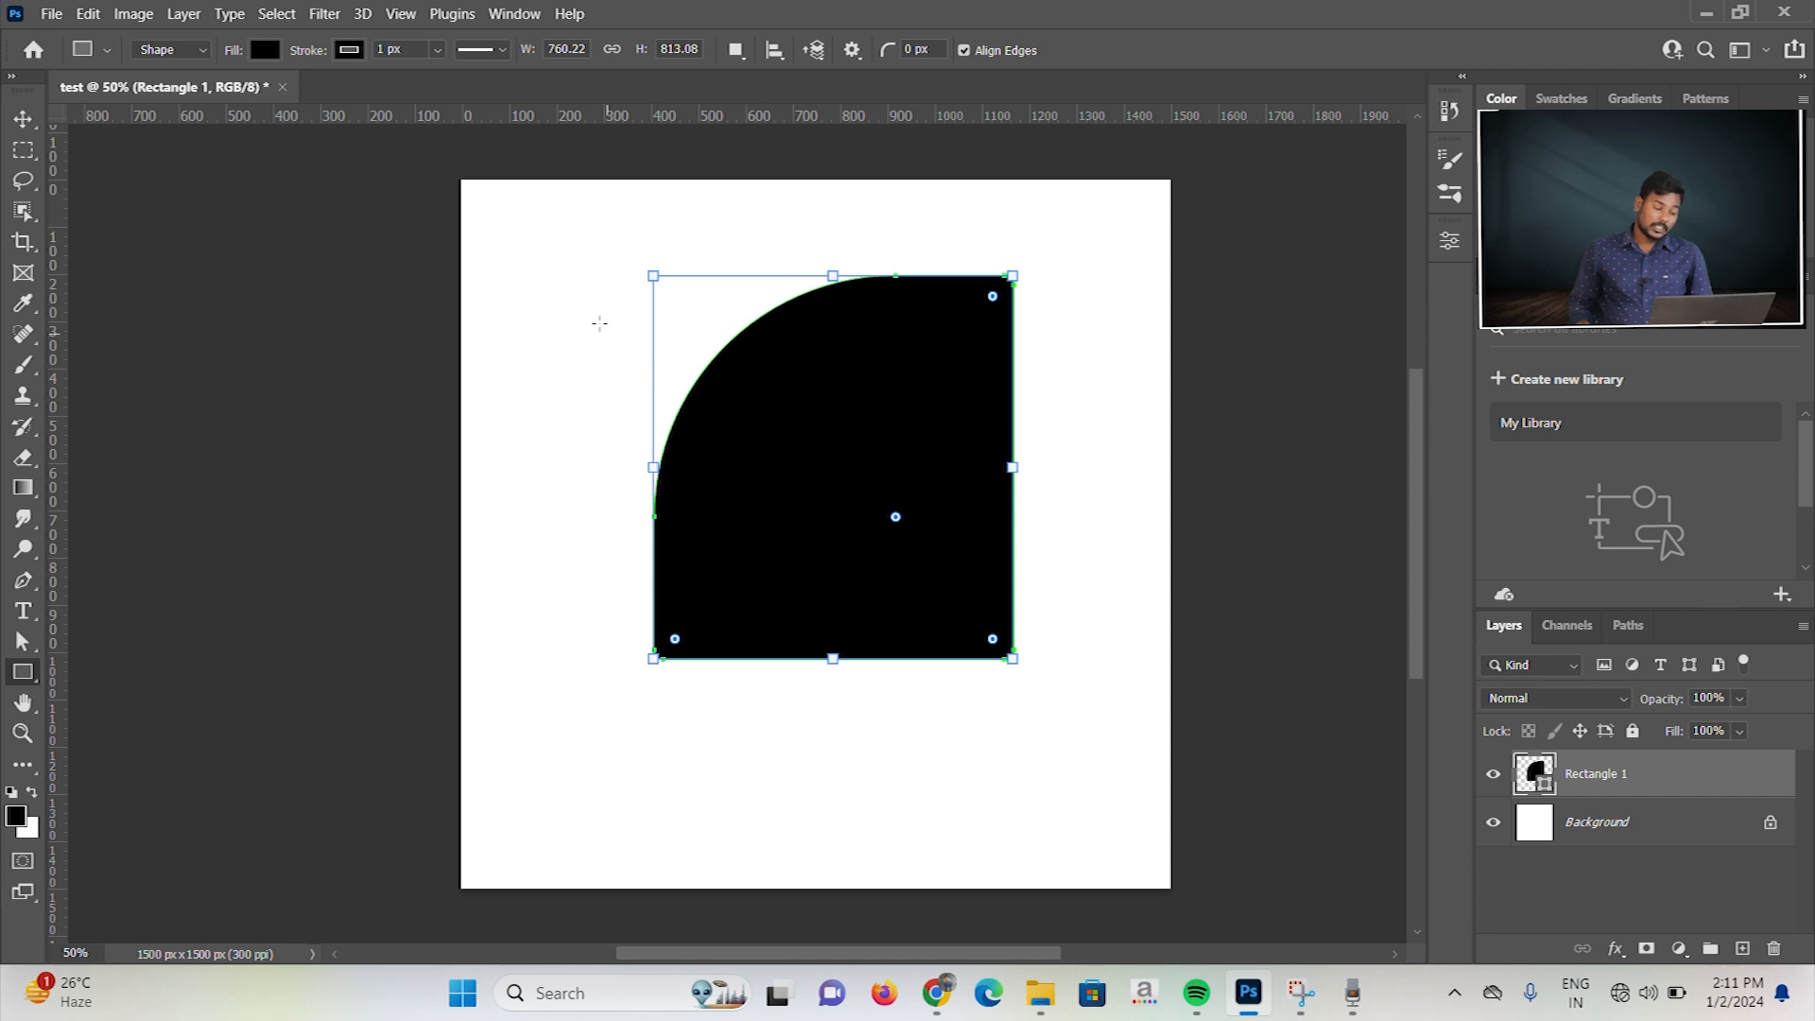
Step: Delete the rectangle with the large rounded corner from the canvas
key(v)
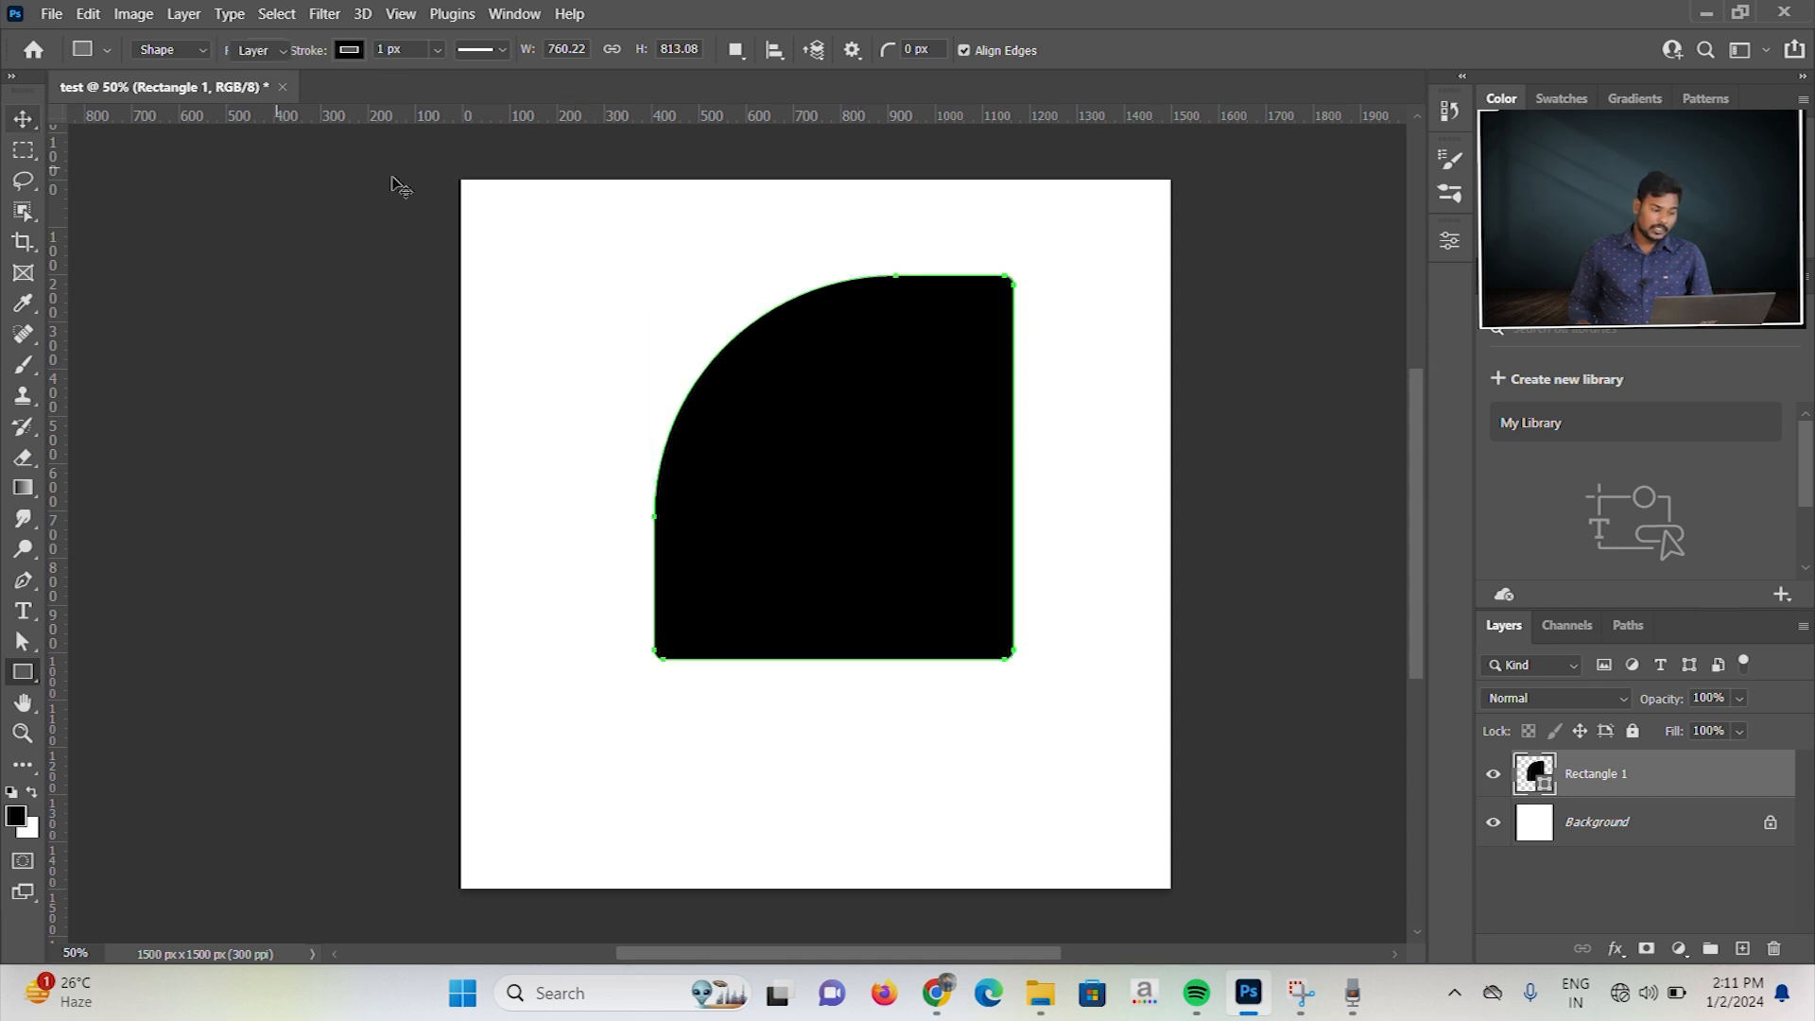
drag(540, 220, 1017, 672)
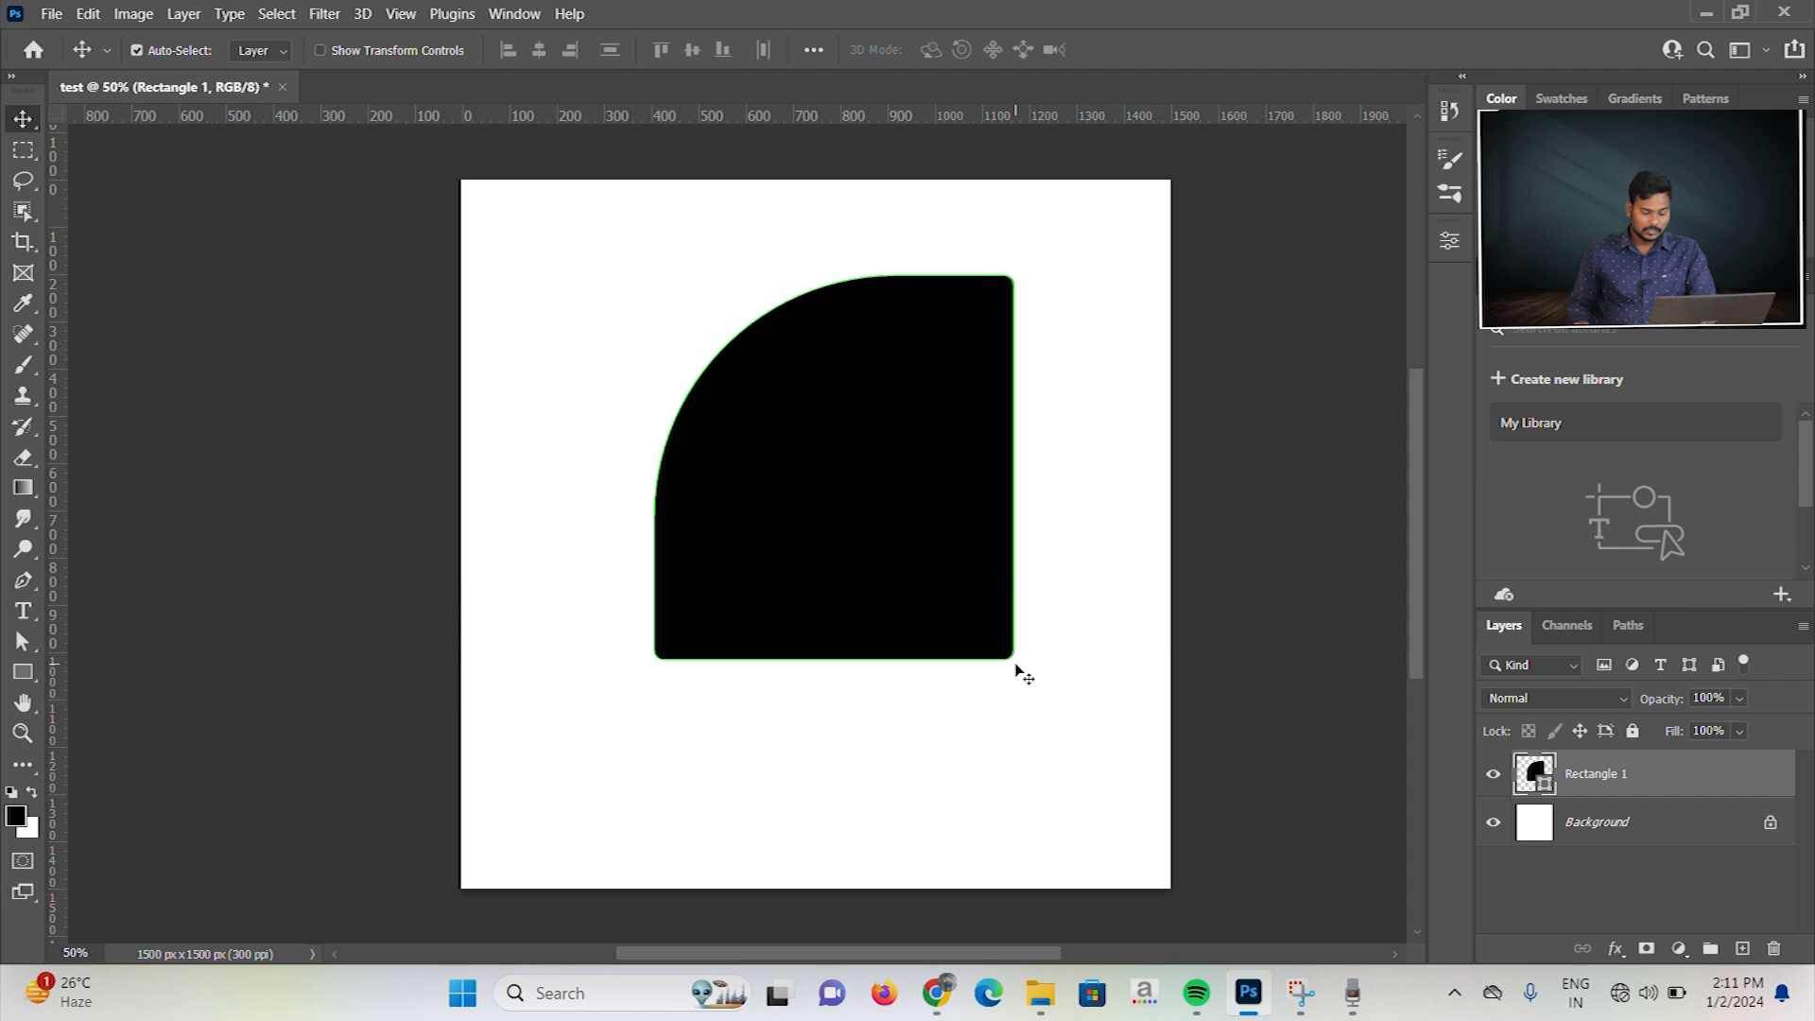
key(Delete)
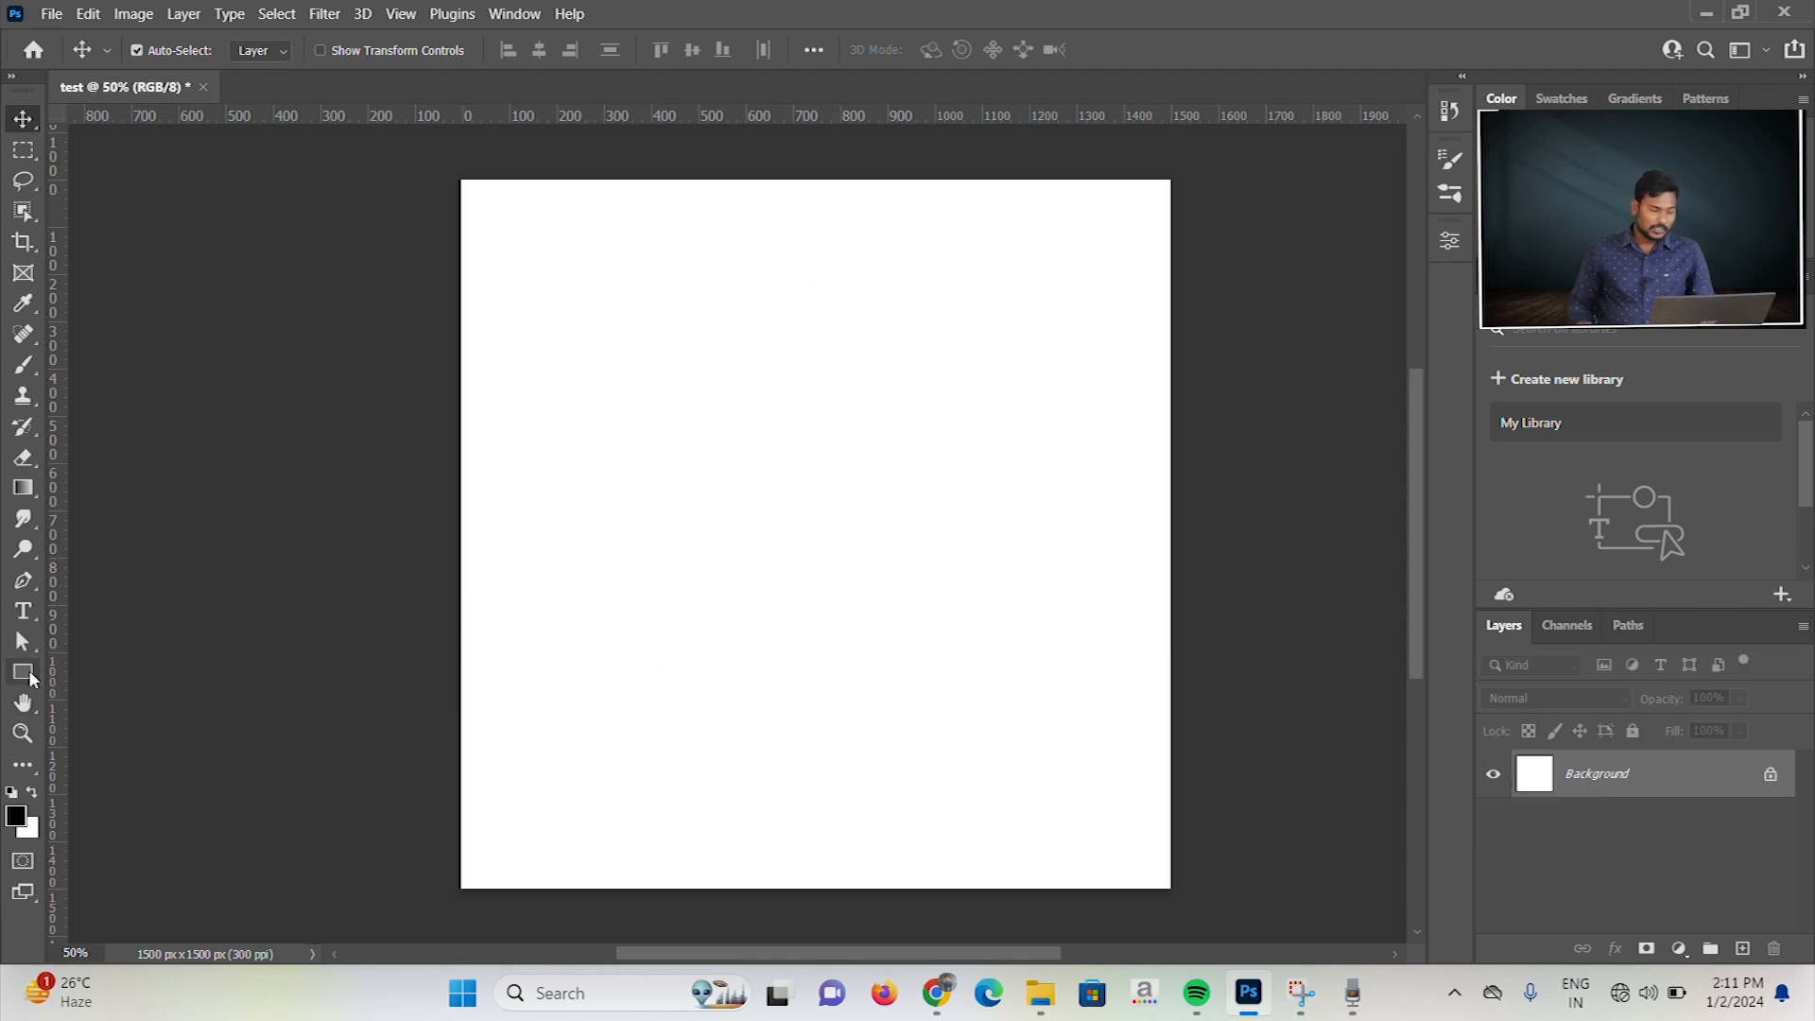
Step: Create a 400 × 400 px rectangle with a 50 px radius on its upper-left corner only
click(23, 672)
right_click(22, 673)
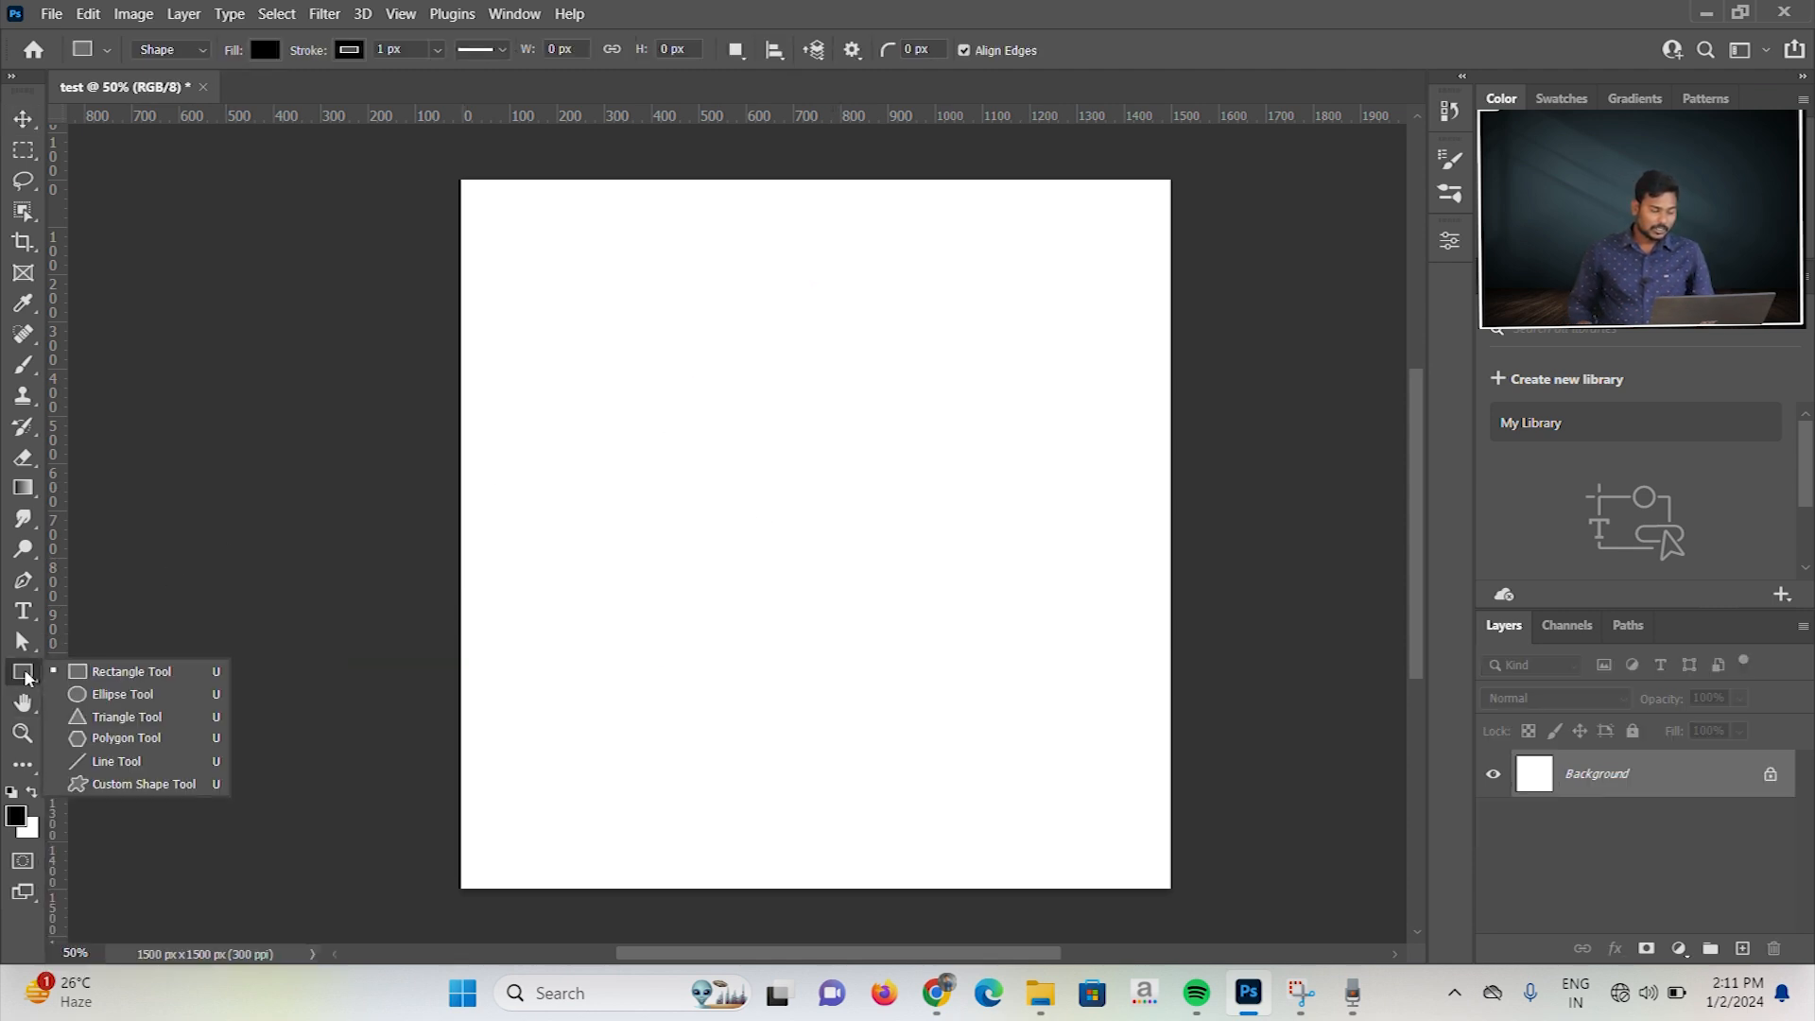
click(114, 670)
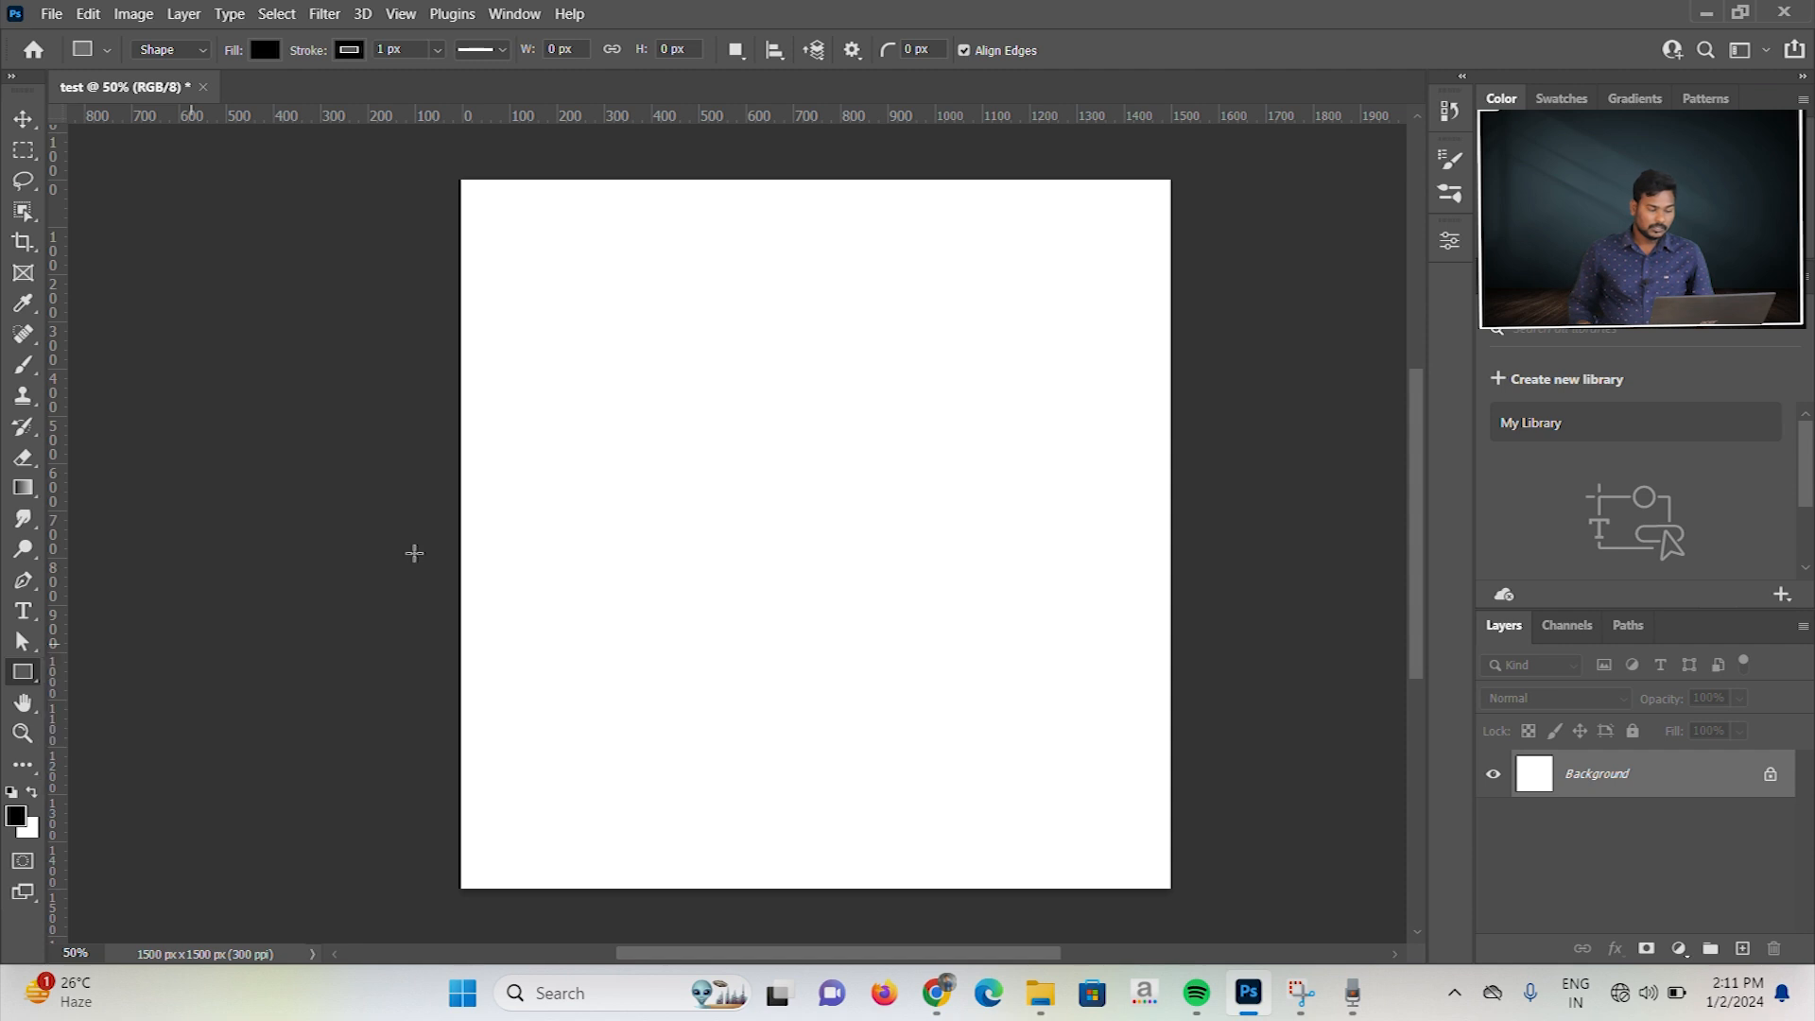
click(714, 435)
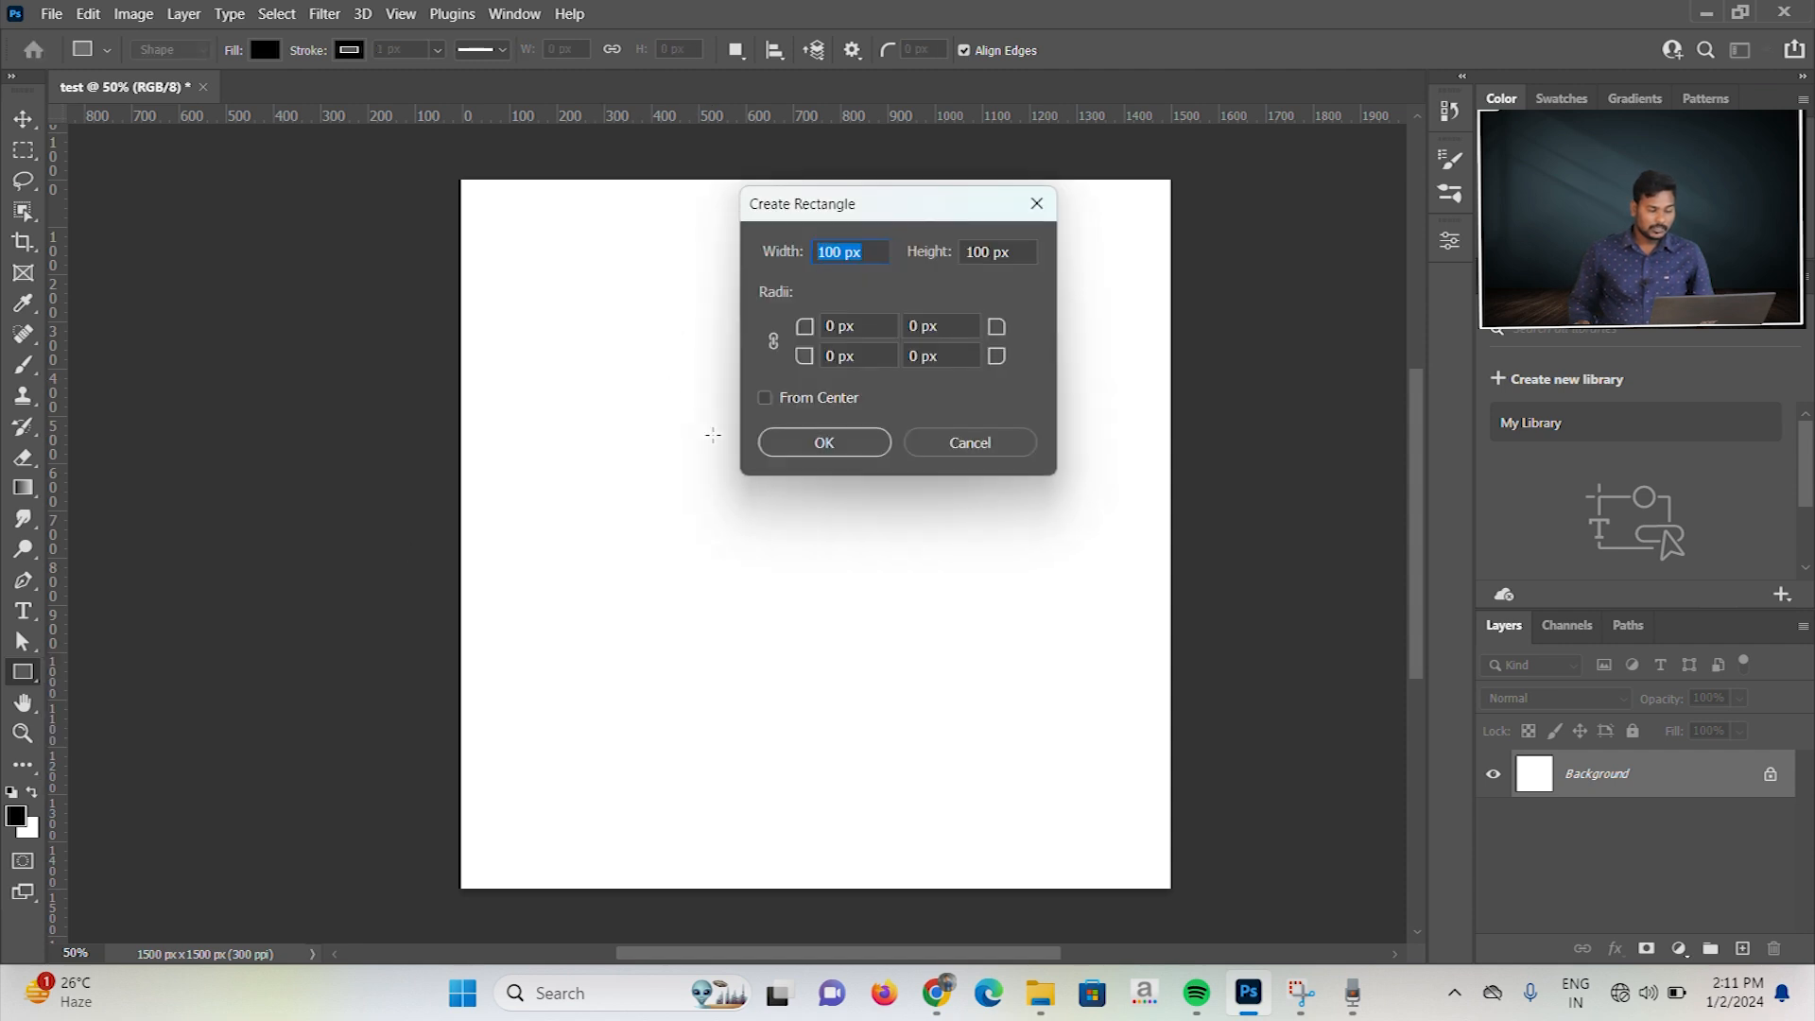
text(400)
key(Tab)
text(400)
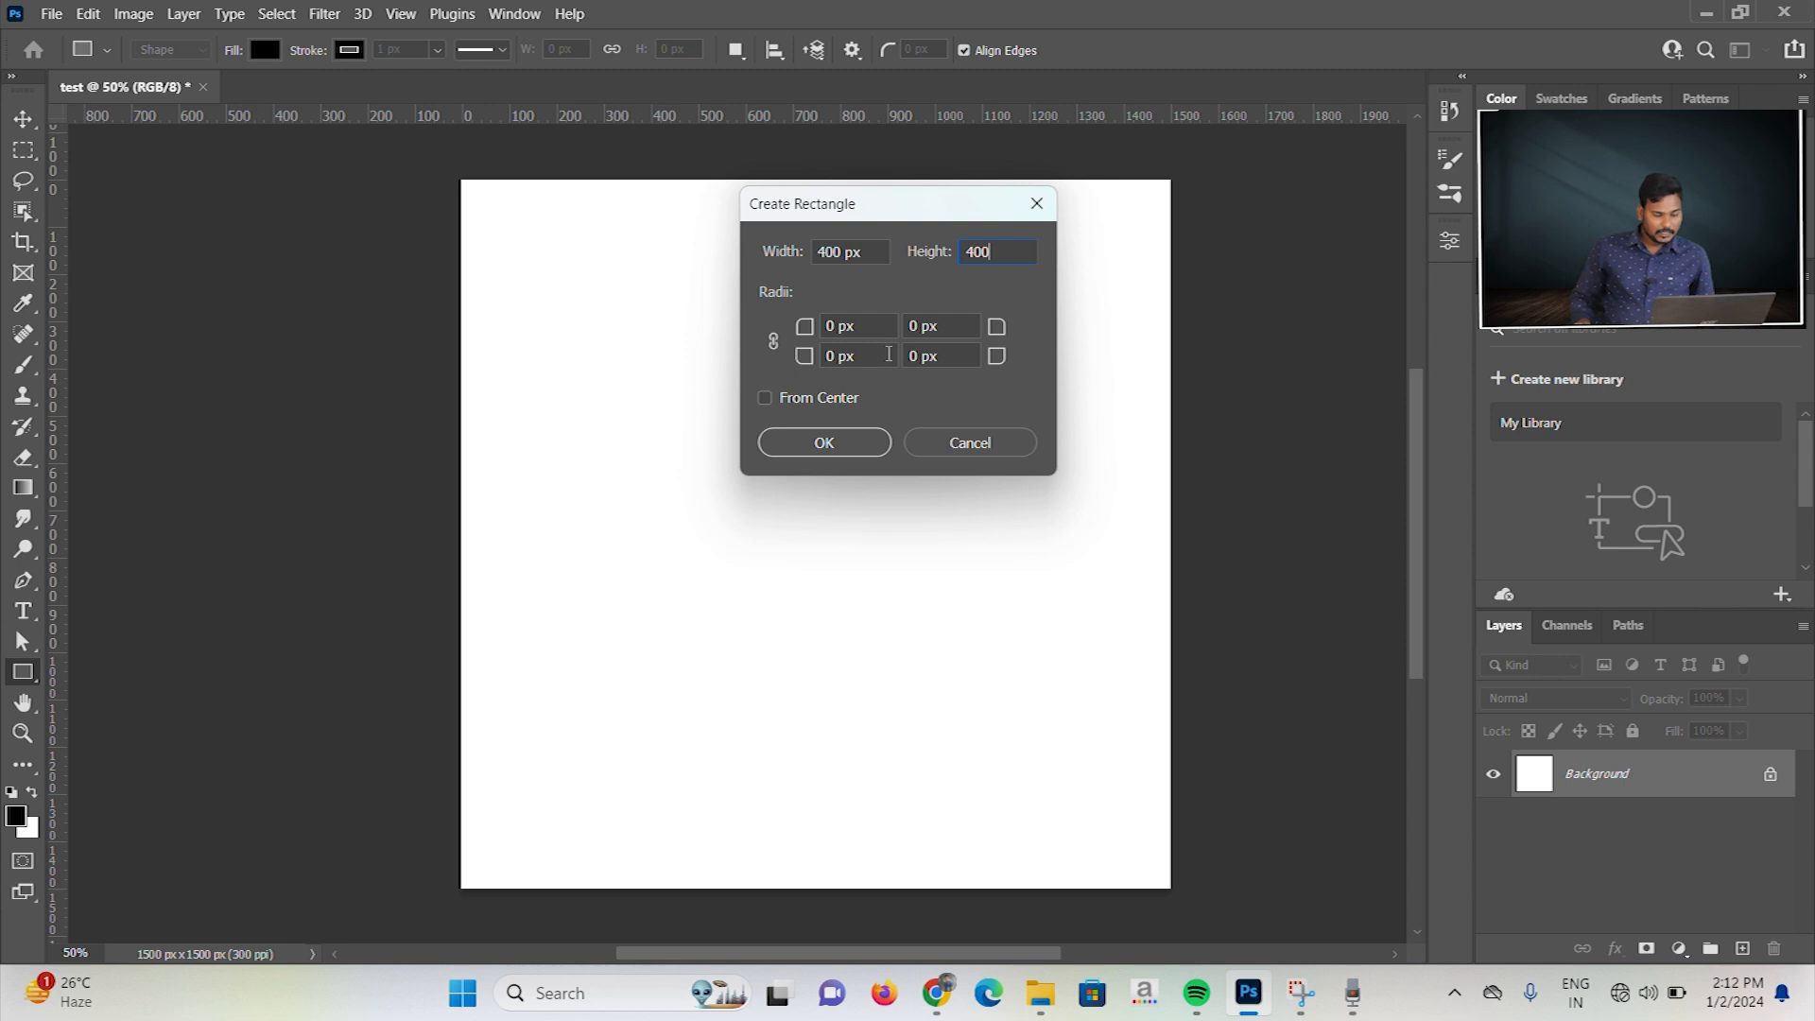
click(830, 326)
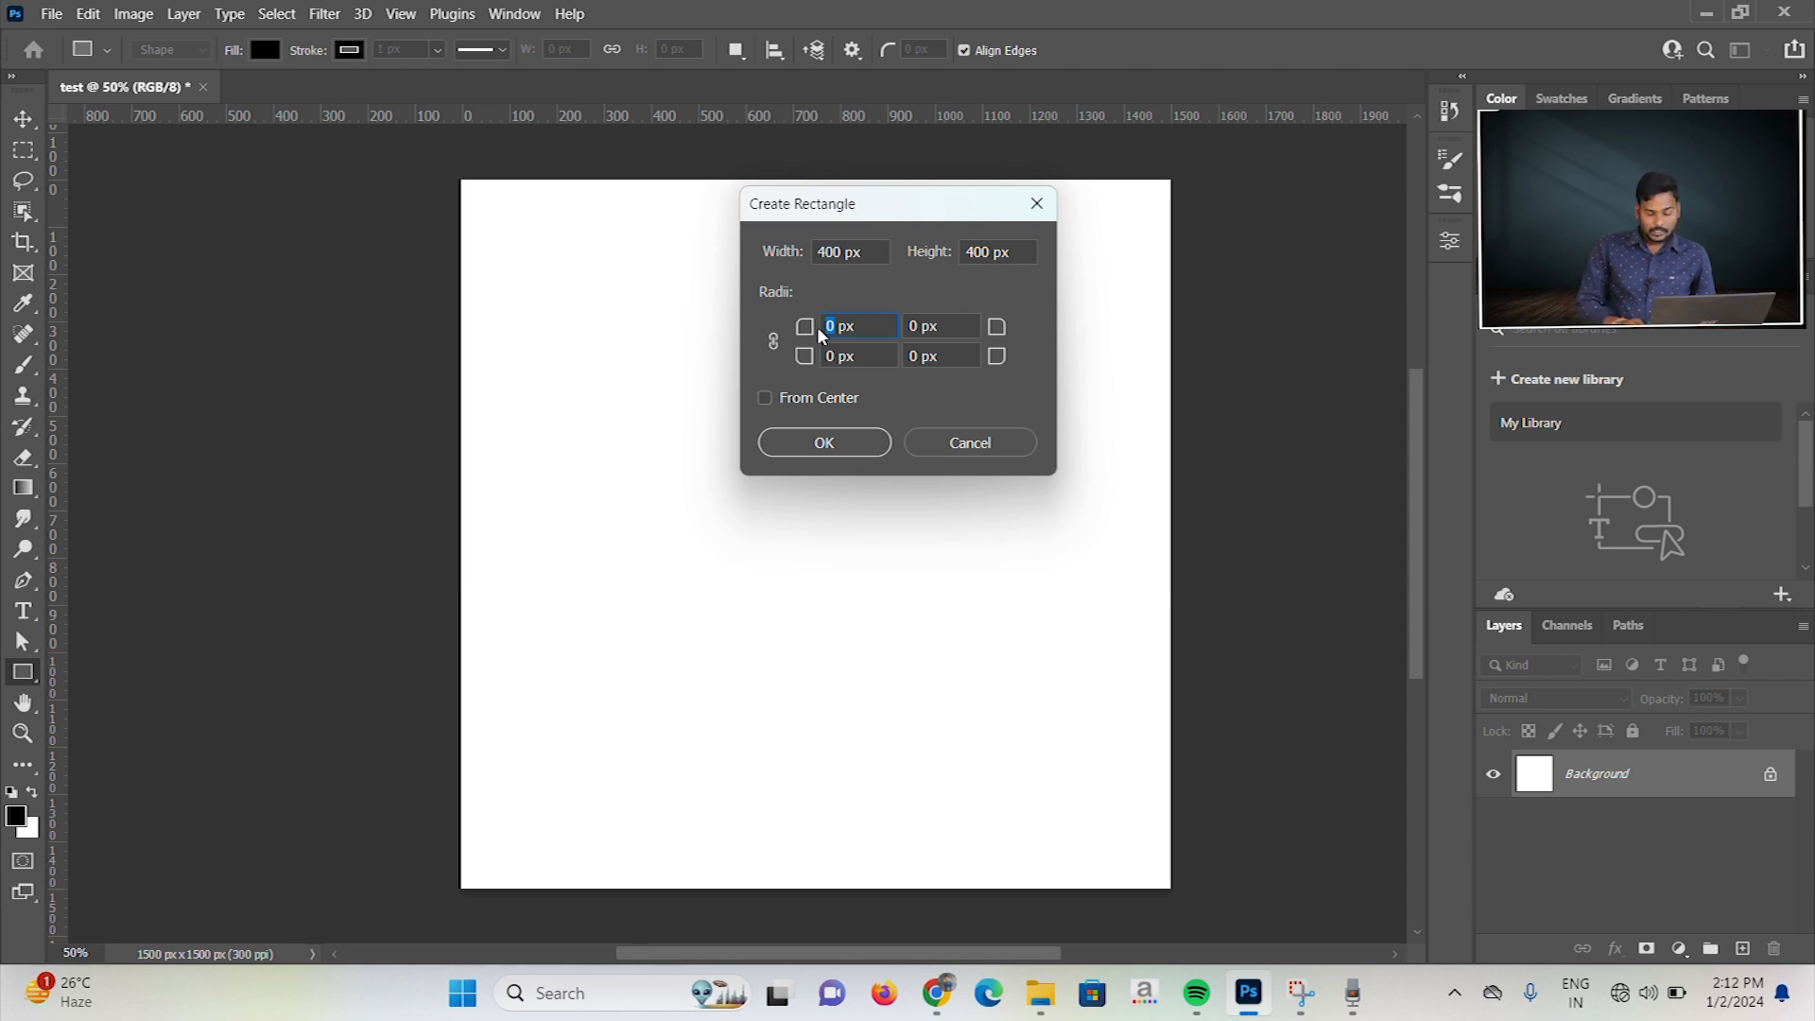
text(50)
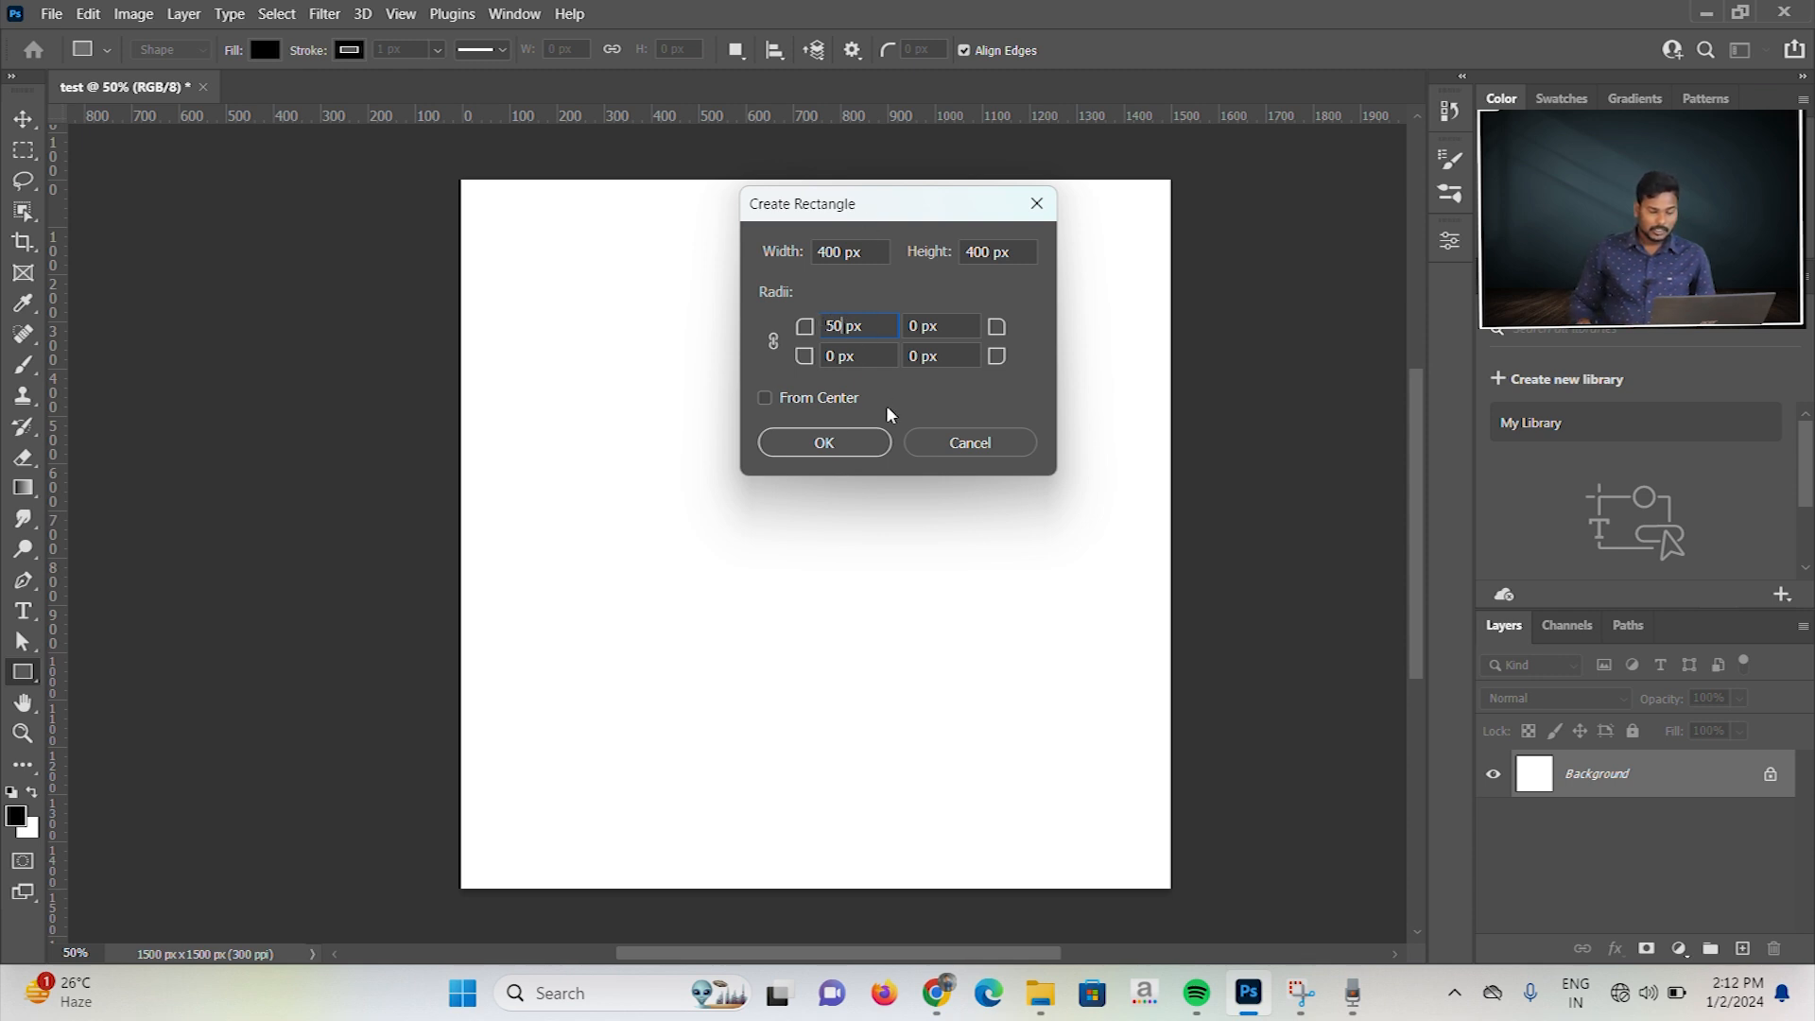
click(843, 440)
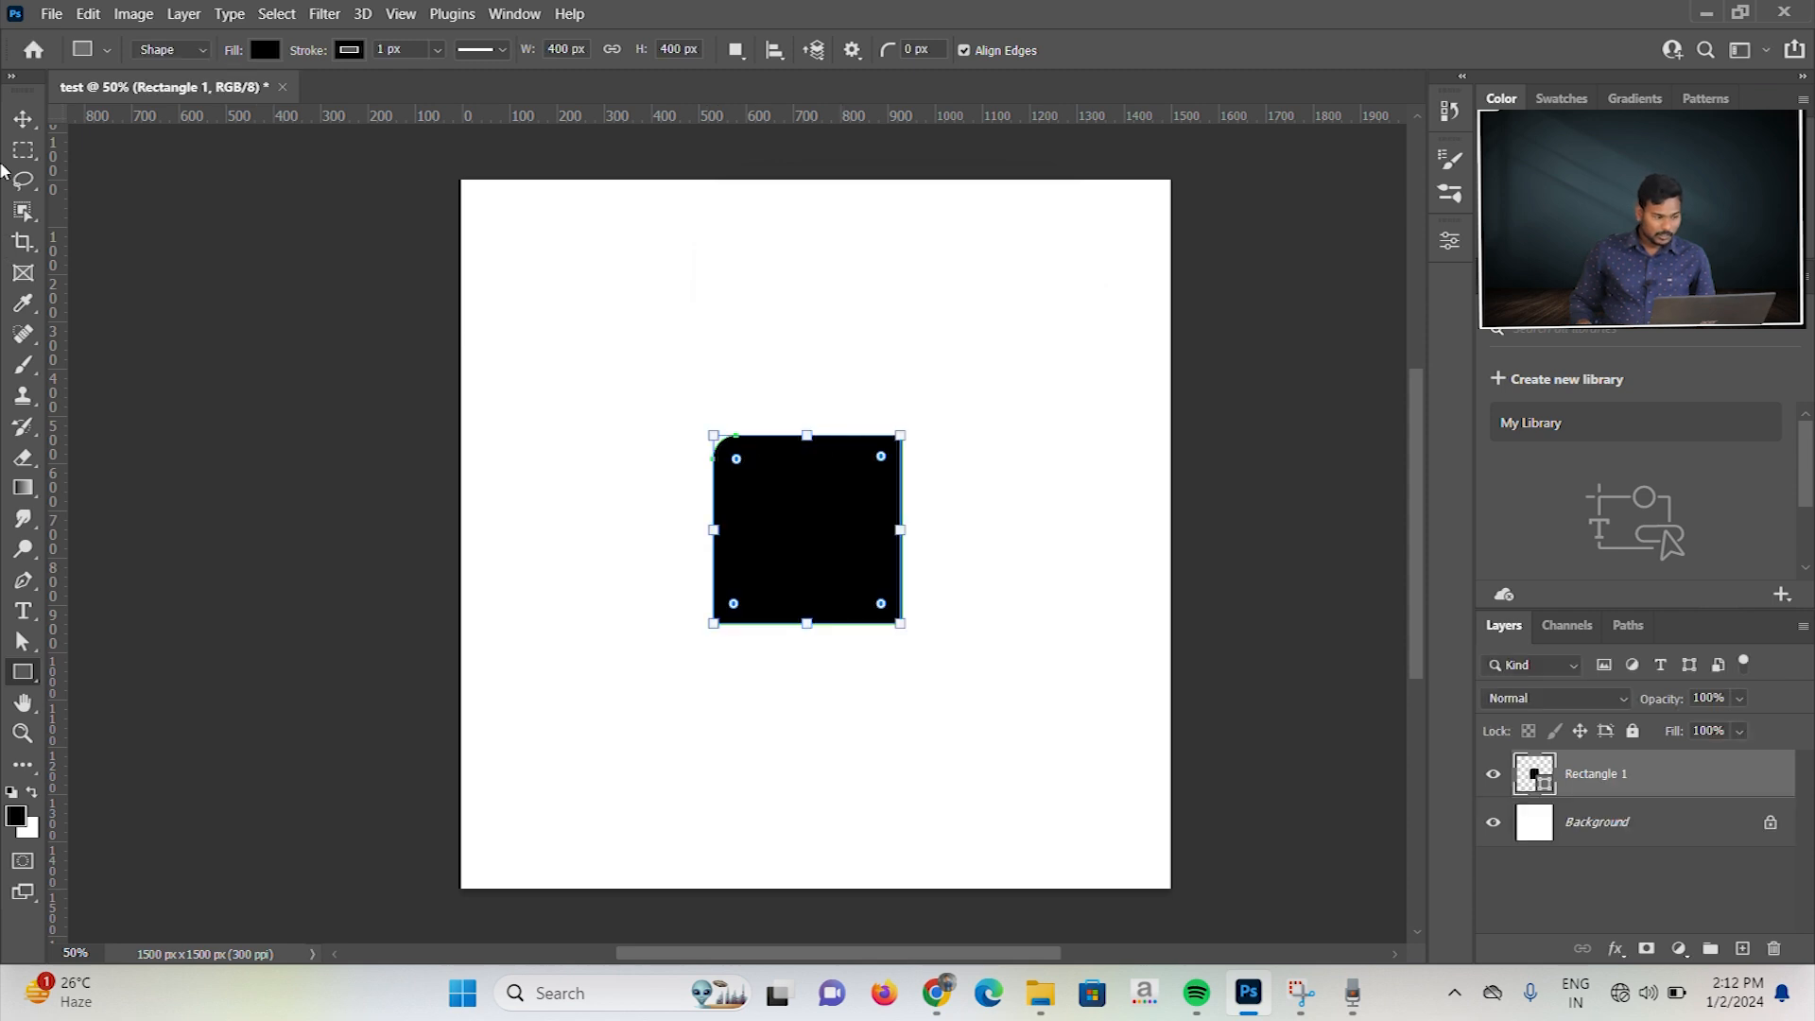
Step: Delete the 400 × 400 px rectangle with the rounded upper-left corner
click(22, 119)
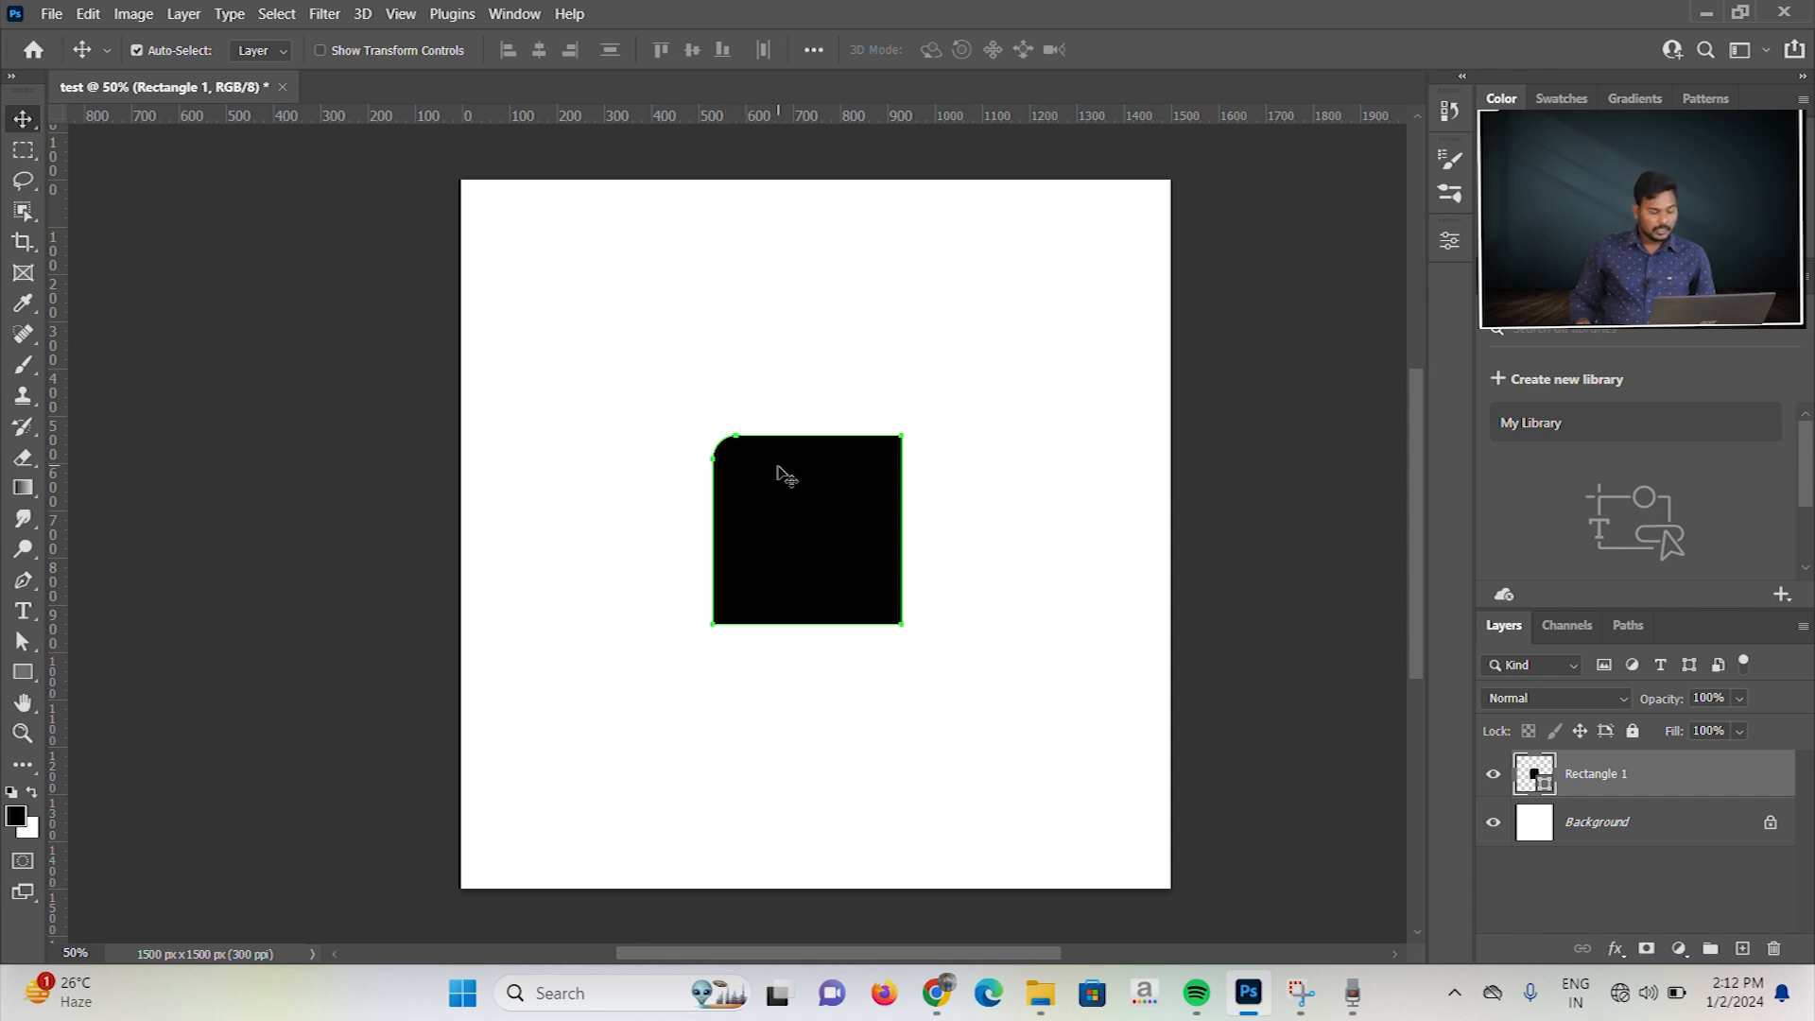
key(Delete)
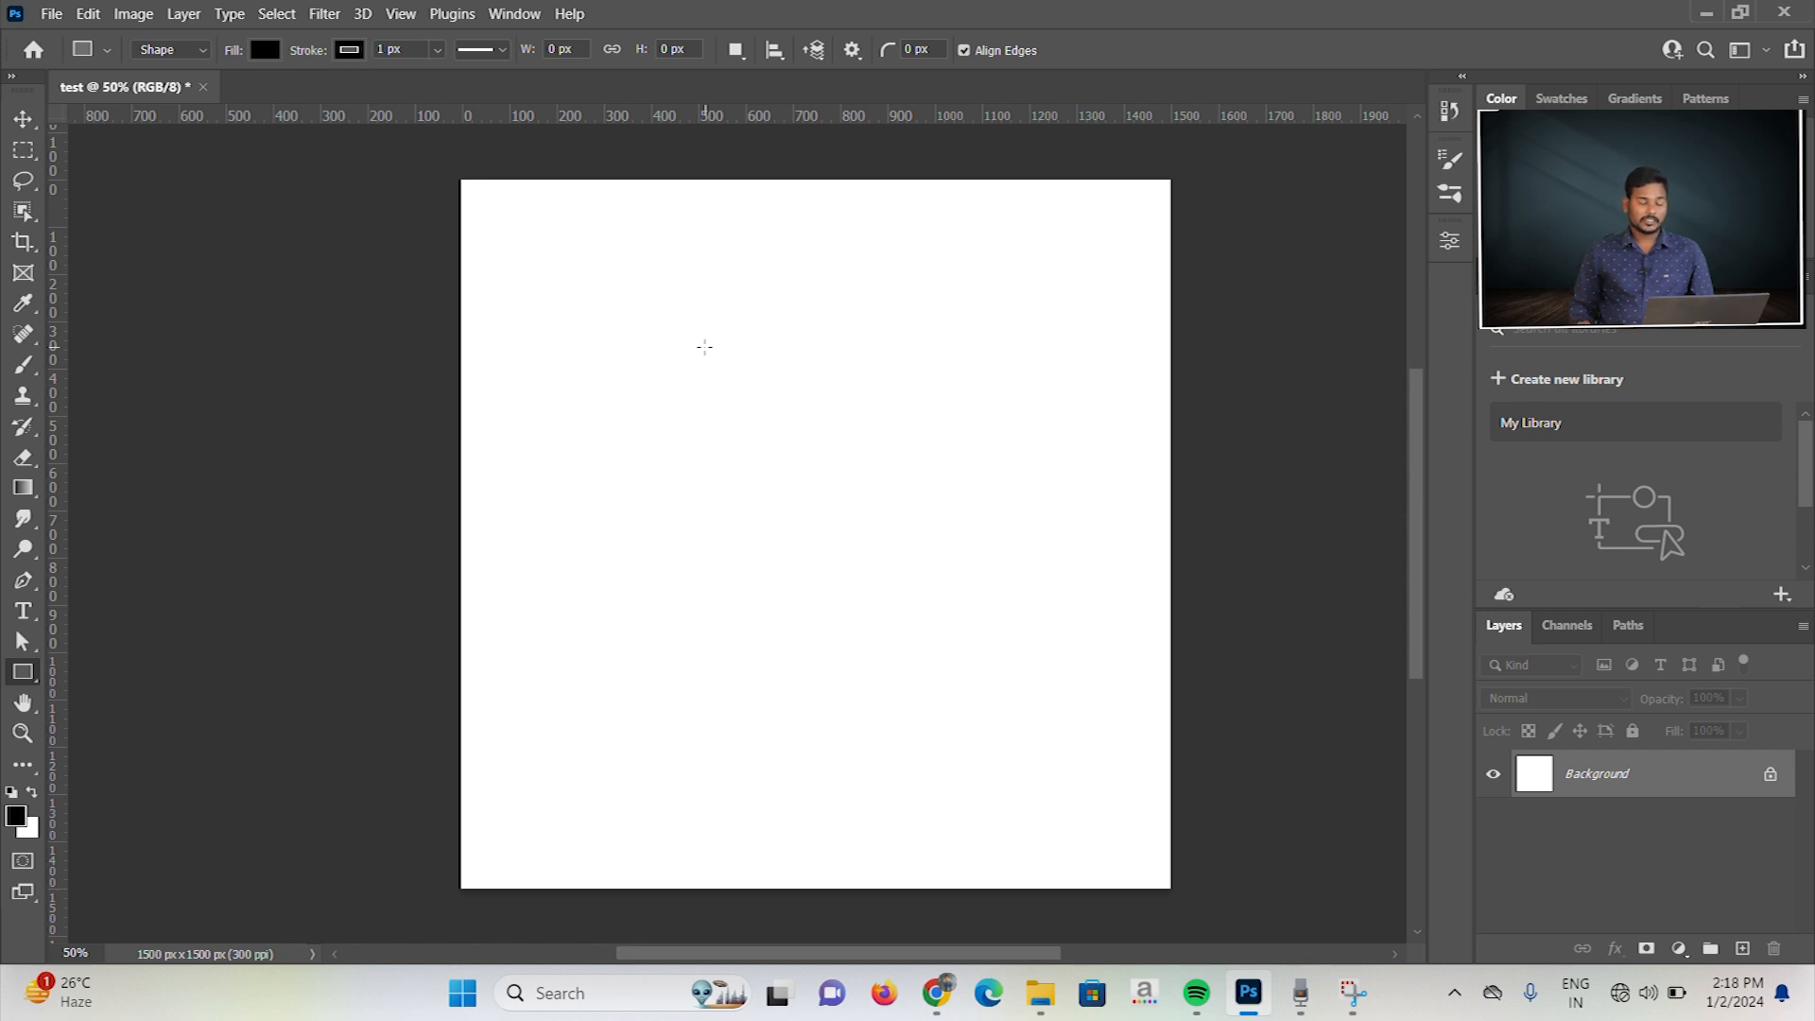
Step: Create a 400 × 400 px rectangle with all four corner radii linked at 100 px
click(704, 347)
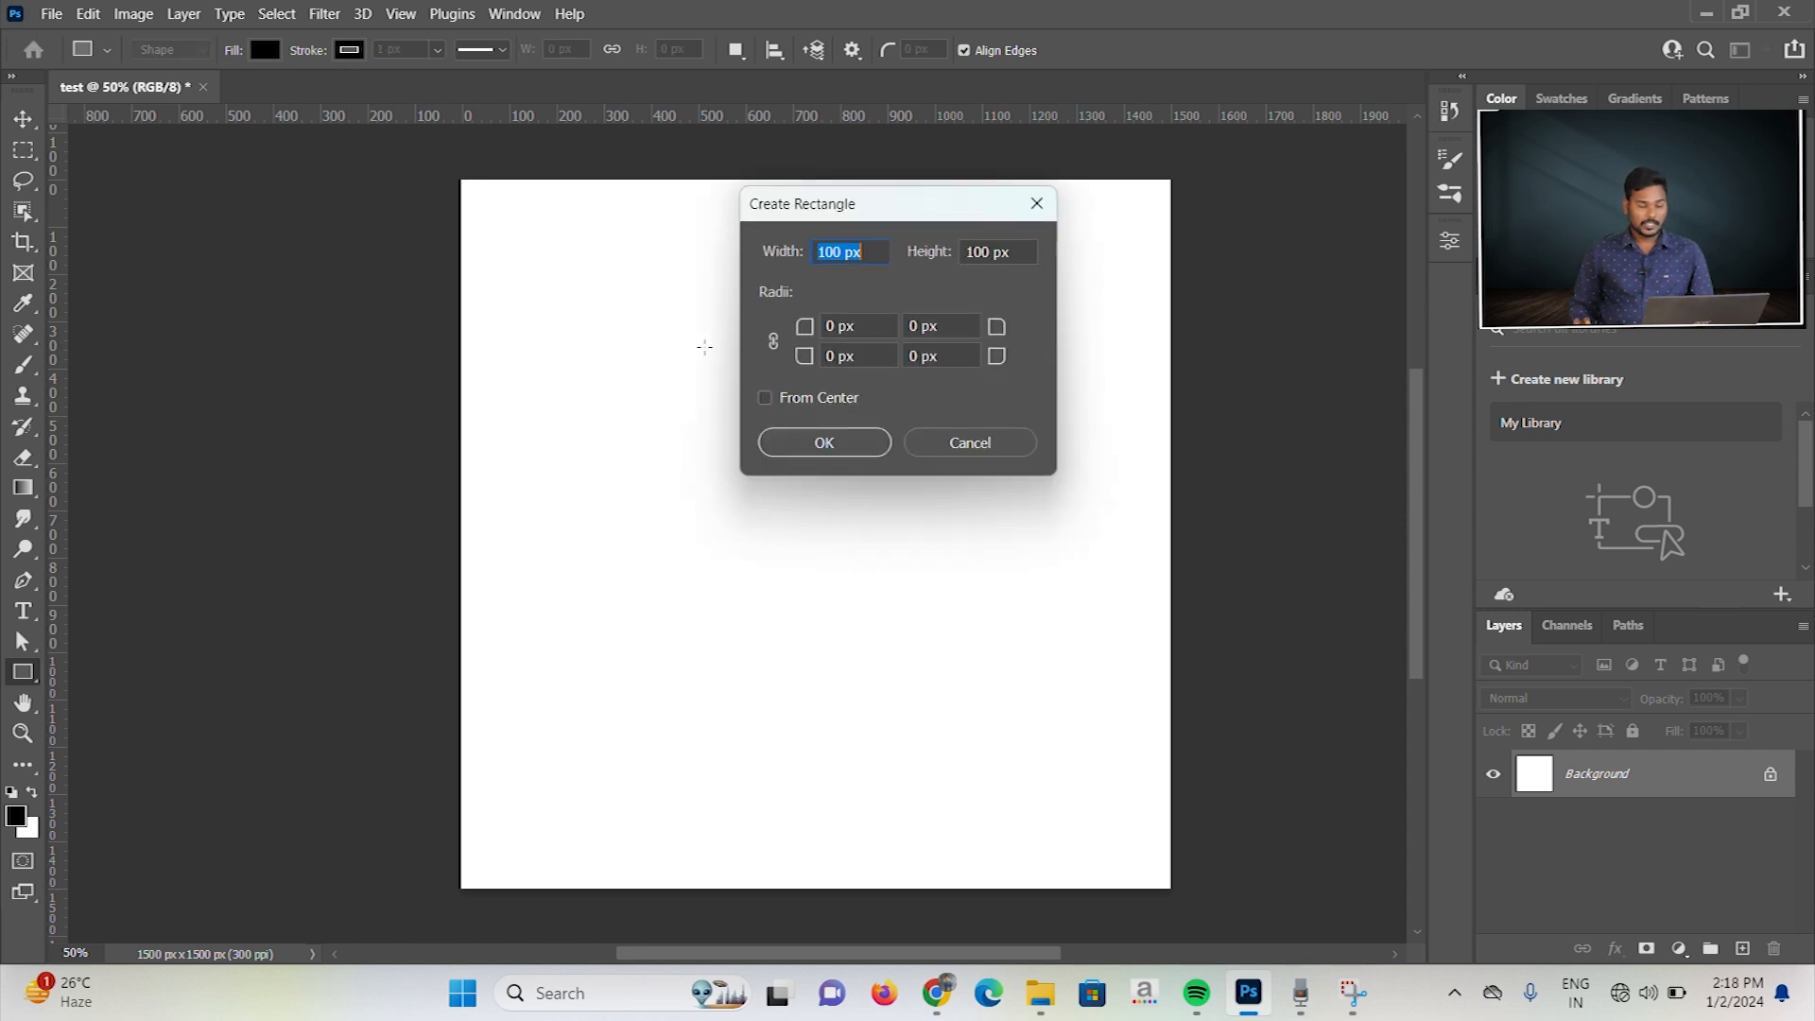
text(400)
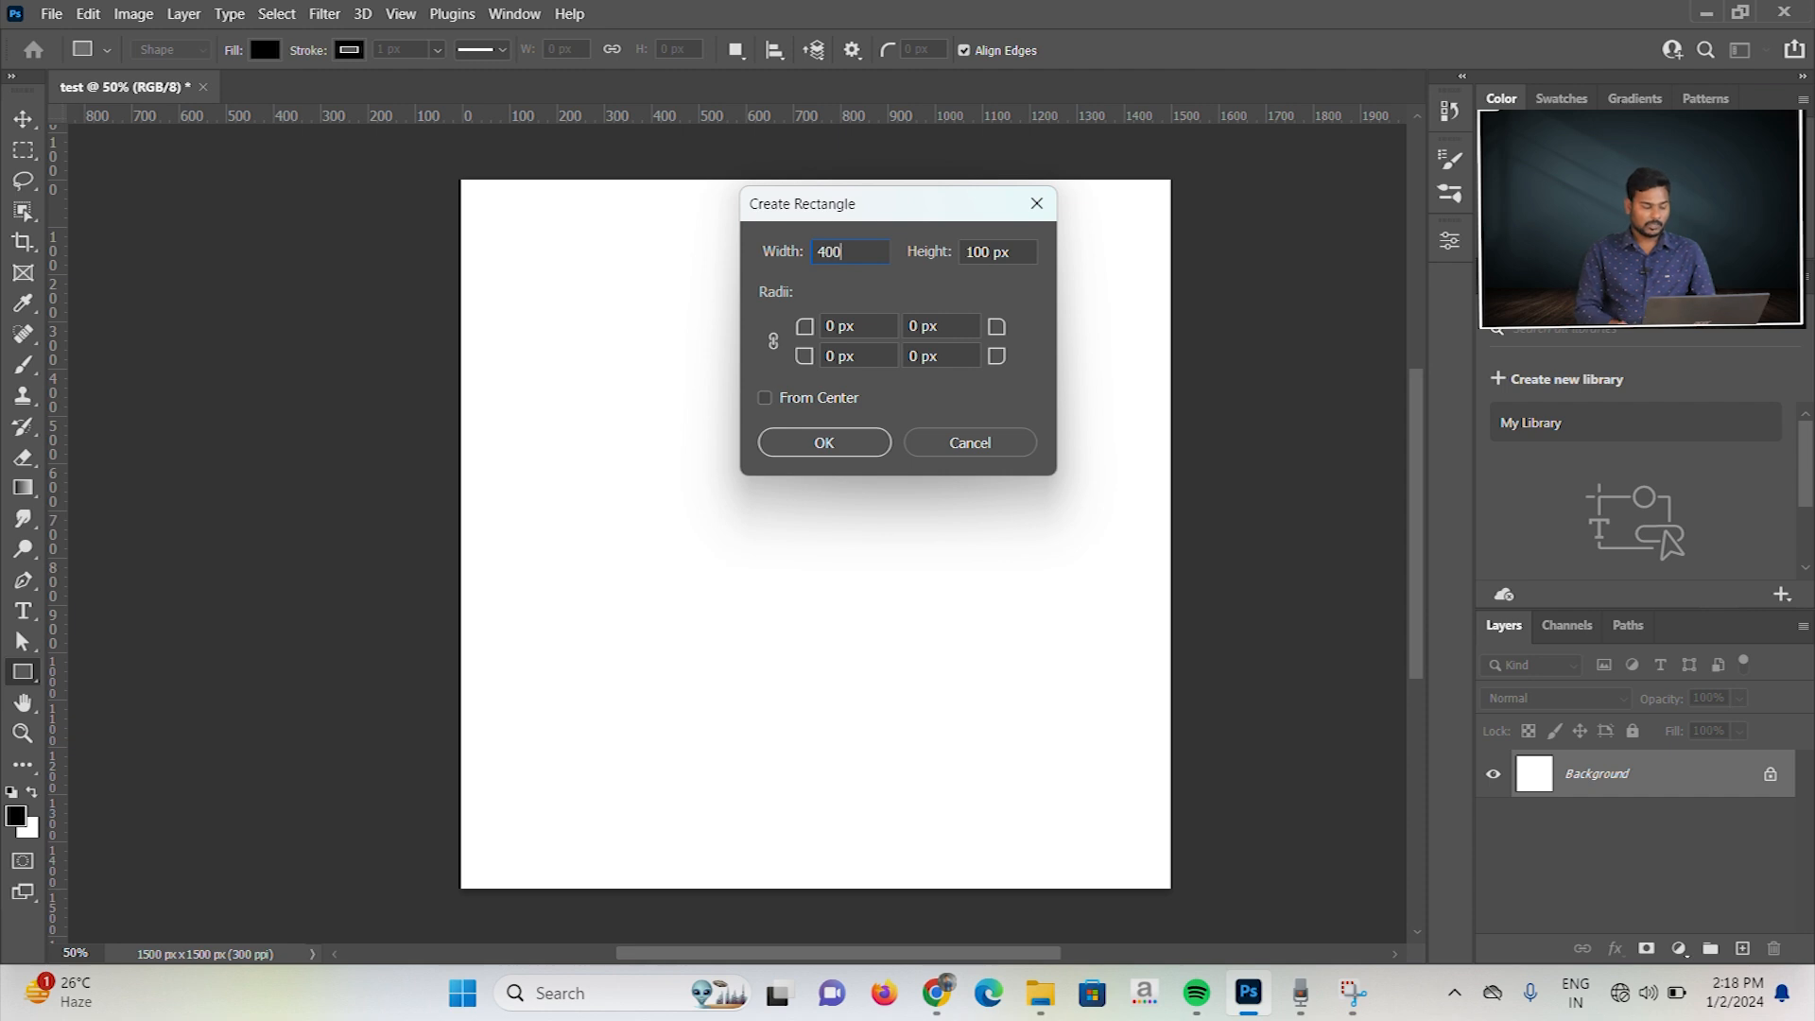
key(Tab)
text(400)
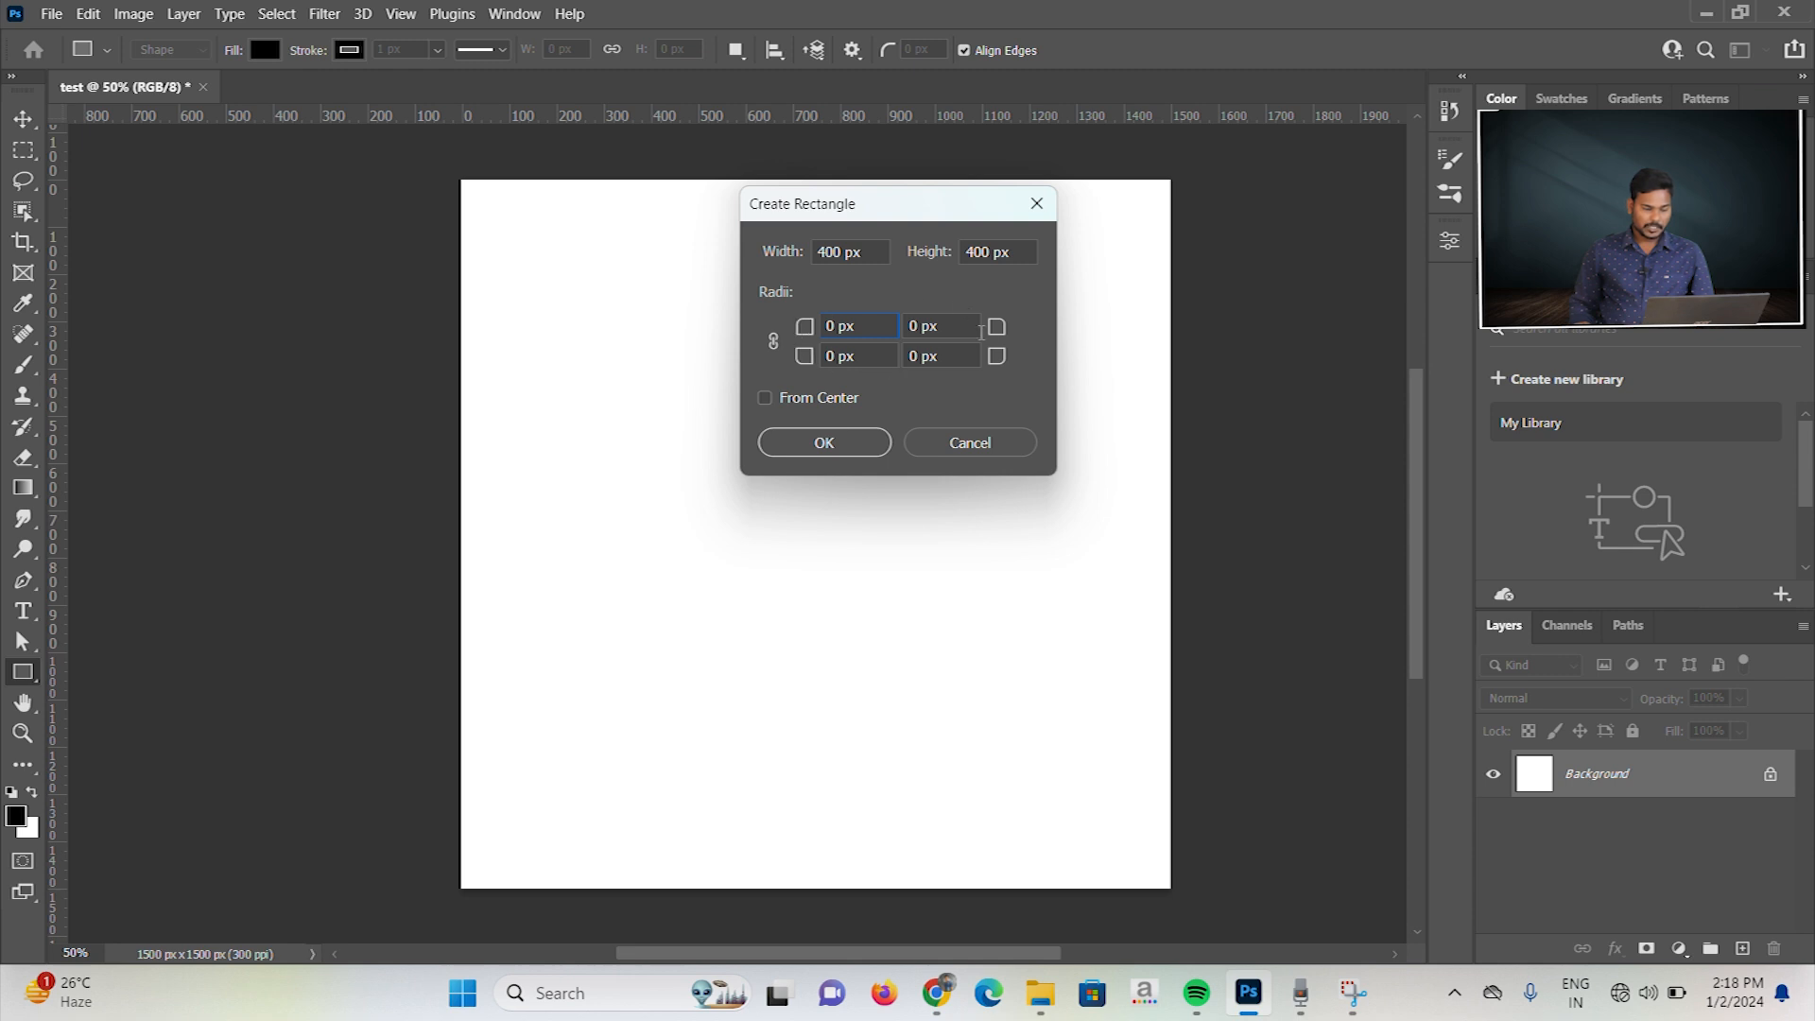
key(BackSpace)
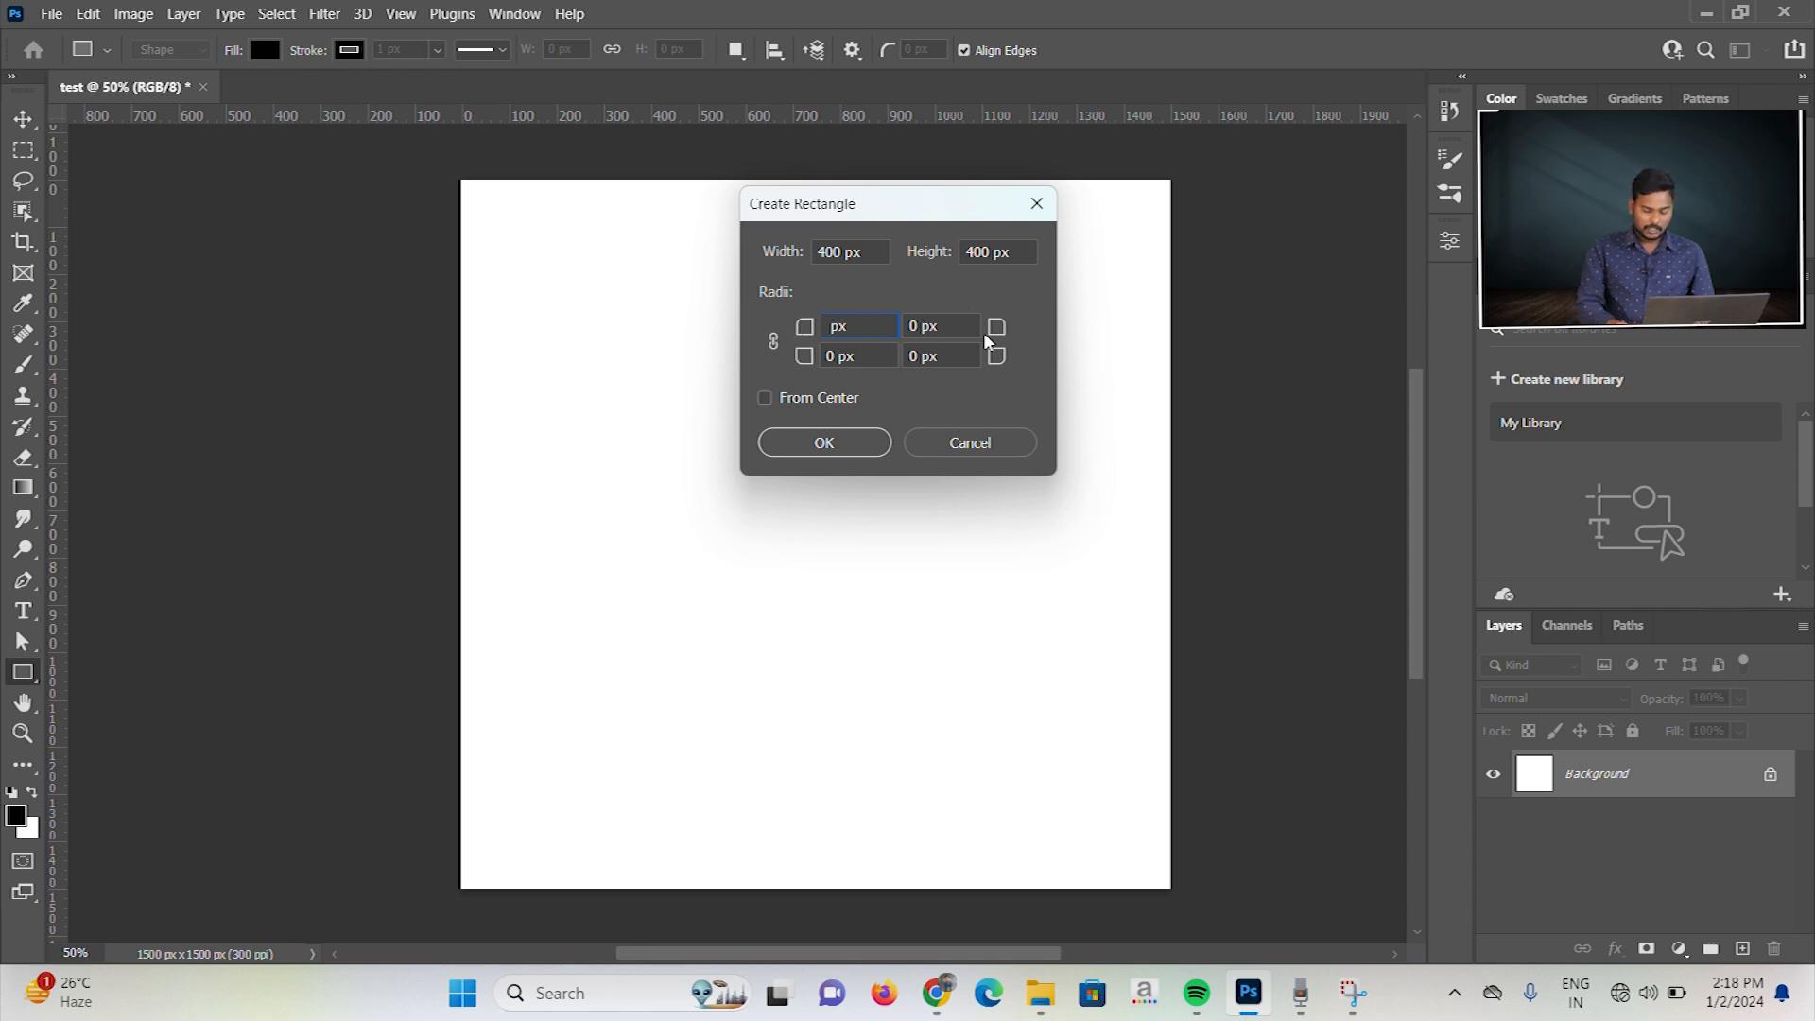
text(100)
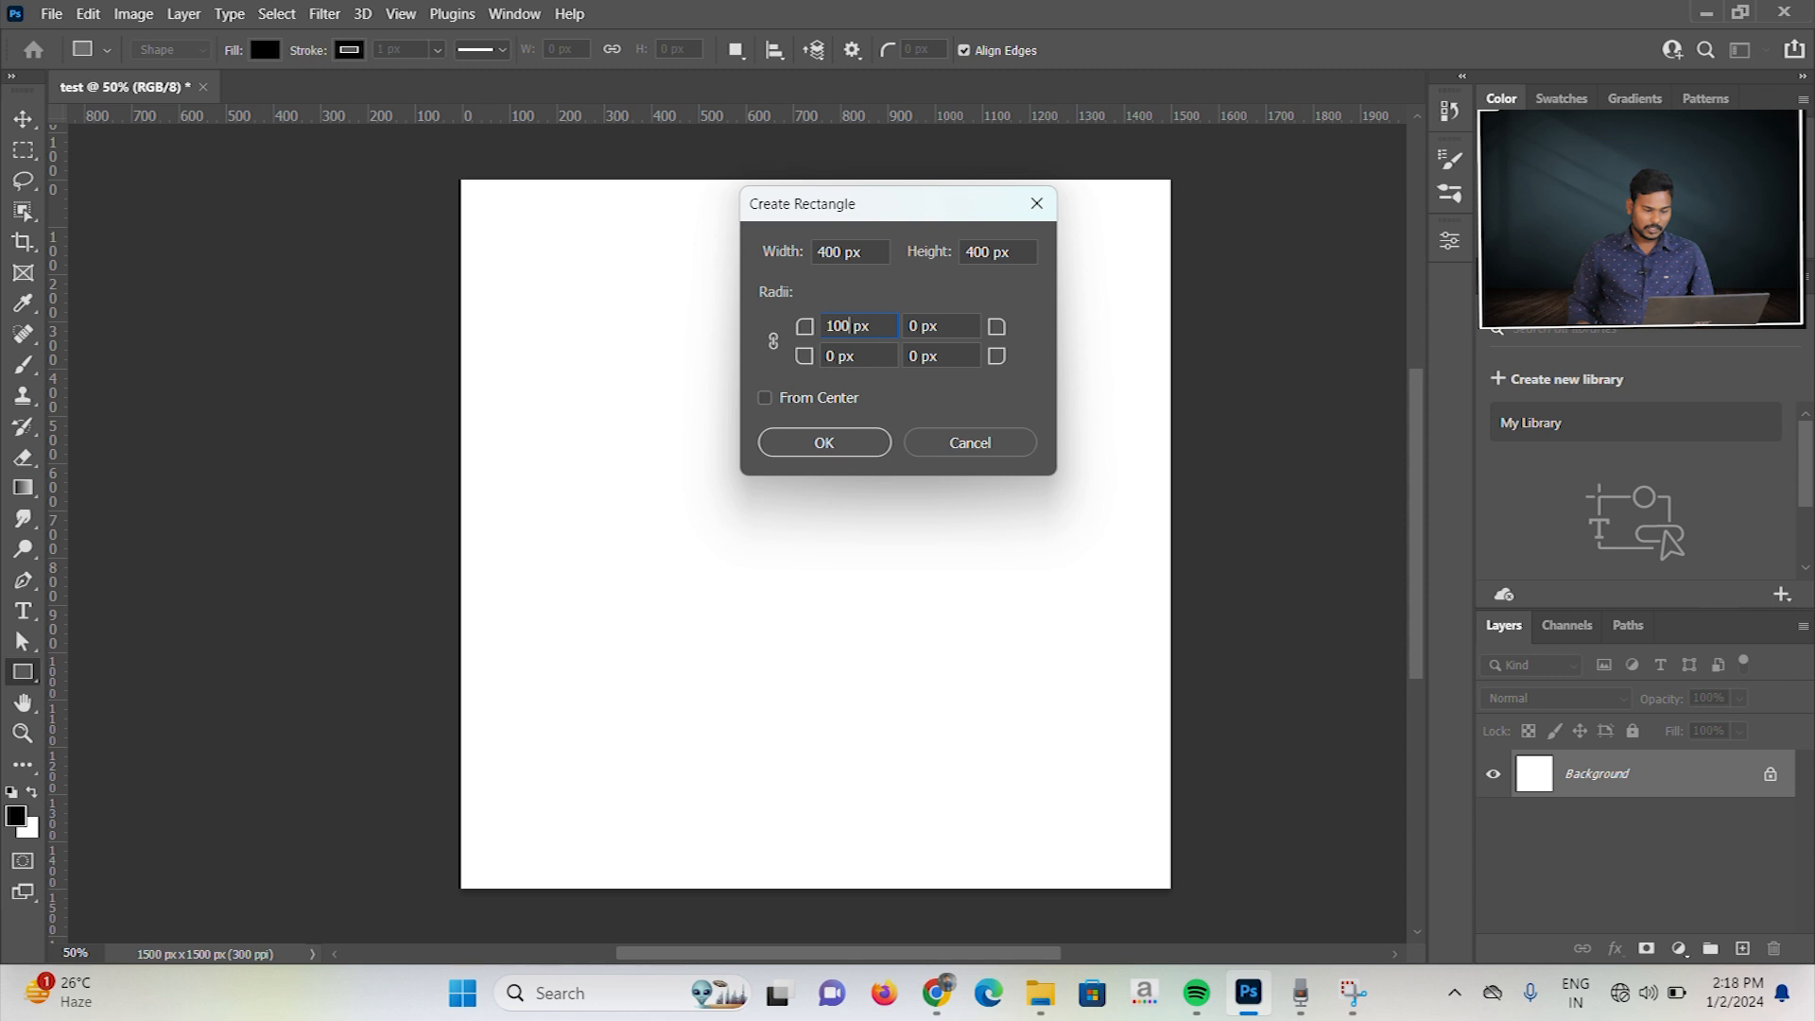
click(776, 338)
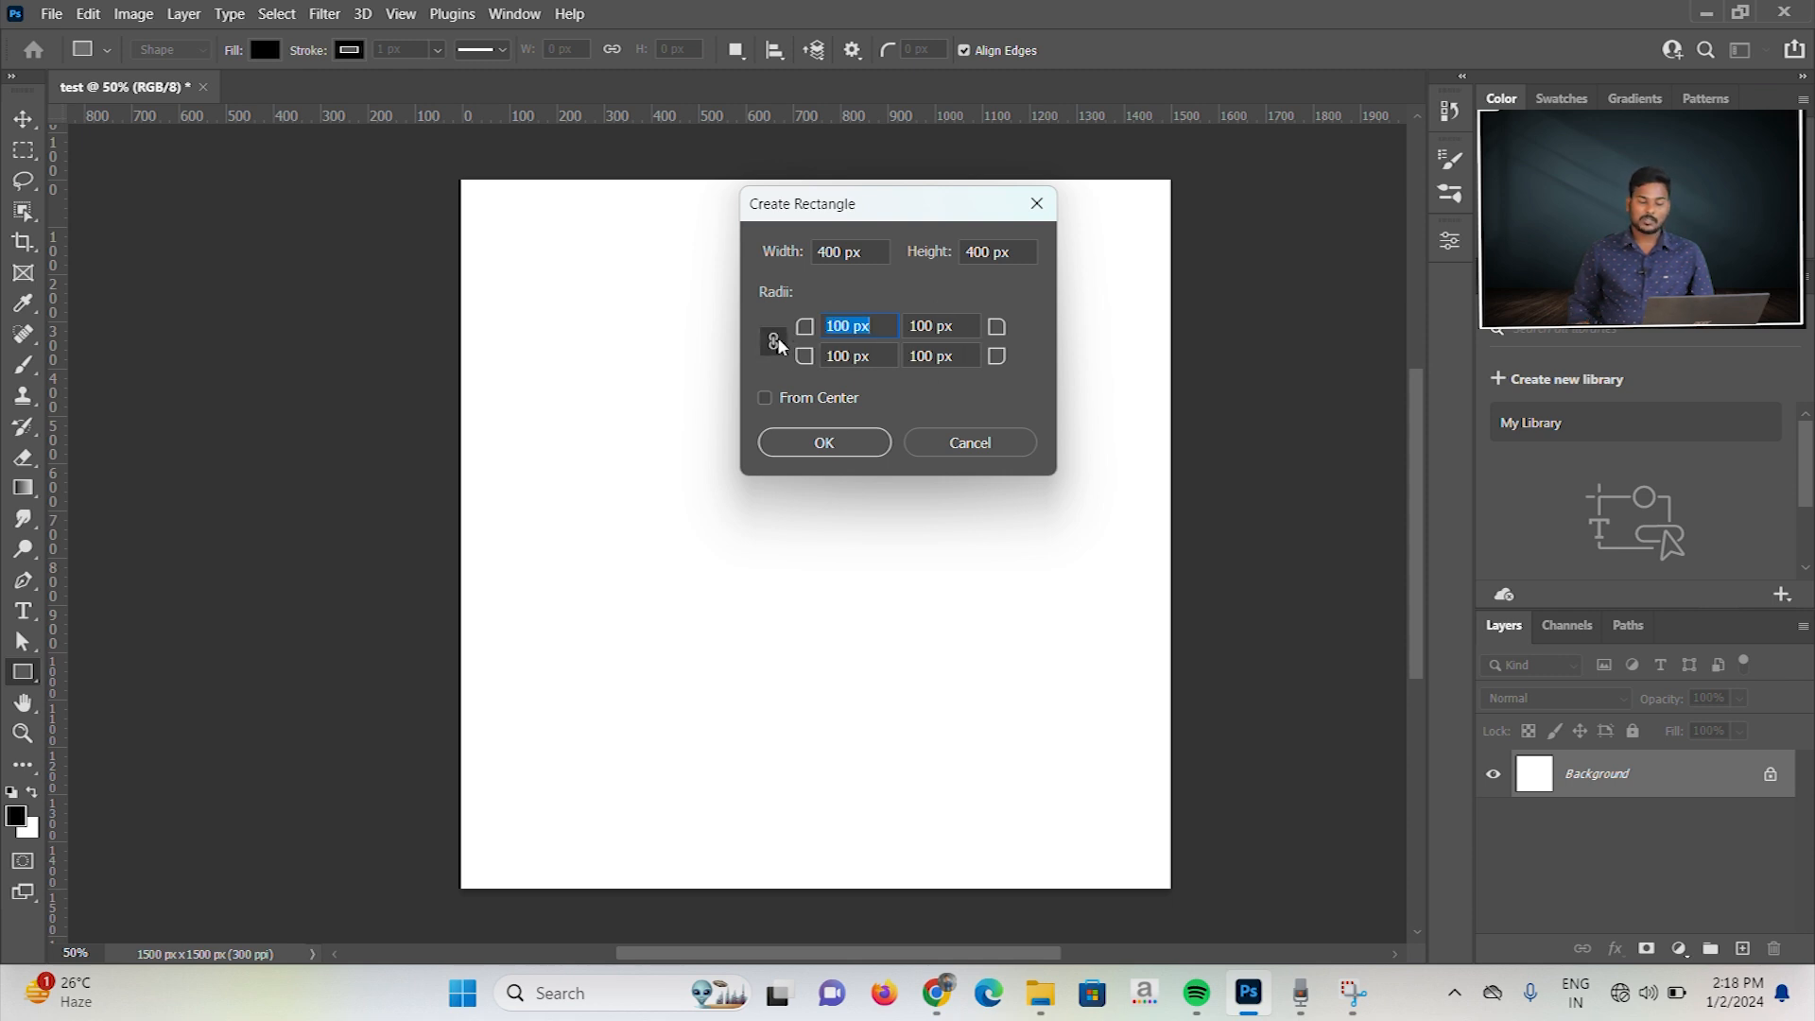
click(832, 446)
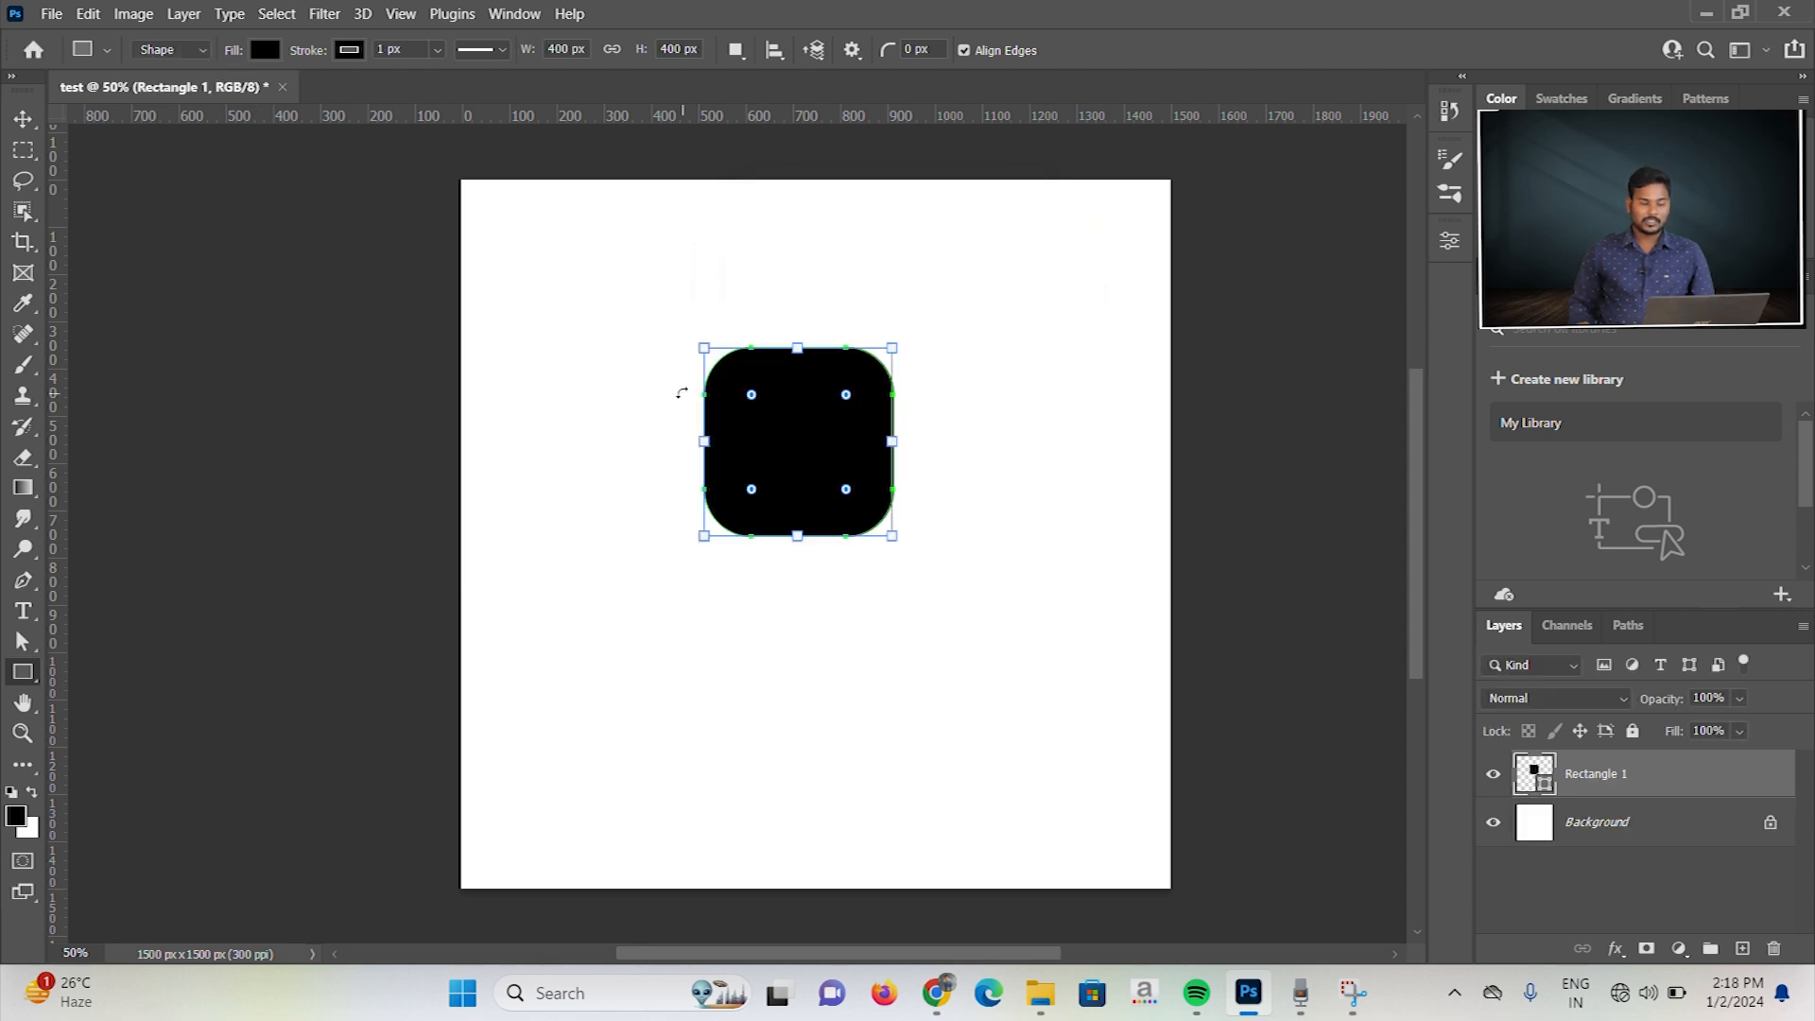
Step: Move the rounded square slightly up on the canvas and reduce its corner radii to about 95 px
click(22, 118)
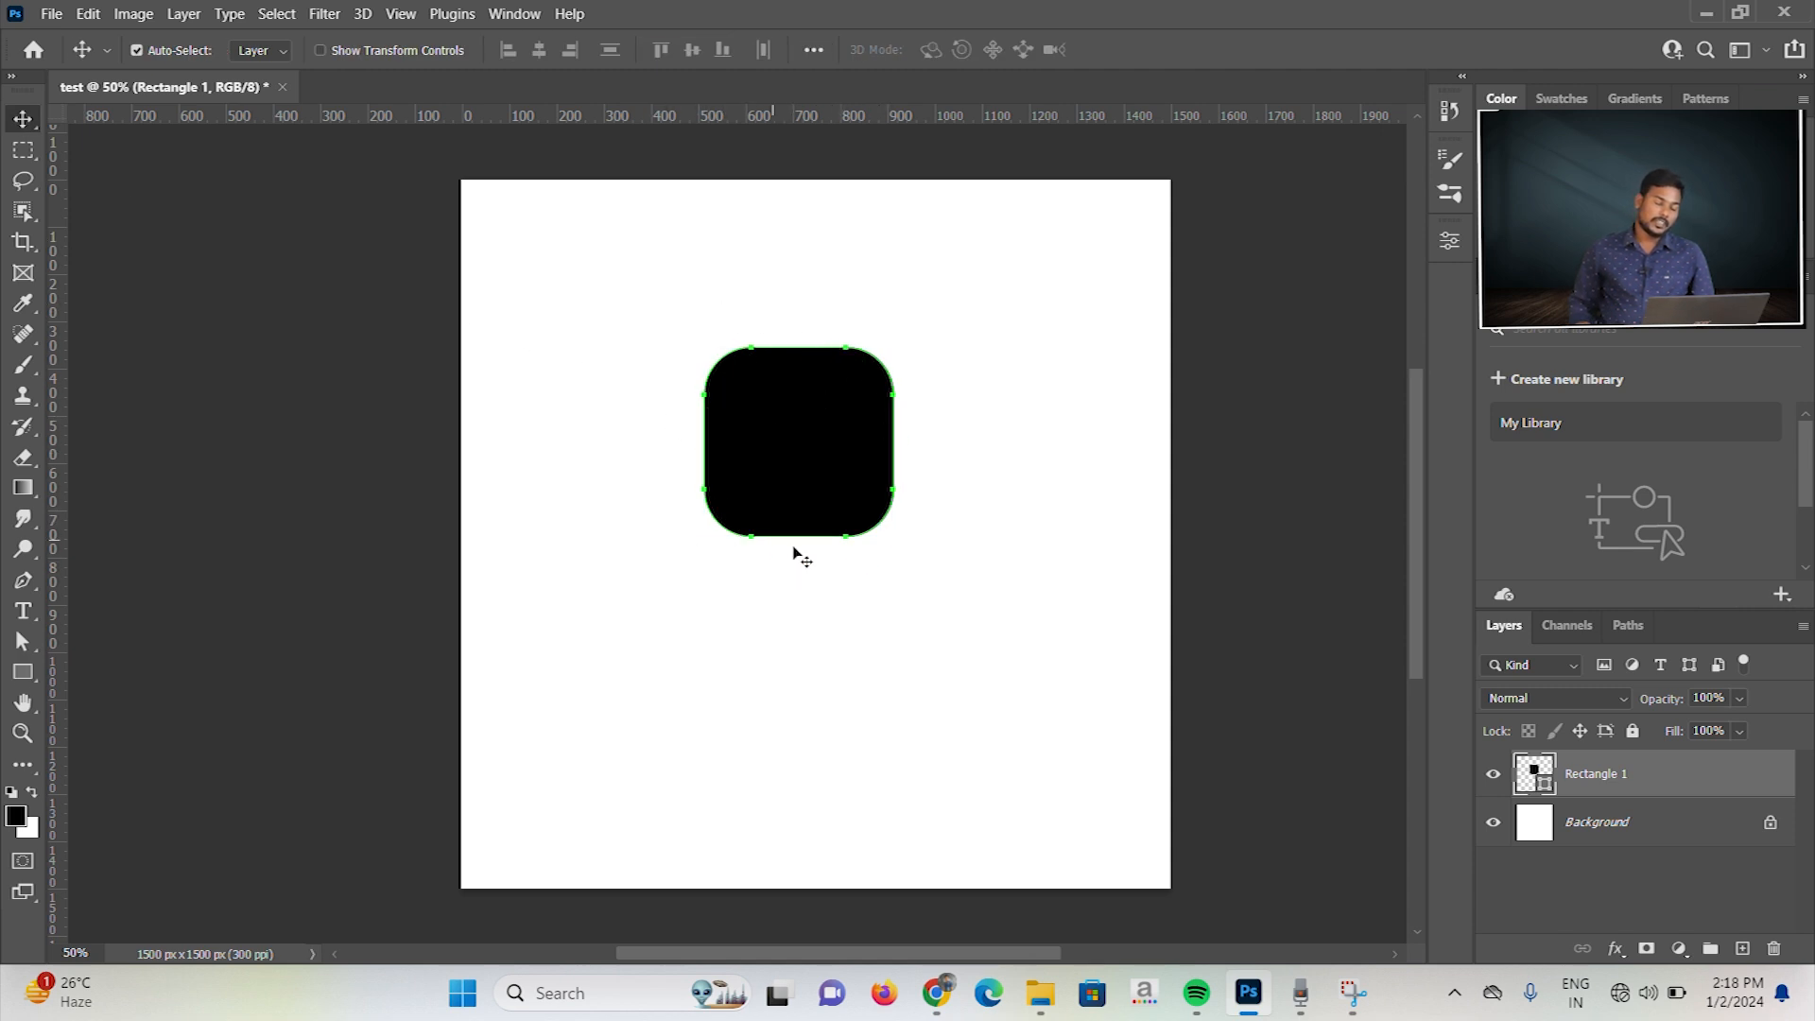
click(800, 427)
mouse_move(800, 428)
mouse_down()
mouse_move(769, 482)
mouse_move(804, 410)
mouse_up()
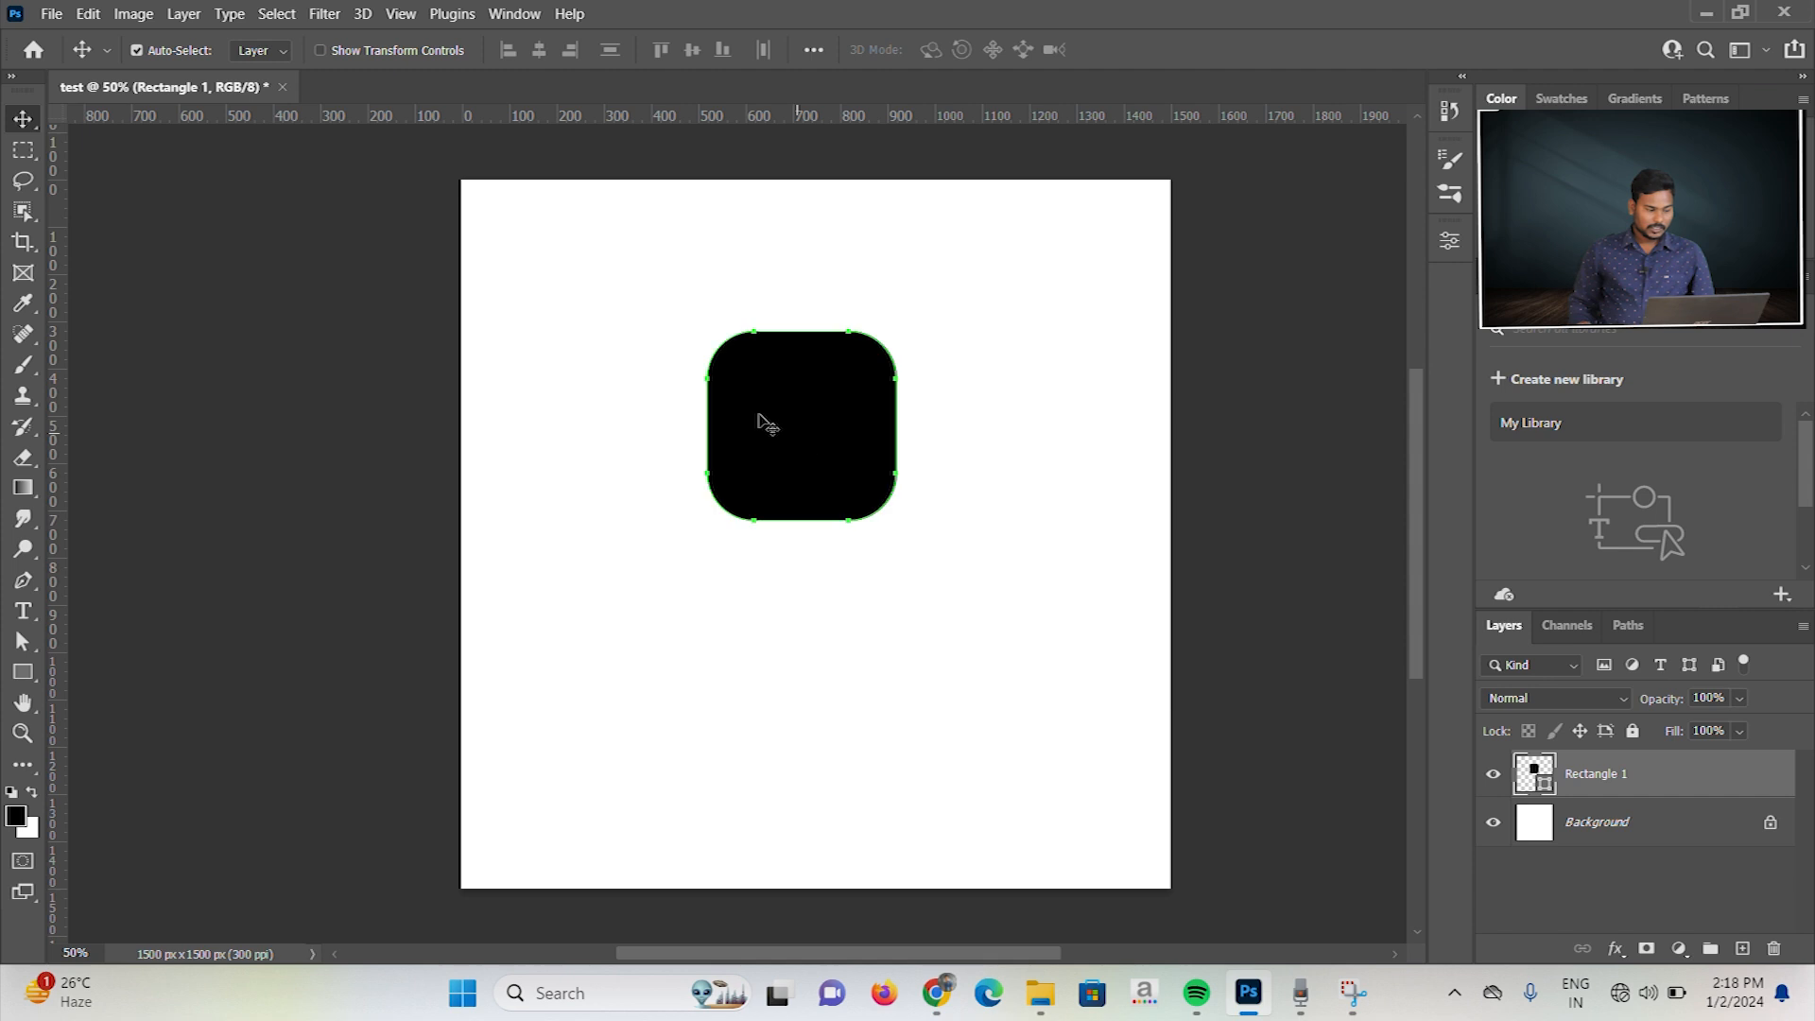
click(23, 672)
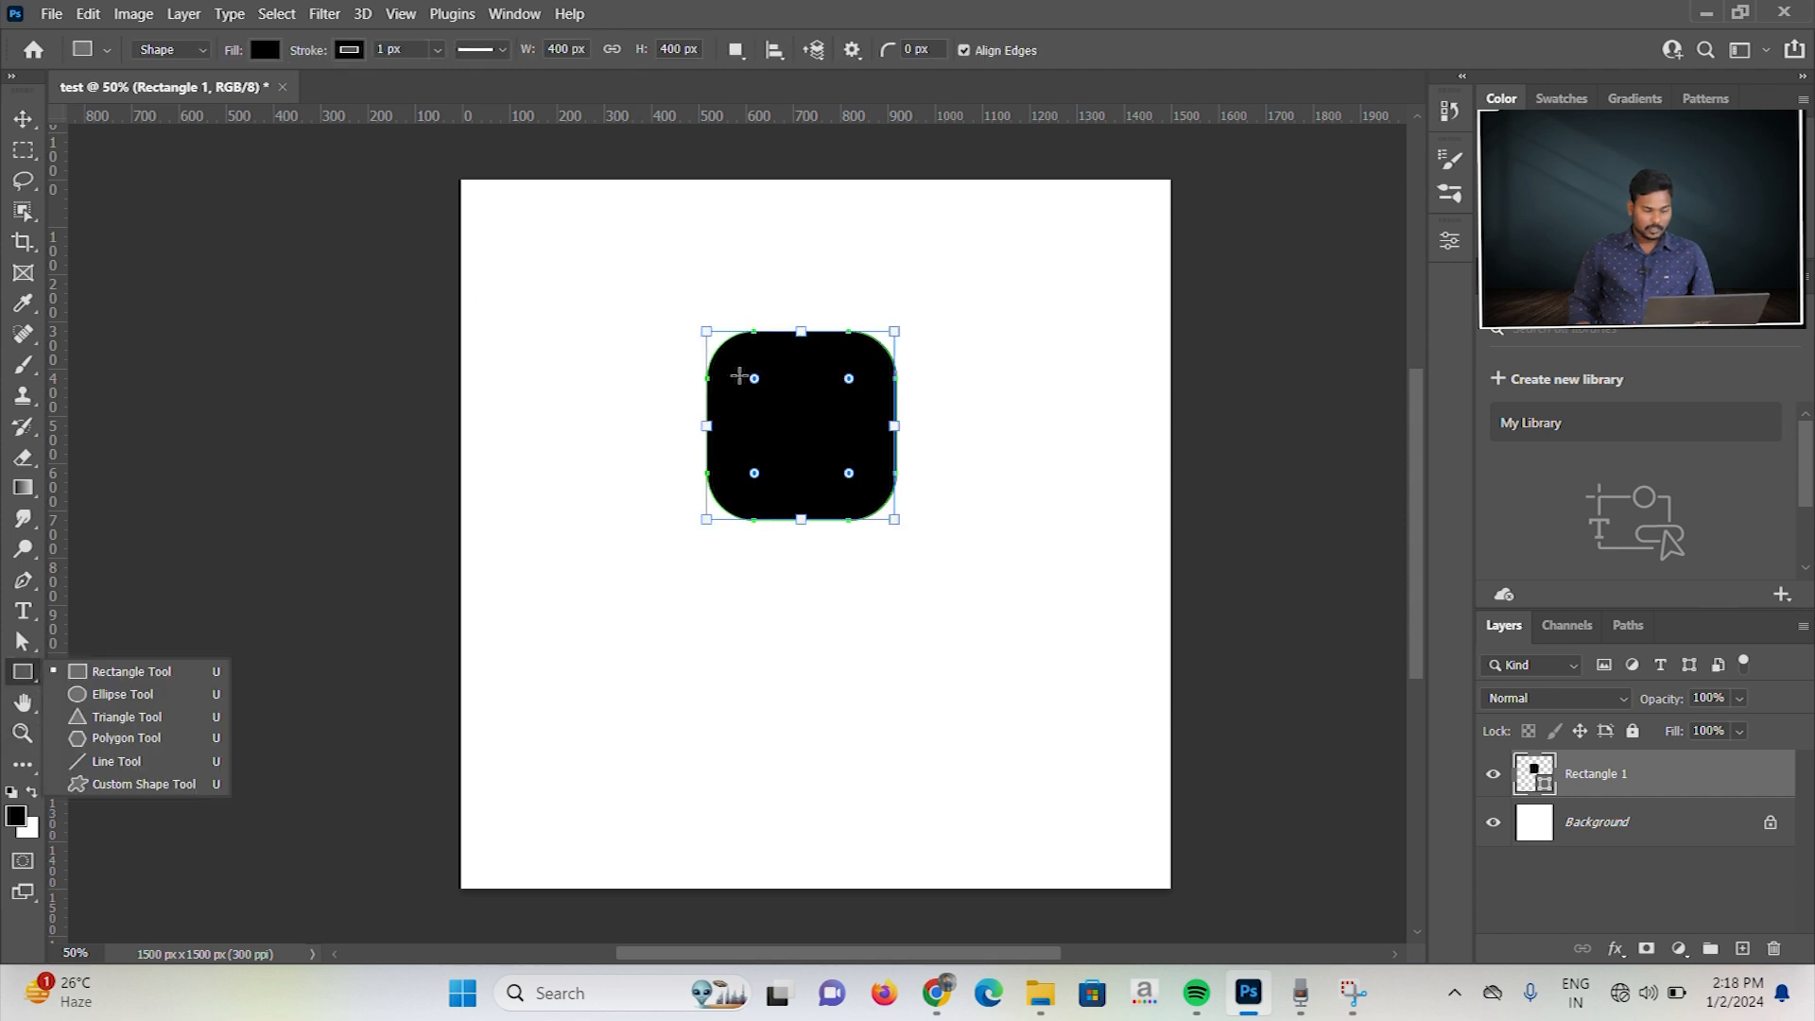
mouse_move(759, 383)
mouse_down()
mouse_move(814, 429)
mouse_move(724, 367)
mouse_move(747, 384)
mouse_move(720, 342)
mouse_move(751, 377)
mouse_up()
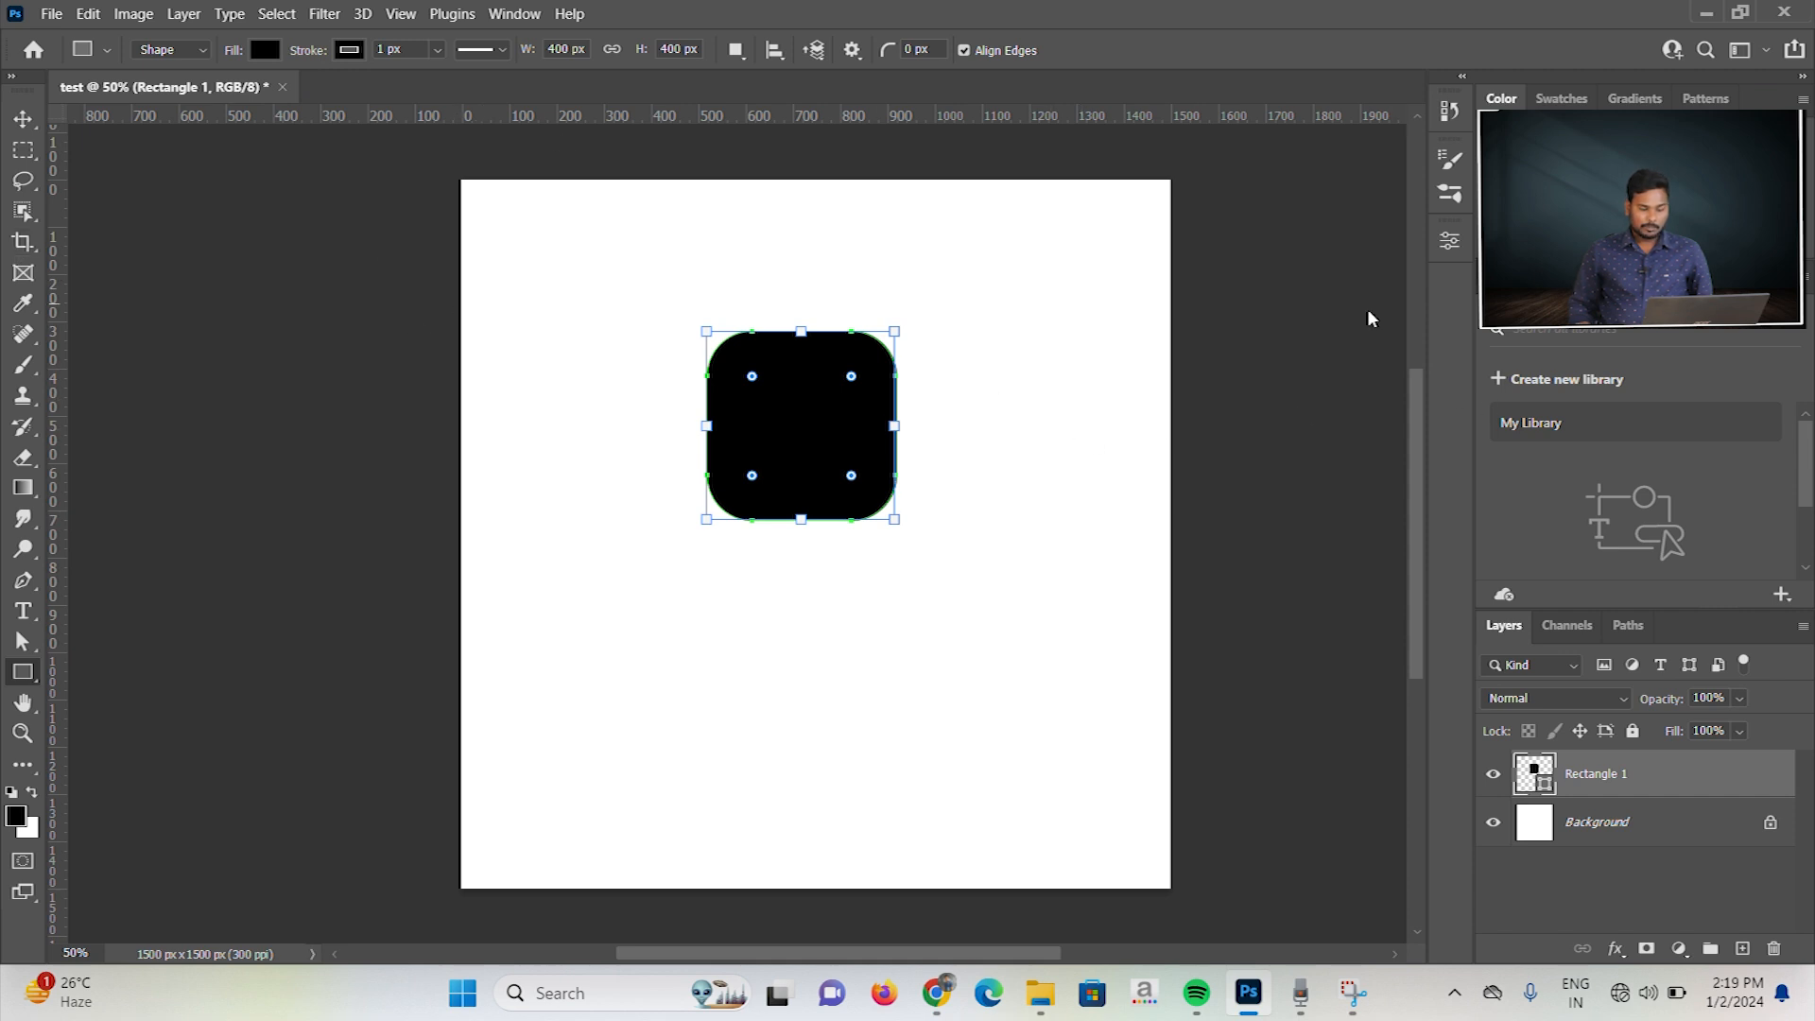
Step: Set the rounded square's width and height to 500 px in the shape properties
click(1451, 242)
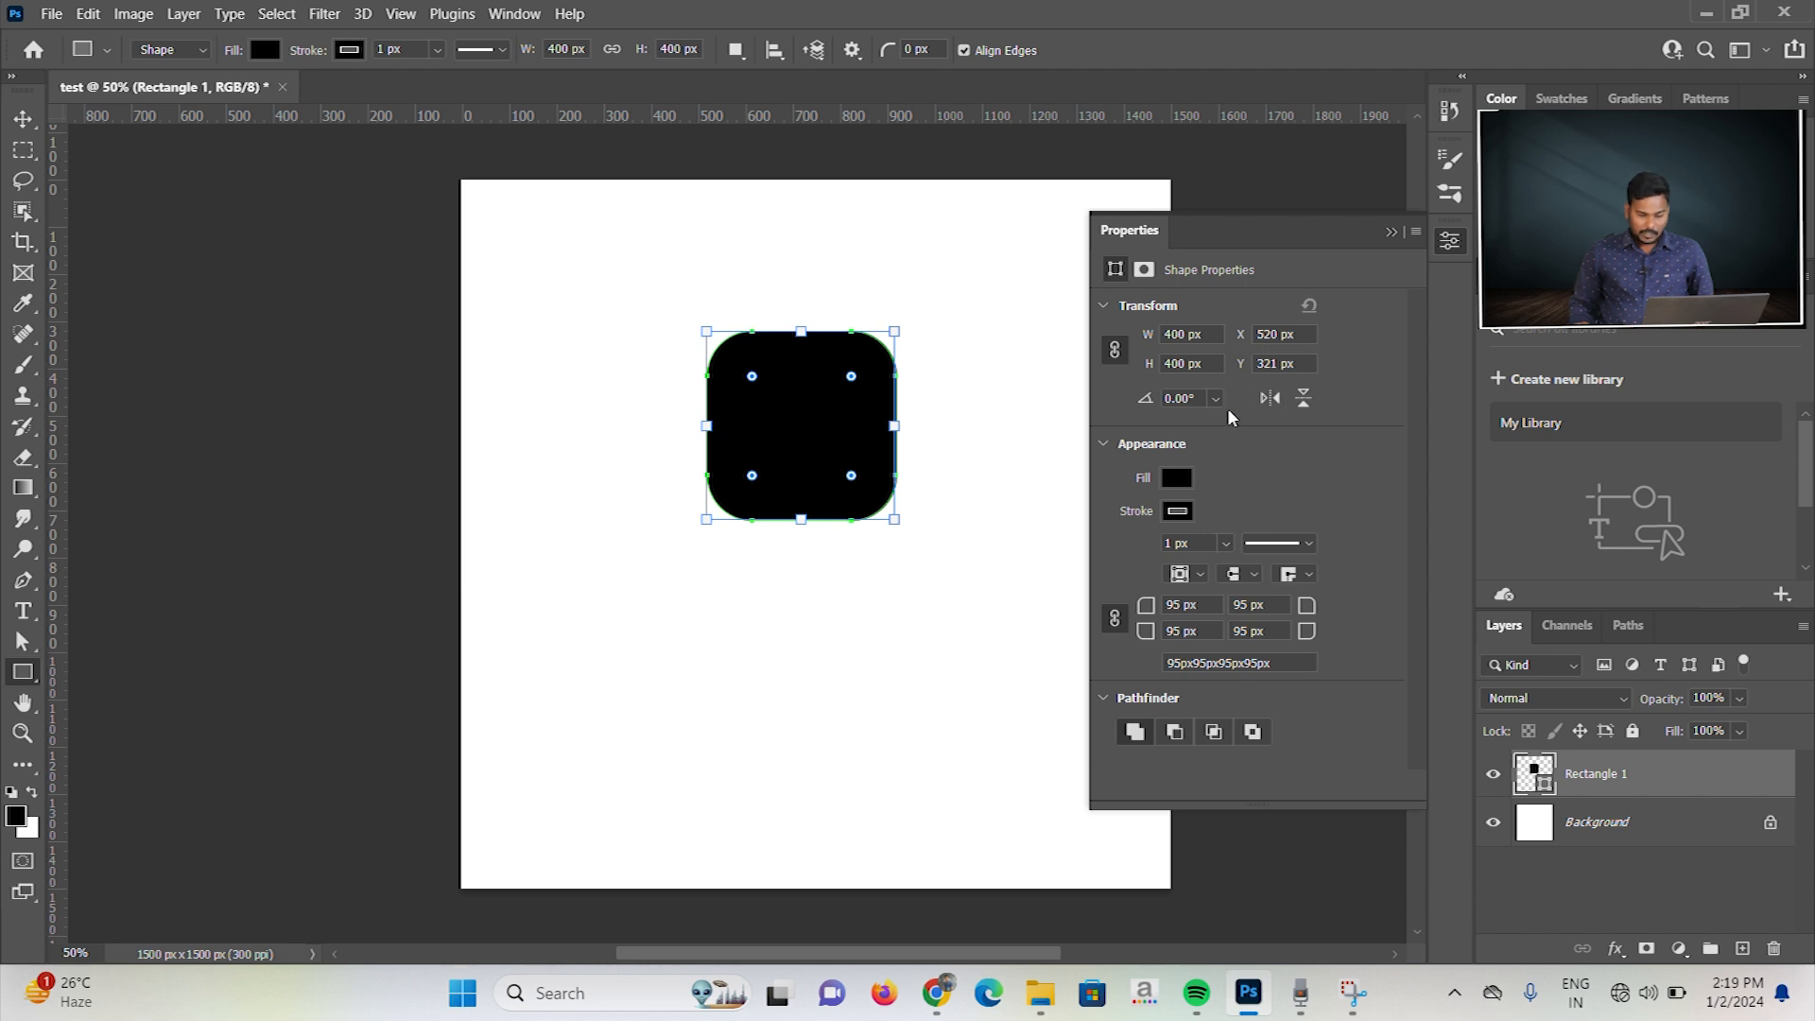
double_click(1182, 334)
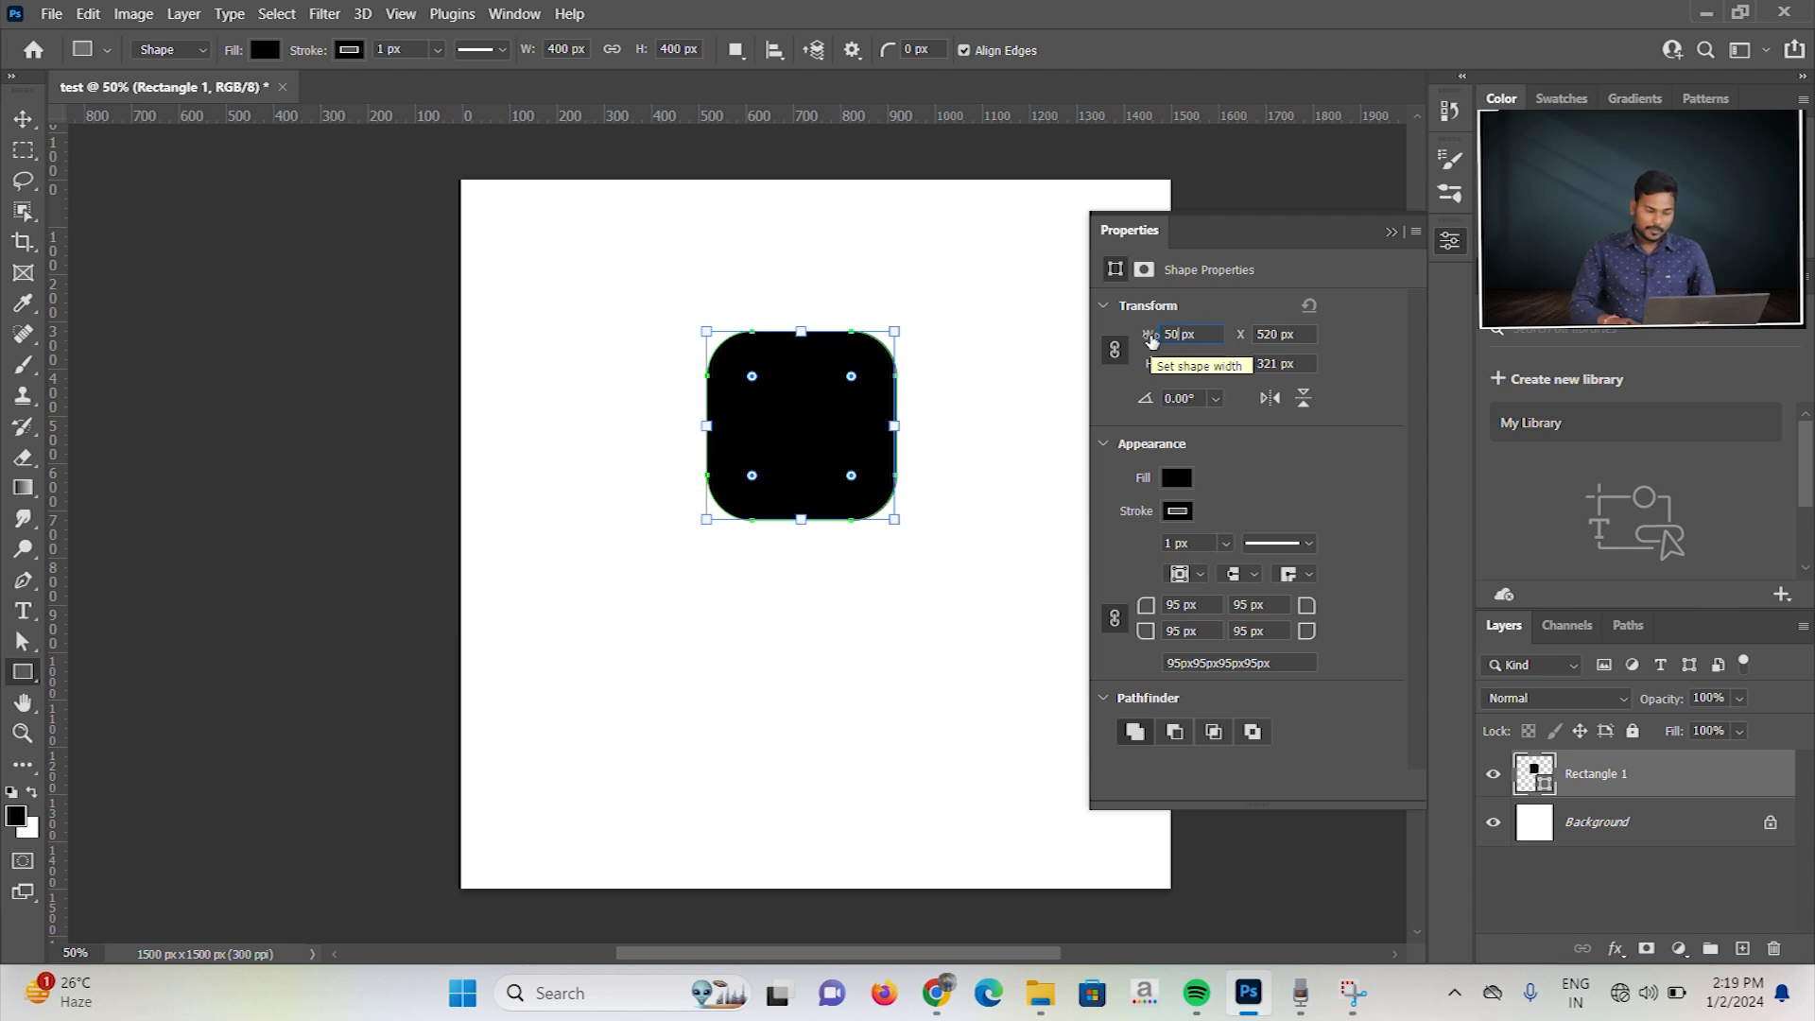
text(500)
key(Return)
text(5)
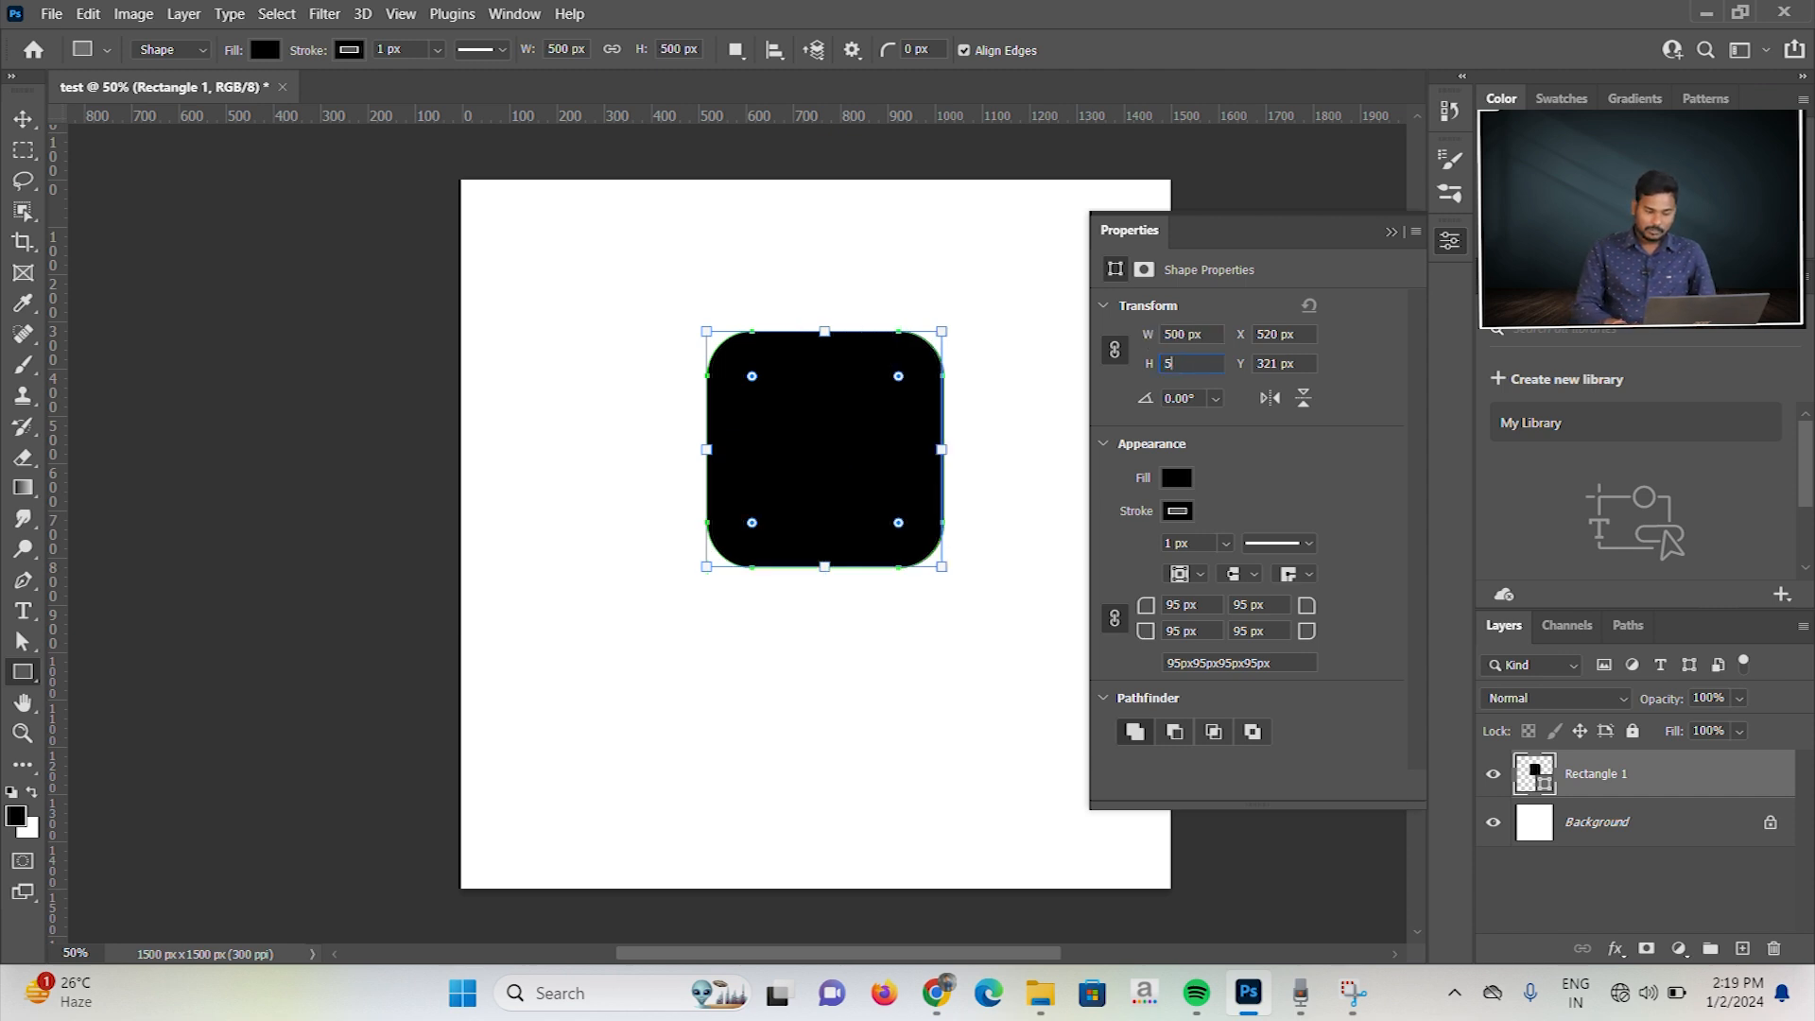
text(00)
key(Tab)
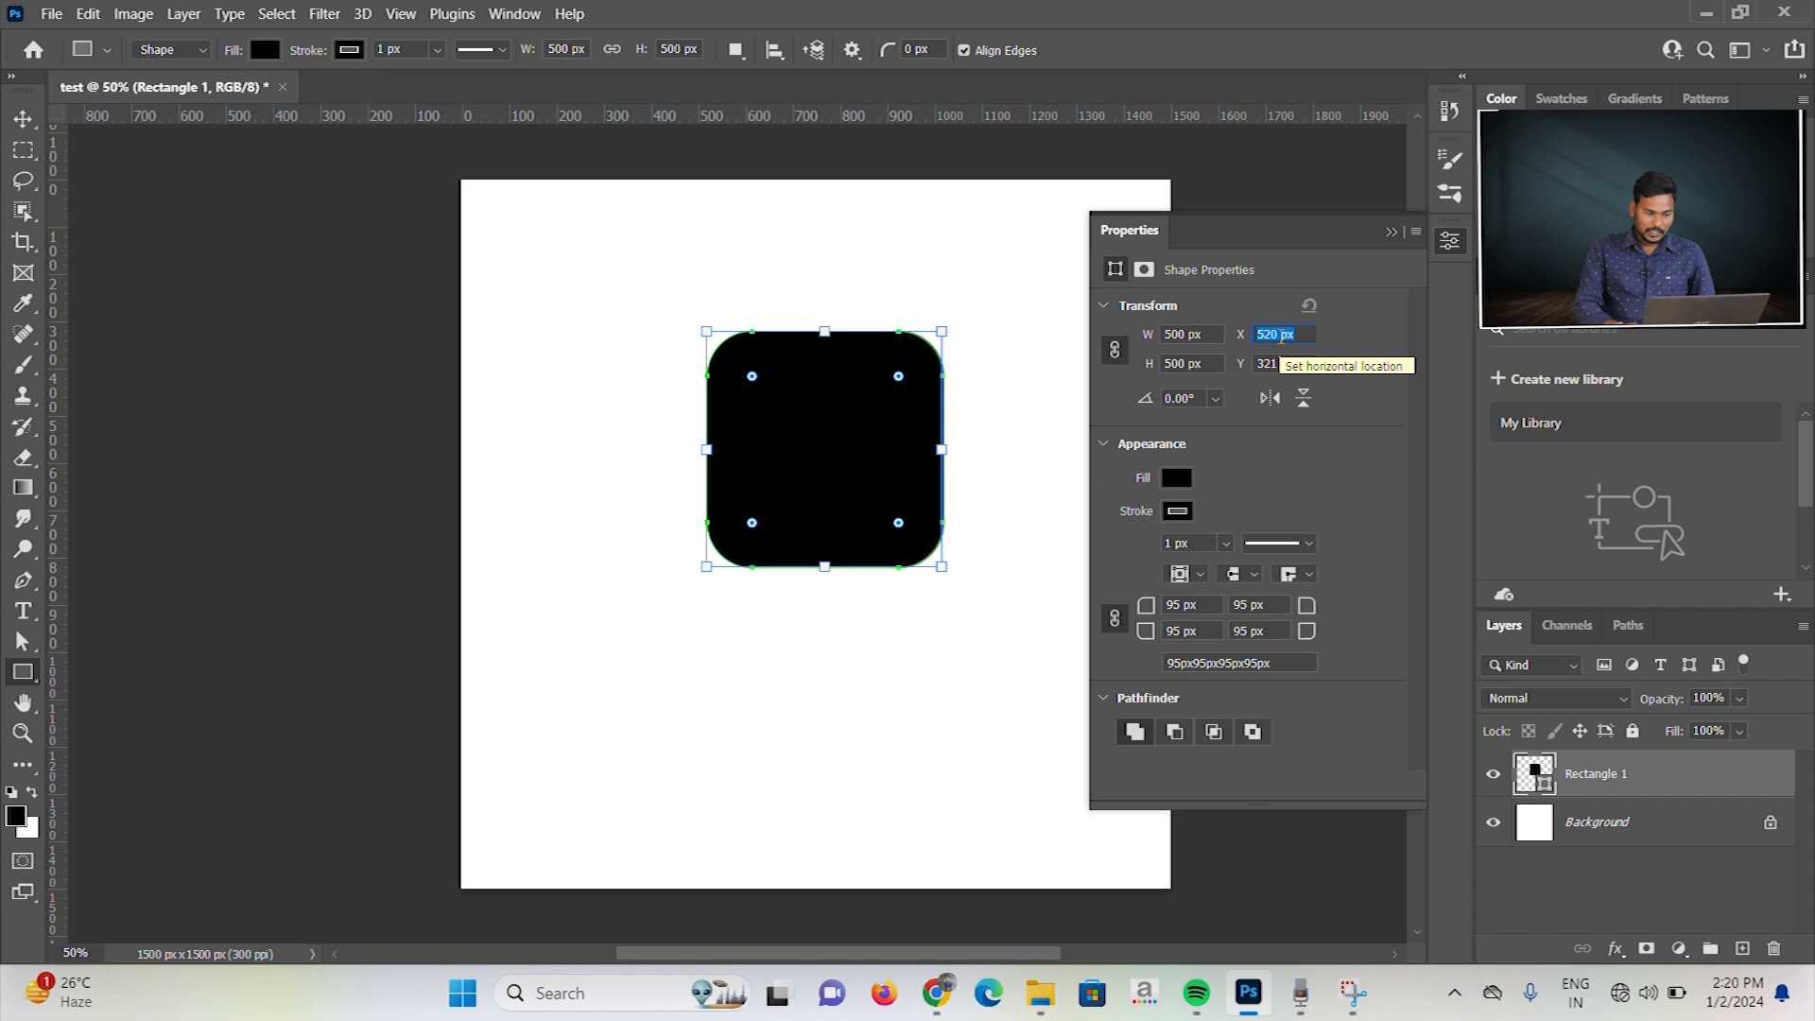
Step: Set the square's horizontal position to 700 px and place a vertical guide along its left edge
text(700)
key(Return)
key(Tab)
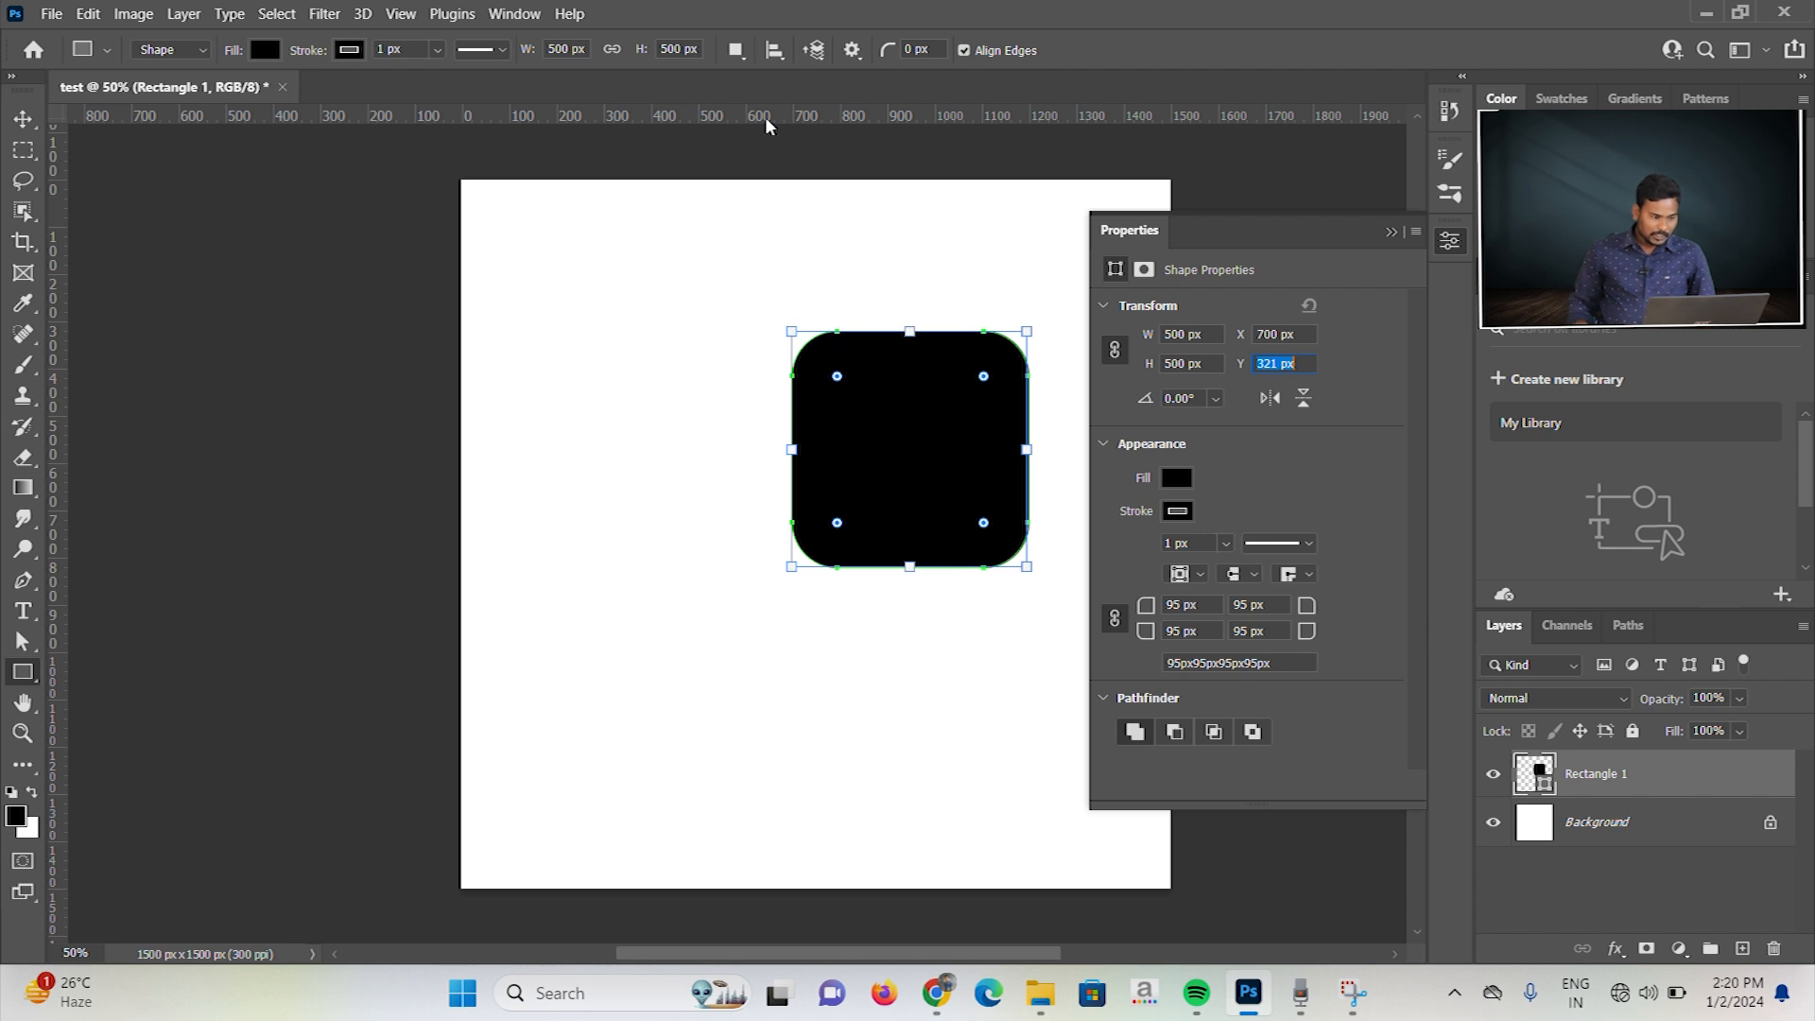
drag(54, 218, 792, 473)
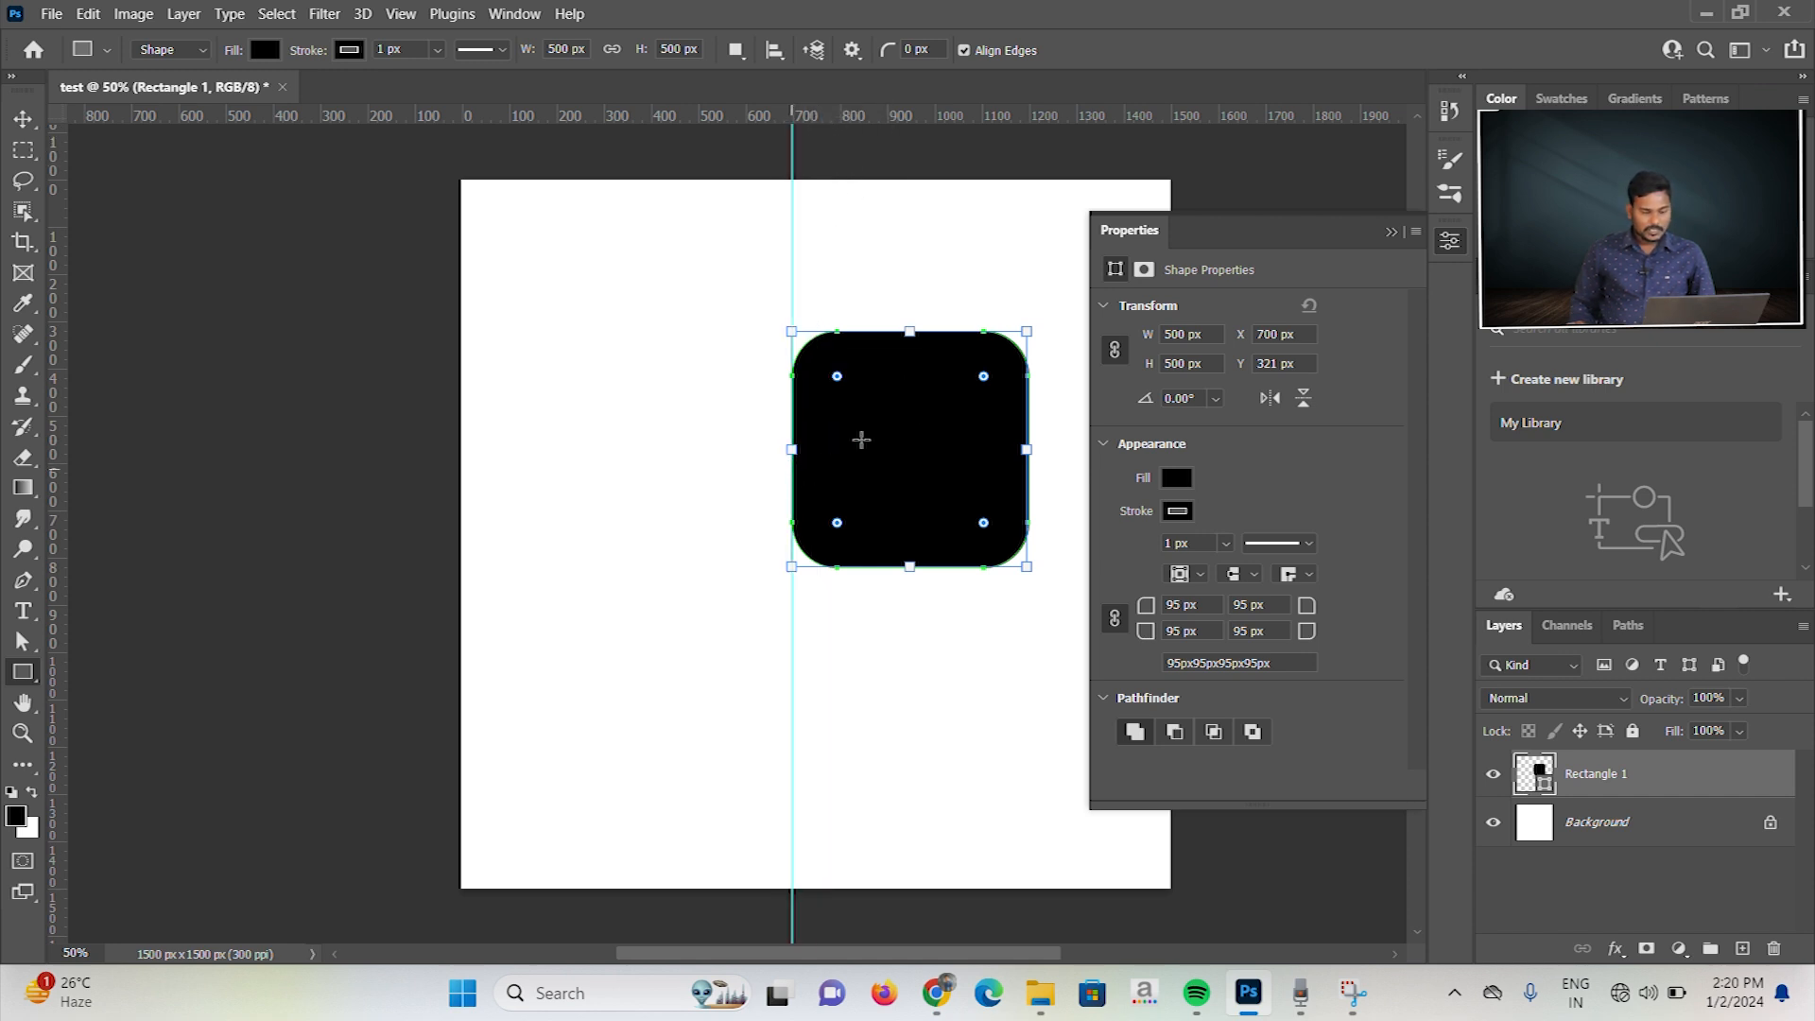
Step: Set the square's vertical position to 500 px and clear the guides from the document
click(1284, 363)
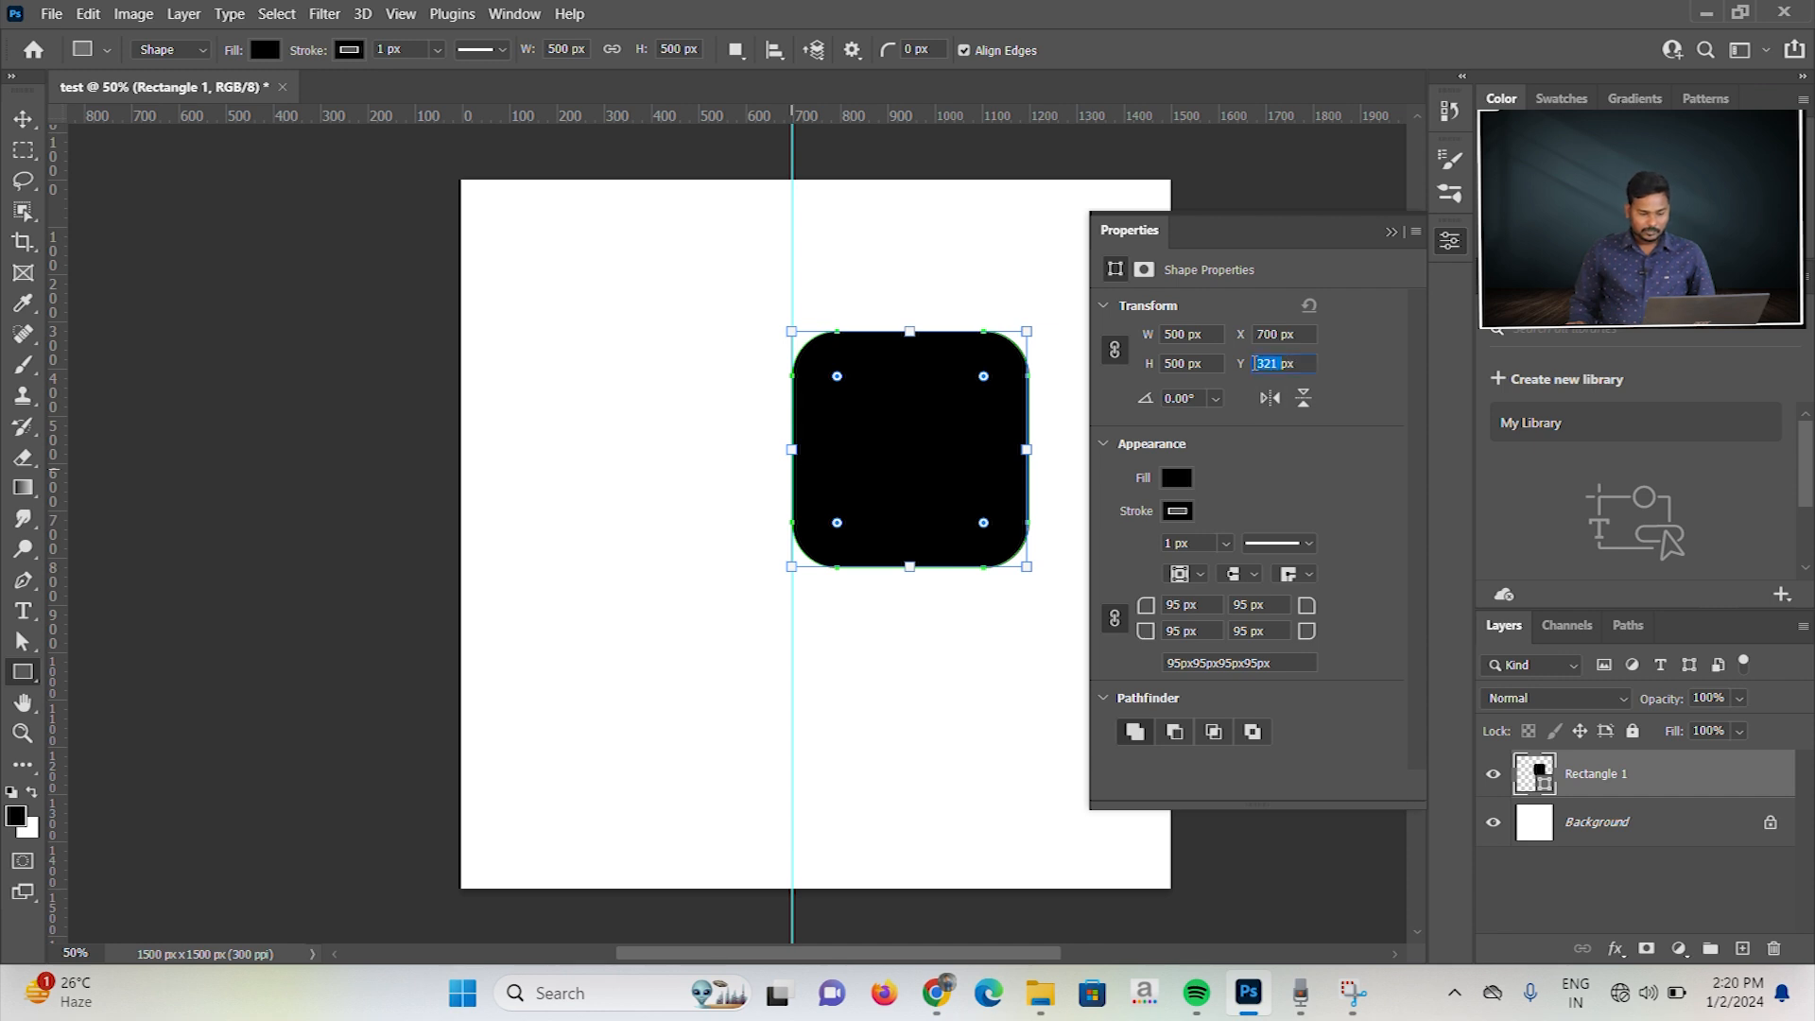
text(50px)
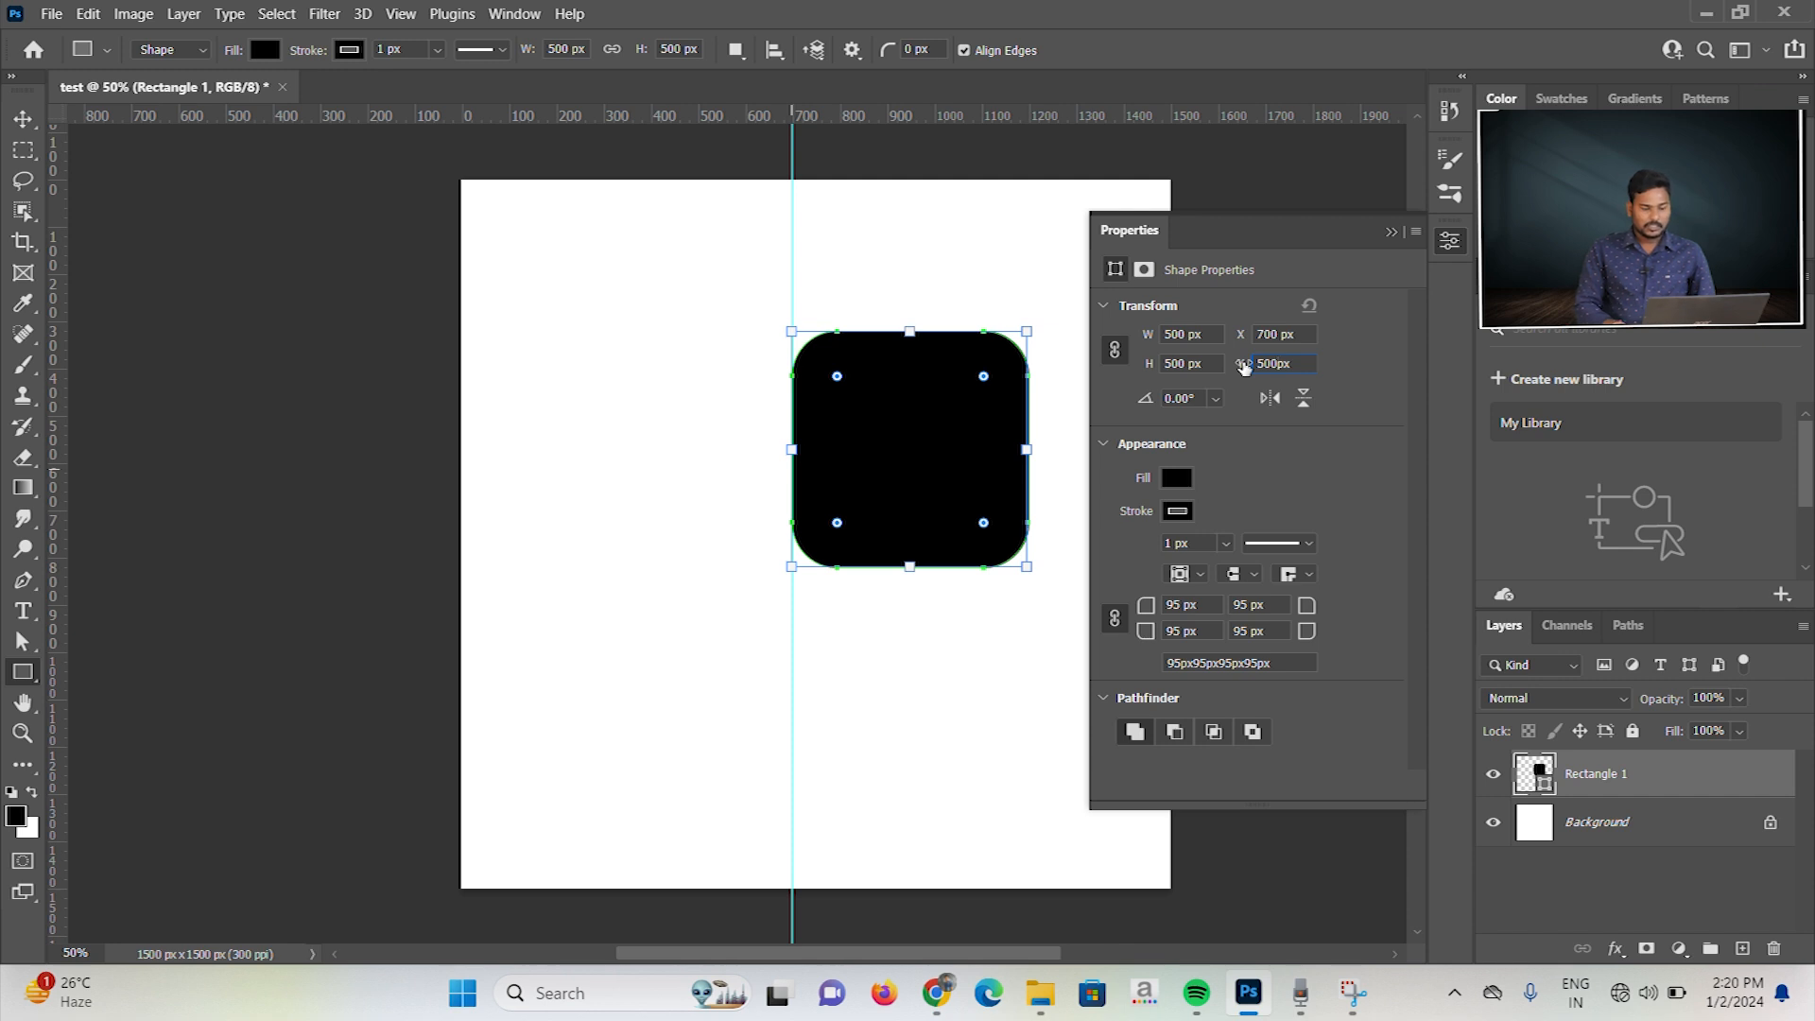
key(Return)
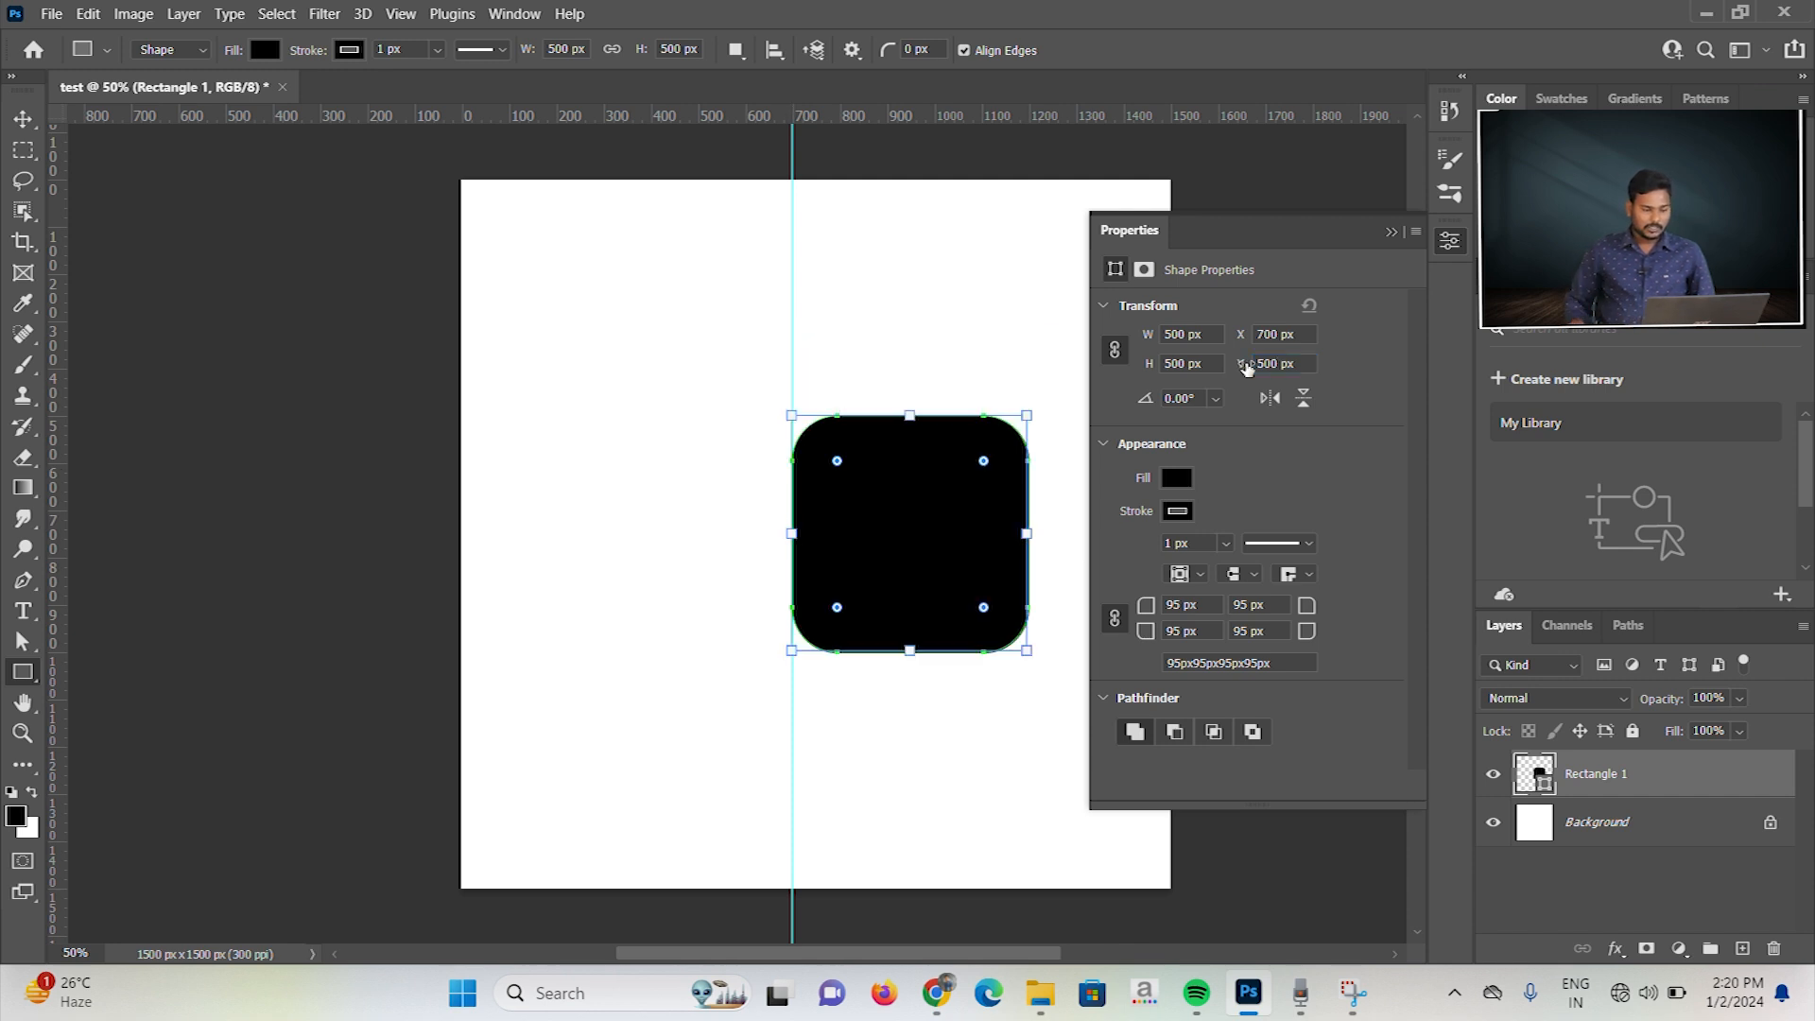
drag(359, 112, 65, 406)
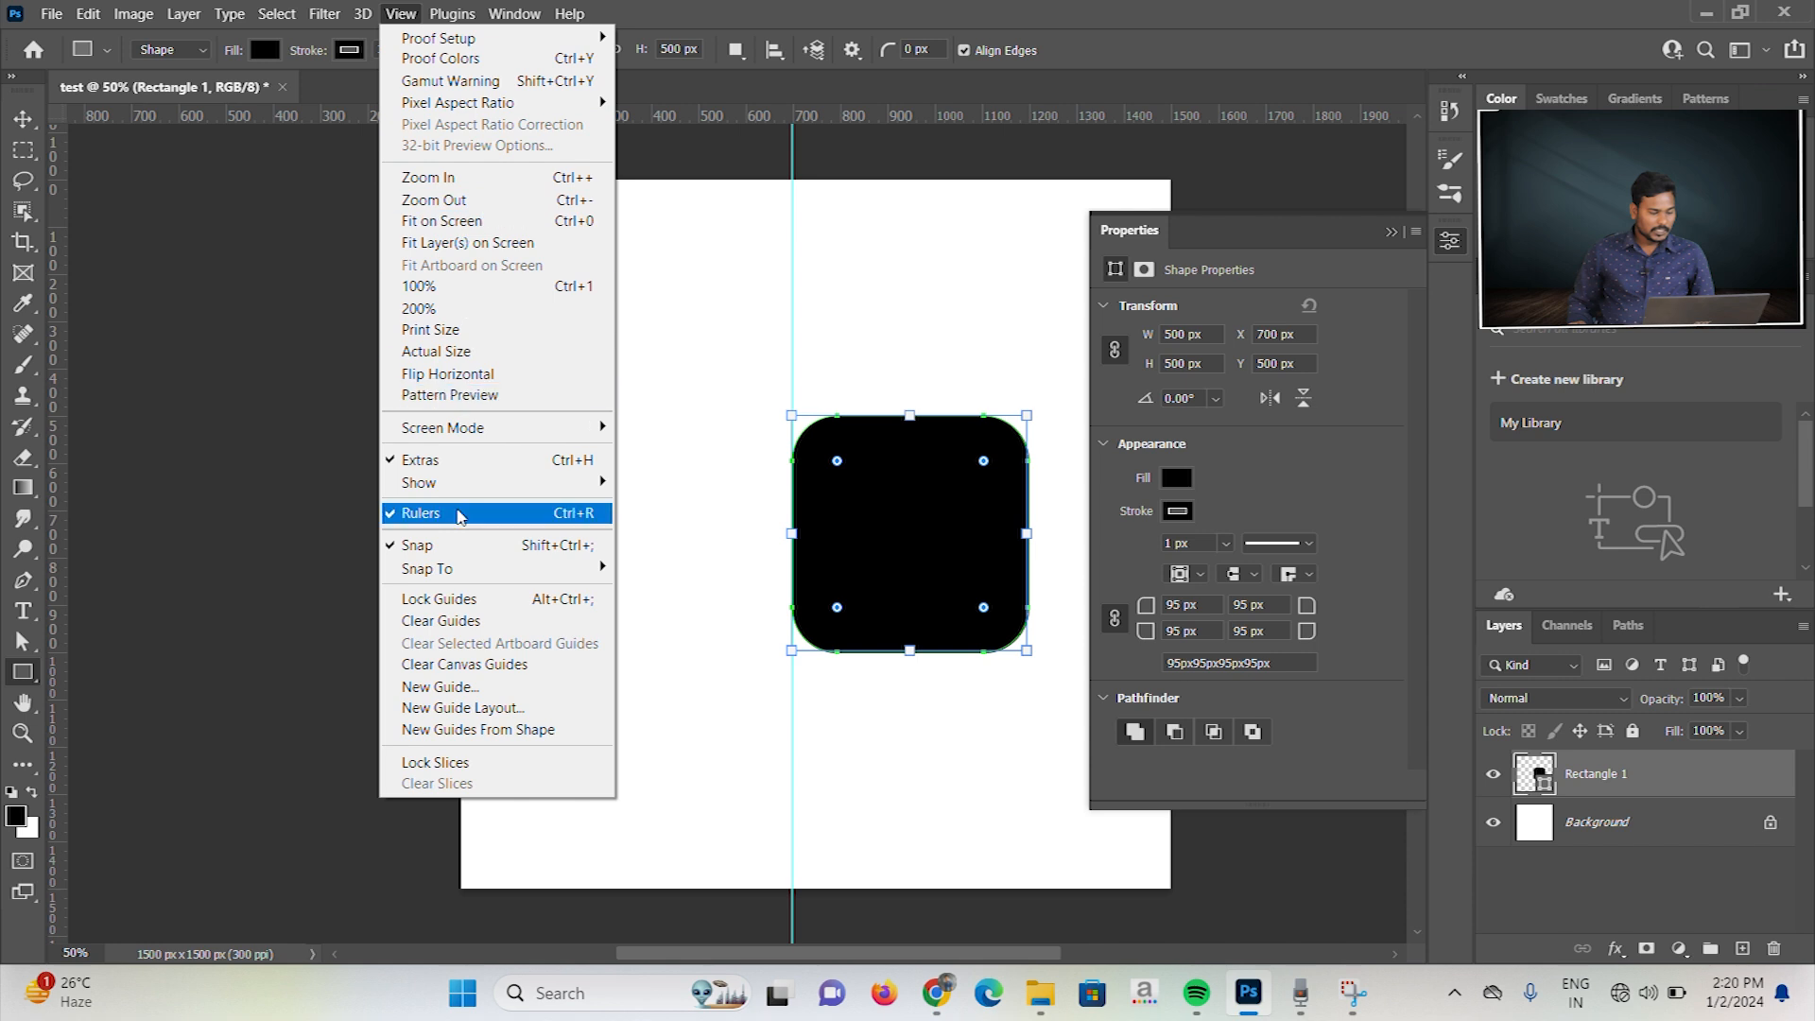
click(440, 621)
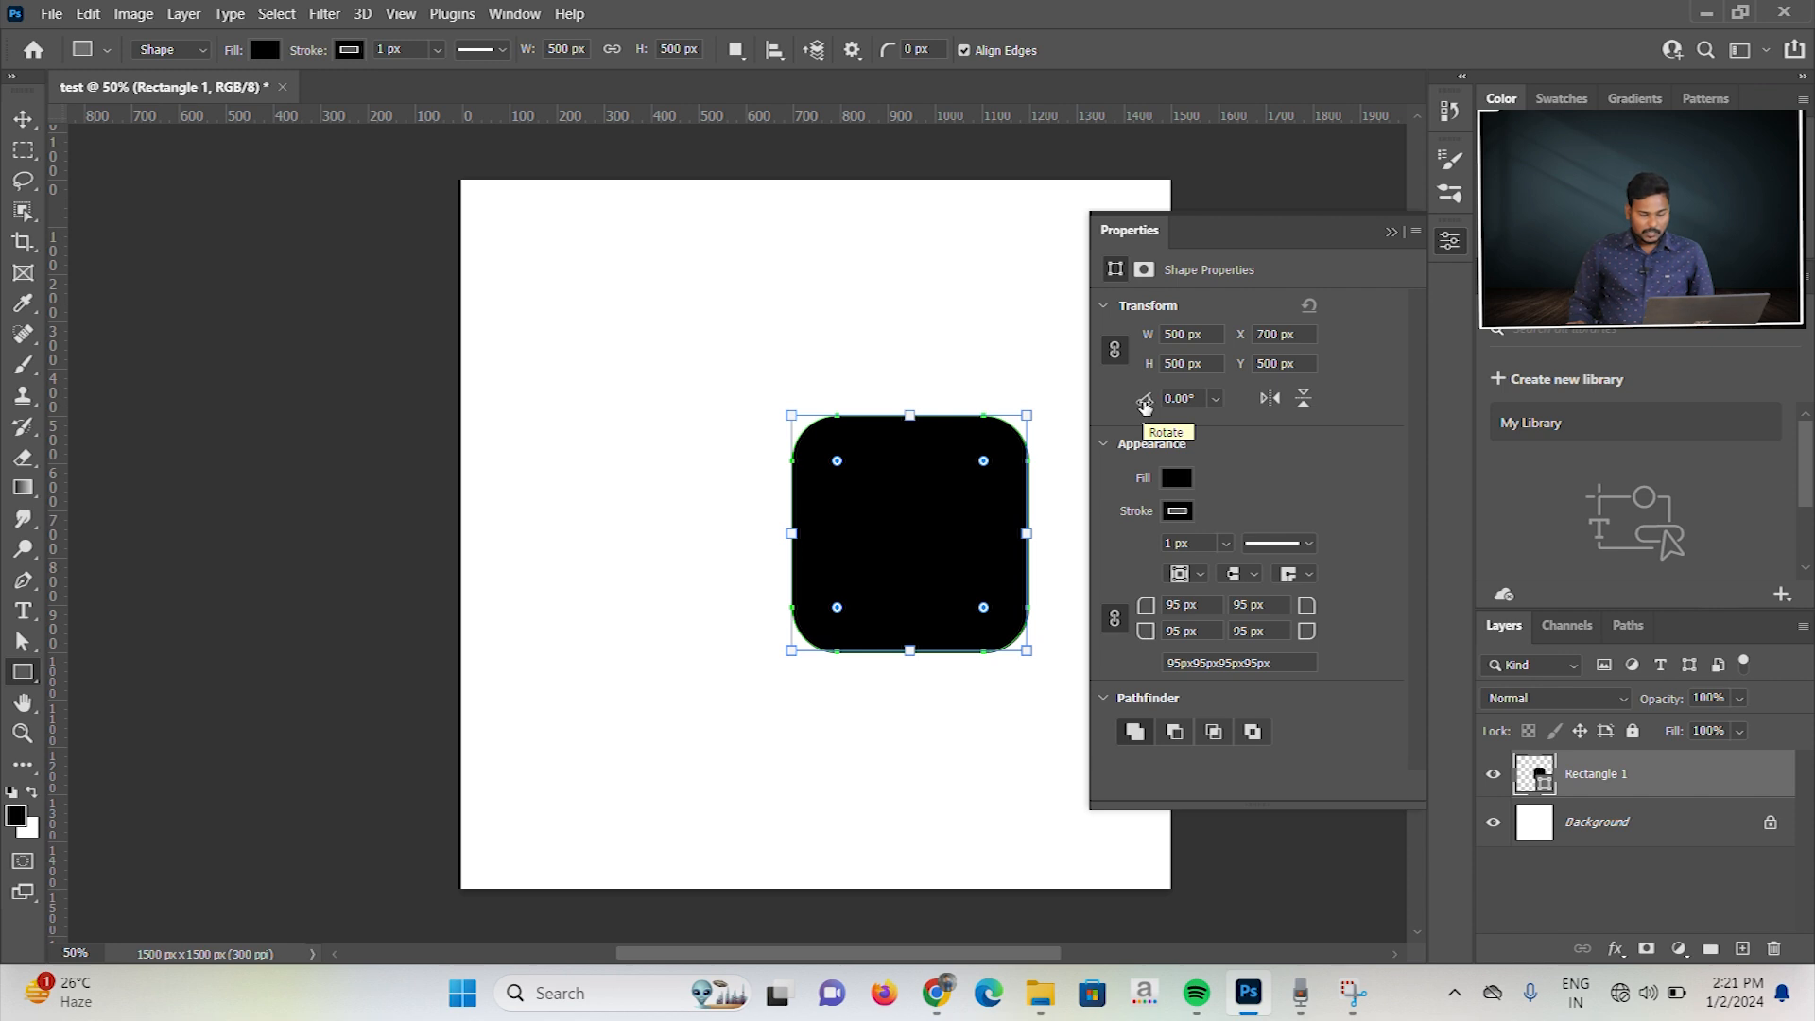
Step: Try the preset rotations of 90°, -60° and -90° on the rounded square
click(1217, 399)
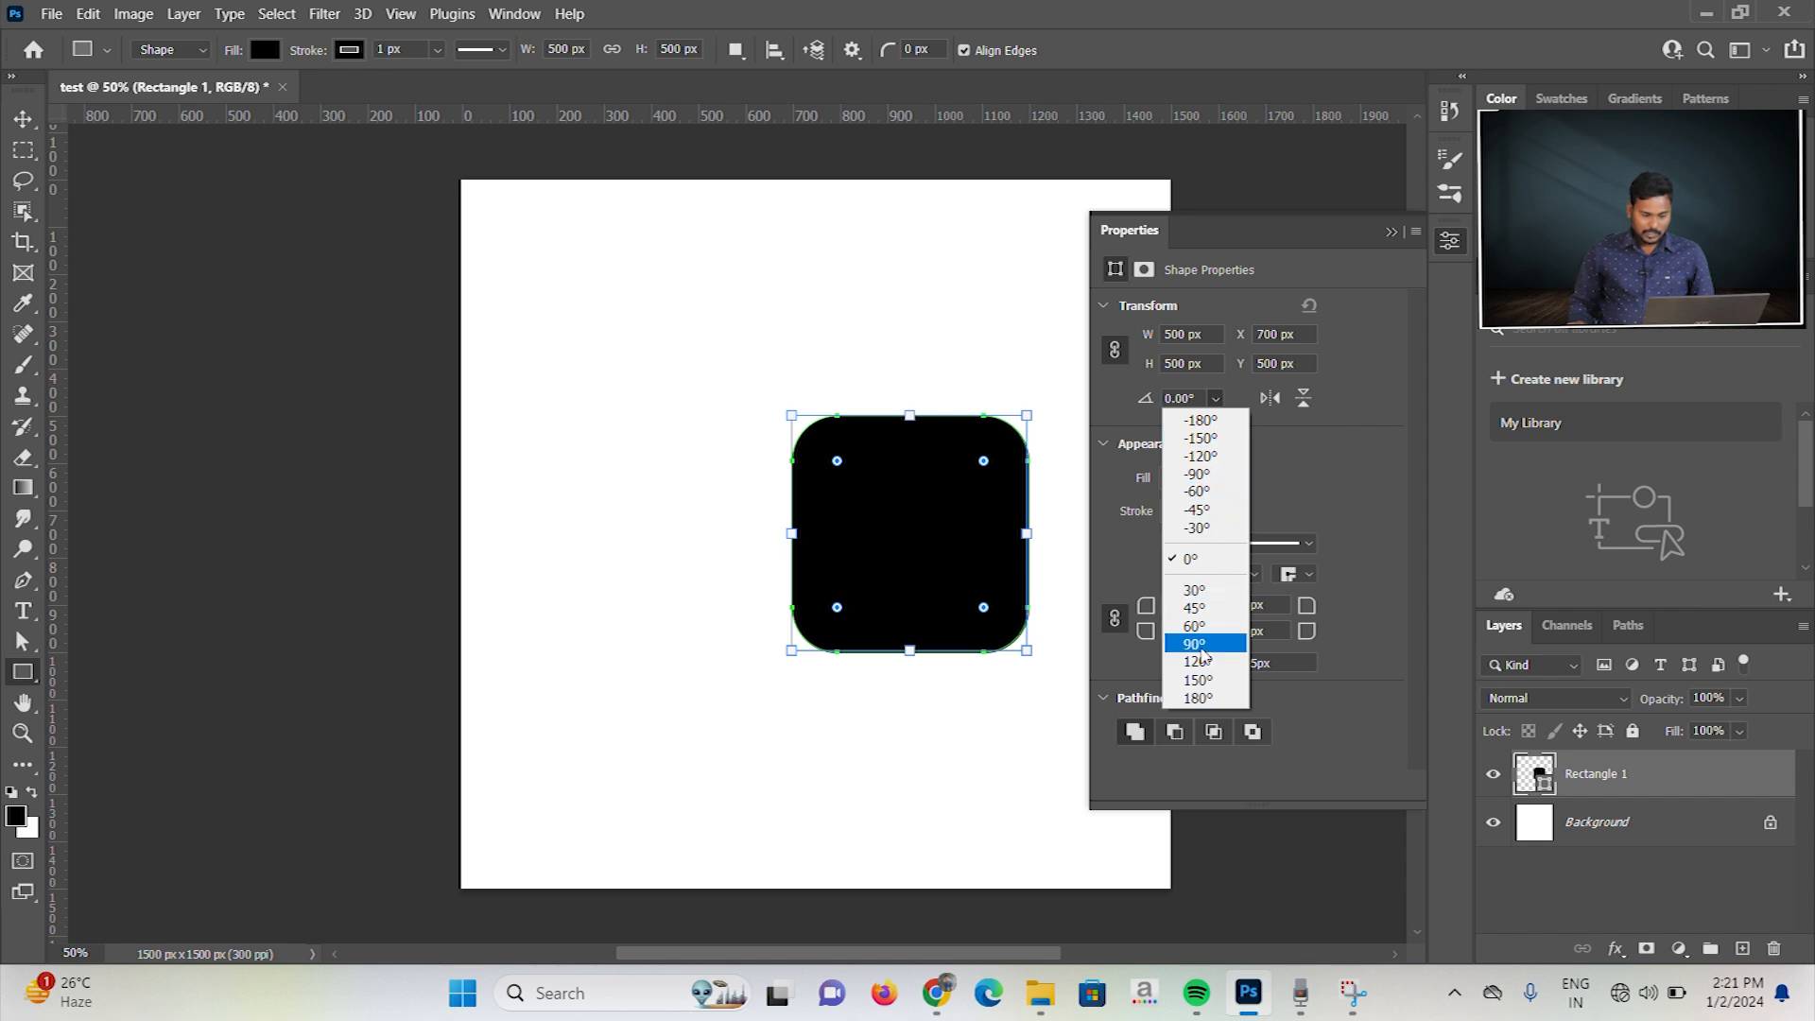
click(1205, 645)
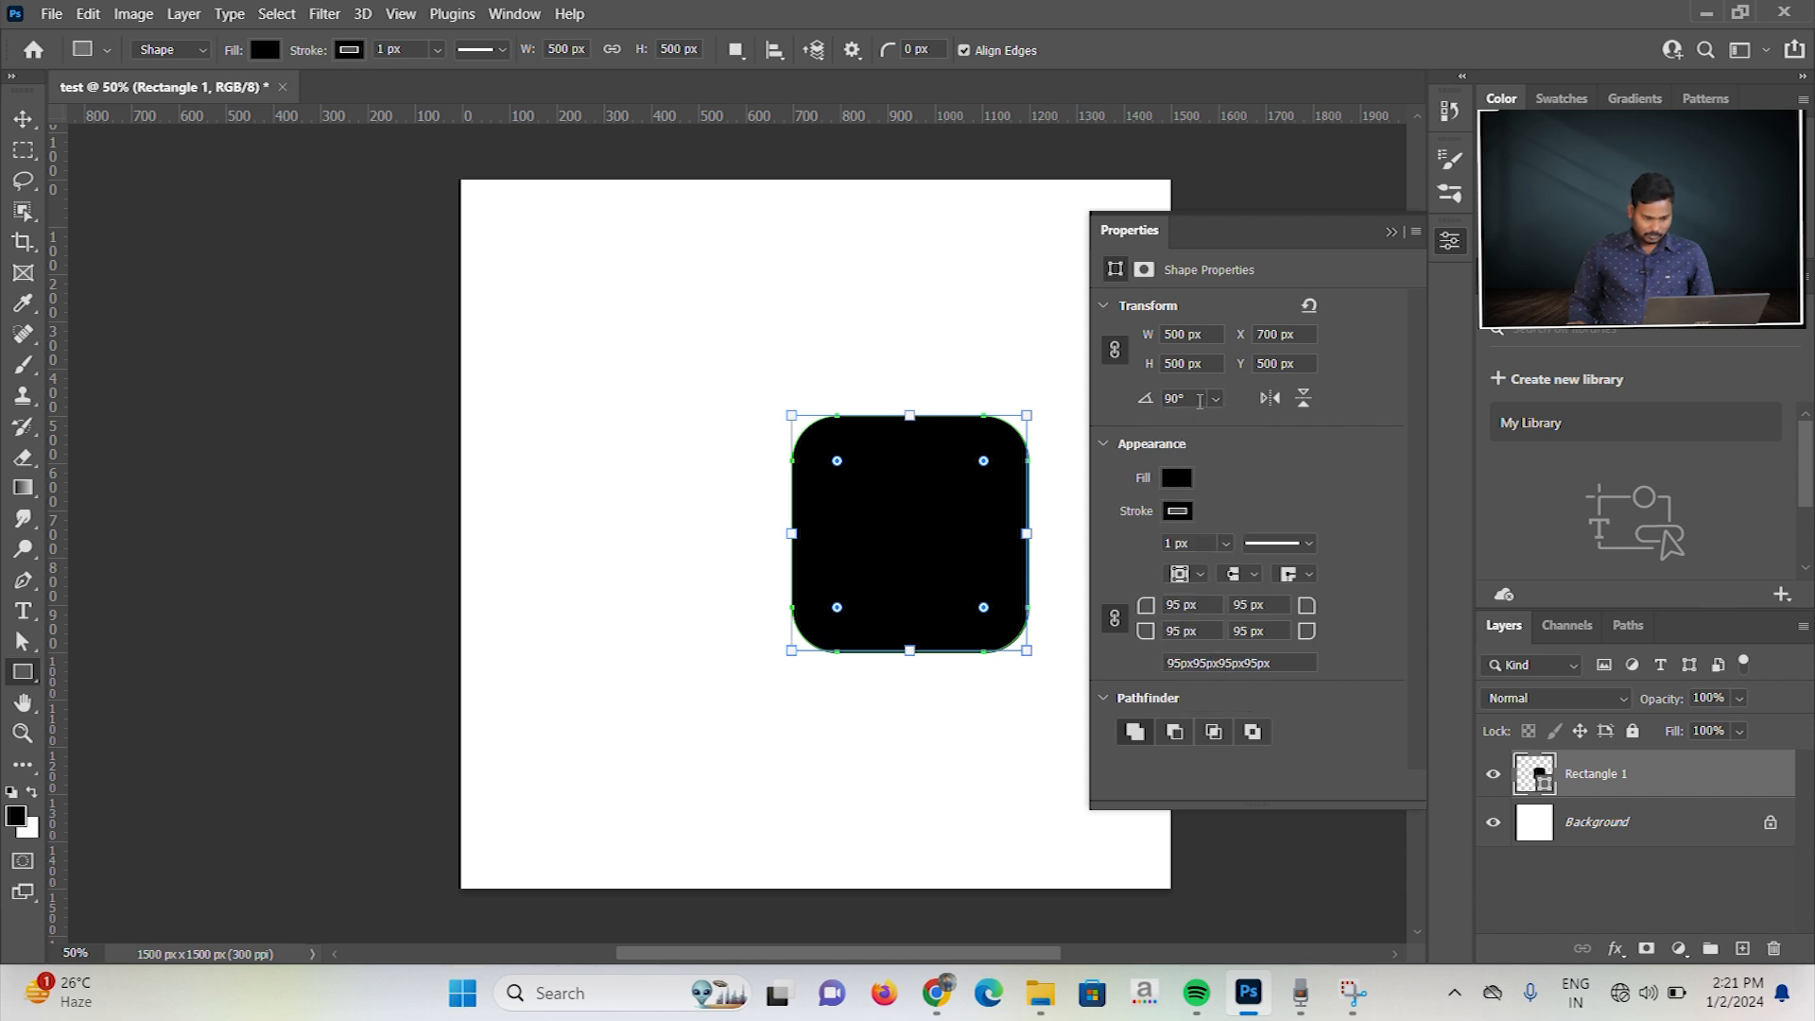
click(1214, 398)
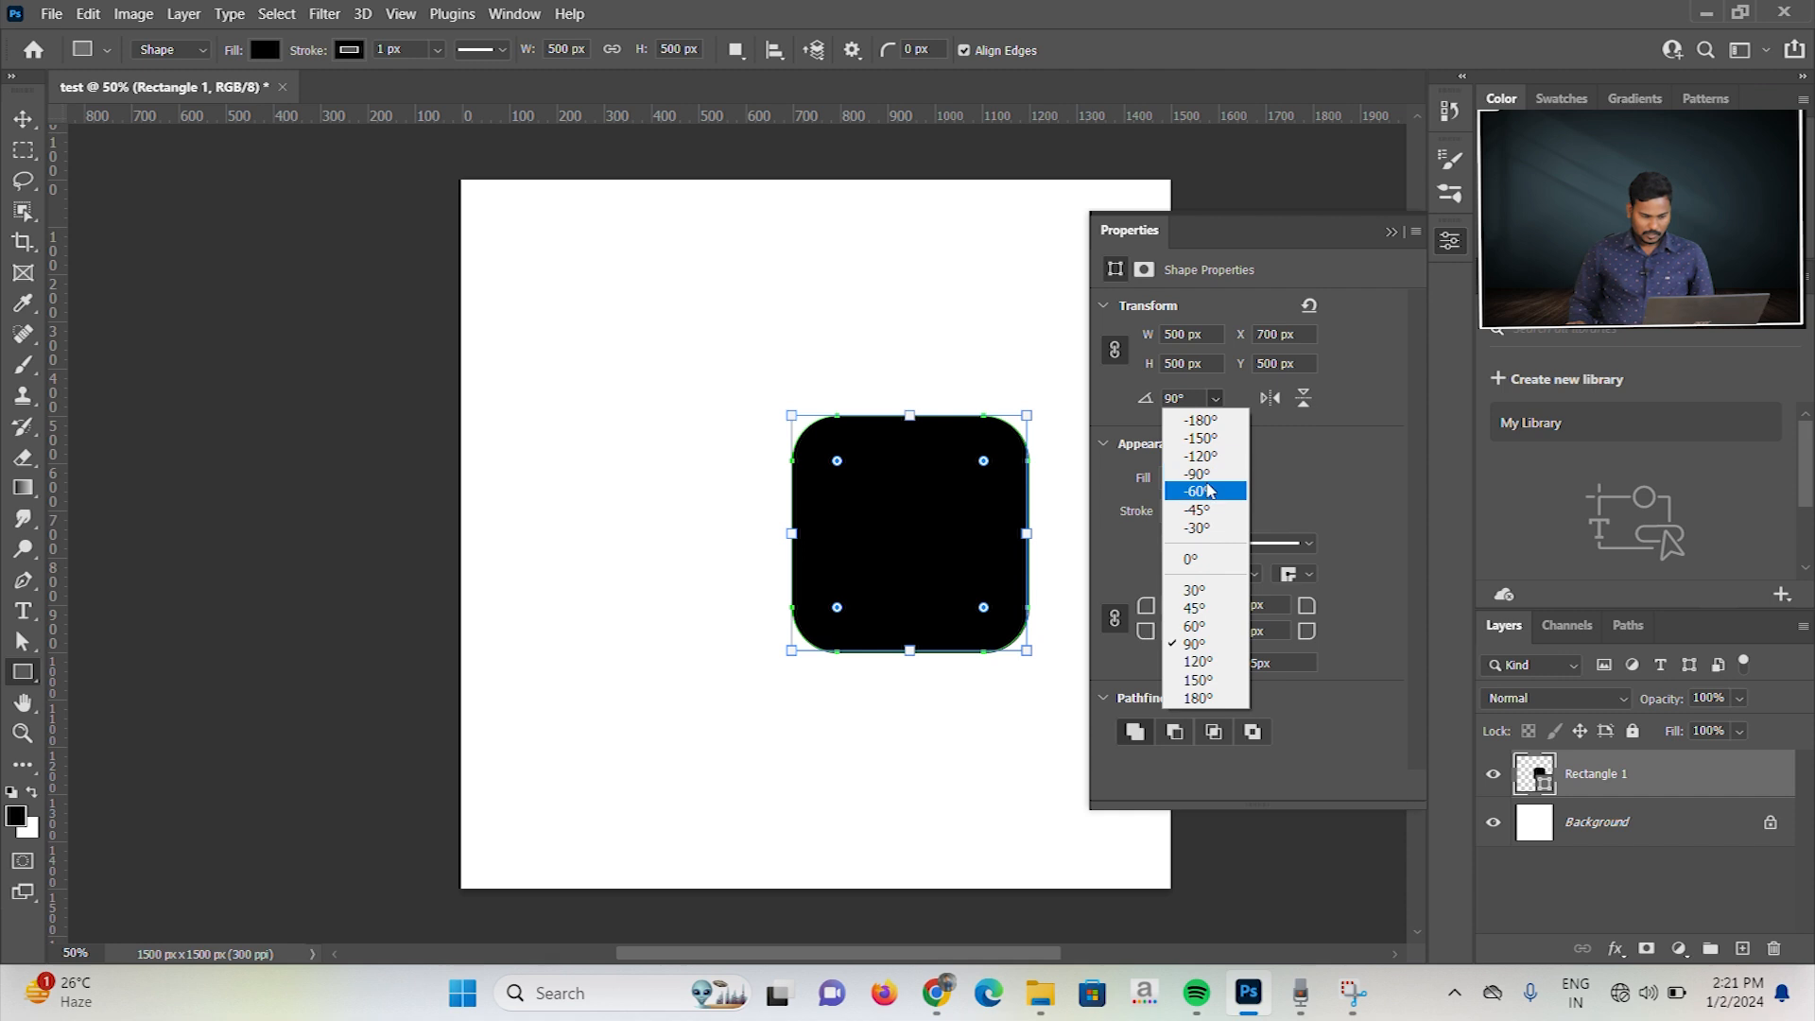
click(1211, 488)
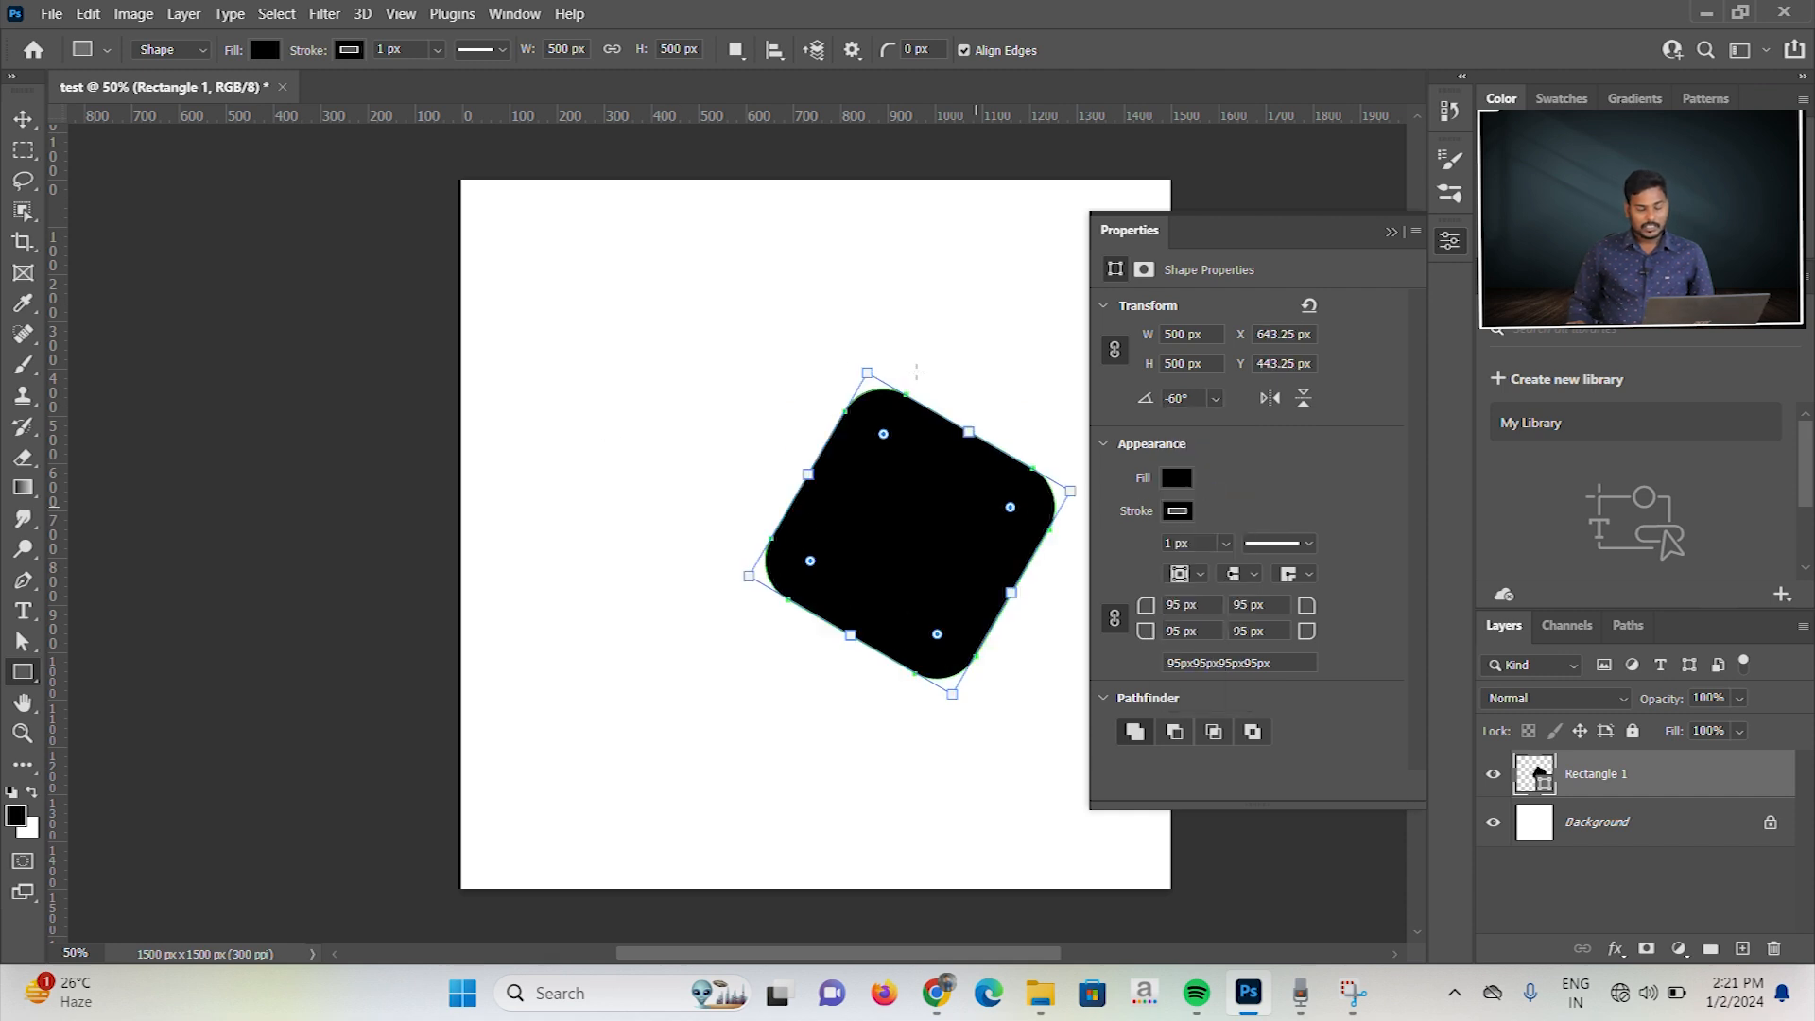
click(1216, 398)
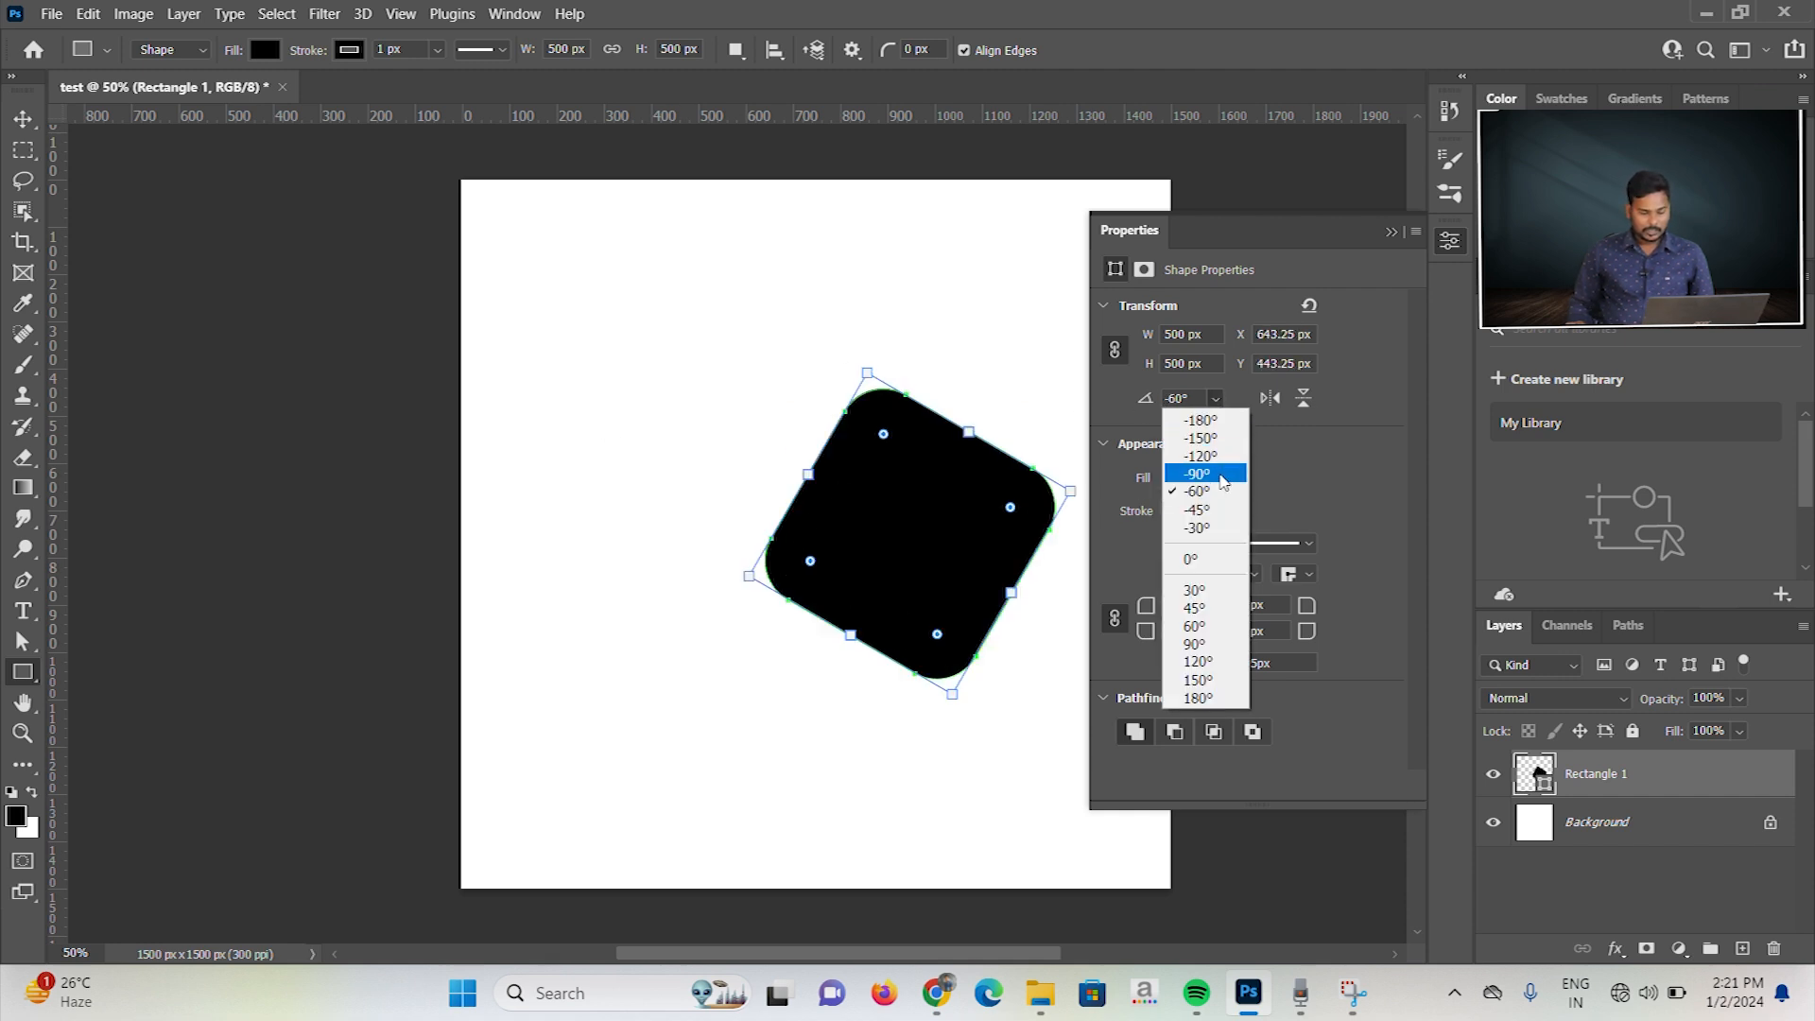
click(1214, 476)
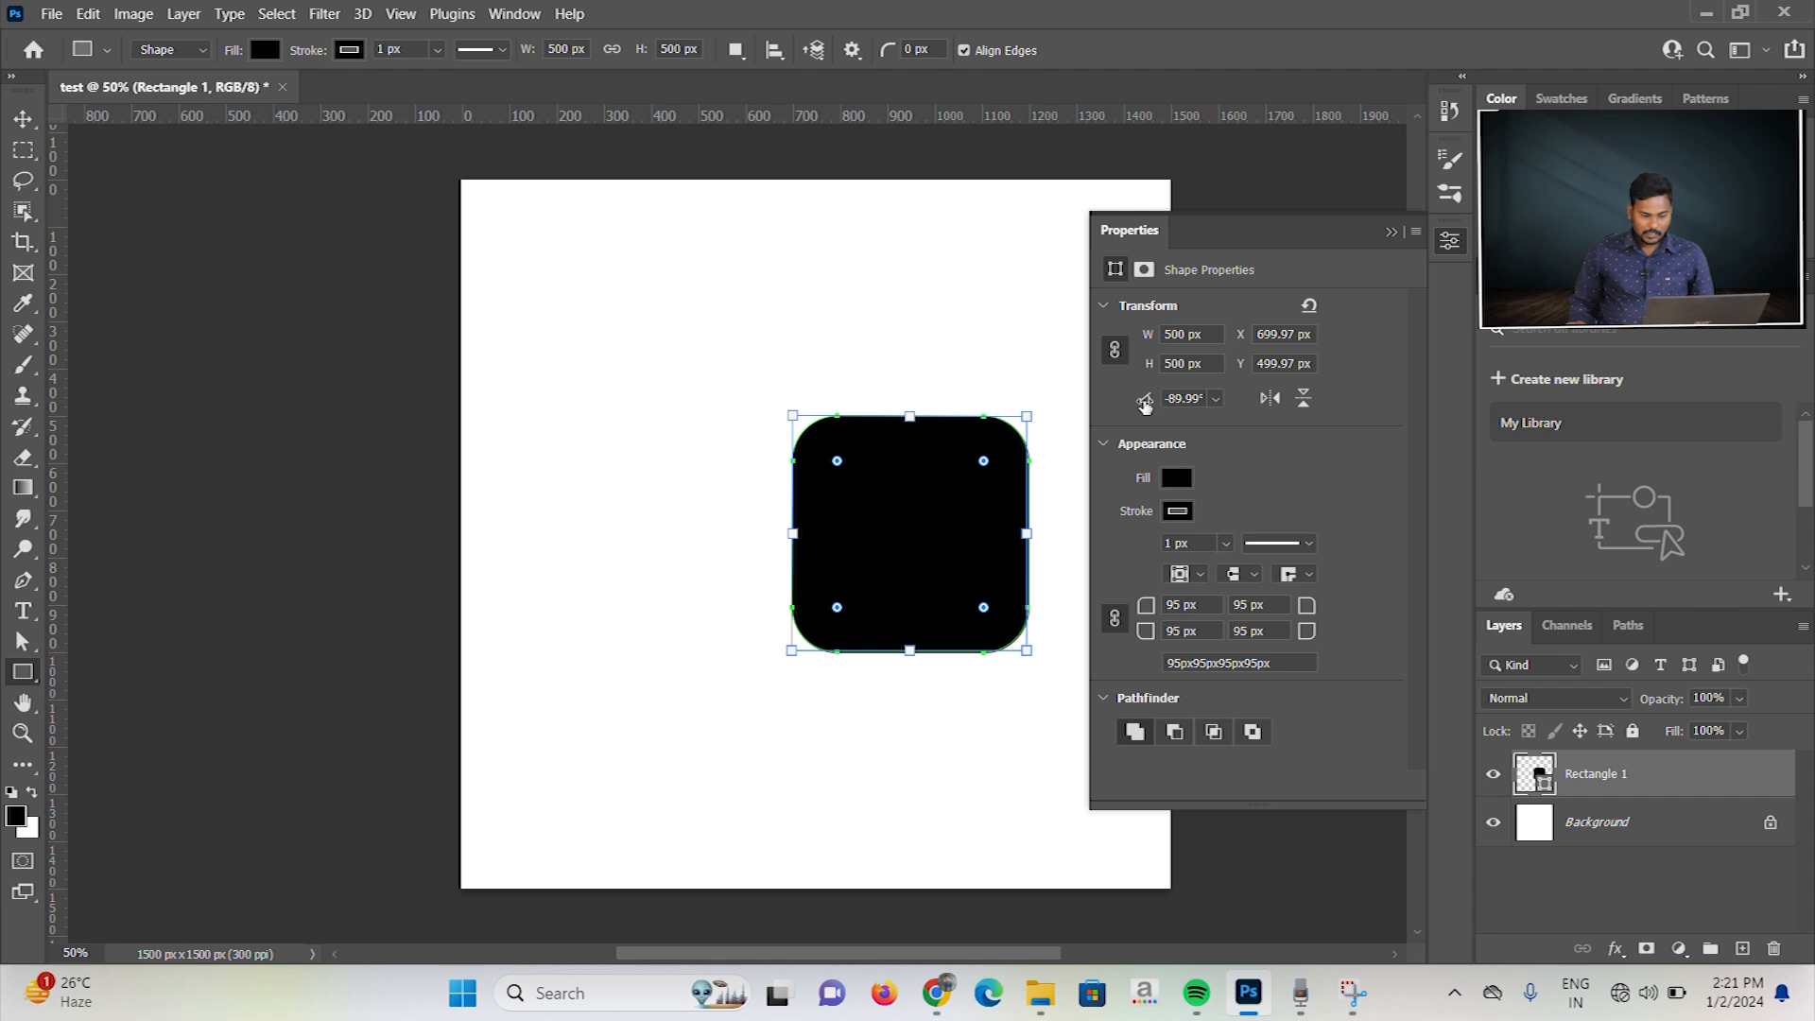
Step: Rotate the square freely to about 88.5°, and set its rotation to 45° instead
drag(1146, 405, 1217, 401)
click(1216, 398)
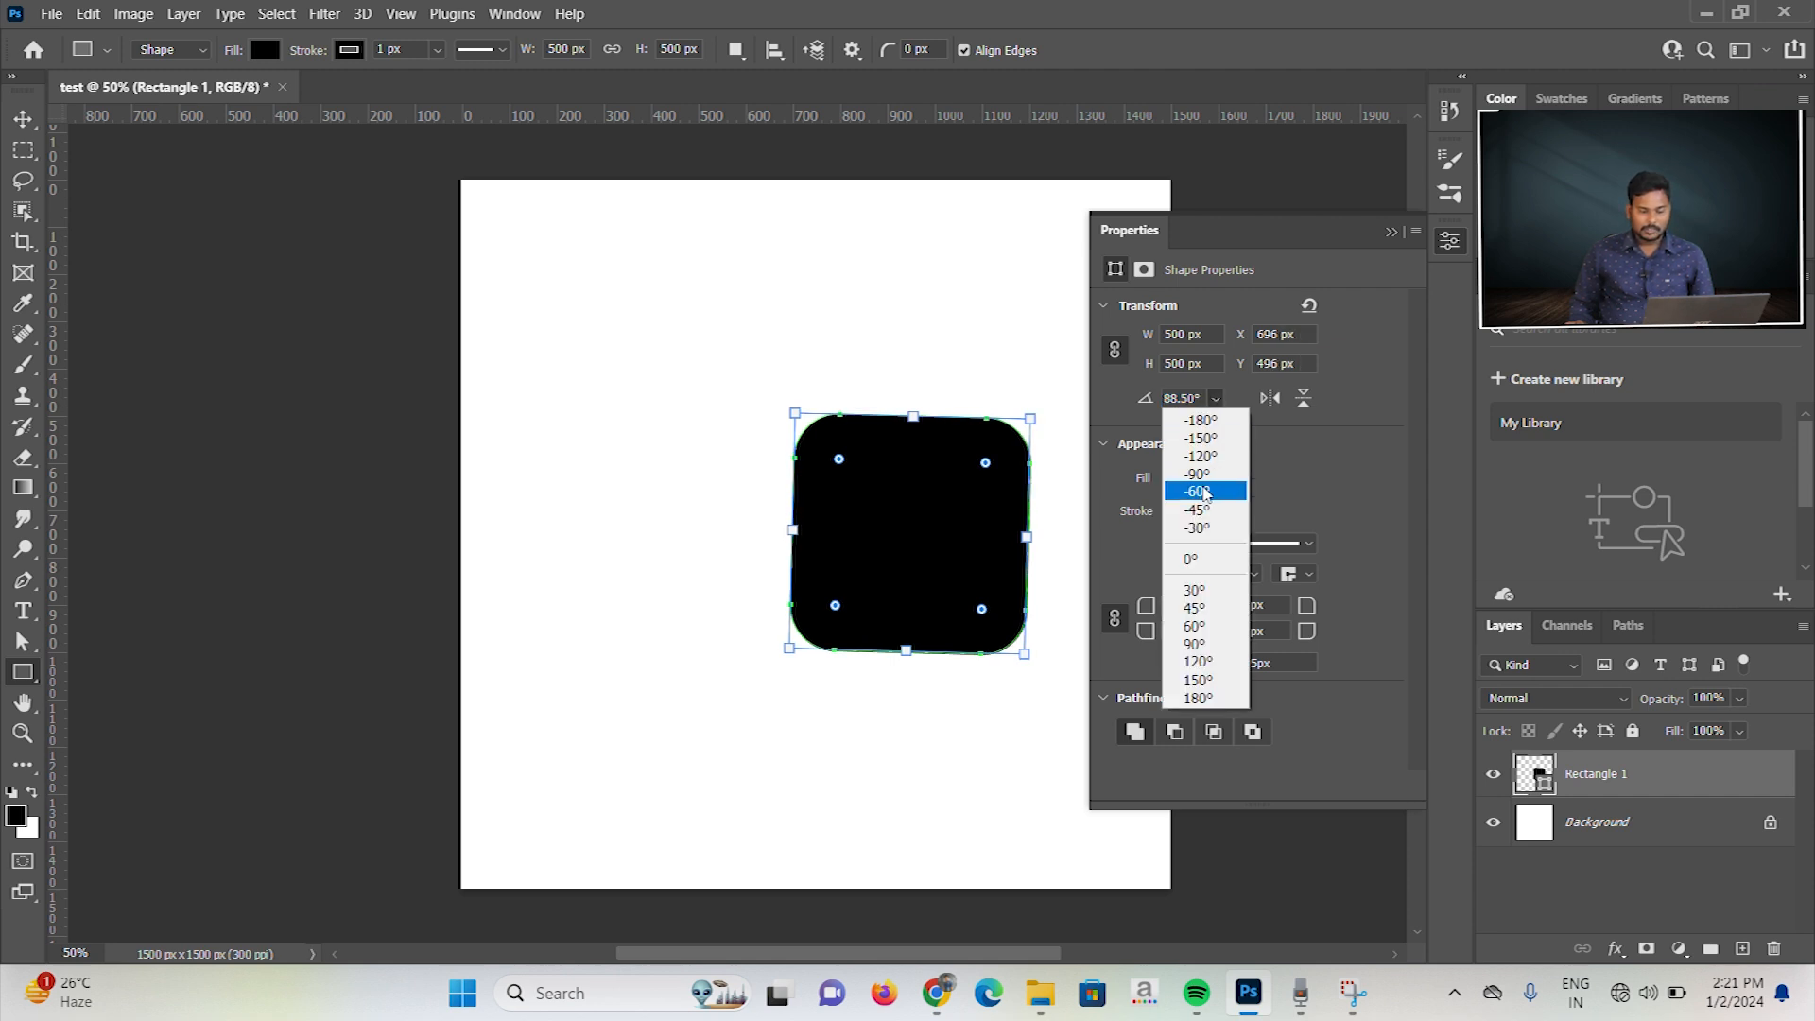
click(1172, 399)
drag(1201, 399, 1161, 398)
text(45)
key(Return)
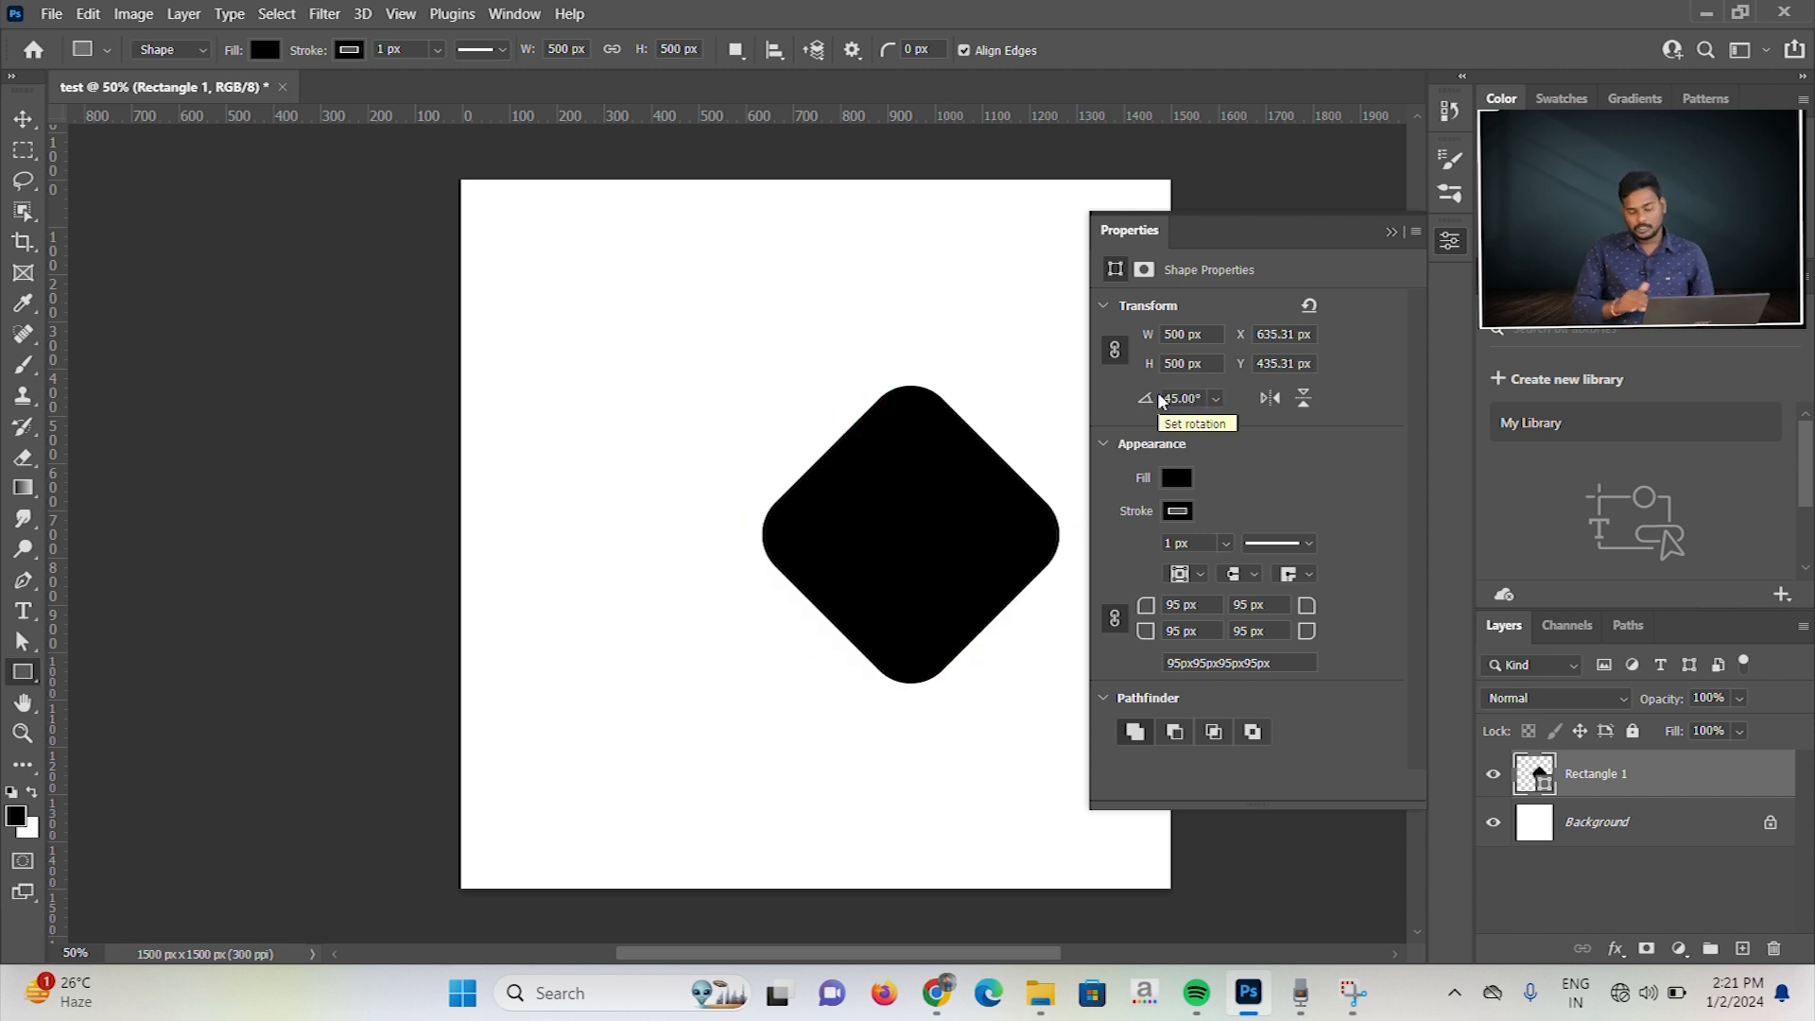
Step: Flip the rotated square horizontally and vertically, and set its rotation to -140°
click(1271, 398)
click(1302, 400)
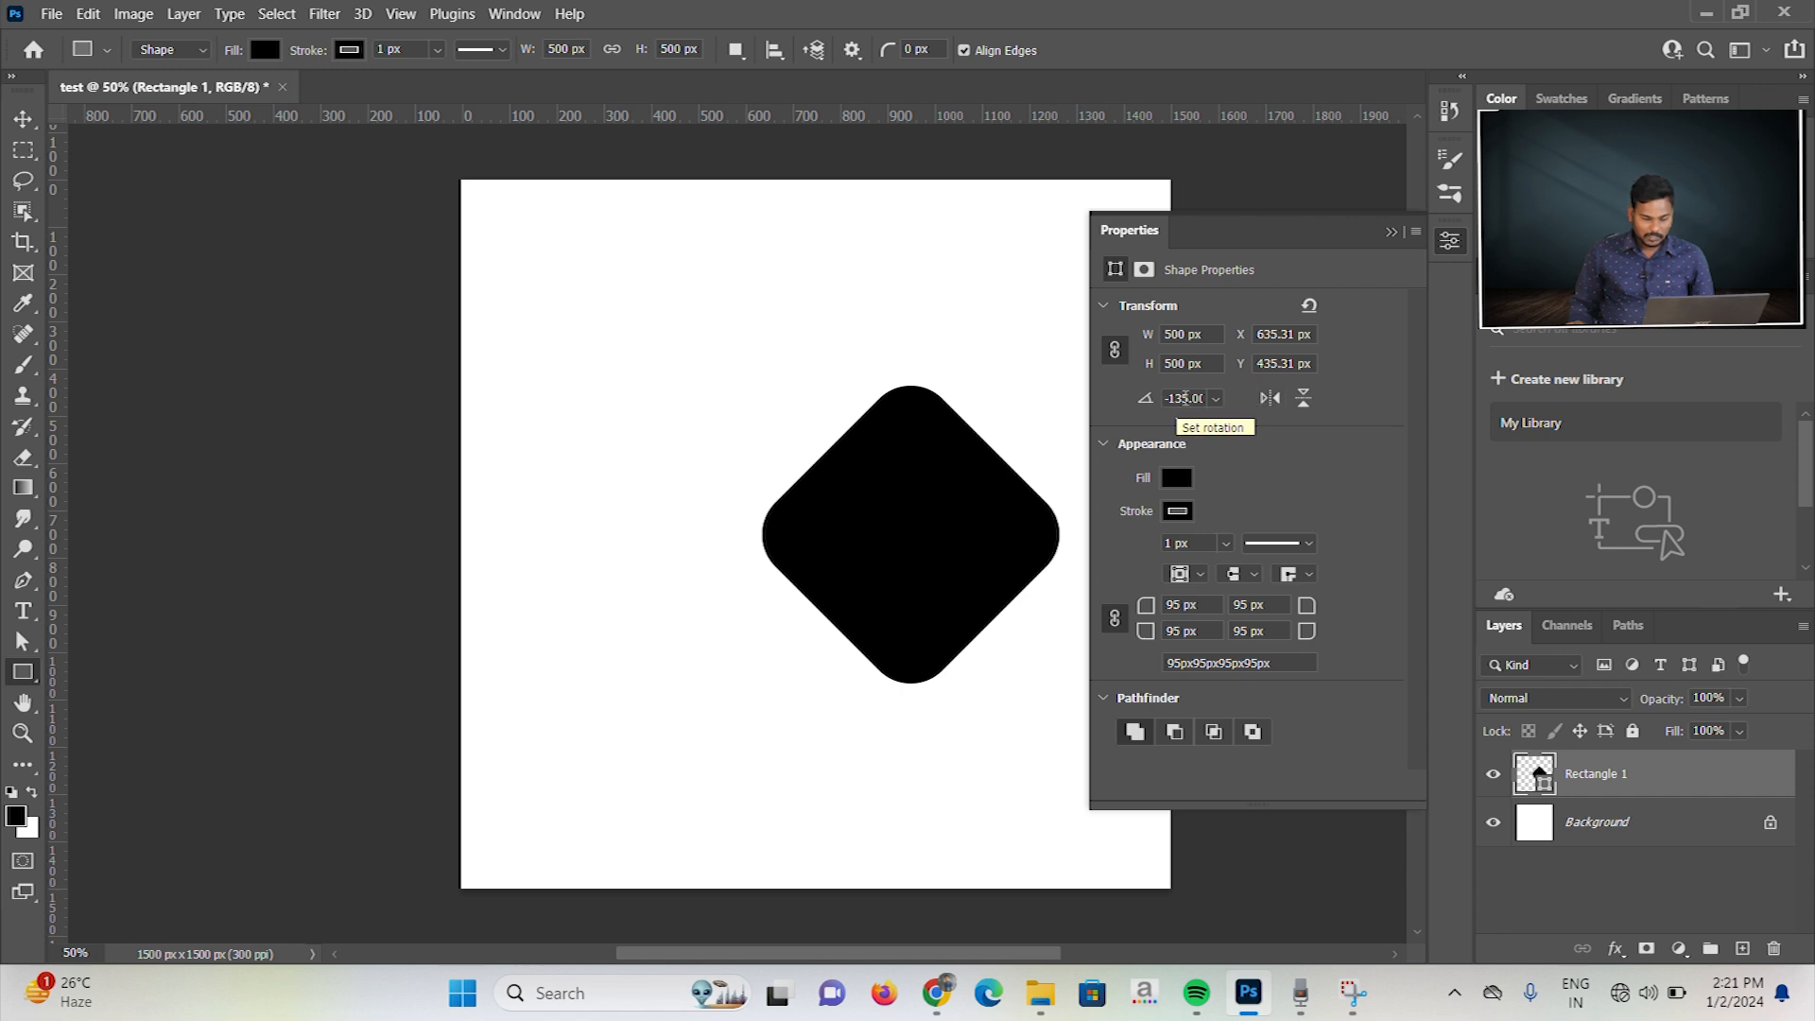
drag(1206, 398, 1155, 399)
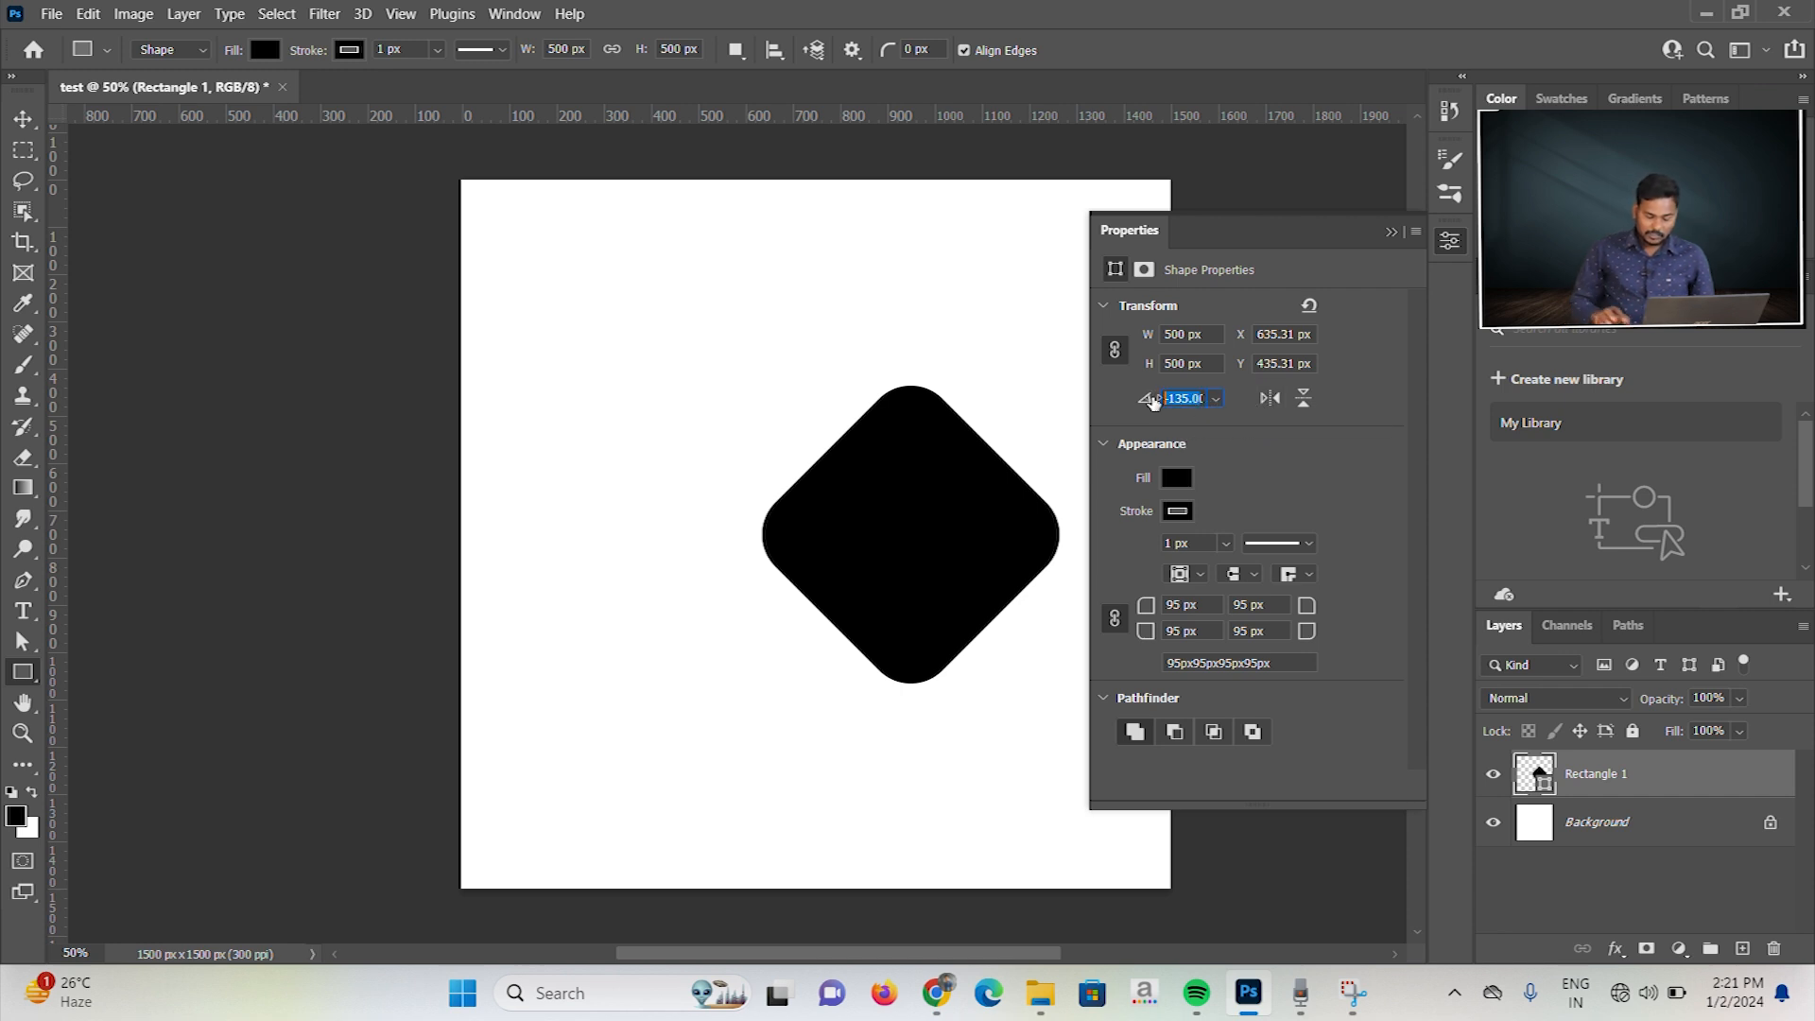
text(0)
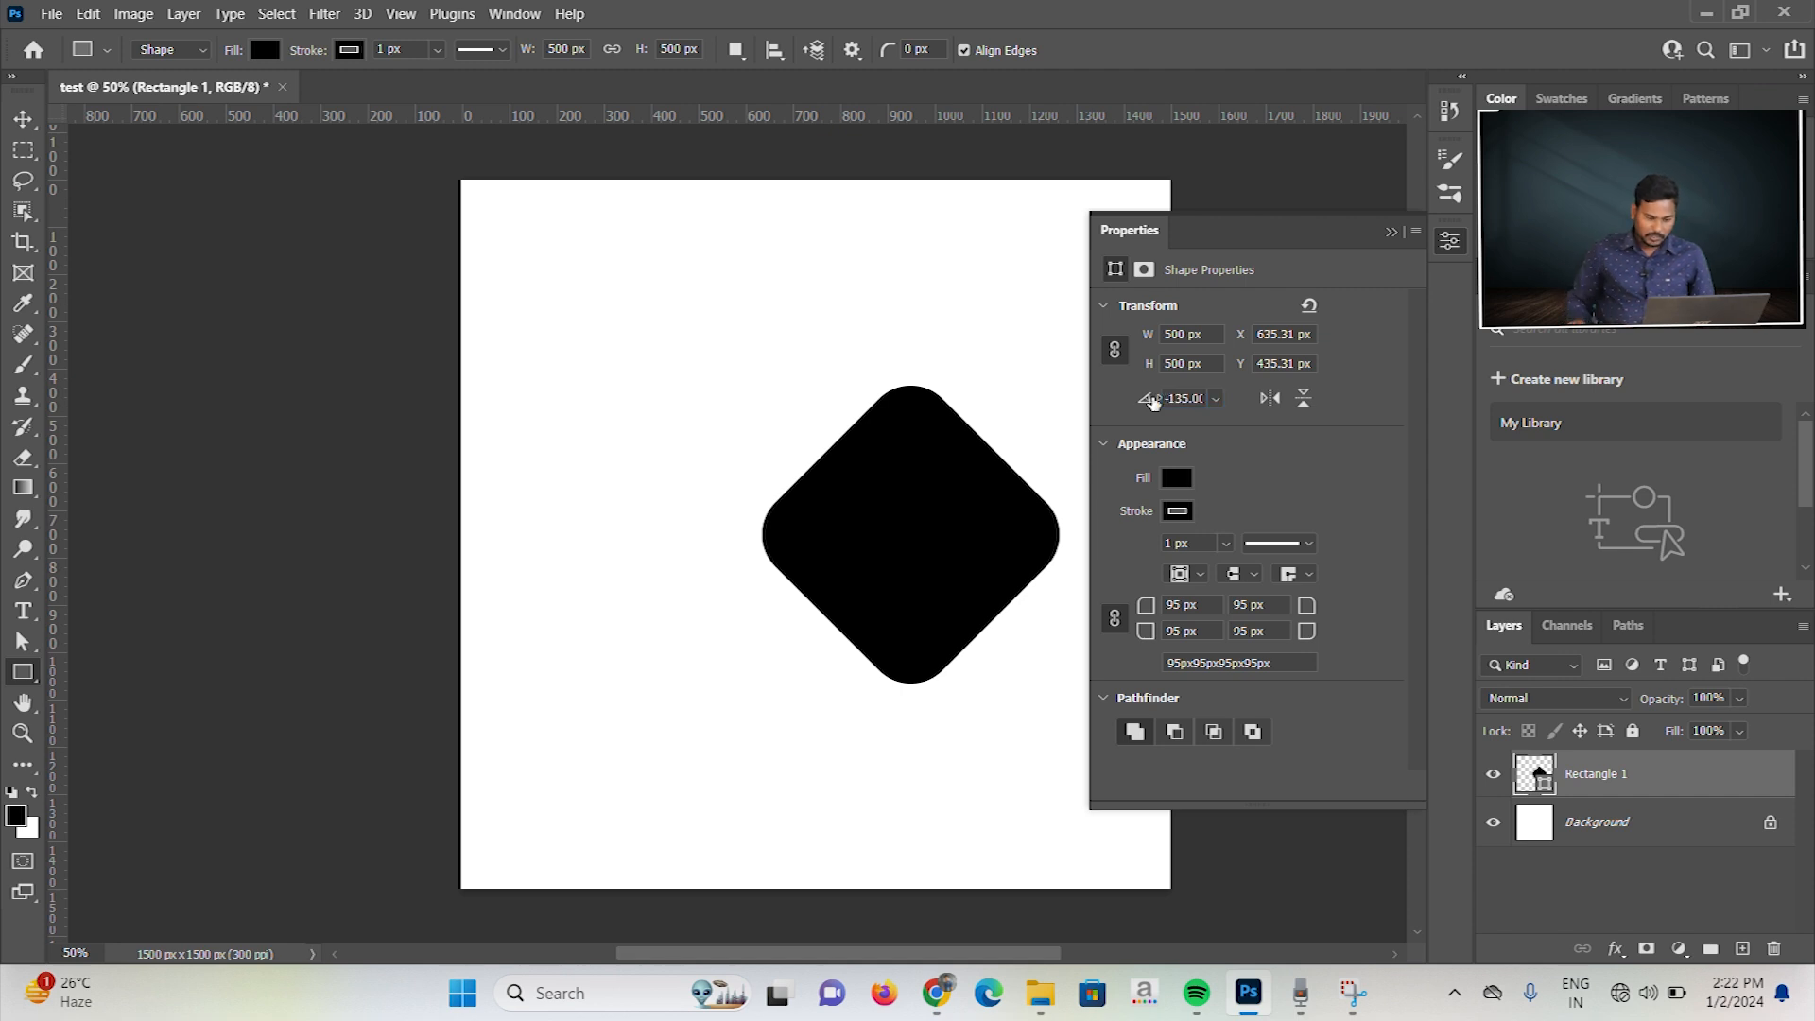
double_click(1178, 402)
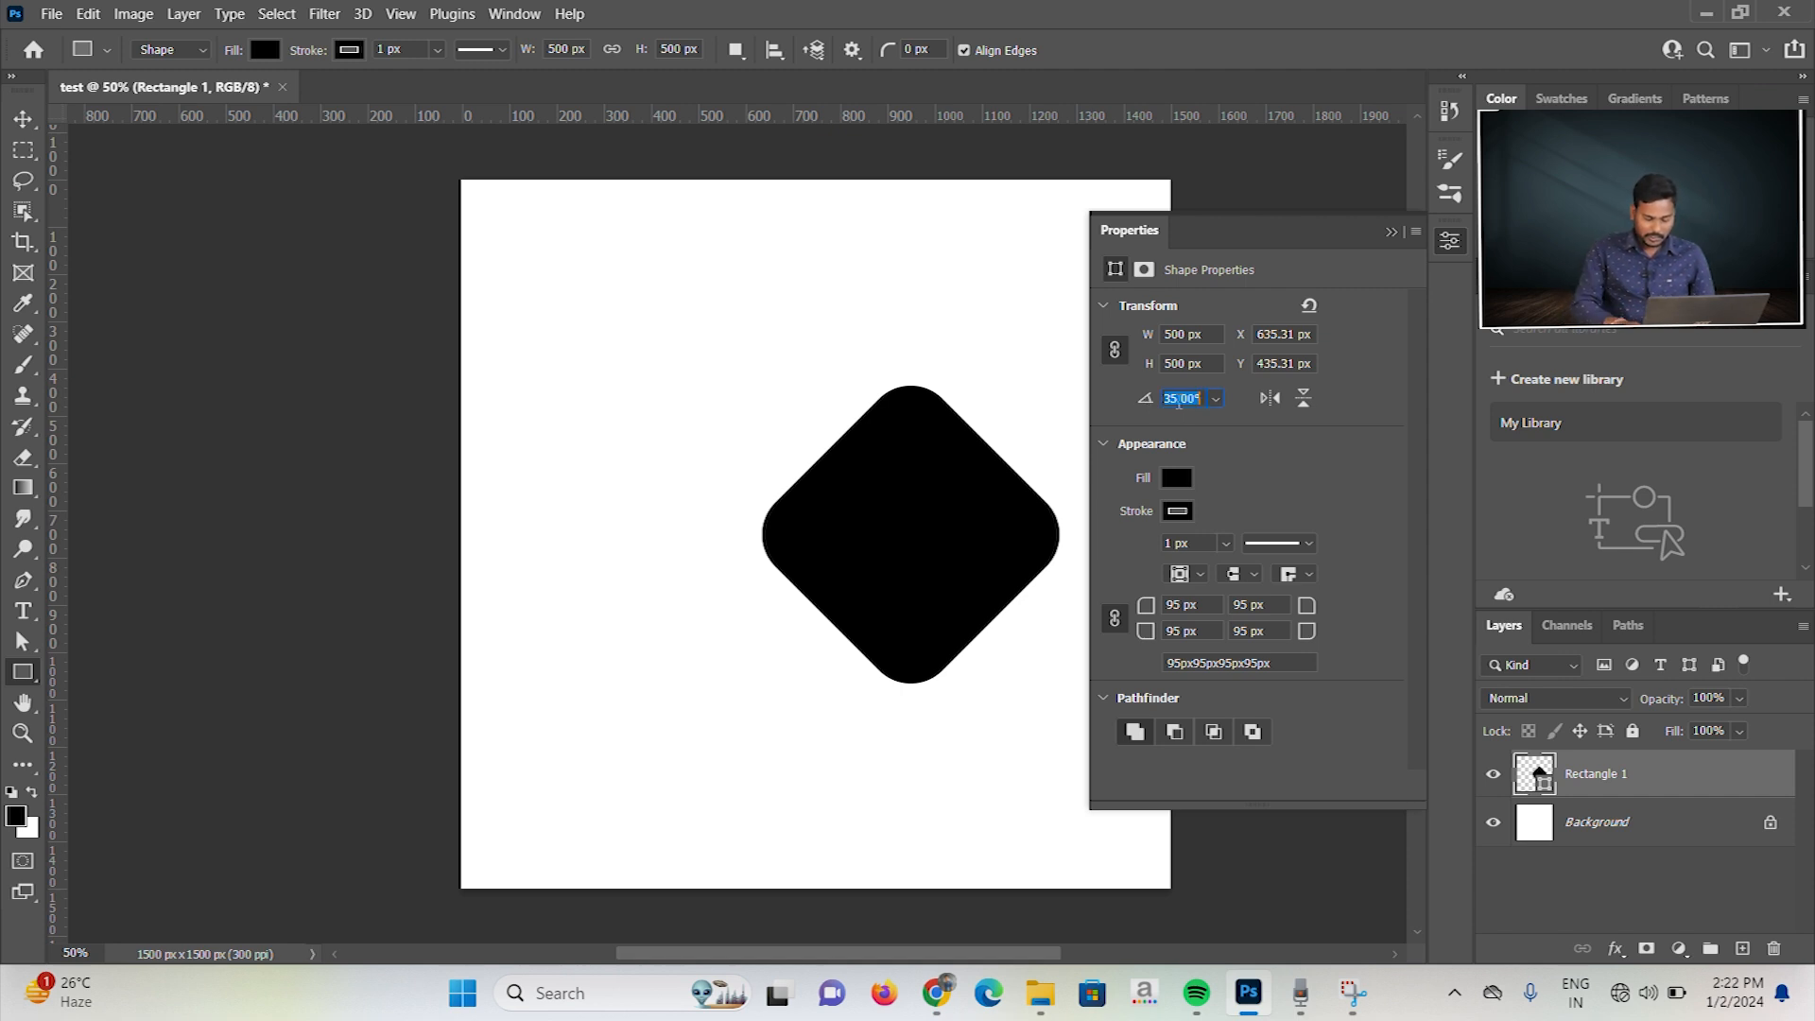
text(140)
key(Return)
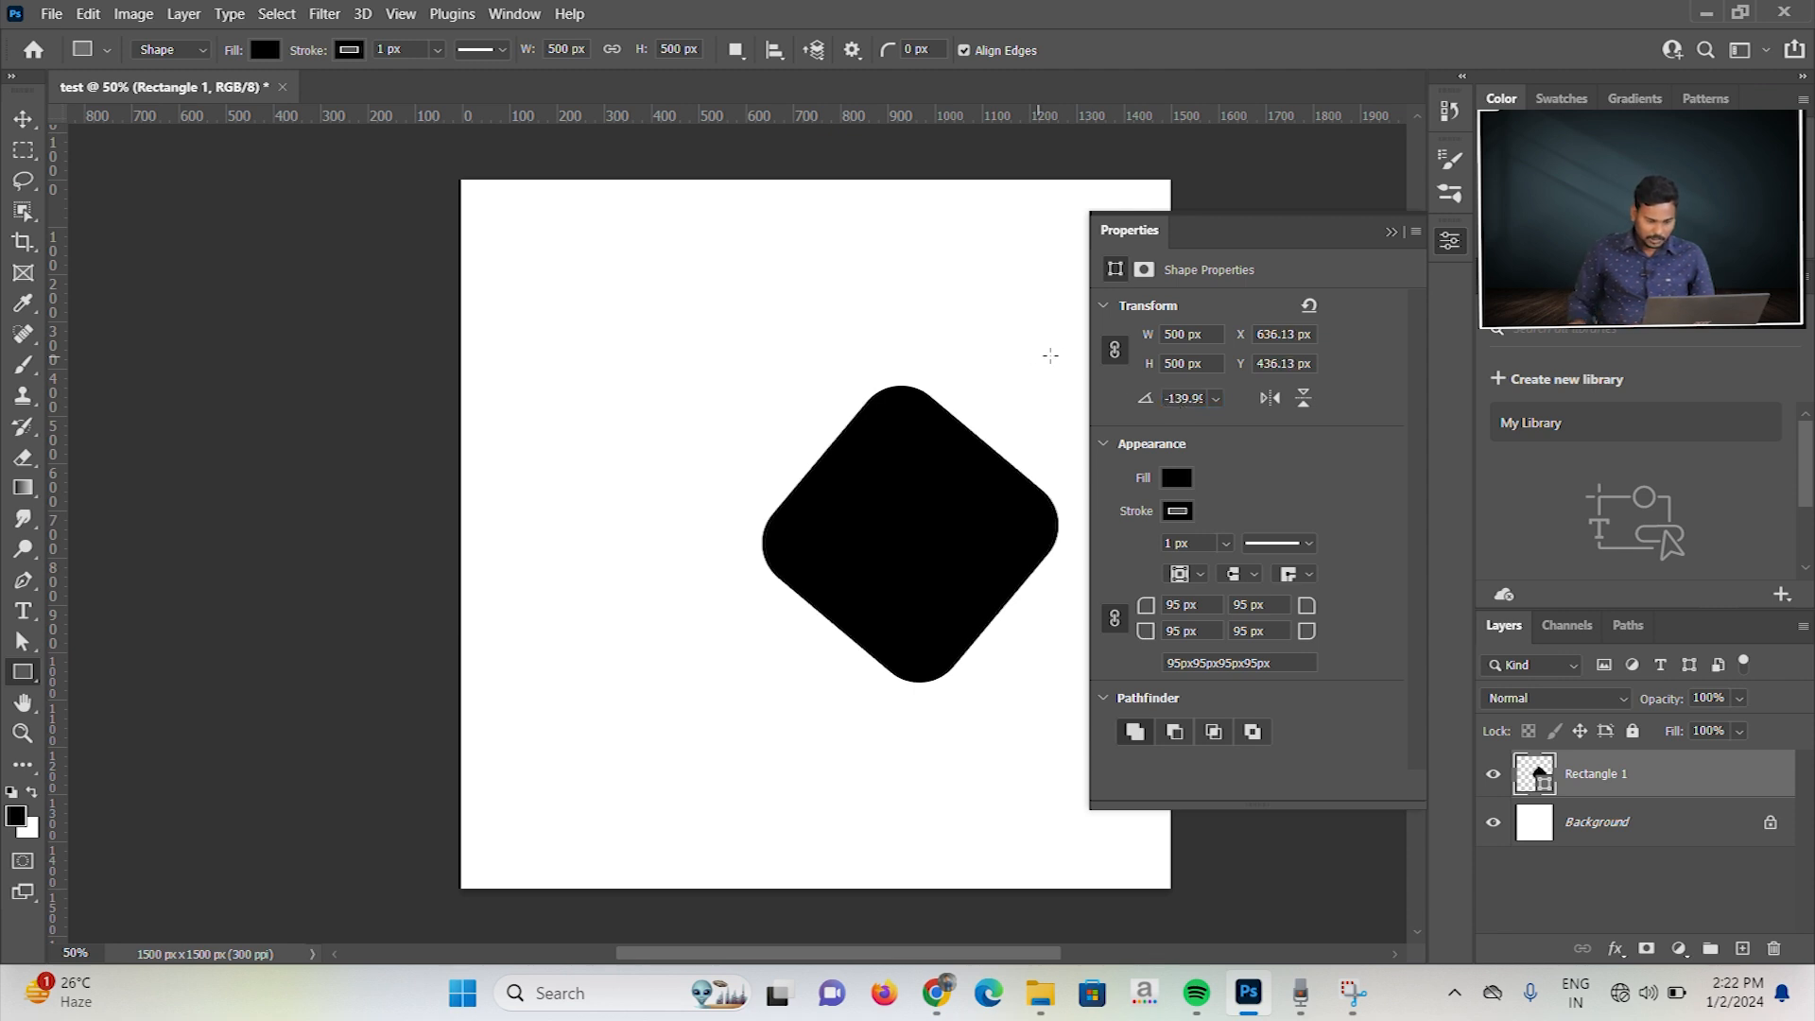
double_click(1179, 398)
text(160)
text(0)
key(Return)
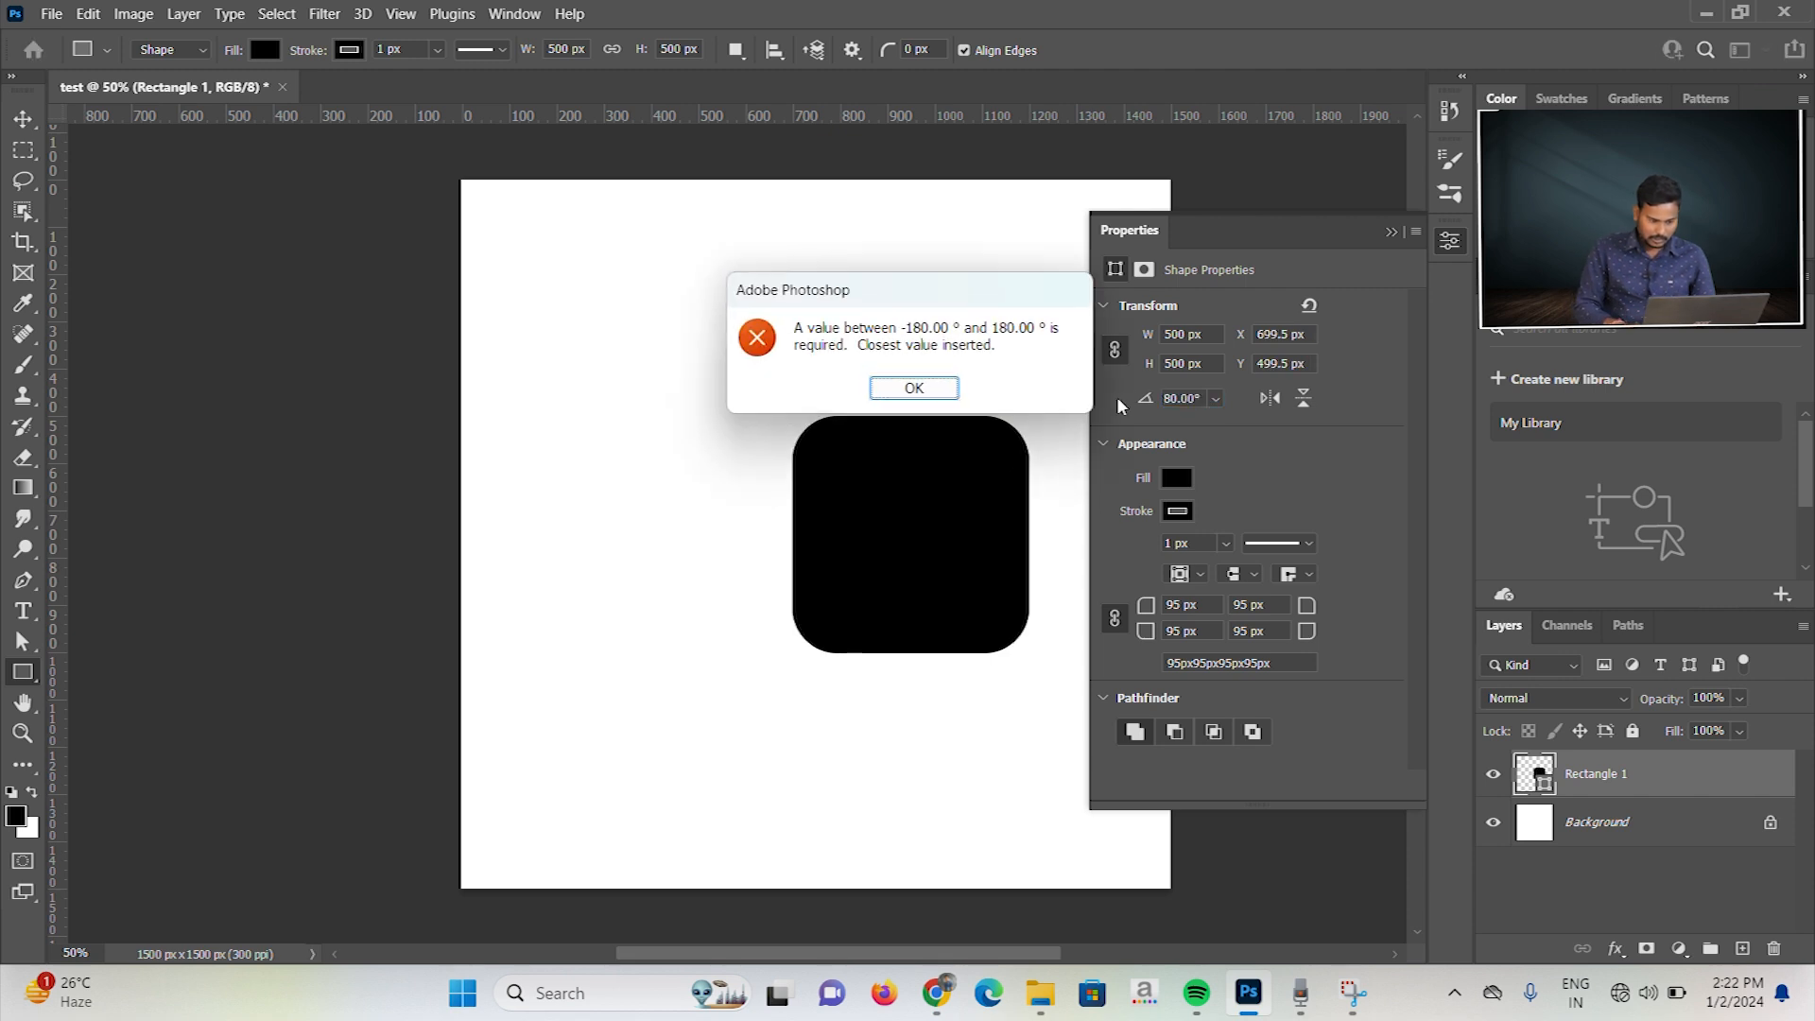
click(925, 387)
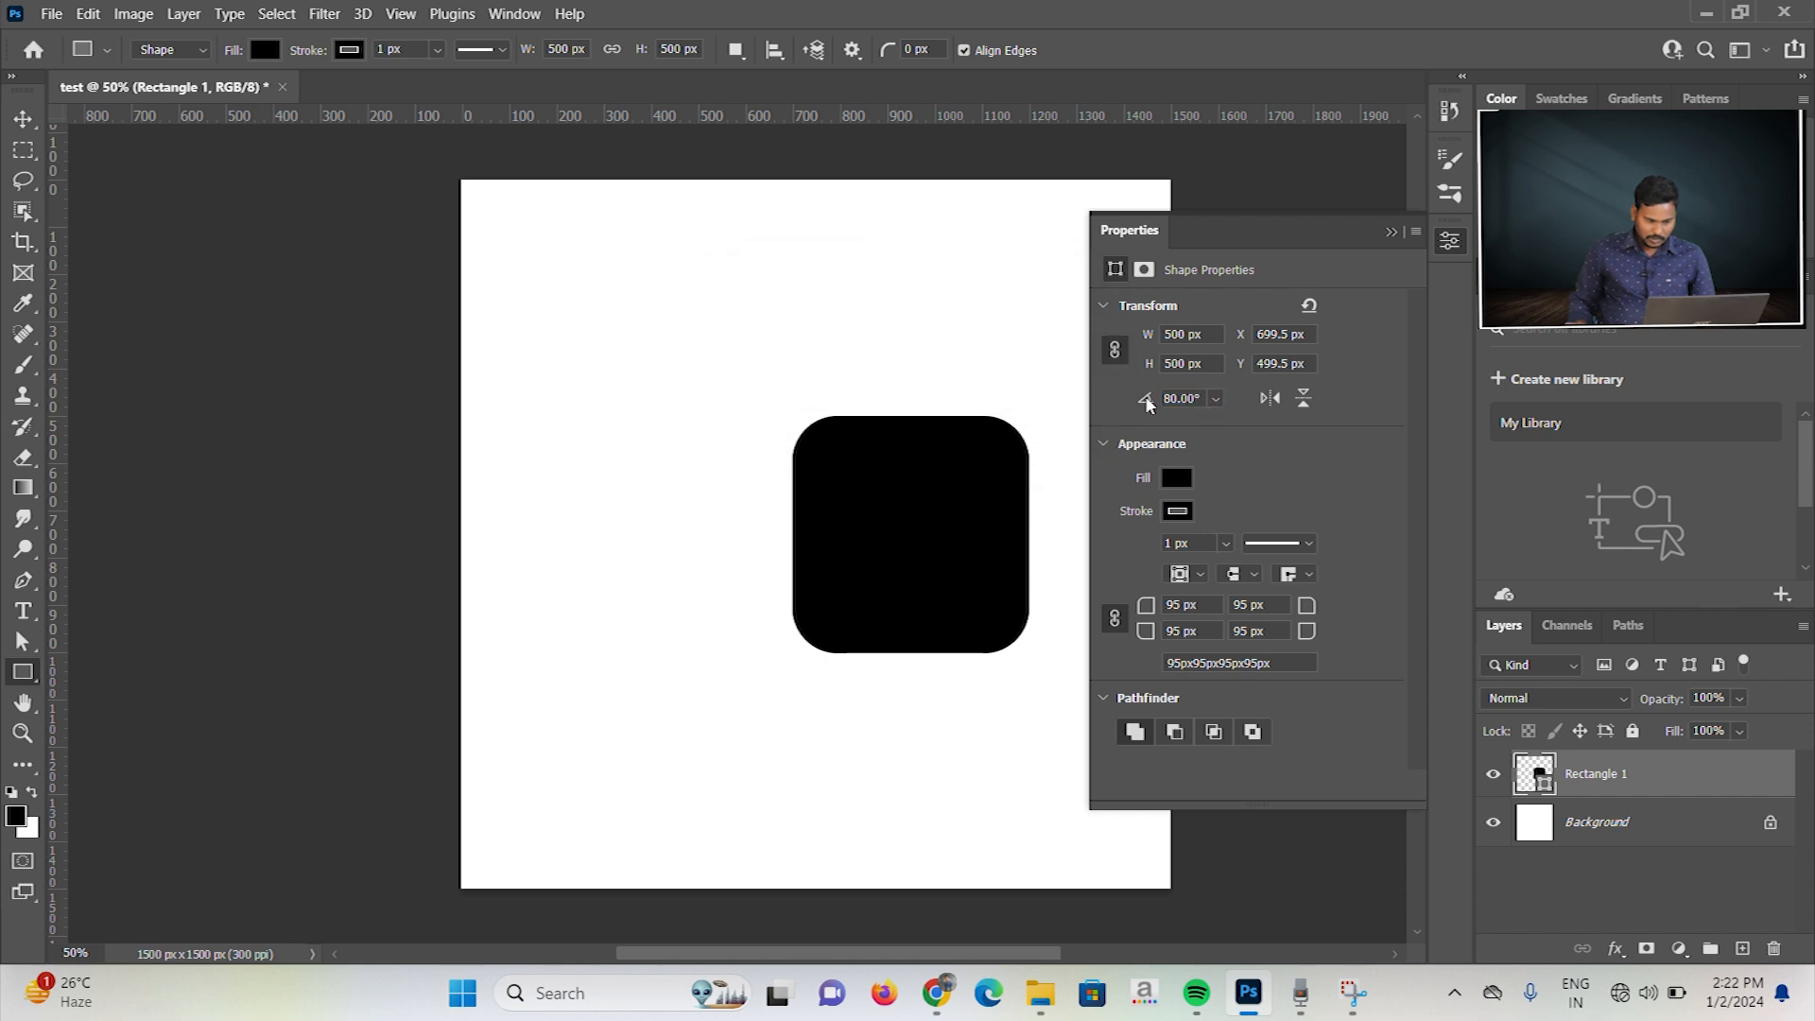
Step: Set the rounded square's rotation to 160° and flip it horizontally and vertically
click(1198, 396)
text(160)
key(Return)
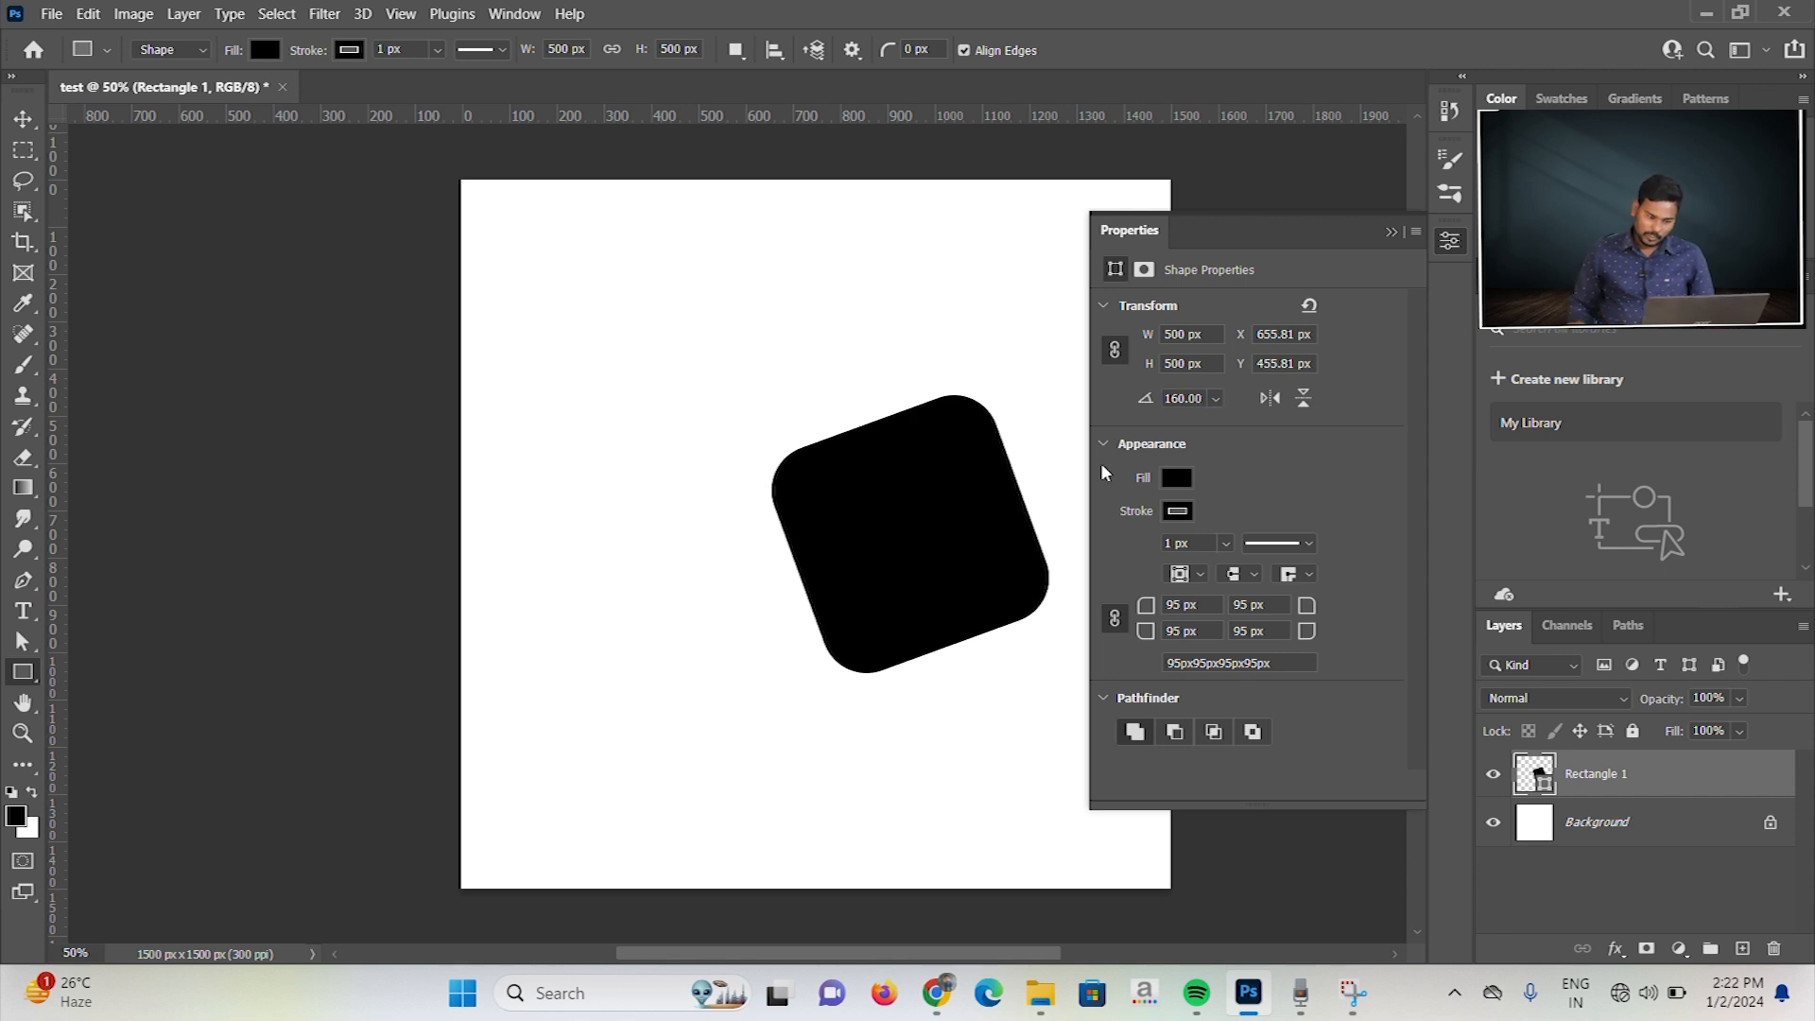
click(1266, 399)
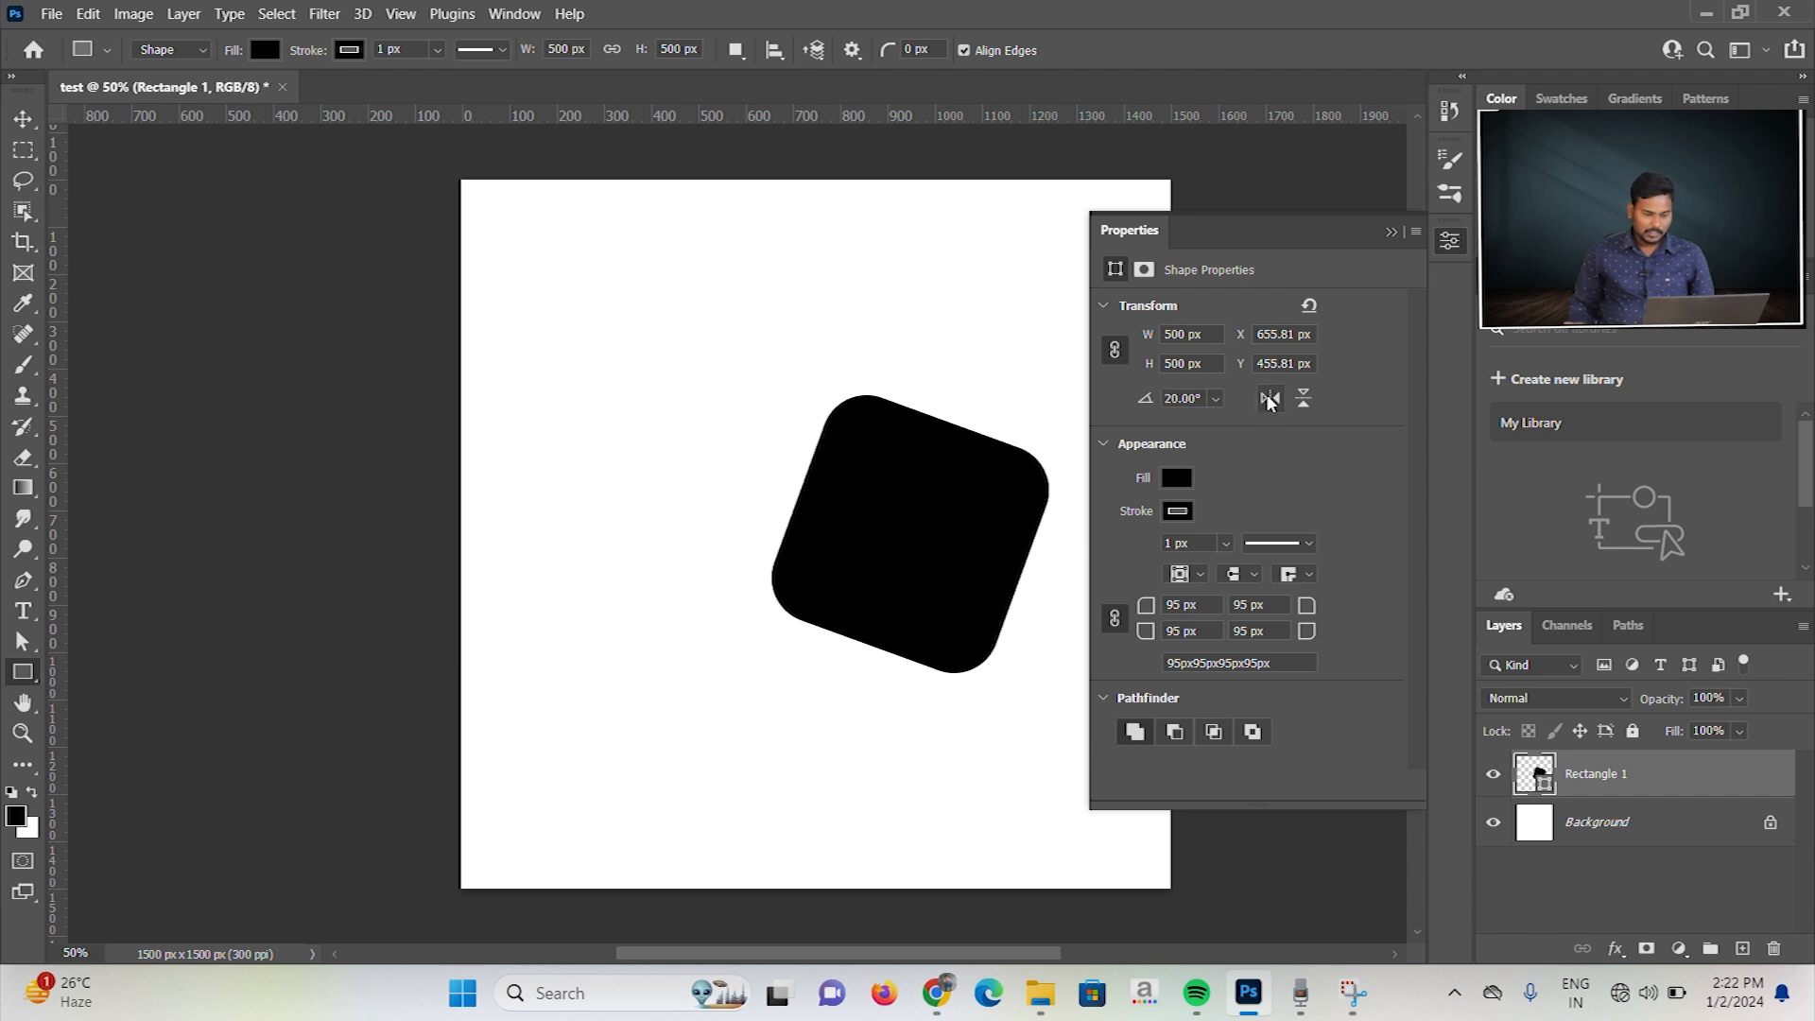
click(1304, 398)
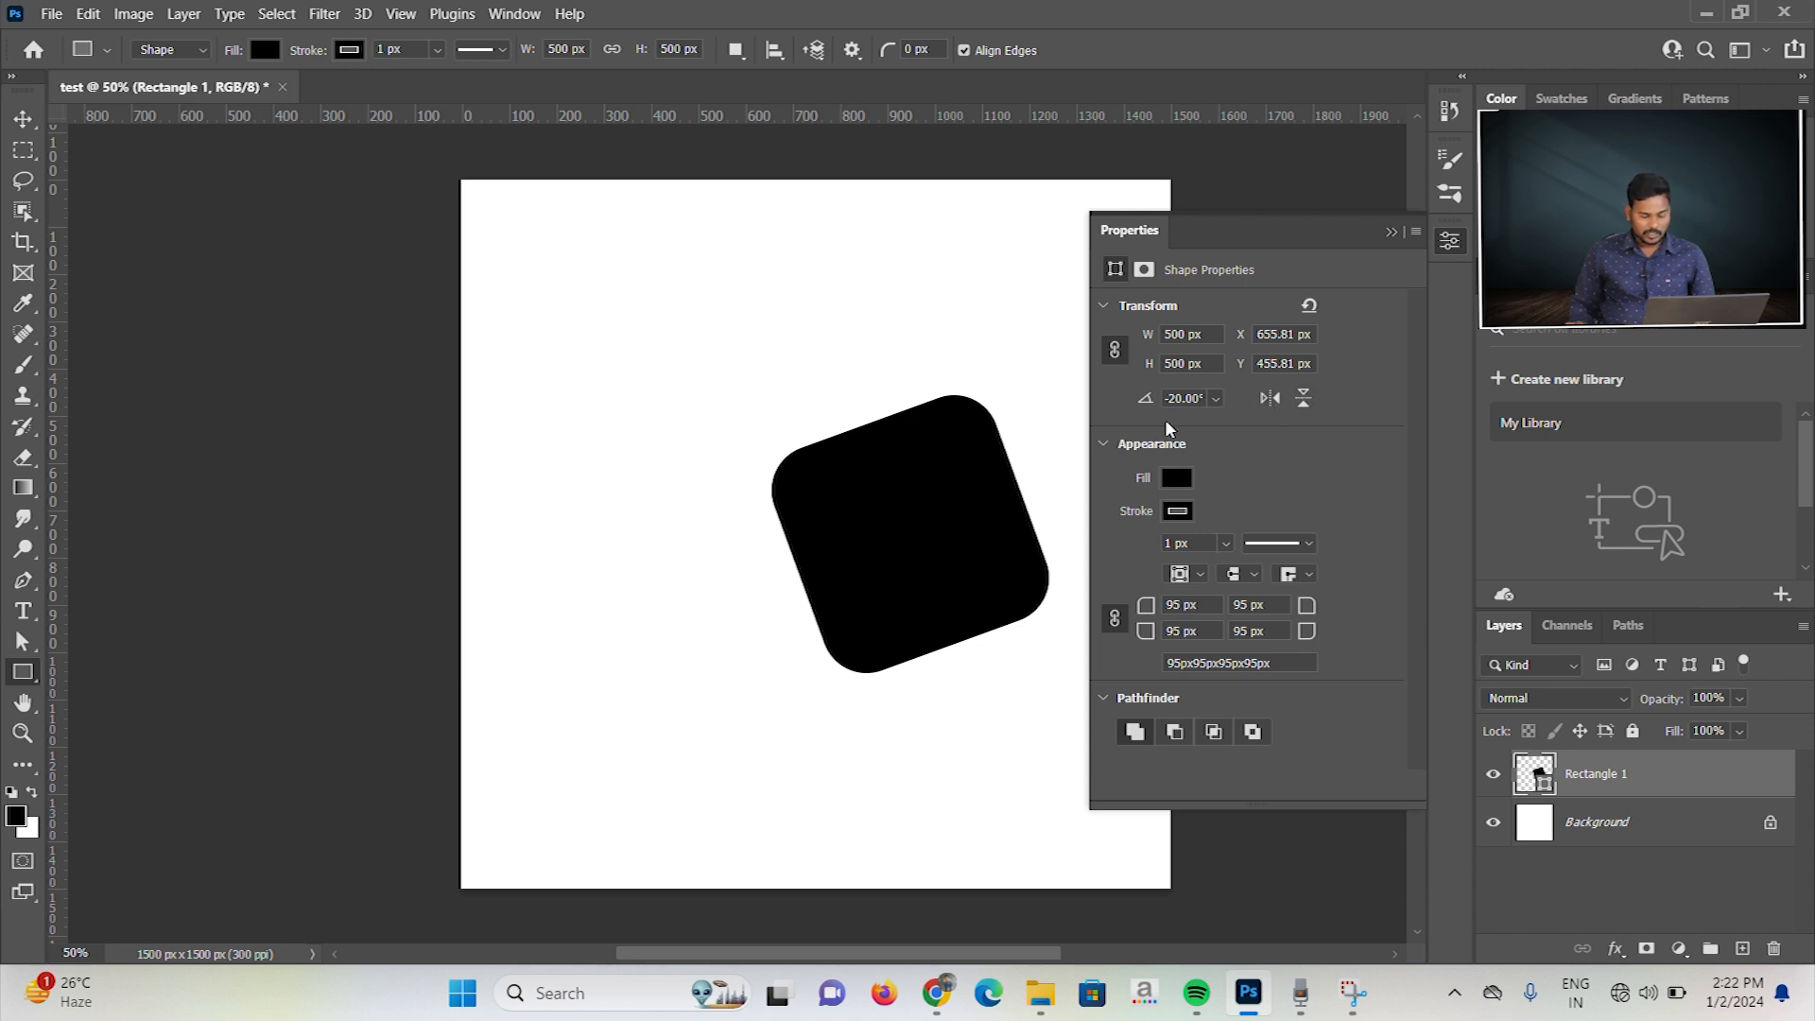
Step: Try the square with no fill, and restore its solid black fill
scroll(1233, 461, down, 1)
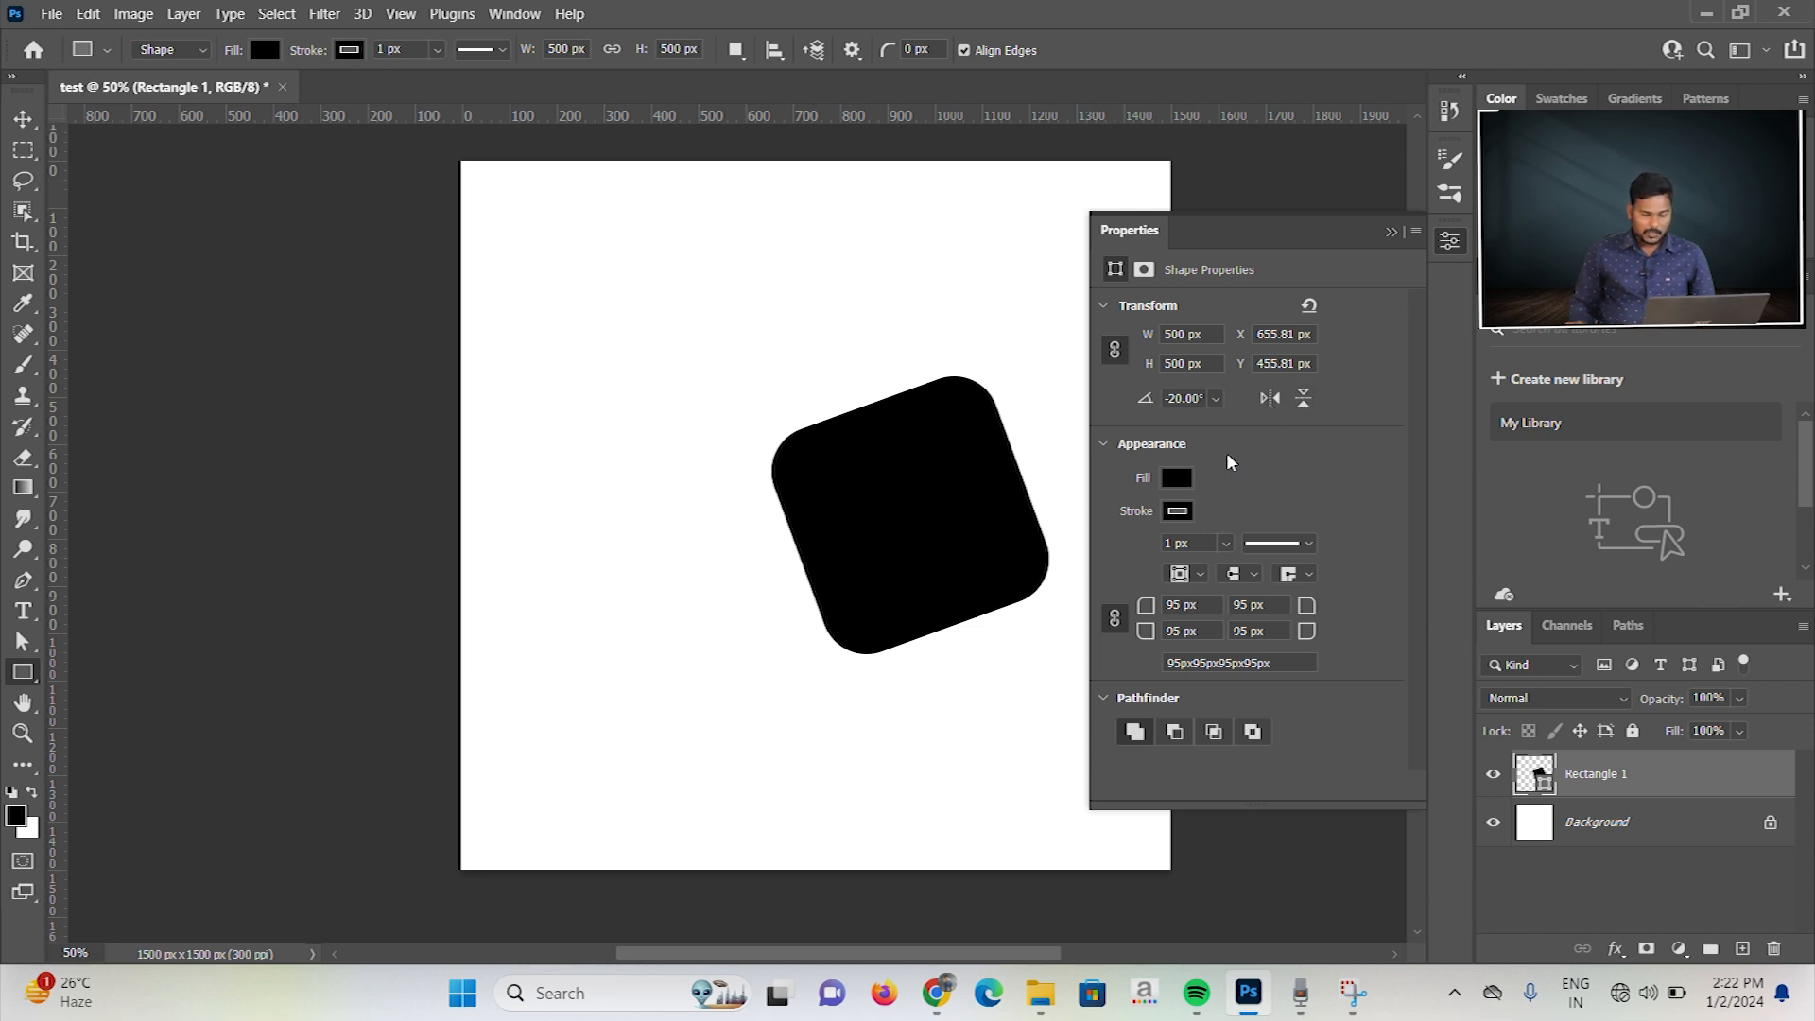
click(1178, 480)
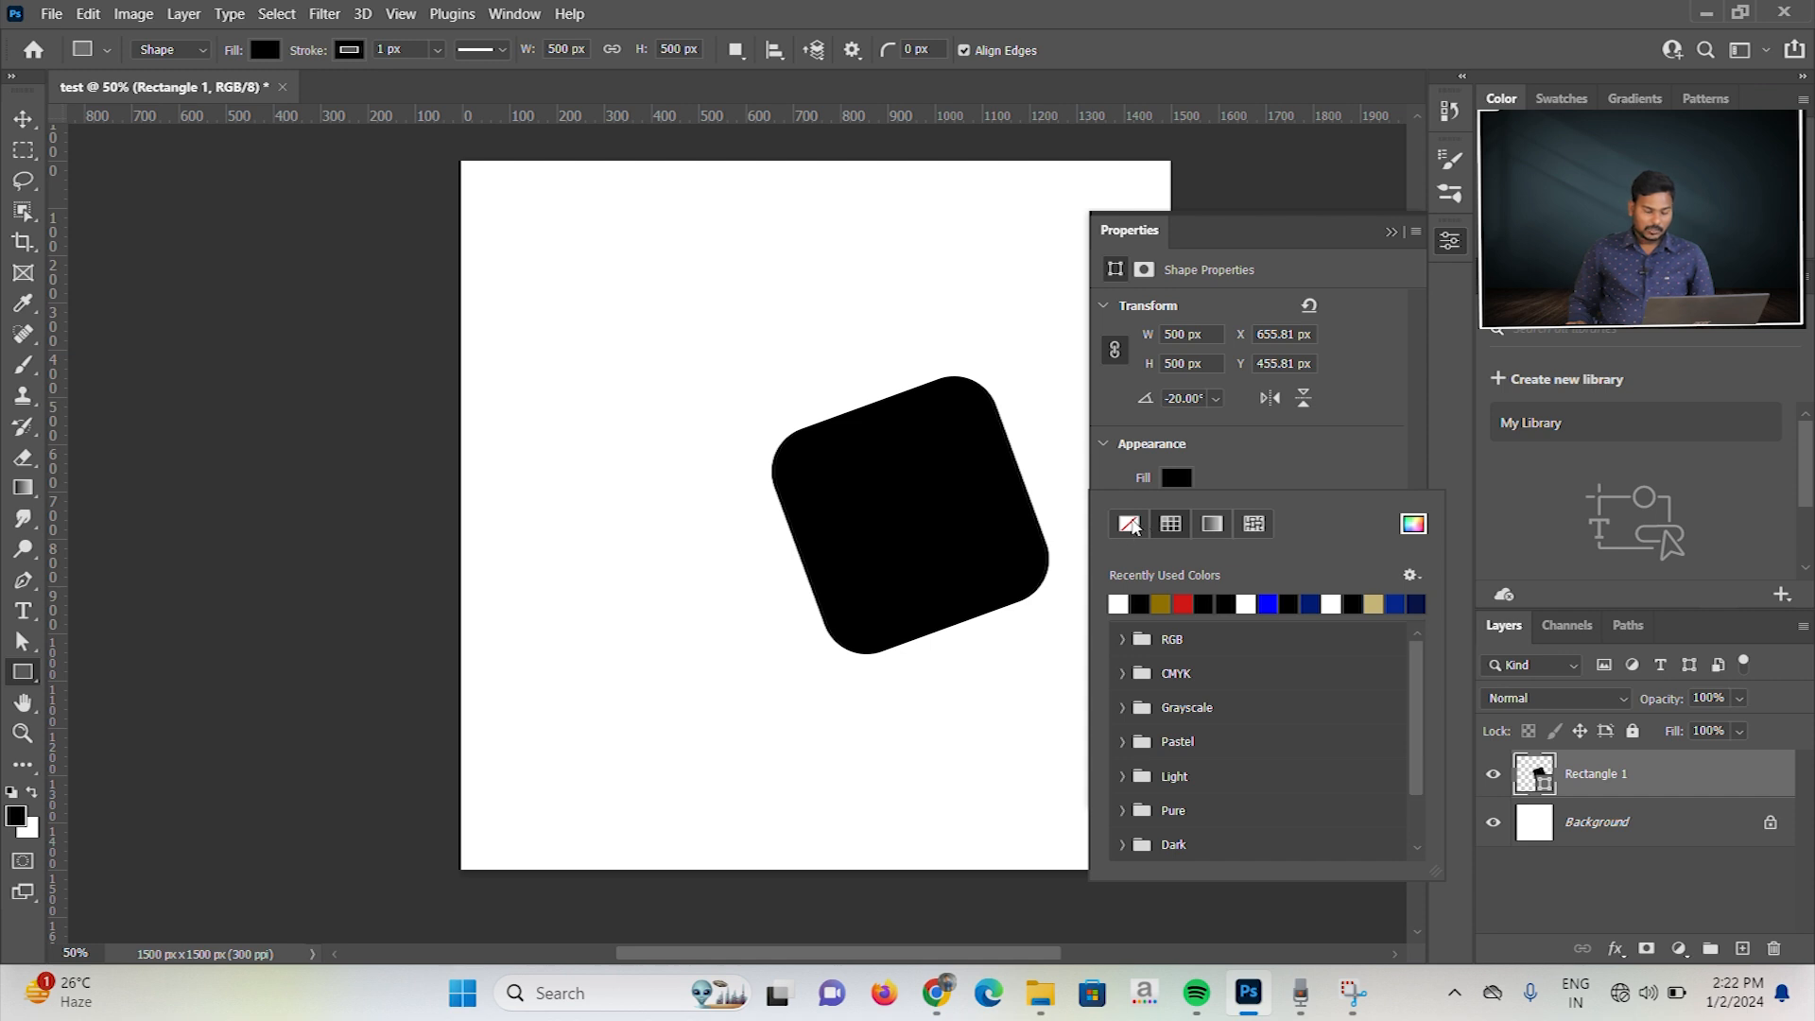
click(1131, 526)
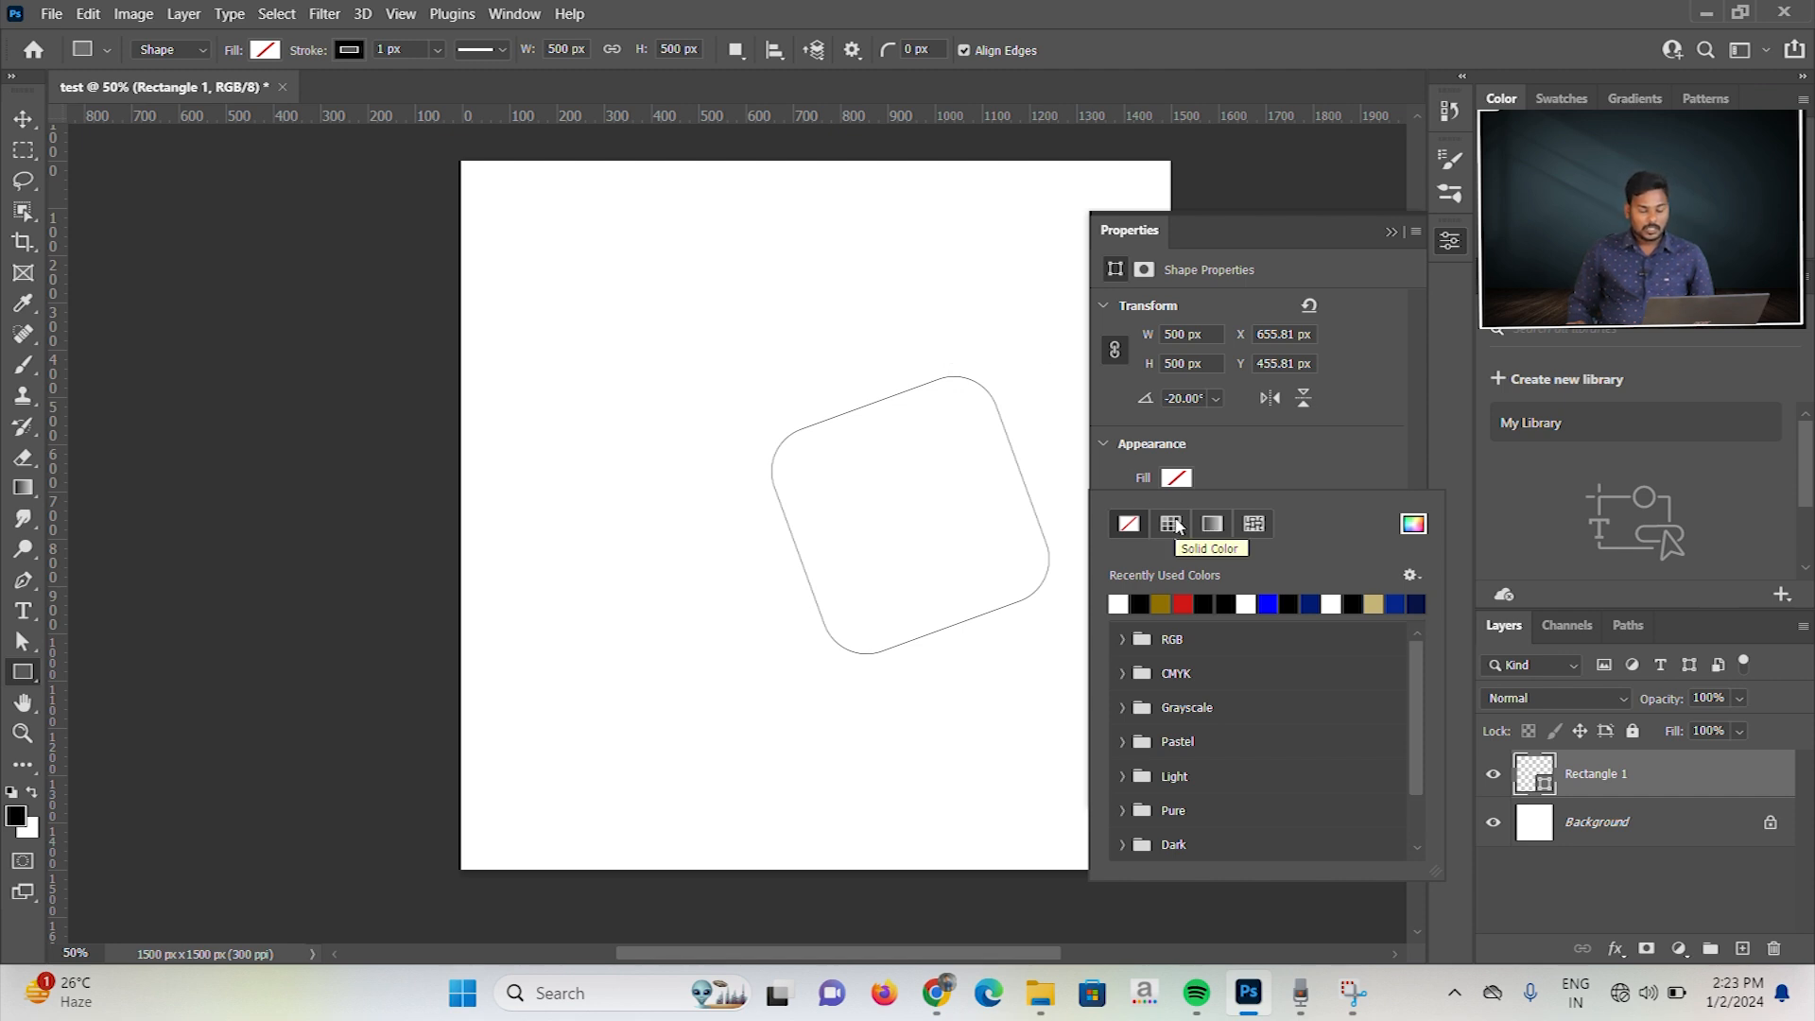
click(1179, 526)
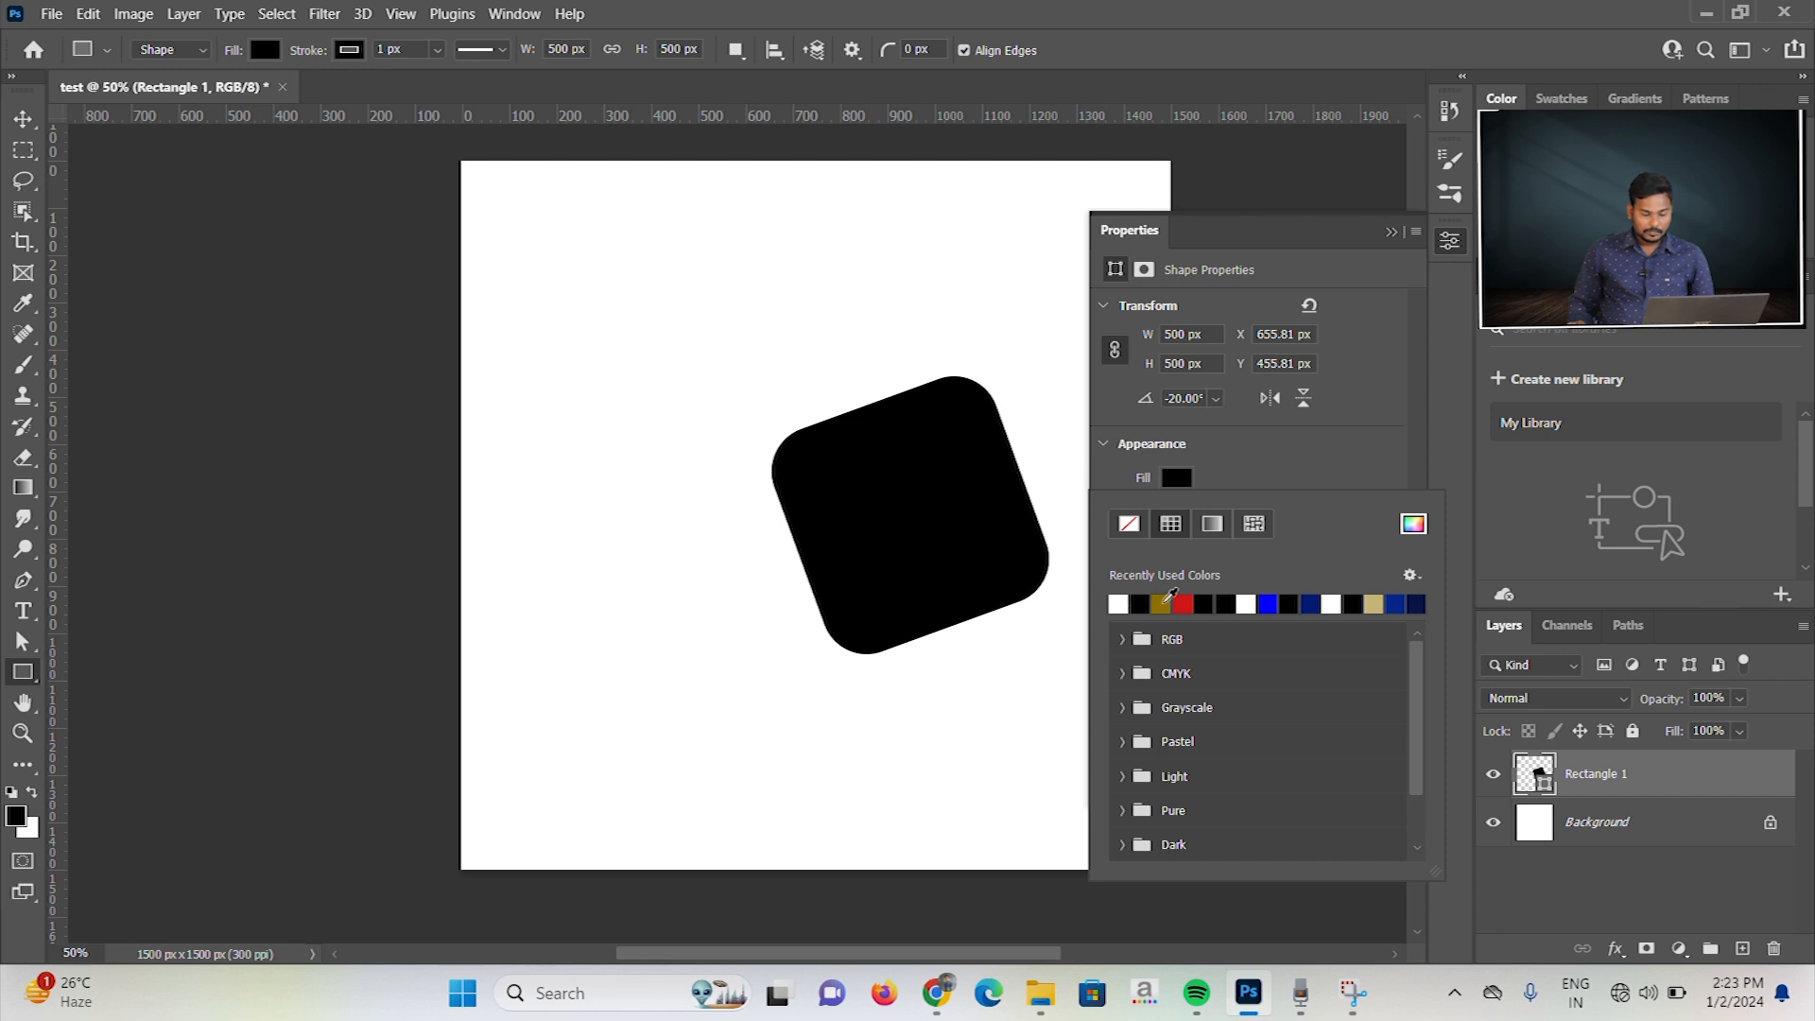
Step: Try red and blue solid fills on the square, and expand the RGB, CMYK and Grayscale swatch groups
click(1178, 598)
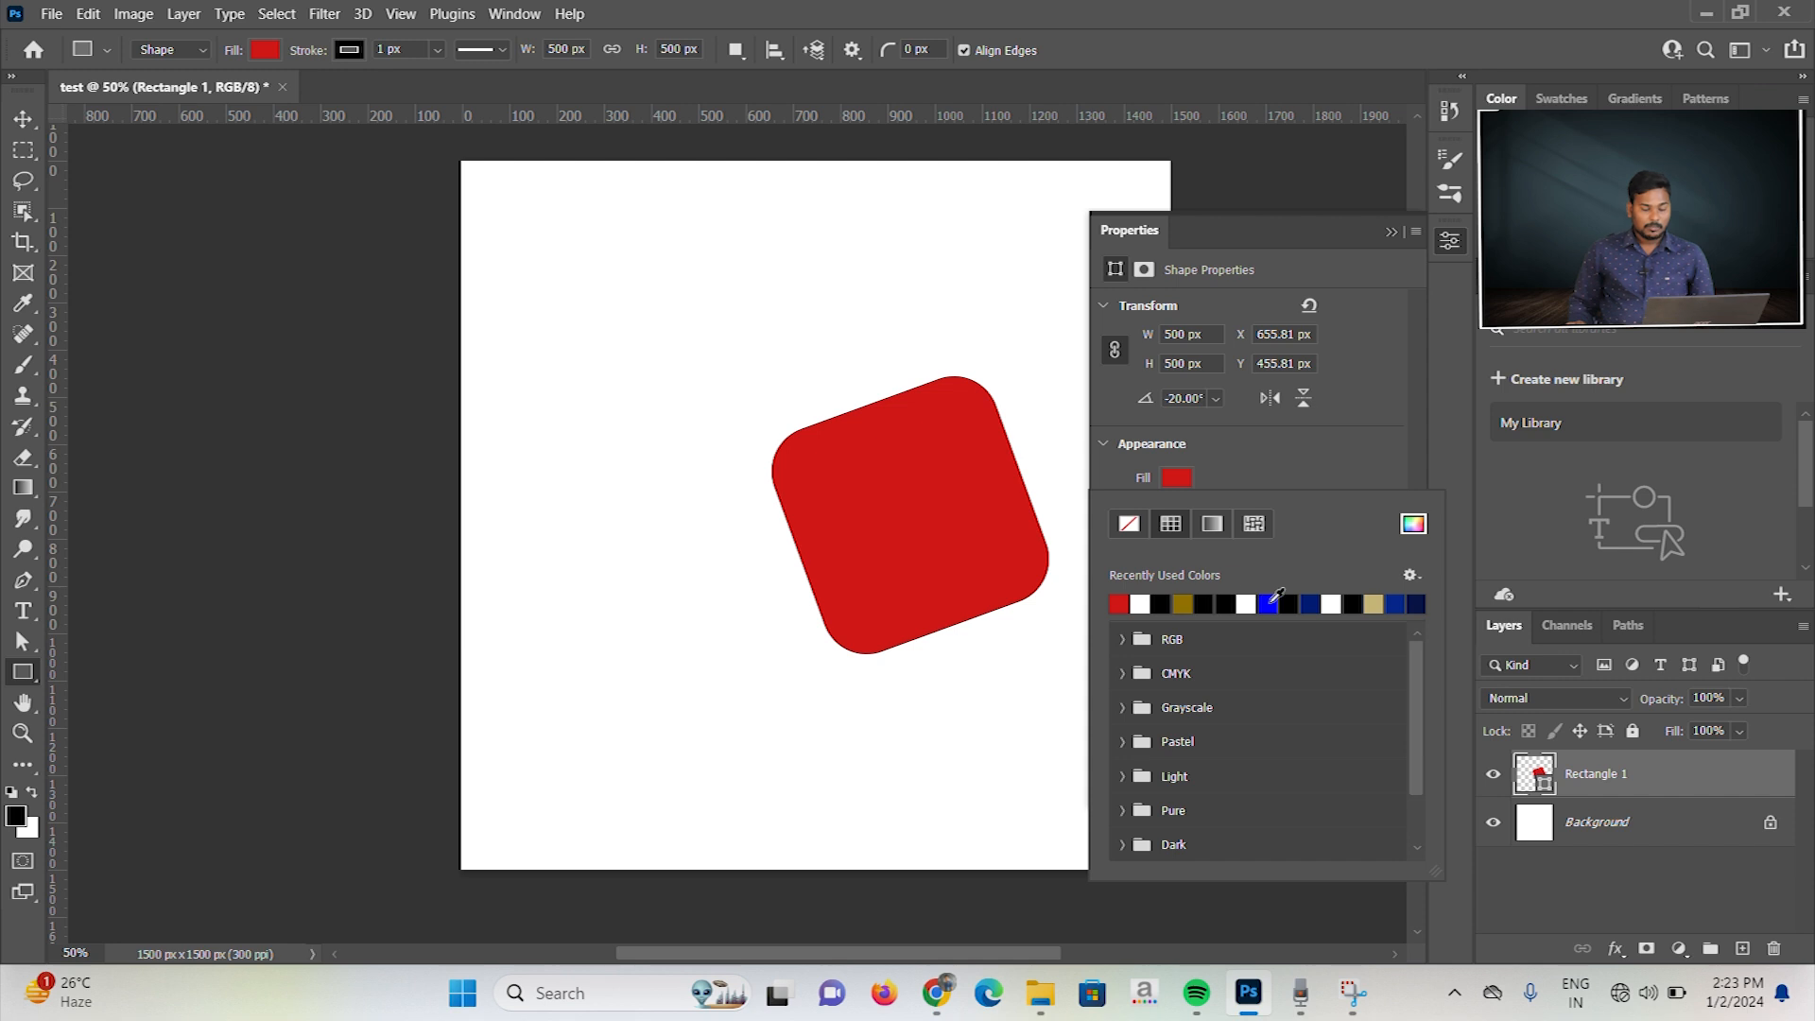
click(1269, 600)
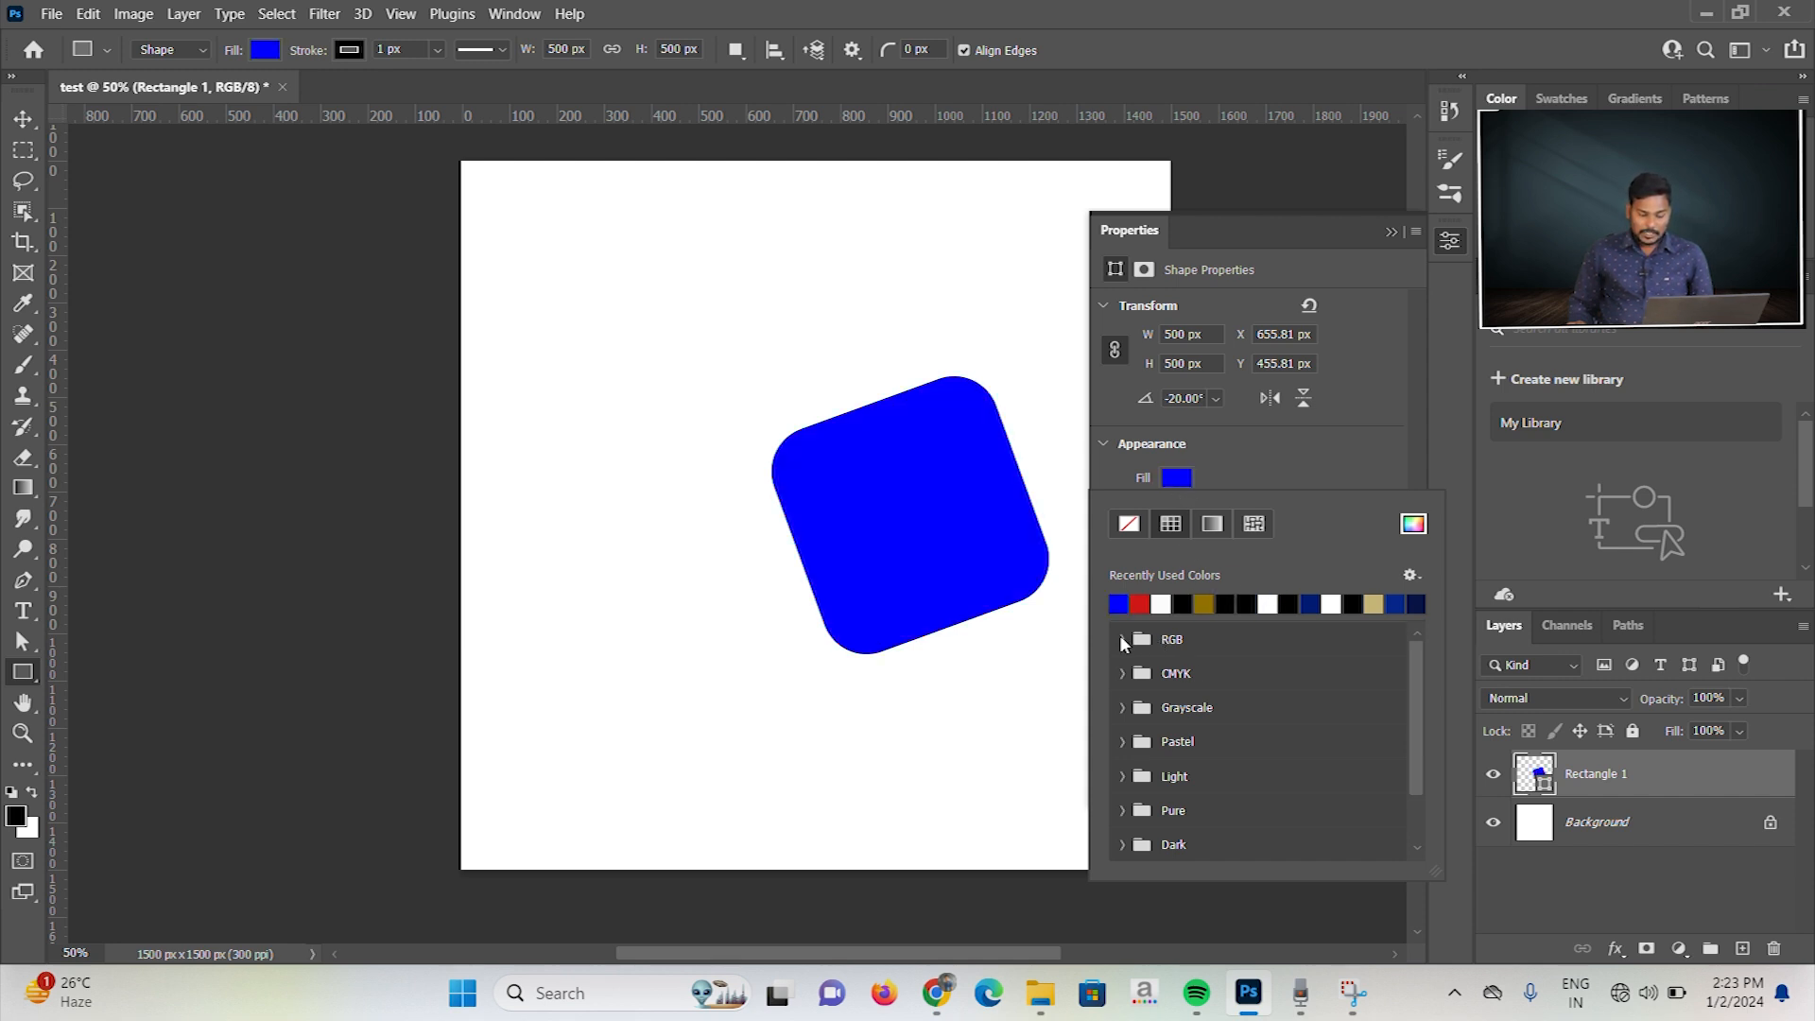
click(1122, 639)
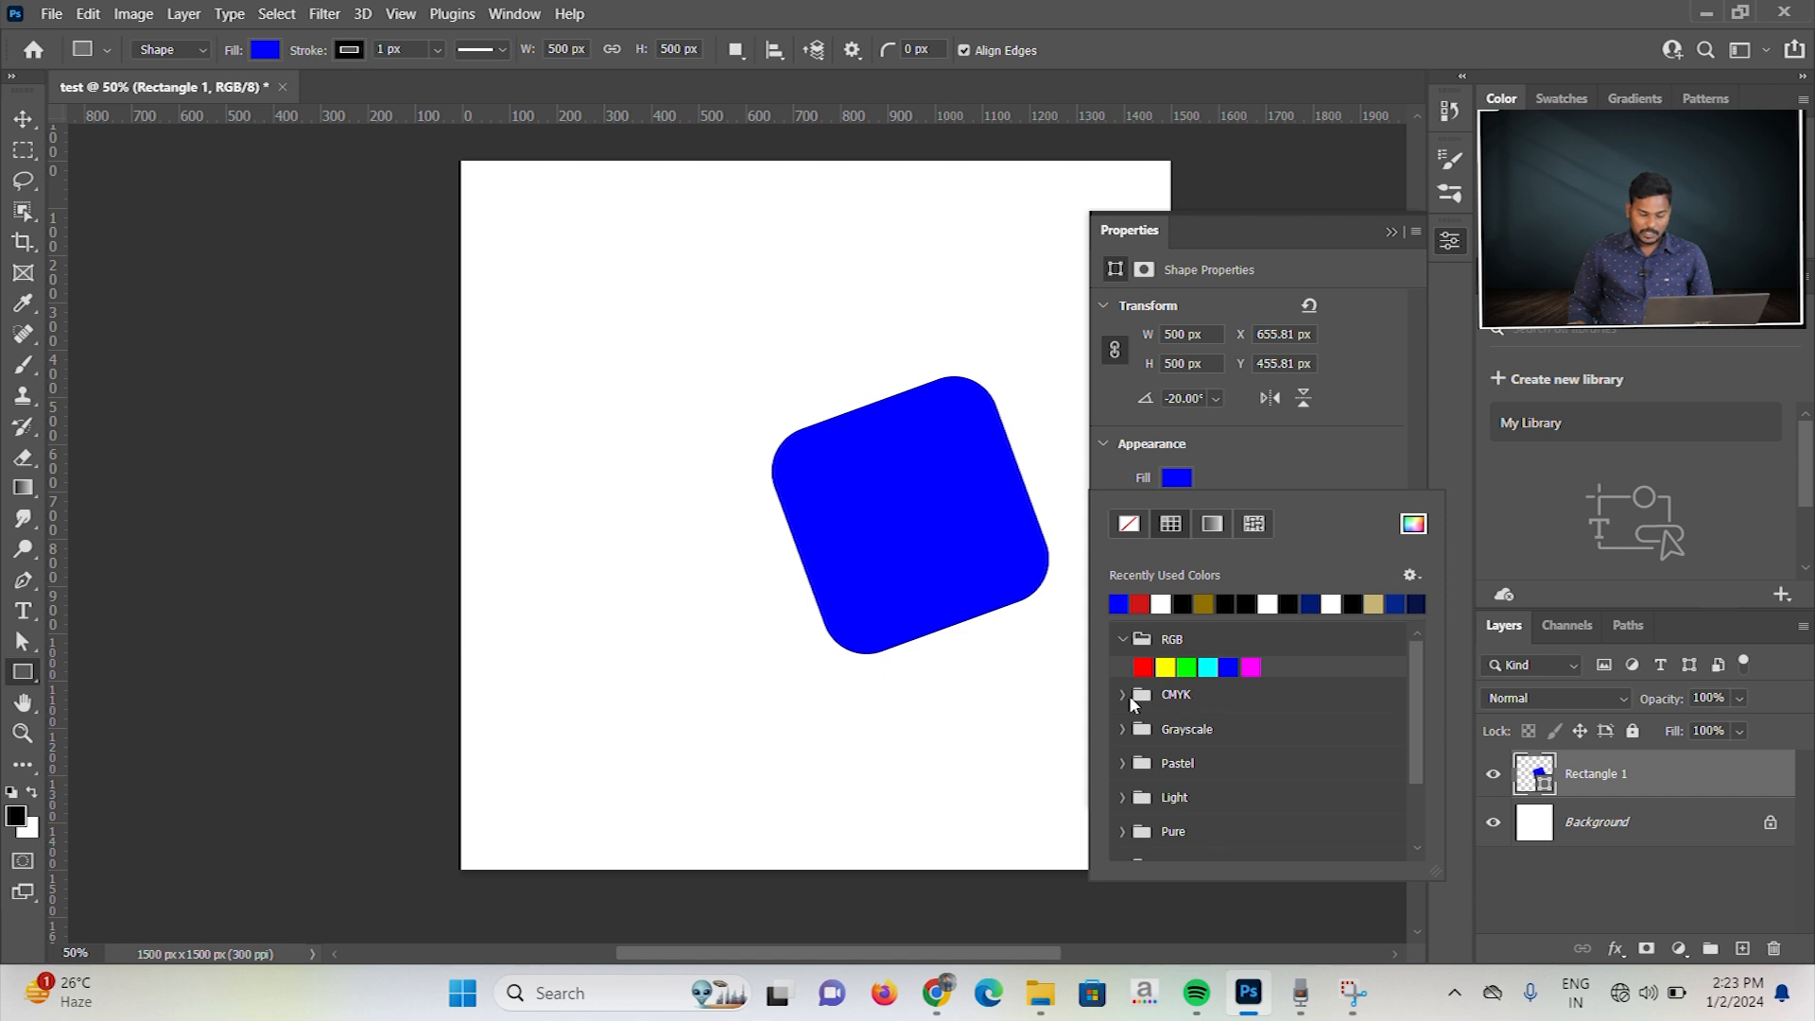
click(1122, 695)
click(1124, 750)
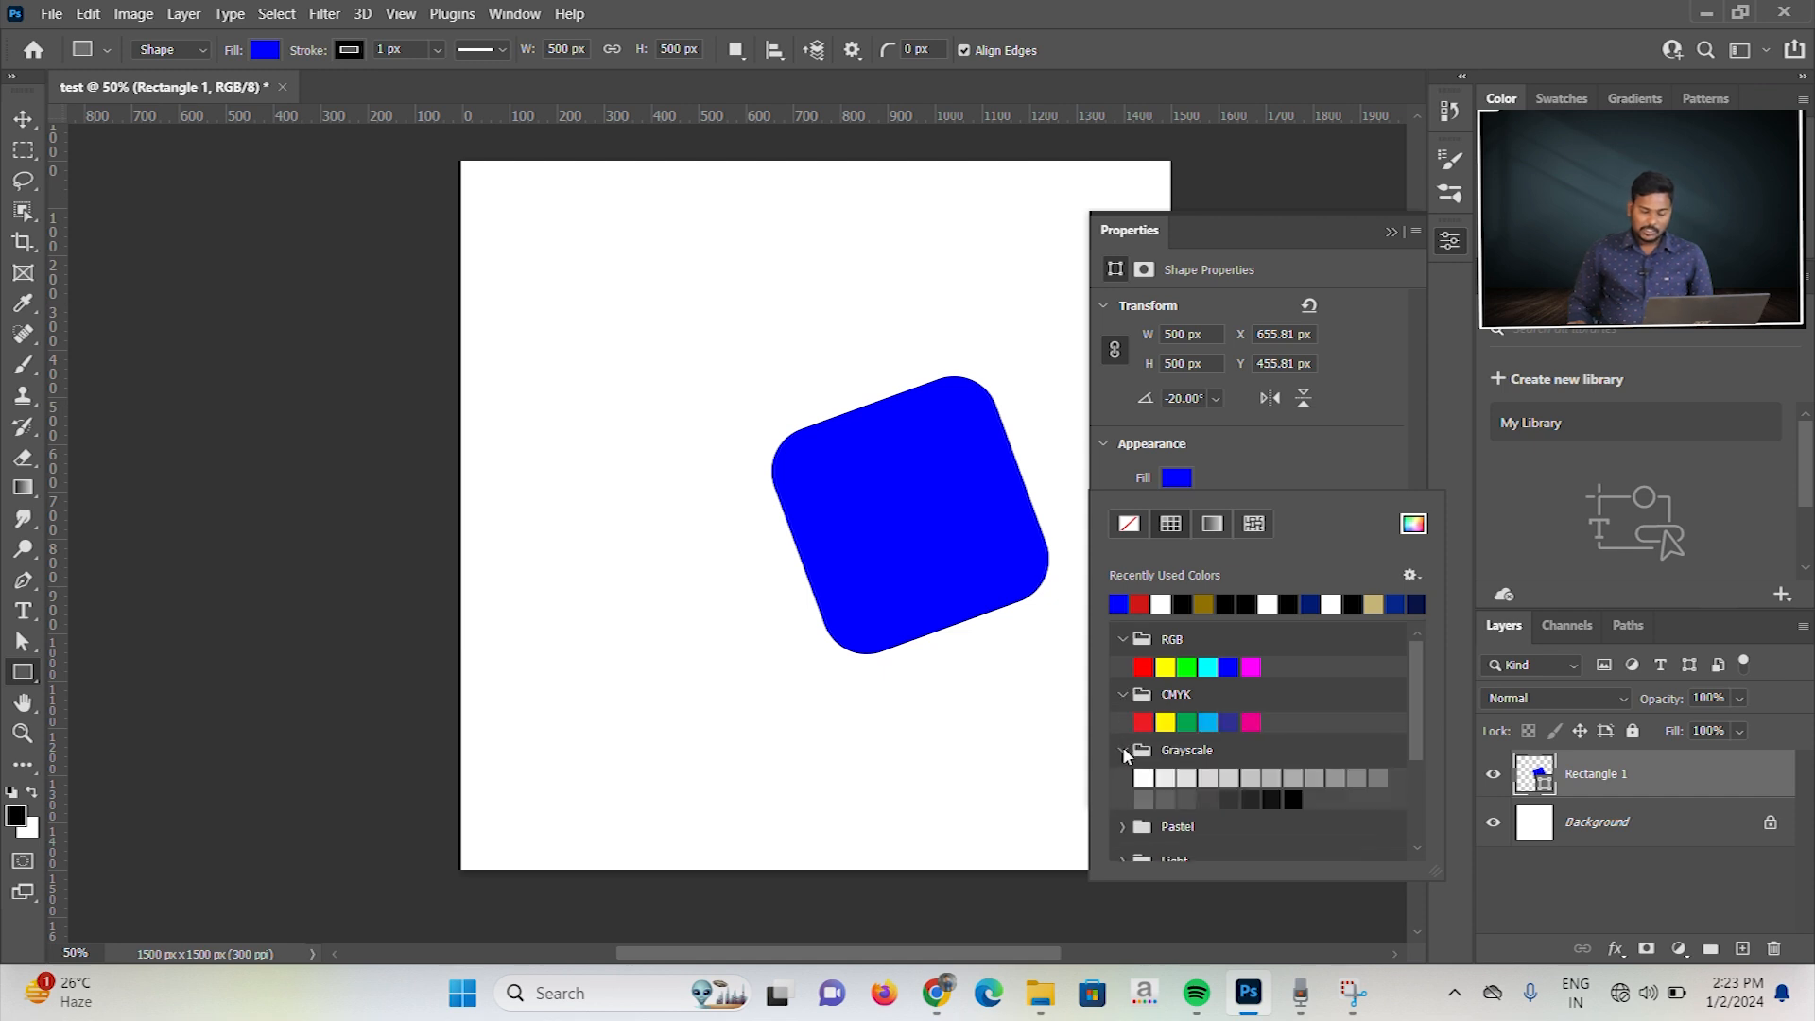
scroll(1148, 756, down, 1)
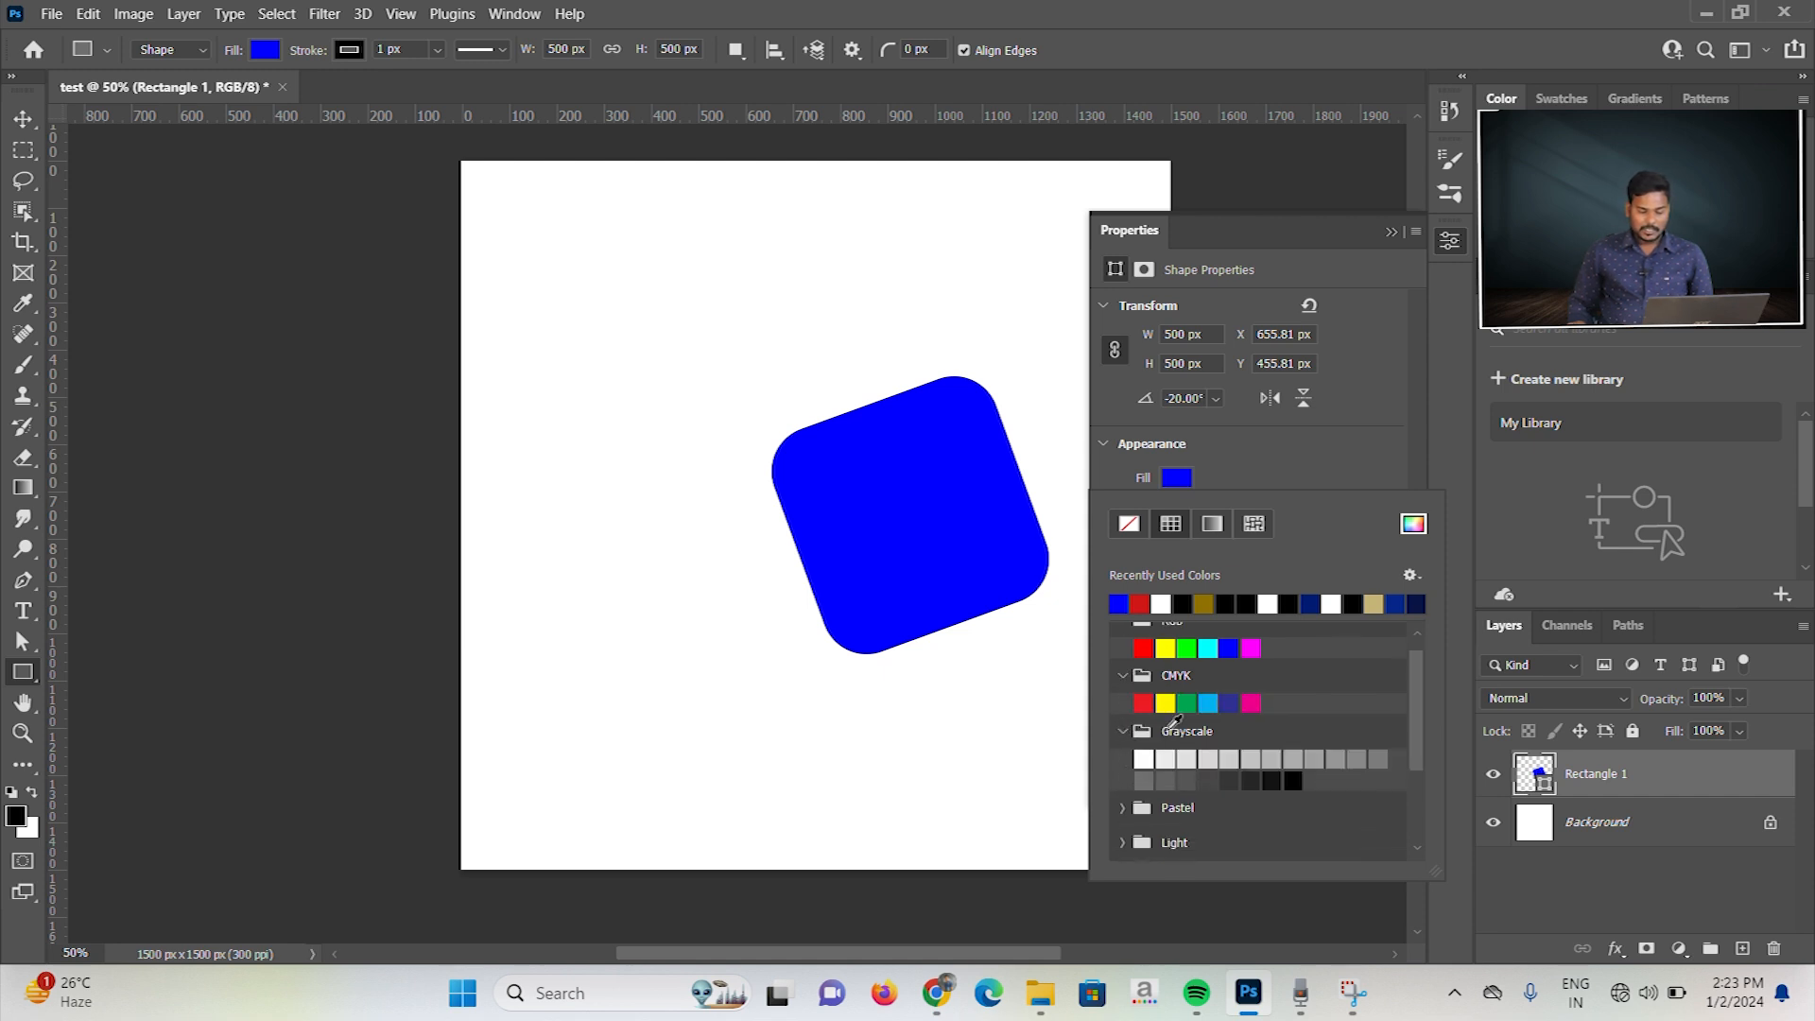
Step: Try gradient fills on the square: black-to-white, yellow-to-red, pale blue-grey, and yellow-to-red again
click(1207, 528)
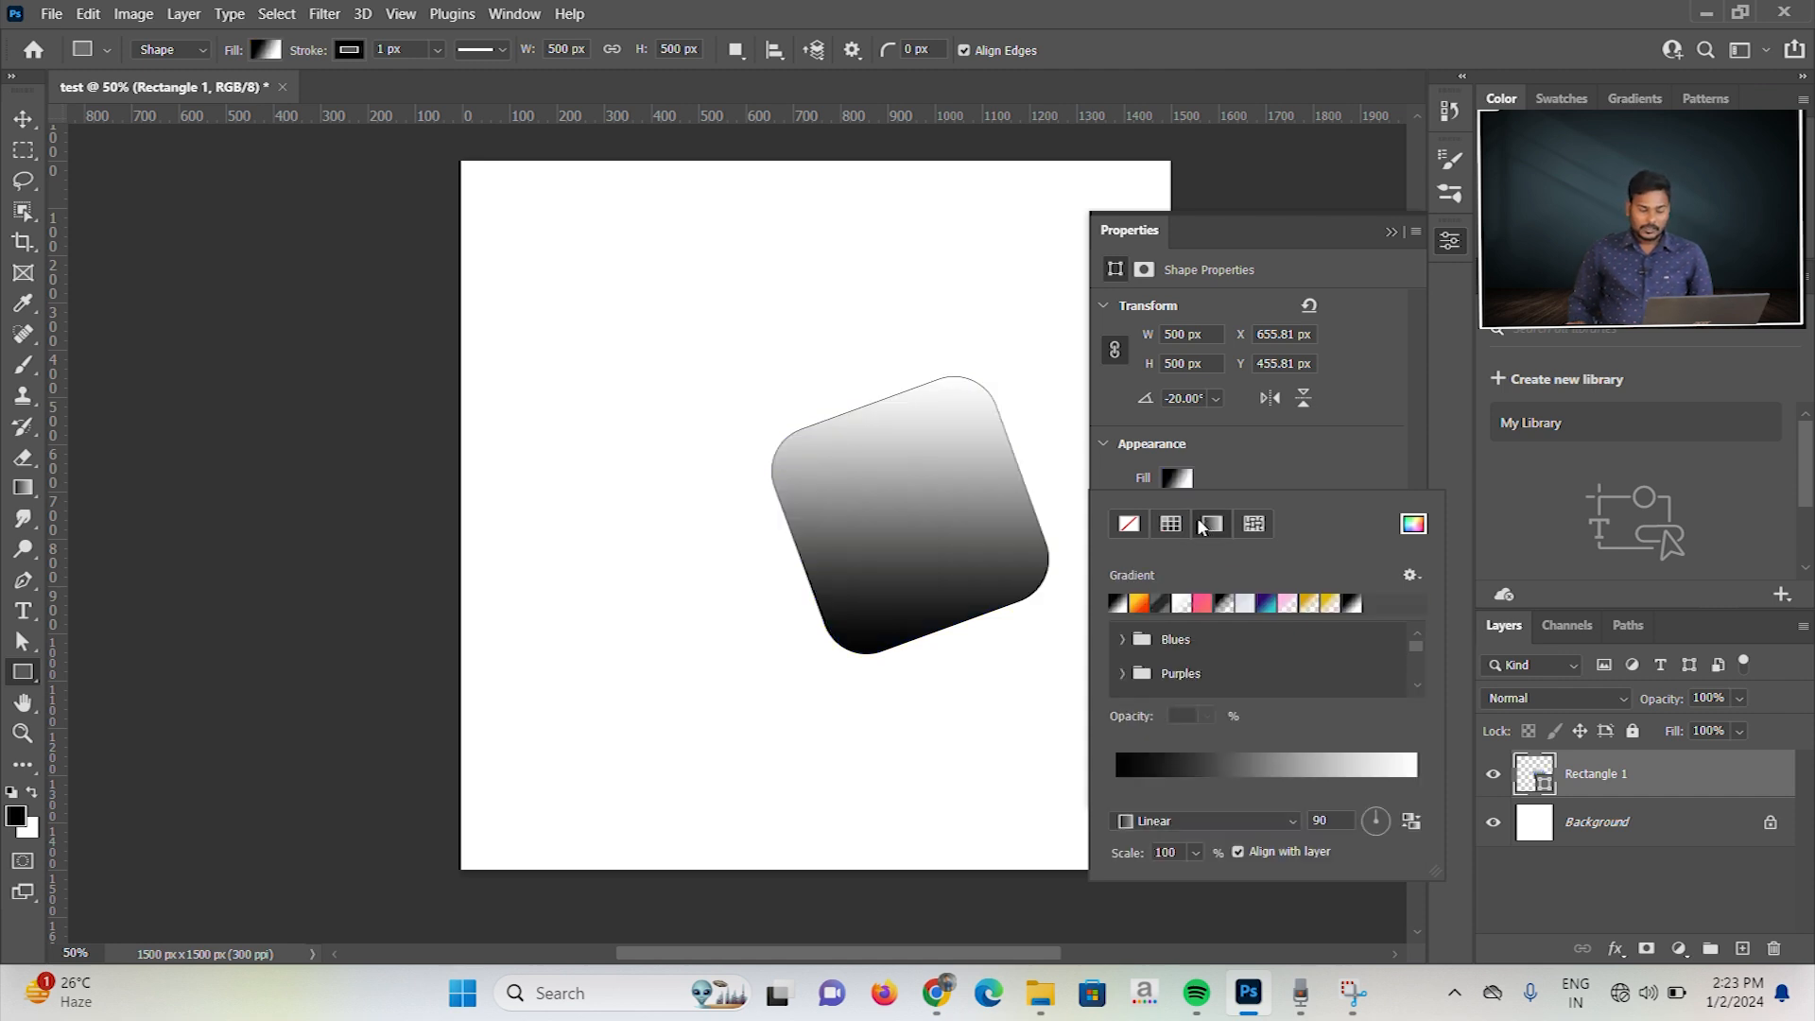
click(1139, 604)
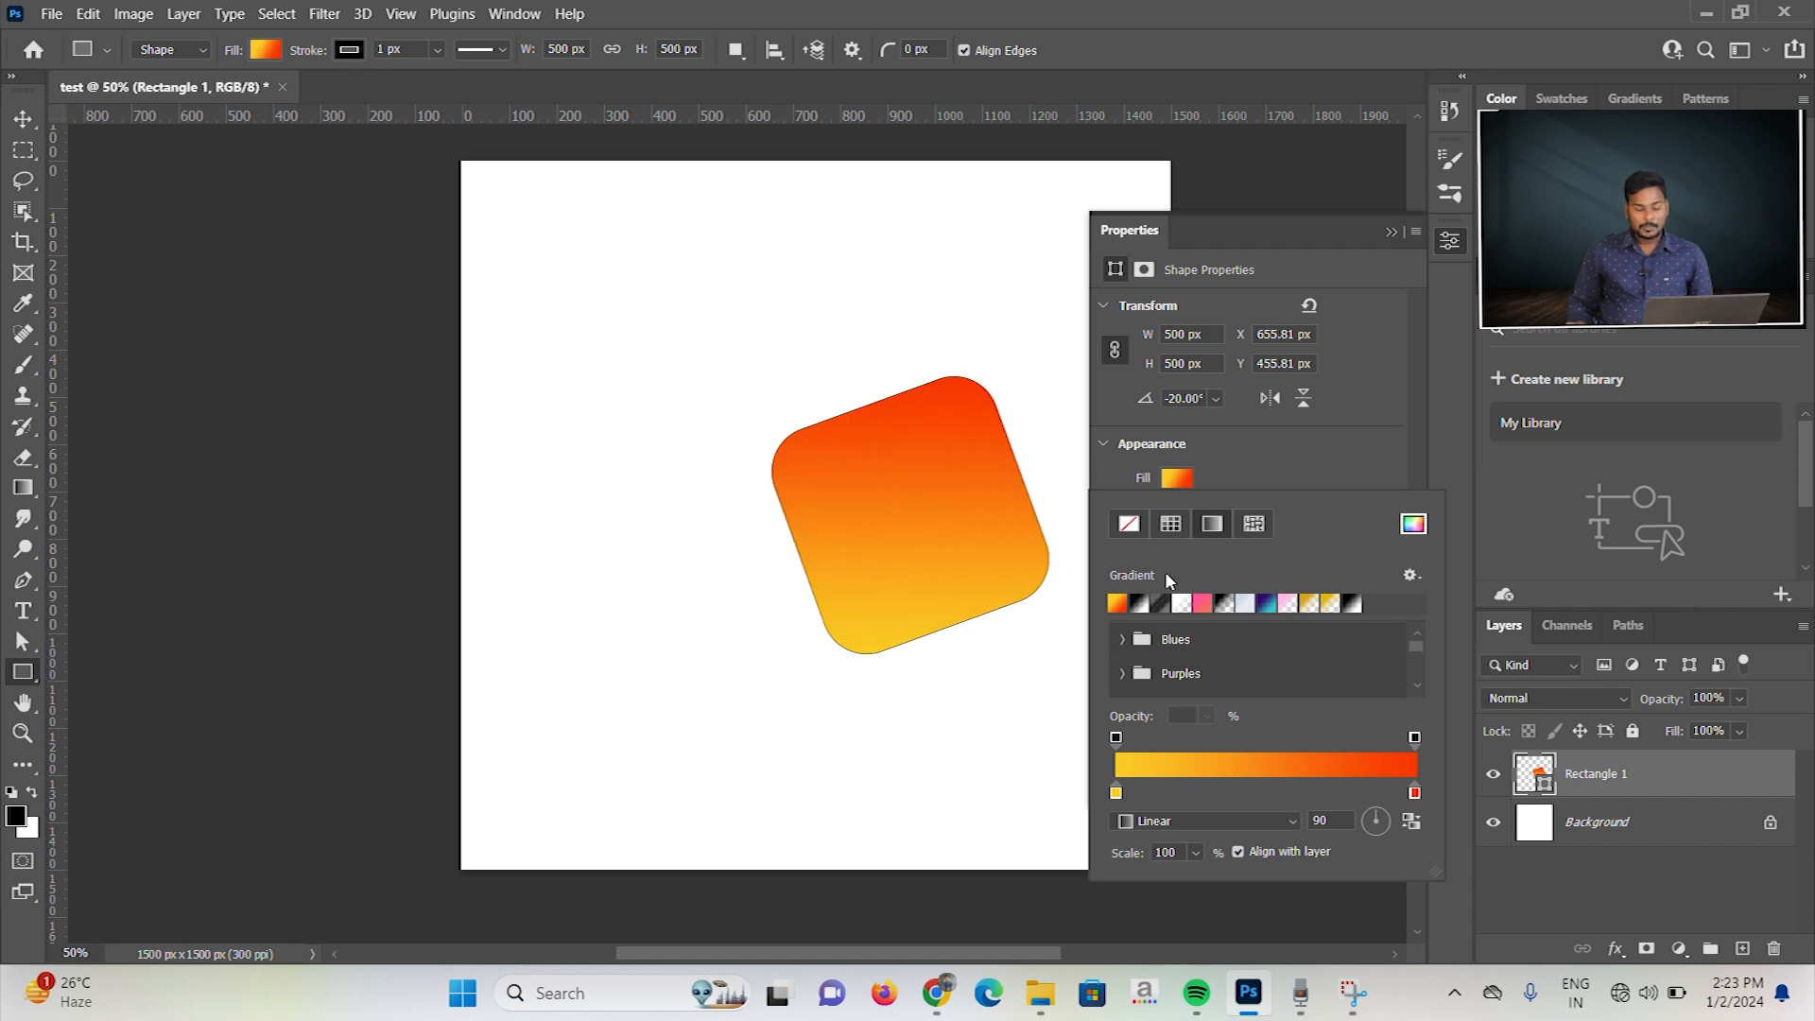
click(1250, 604)
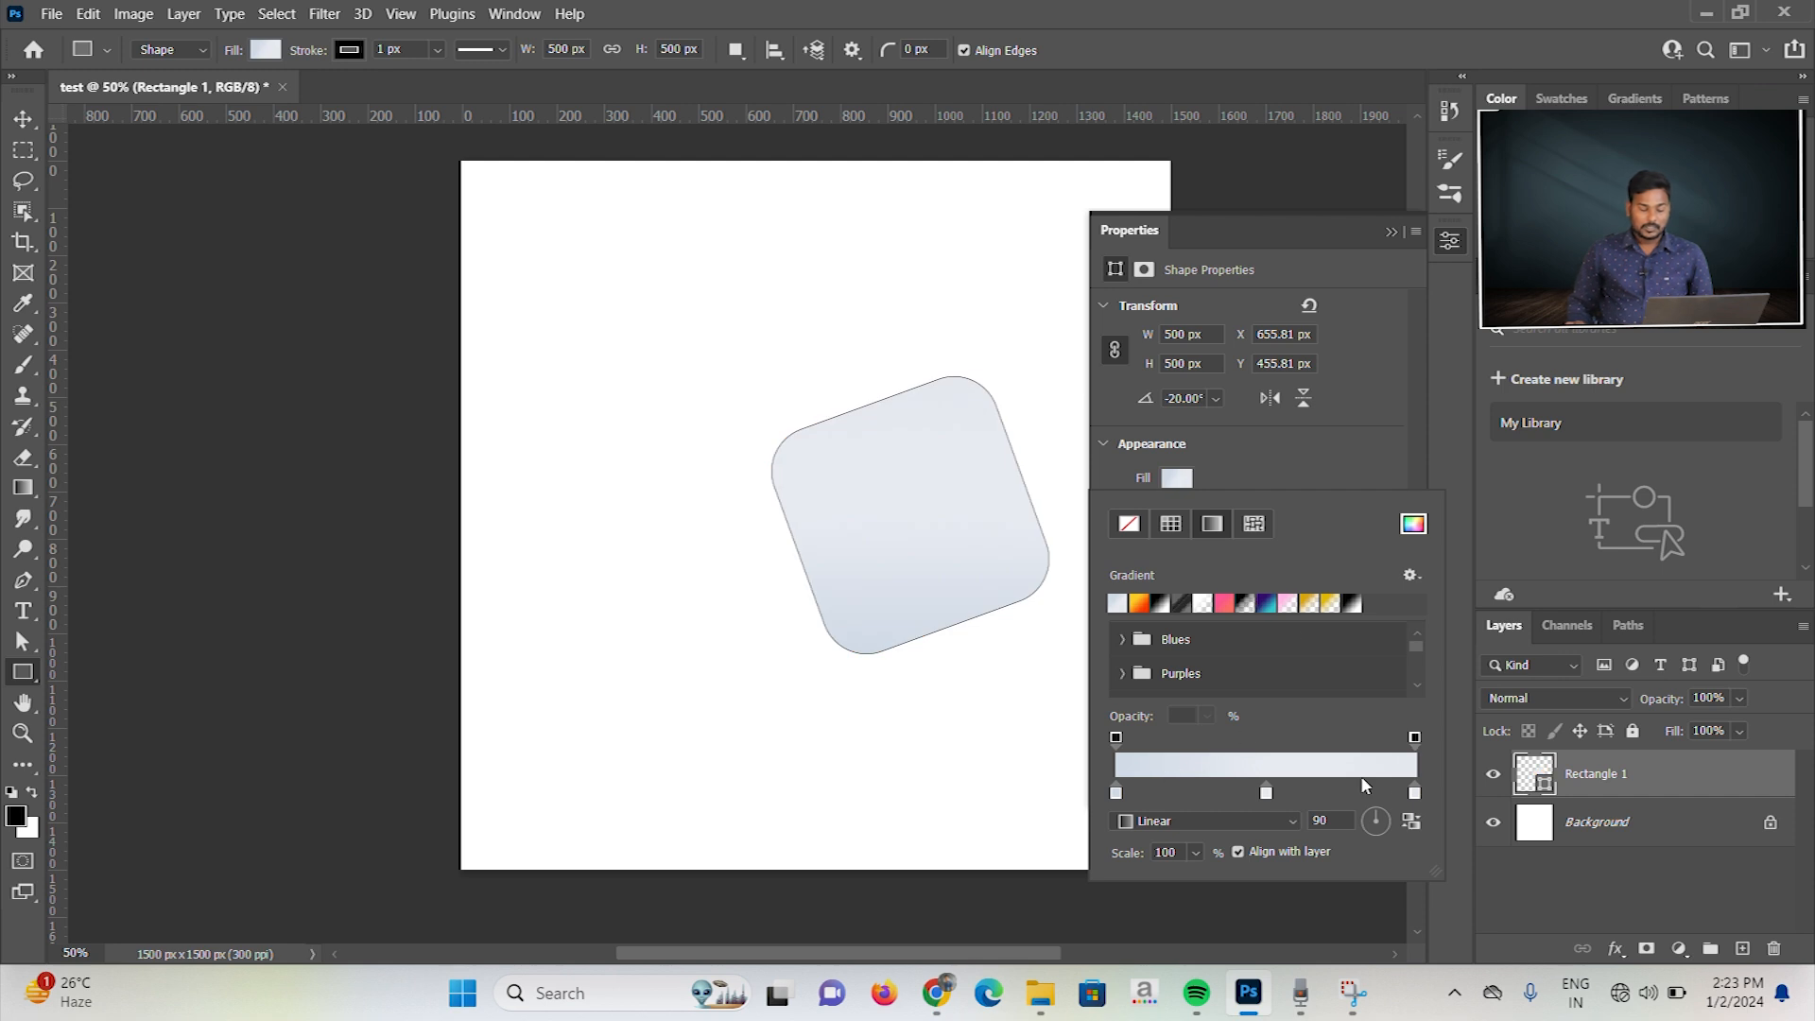
click(1139, 601)
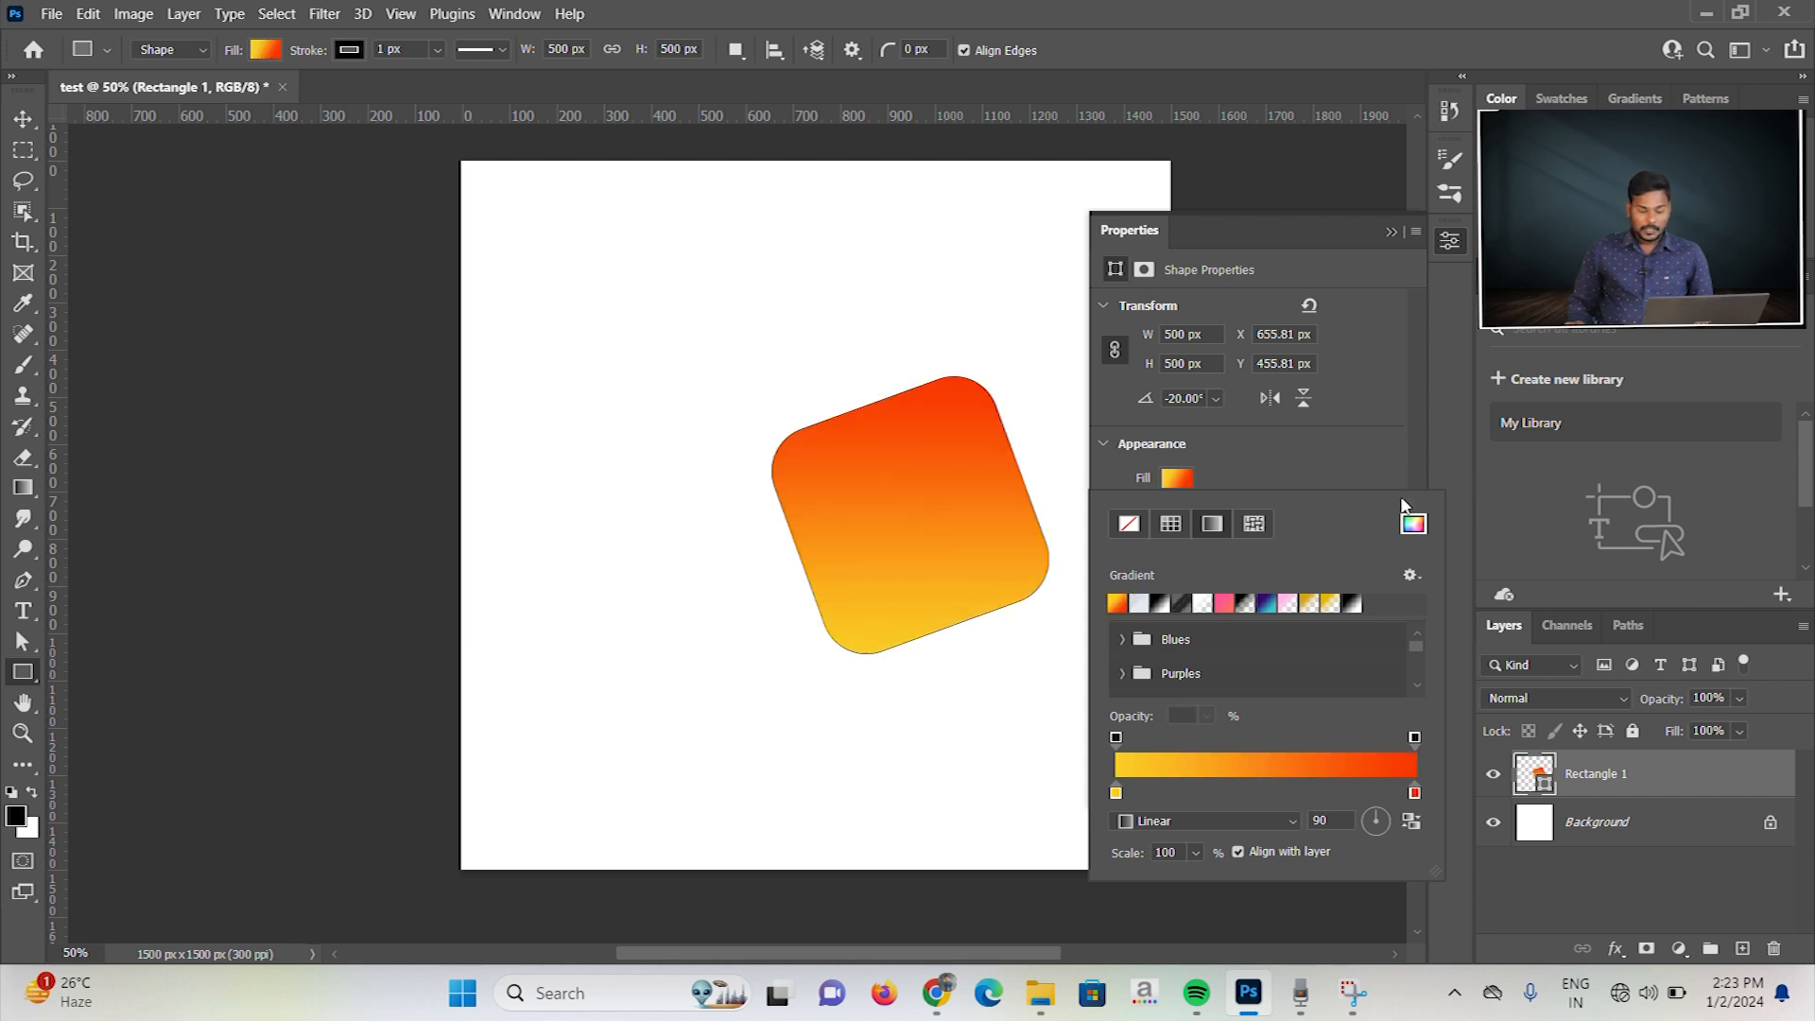
Step: Try pattern fills from the Trees group on the square, ending with the yellow forest pattern
click(1253, 525)
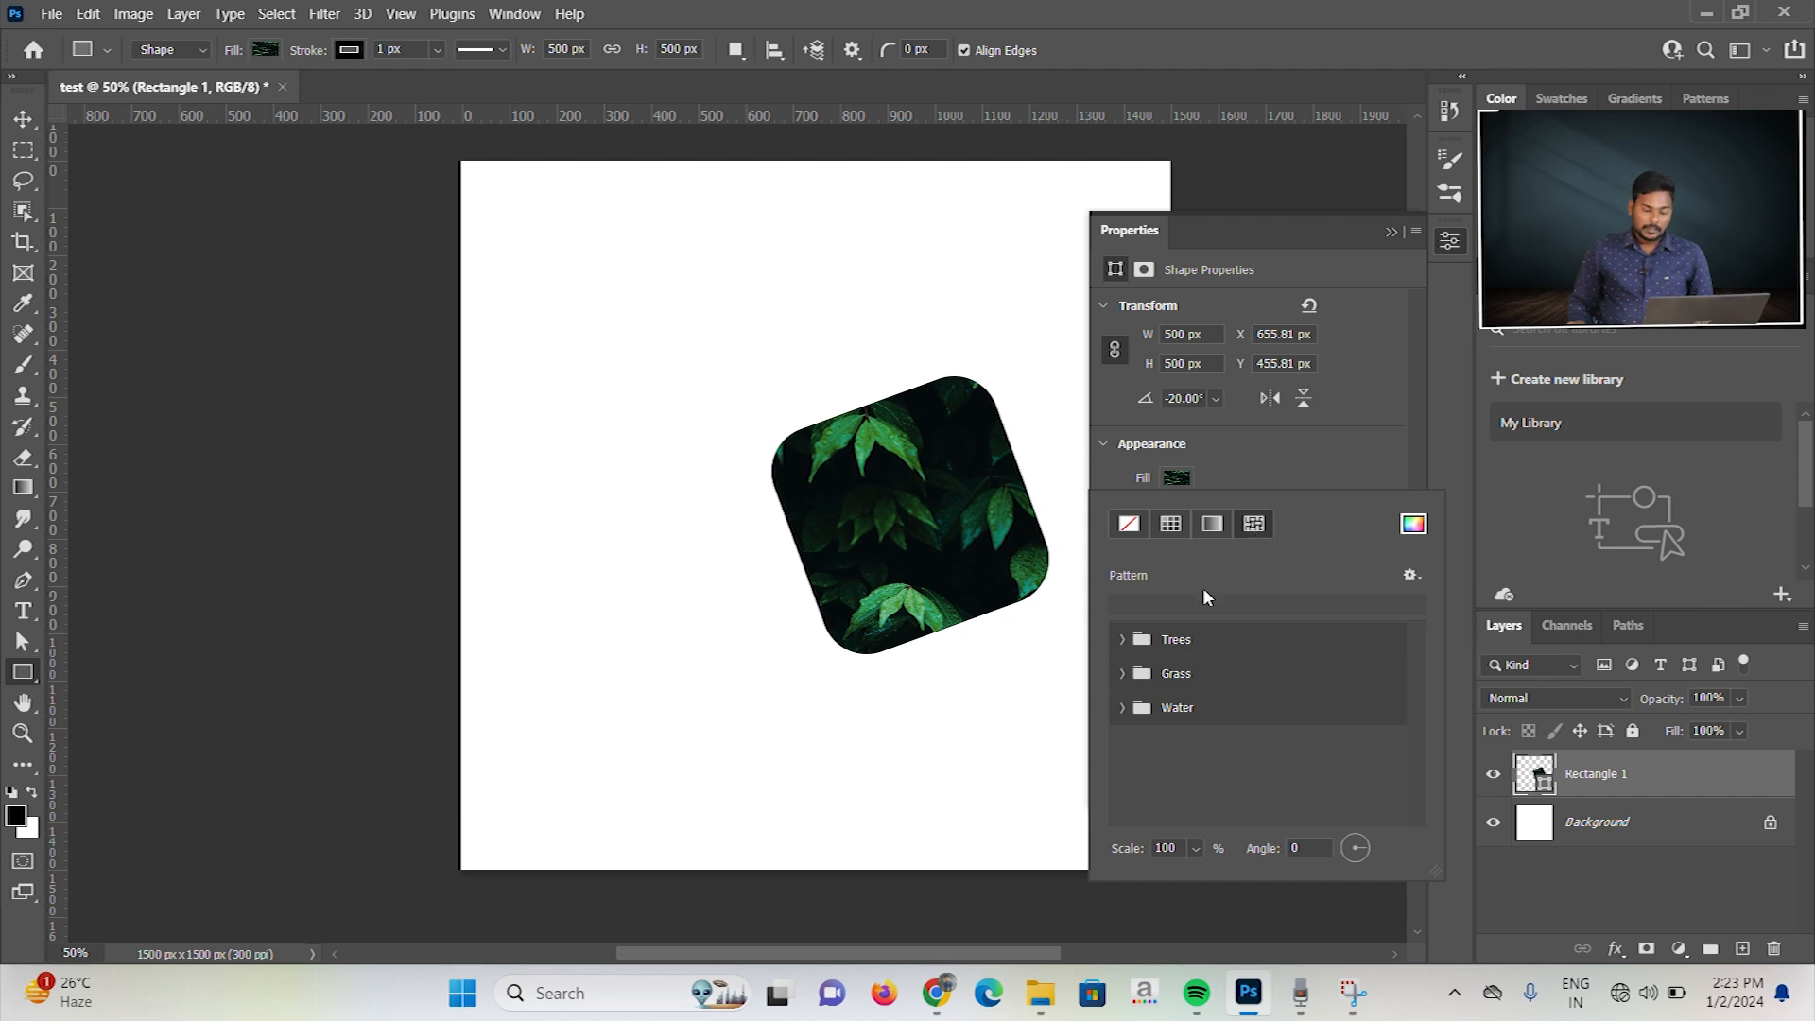
click(1124, 639)
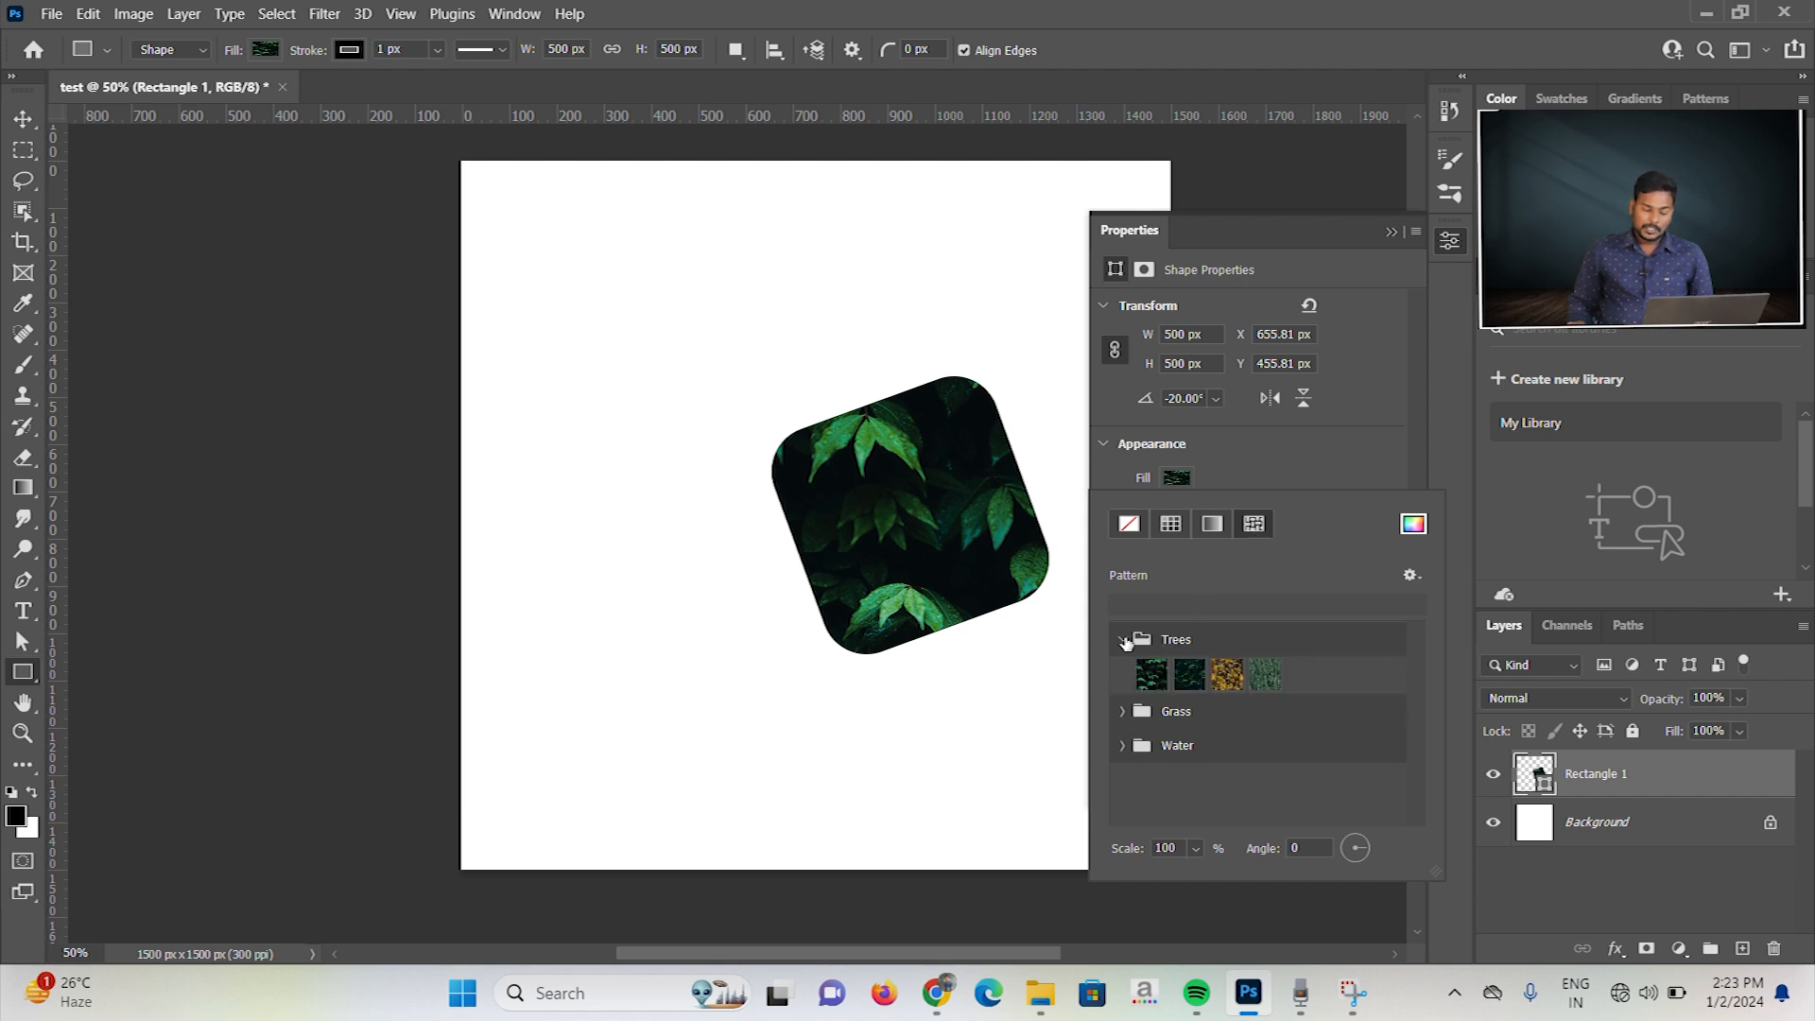
click(1155, 674)
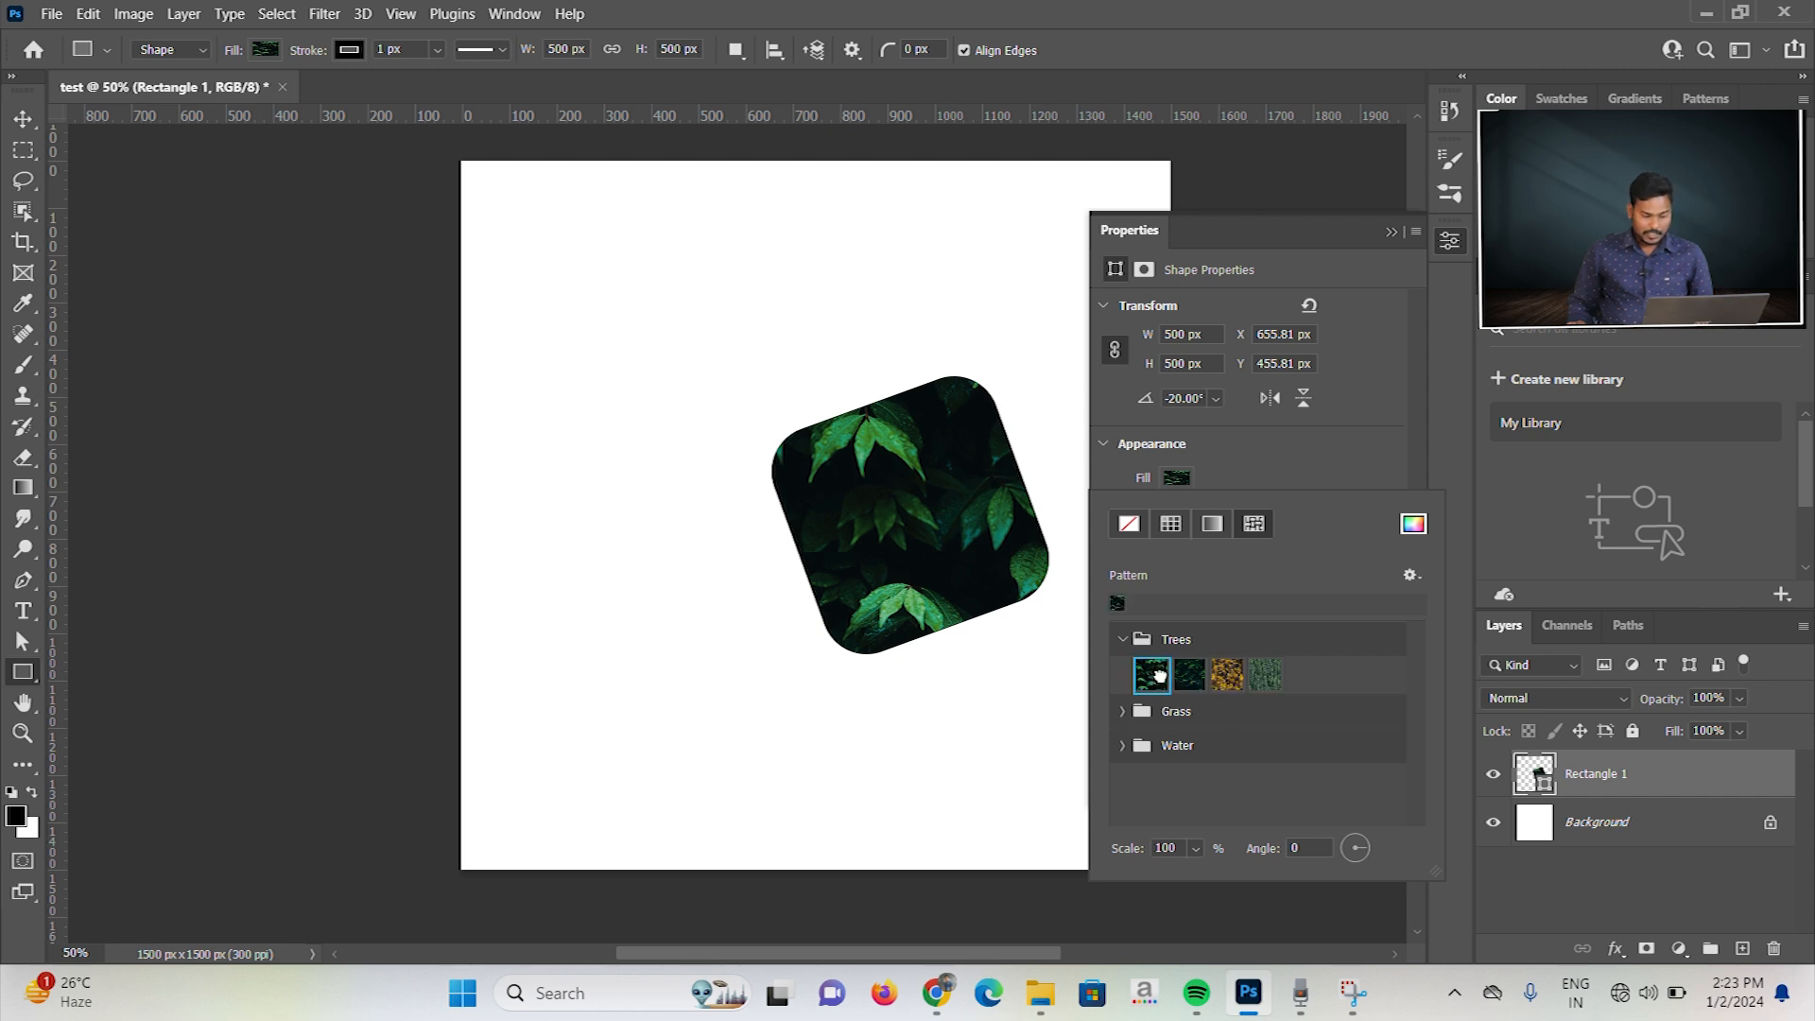
click(1192, 675)
click(1223, 675)
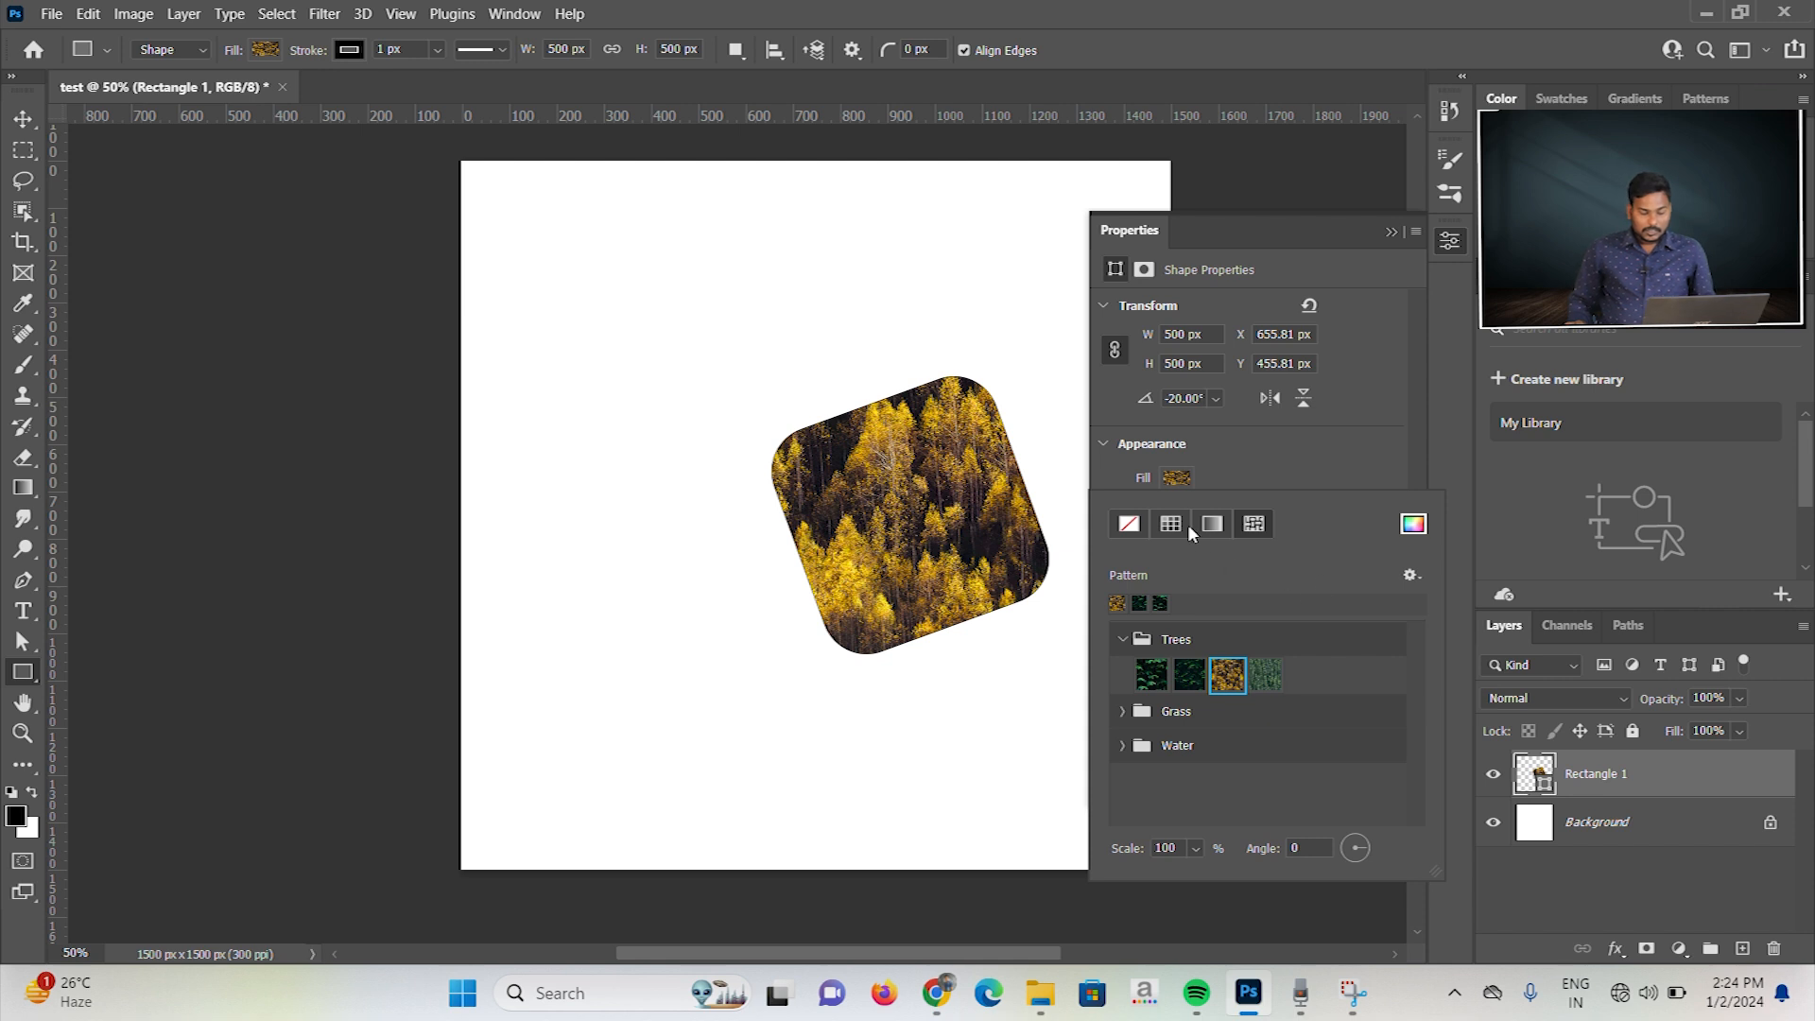
Step: Fill the square with a custom muted blue solid color, #4f5387, chosen in the Color Picker
click(1213, 525)
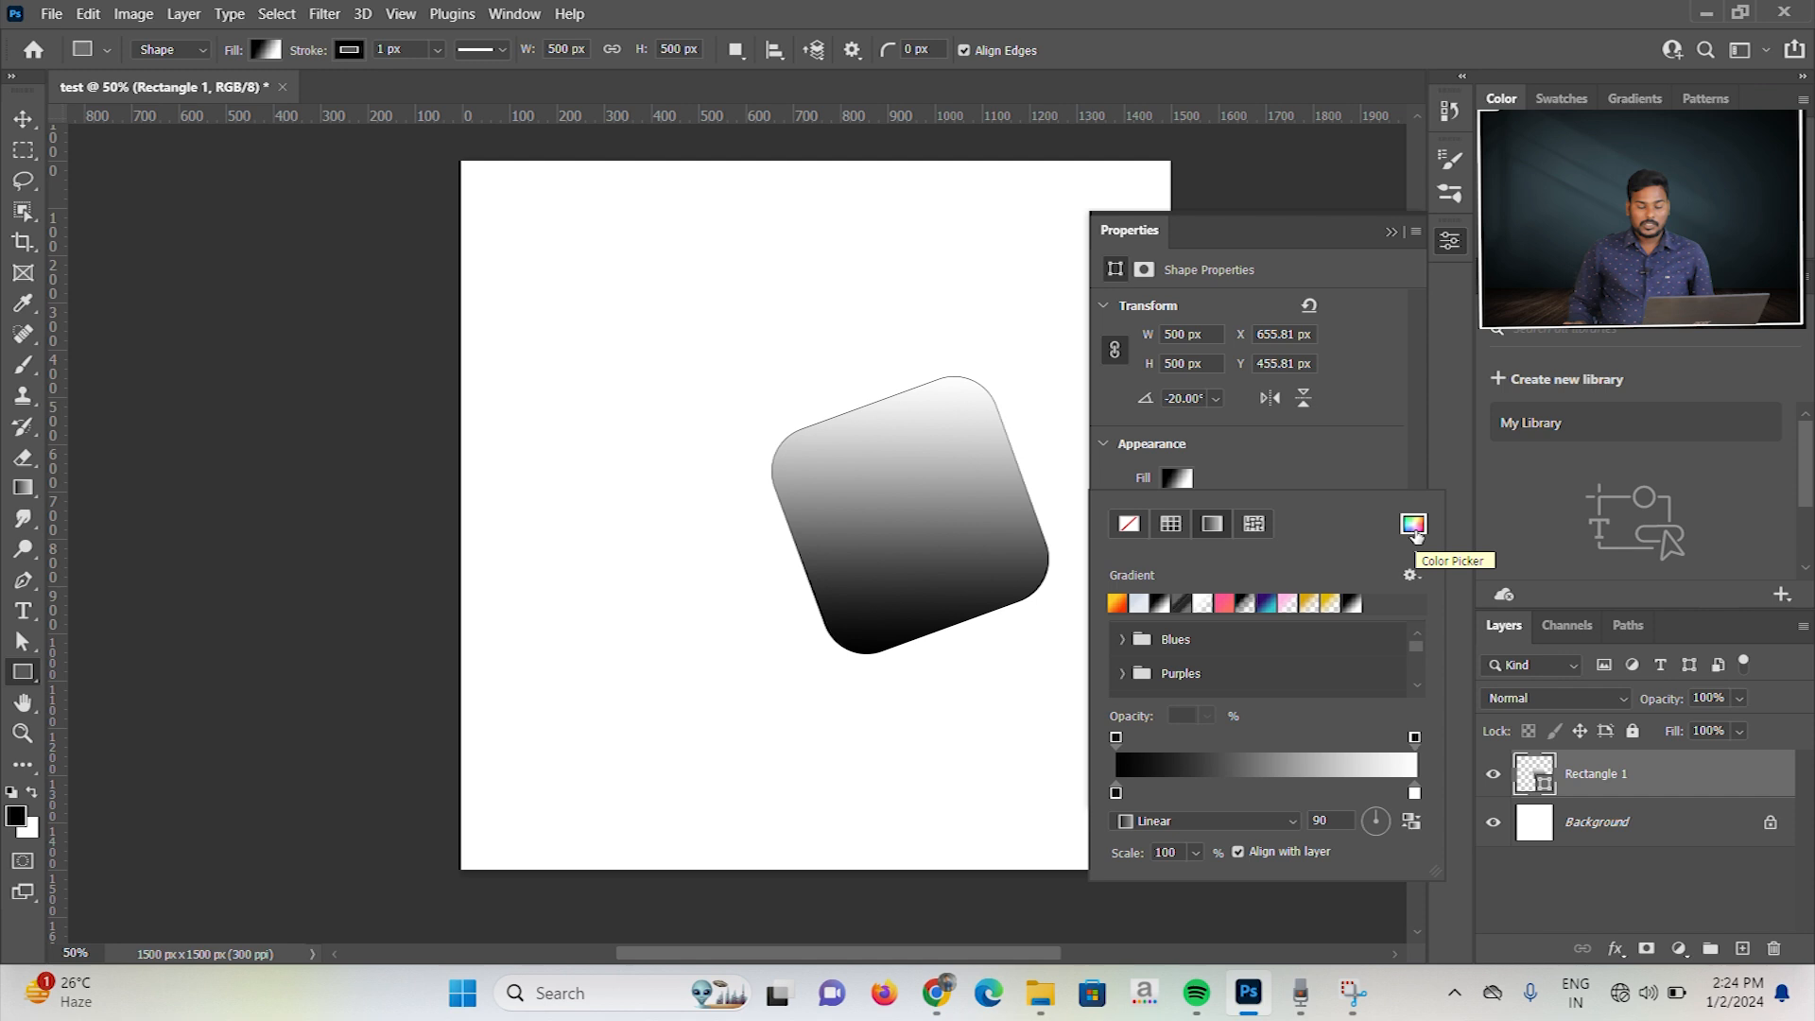
click(1414, 526)
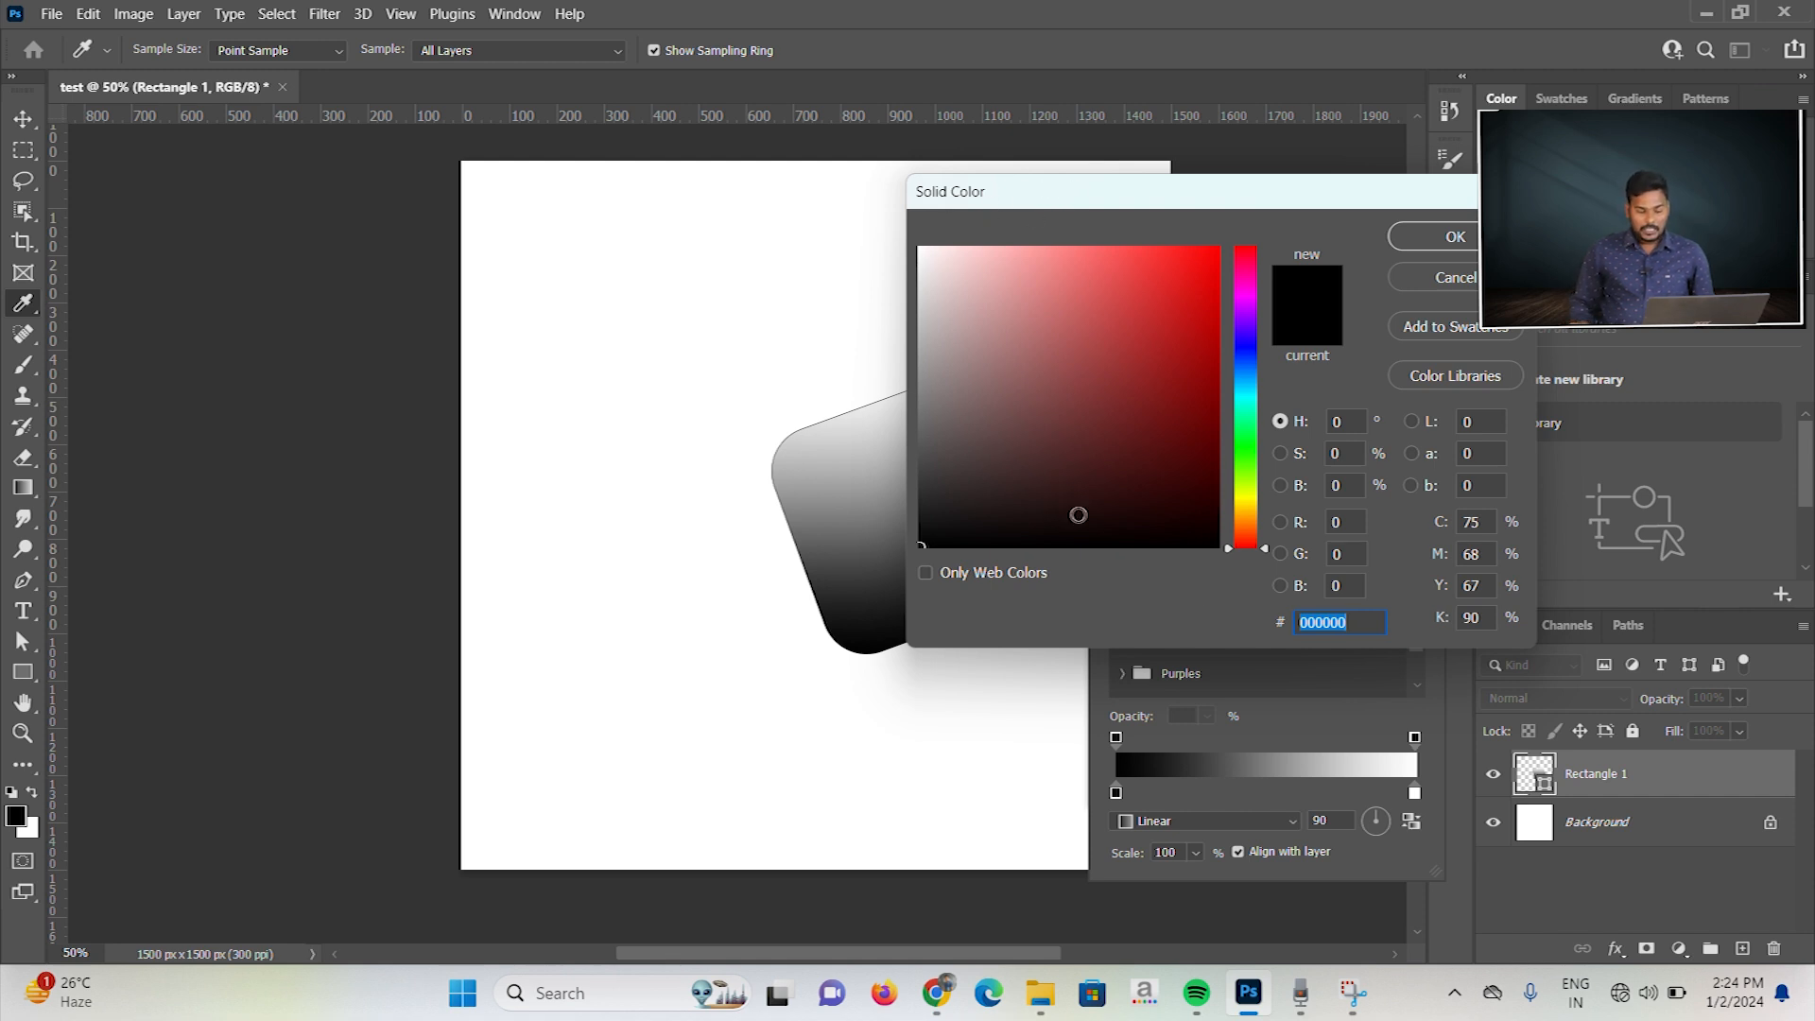
drag(1267, 549, 1268, 259)
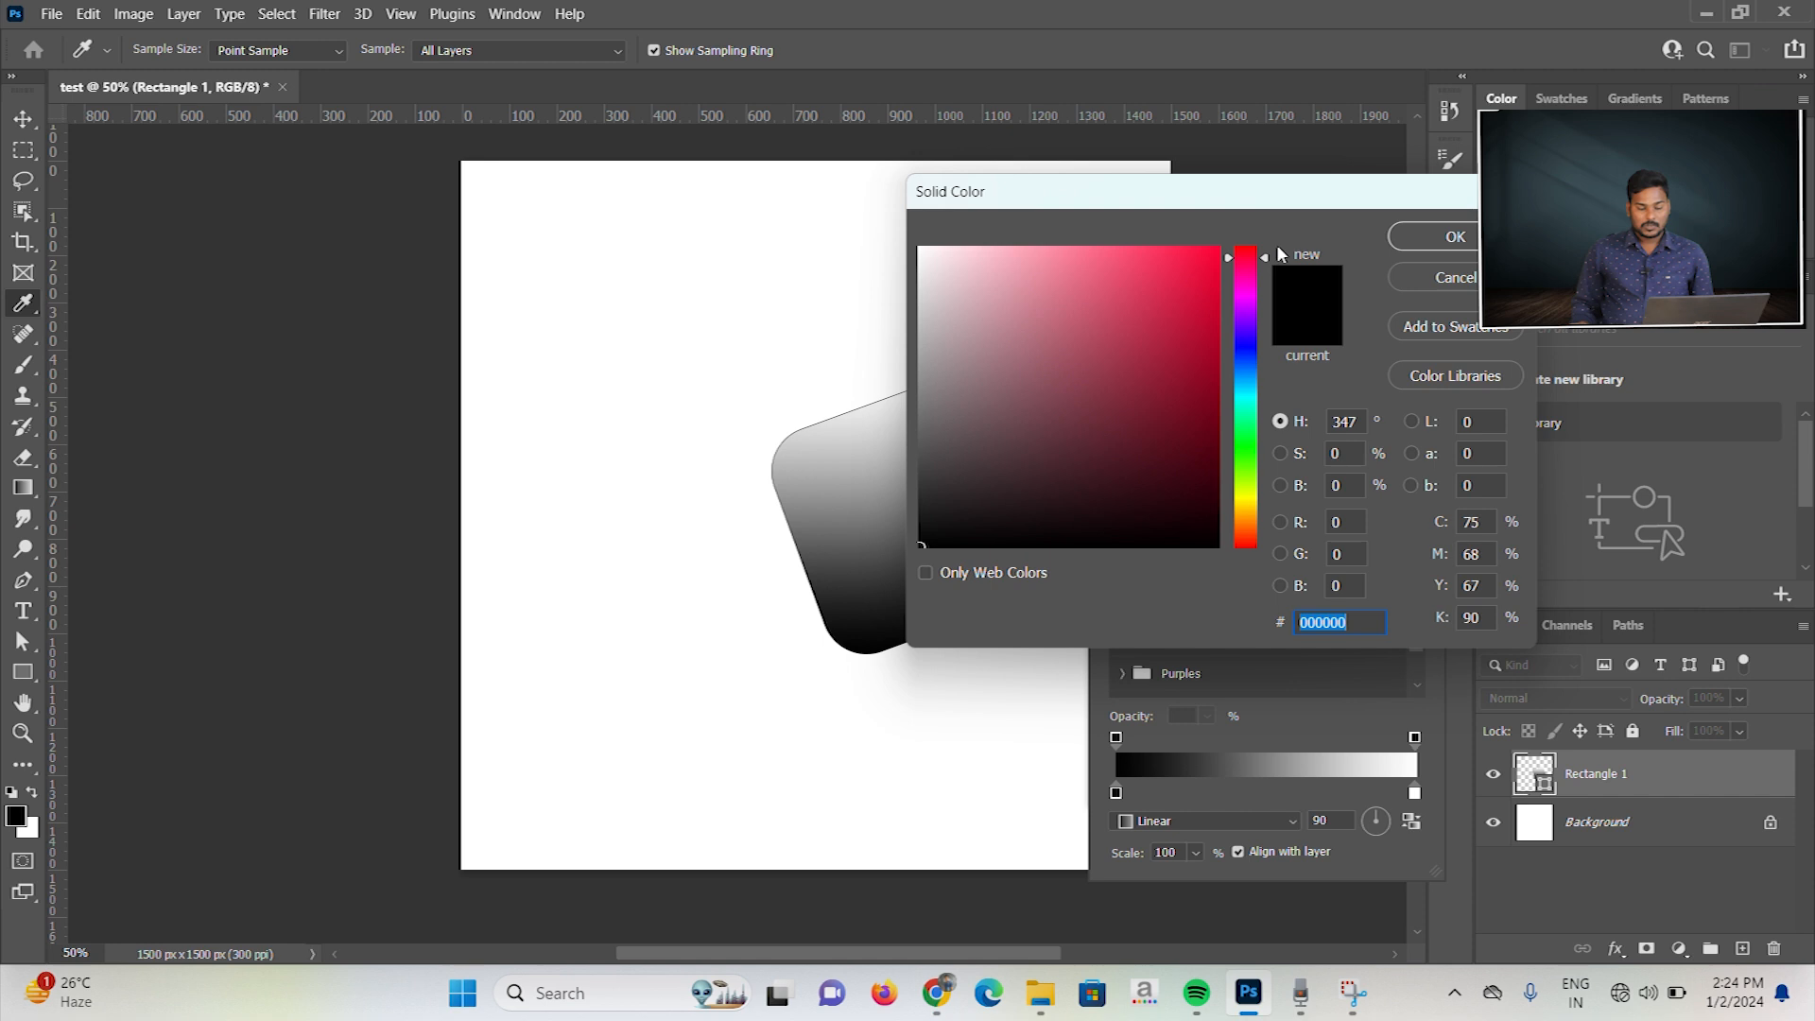
drag(1265, 275, 1265, 355)
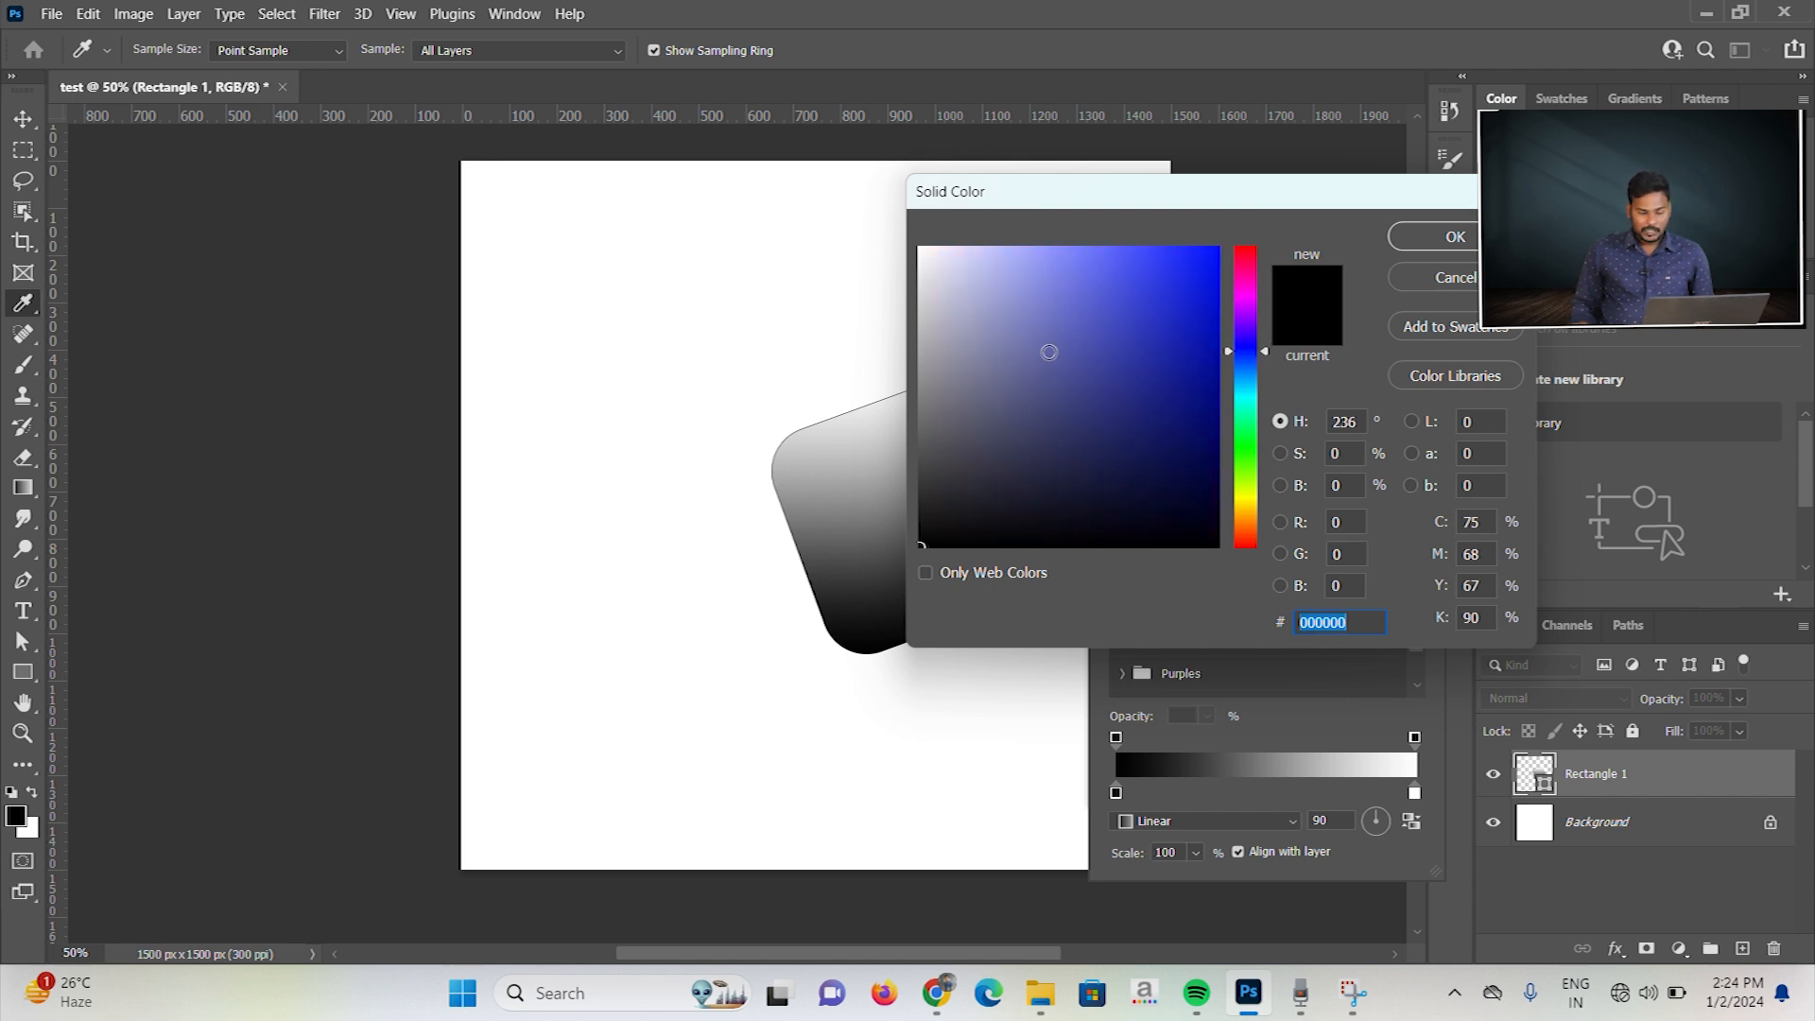
click(1045, 387)
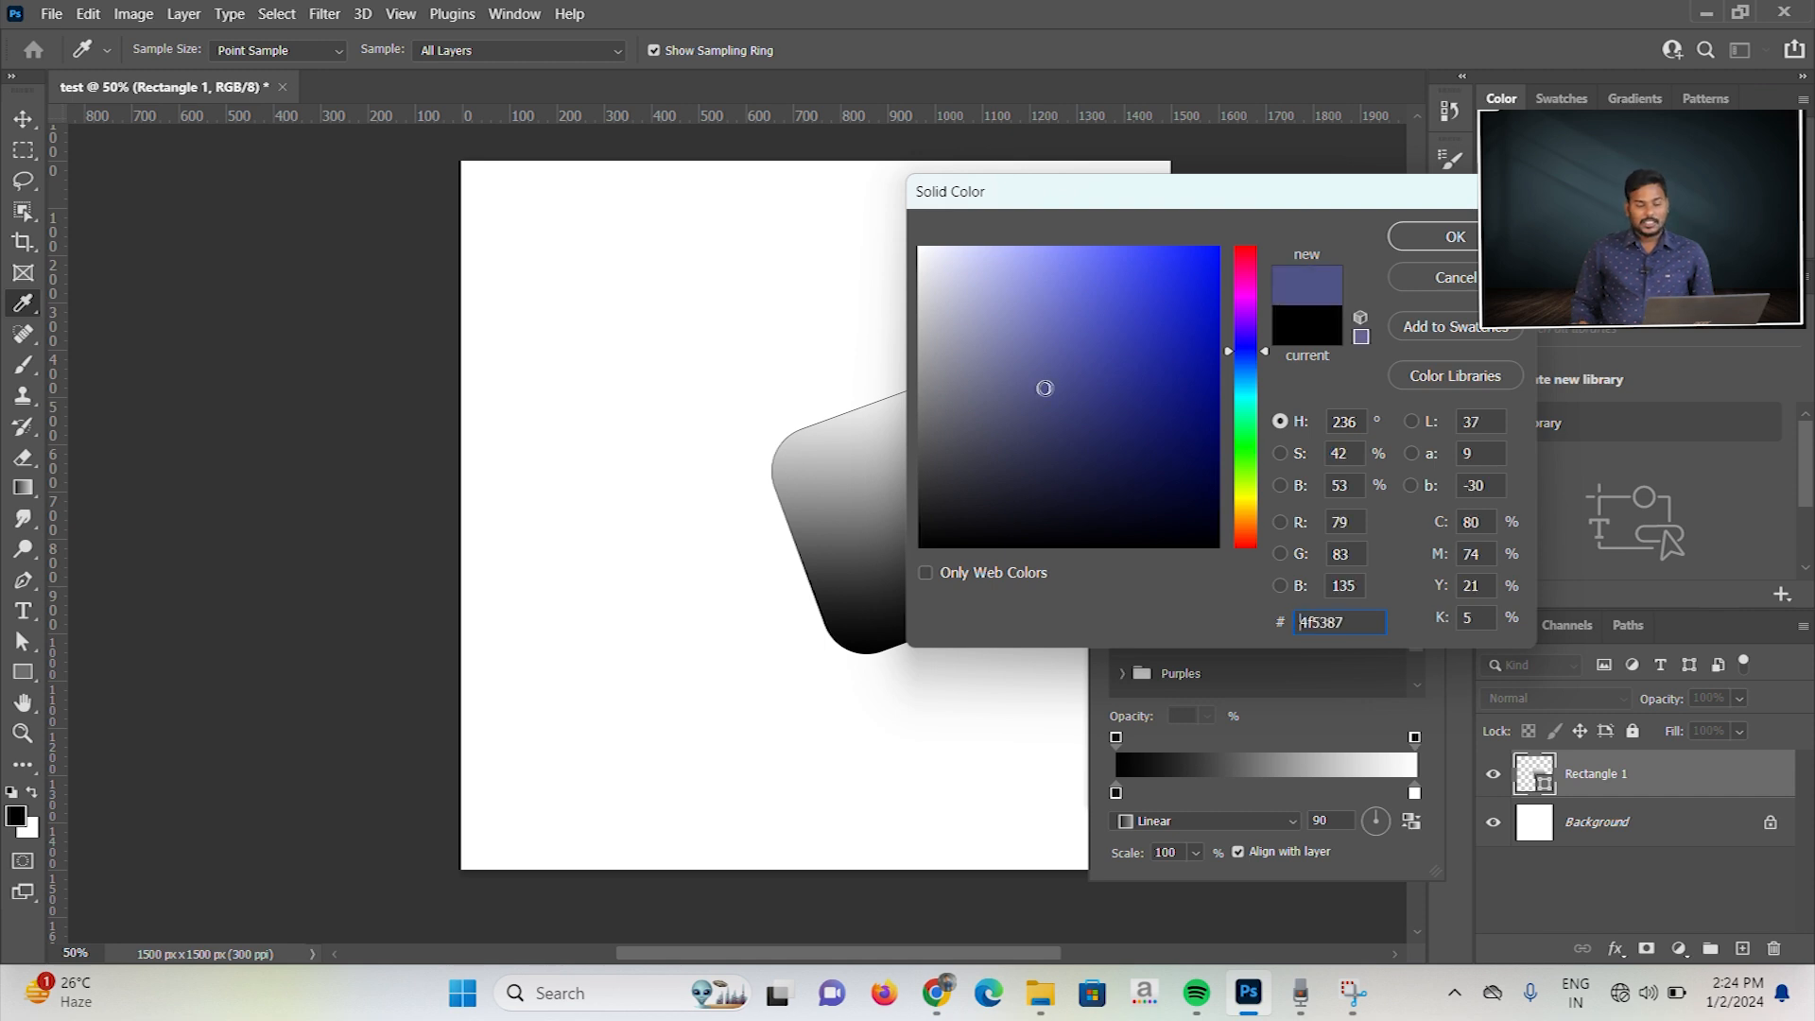
click(1456, 238)
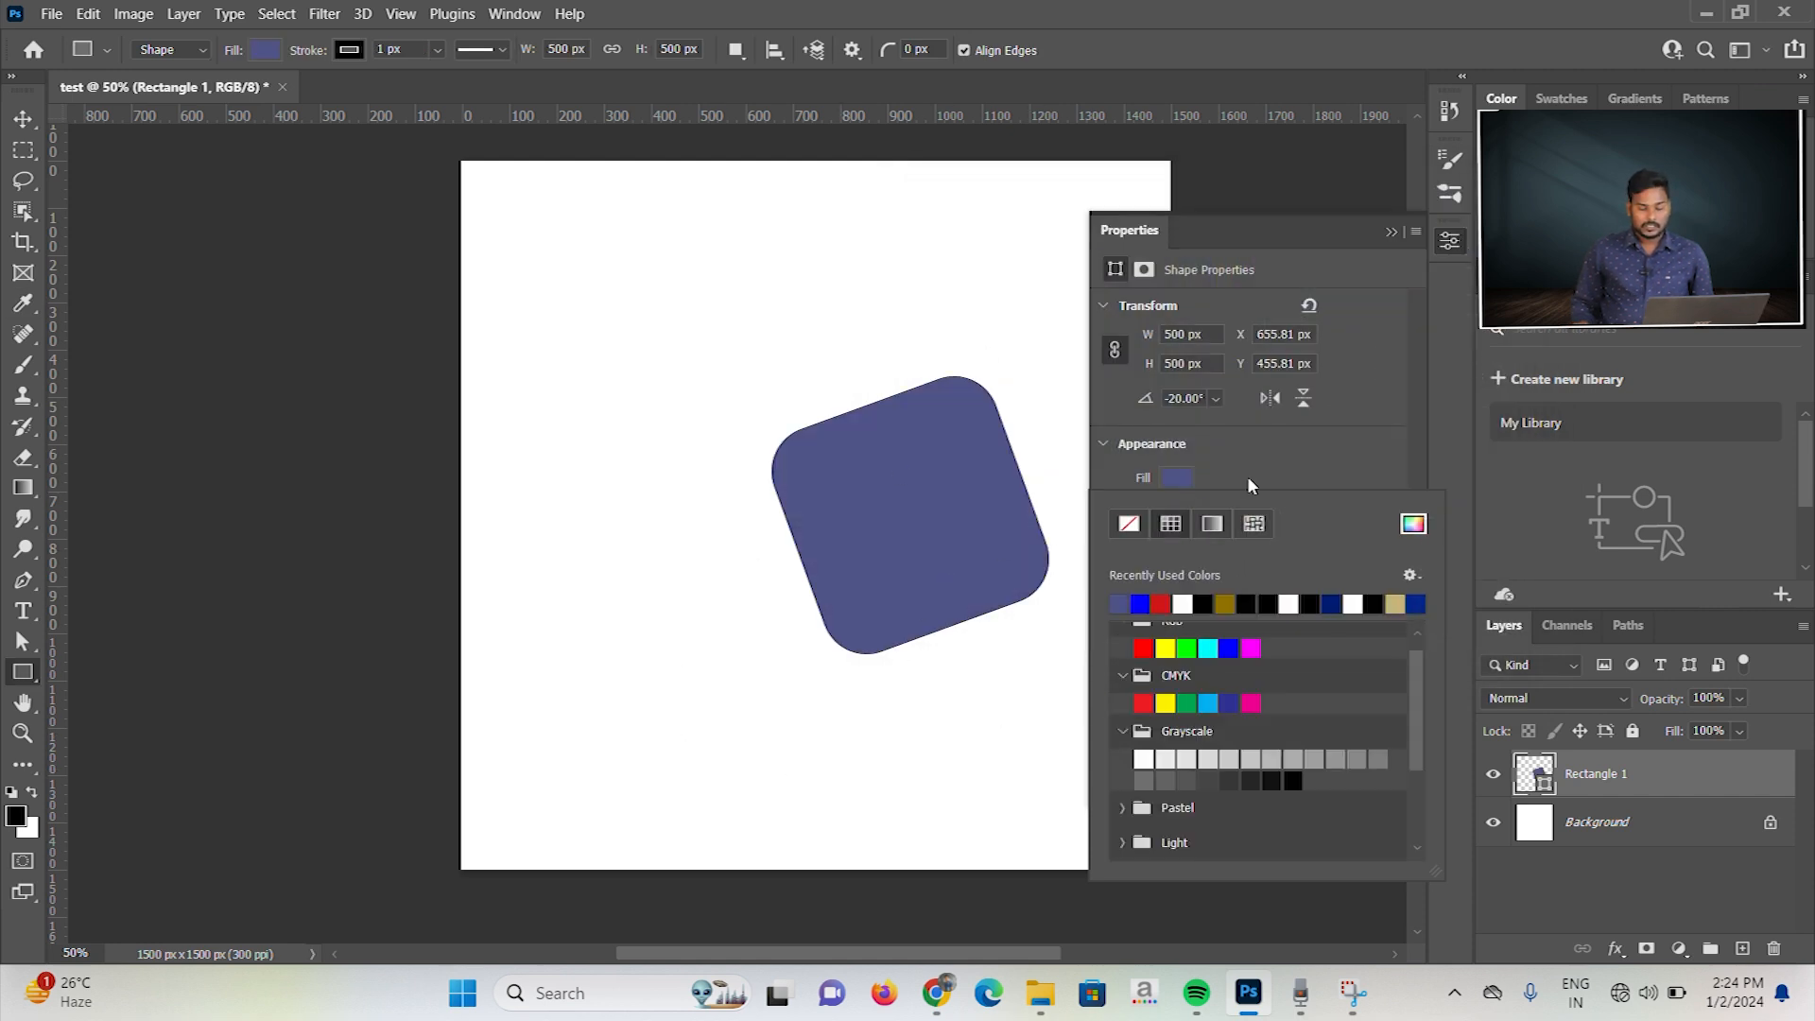
click(1308, 474)
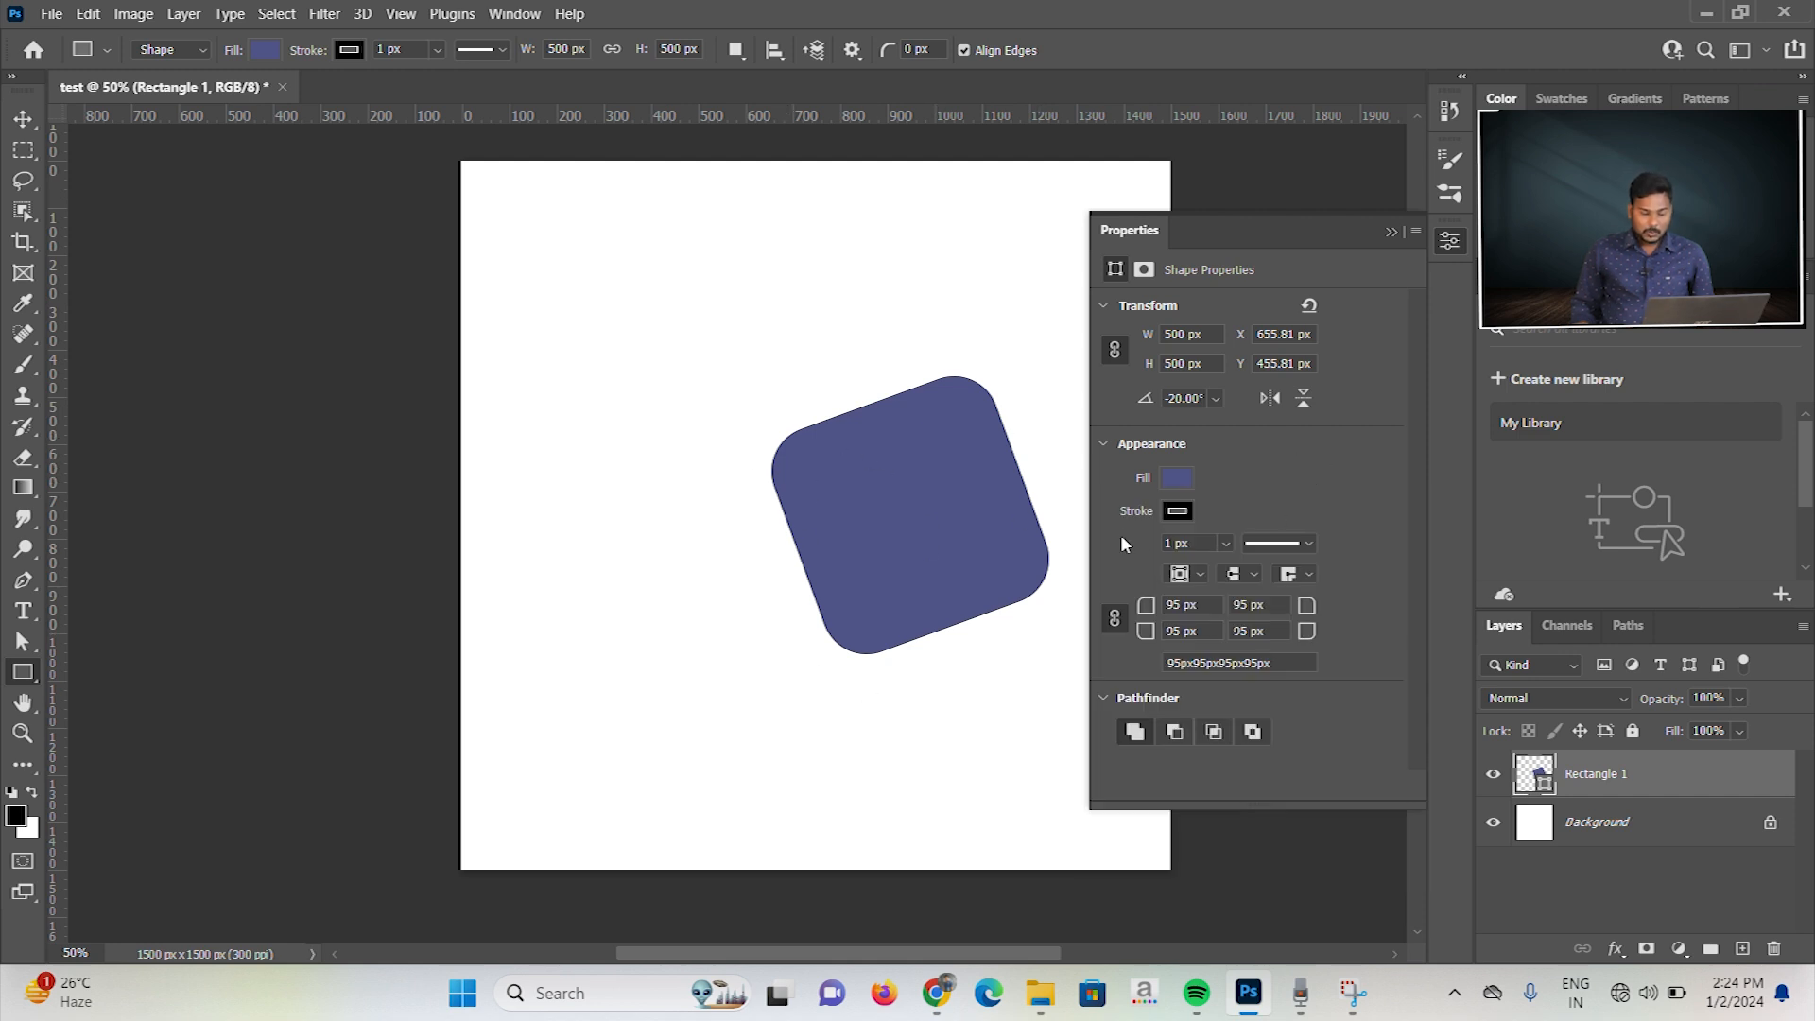
Step: Set the square's stroke color to black and adjust the stroke width to about 21 px
click(1179, 510)
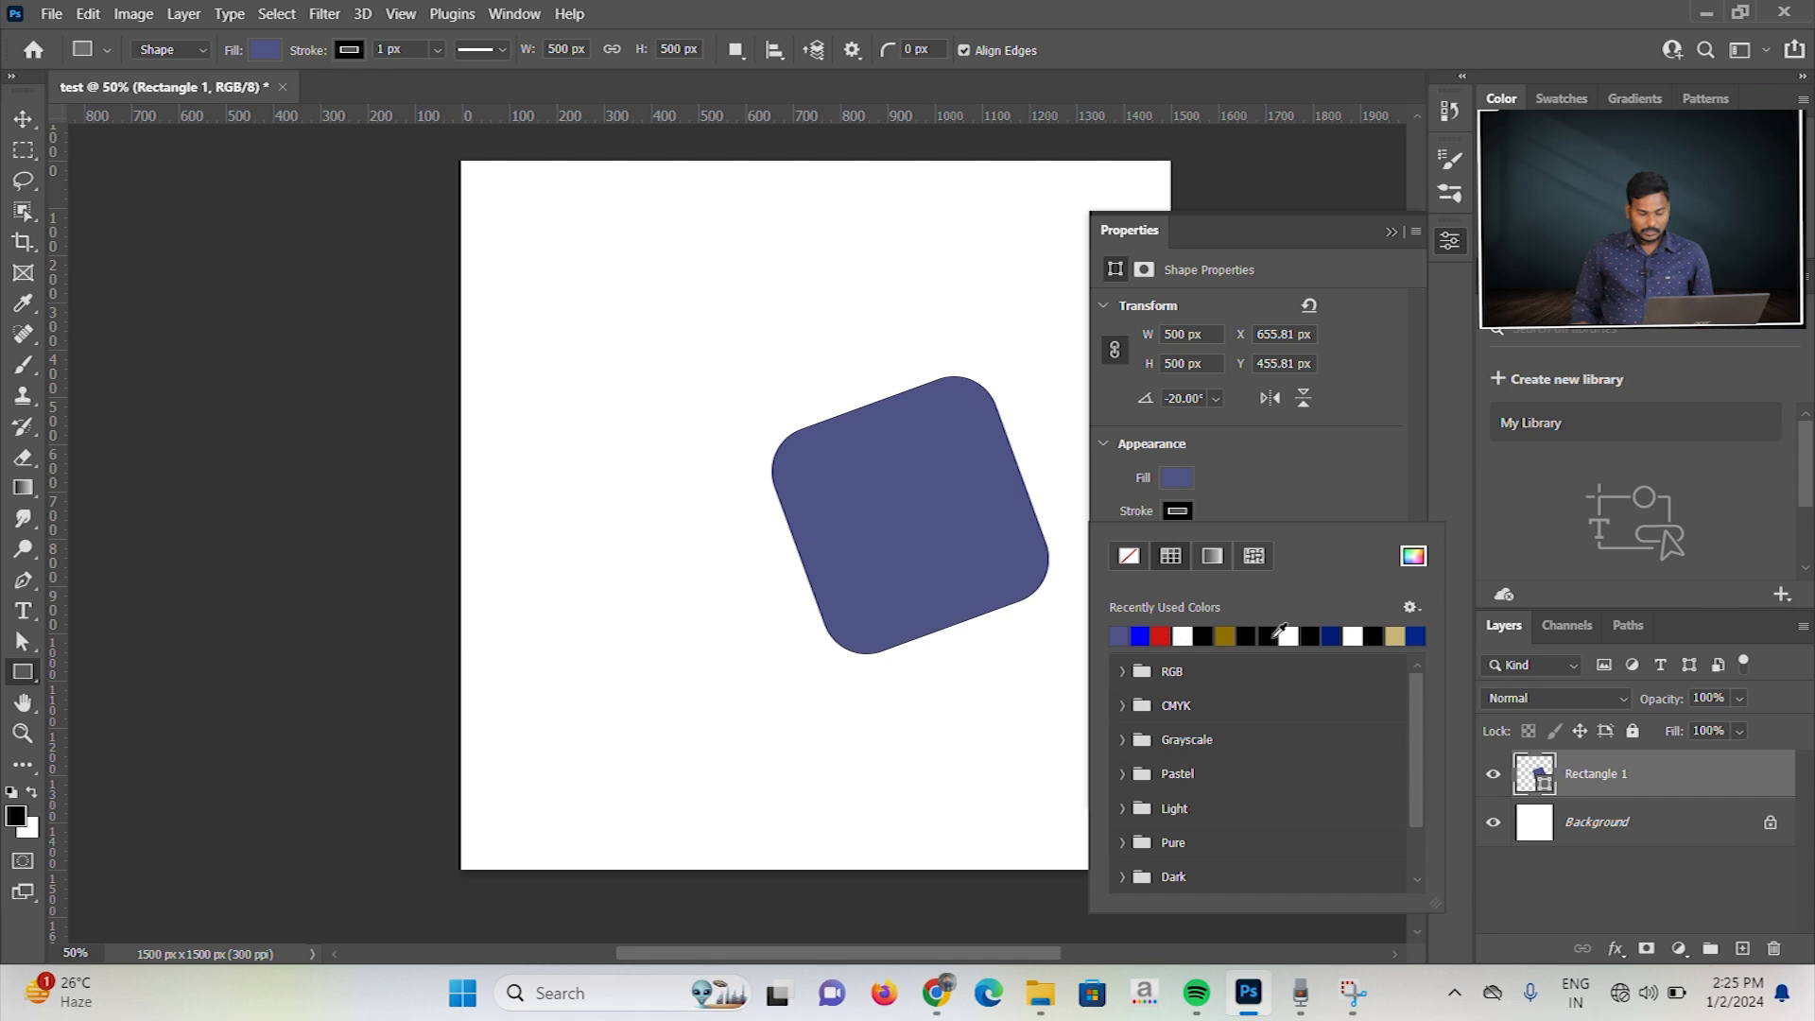
click(1246, 635)
click(1240, 518)
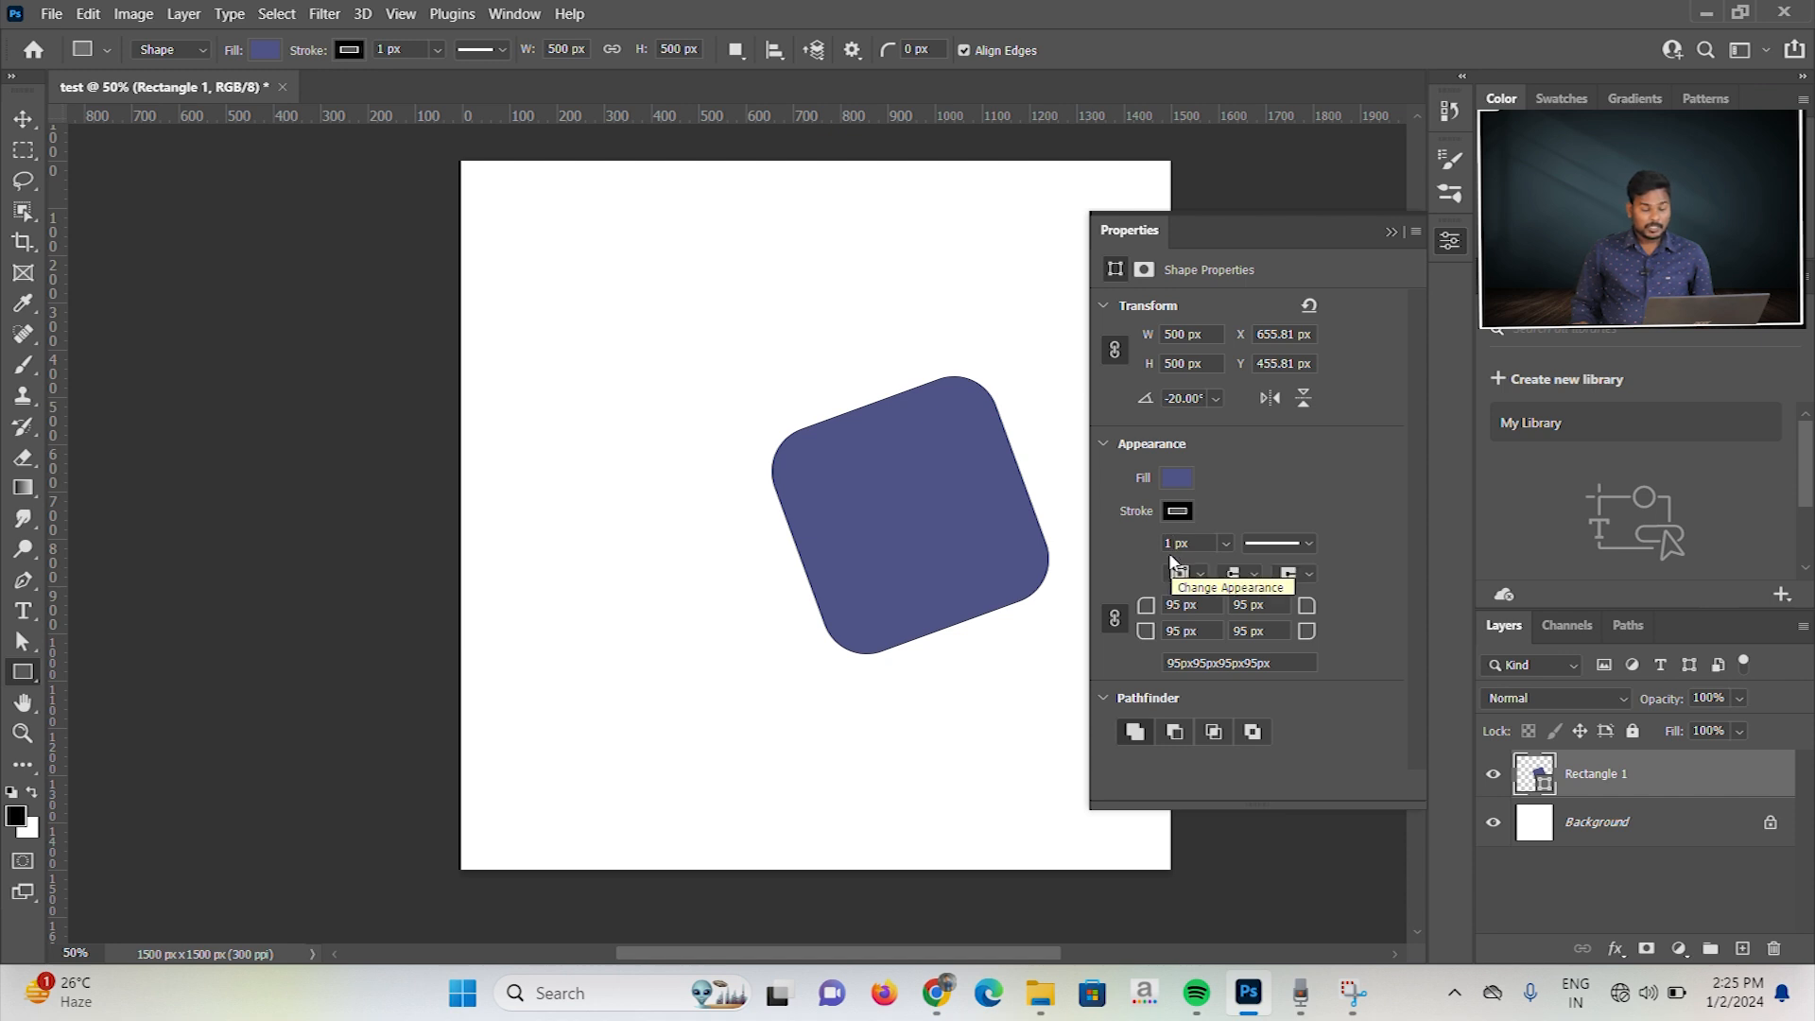
click(1227, 544)
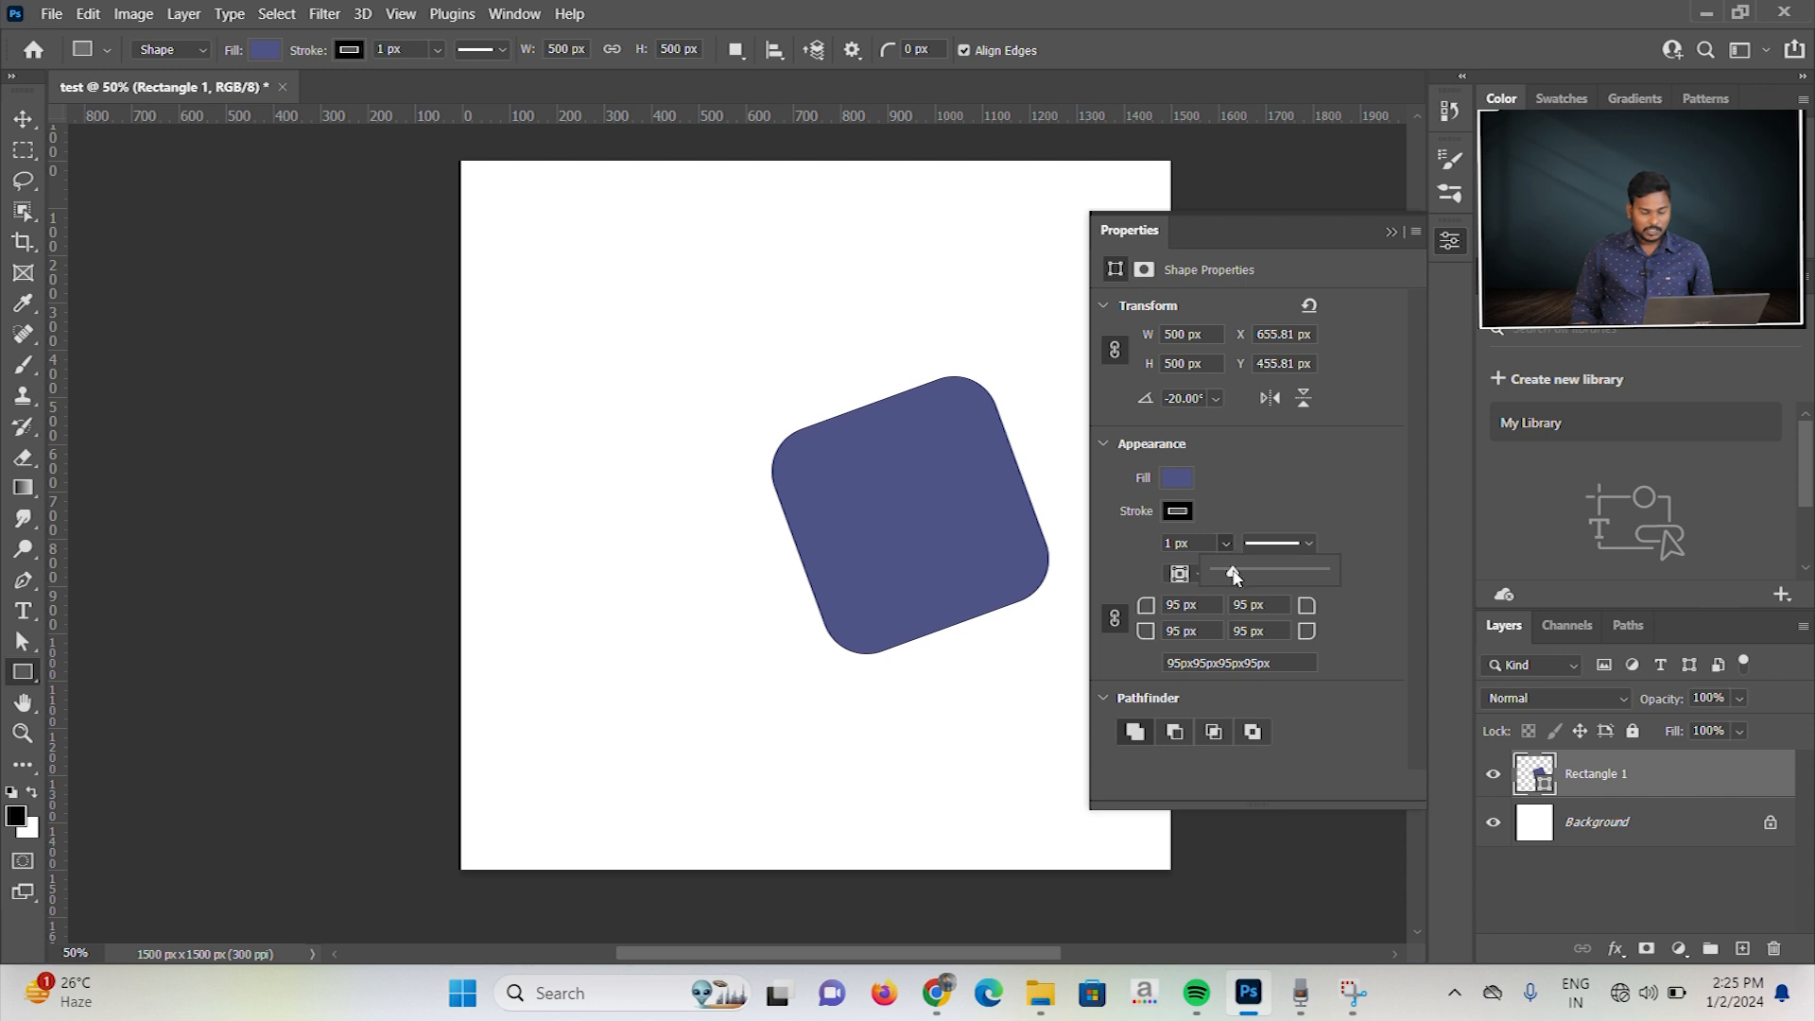
drag(1234, 577, 1240, 578)
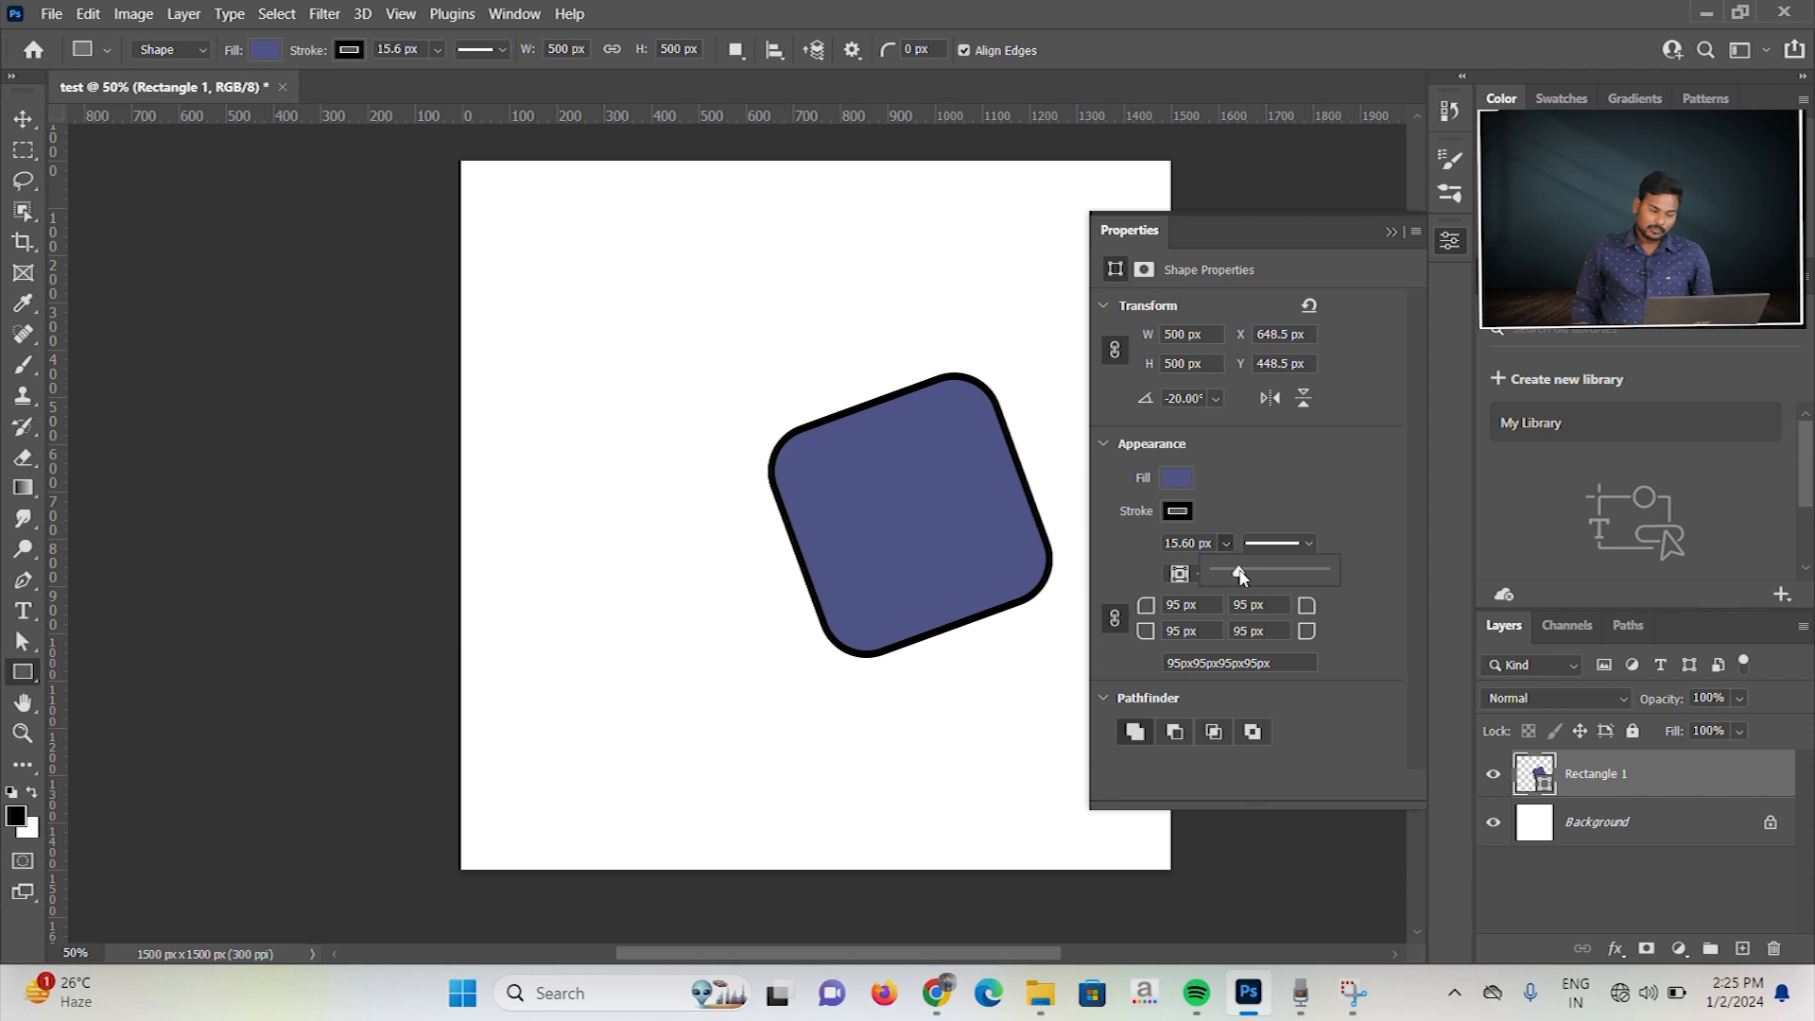
drag(1240, 576, 1297, 575)
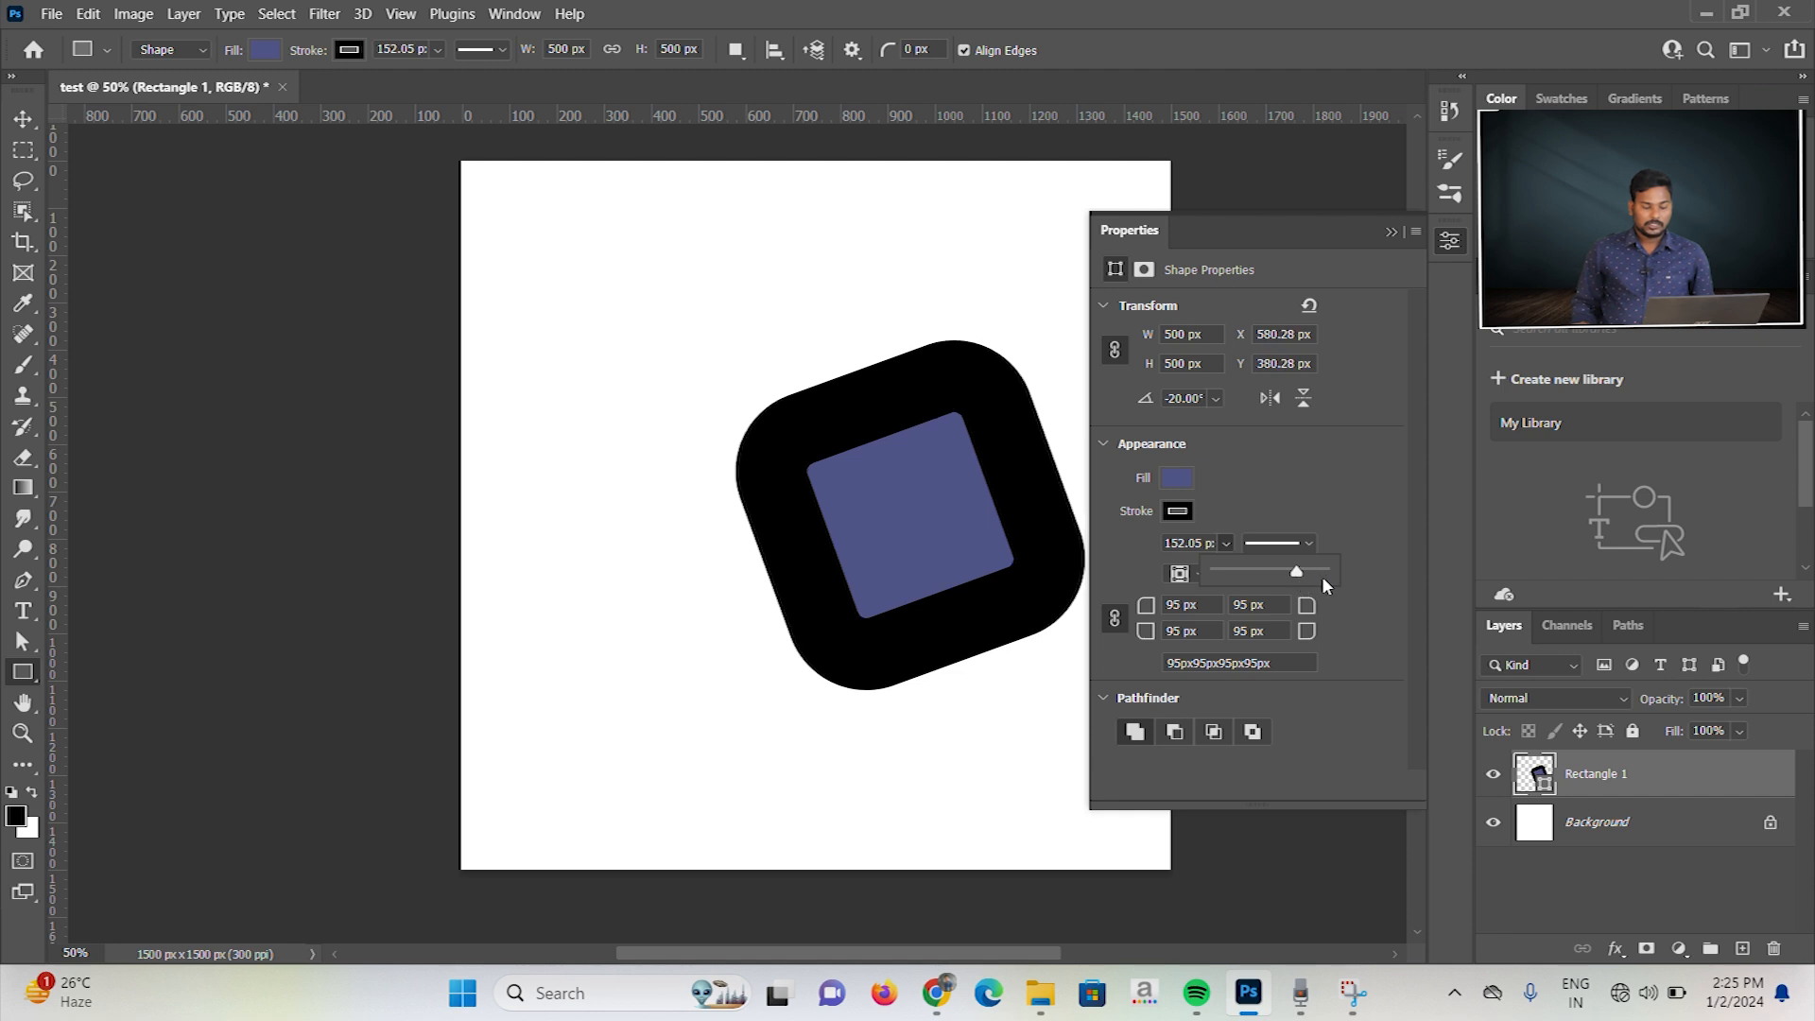
drag(1297, 573, 1243, 574)
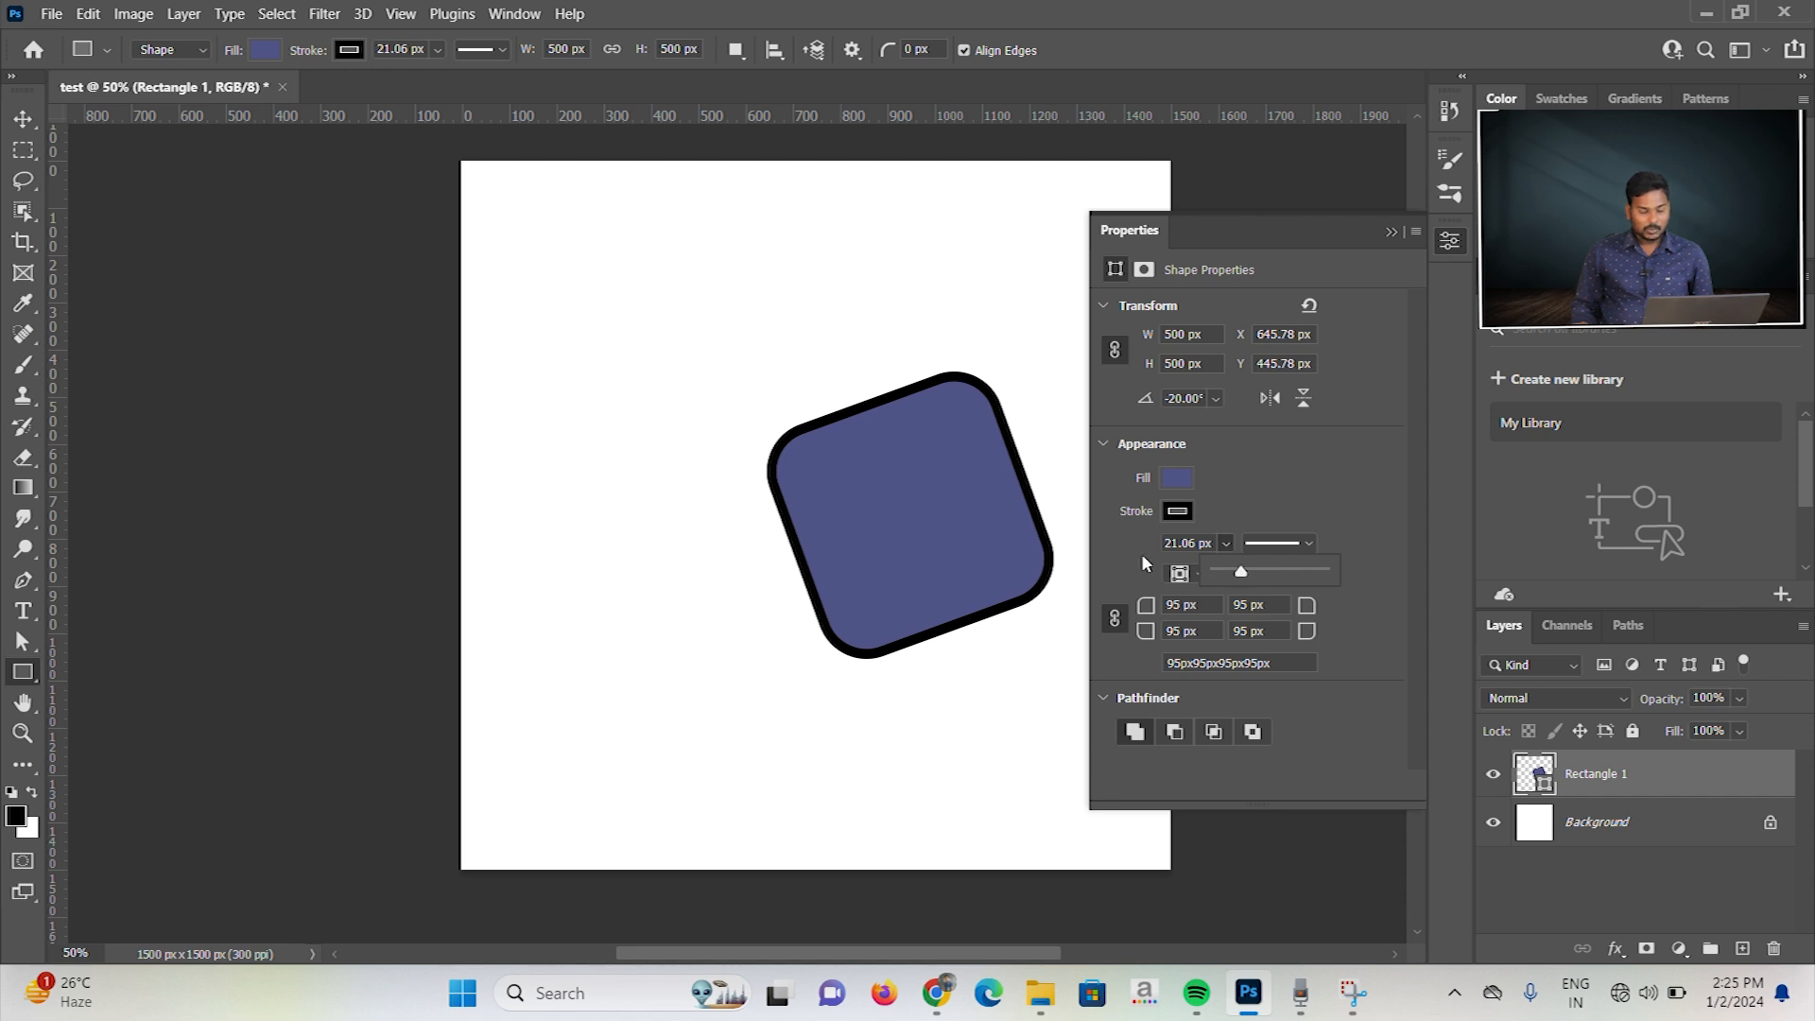
Step: Increase the square's stroke width to about 37 px
click(1231, 480)
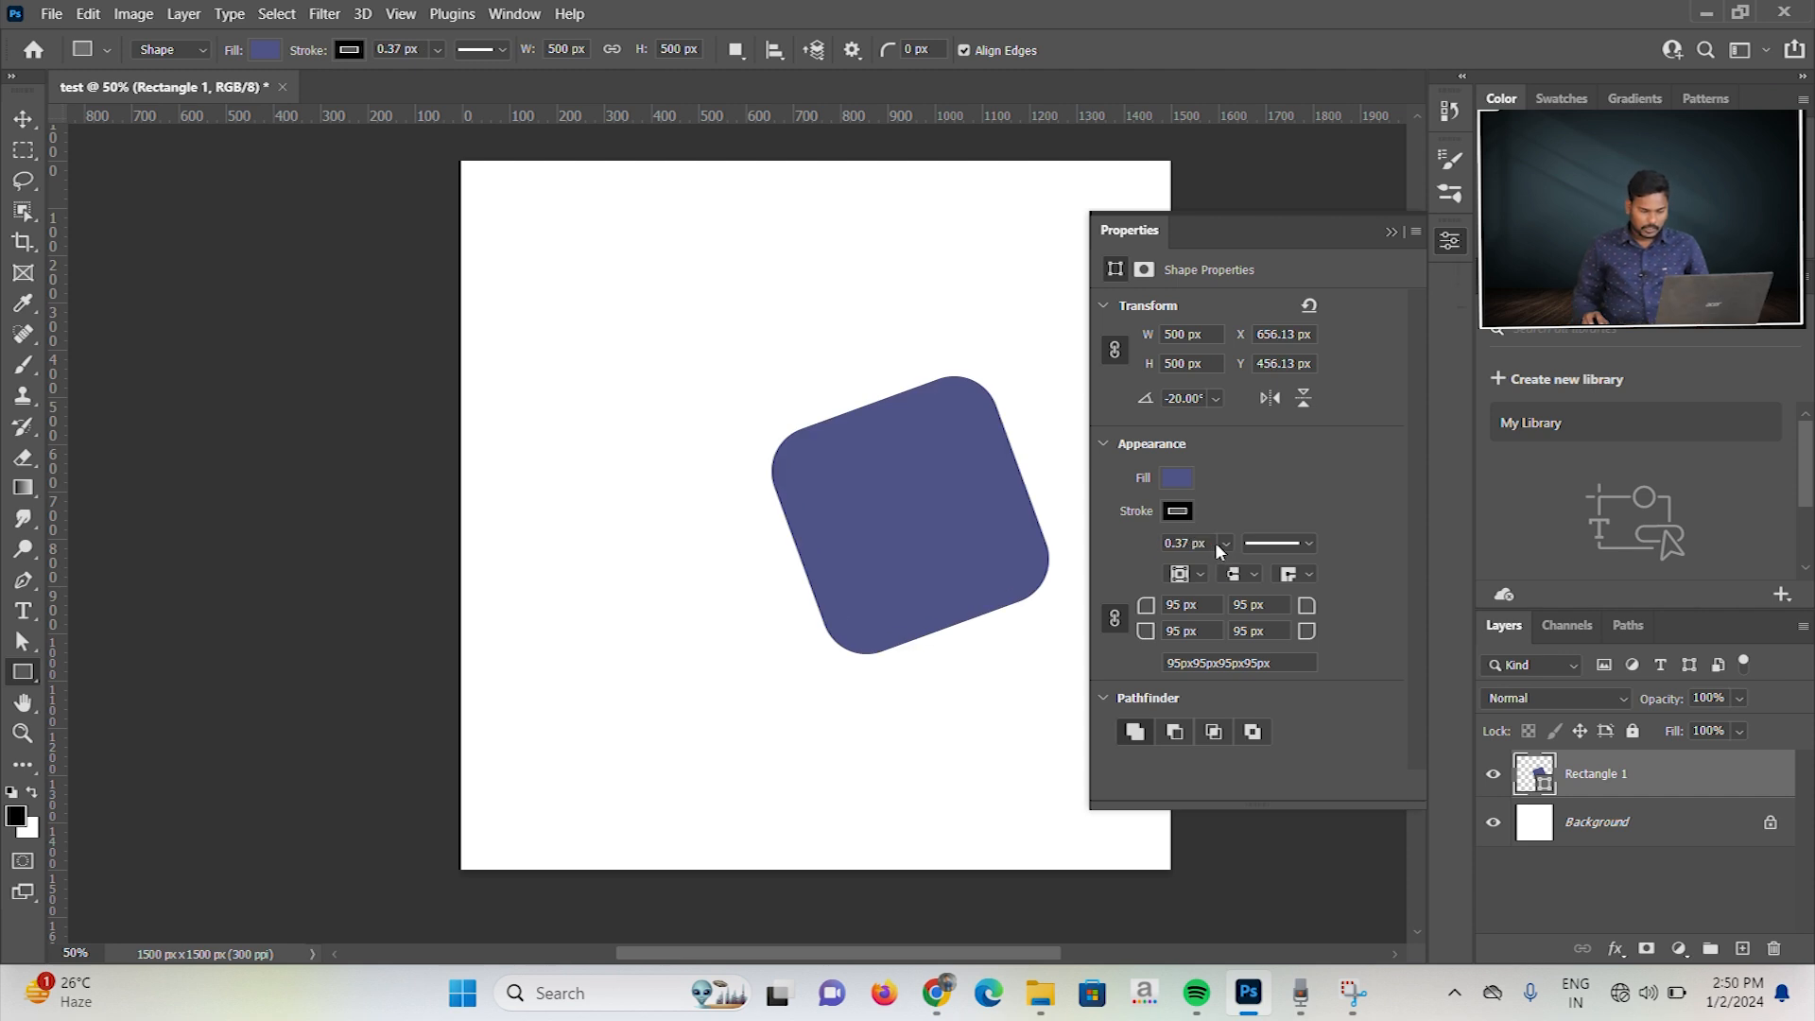
click(1308, 545)
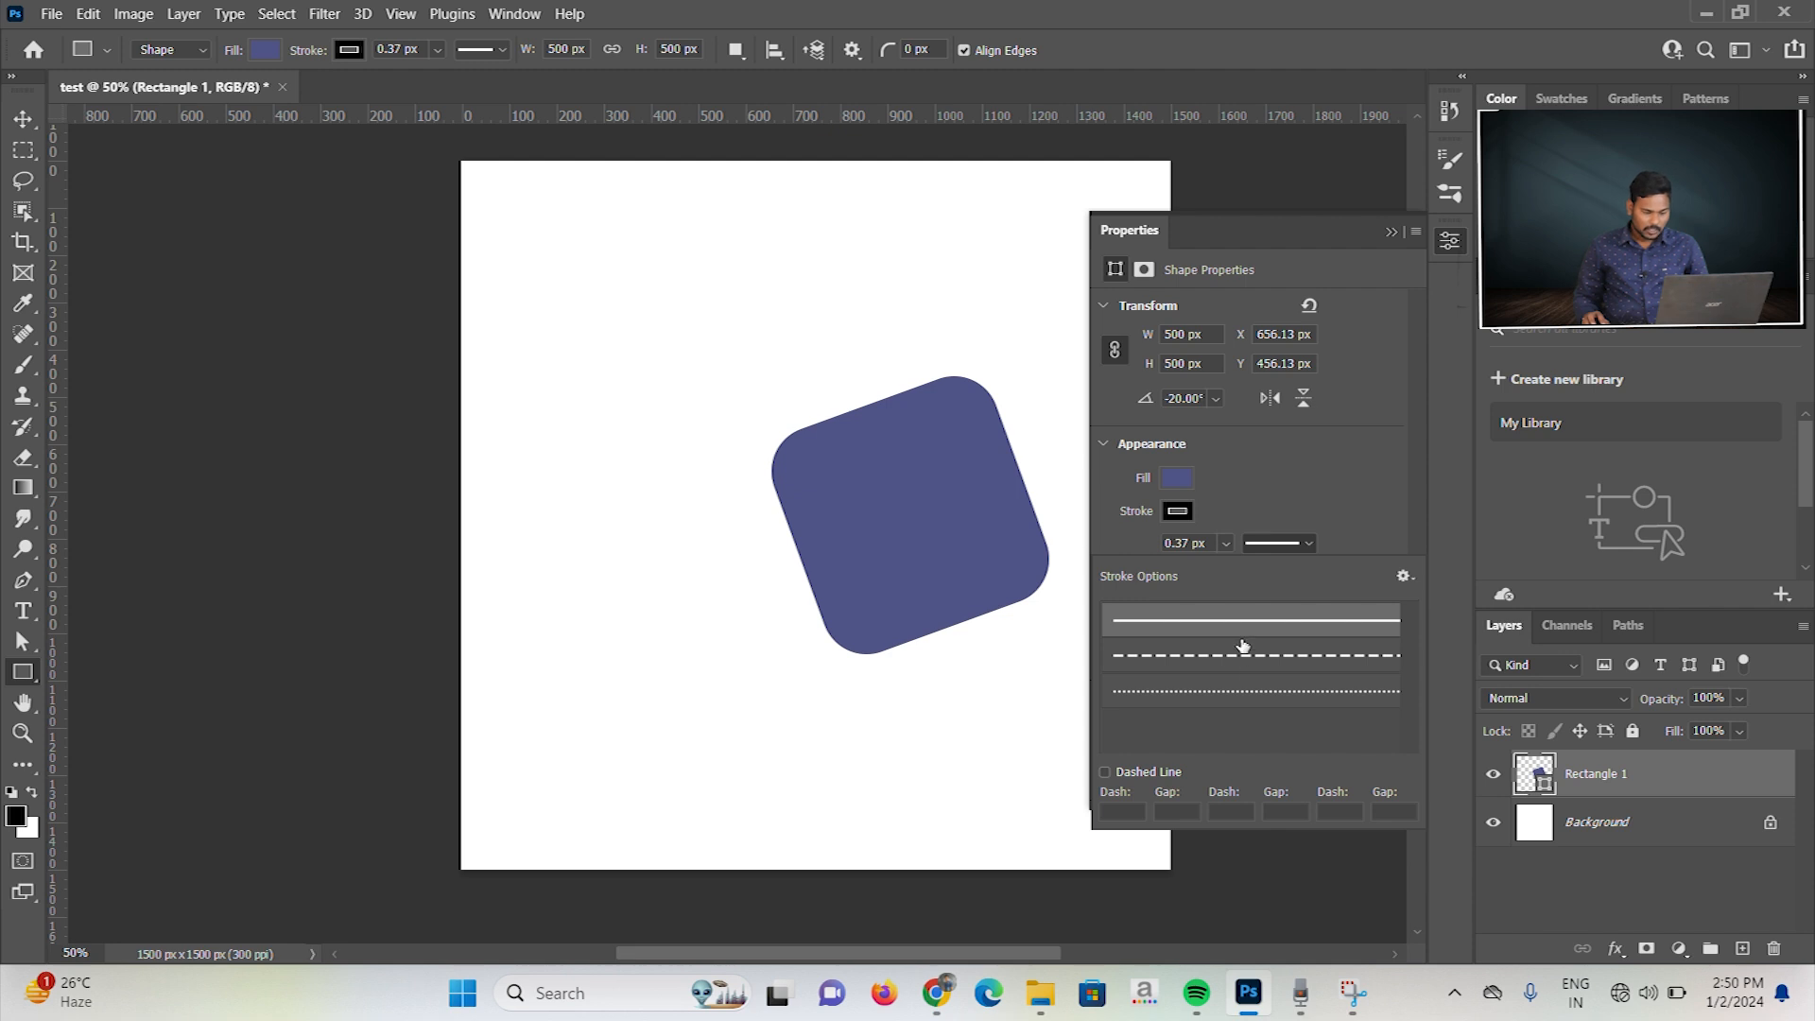
click(1224, 542)
drag(1226, 567, 1258, 577)
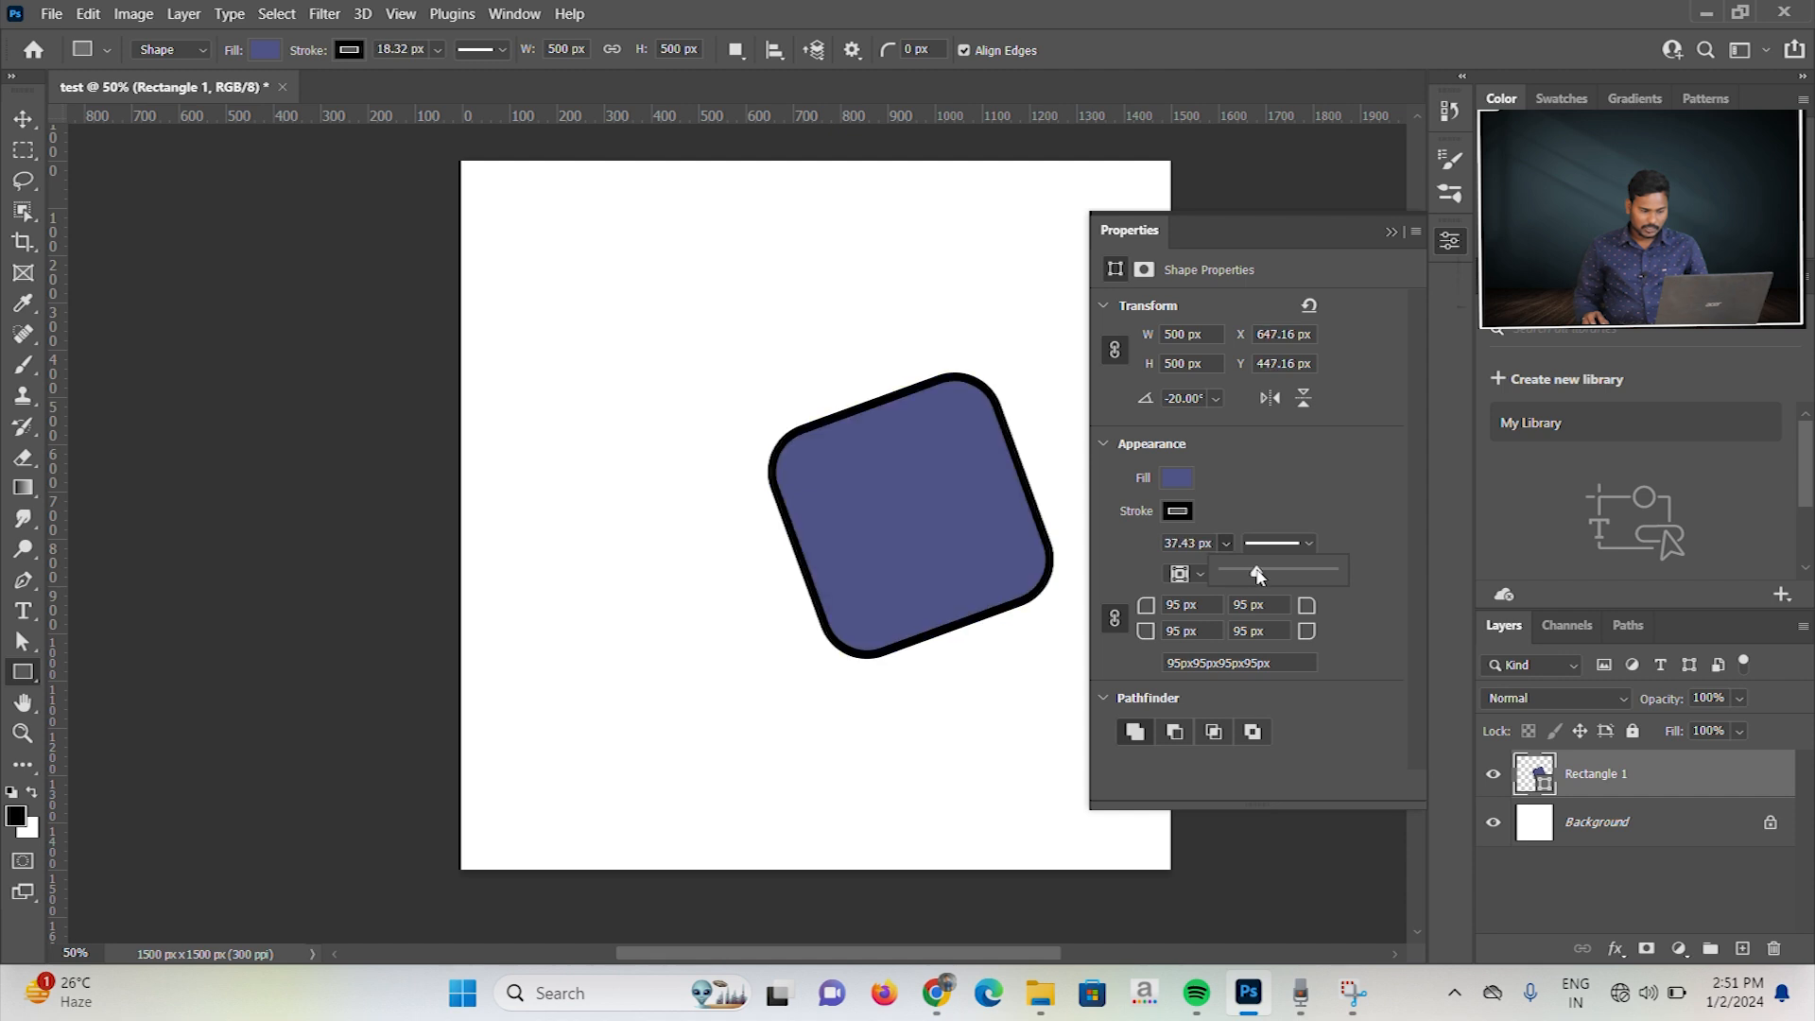
click(1284, 481)
Step: Try the dashed, dotted and solid line styles on the square's stroke, ending with the dotted style
click(1313, 542)
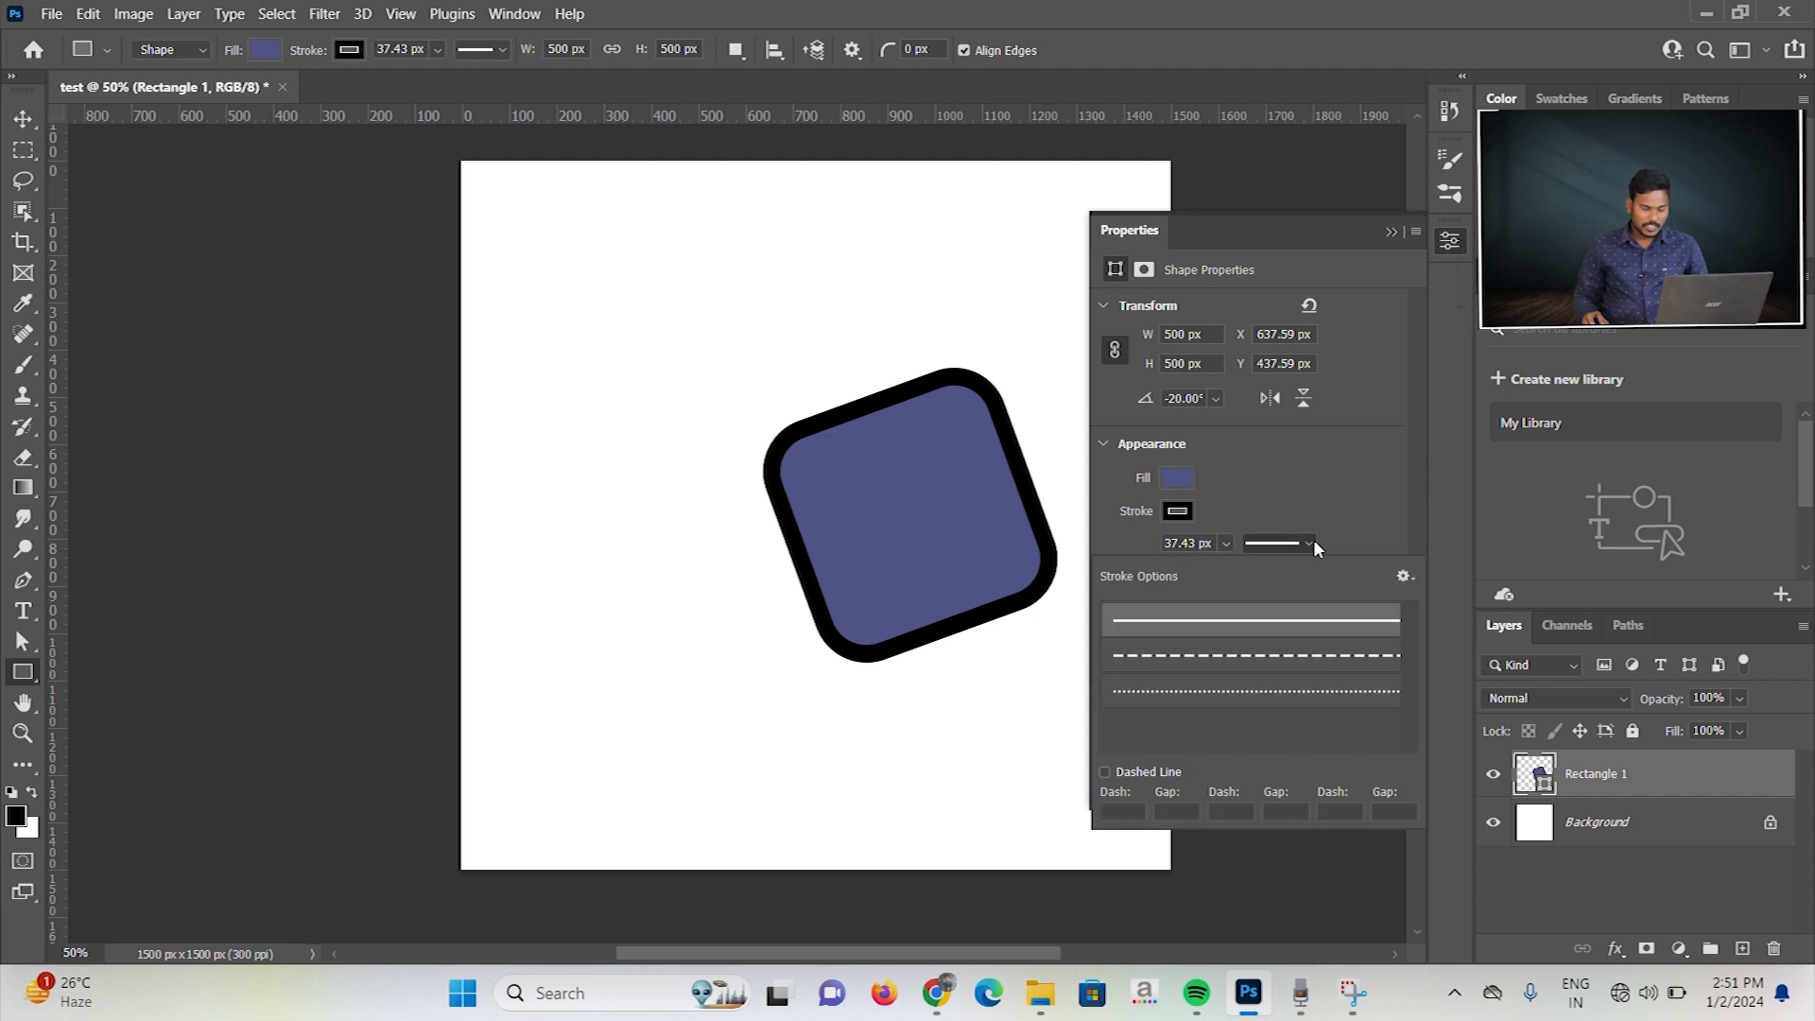
click(1260, 660)
click(1257, 694)
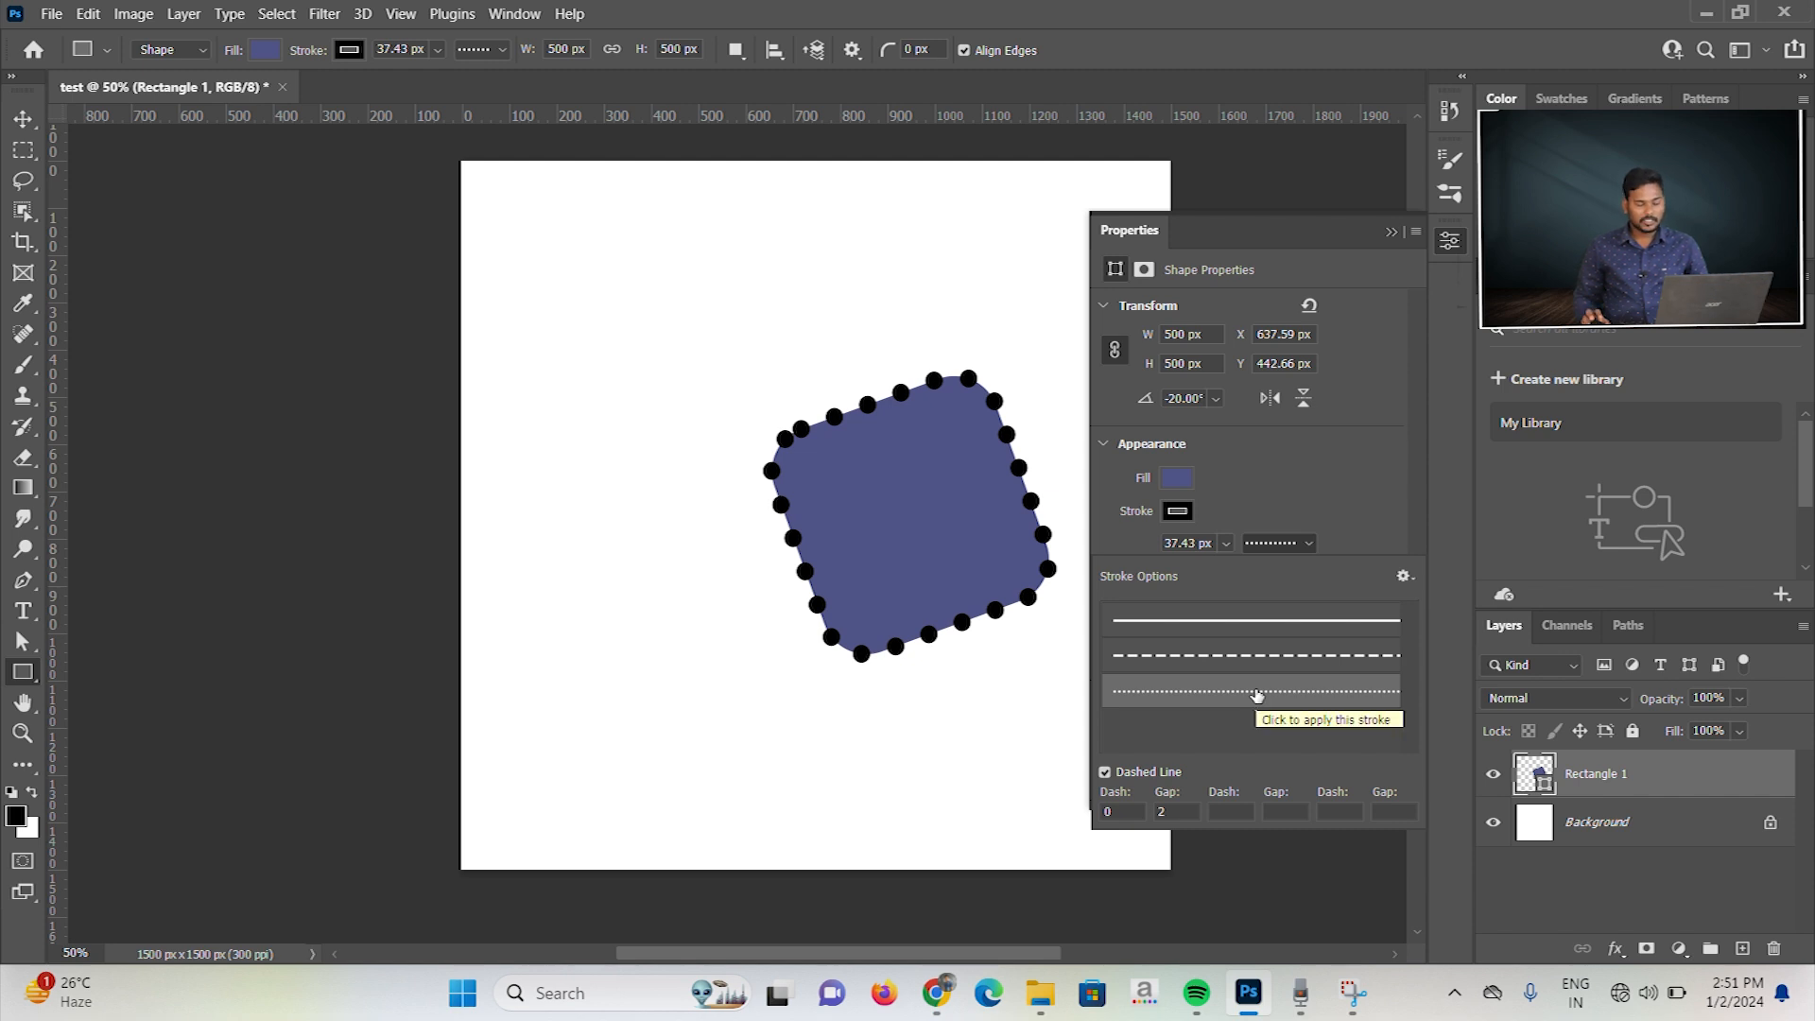
click(1254, 633)
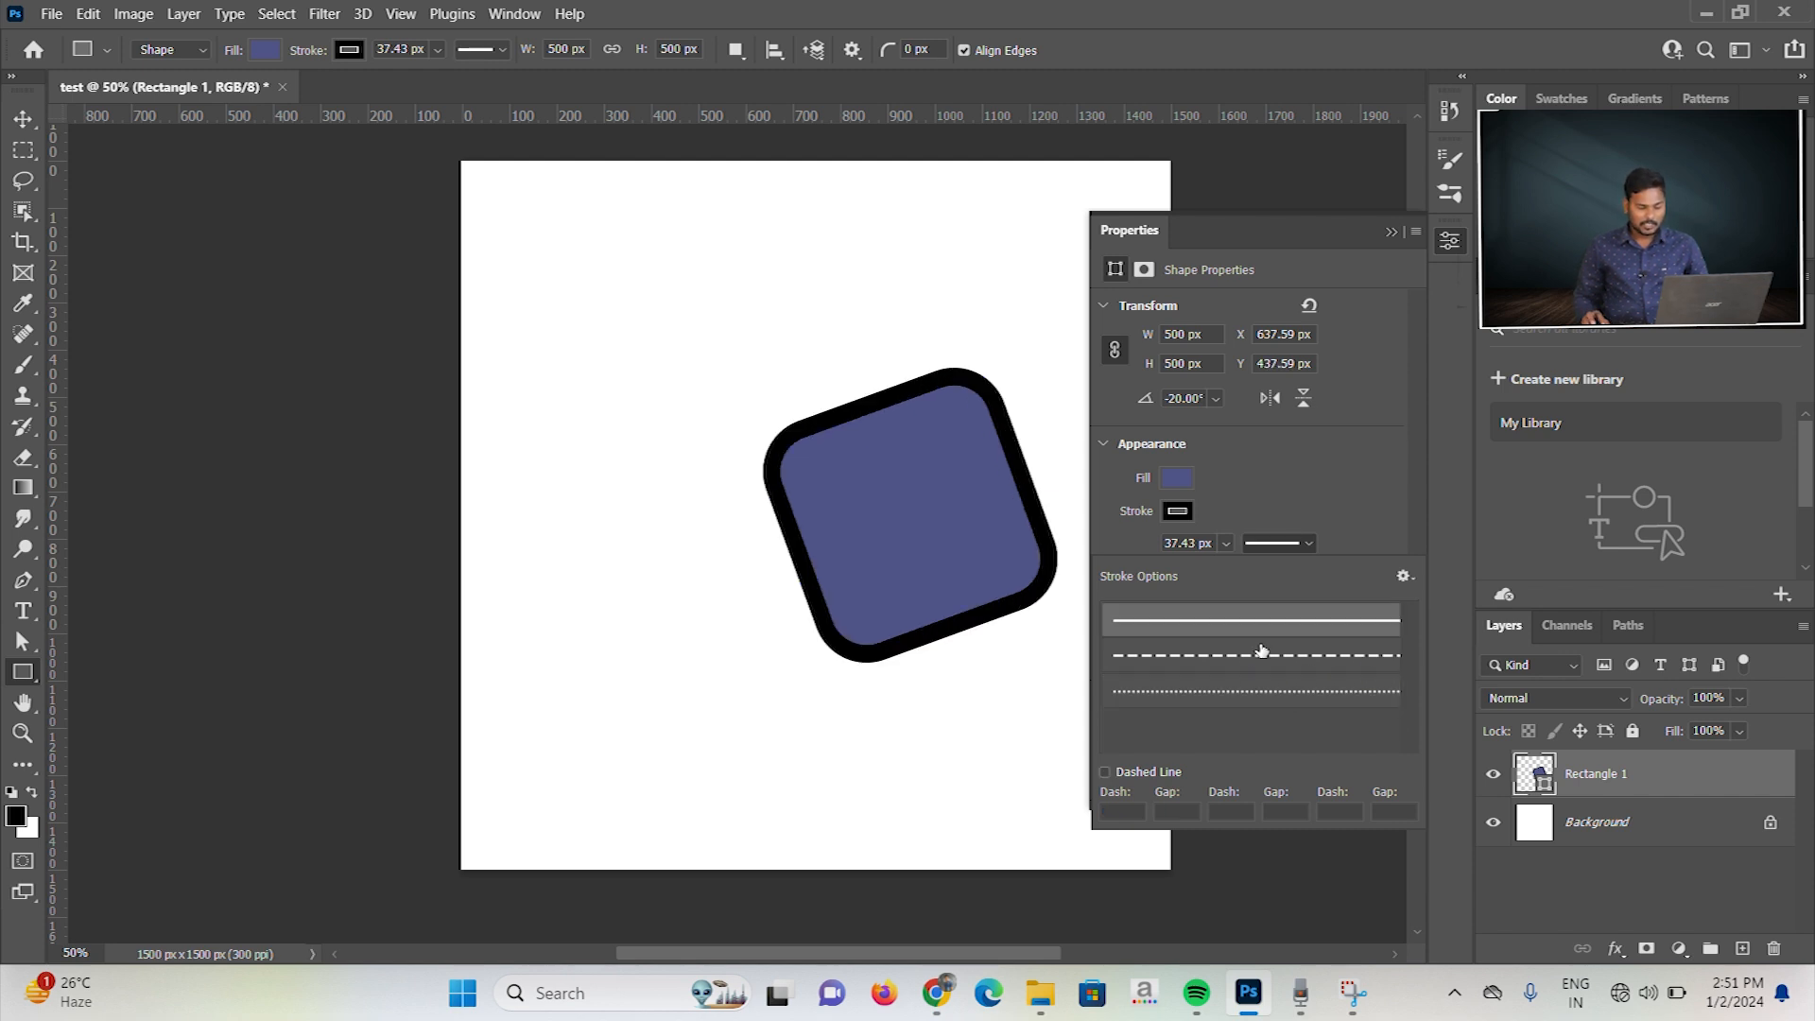
click(1263, 656)
click(1271, 691)
click(1404, 575)
click(1406, 577)
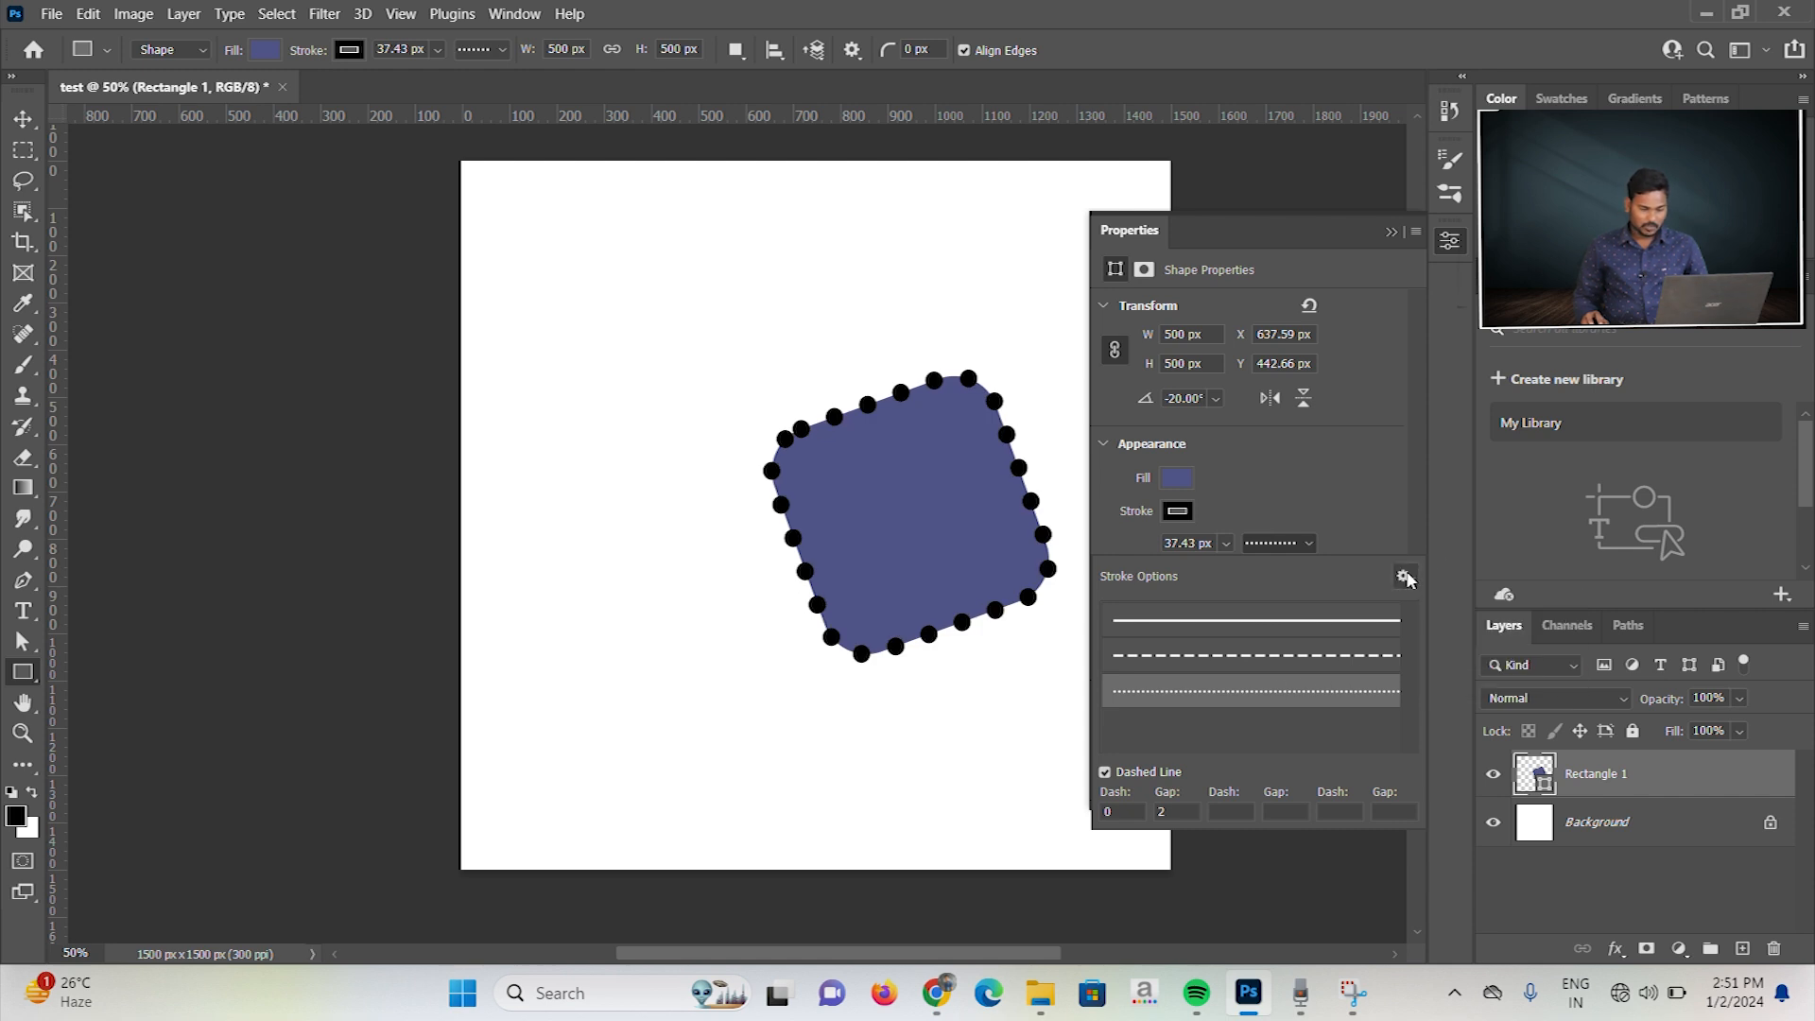
click(1376, 531)
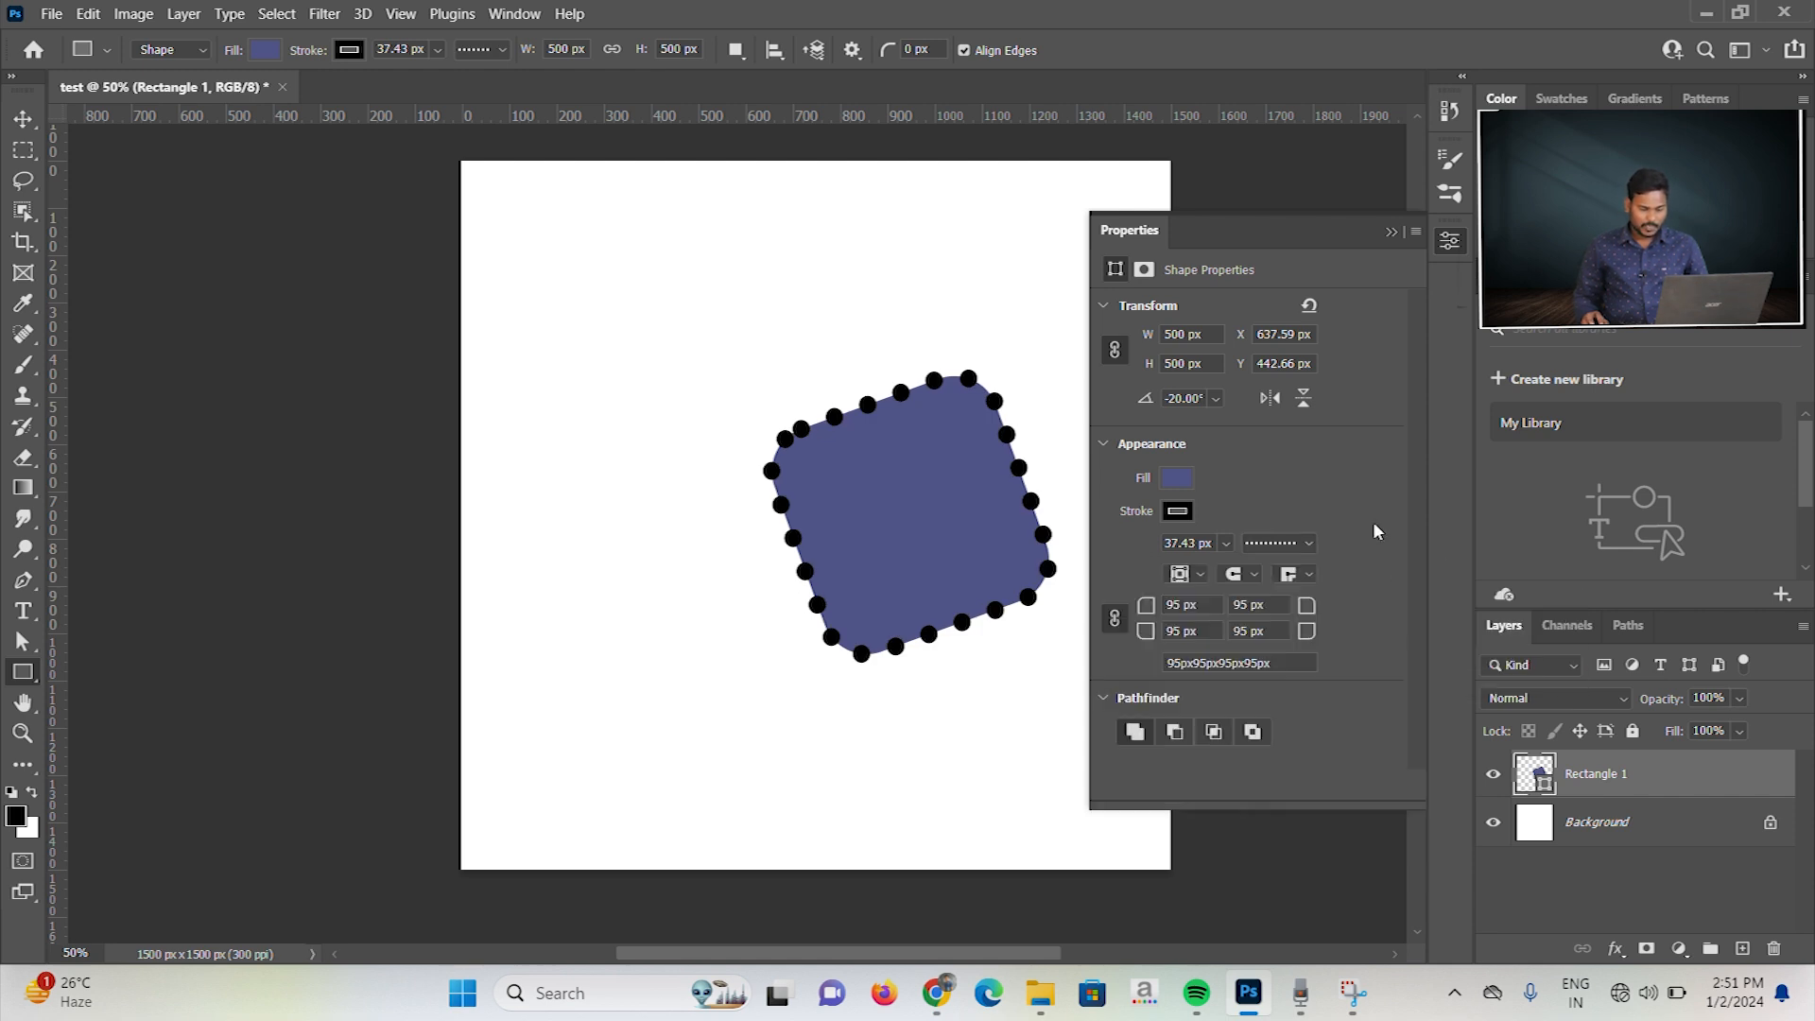
Step: Restore the solid line style on the square's stroke and adjust the stroke width to about 18 px
click(1223, 546)
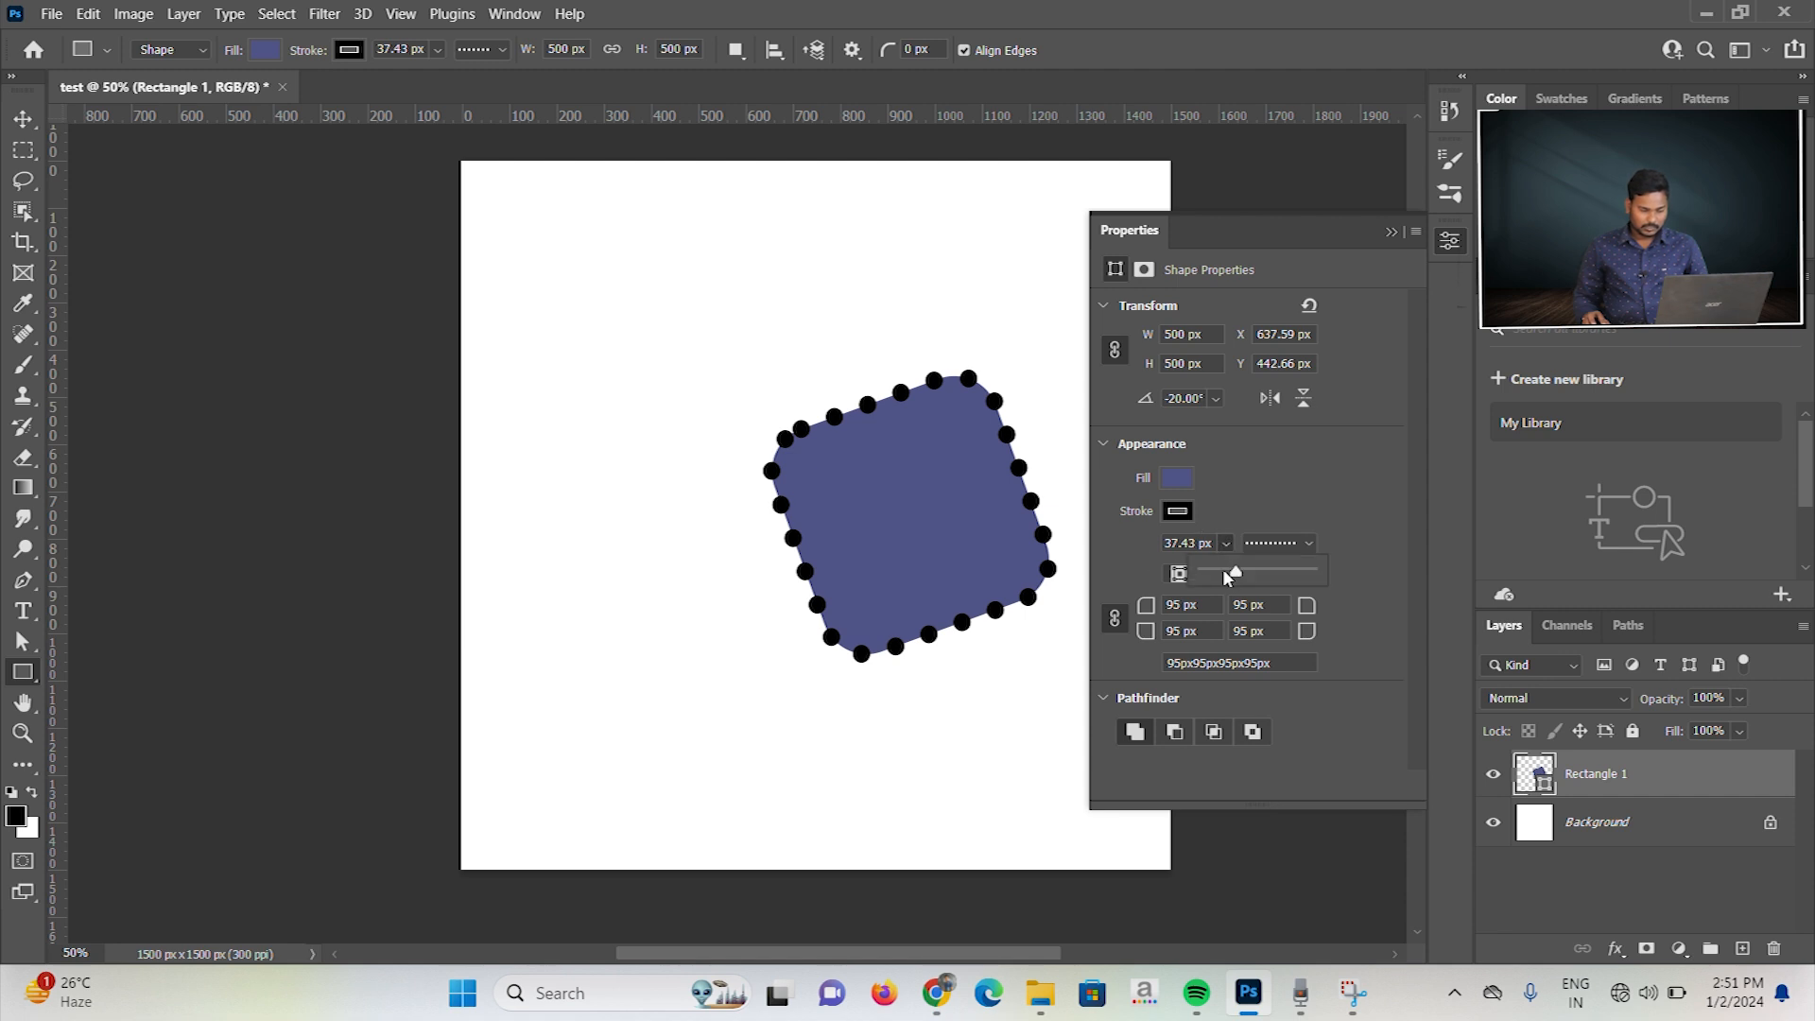
drag(1227, 574, 1201, 573)
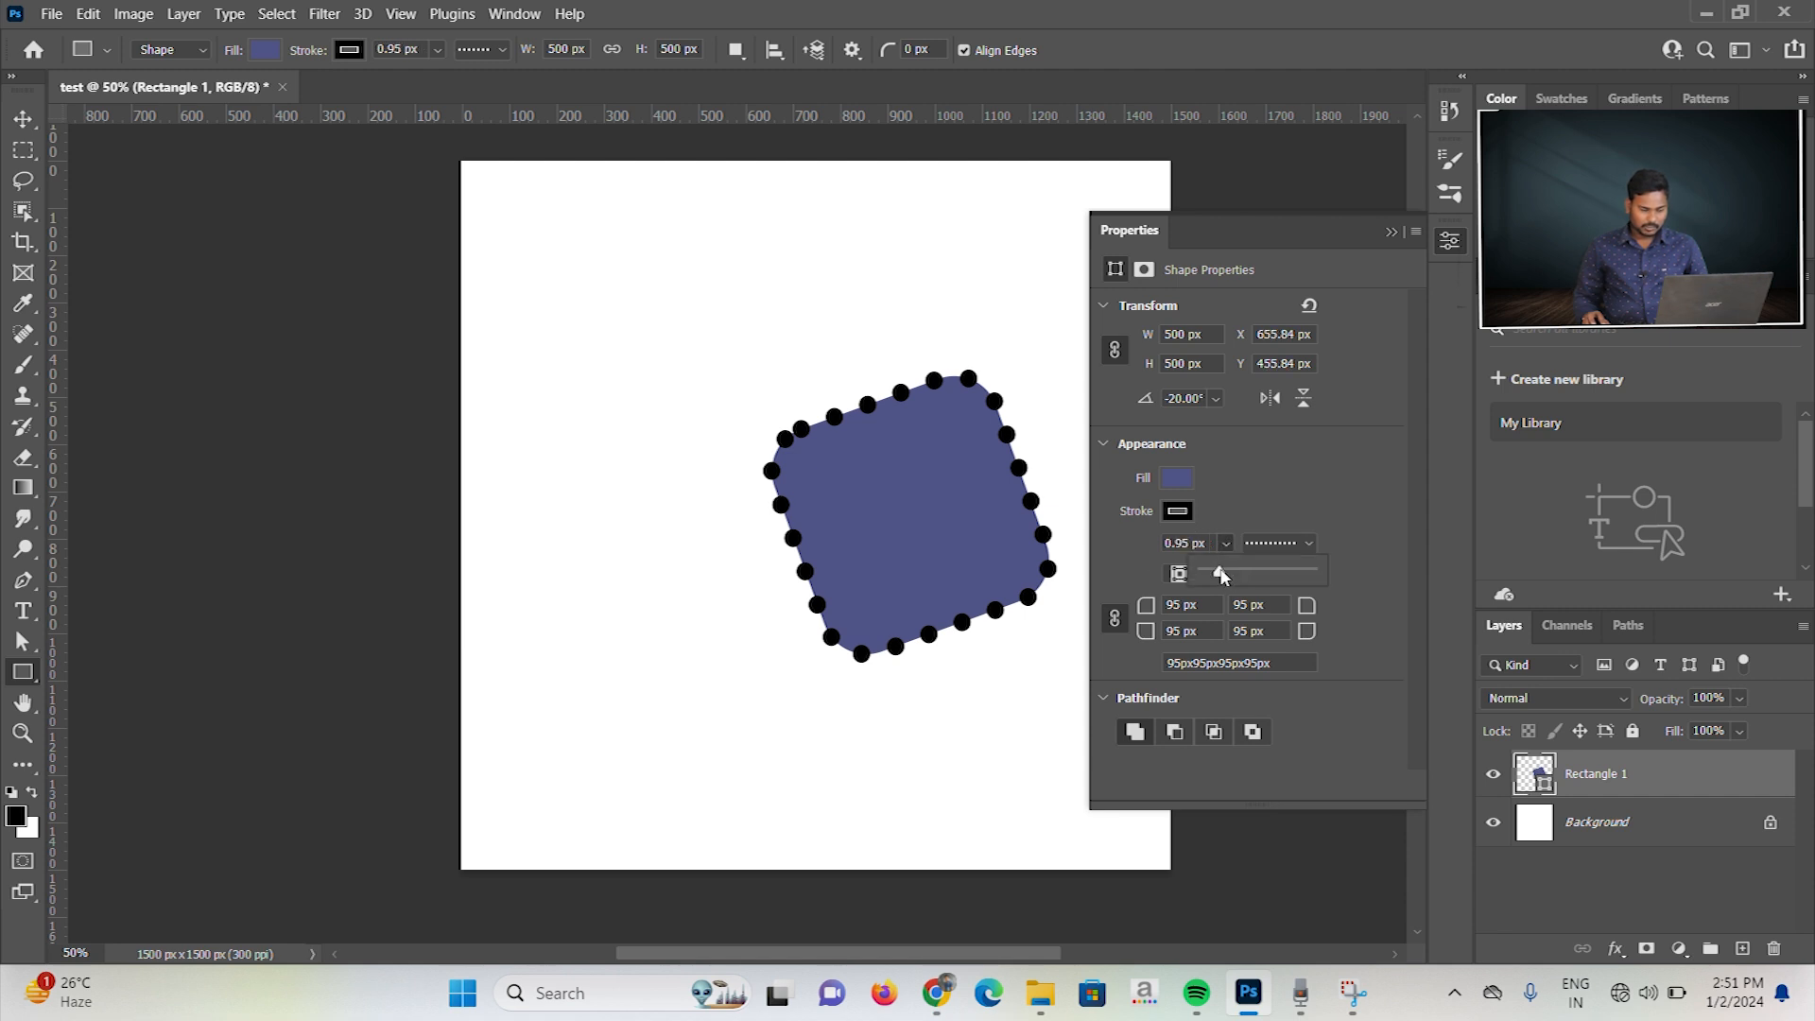
click(1304, 545)
click(1257, 621)
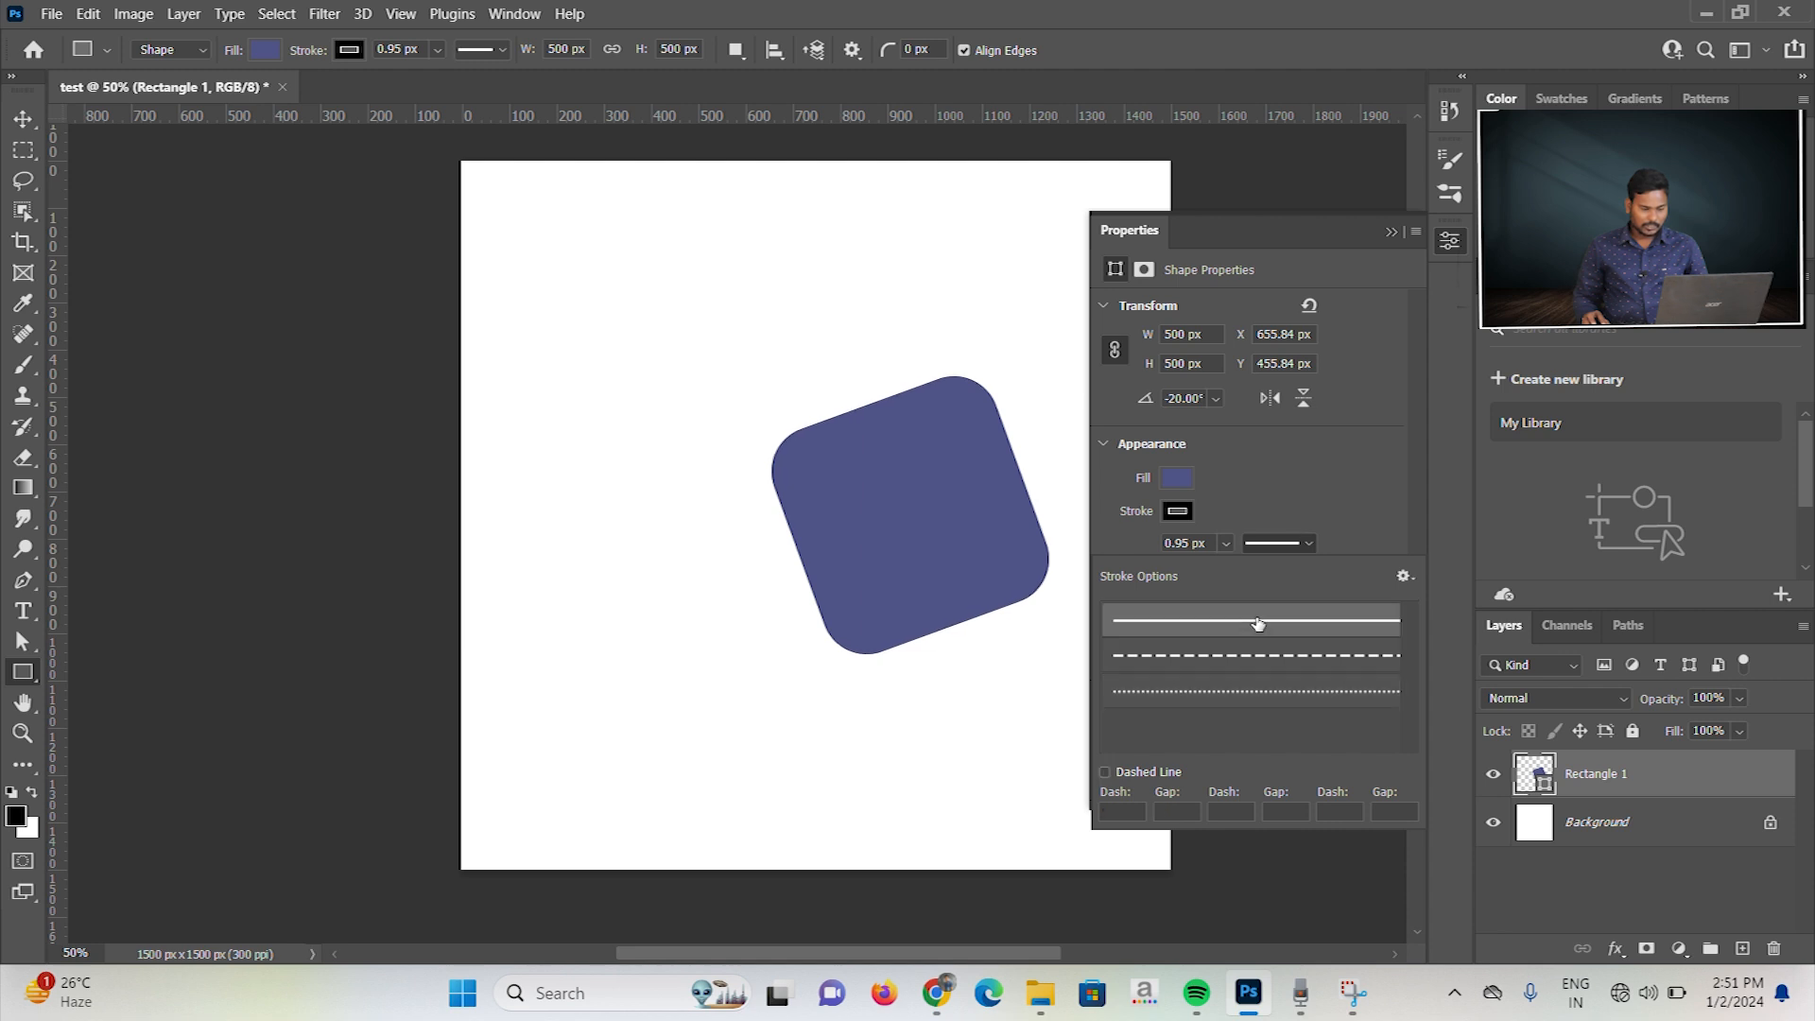
click(1221, 542)
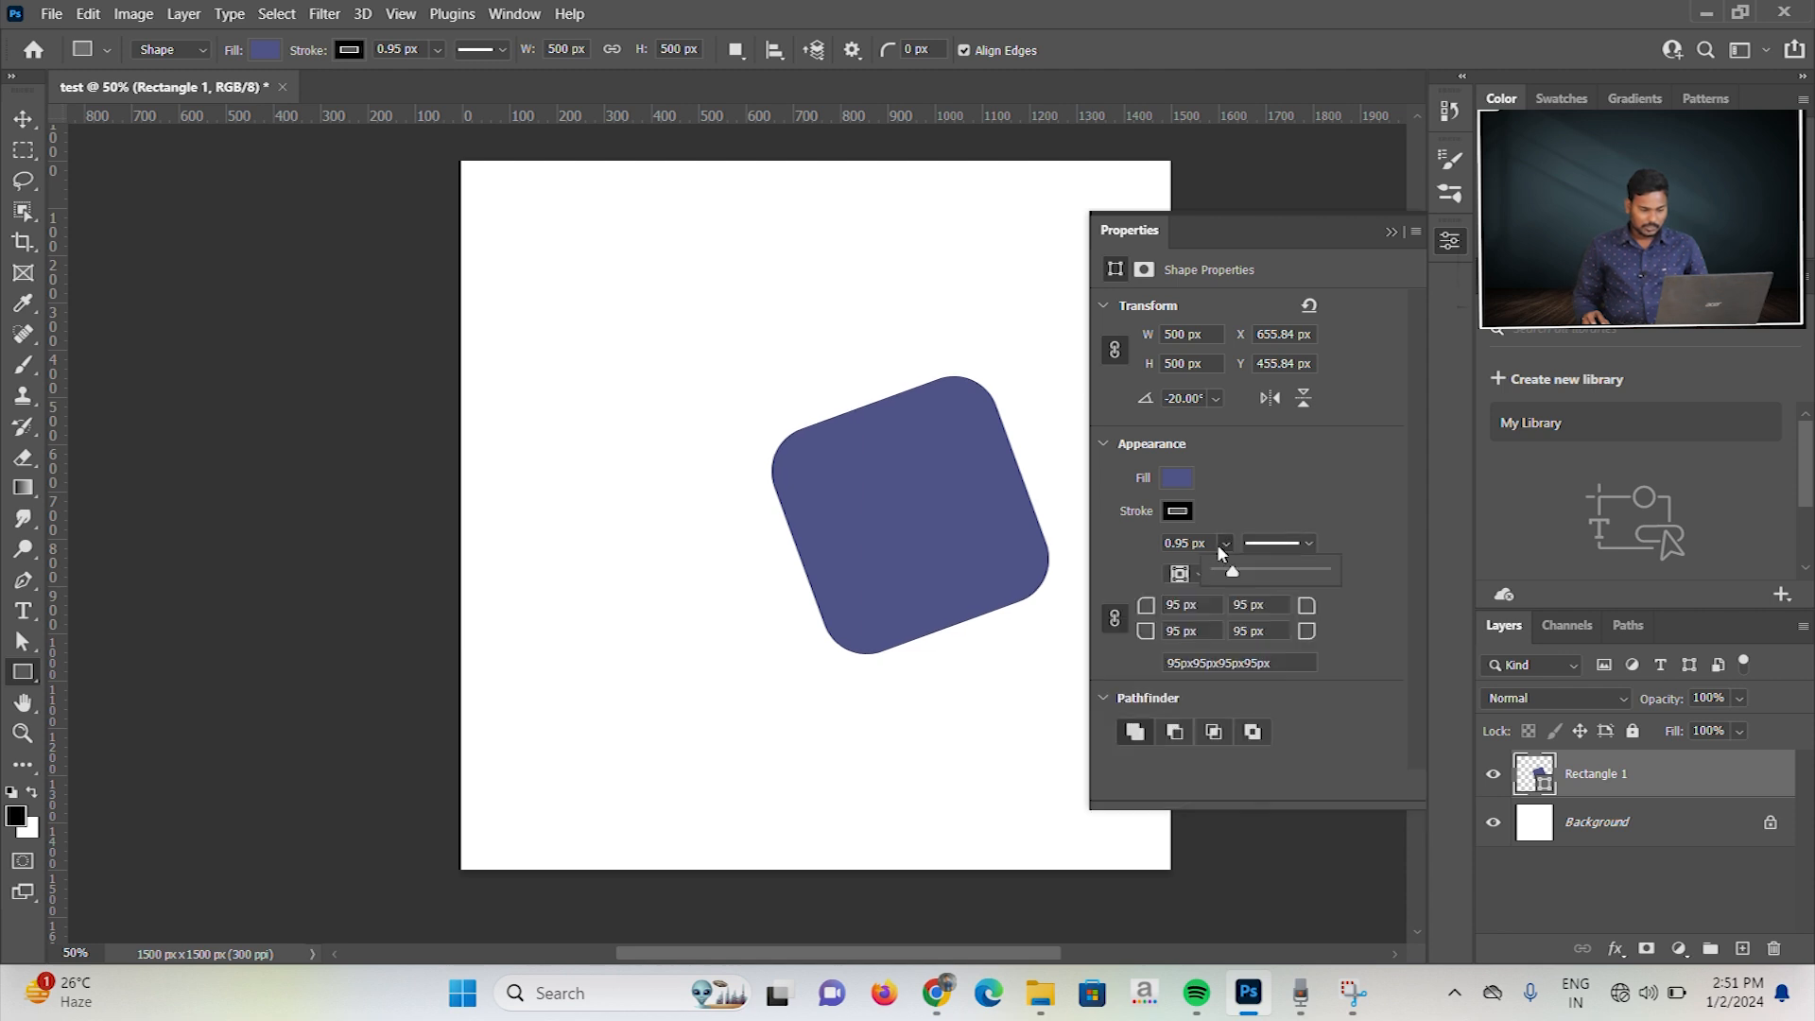
drag(1232, 571, 1241, 572)
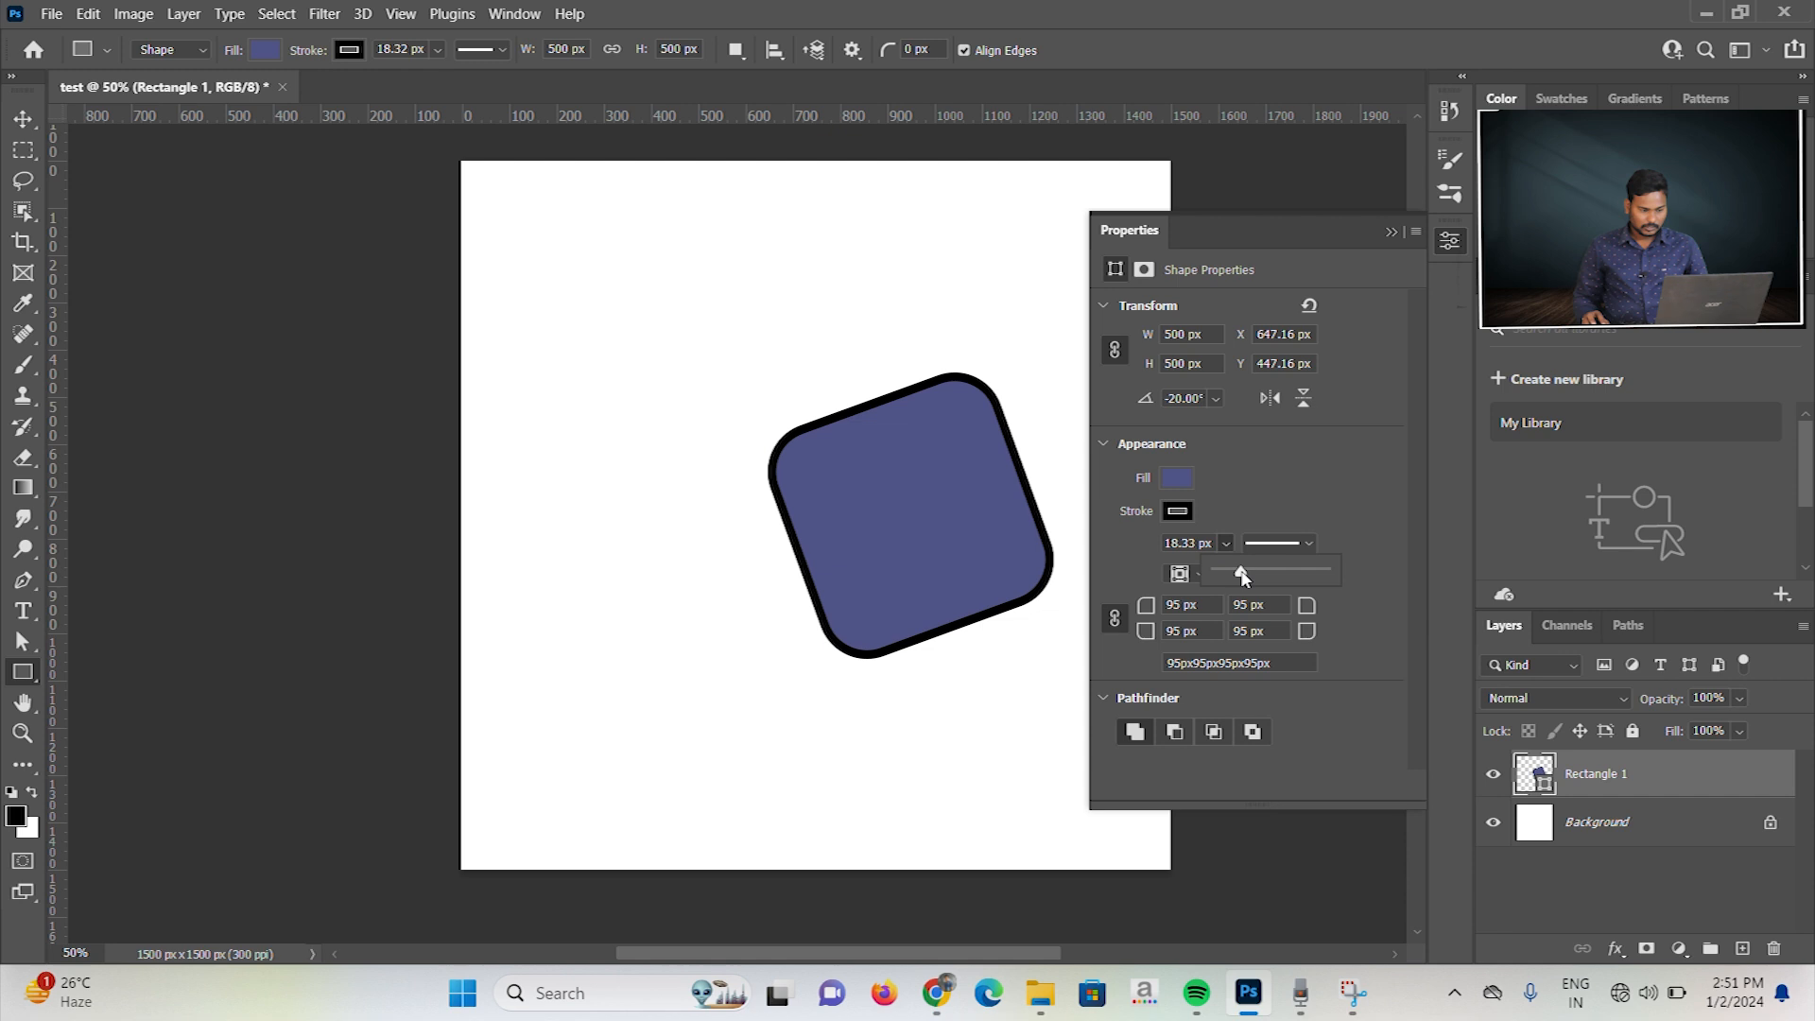
click(1310, 445)
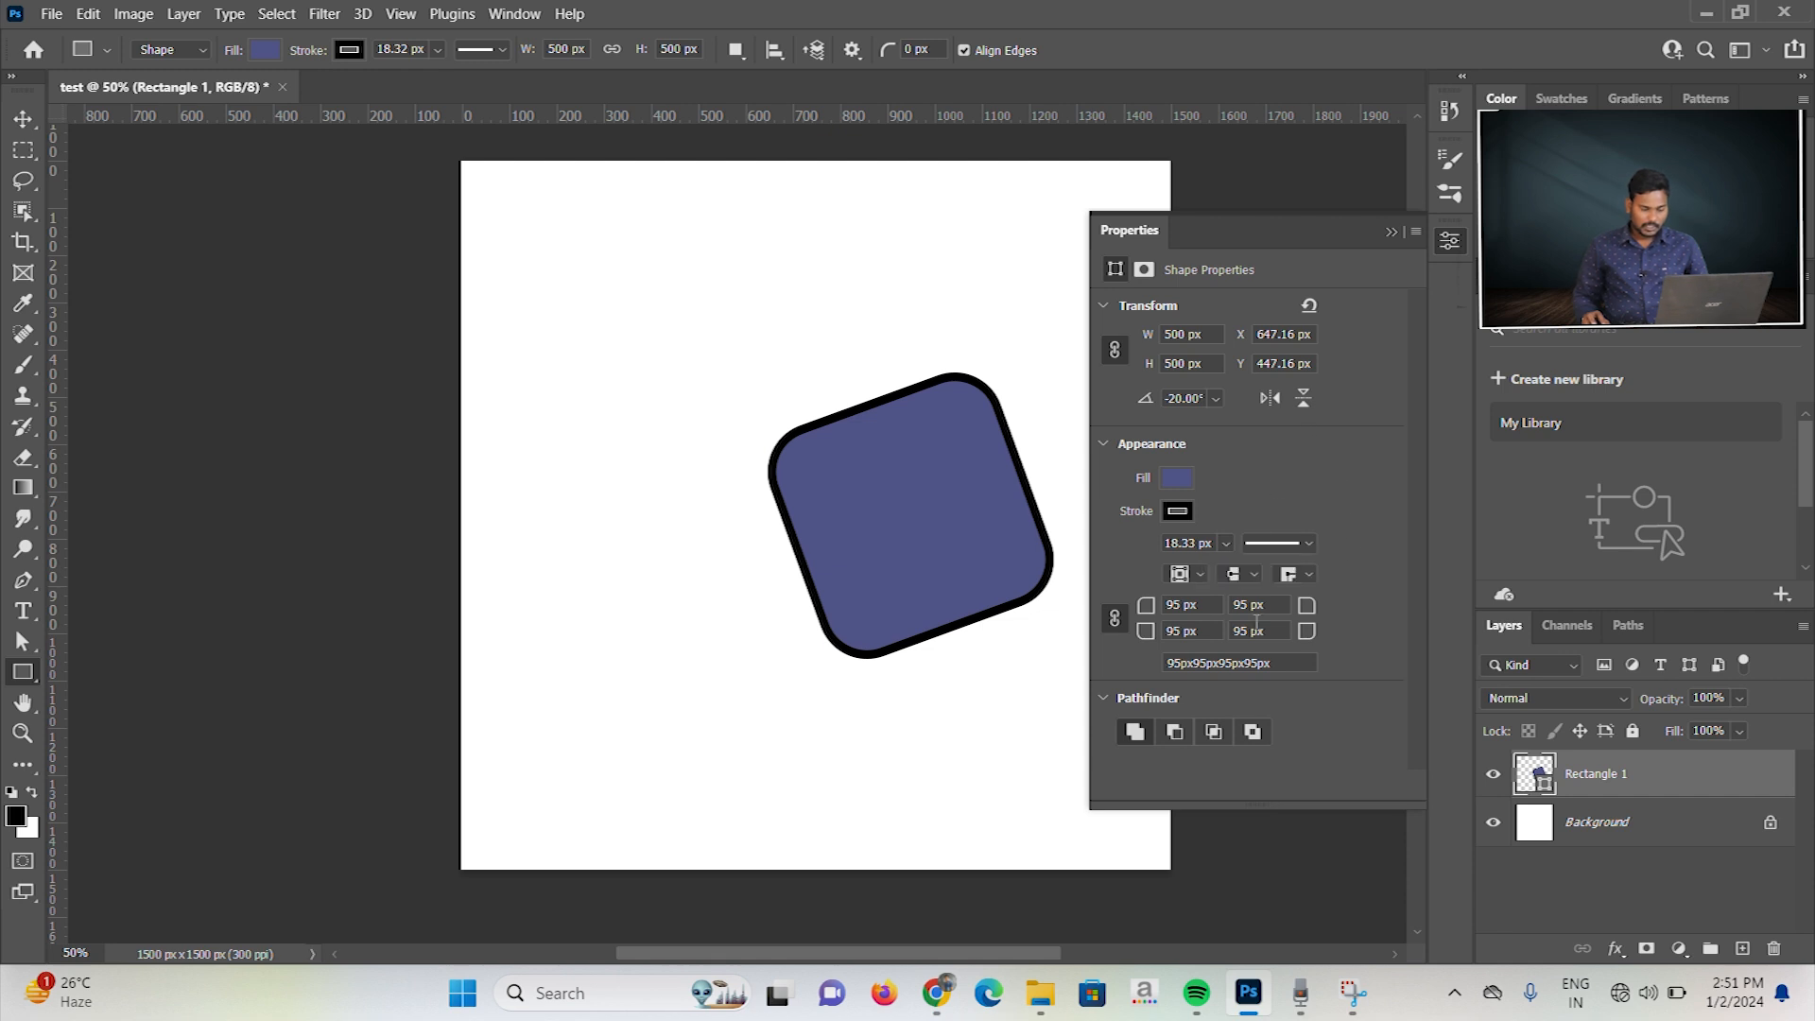
Step: Align the stroke inside the square's edge and vary its width to about 76 px, ending near 16 px
click(1202, 575)
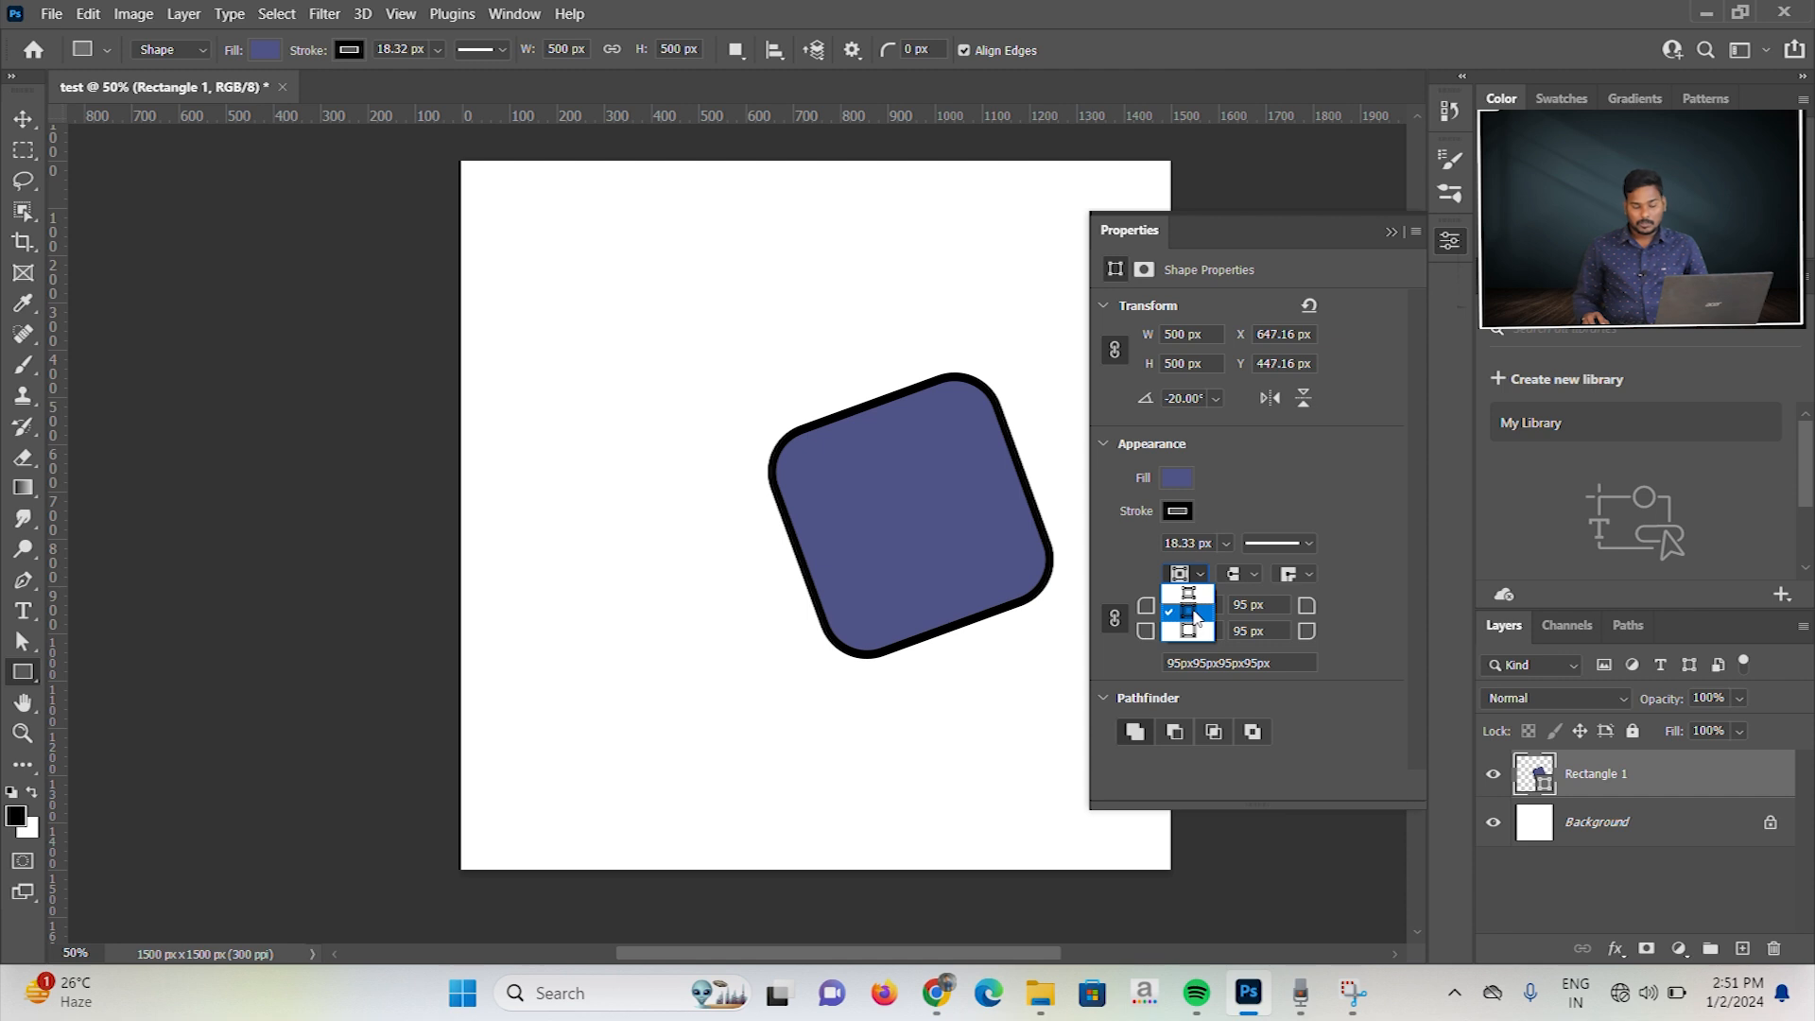
click(1189, 593)
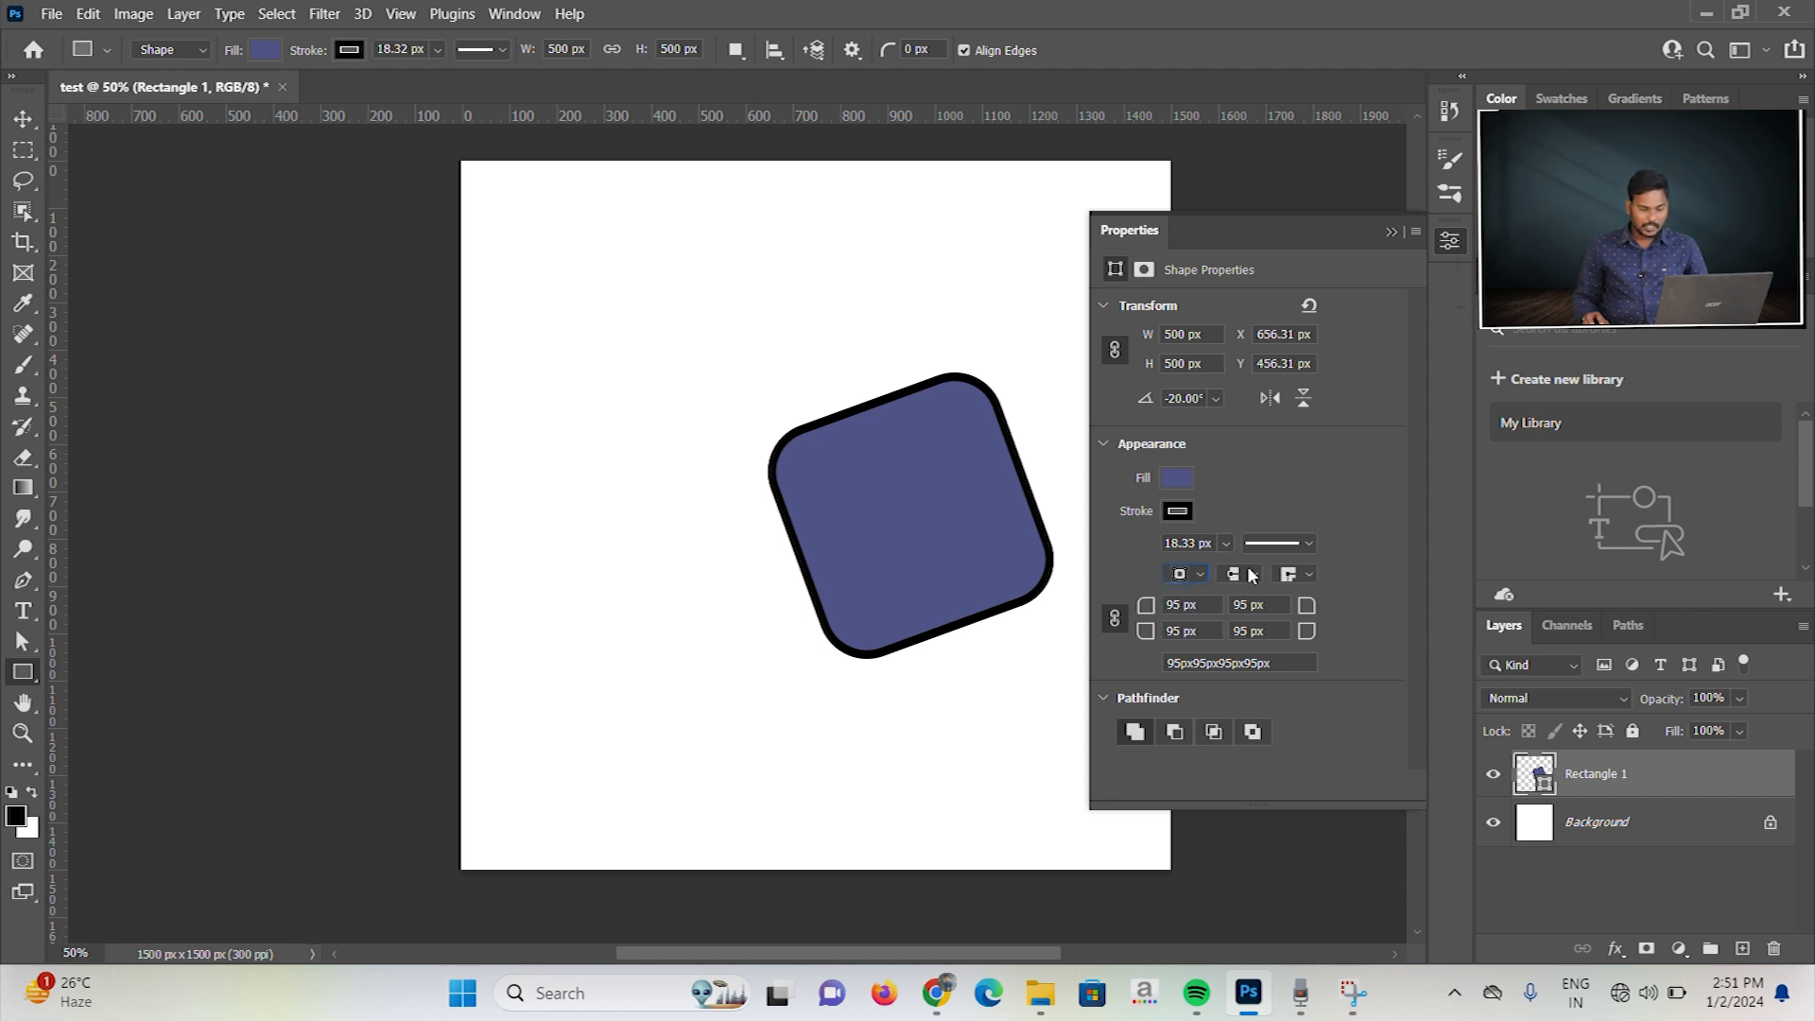
click(1225, 543)
drag(1240, 571, 1259, 579)
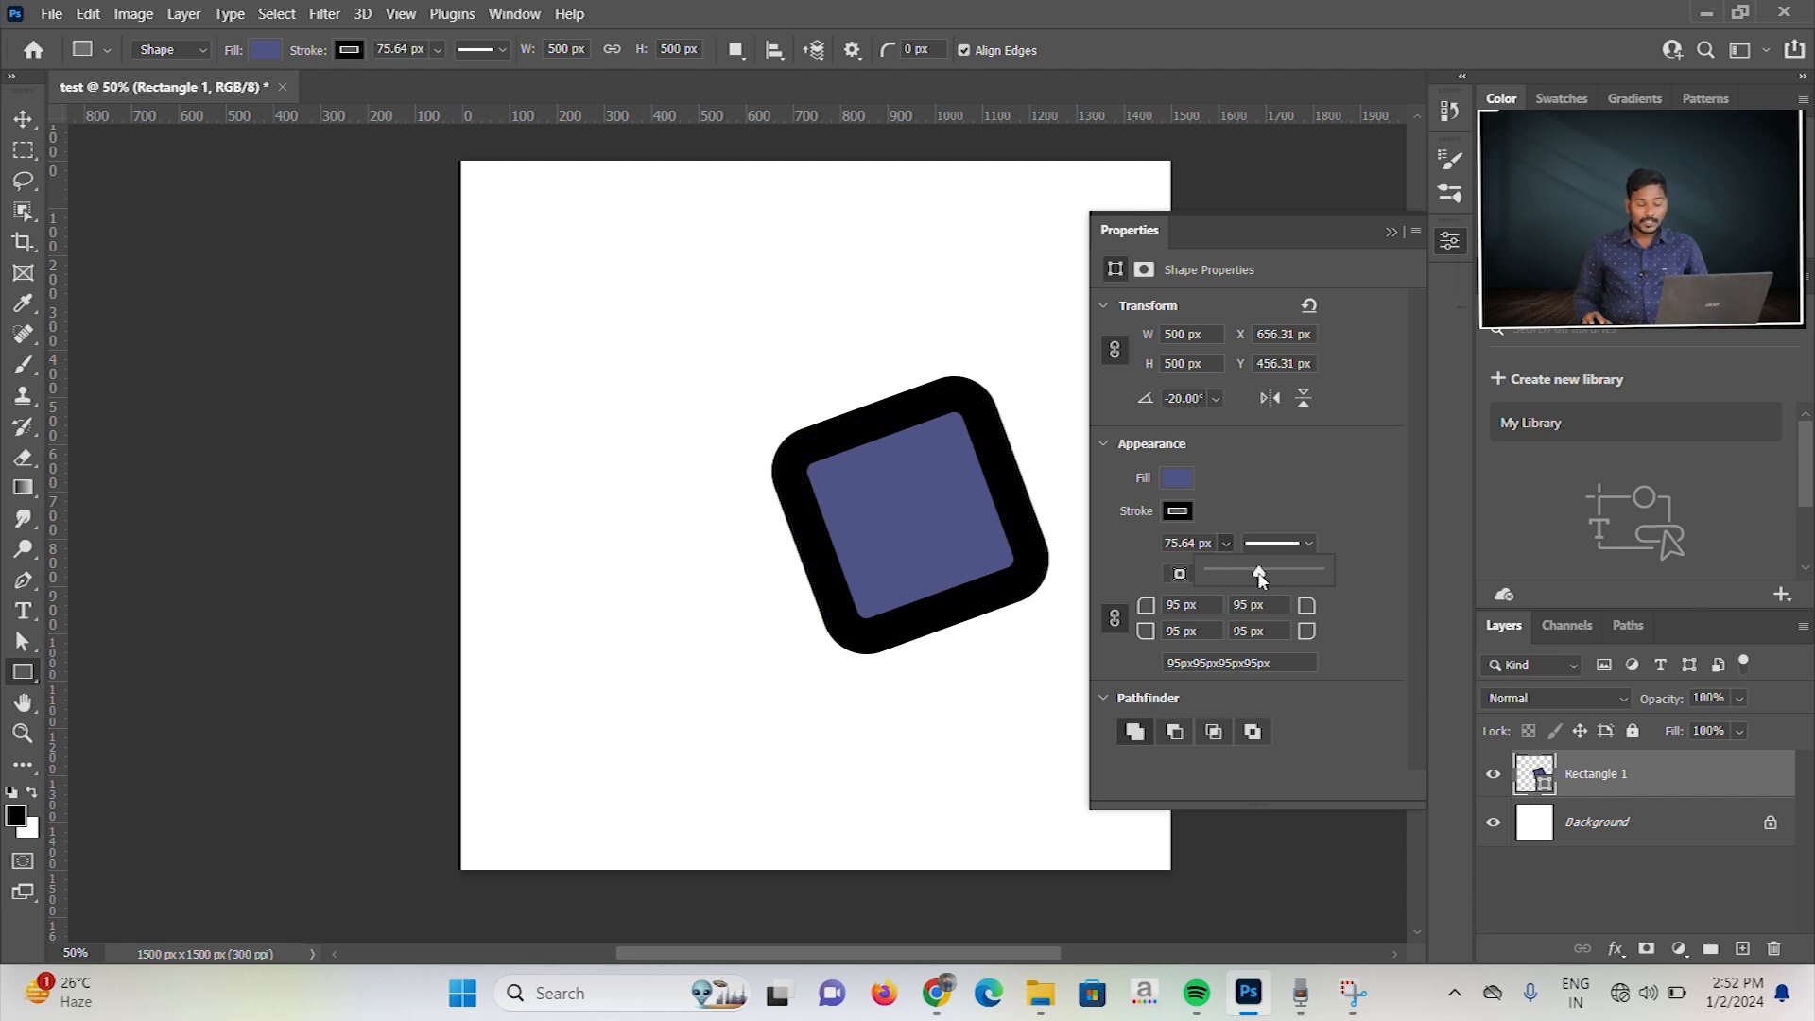
mouse_move(1259, 579)
mouse_down()
mouse_move(1219, 578)
mouse_move(1232, 573)
mouse_up()
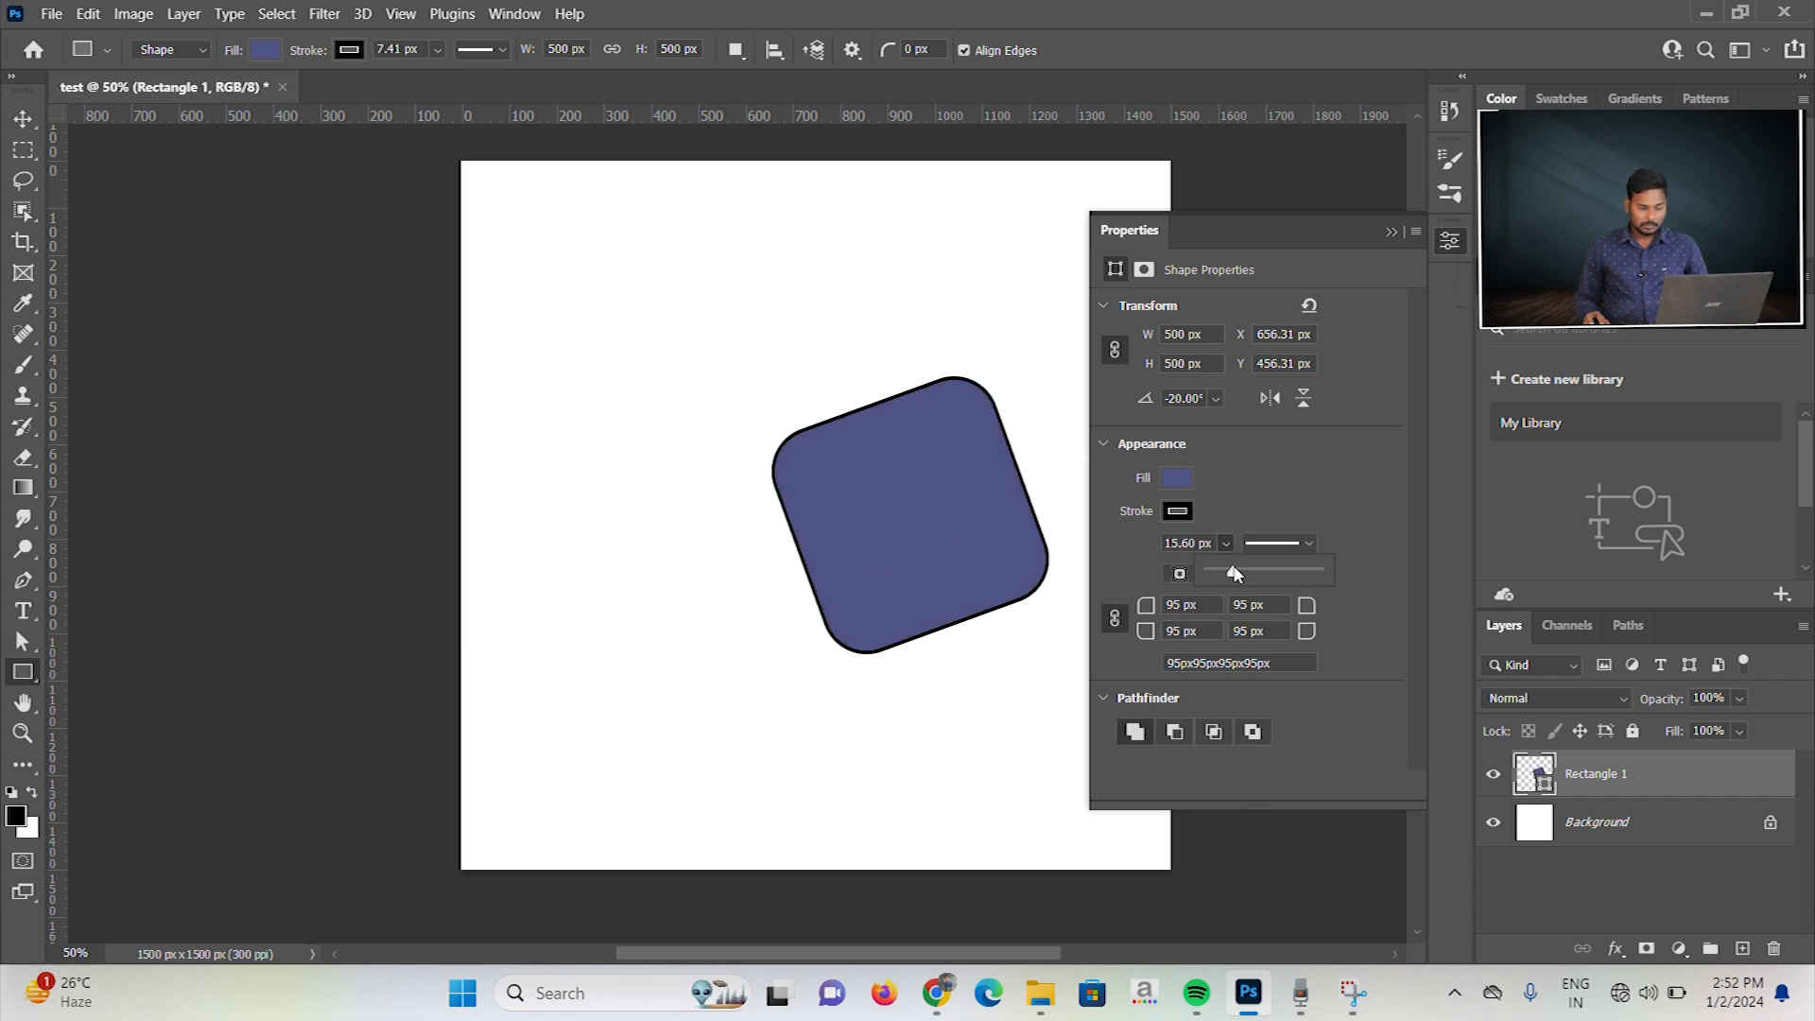
Step: Align the stroke outside the square's edge and vary its width up to 600 px, ending near 27 px
click(1180, 573)
click(1181, 575)
click(1182, 574)
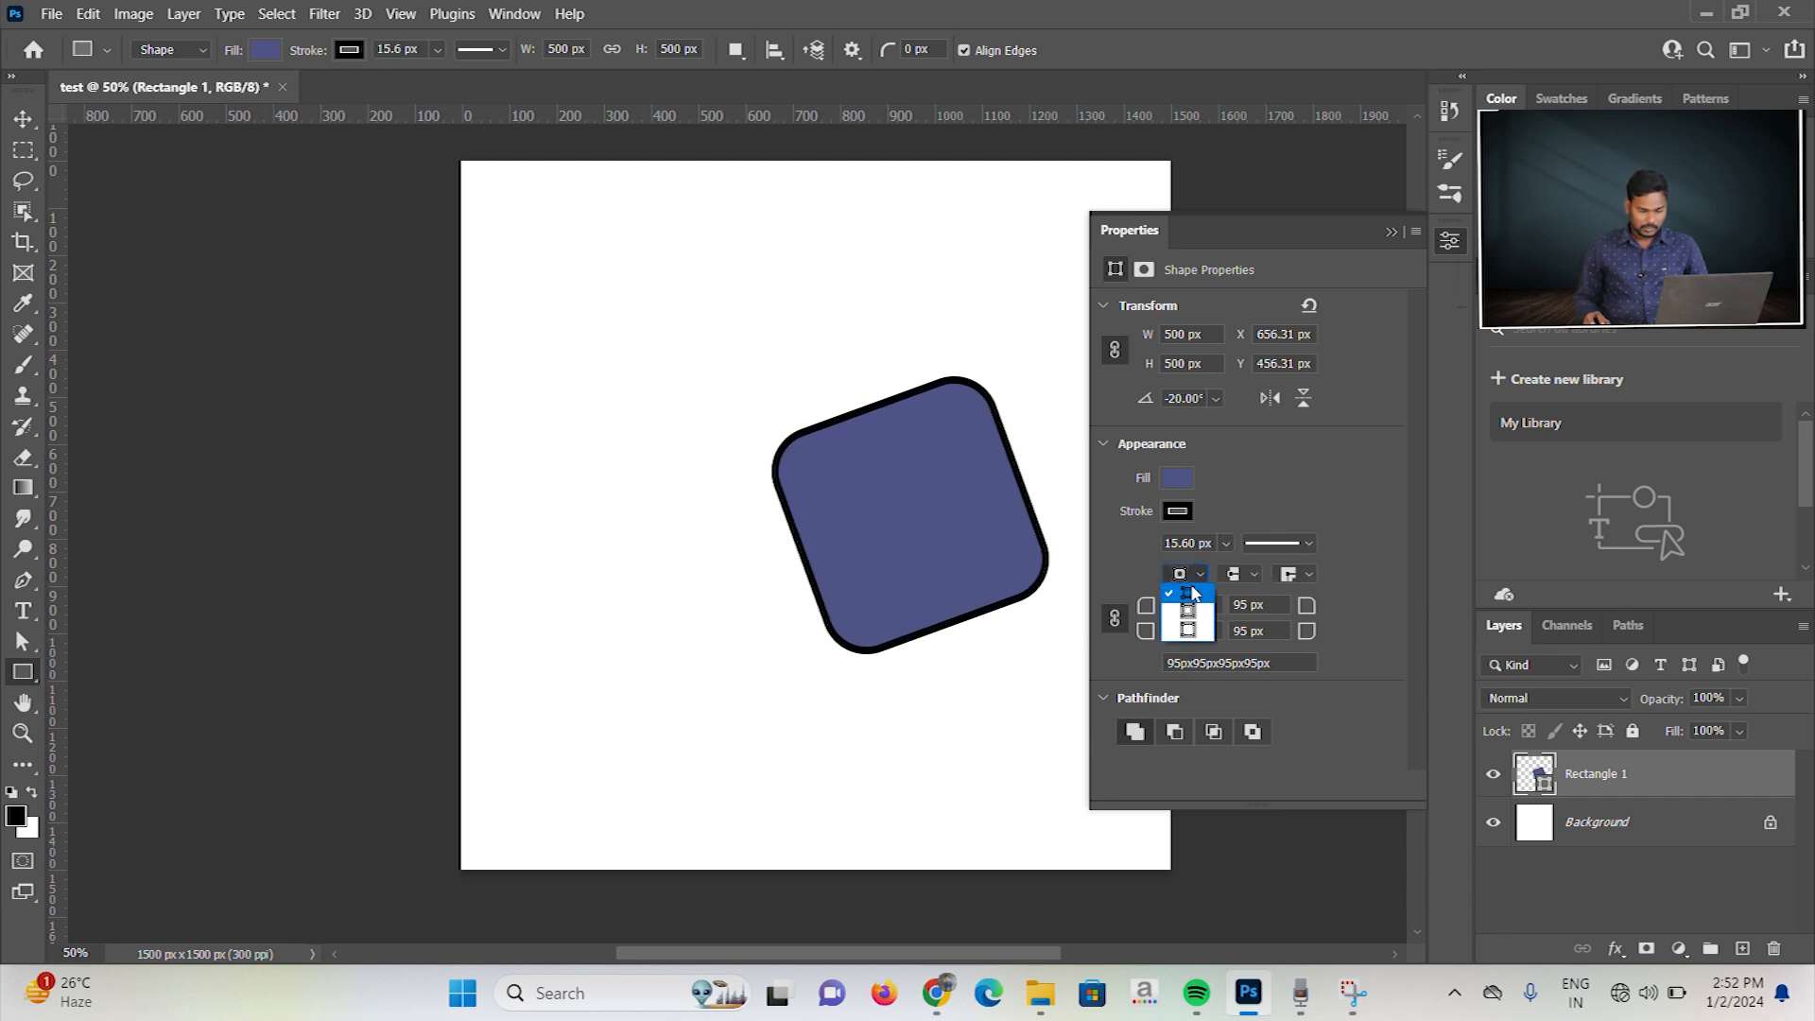
click(1190, 632)
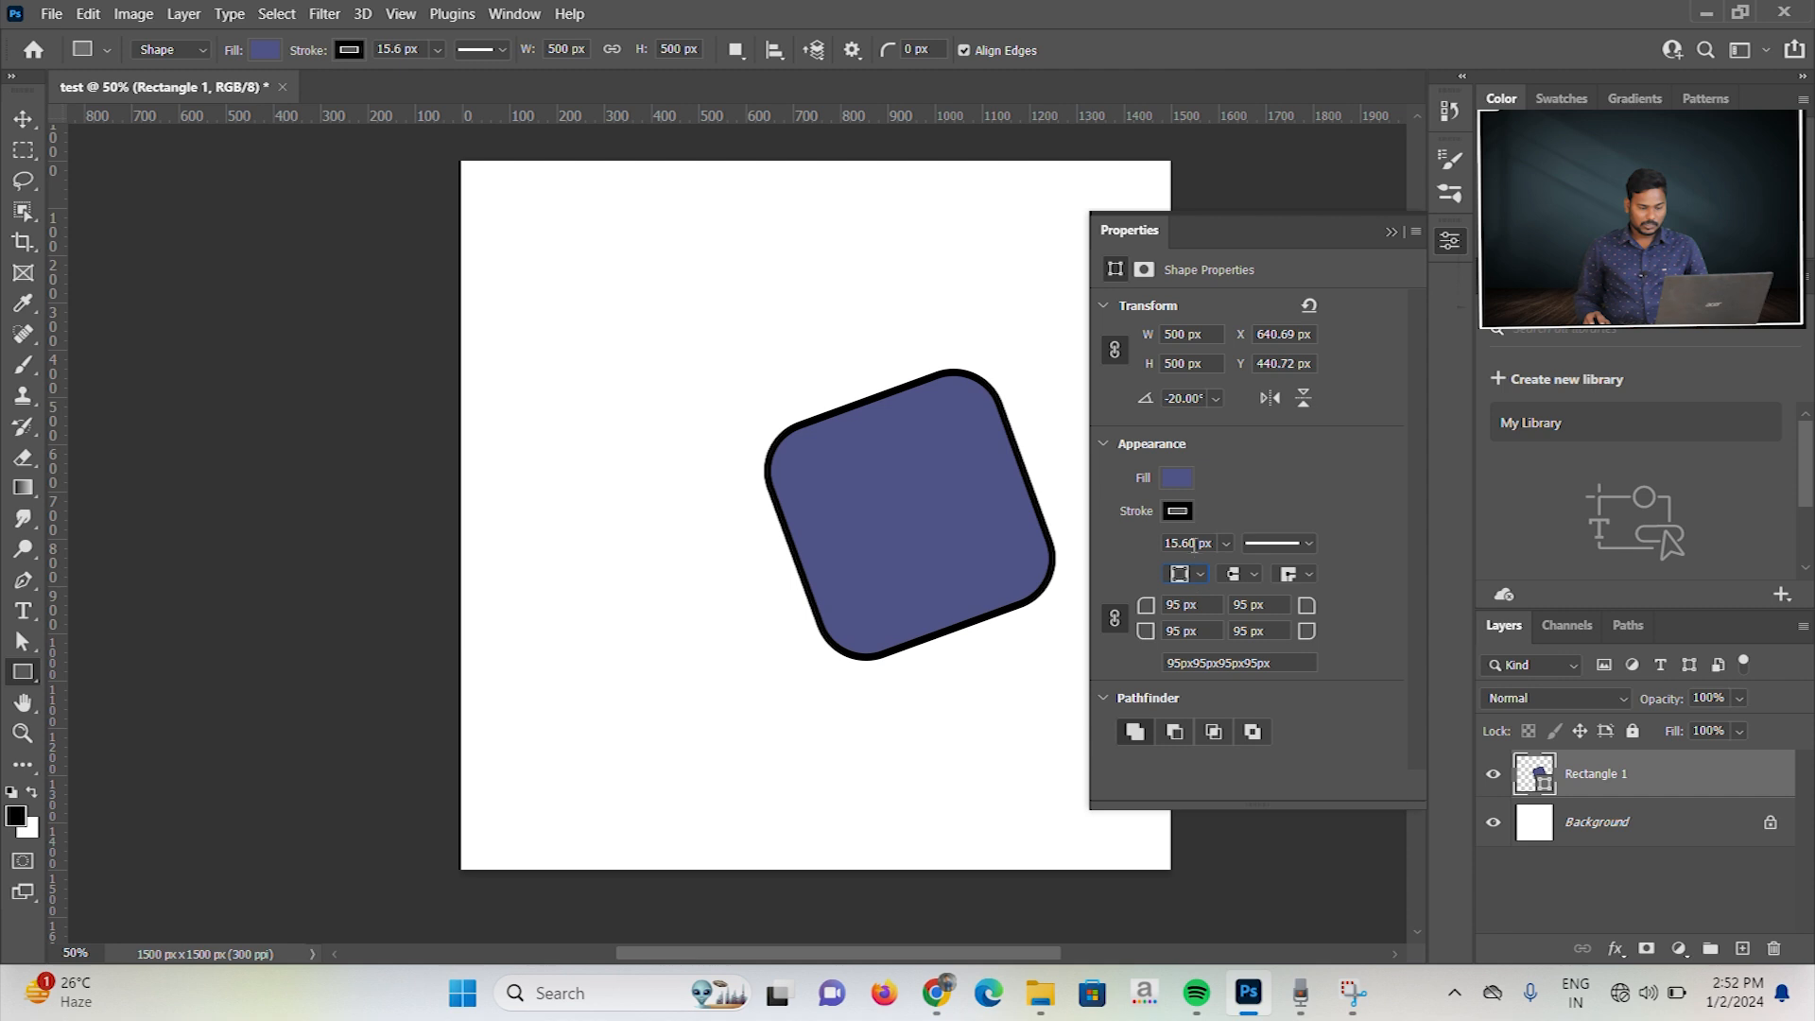
click(1226, 544)
drag(1233, 573, 1277, 582)
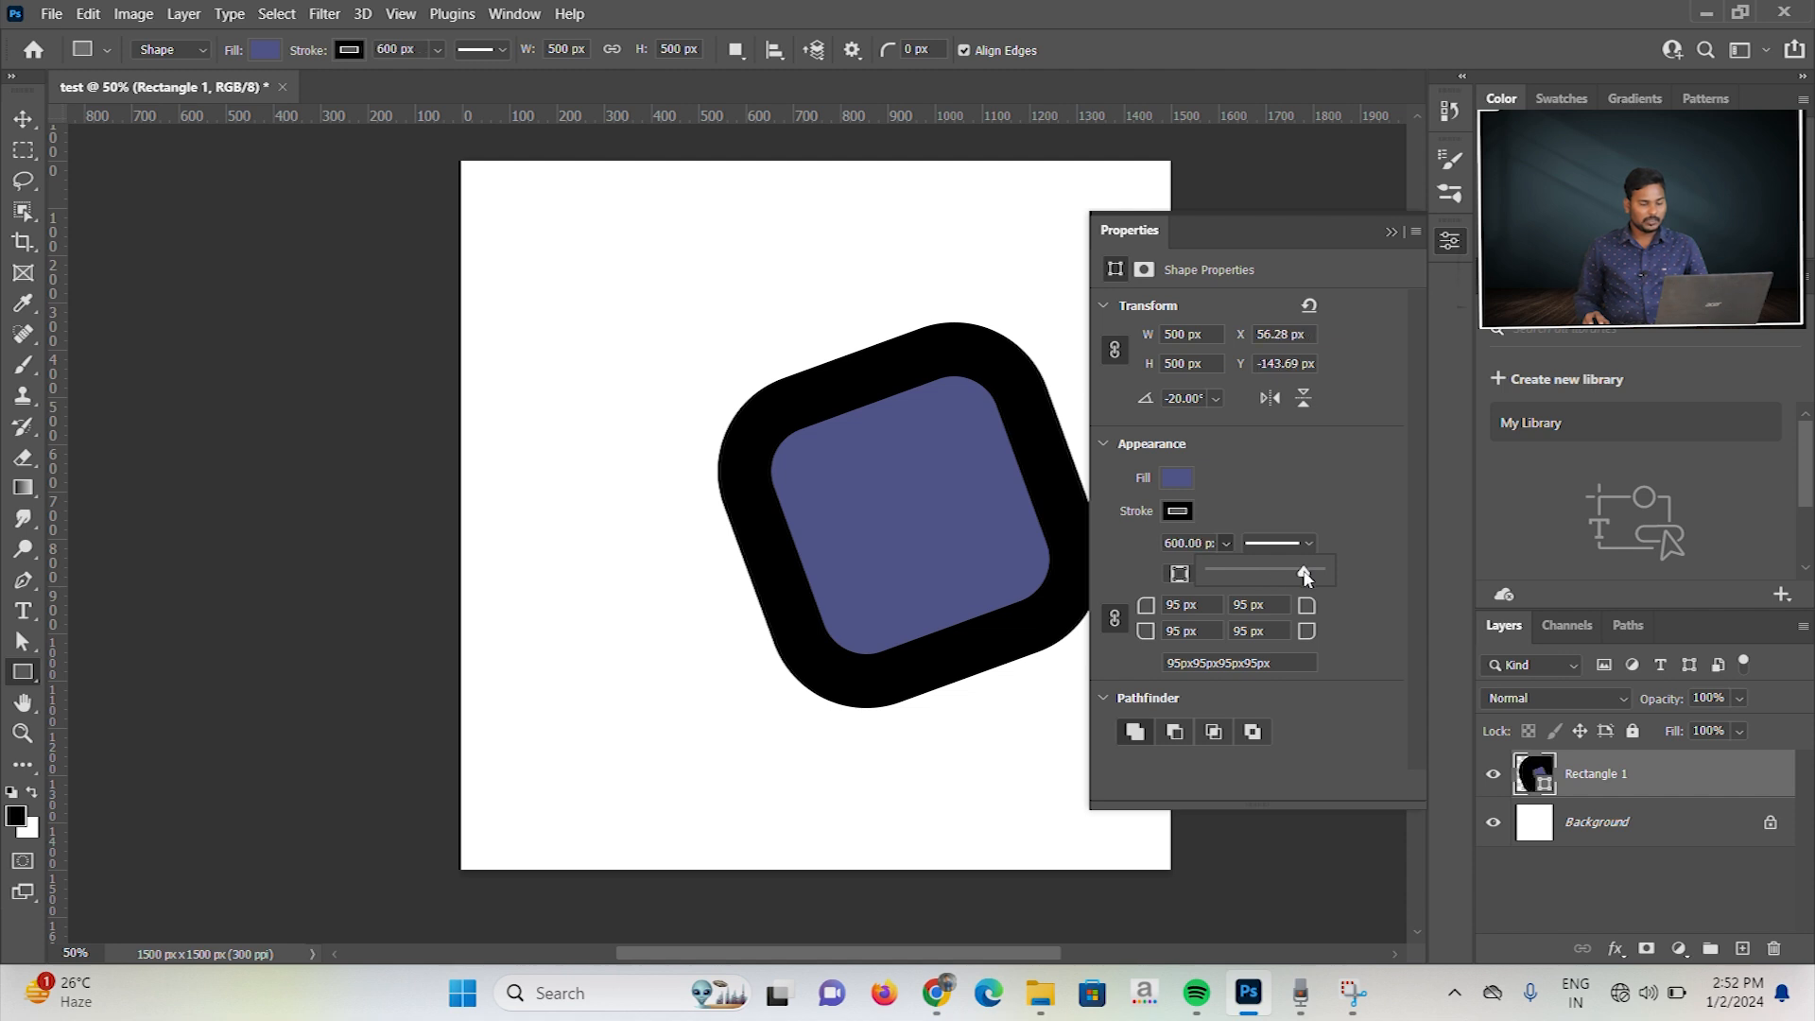
drag(1305, 575, 1240, 576)
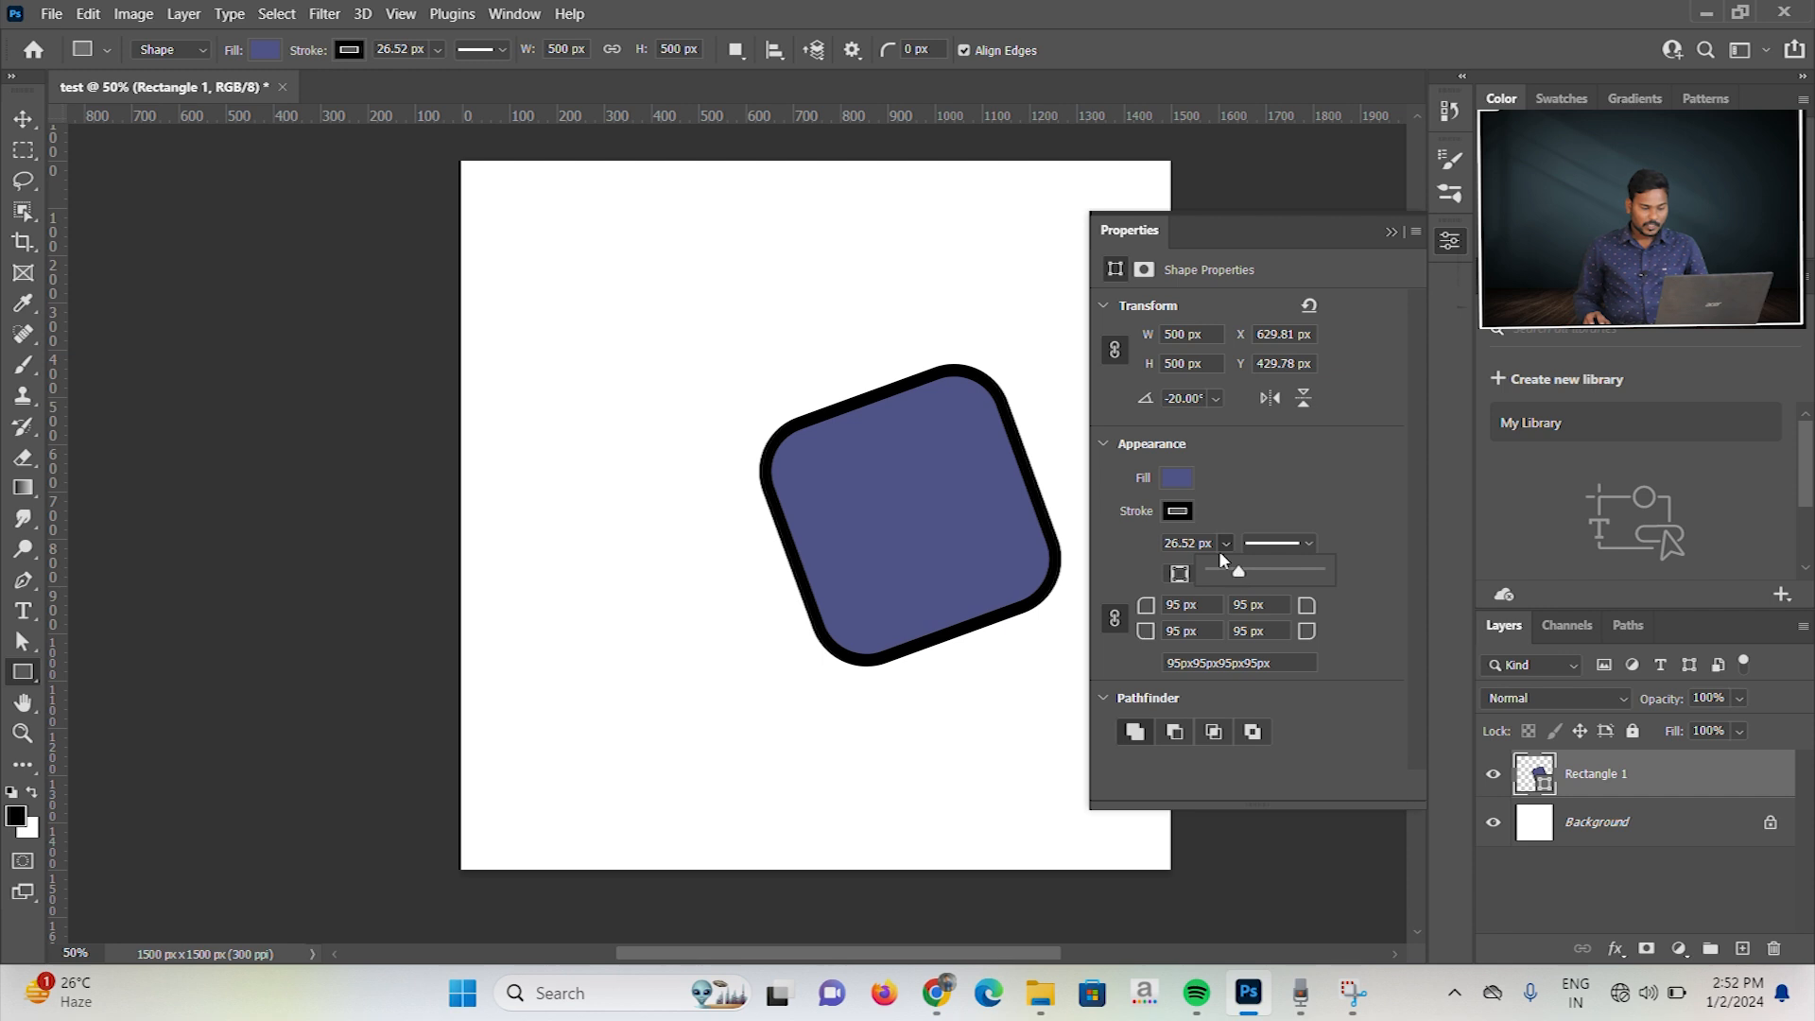
click(1225, 543)
Step: Align the stroke to the center of the square's edge and readjust the stroke width
click(1193, 575)
click(1199, 609)
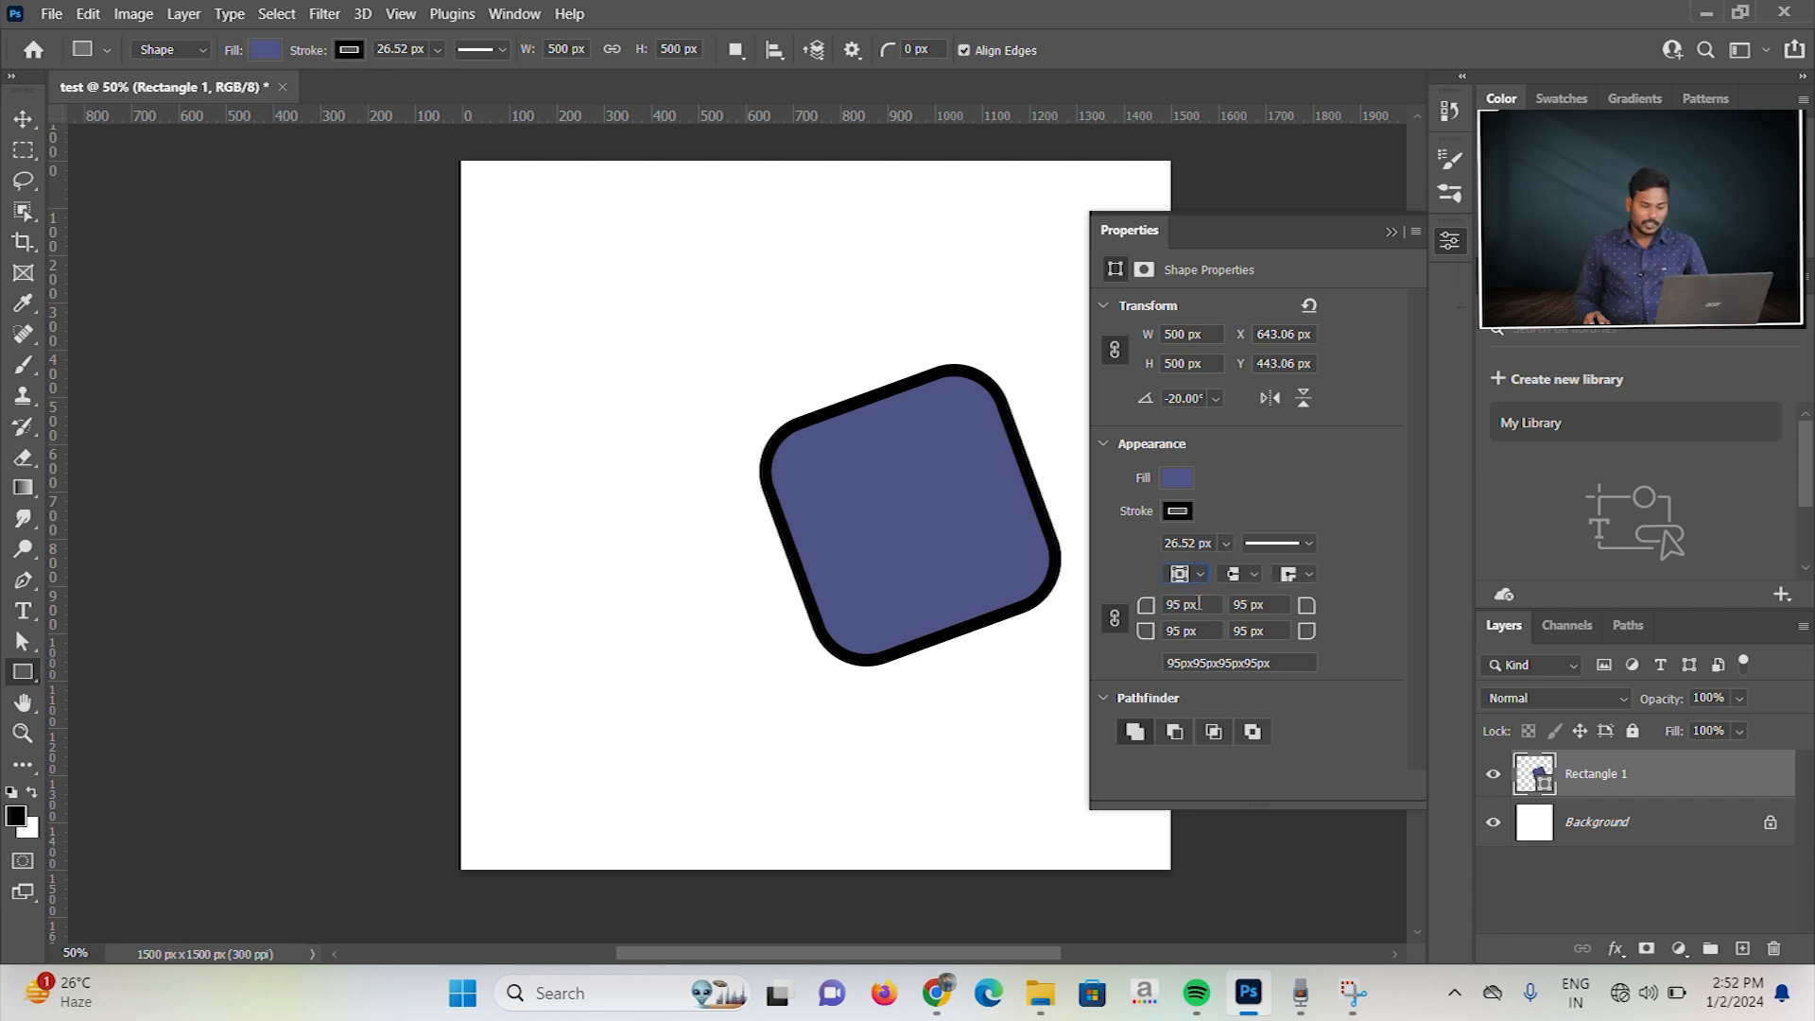
click(1226, 545)
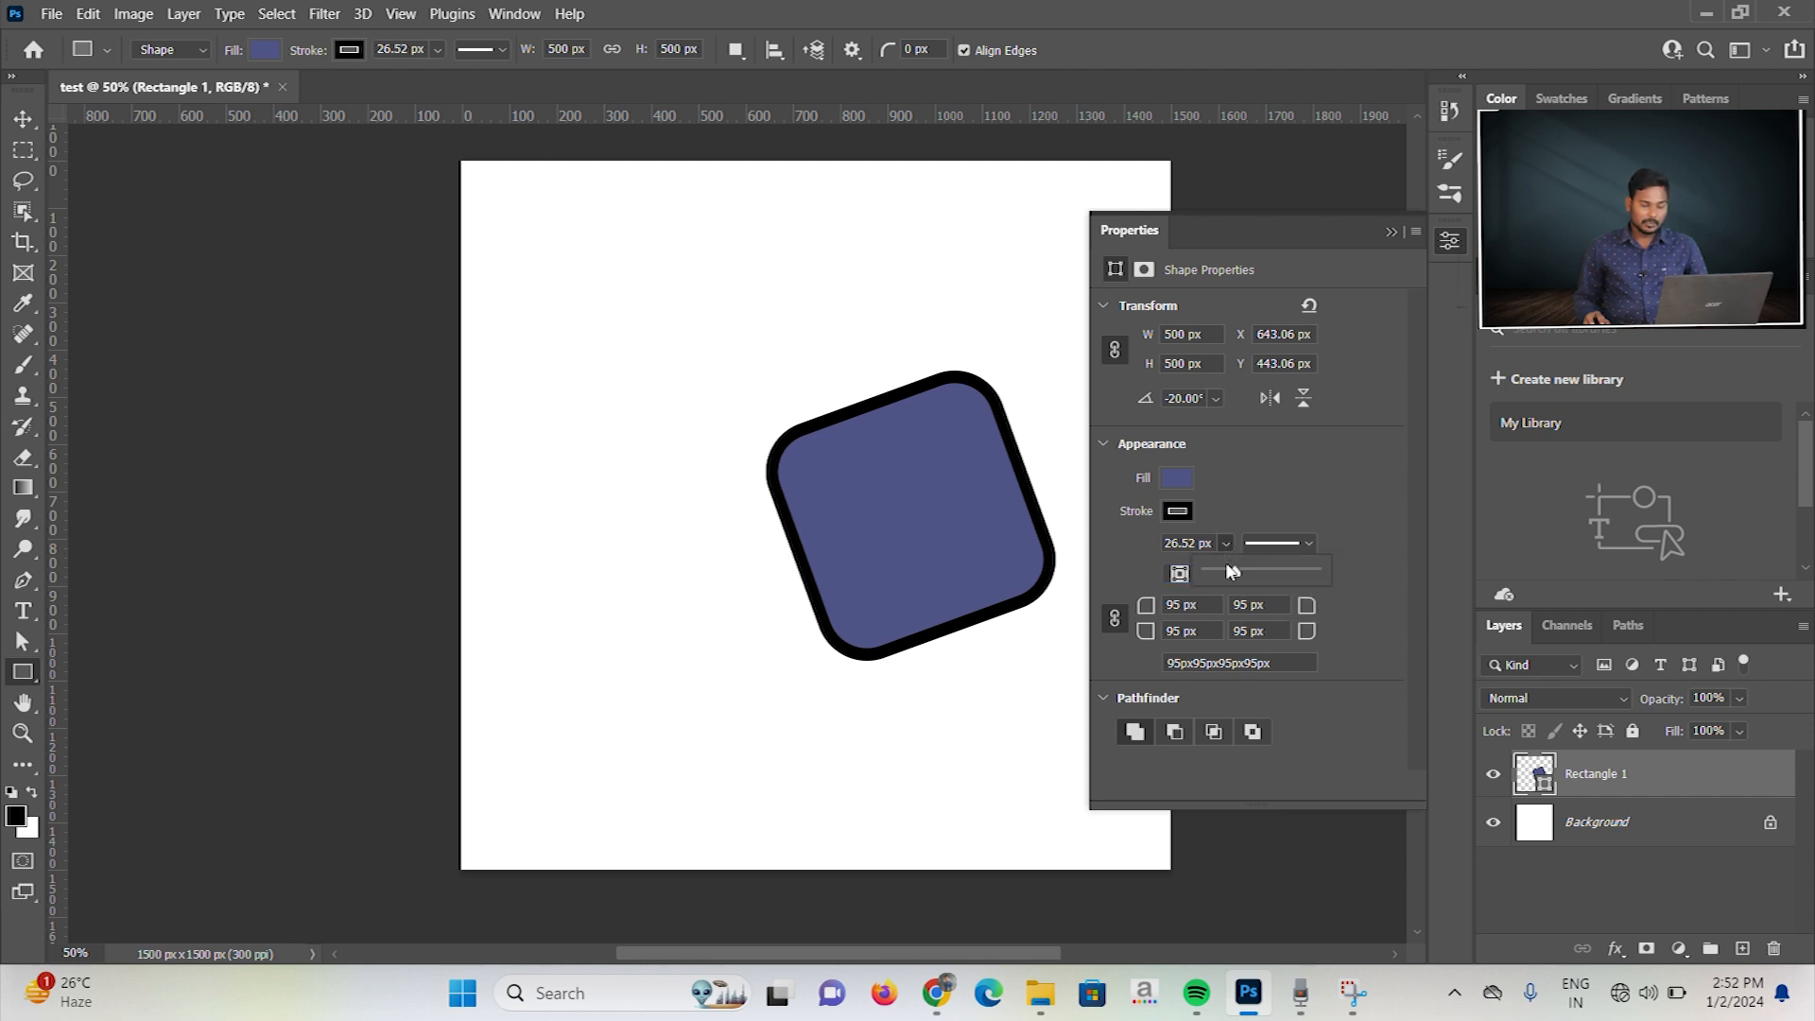
mouse_move(1232, 573)
mouse_down()
mouse_move(1301, 576)
mouse_move(1221, 578)
mouse_up()
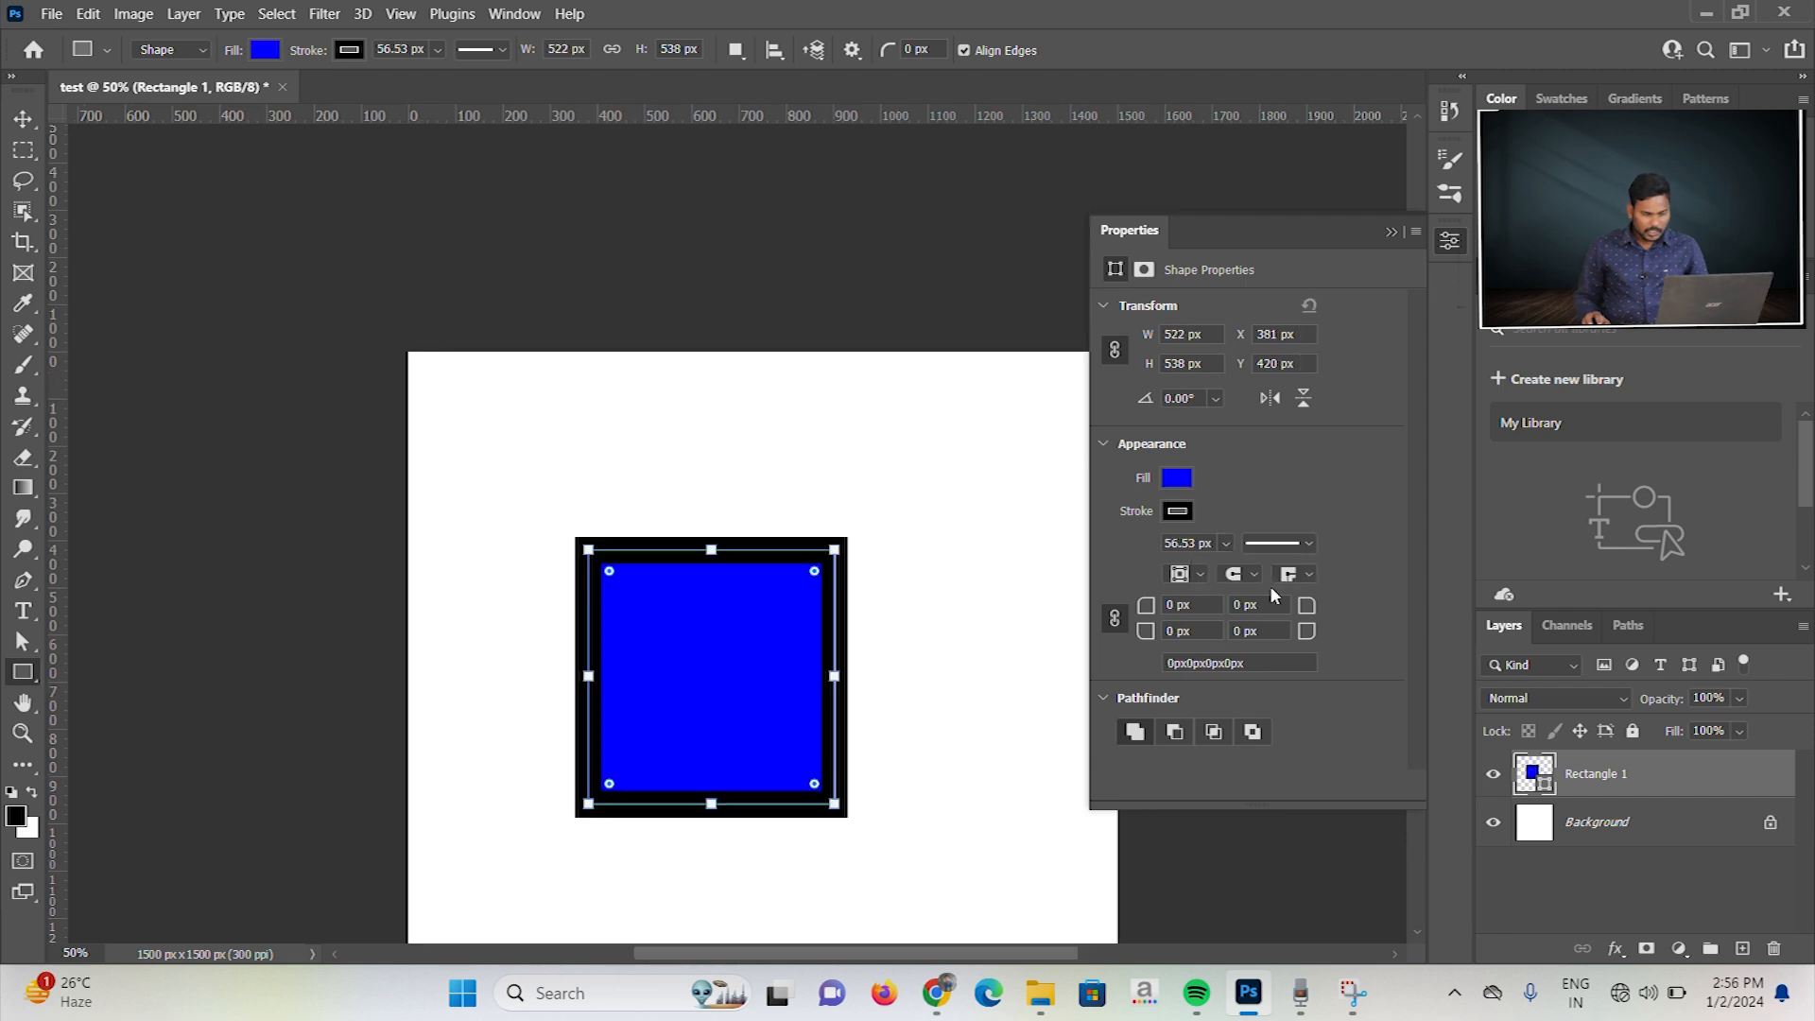
Step: Try the round line cap on the blue rectangle's stroke, ending with the square cap
click(1255, 575)
click(1244, 611)
click(1243, 575)
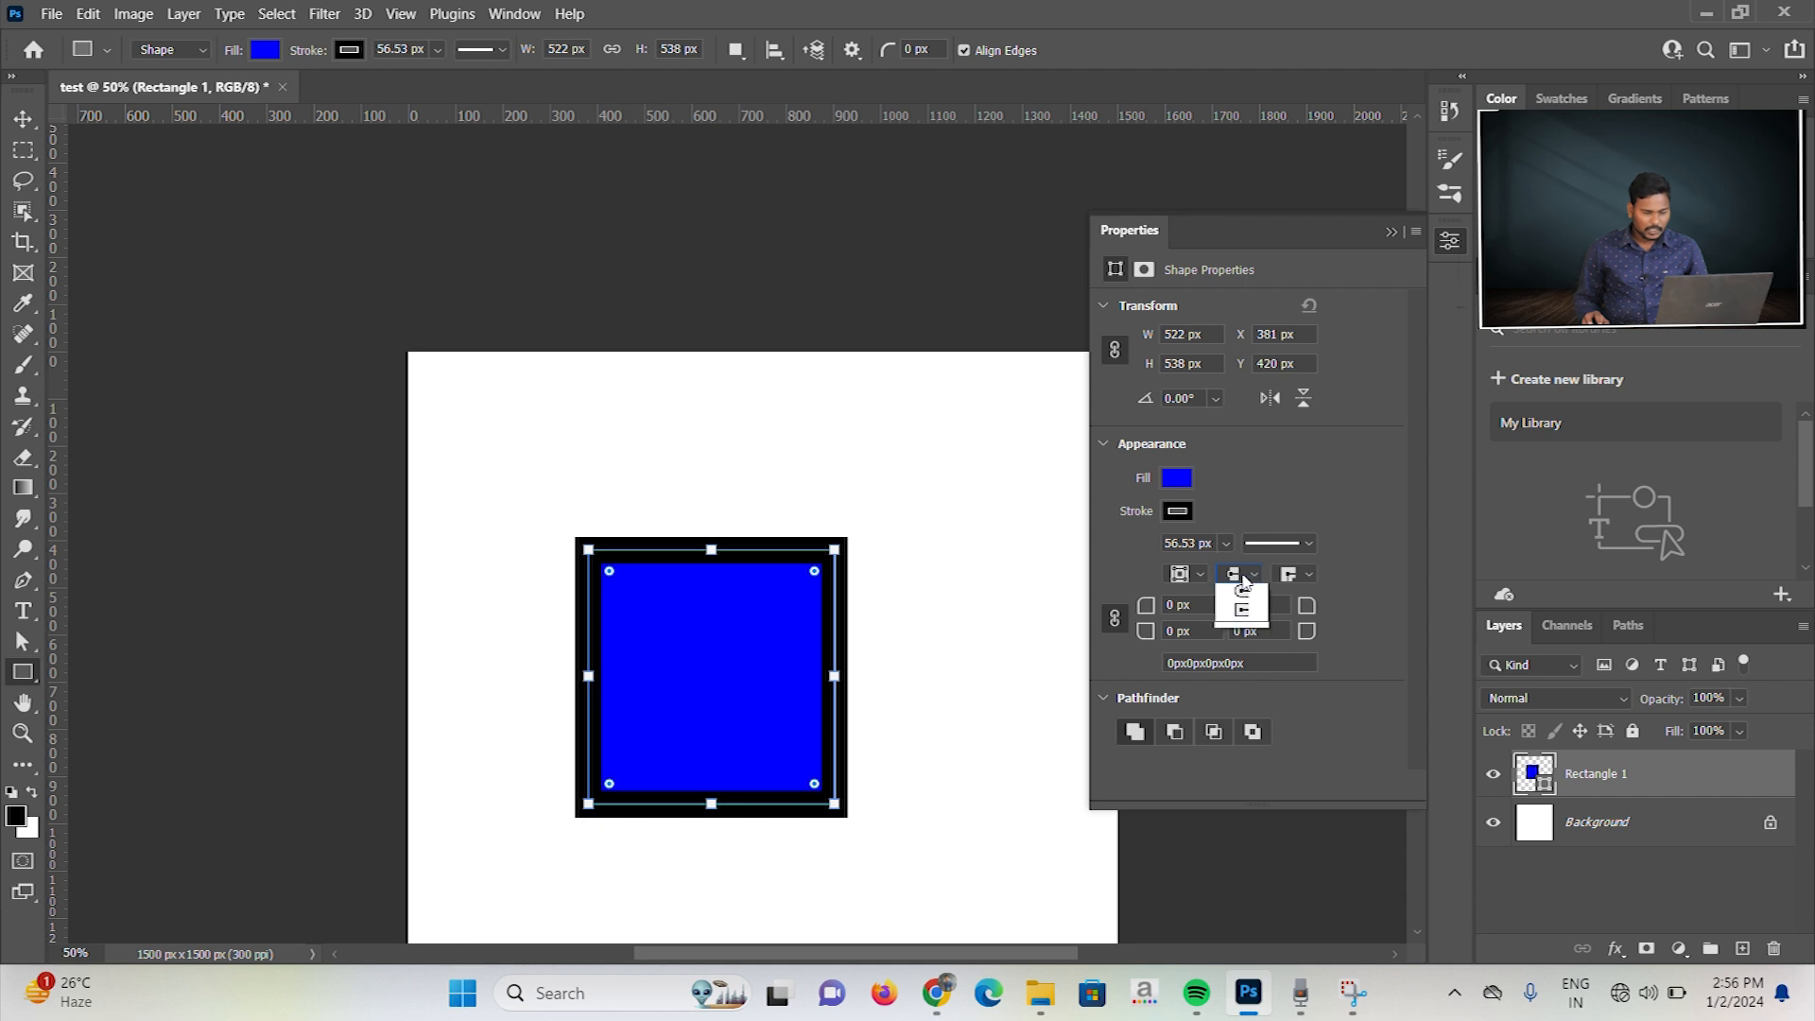
click(1243, 607)
click(1244, 571)
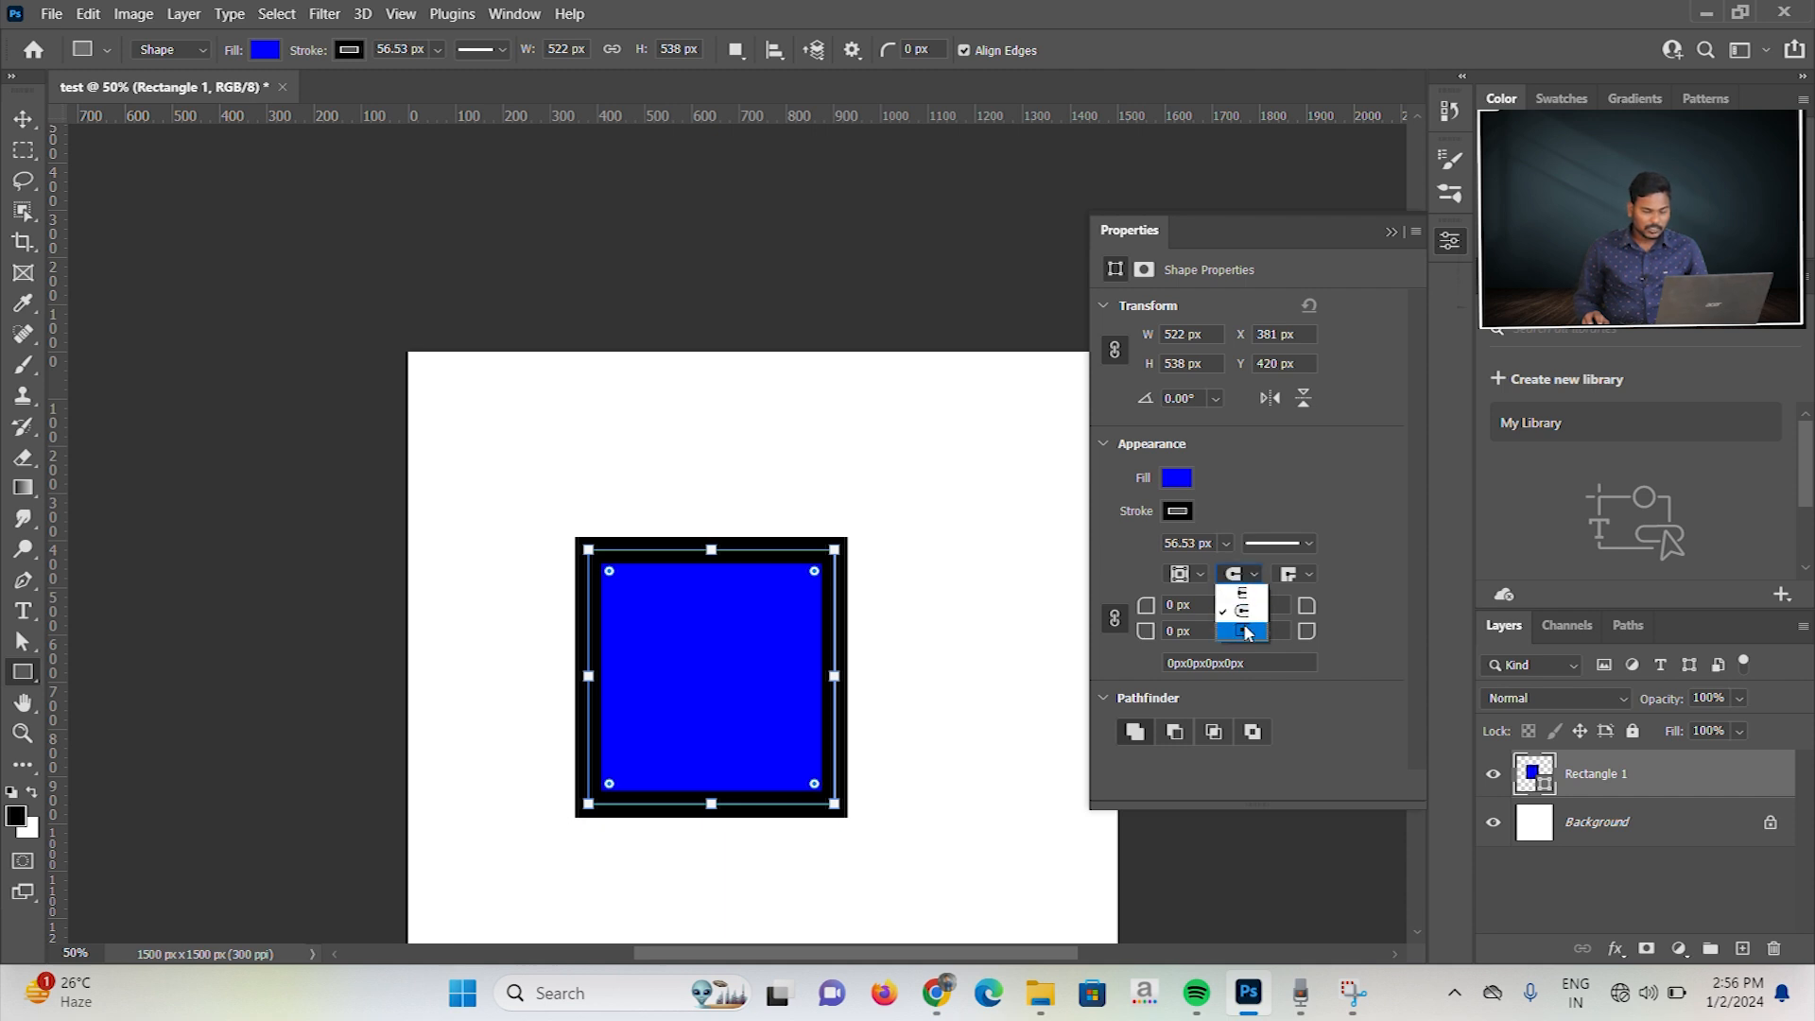
click(1246, 630)
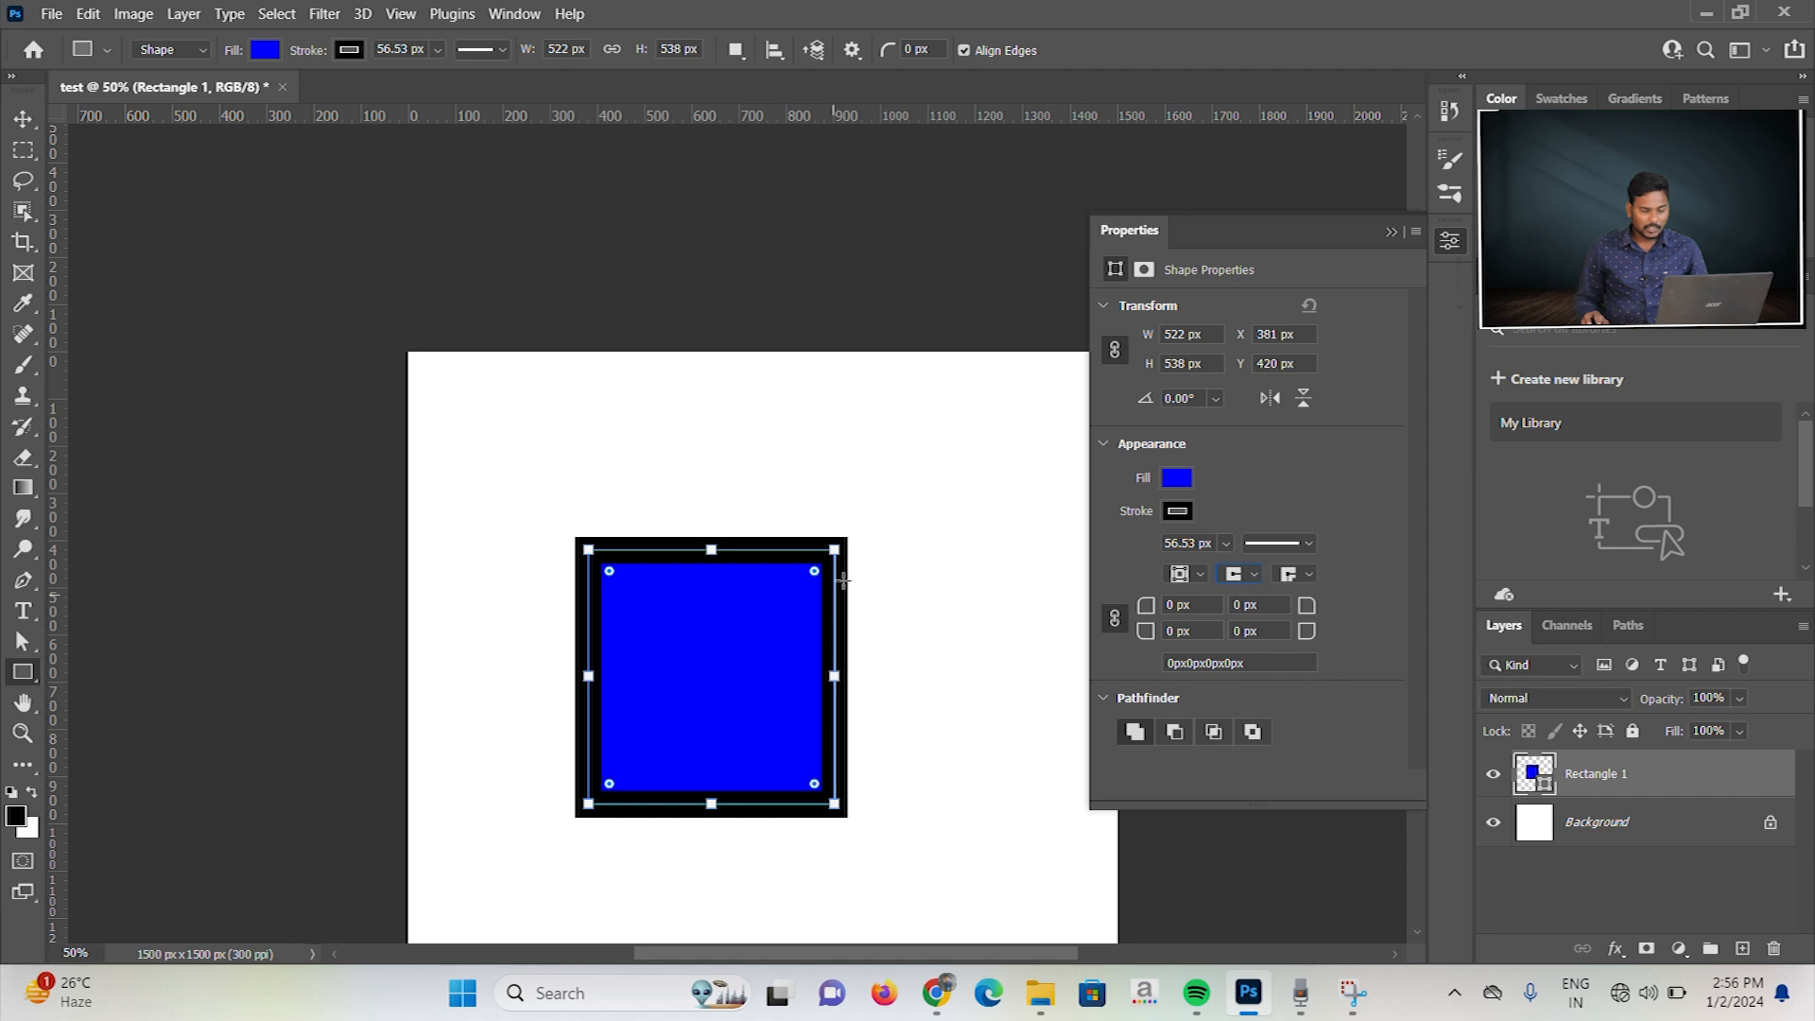
Step: Try the round and bevel corner joins on the blue rectangle's stroke, ending with the sharp miter join
click(1309, 576)
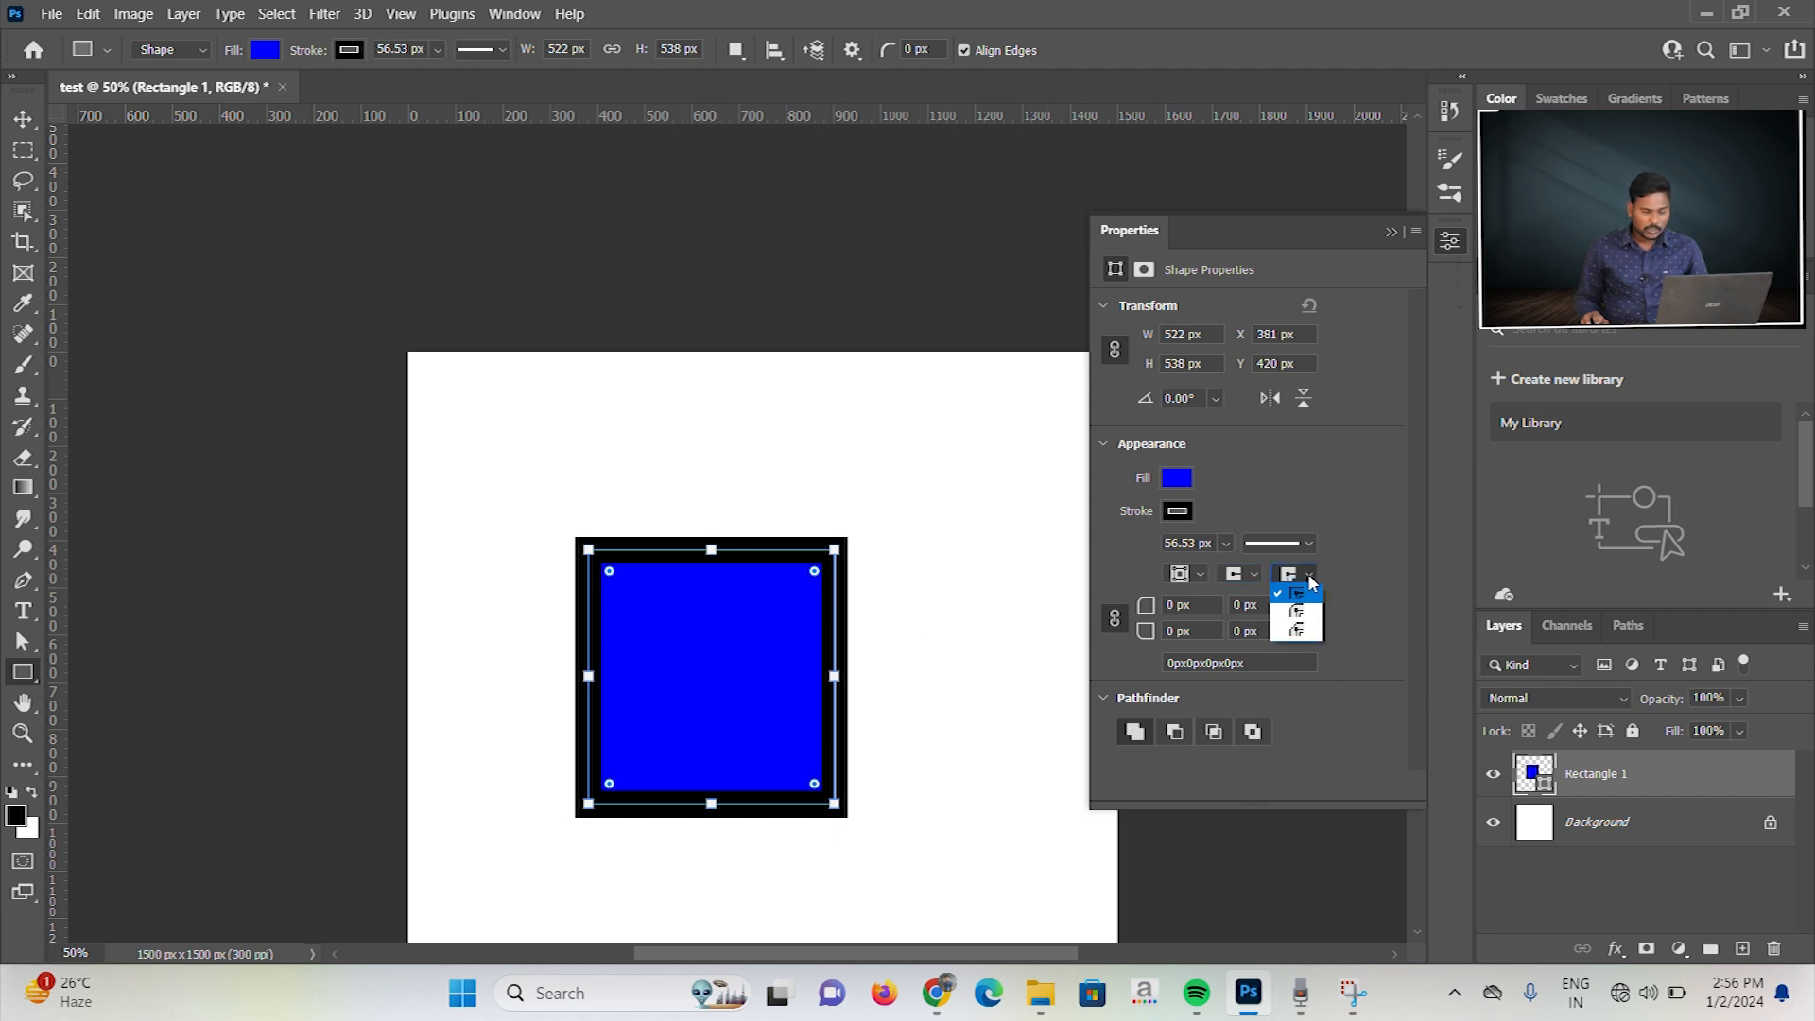
click(1307, 611)
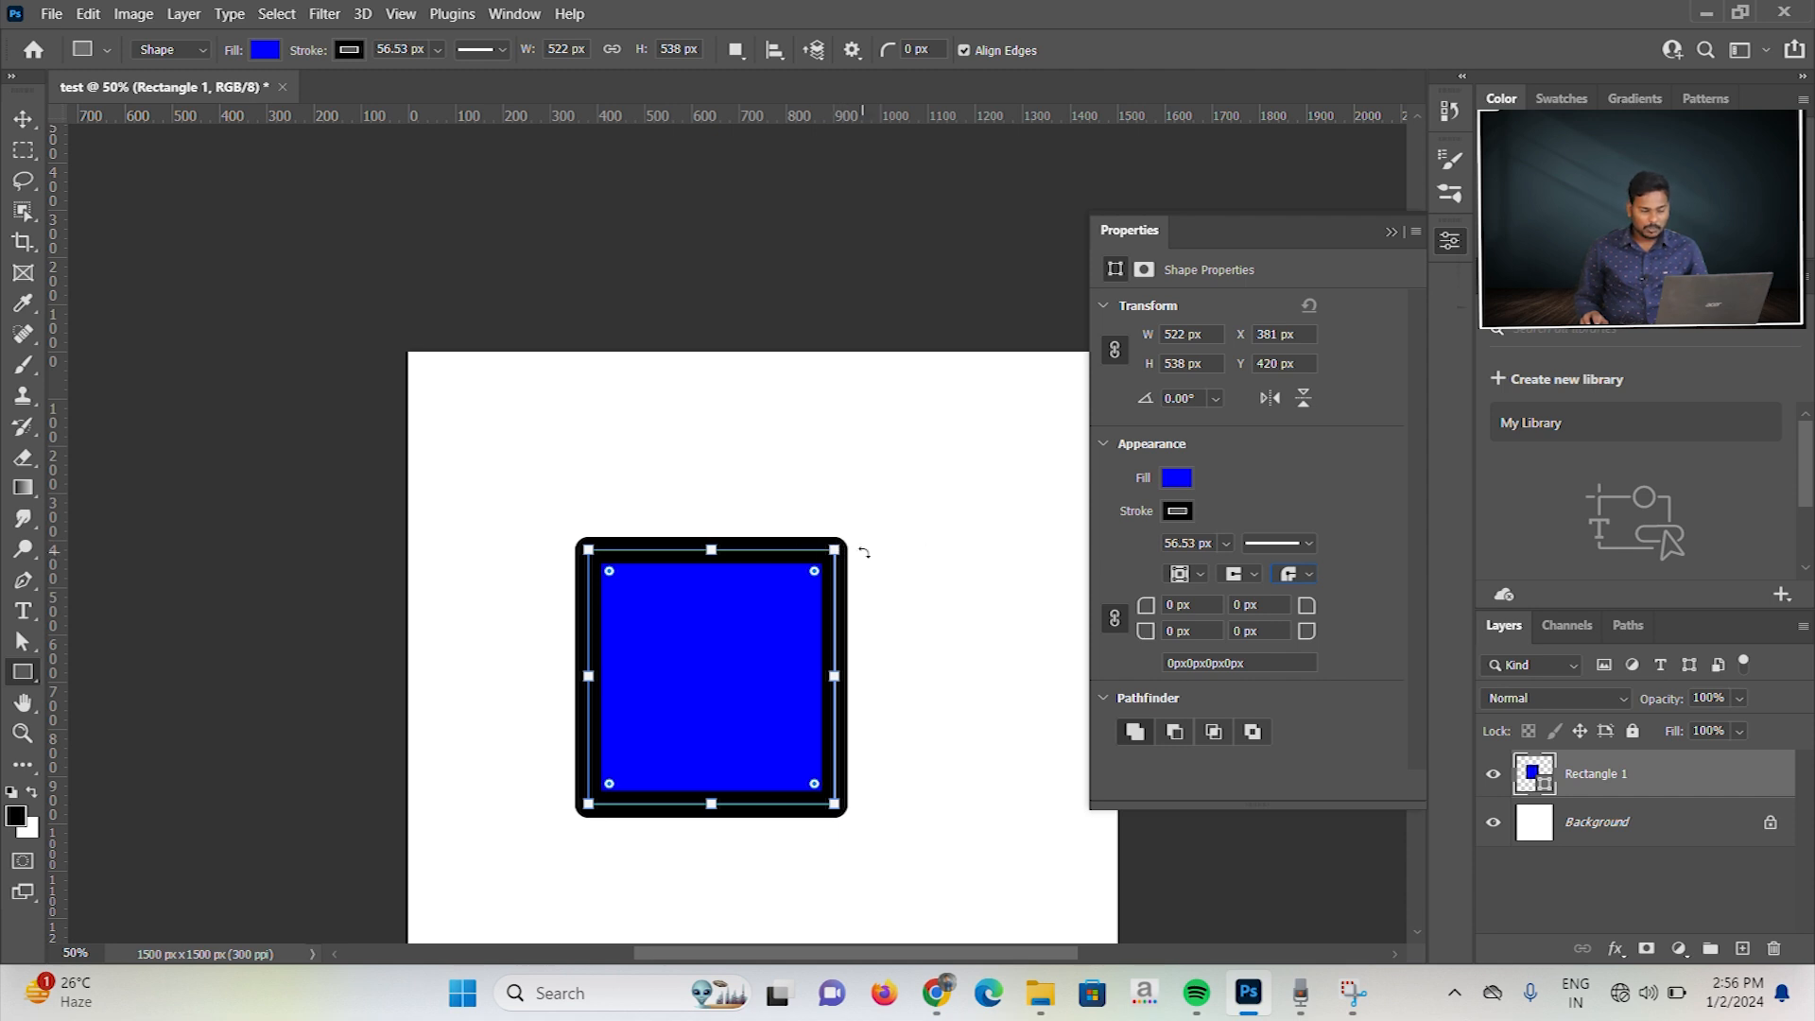
click(1293, 574)
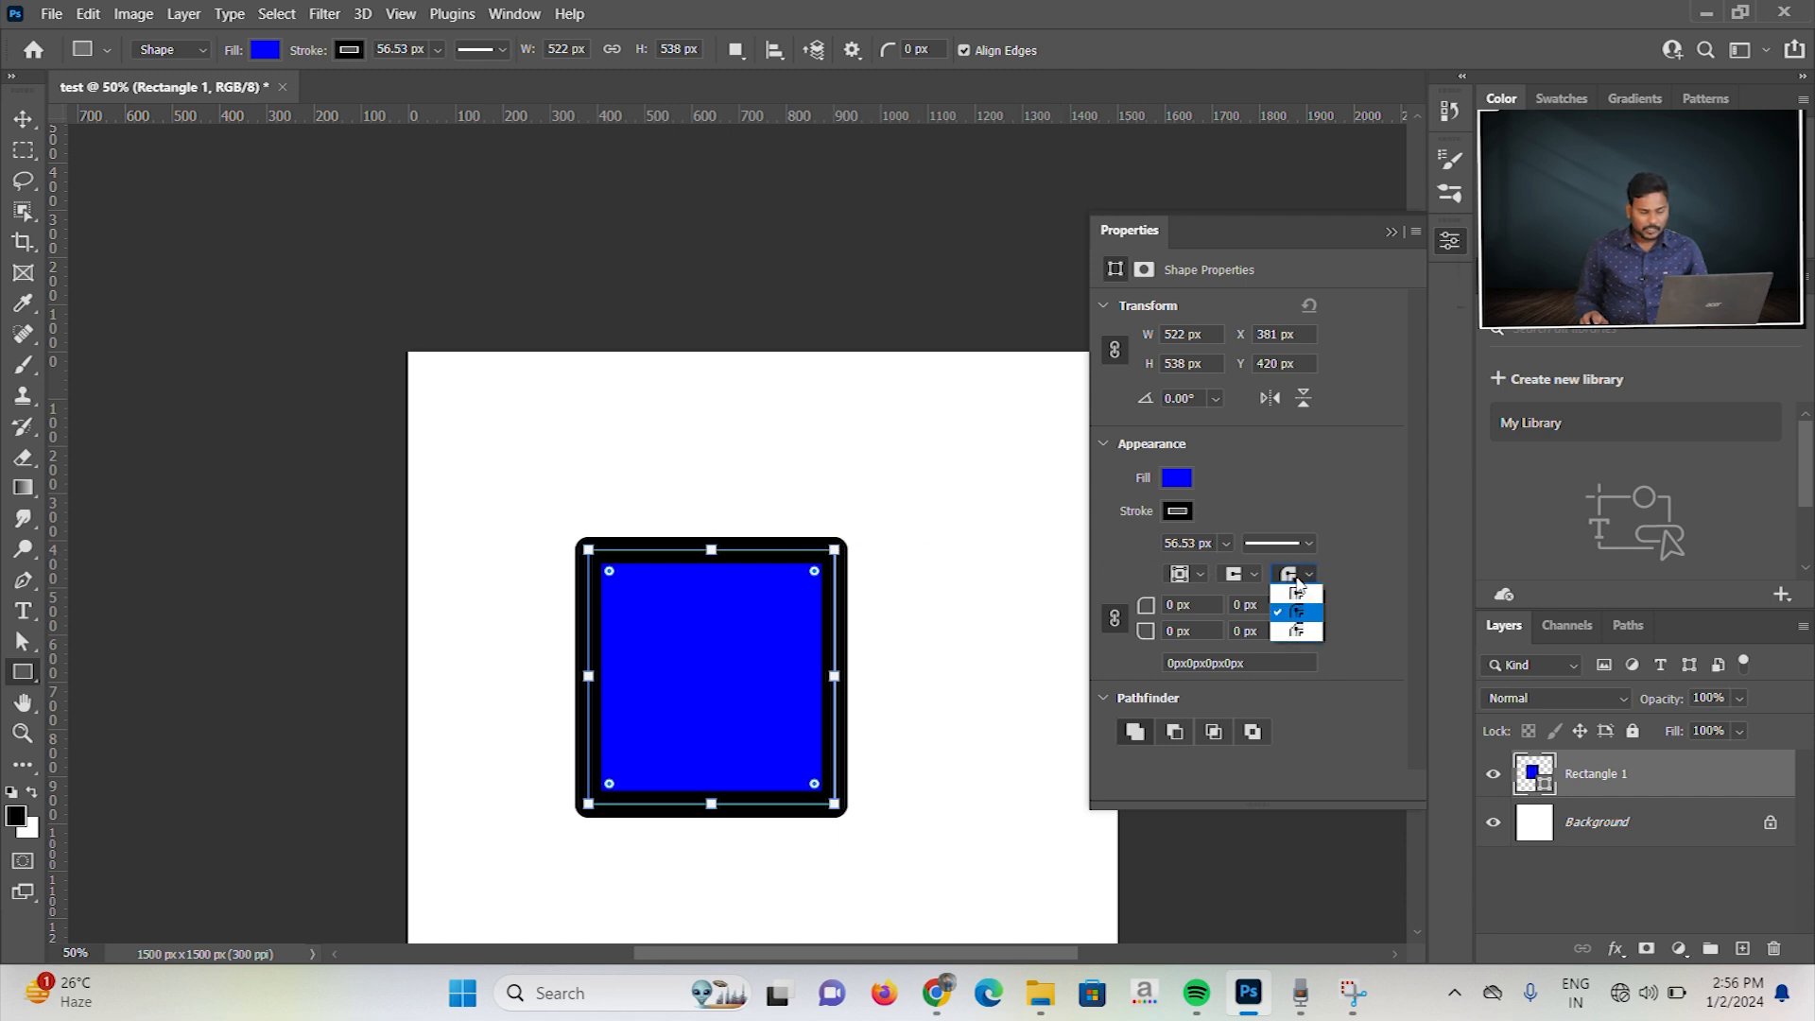
click(1304, 630)
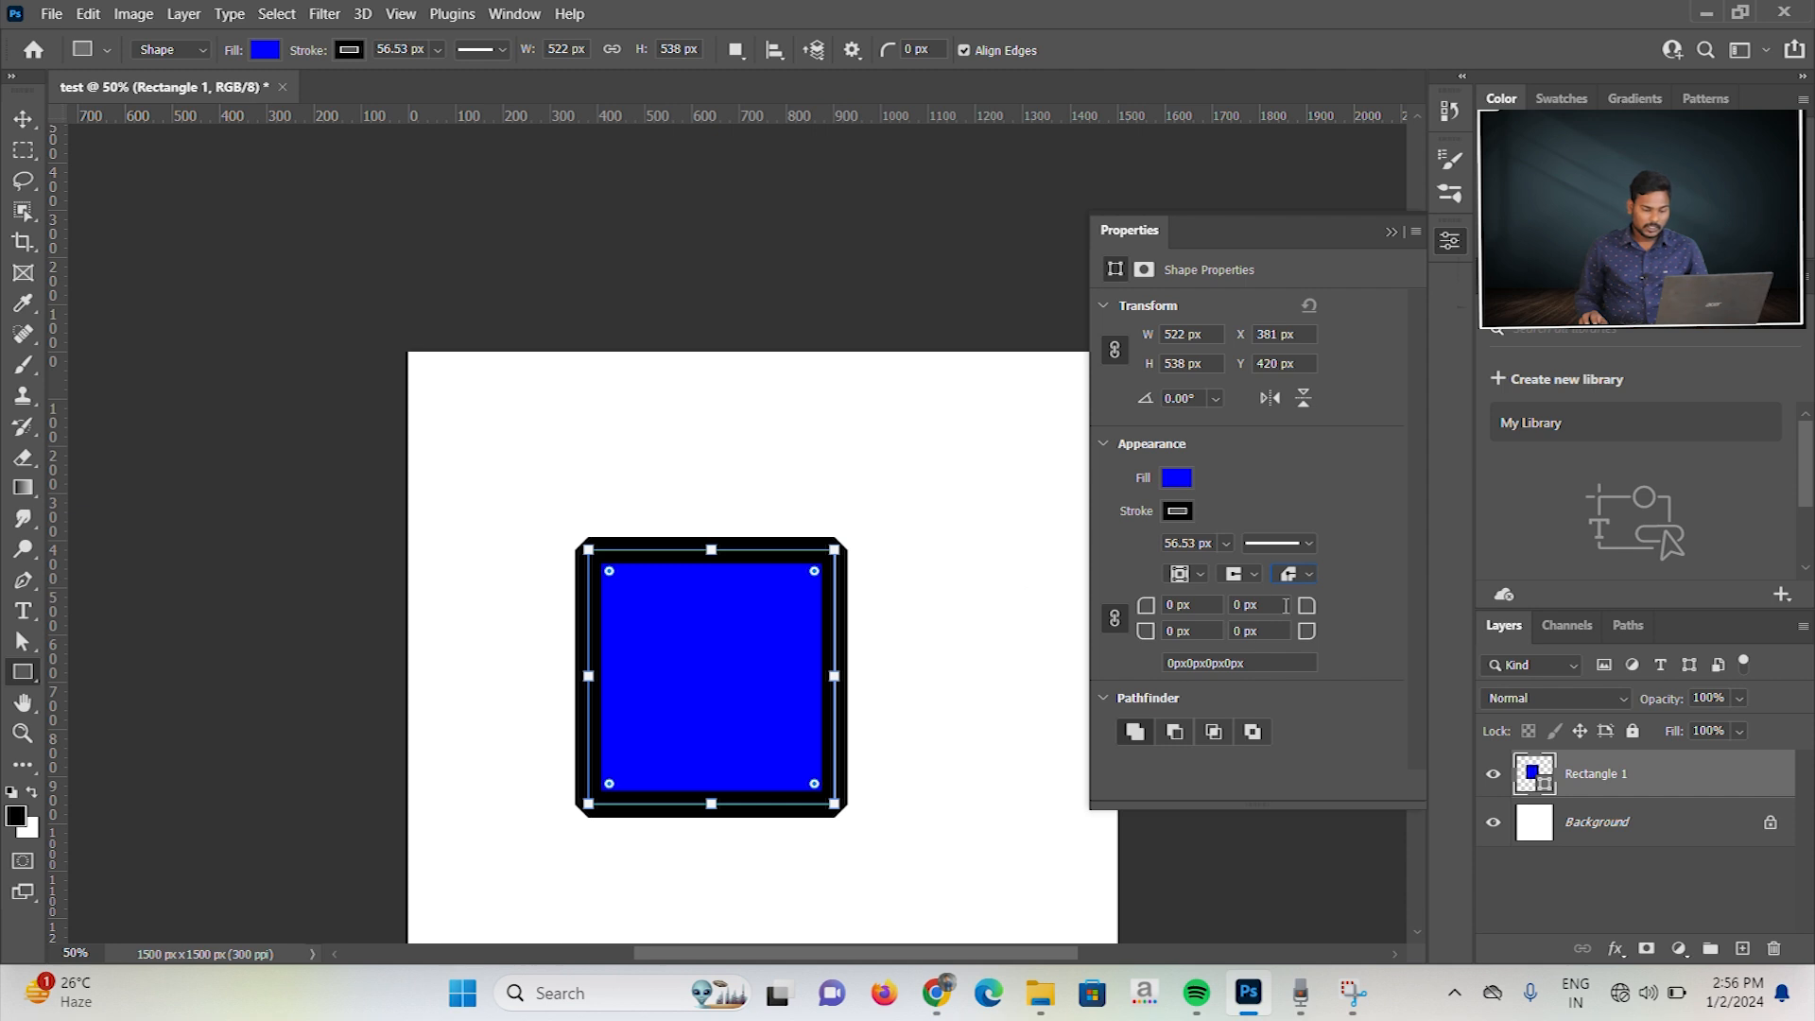
click(1306, 574)
click(1303, 593)
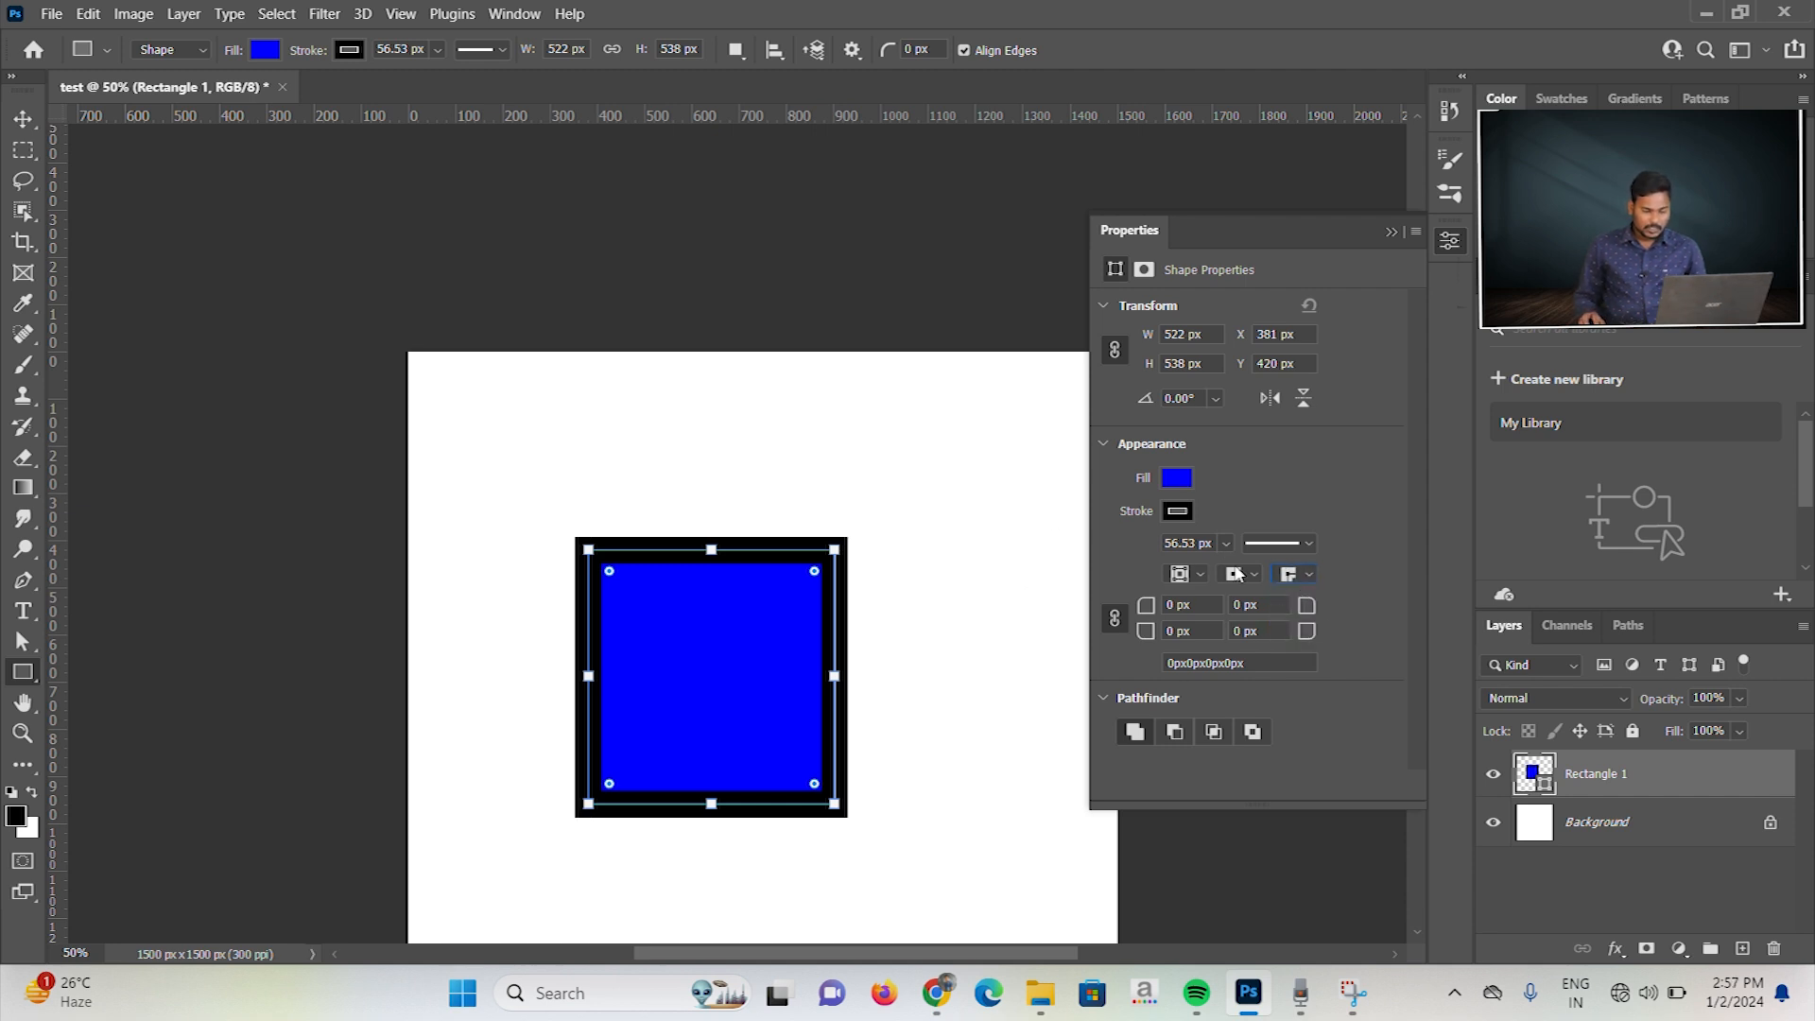
Step: Apply the dashed line style with a dash of 4 and a gap of 2 to the blue rectangle's stroke
click(1305, 544)
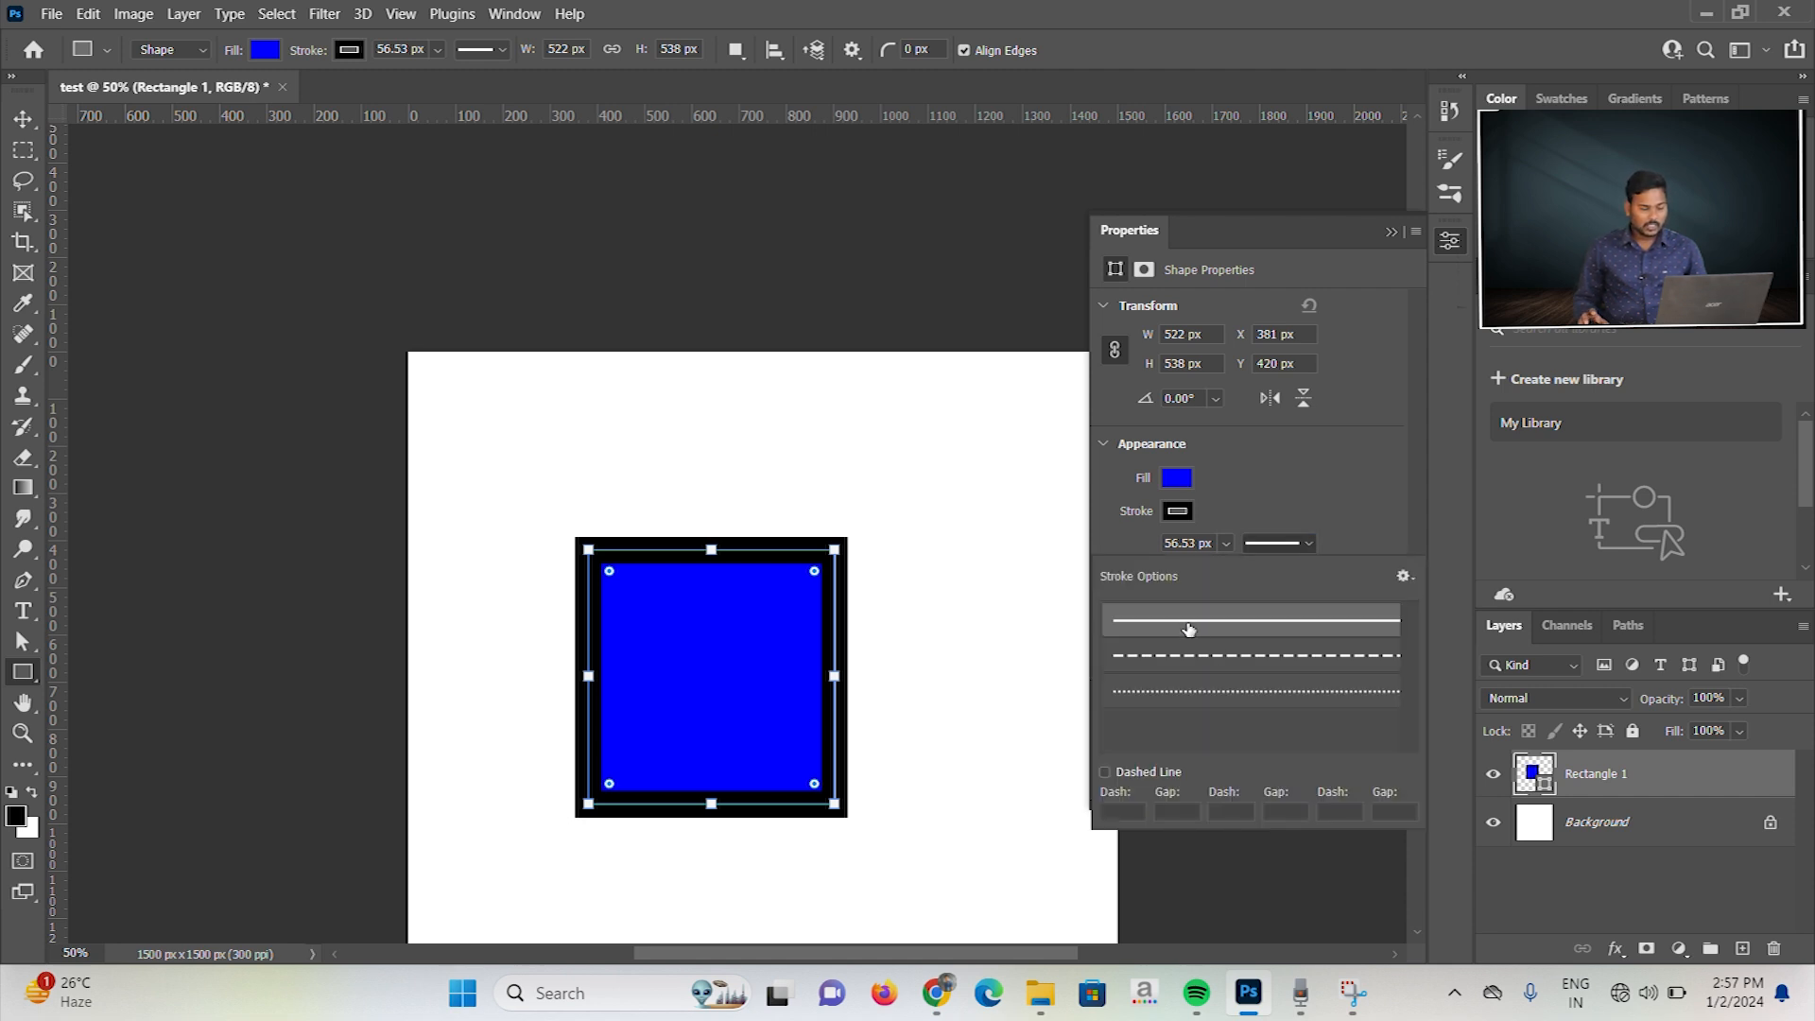
click(1206, 657)
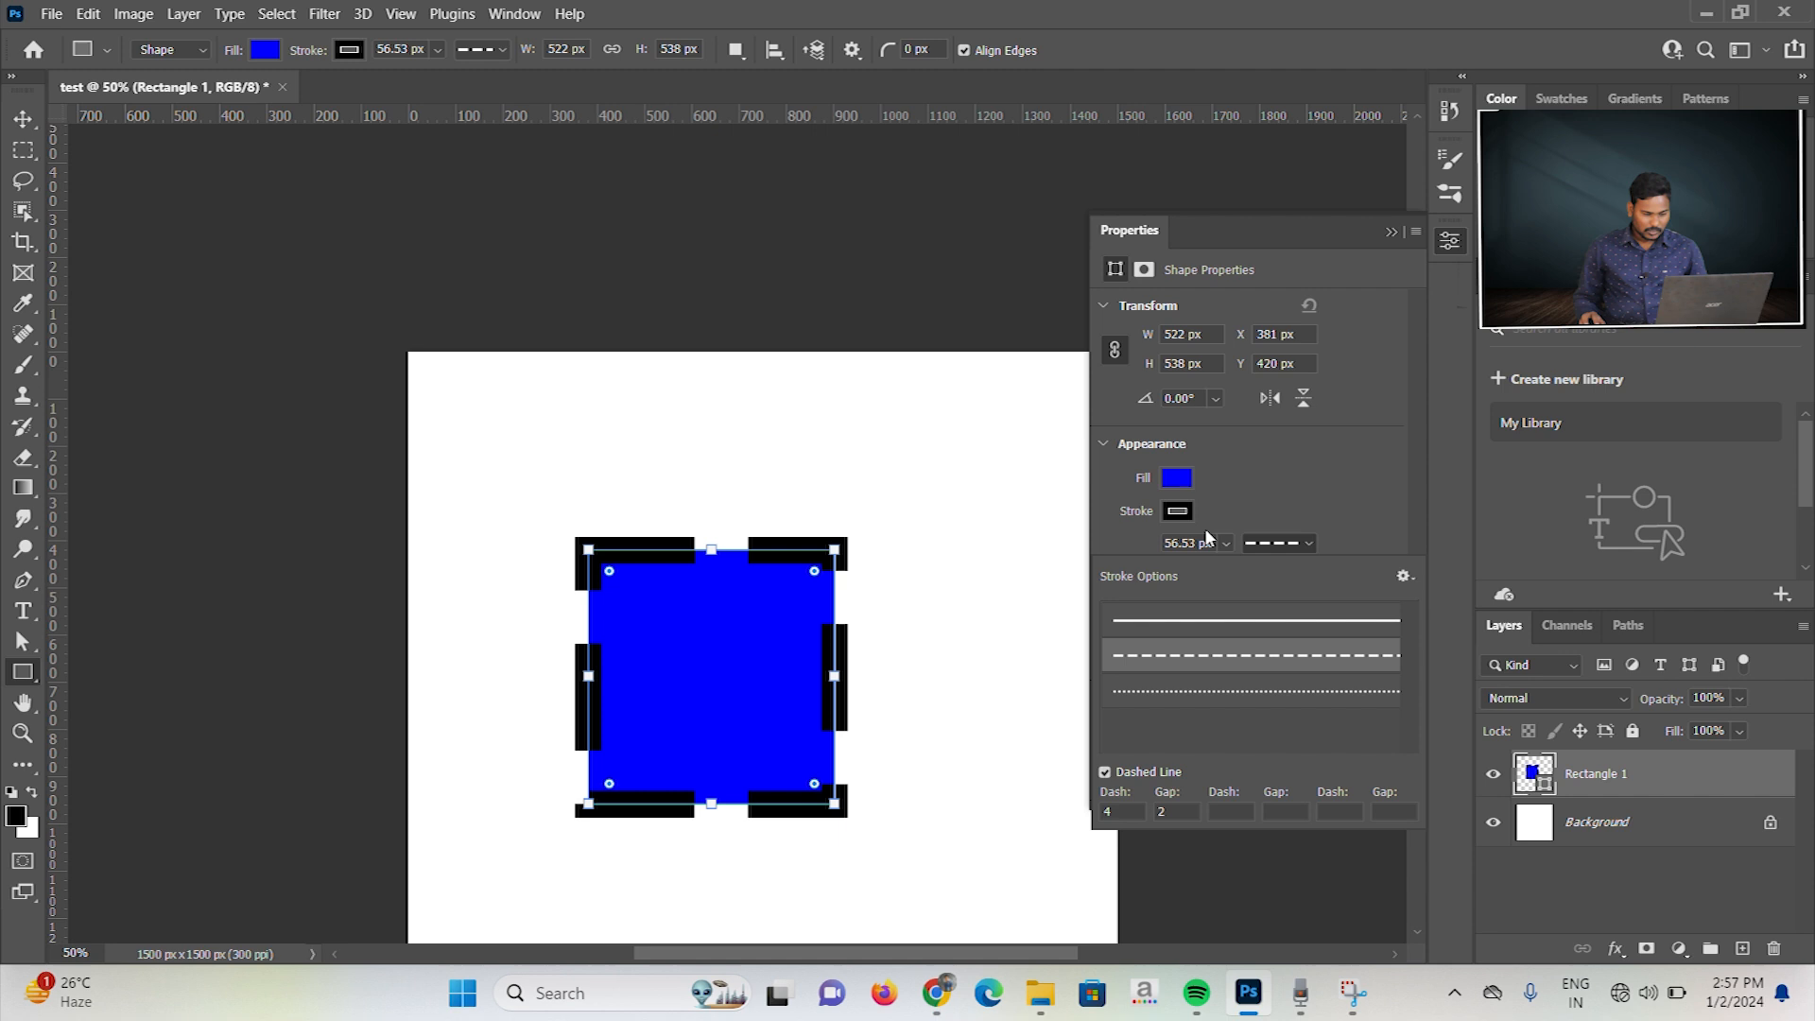
Step: Reduce the blue rectangle's stroke width to about 26.52 px
click(1226, 543)
drag(1237, 574, 1225, 574)
click(1273, 502)
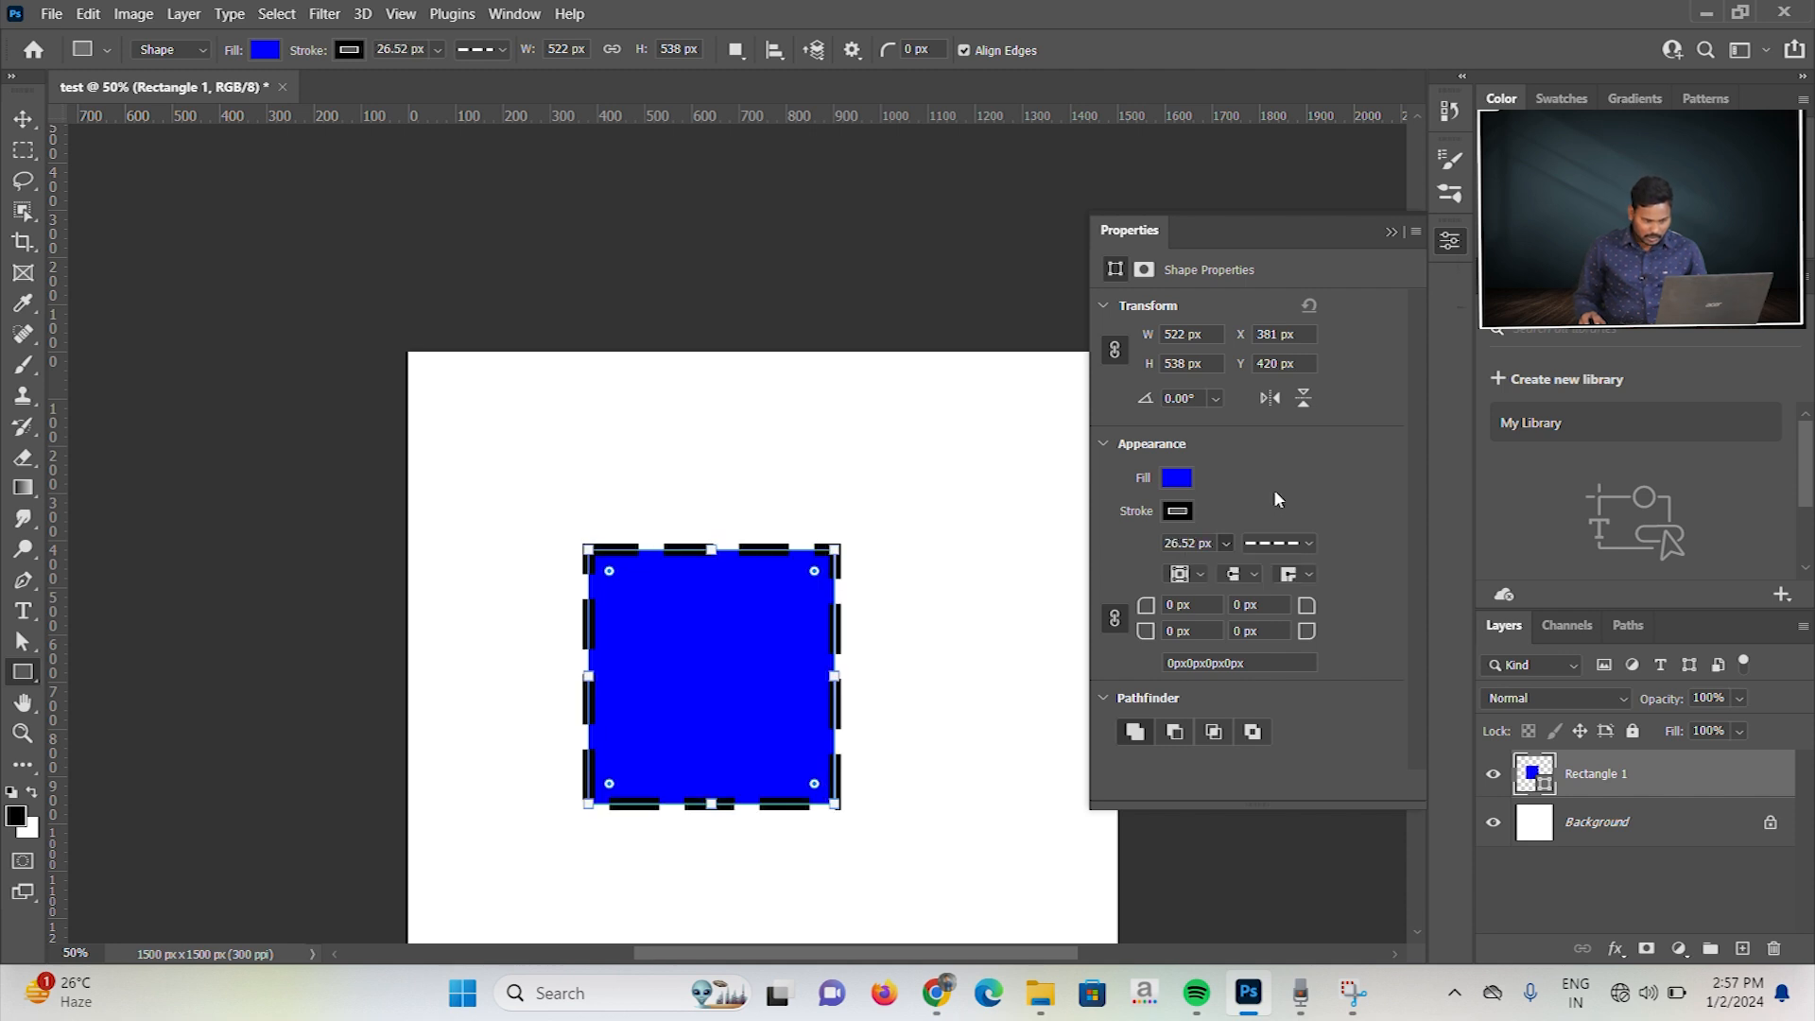
Step: Change the dashed stroke's first pair of values to a dash of 1 and a gap of 4
click(1278, 544)
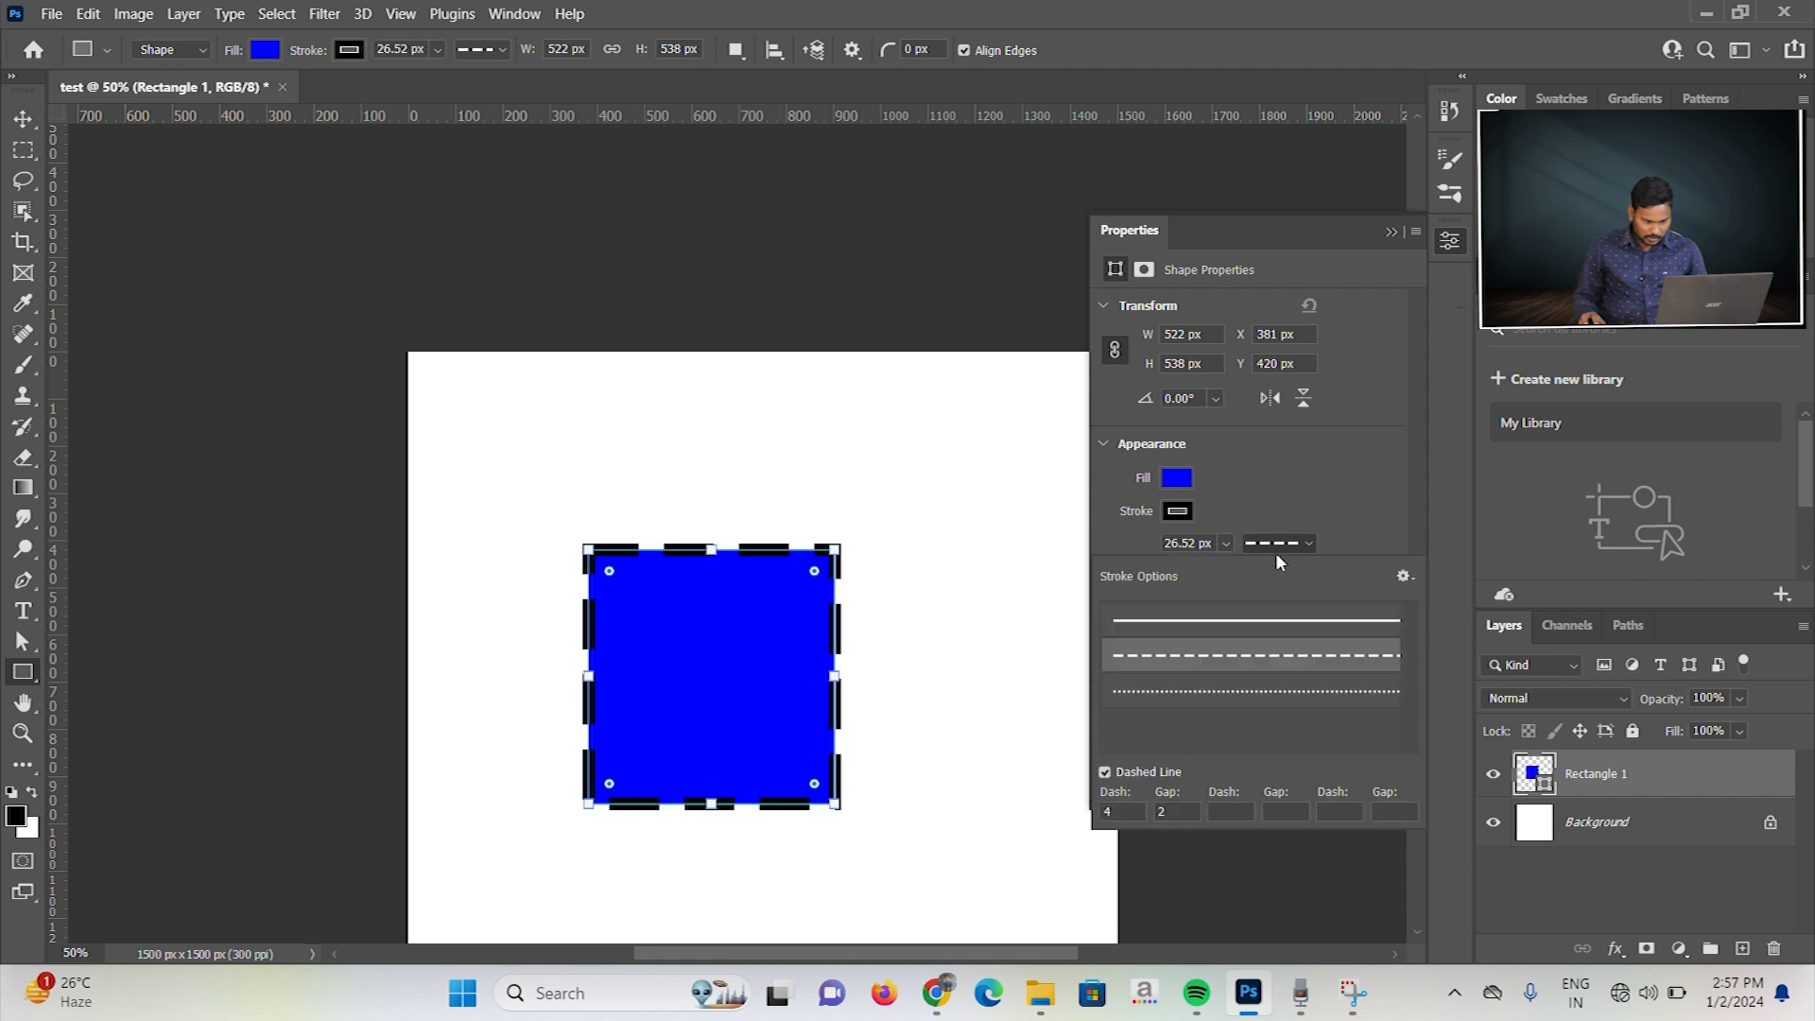
double_click(1118, 815)
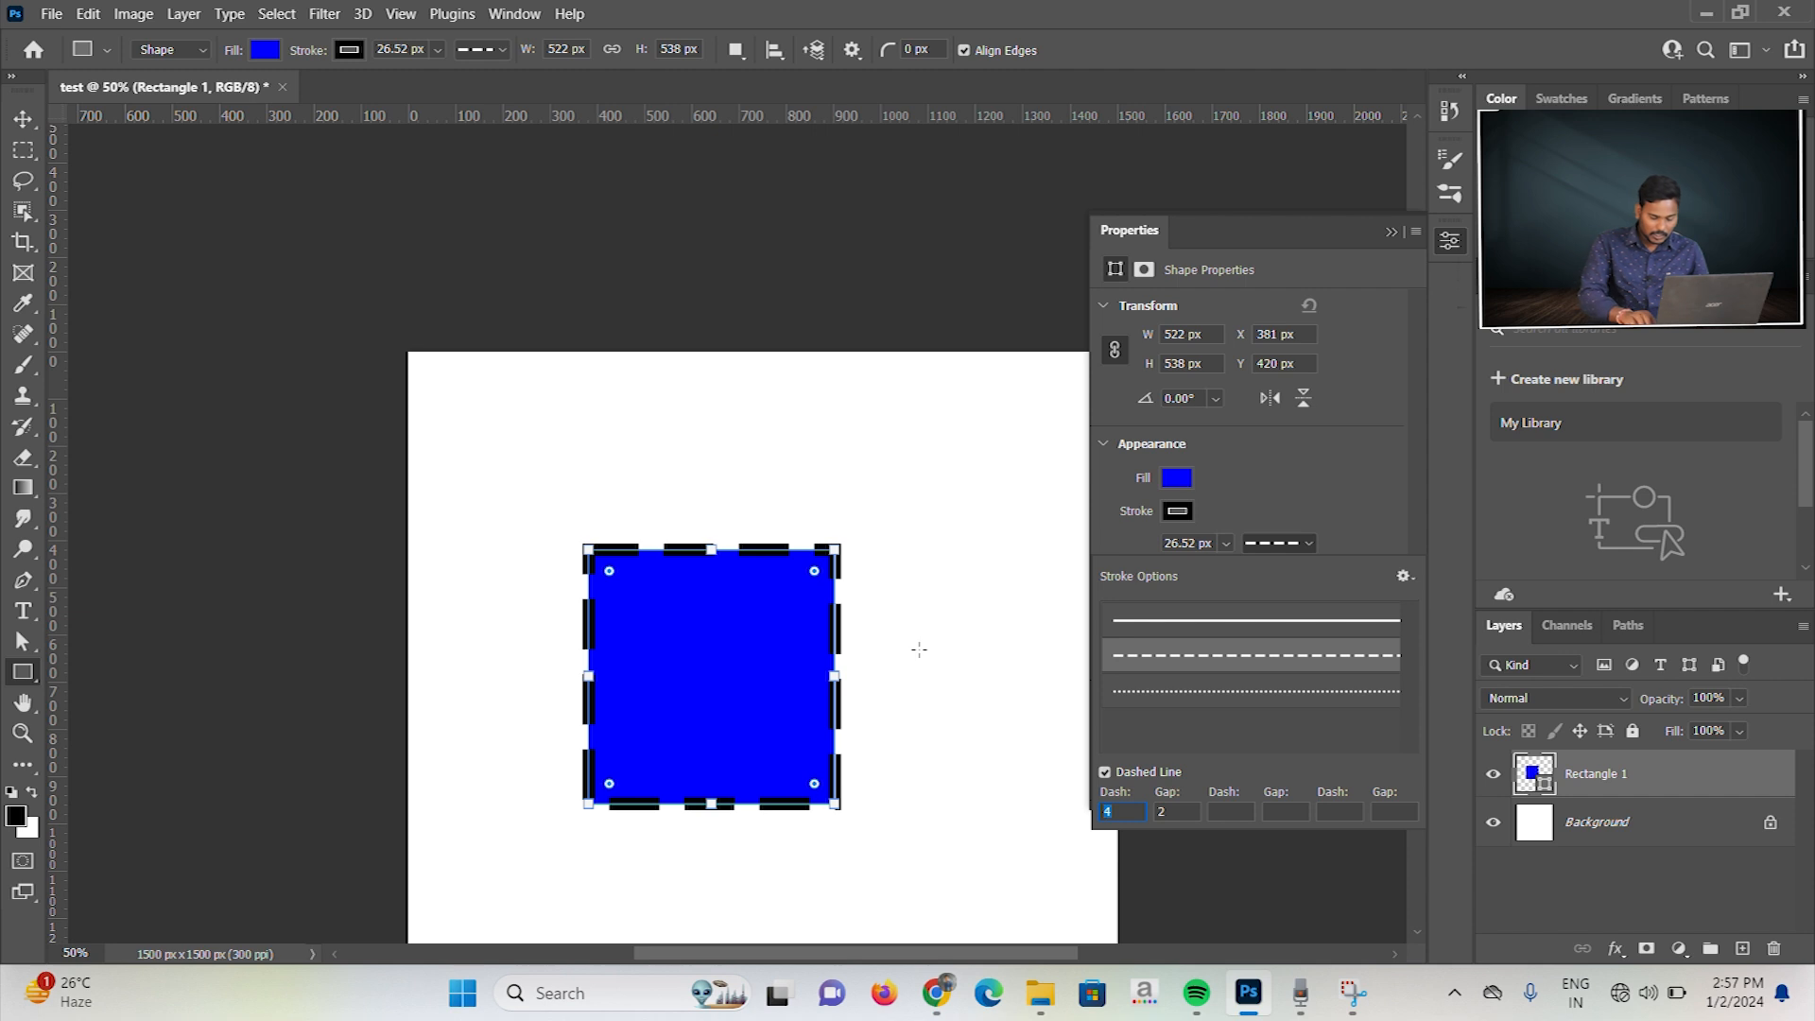
text(10)
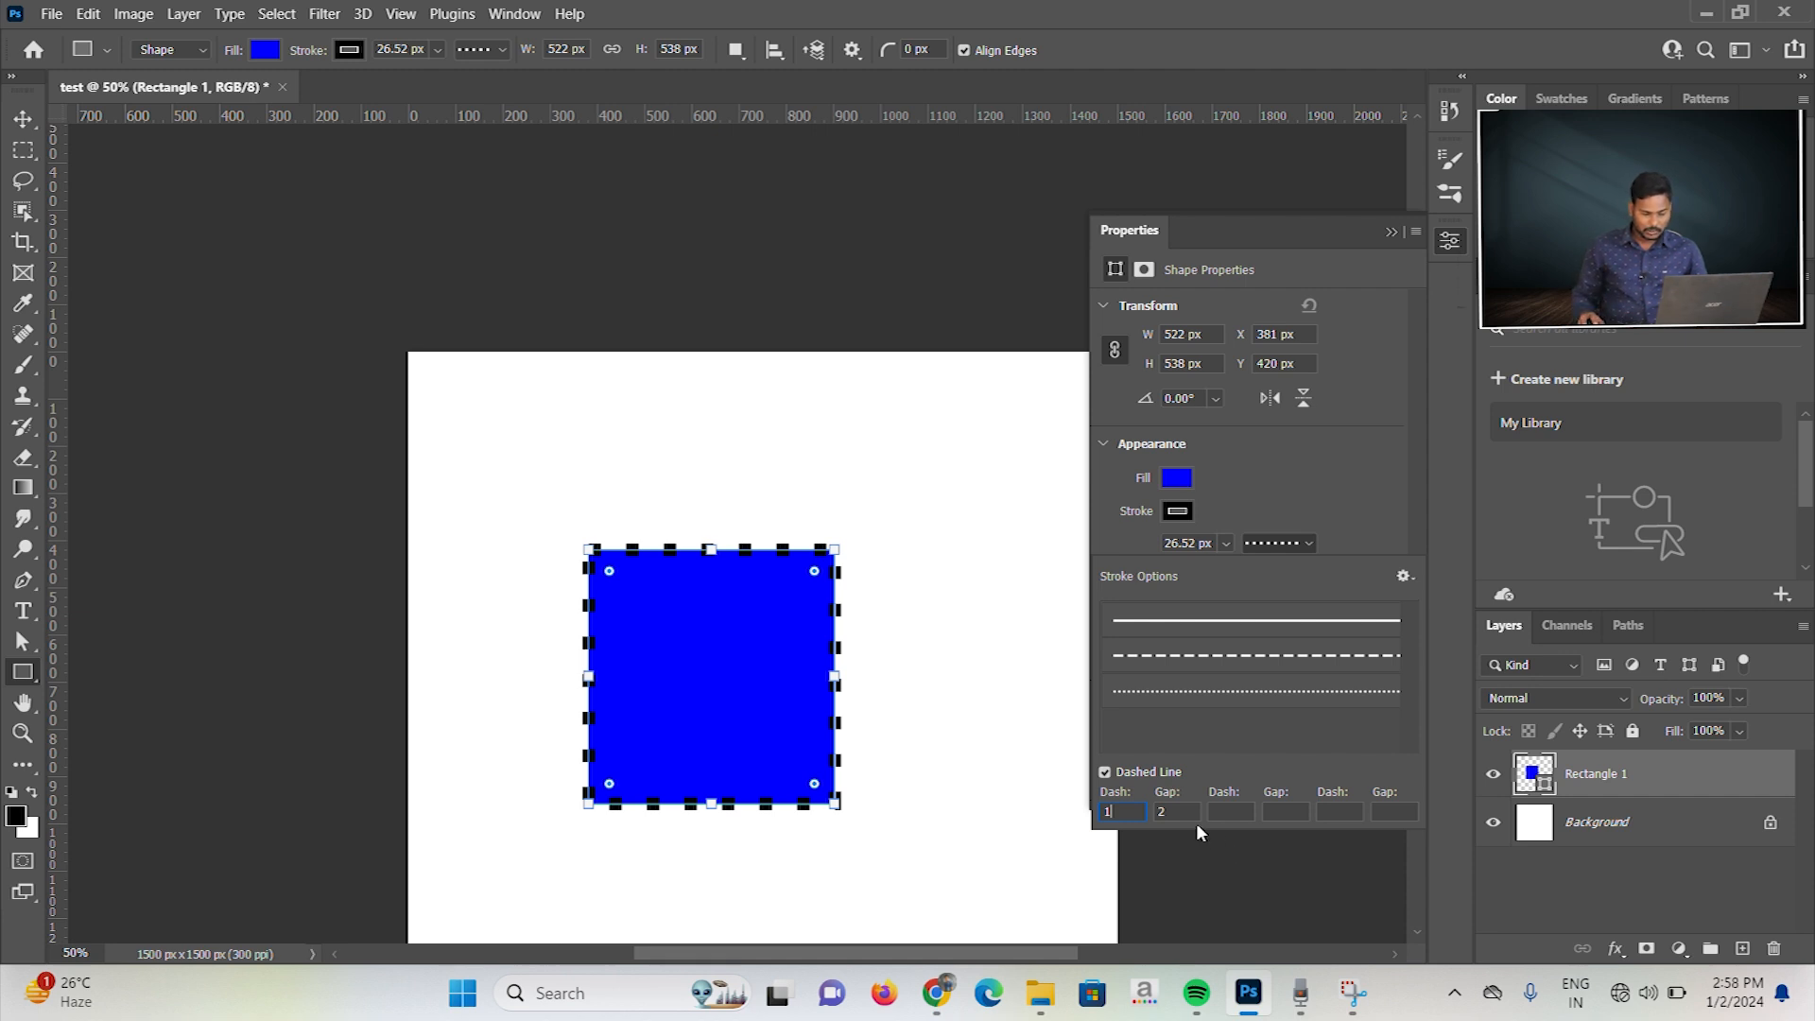
click(1155, 810)
double_click(1162, 813)
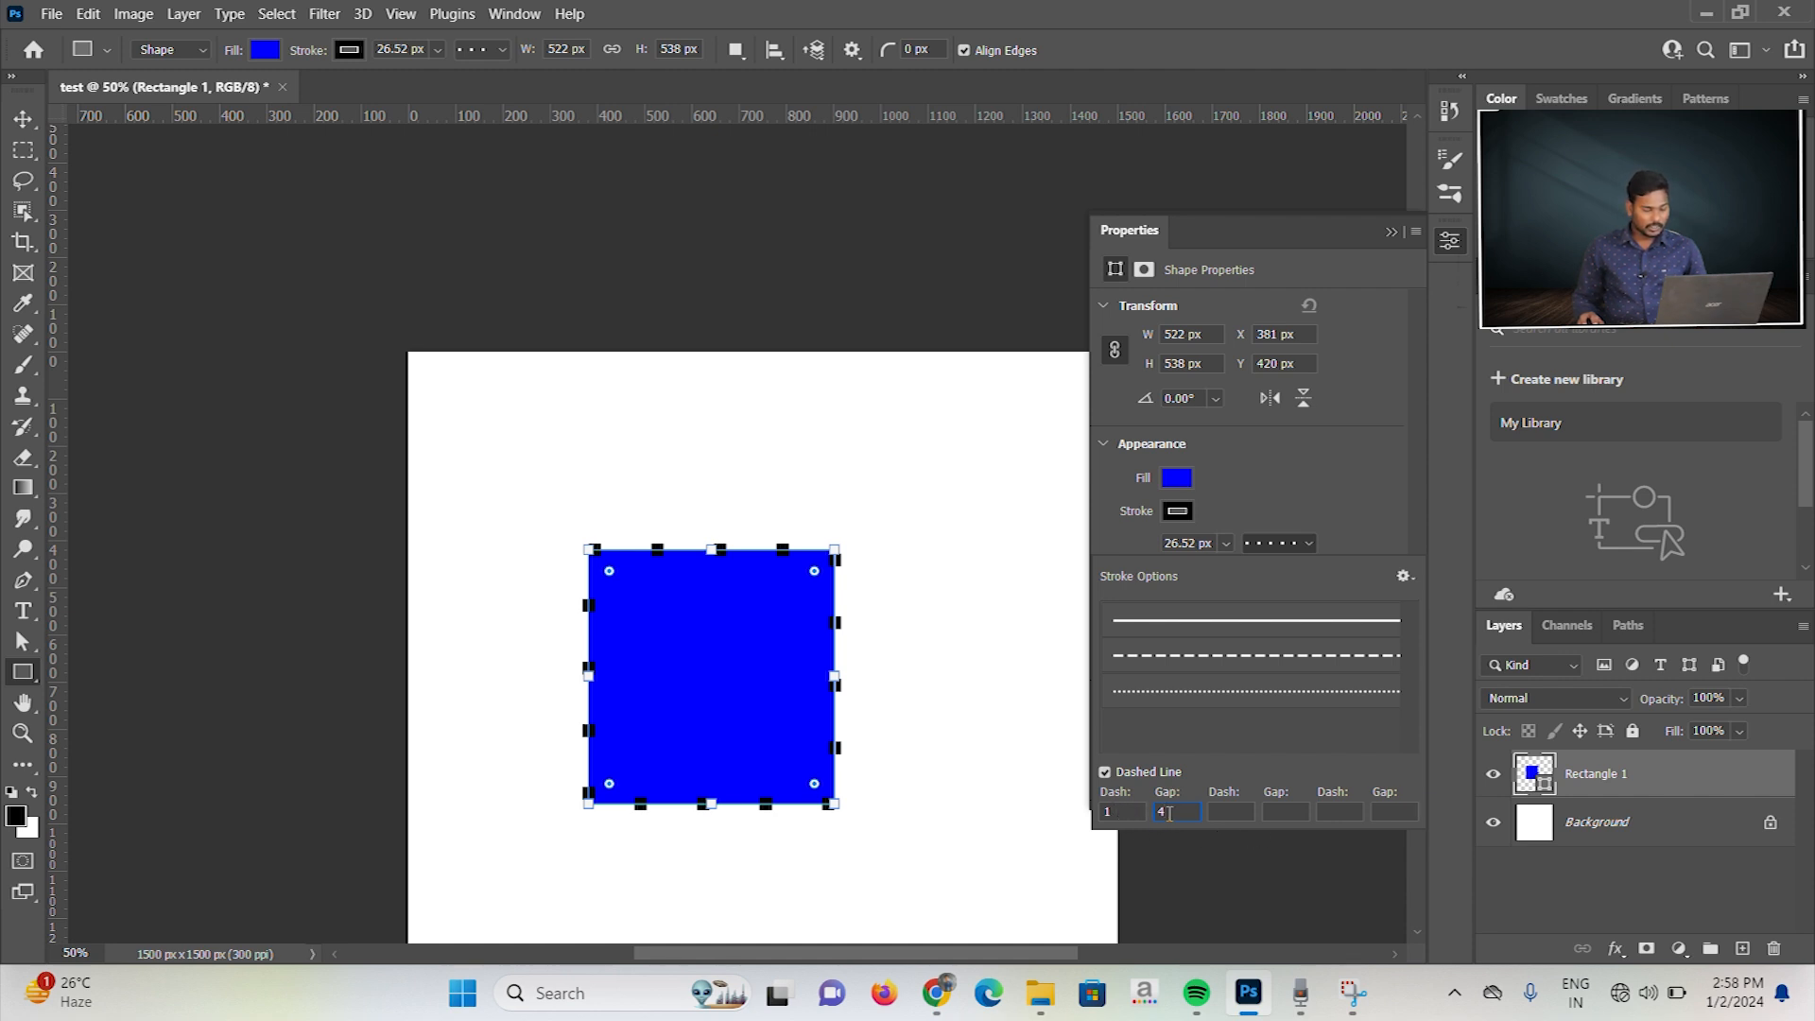
Step: Extend the dash pattern with a dash of 4, a gap of 1, a dash of 3 and a gap of 2
click(1227, 813)
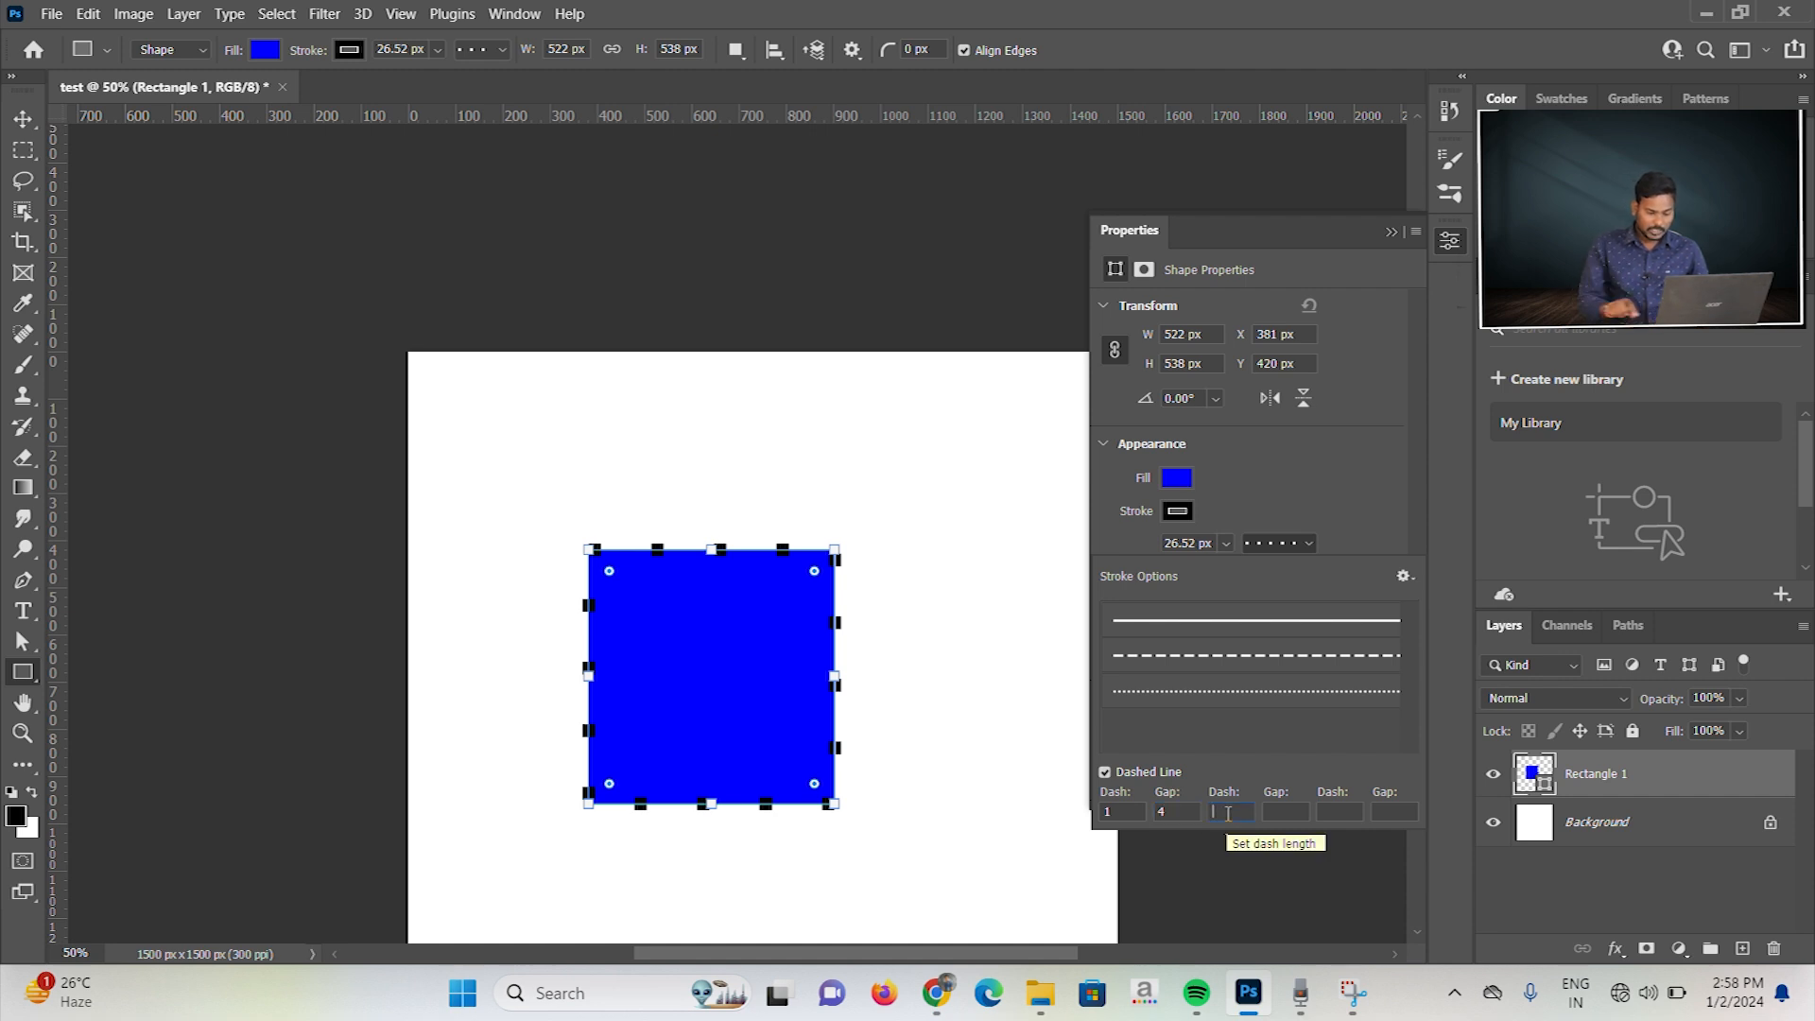
text(4)
key(Tab)
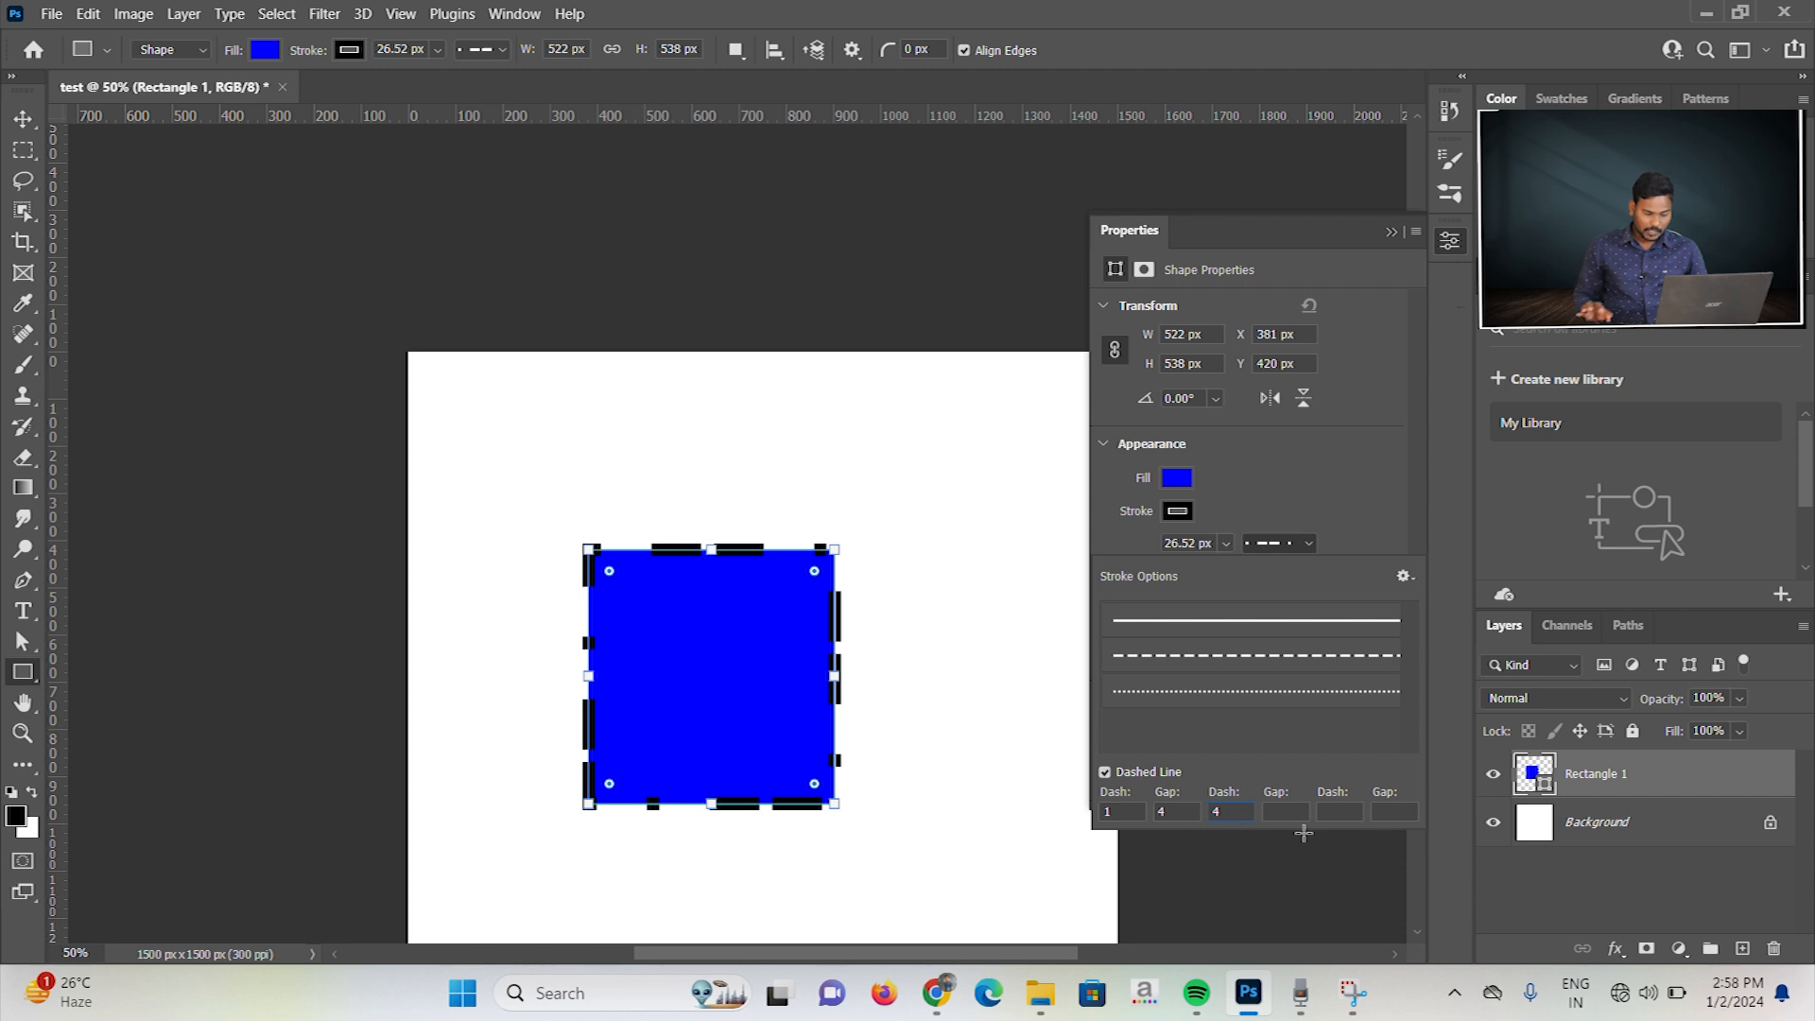
text(1)
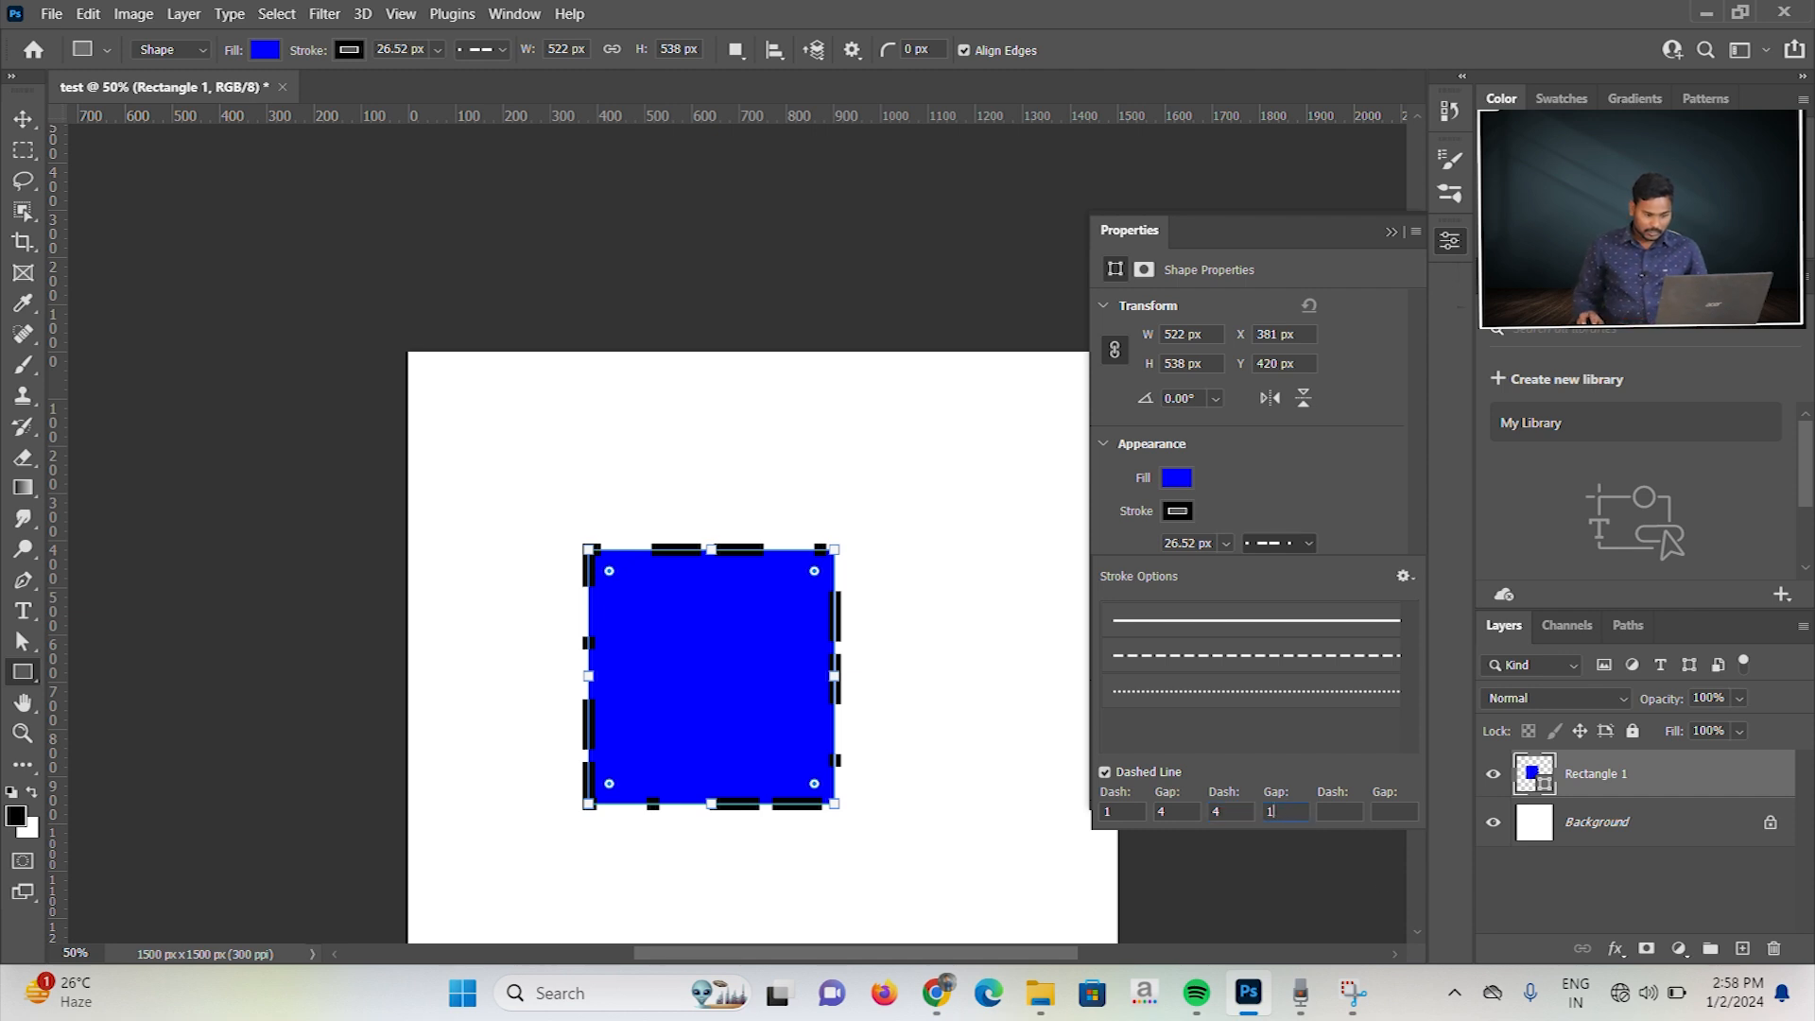
key(Tab)
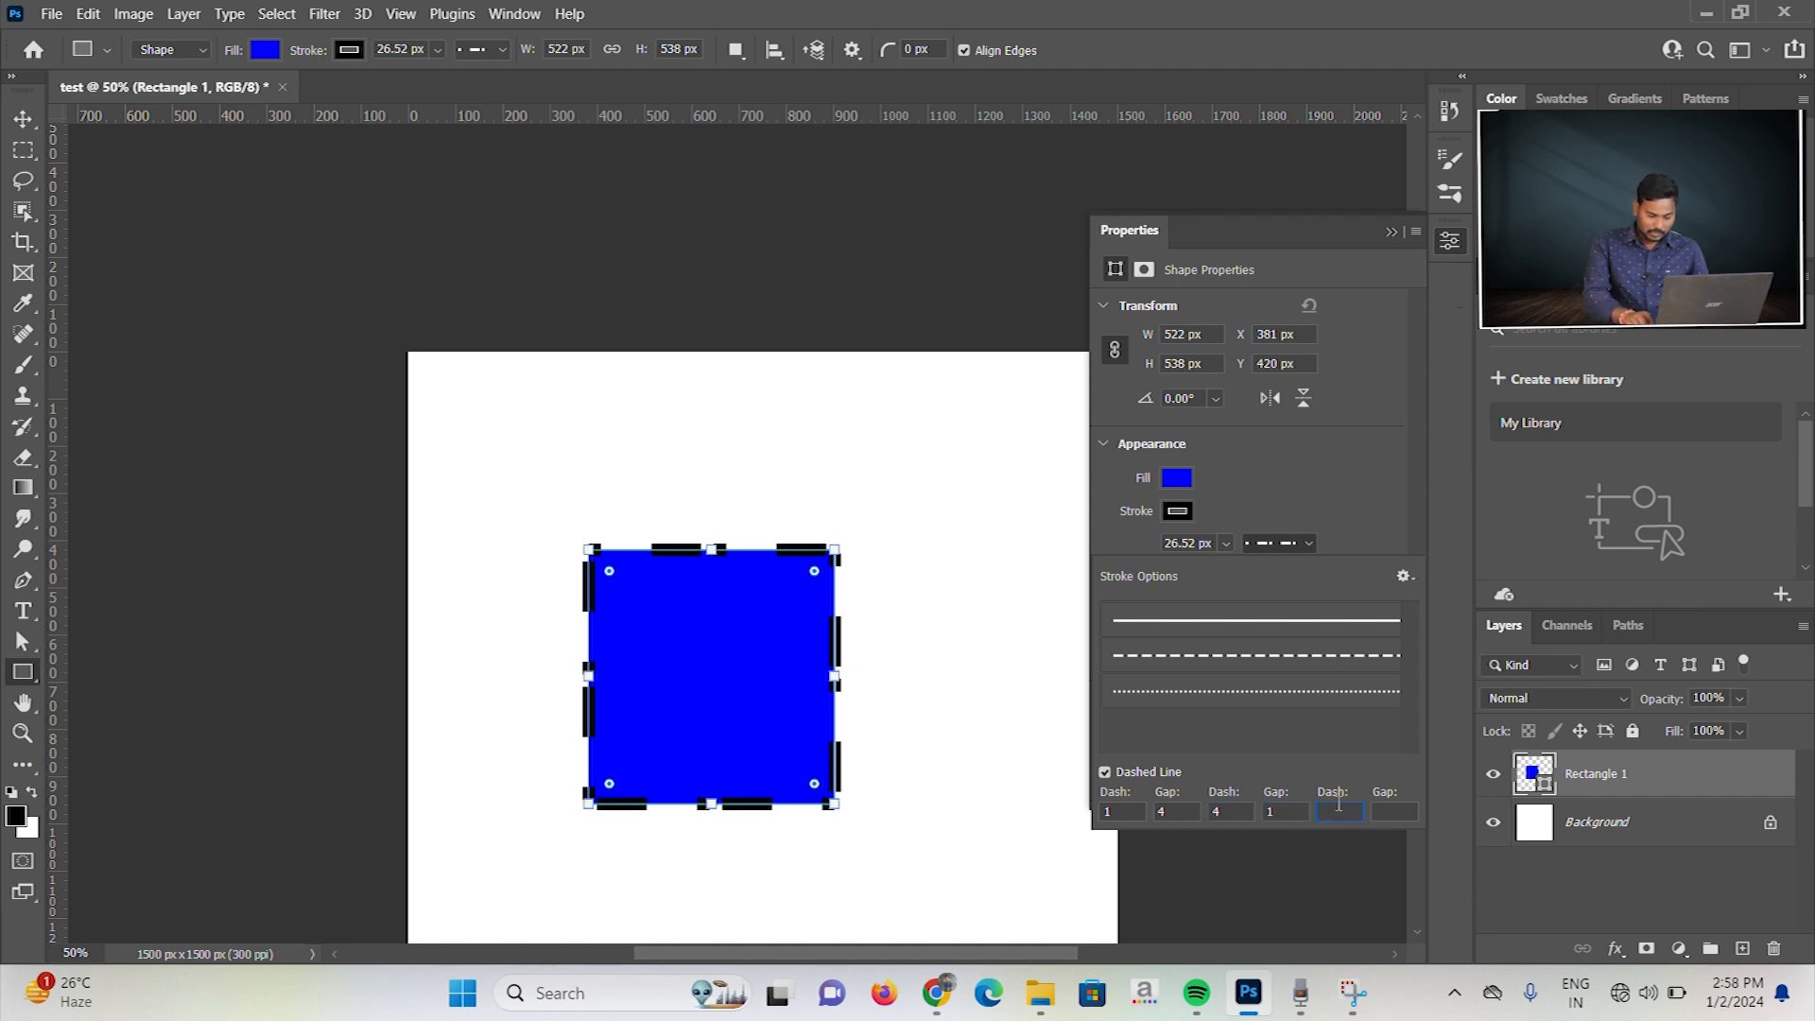
text(3)
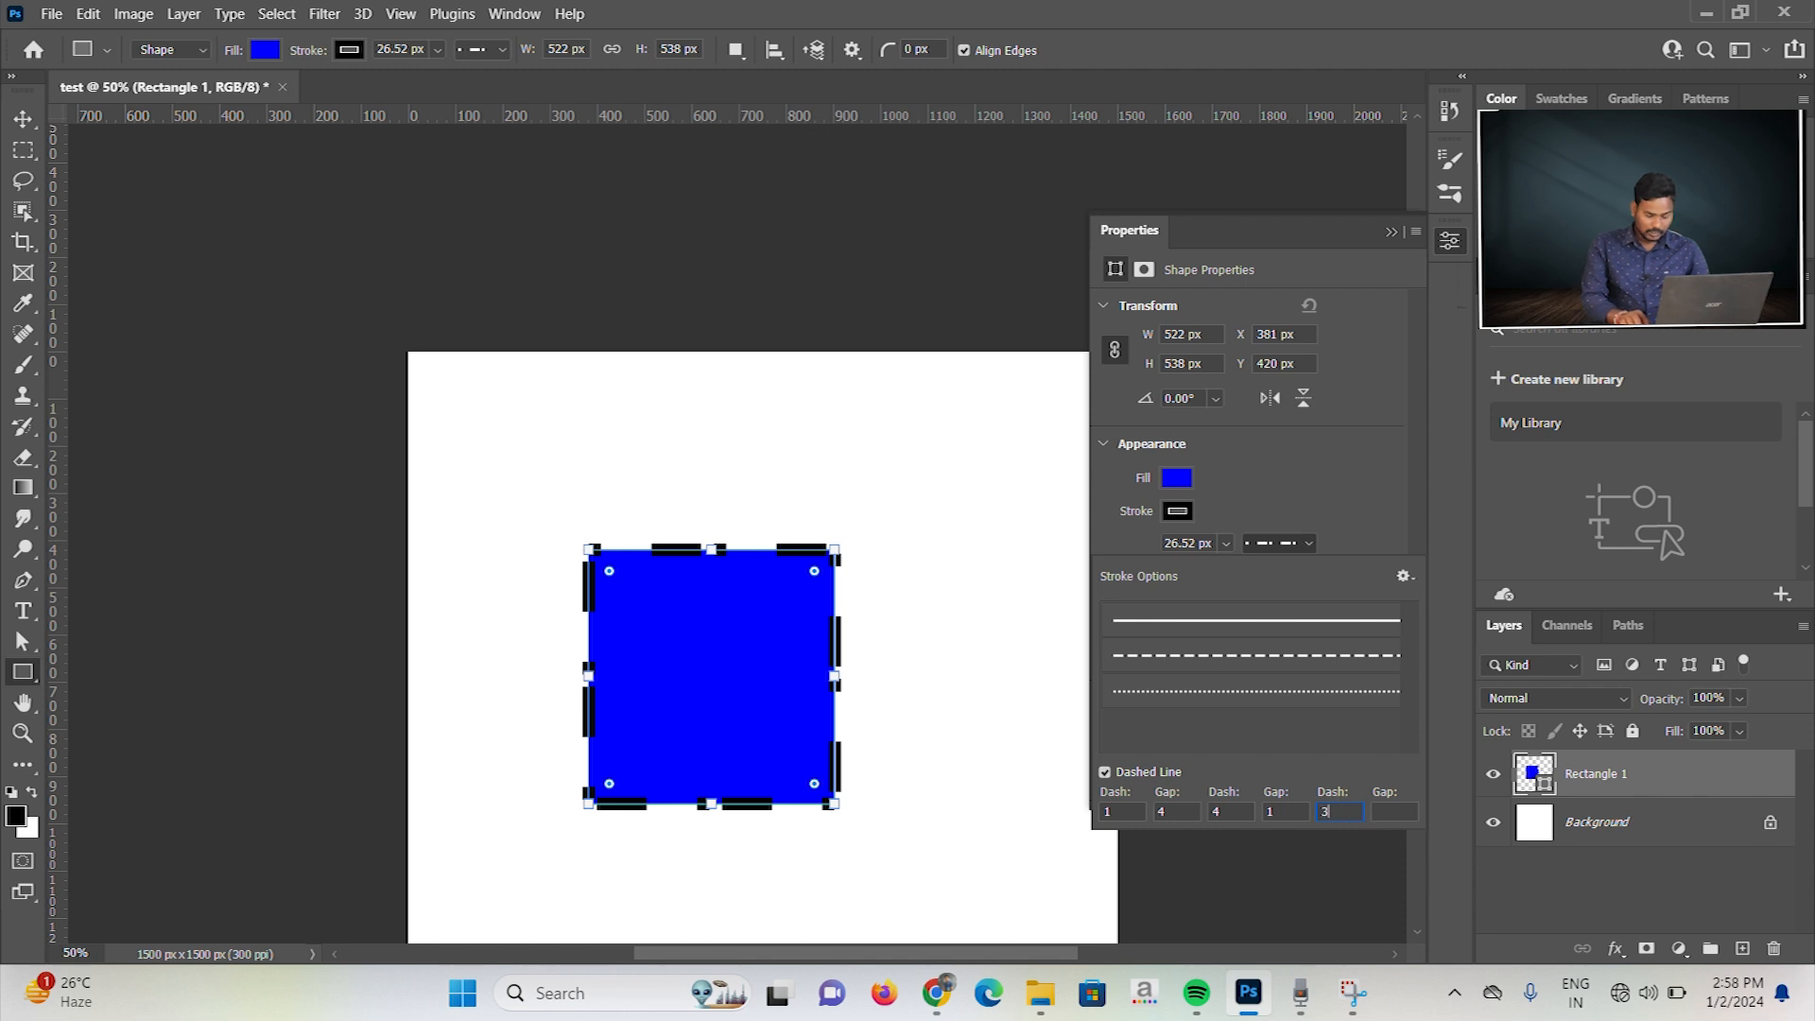
key(Tab)
text(2)
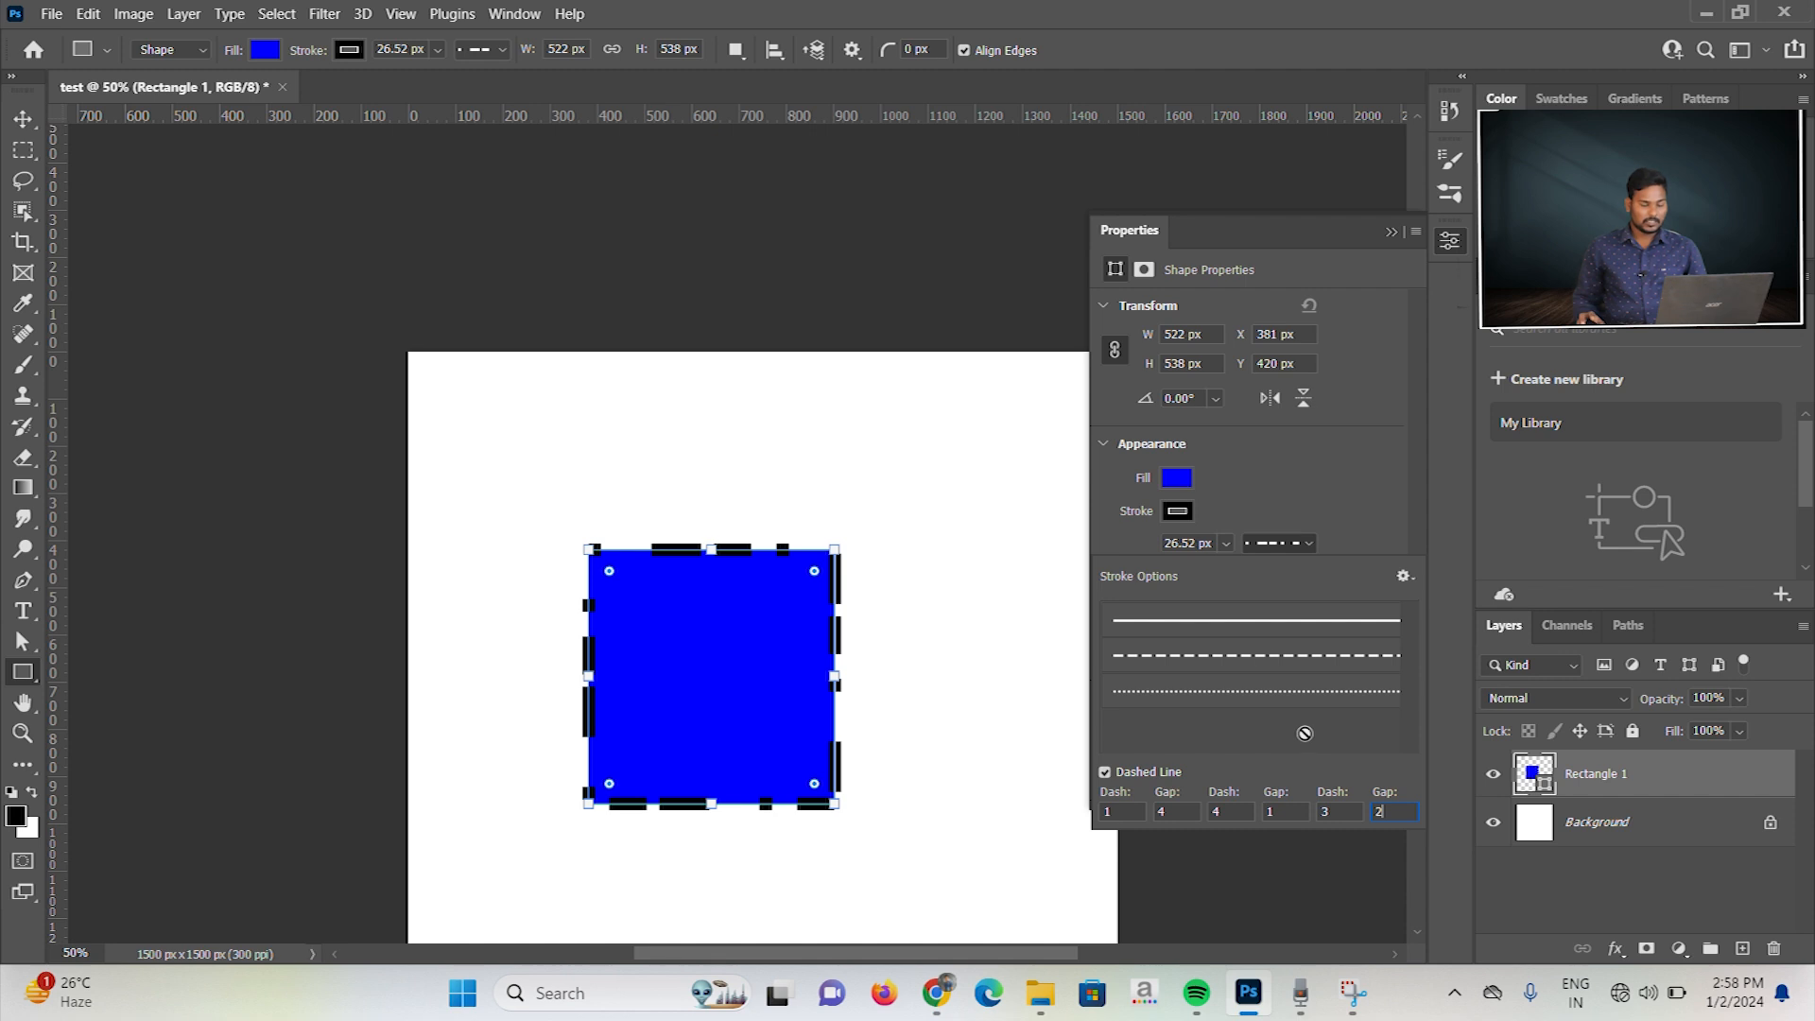
Step: Return the blue rectangle's stroke to a solid line and round all four of its corners to about 102 px
click(1254, 627)
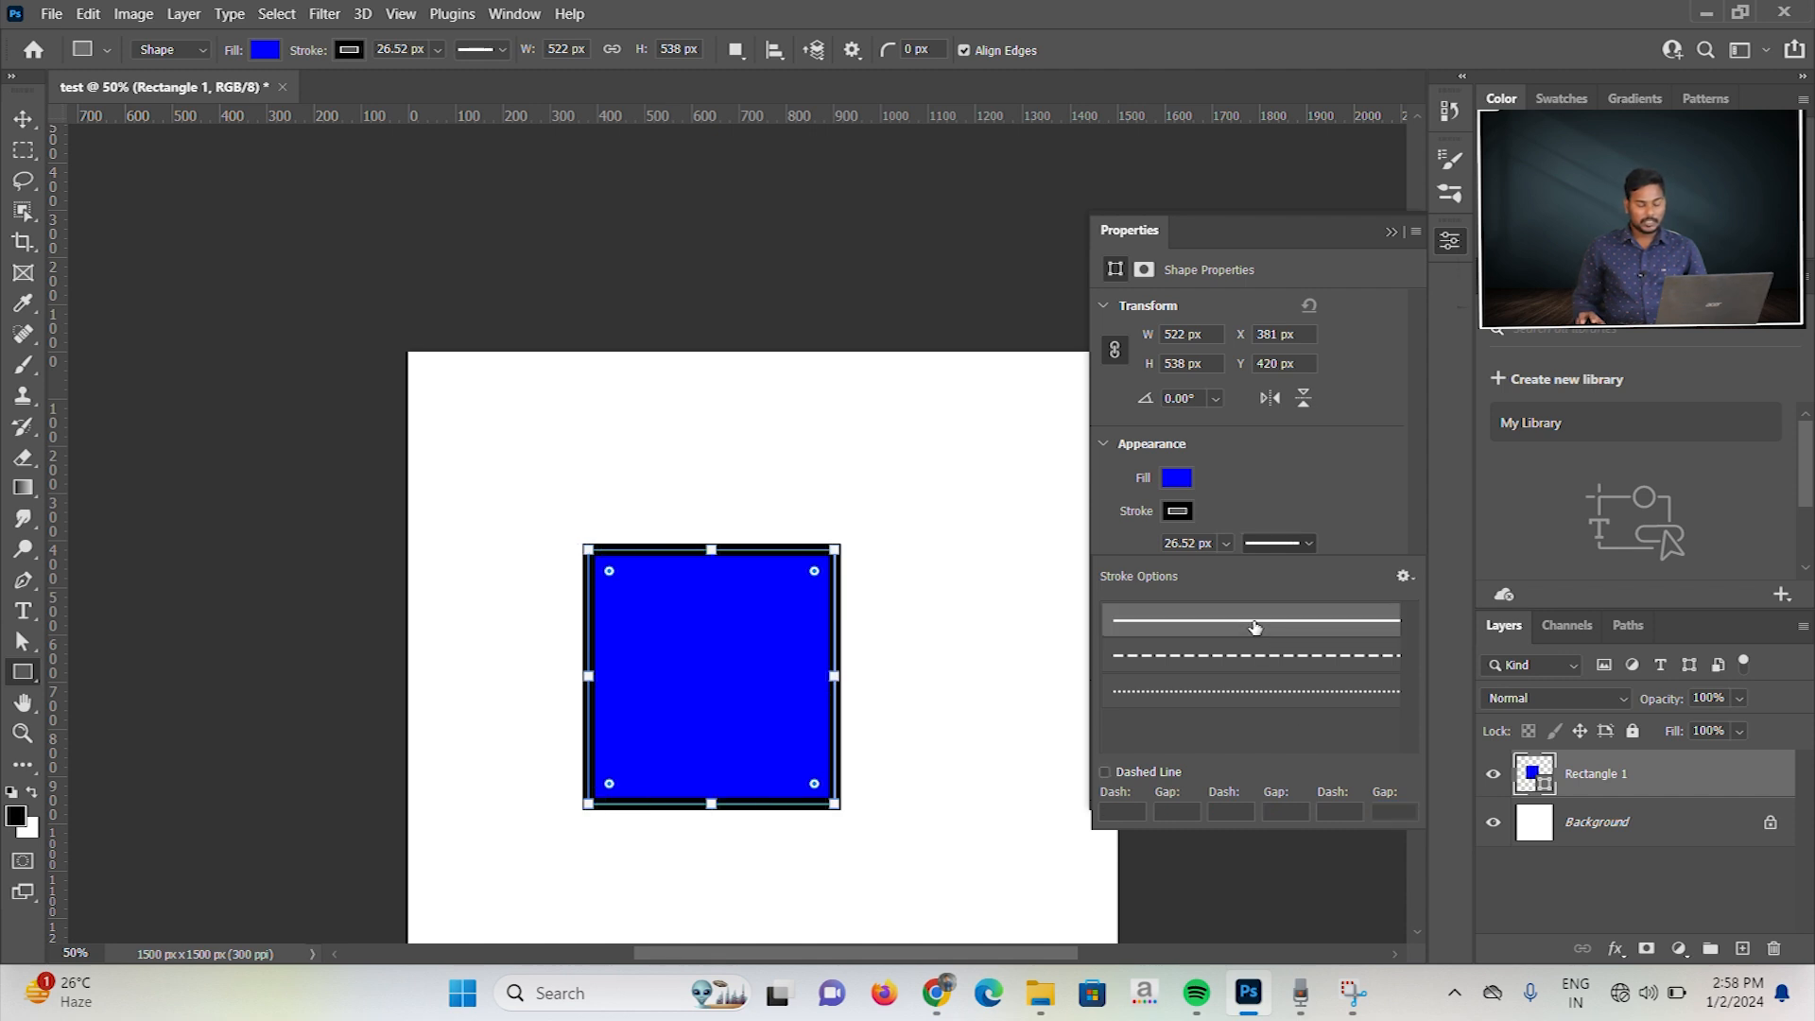
click(1299, 477)
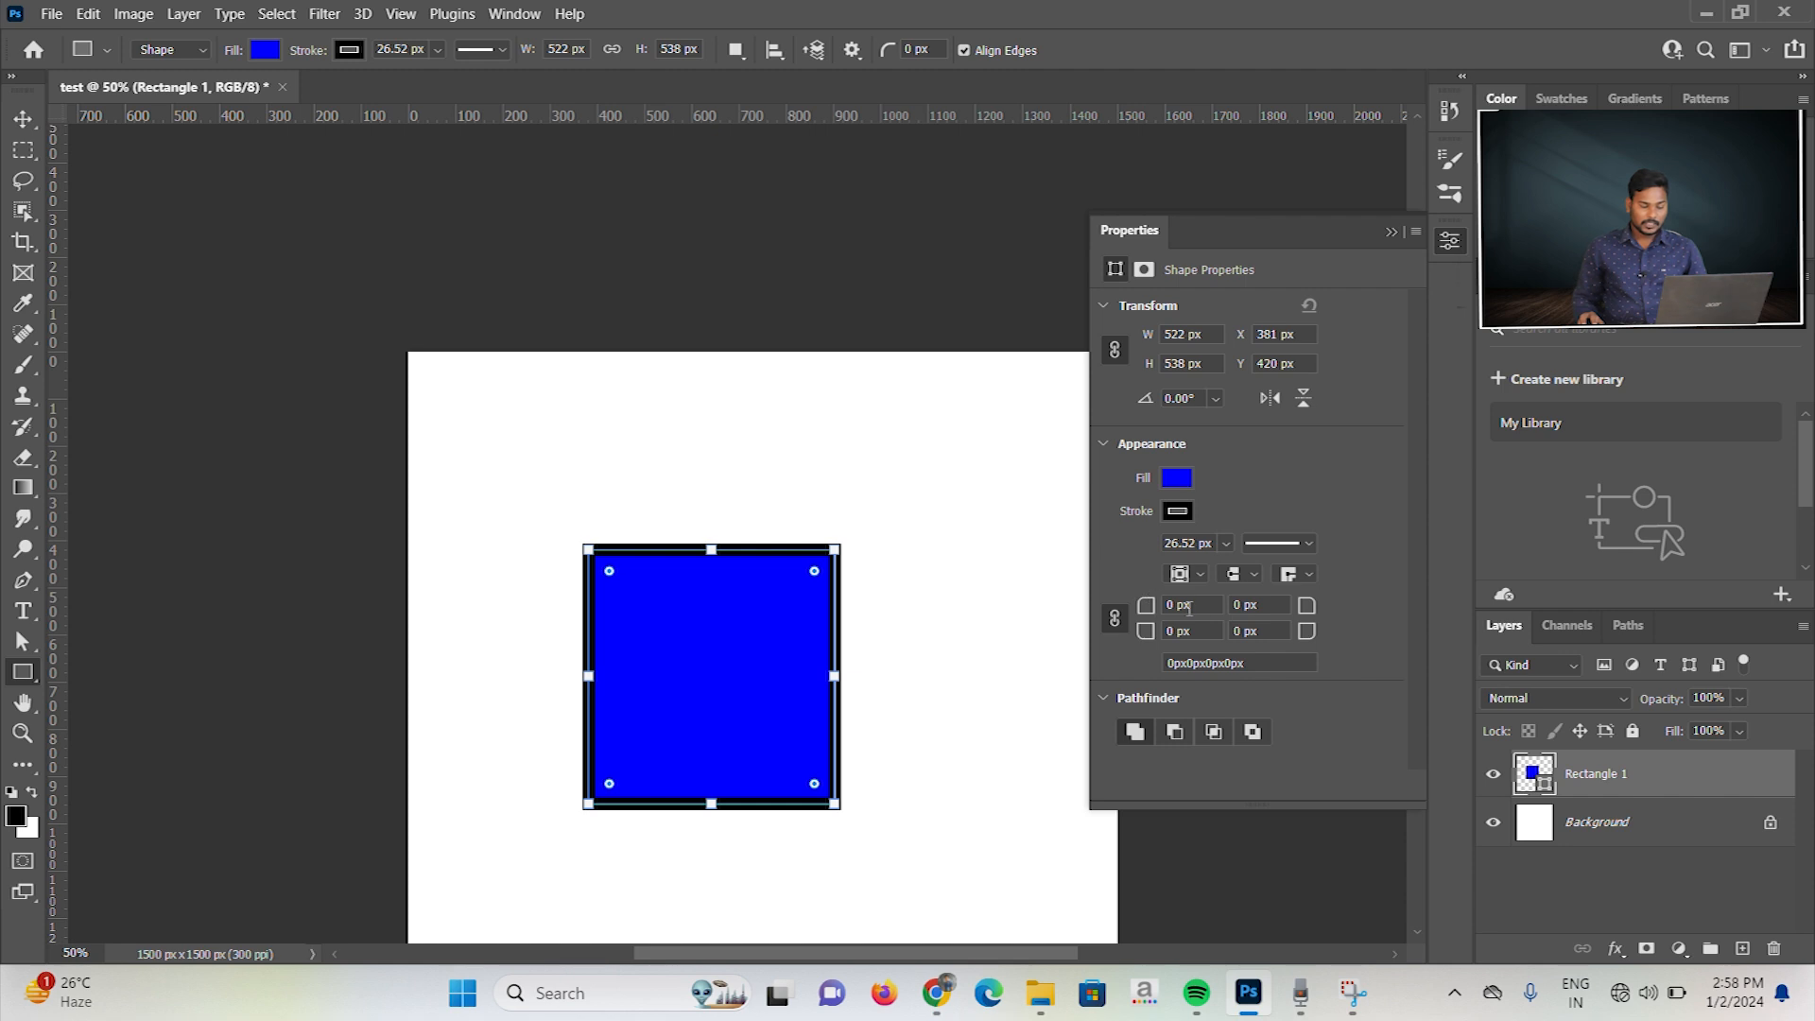
drag(1146, 610, 1165, 614)
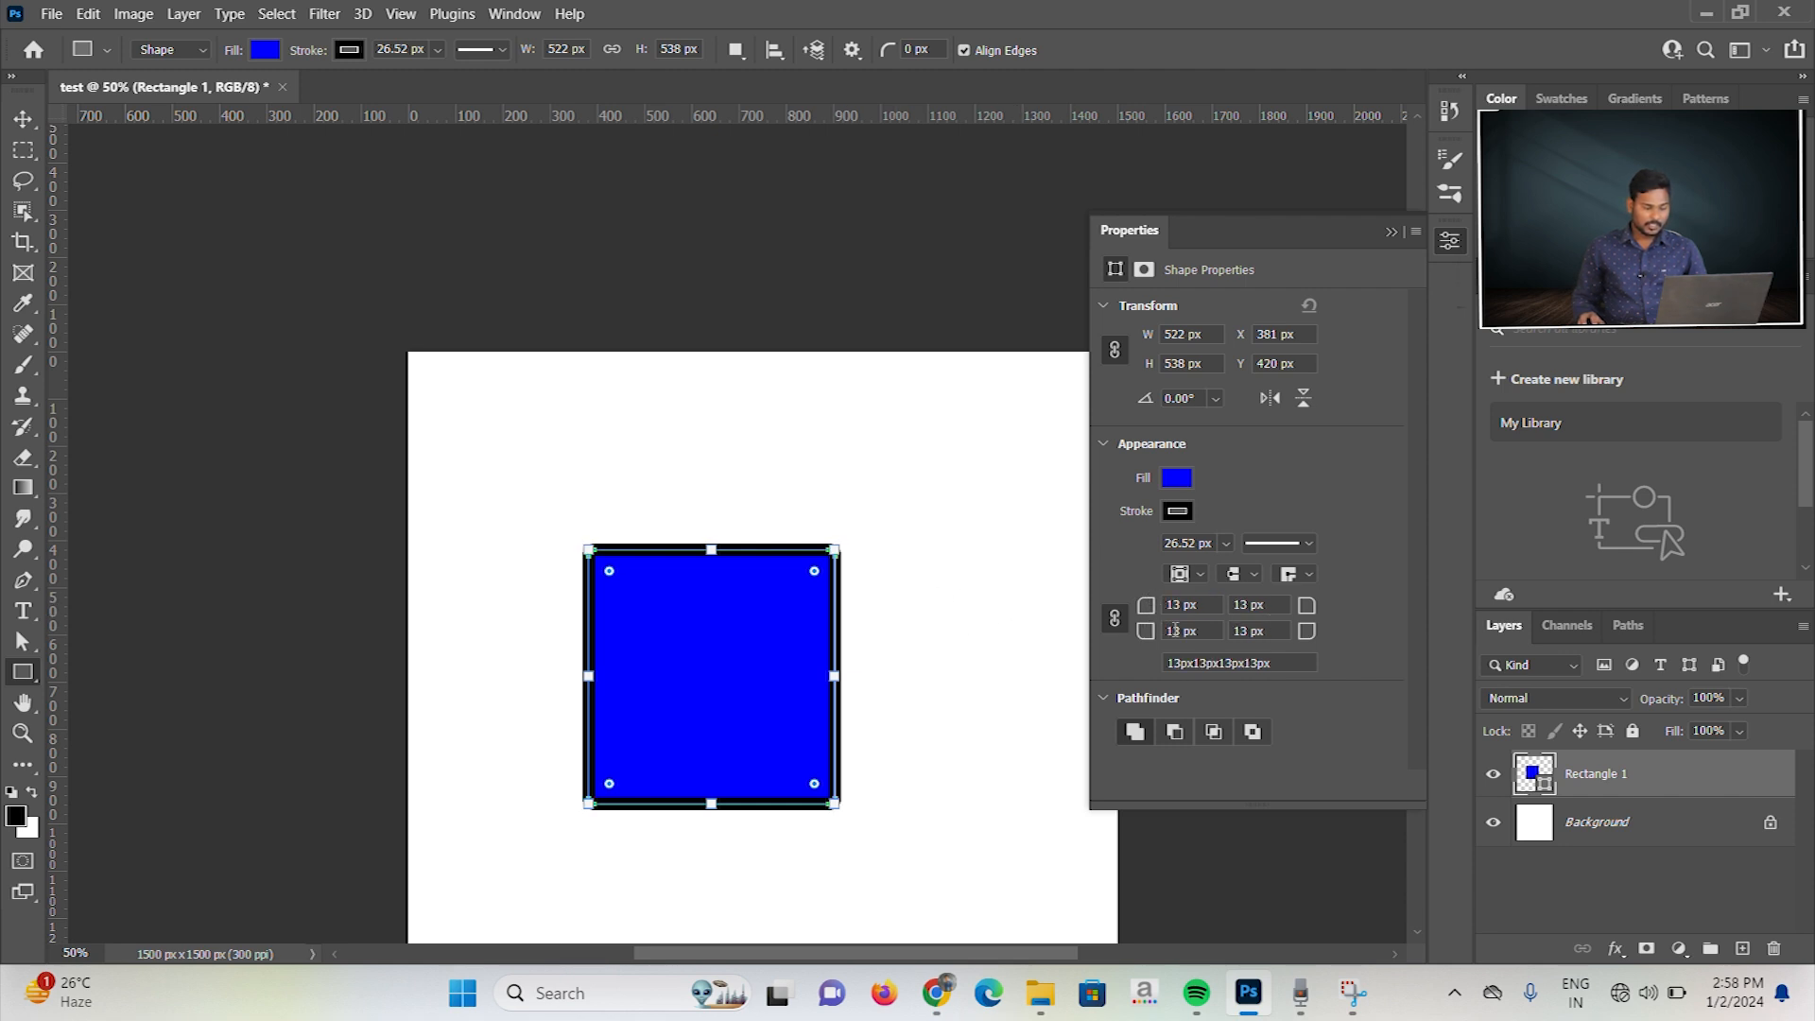
drag(1146, 611, 1182, 614)
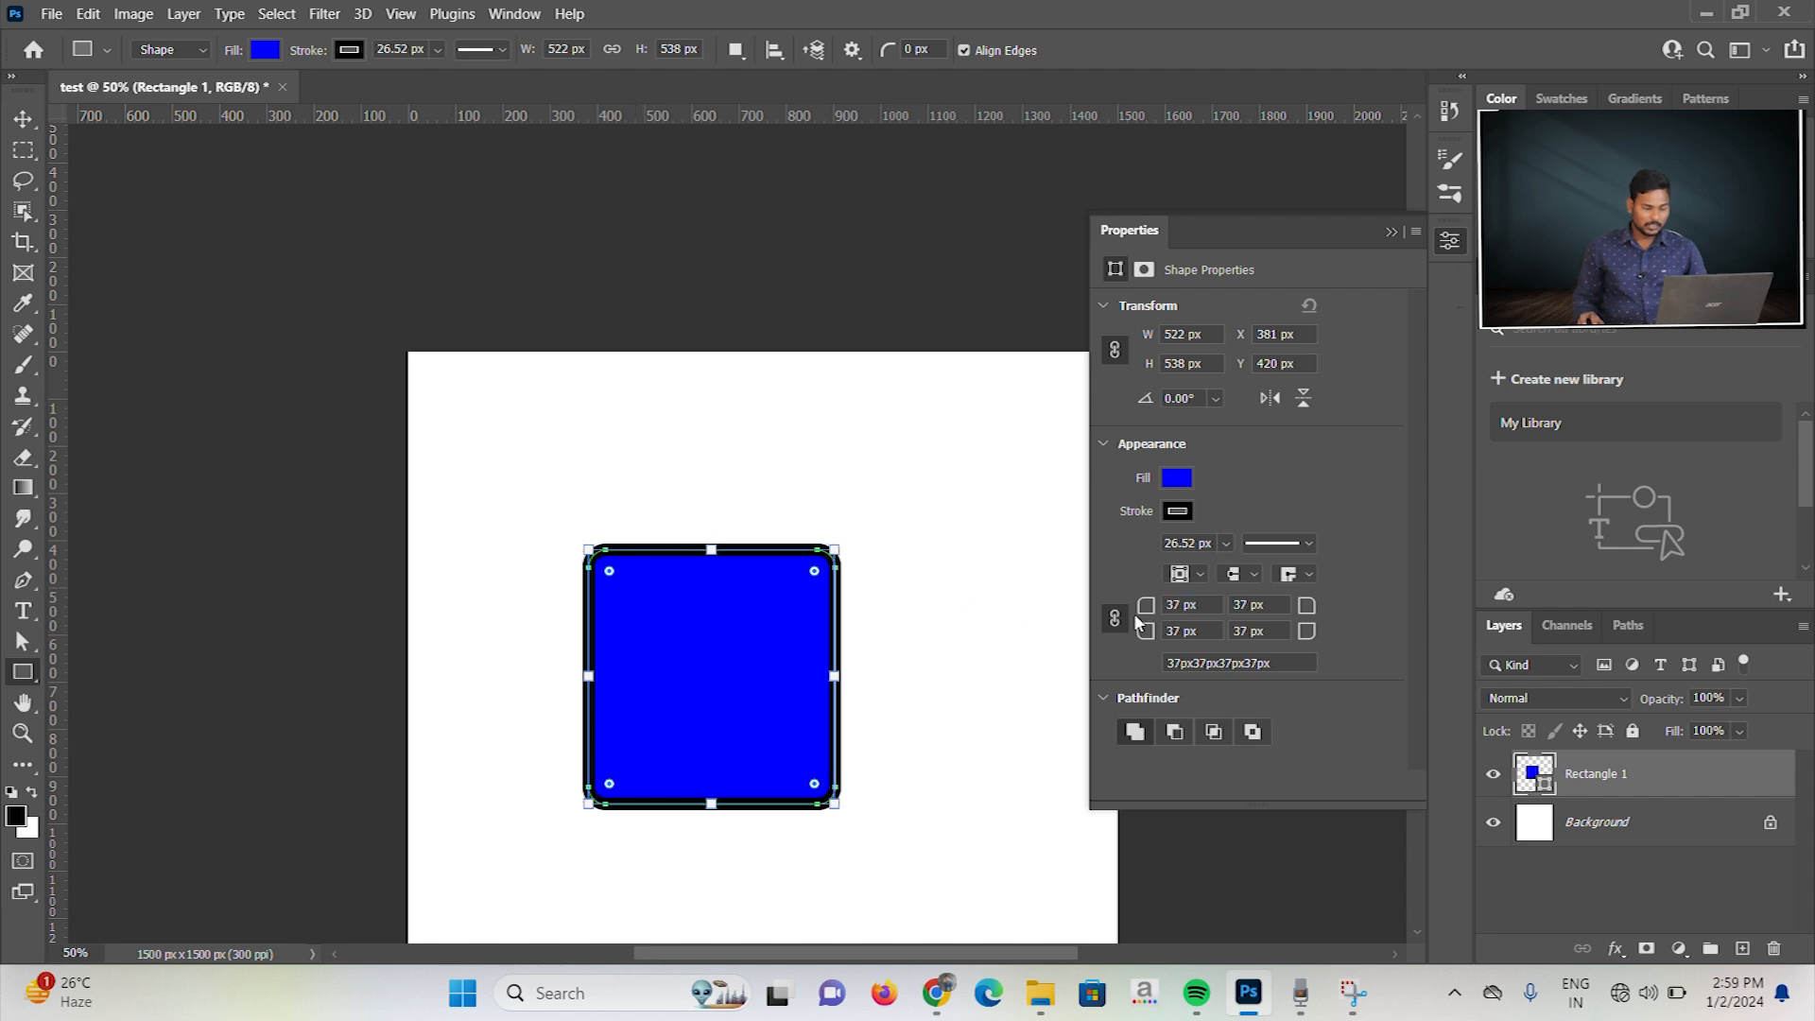
drag(1146, 607, 1223, 610)
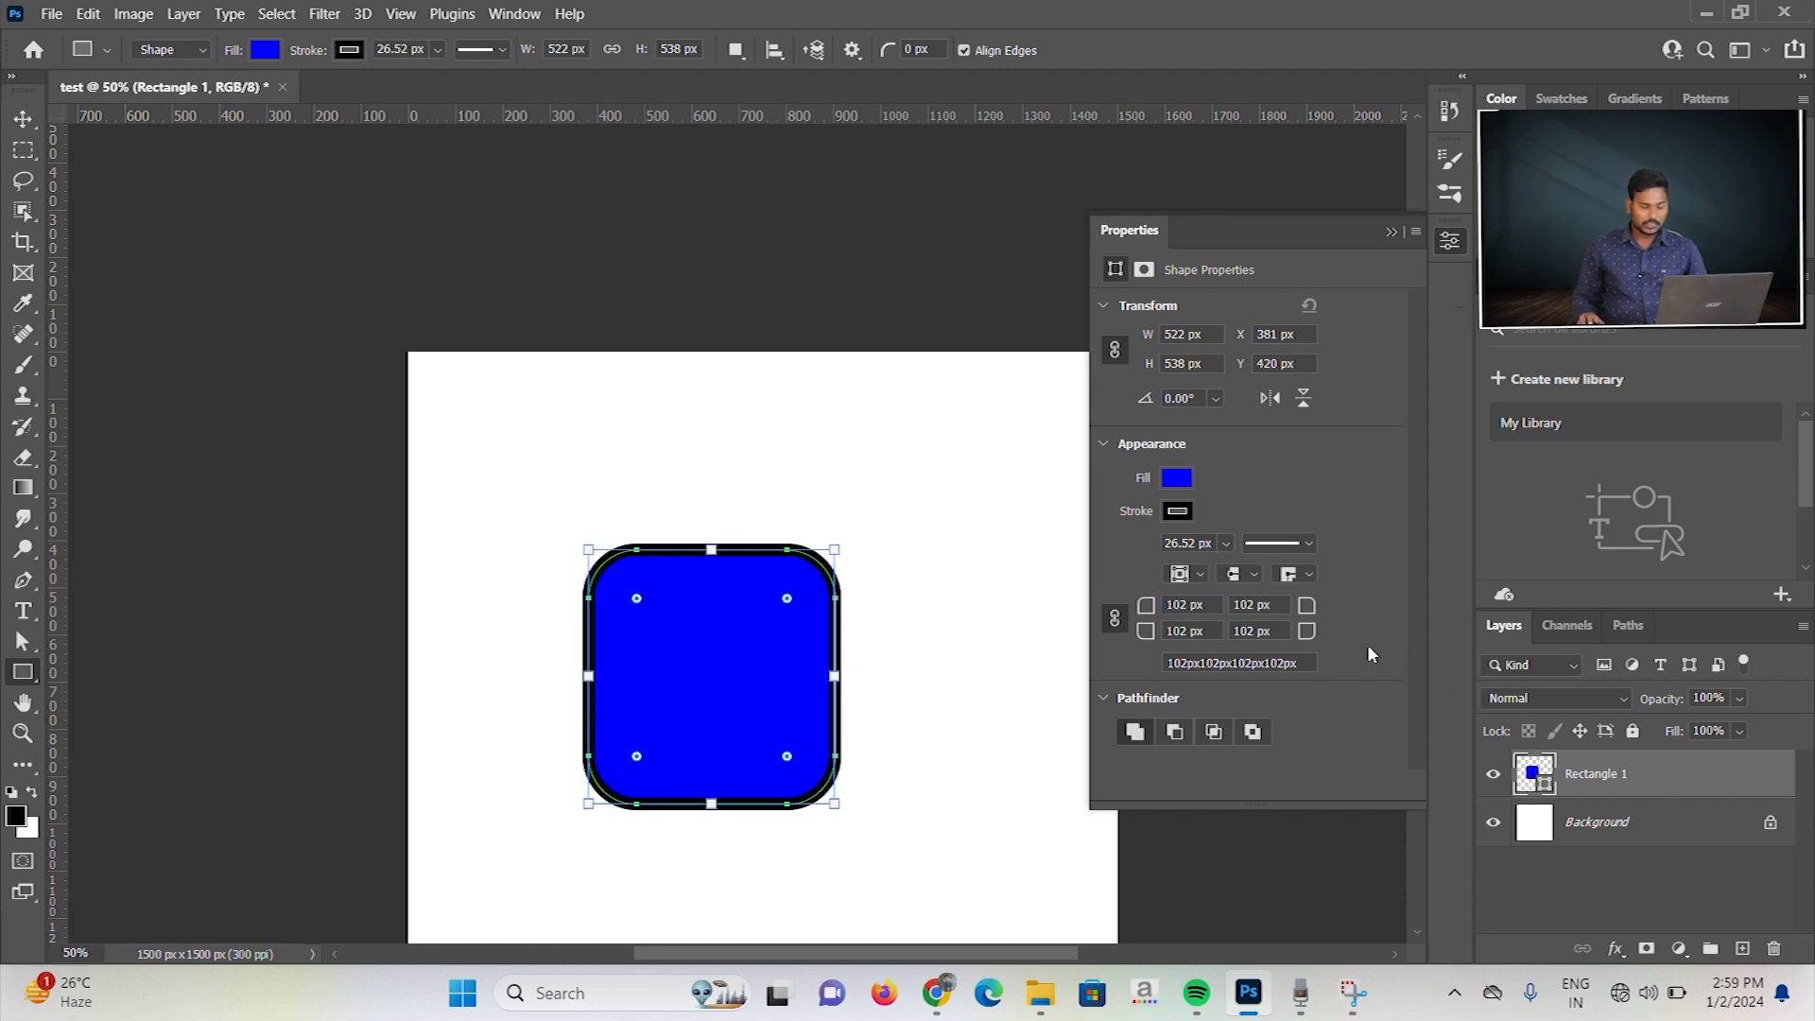
Step: Draw two more overlapping rectangles, about 441 × 507 px over the lower-right corner and about 374 × 425 px over the right edge
scroll(1368, 647, down, 3)
scroll(1367, 647, up, 2)
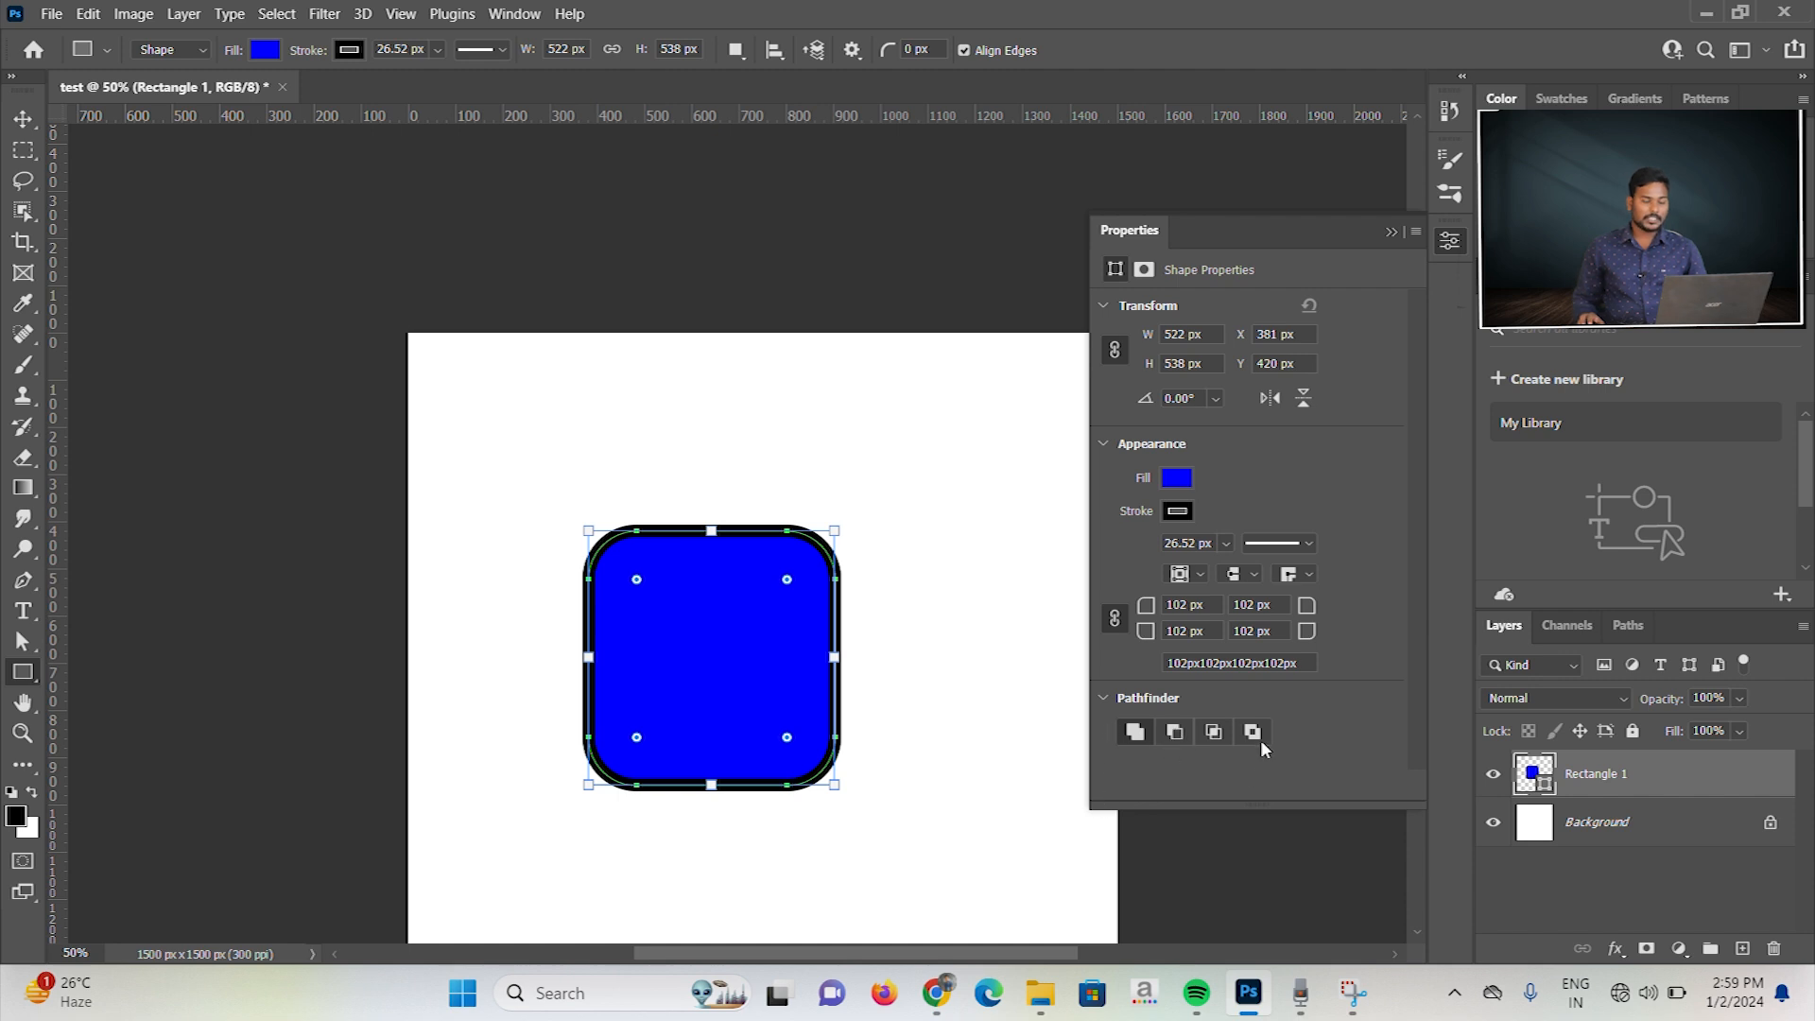
scroll(1321, 597, down, 3)
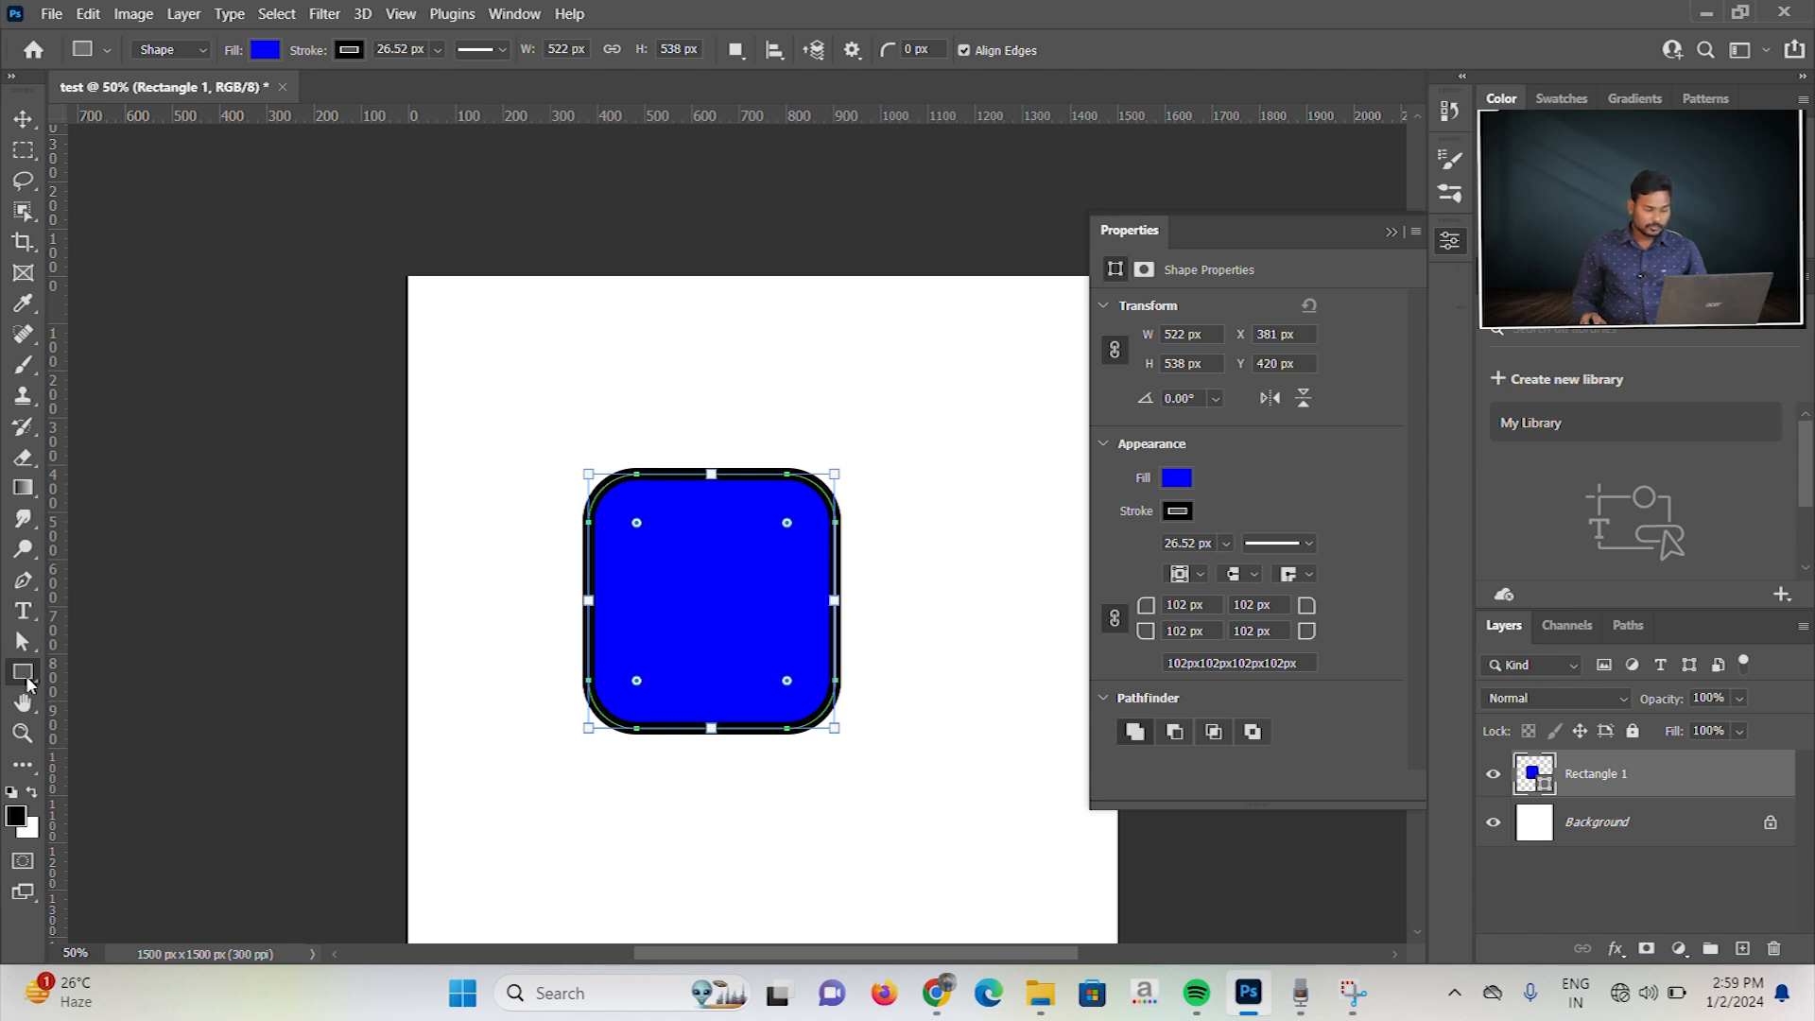
drag(716, 638, 925, 877)
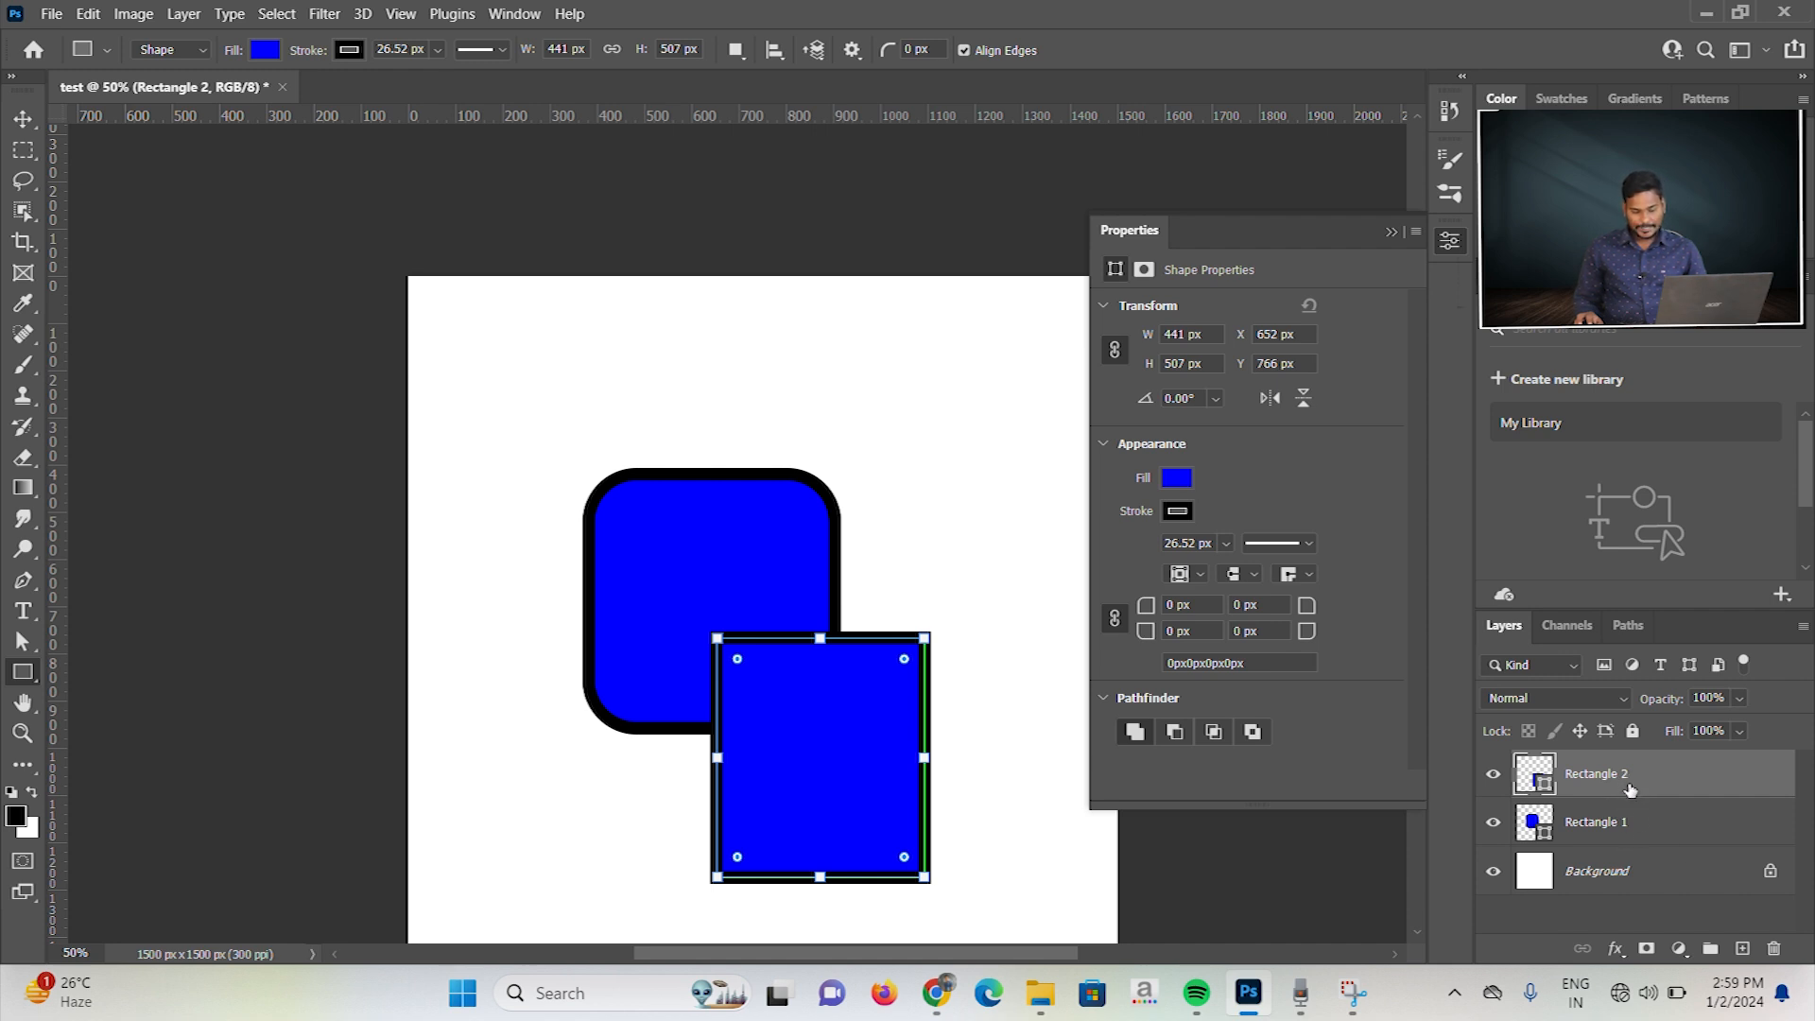
drag(775, 503, 951, 702)
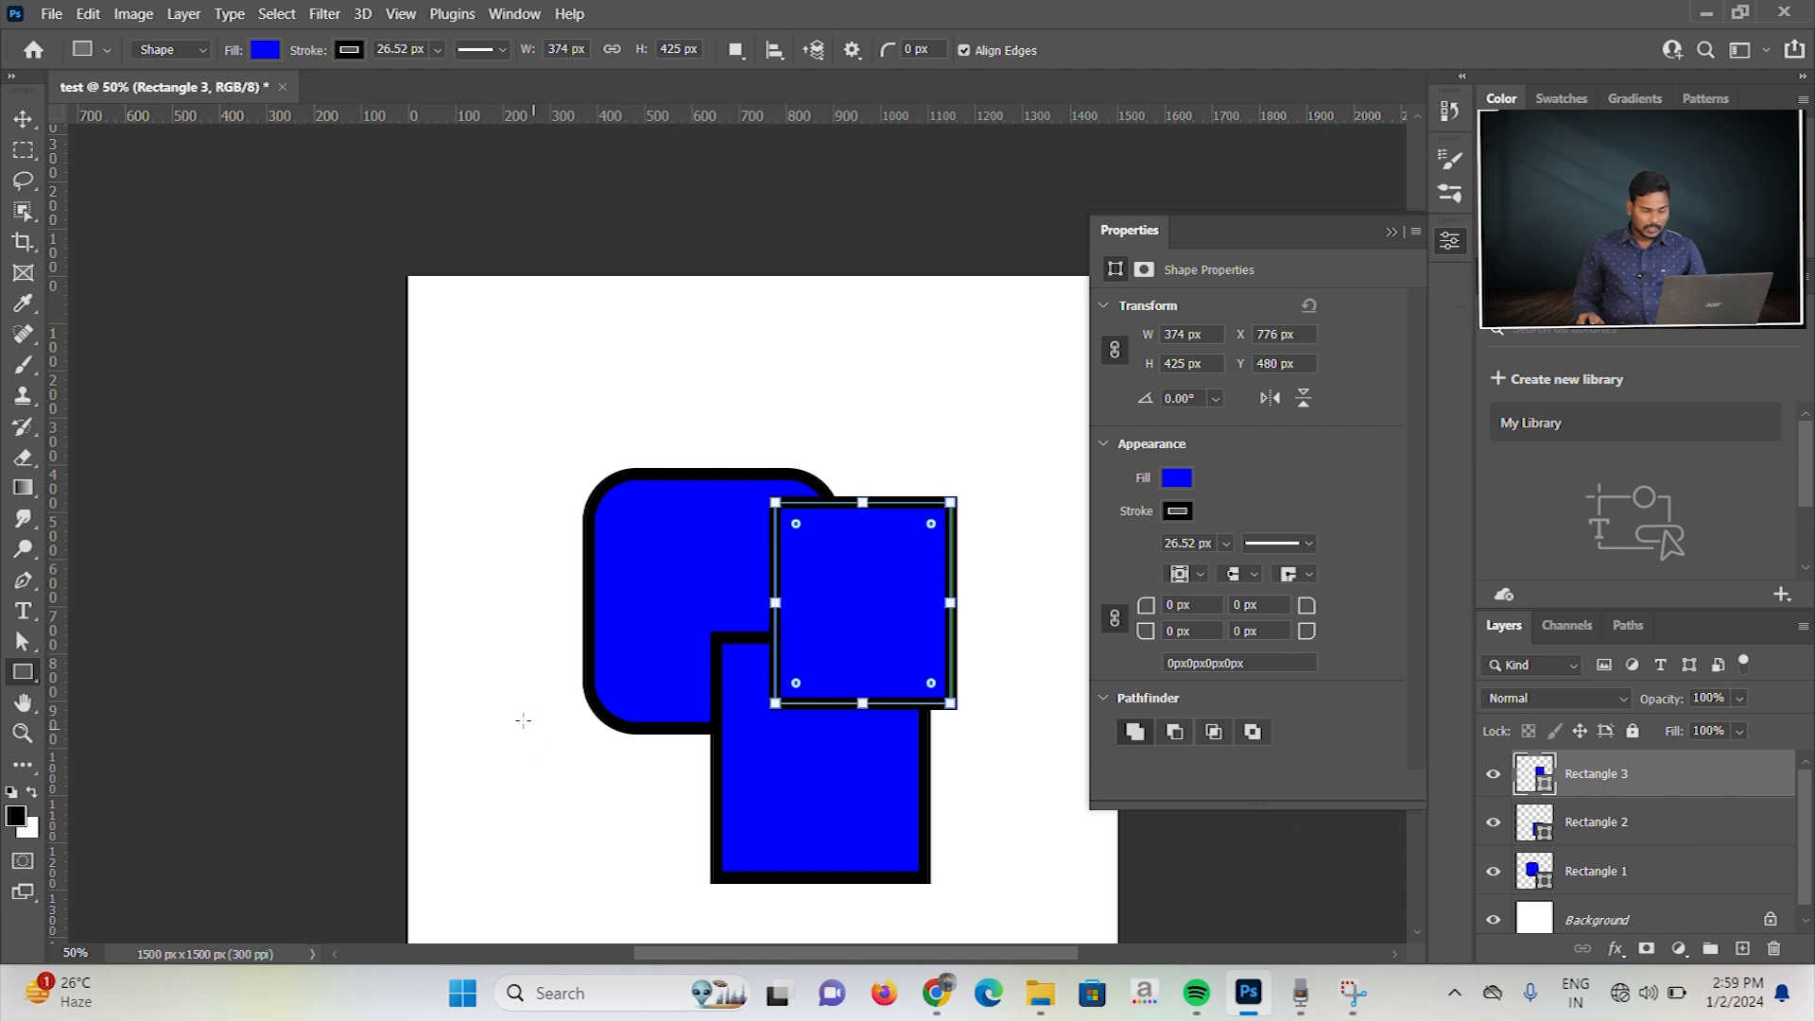
Step: Try the subtract front shape operation on the third rectangle, ending with intersect shape areas
click(1177, 736)
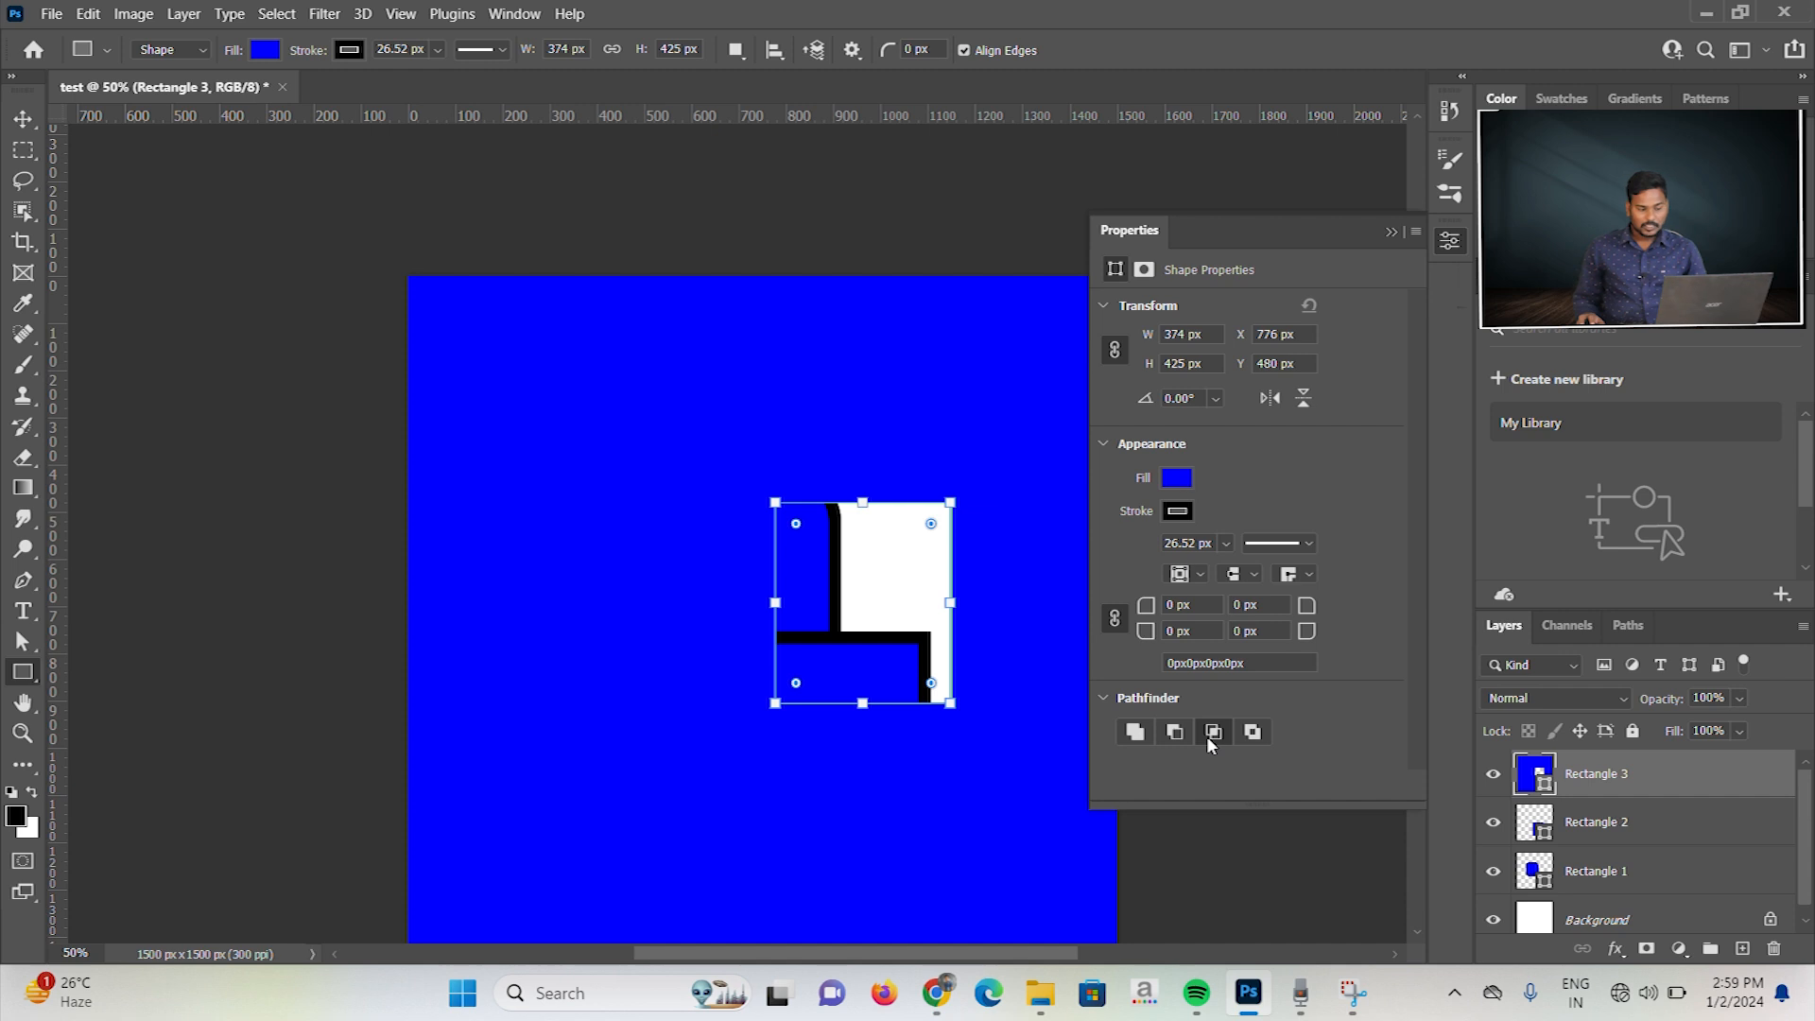
click(1206, 733)
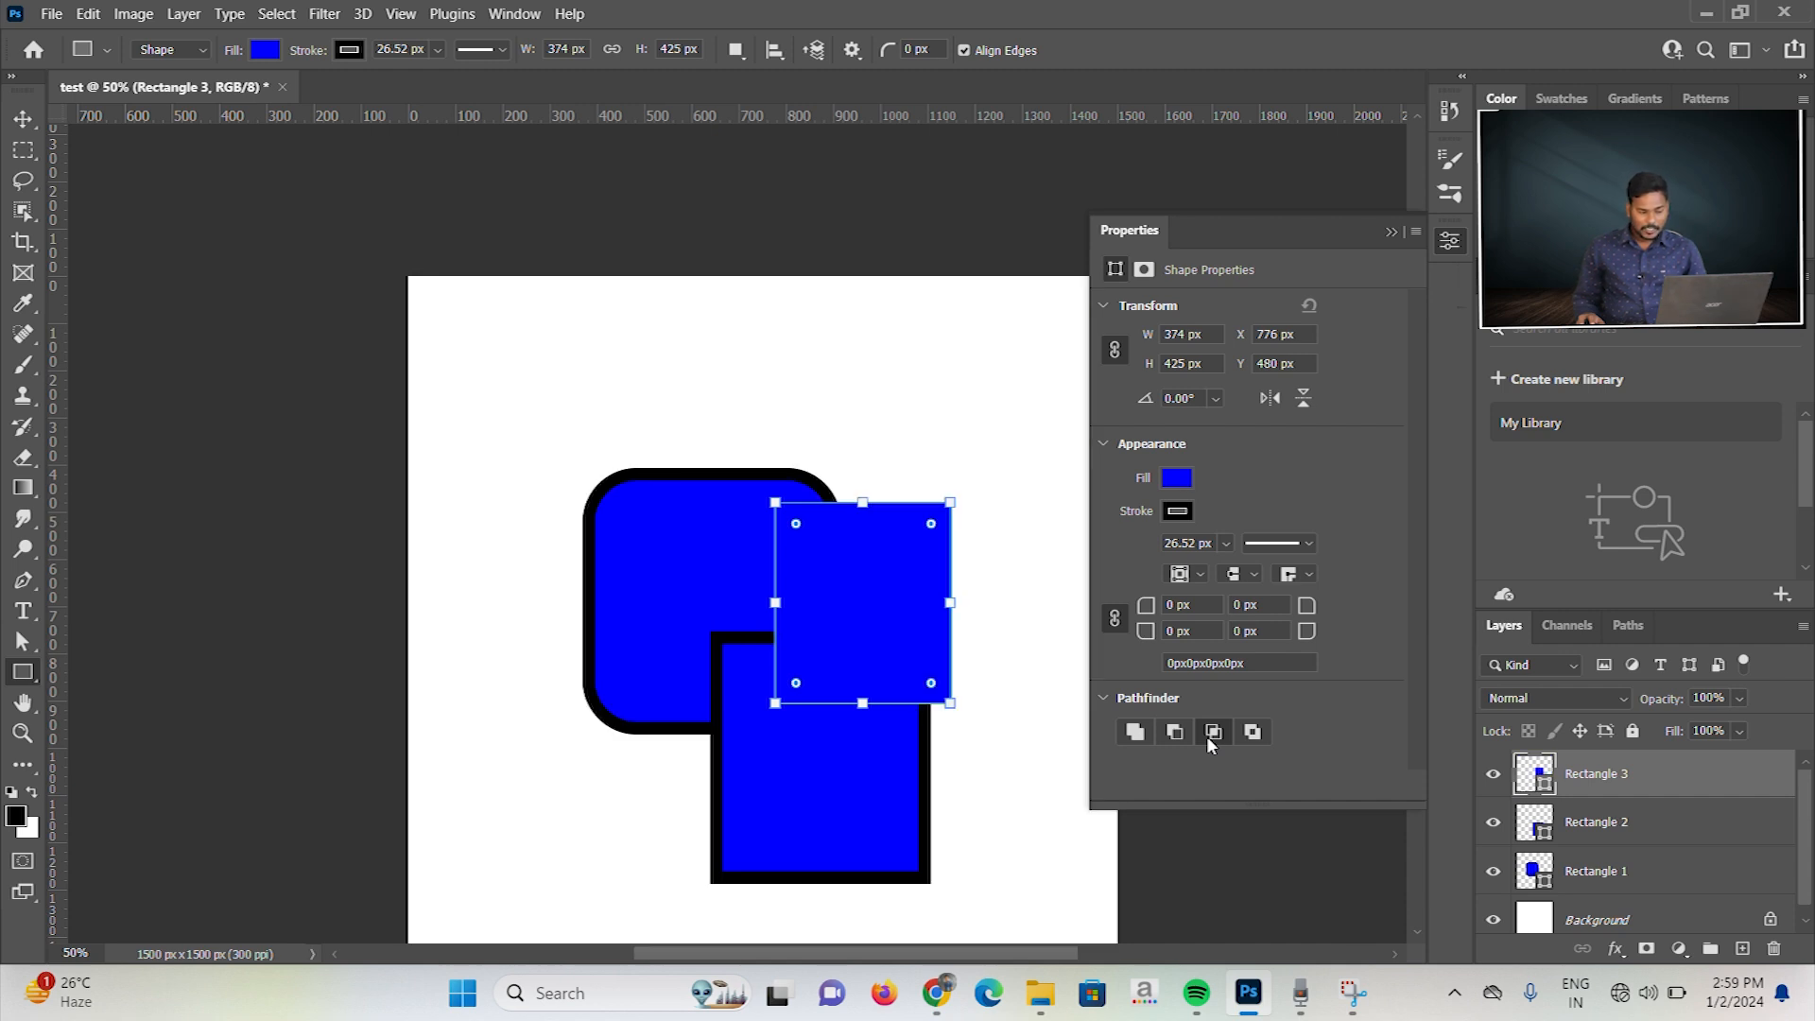
Step: Move the third rectangle to the right of the rounded rectangle so it overlaps the second rectangle's upper-right corner
click(22, 118)
drag(811, 529, 958, 468)
click(22, 149)
click(23, 118)
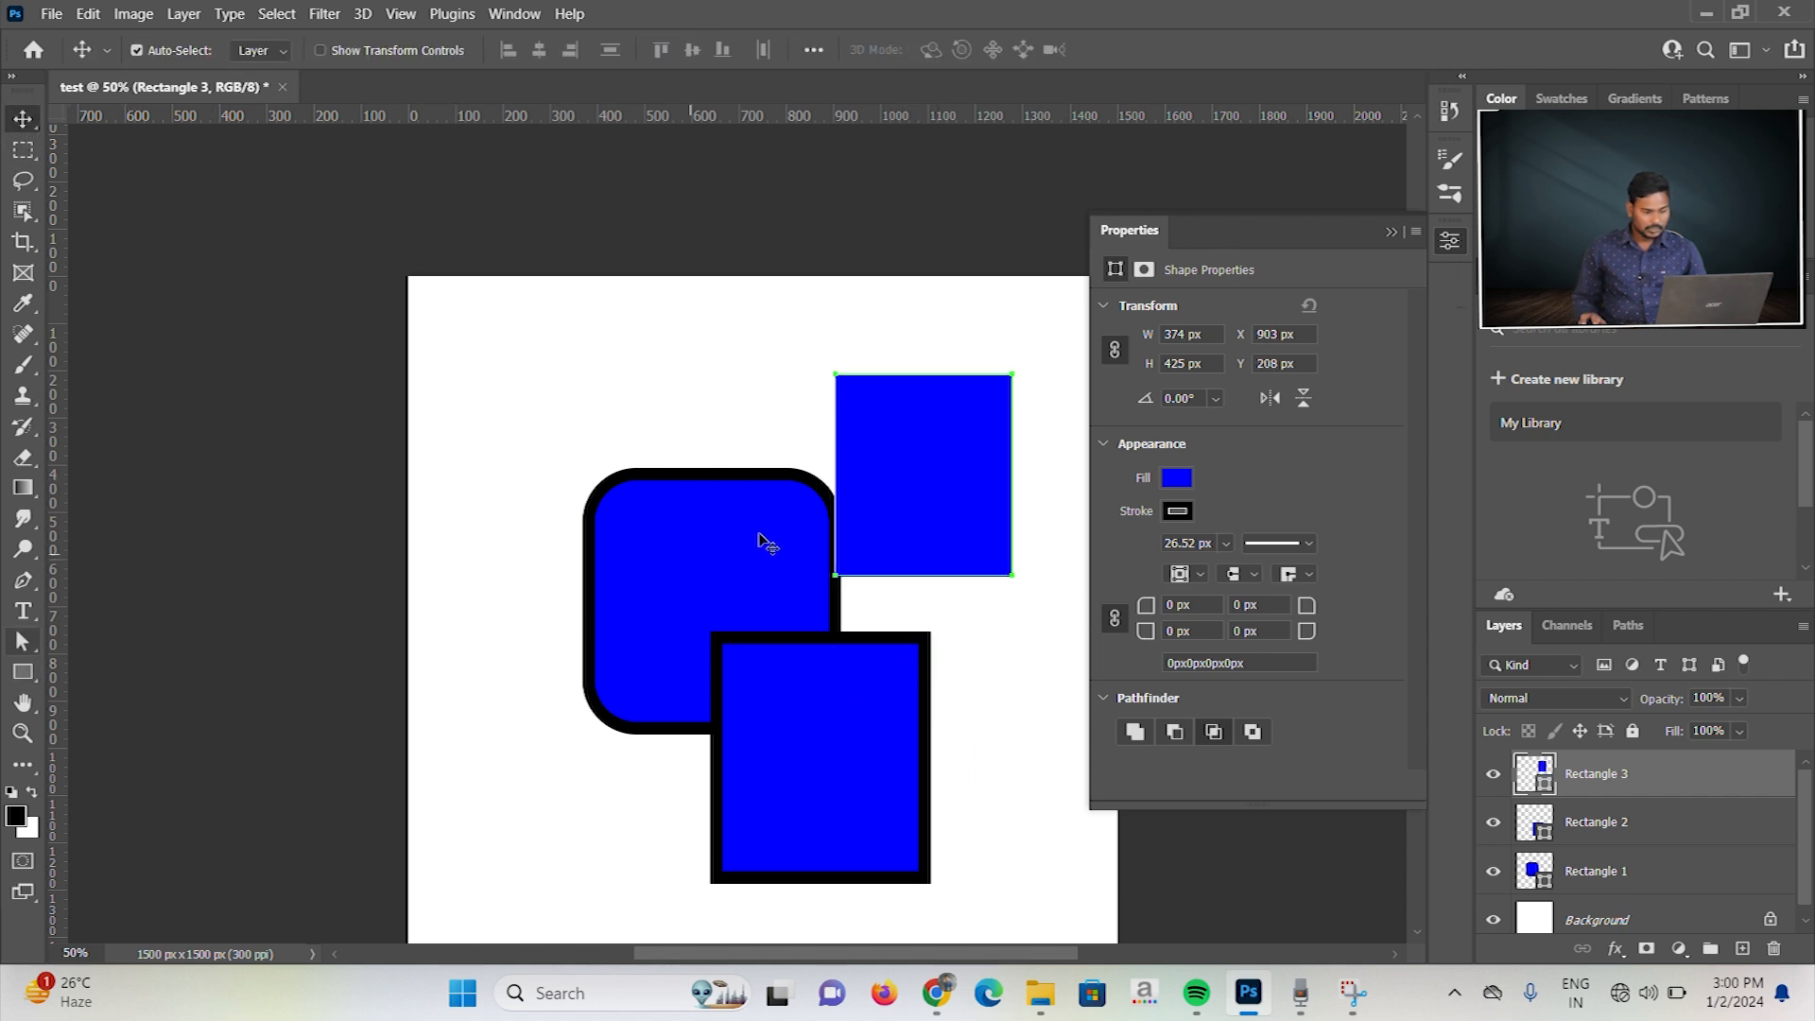
drag(927, 510, 950, 612)
Step: Select all three rectangle layers and delete them, then collapse the shape's properties
drag(544, 391, 1046, 844)
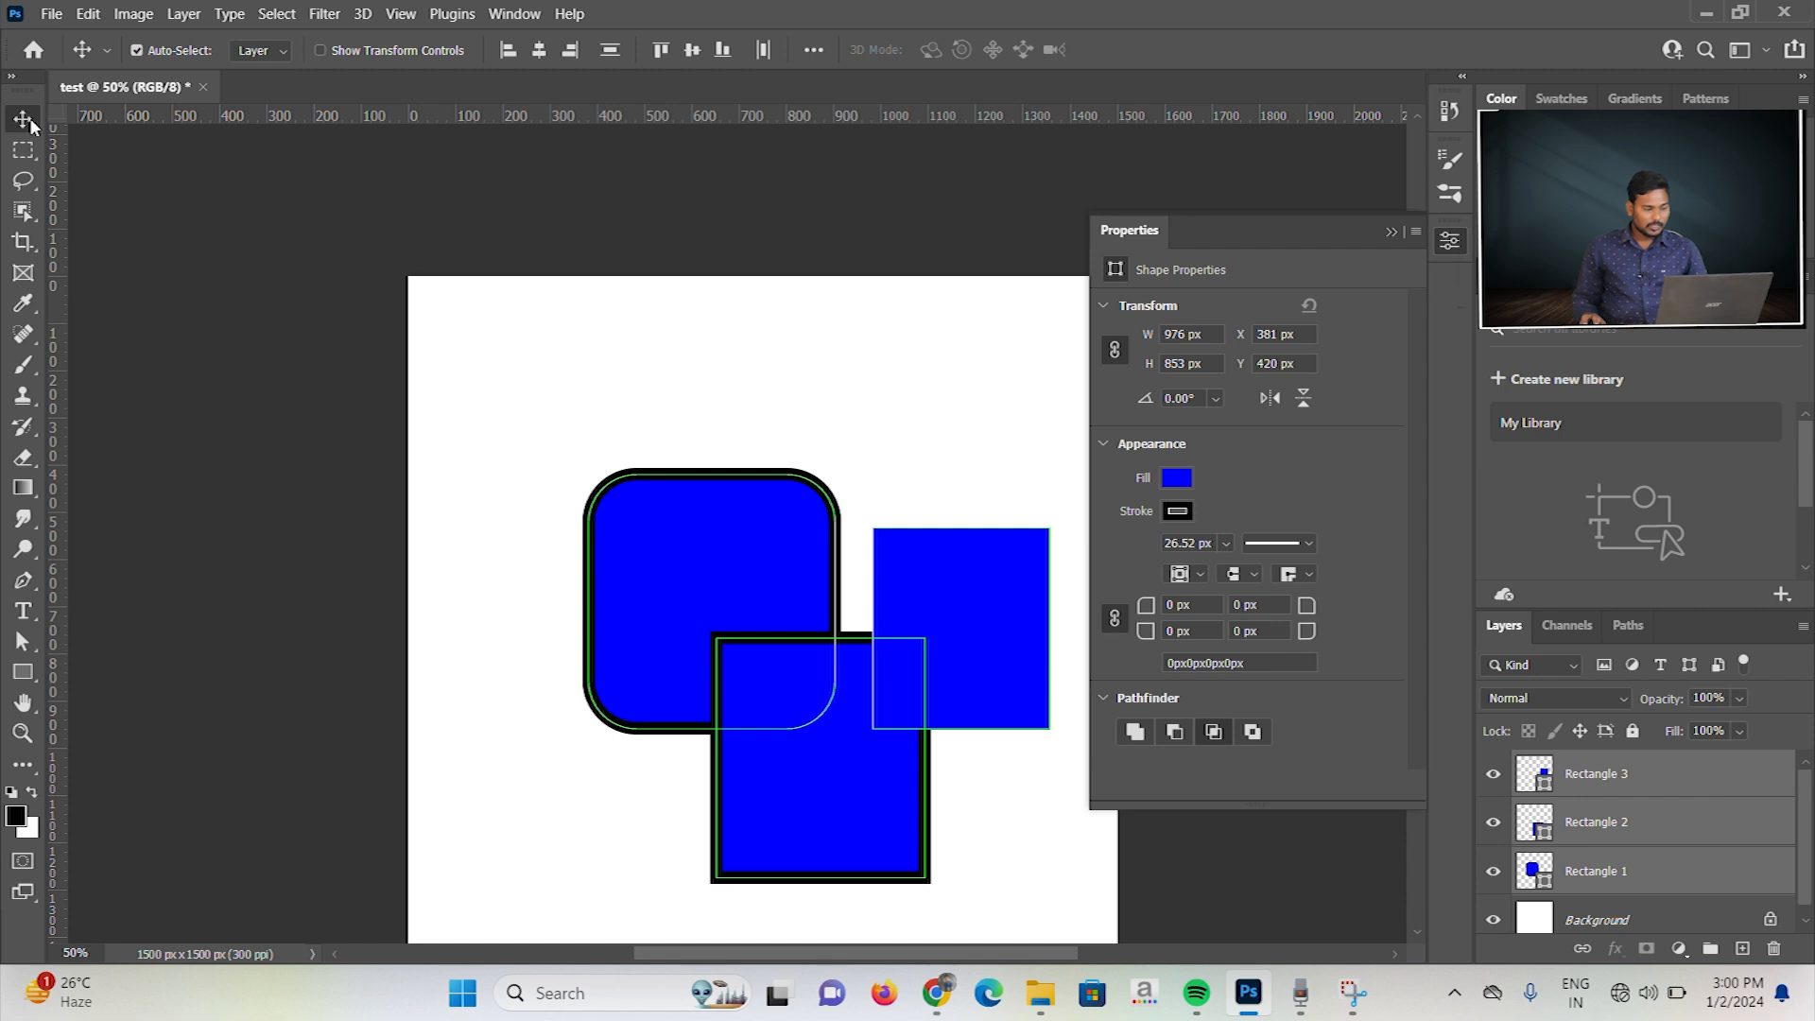
drag(502, 360, 1040, 890)
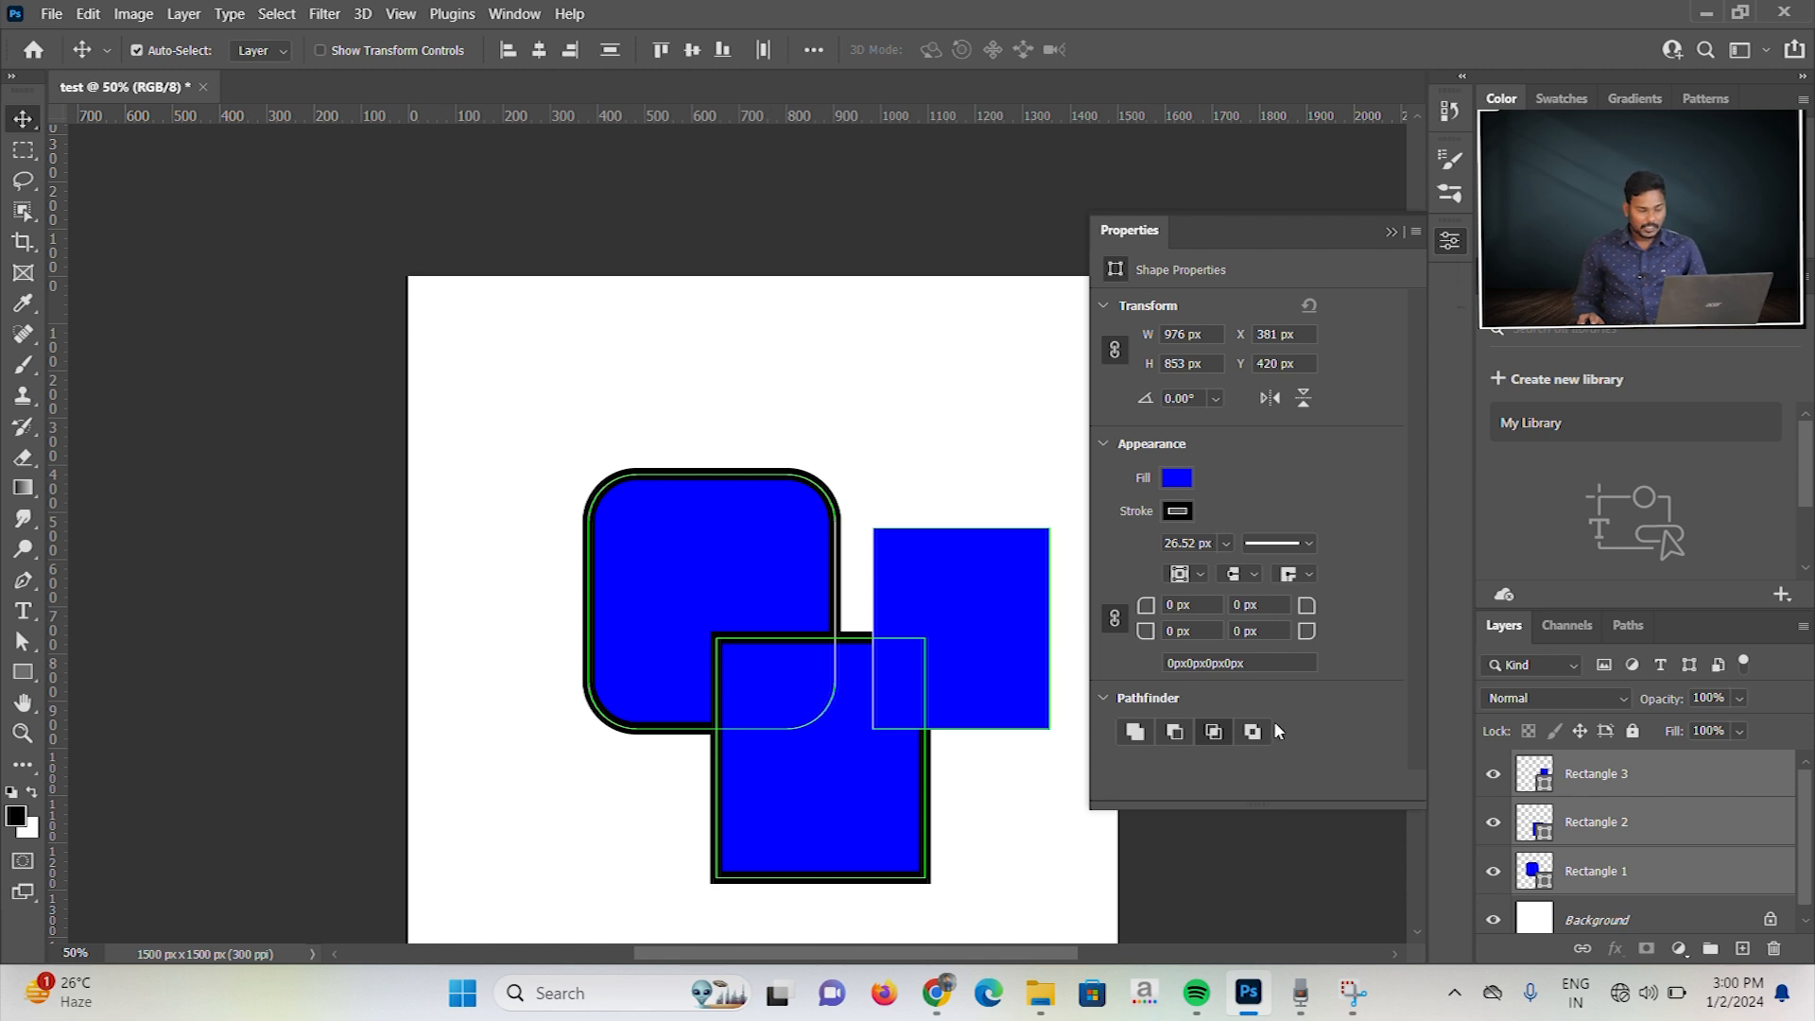
click(406, 438)
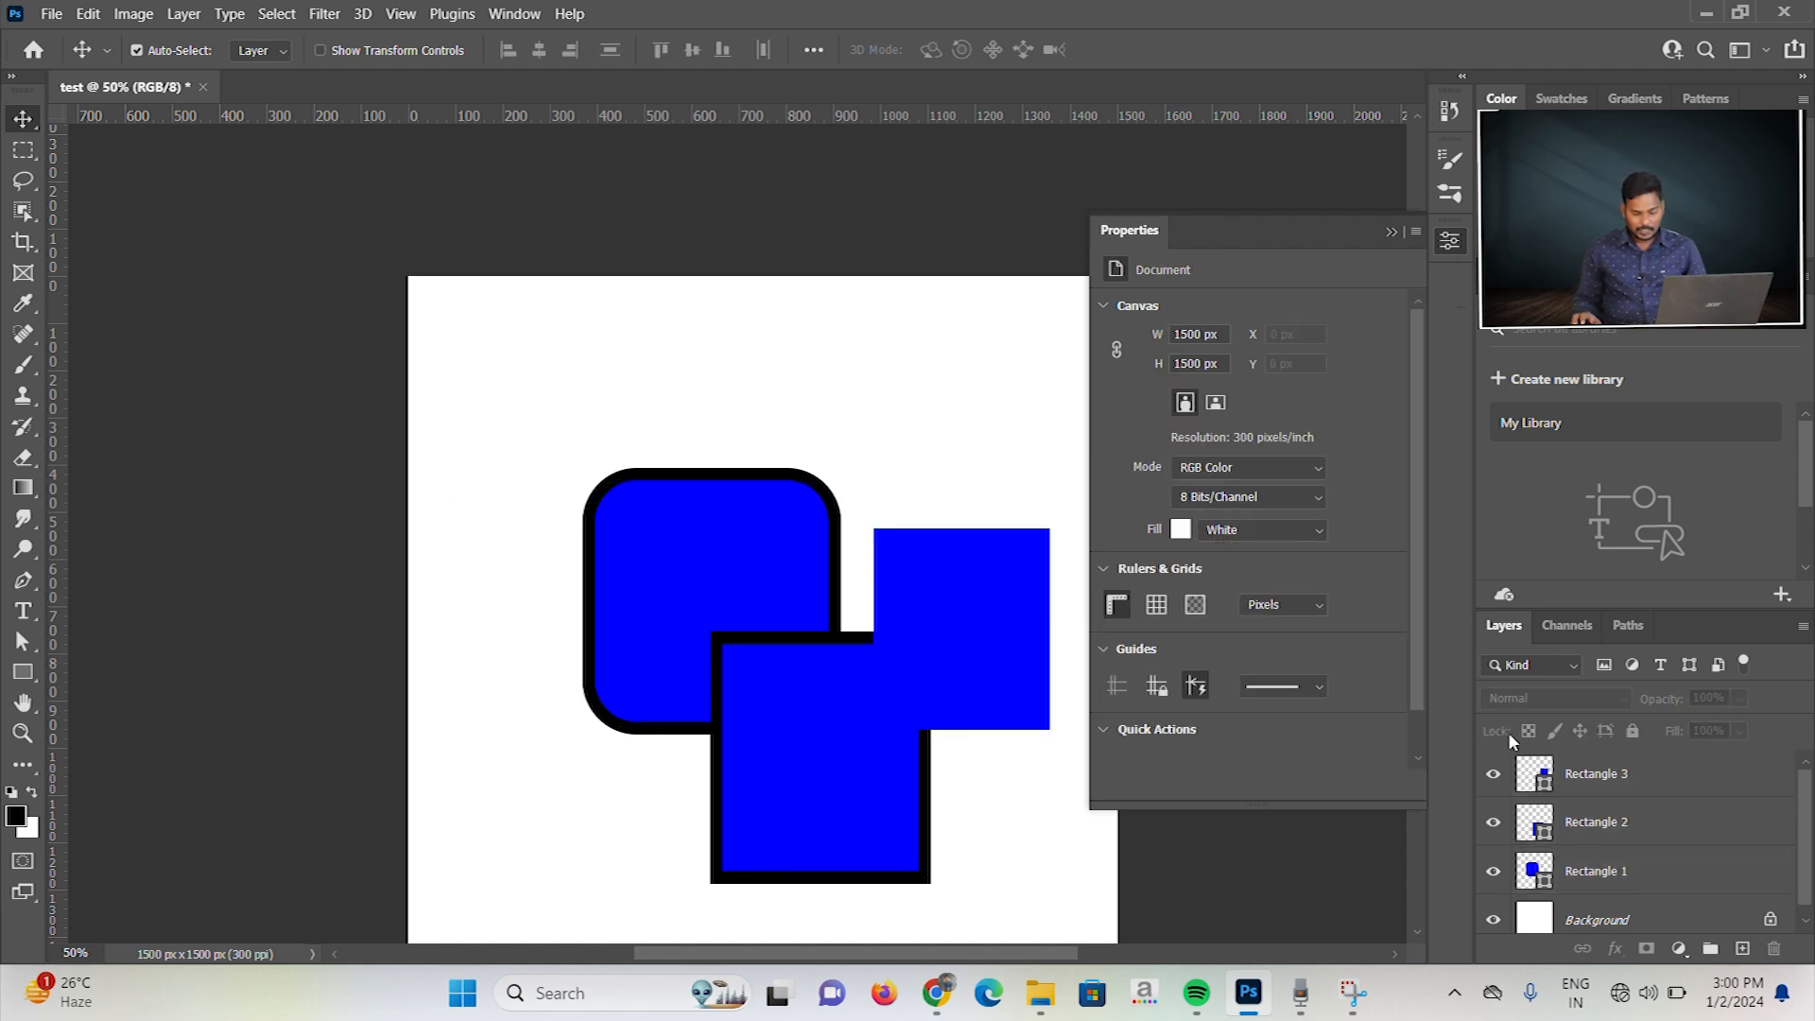
click(1649, 880)
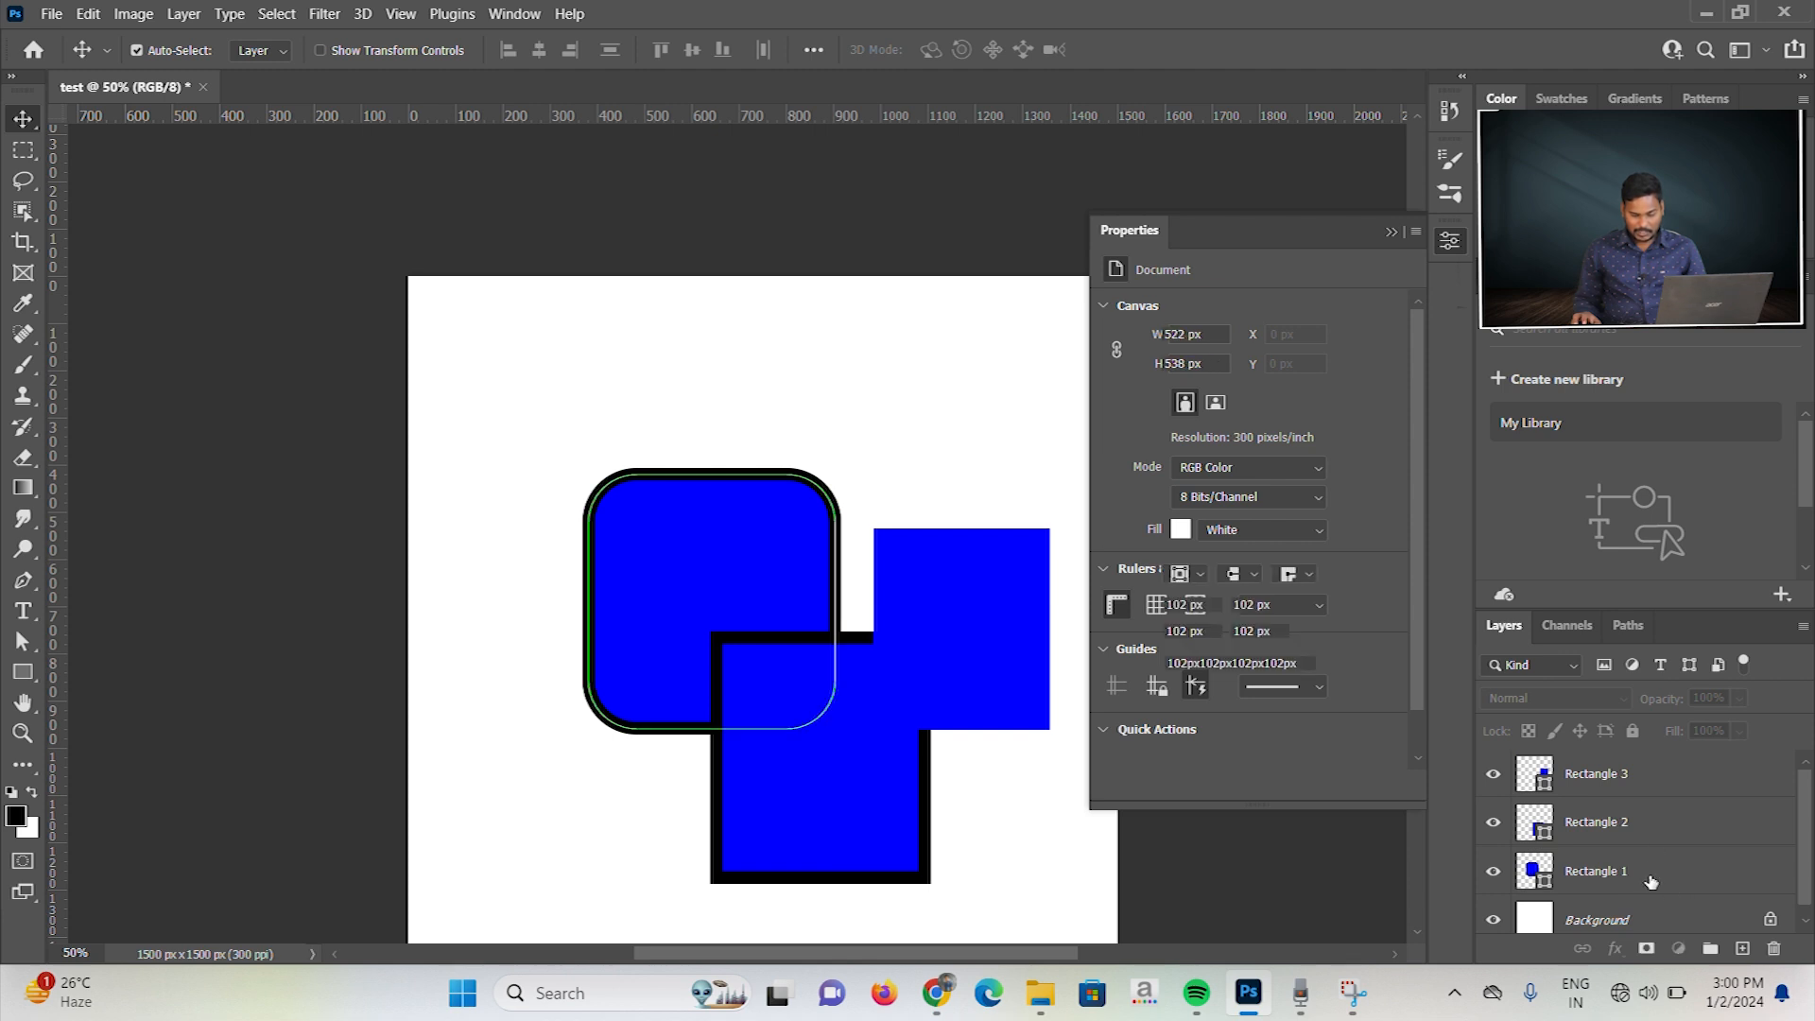
shift+click(1630, 777)
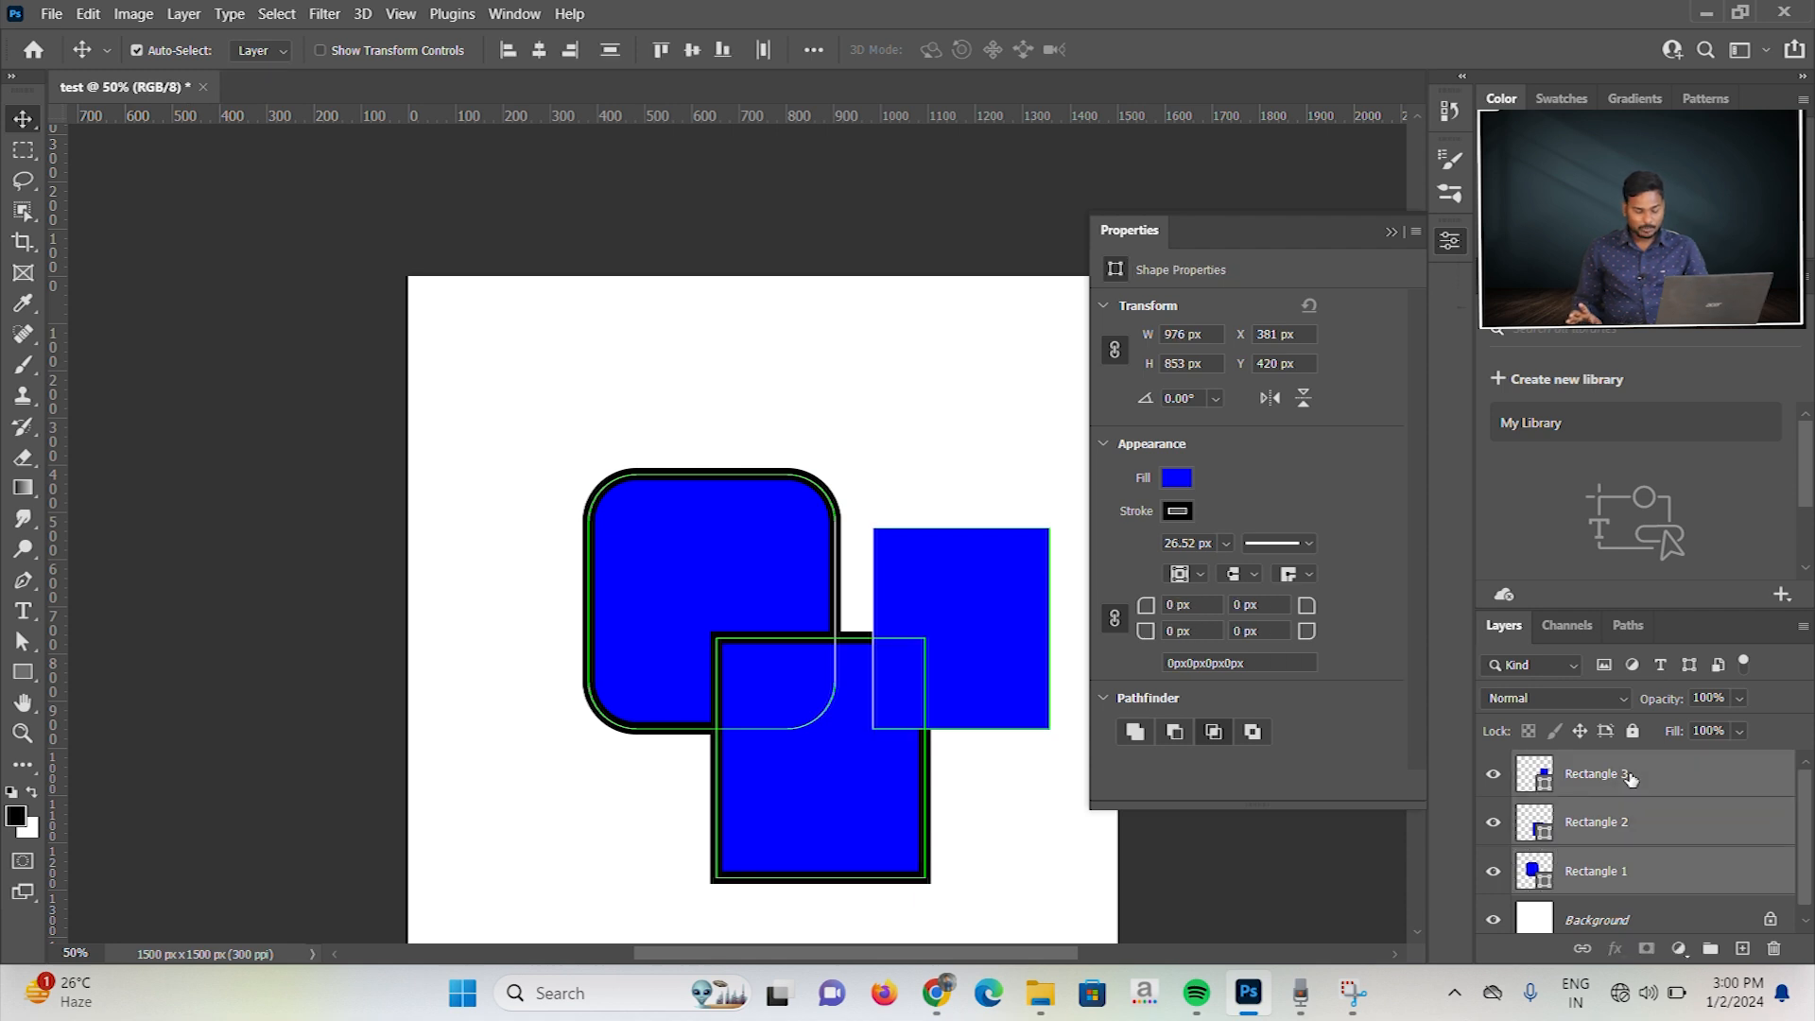
key(ctrl+shift+e)
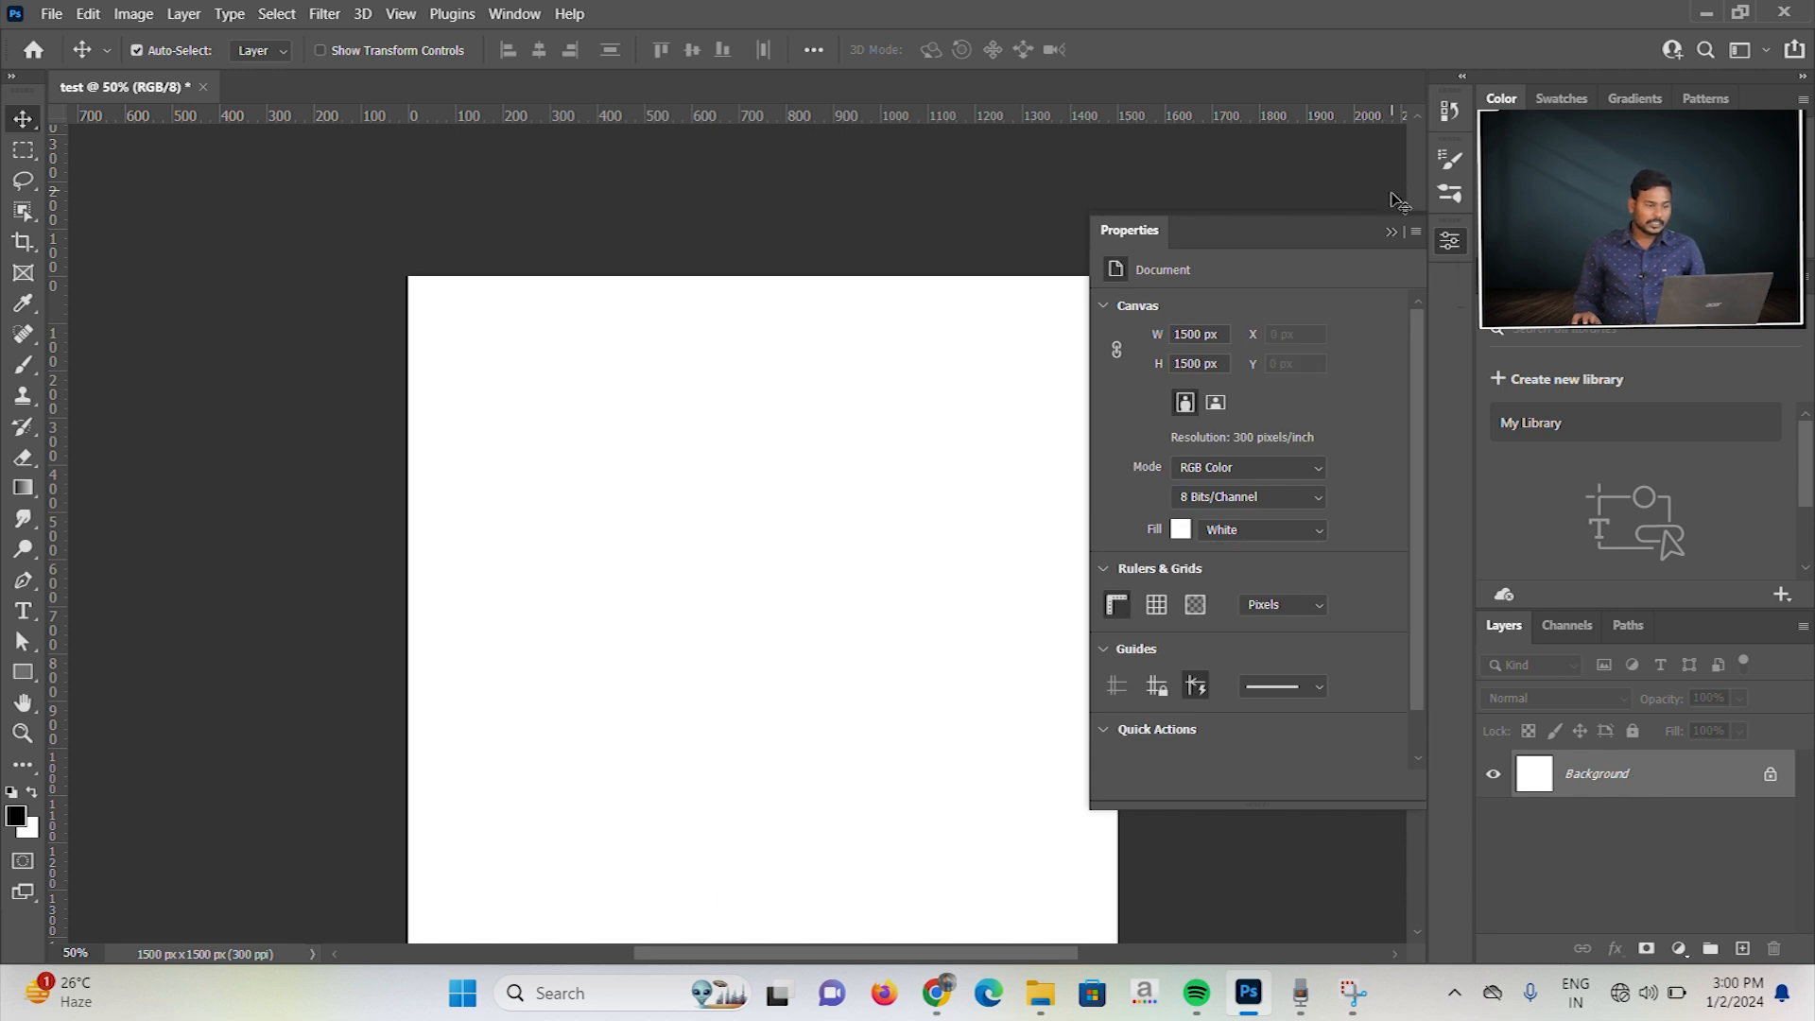
click(1392, 232)
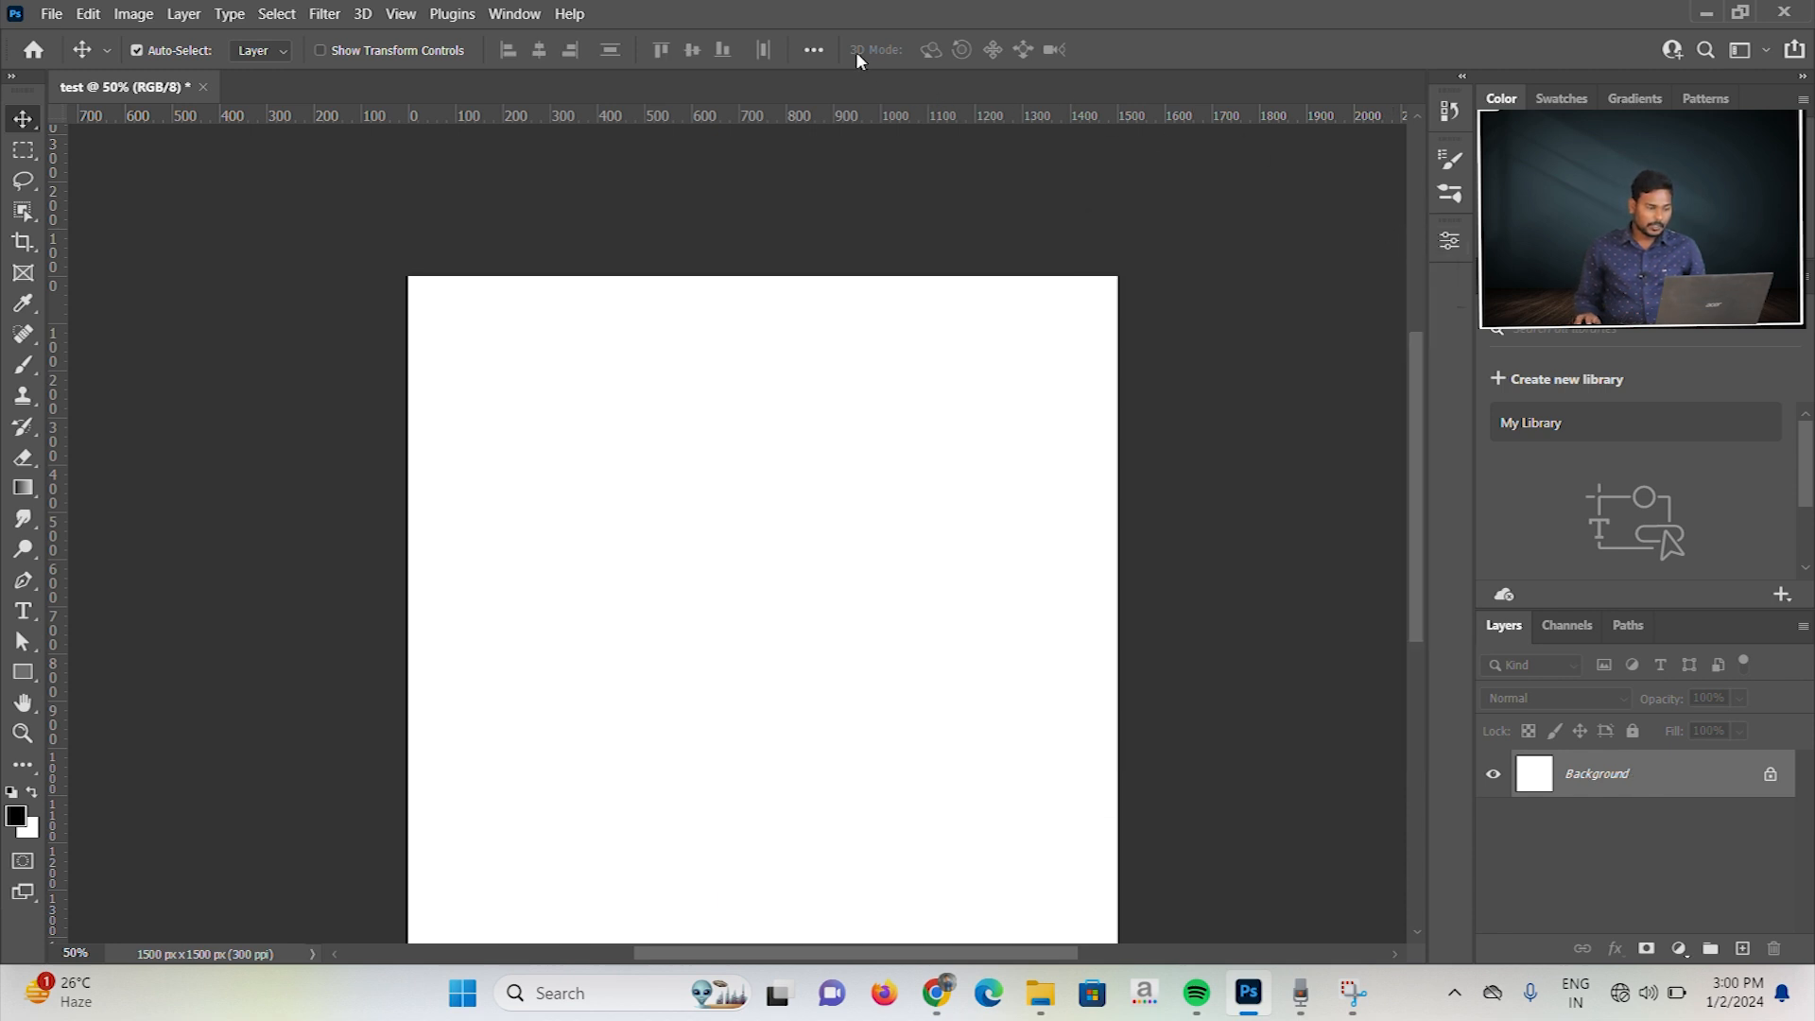
click(935, 23)
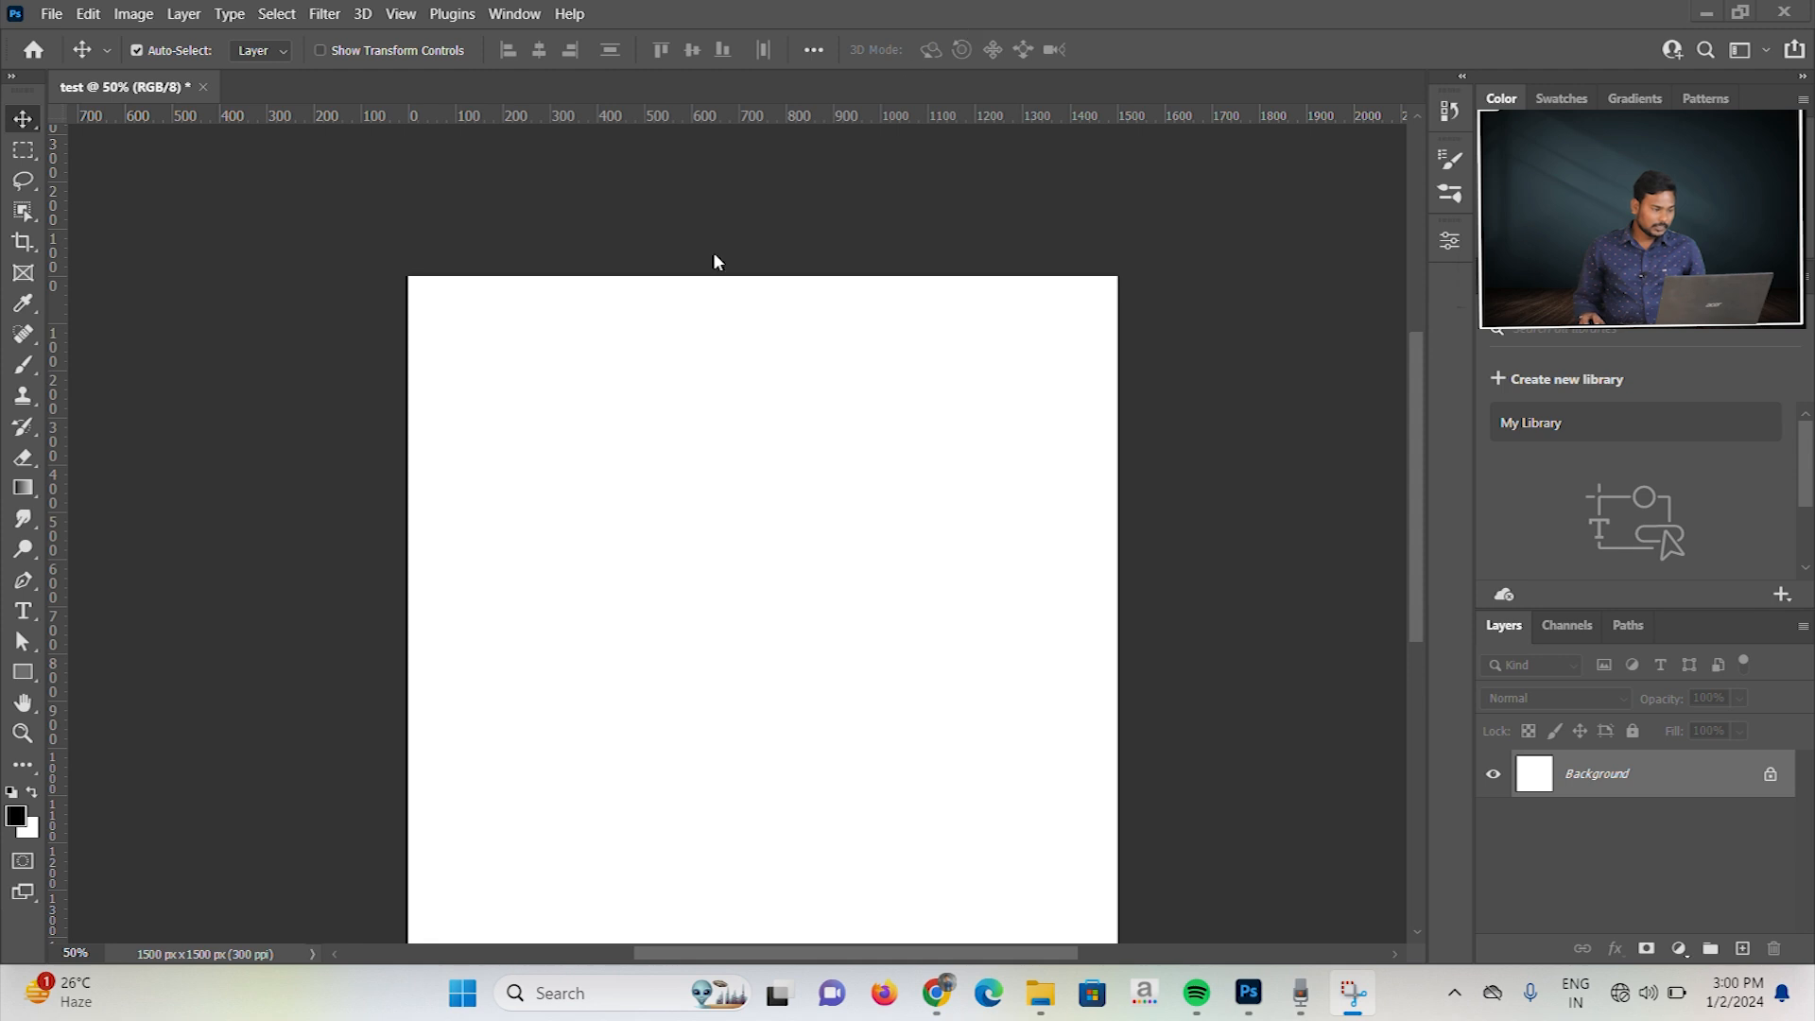
Step: Create an ellipse 400 px wide and 400 px high near the middle of the canvas
click(23, 673)
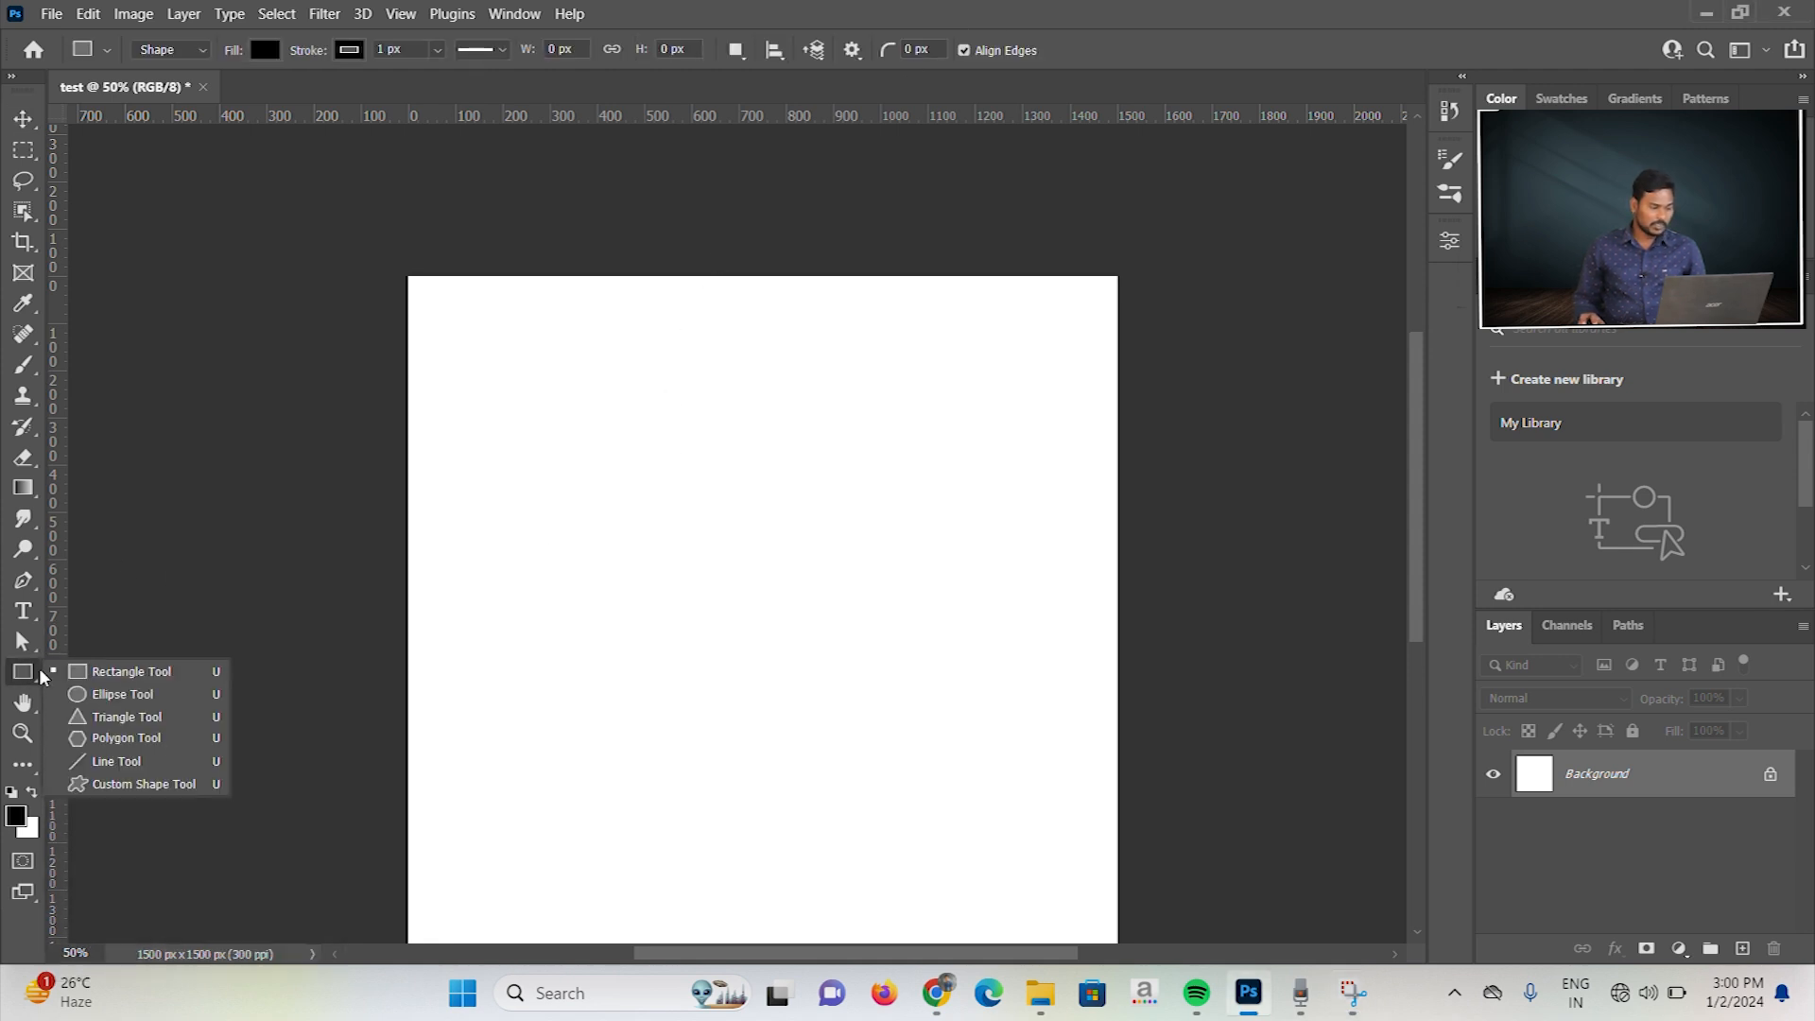
click(121, 694)
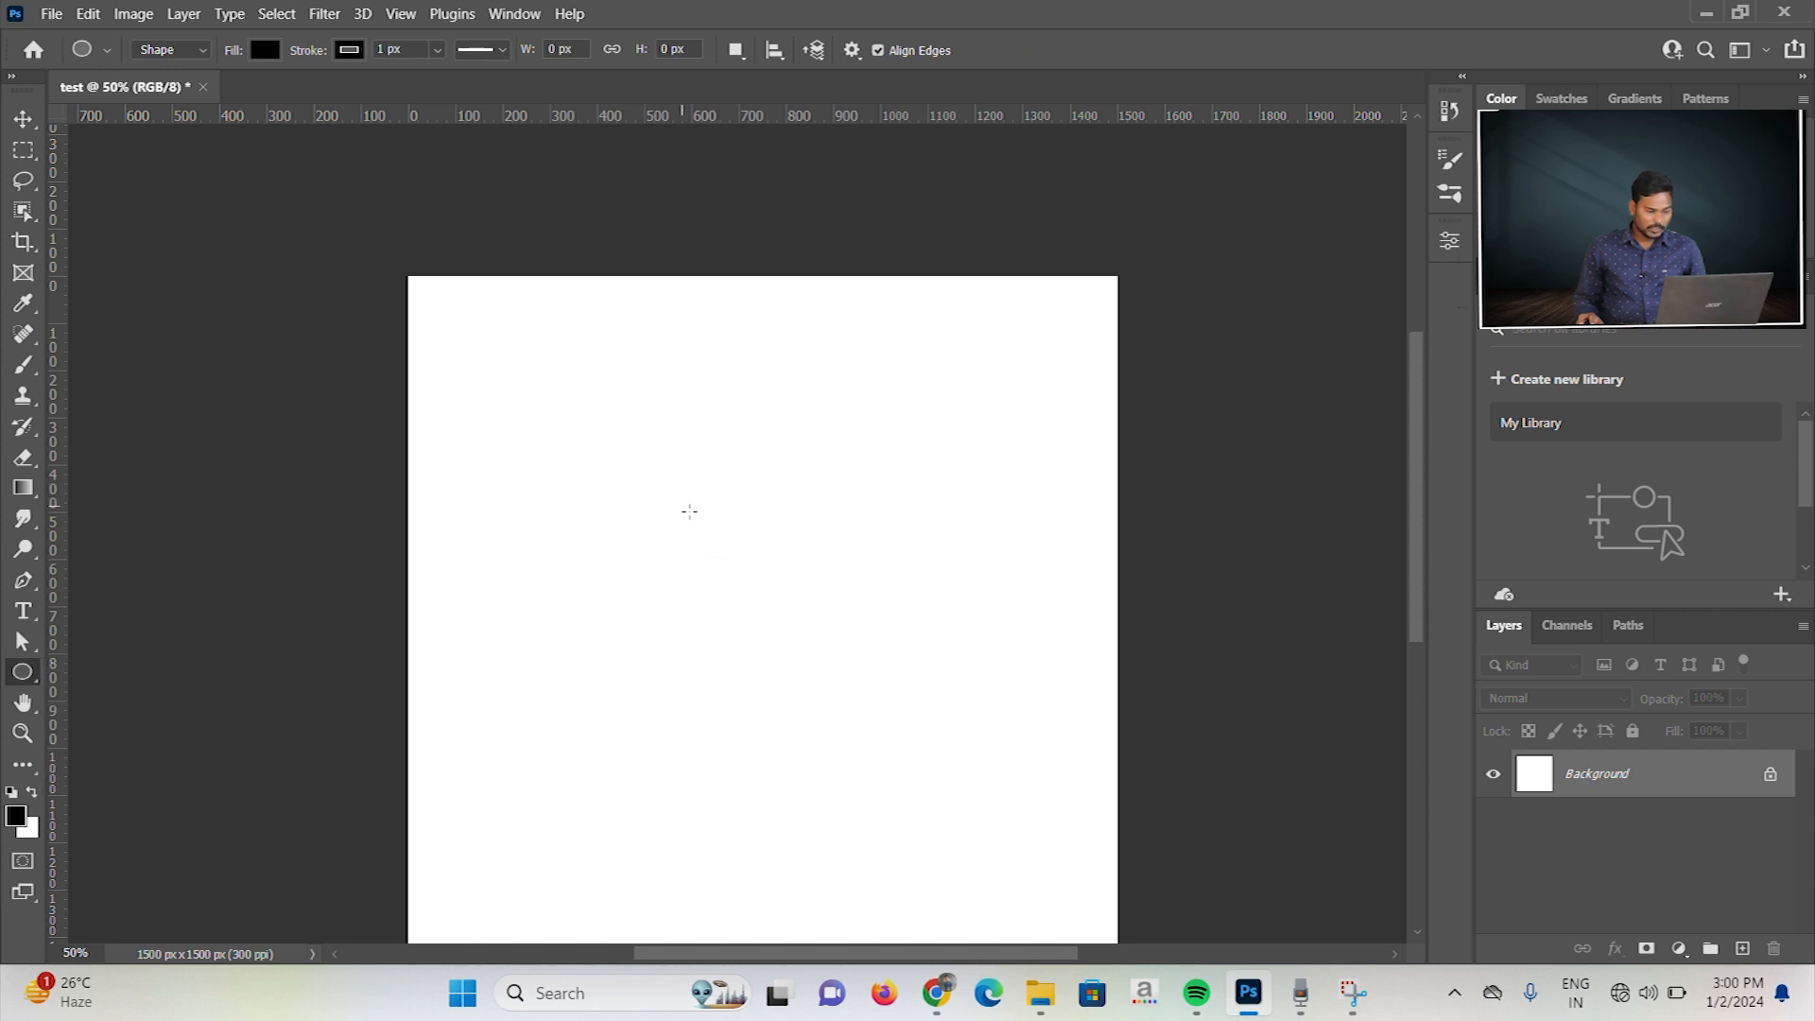
click(693, 512)
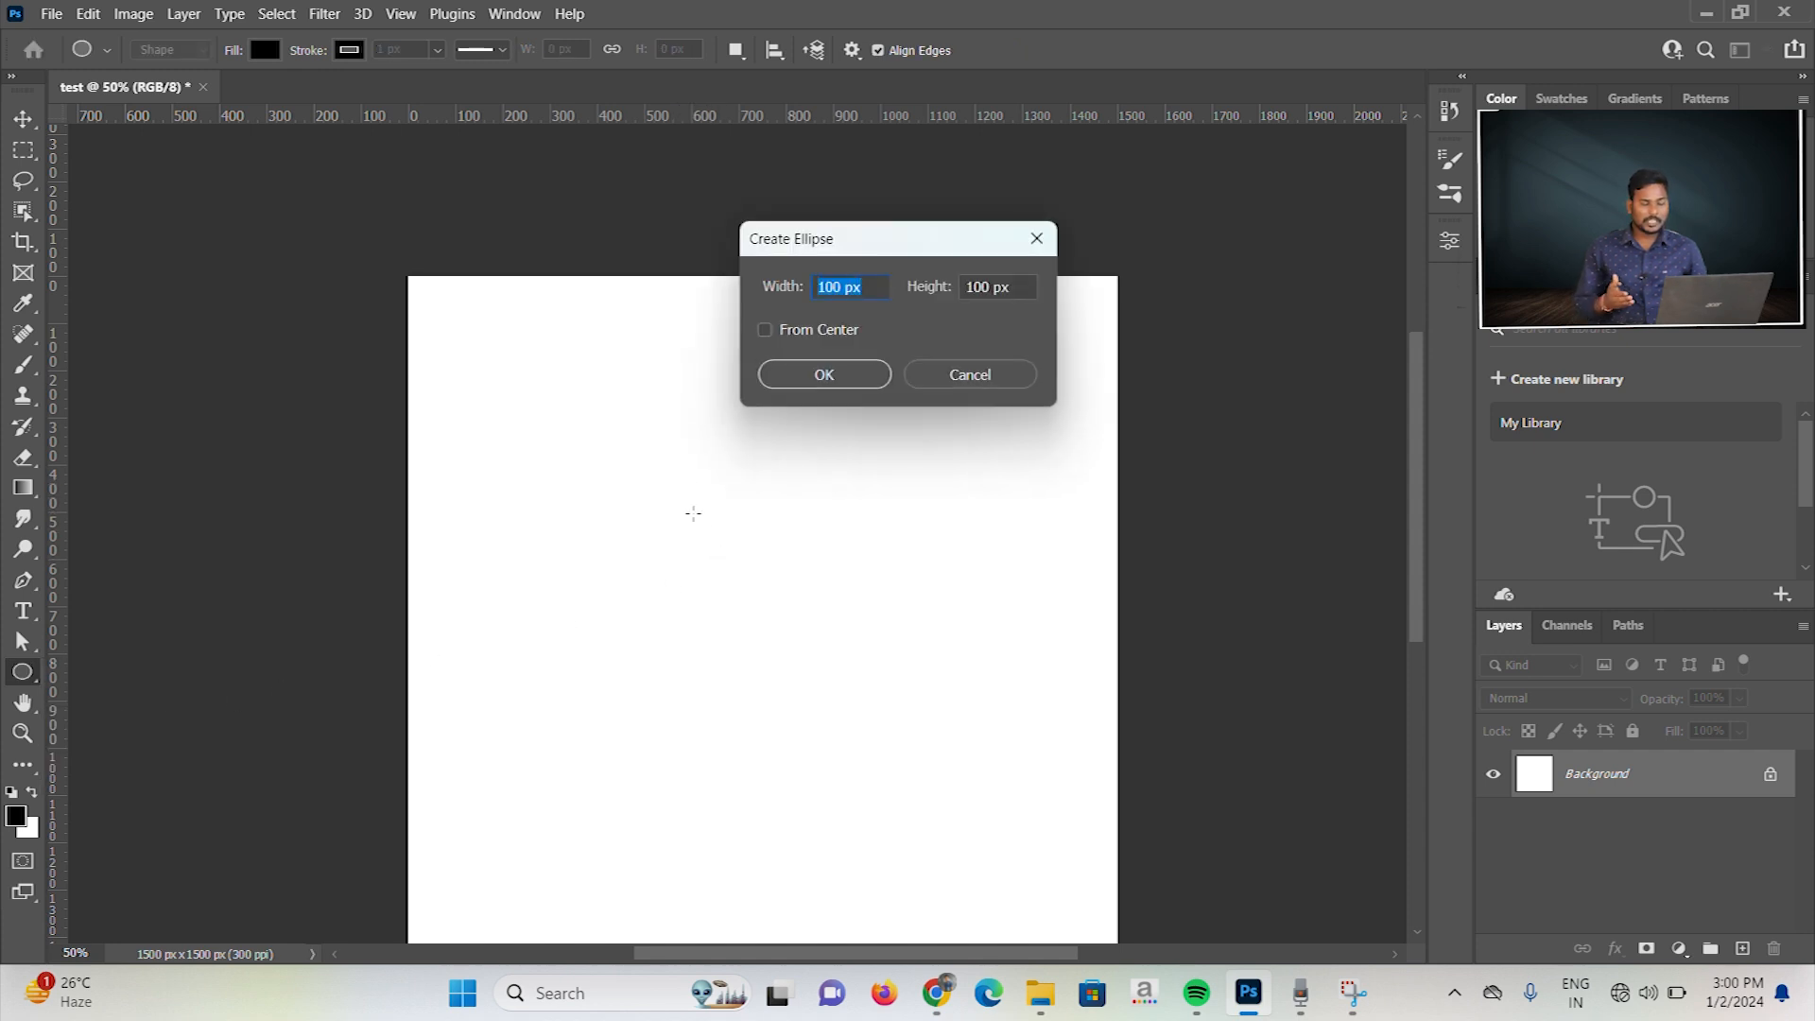
text(400)
key(Tab)
text(4)
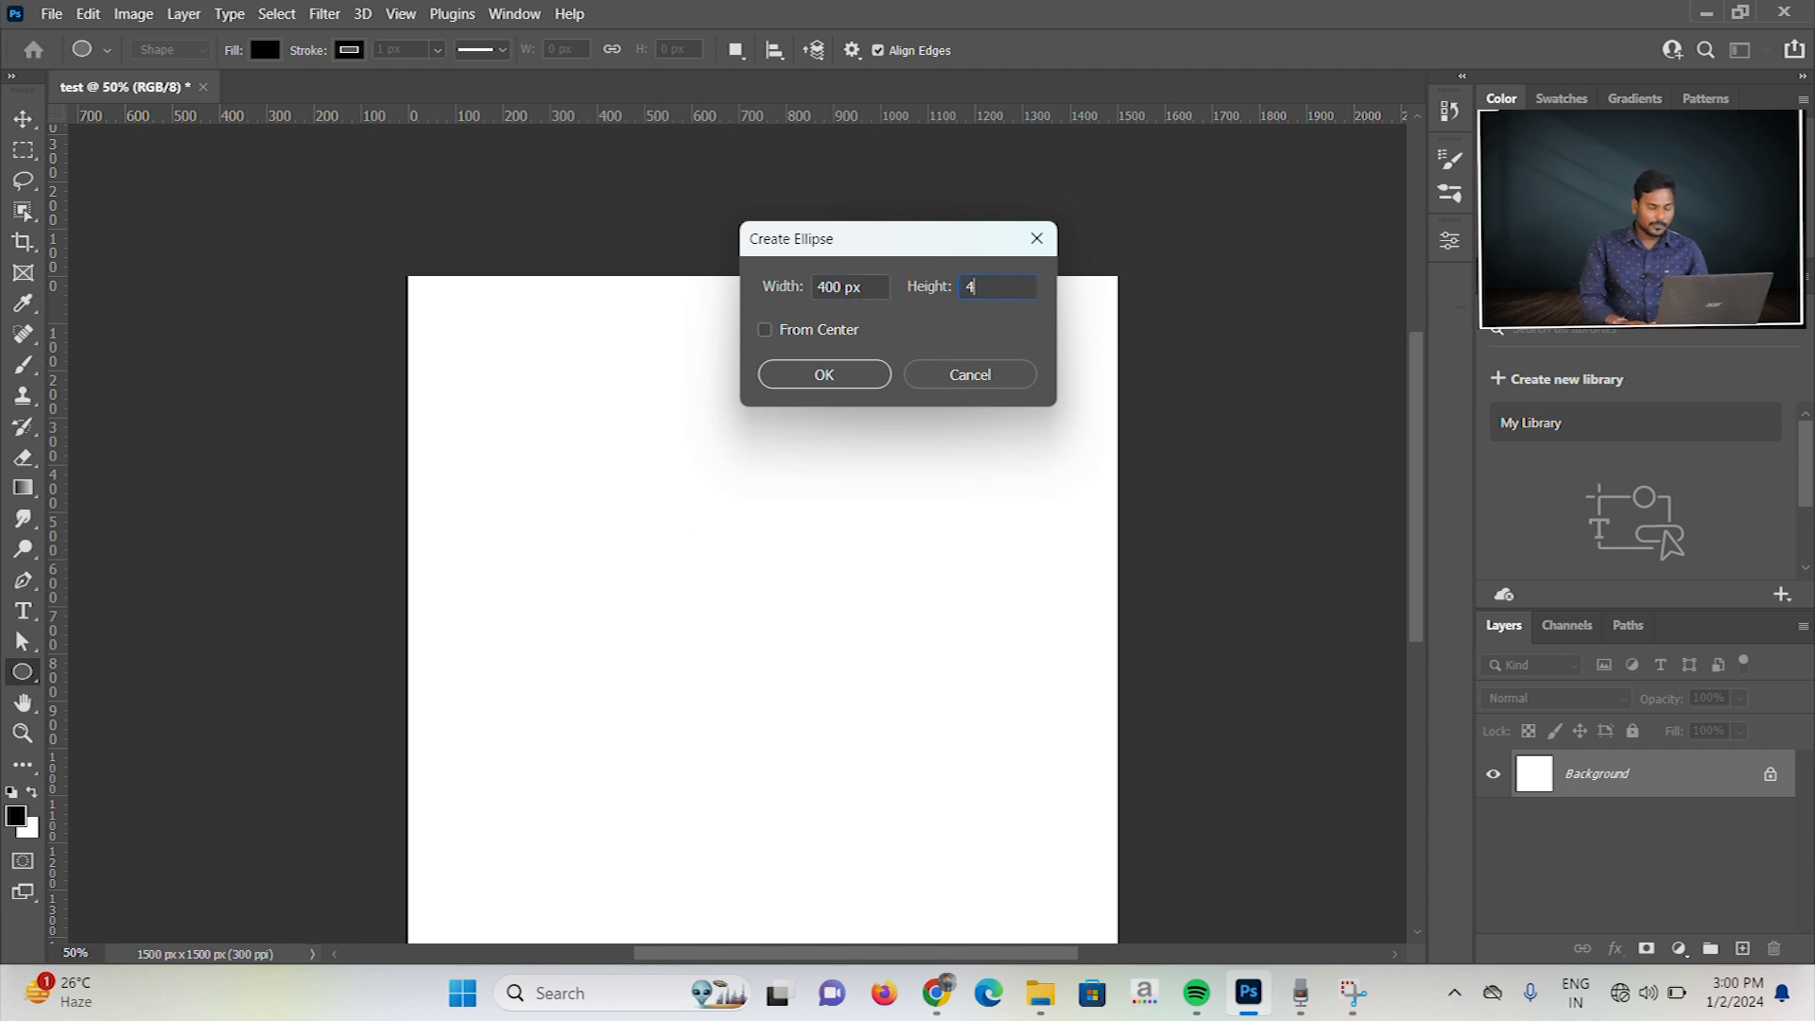
text(00)
key(Return)
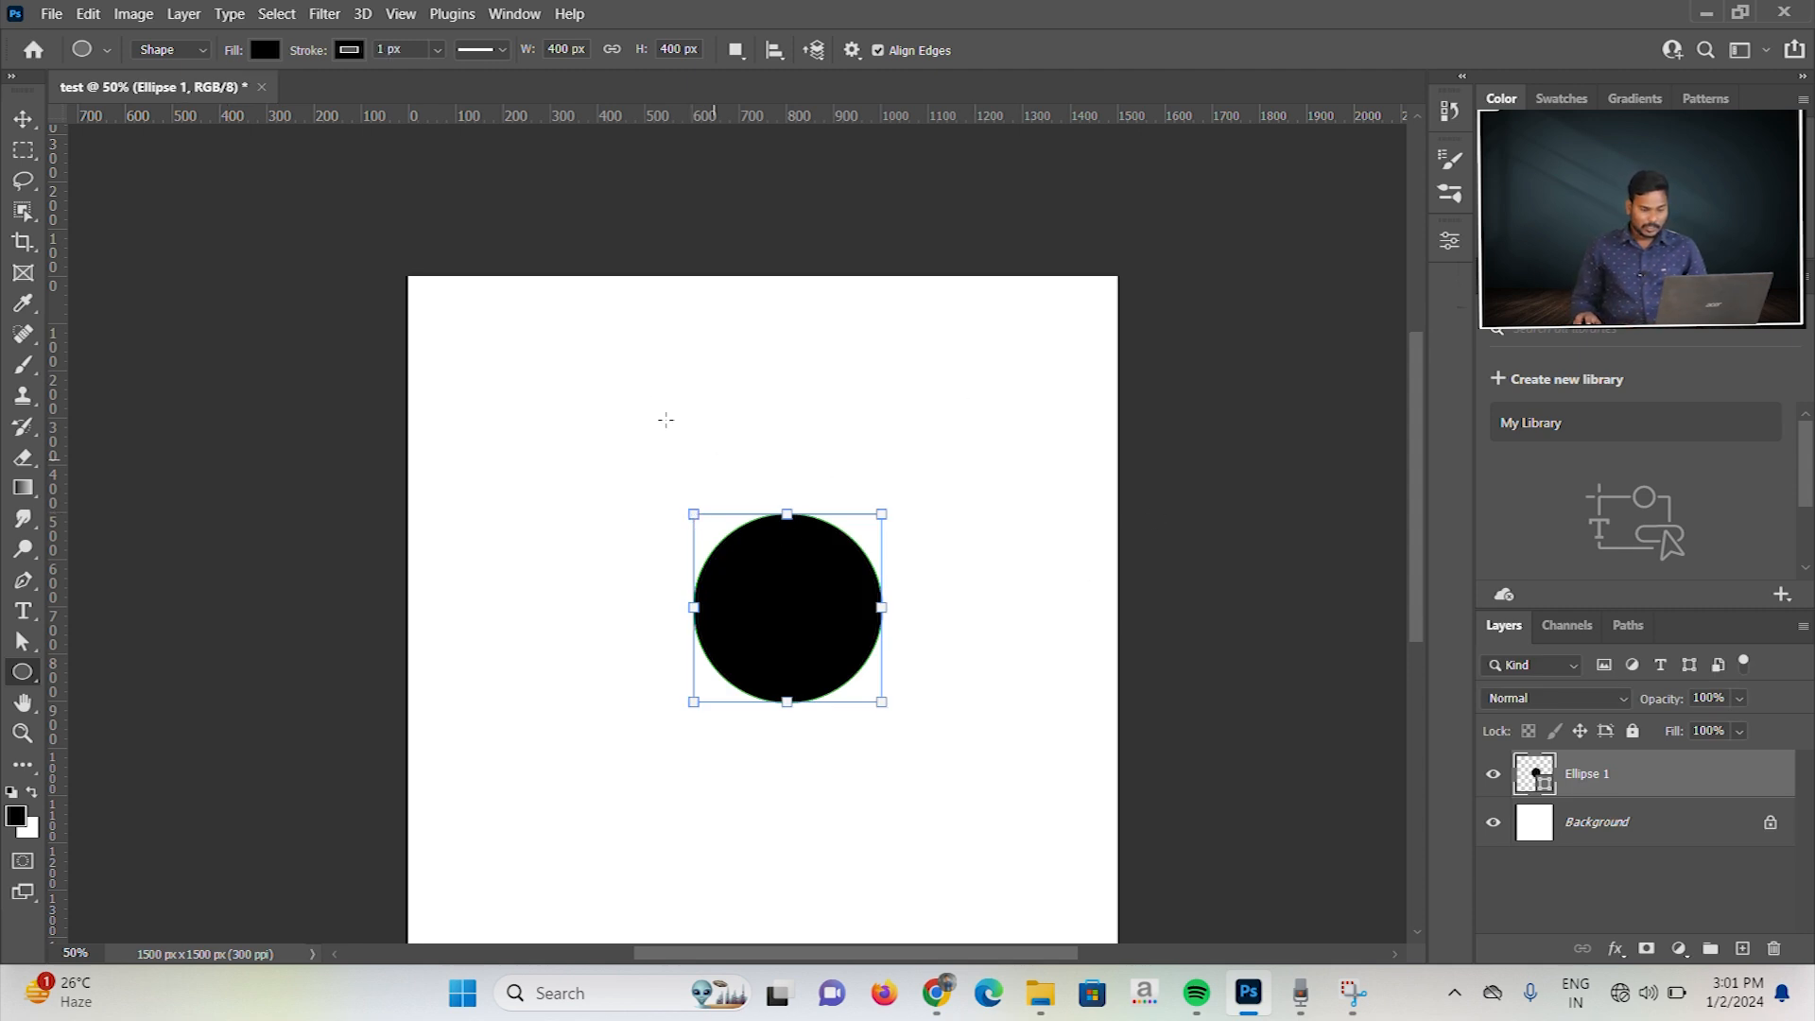
Step: Examine the ellipse's shape properties and the Ellipse tool's presets, then collapse the properties
click(1449, 240)
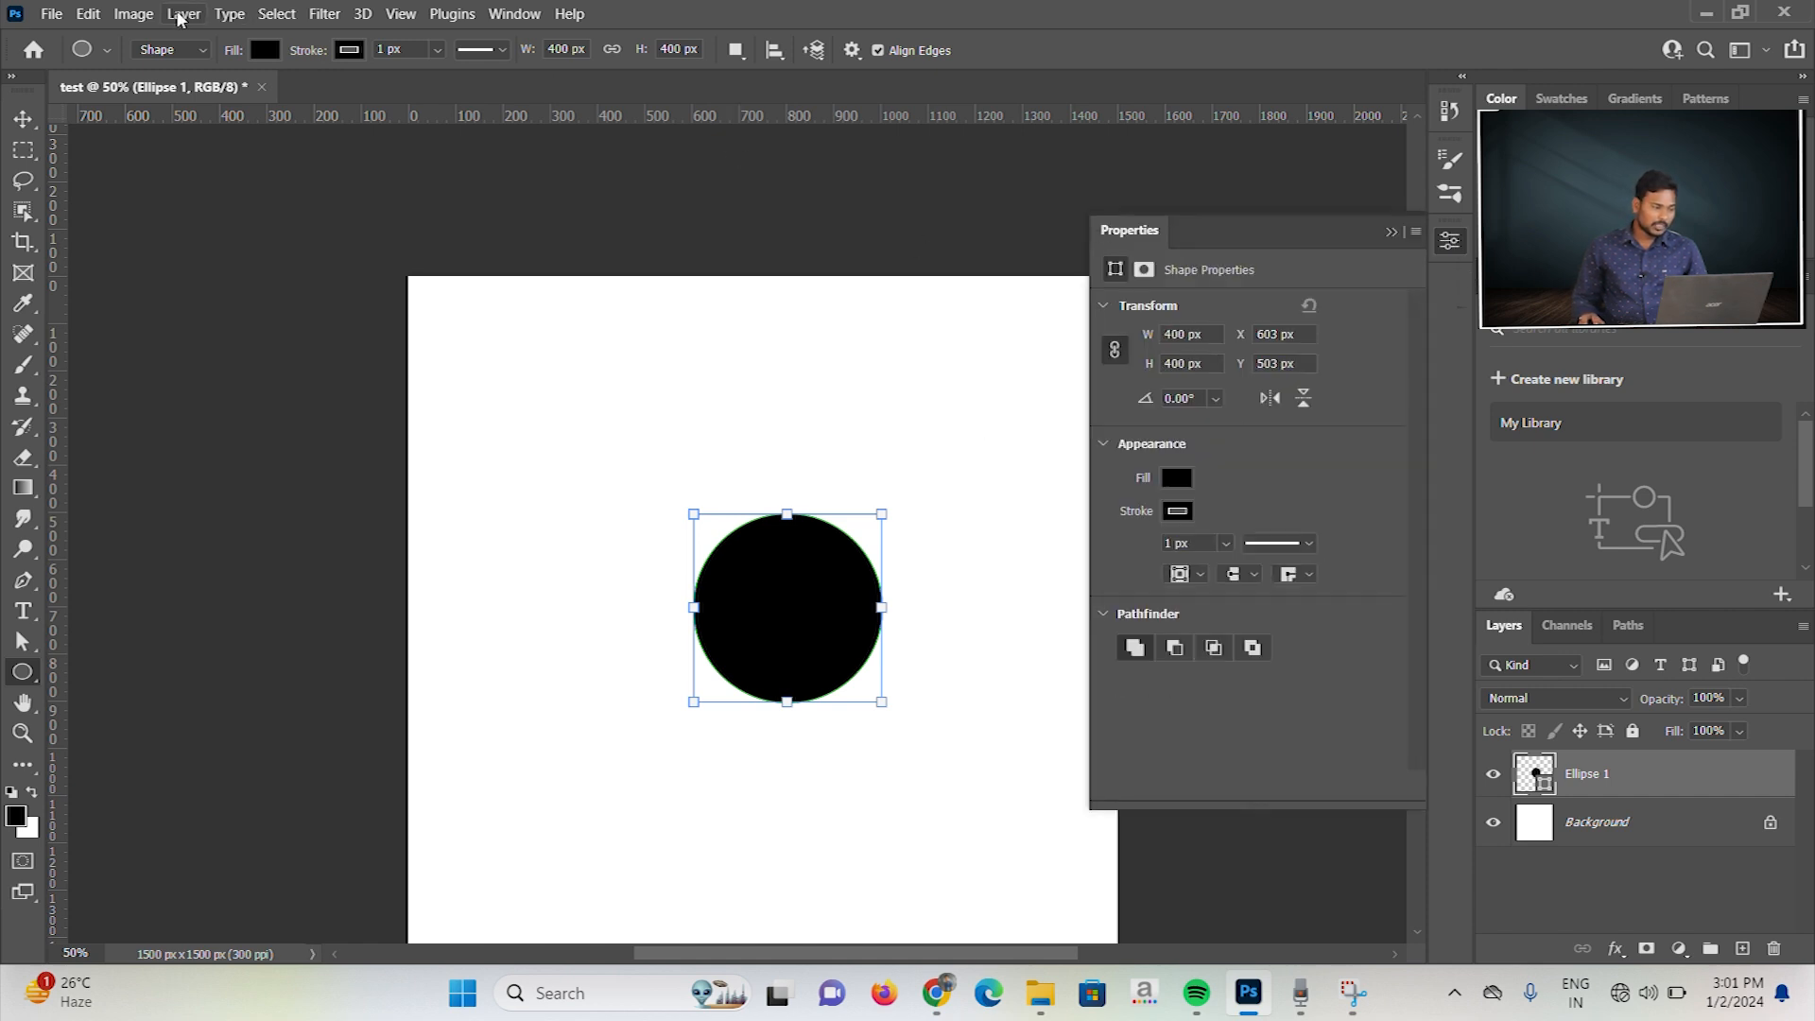
click(105, 50)
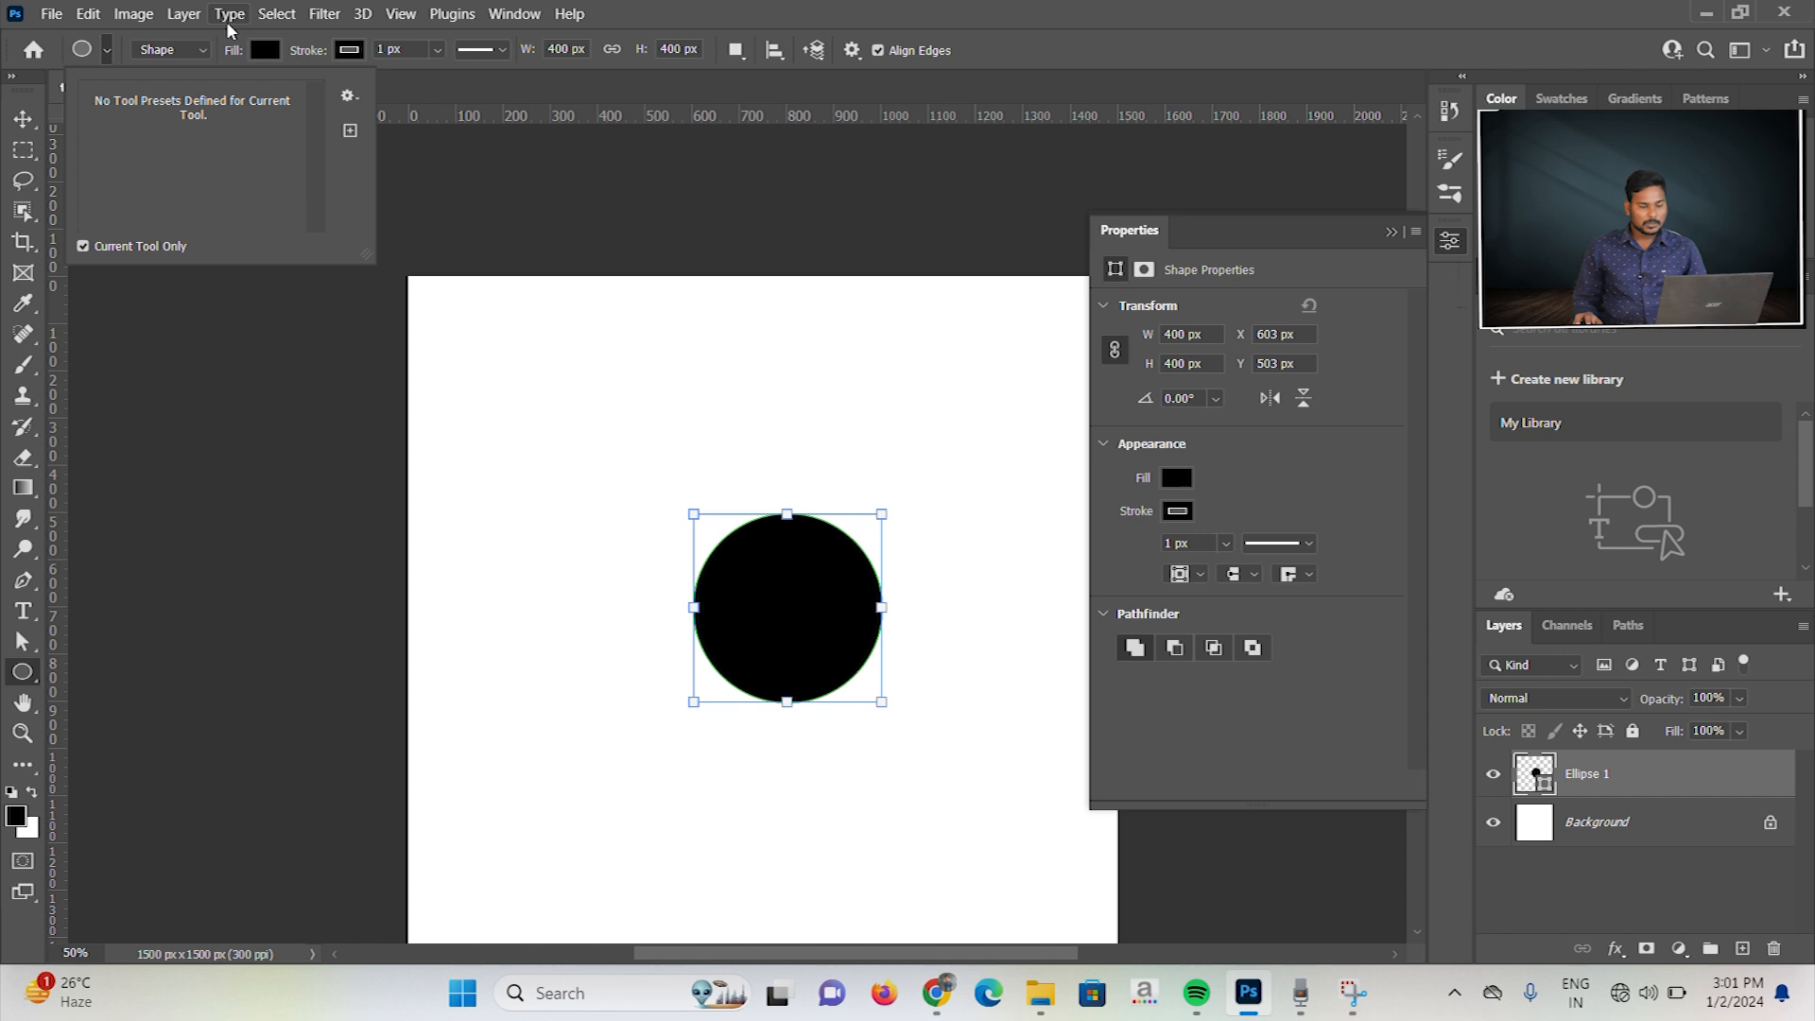
click(1293, 240)
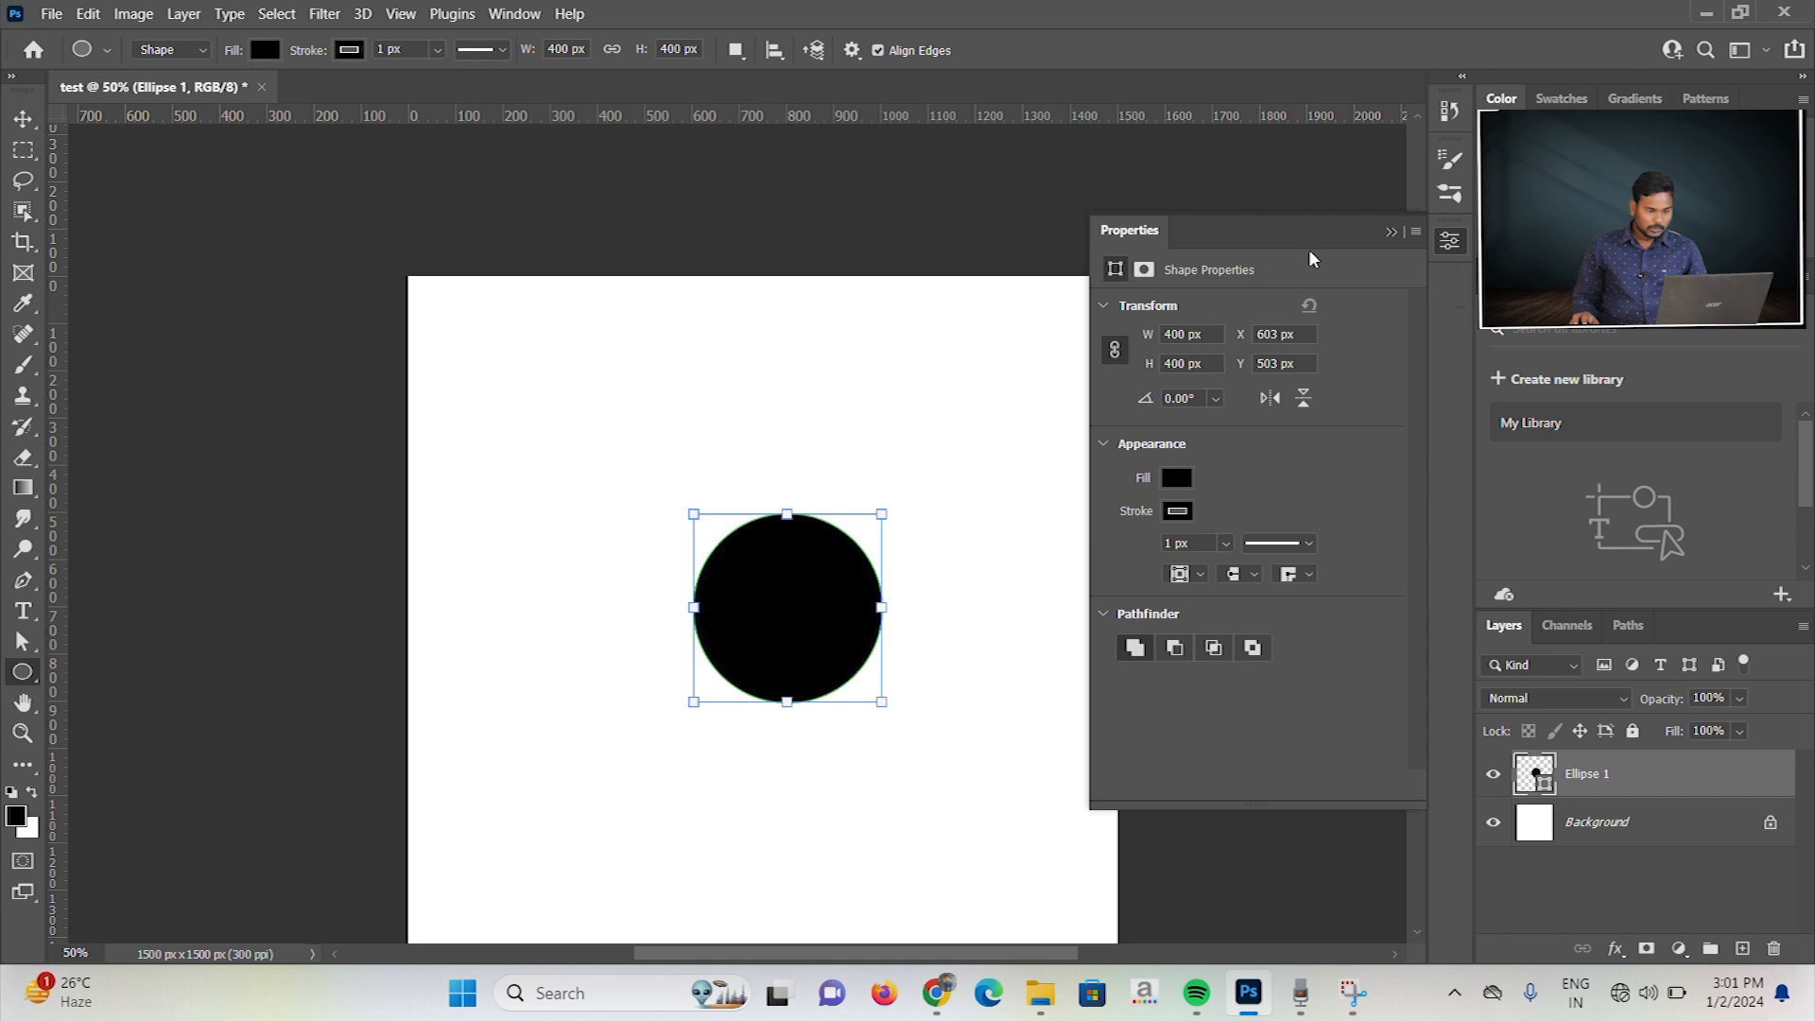
click(1389, 233)
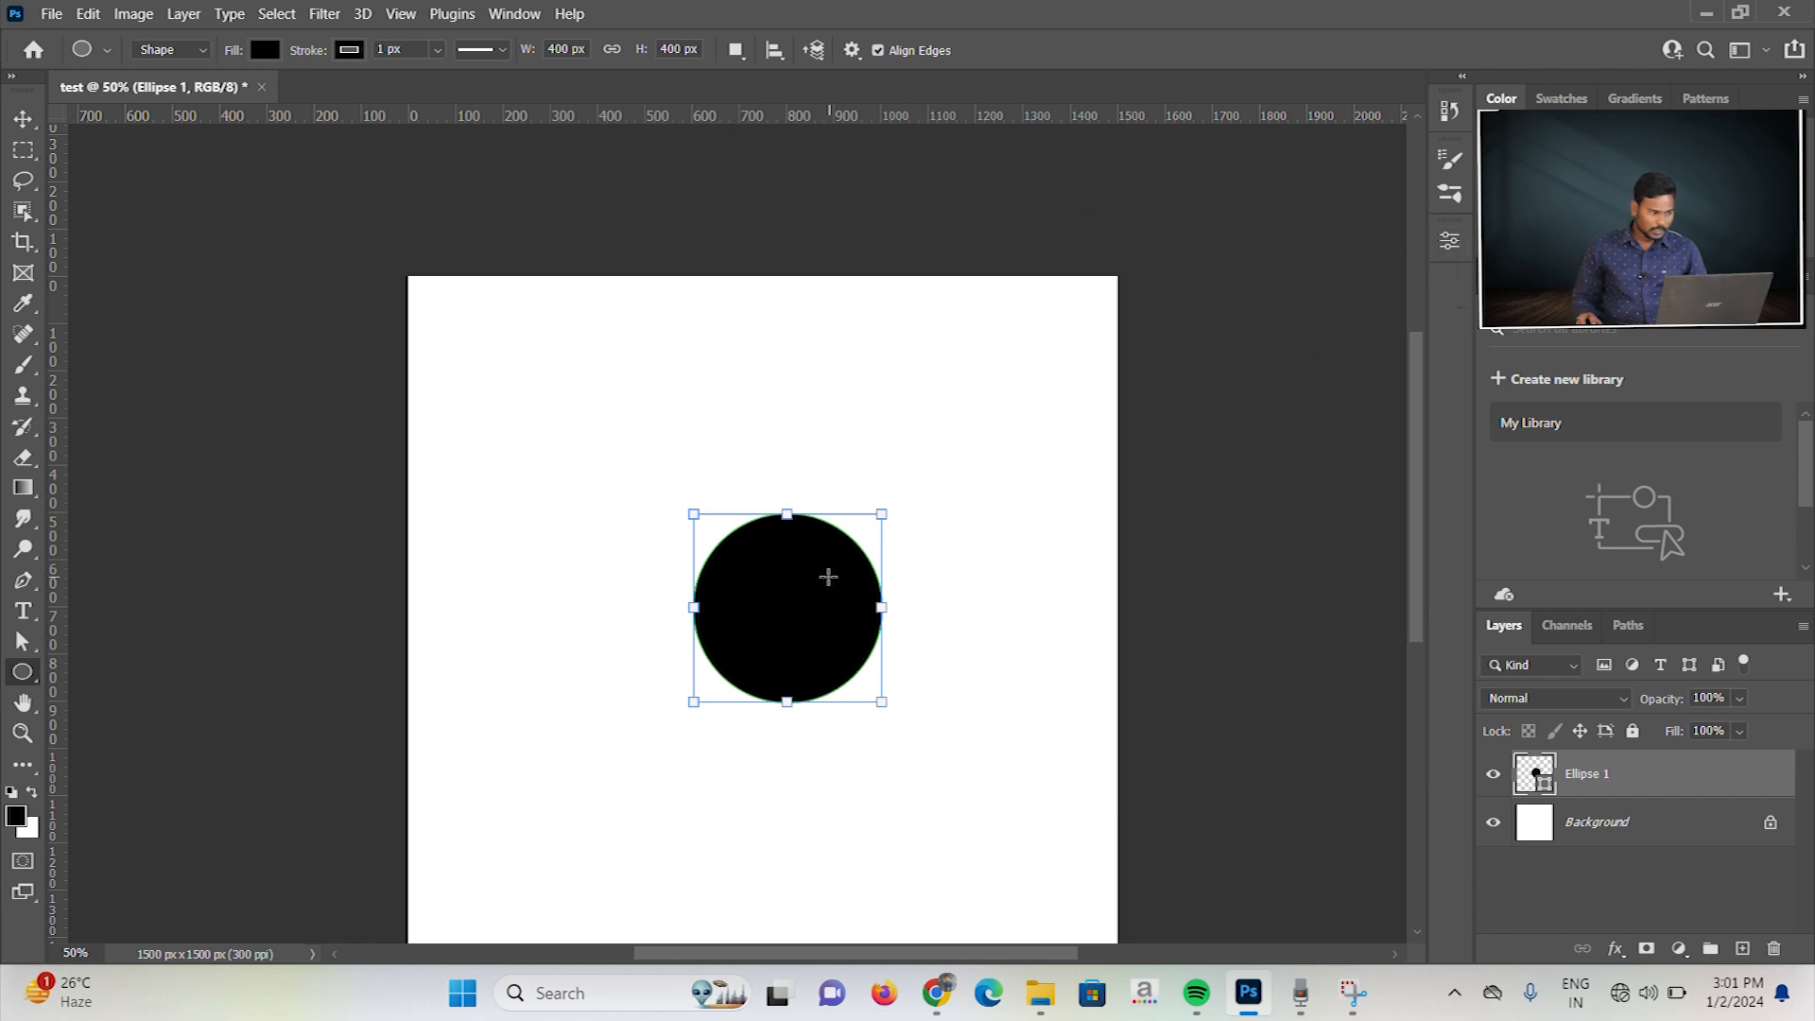
Step: Move the circle around the canvas and place it just above the canvas center, centered horizontally
key(v)
drag(790, 588, 719, 505)
drag(756, 416, 758, 569)
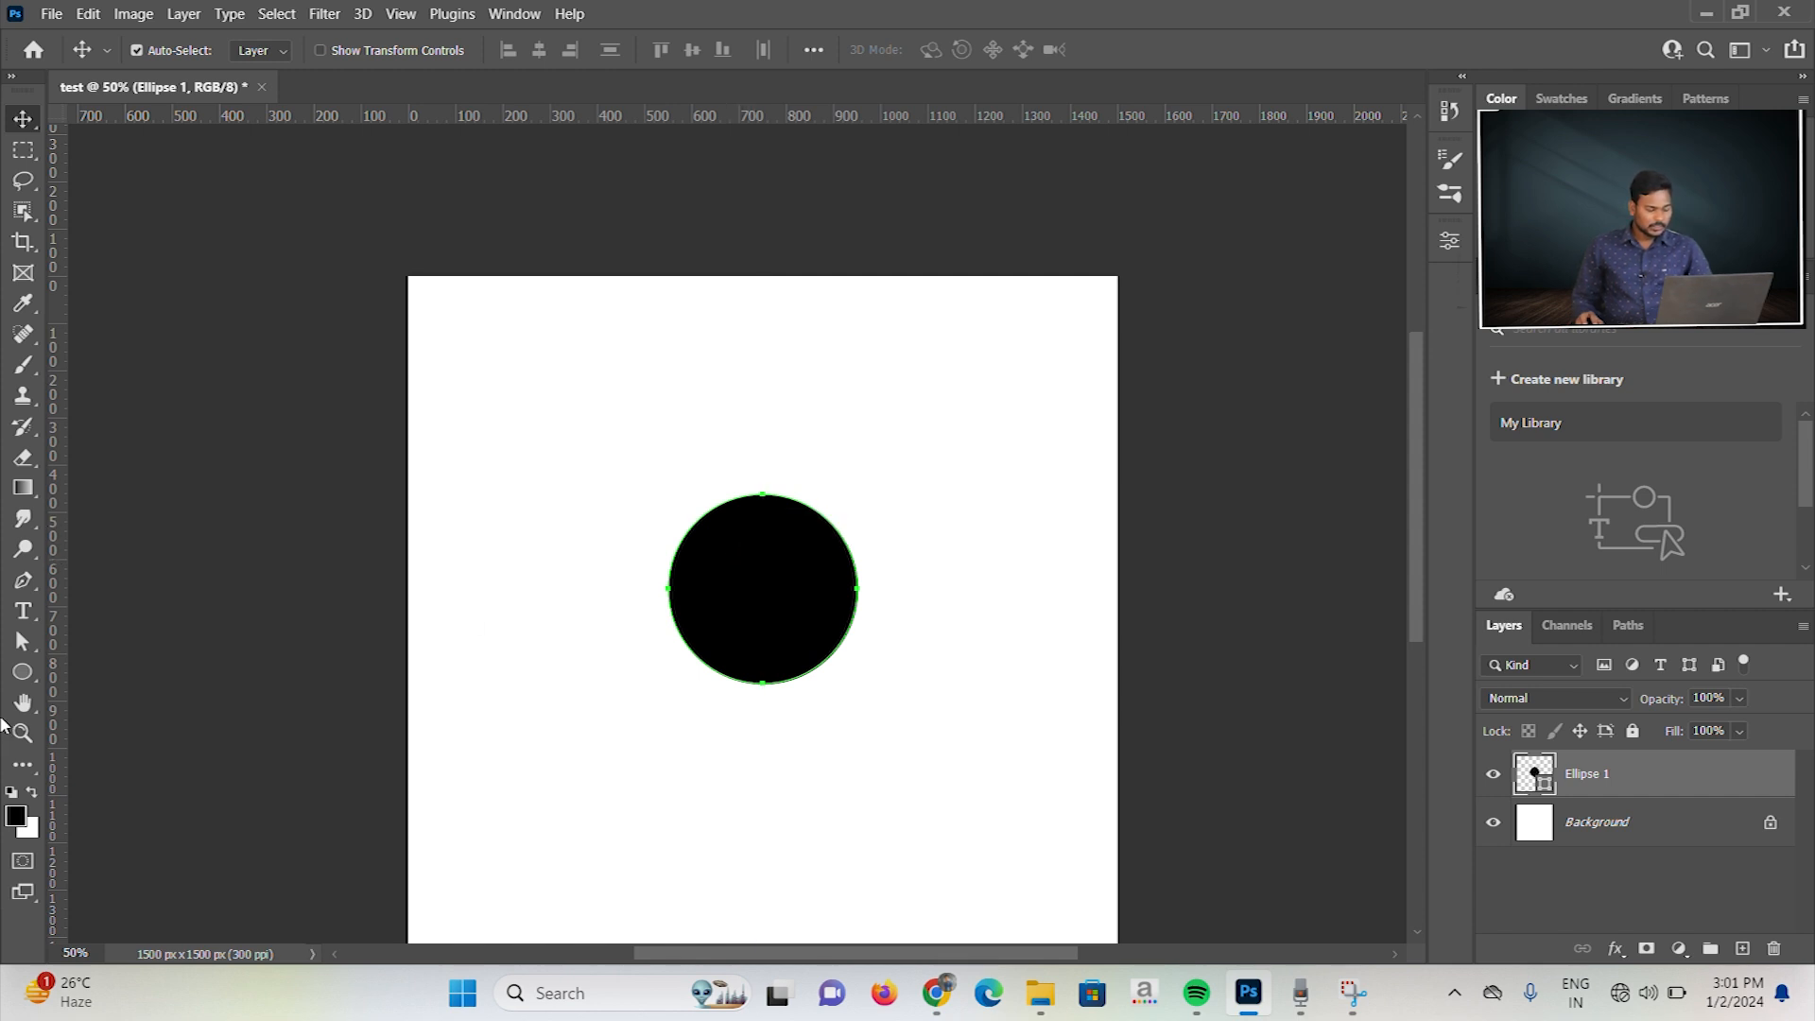
Step: Stretch the circle to about 524 × 558 px, then scale it proportionally, ending at about 499 × 533 px
click(19, 672)
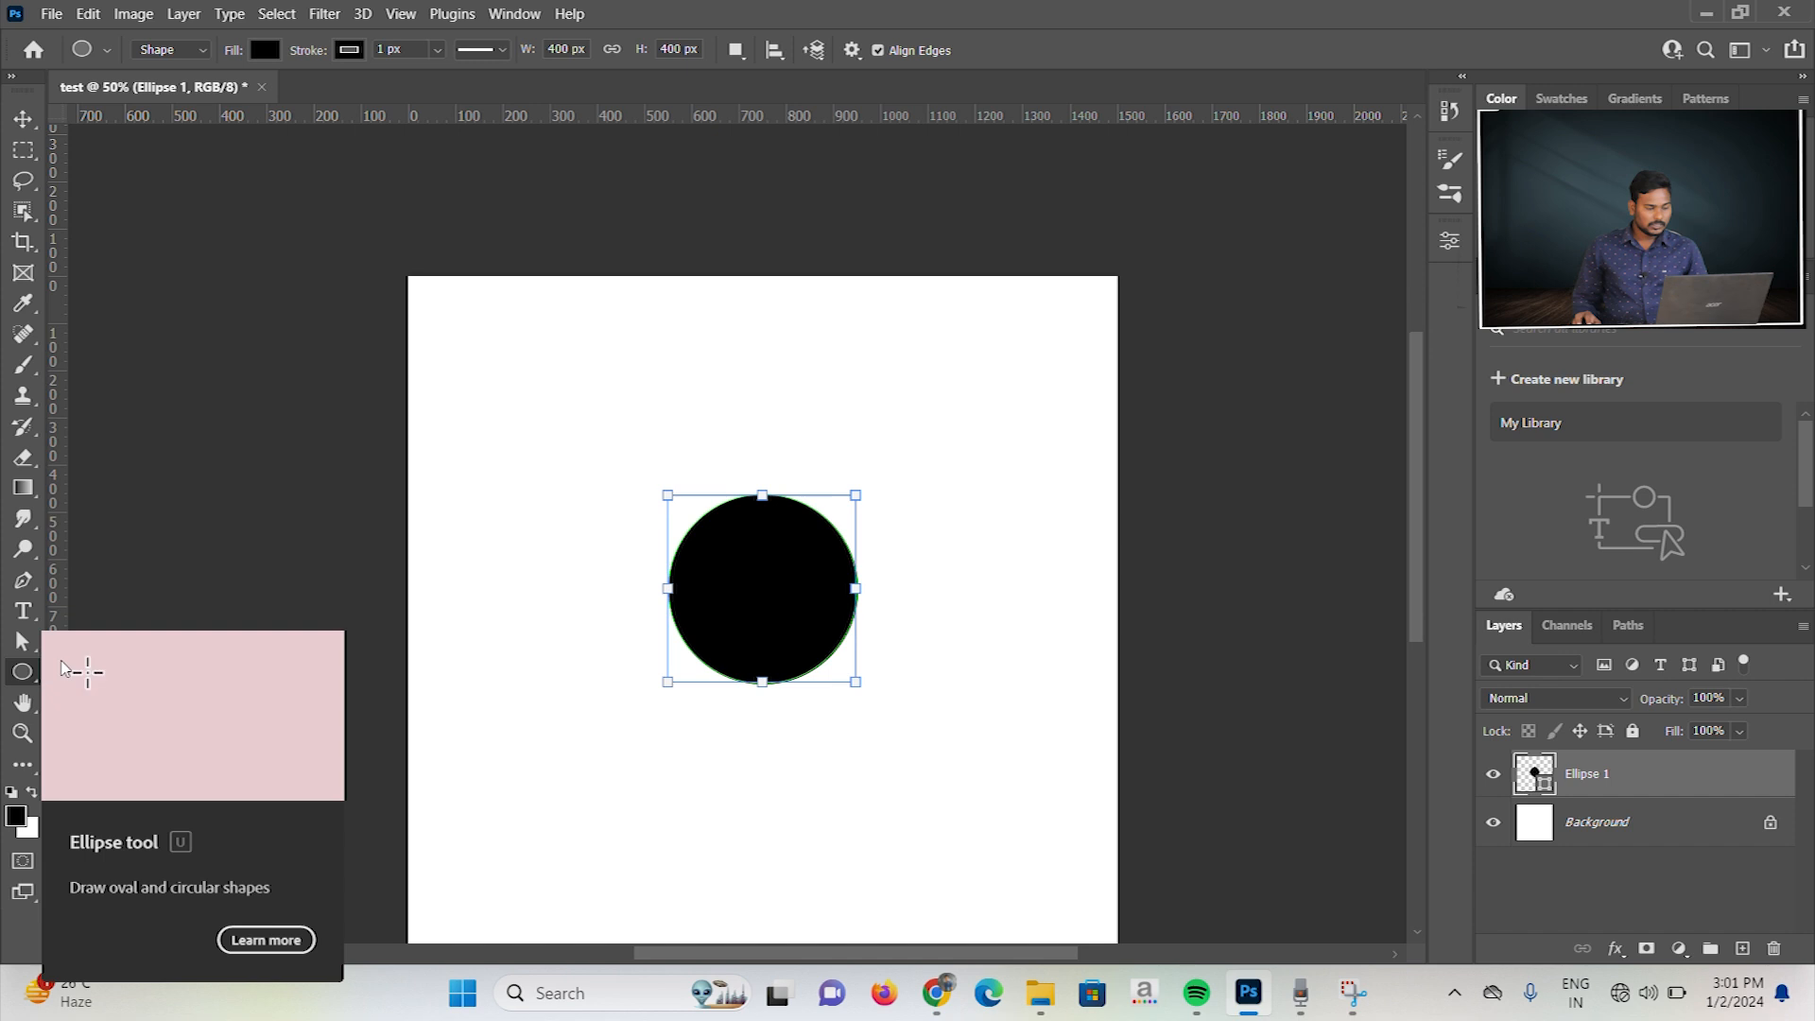
drag(762, 496, 763, 449)
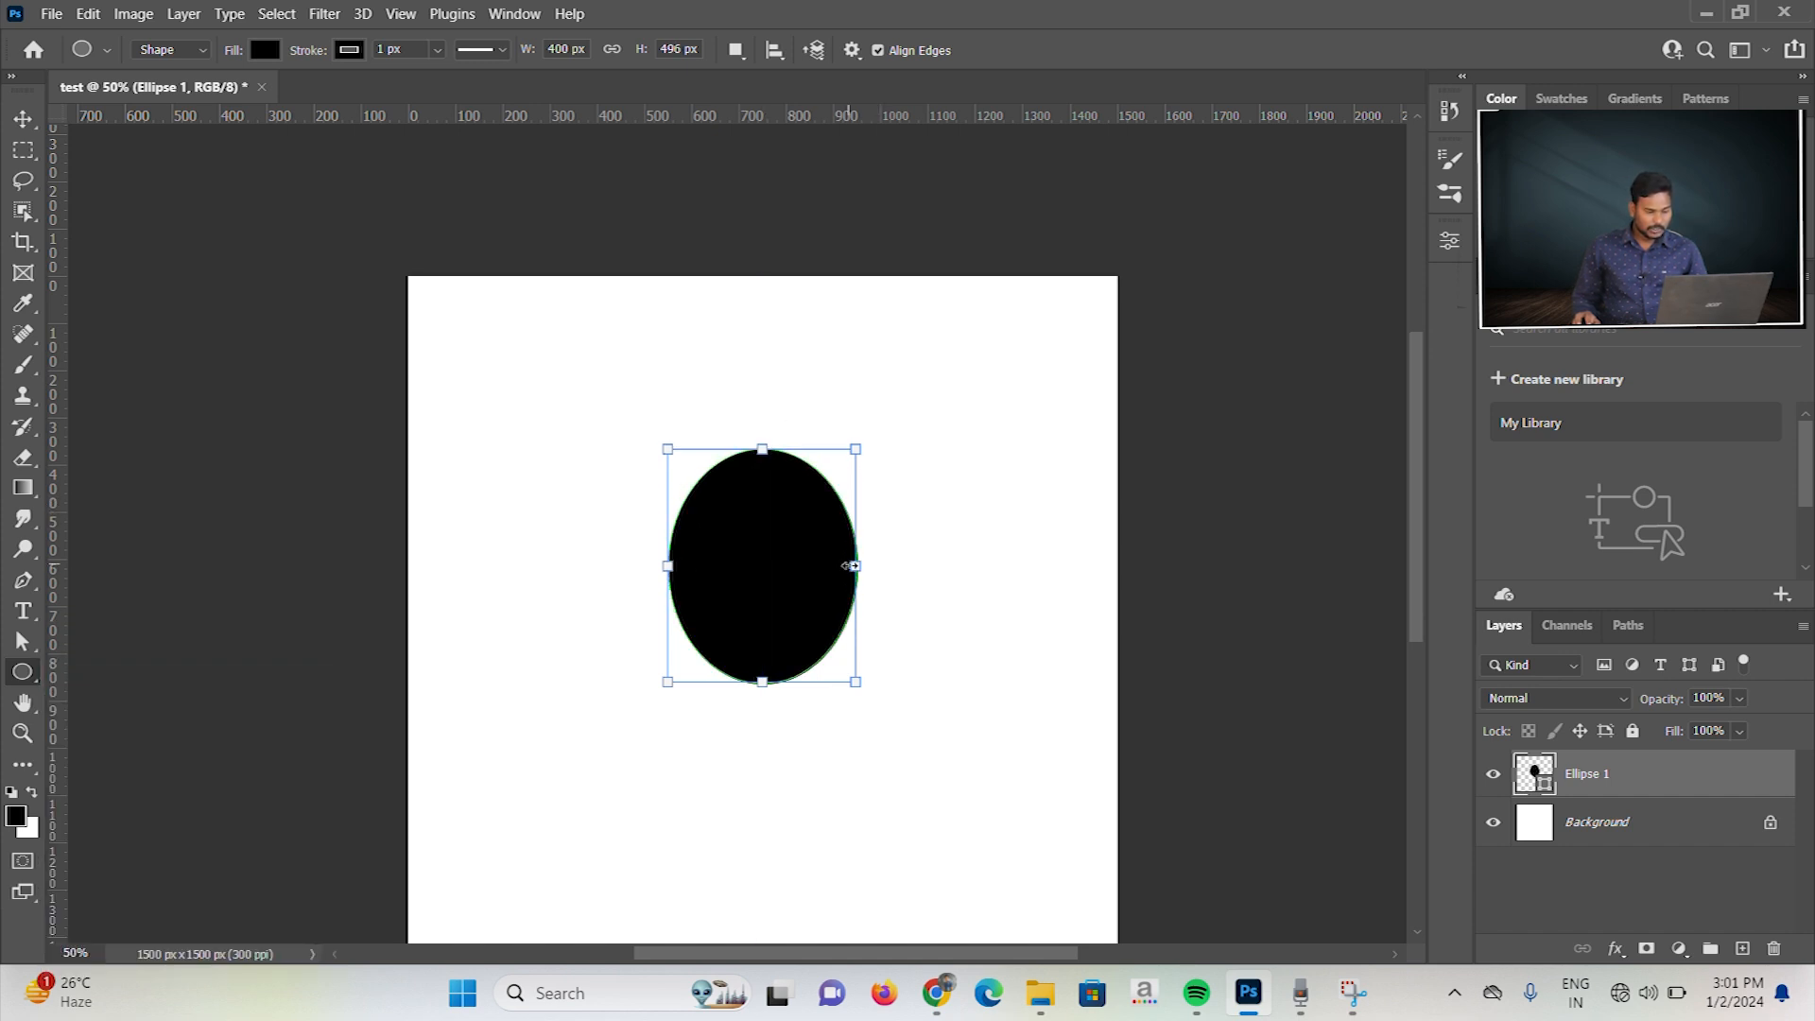
drag(850, 565, 914, 565)
drag(796, 689, 792, 711)
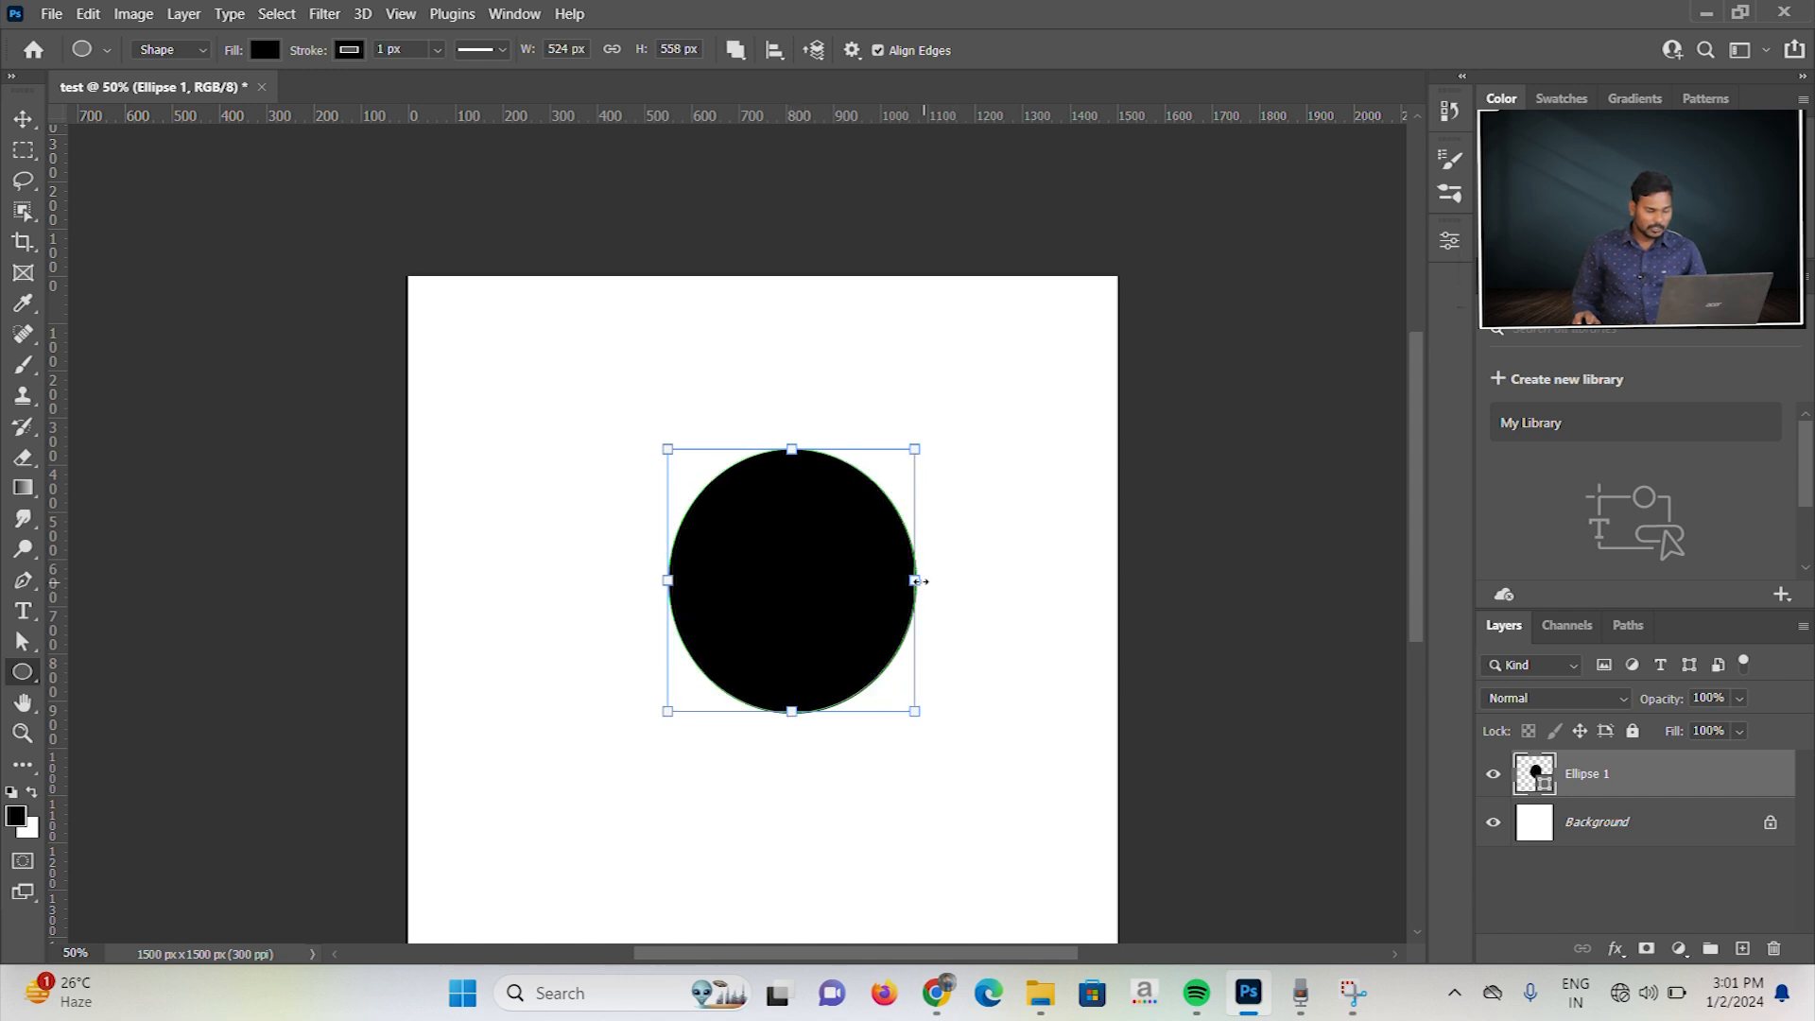
drag(915, 578, 1006, 577)
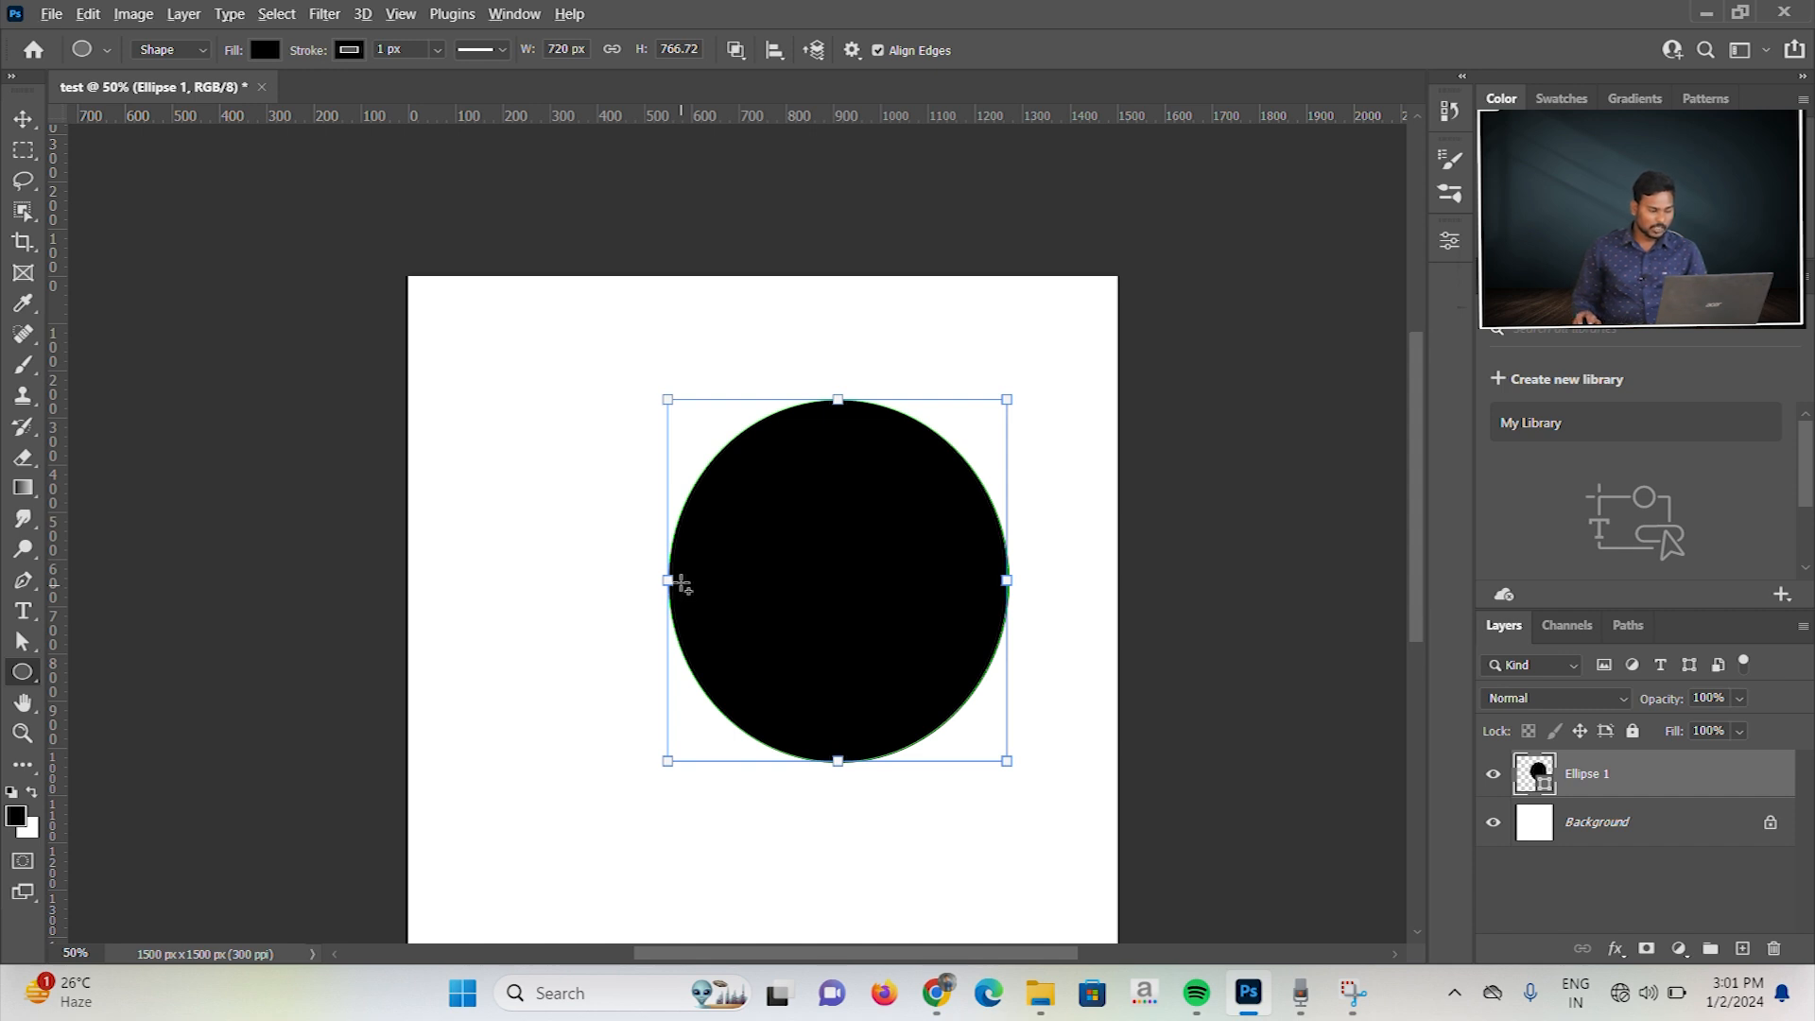
drag(673, 578, 579, 582)
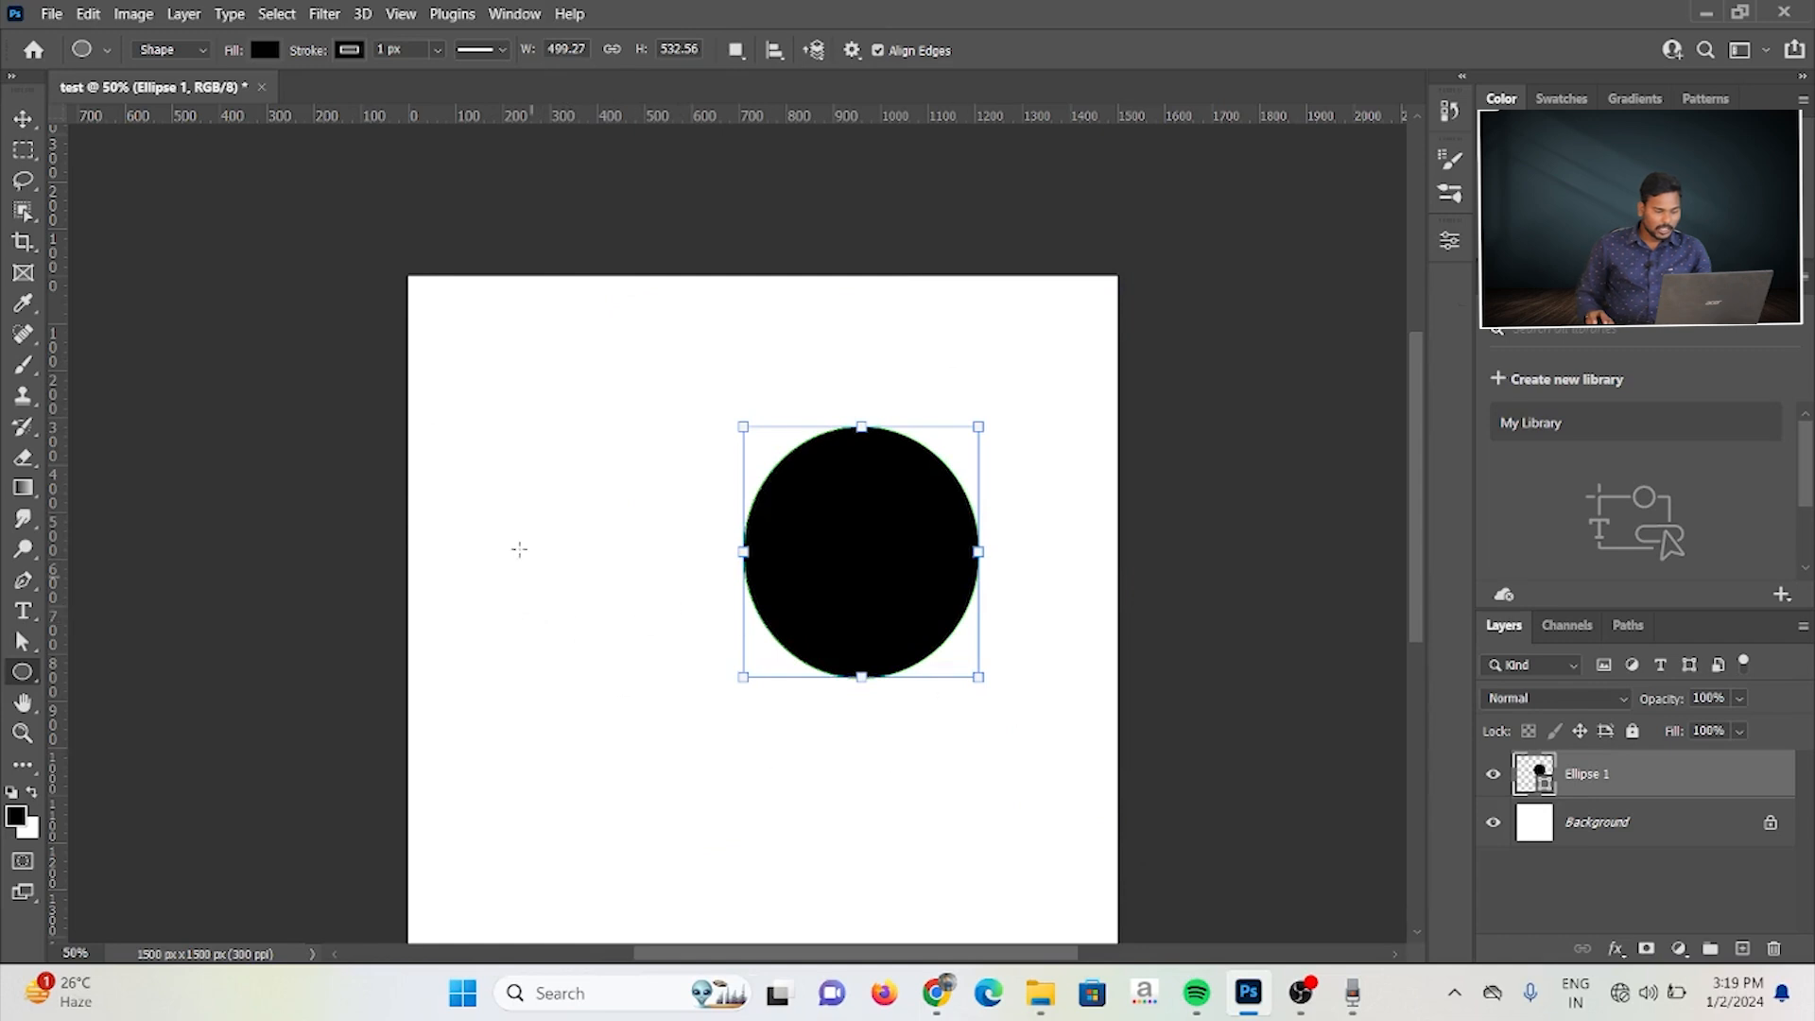
Step: Draw a circle about 538 px wide in the canvas's upper left, then create a 500 × 500 px ellipse from center at the upper right
drag(481, 356, 733, 607)
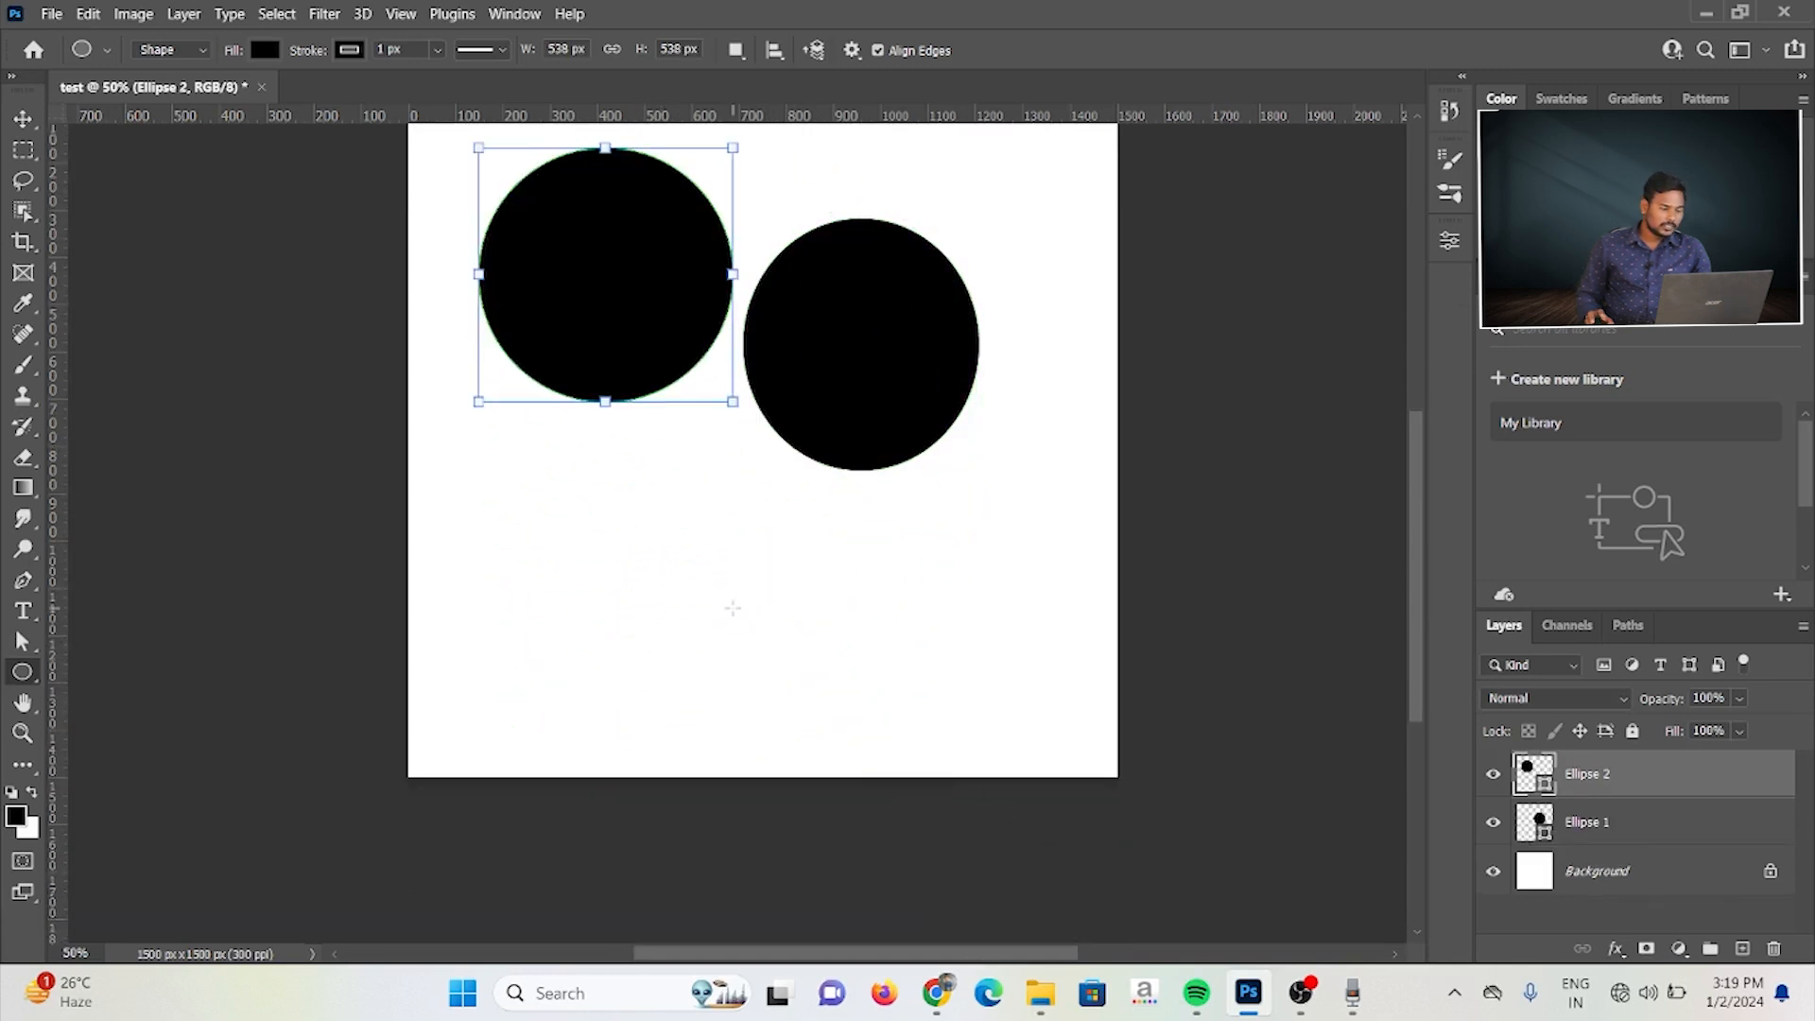
scroll(771, 614, up, 2)
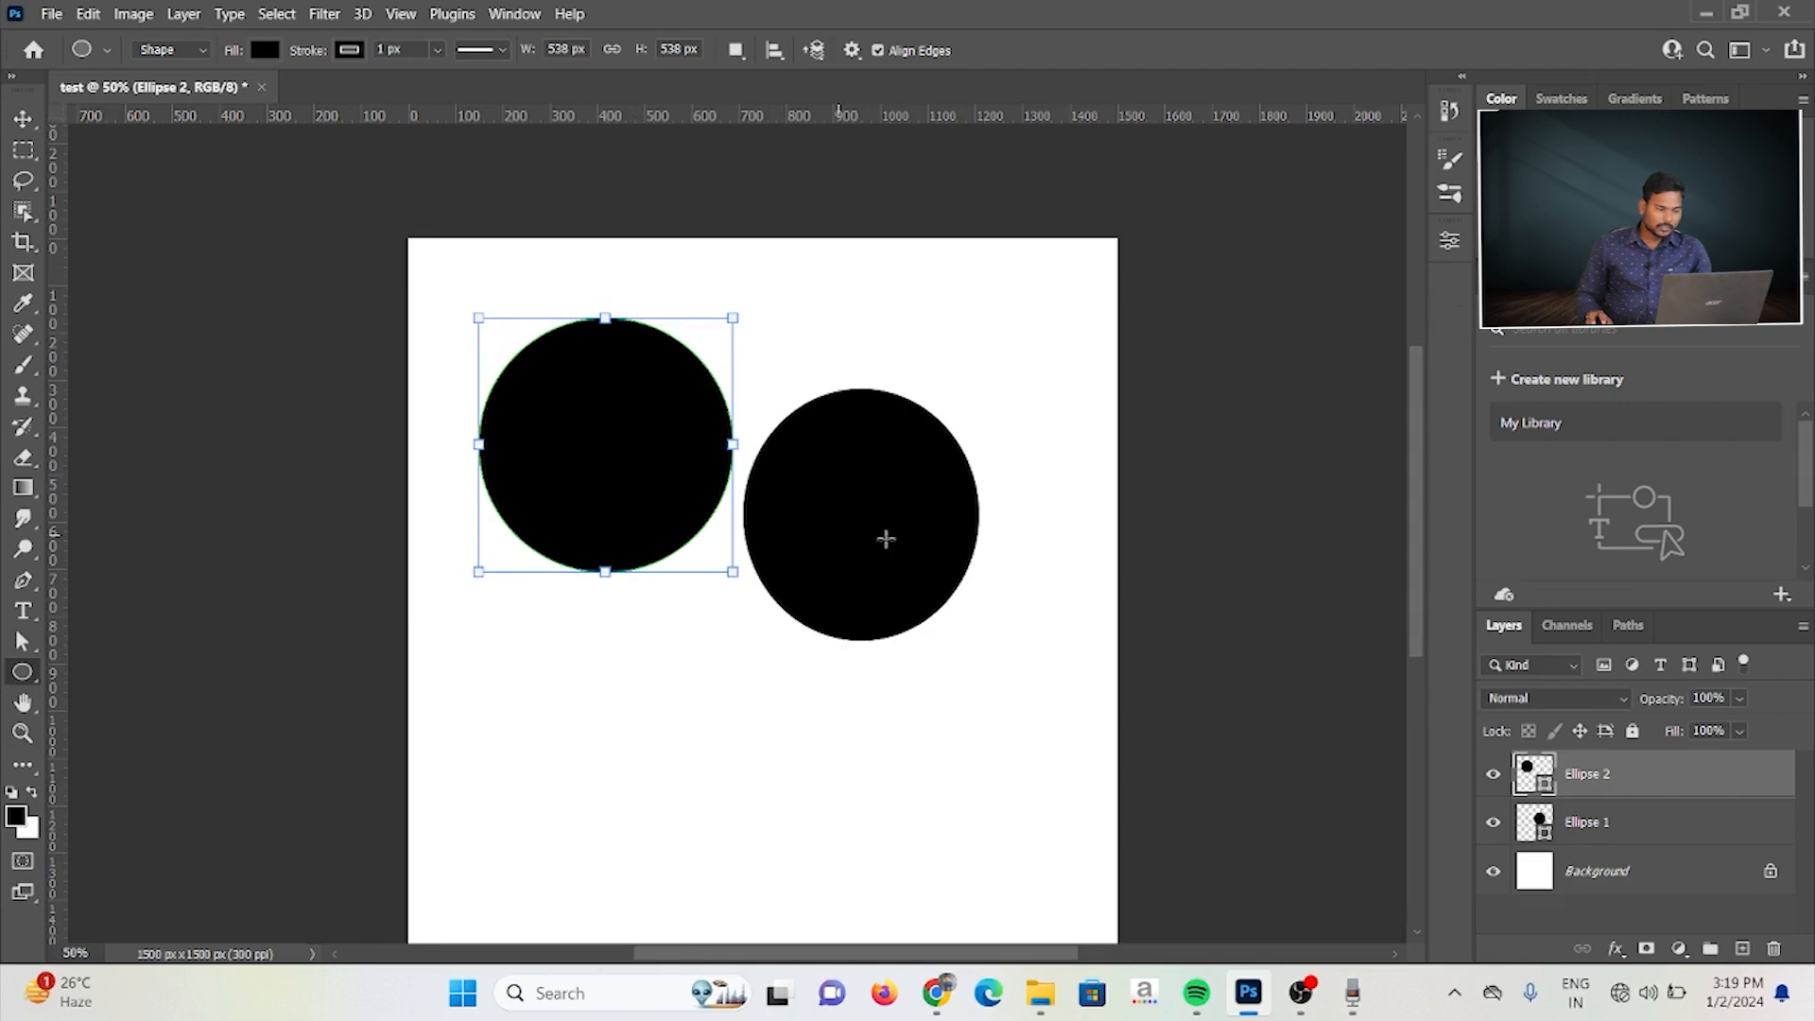
click(916, 318)
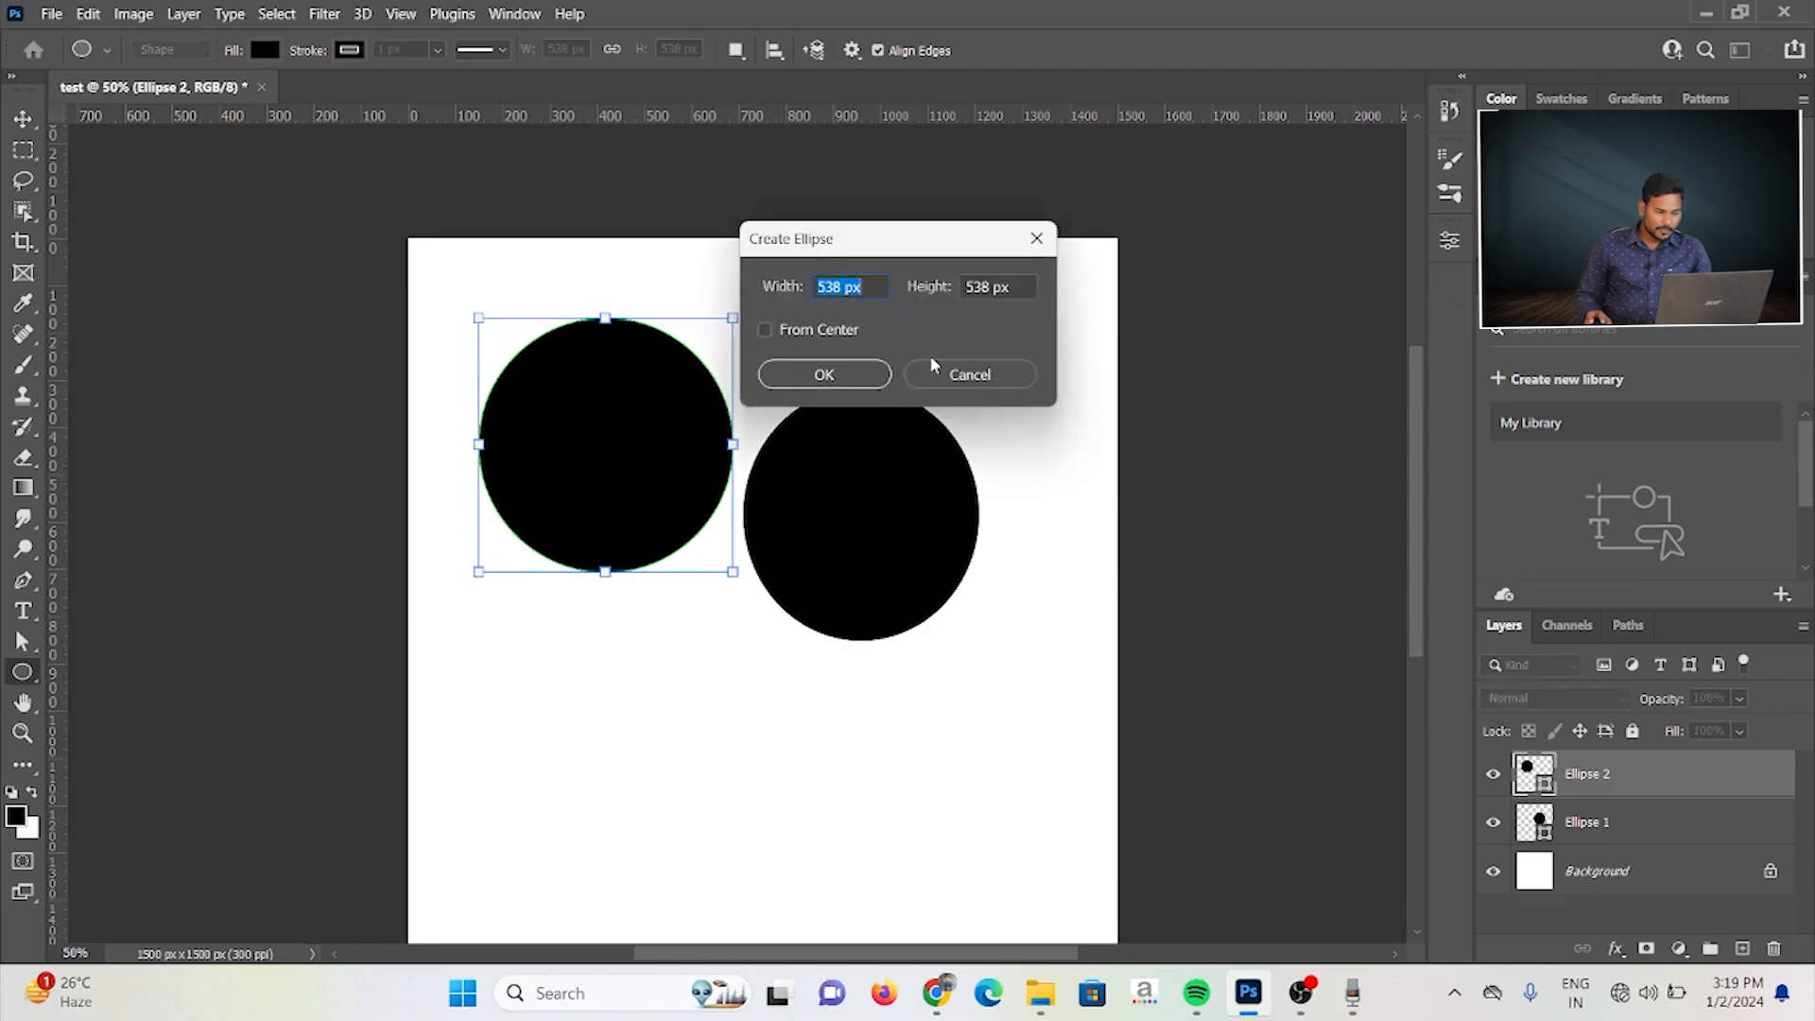
click(765, 331)
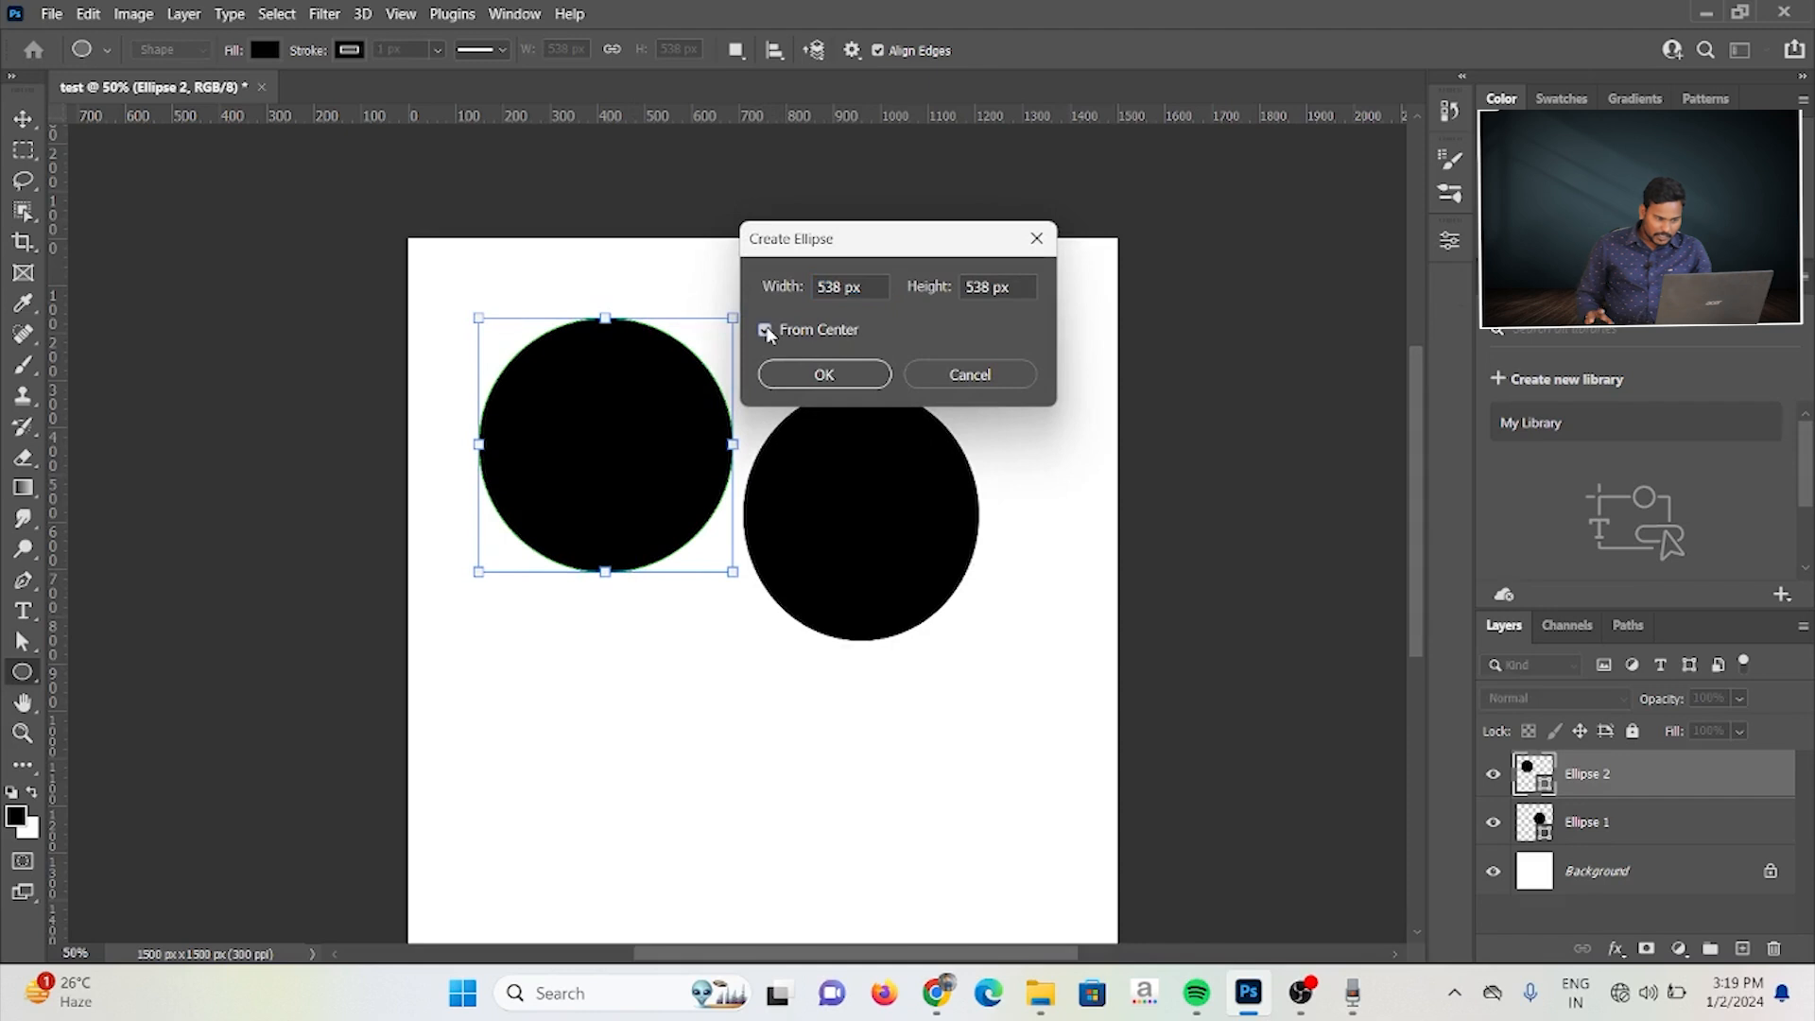
click(798, 284)
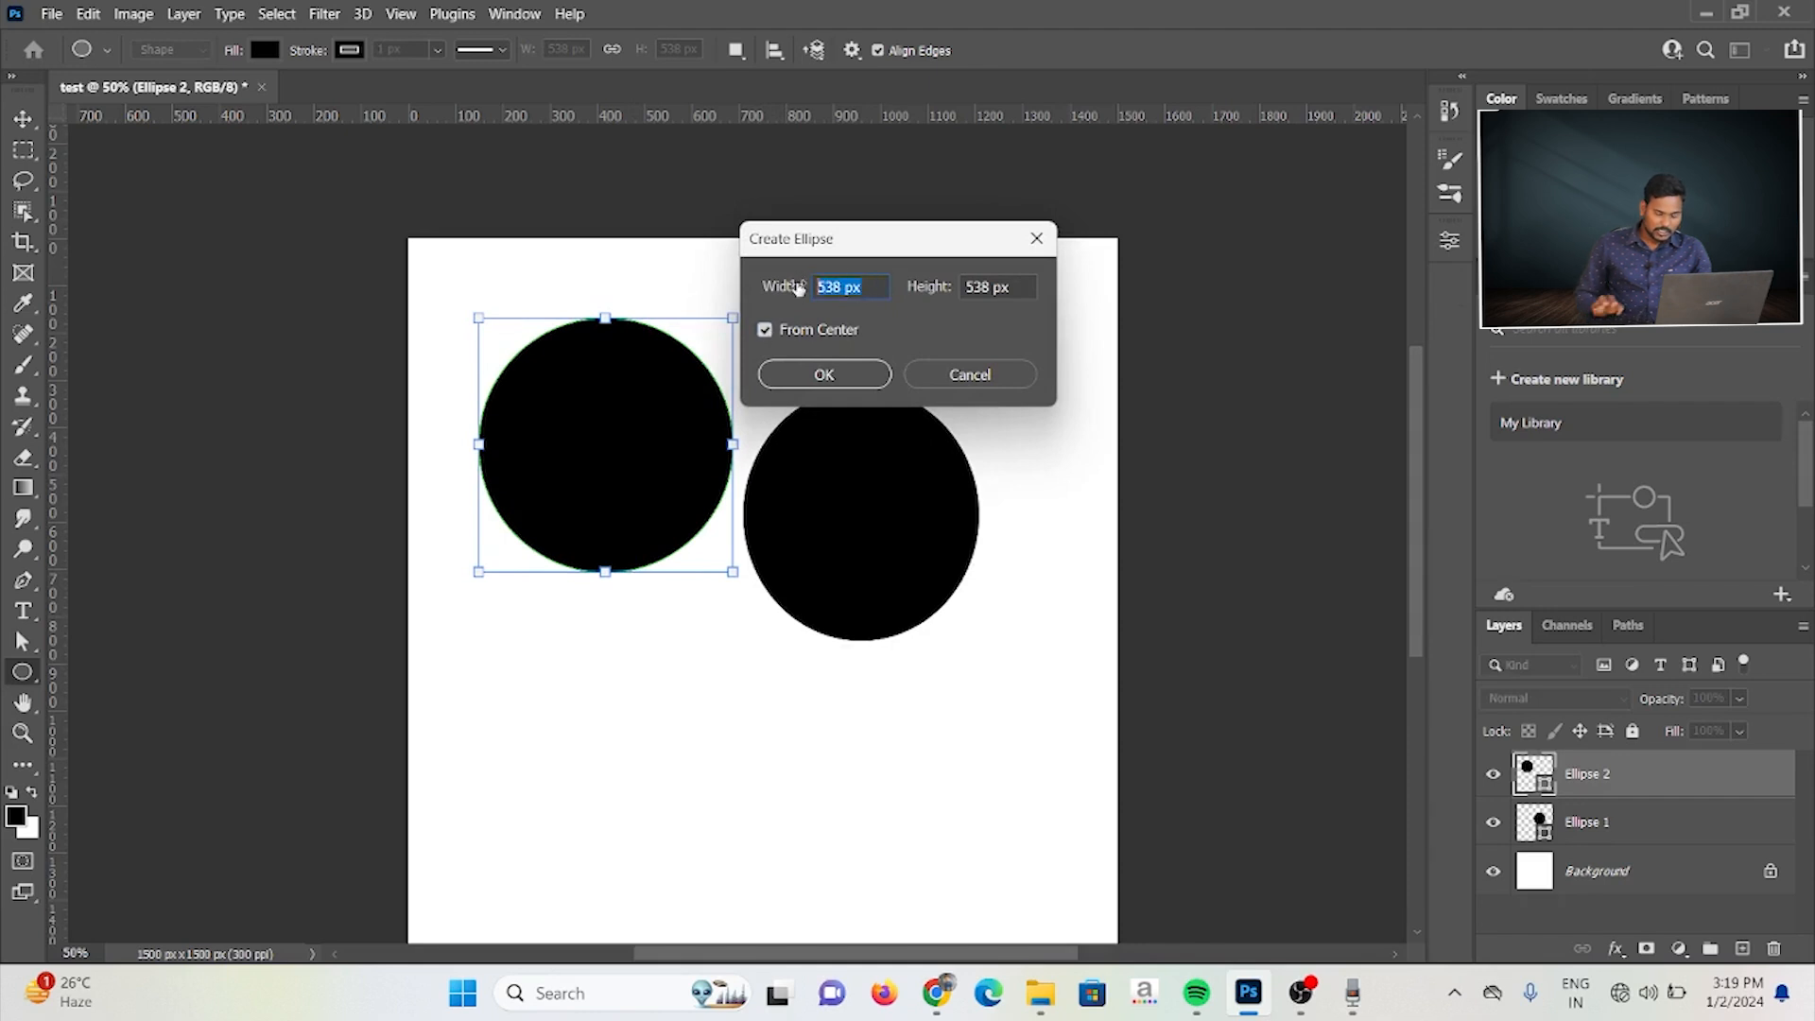
text(500)
key(Tab)
text(50)
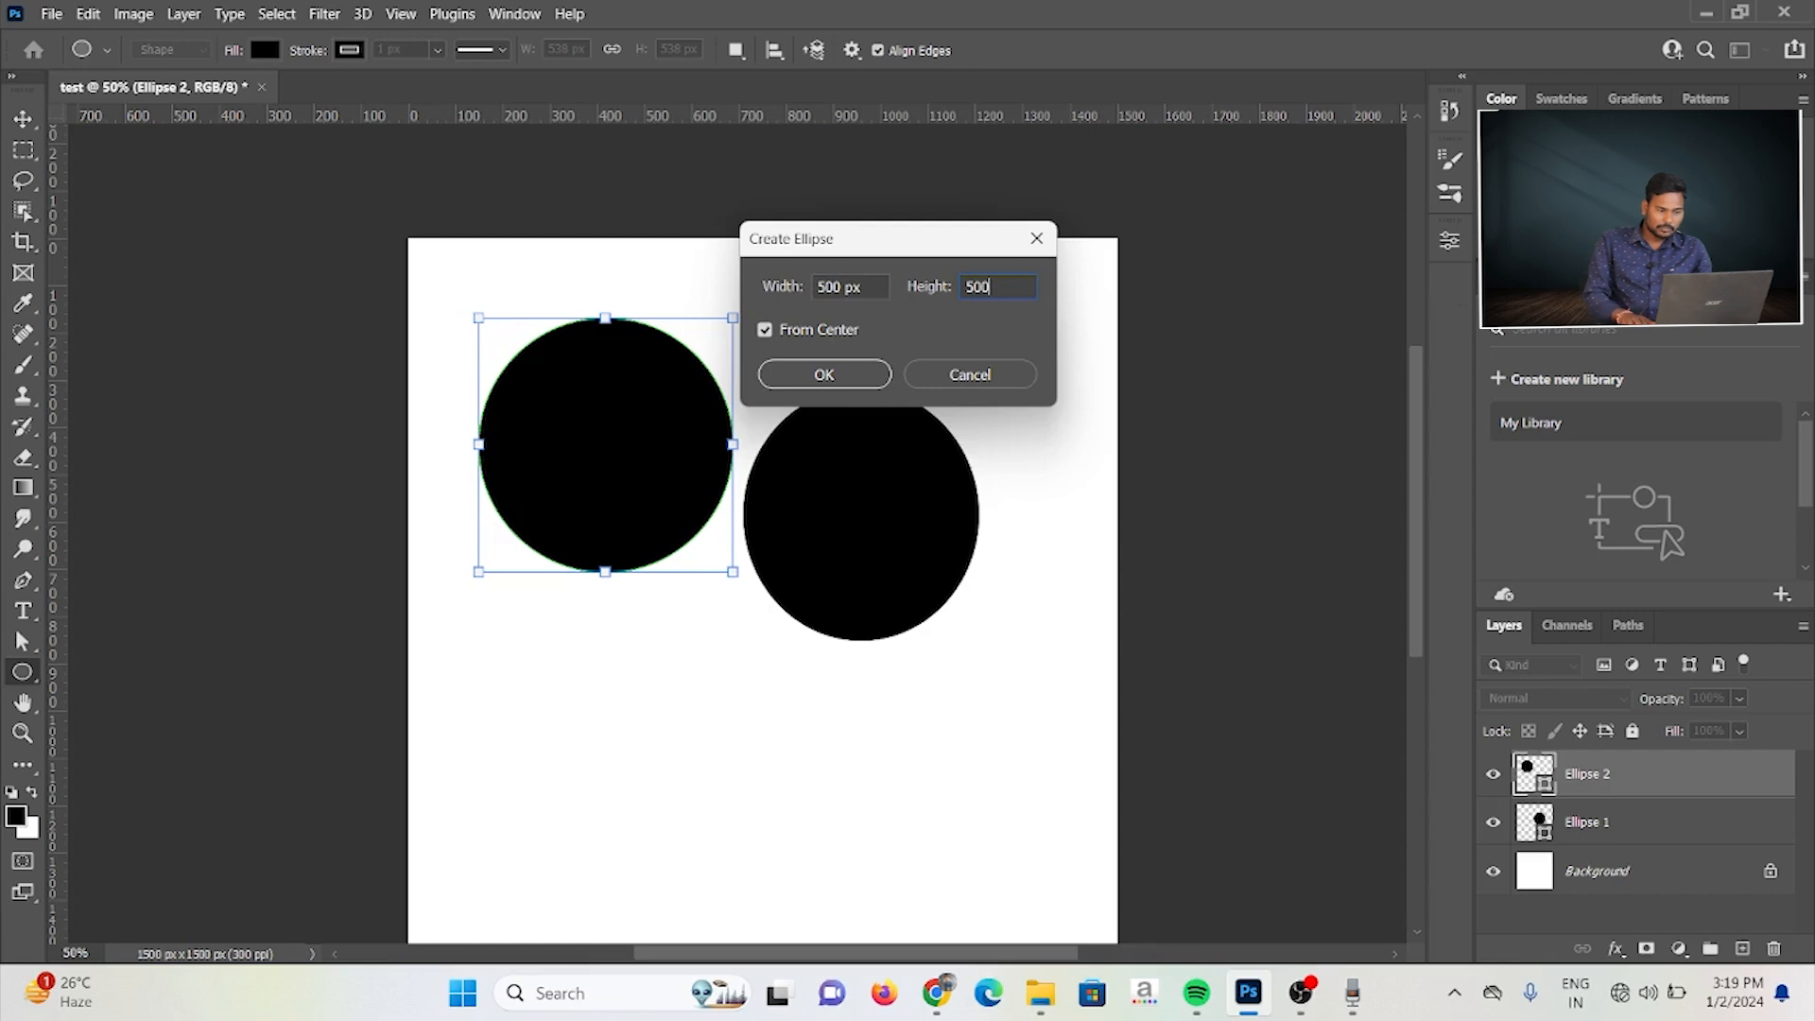
key(Return)
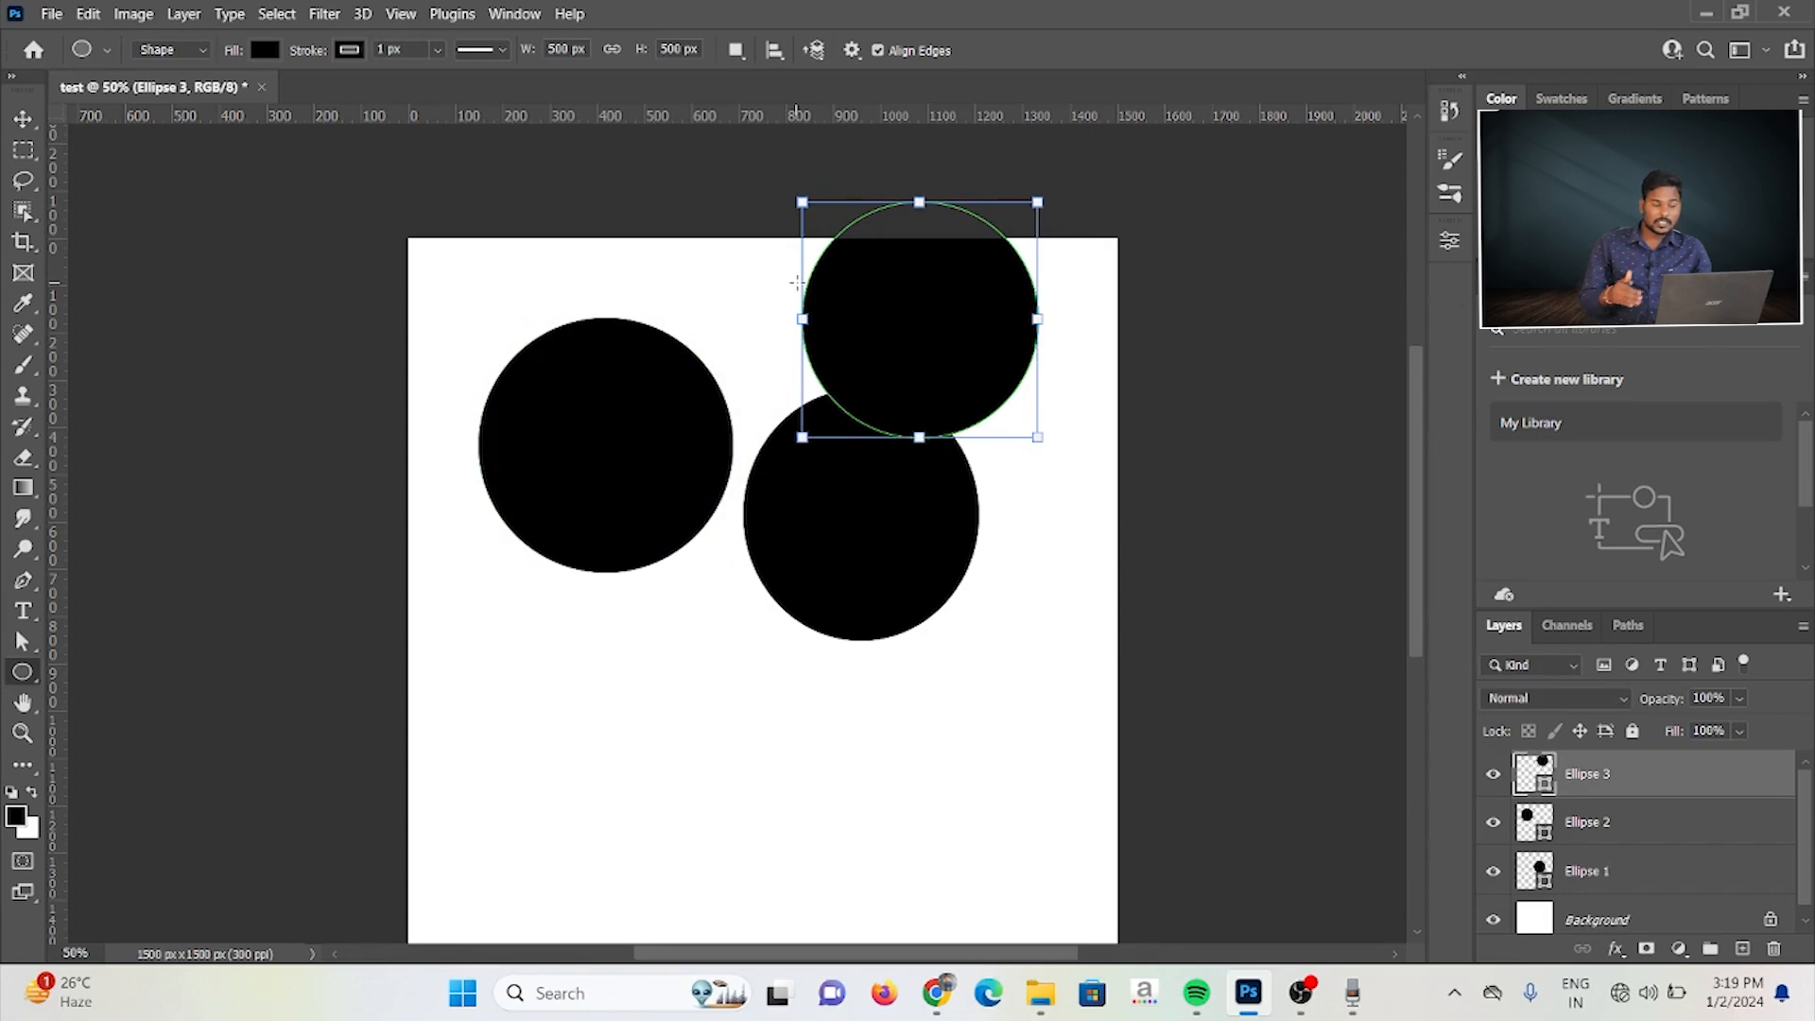
Step: Select all three ellipses and delete them
click(23, 119)
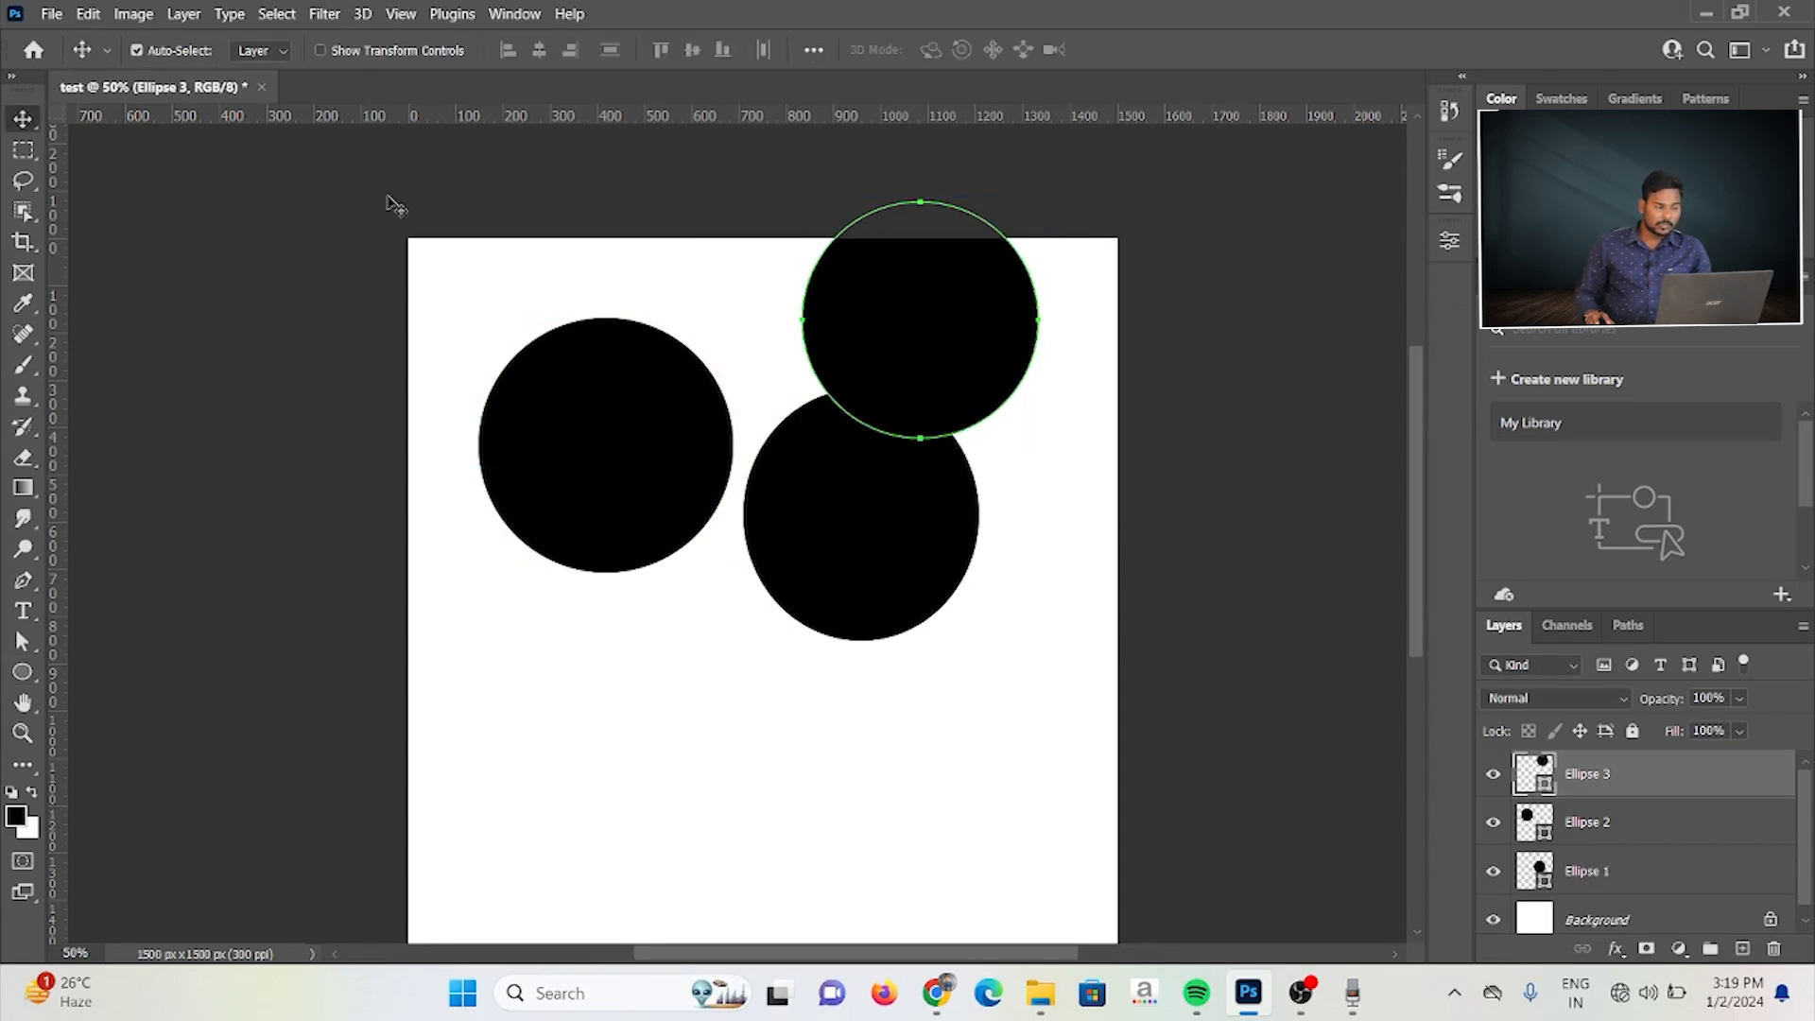
drag(419, 280, 1007, 687)
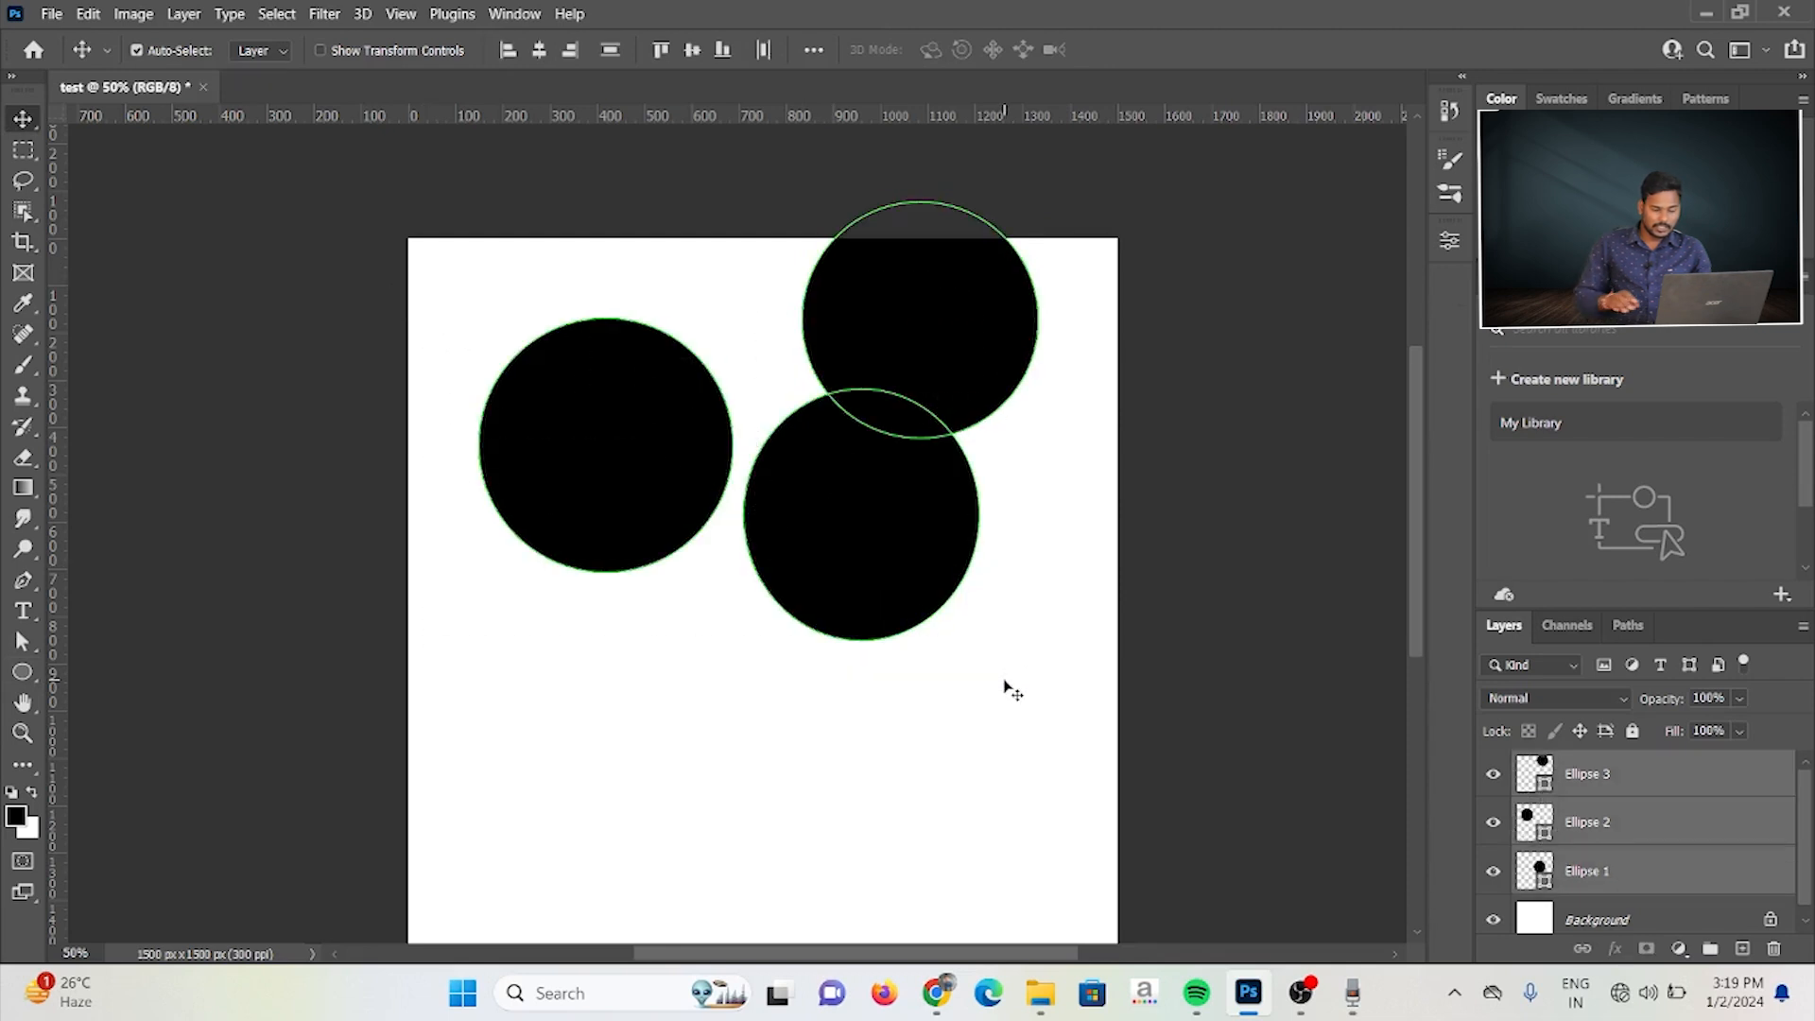
key(Delete)
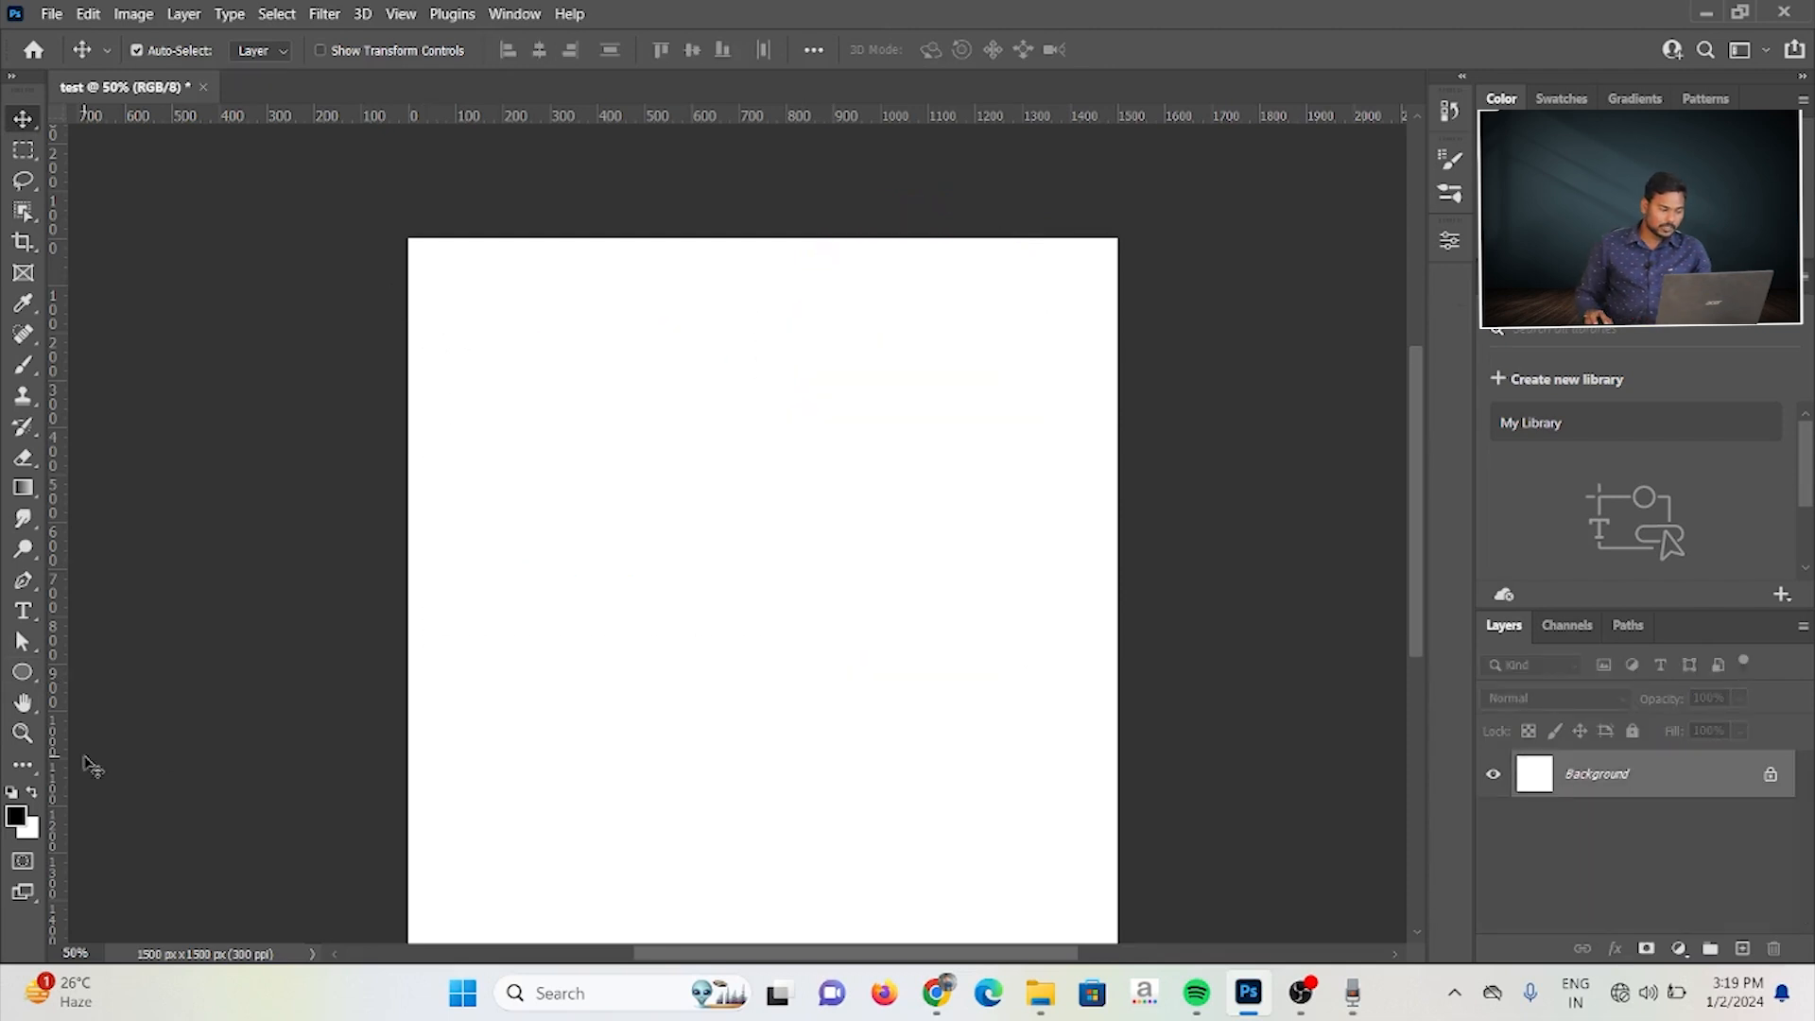
Step: Place a vertical and a horizontal guide crossing at the center of the canvas, with the Ellipse tool active
key(u)
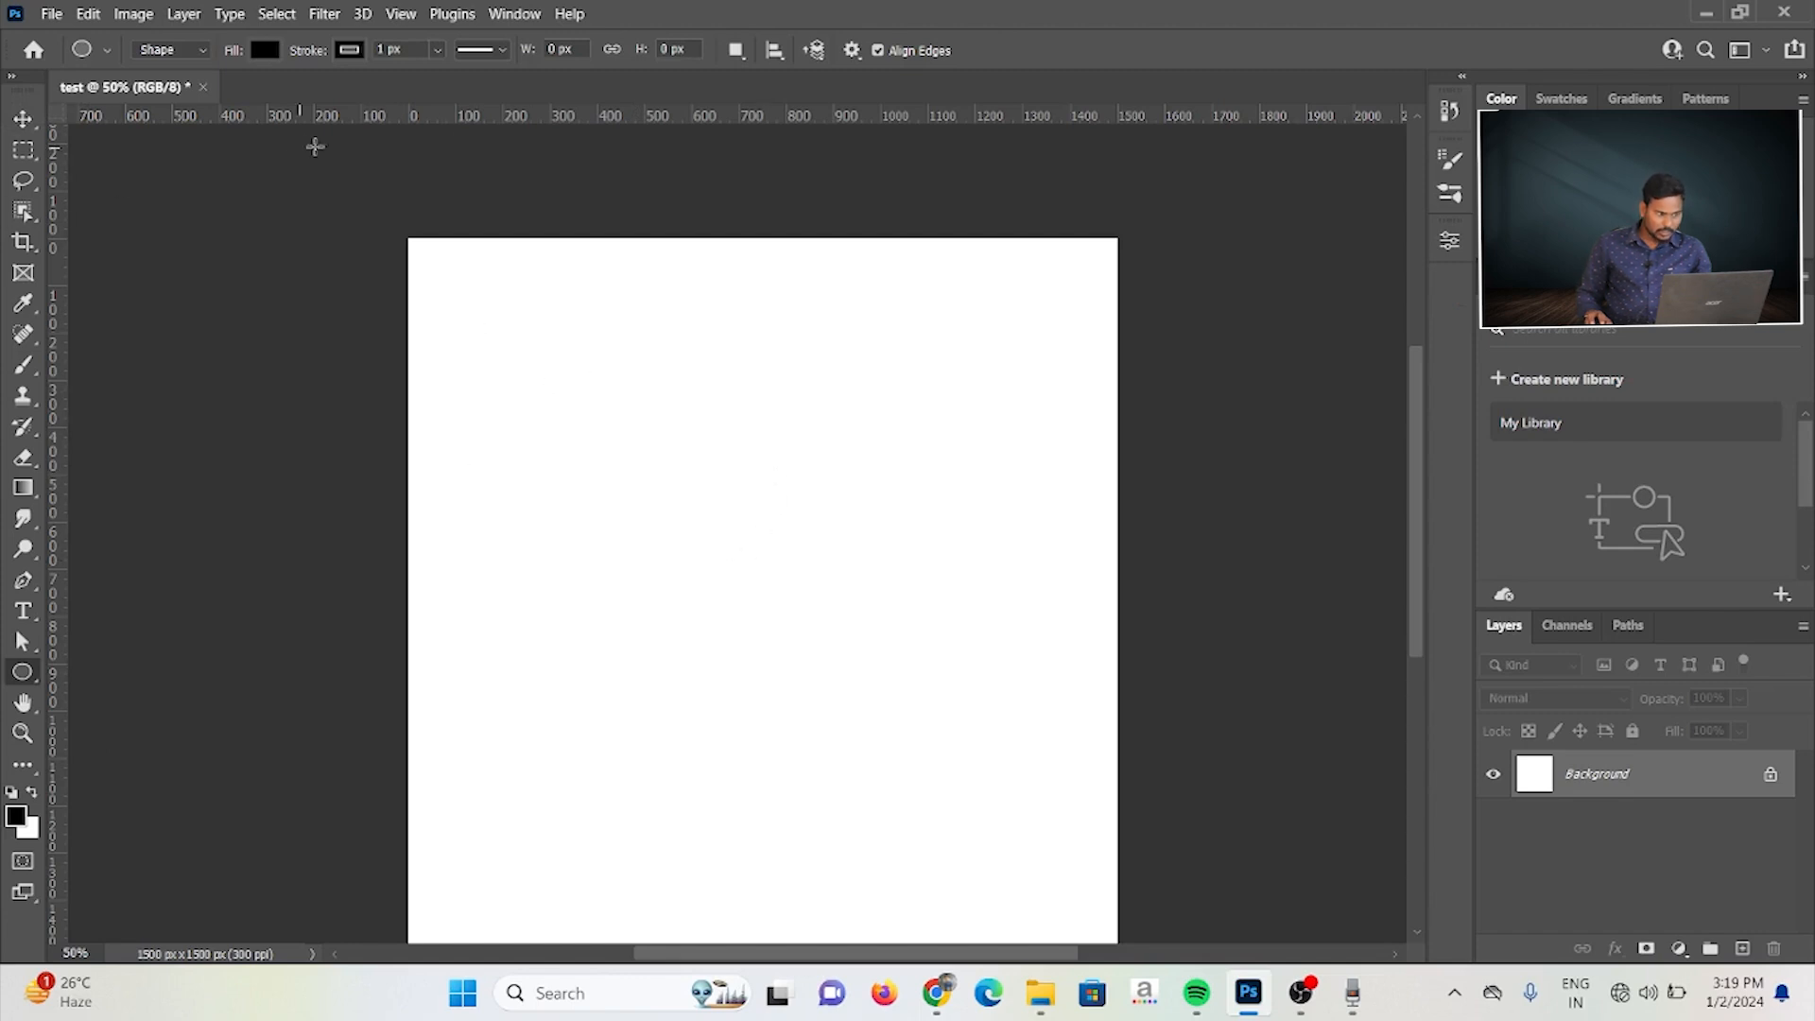
drag(54, 182, 594, 290)
drag(768, 275, 765, 275)
drag(458, 118, 461, 592)
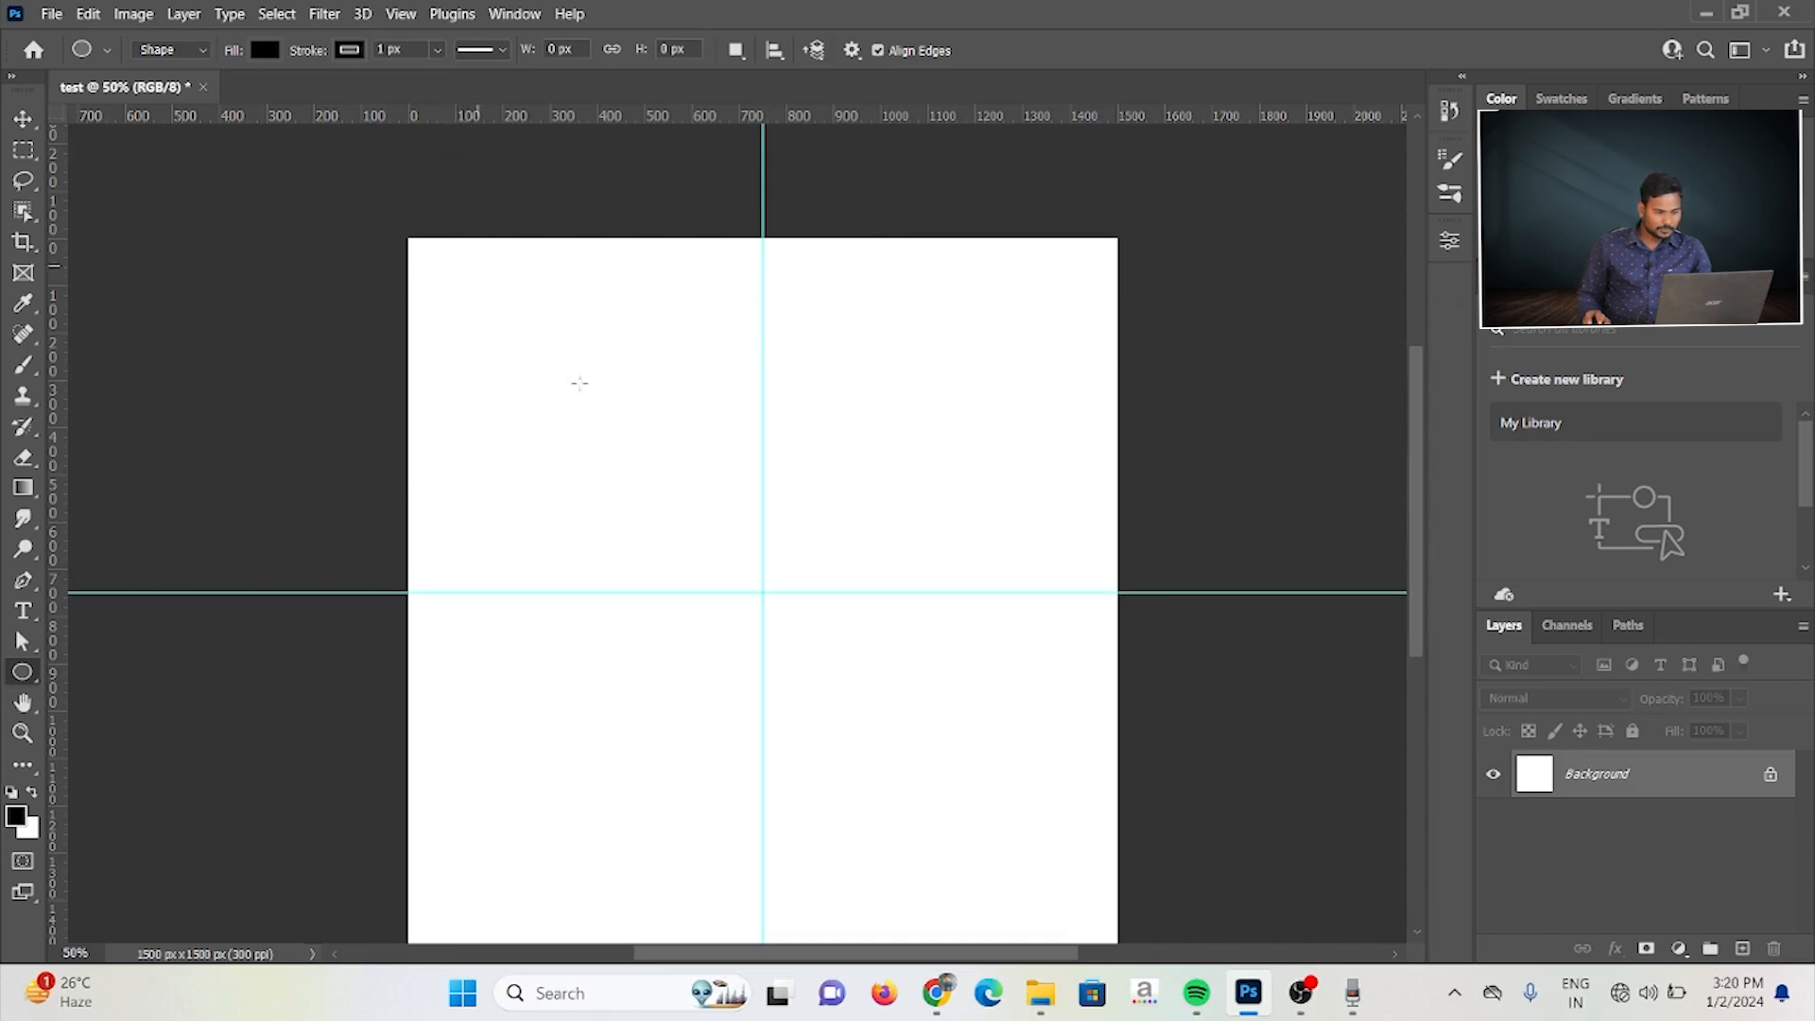
Step: Try a 400 × 400 px ellipse created from center at the guides' intersection, then undo it
click(764, 592)
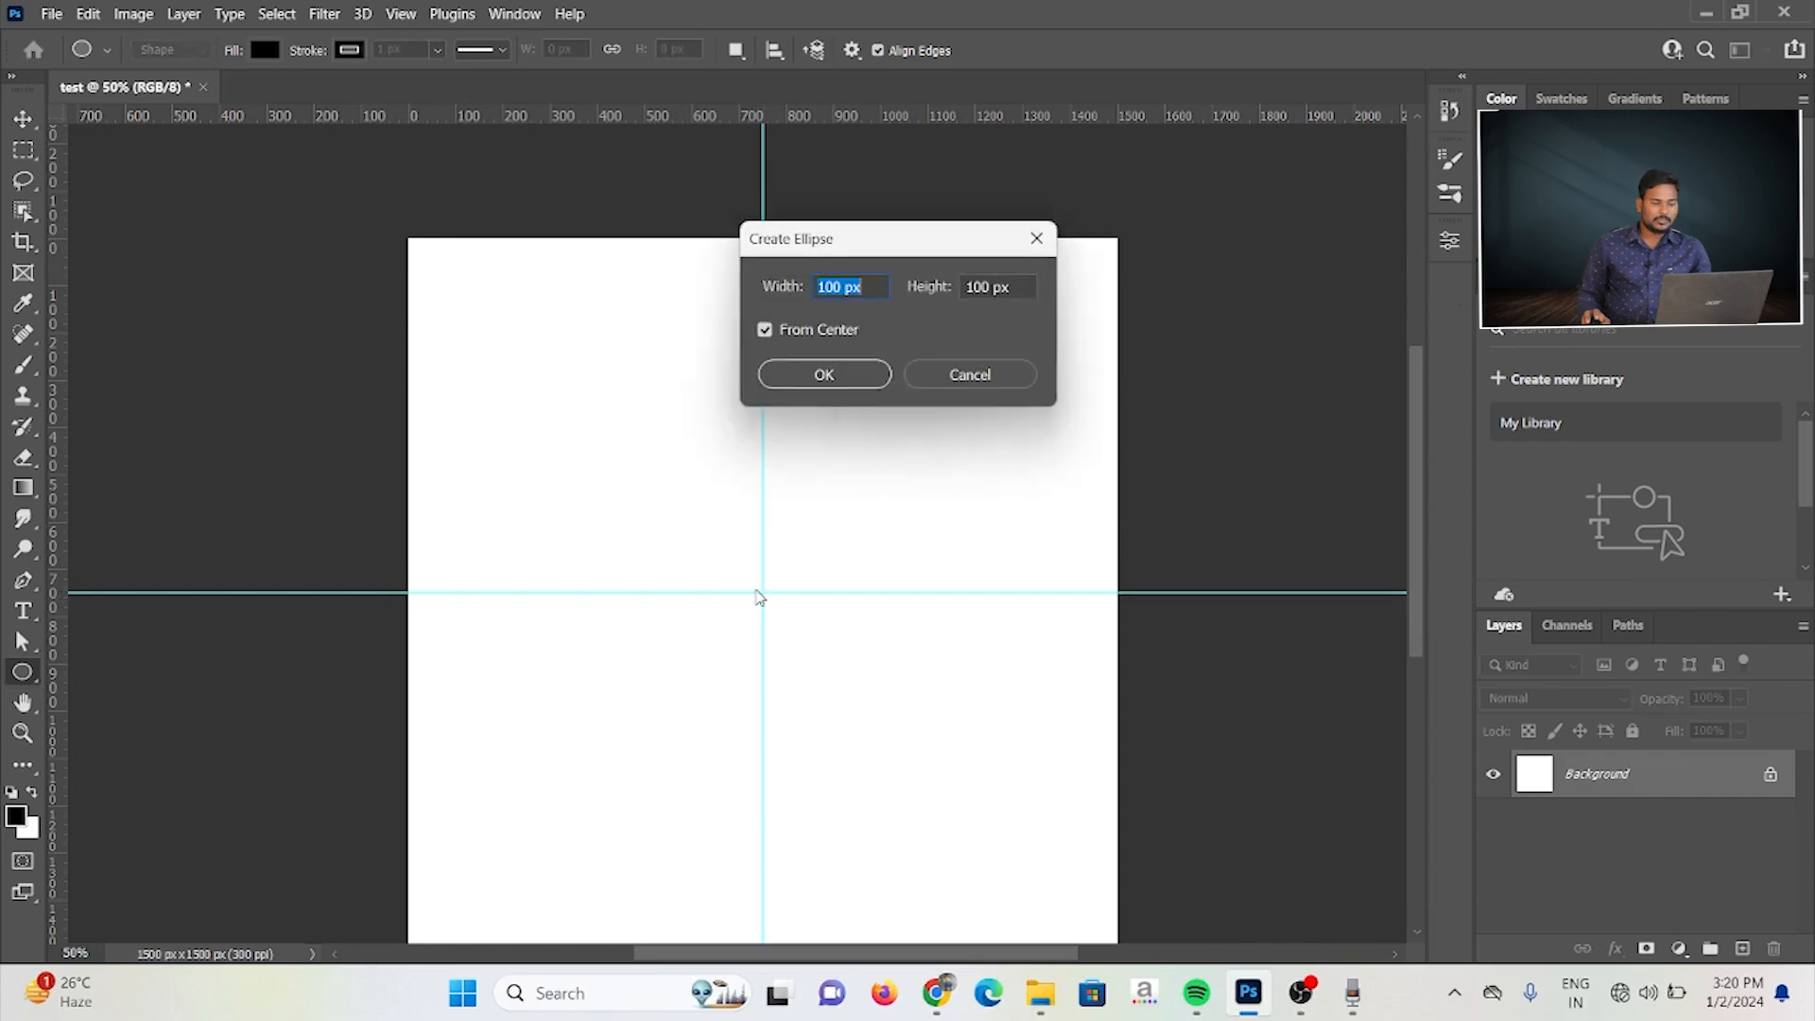
text(400)
key(Tab)
text(400)
key(Return)
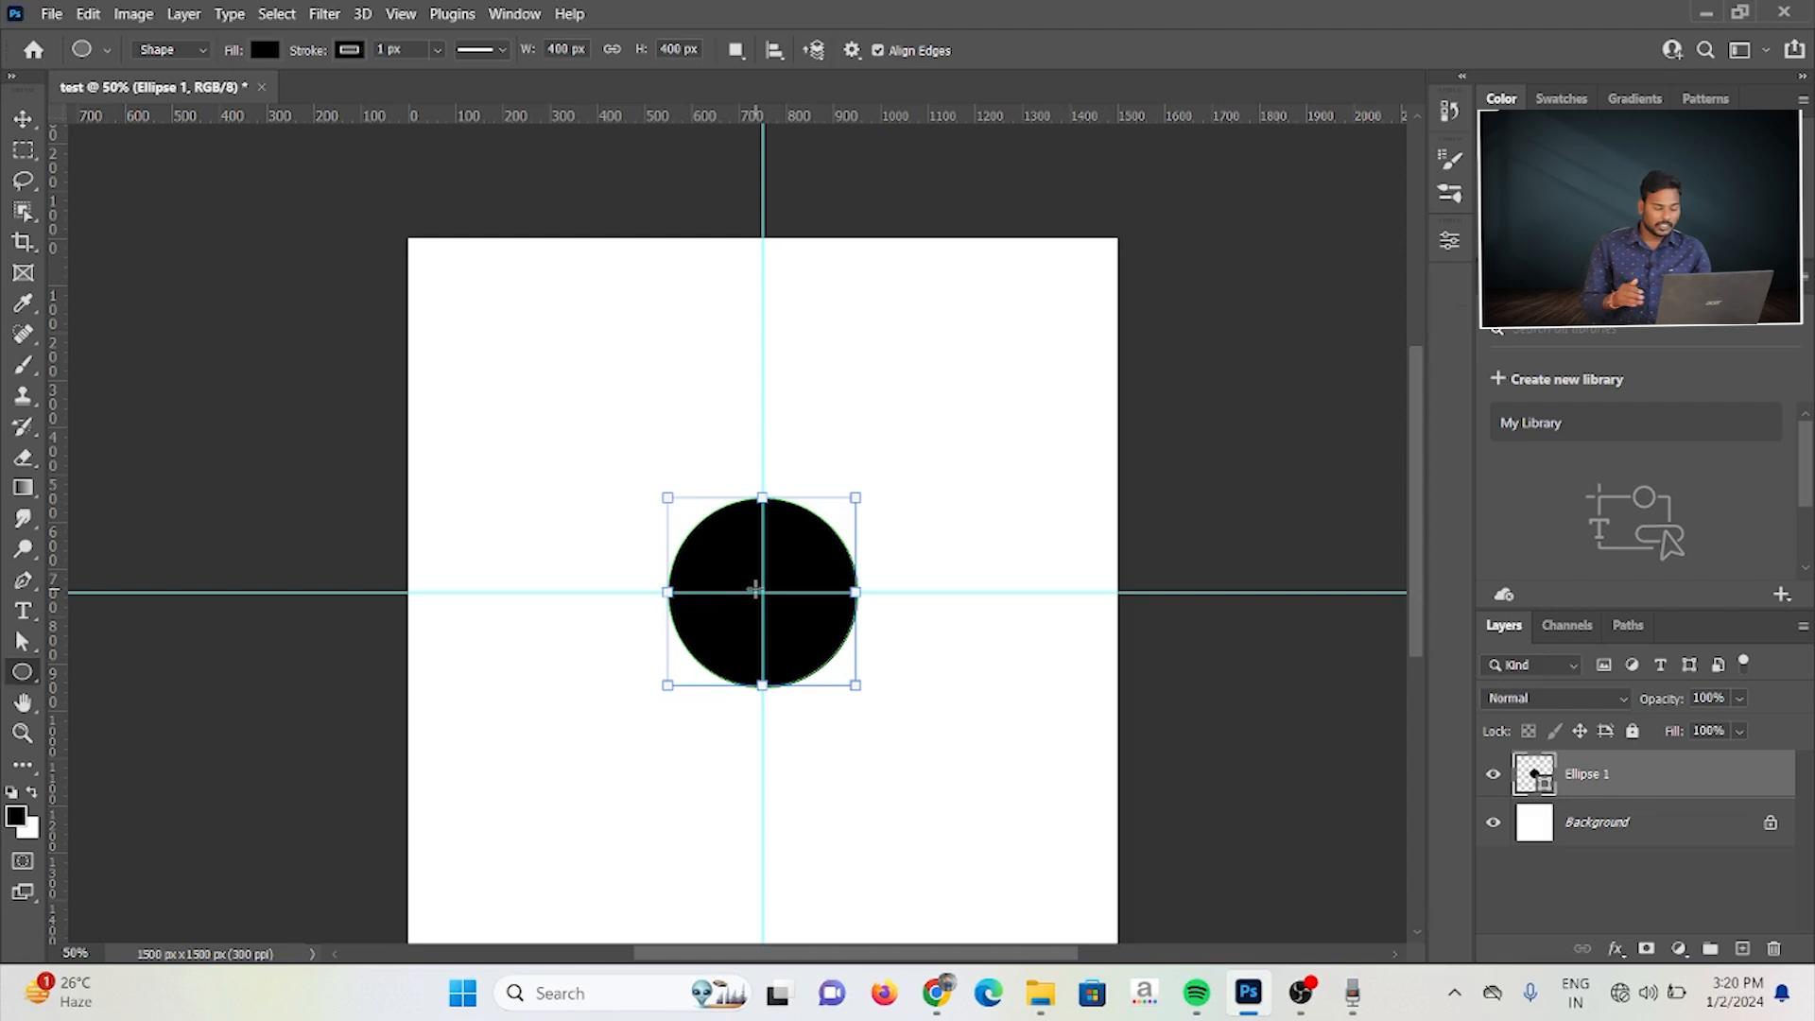
key(ctrl+z)
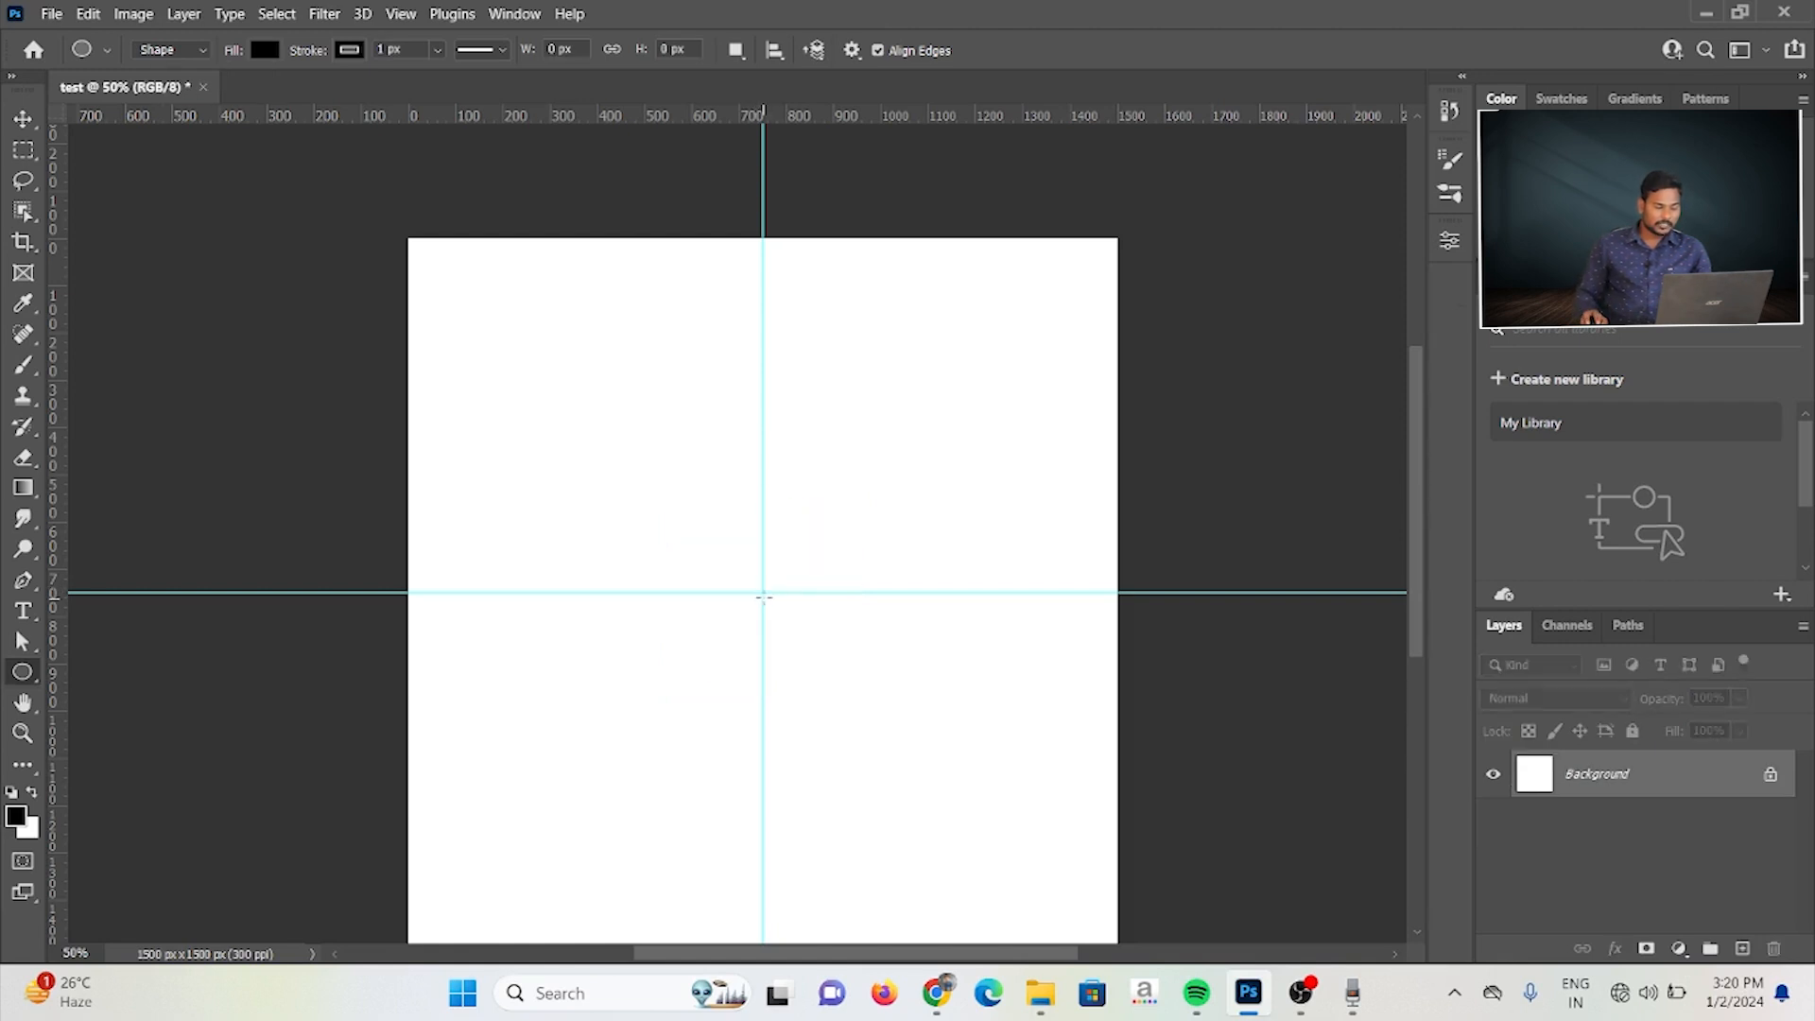
Step: Create a 400 × 400 px ellipse at the guides' intersection with From Center turned off
click(762, 591)
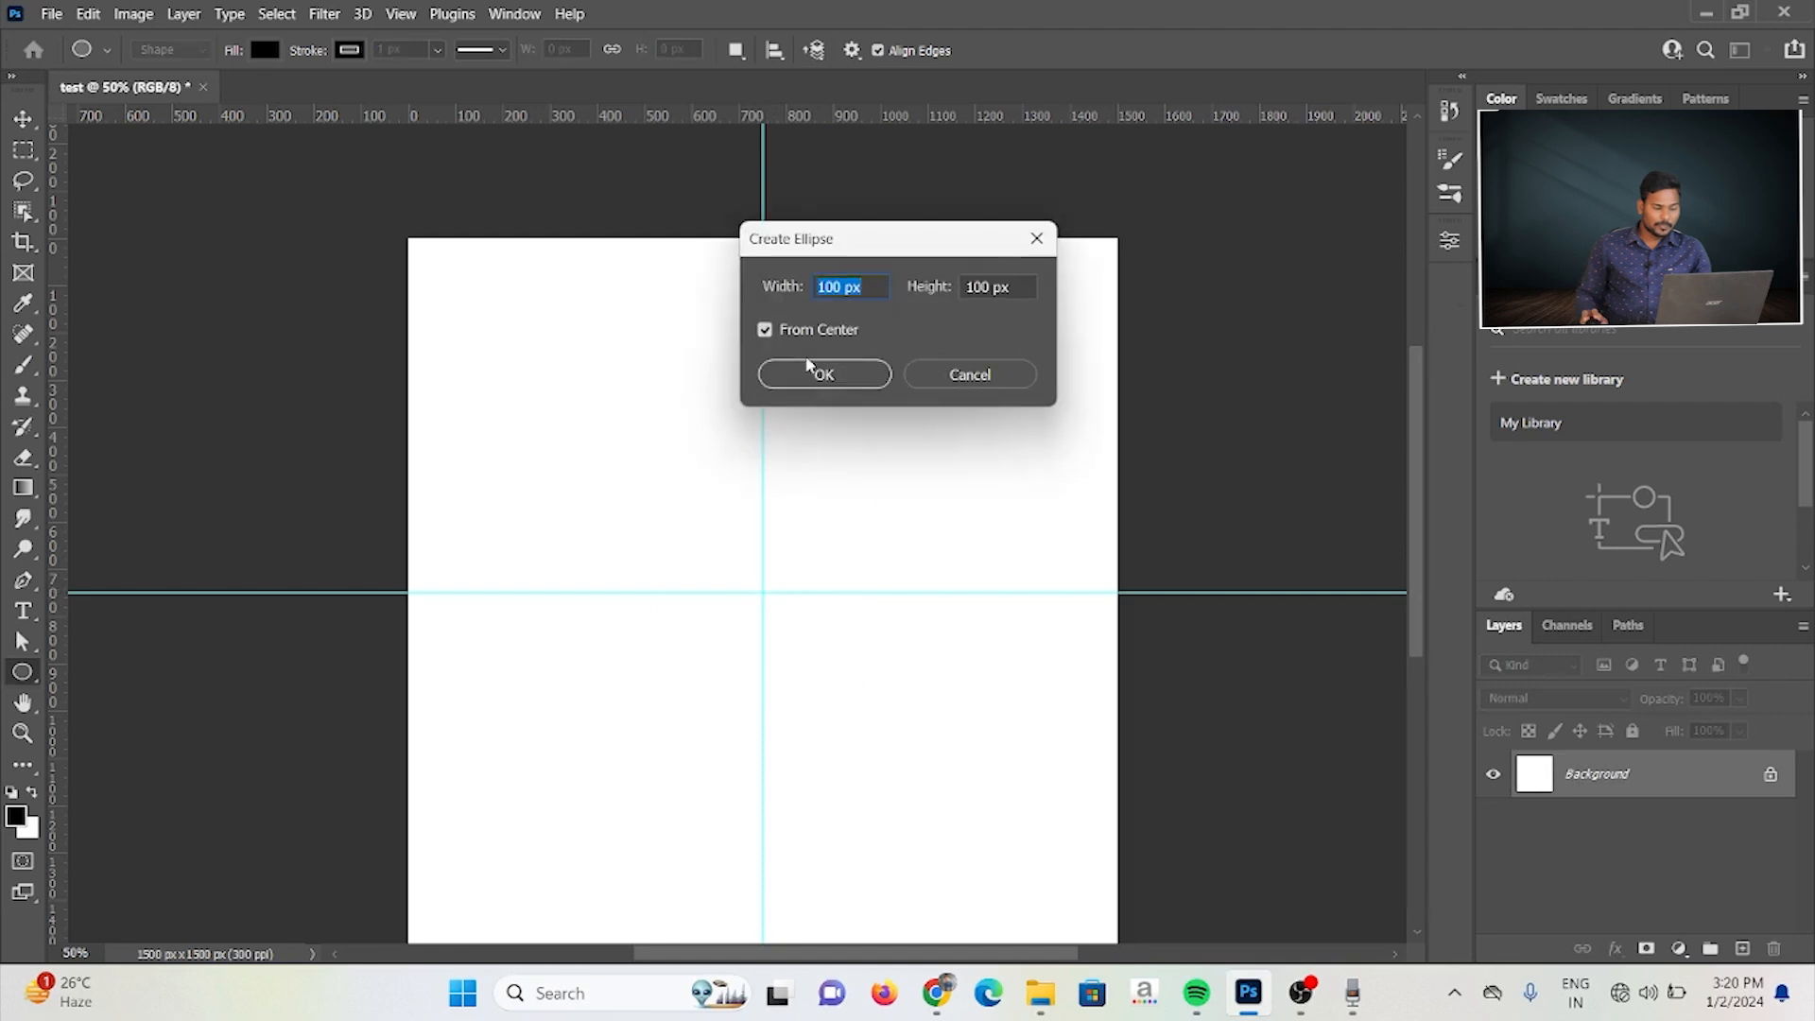
text(400)
key(Tab)
text(400)
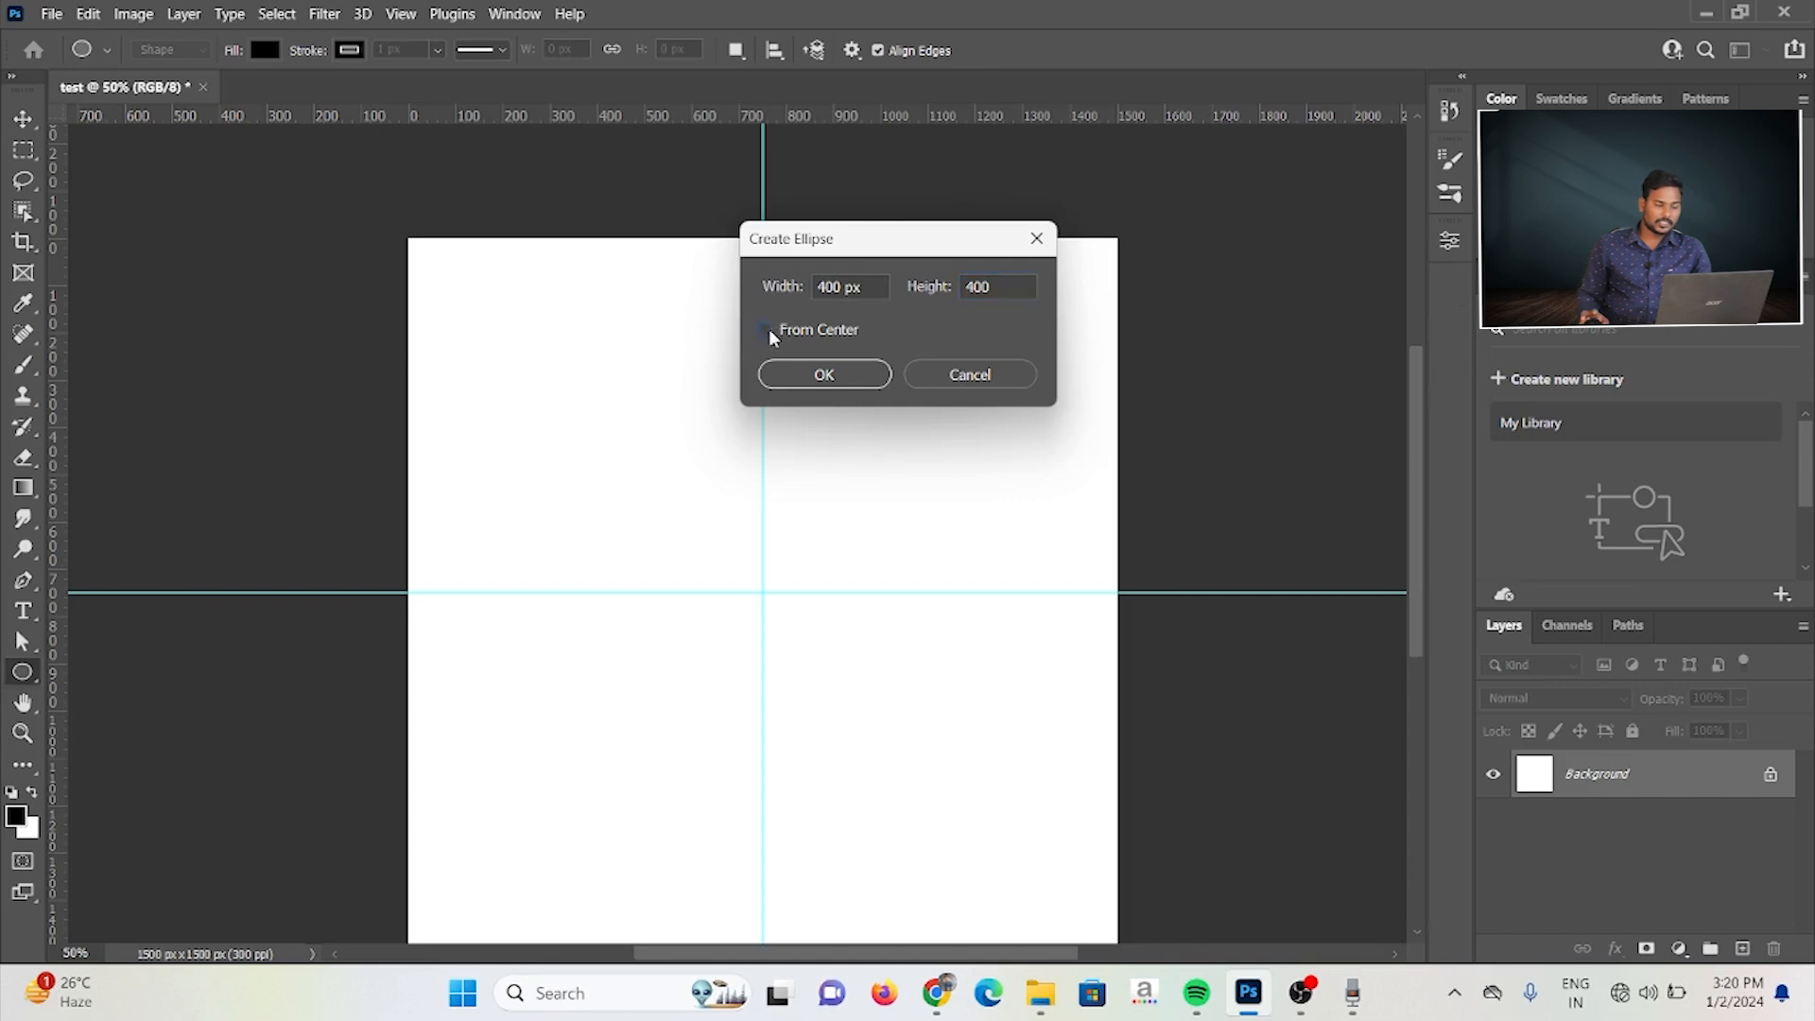
click(804, 369)
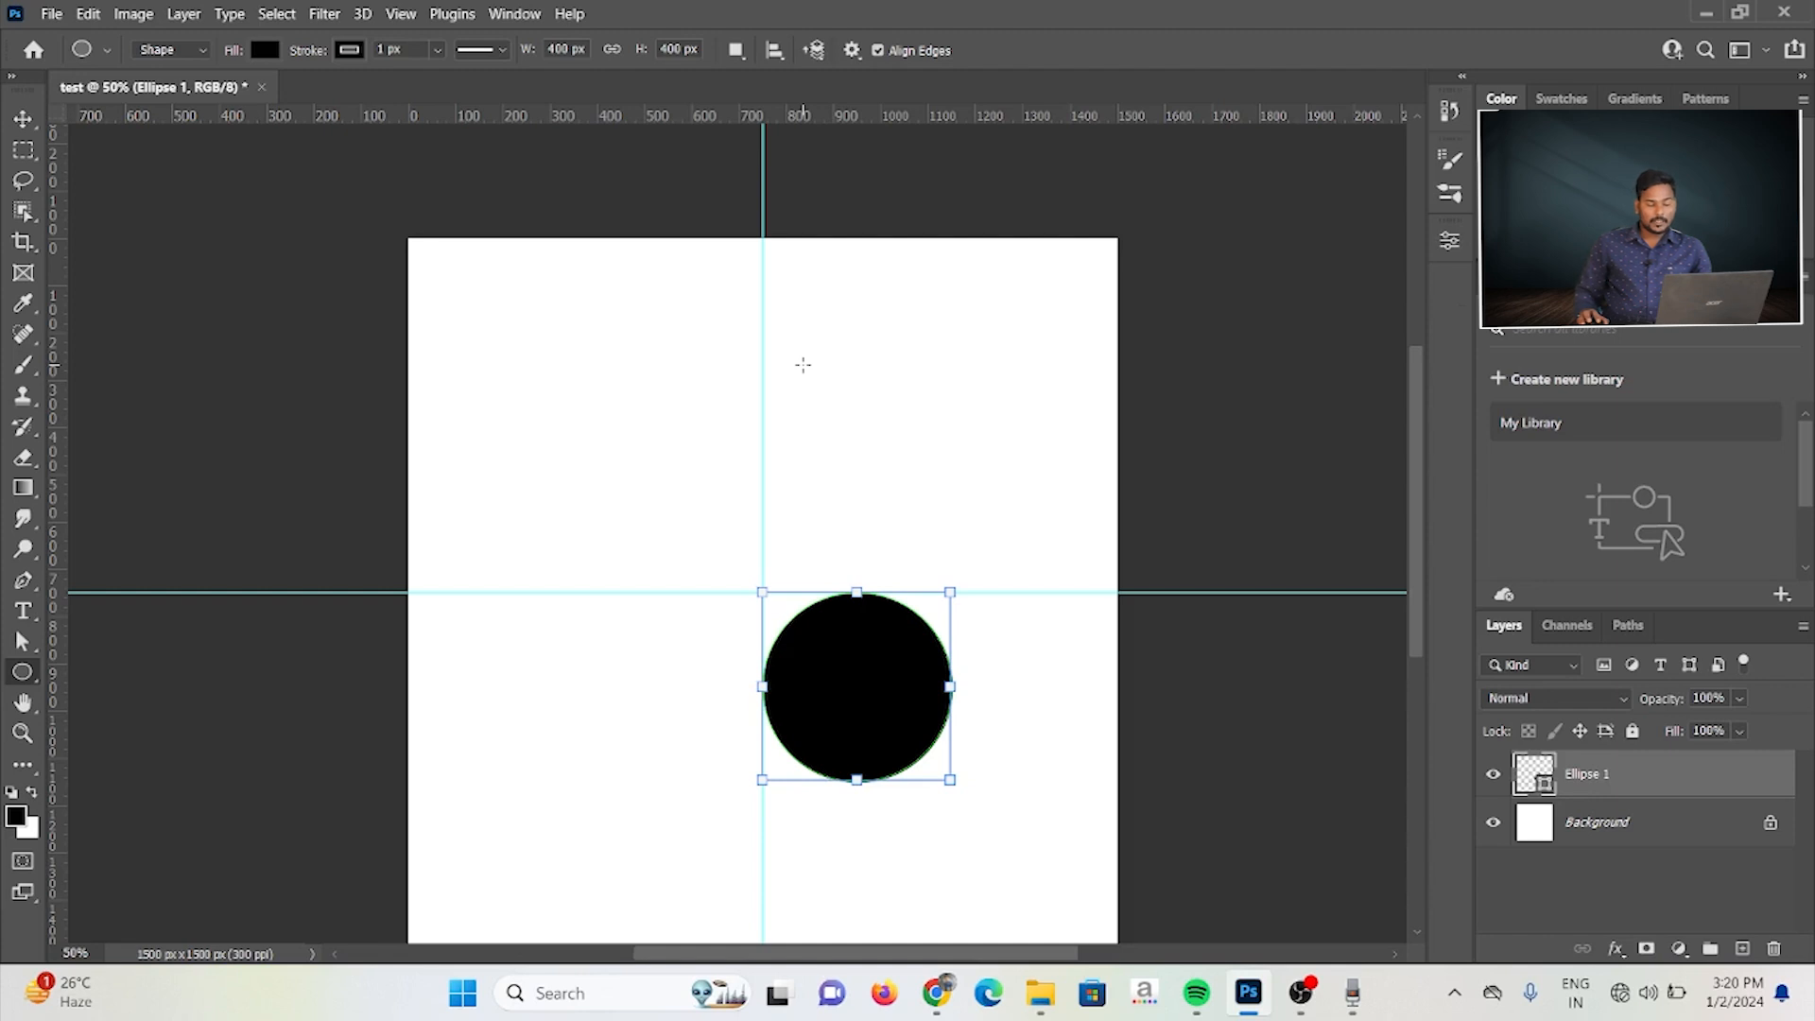
Step: Create a second 400 × 400 px ellipse in the canvas's upper-left quarter with From Center turned on
click(599, 347)
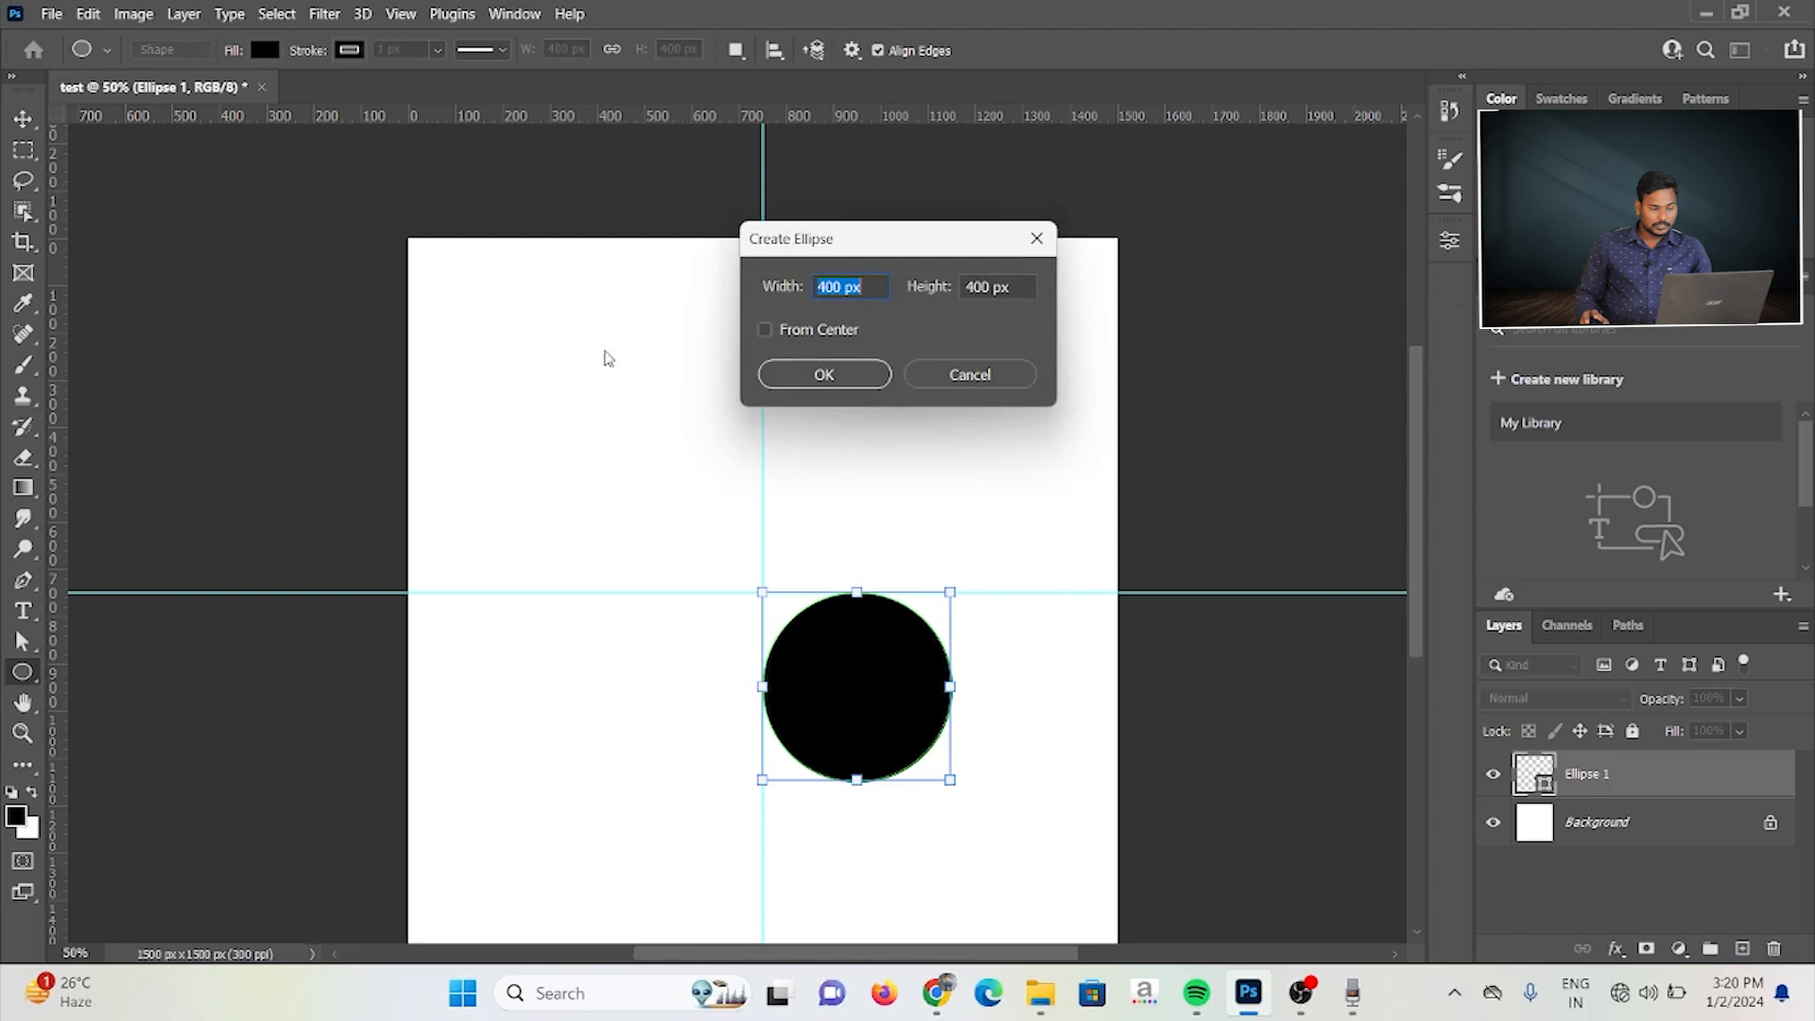
click(764, 330)
click(879, 372)
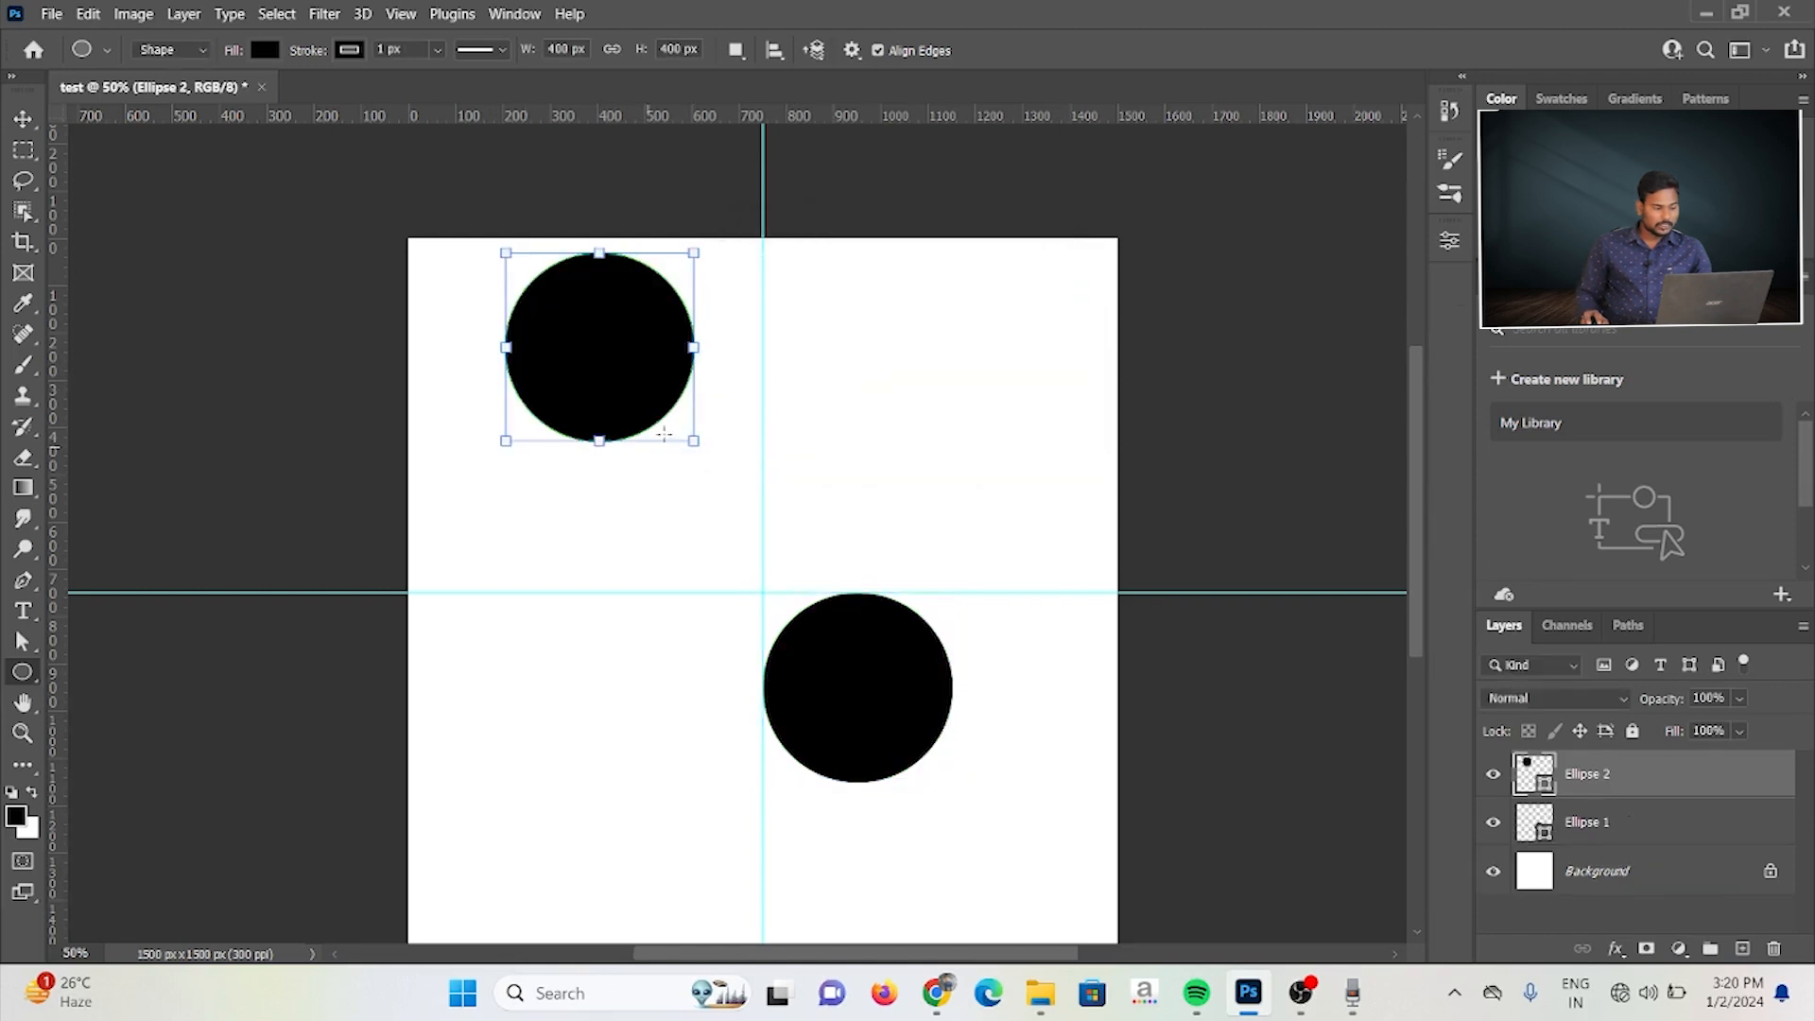
Step: Draw an ellipse about 401 × 252 px from center near the canvas's upper edge, and one about 363 × 314 px with From Center off
drag(817, 304, 911, 363)
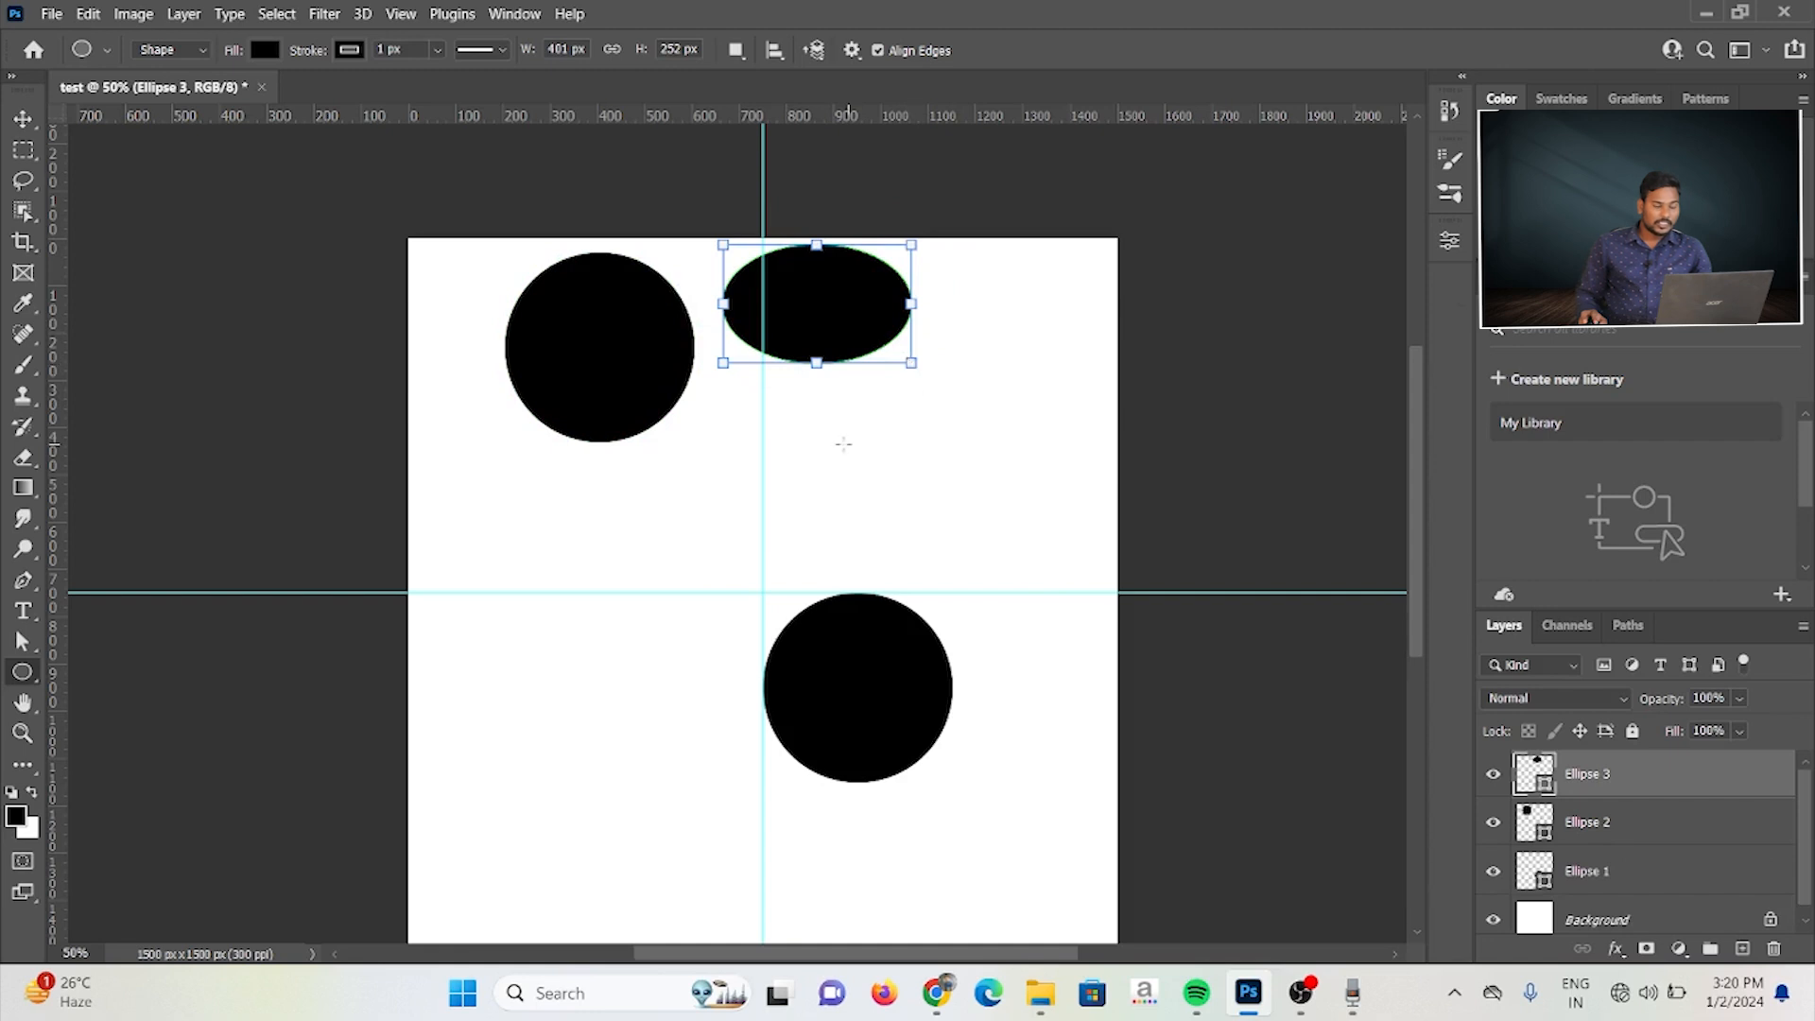
click(707, 388)
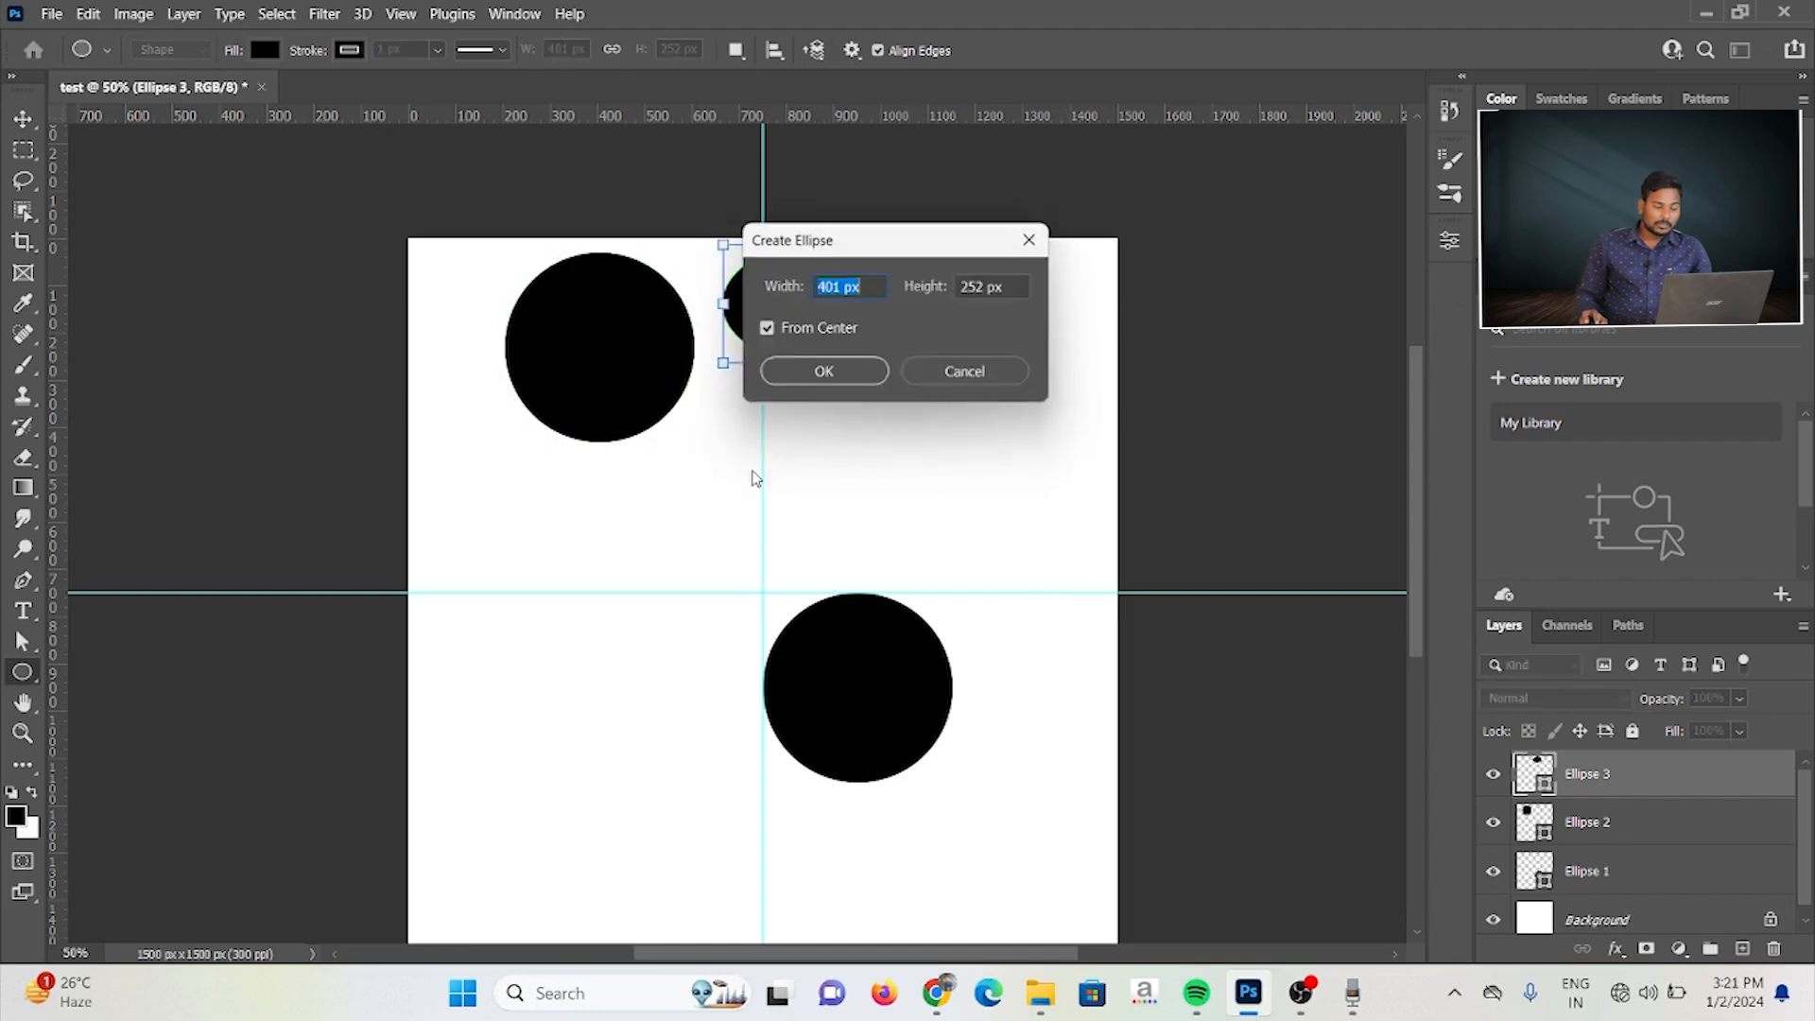
click(765, 331)
click(843, 387)
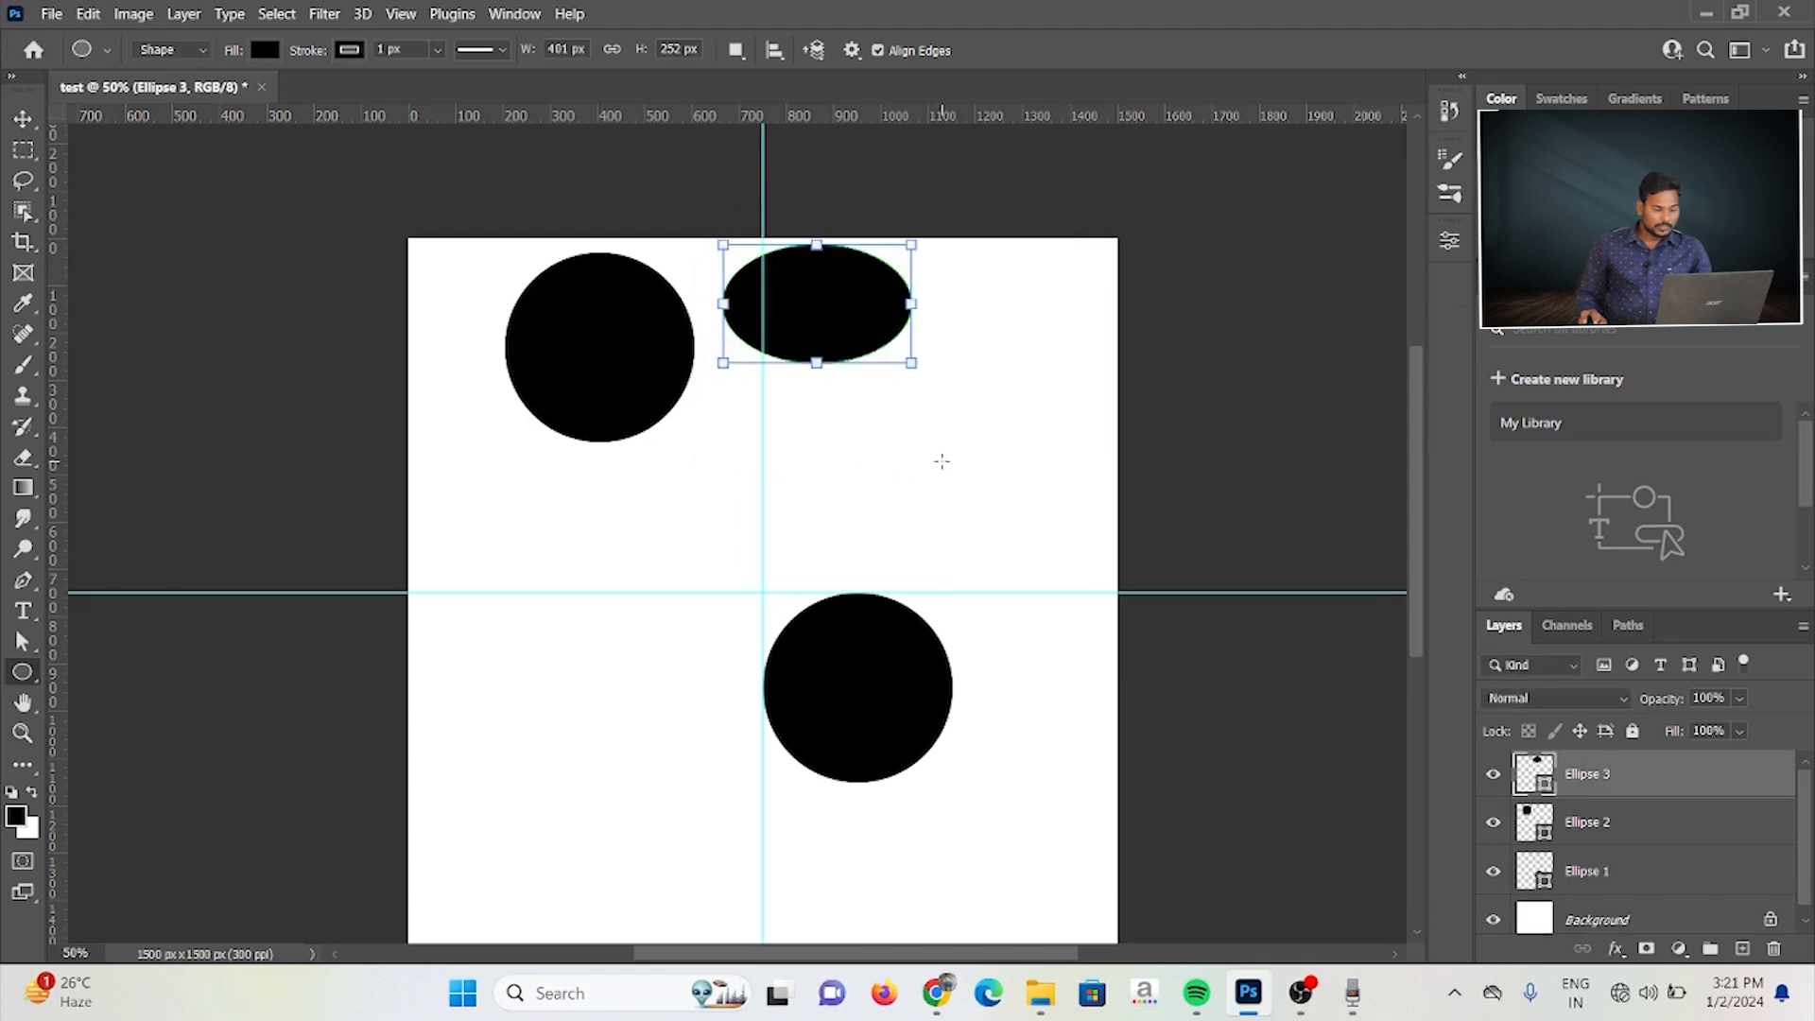
drag(901, 430, 1071, 576)
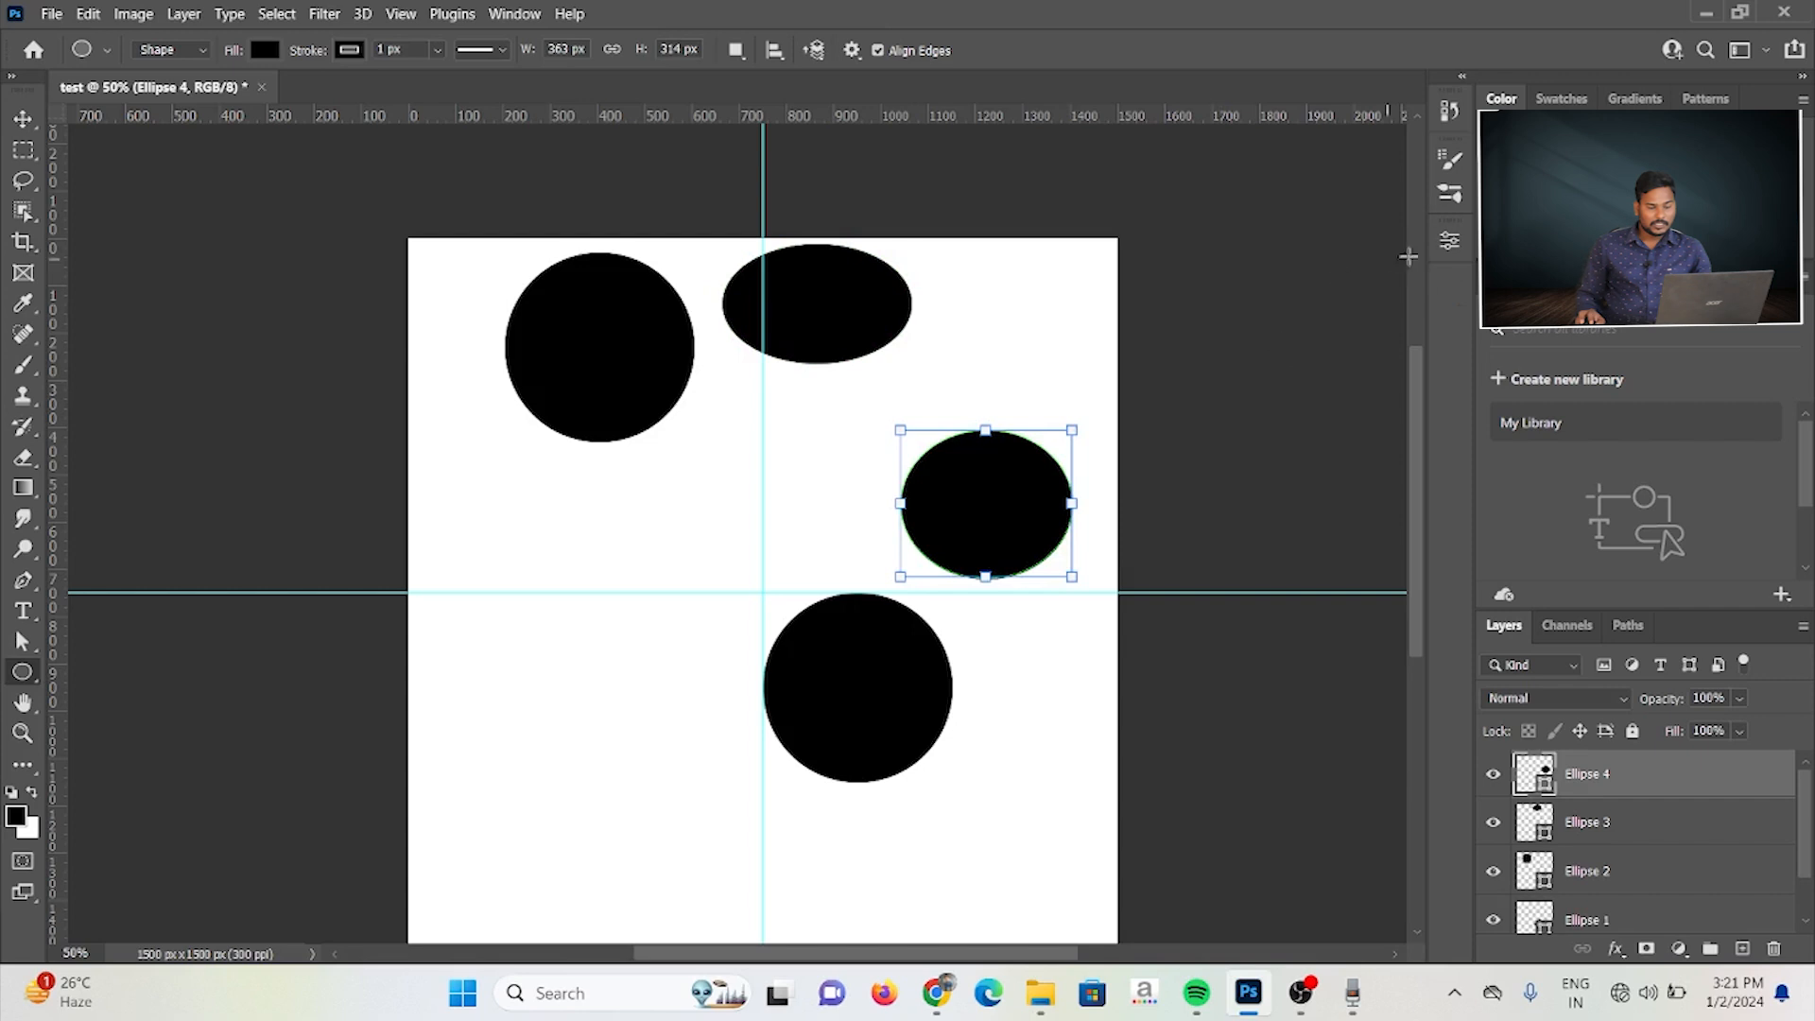
click(1446, 247)
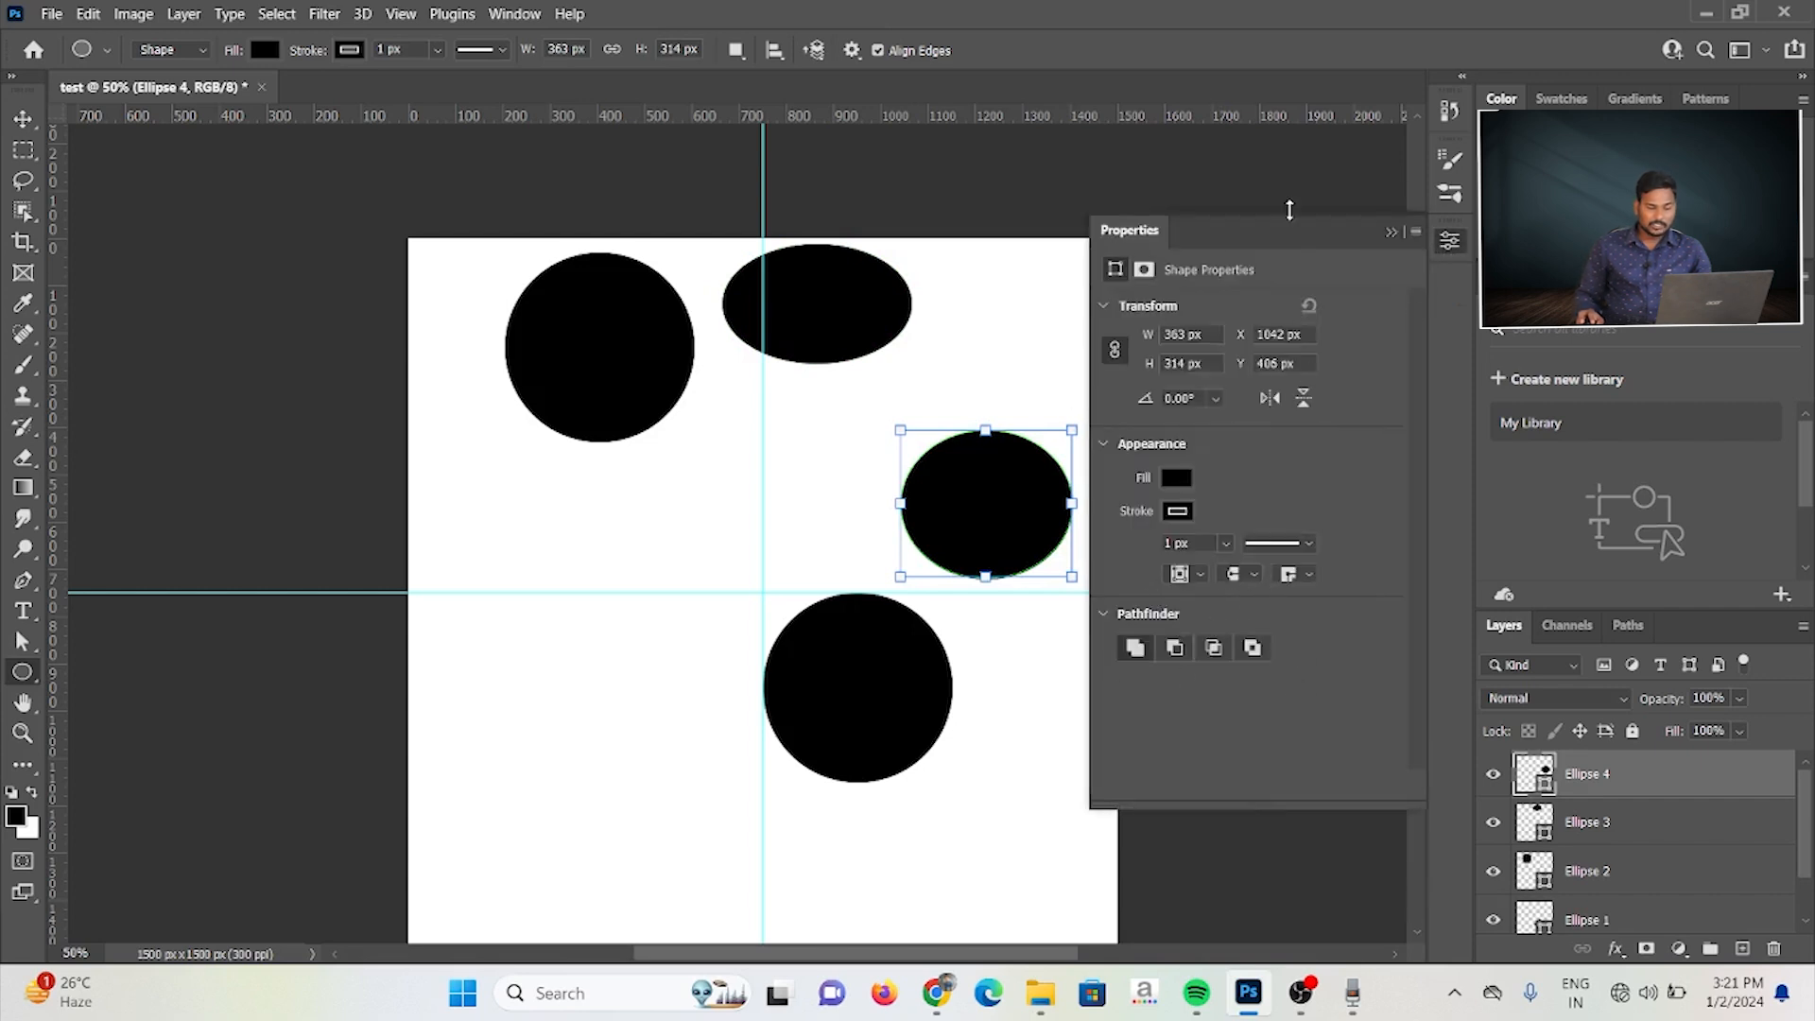
click(1403, 231)
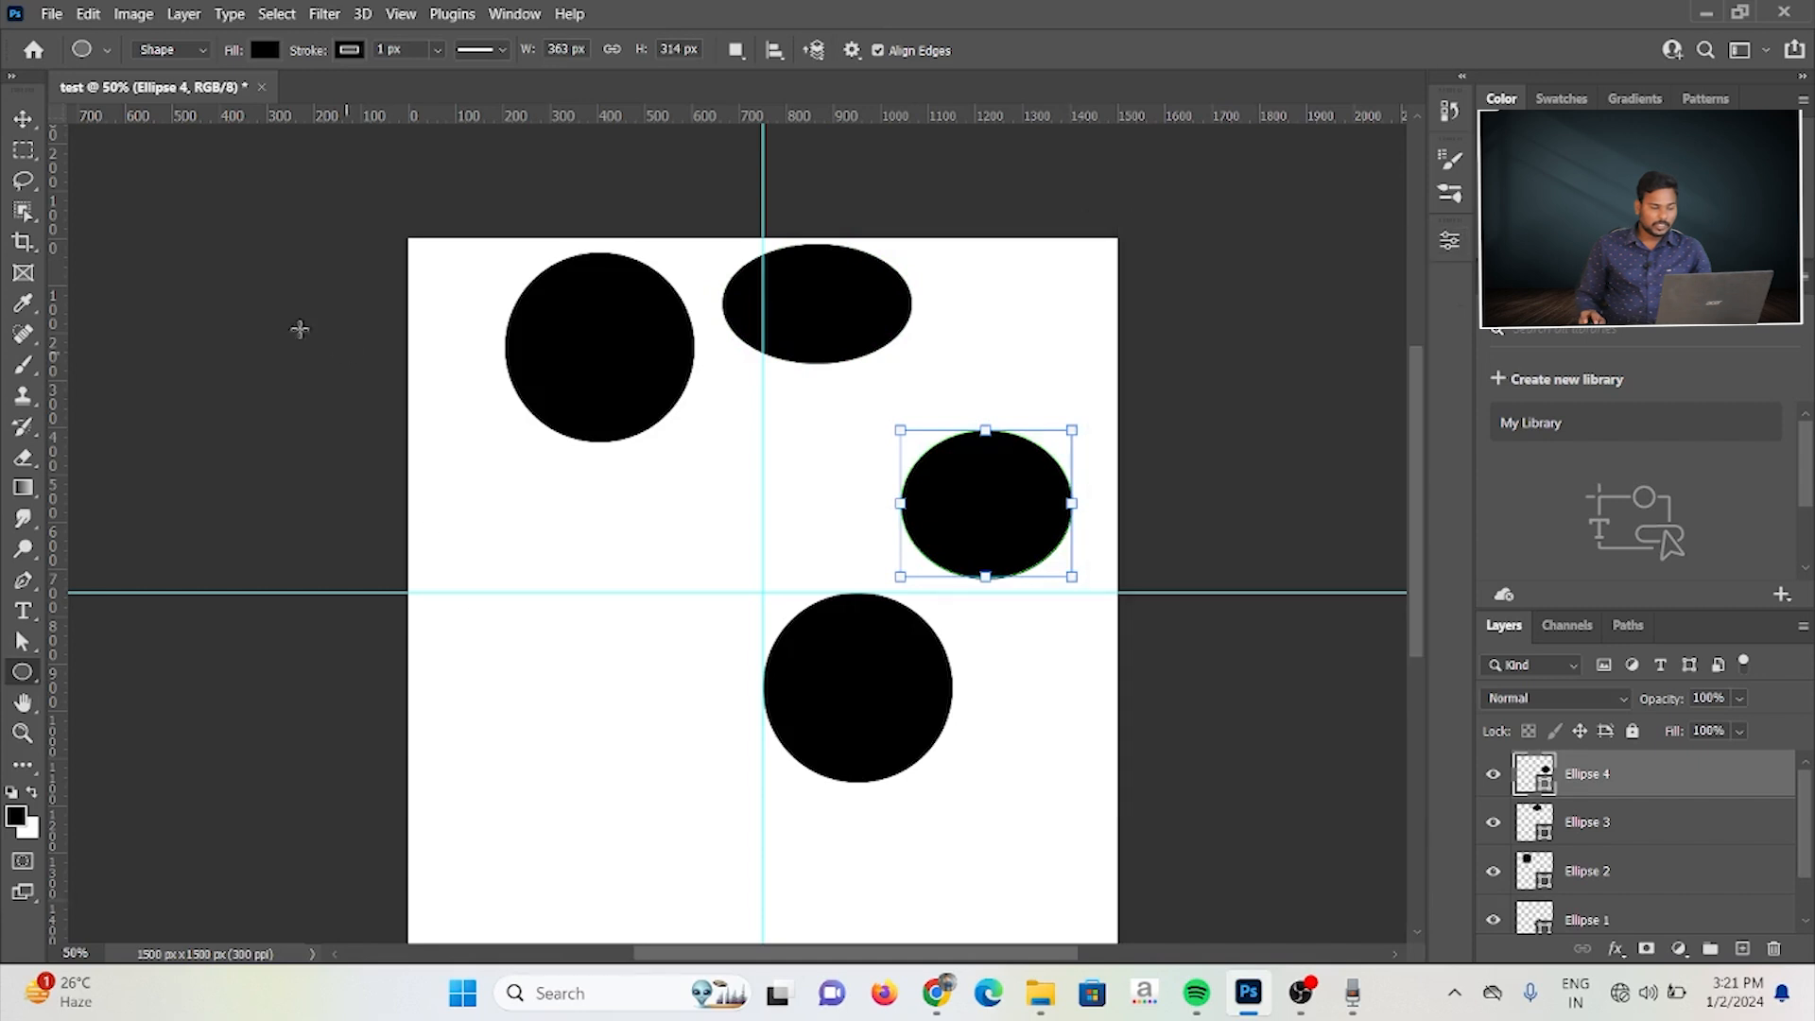
Step: Select all the ellipses on the canvas with the Move tool and delete them
click(24, 121)
drag(455, 248, 1048, 831)
key(Delete)
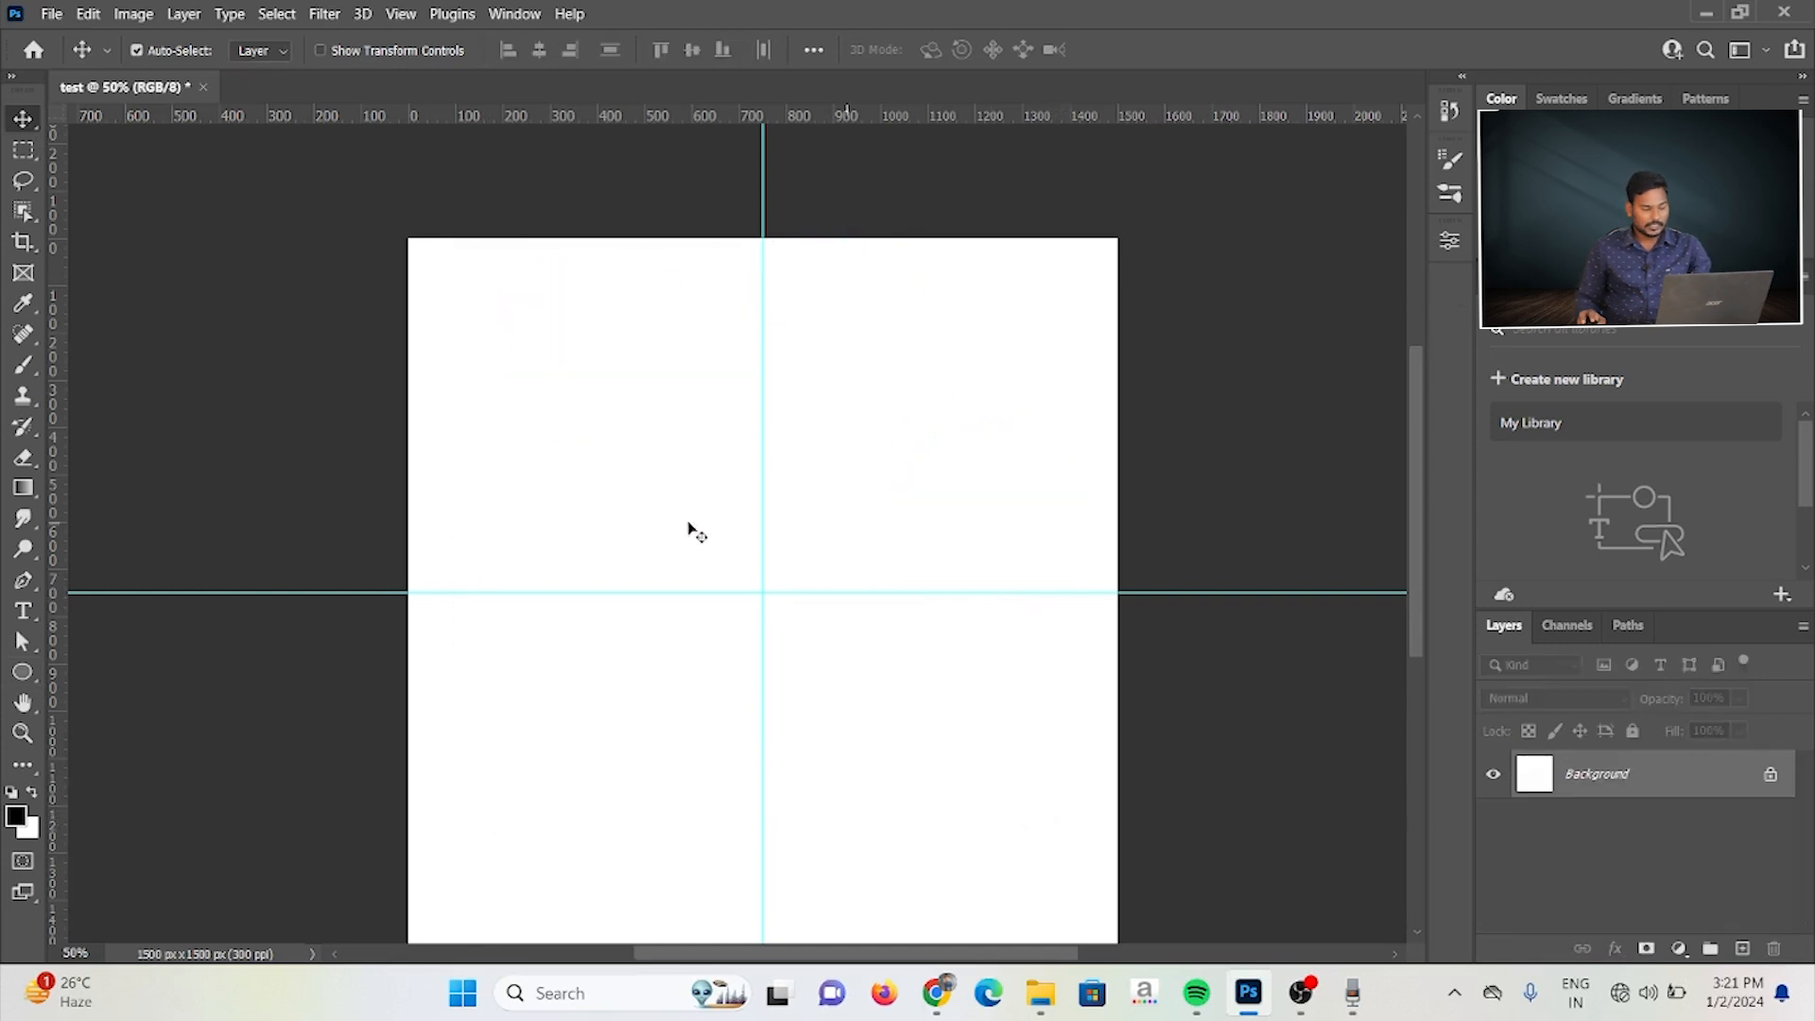
Step: Start a new triangle in the canvas's upper-left quarter with the Triangle tool, setting its width and height to 400 px
click(22, 671)
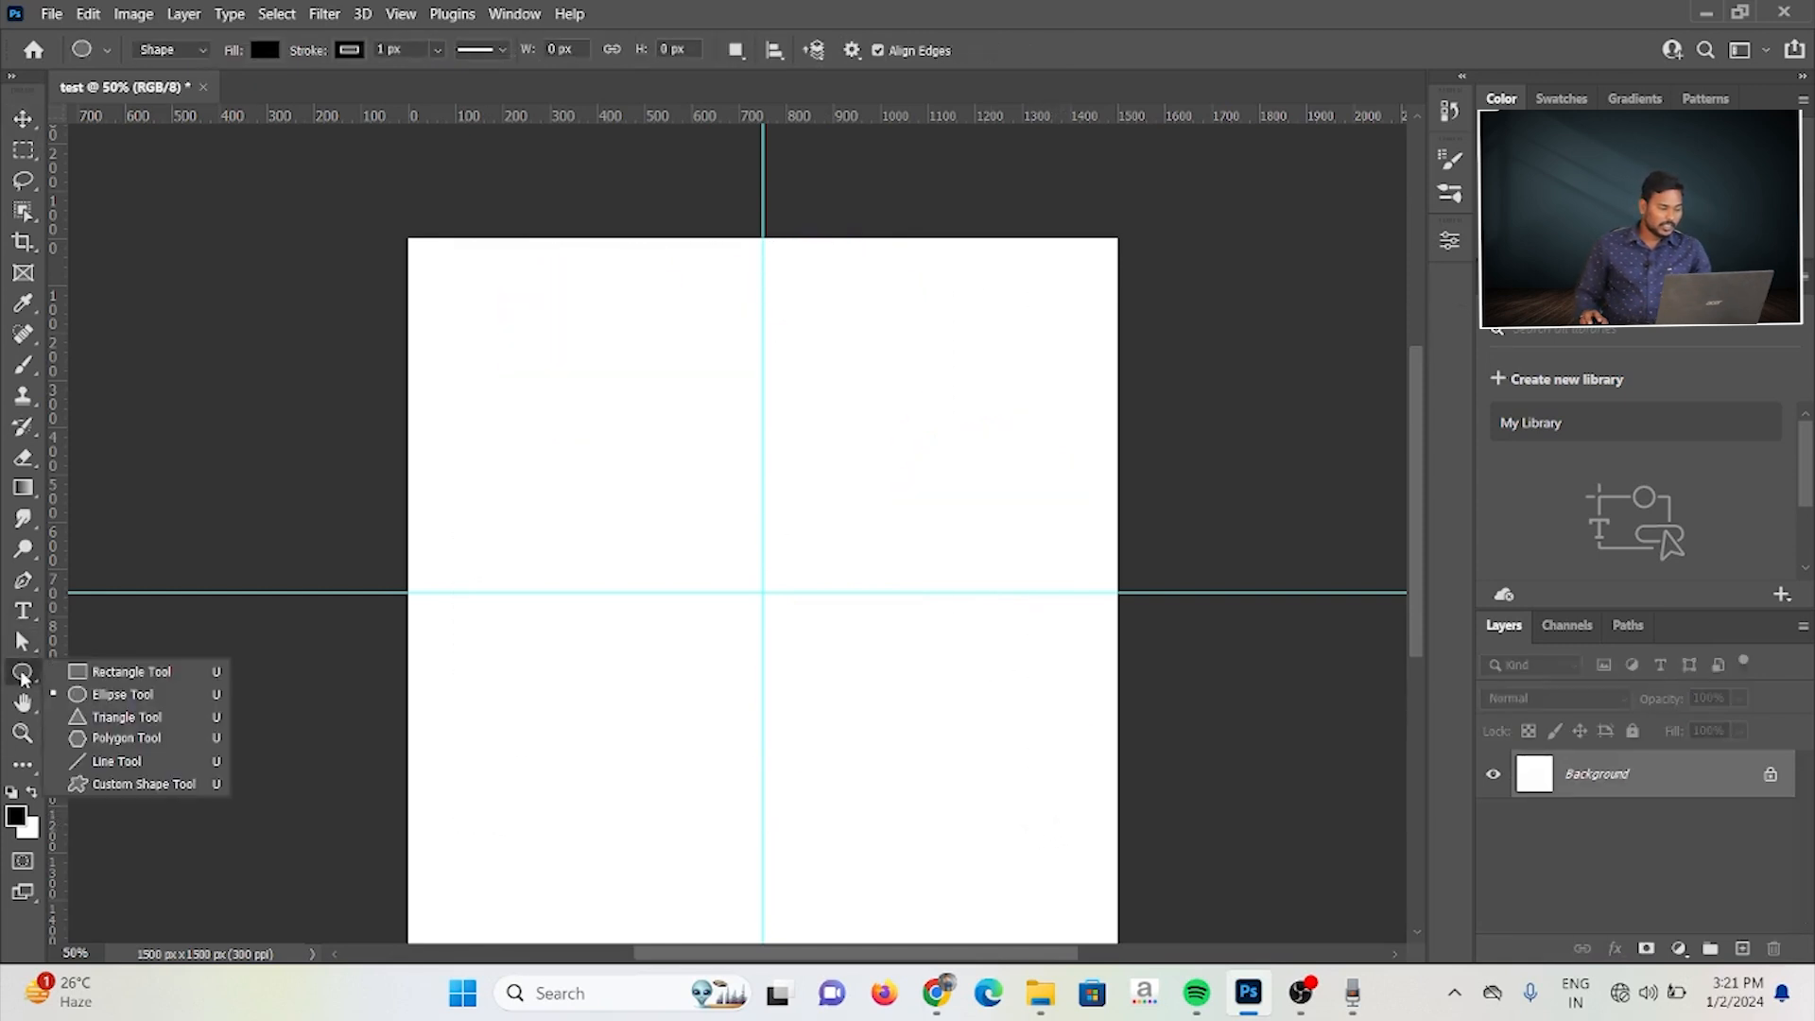
click(113, 716)
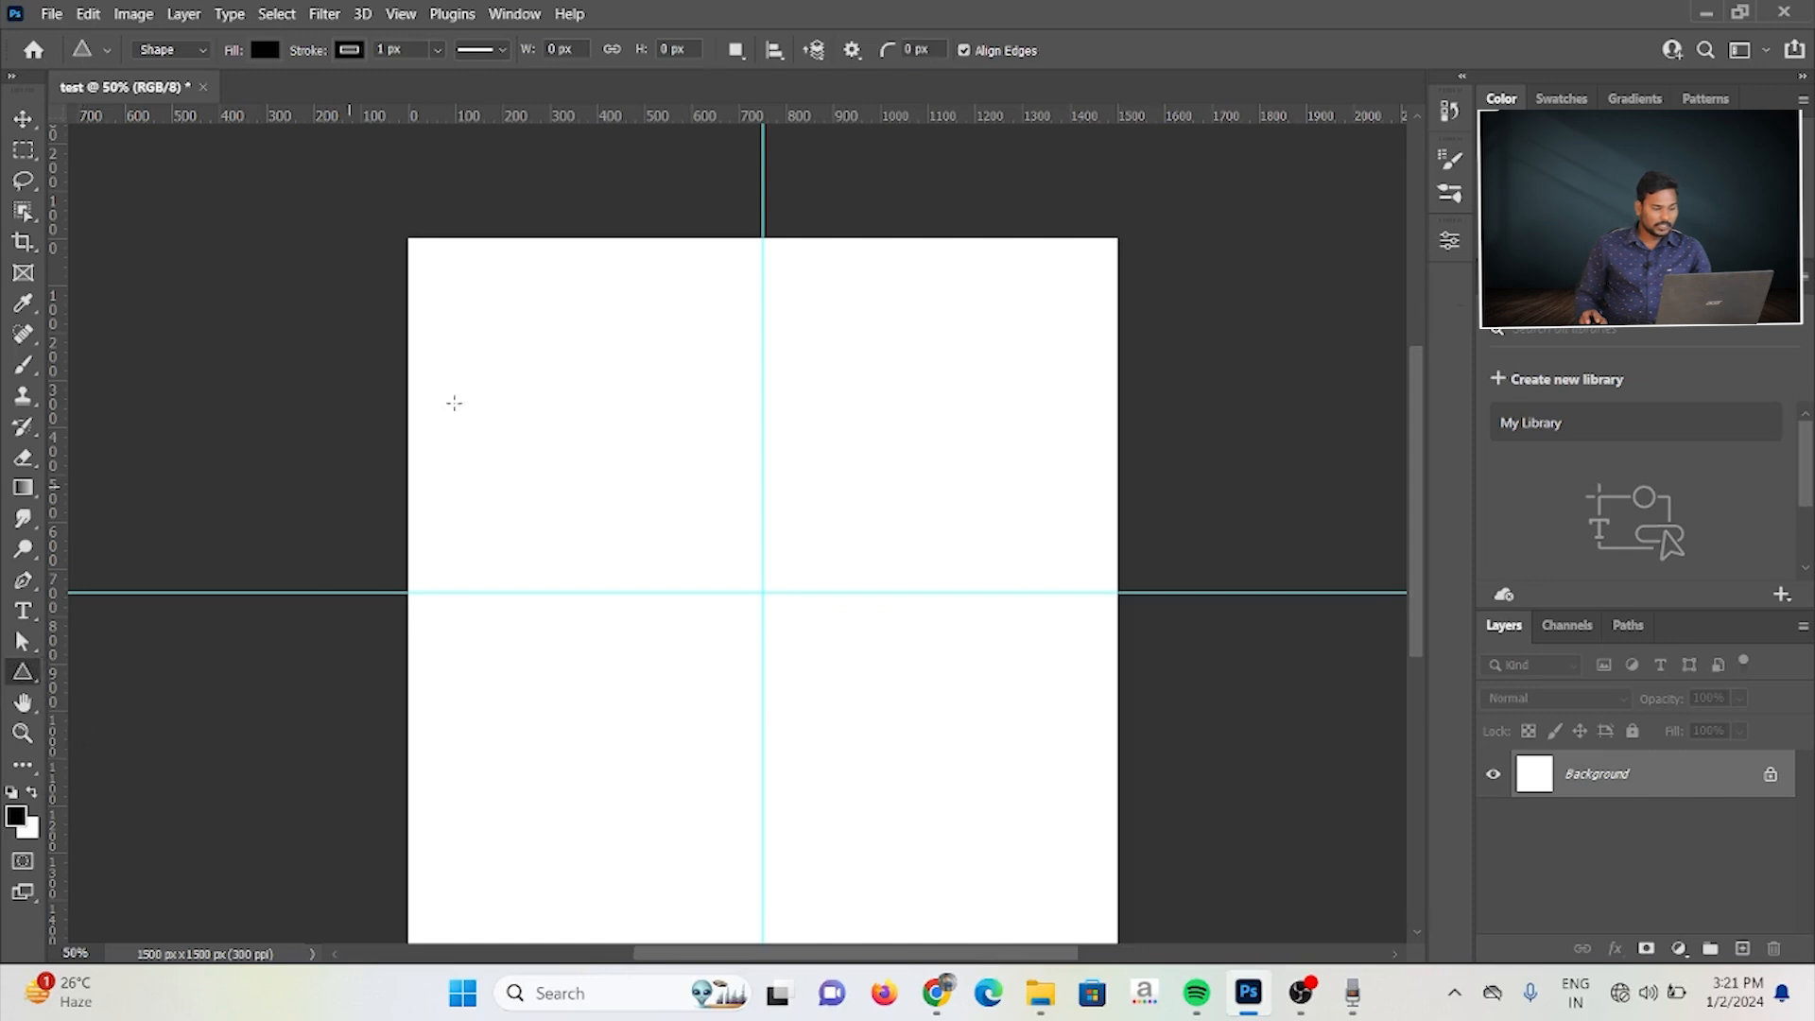
click(607, 313)
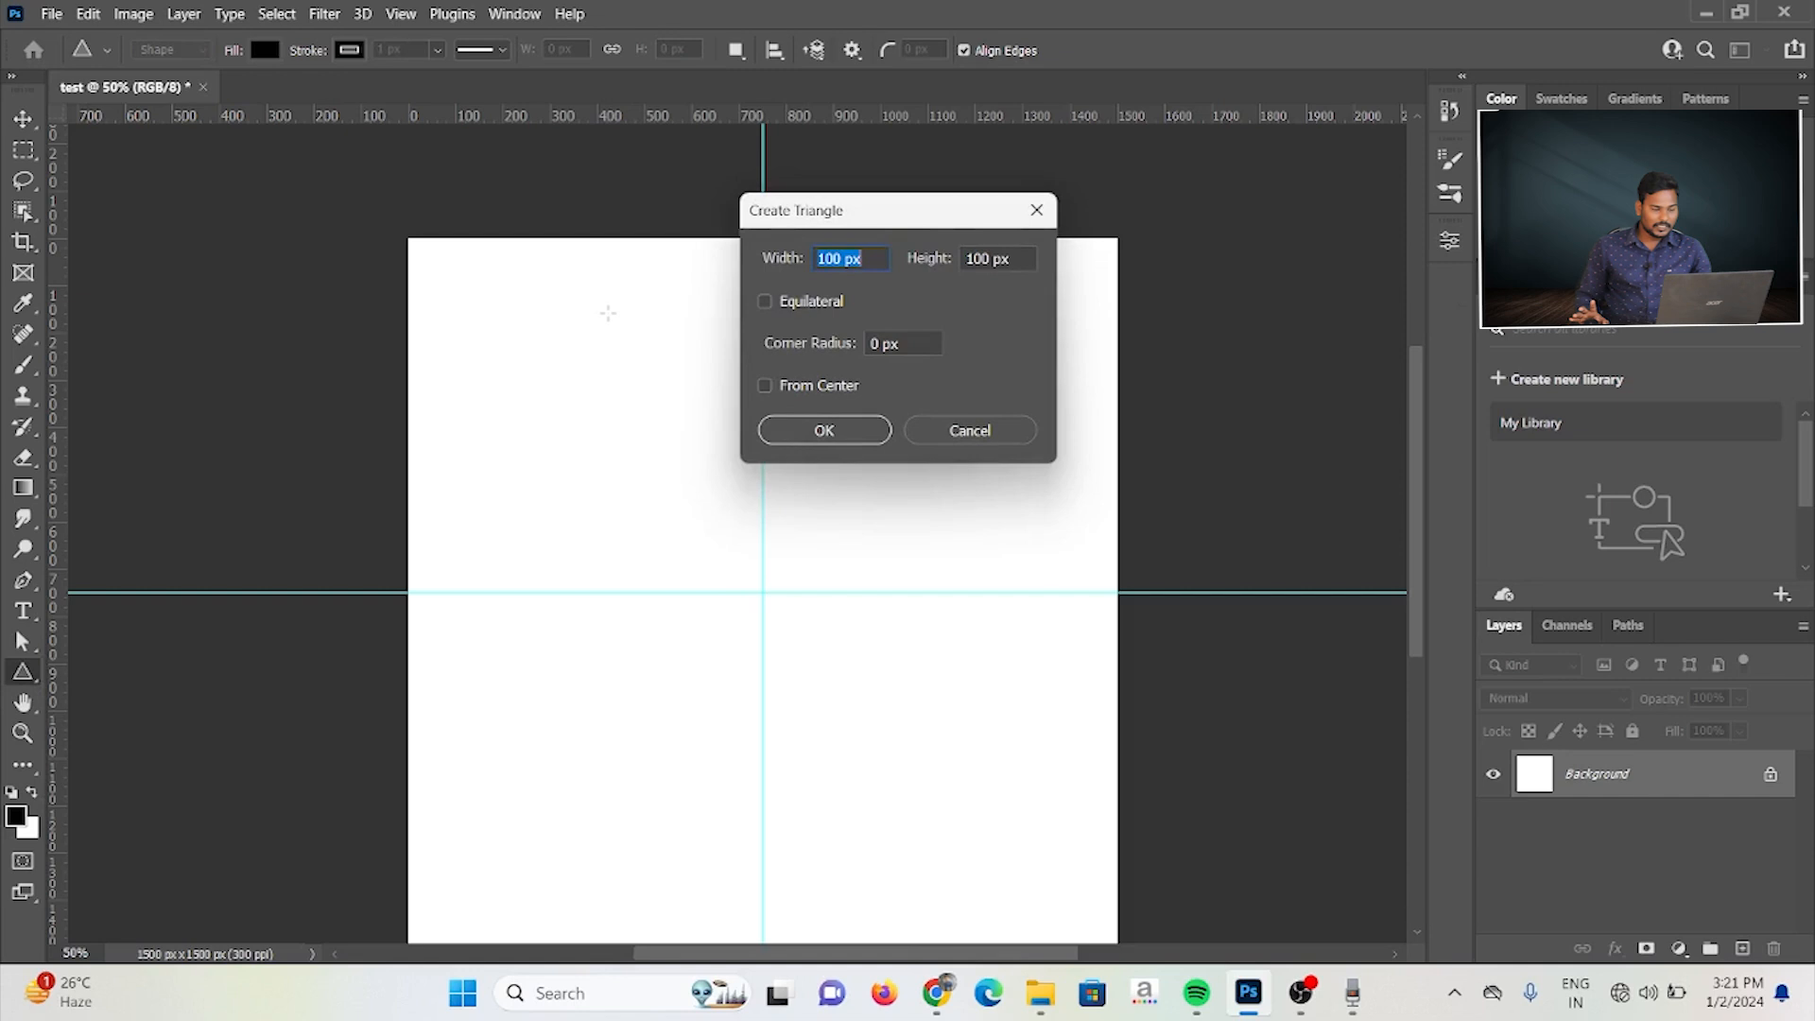
text(400)
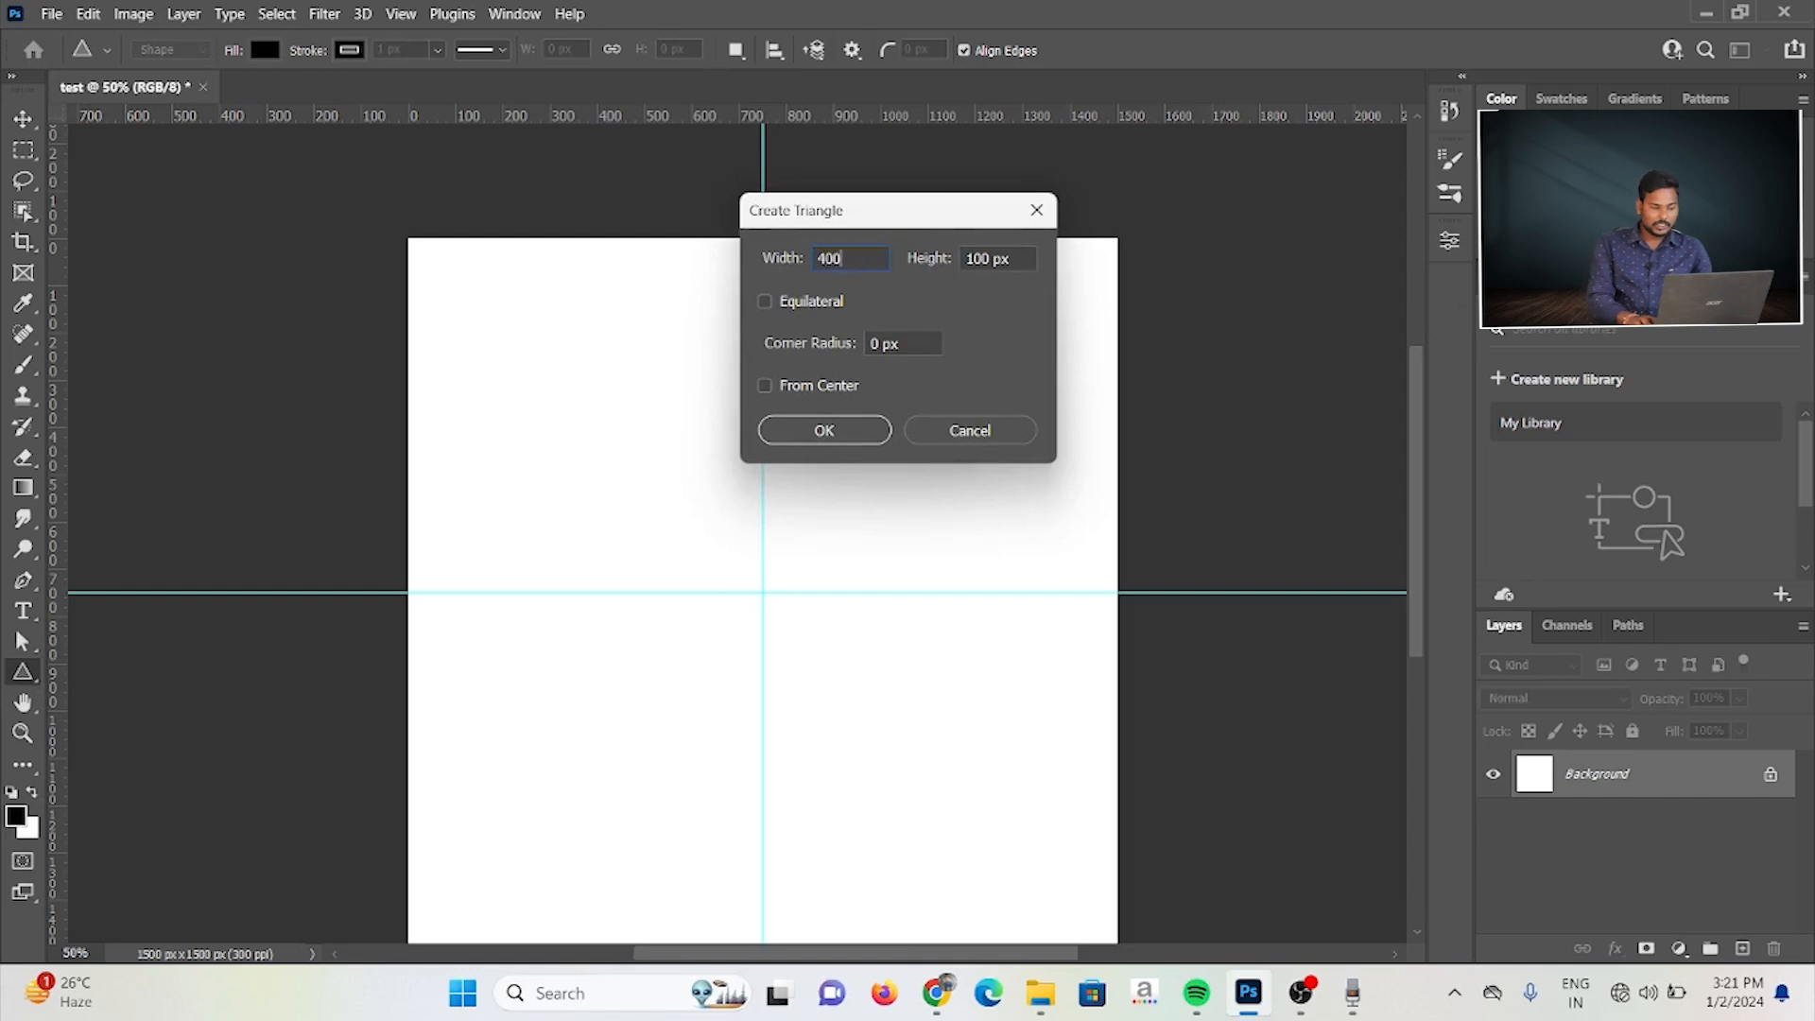
key(Tab)
text(400)
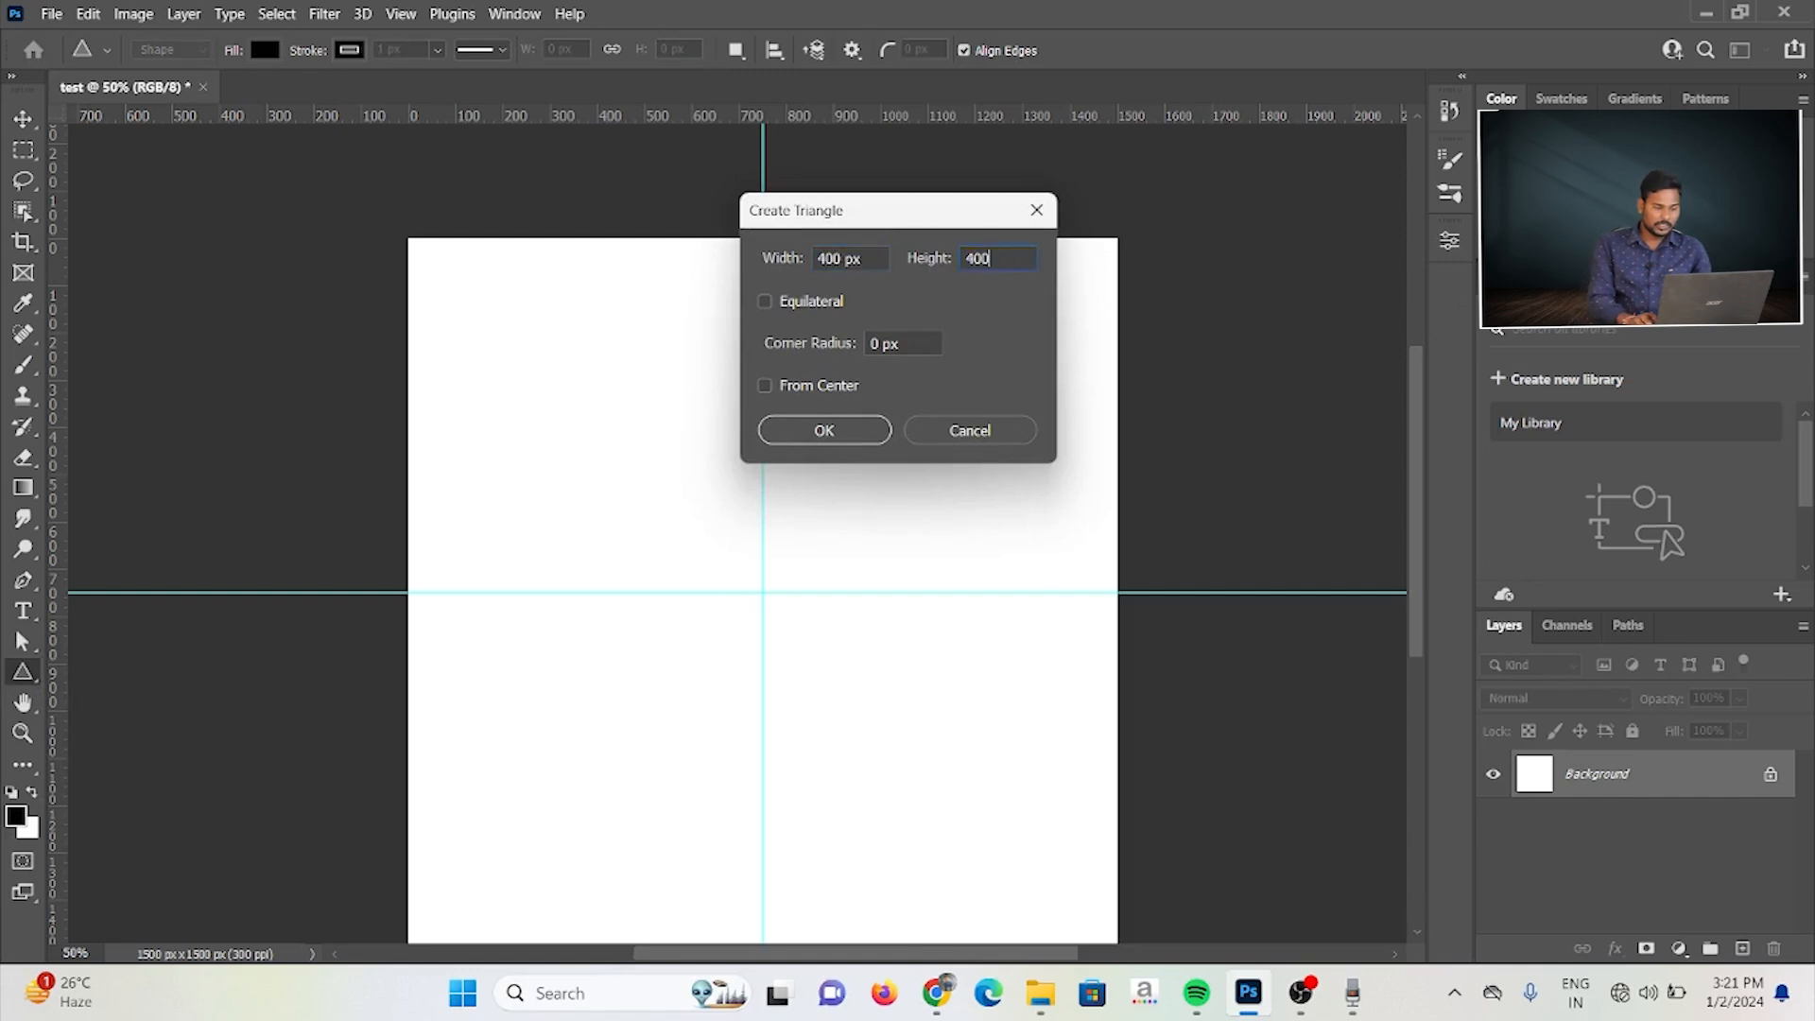
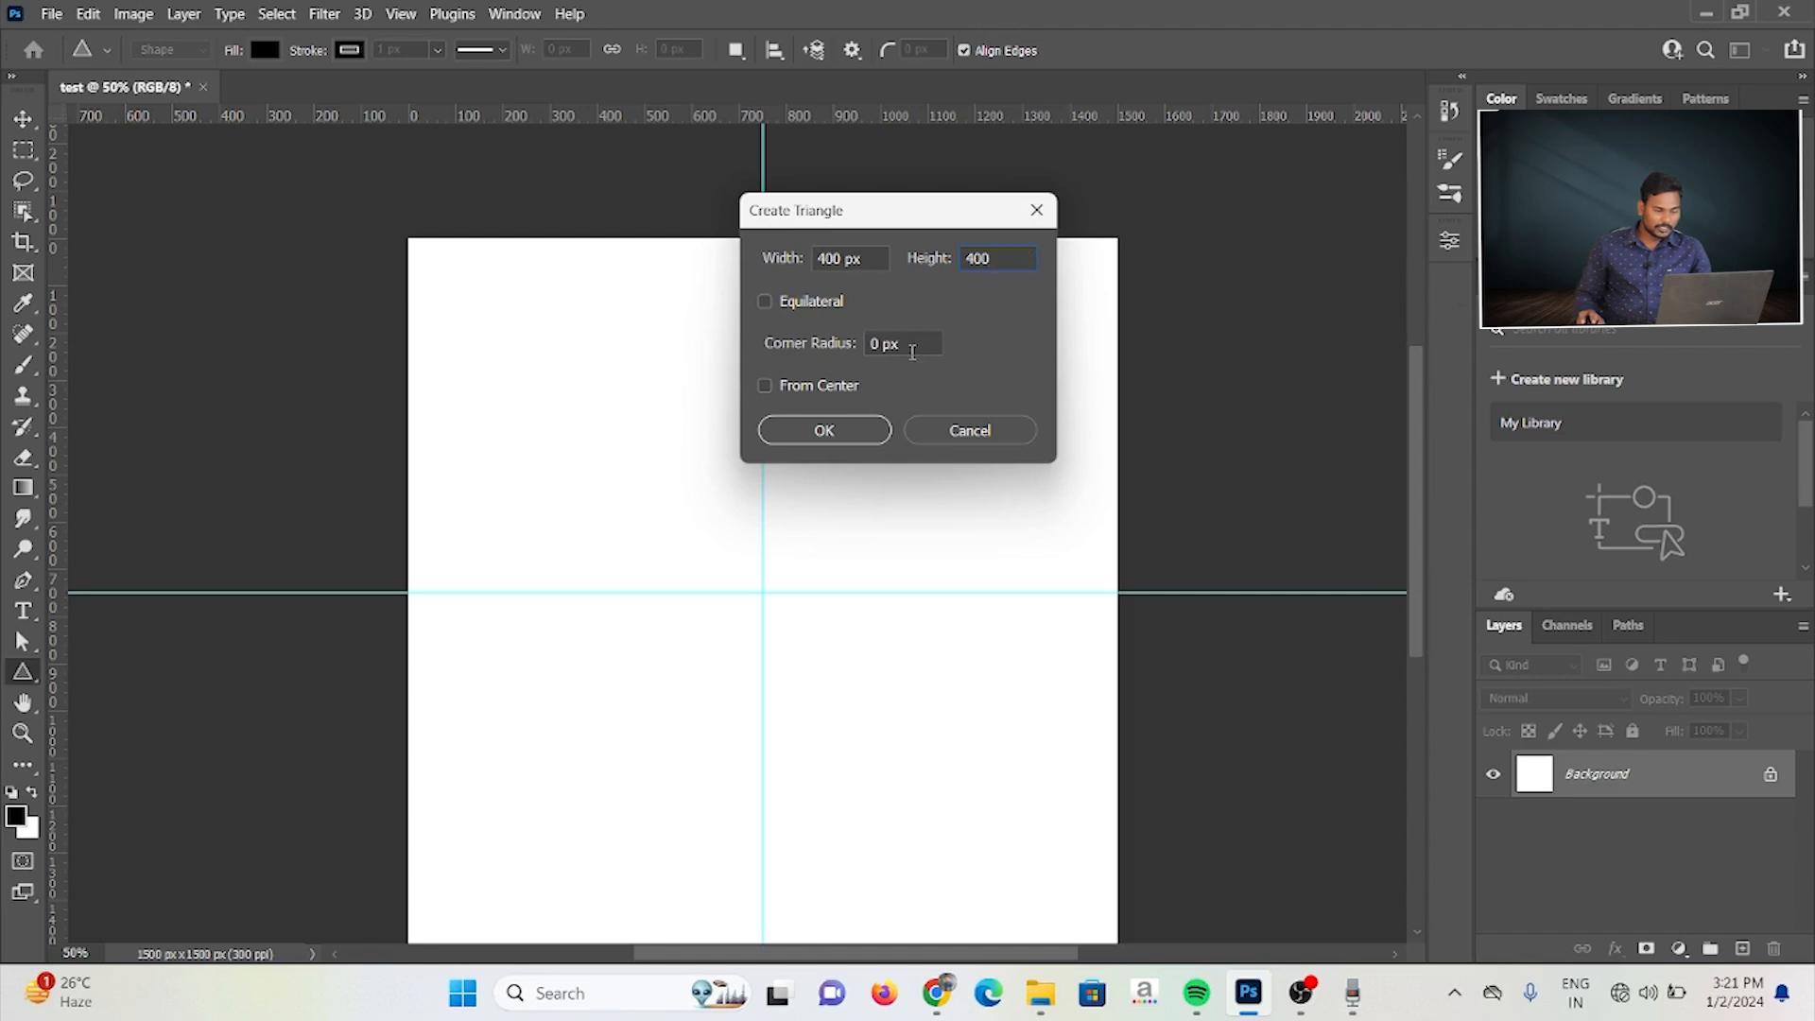
Step: Create the 400 × 400 px triangle and move it onto the vertical guide, just above the horizontal guide
click(847, 431)
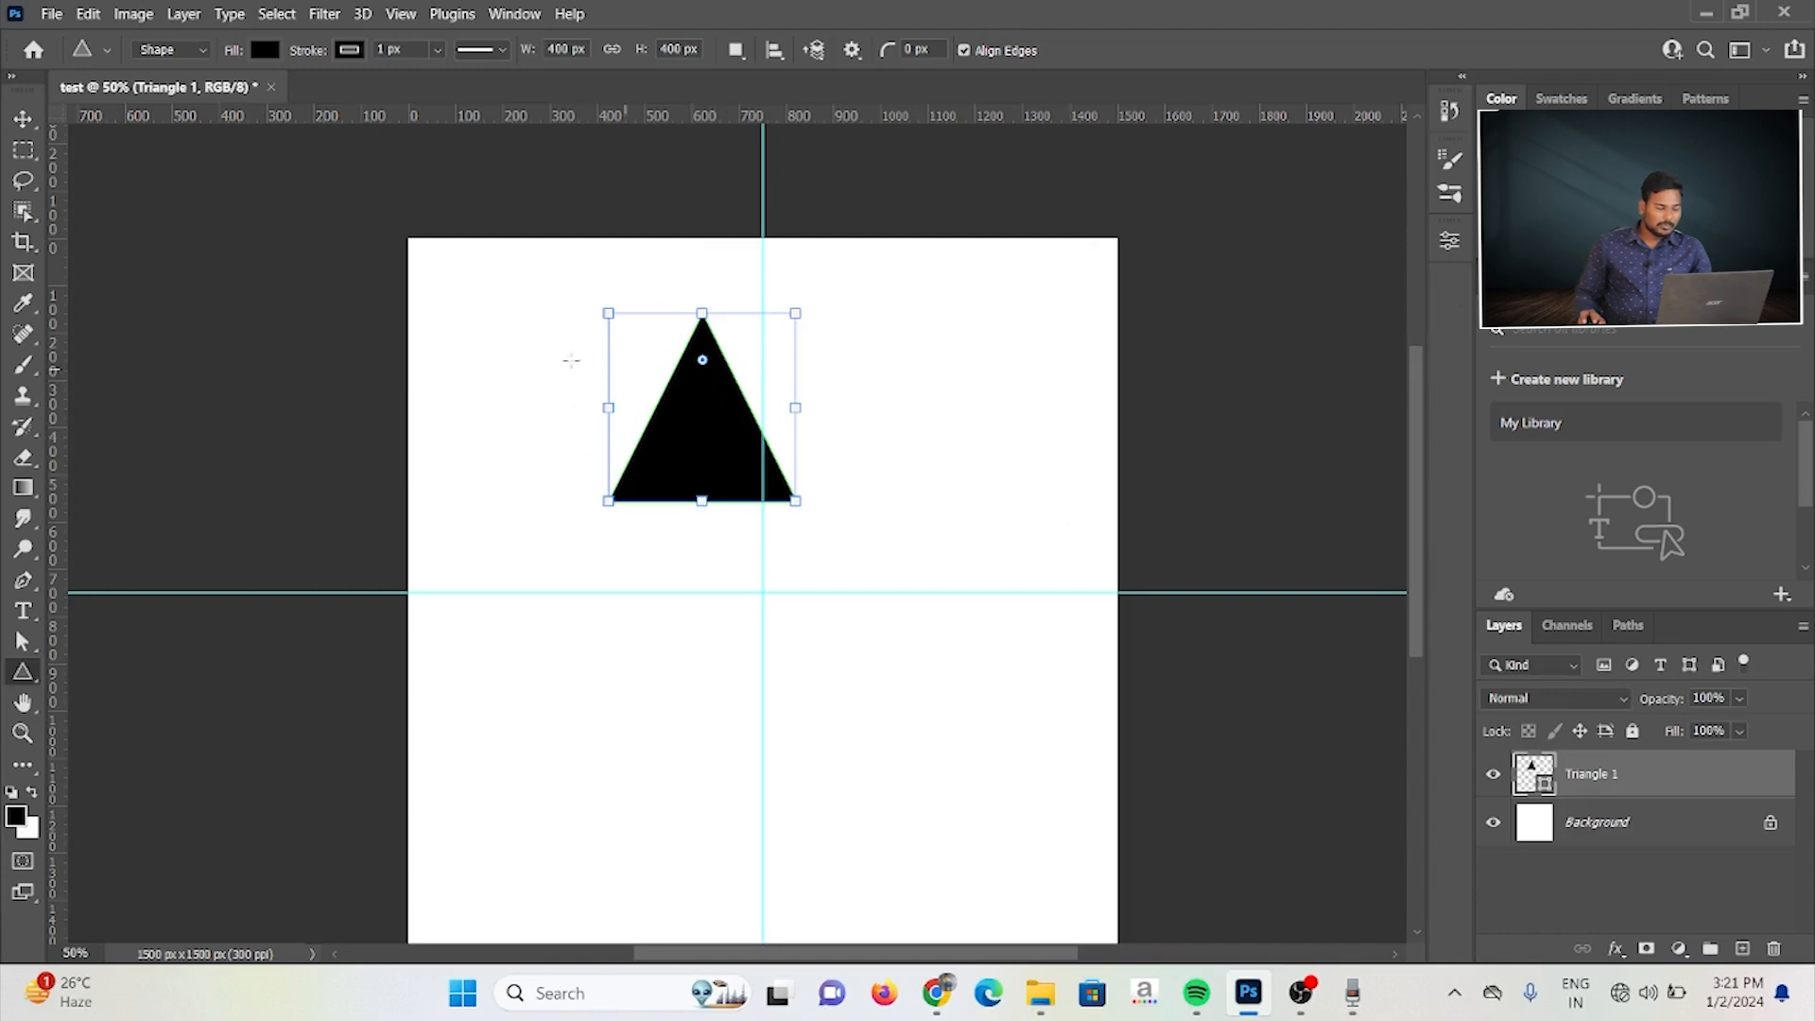
click(21, 120)
drag(721, 394, 838, 478)
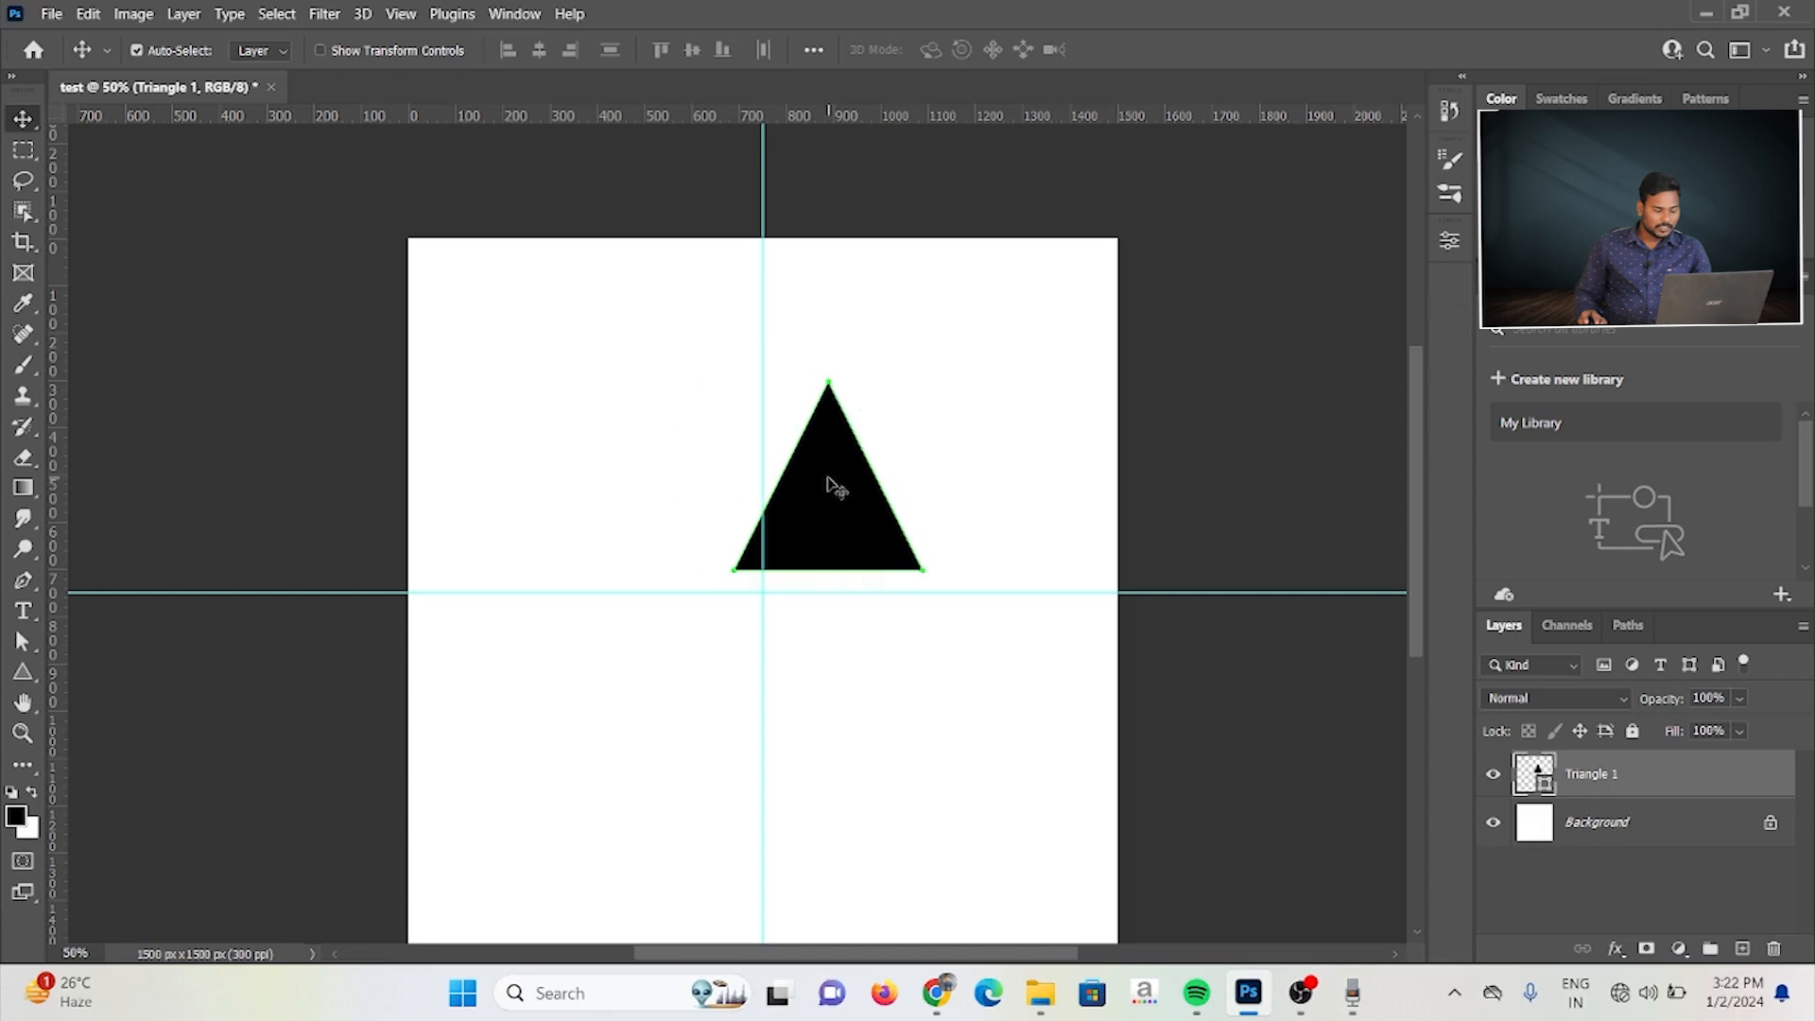
Step: Round the triangle's corners with its on-canvas radius control until the shape is about 319 × 318 px
key(u)
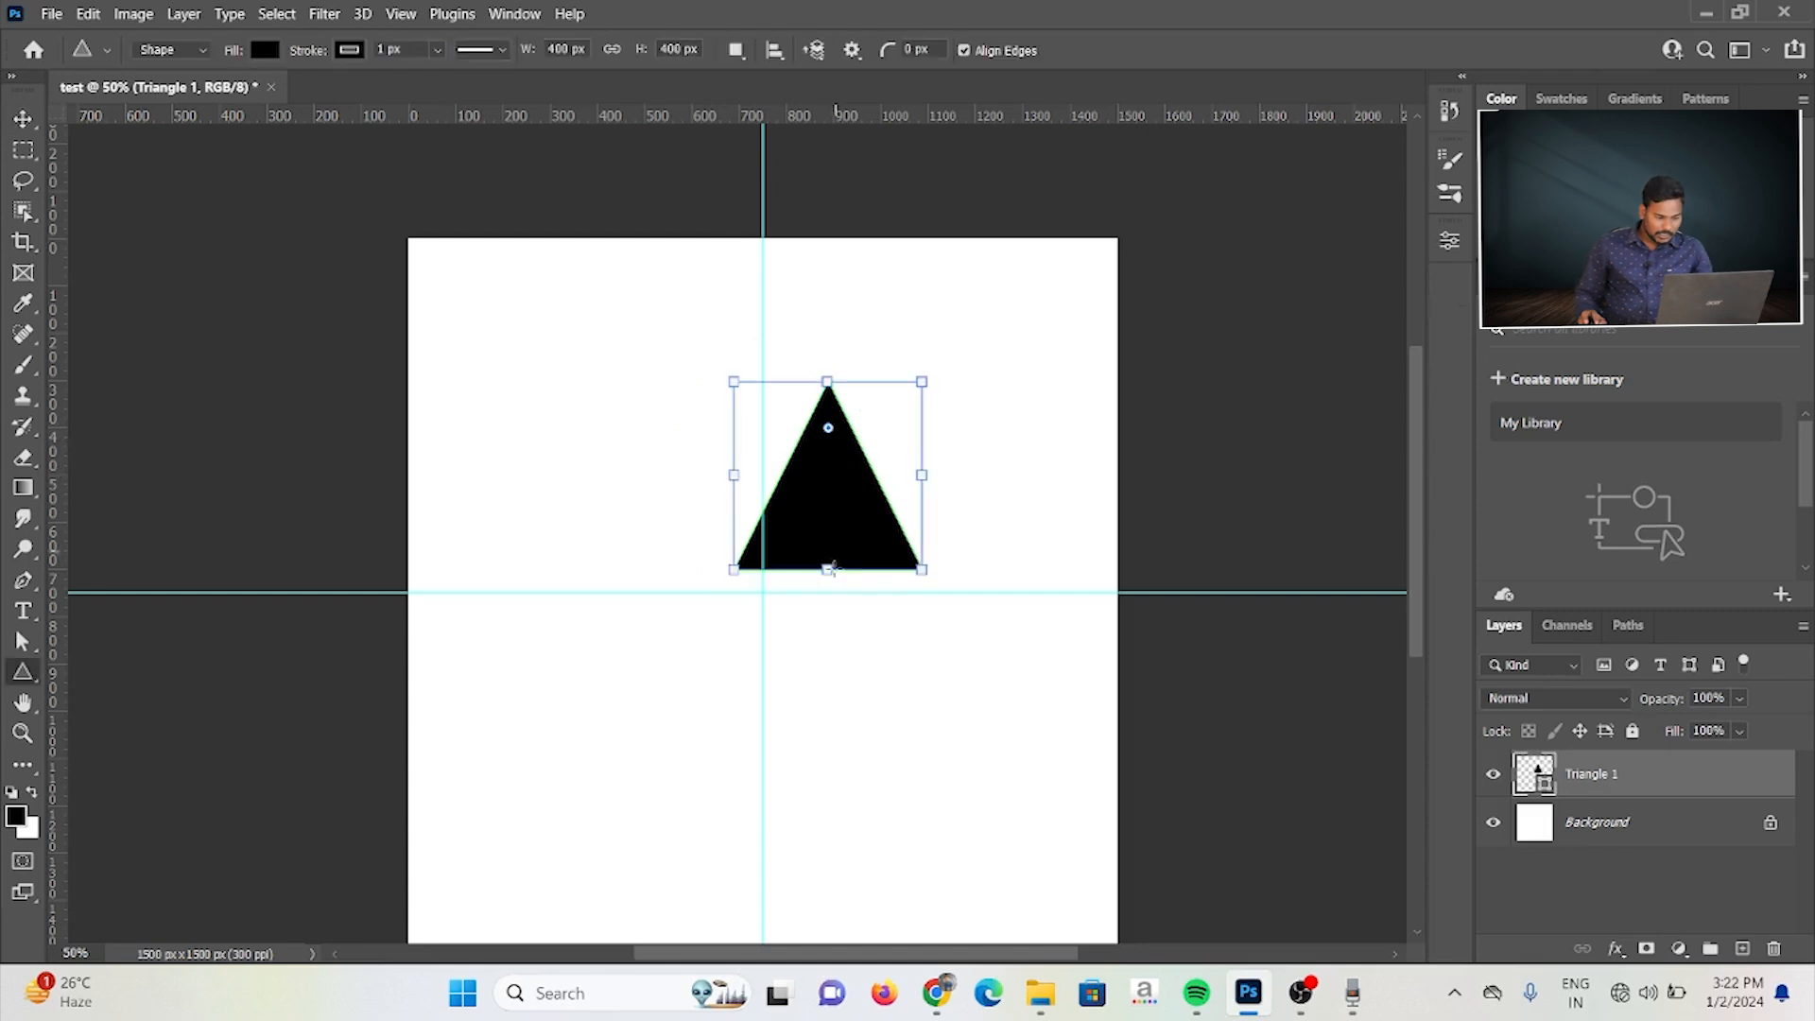
mouse_move(828, 432)
mouse_down()
mouse_move(829, 482)
mouse_move(828, 428)
mouse_up()
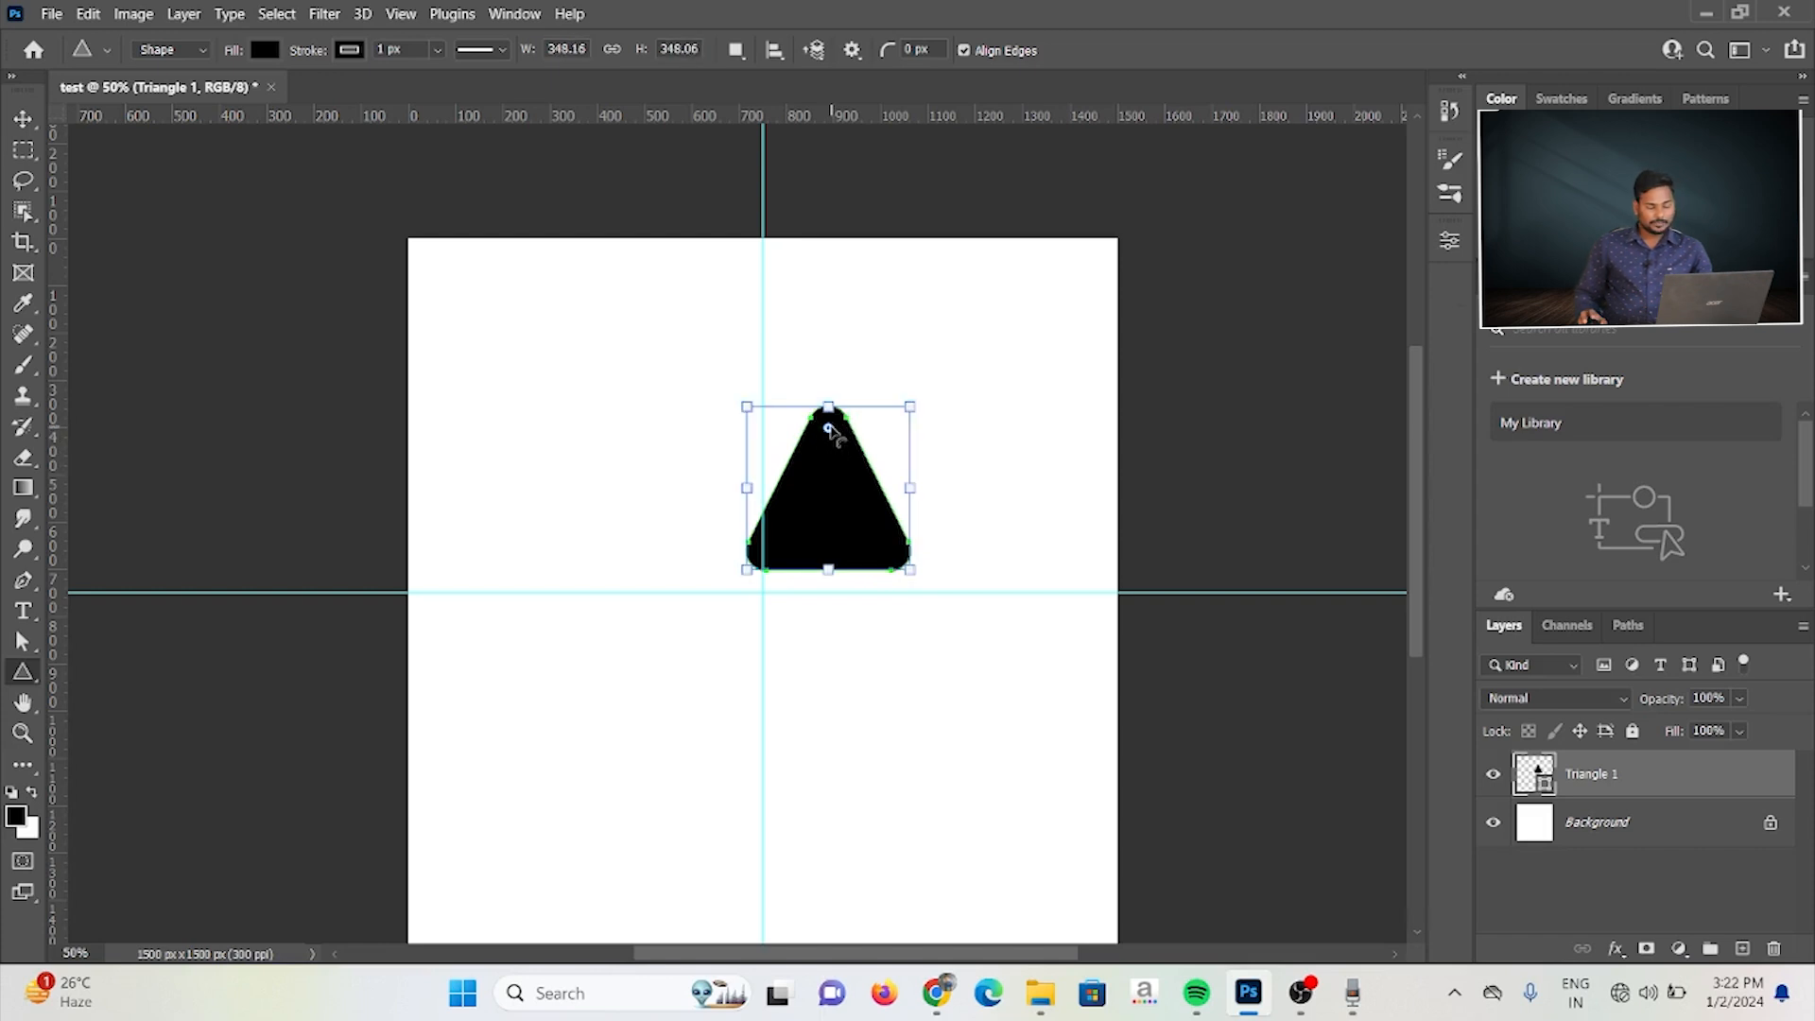
key(ctrl+z)
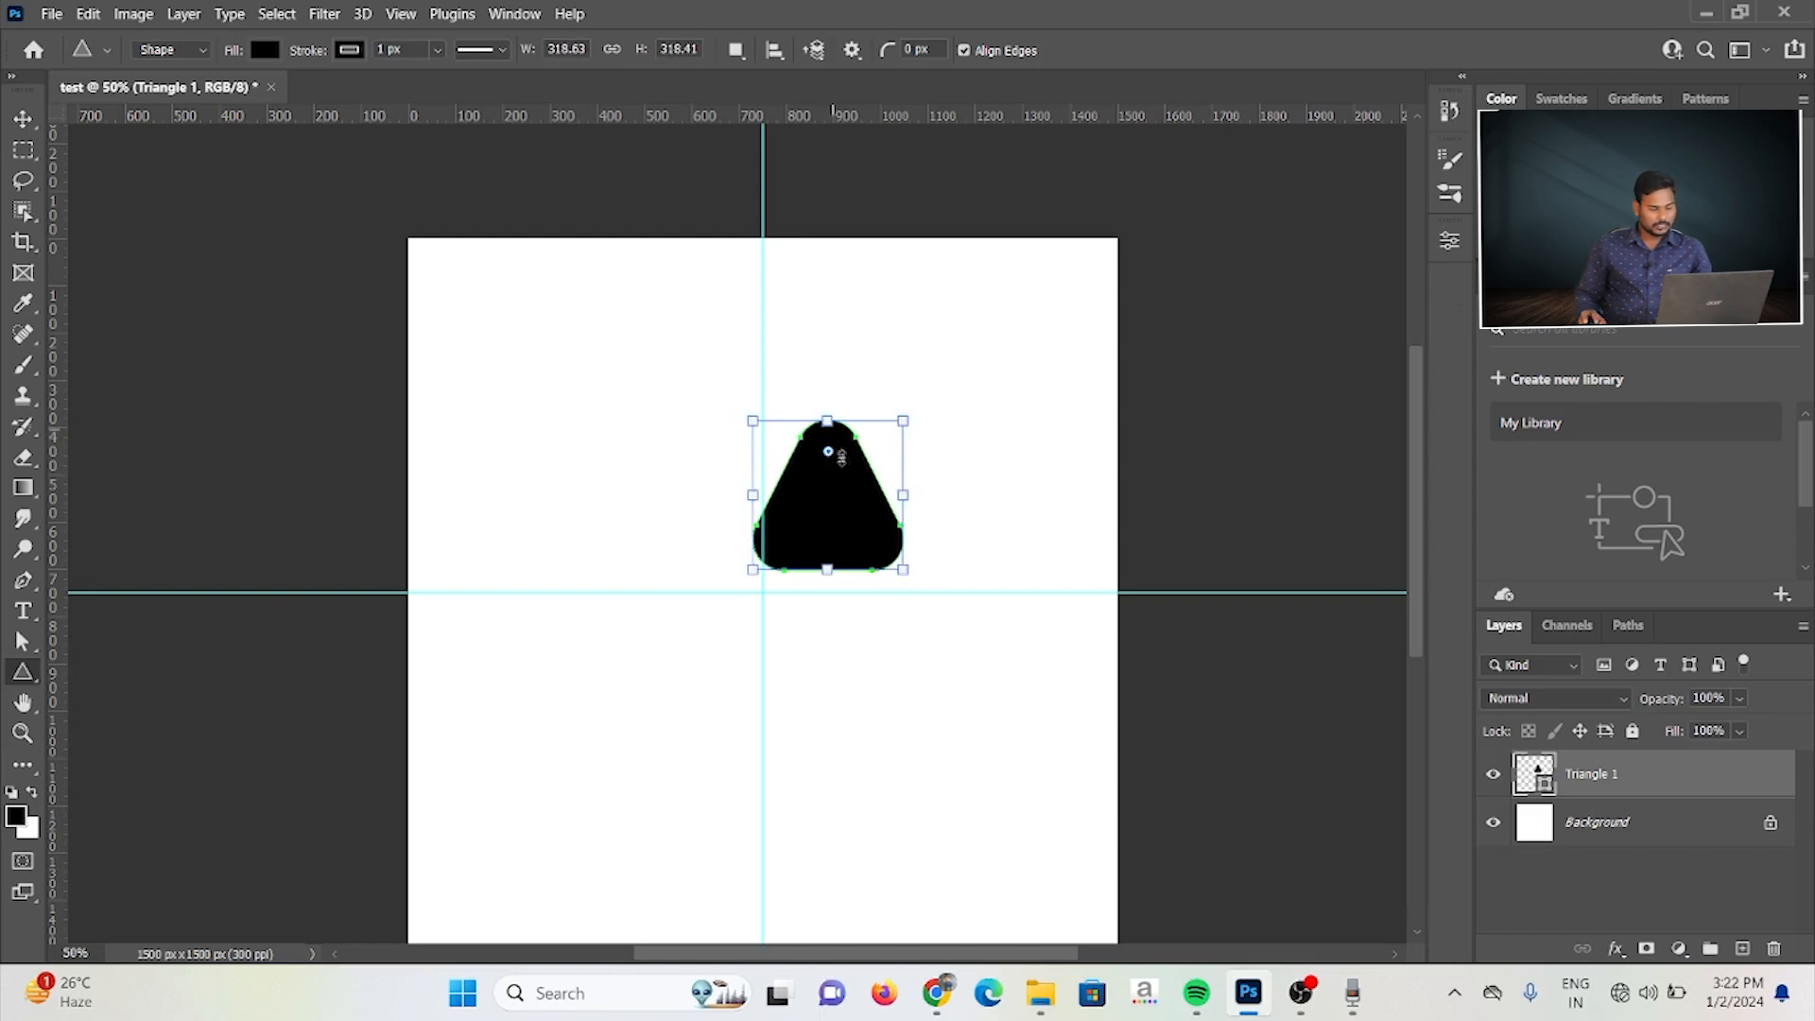
Step: Create a 400 × 400 px triangle with Equilateral on and a 100 px corner radius in the canvas's upper-left quarter
click(635, 358)
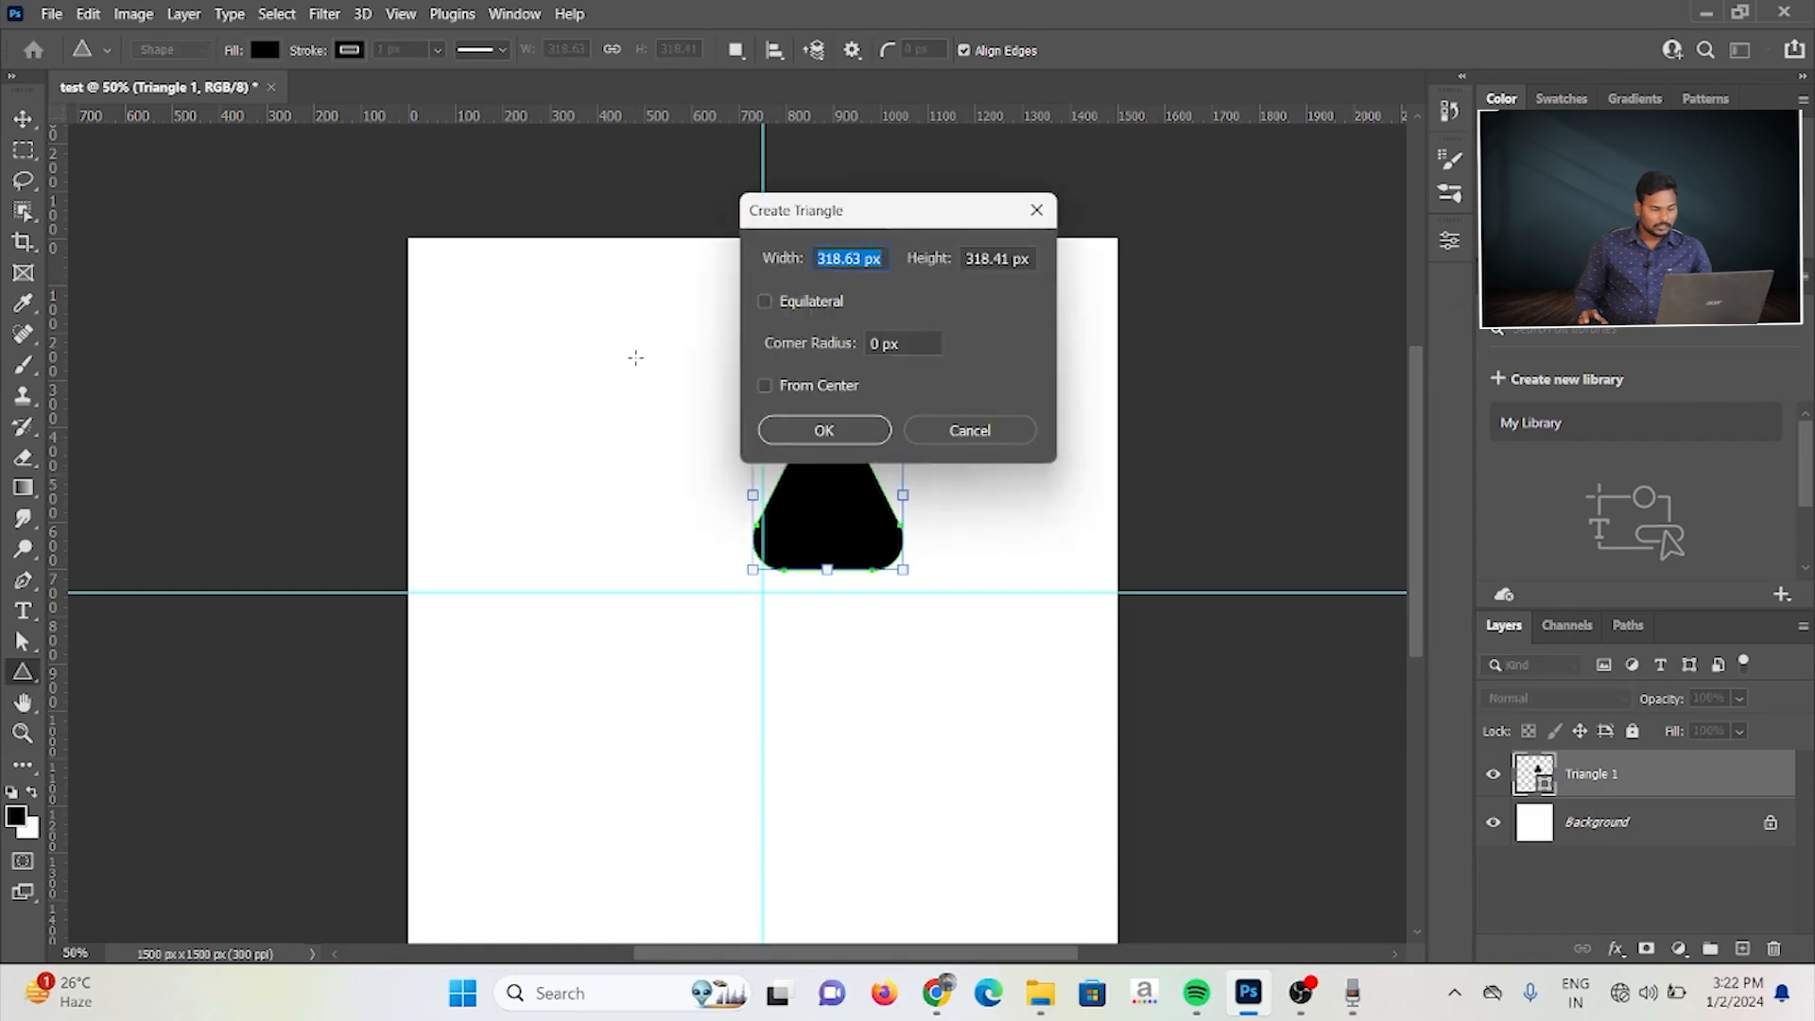
text(400)
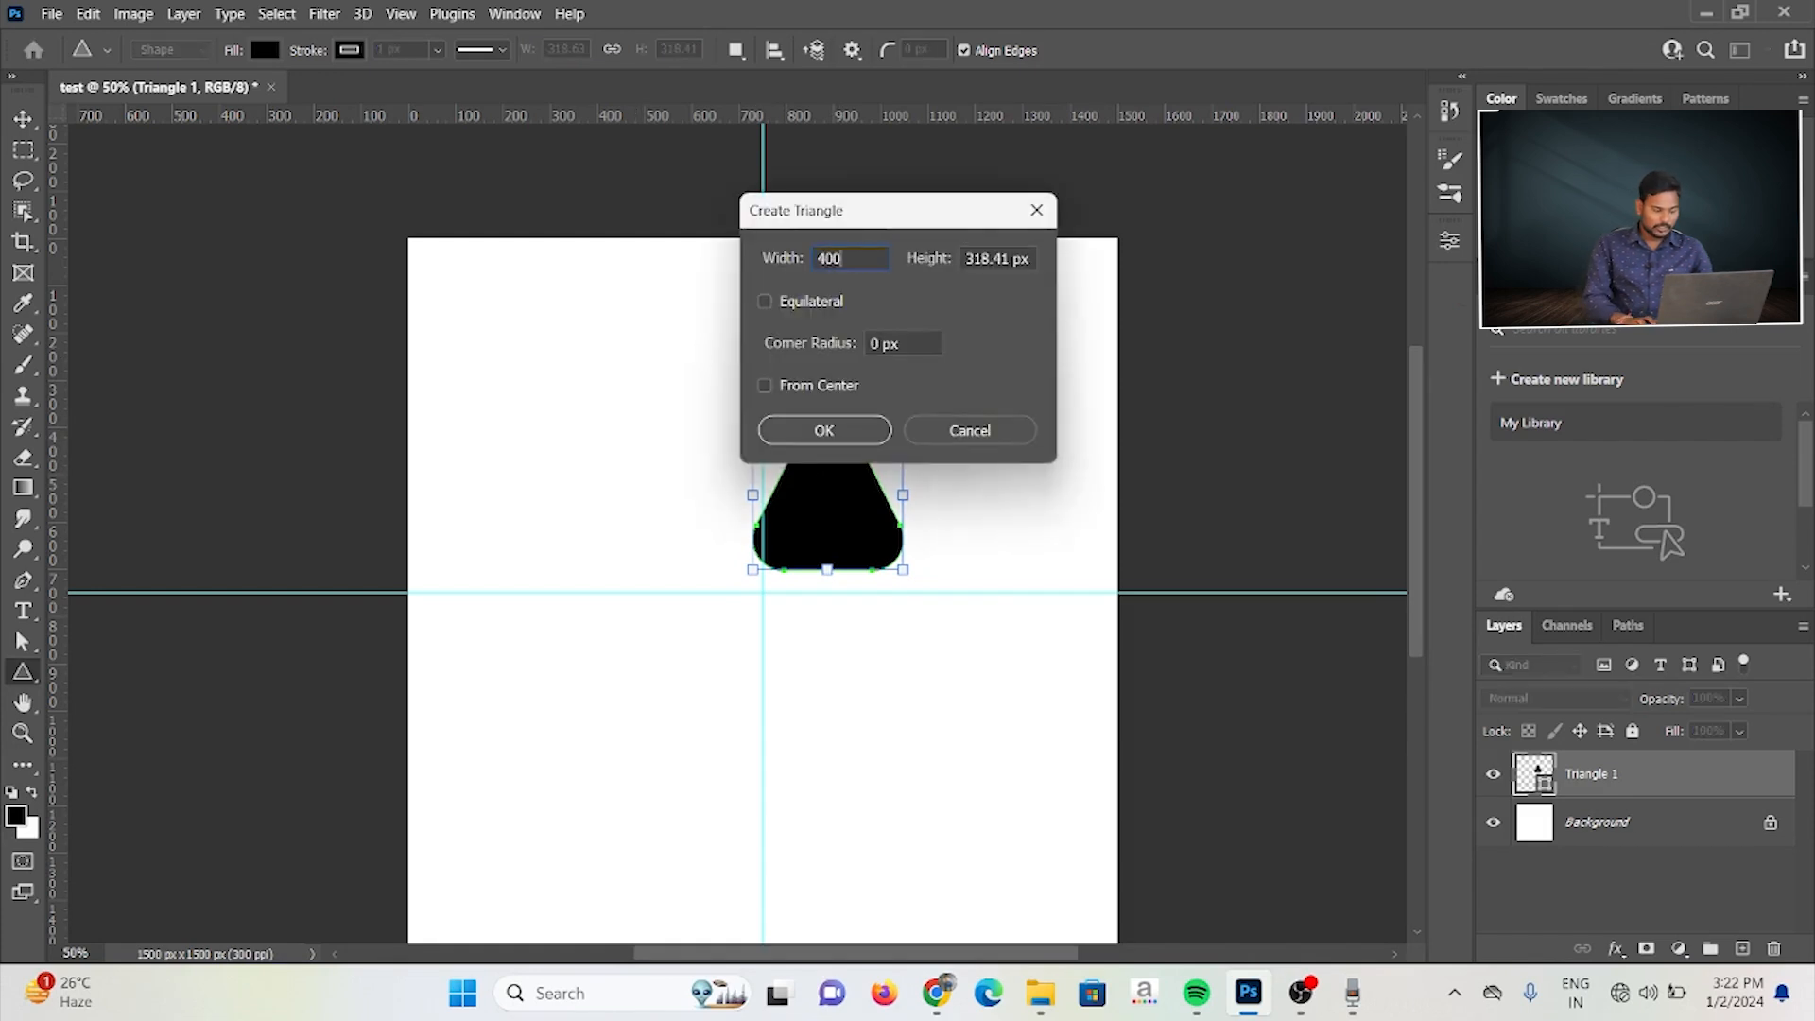
key(Tab)
text(400)
key(Tab)
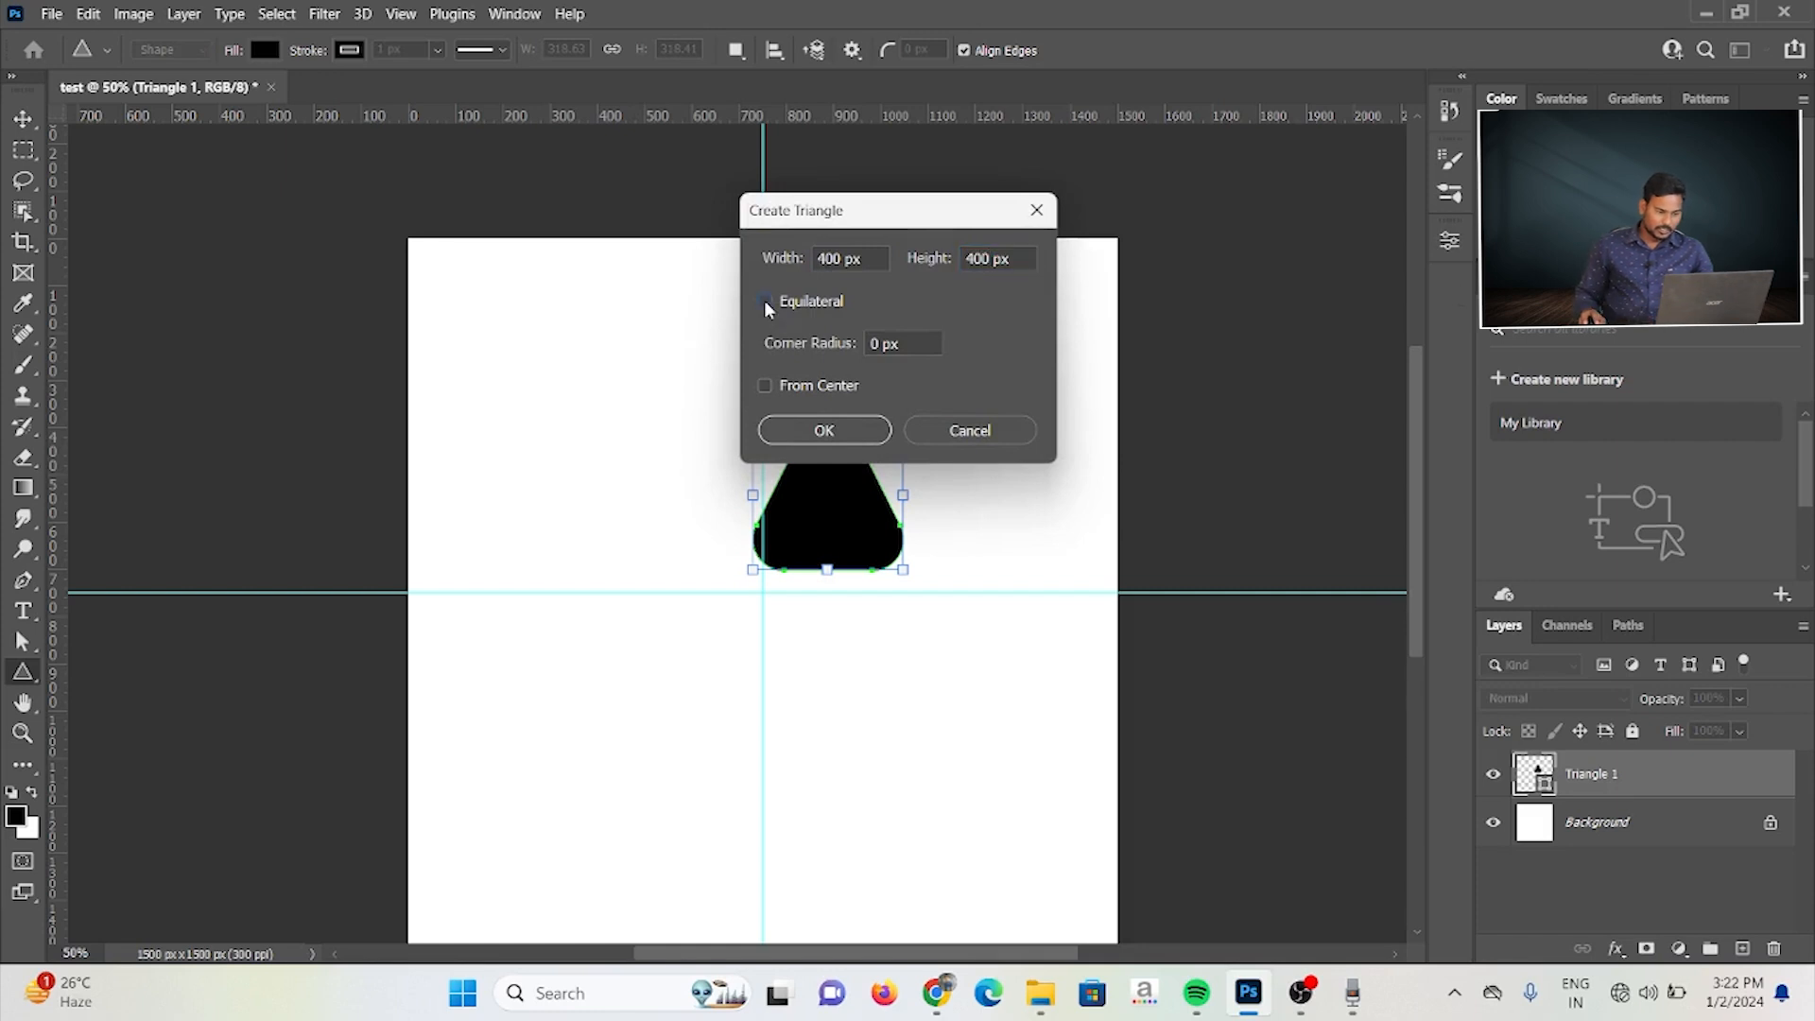
double_click(875, 344)
text(50)
key(BackSpace)
key(BackSpace)
text(100)
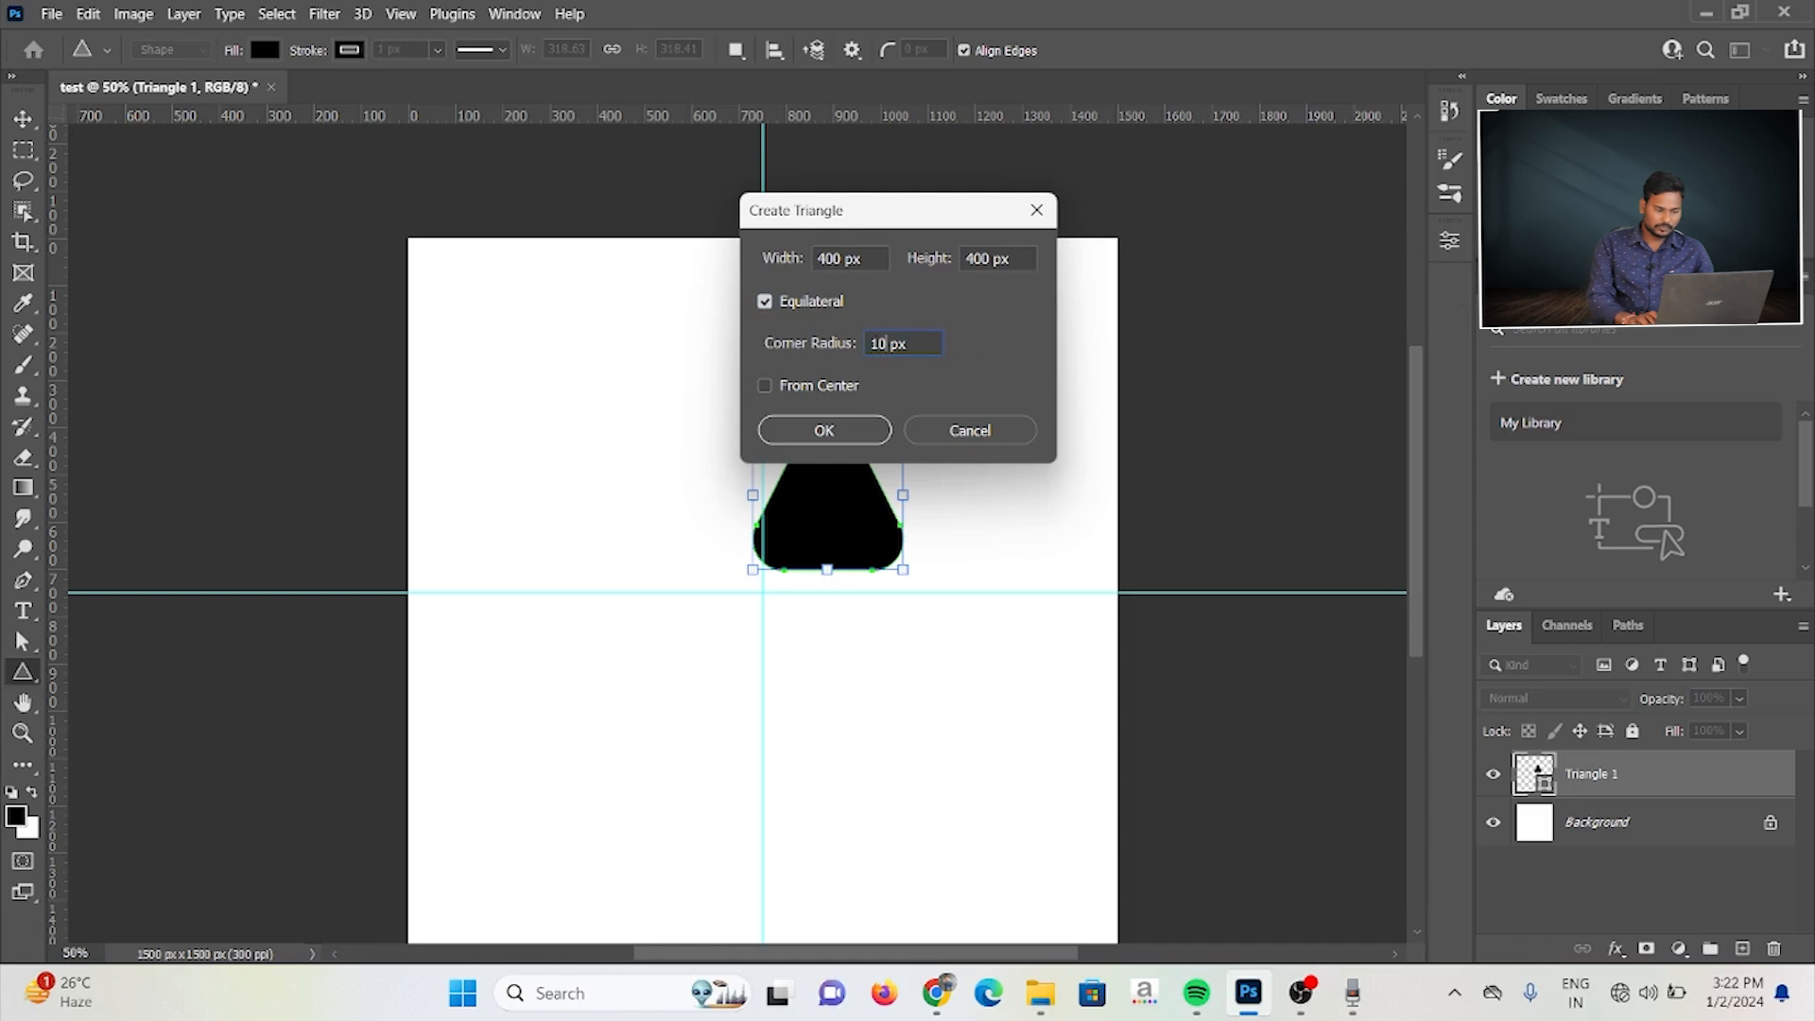
click(856, 438)
drag(682, 404, 777, 498)
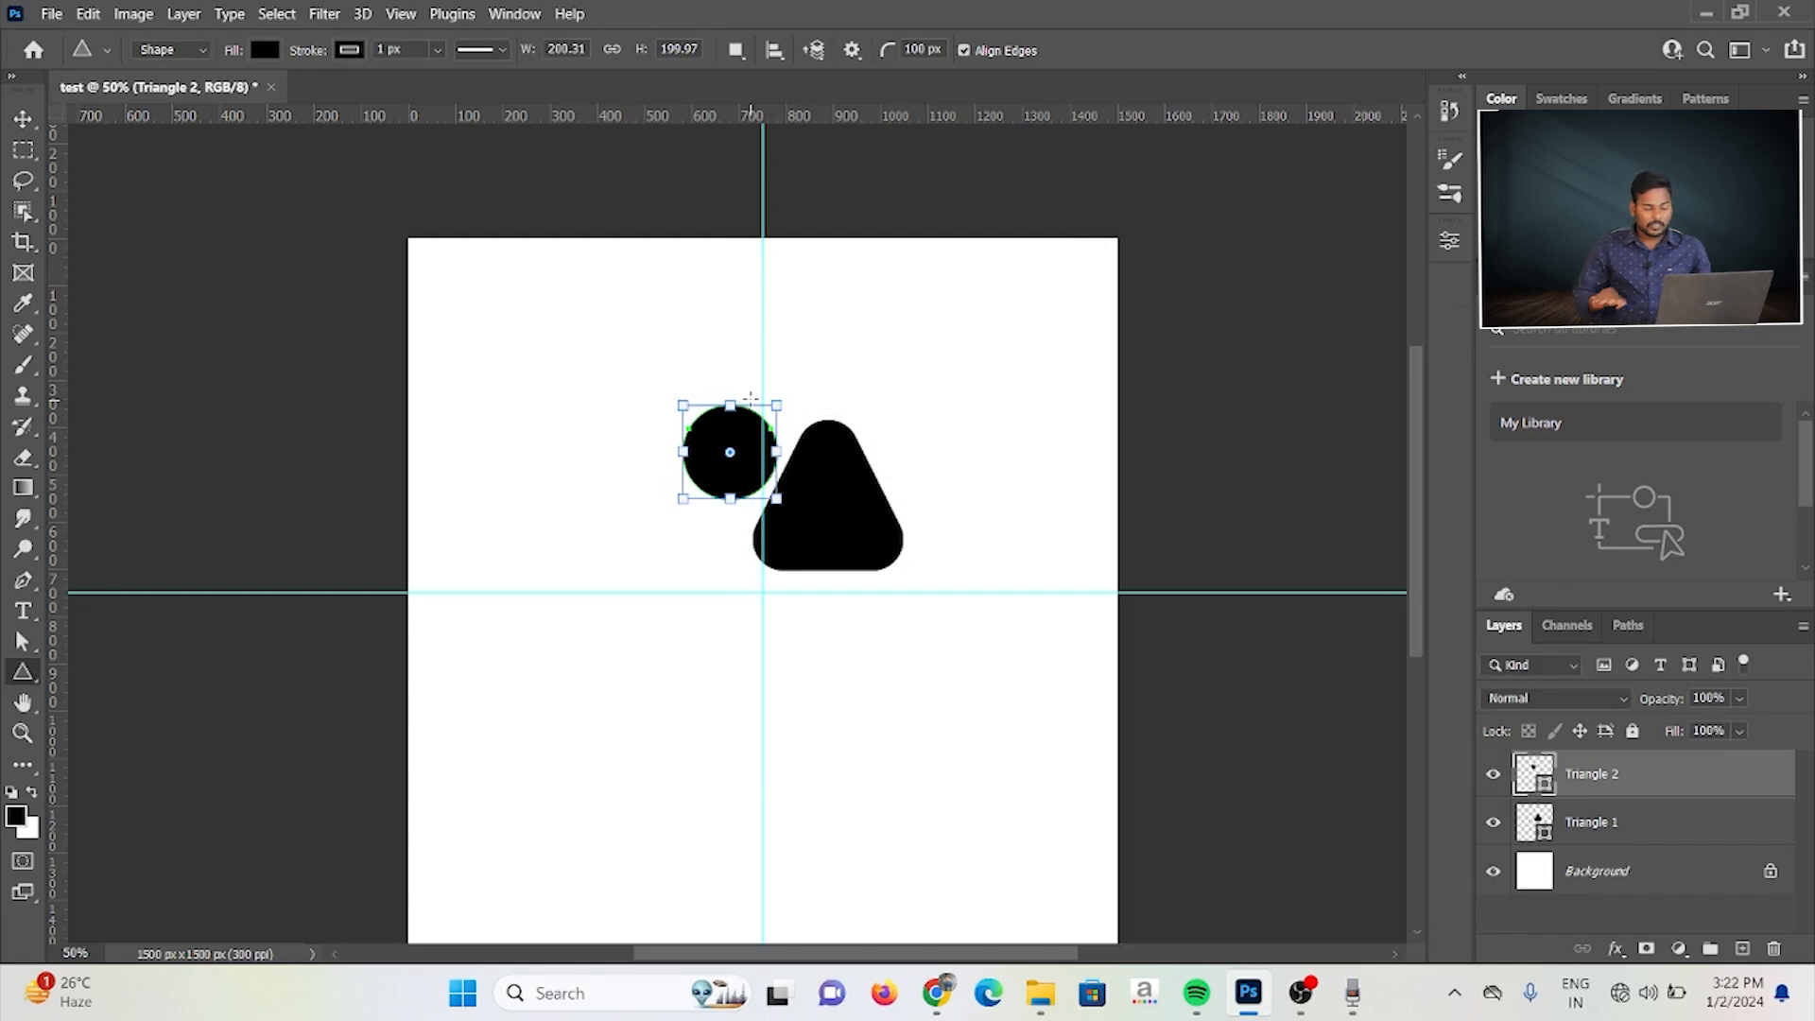
Step: Create a trial equilateral triangle with a 50 px corner radius in the canvas's upper-left quarter, and undo it
click(567, 387)
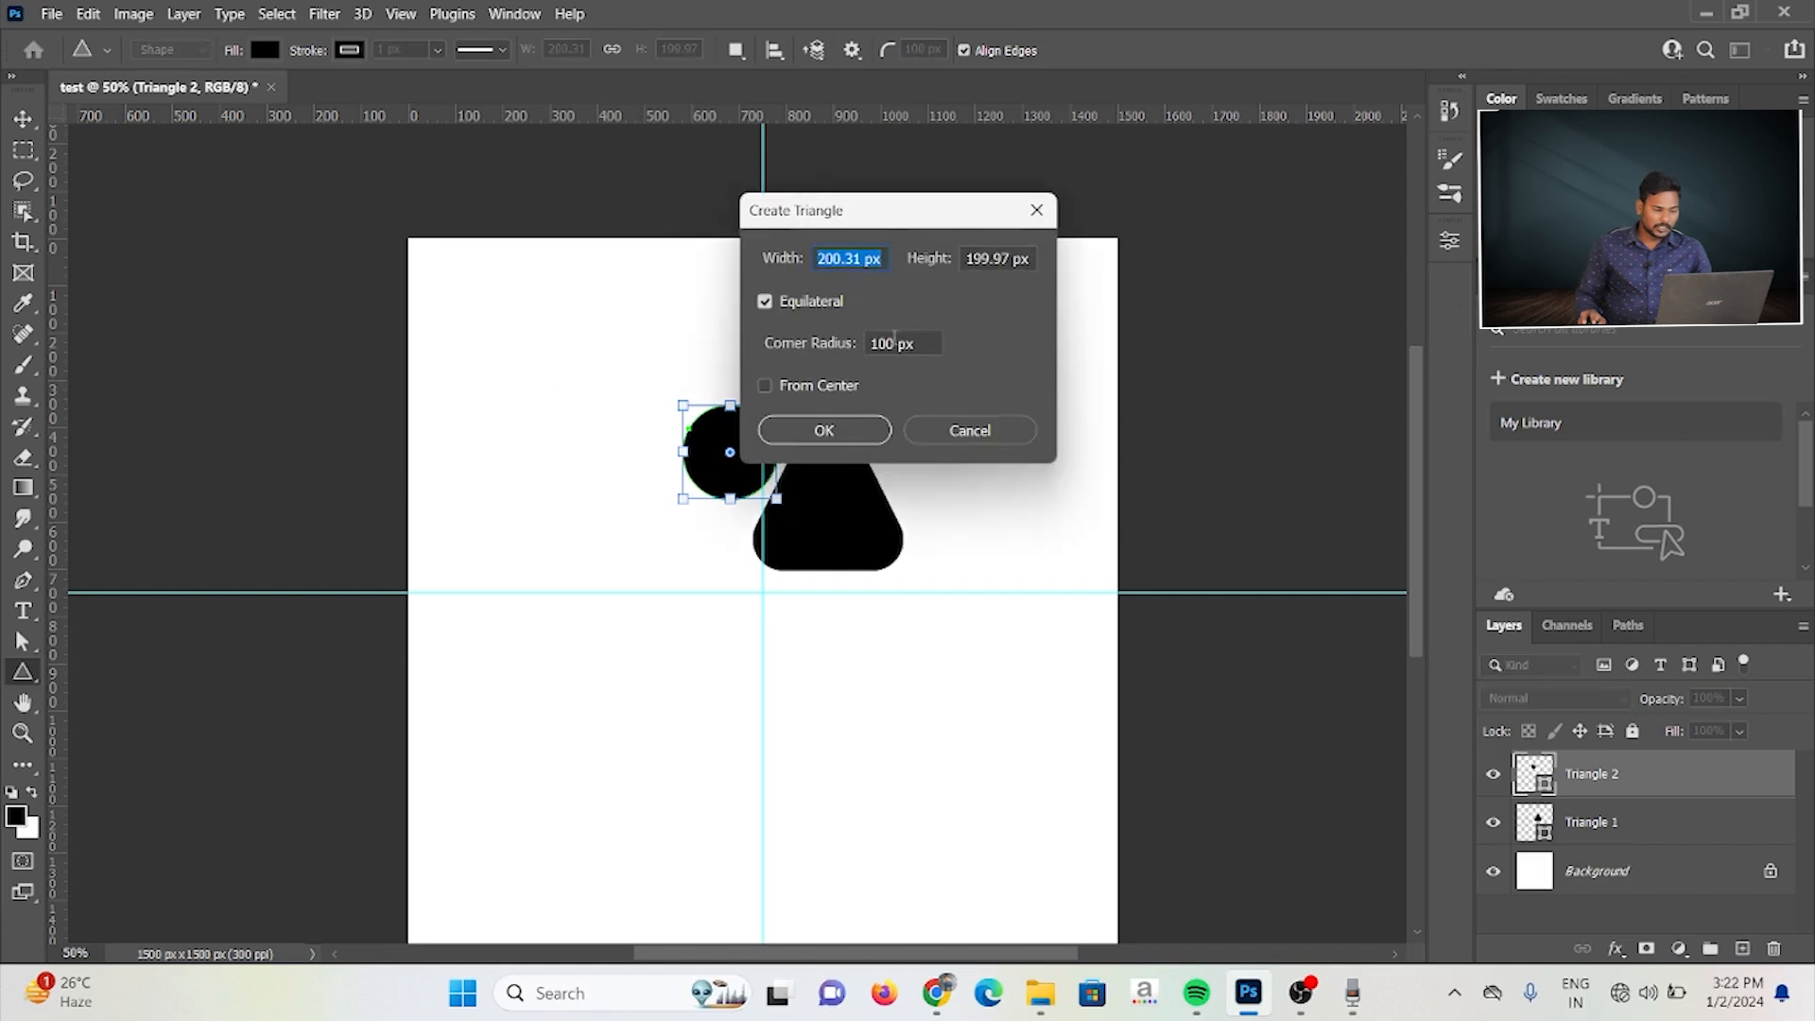
drag(895, 342, 861, 342)
text(50)
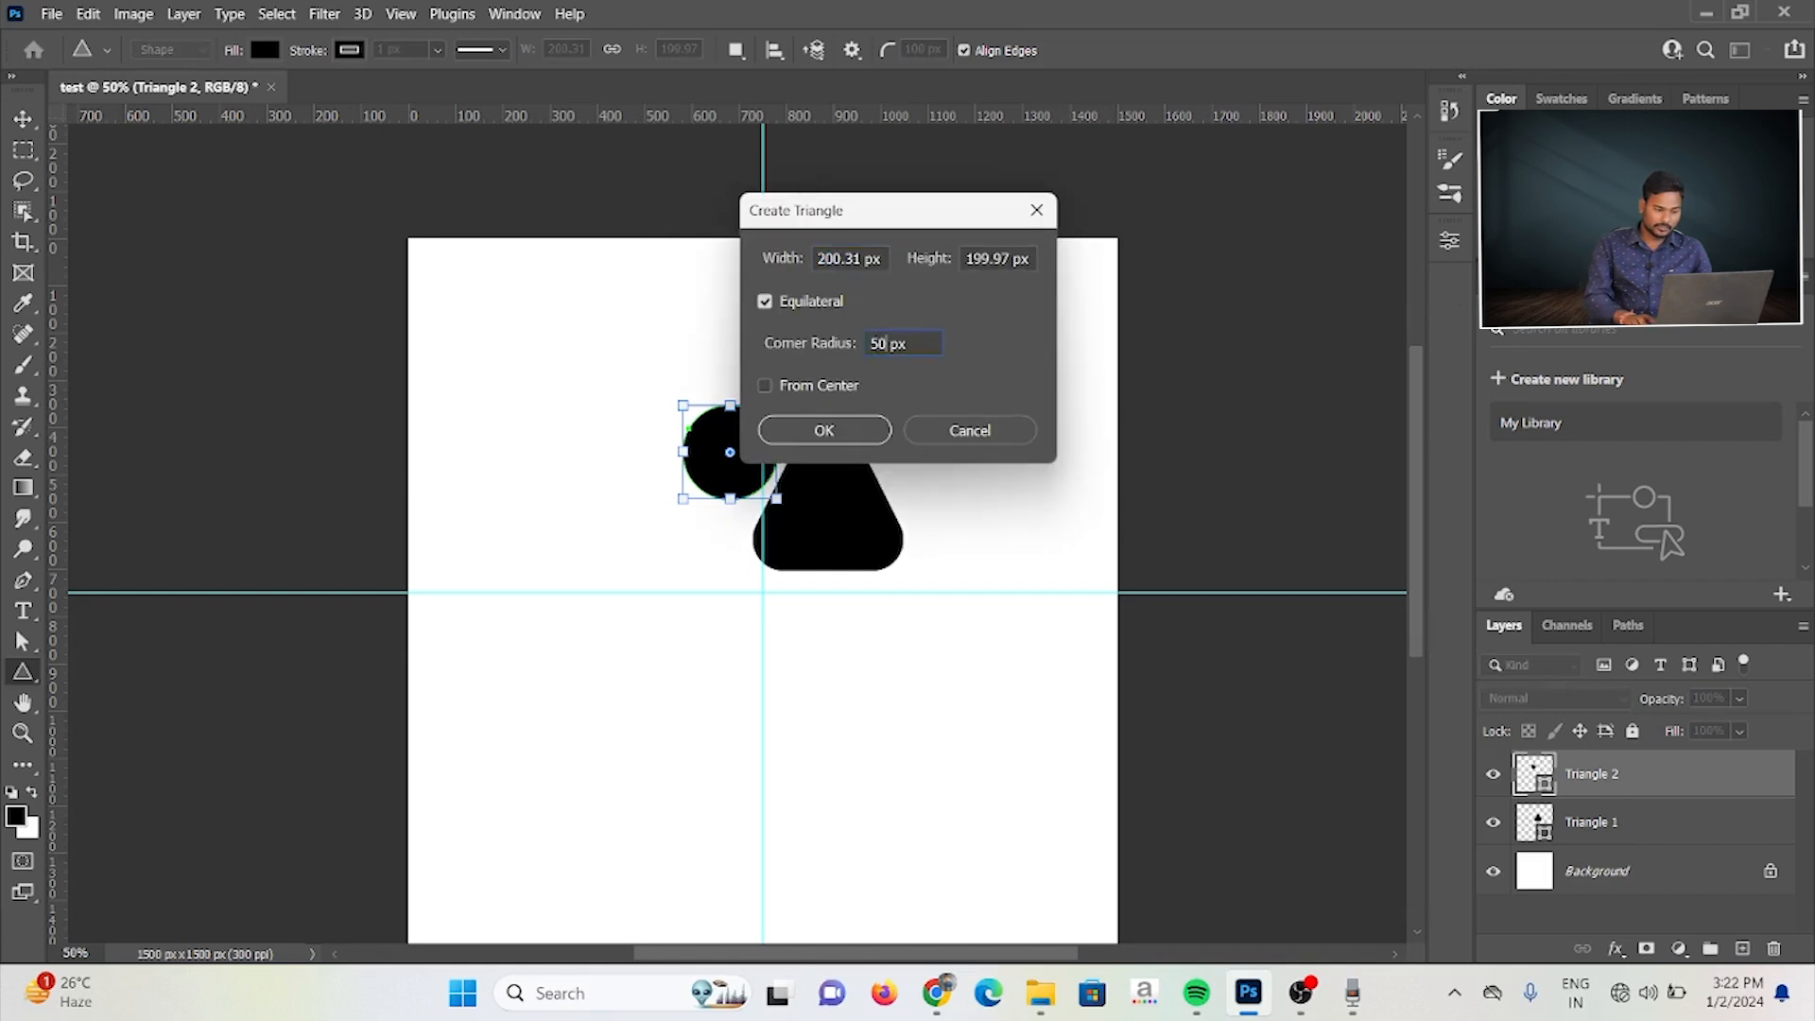
key(Return)
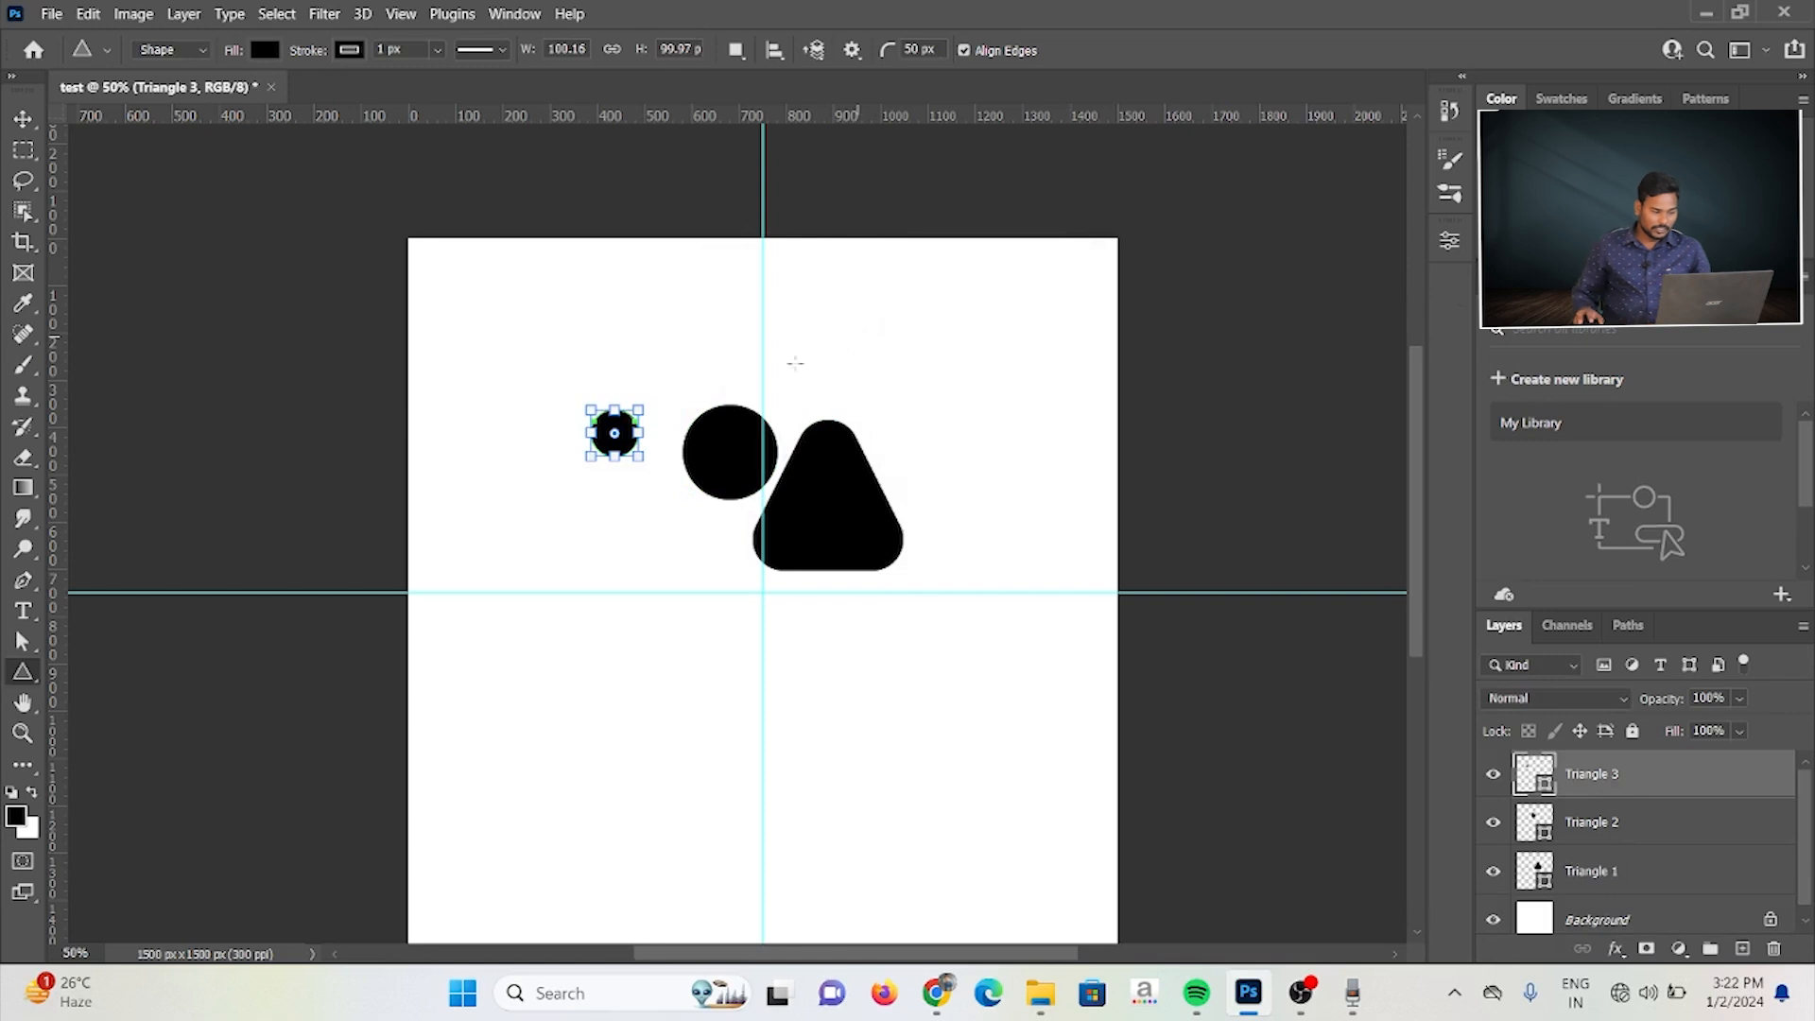
key(ctrl+z)
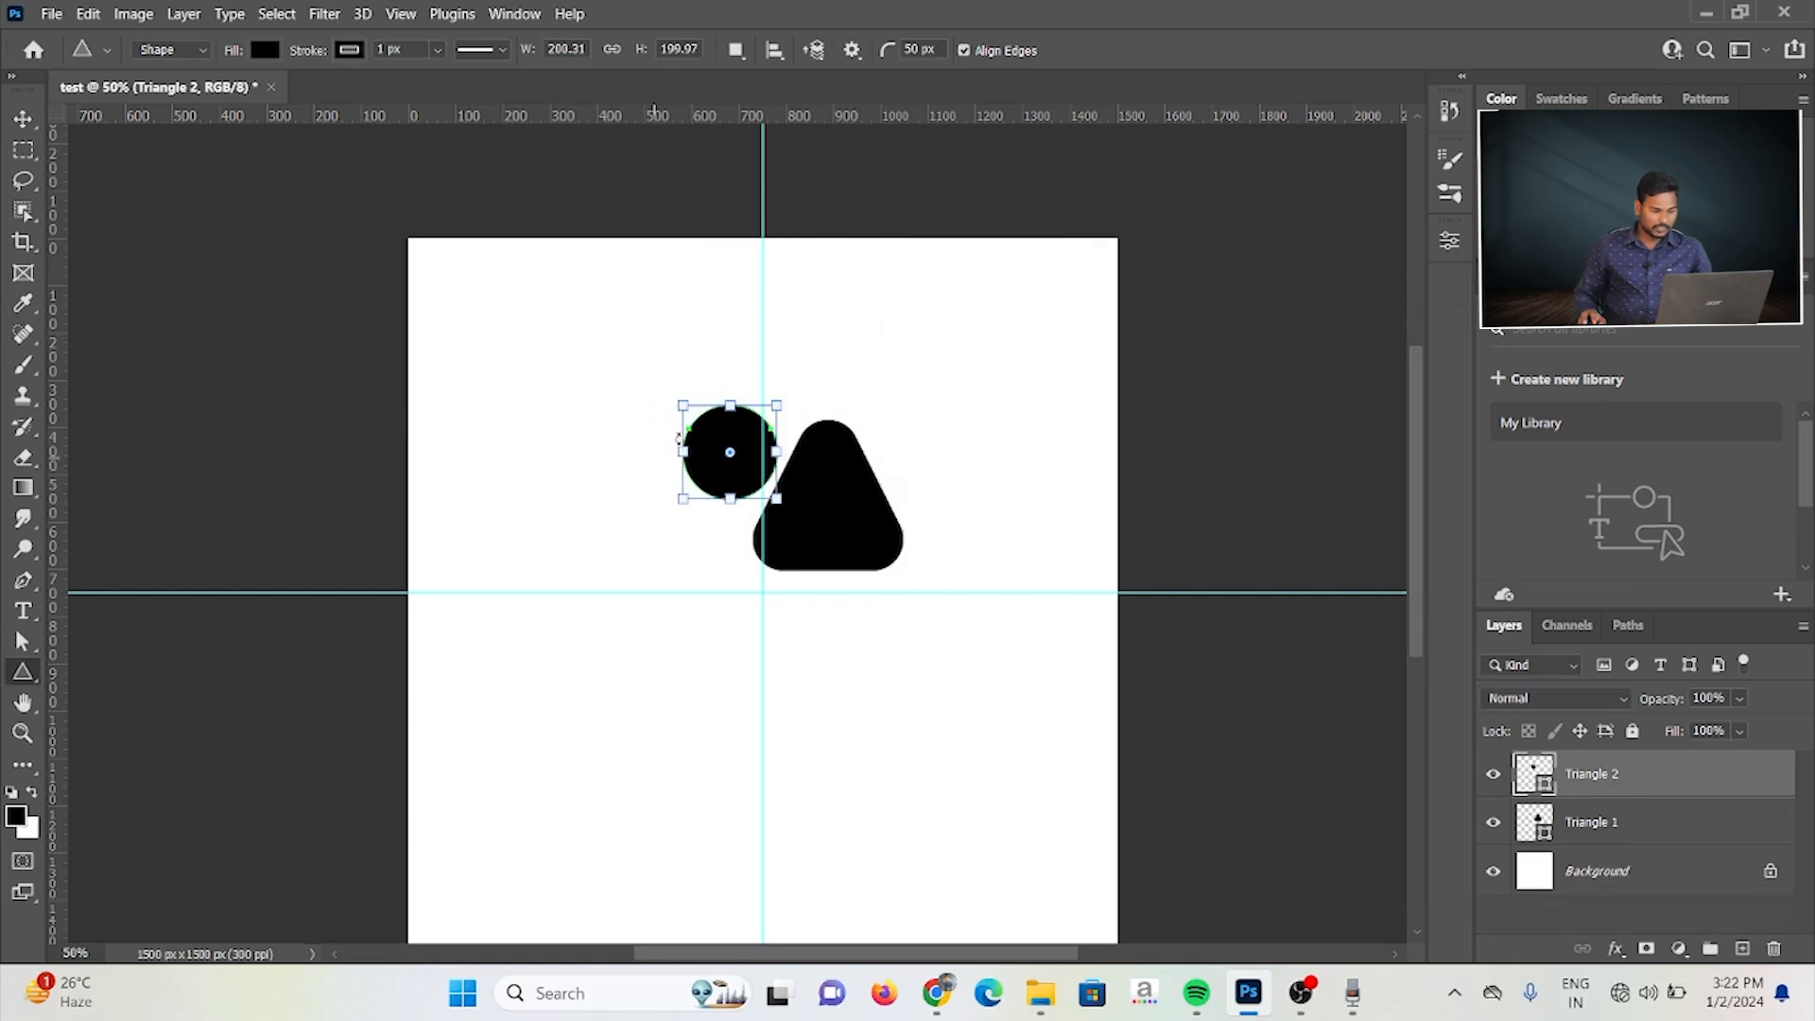
Step: Create a 400 × 400 px equilateral triangle in the canvas's upper-right quarter, keeping the 50 px corner radius
click(898, 330)
text(400)
key(Tab)
text(400)
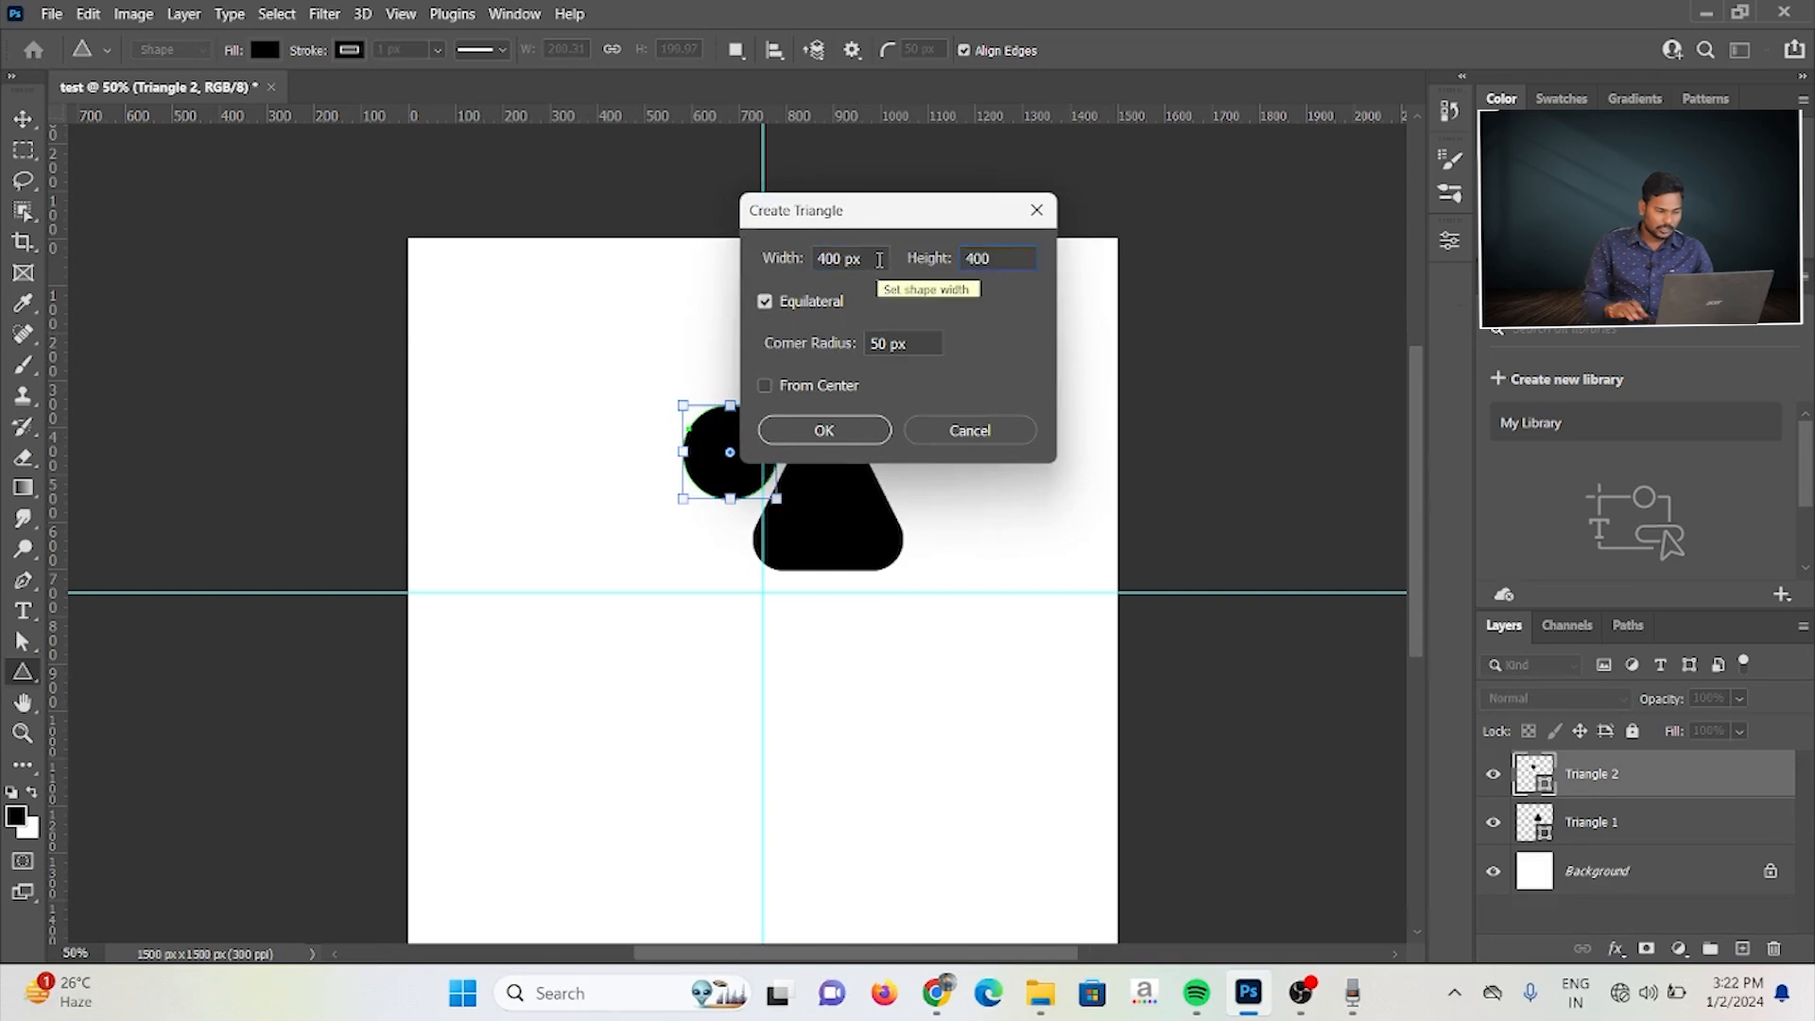
click(828, 428)
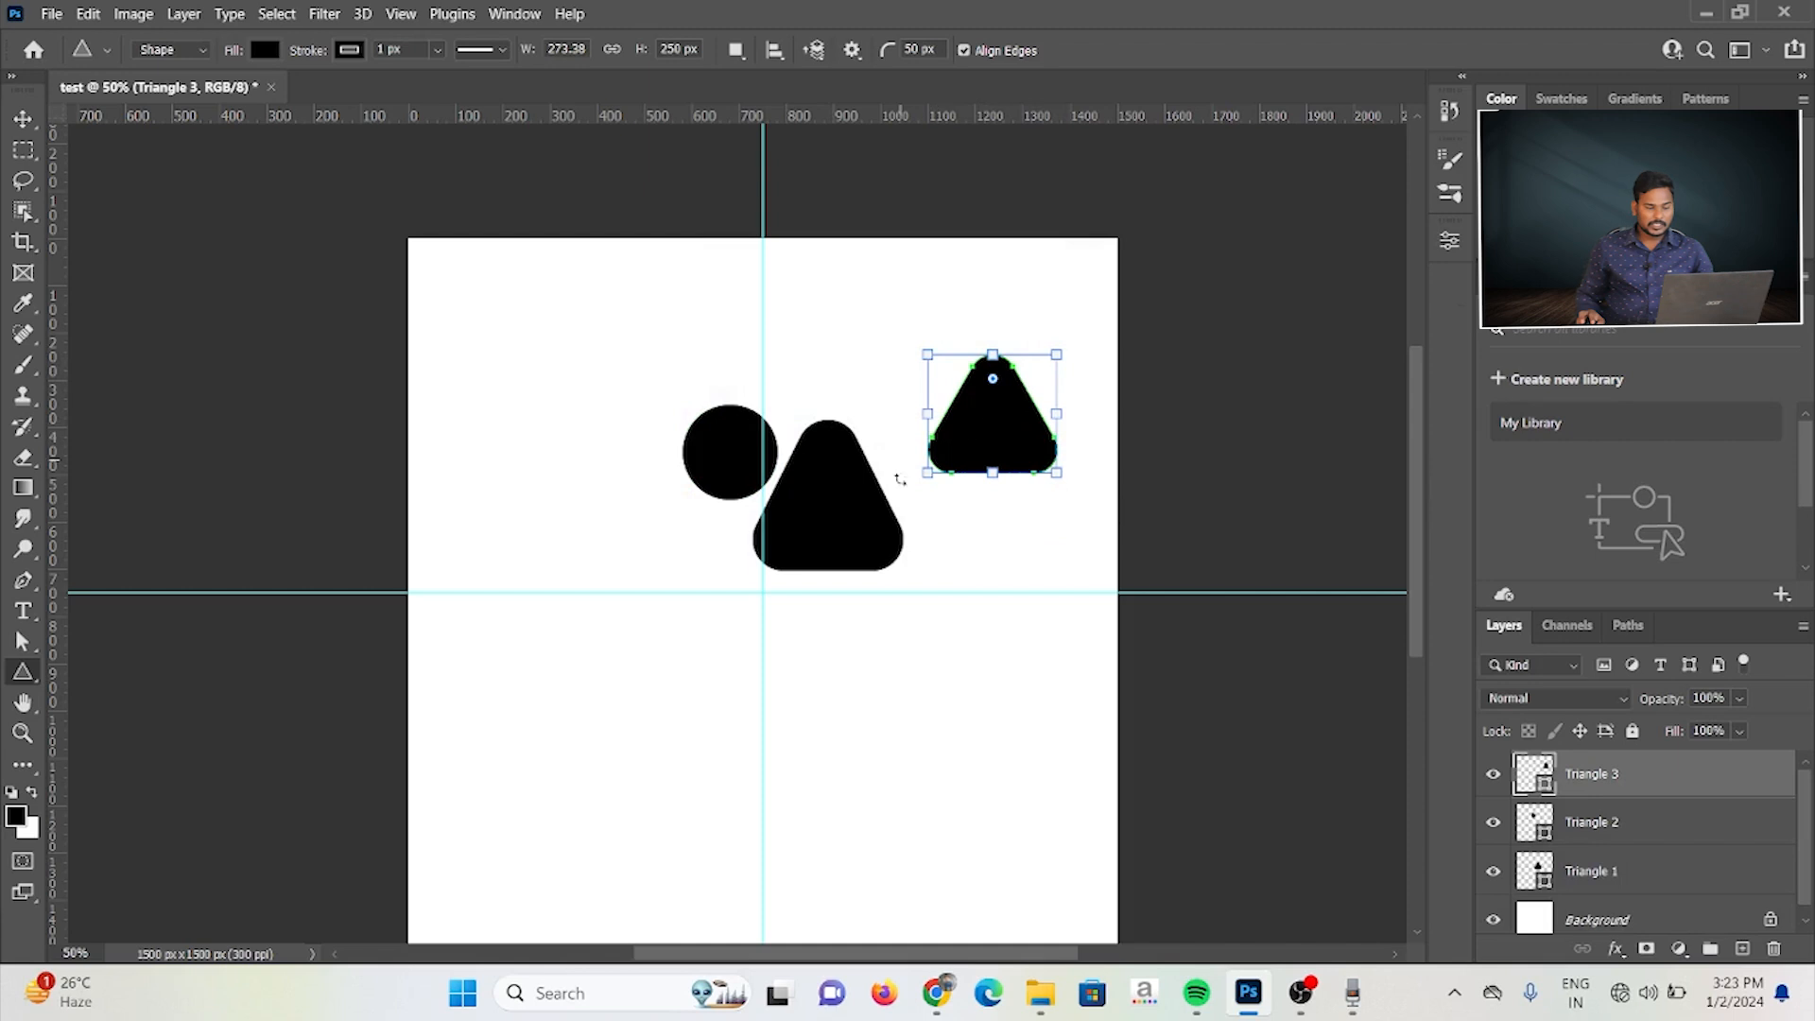
Step: Adjust the upper-right triangle's corners on the canvas, making them fully sharp and rounding them back to about 66 px
mouse_move(993, 380)
mouse_down()
mouse_move(997, 418)
mouse_move(993, 376)
mouse_up()
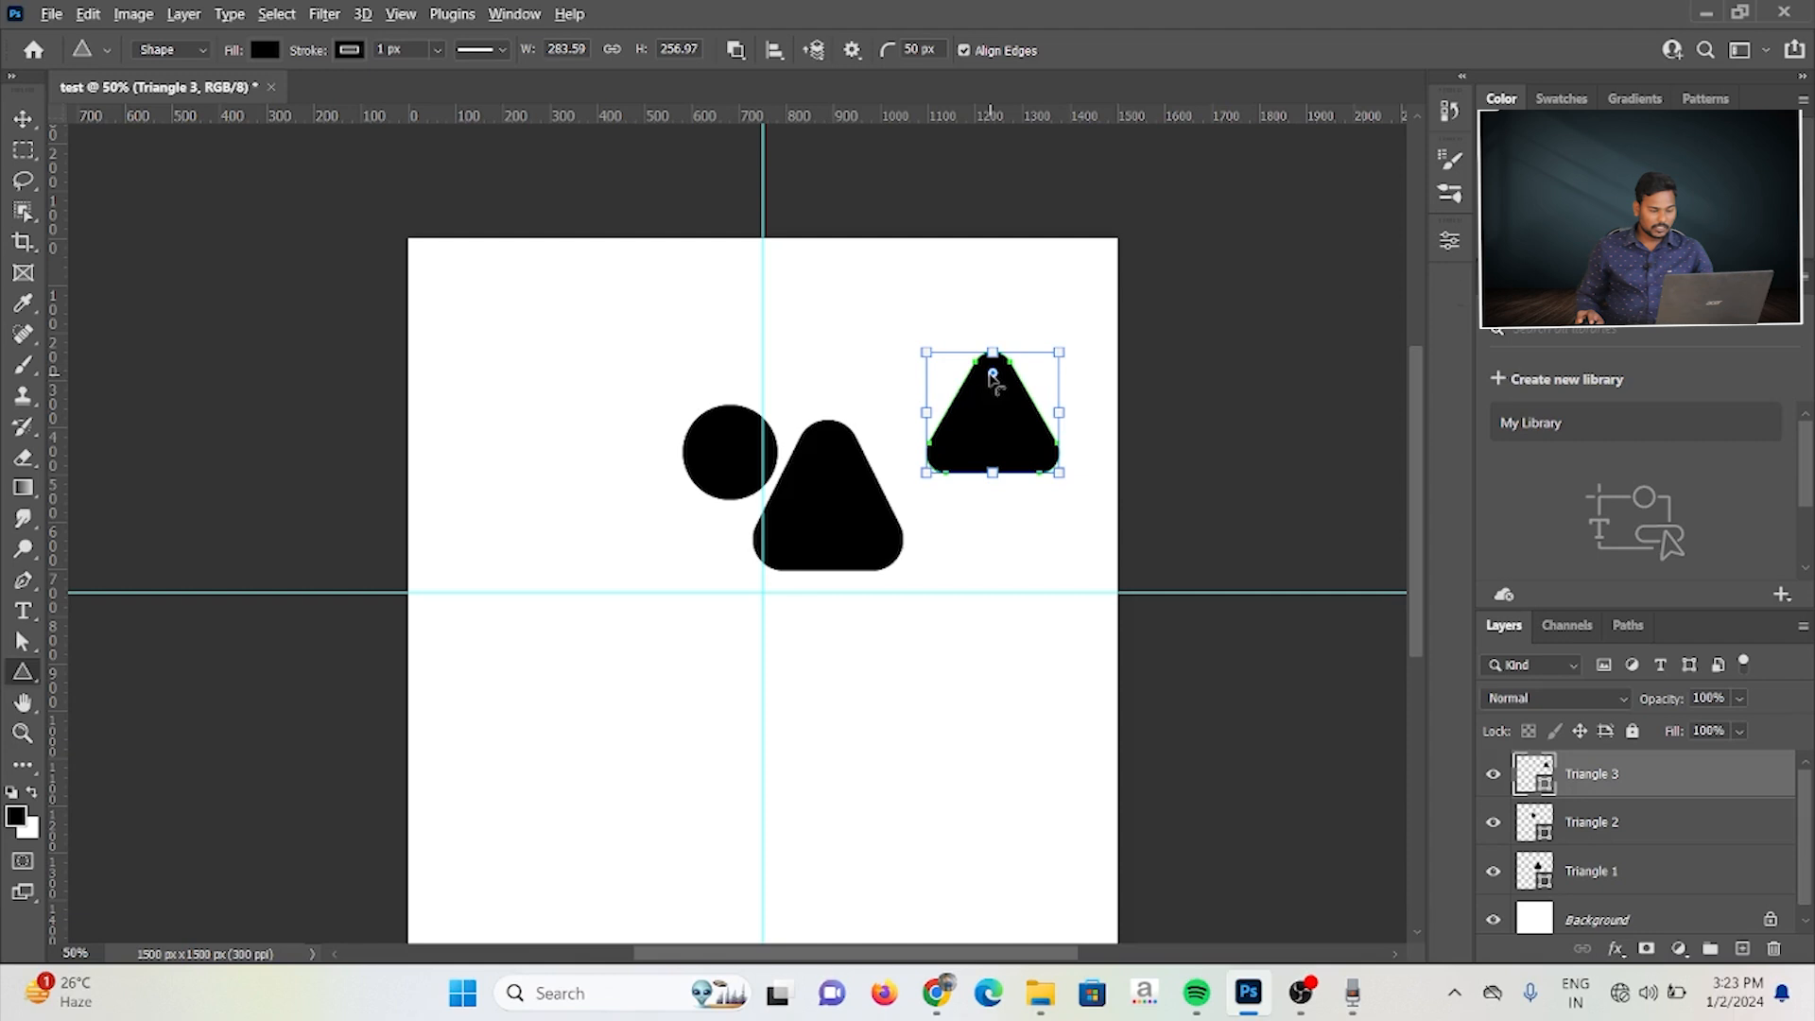
click(991, 375)
mouse_move(991, 374)
mouse_down()
mouse_move(991, 399)
mouse_move(992, 368)
mouse_up()
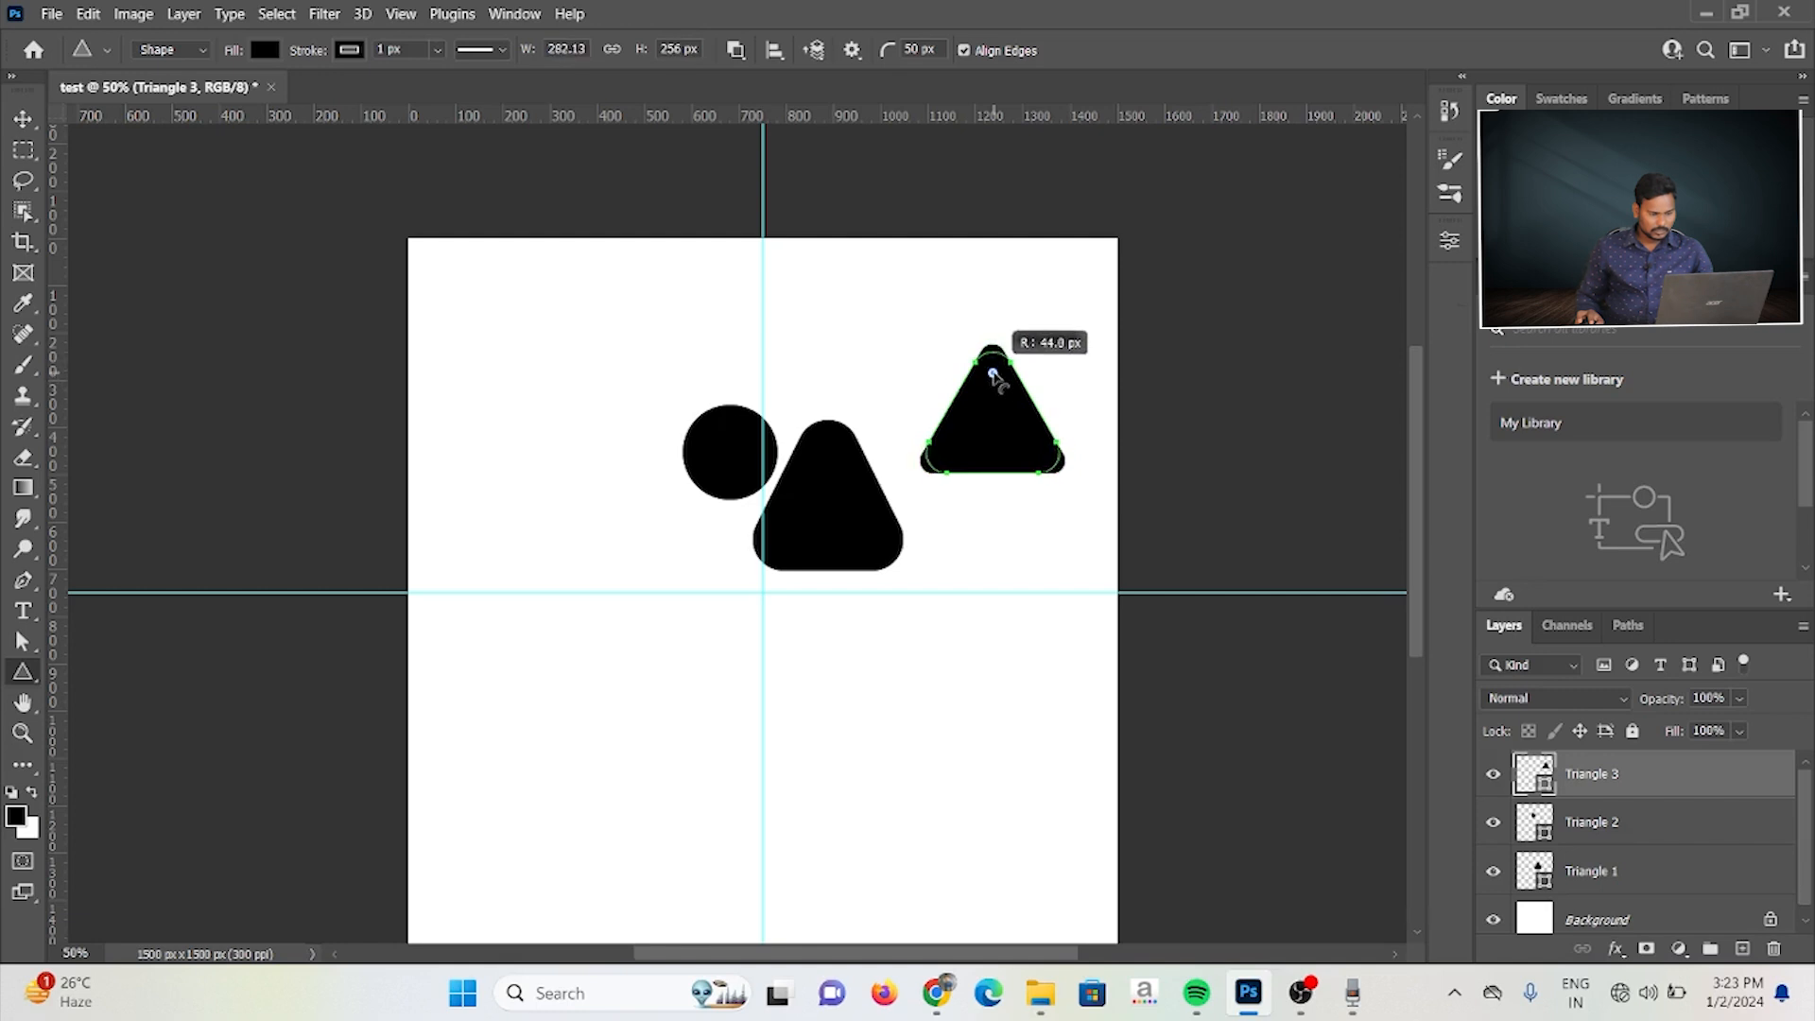
mouse_move(992, 375)
mouse_down()
mouse_move(993, 403)
mouse_move(992, 357)
mouse_move(988, 444)
mouse_move(993, 352)
mouse_up()
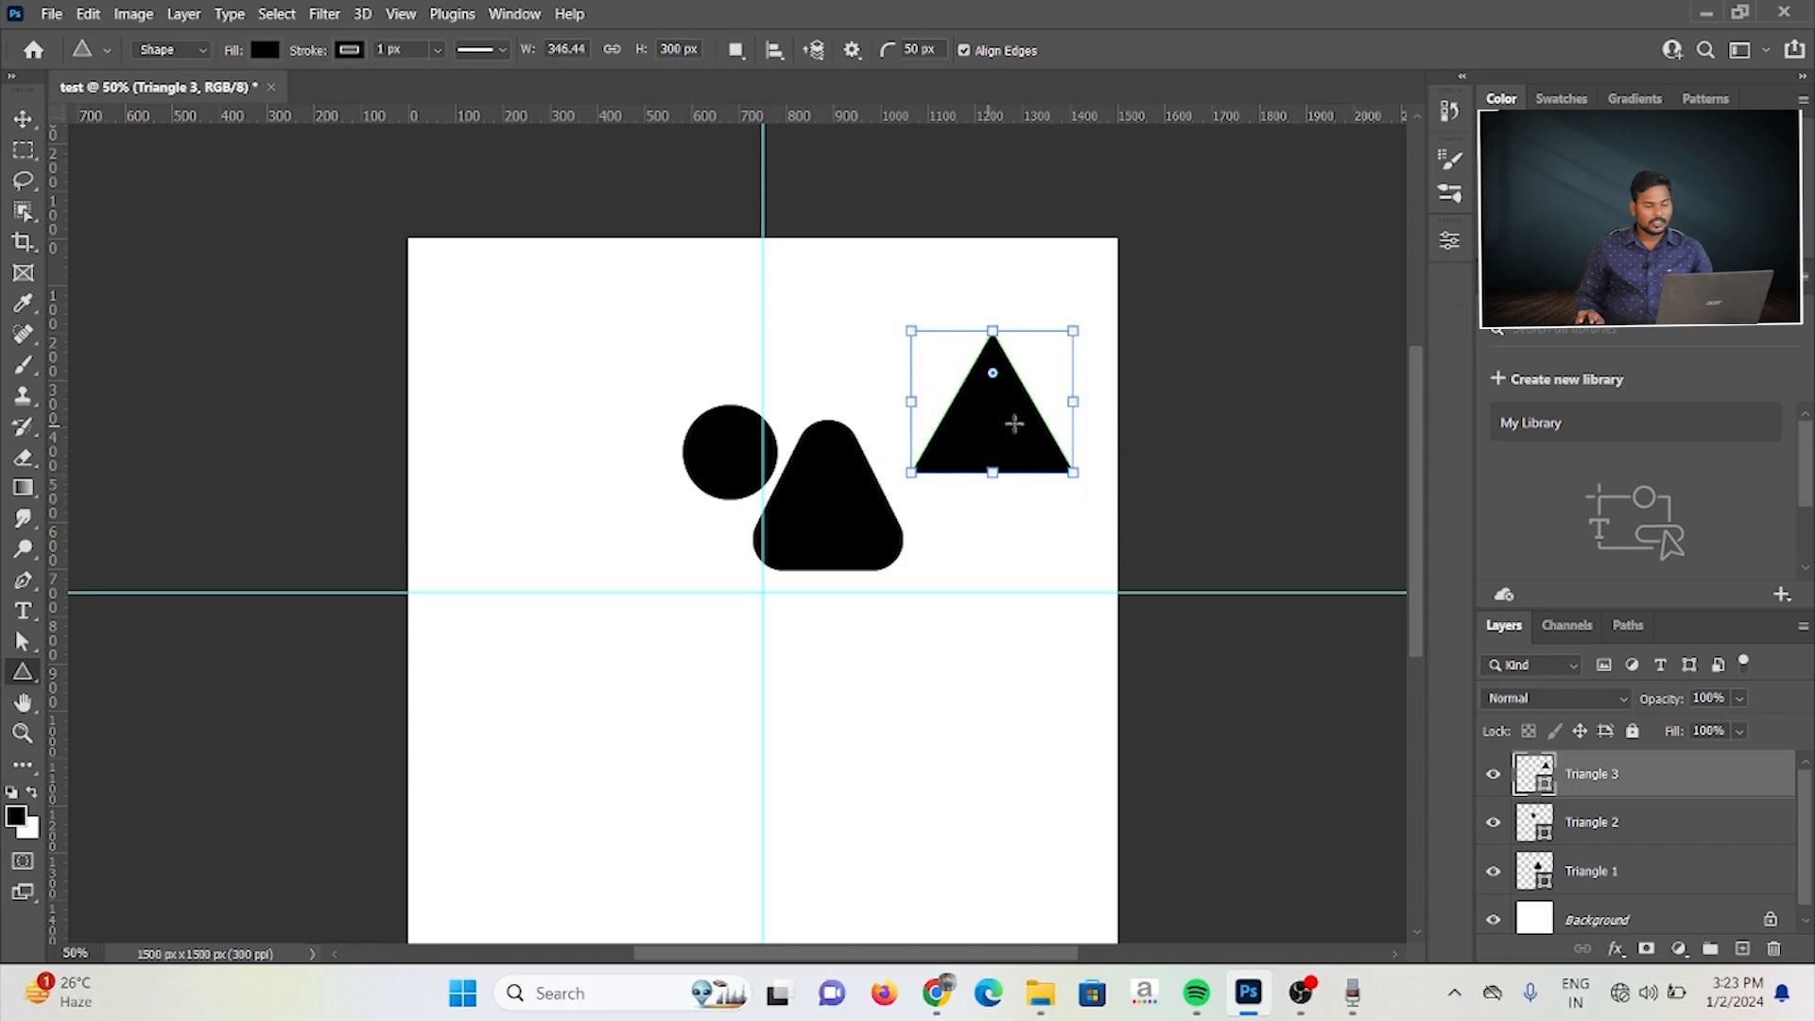
drag(993, 374, 995, 395)
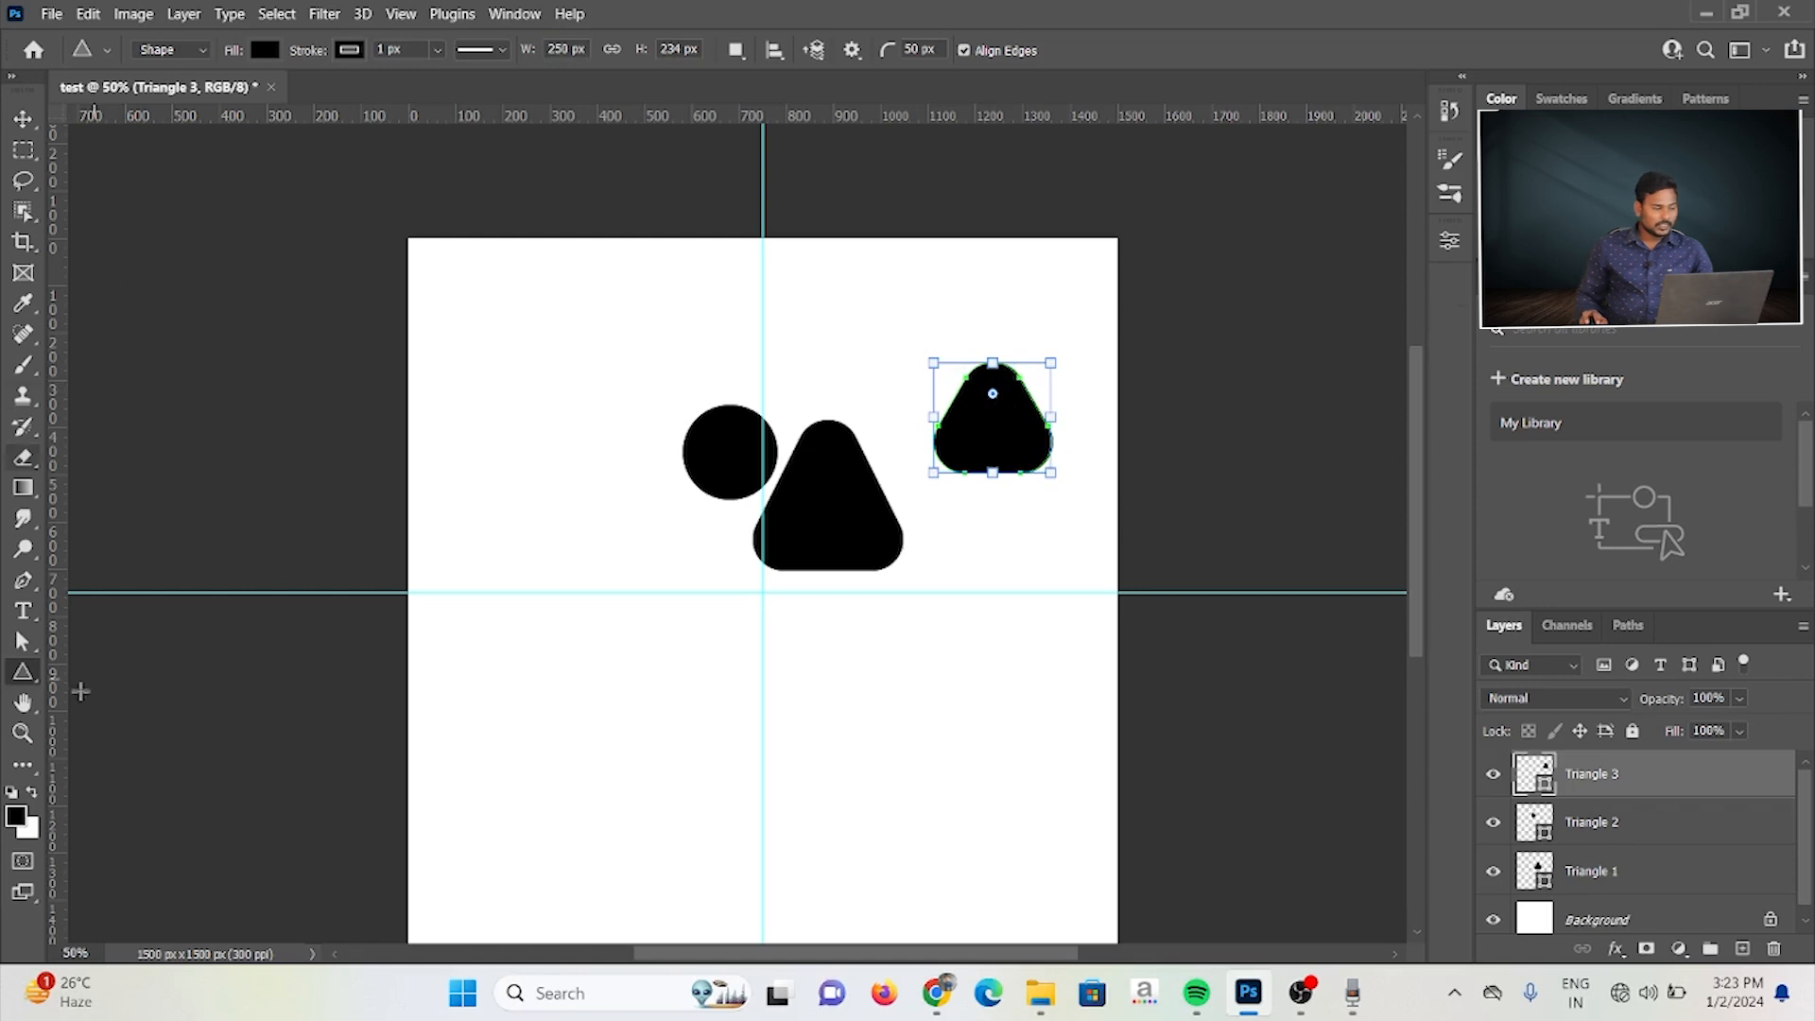
Step: Review the triangle creation options and the selected triangle's shape properties
click(581, 395)
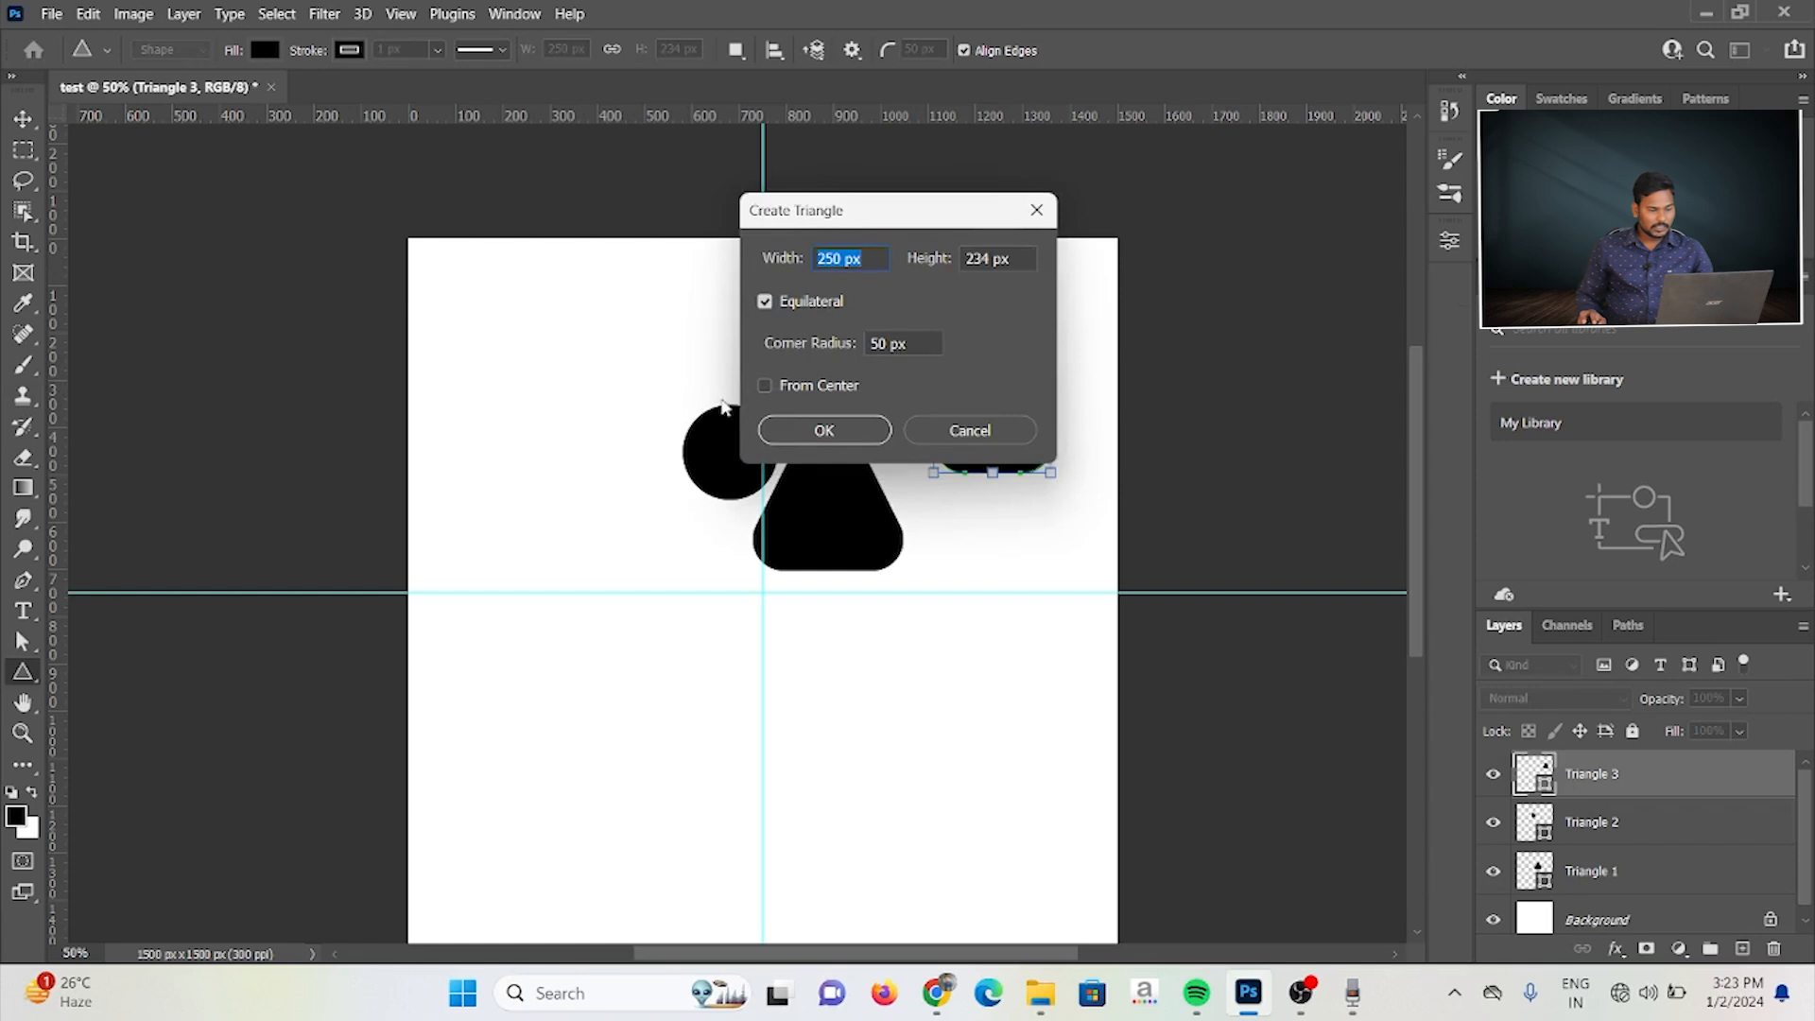
click(973, 432)
click(1449, 240)
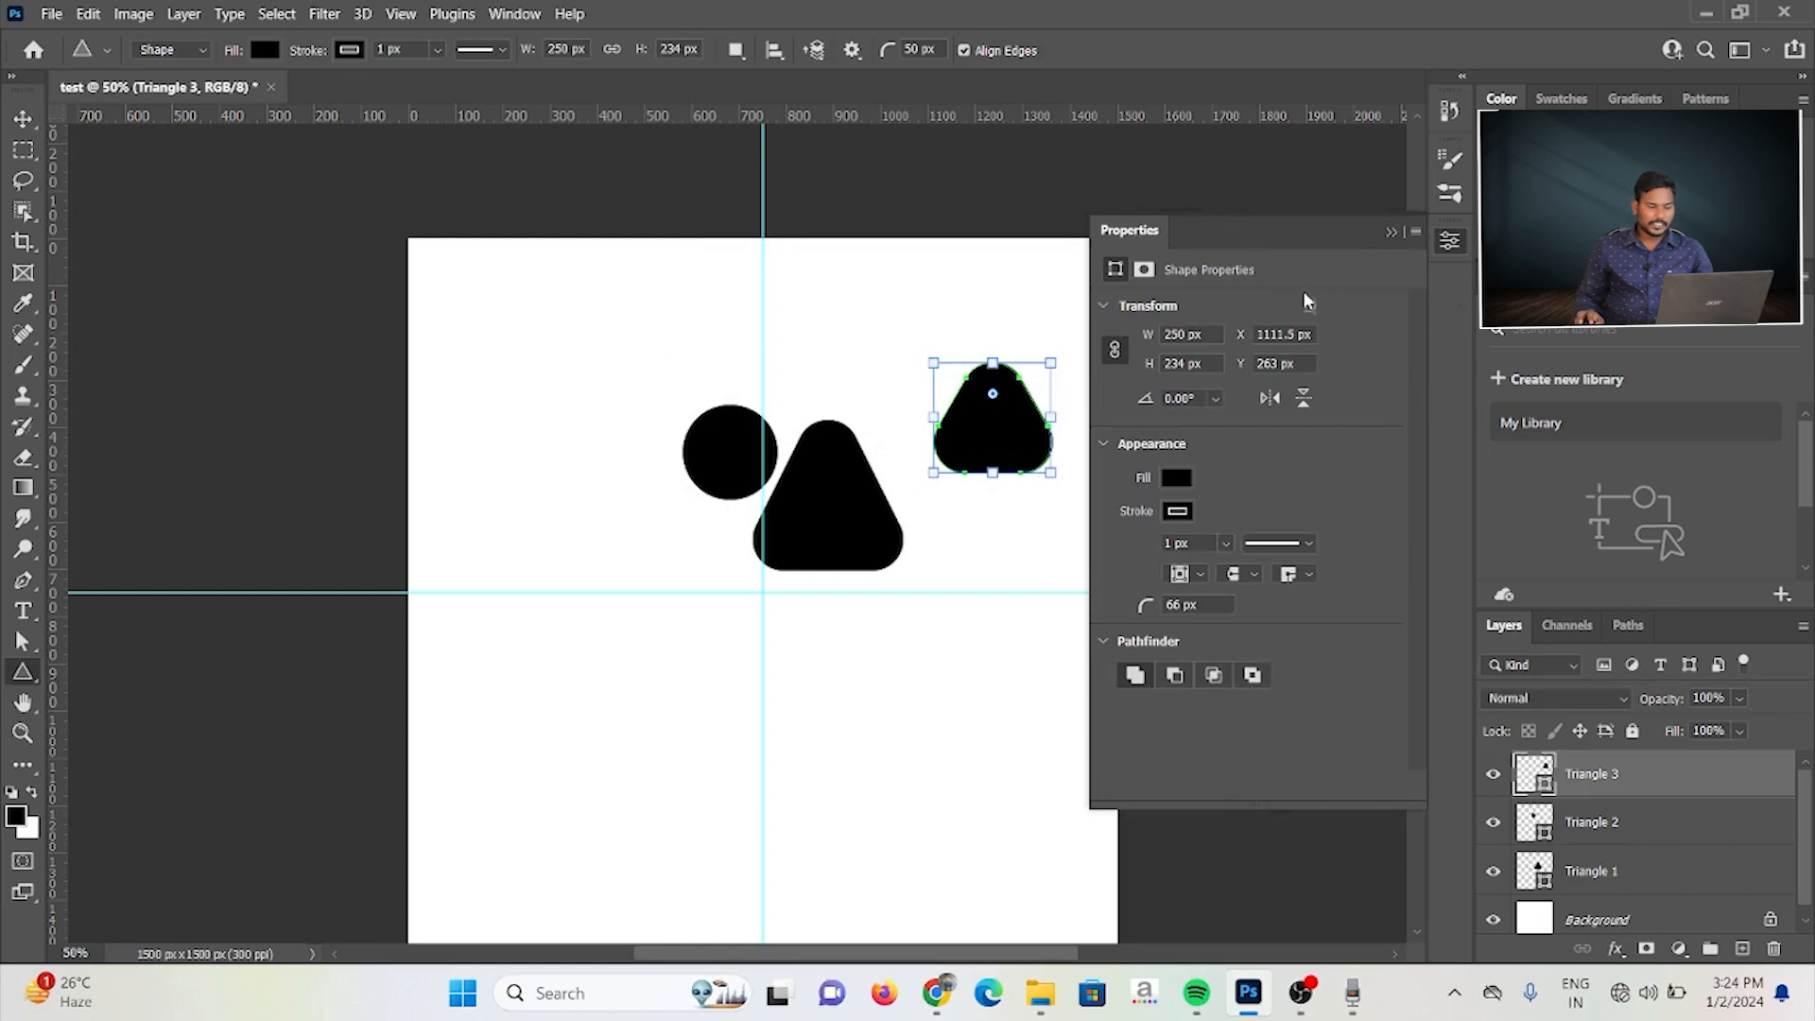
click(1390, 234)
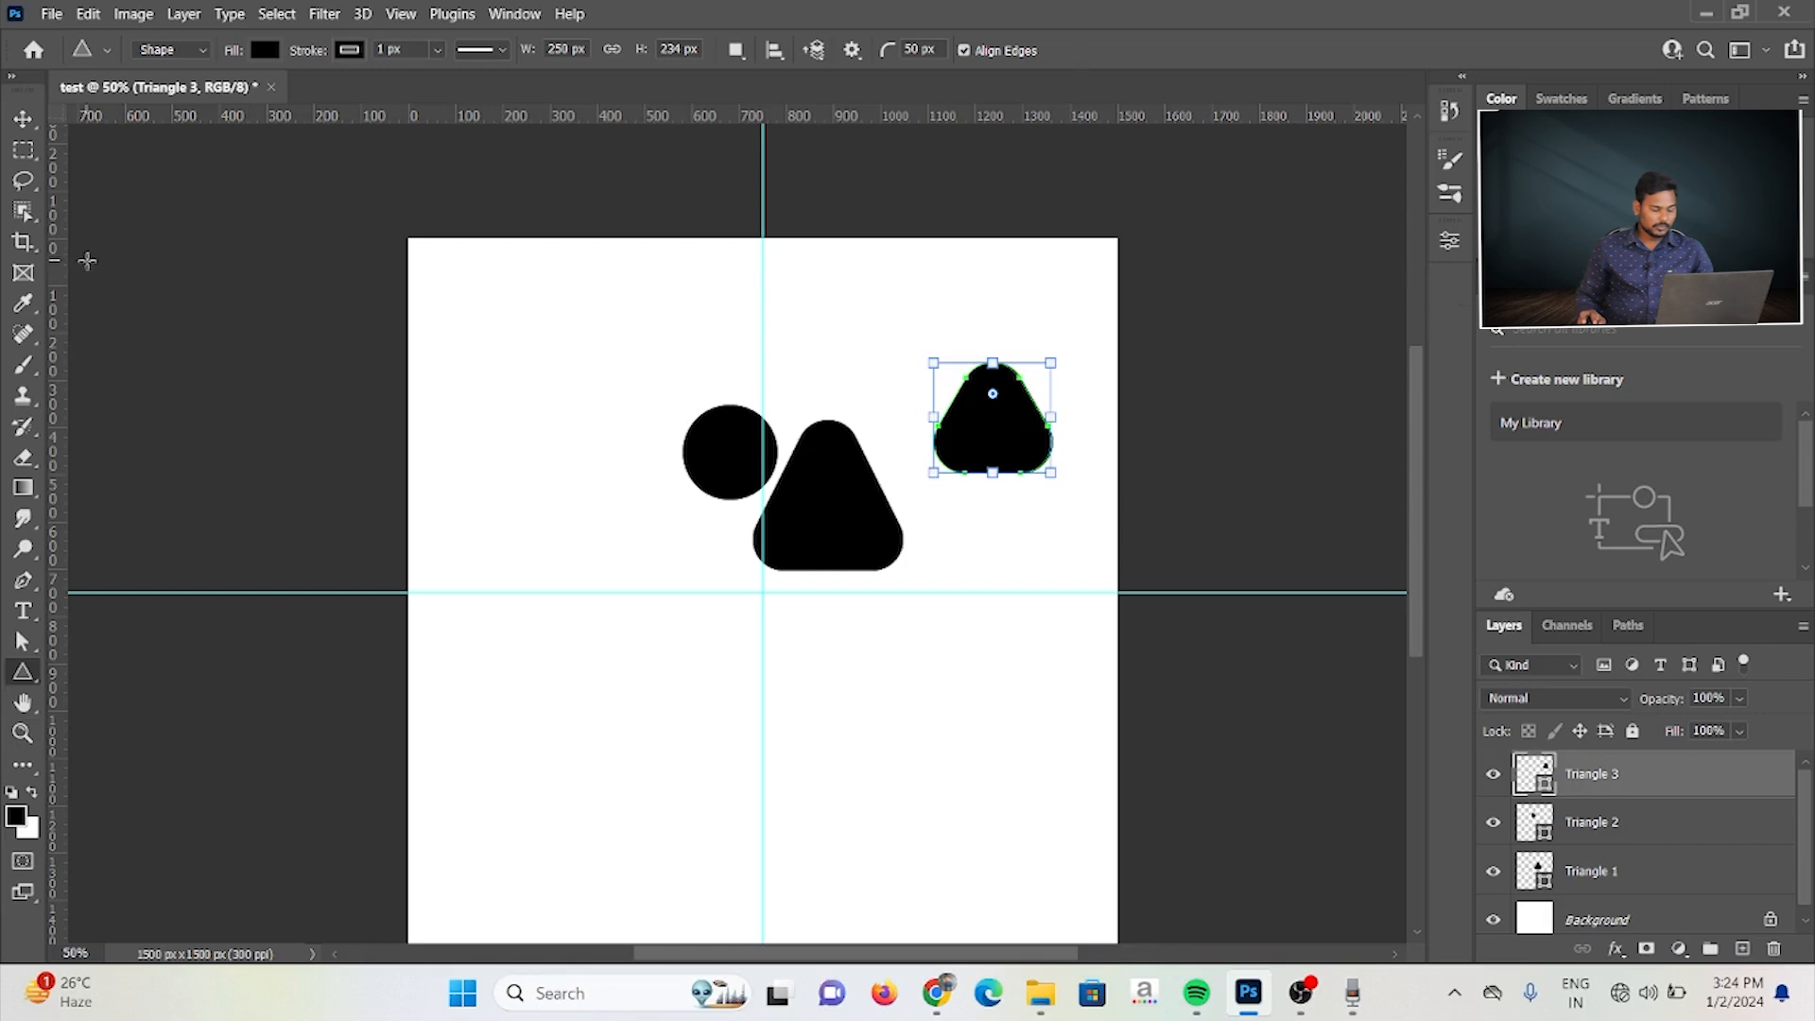
Step: Select all the triangle shapes on the canvas with the Move tool and delete them
key(v)
drag(528, 257, 980, 683)
key(Delete)
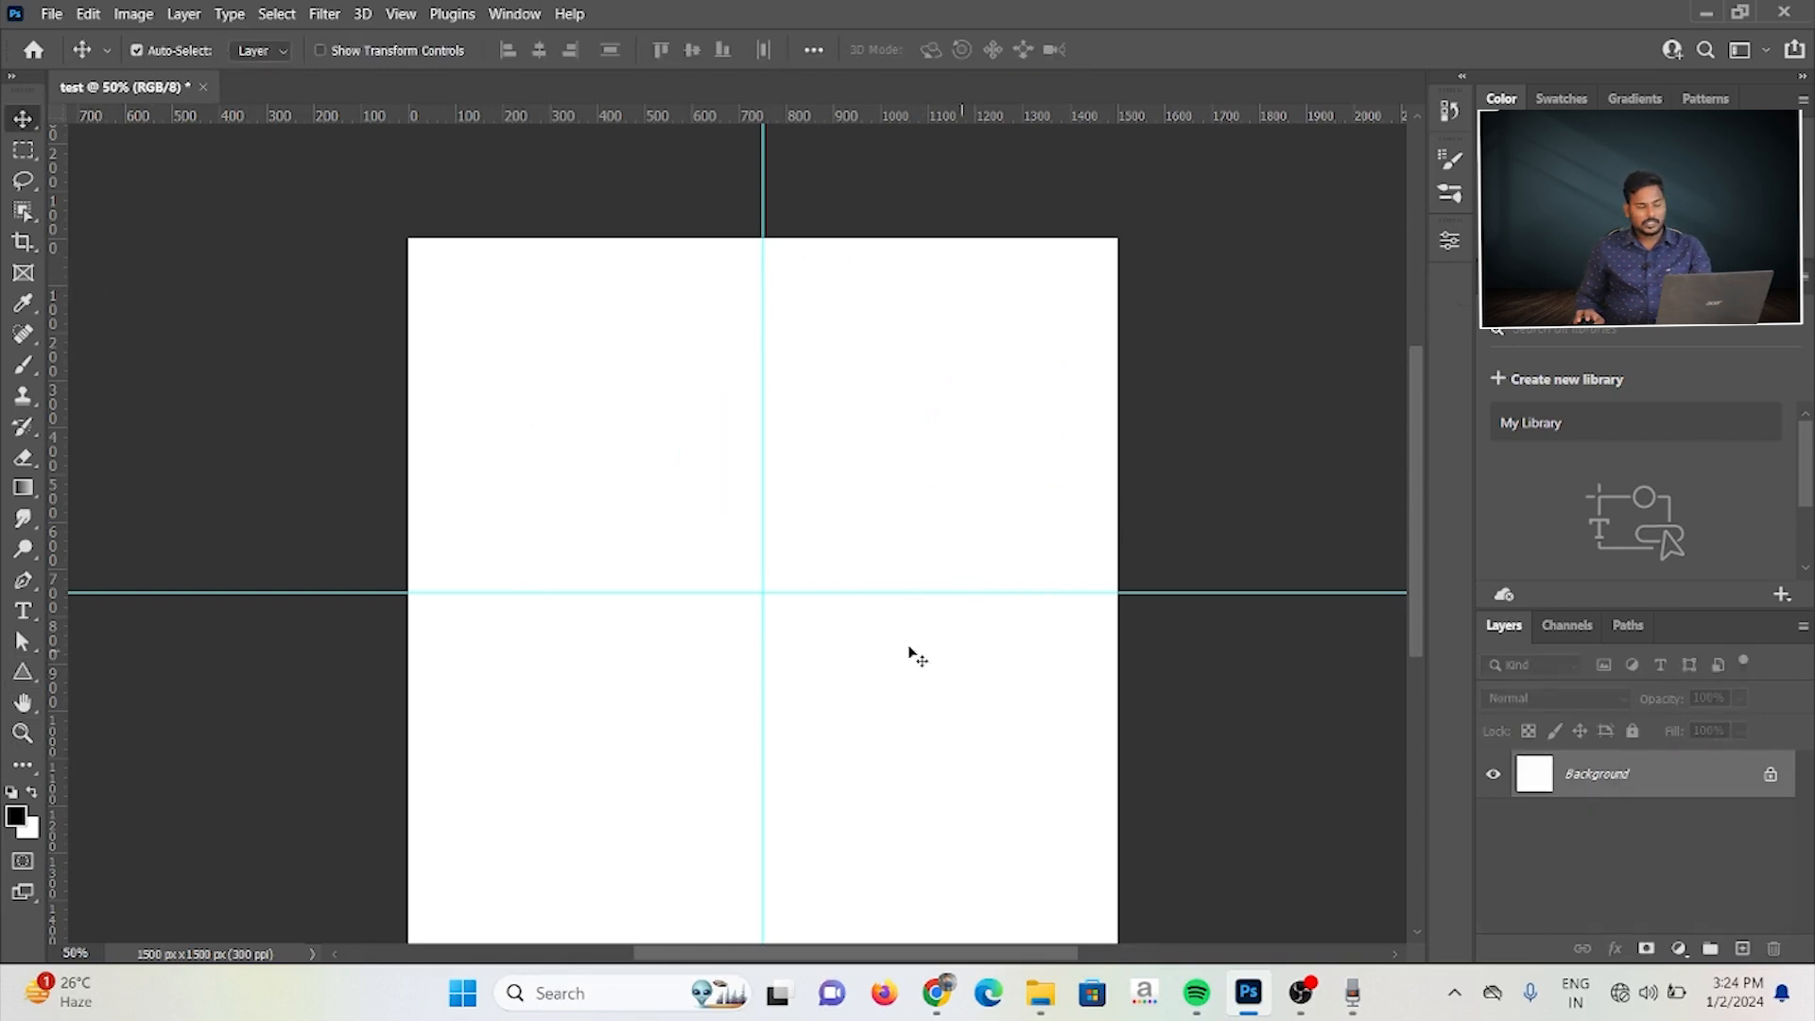
Step: Switch to the Polygon tool and look over its creation options without creating a shape
click(23, 672)
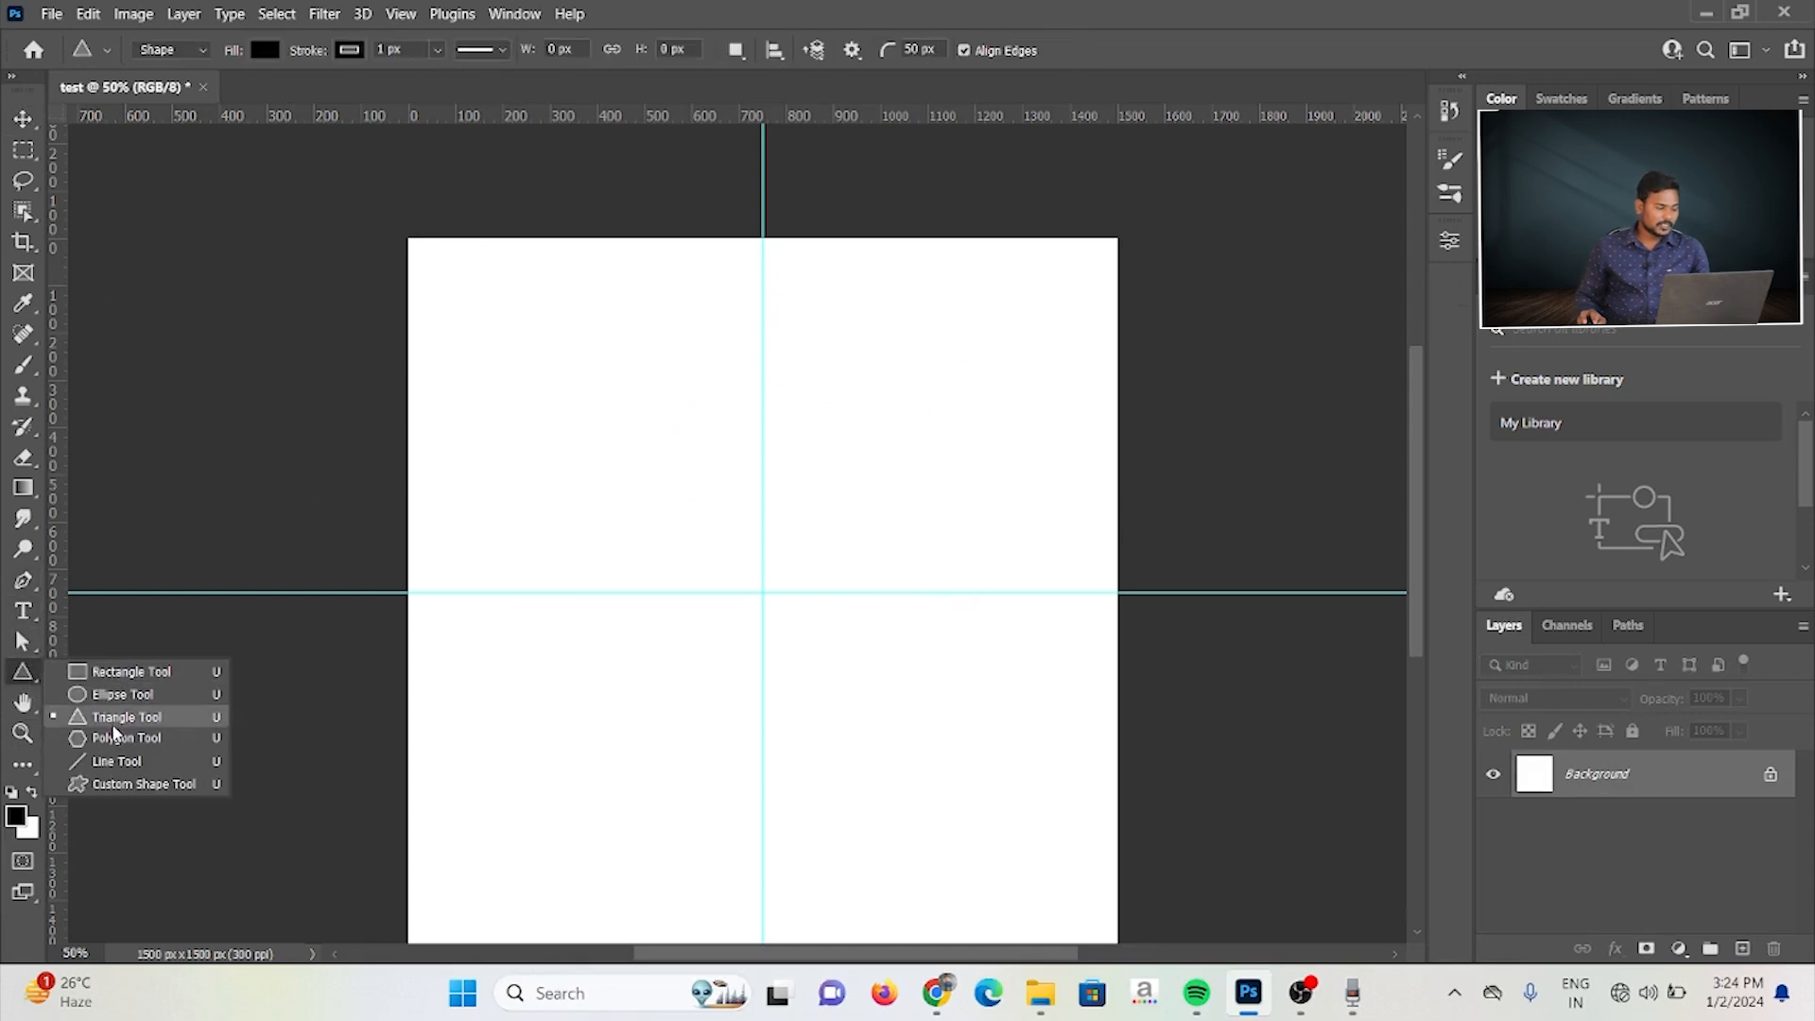
click(114, 738)
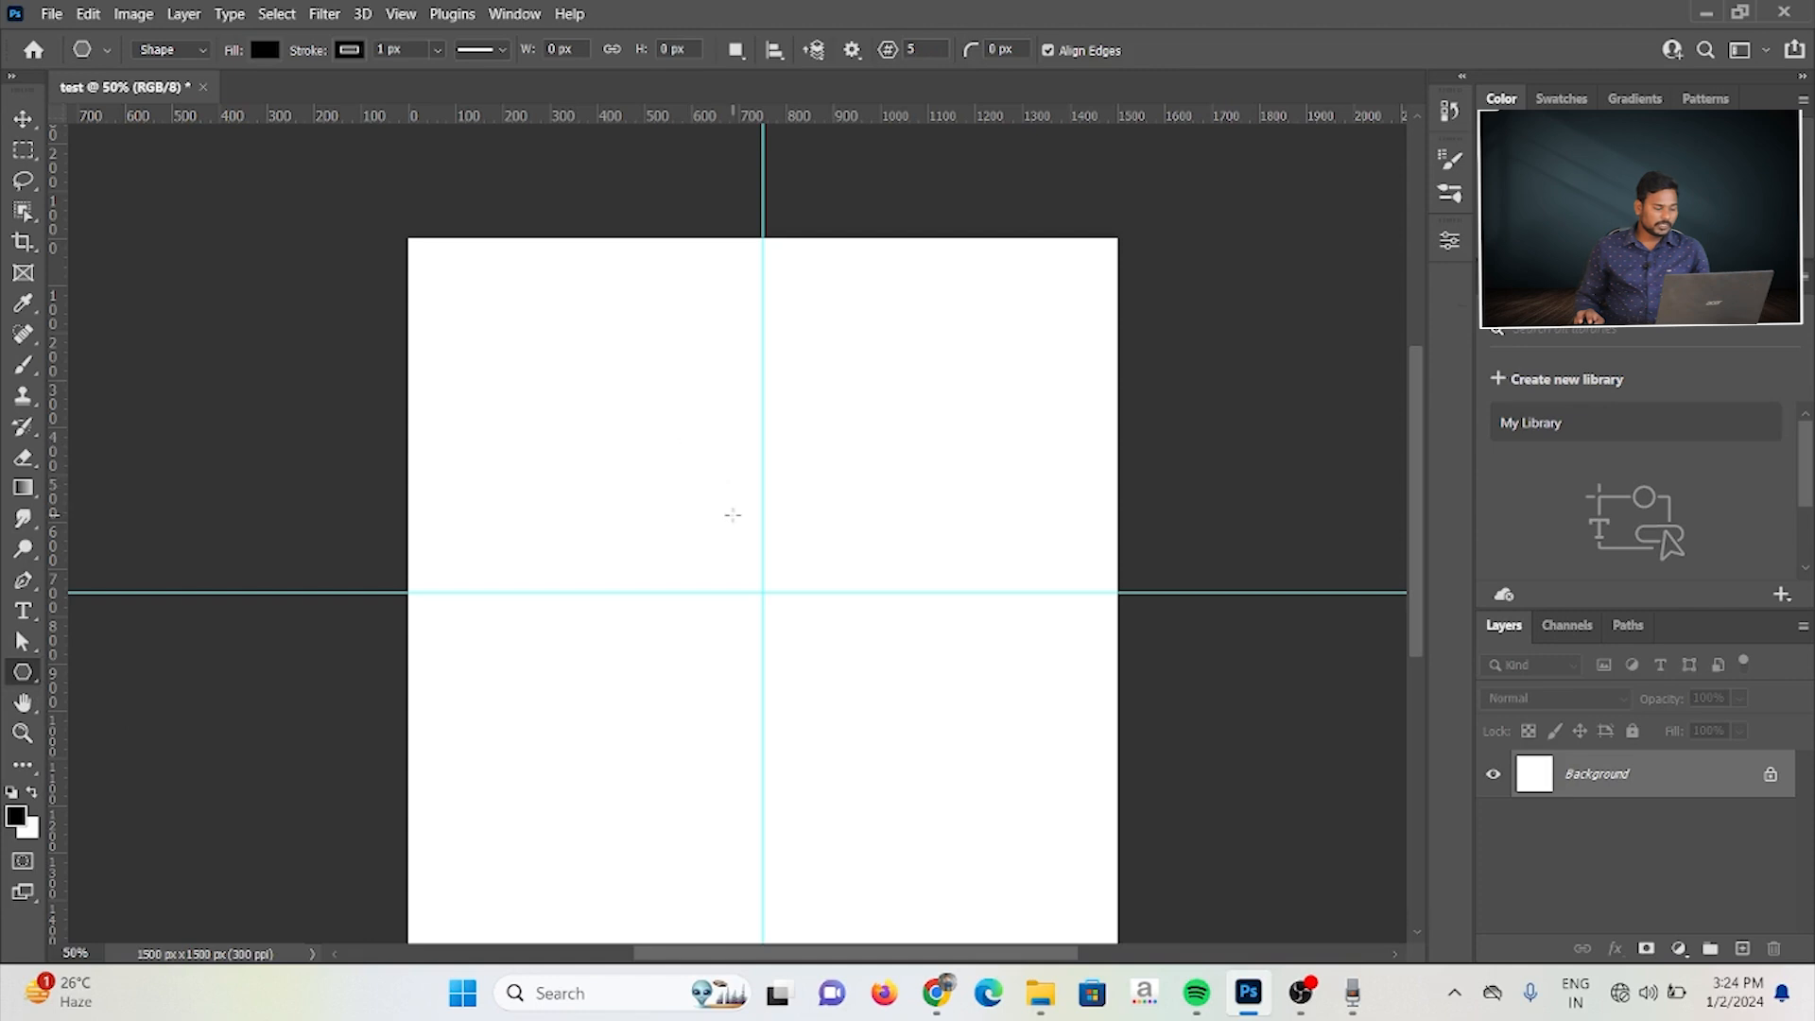
click(649, 416)
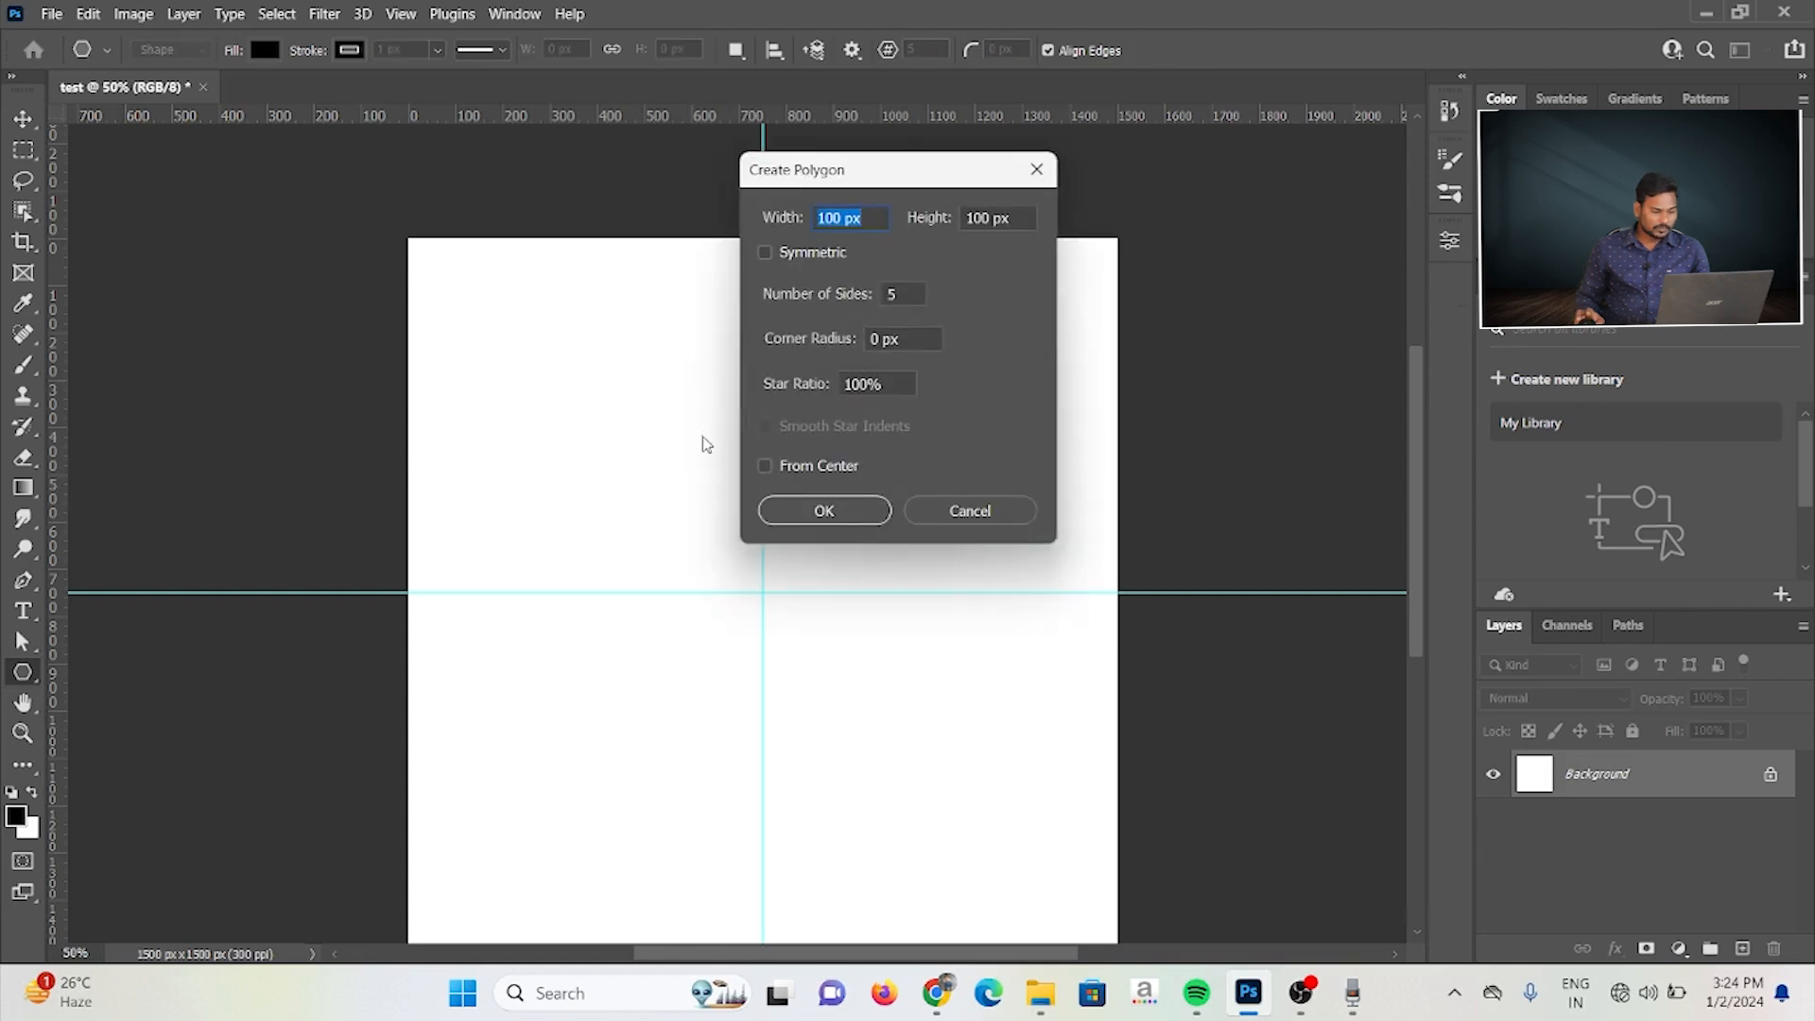
click(939, 497)
Step: Try drawing a five-sided polygon about 569 × 626 px across the guides and adjusting its corner rounding, and undo both
drag(573, 394, 844, 689)
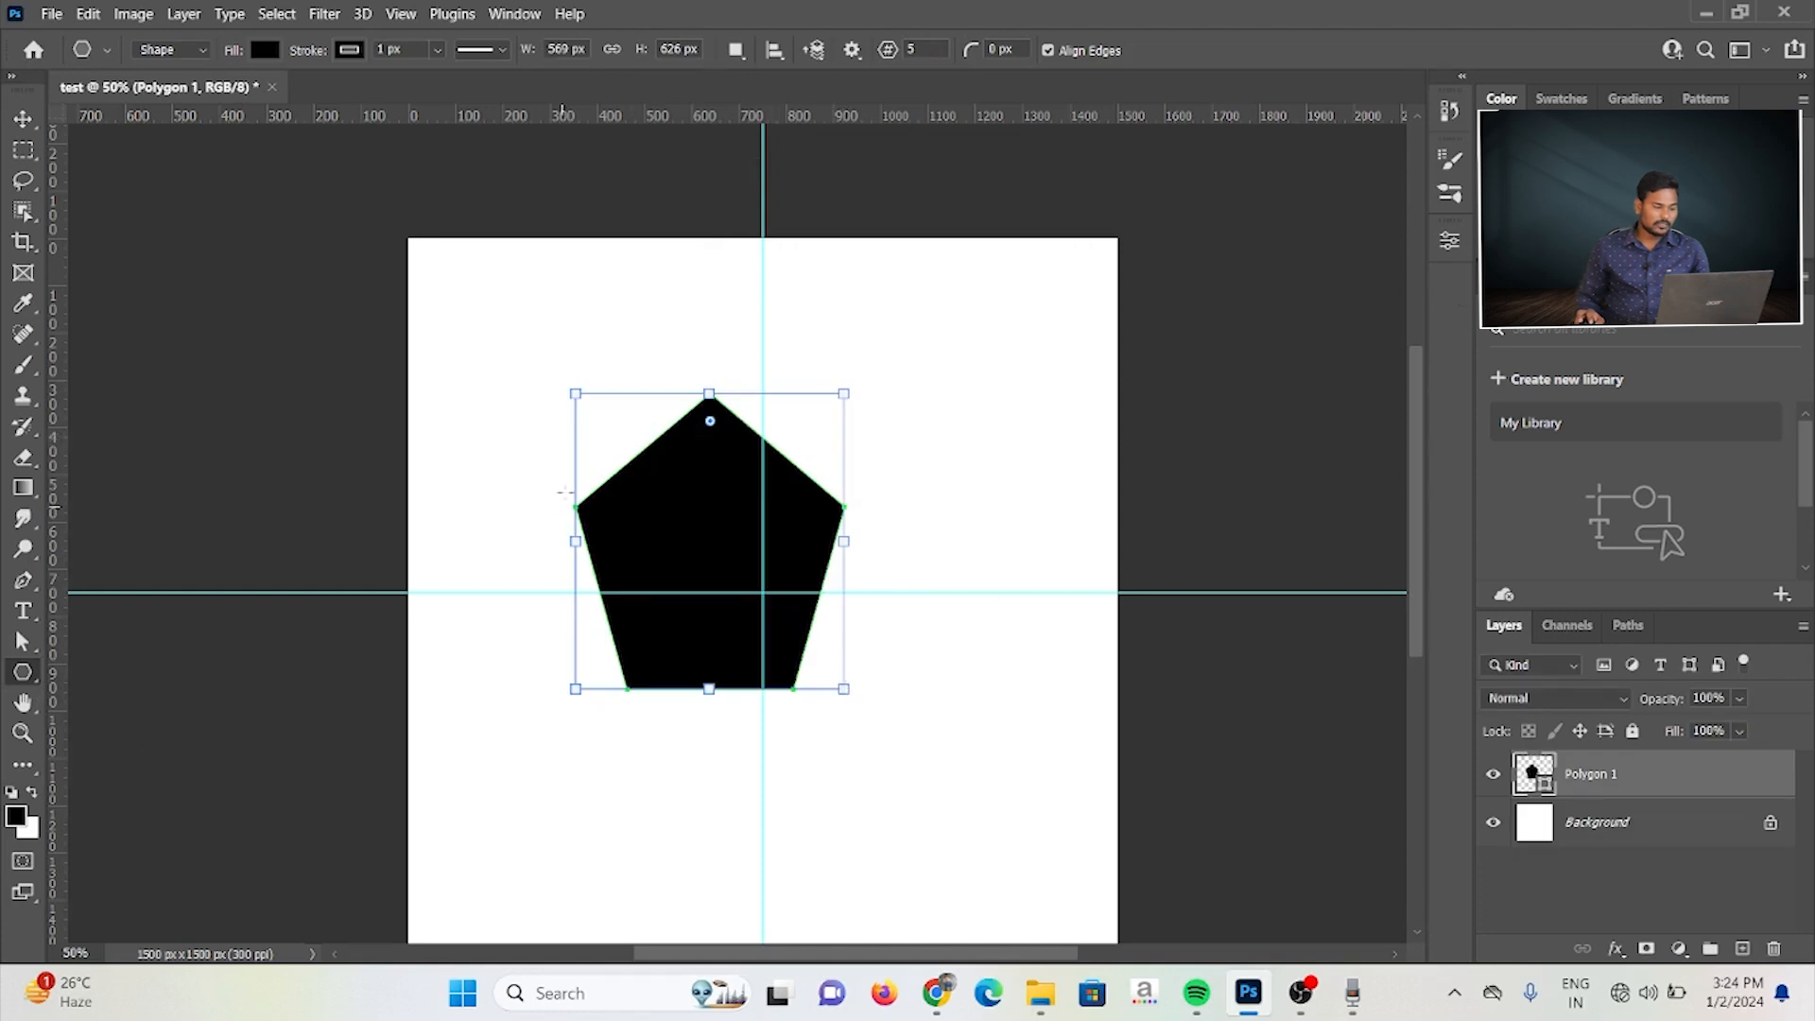
mouse_move(711, 421)
mouse_down()
mouse_move(714, 518)
mouse_move(709, 405)
mouse_move(709, 610)
mouse_move(711, 397)
mouse_up()
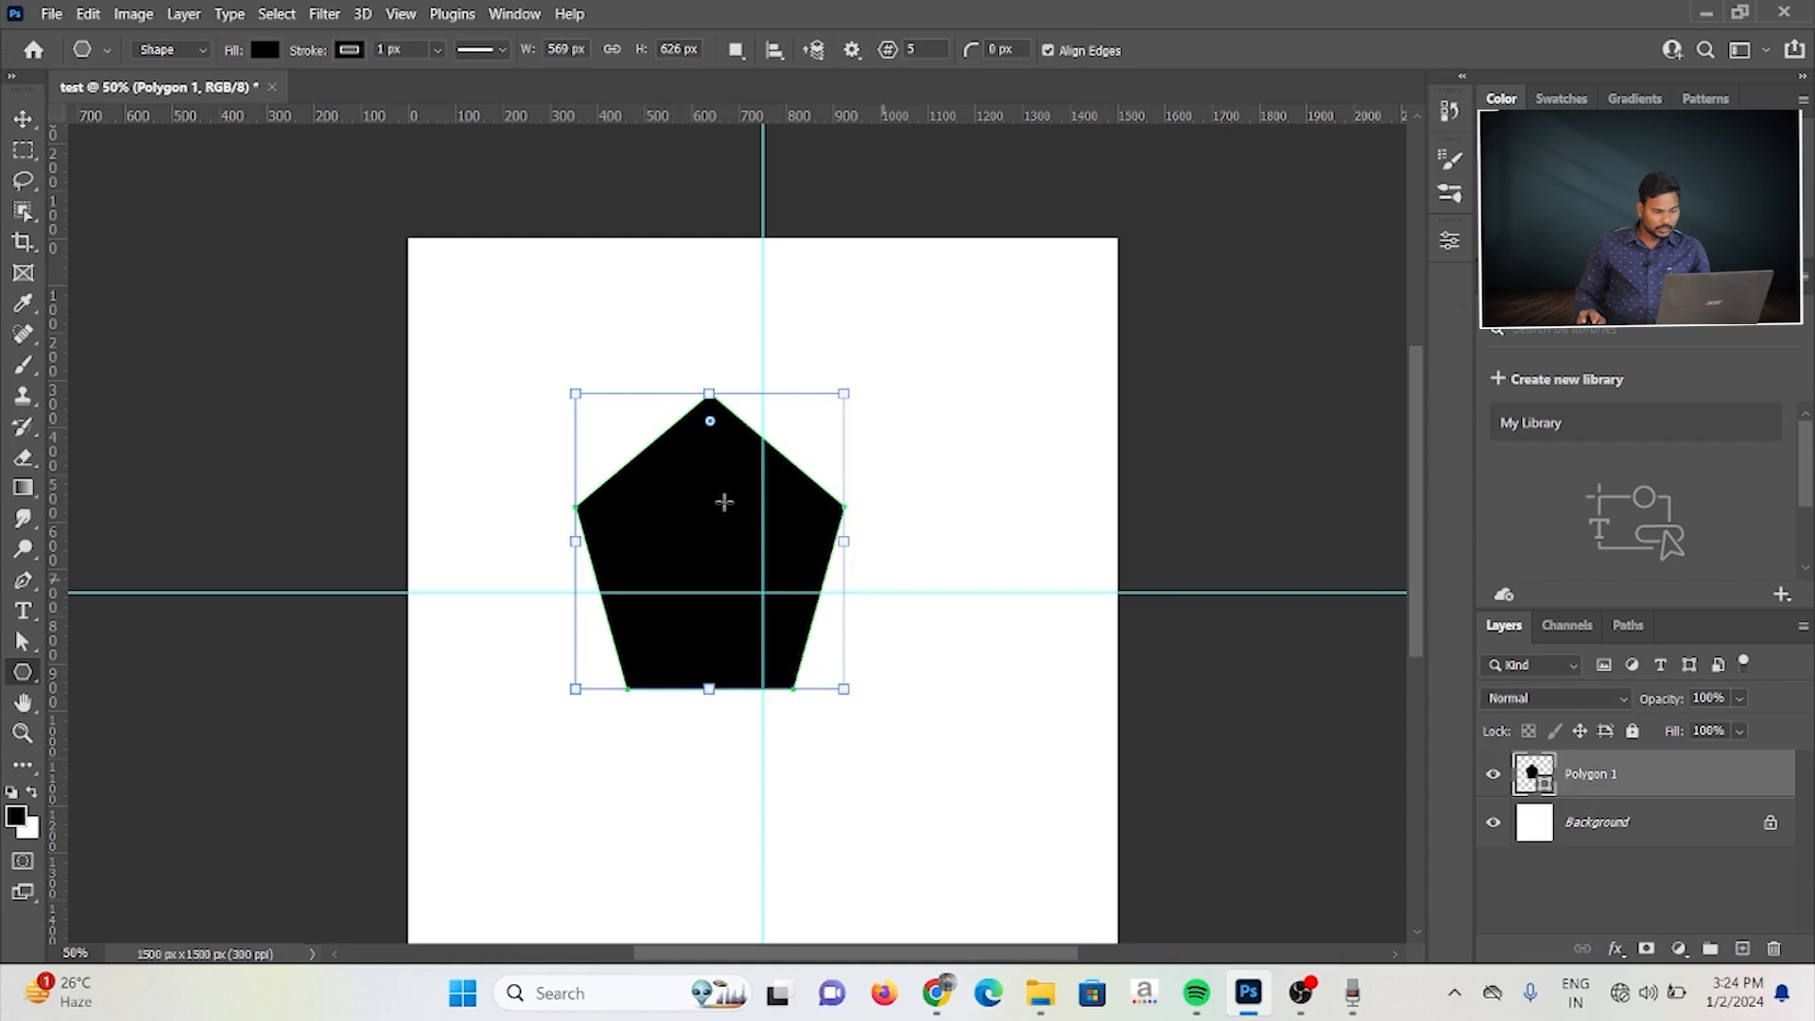
key(ctrl+z)
key(ctrl+z)
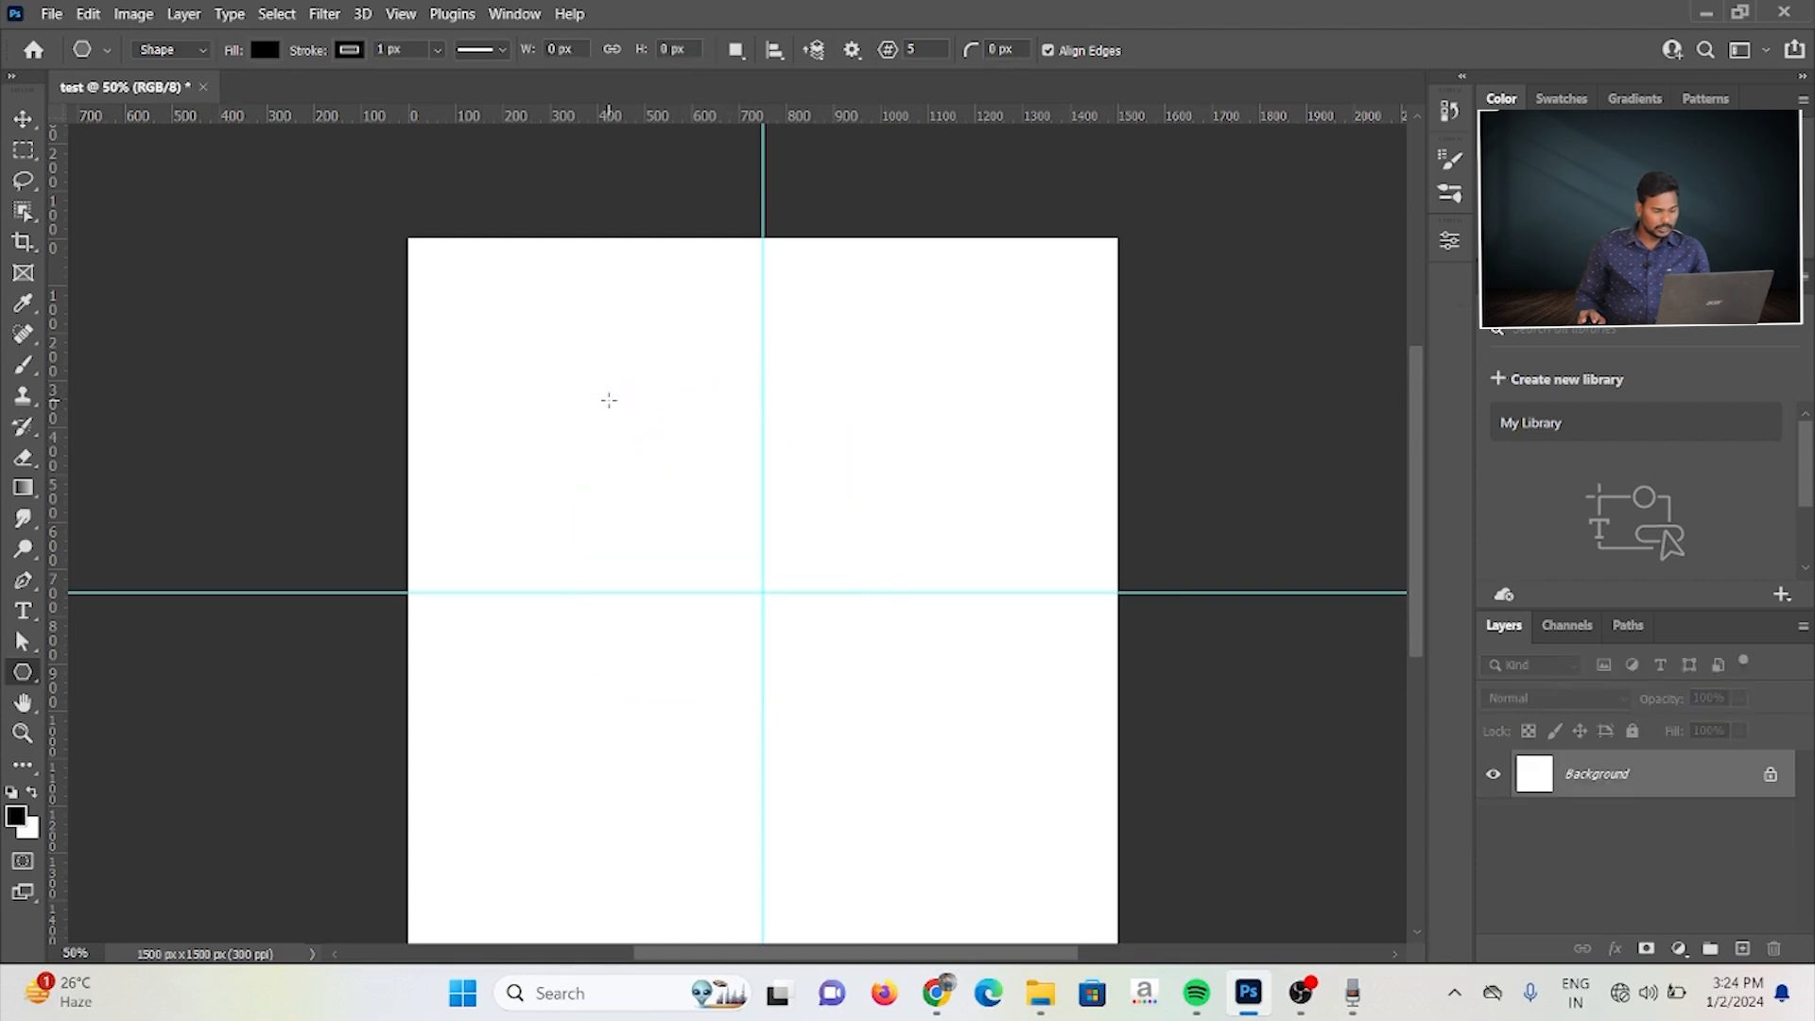
Step: Start a polygon with exact dimensions, setting both its width and height to 400 px
click(717, 435)
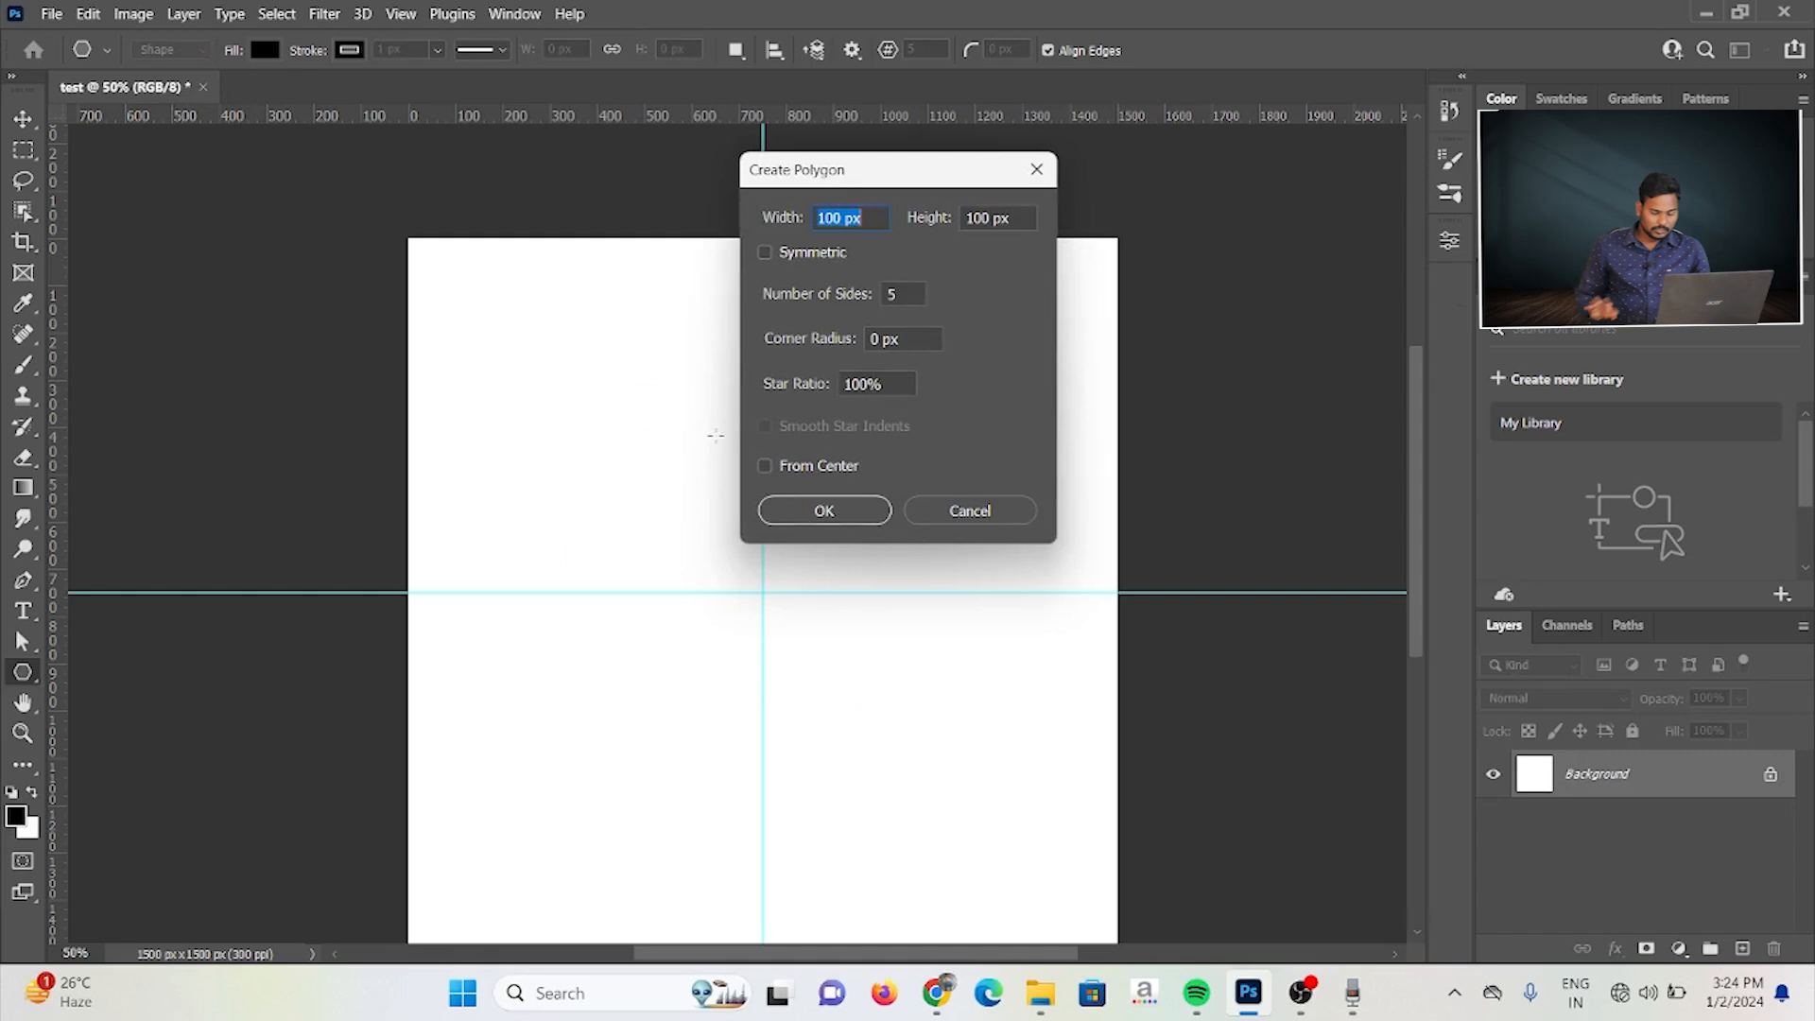
text(200)
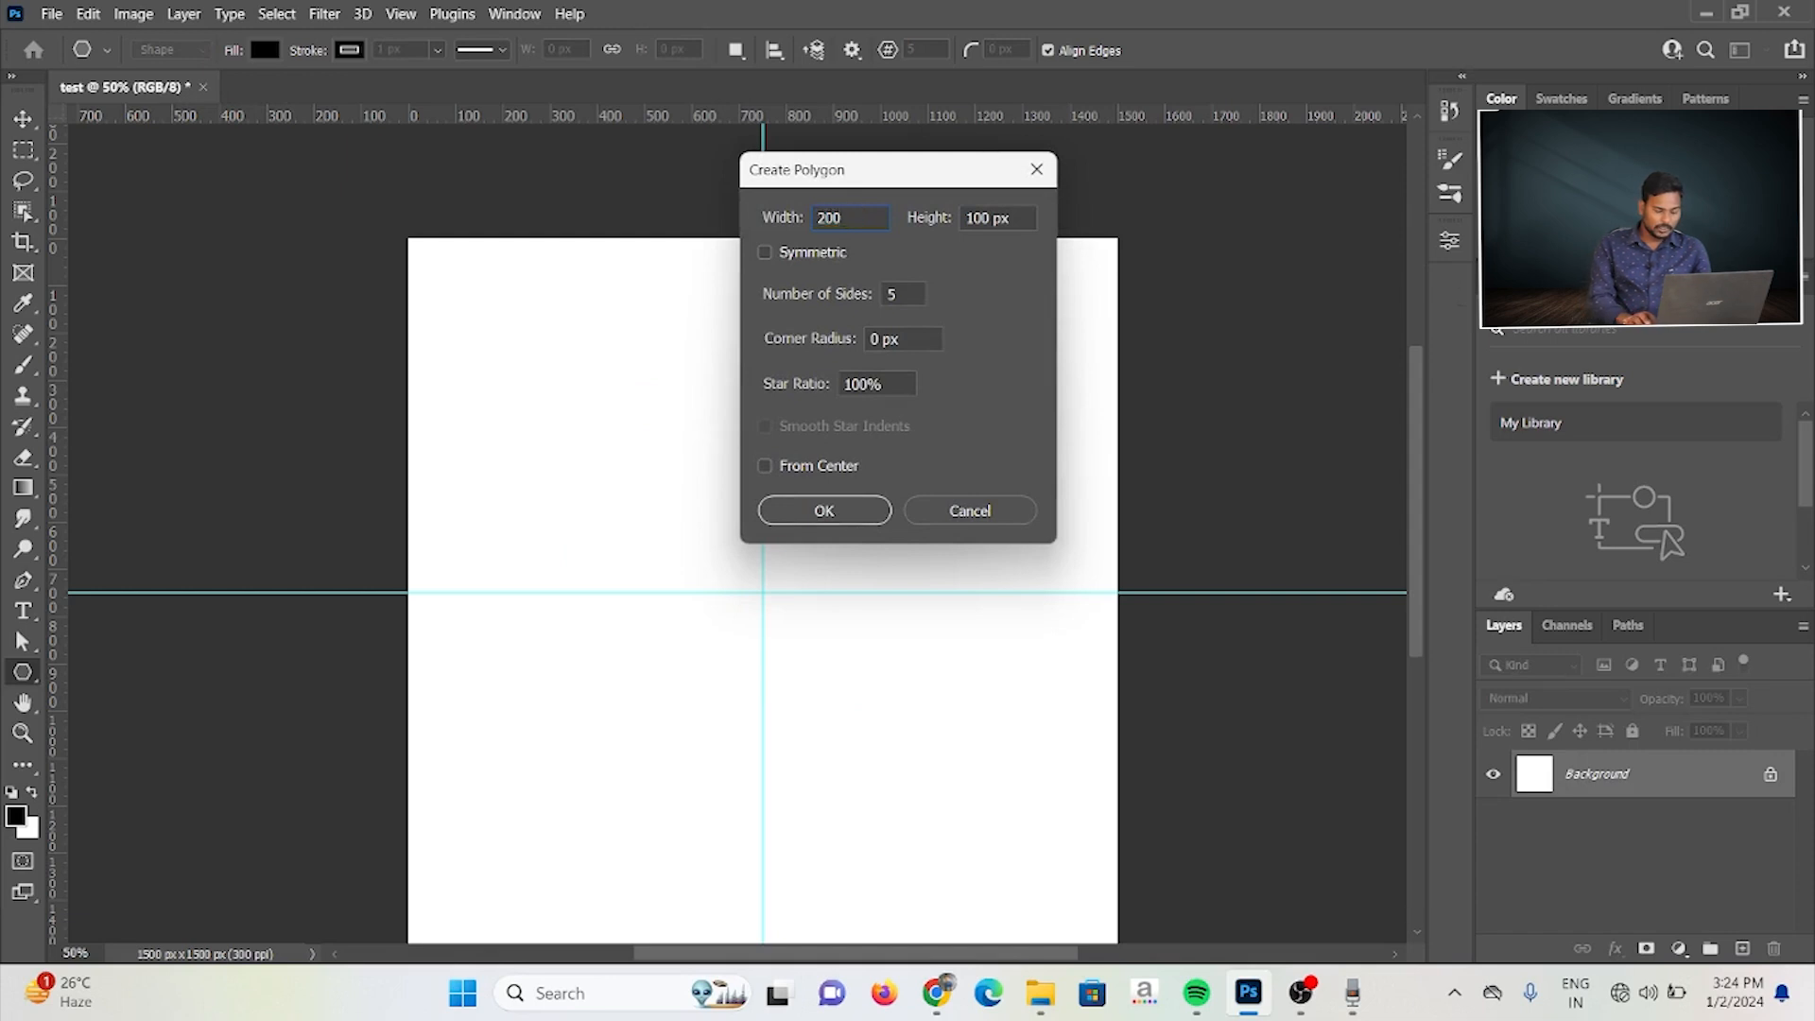
key(Tab)
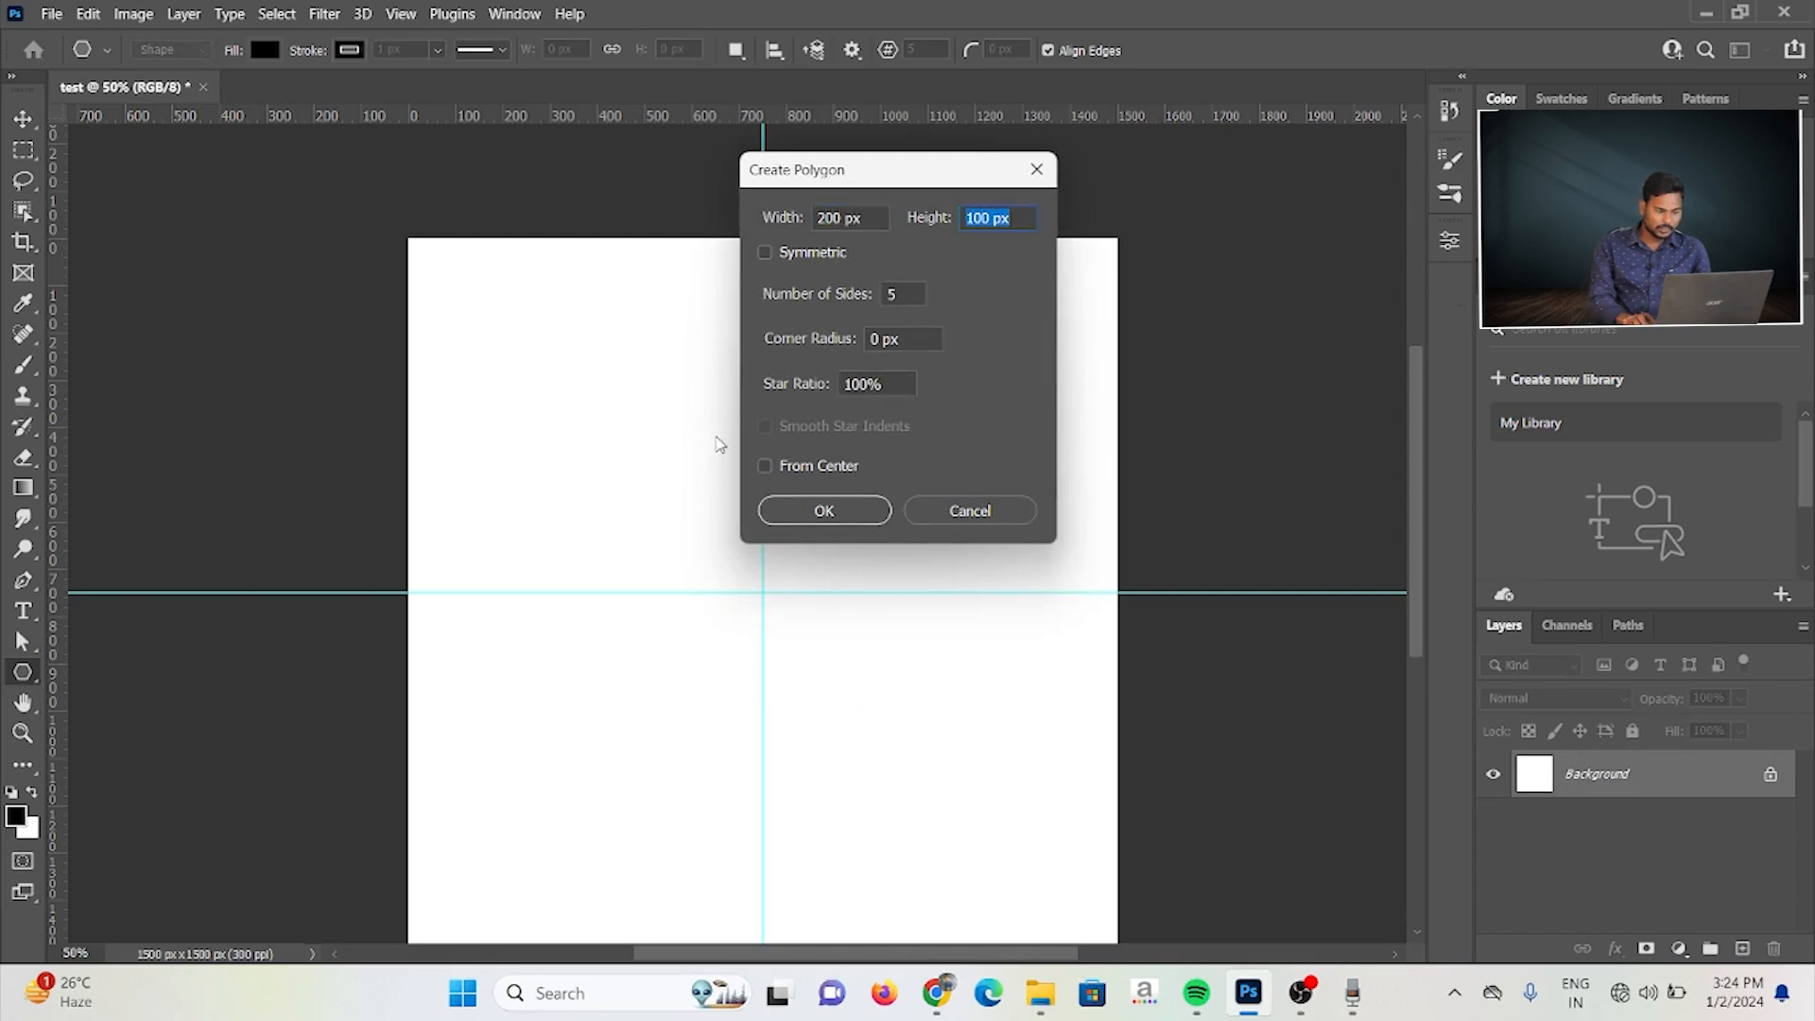
text(2)
key(BackSpace)
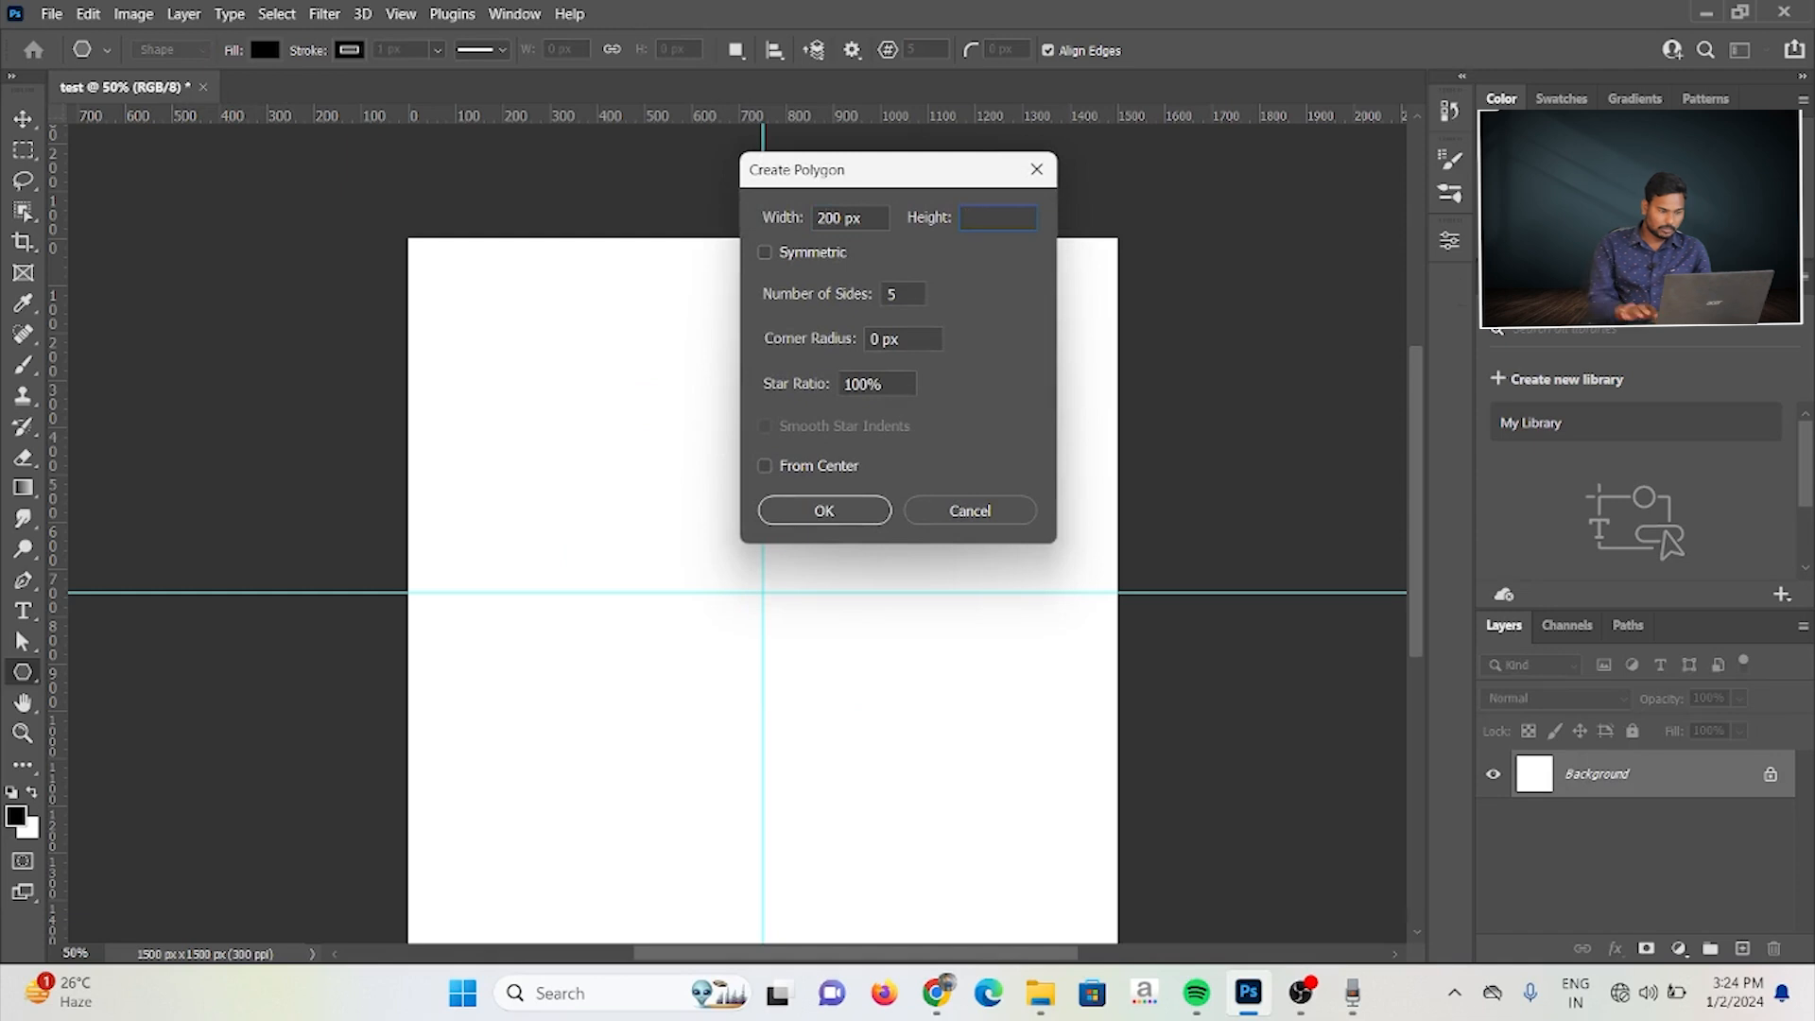
click(819, 225)
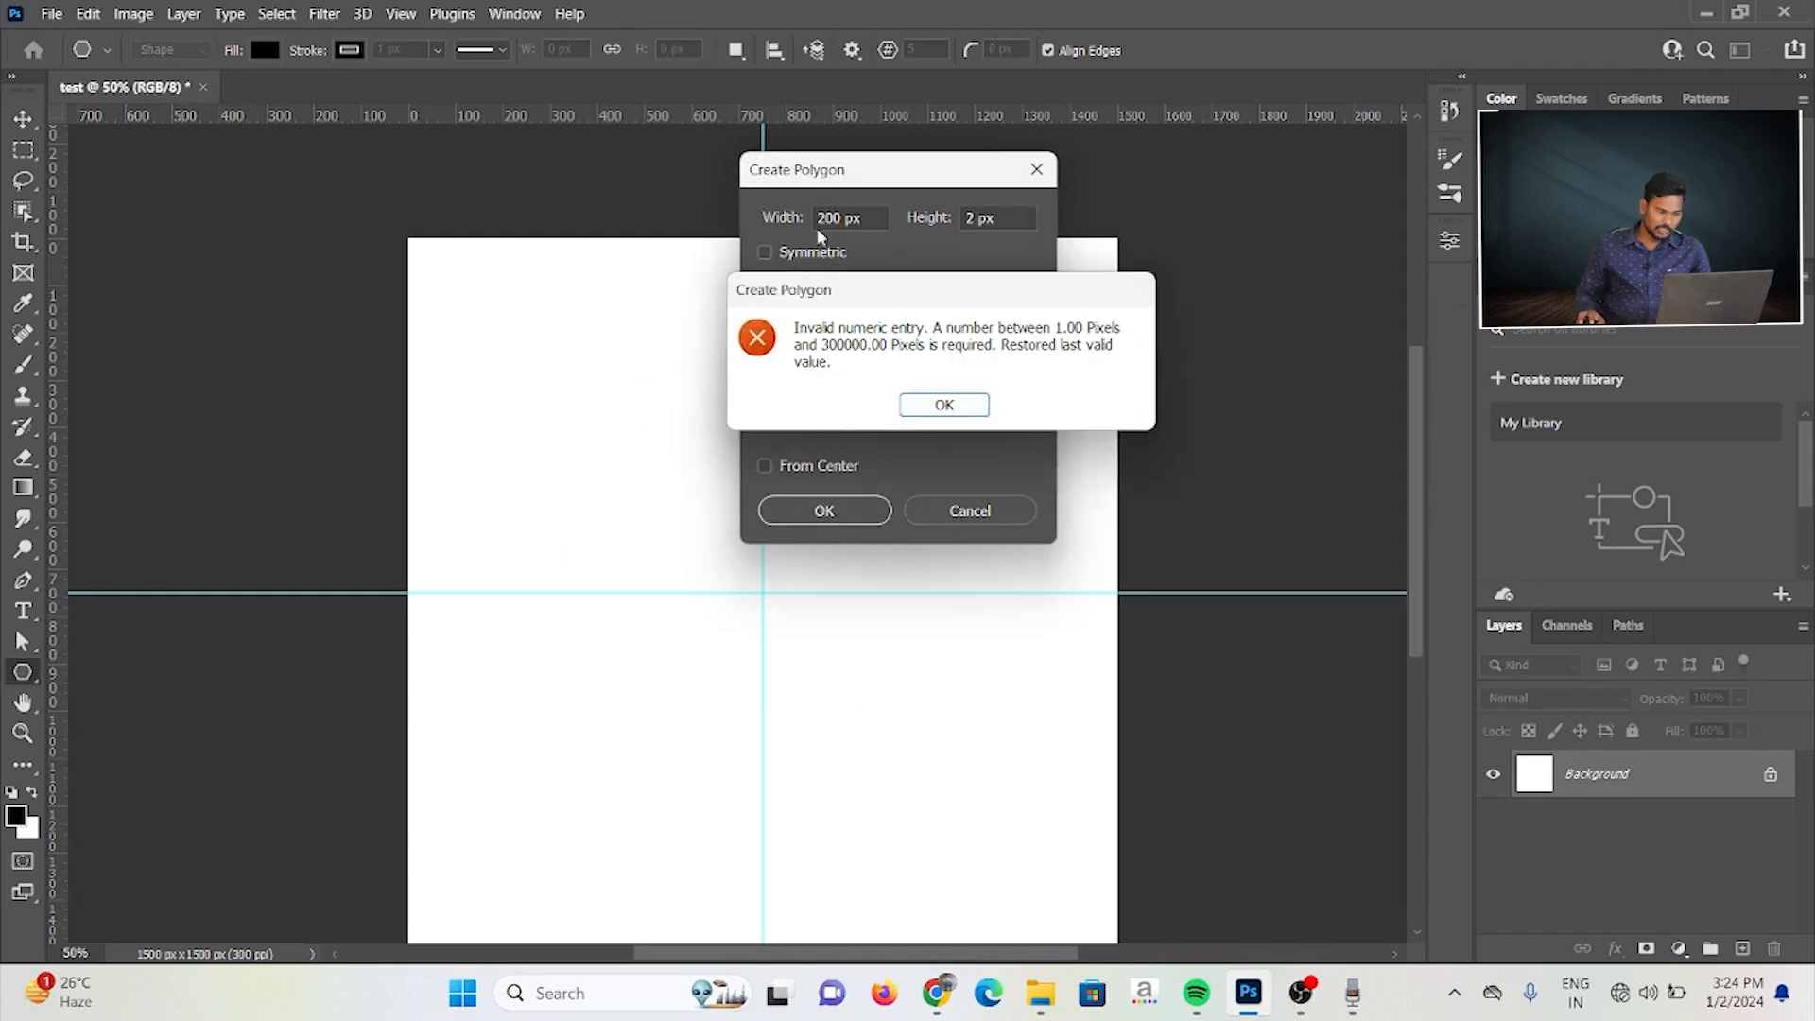
click(945, 404)
drag(860, 220, 819, 223)
text(400)
key(Tab)
text(400)
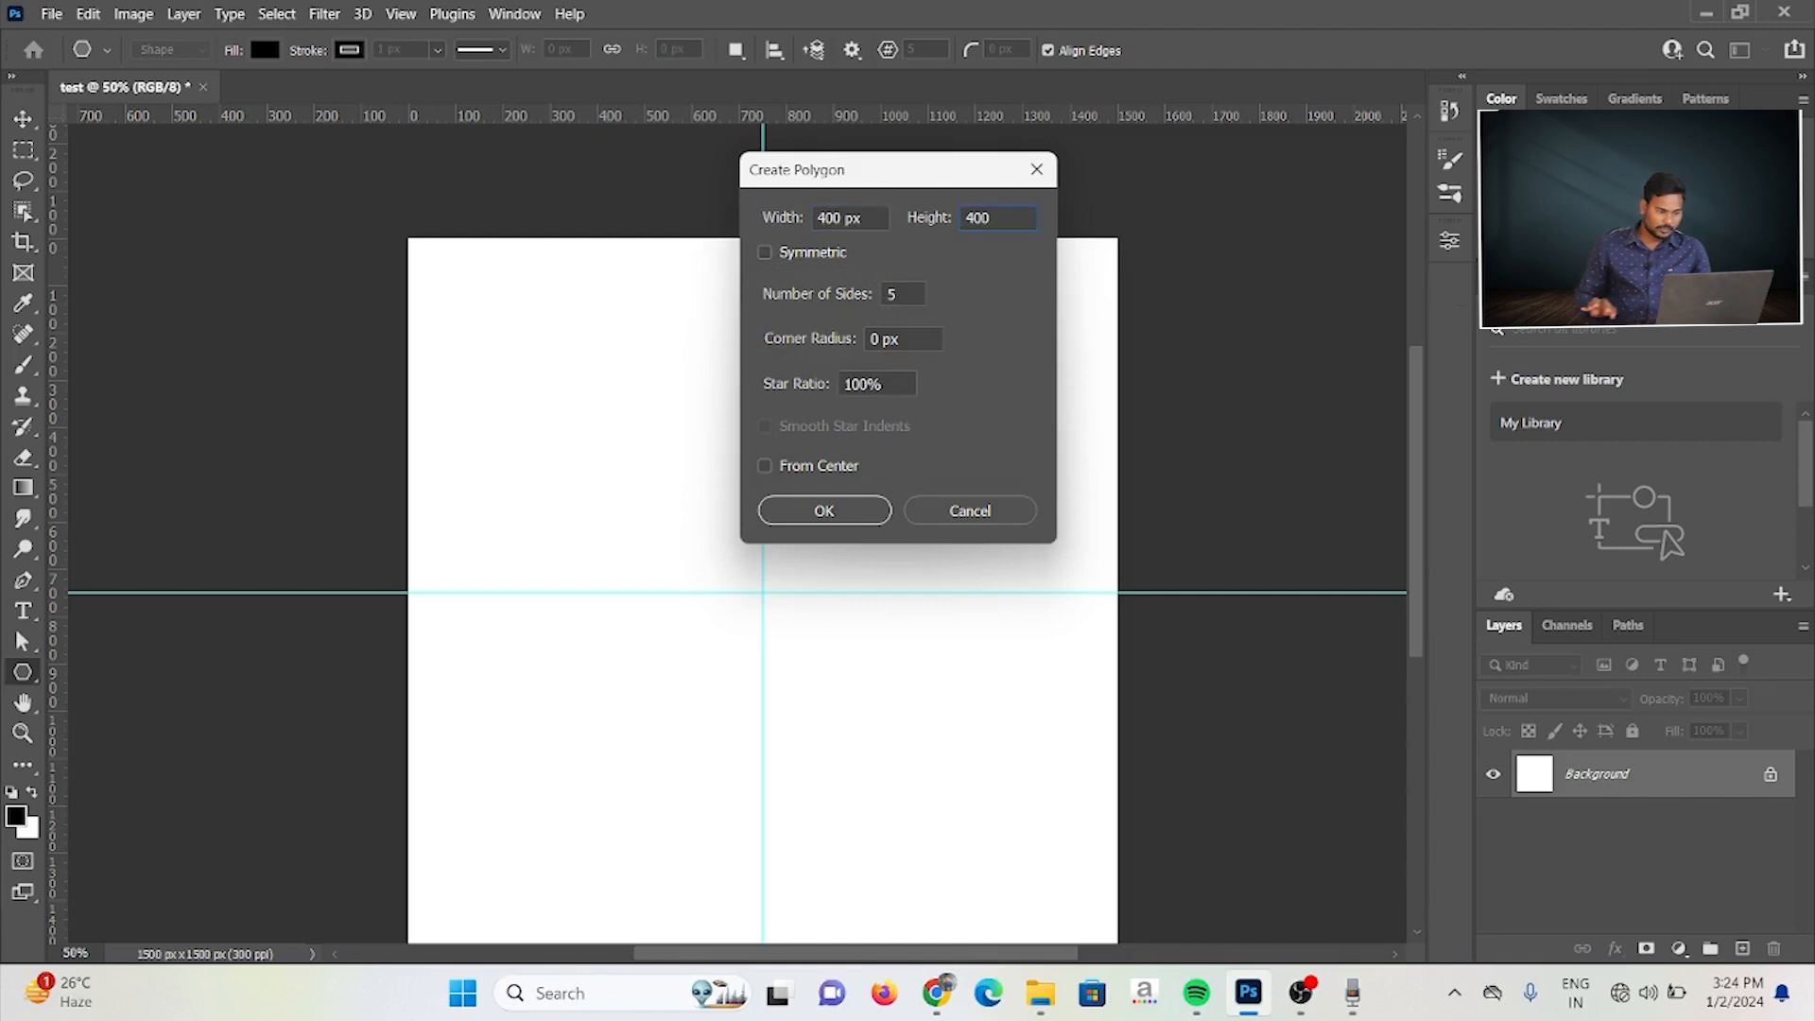
Step: Make the polygon symmetric with 10 sides, create it on the canvas, and undo the created shape
click(765, 254)
drag(907, 303, 873, 302)
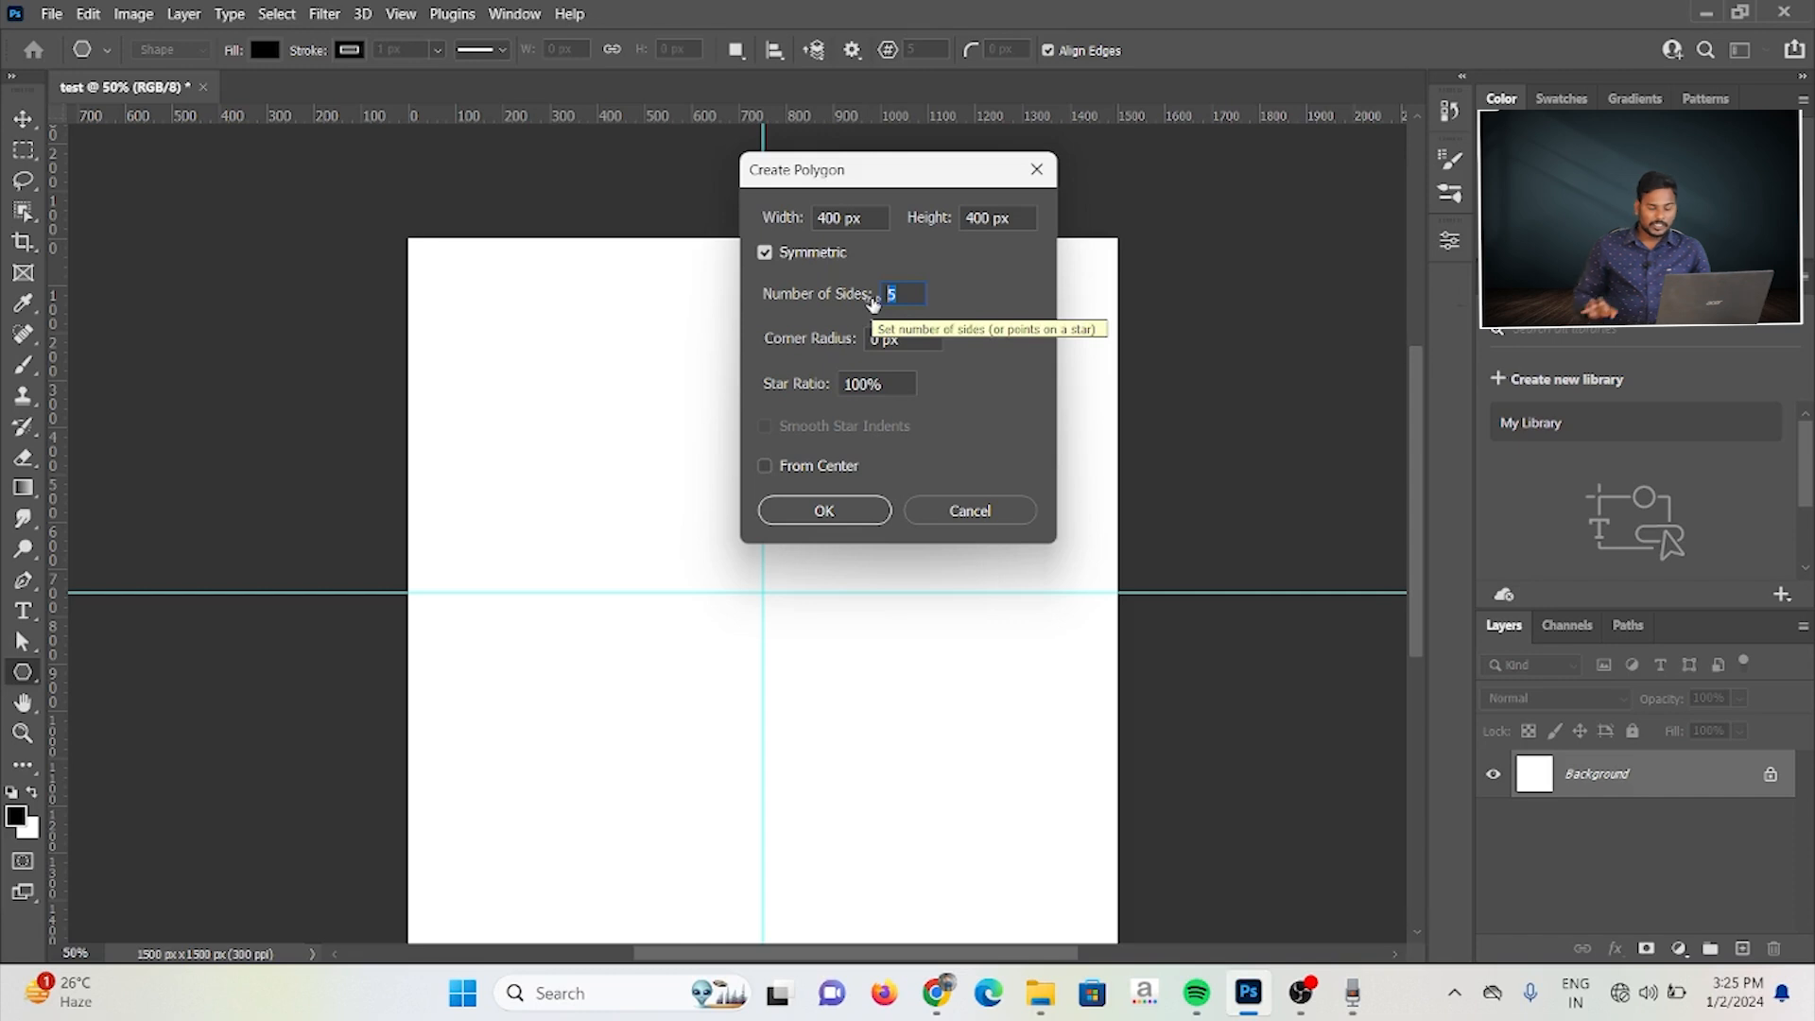
text(10)
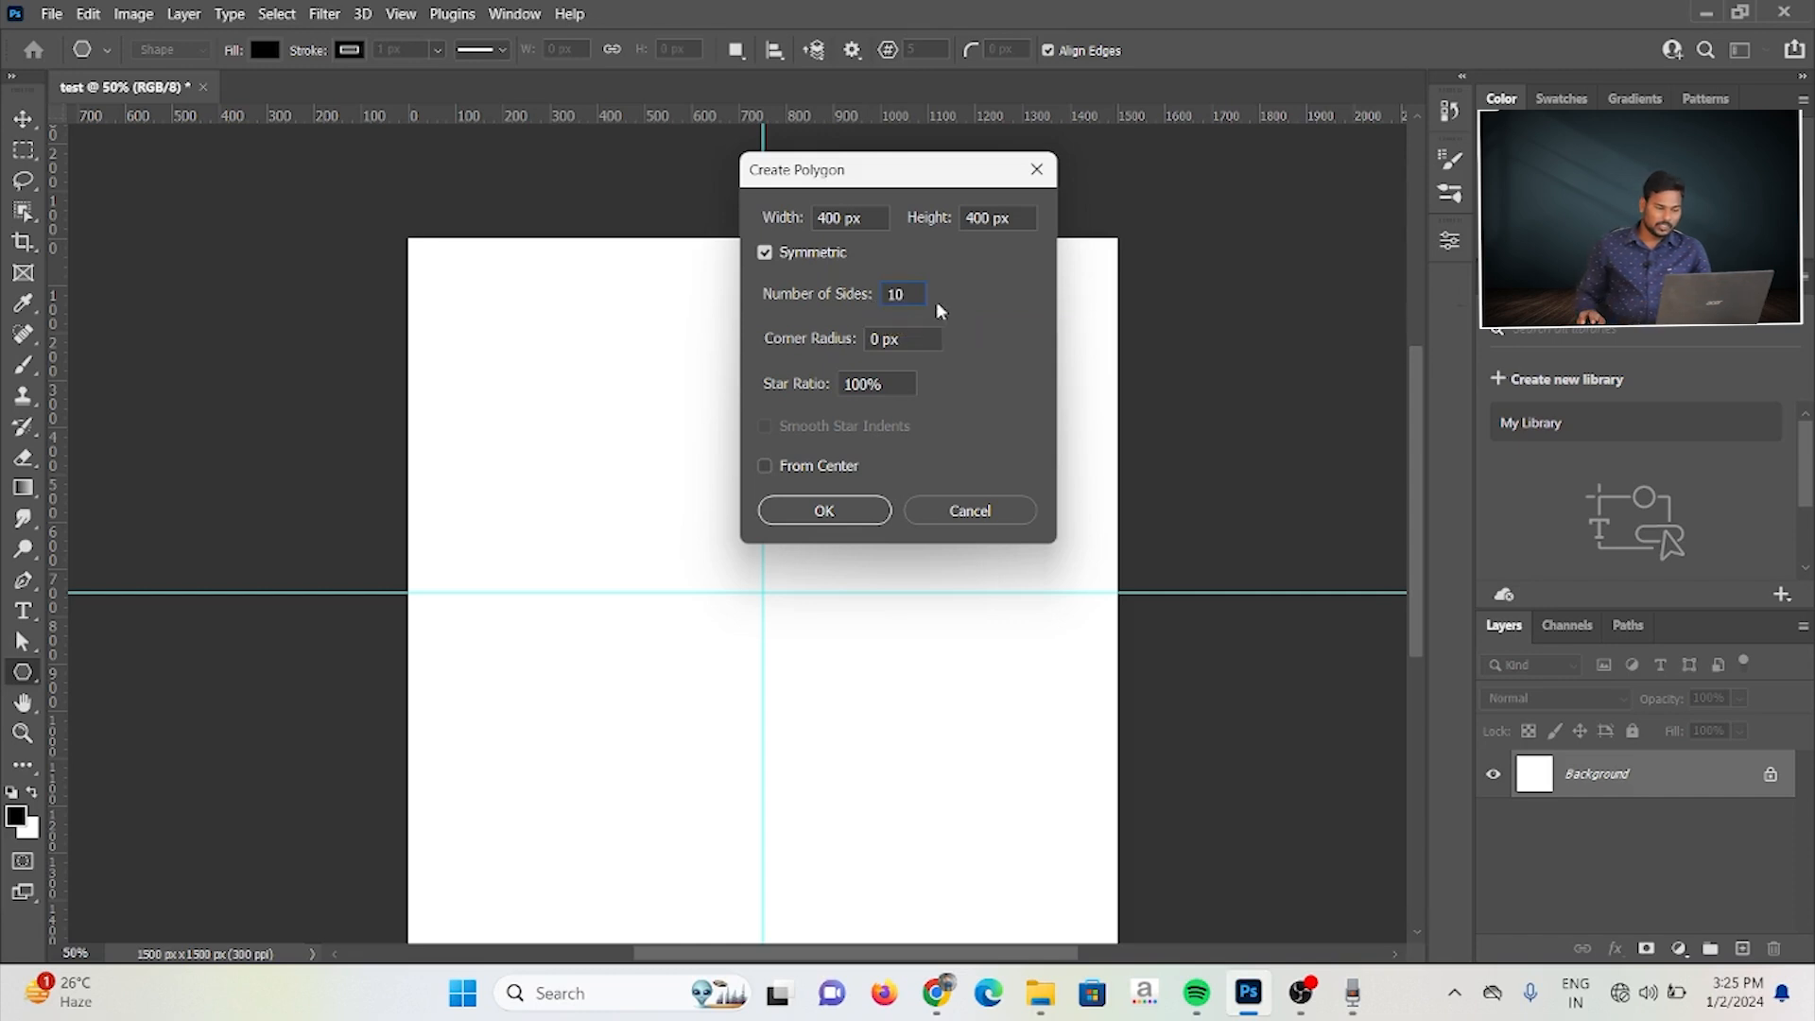
click(839, 519)
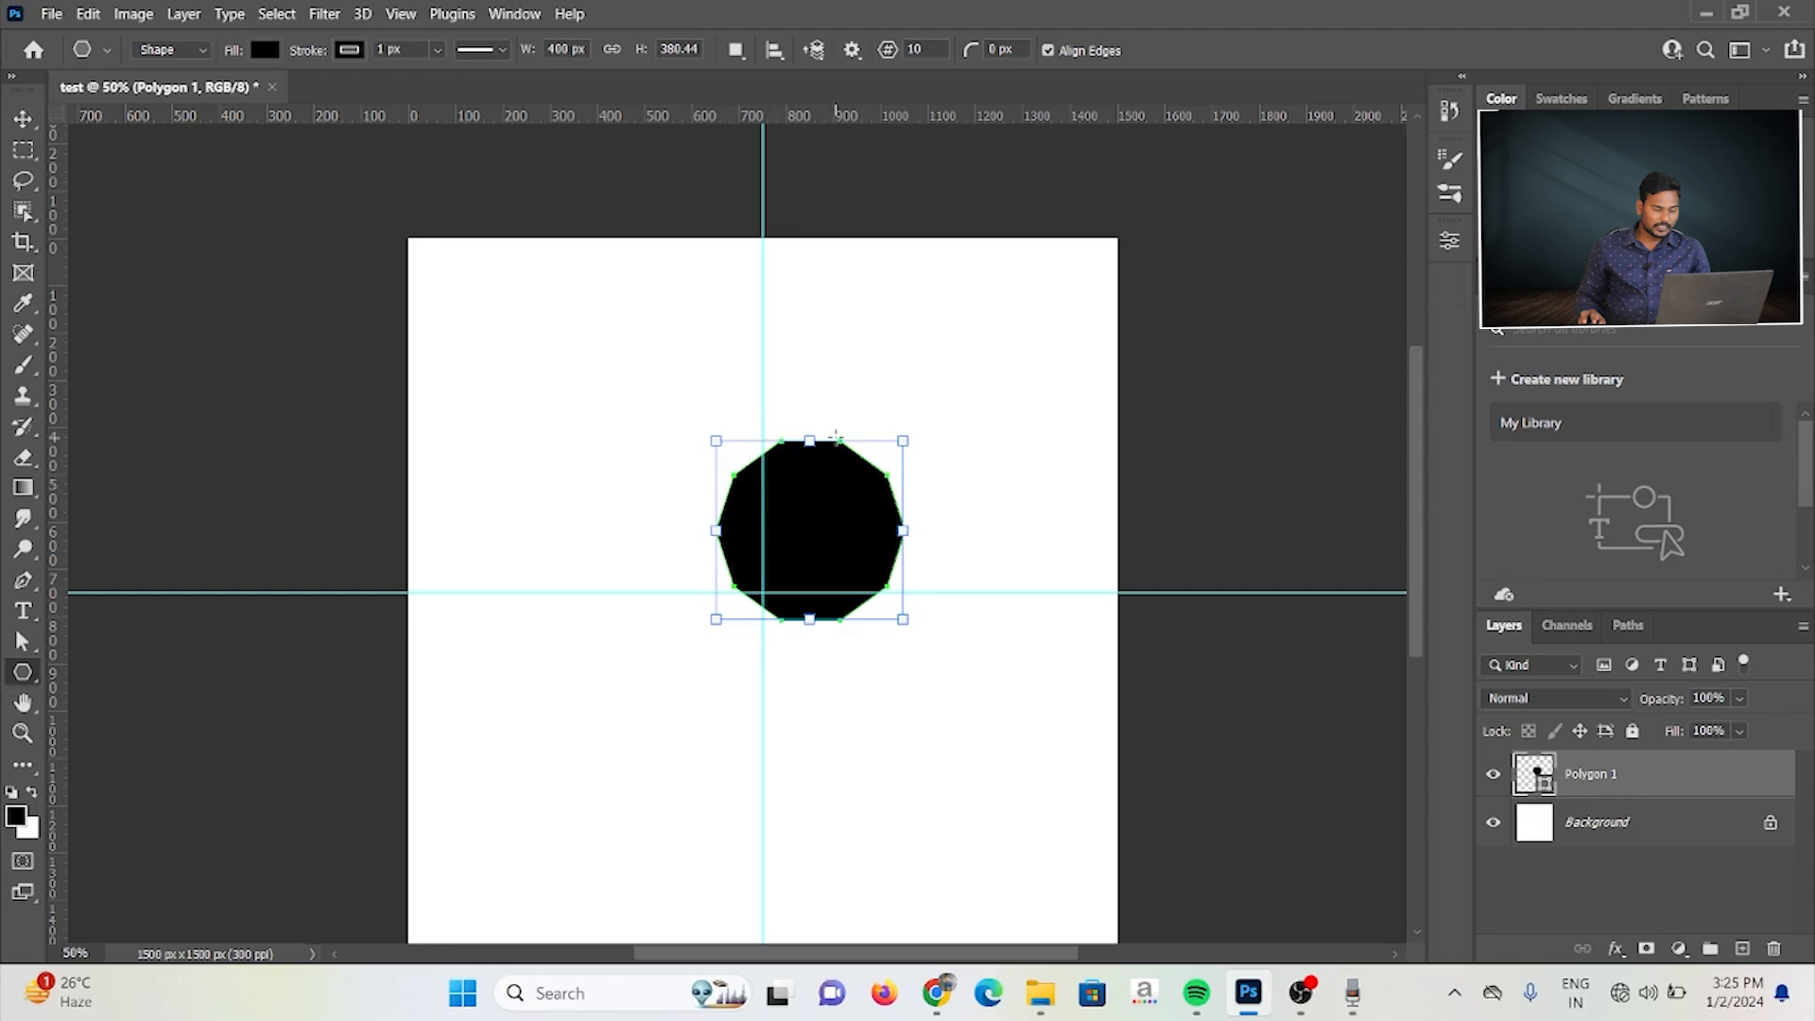
key(ctrl+z)
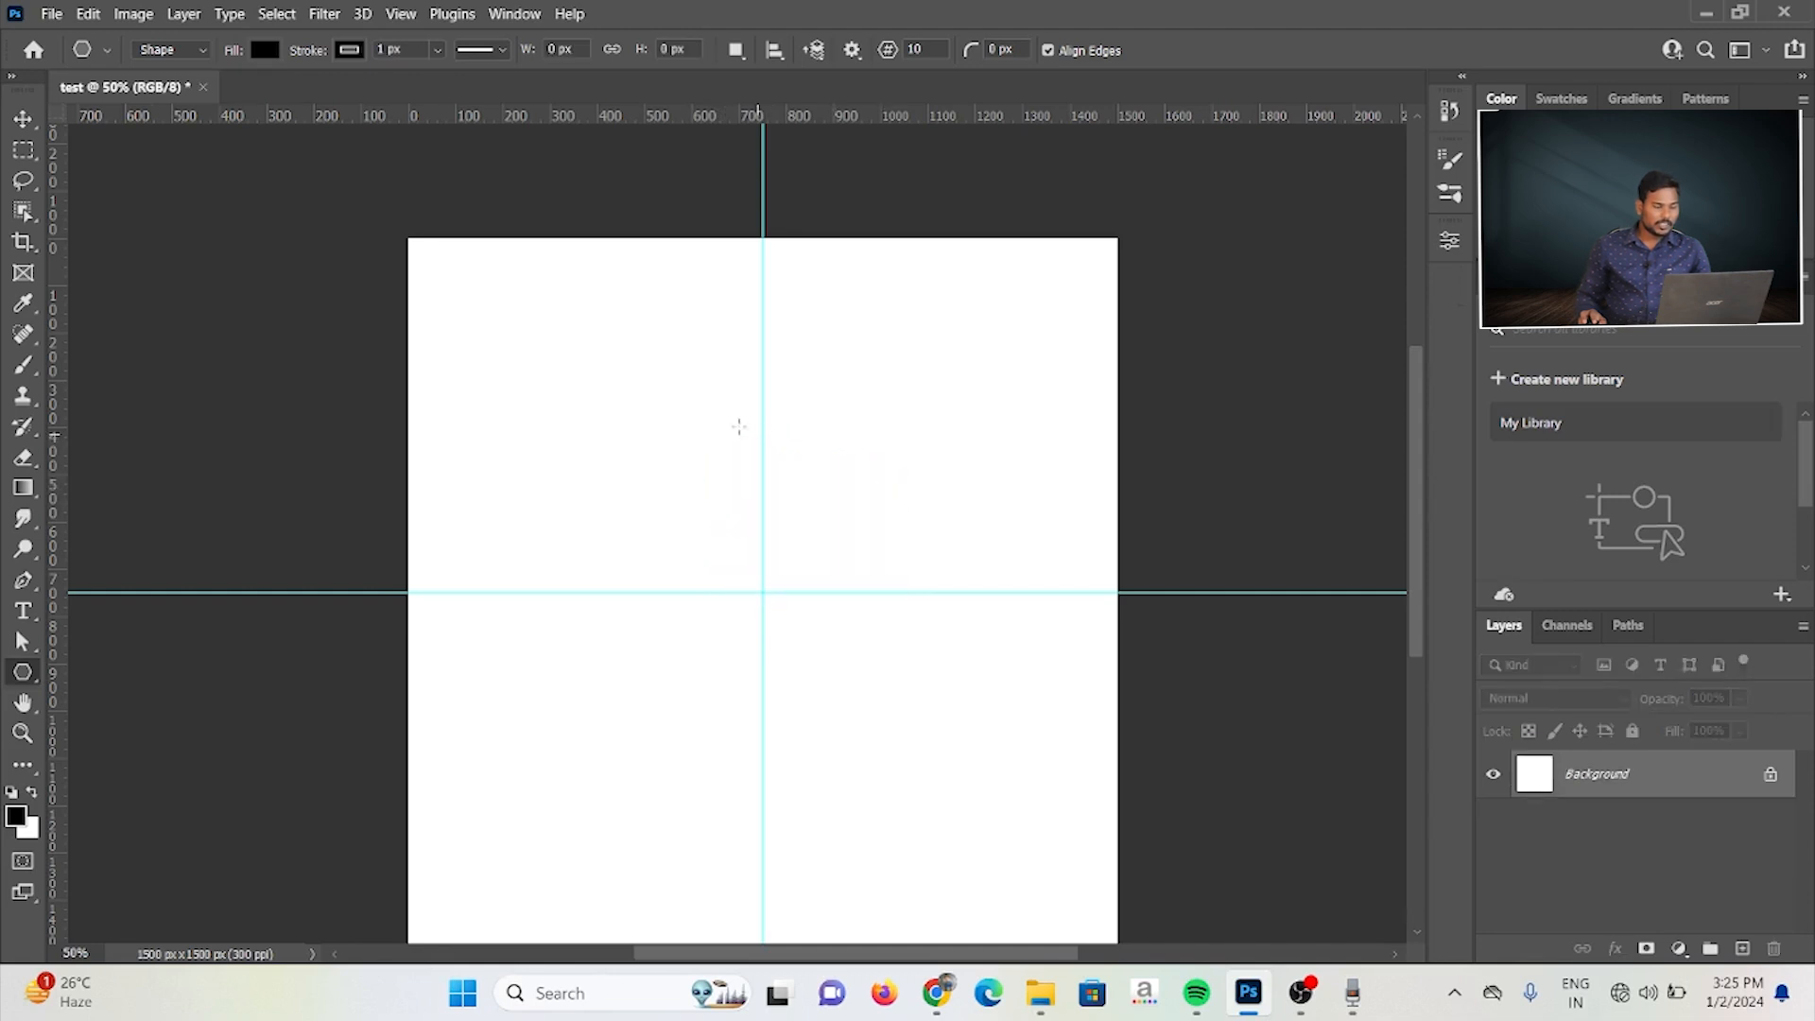
Step: Try drawing a symmetric ten-sided polygon about 612 × 582 px across the guides, and undo it
drag(593, 420, 988, 709)
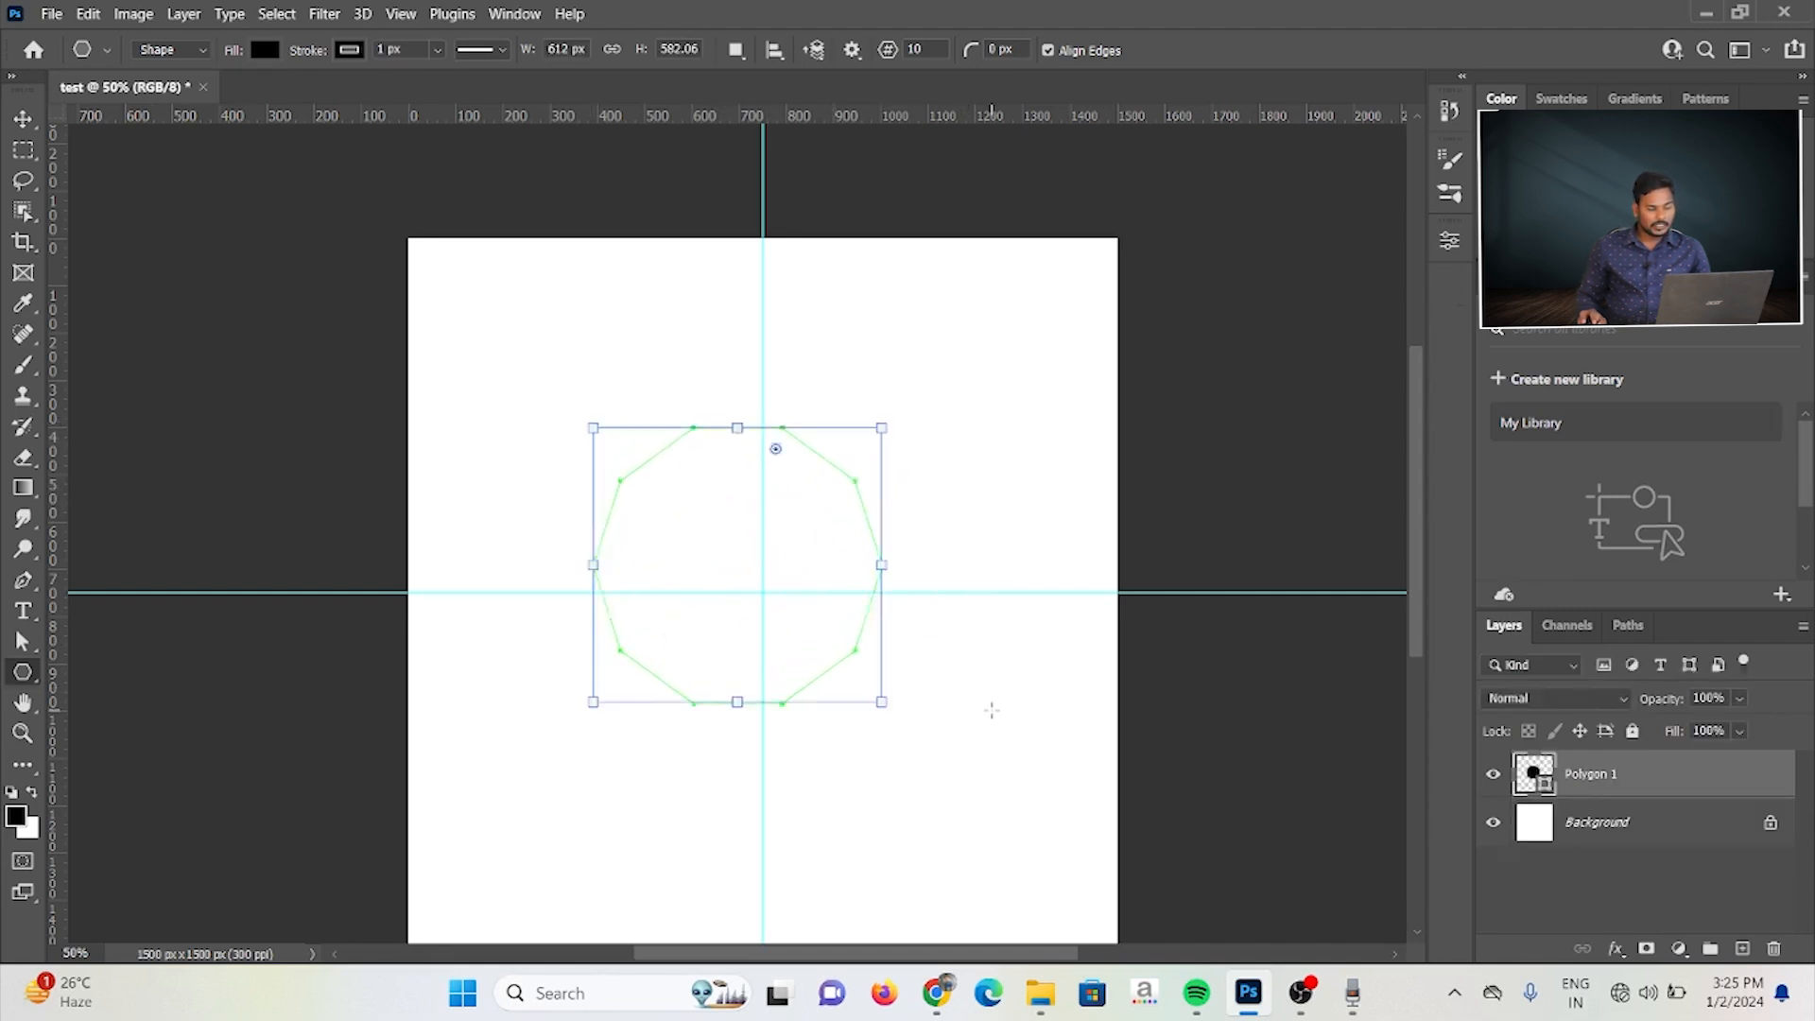
key(ctrl+z)
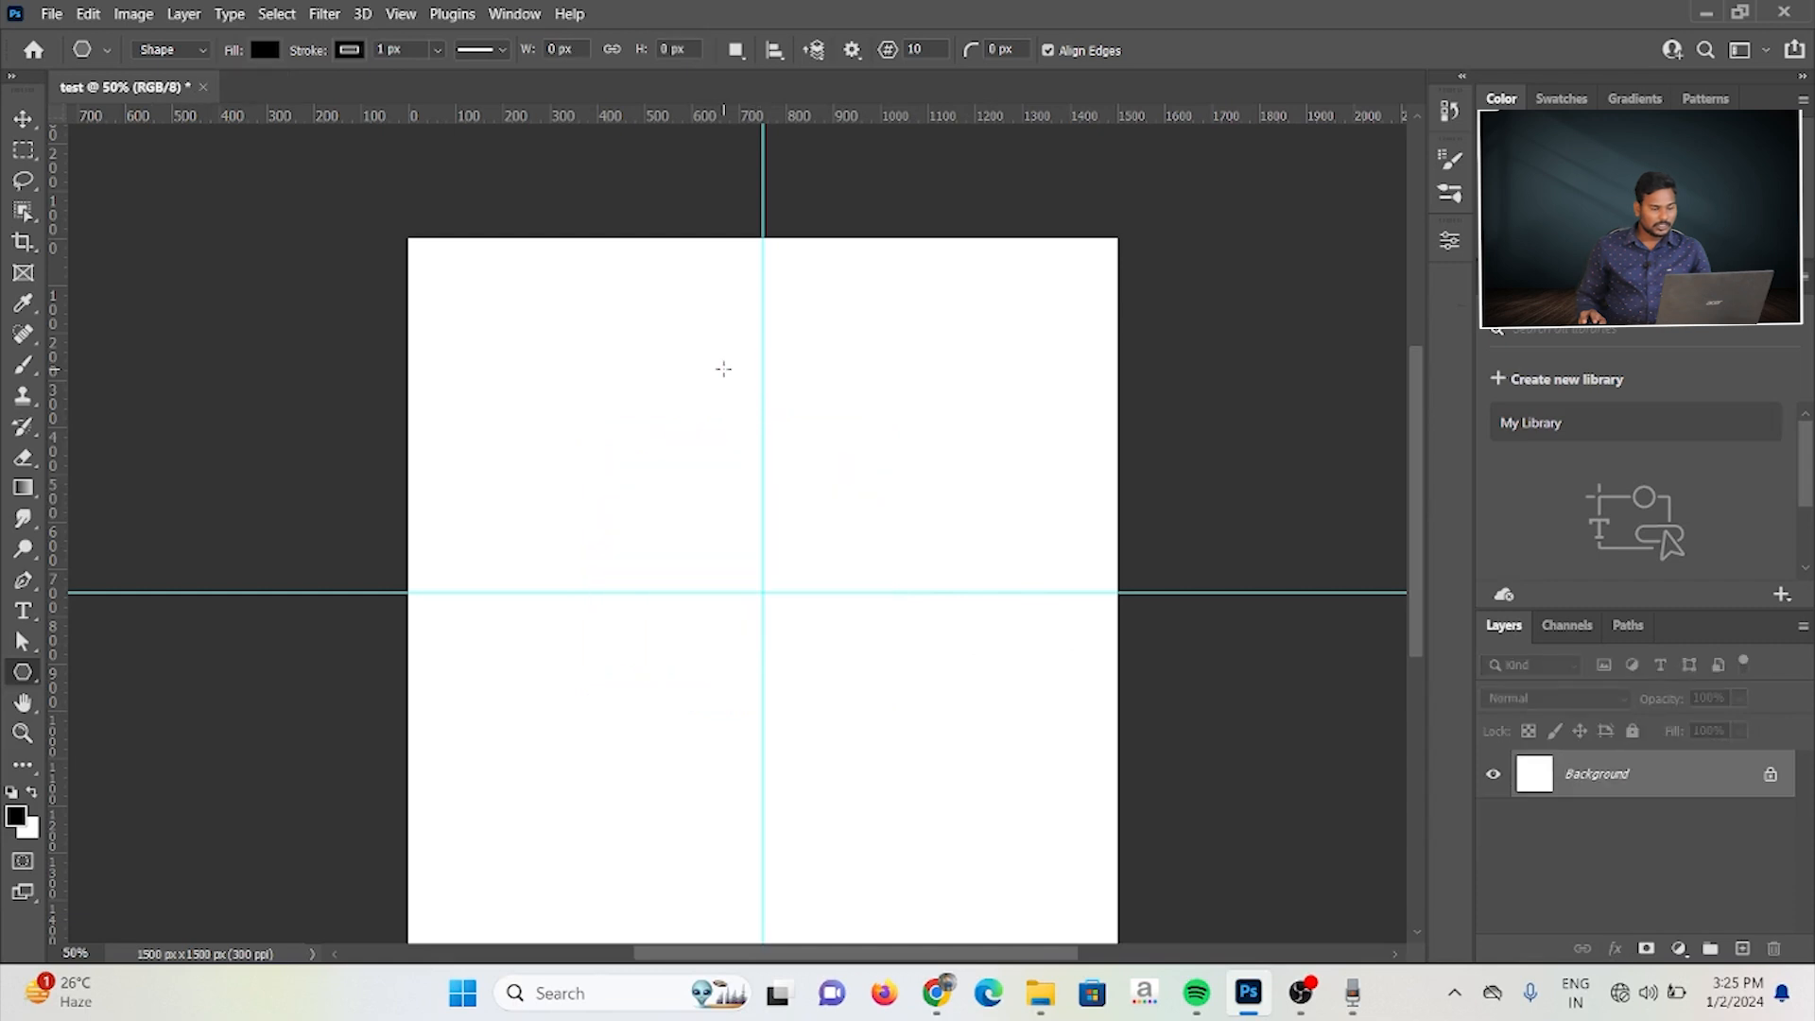
Step: Create a symmetric 20-sided polygon with a 50% star ratio and enlarge it to about 591 × 707 px
click(721, 370)
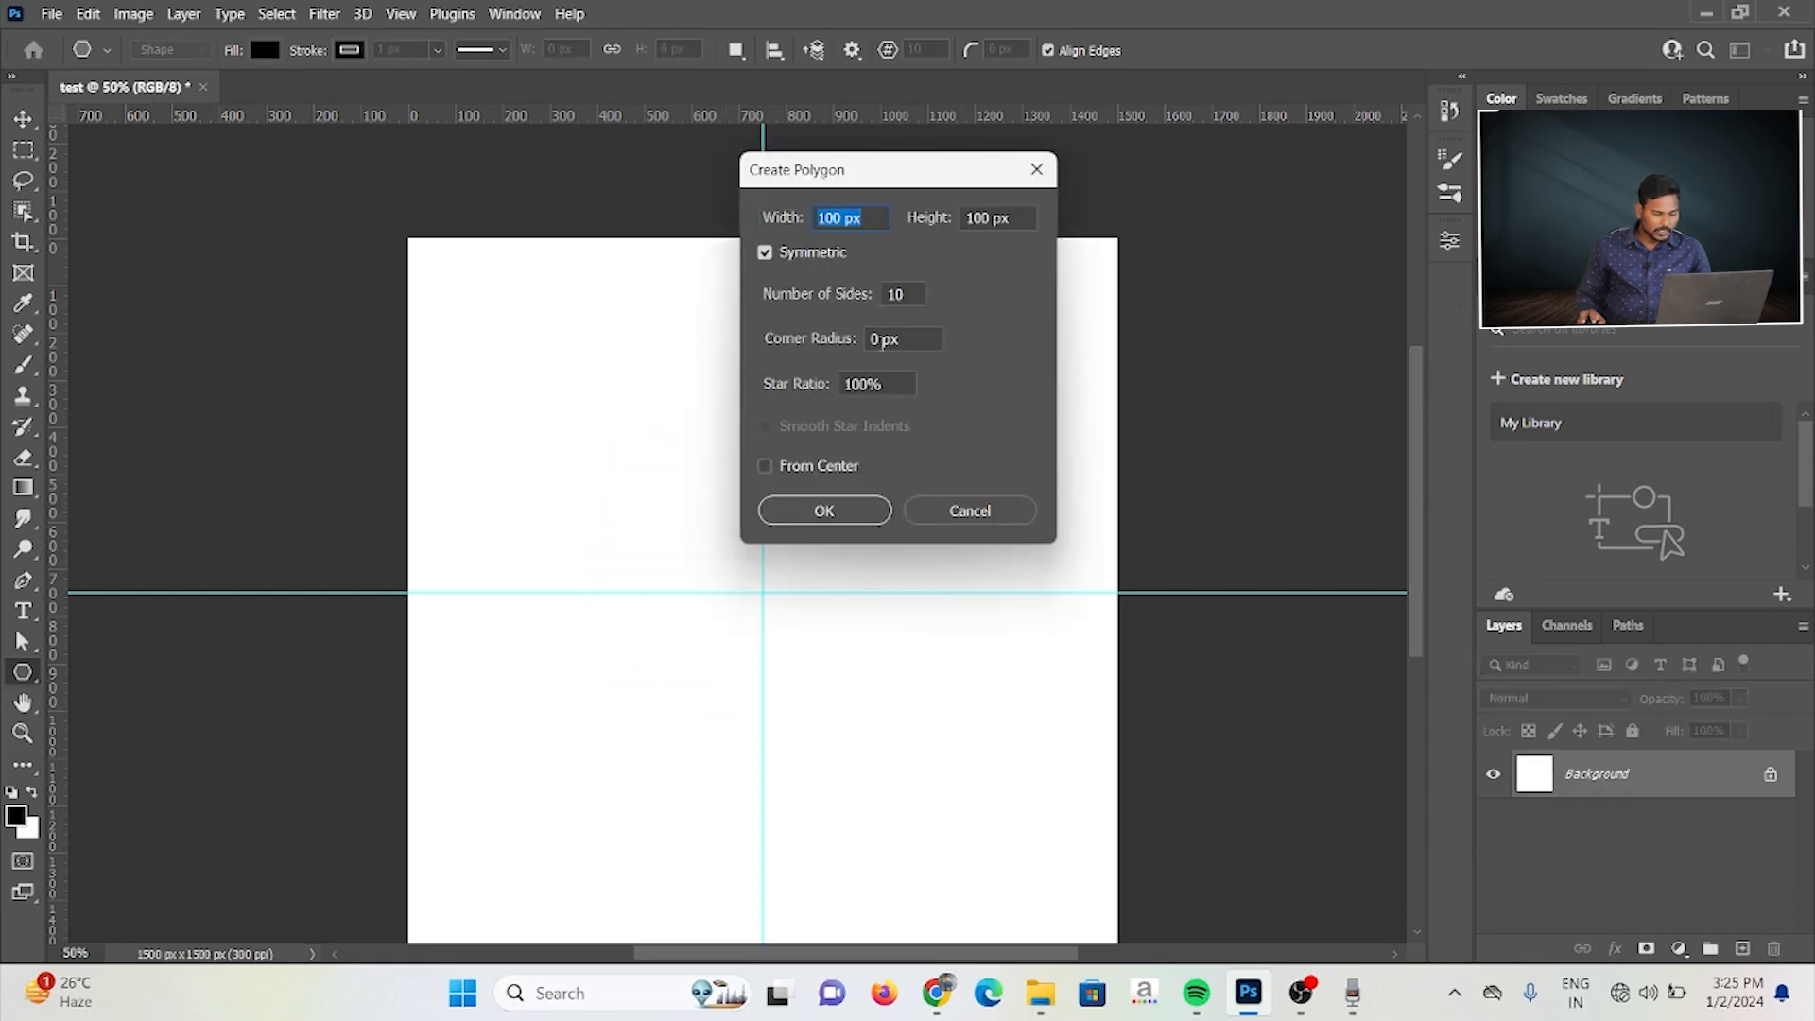
click(875, 338)
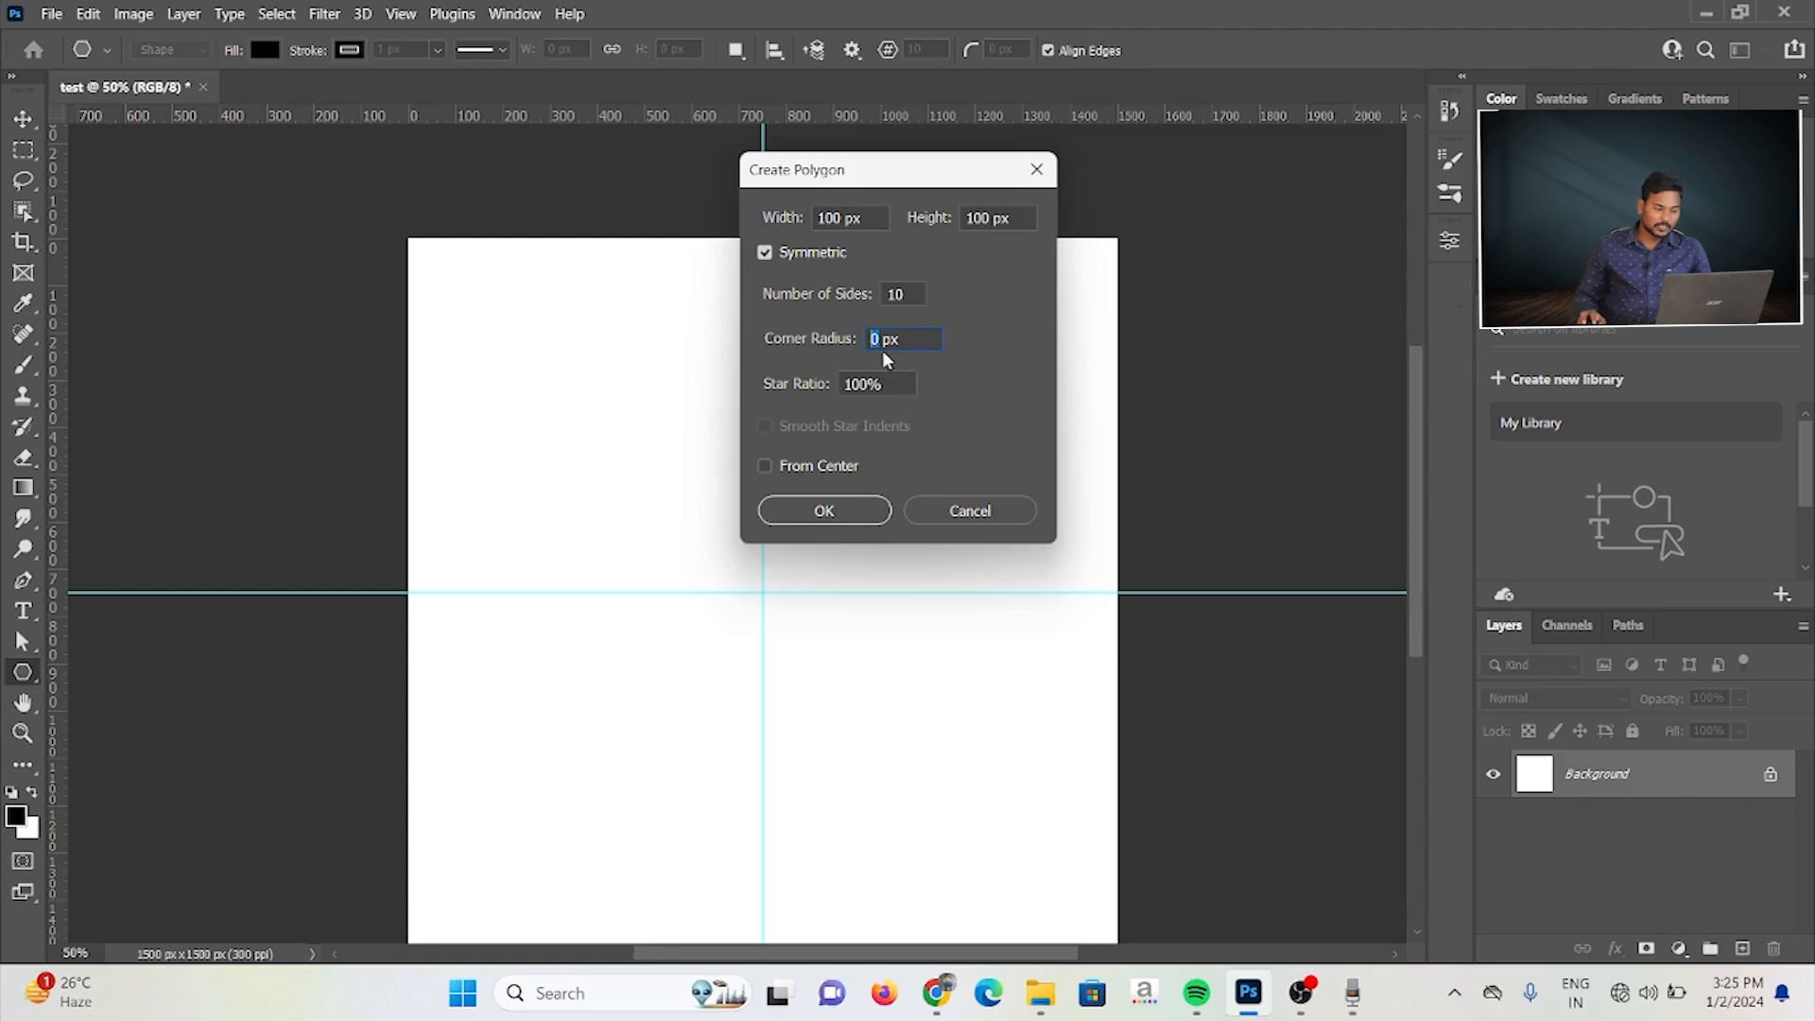
double_click(904, 298)
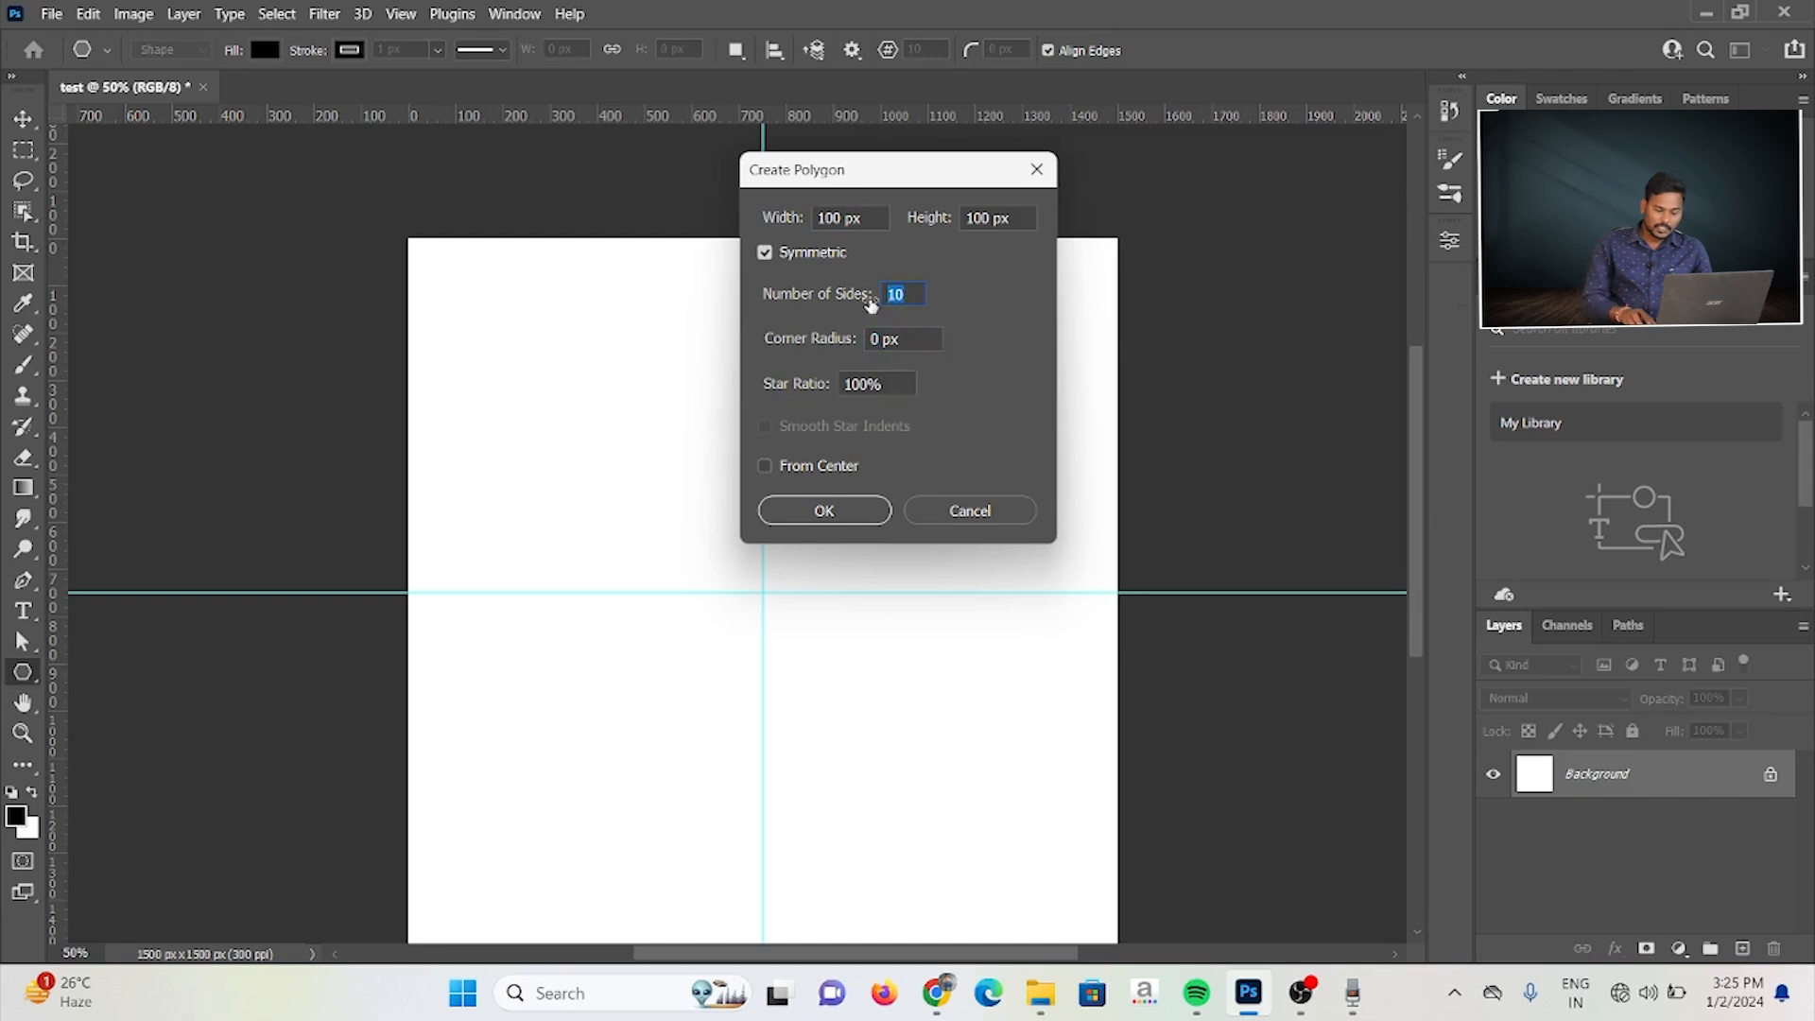
text(20)
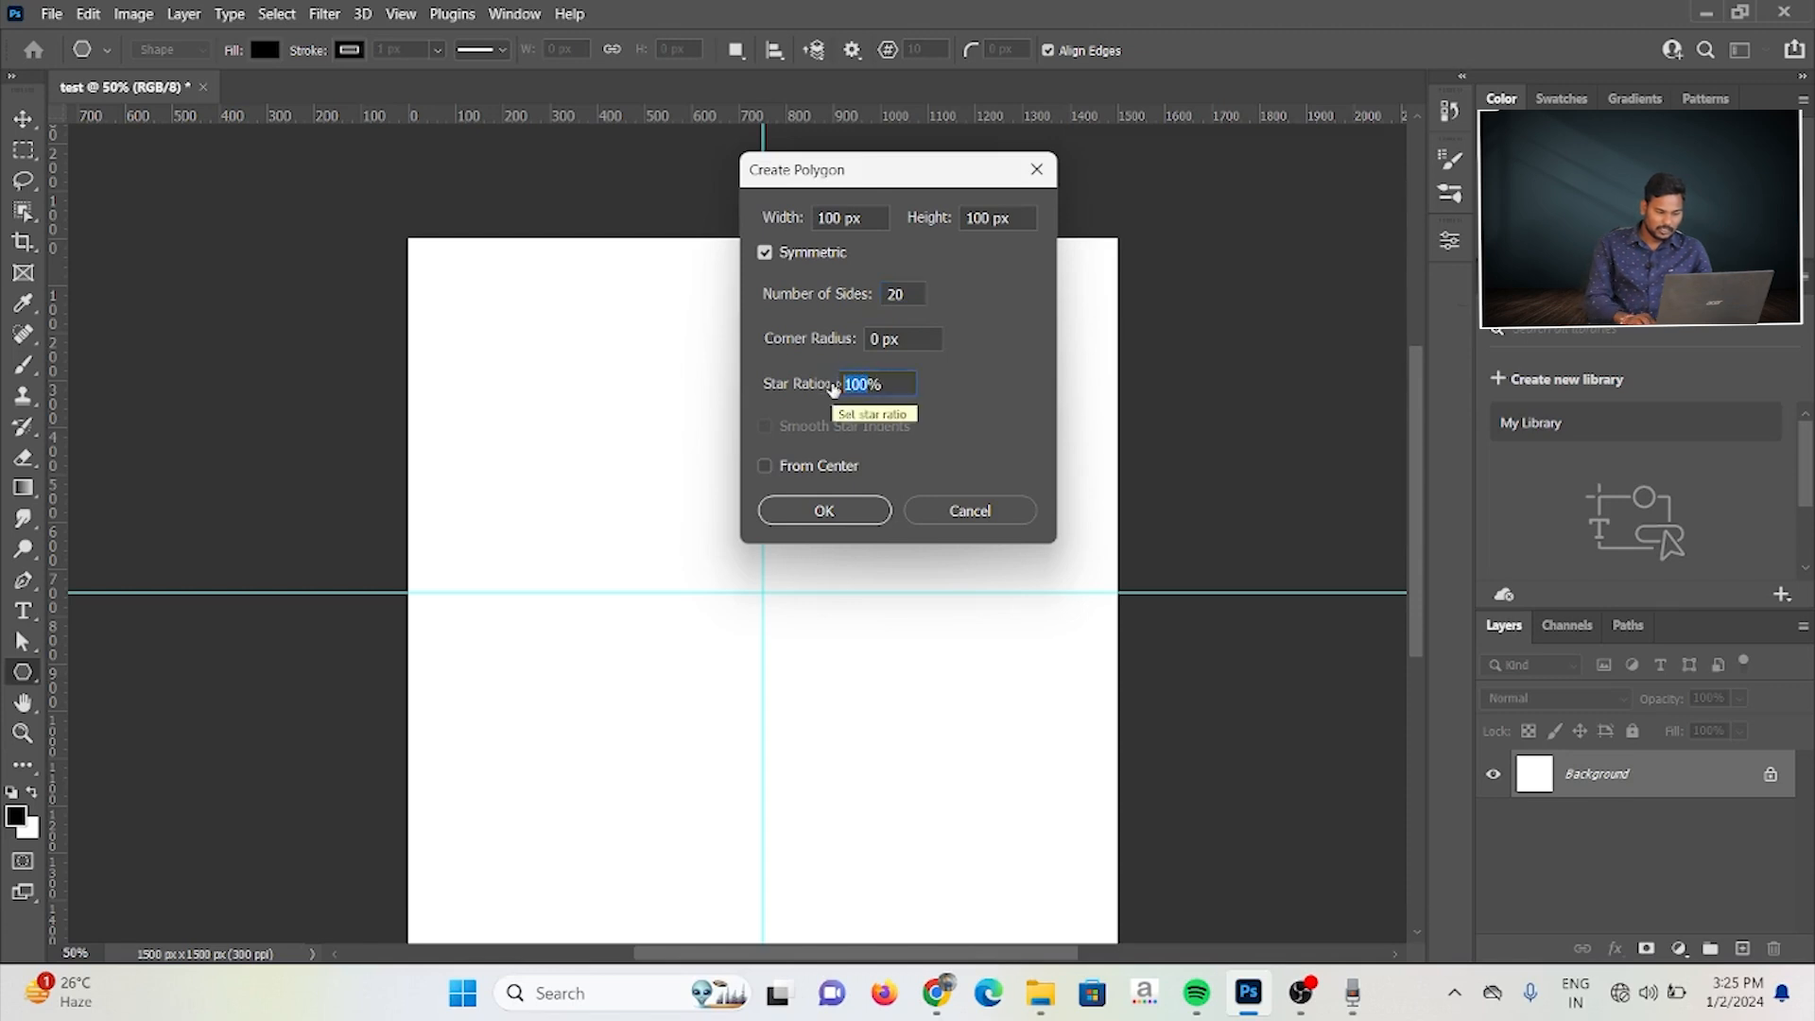
text(50)
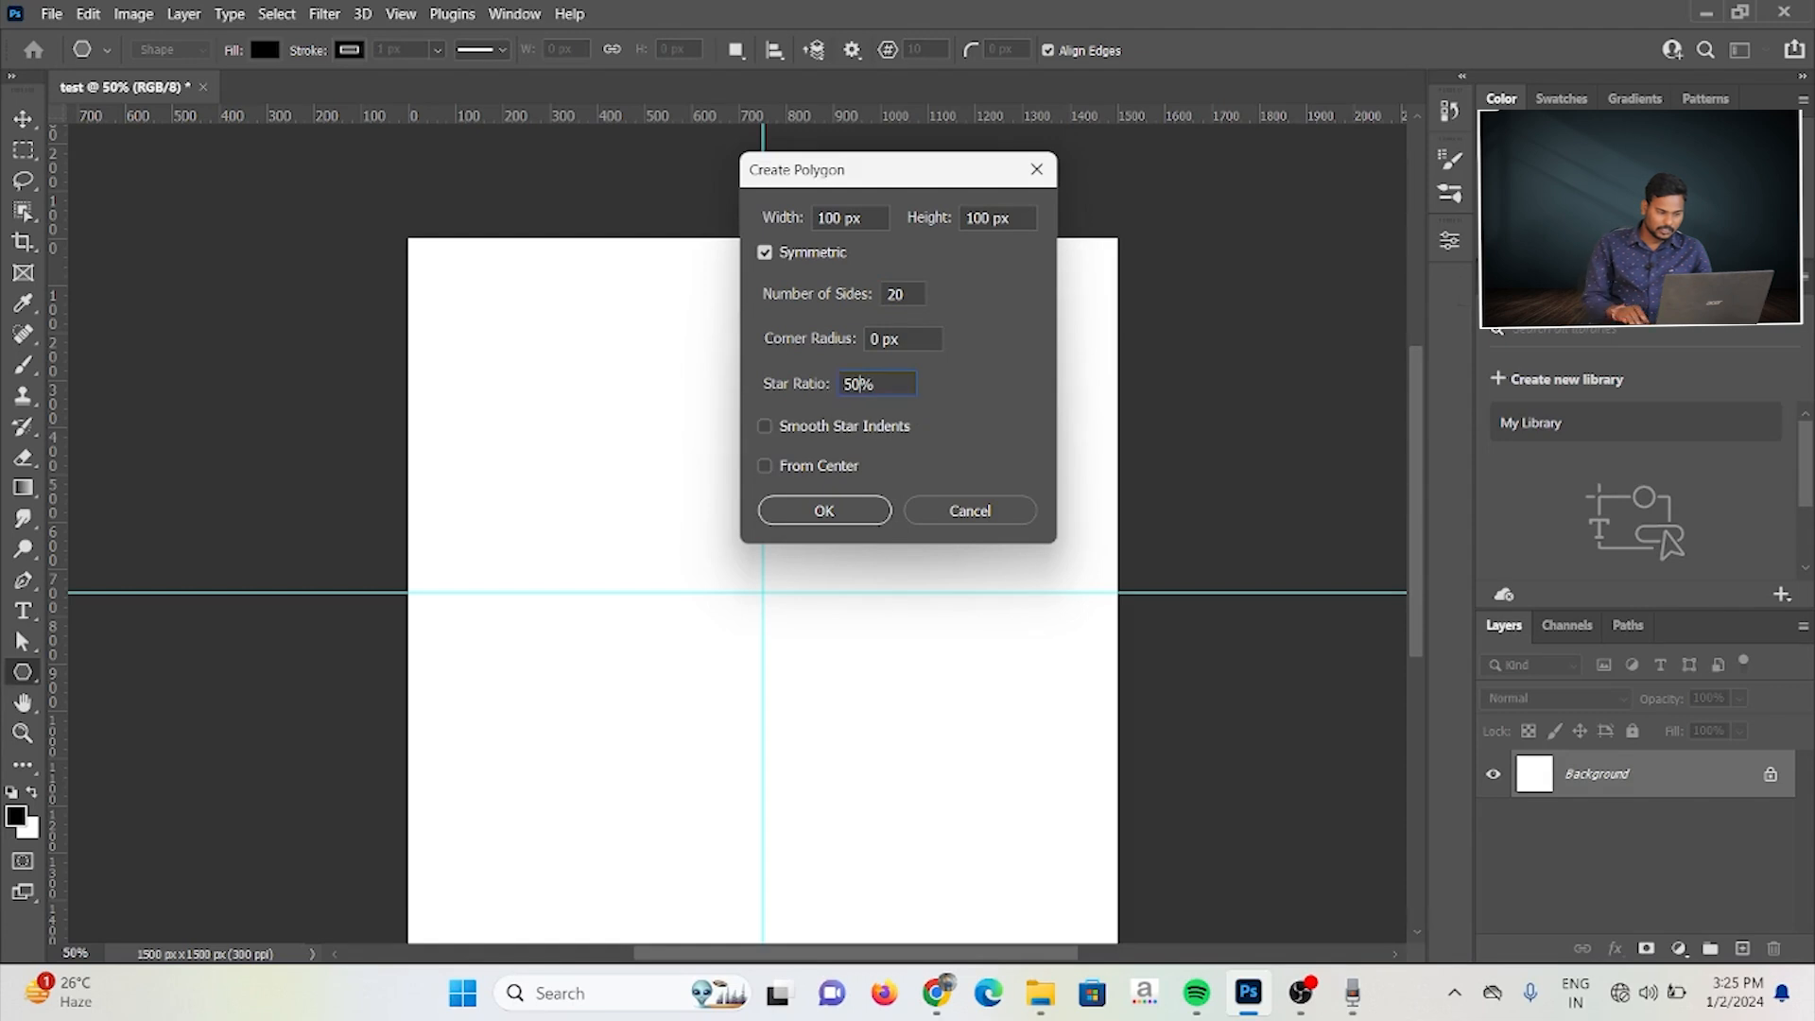
click(827, 507)
drag(773, 412, 1002, 705)
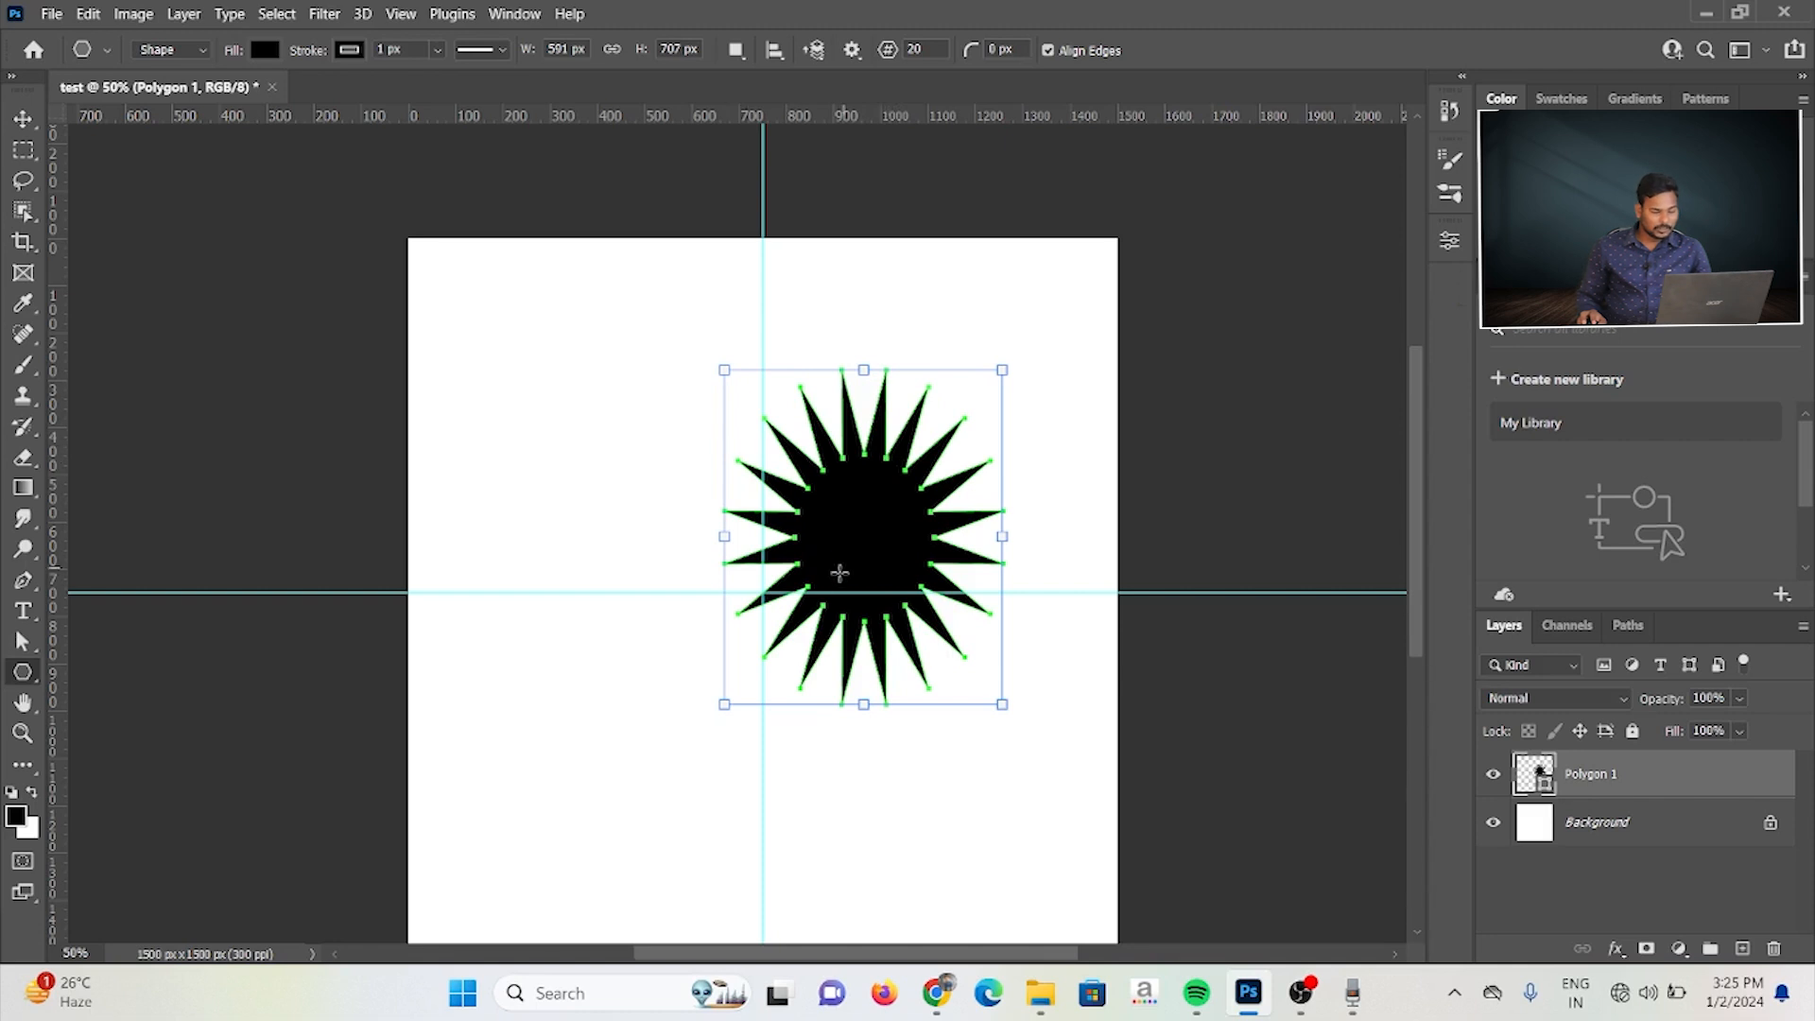
Step: Try drawing a second 20-pointed star about 476 px wide in the canvas's upper-left quadrant, and undo it
drag(522, 337, 749, 595)
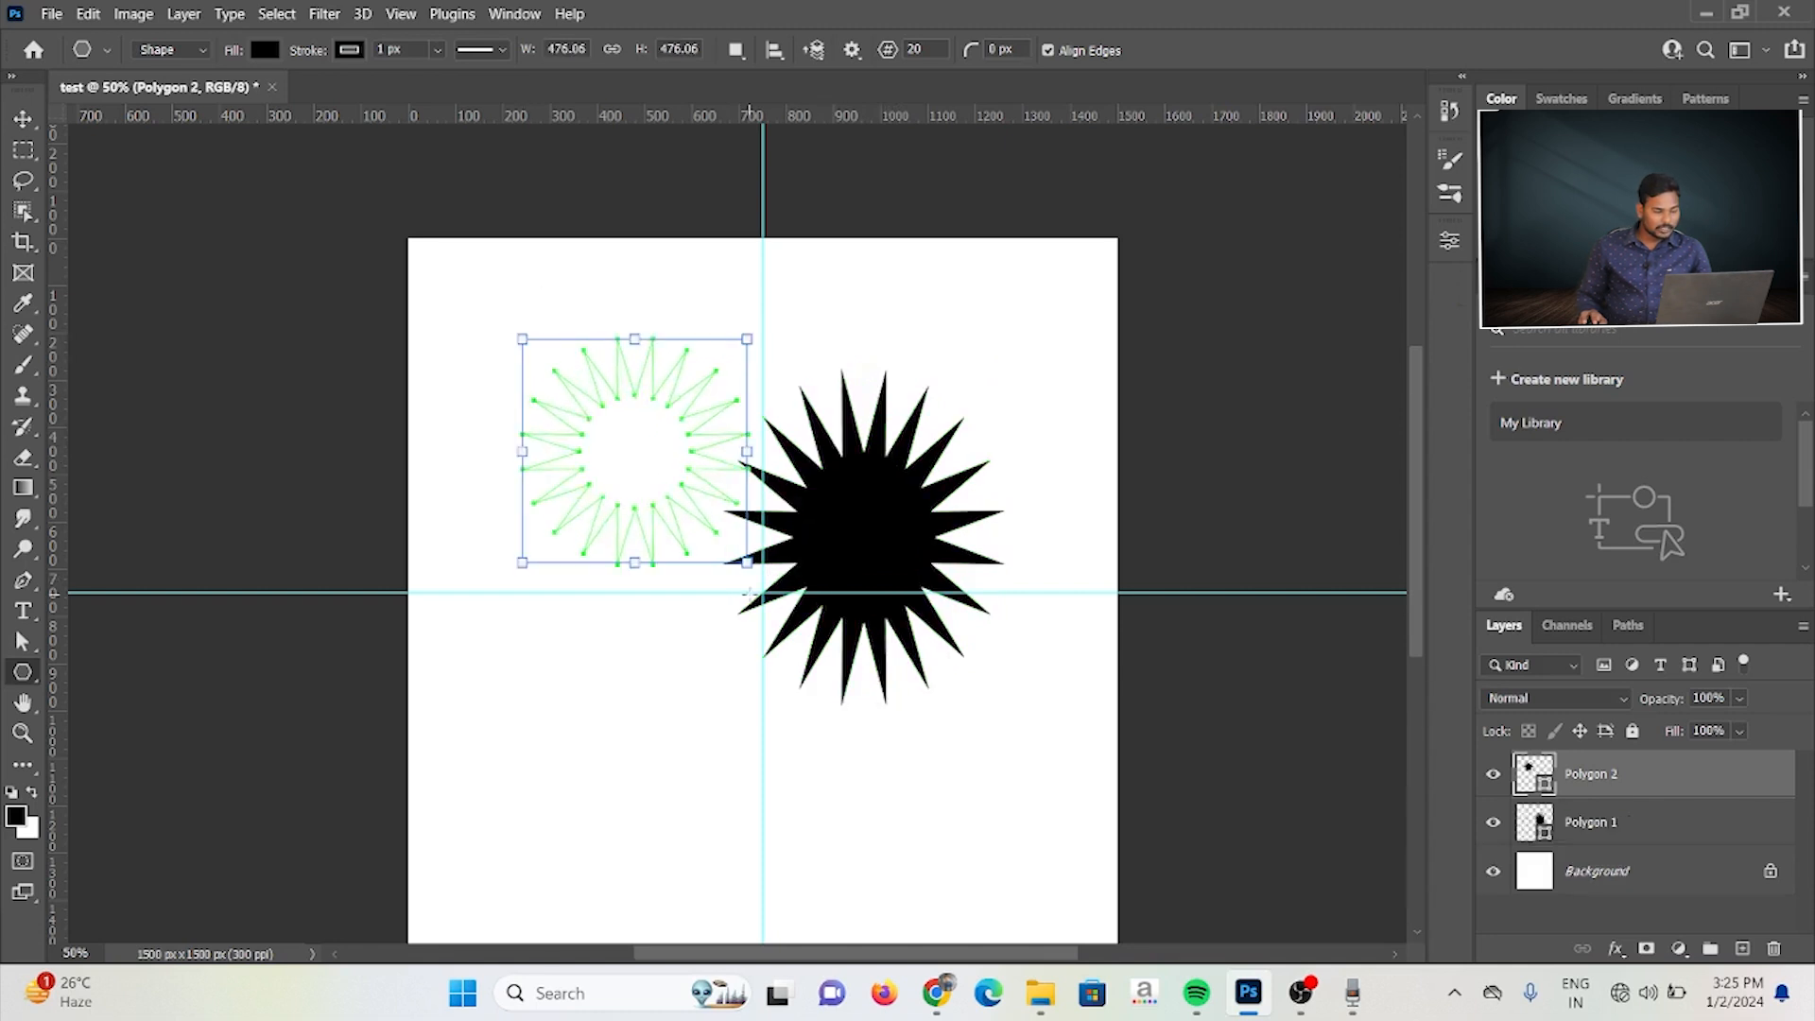
key(ctrl+z)
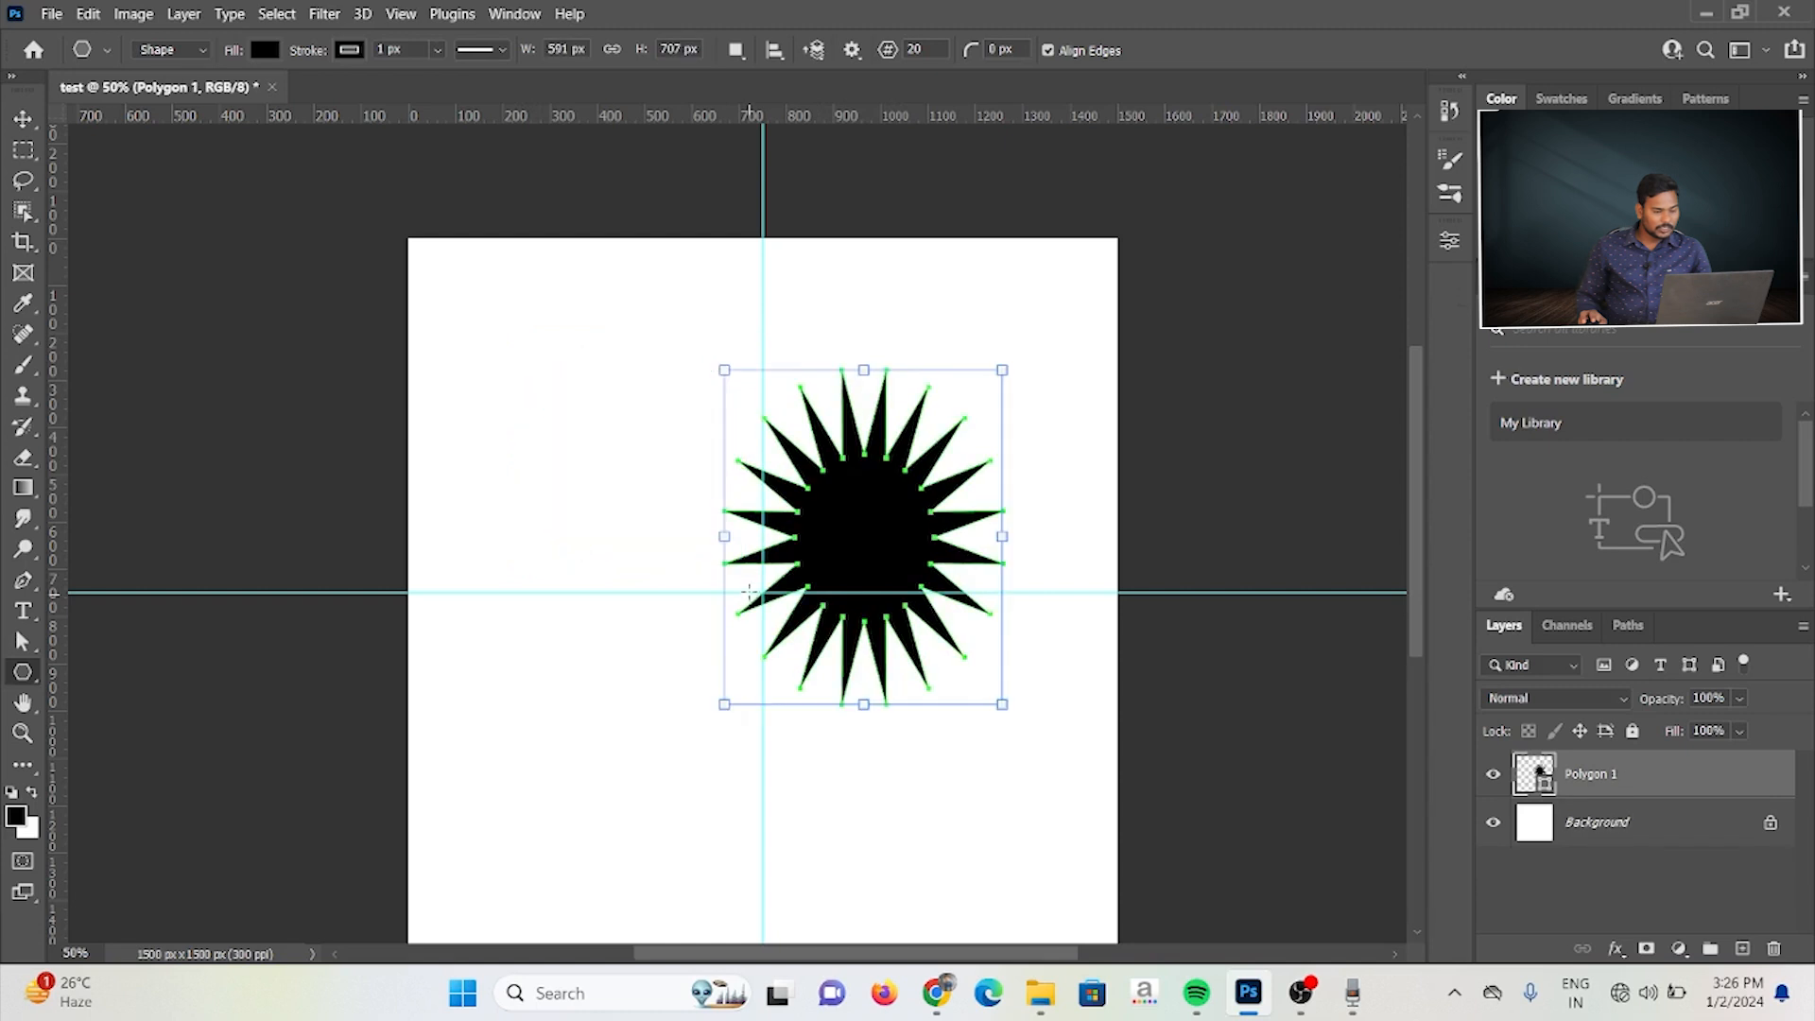
Step: Create a second symmetric 20-sided star with a 20% star ratio, overlapping the first star
click(629, 375)
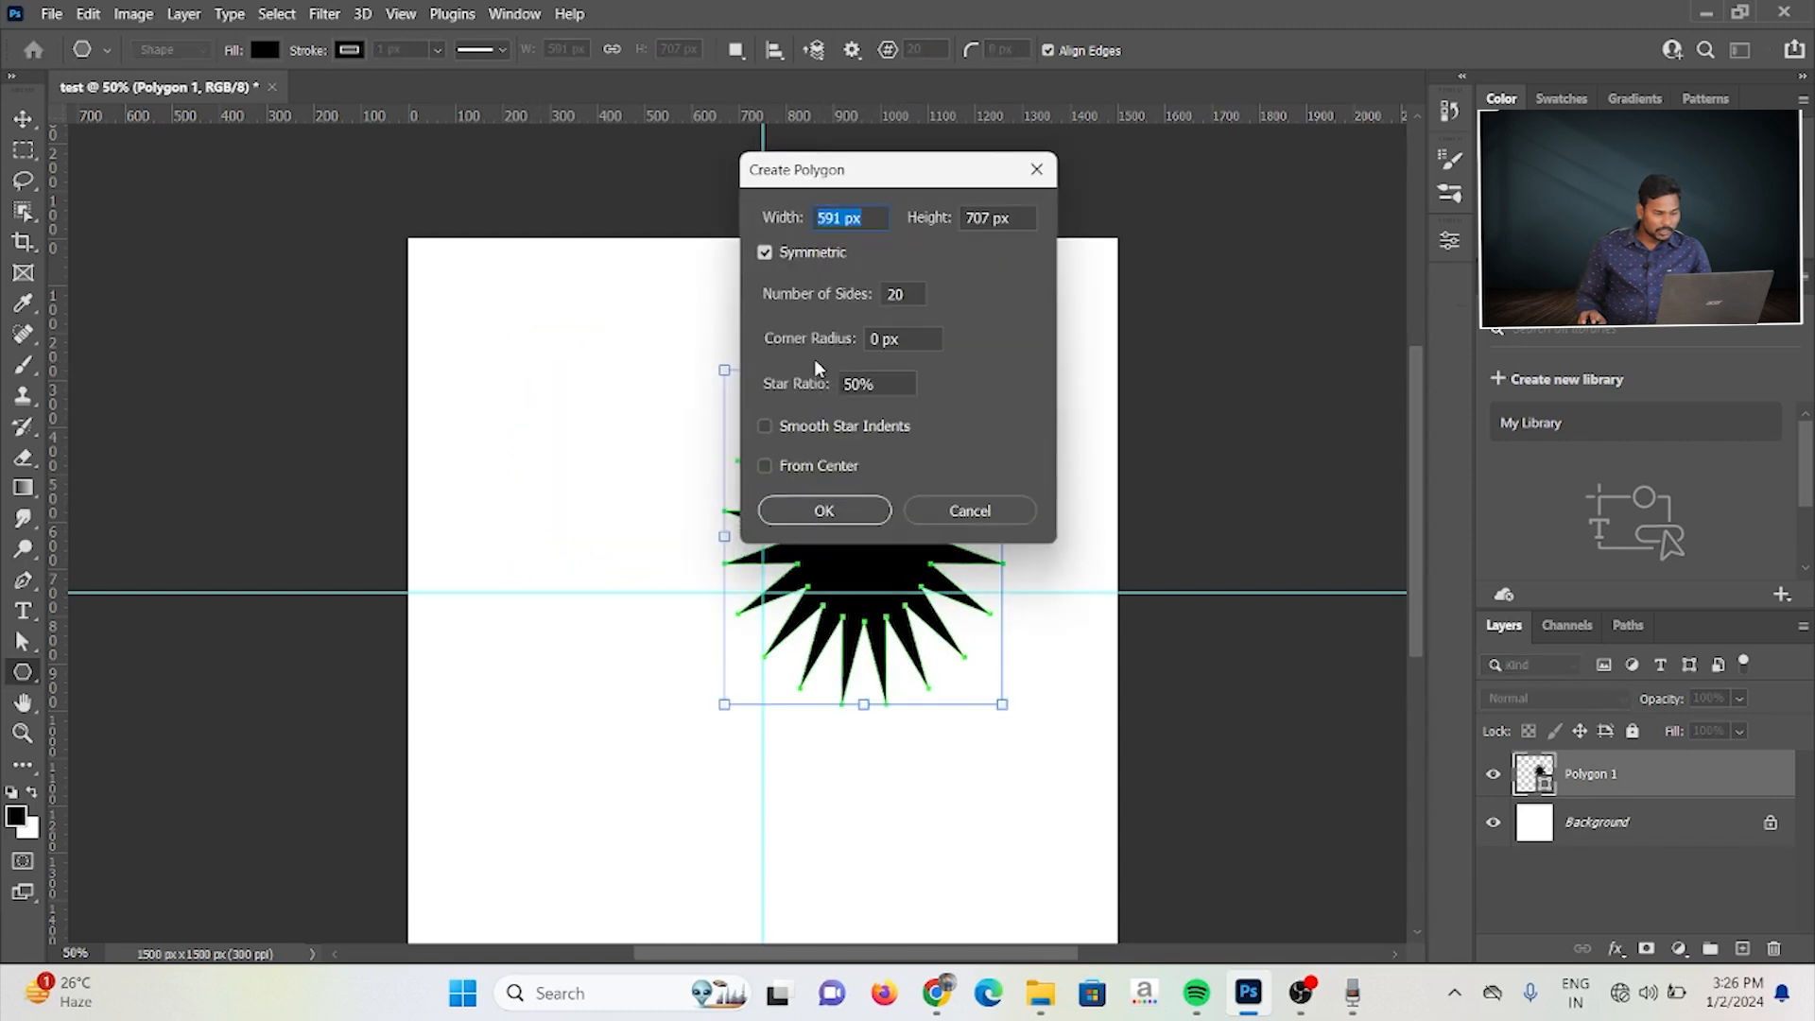
click(872, 386)
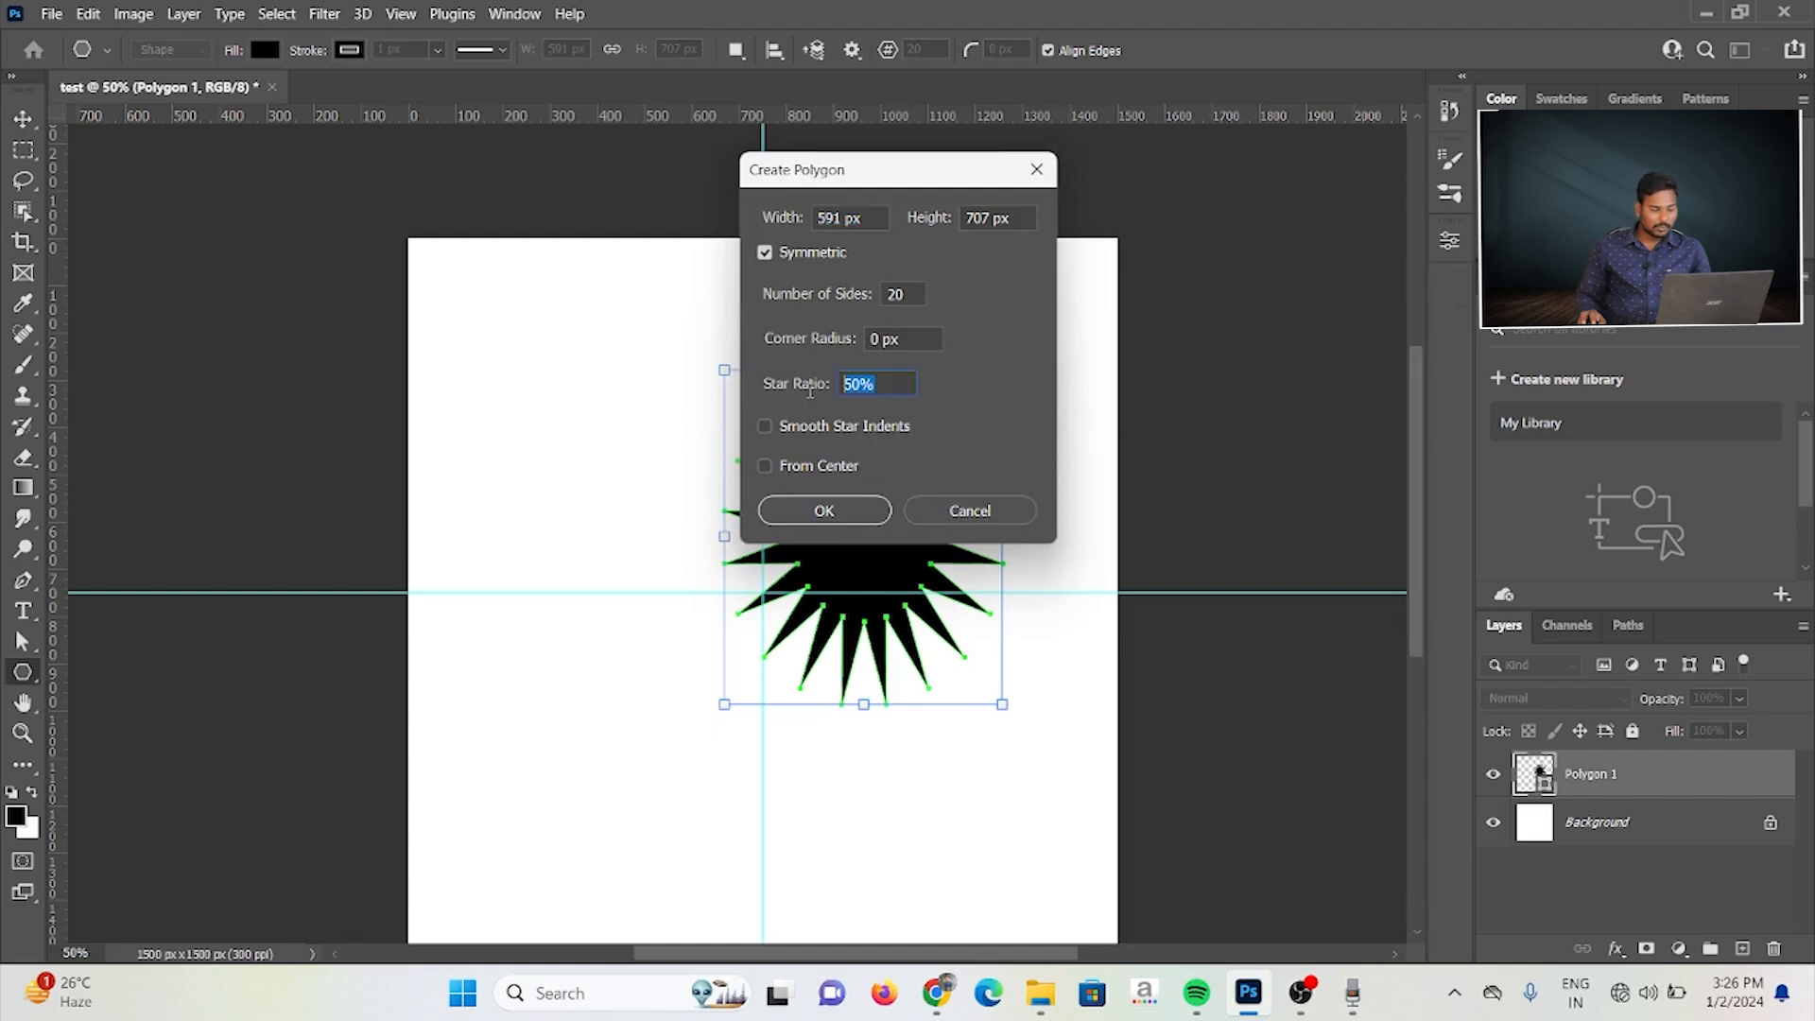
text(20)
key(Return)
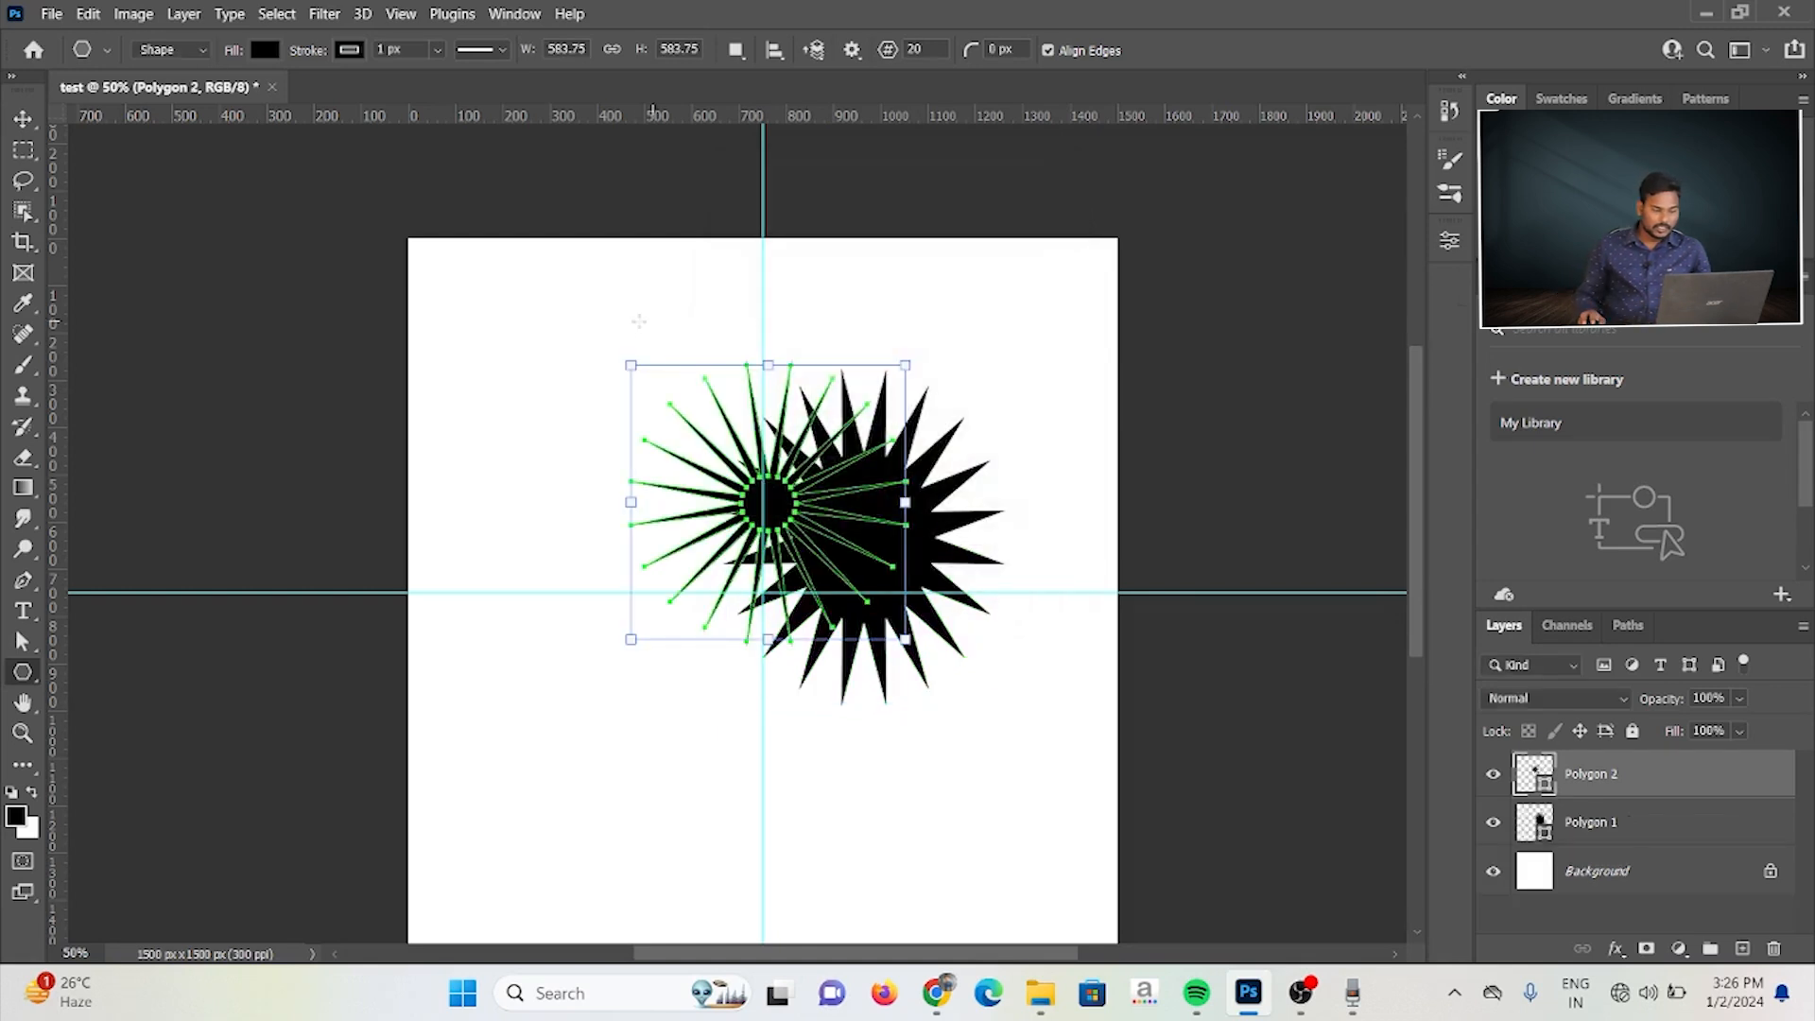
Step: Create a third 20-sided star about 353 px wide with a 20 px corner radius and 20% star ratio
click(517, 381)
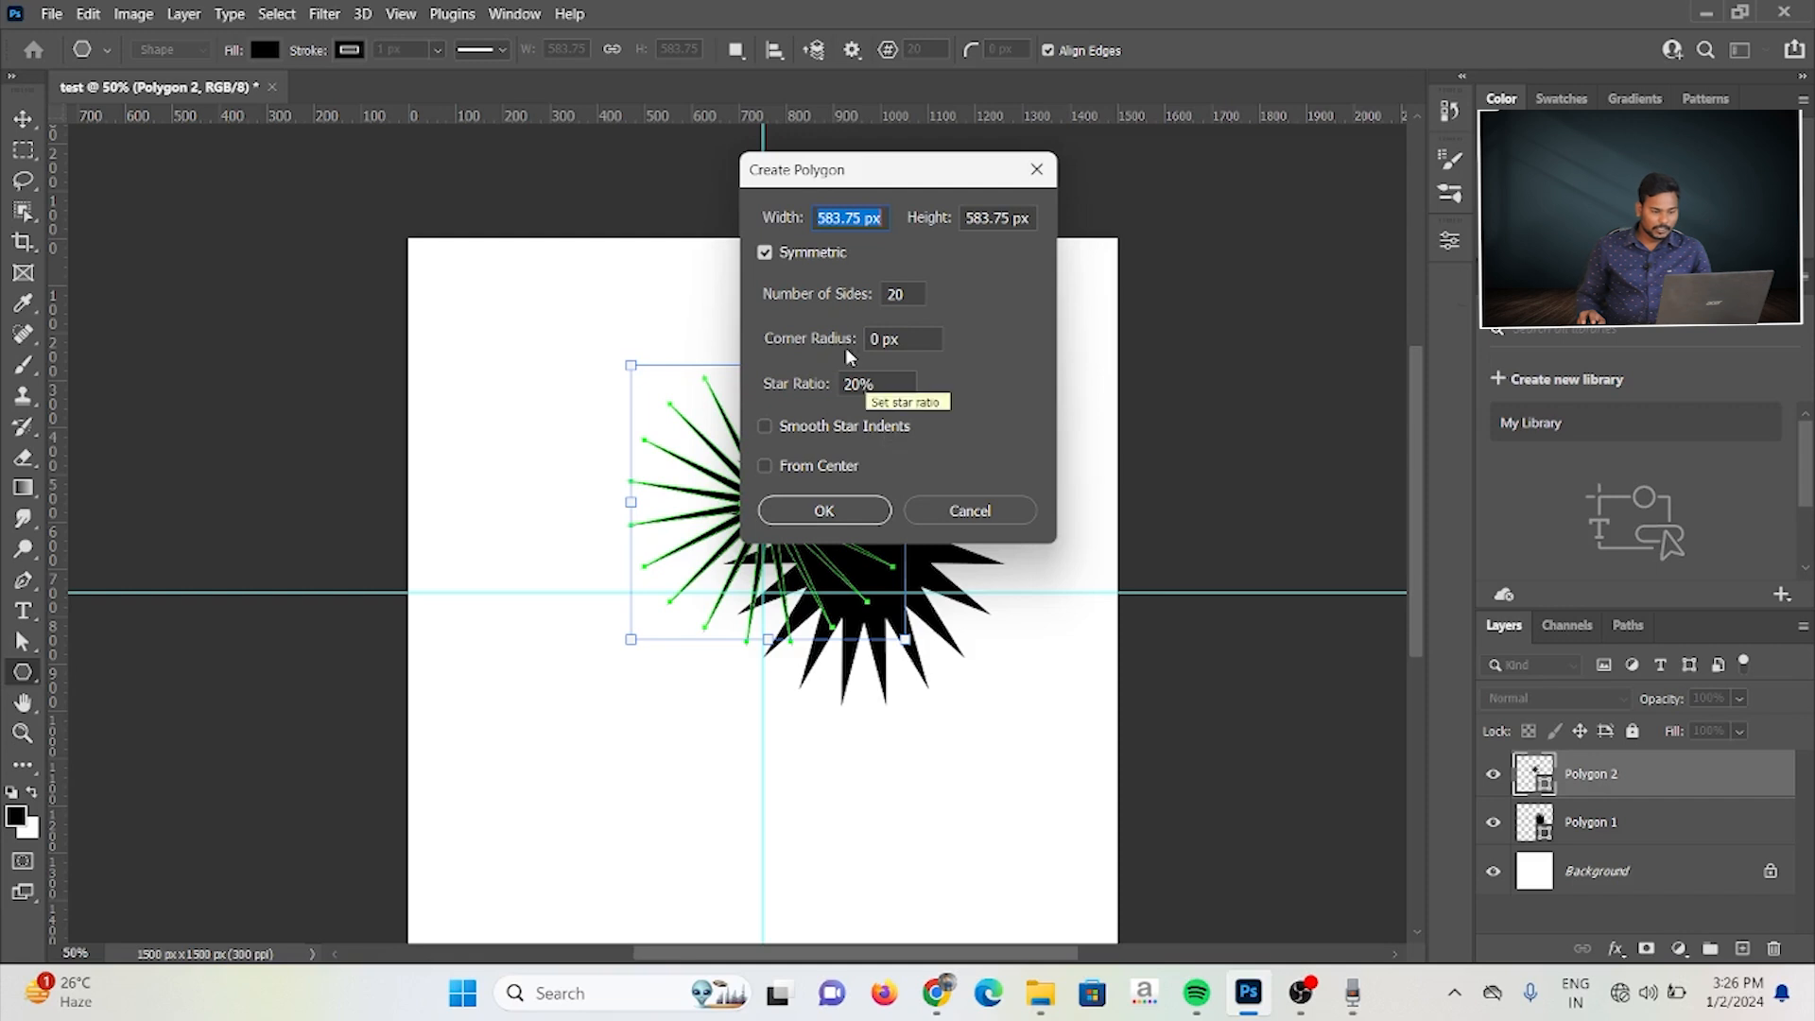
drag(891, 343, 857, 344)
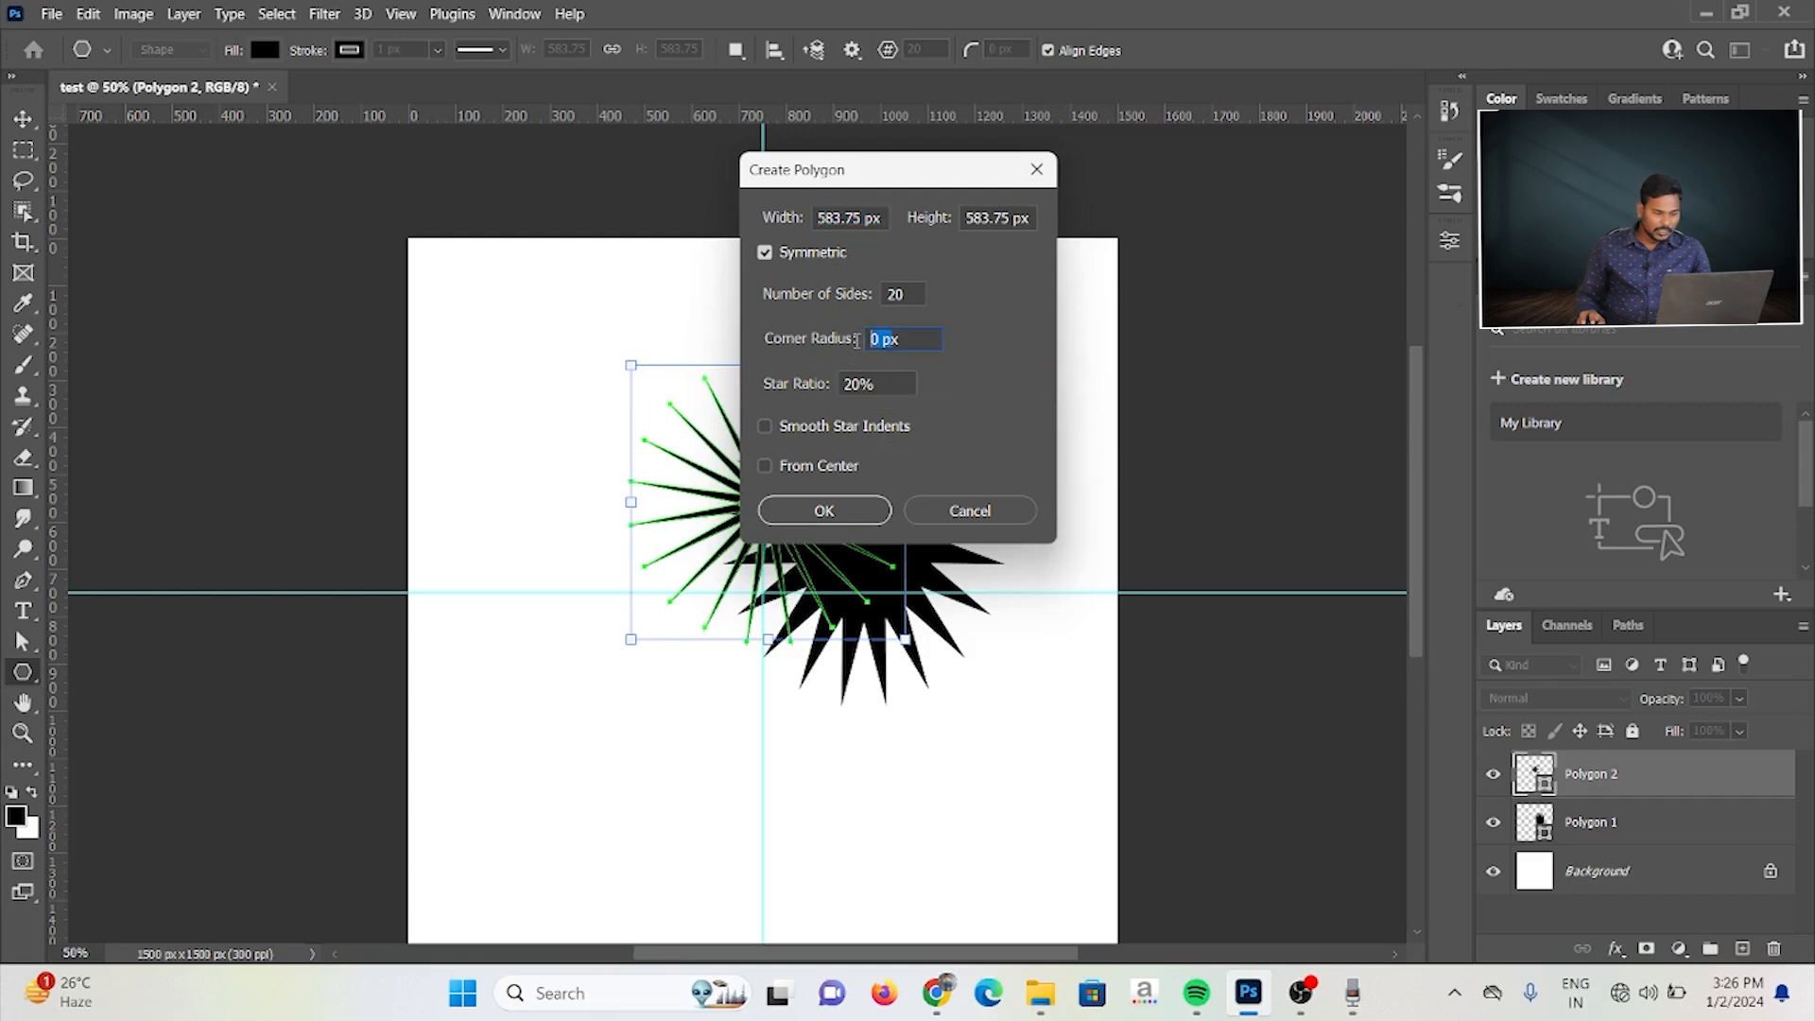
text(50)
key(Return)
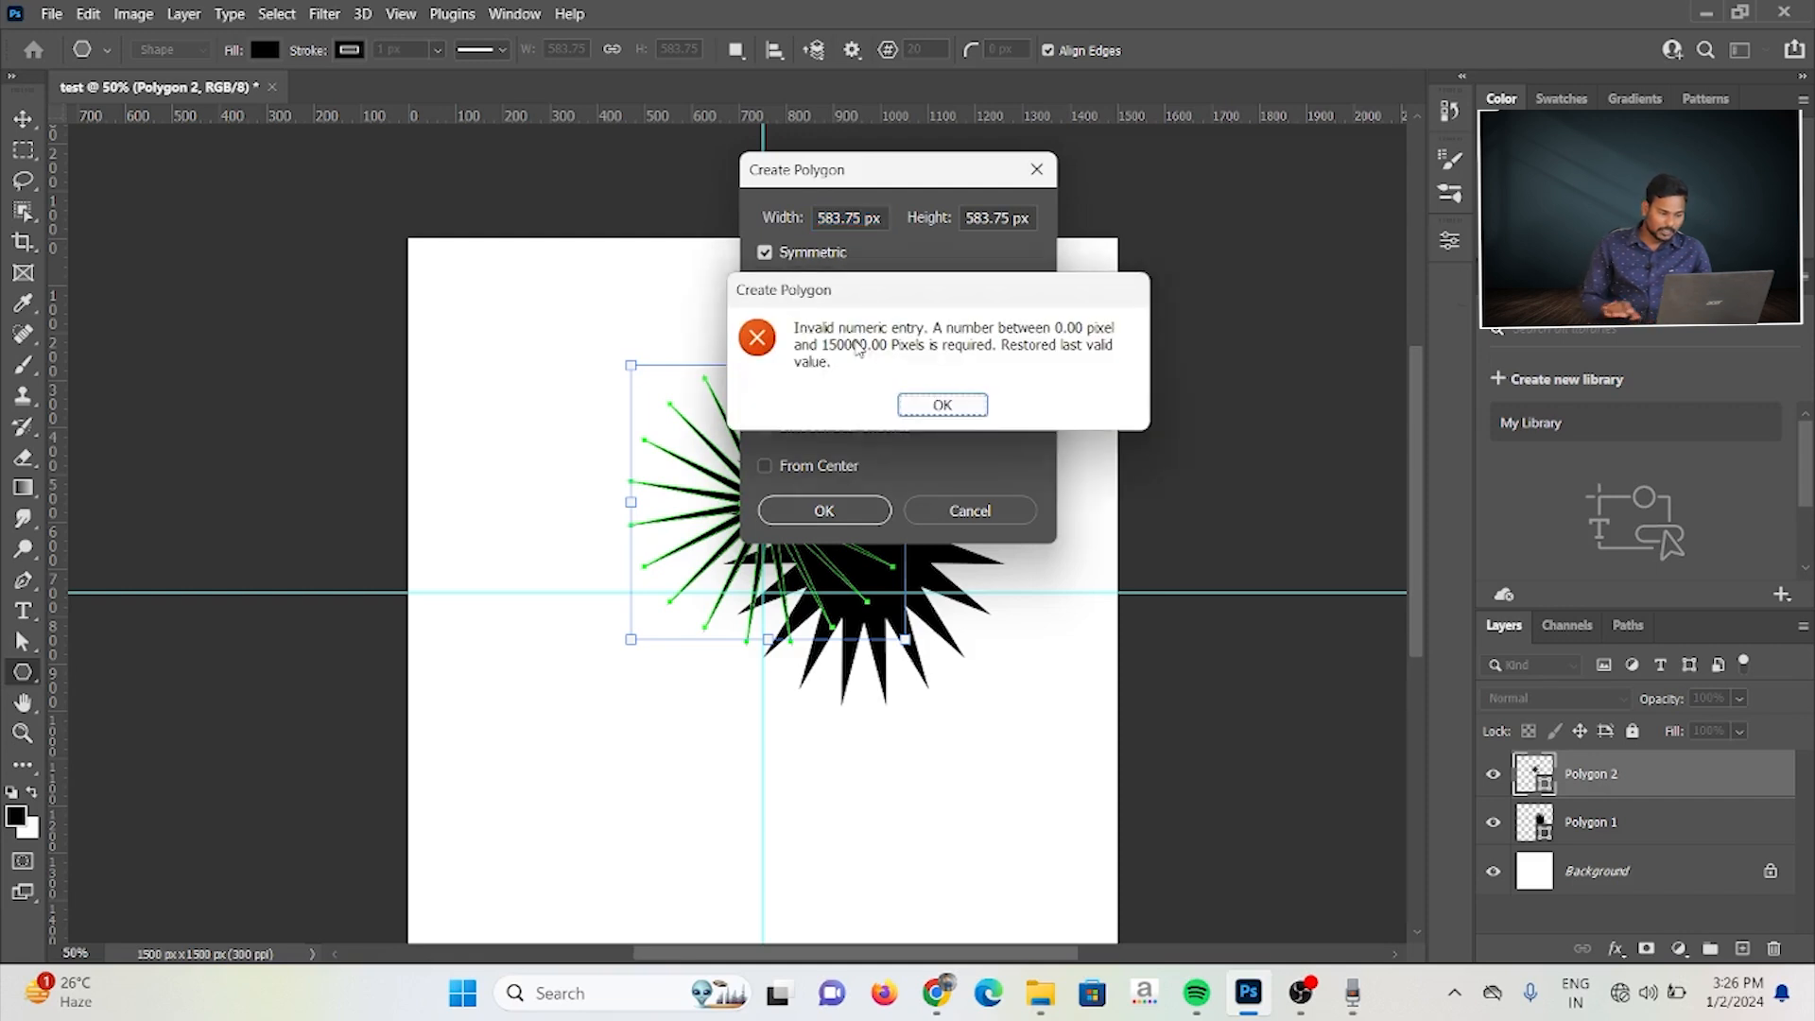
click(942, 405)
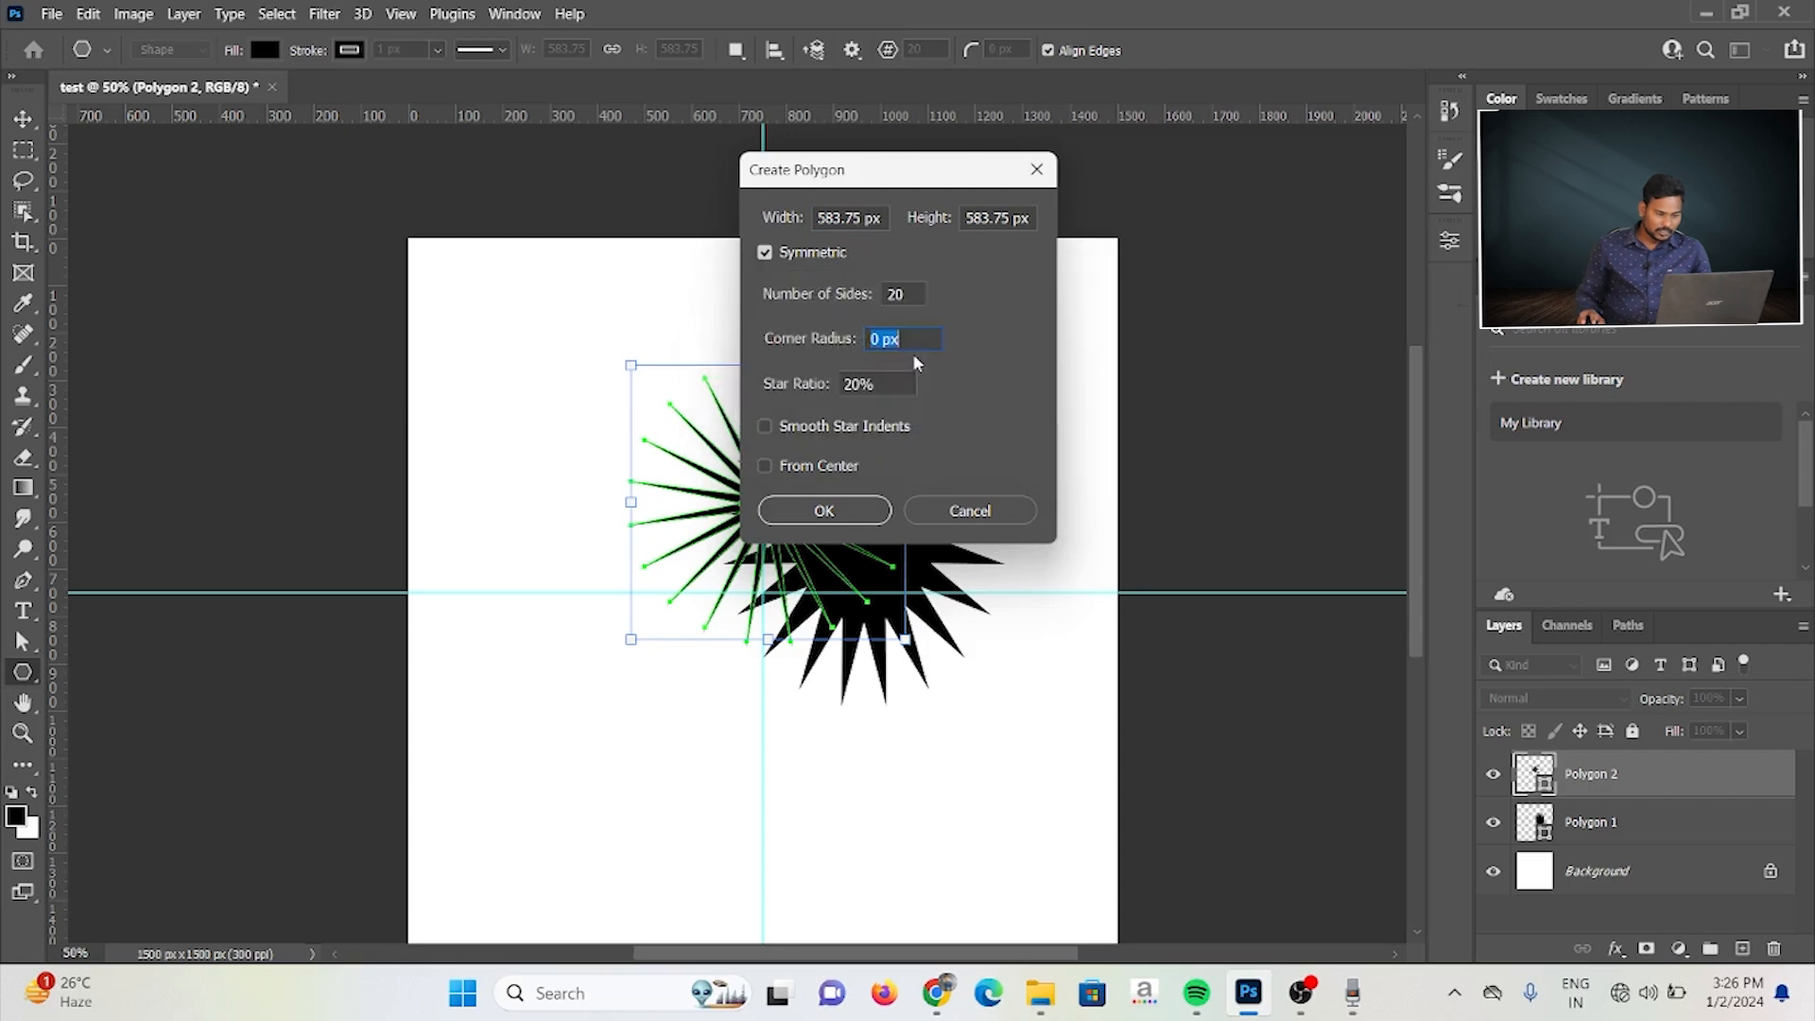
text(20)
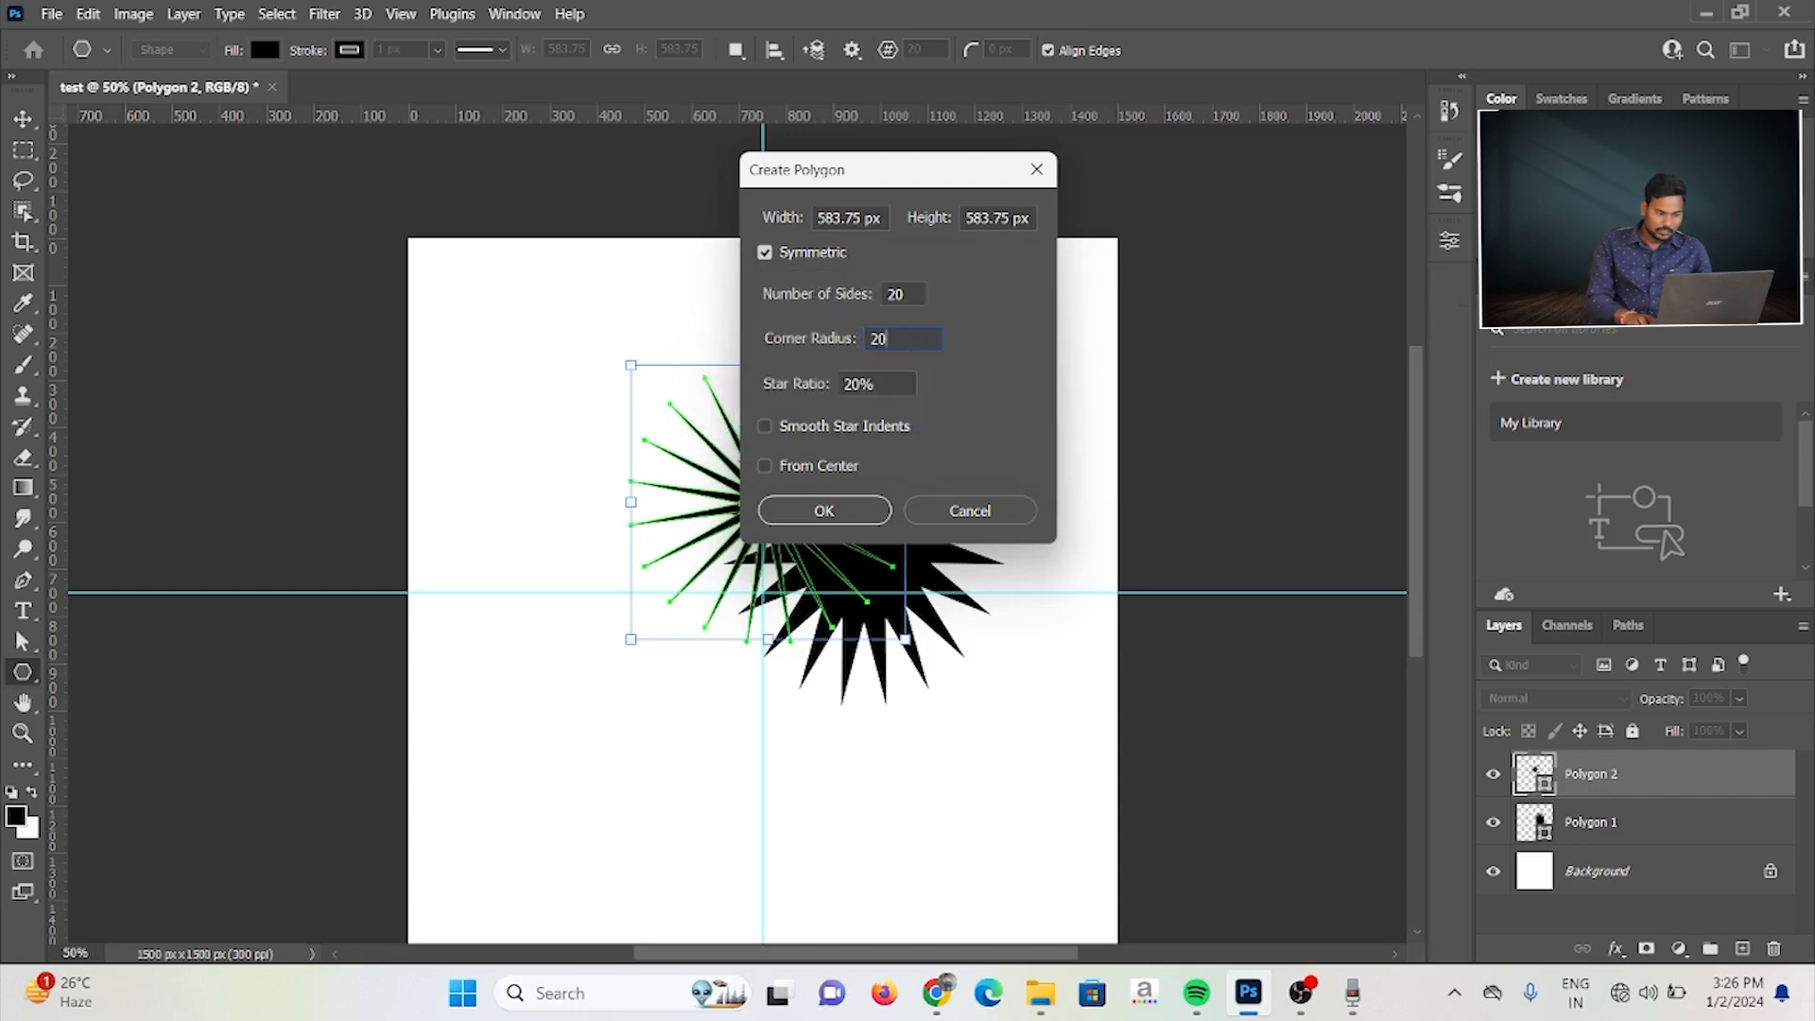
key(Return)
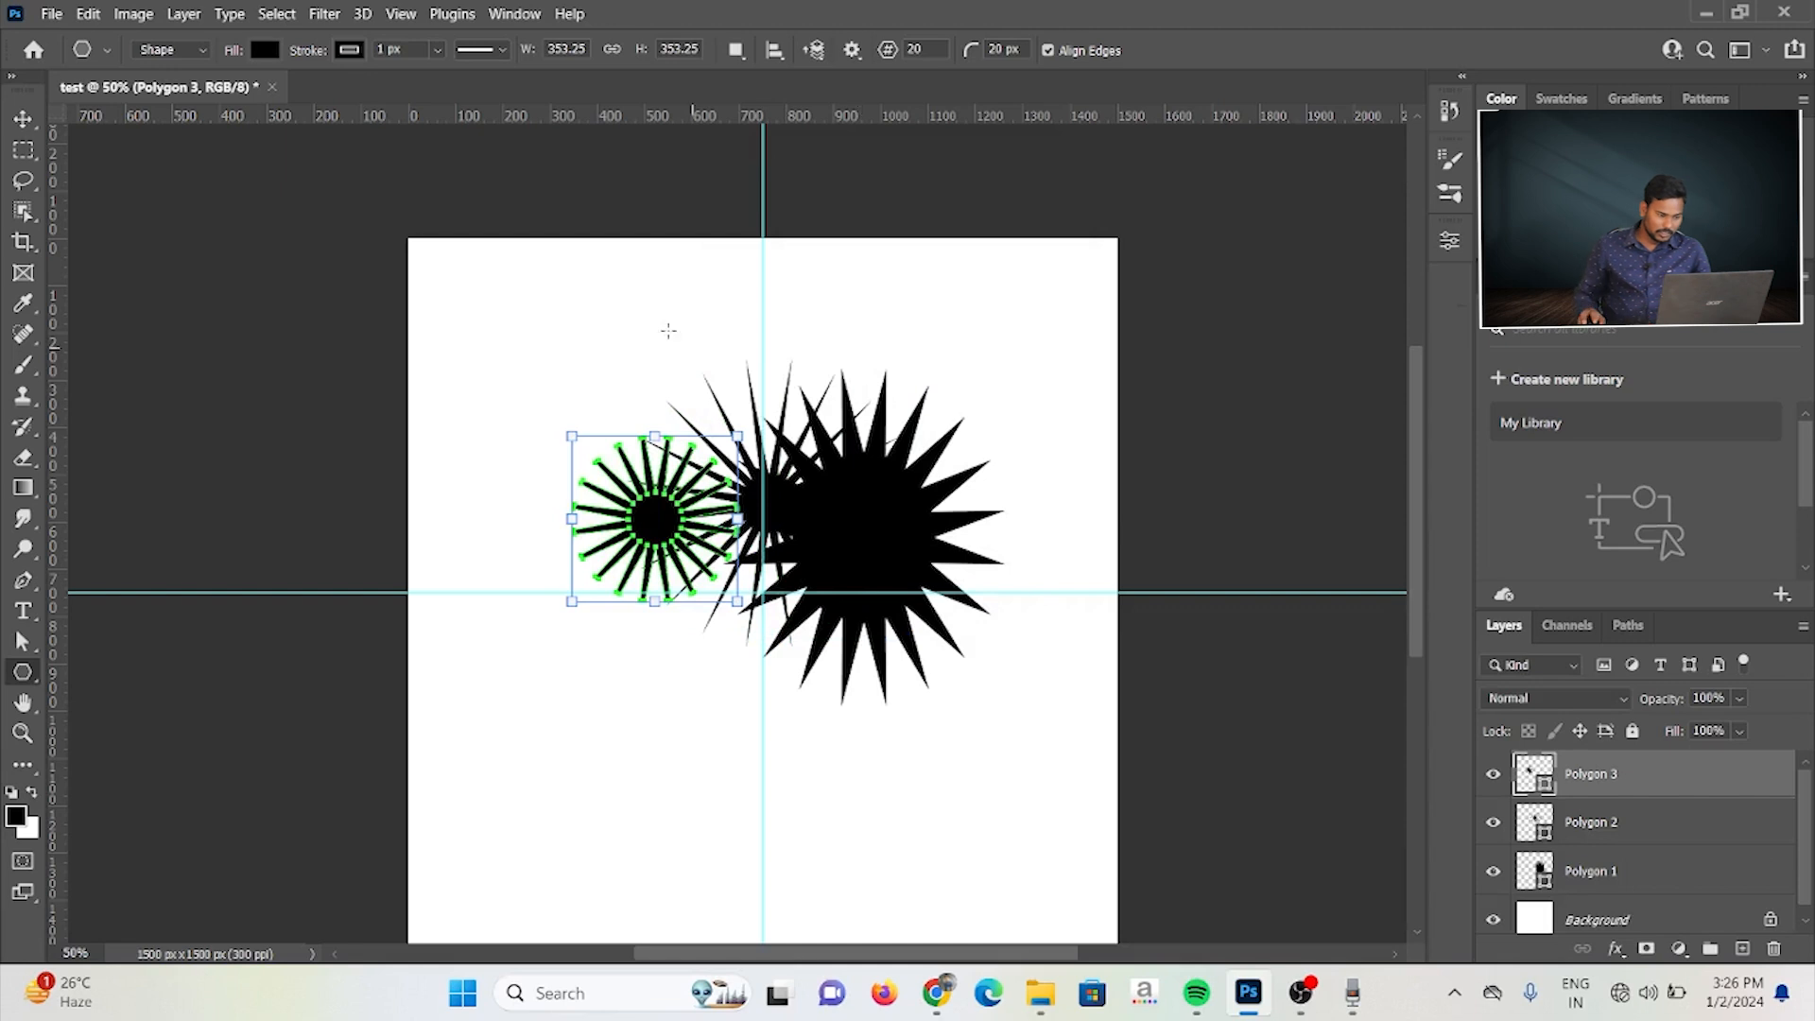
Step: Draw a small rounded 20-pointed star about 79 px wide beside the vertical guide
key(ctrl+plus)
key(ctrl+plus)
key(ctrl+plus)
key(ctrl+plus)
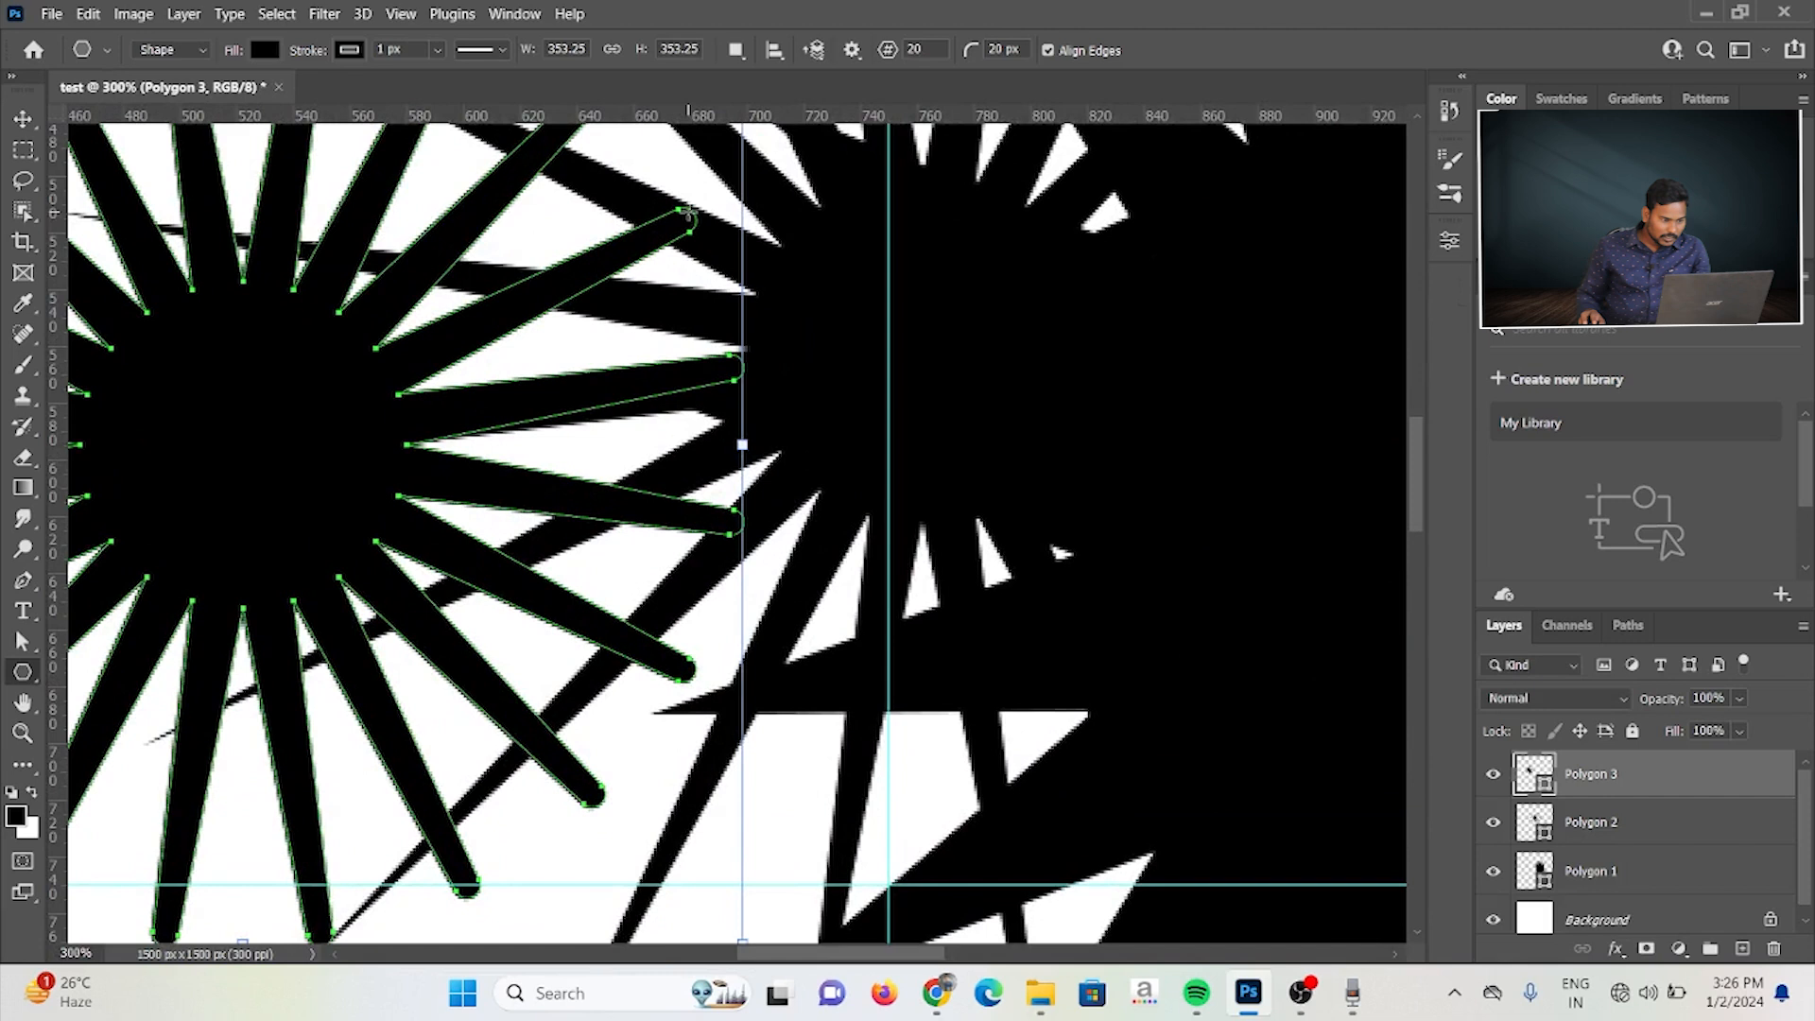
drag(862, 295, 1215, 629)
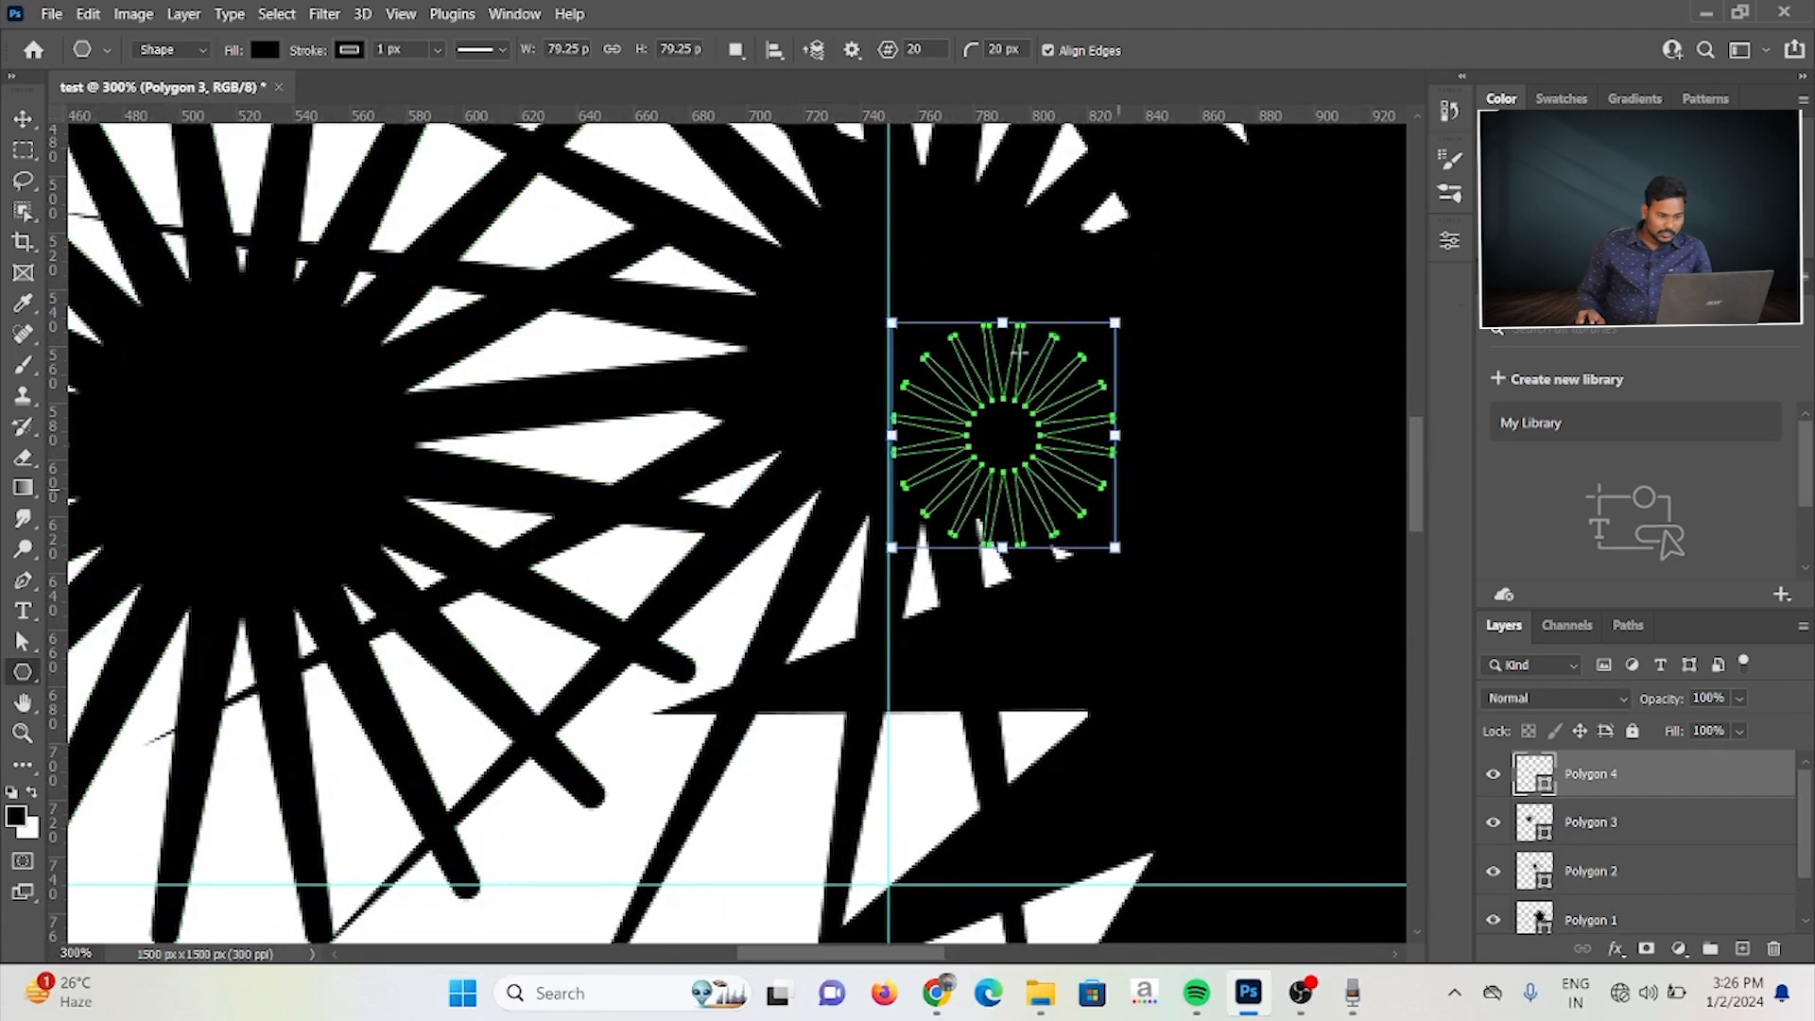
Step: Create another small 20-sided star with a 0 px corner radius and a lower star ratio, and inspect its points up close
click(818, 269)
drag(890, 341, 866, 341)
text(0)
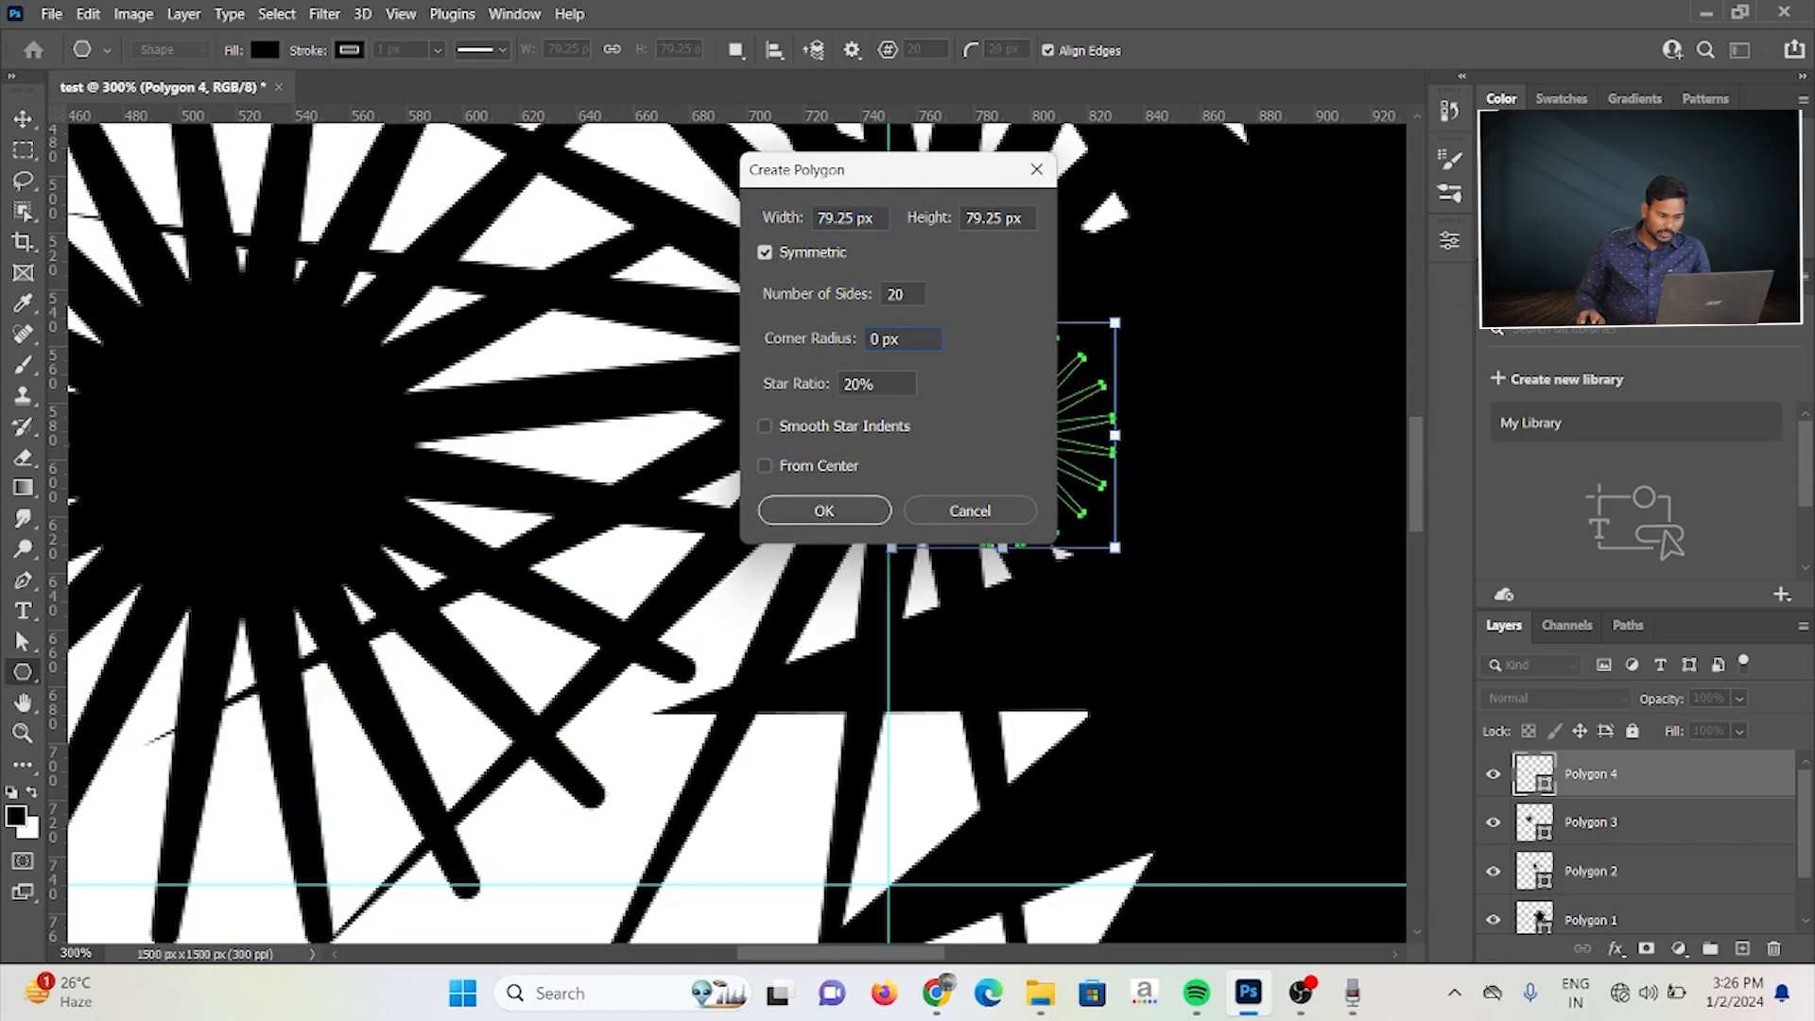
text(5)
key(Return)
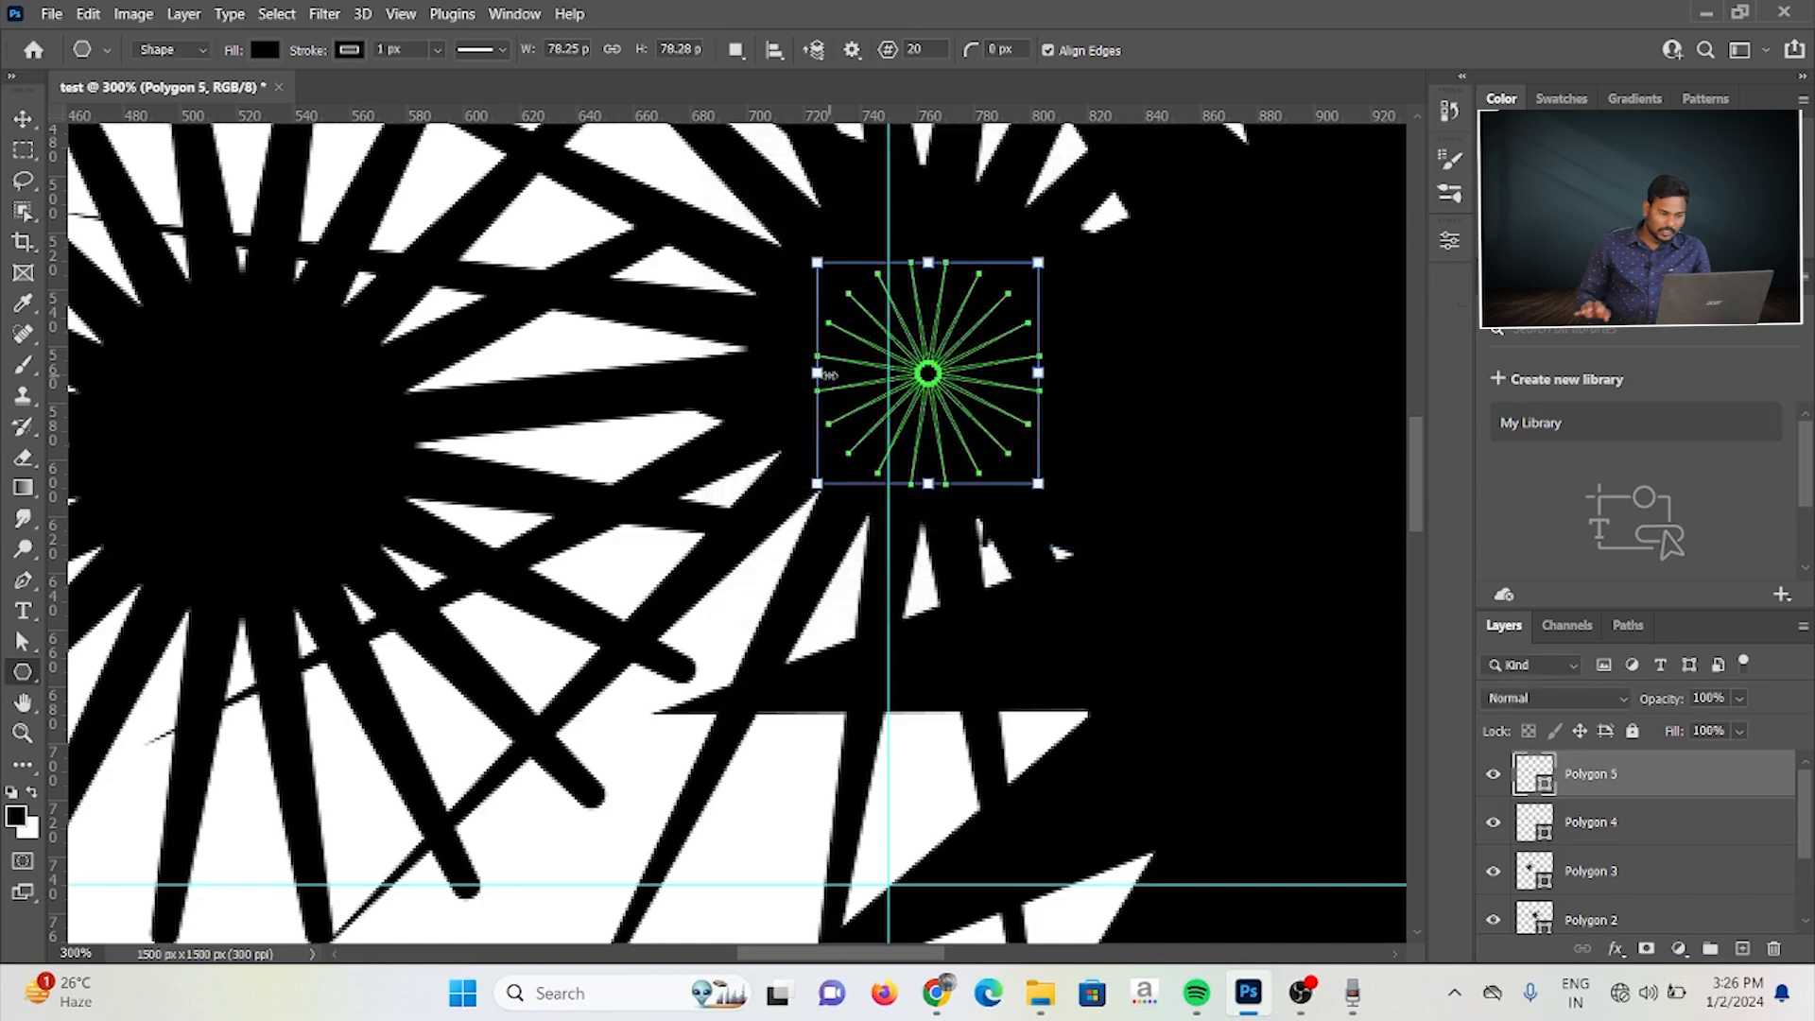
key(ctrl+plus)
key(ctrl+plus)
key(ctrl+plus)
key(ctrl+plus)
key(ctrl+plus)
key(ctrl+plus)
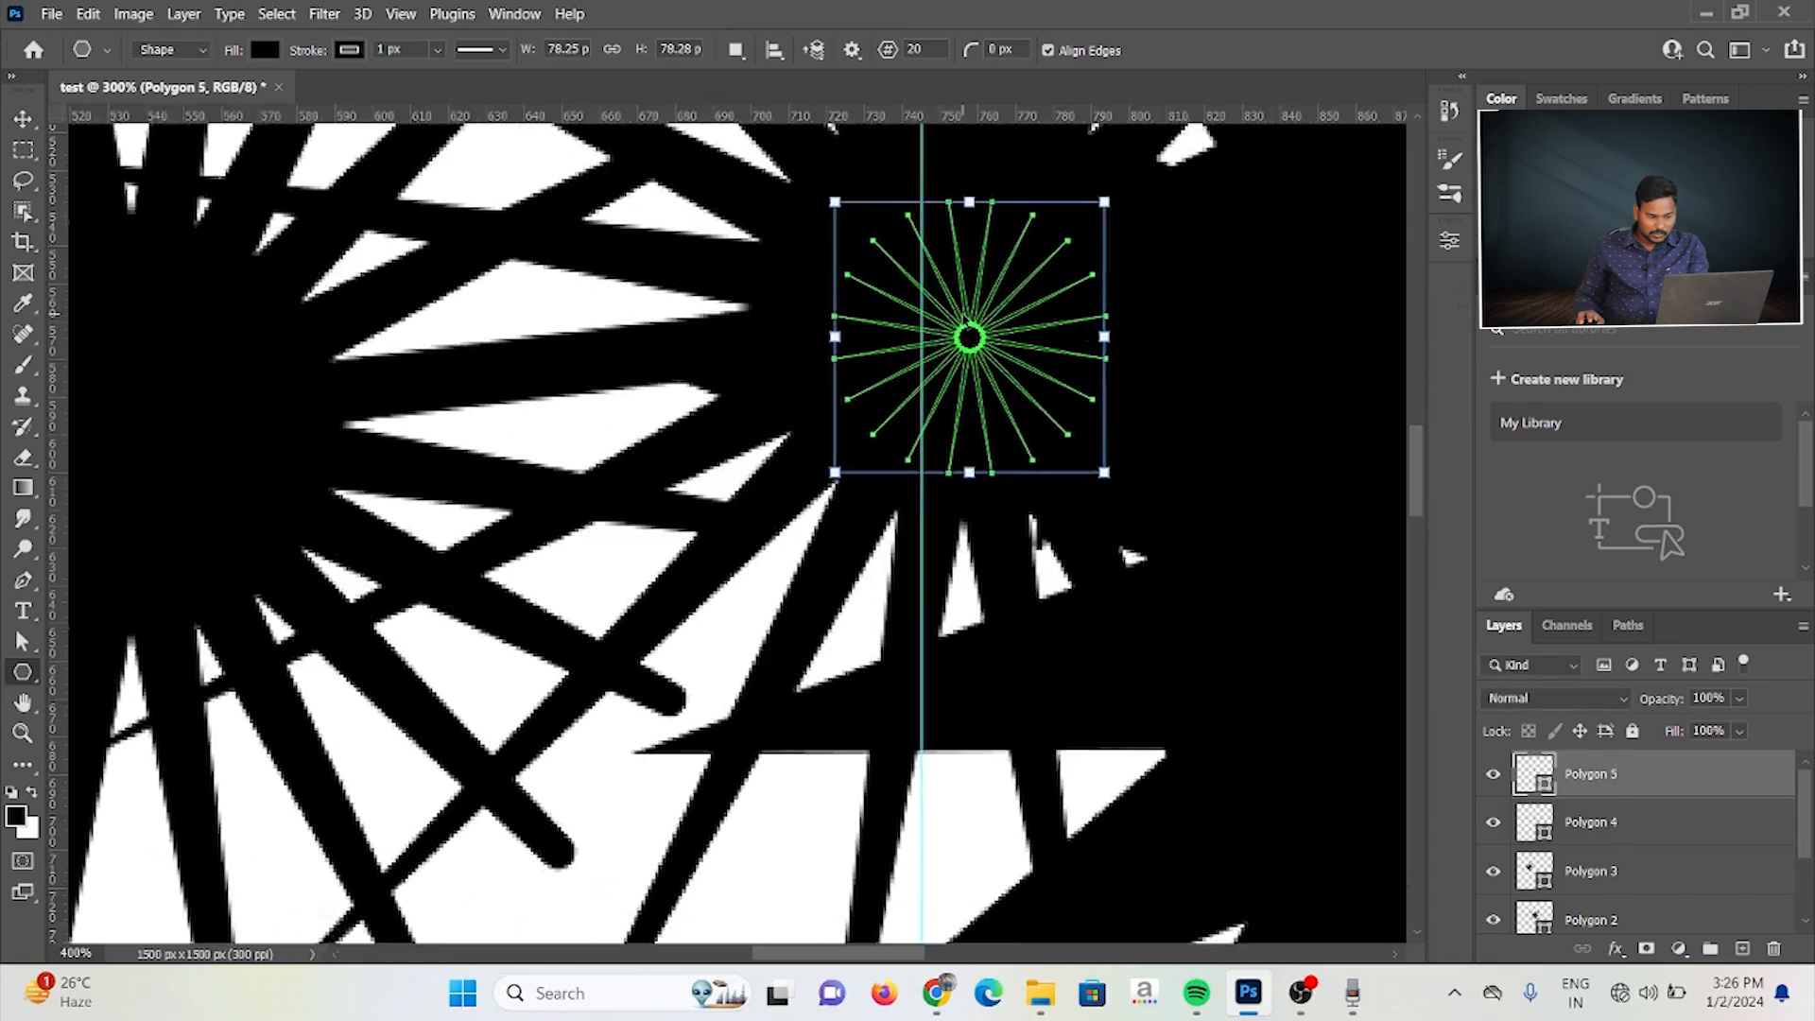
key(ctrl+plus)
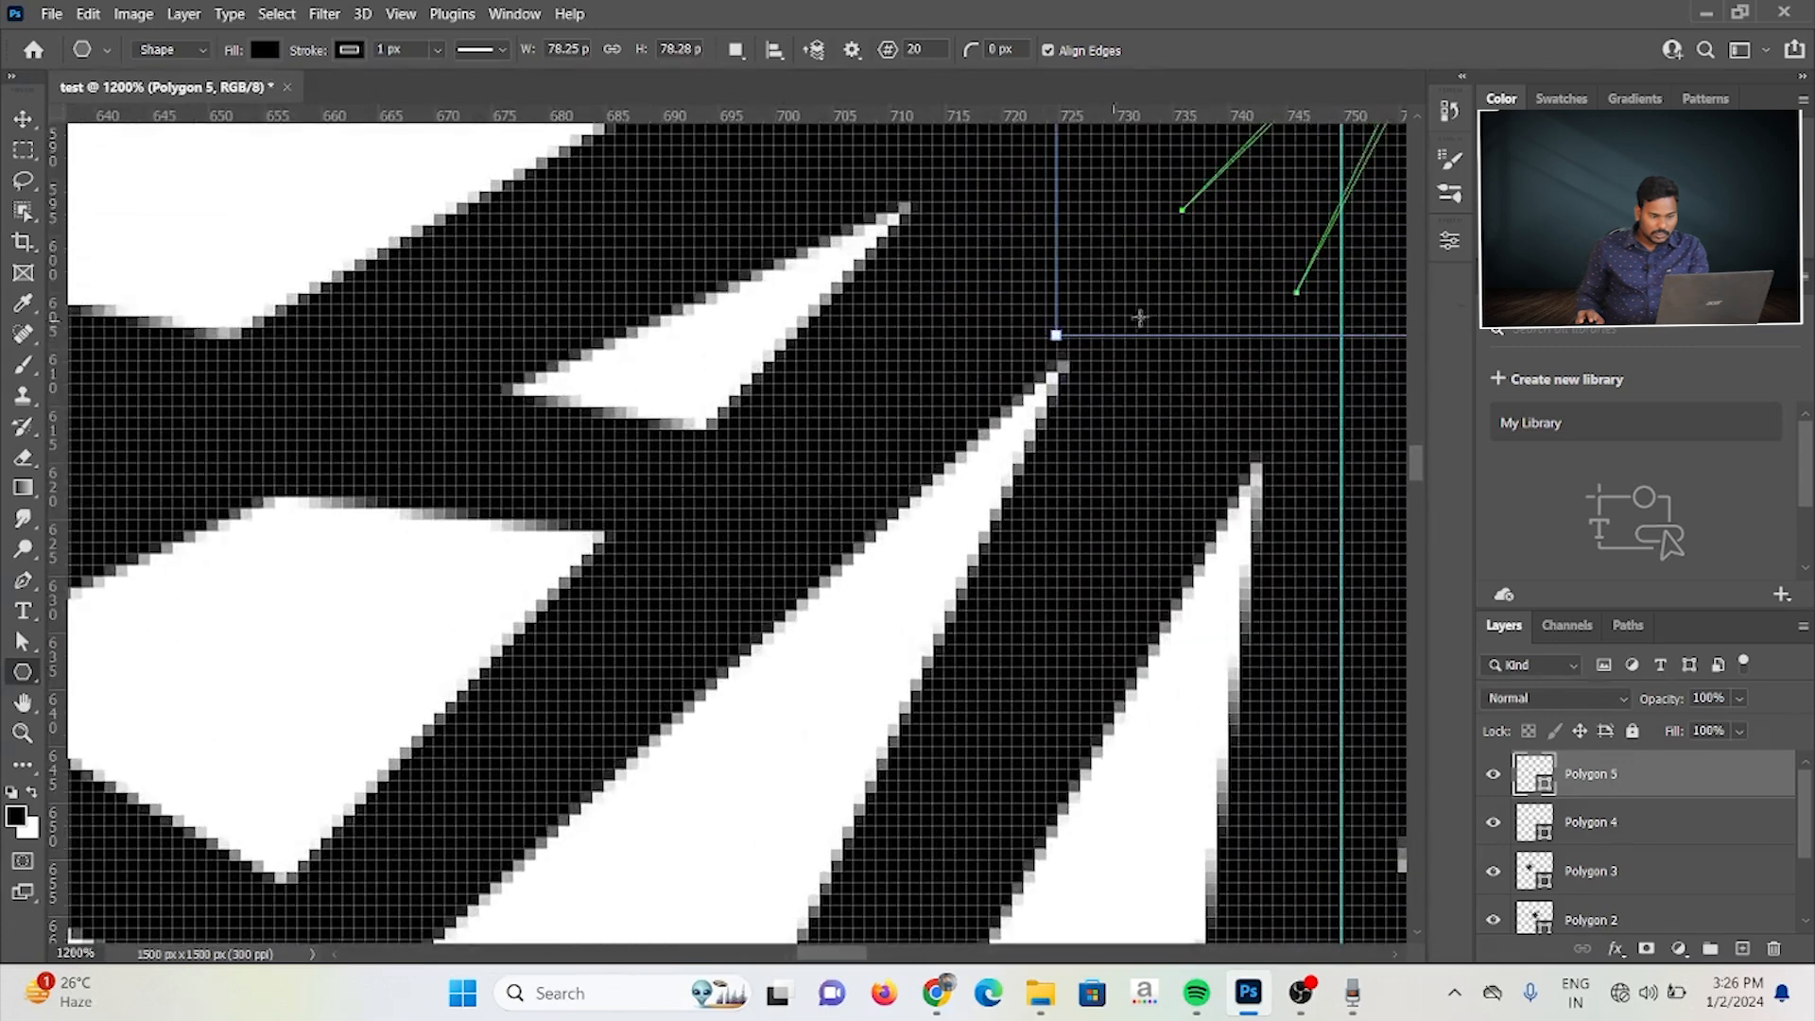
Step: Select all the overlapping 20-sided stars on the canvas and delete them
drag(1150, 304, 733, 722)
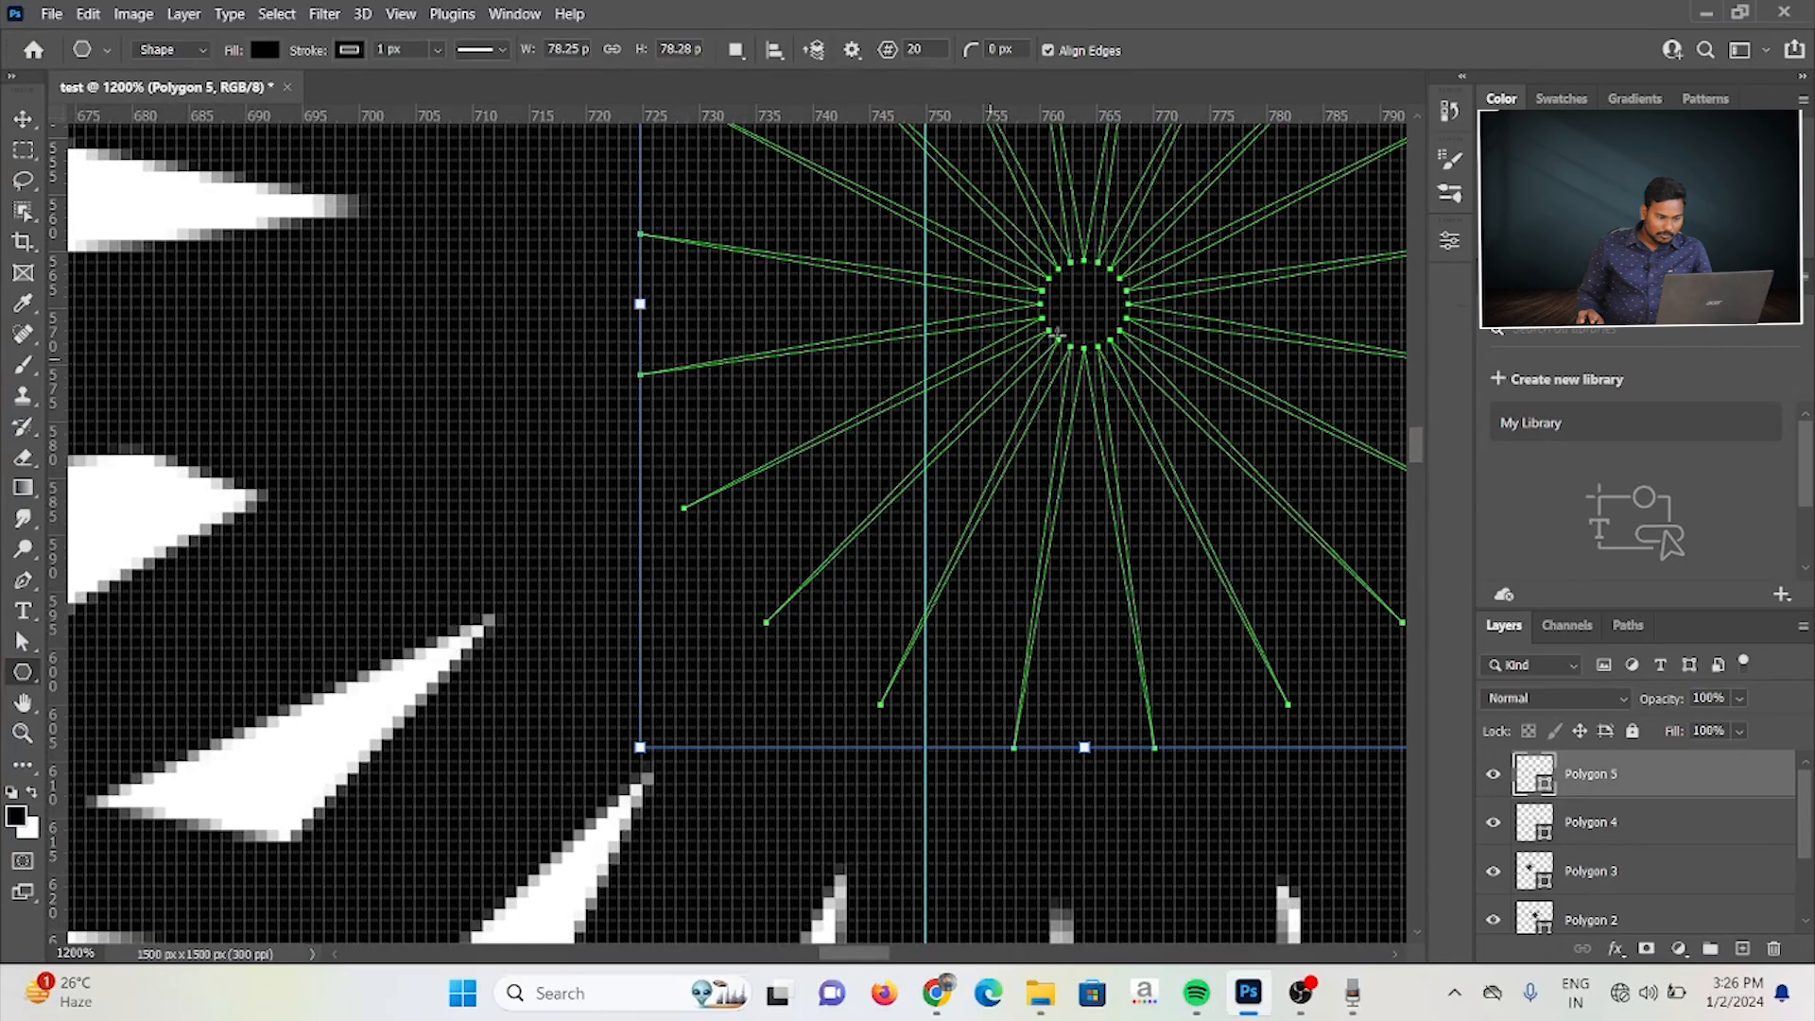
key(ctrl+minus)
key(ctrl+minus)
key(ctrl+minus)
key(ctrl+minus)
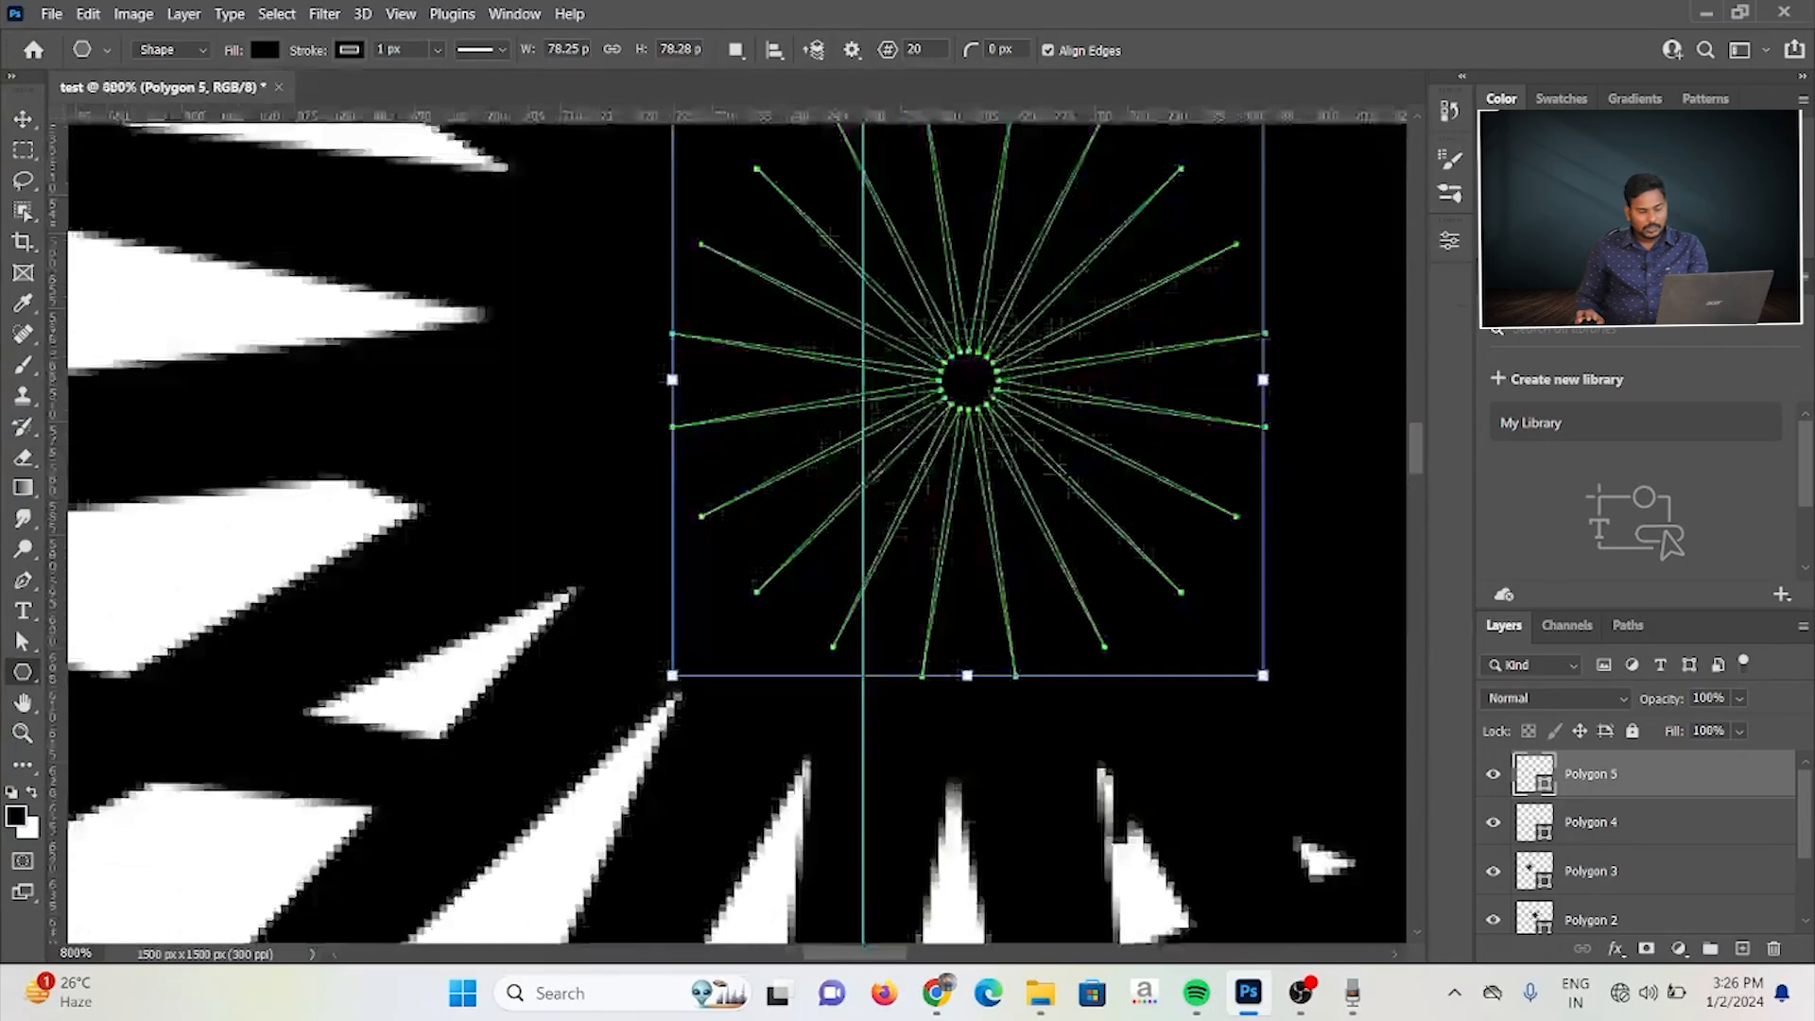
key(ctrl+minus)
key(ctrl+minus)
key(ctrl+minus)
key(ctrl+minus)
key(ctrl+minus)
key(ctrl+minus)
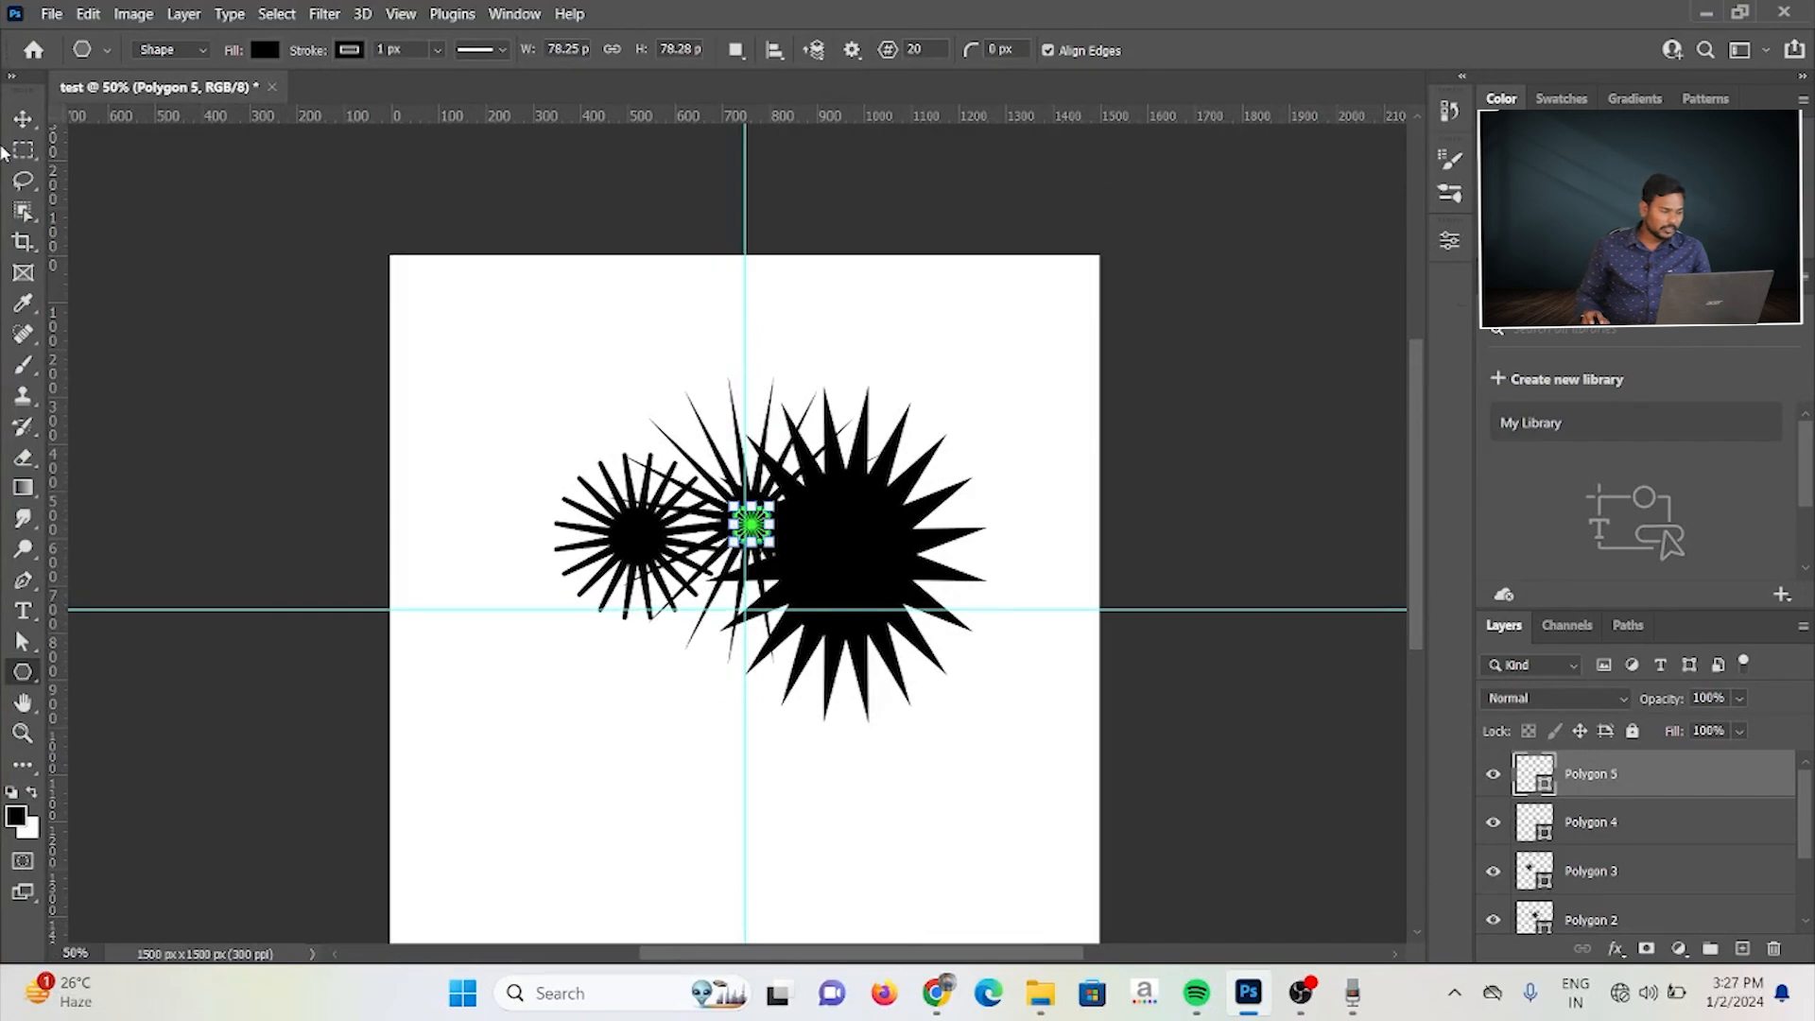
click(23, 119)
drag(548, 360, 1115, 870)
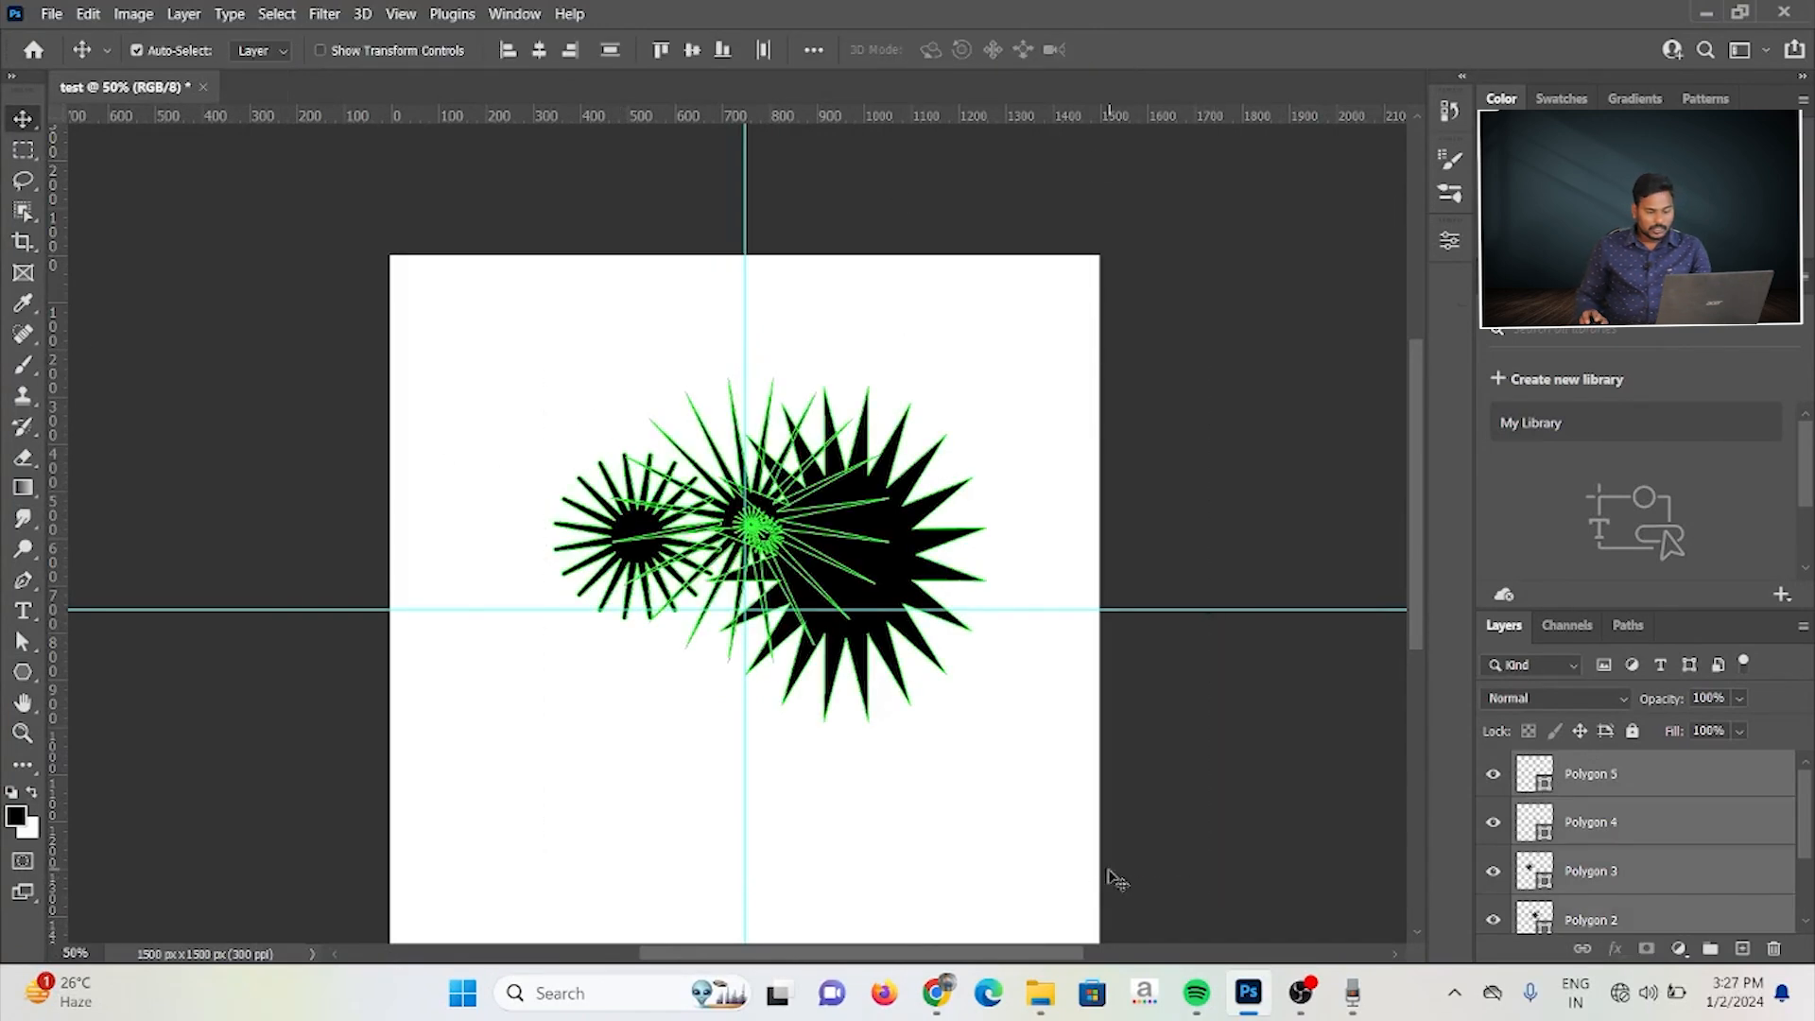
key(Delete)
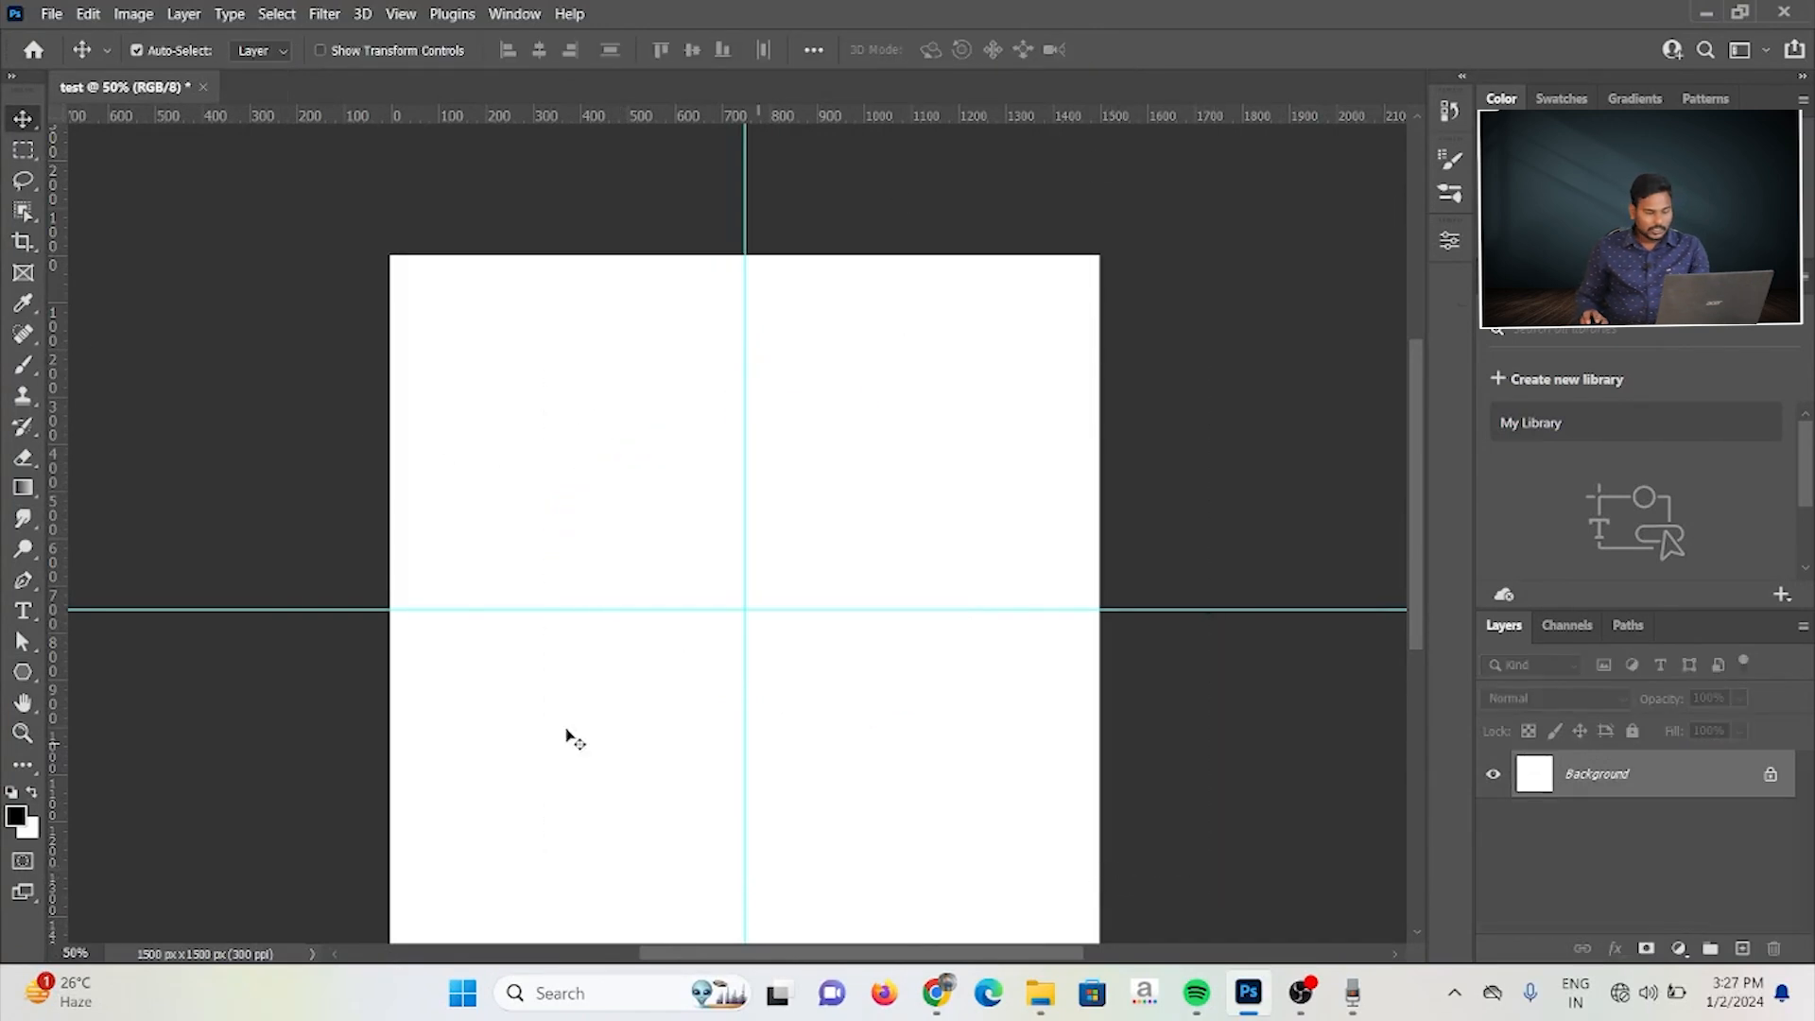
Step: Try the Line tool with a slightly sloped line about 1485 px long and a short horizontal one about 126 px long, undoing each
click(23, 671)
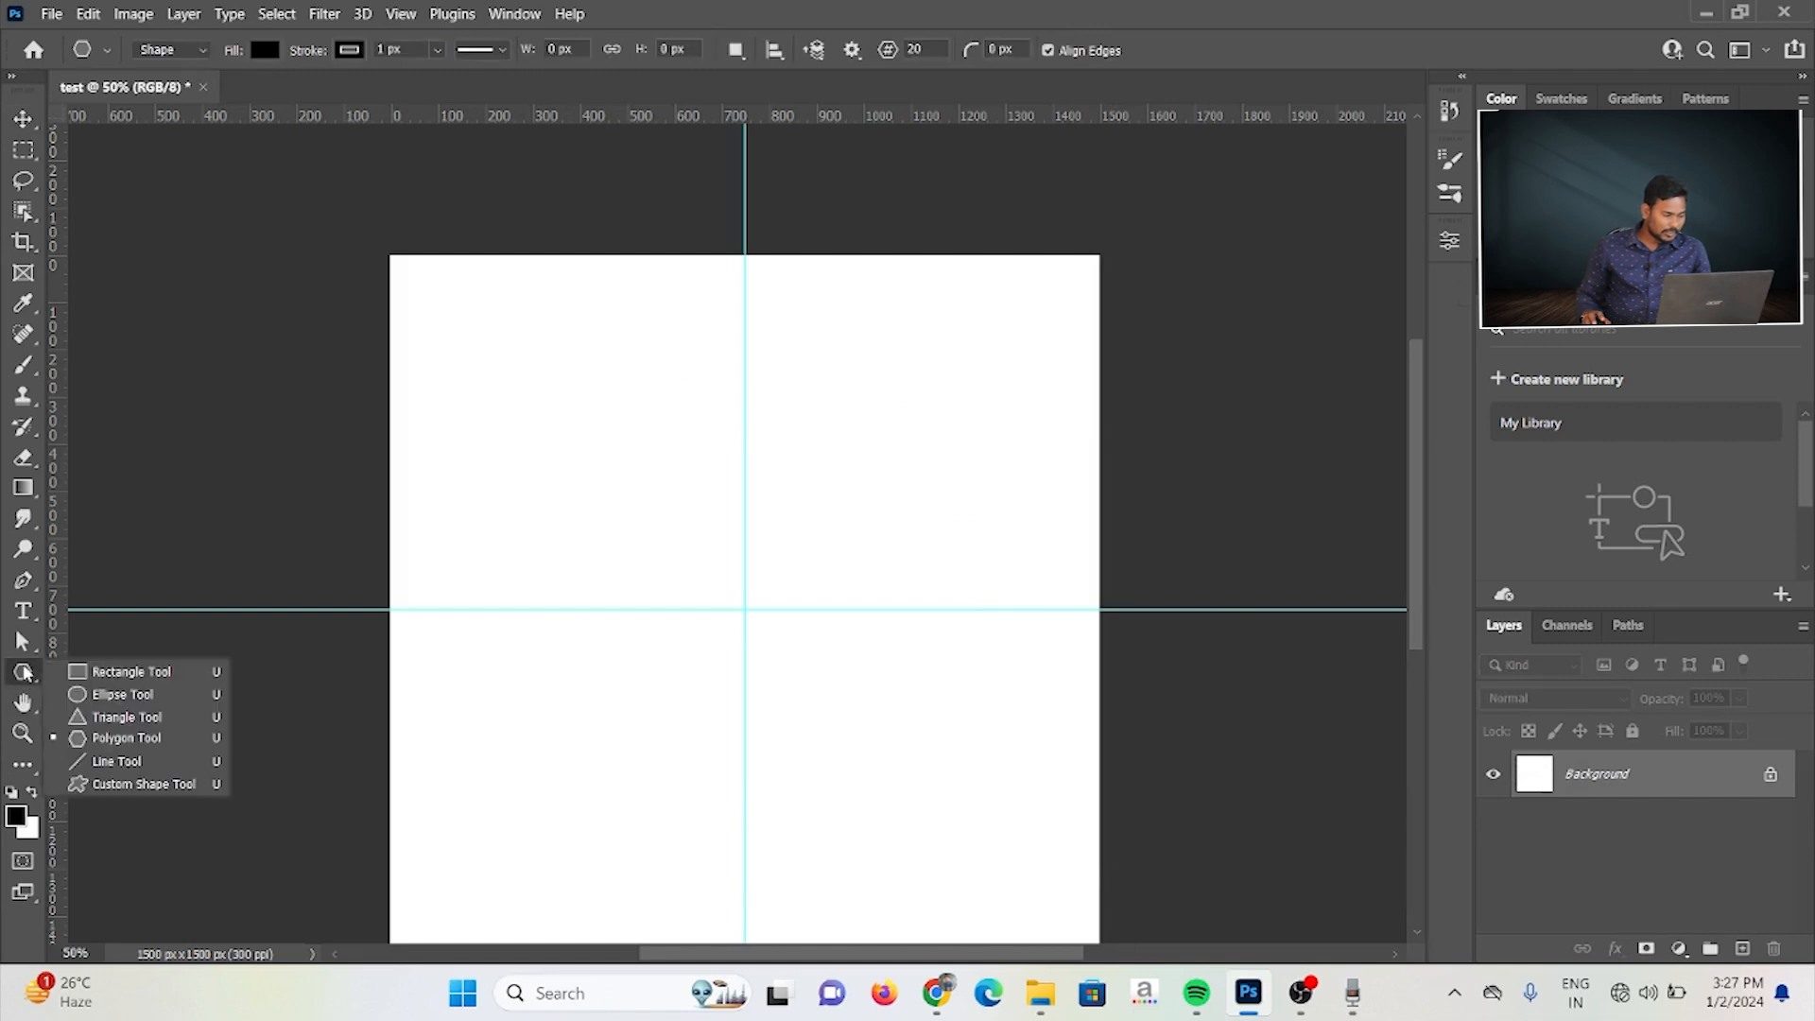
click(104, 762)
drag(403, 594, 1090, 576)
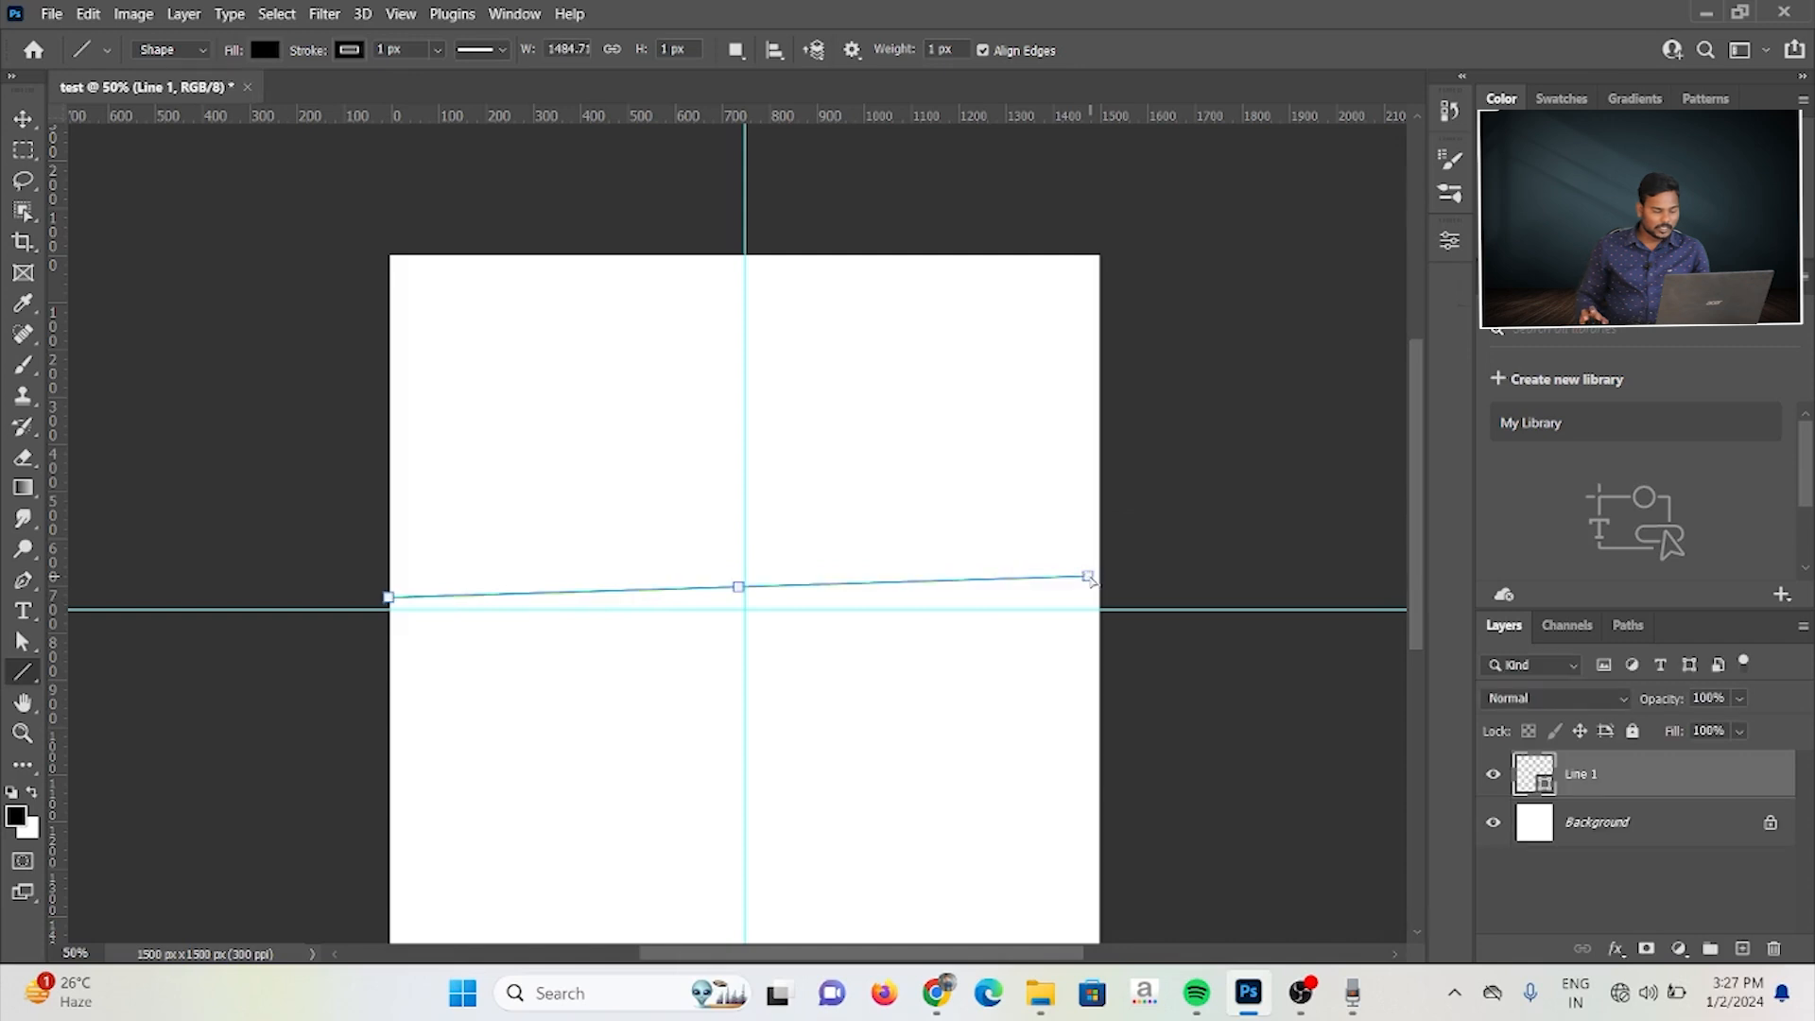
key(ctrl+z)
click(394, 597)
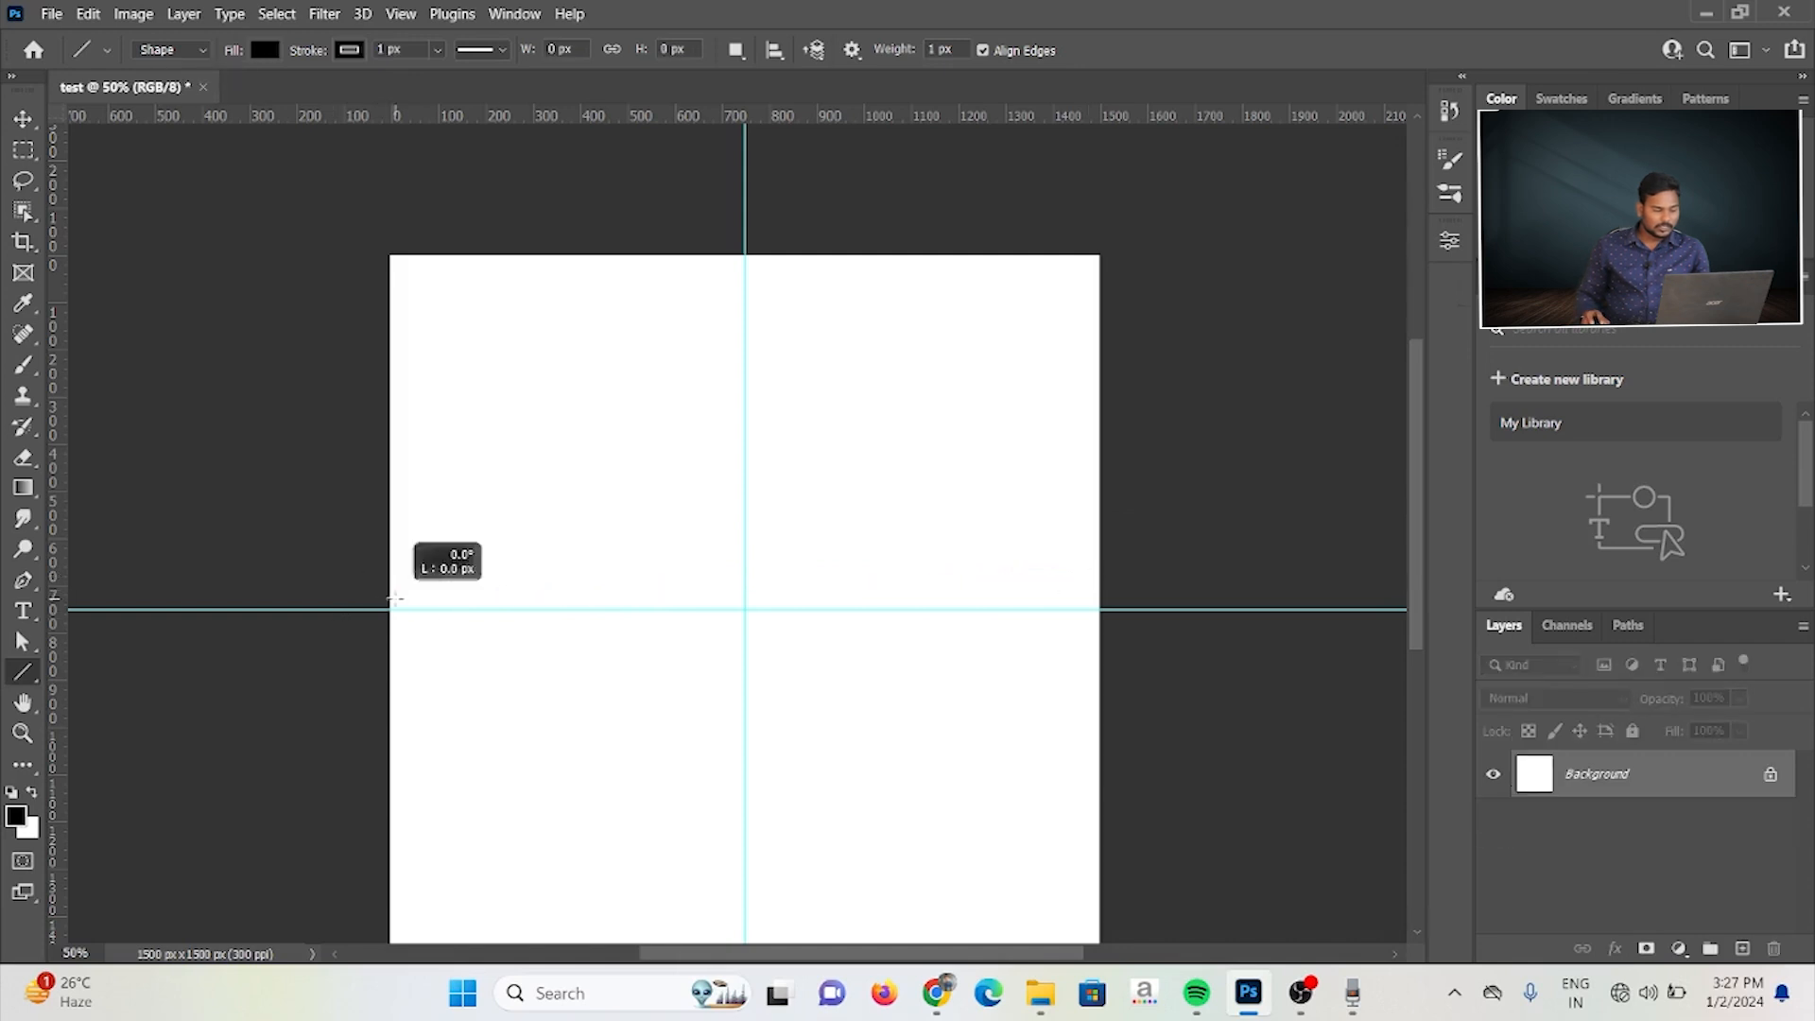
click(1081, 599)
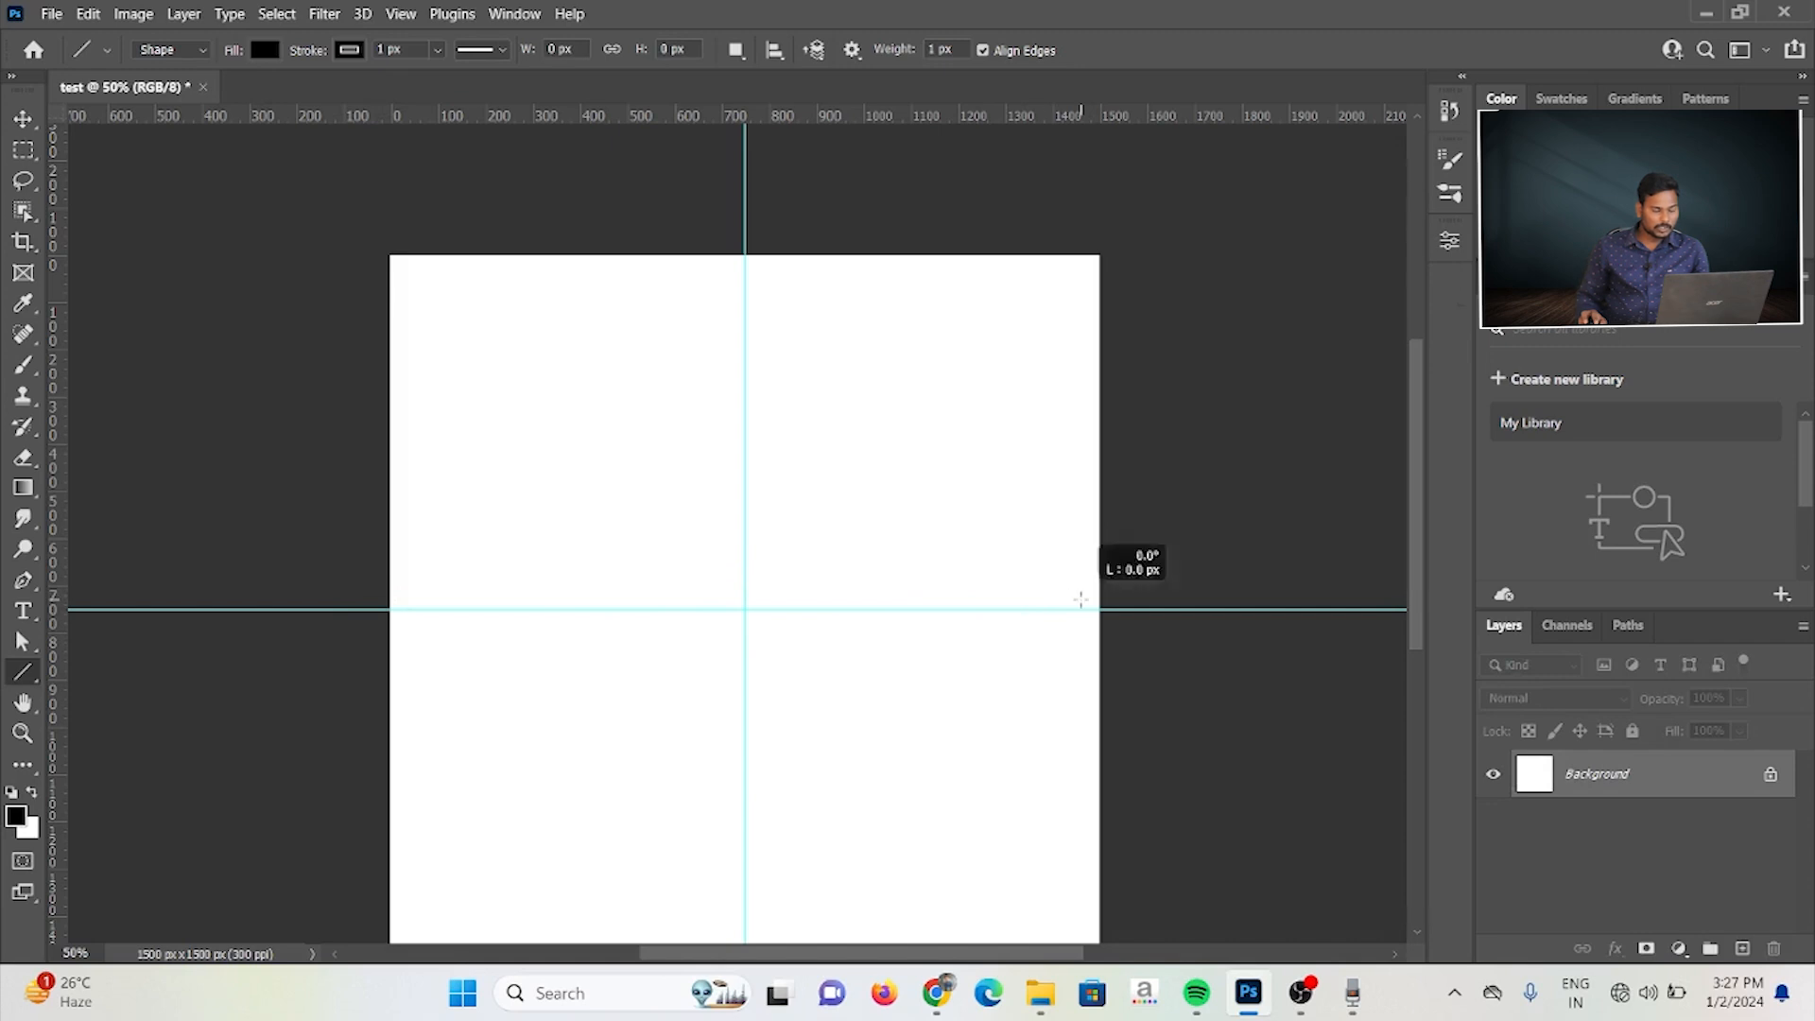
drag(1059, 593, 1117, 593)
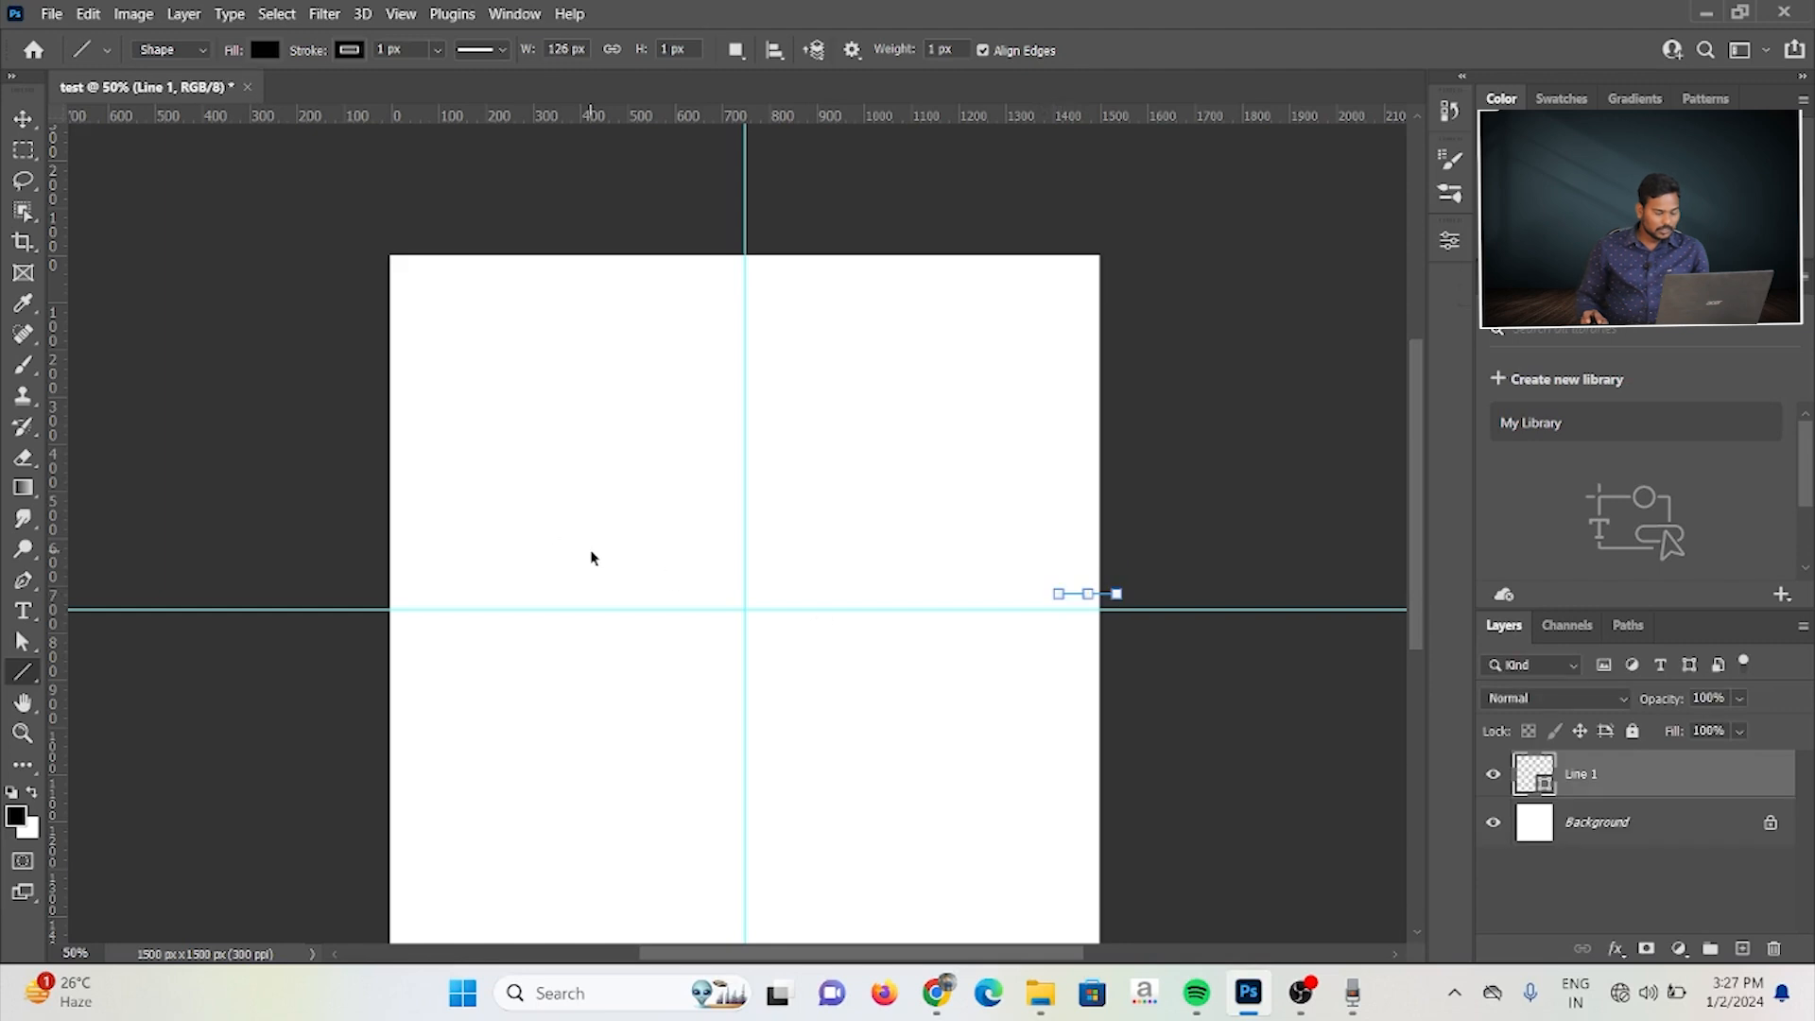
key(ctrl+z)
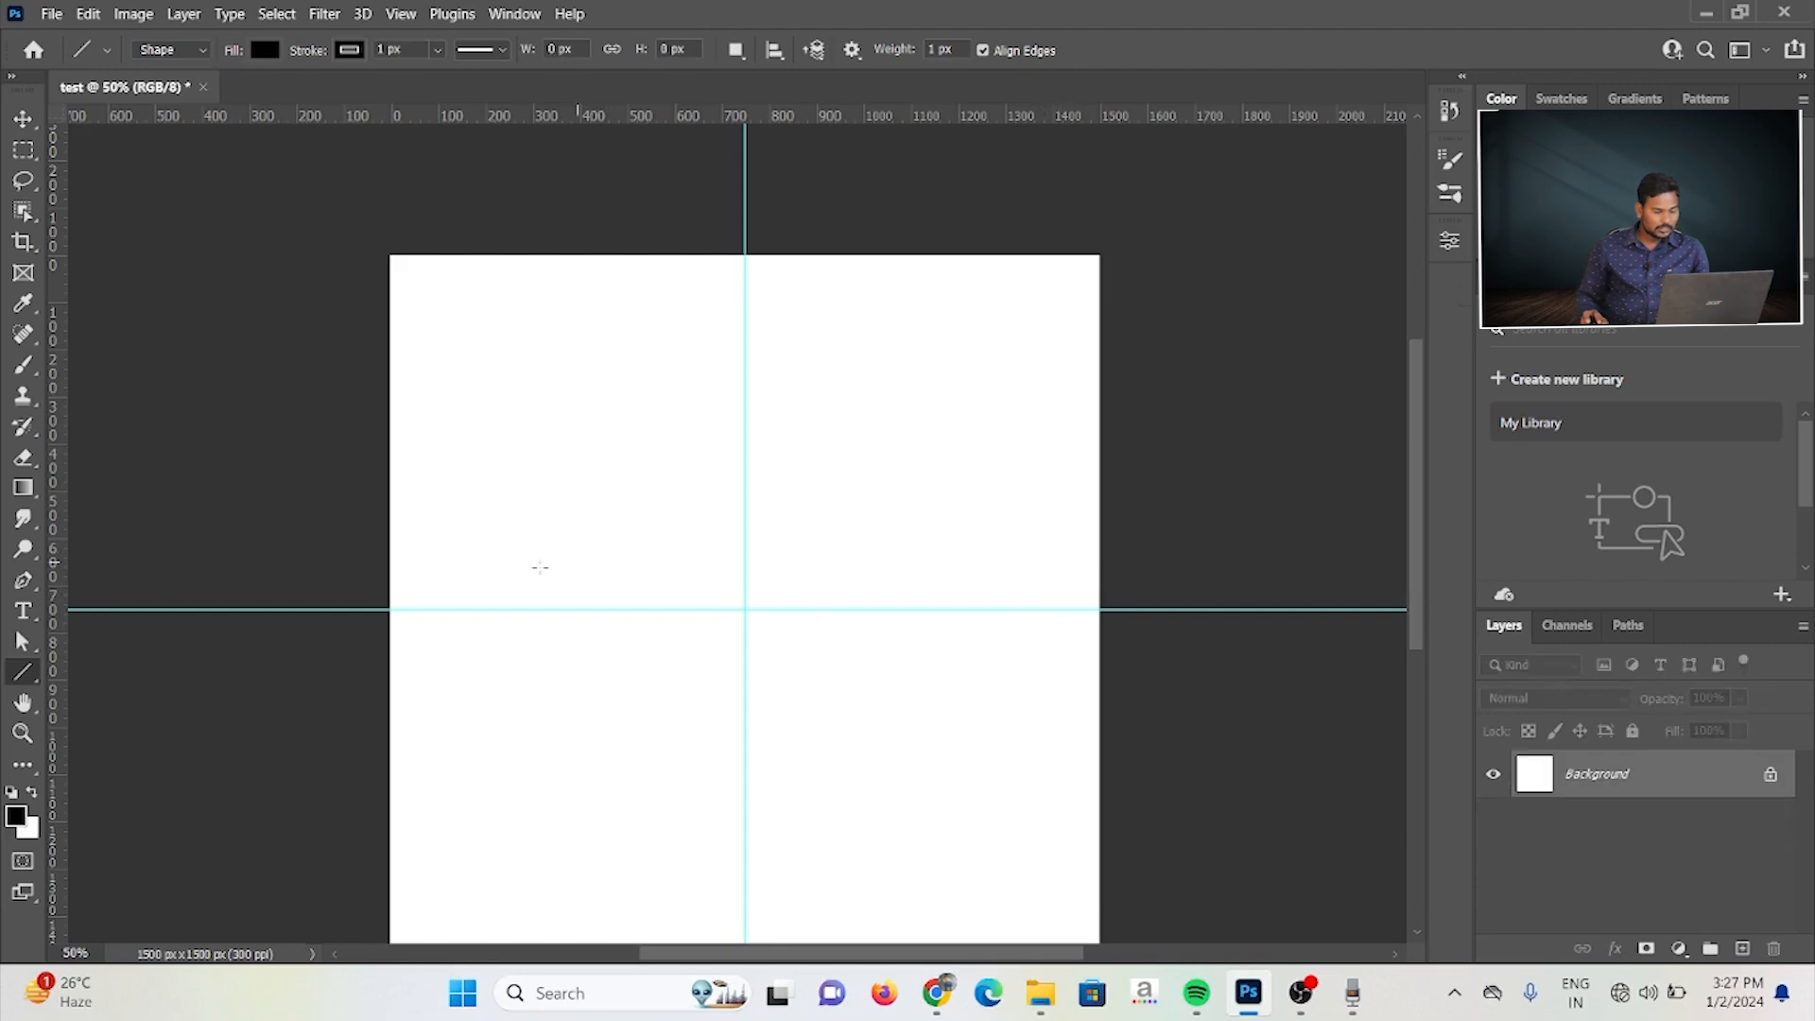
Step: Draw a horizontal 1 px line about 1458 px long just above the horizontal guide, plus three slanted lines crossing the canvas centre
click(397, 586)
drag(397, 586, 1087, 567)
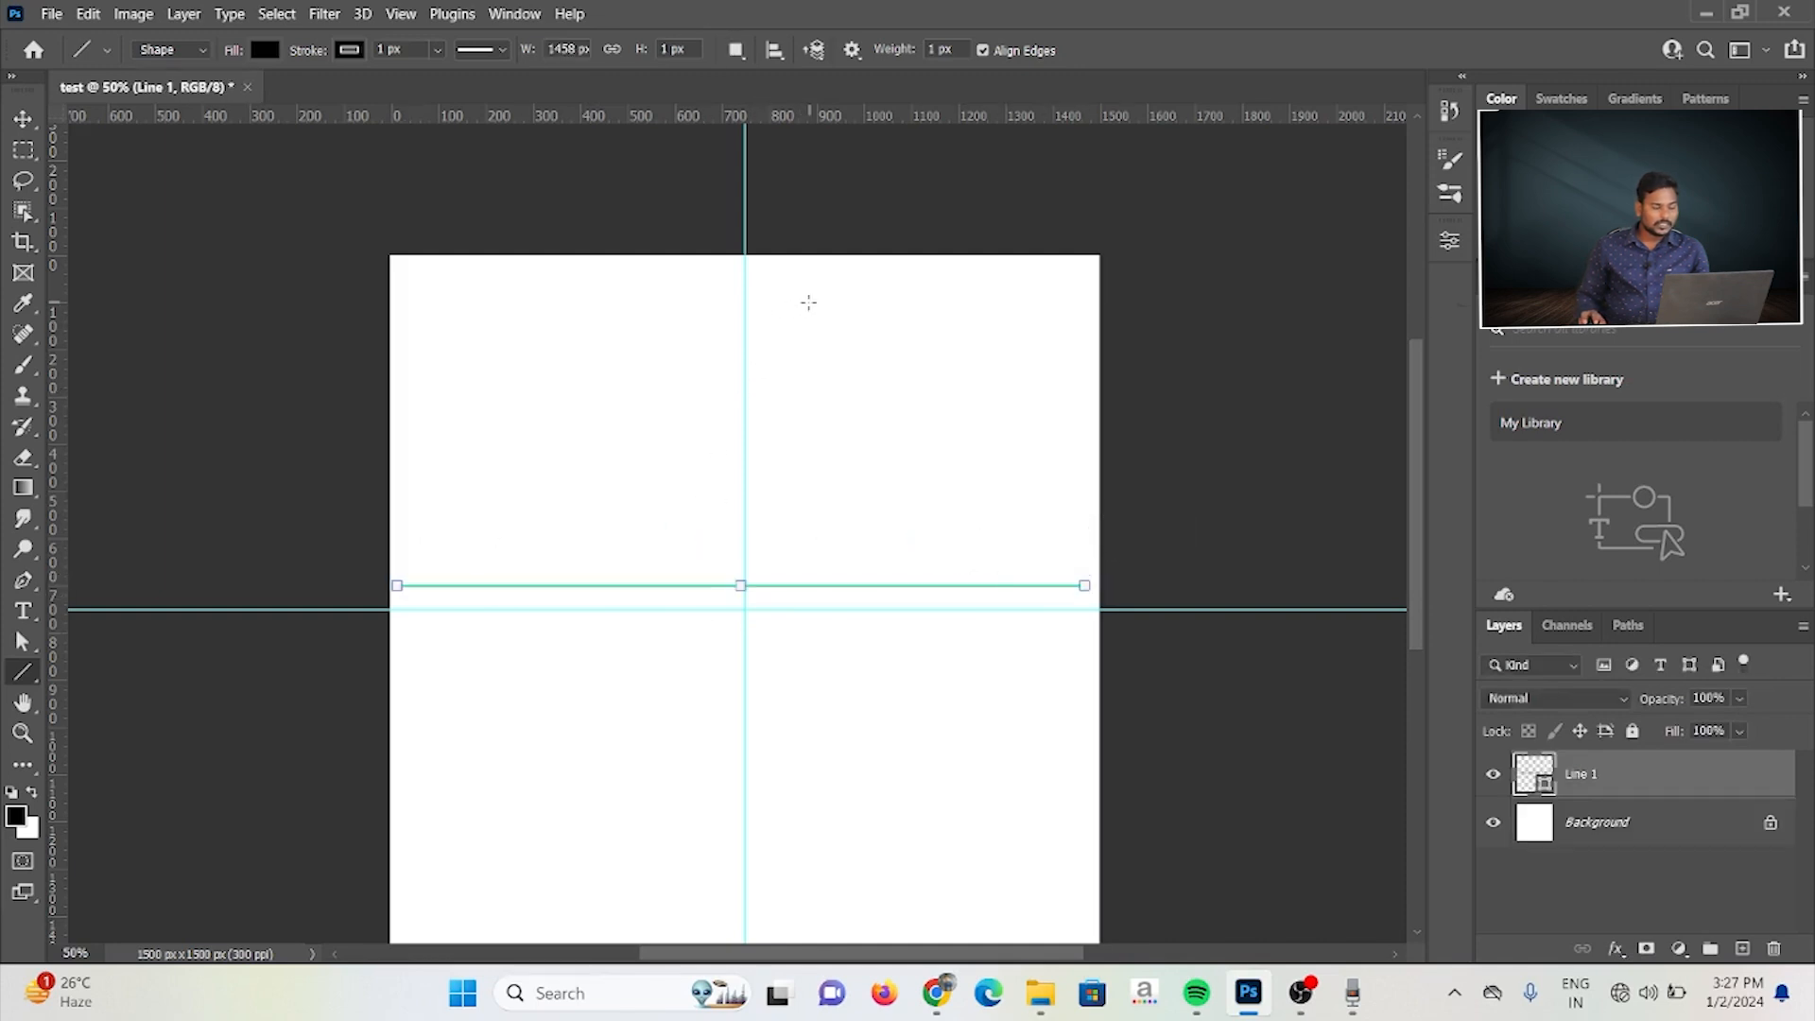
click(466, 864)
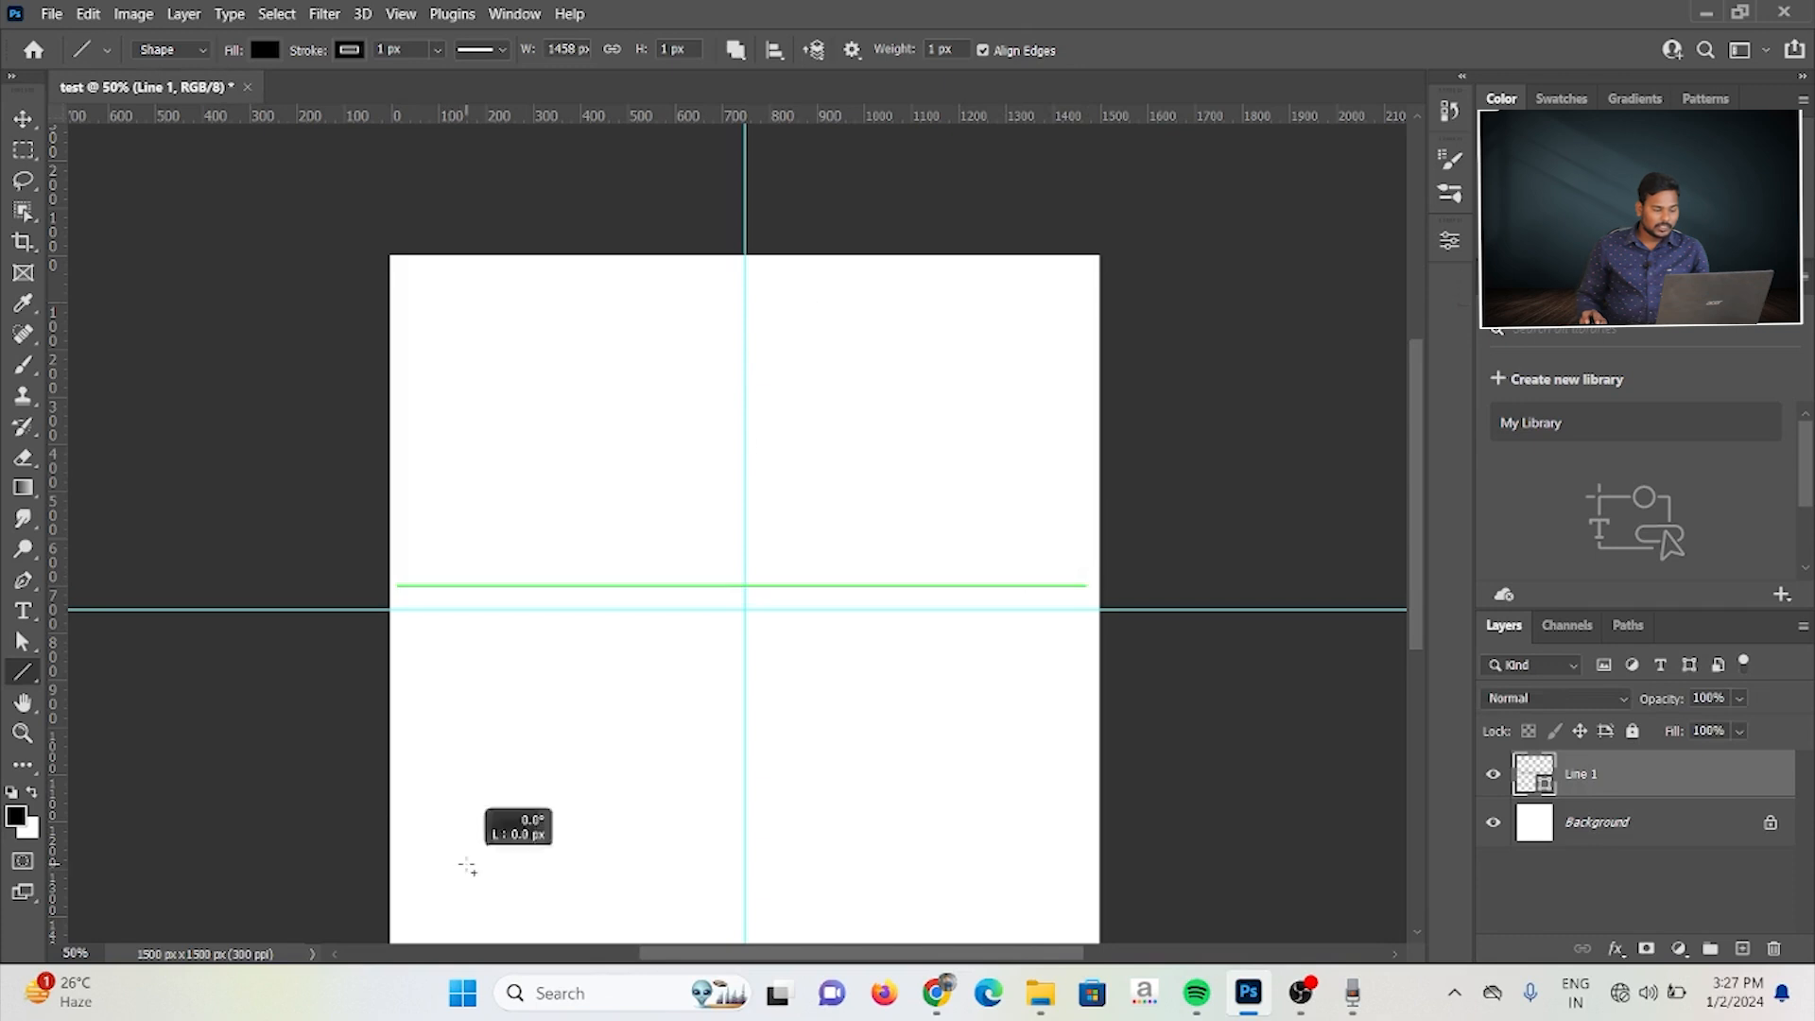
drag(456, 871, 922, 401)
drag(536, 389, 974, 662)
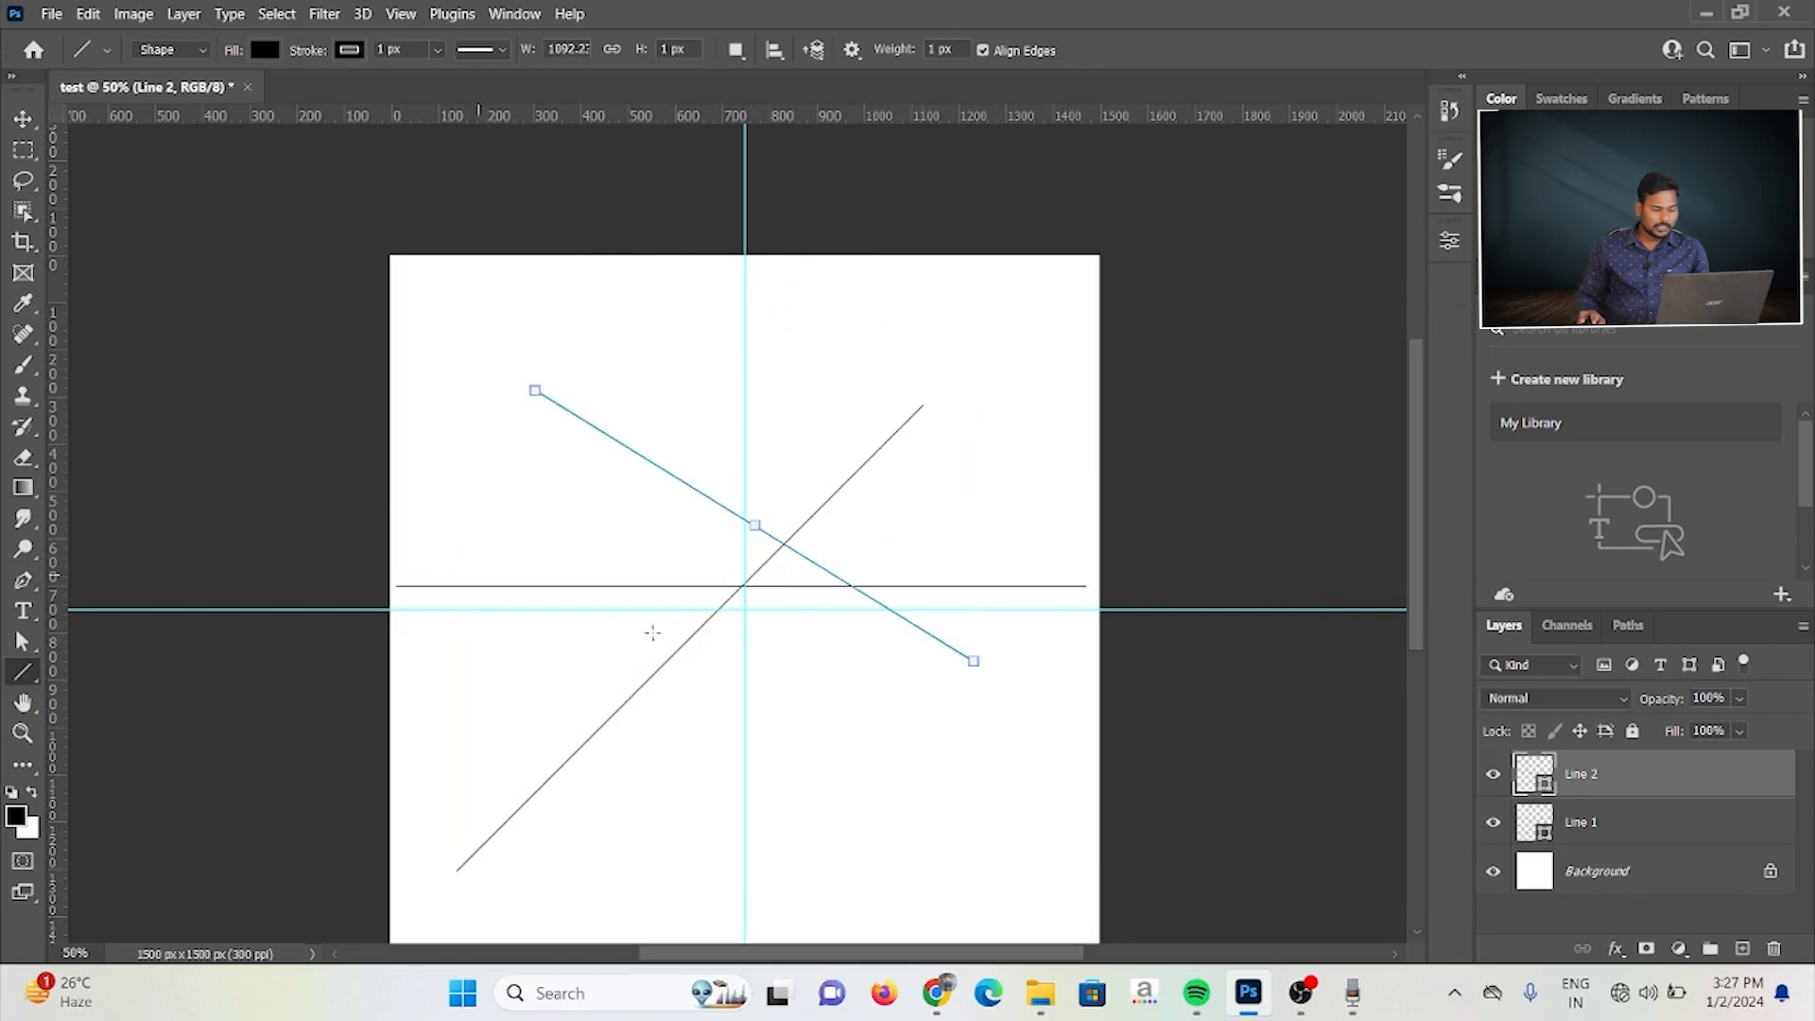
drag(468, 570, 912, 691)
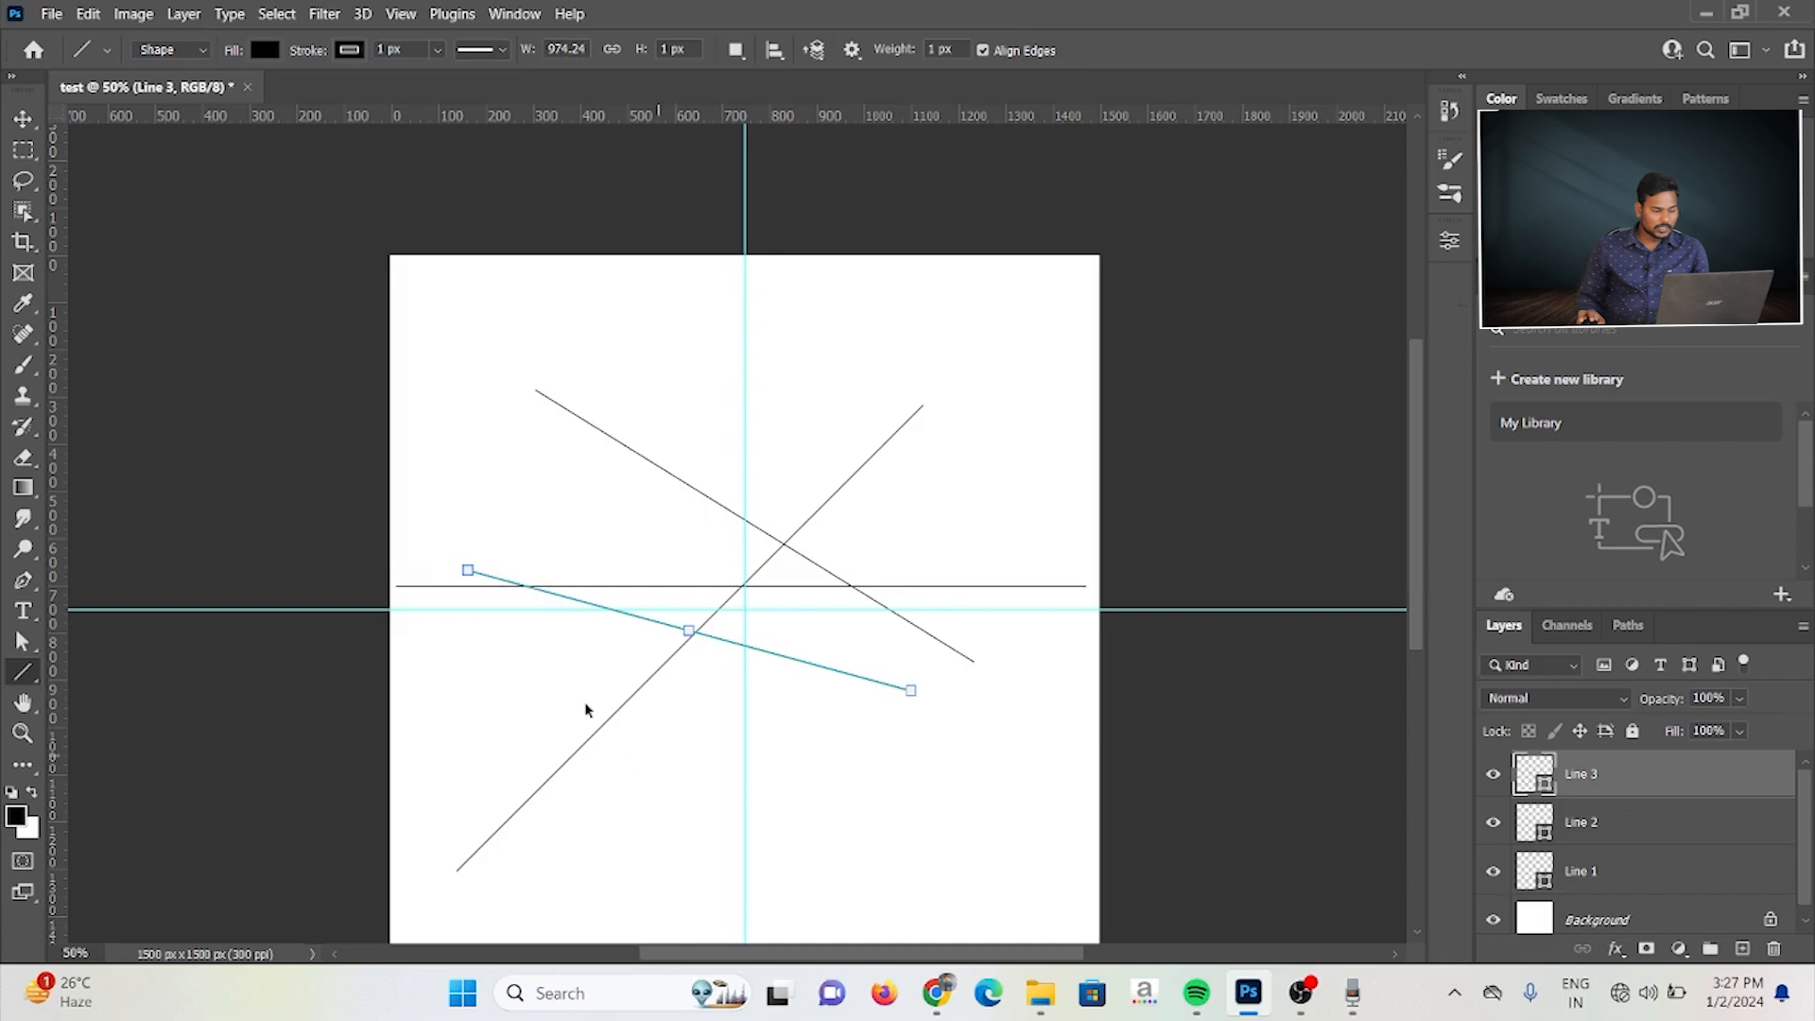
Step: Select all the drawn lines and delete them
click(23, 118)
drag(445, 340, 895, 813)
key(ctrl+shift+e)
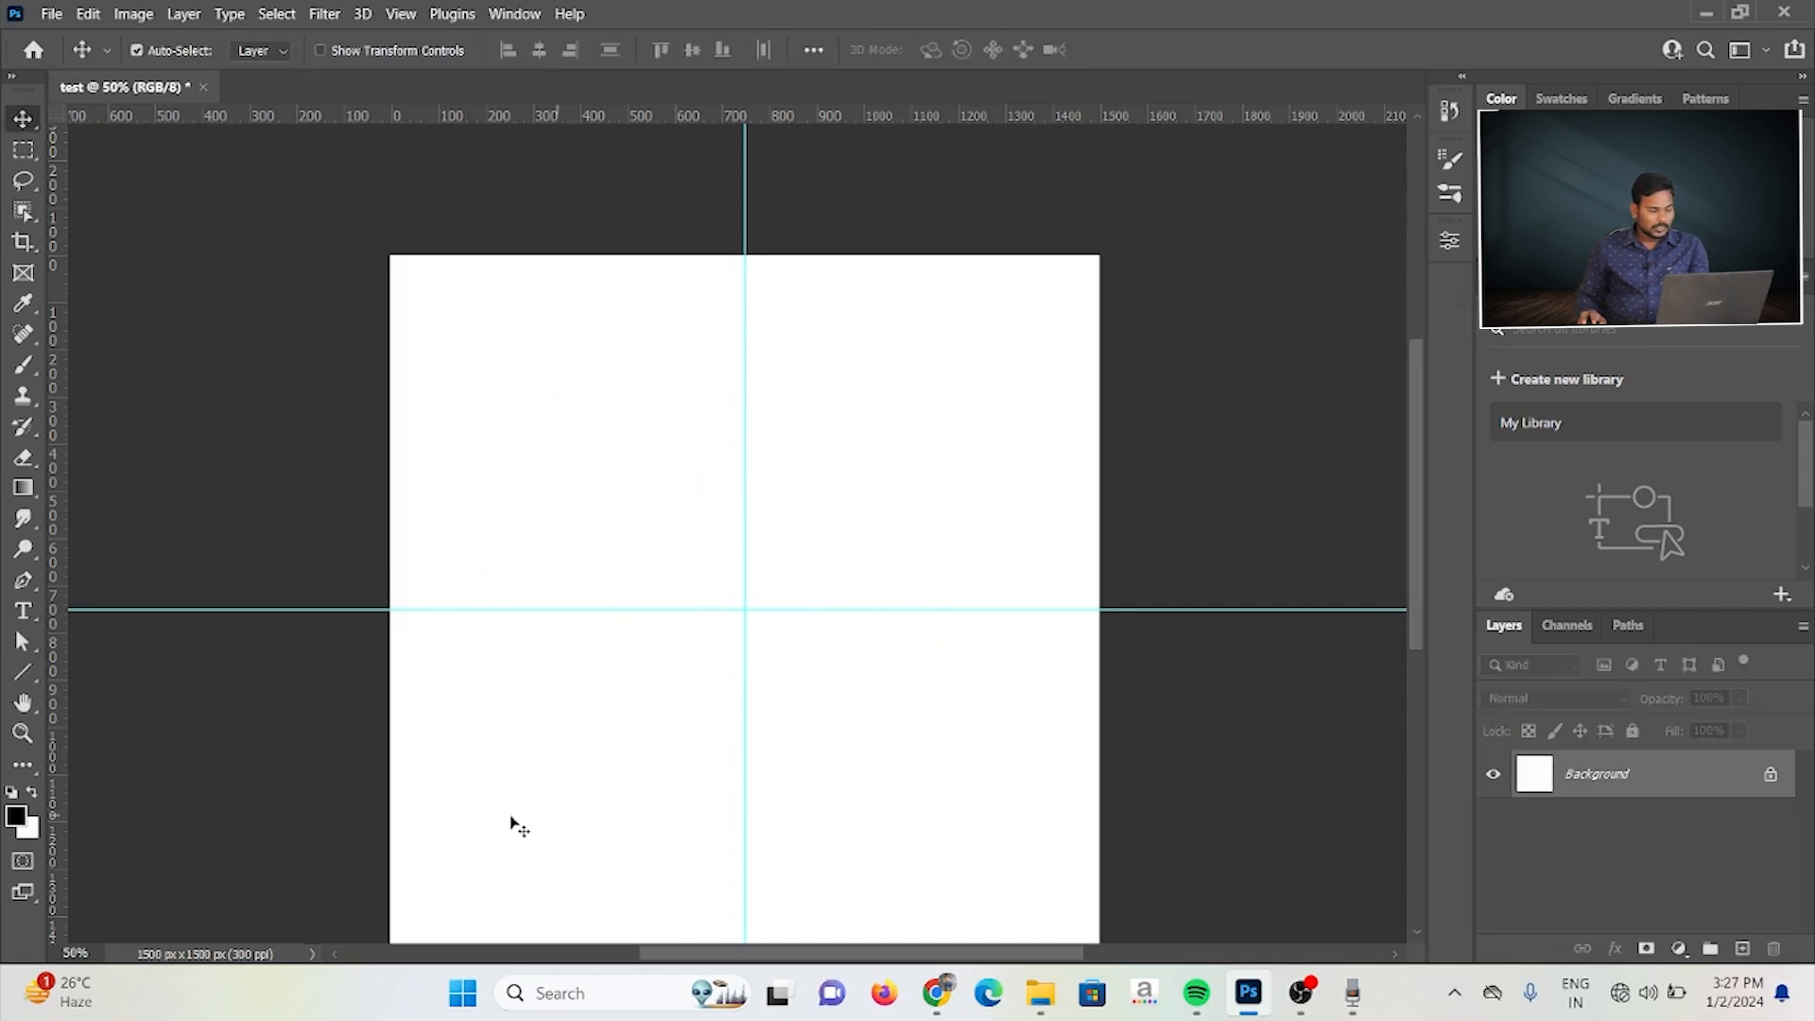
Step: Activate the Custom Shape tool and choose the five-petalled flower from the Flowers group
click(21, 674)
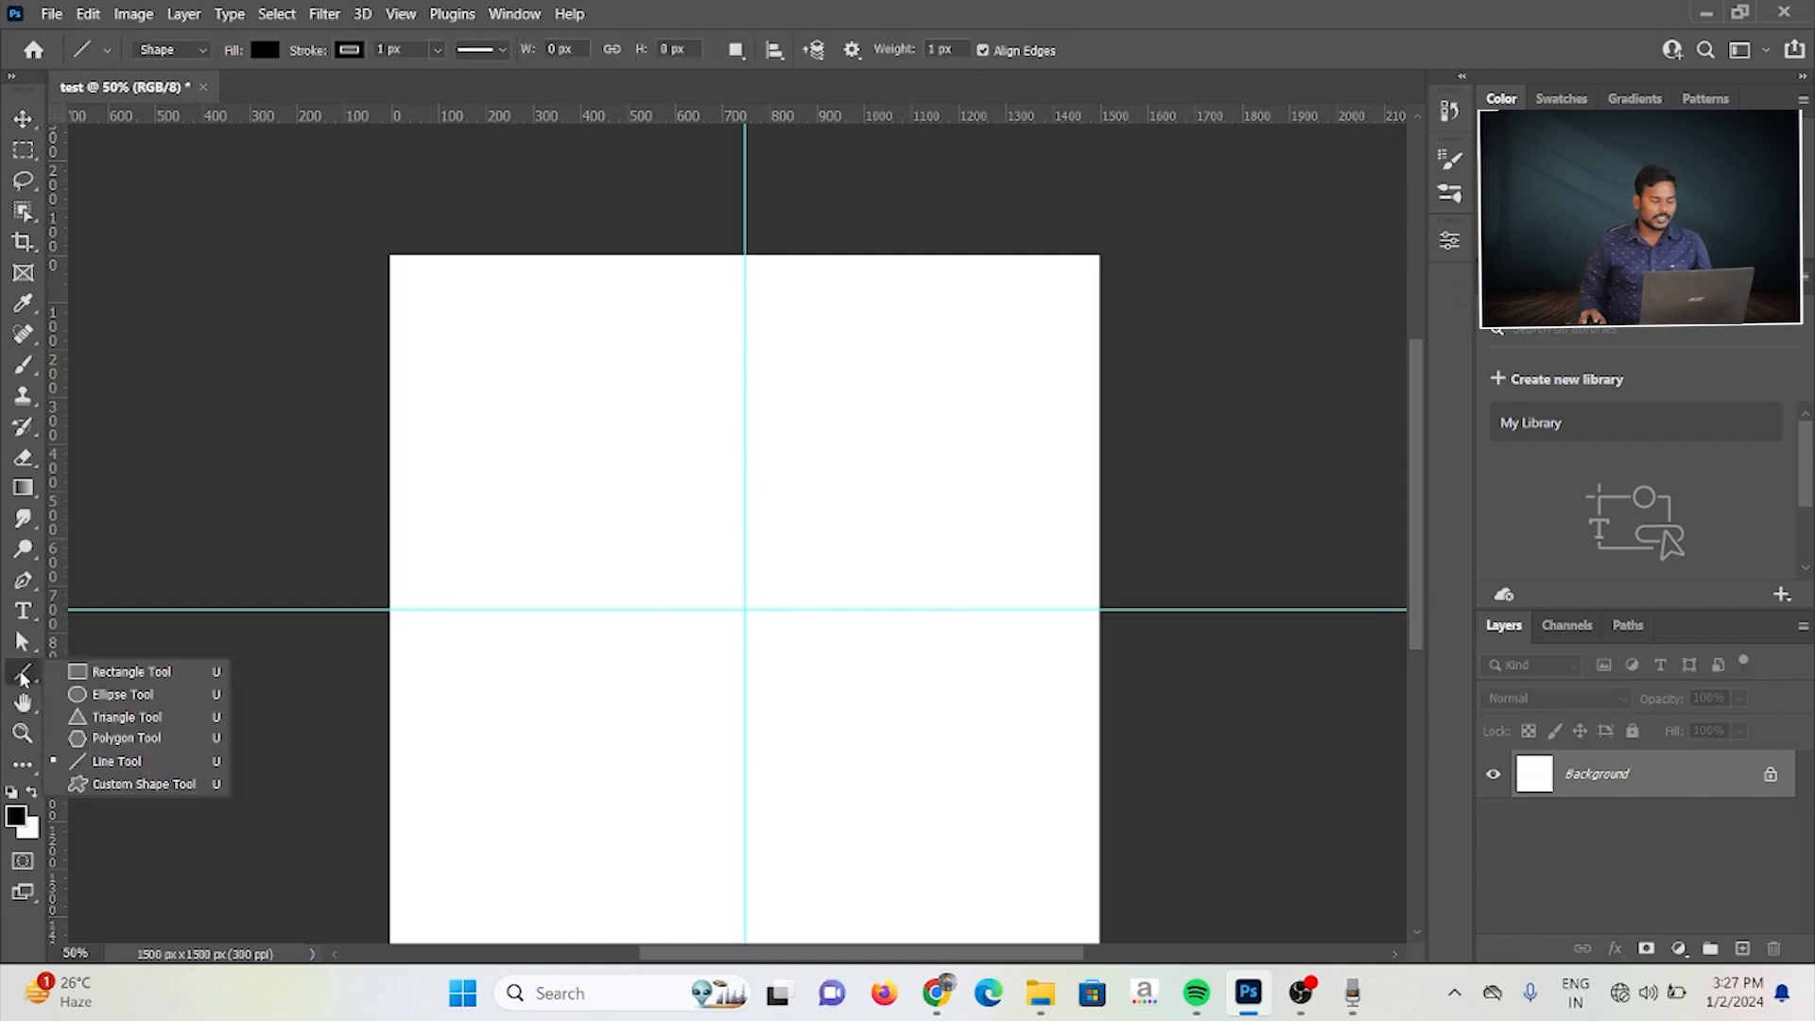
click(131, 781)
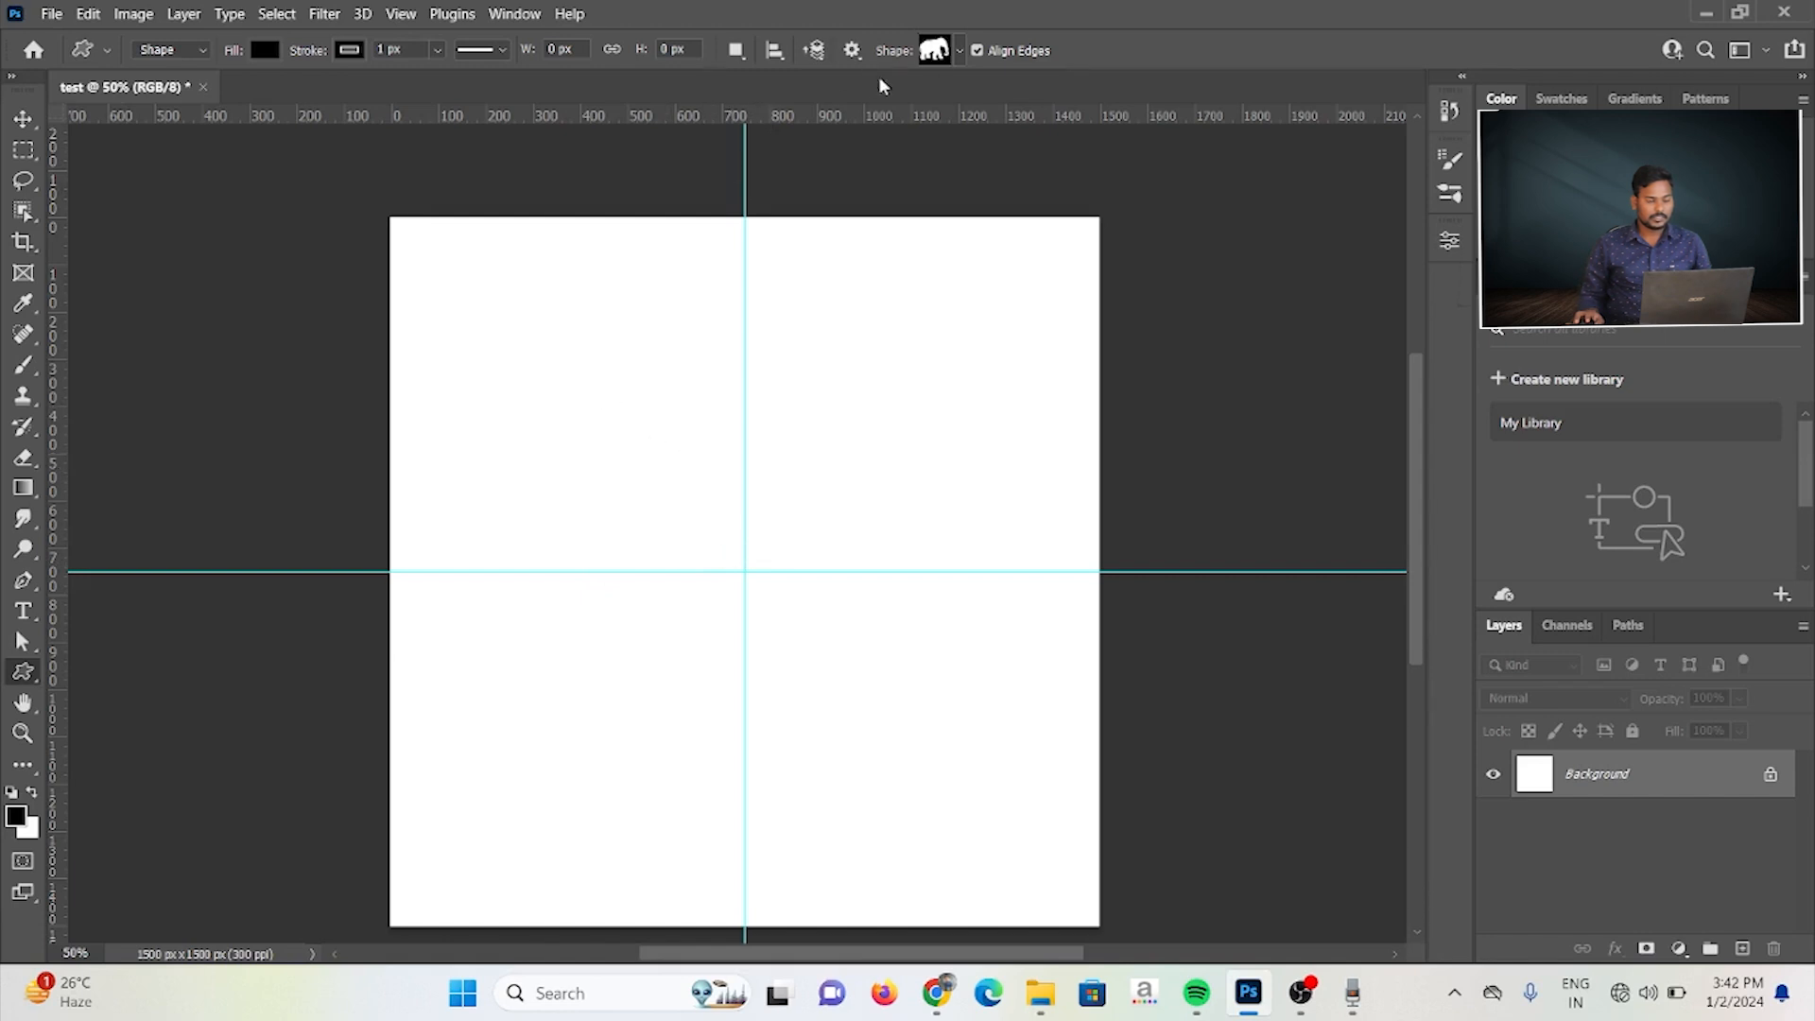
click(958, 52)
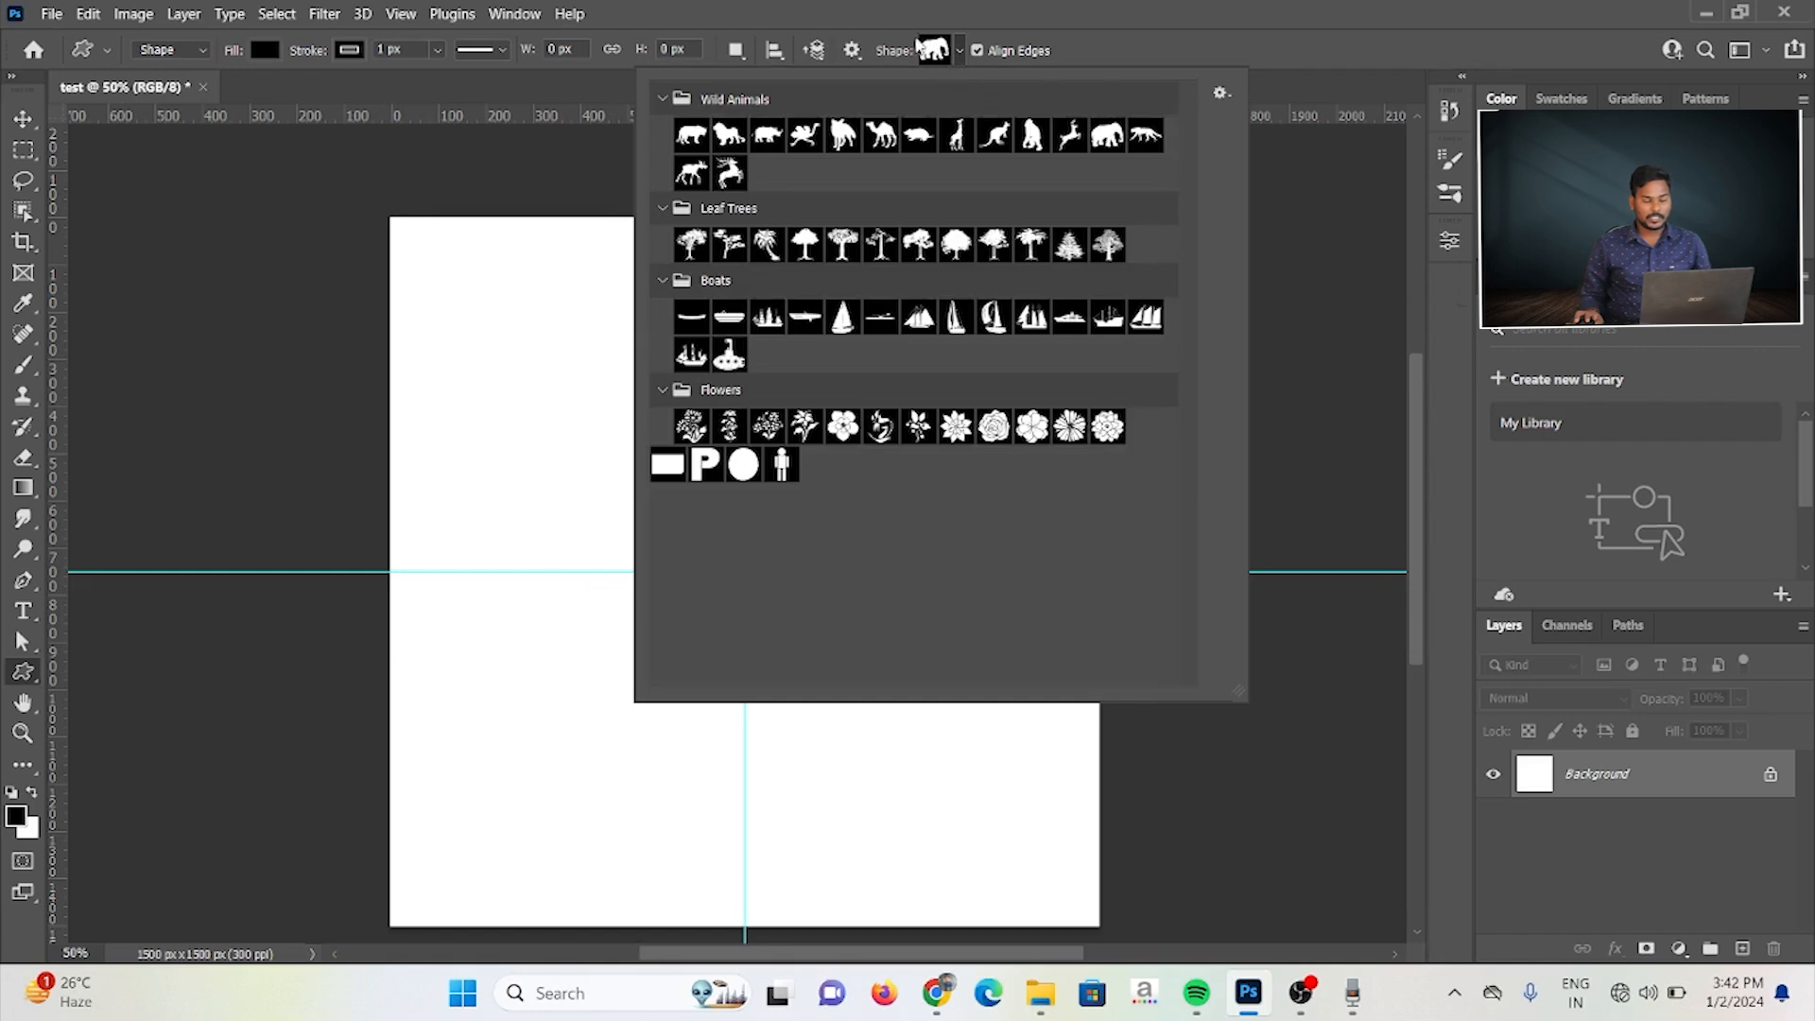
click(959, 50)
click(959, 50)
click(842, 427)
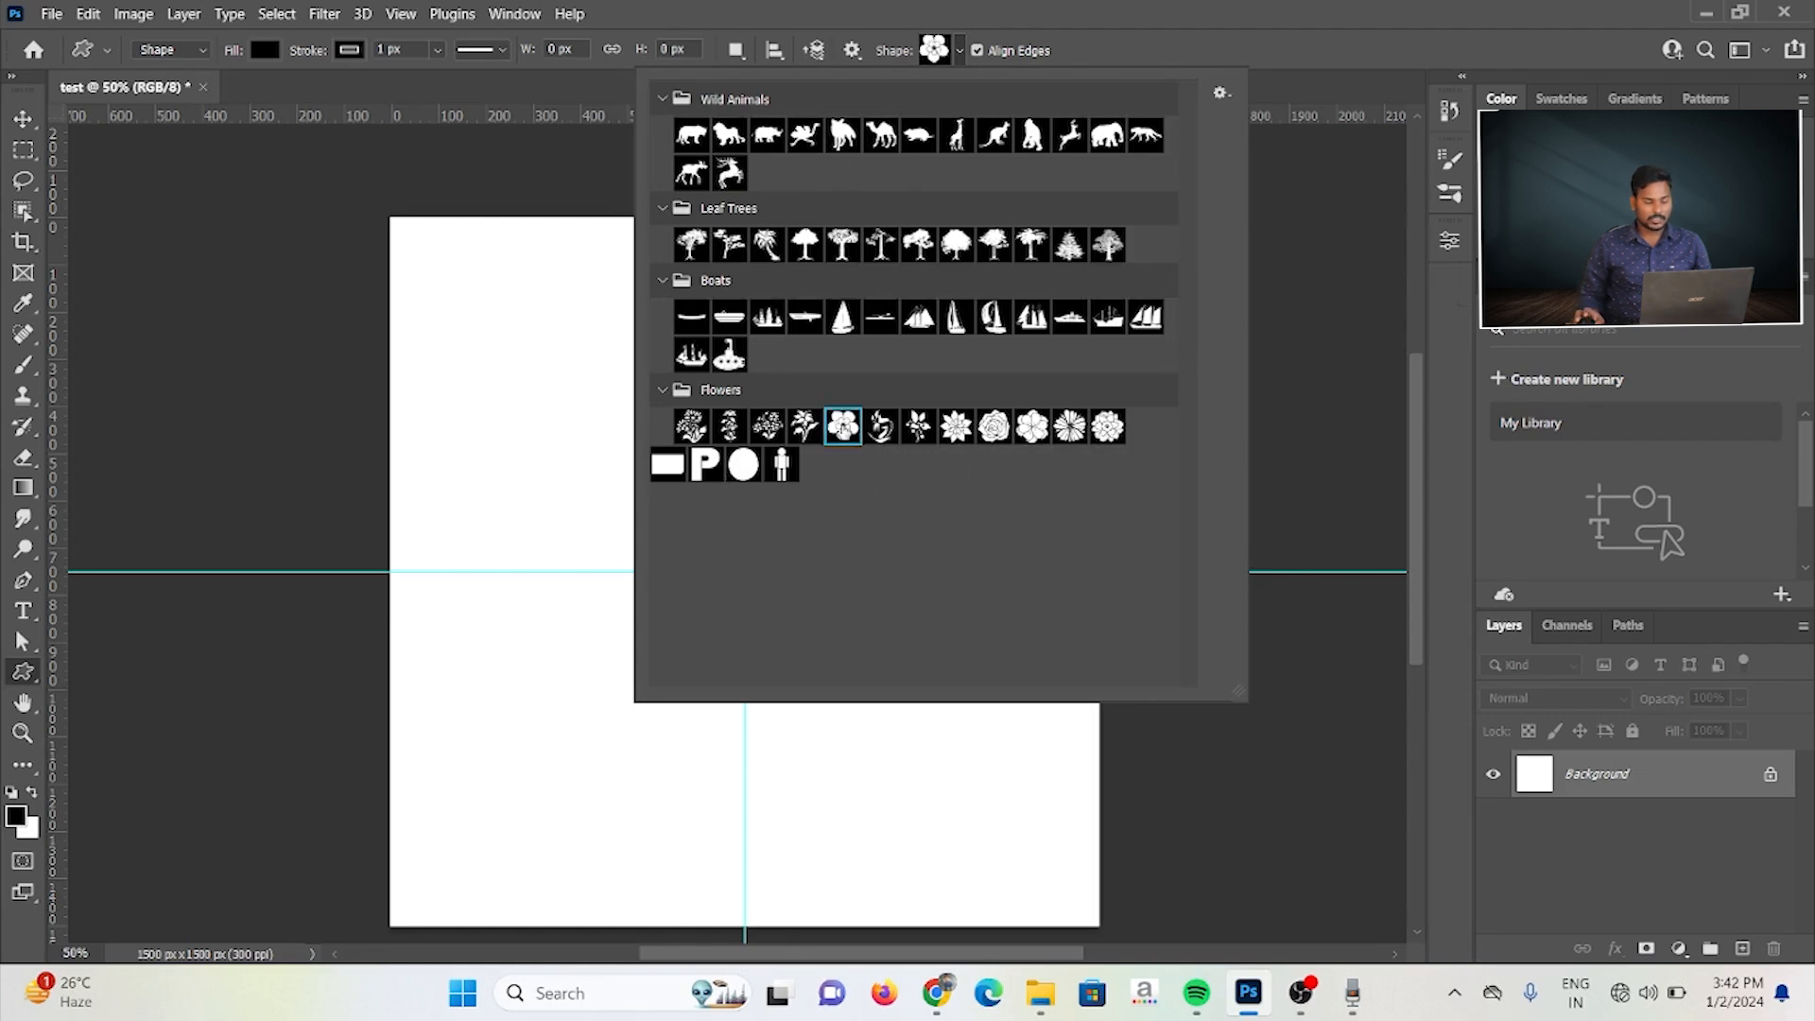
Step: Draw the flower shape about 963 × 746 px around the crossing of the guides
click(550, 387)
click(547, 386)
click(953, 400)
drag(536, 355, 989, 703)
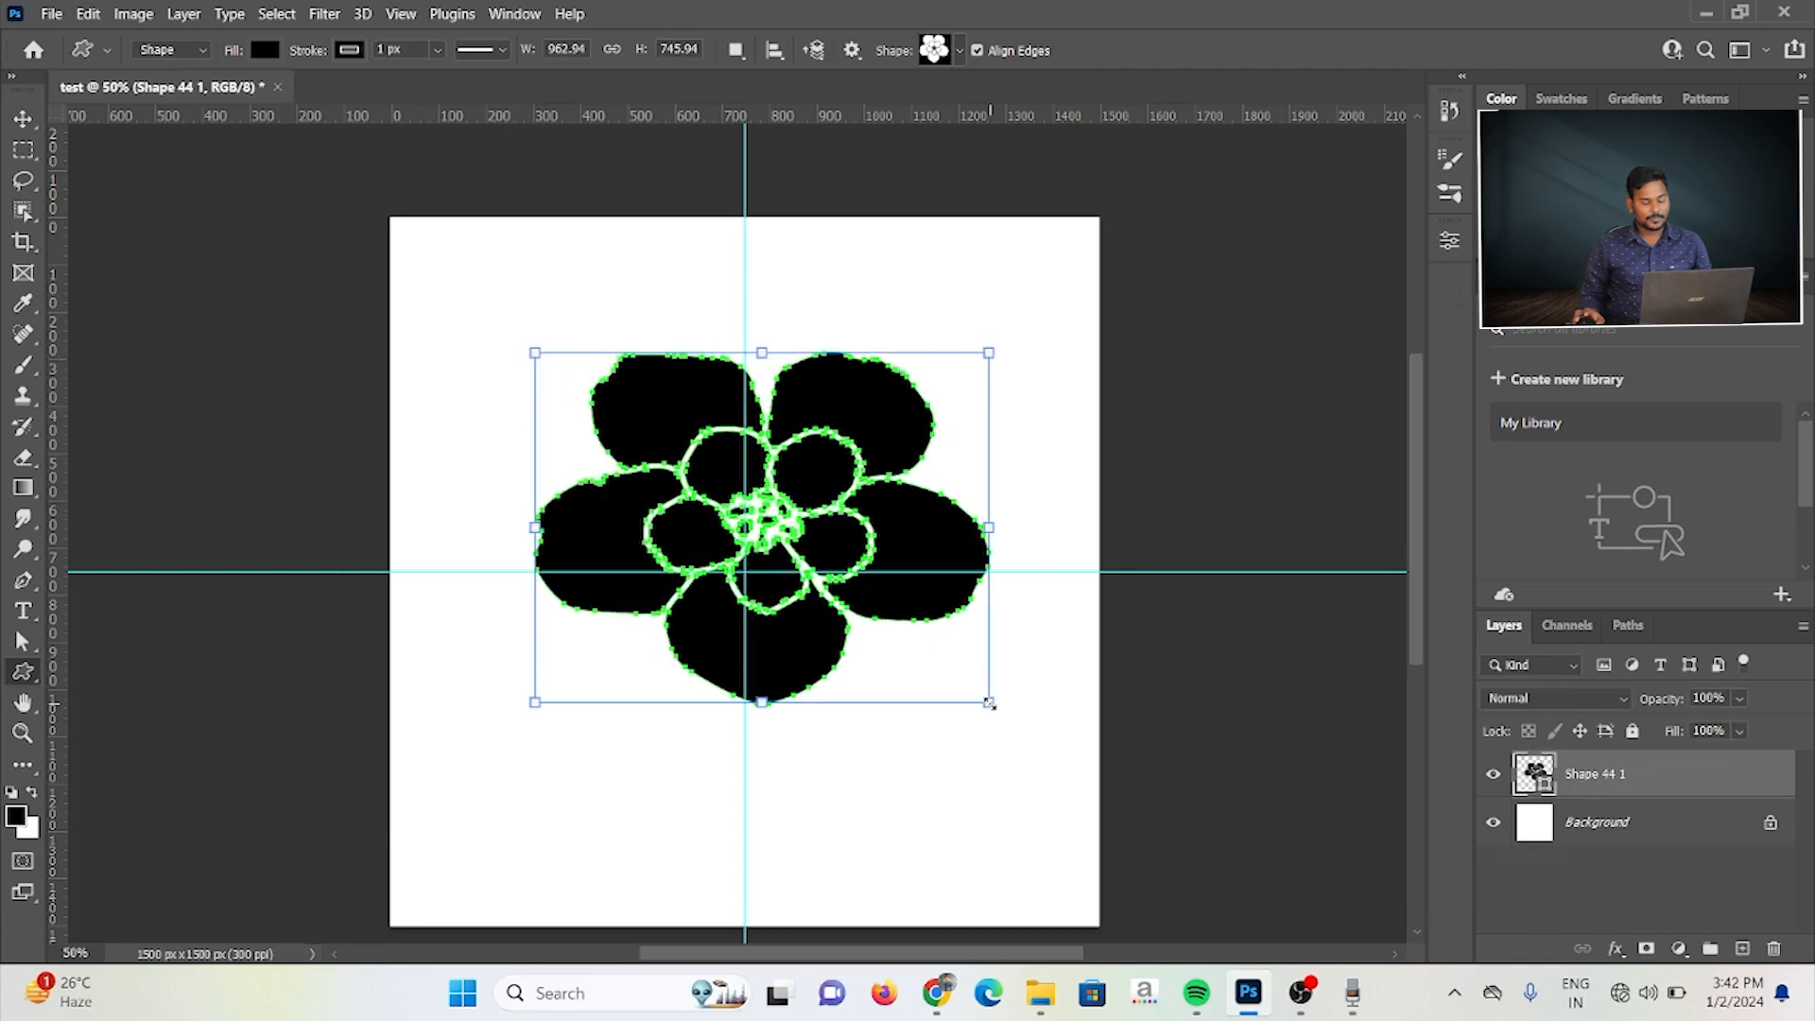
Step: Change the flower shape's fill to red in its appearance properties
click(38, 117)
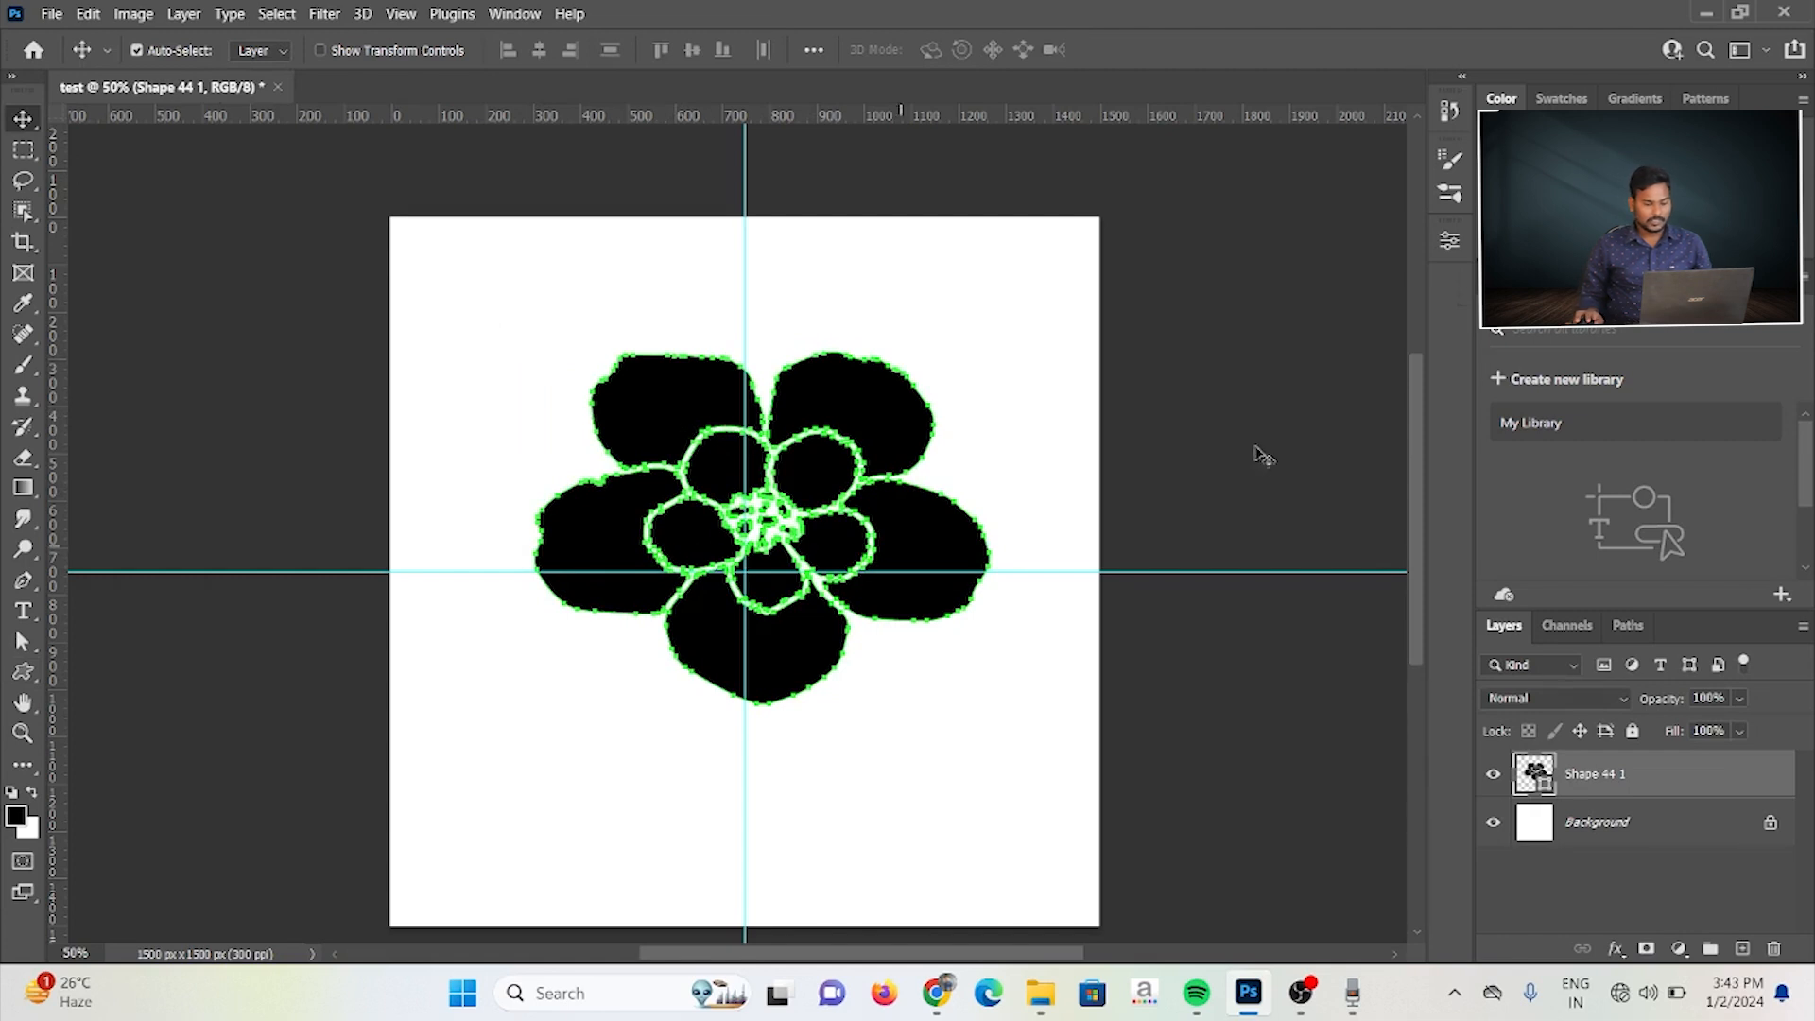
click(1449, 241)
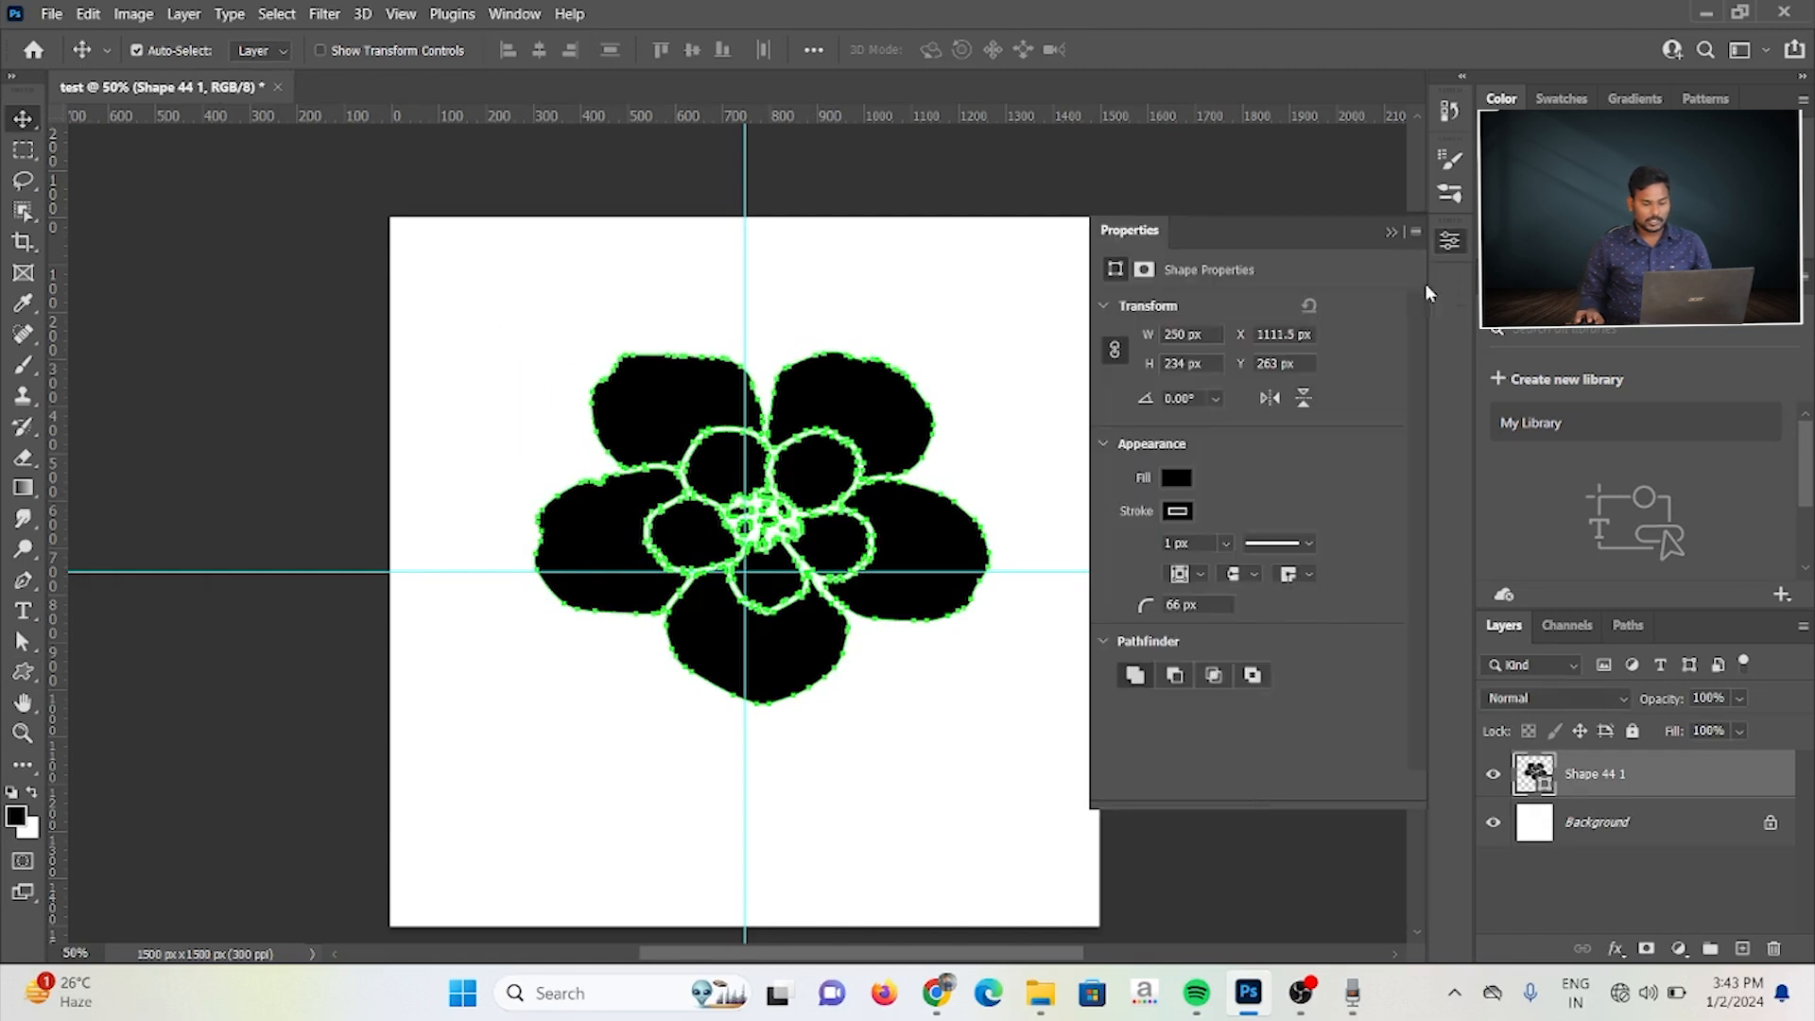
click(1178, 477)
click(1182, 603)
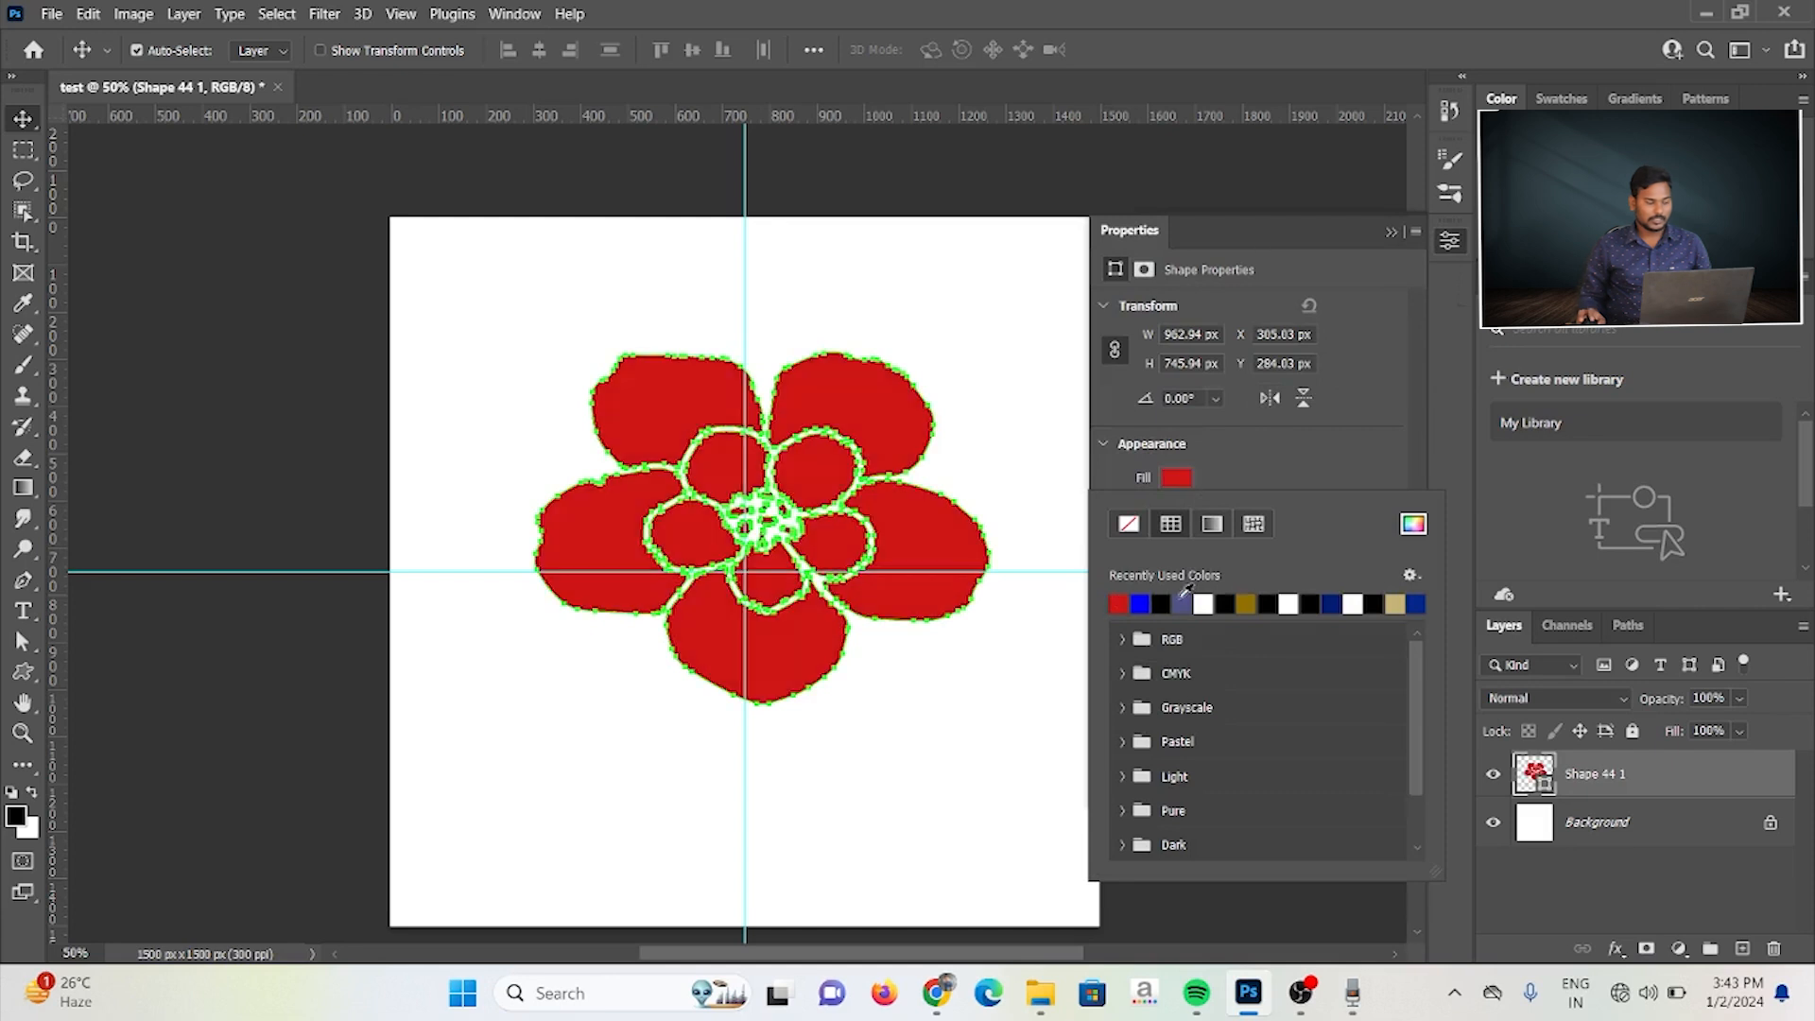
click(628, 385)
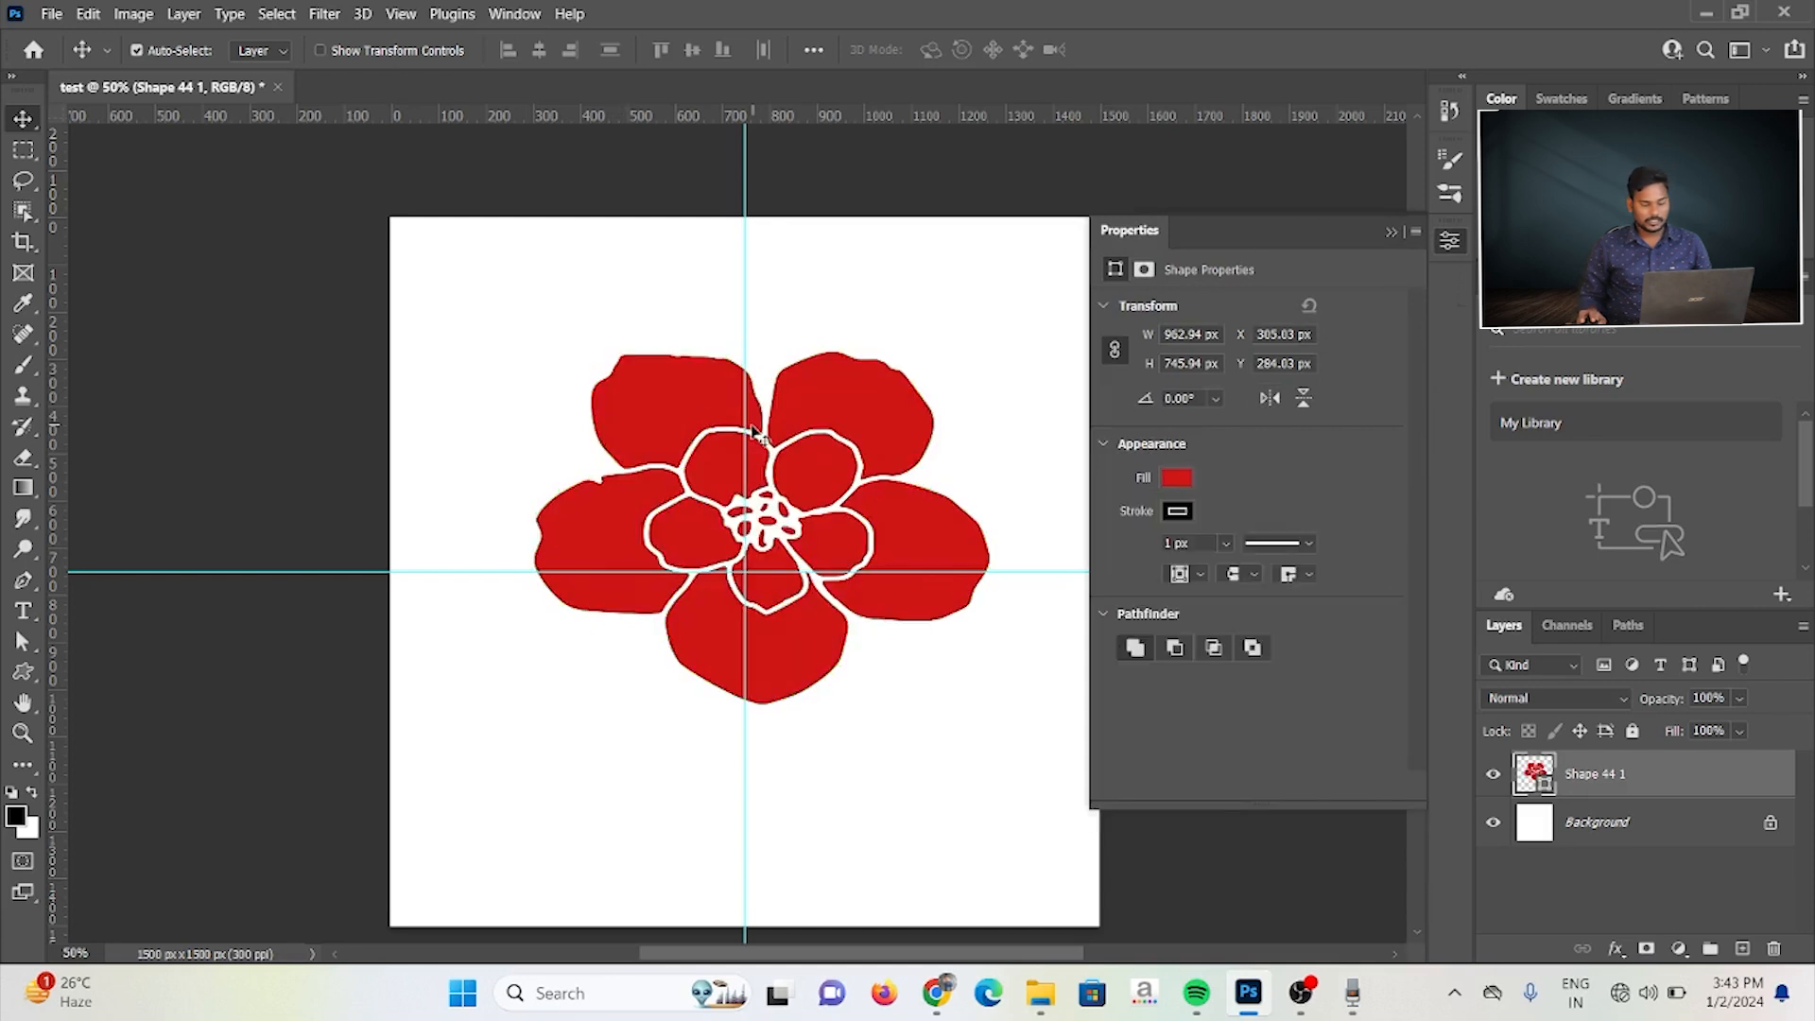
click(1390, 231)
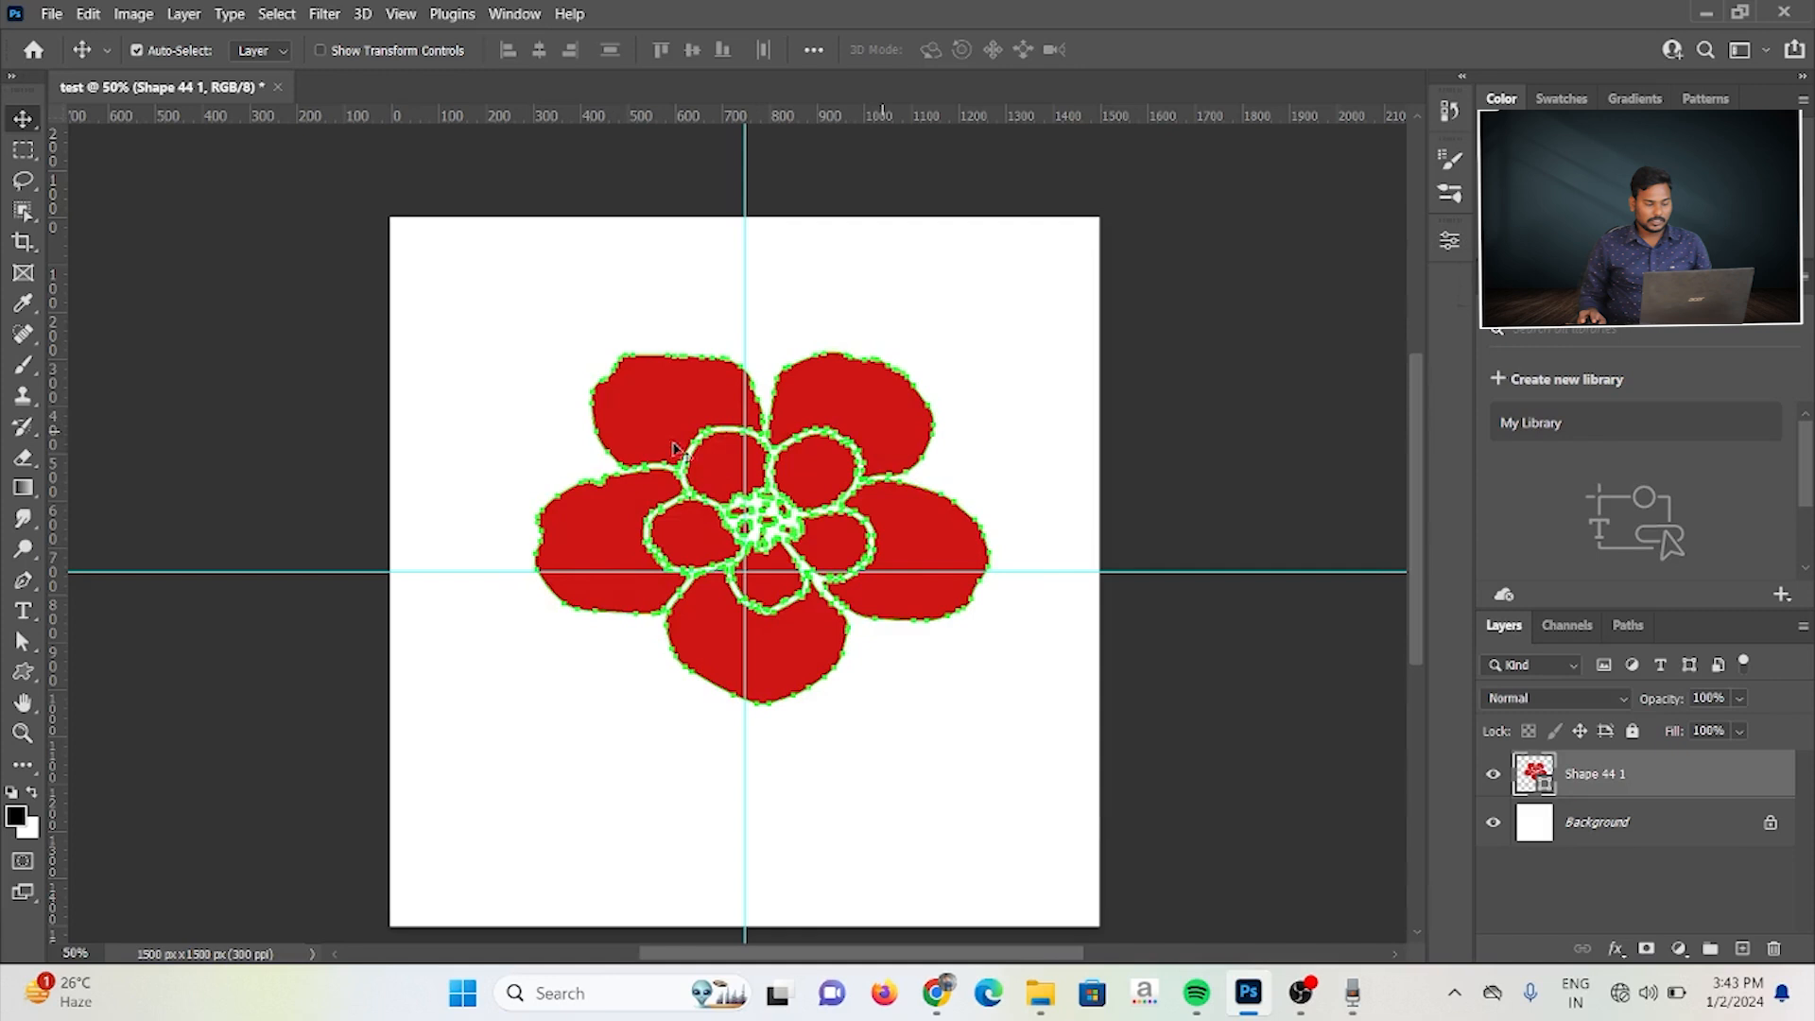
Step: Create a second red flower 962.94 × 745.94 px by size, overlapping the upper part of the first one
key(u)
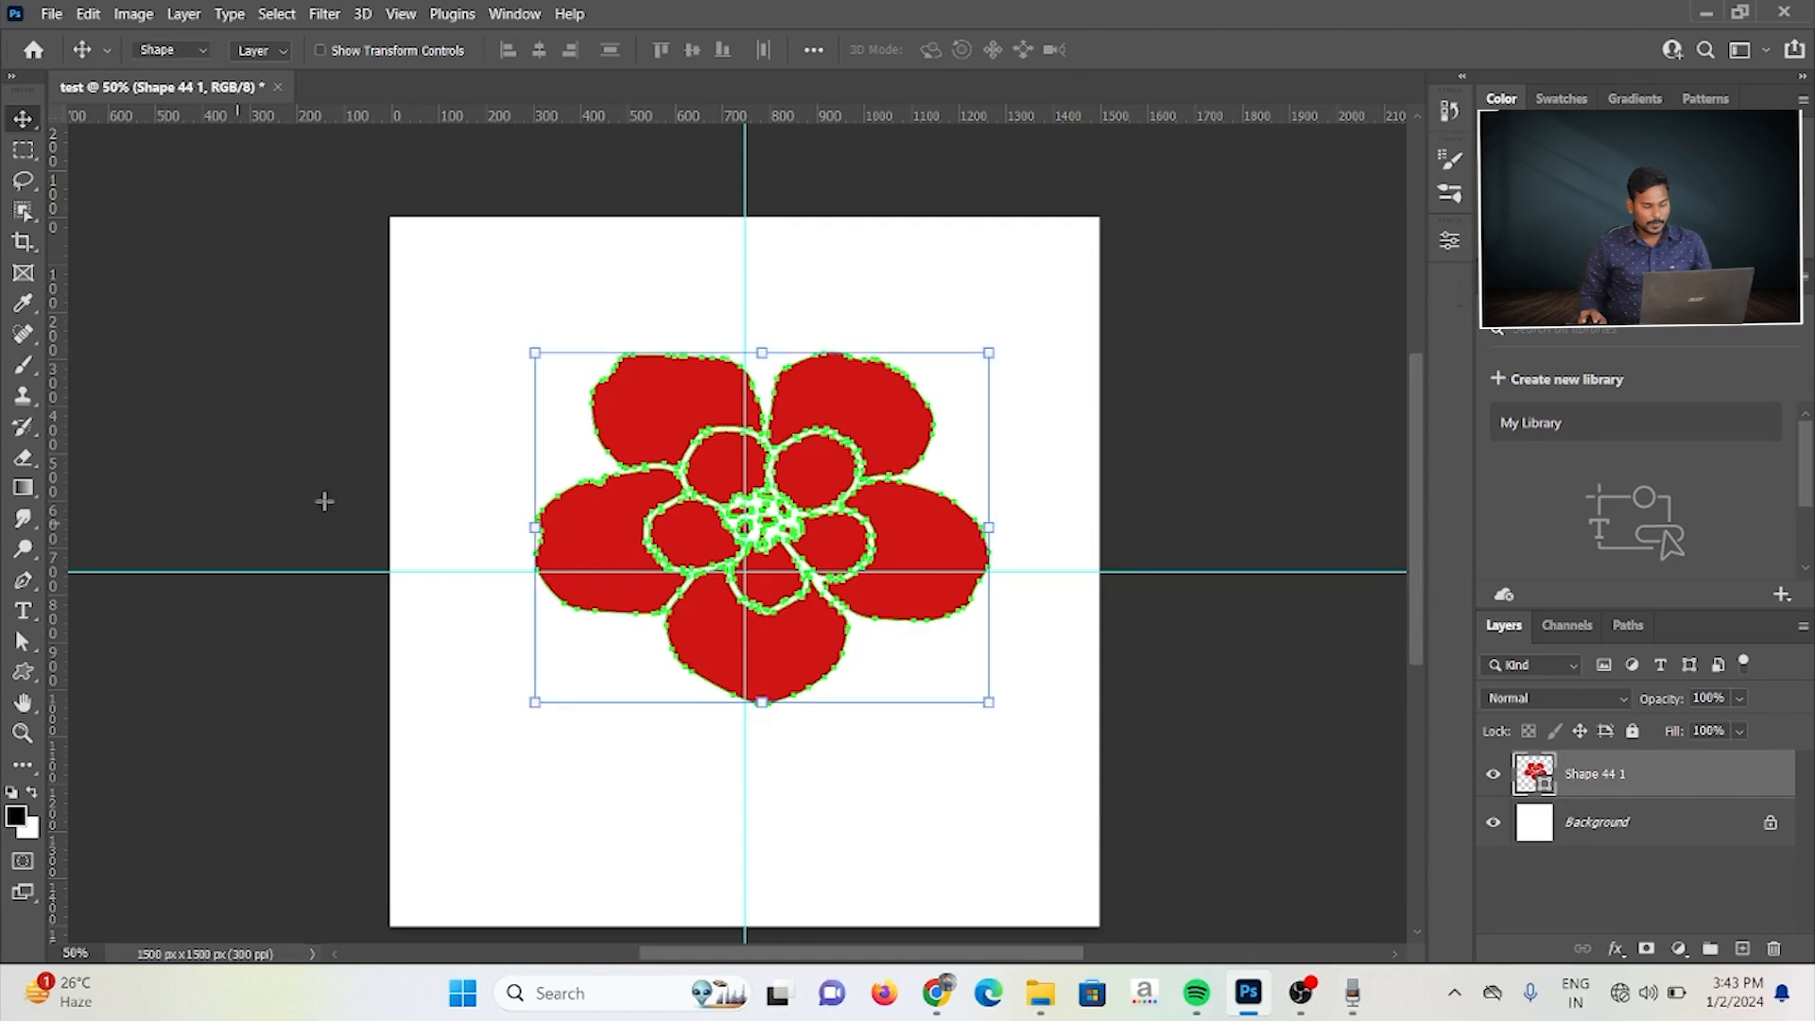
click(507, 276)
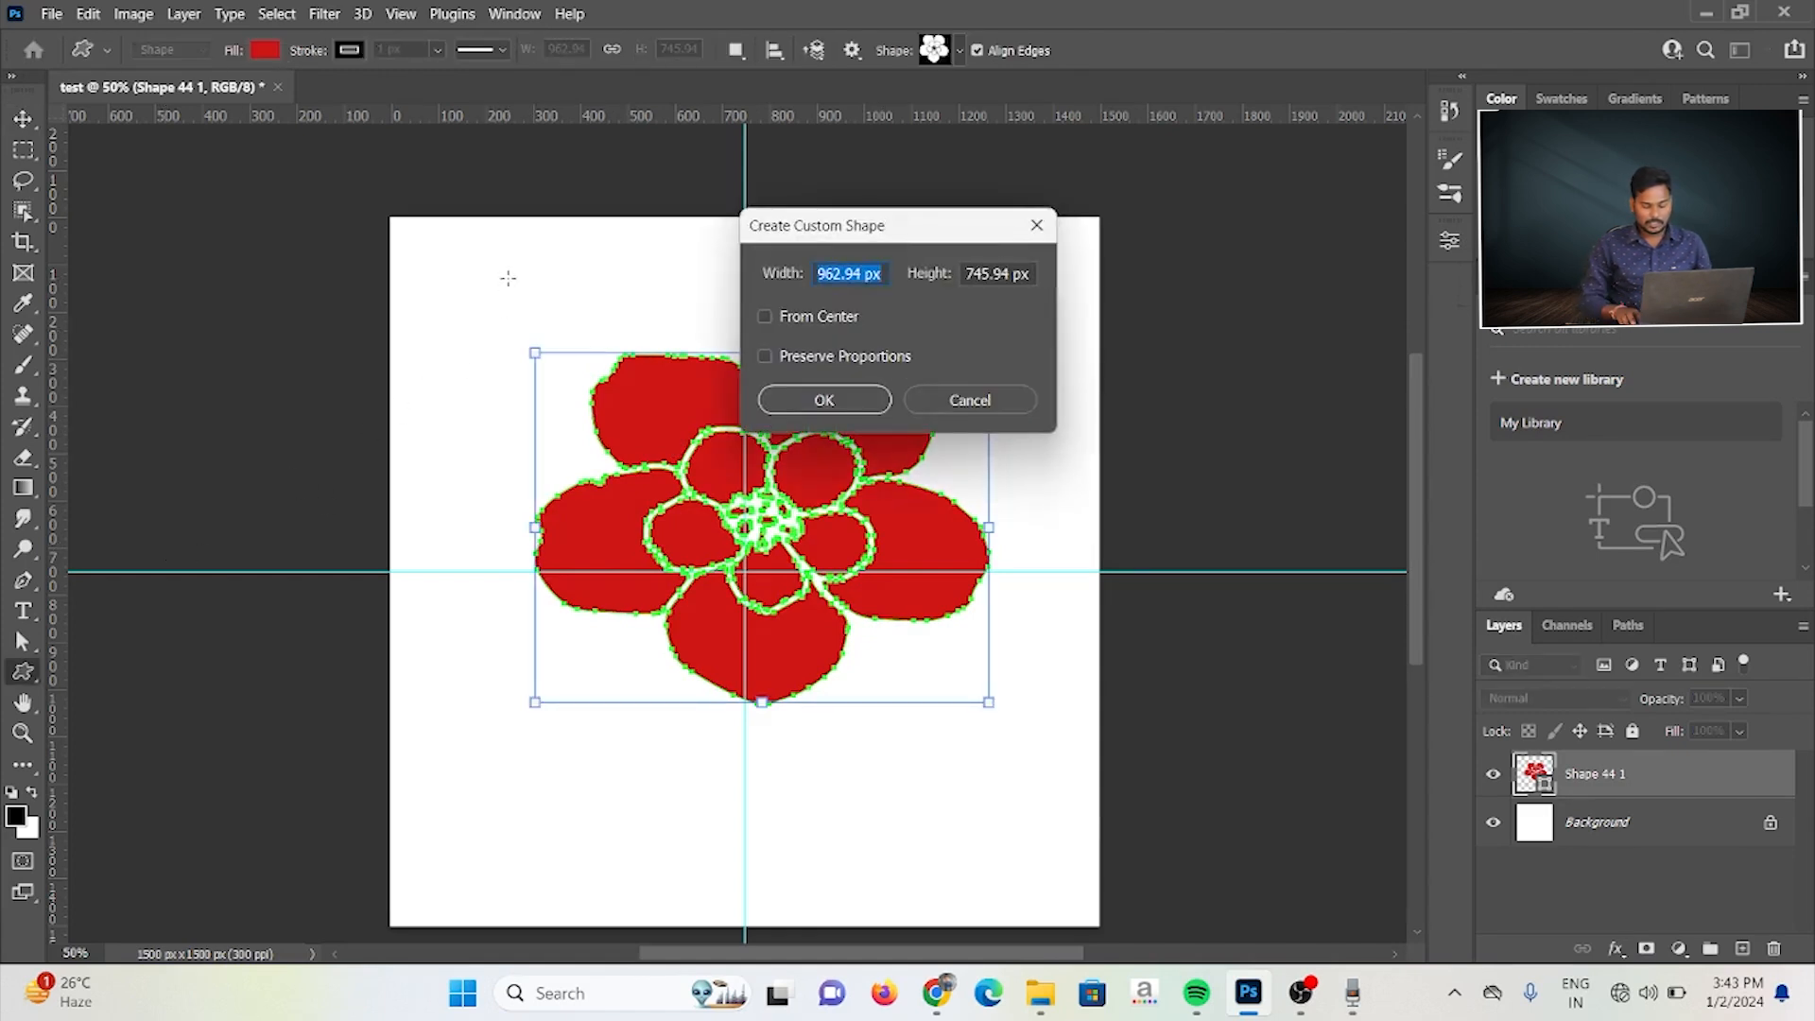
key(Return)
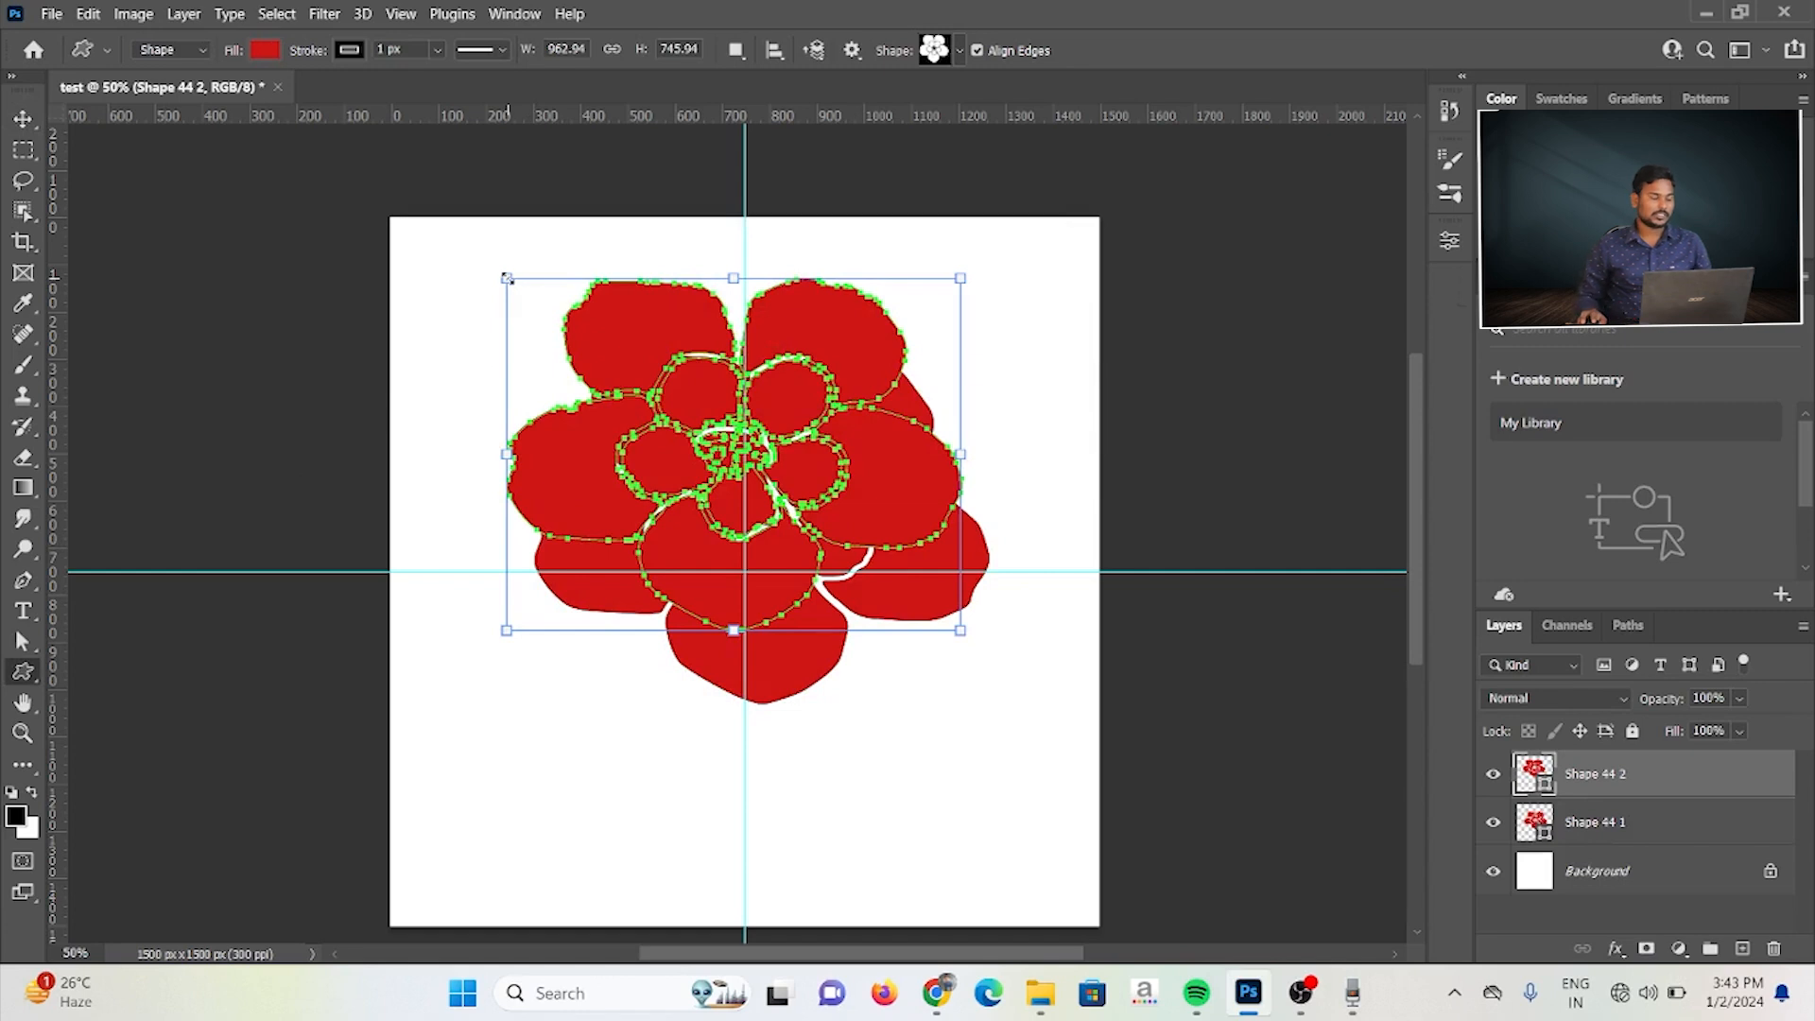
Step: Select both red flower shapes and delete them
click(26, 115)
drag(519, 258, 927, 695)
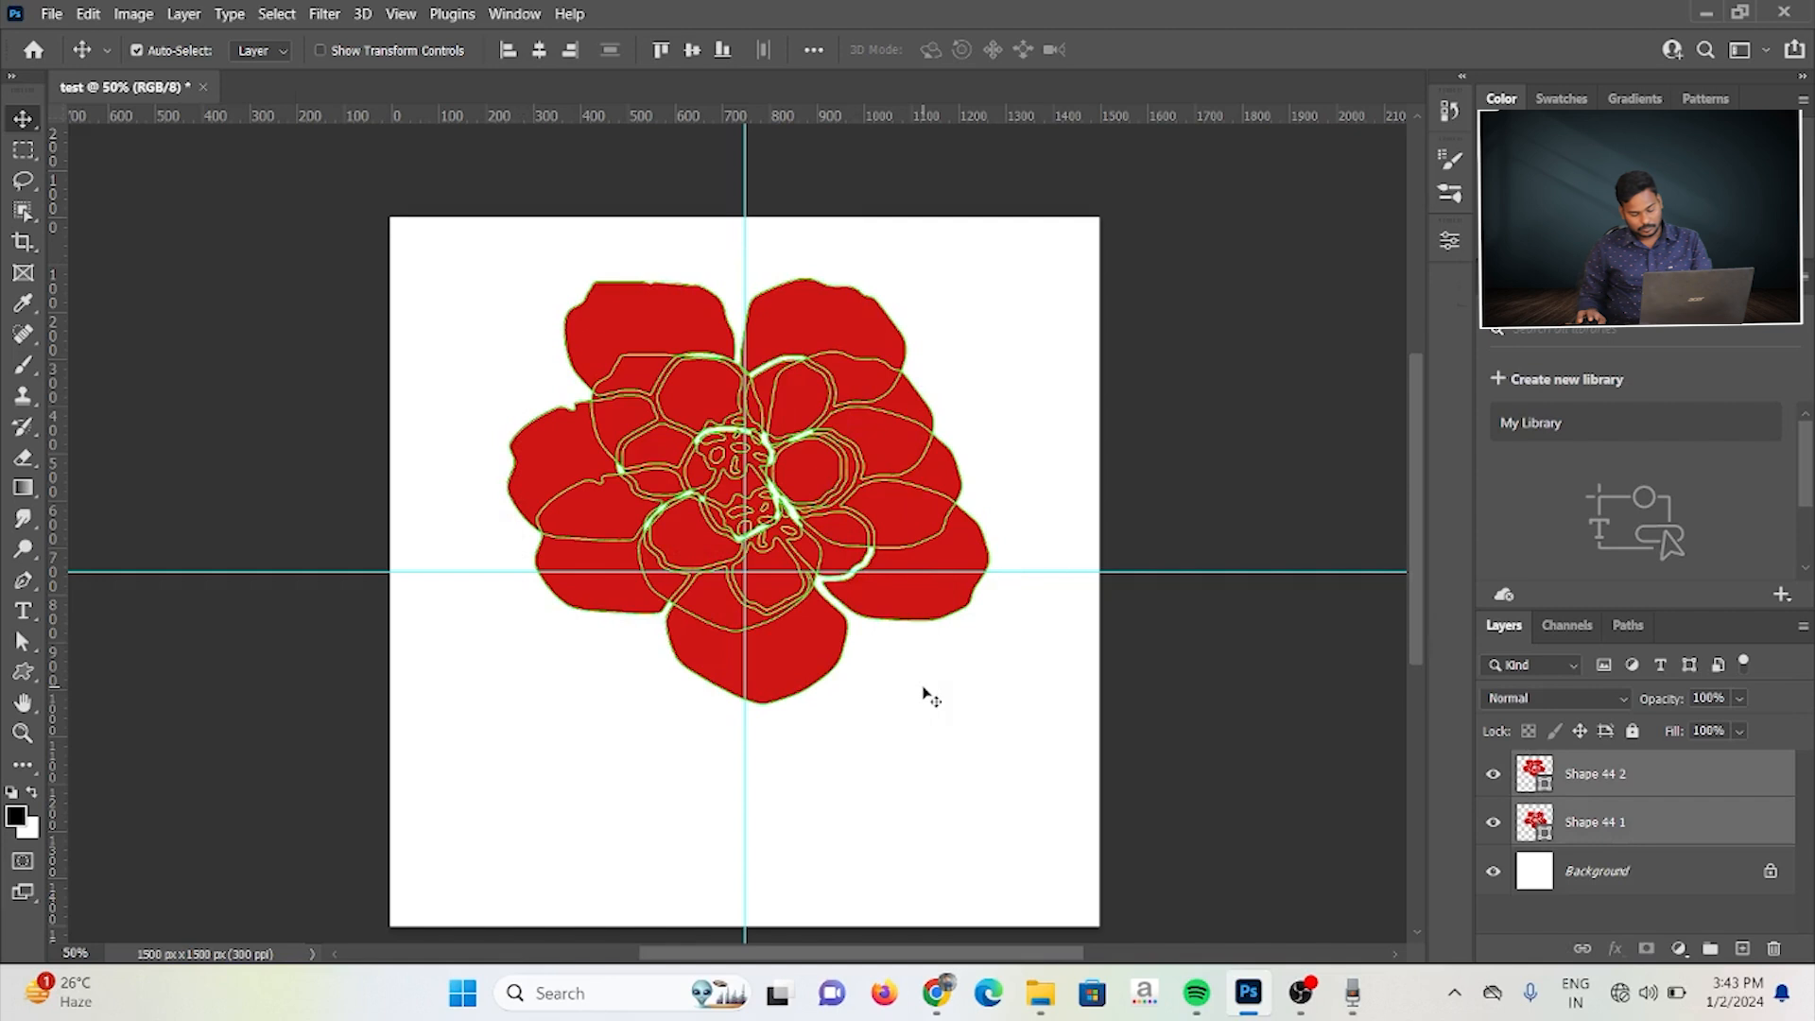
key(Delete)
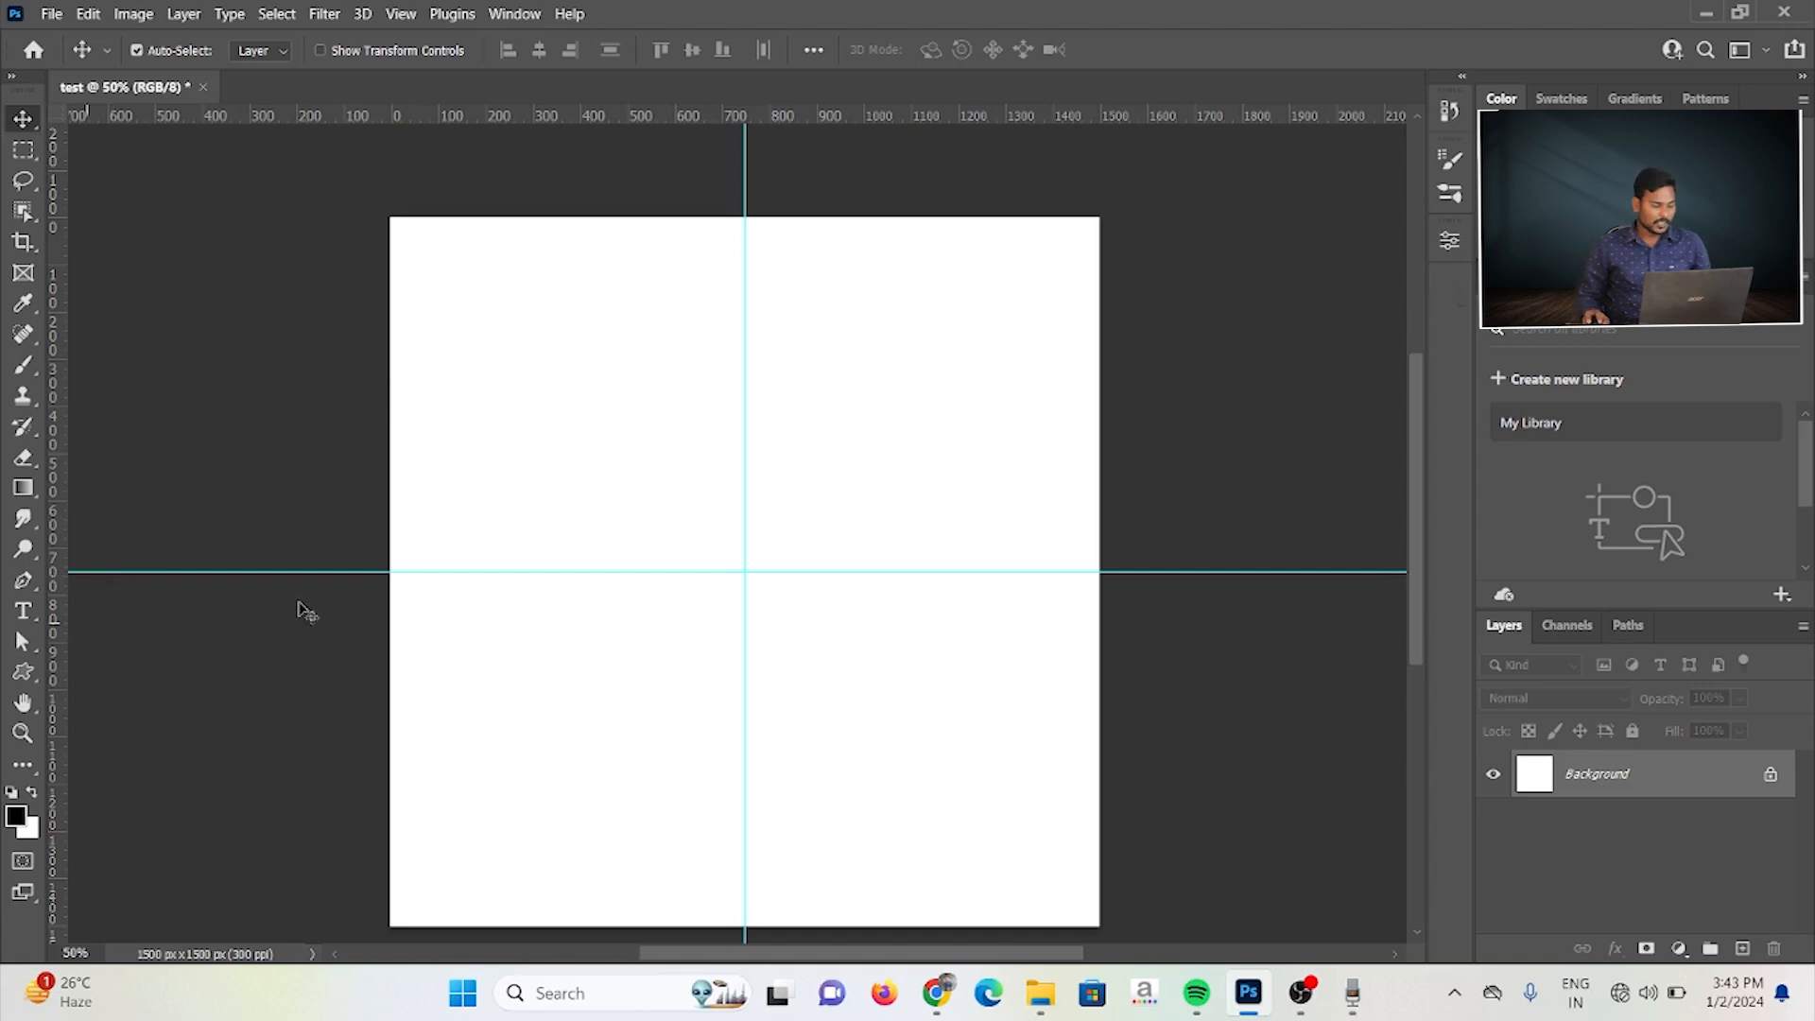
Step: Draw a black rectangle about 332 × 445 px over the crossing of the guides with the Rectangle tool
click(31, 673)
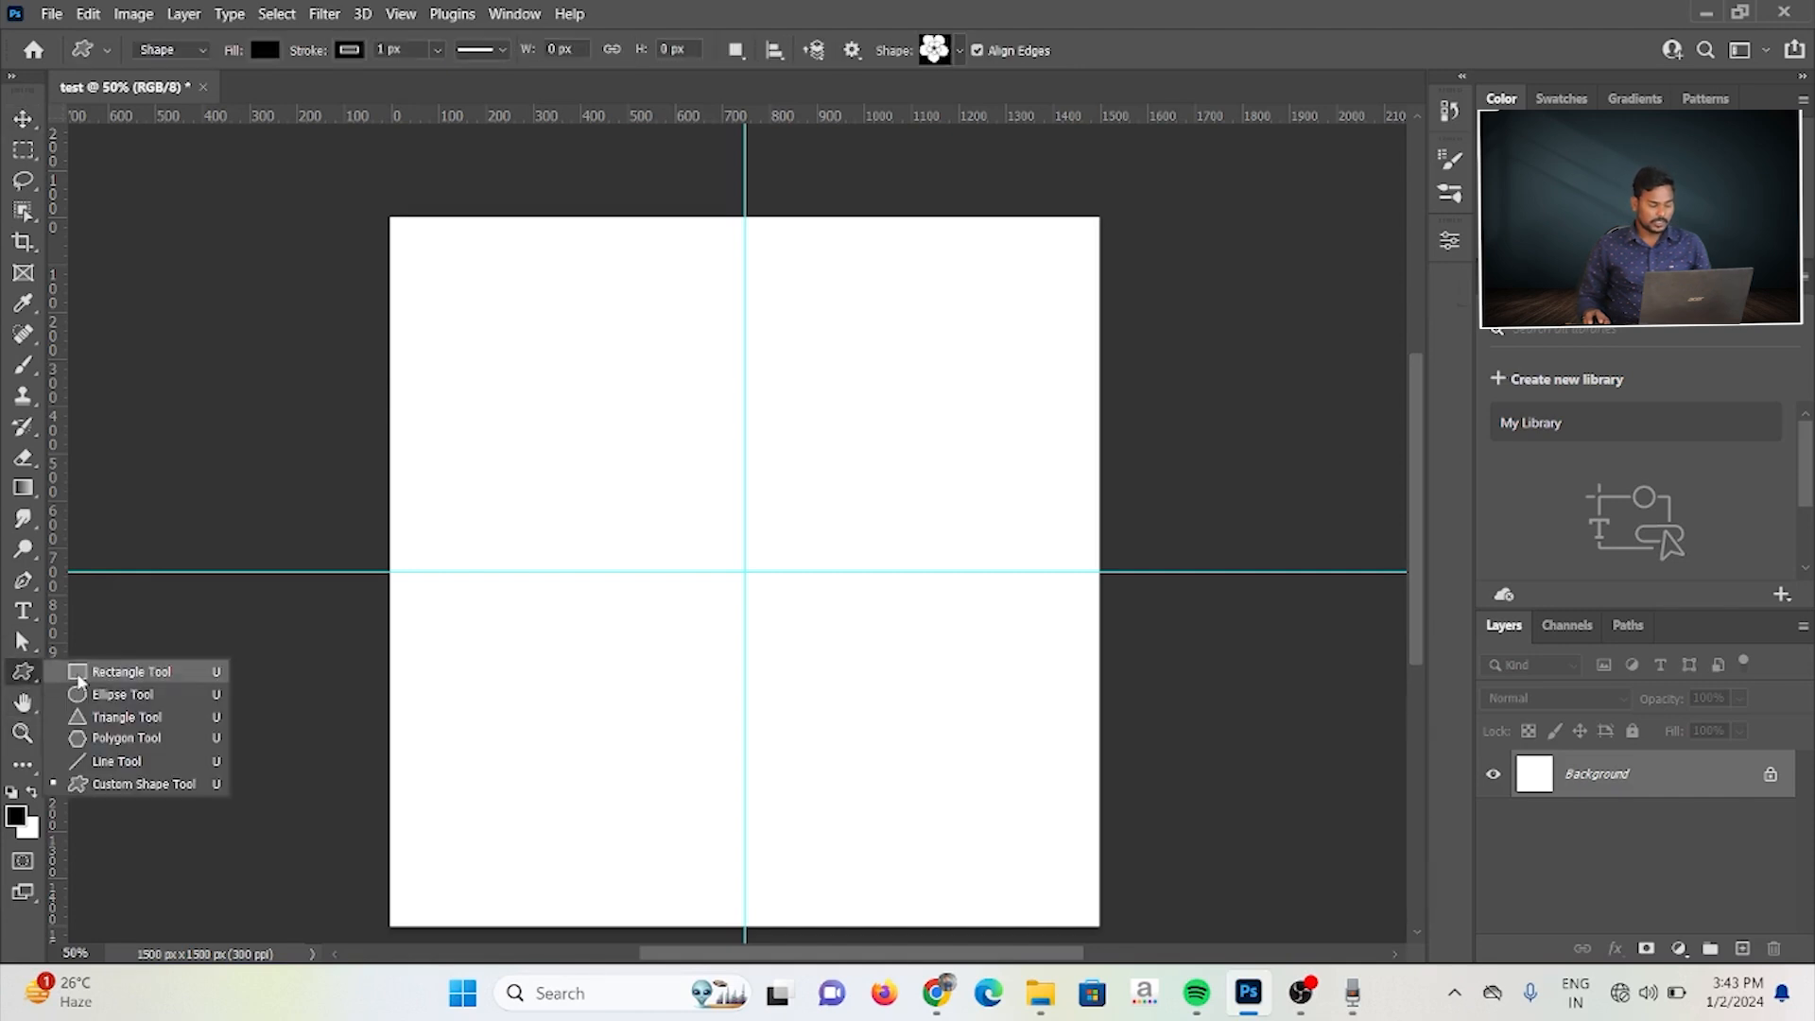
click(98, 673)
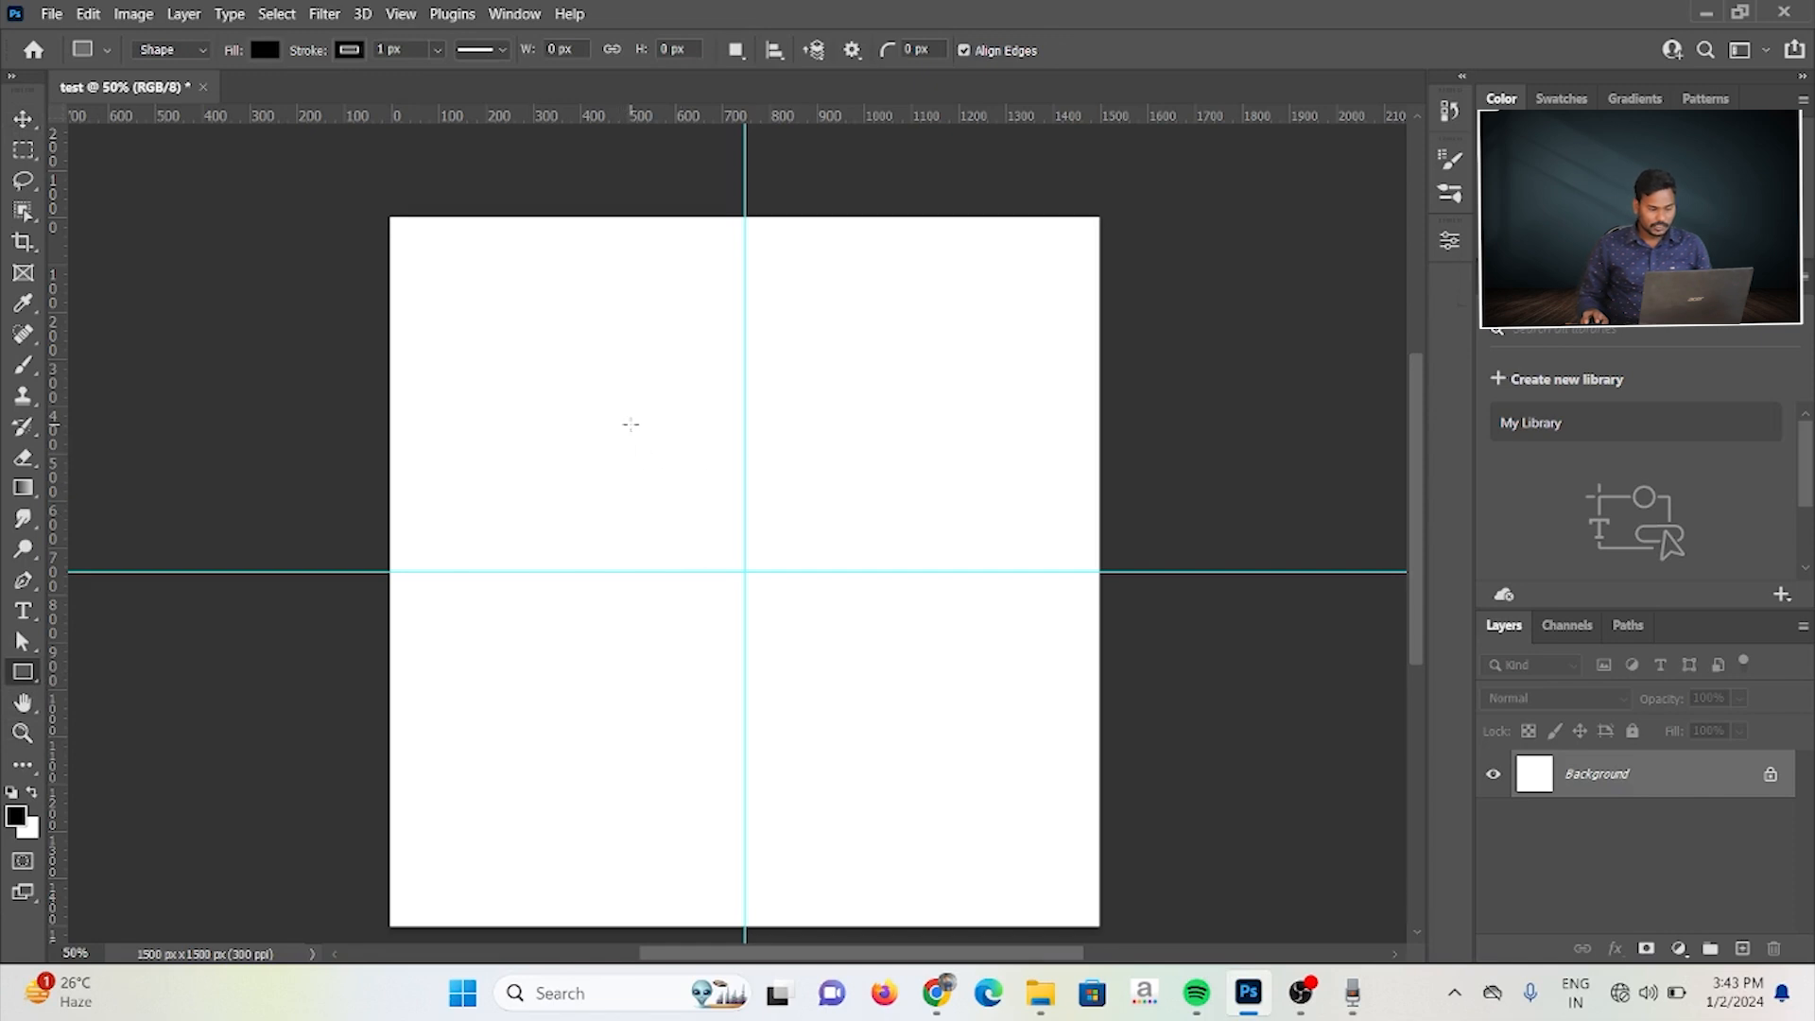
drag(660, 464, 819, 674)
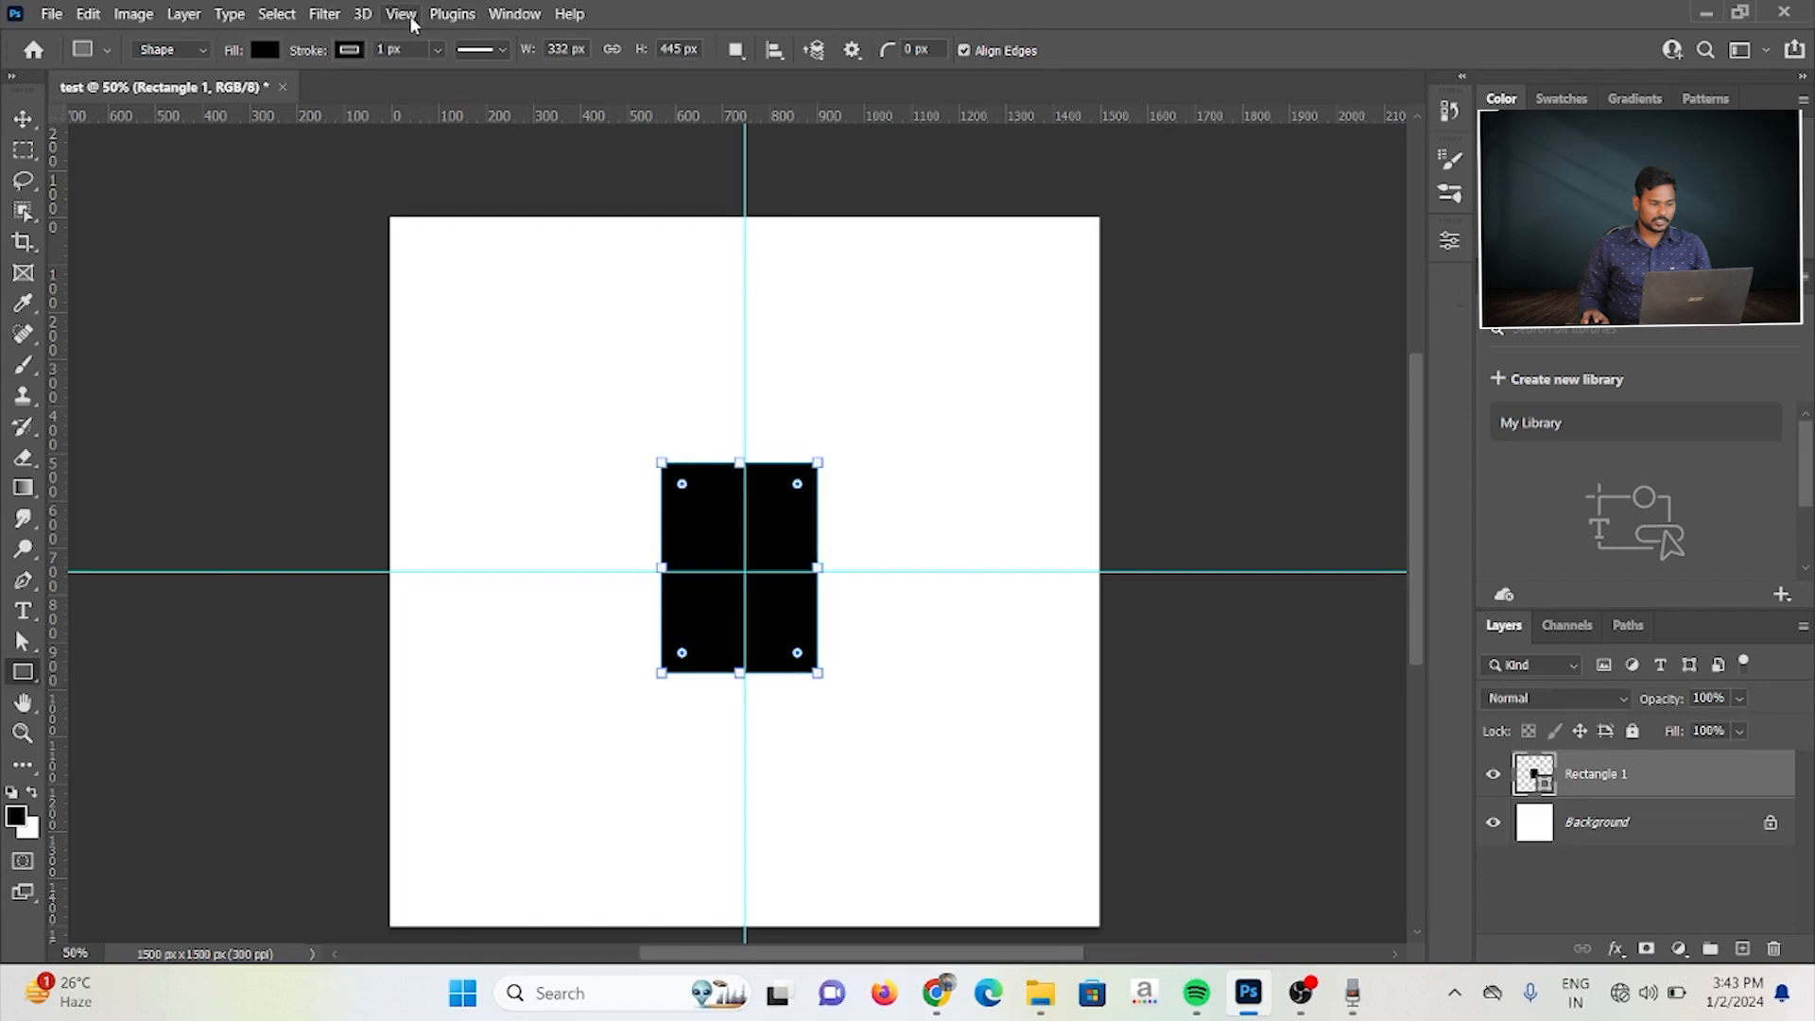
Step: Clear the guides and slightly round all four corners of the black rectangle
click(401, 14)
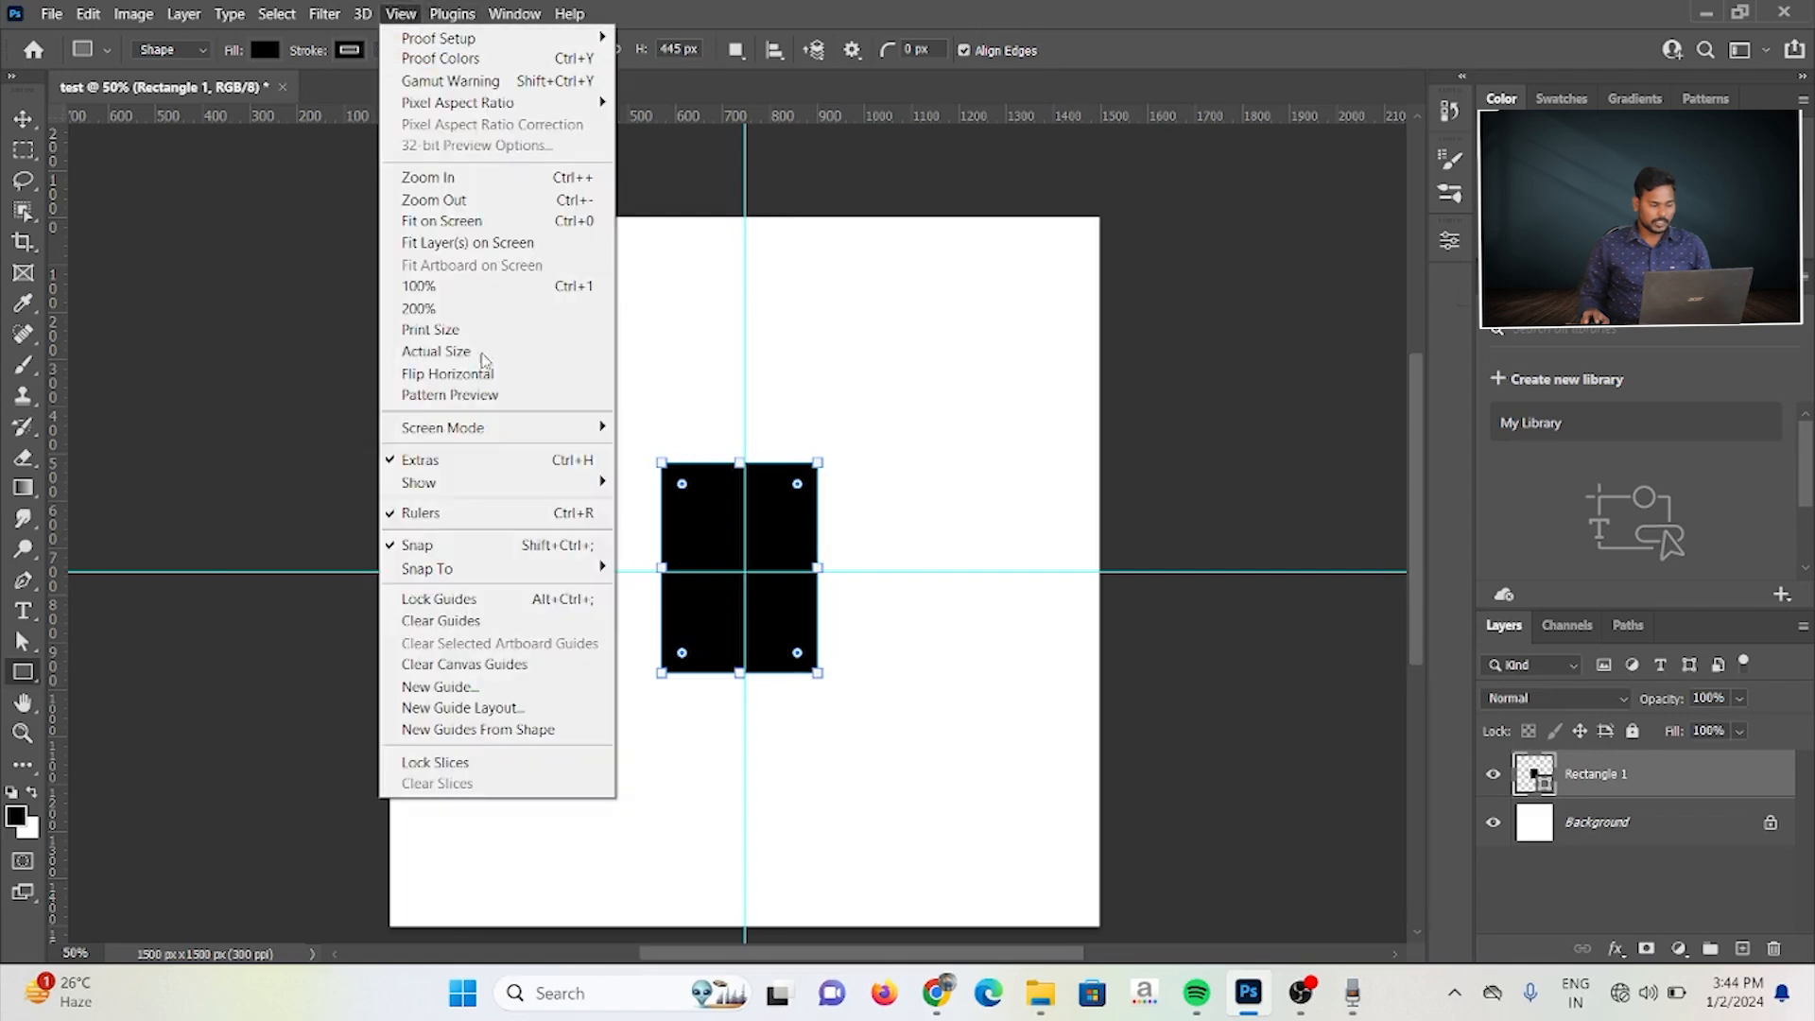
click(483, 623)
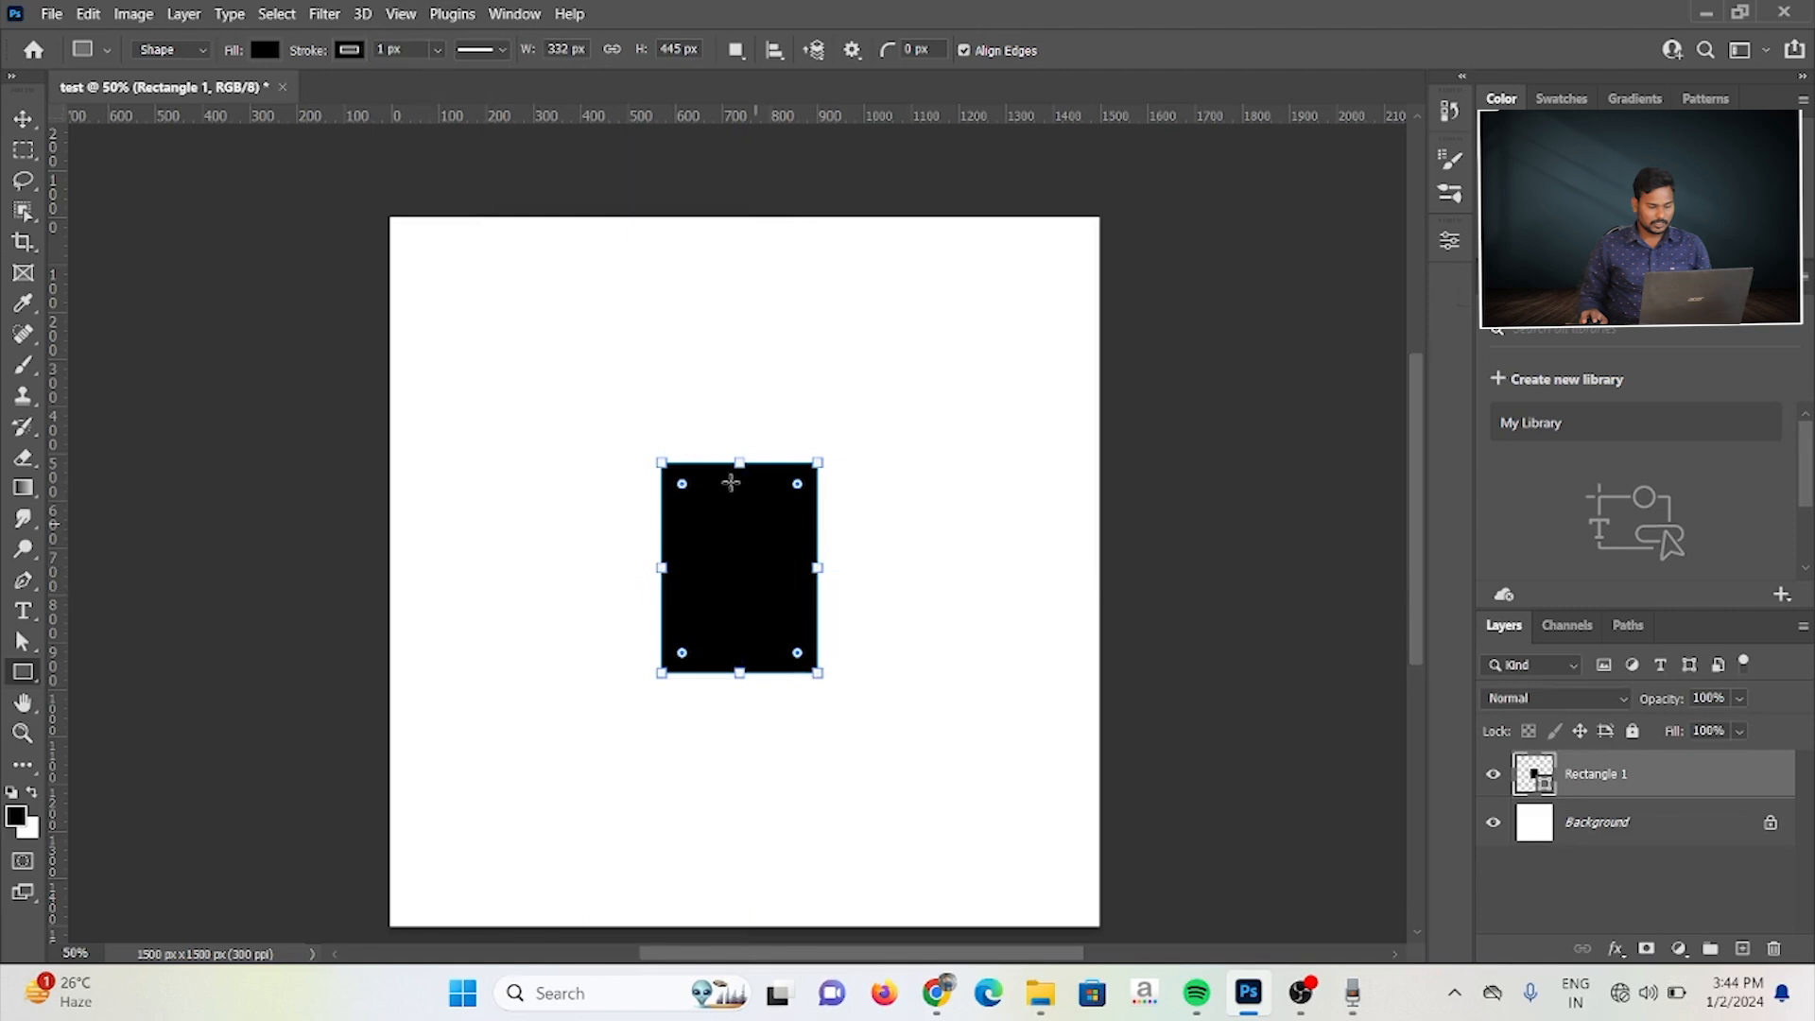
drag(682, 484, 688, 492)
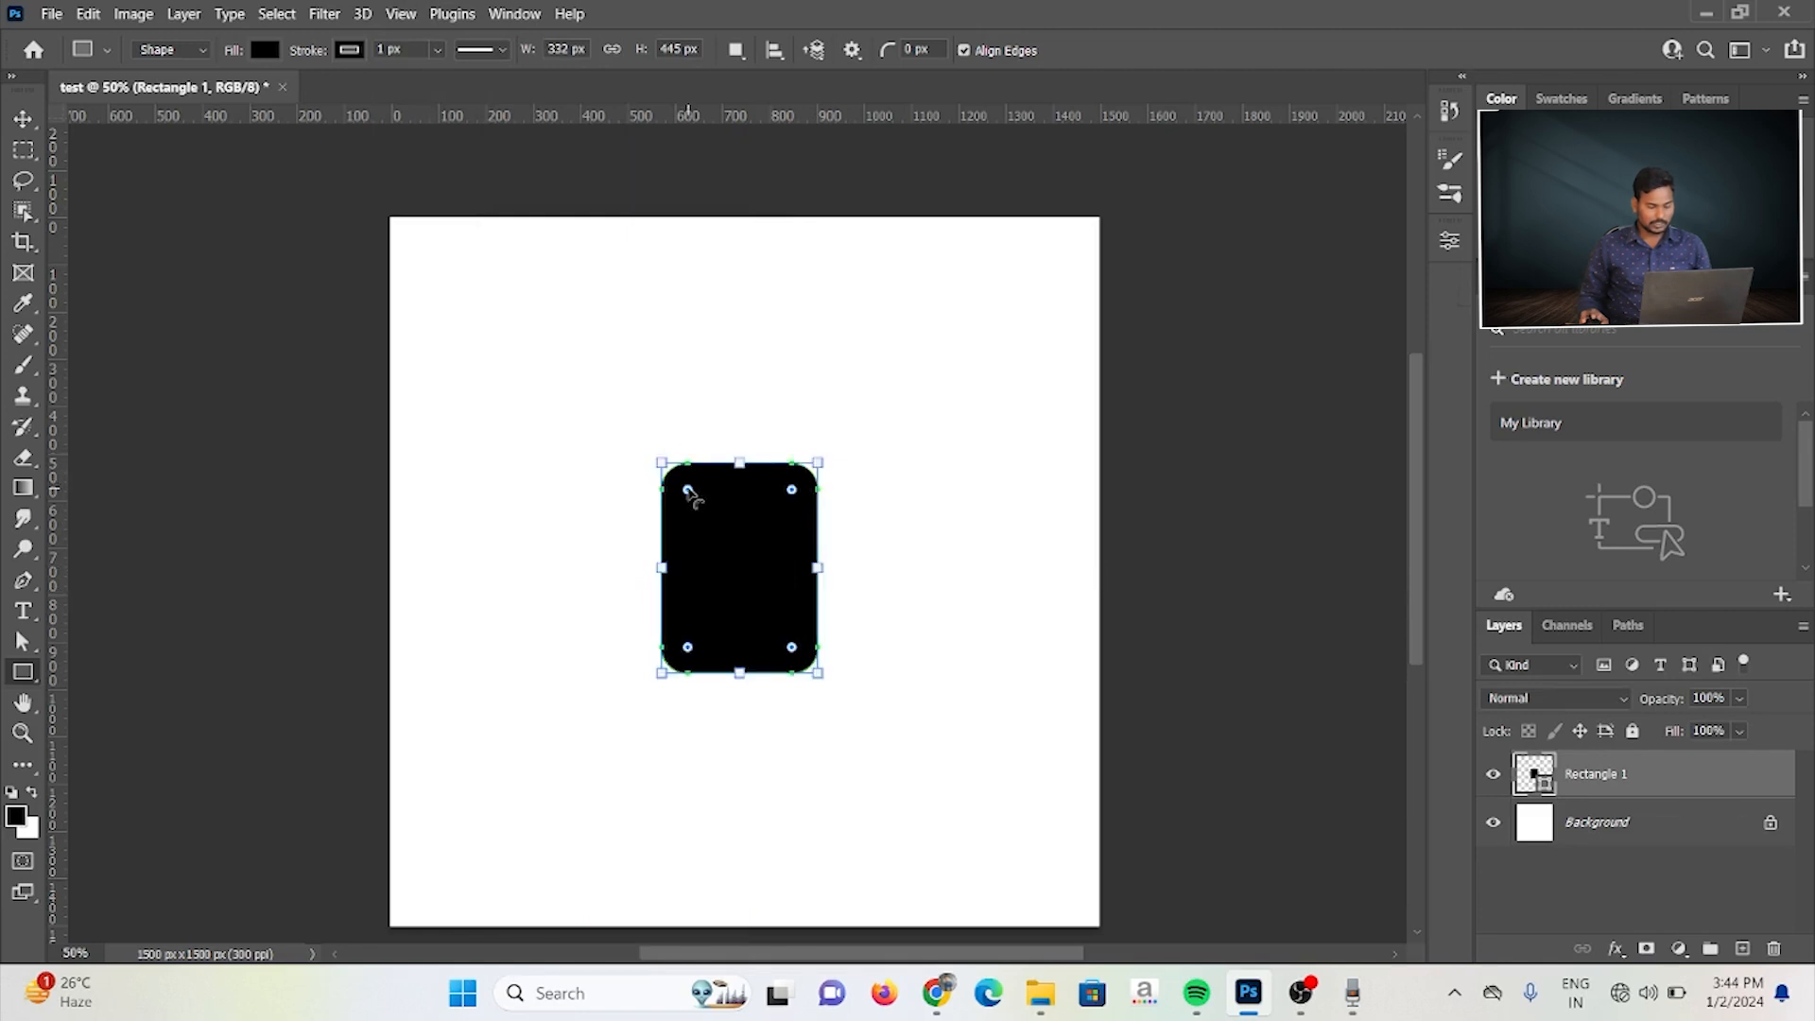
click(23, 118)
Step: Draw a black ellipse about 255 × 207 px just above the rounded rectangle as the figure's head
click(22, 671)
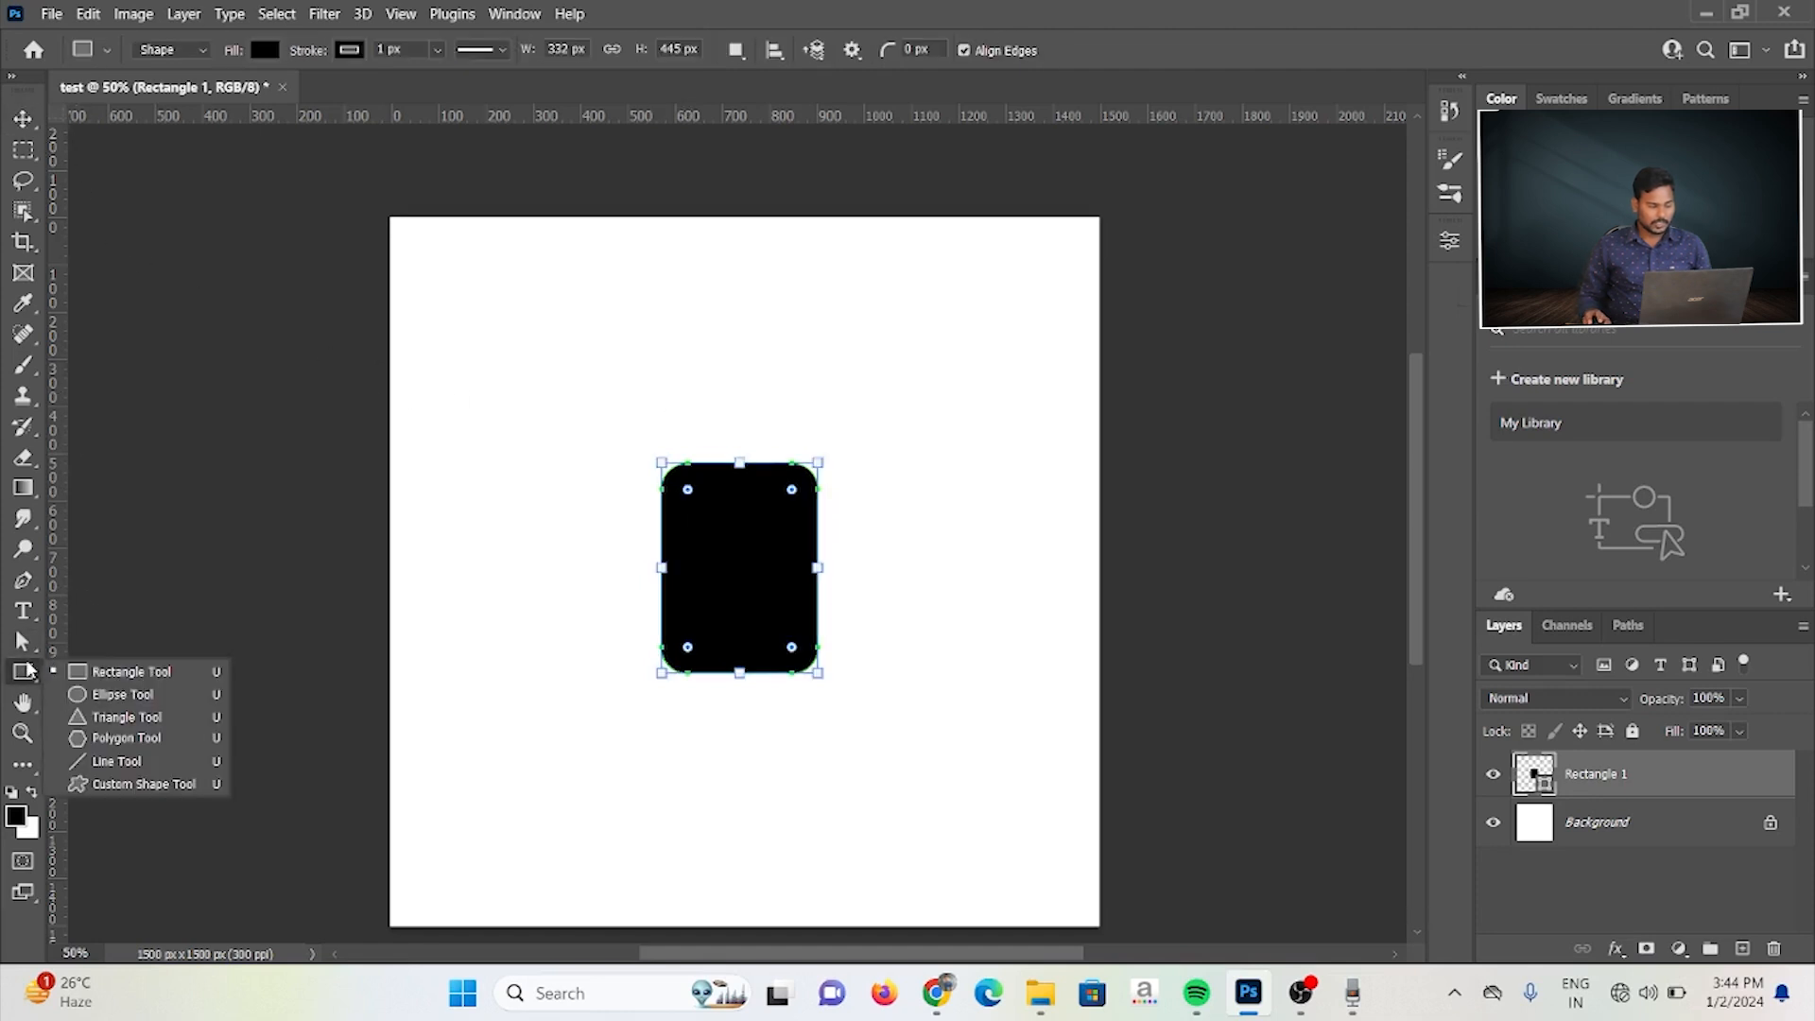
click(115, 695)
drag(675, 363, 796, 462)
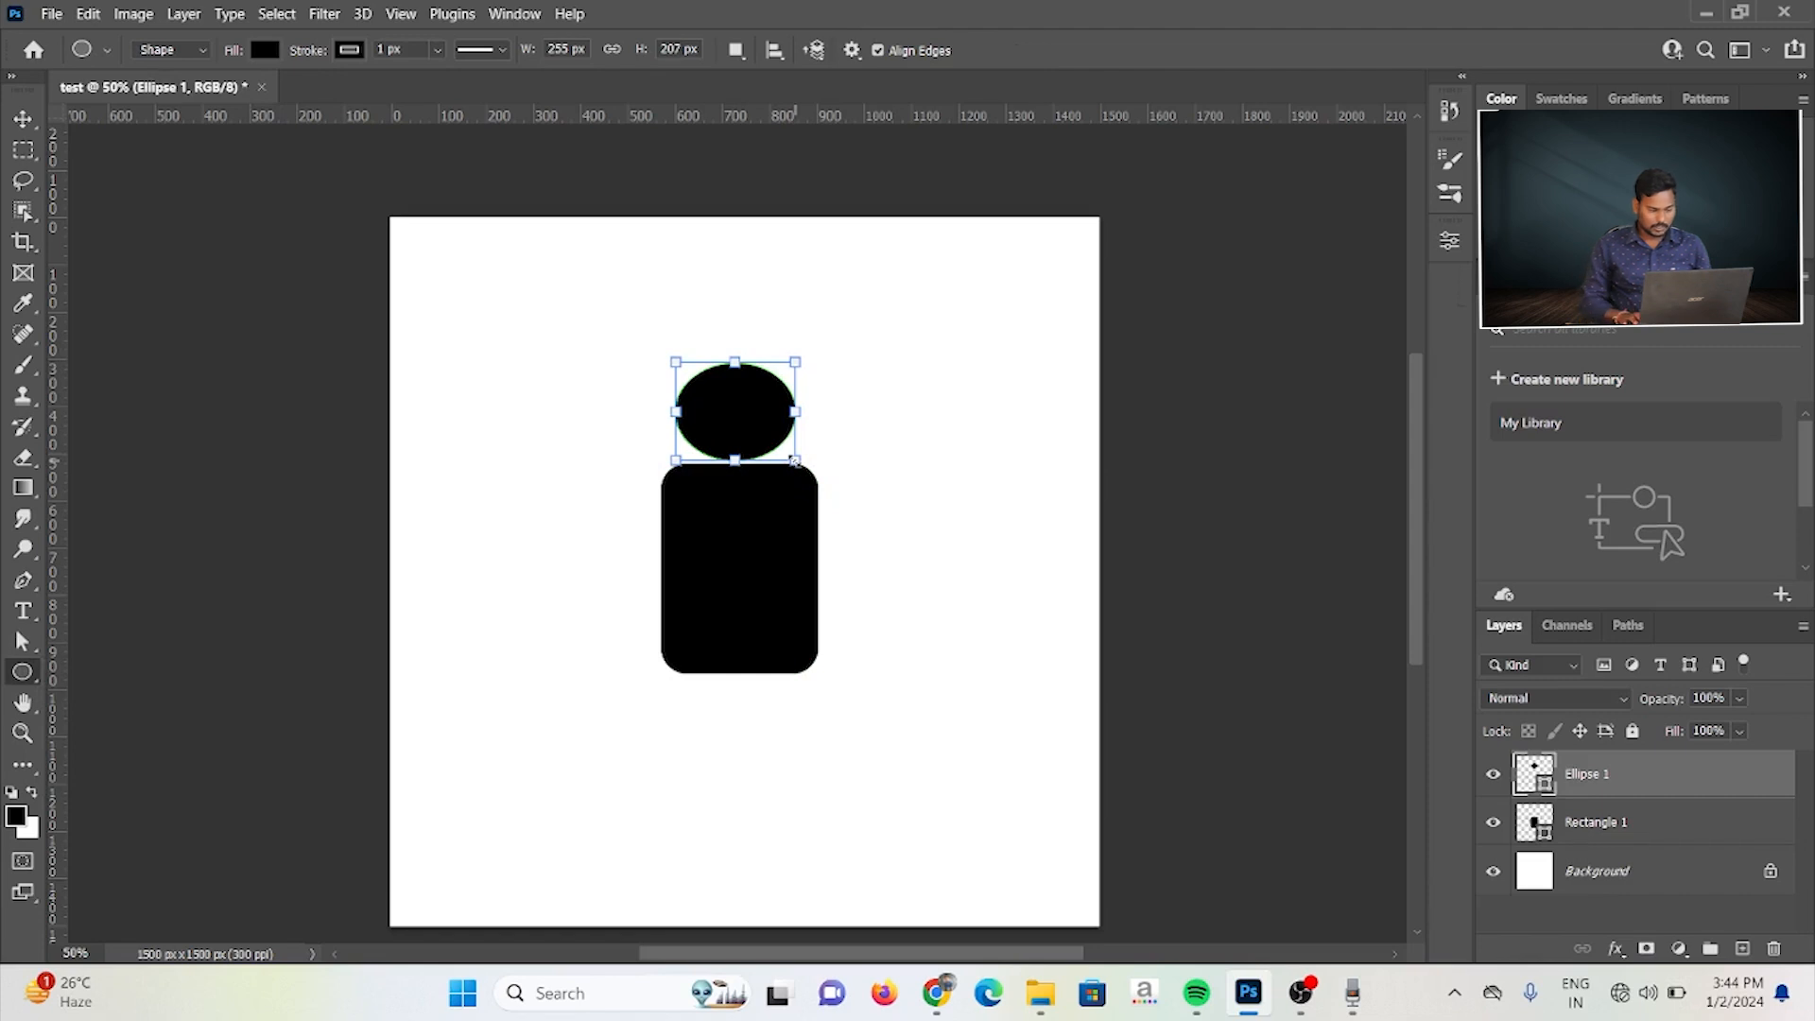
Step: Nudge the ellipse in small increments to centre it over the rectangle and widen the gap between them slightly
click(17, 121)
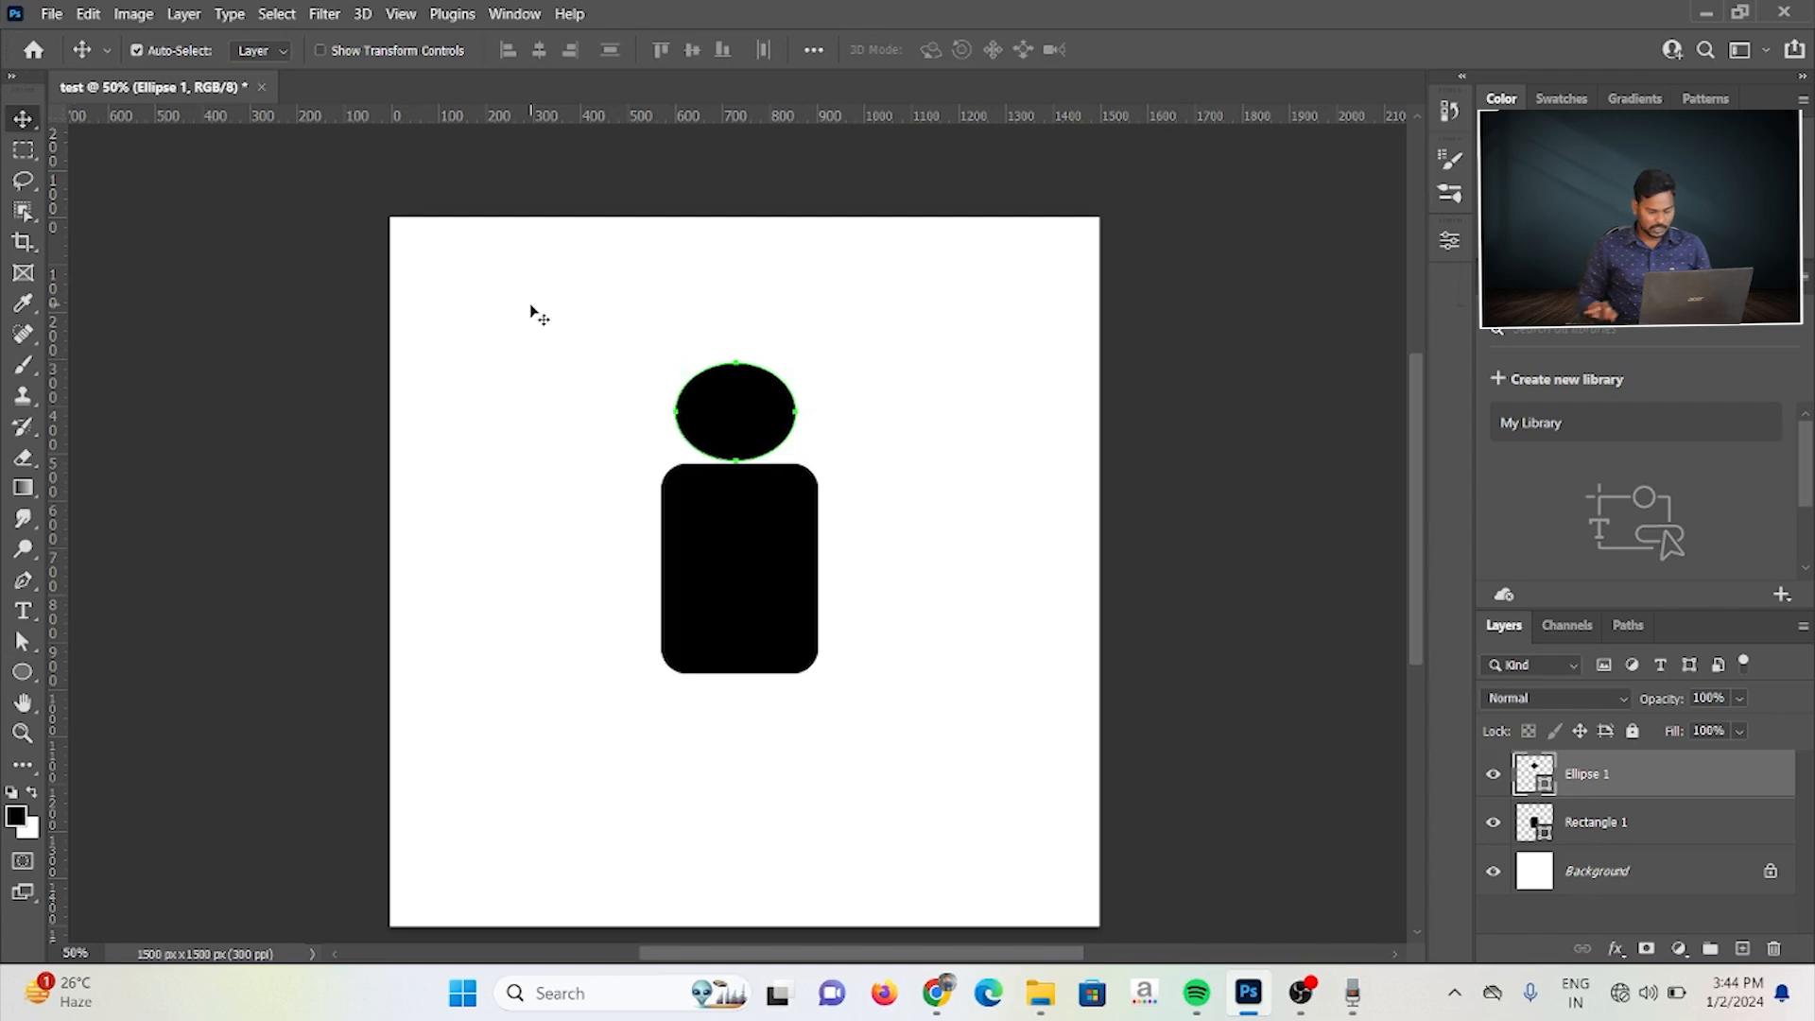
key(Right)
key(Right)
key(Right)
key(Right)
key(Right)
key(Right)
key(Right)
key(Left)
key(Left)
key(Up)
key(Up)
key(Up)
key(Left)
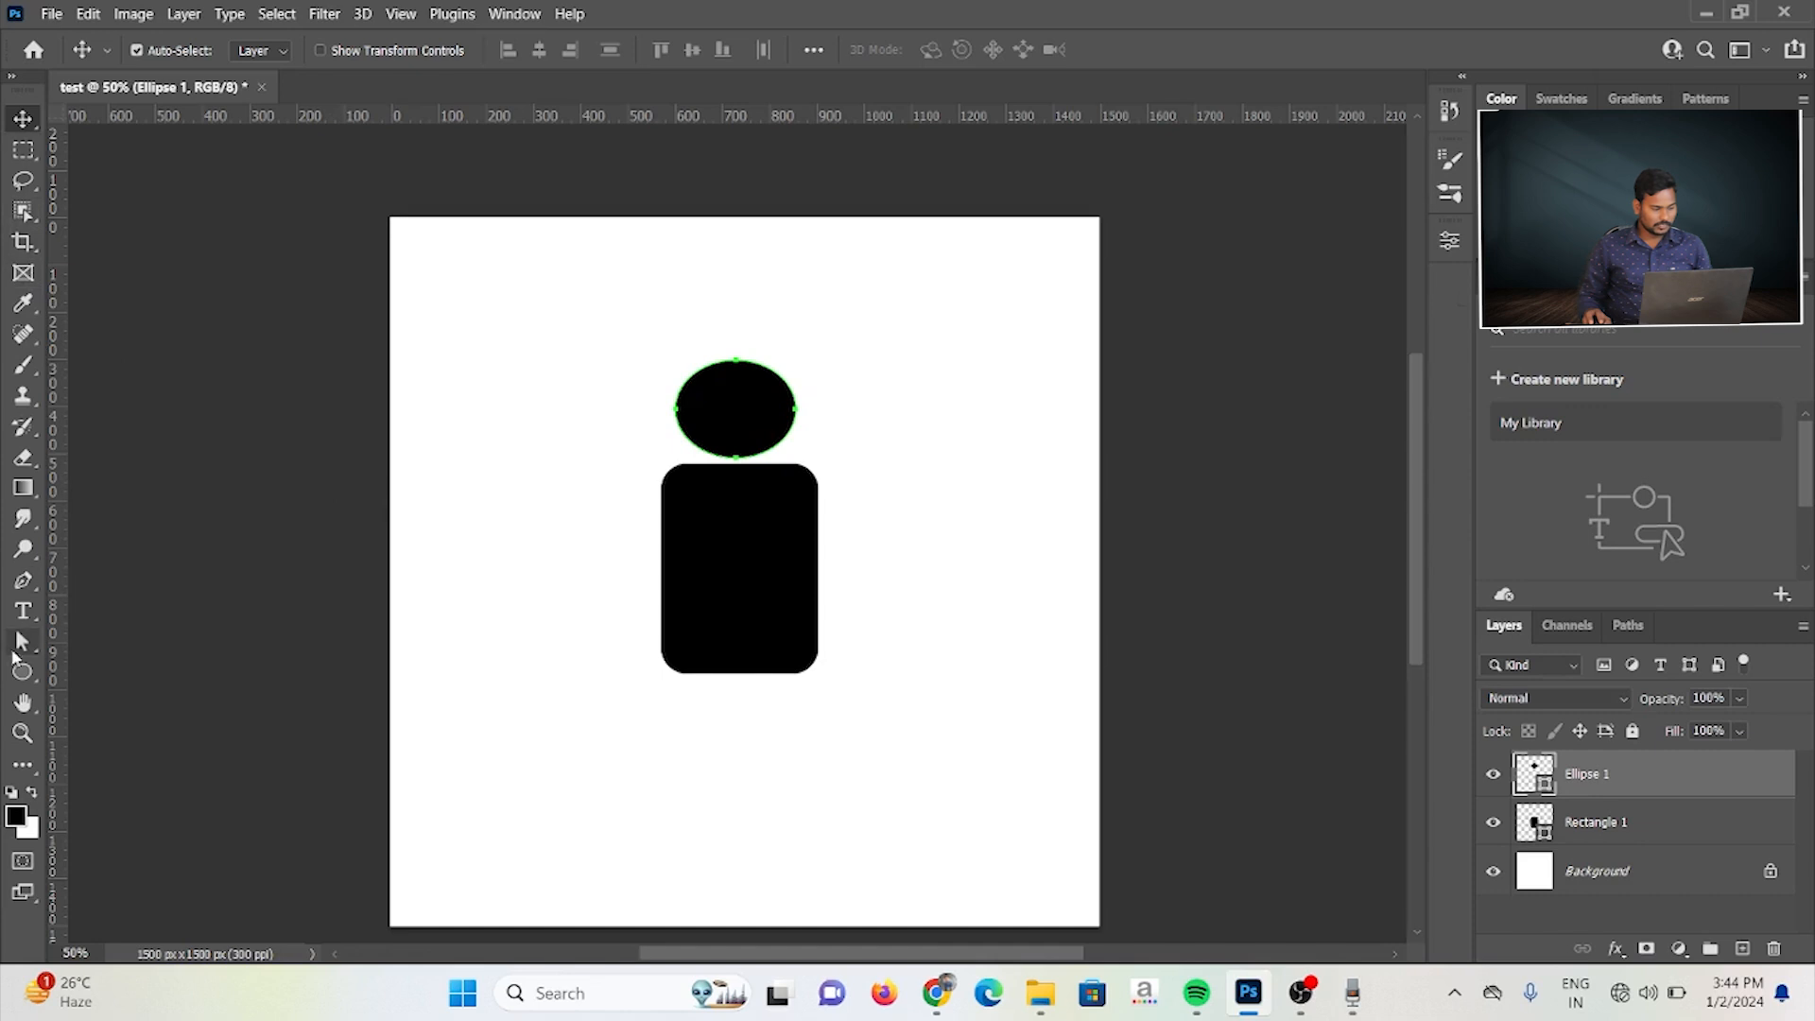
Step: Draw a narrow rectangle about 83 × 423 px left of the body and round only its outer upper corner to about 36 px
drag(23, 671, 94, 689)
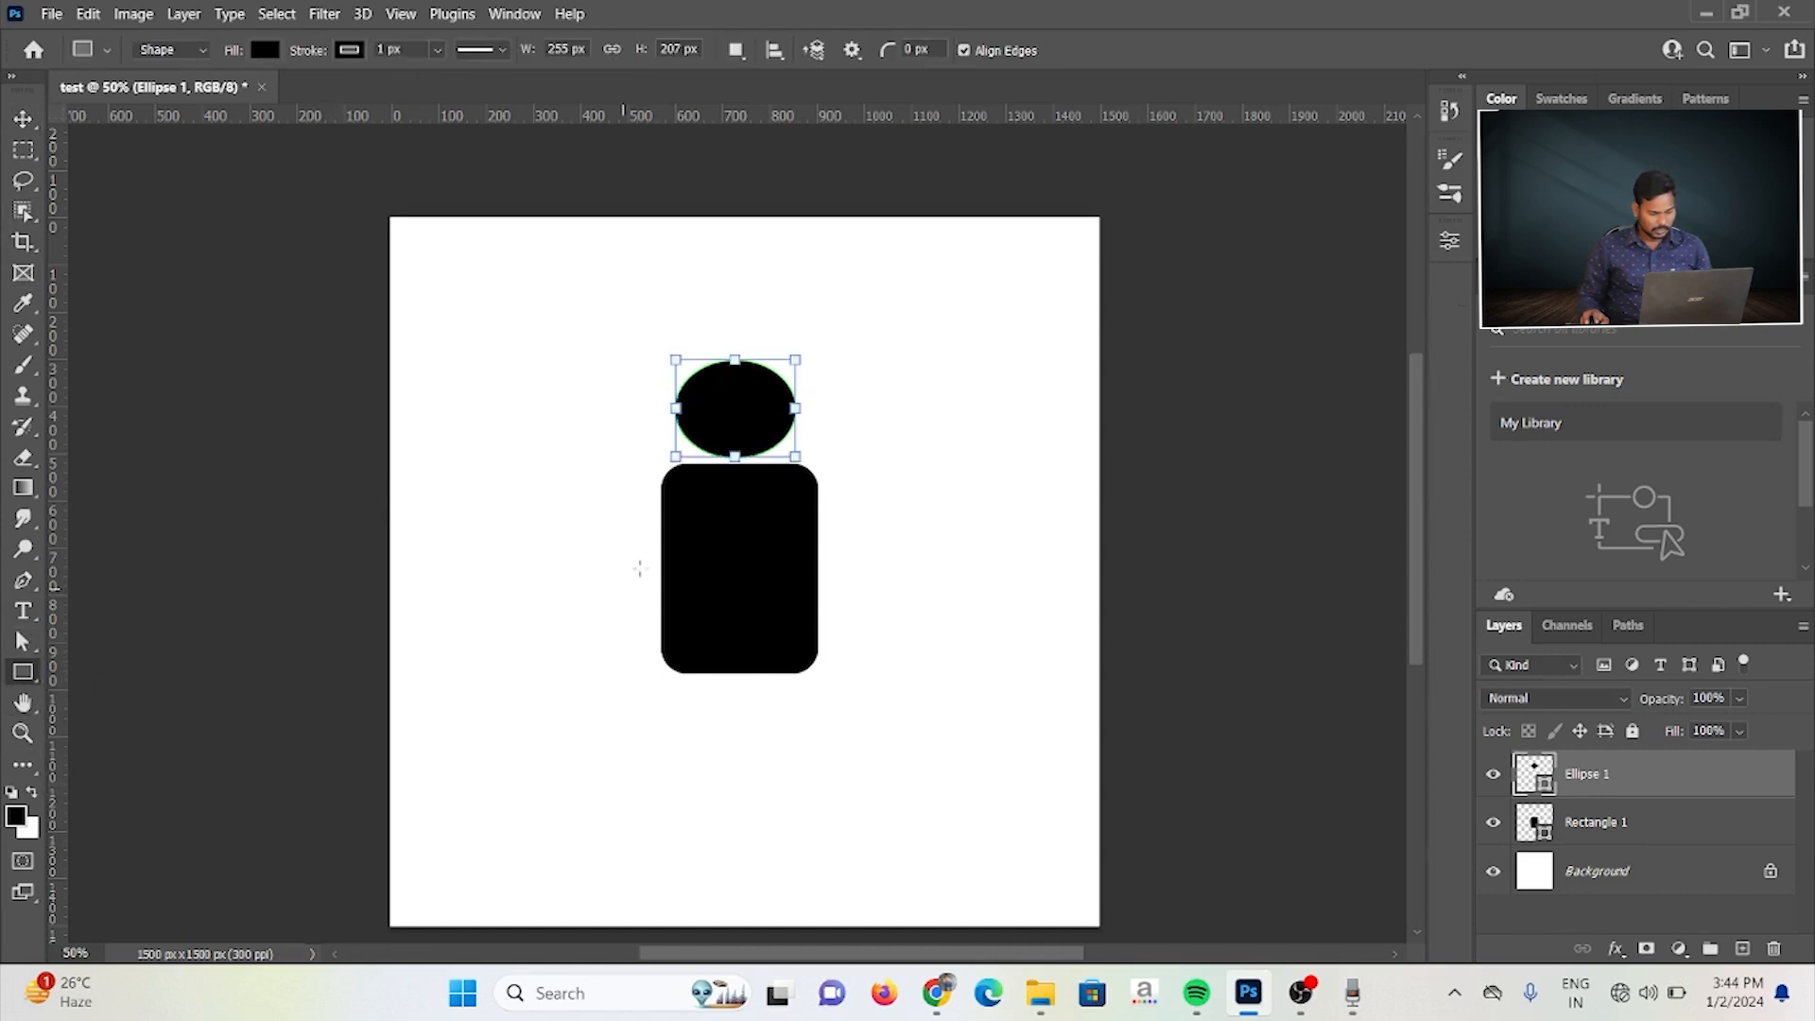
drag(593, 469, 632, 668)
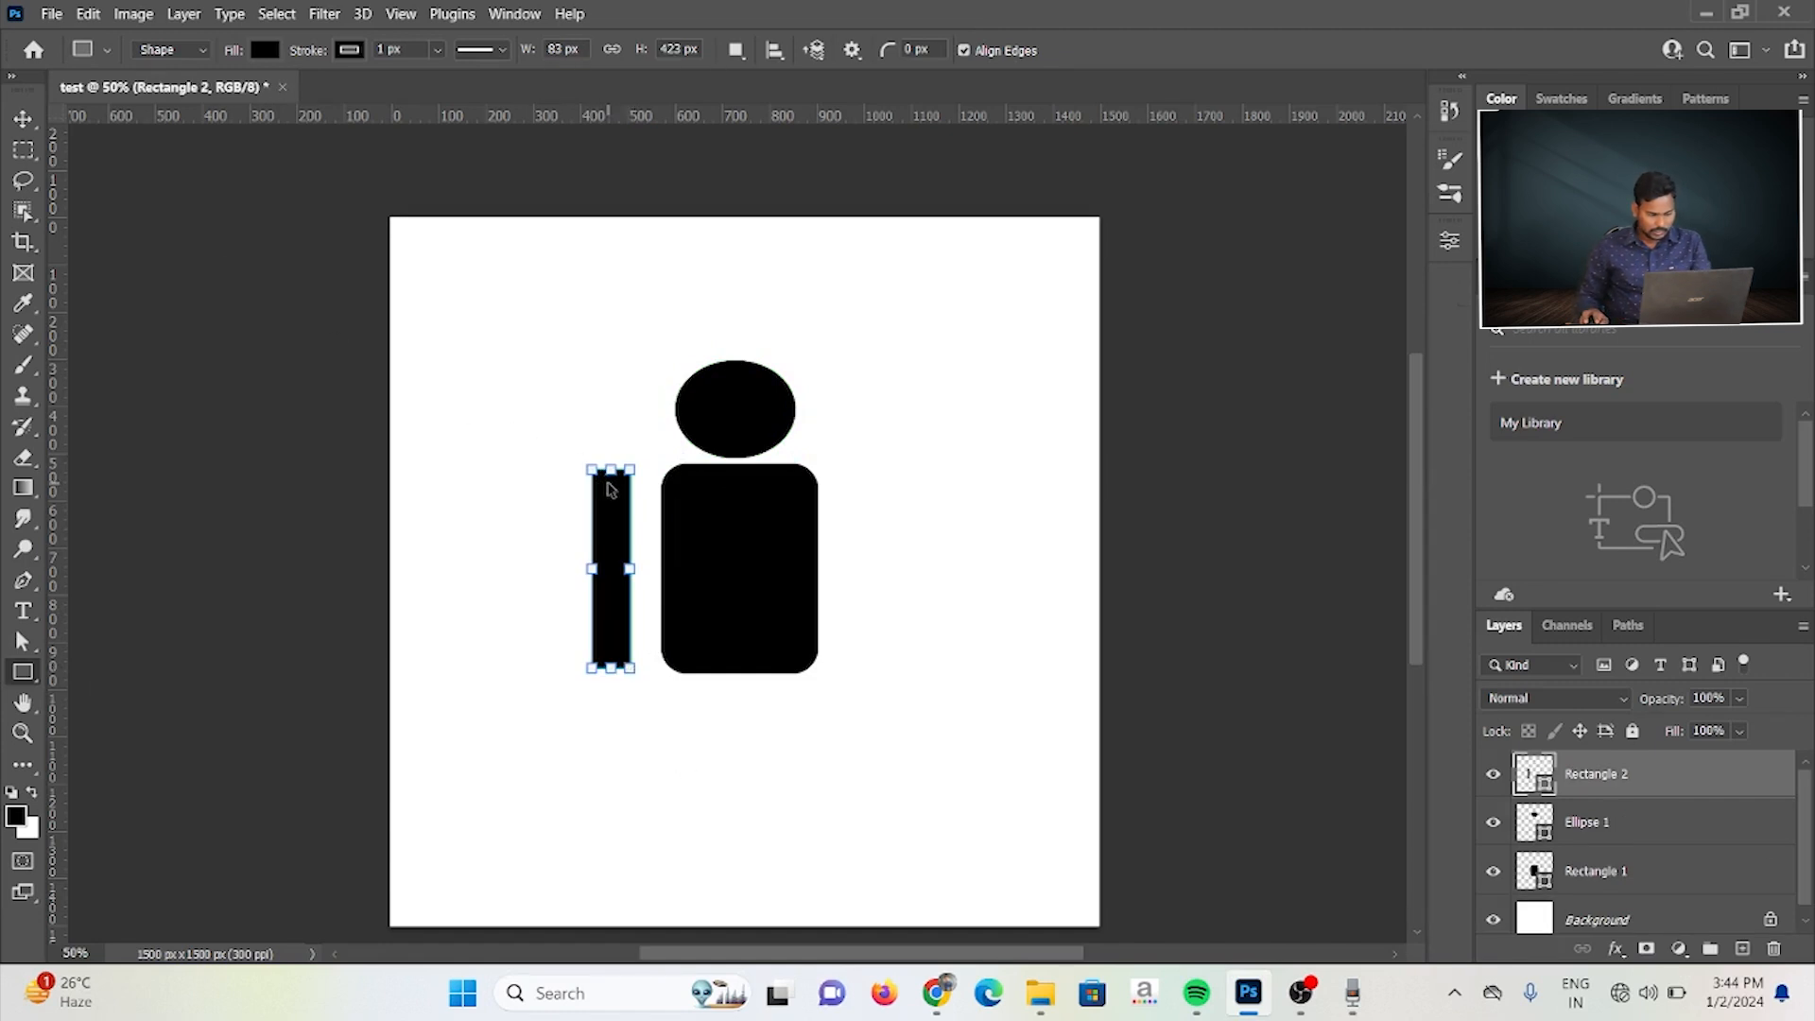
key(ctrl+plus)
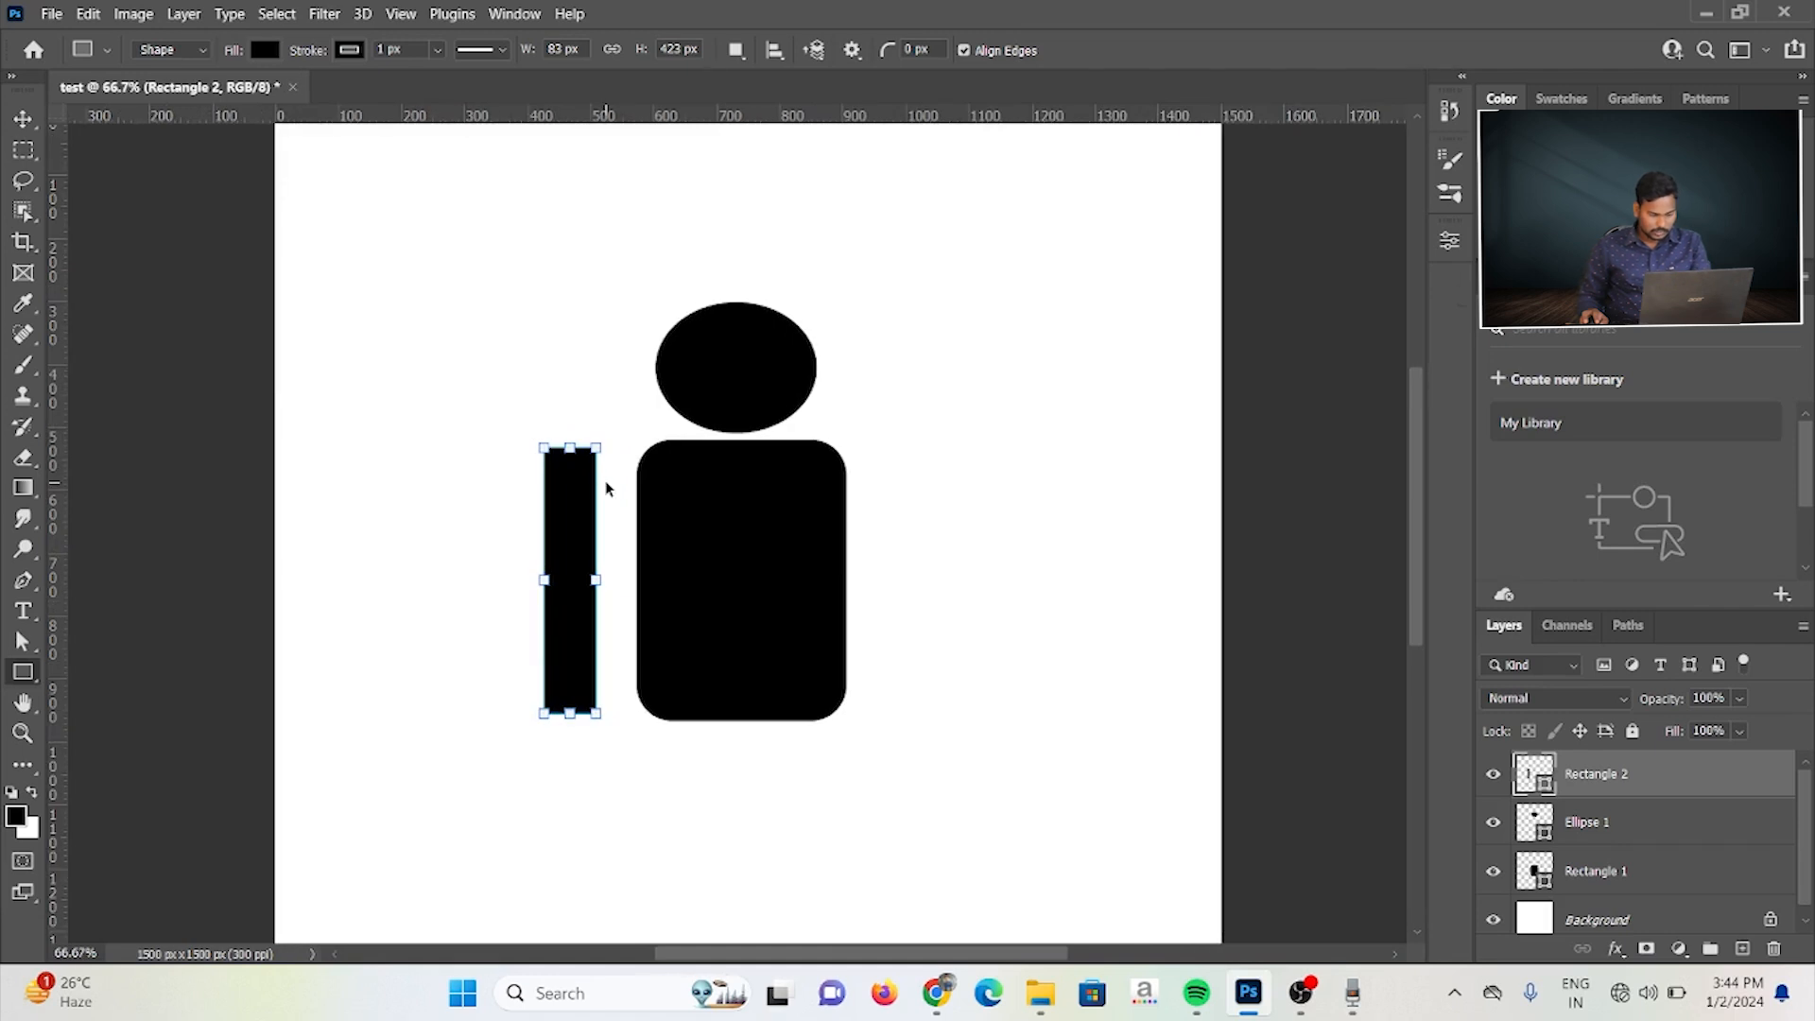
key(ctrl+plus)
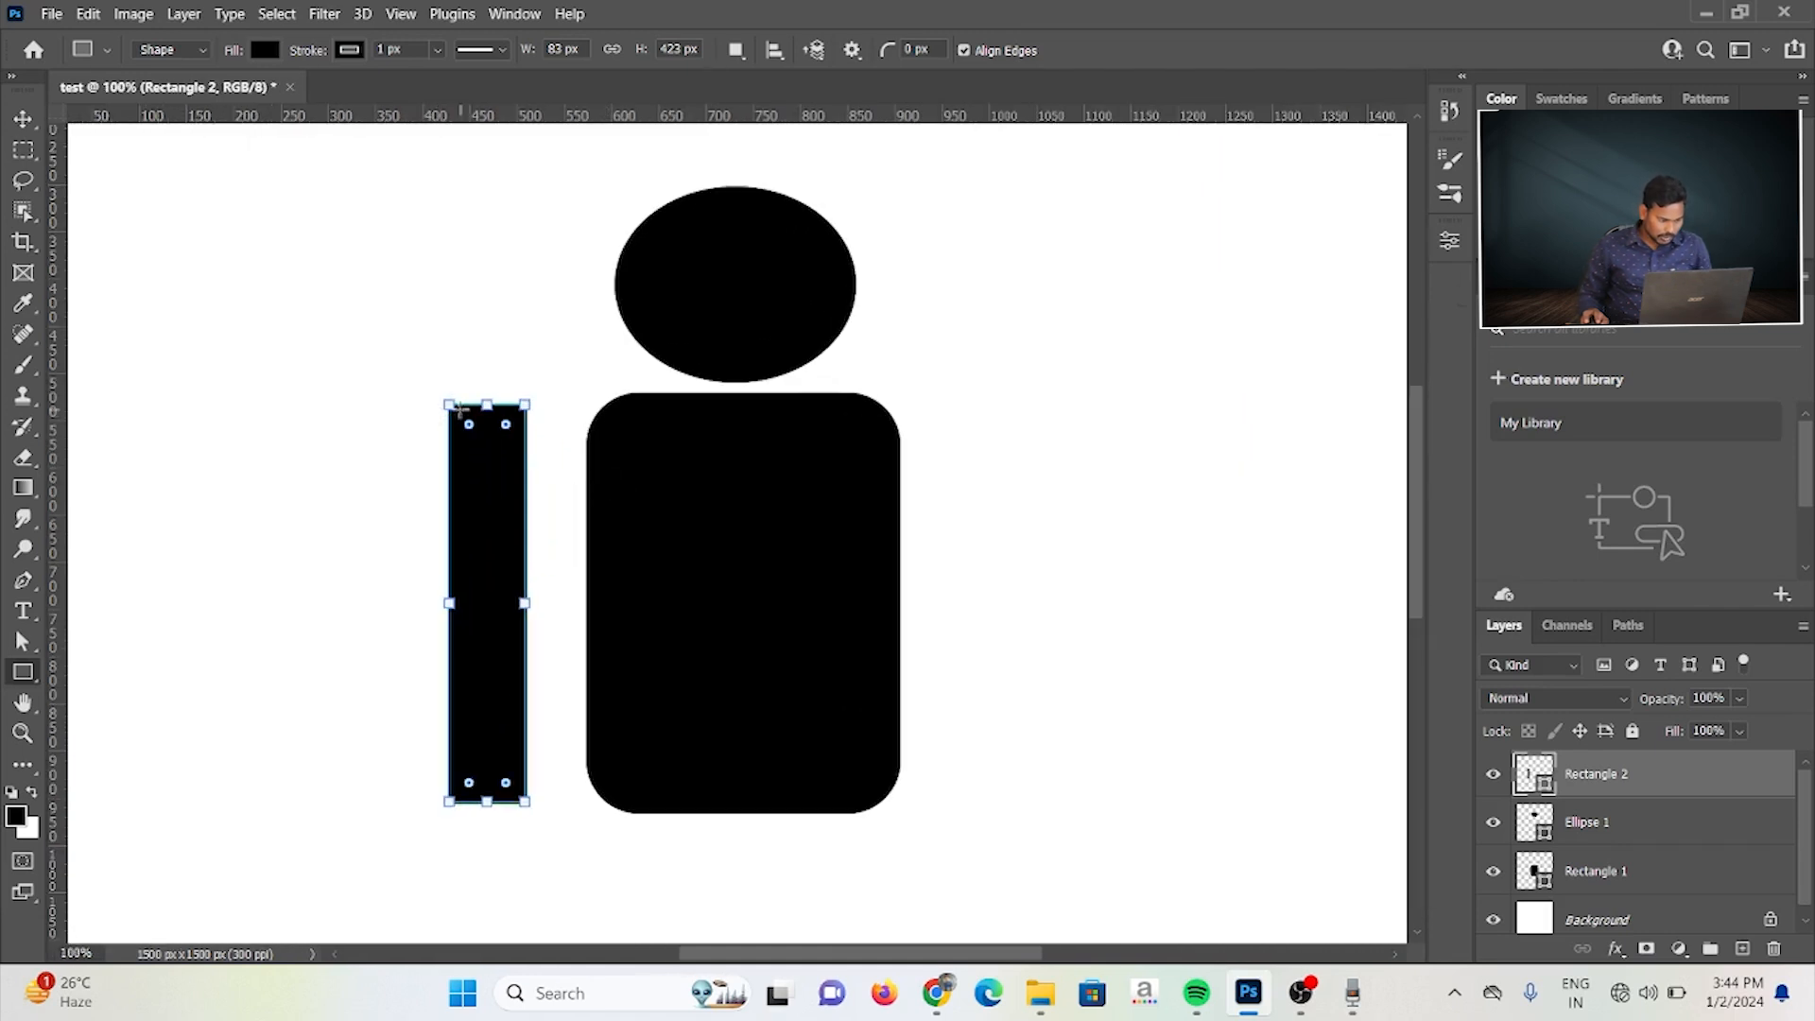
key(alt)
drag(468, 427, 502, 485)
click(22, 120)
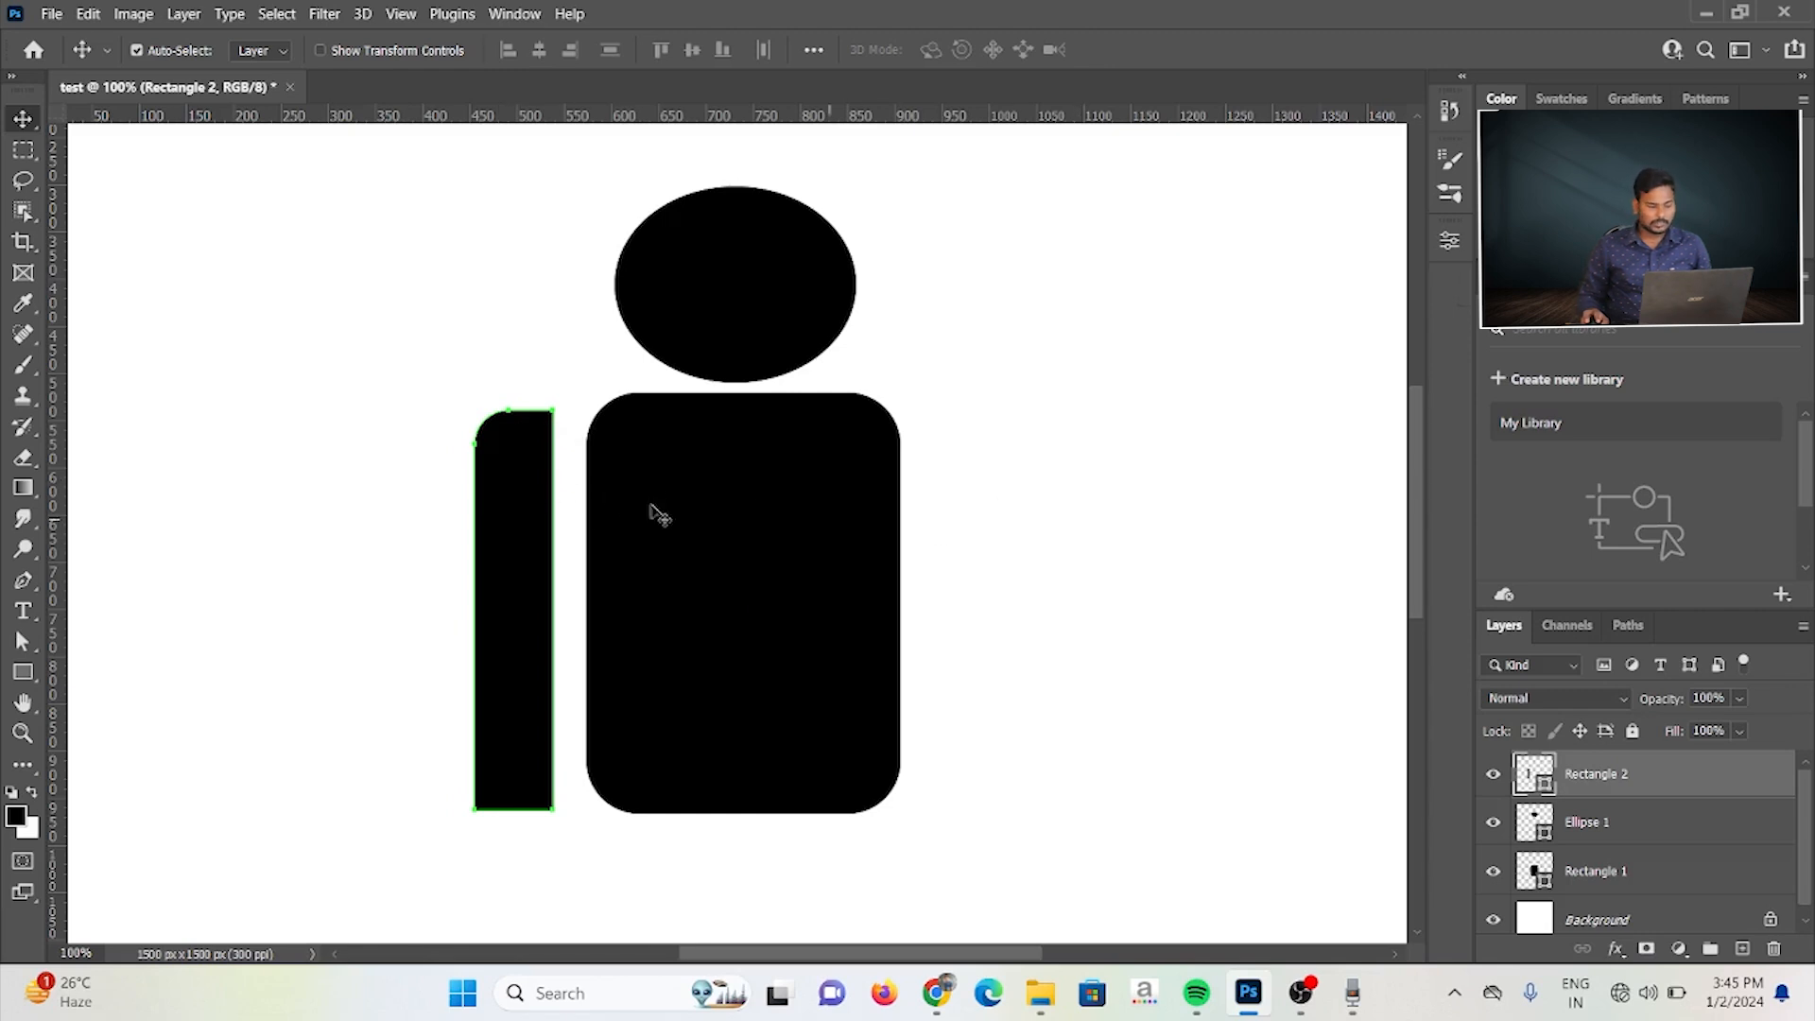
Step: Duplicate the left arm and place the copy at the same height on the right side of the body
click(522, 501)
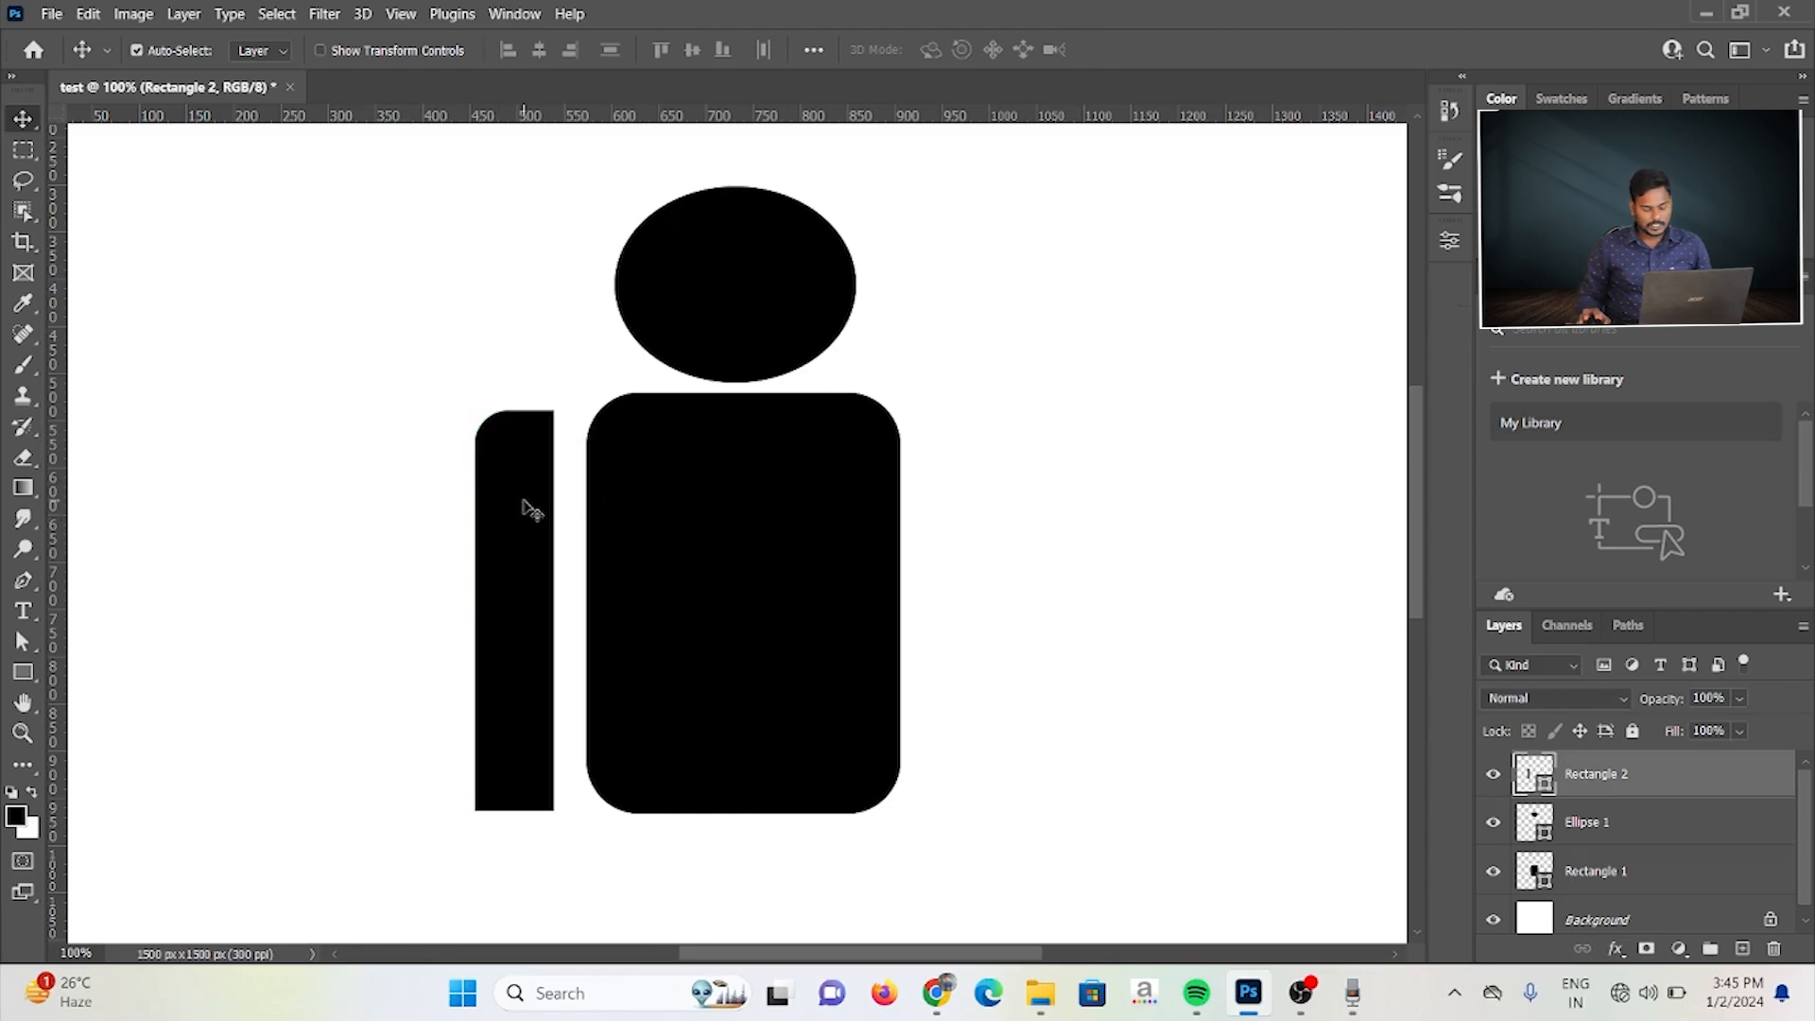
key(ctrl+j)
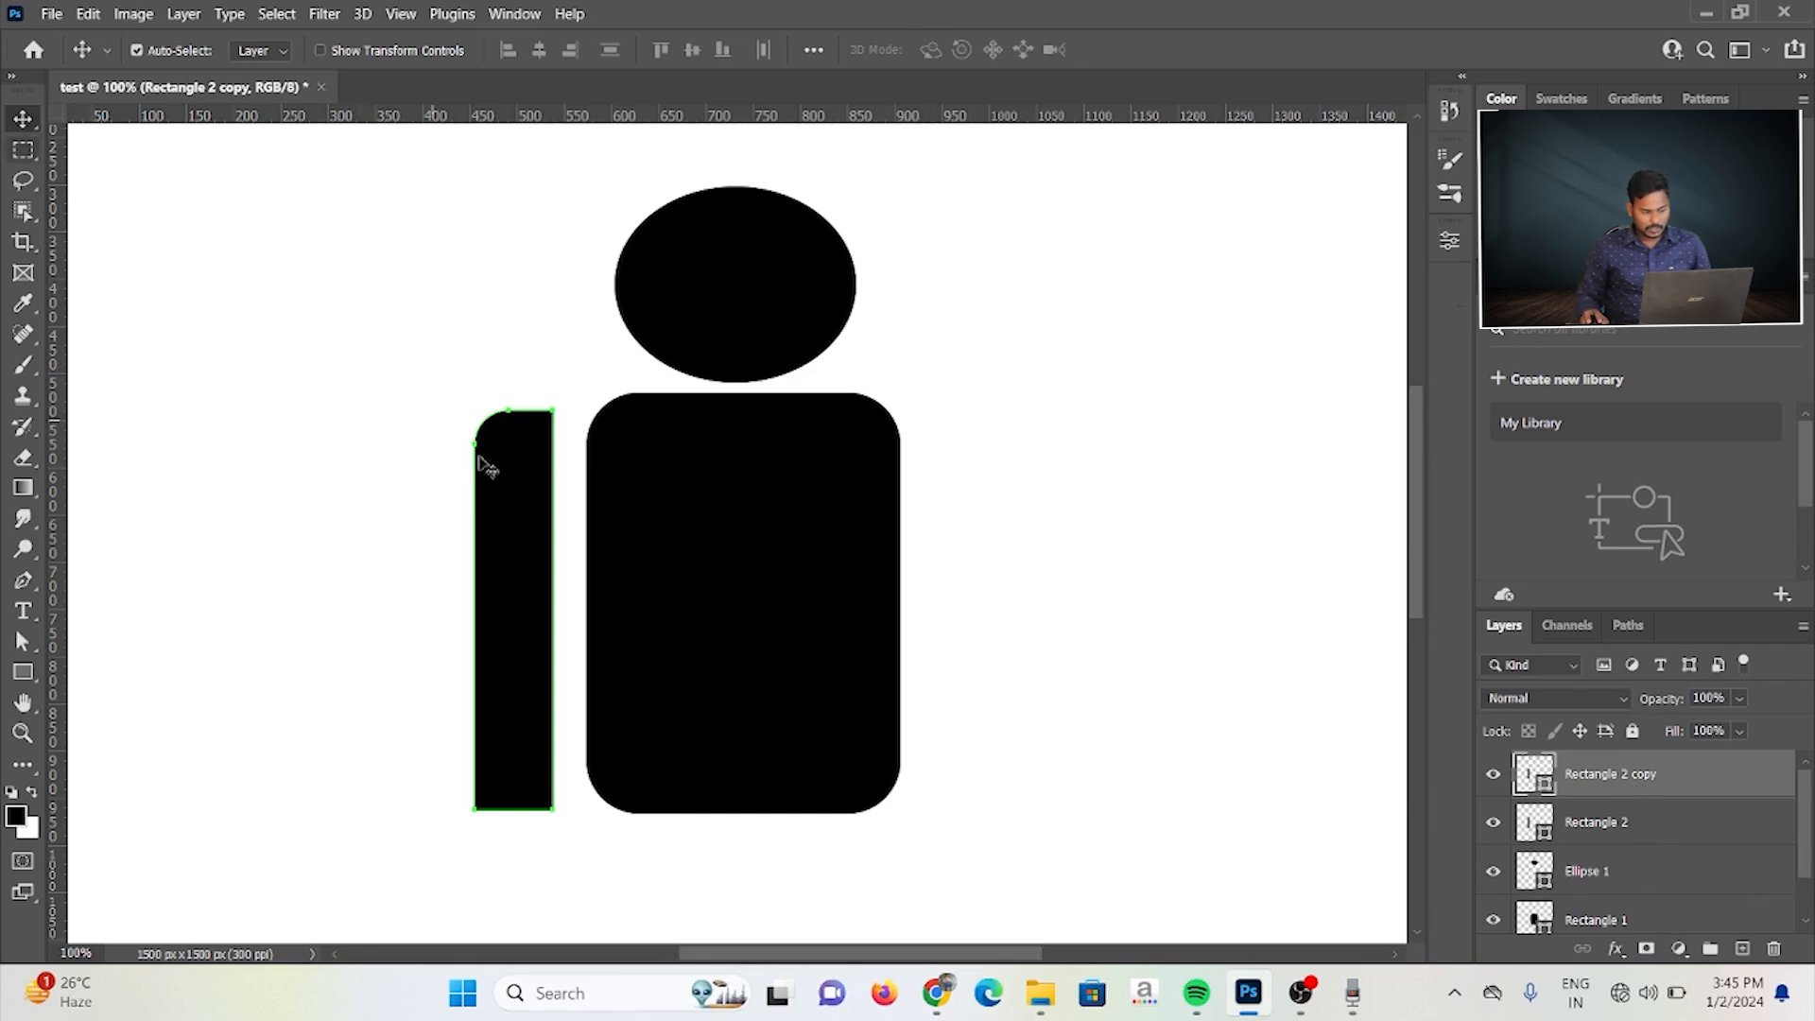
drag(517, 503, 980, 505)
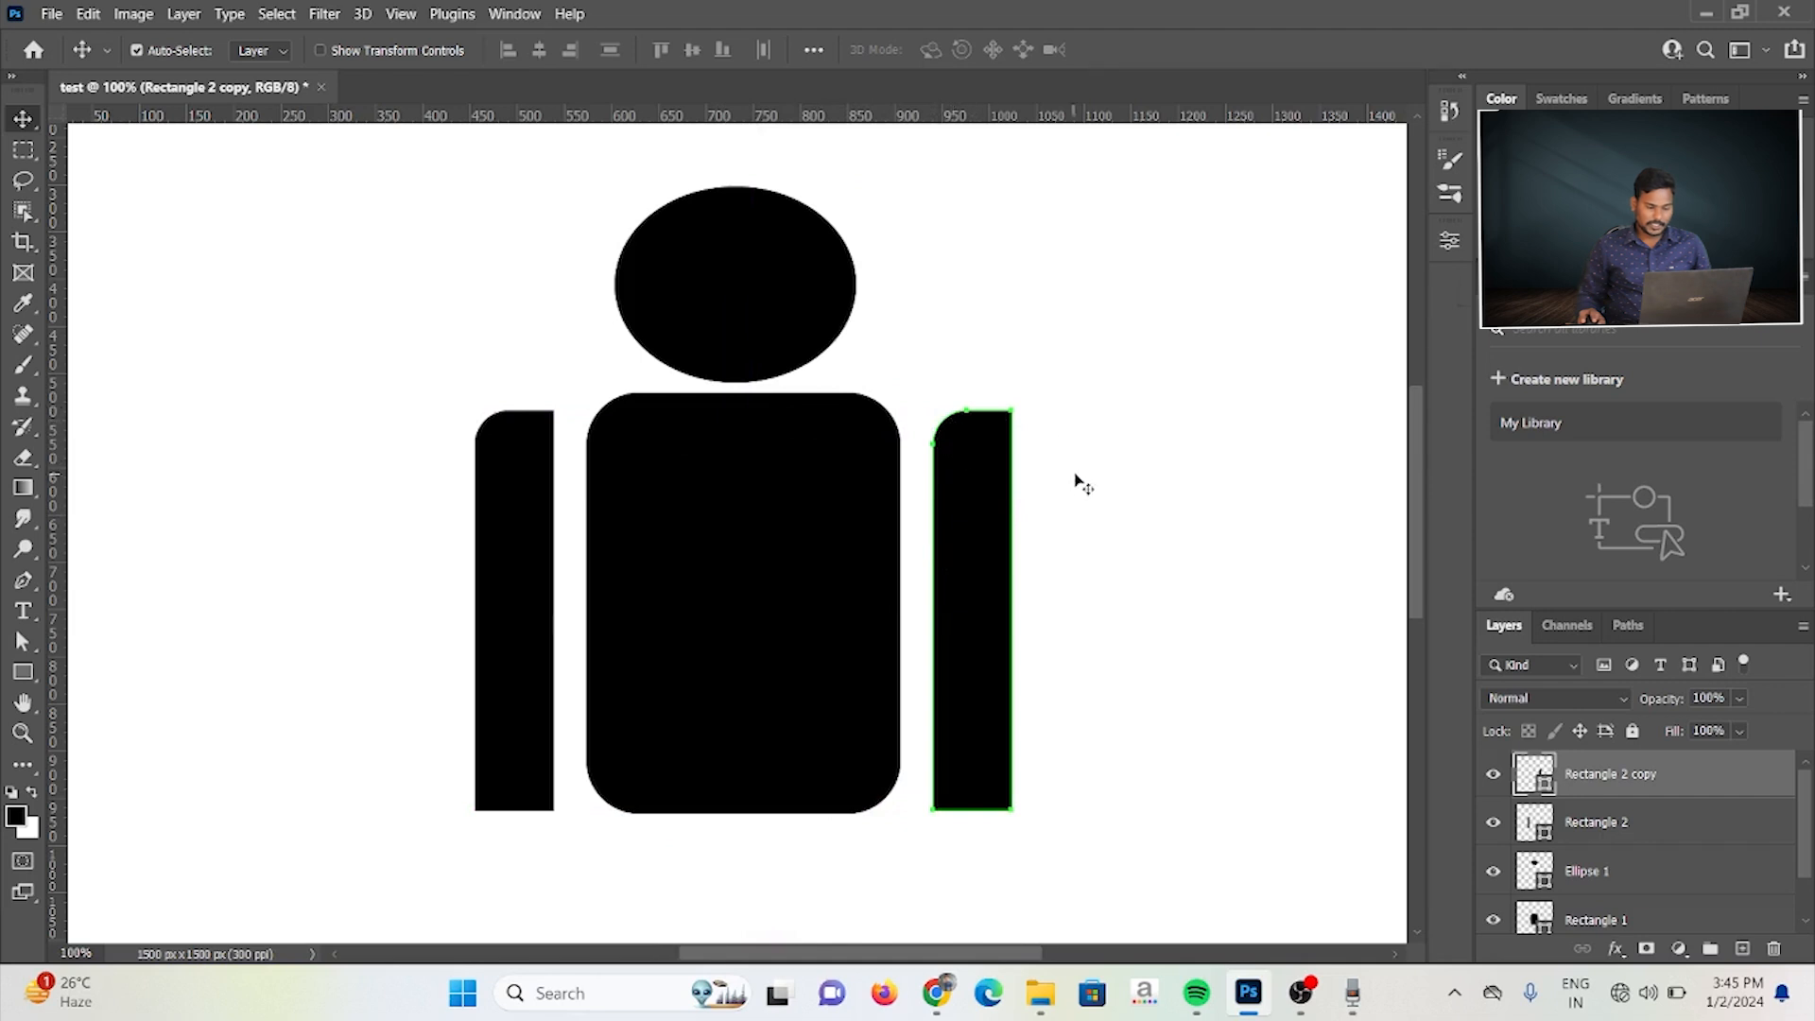
Step: Flip the copied right arm horizontally so its rounded corner faces outward
key(ctrl+t)
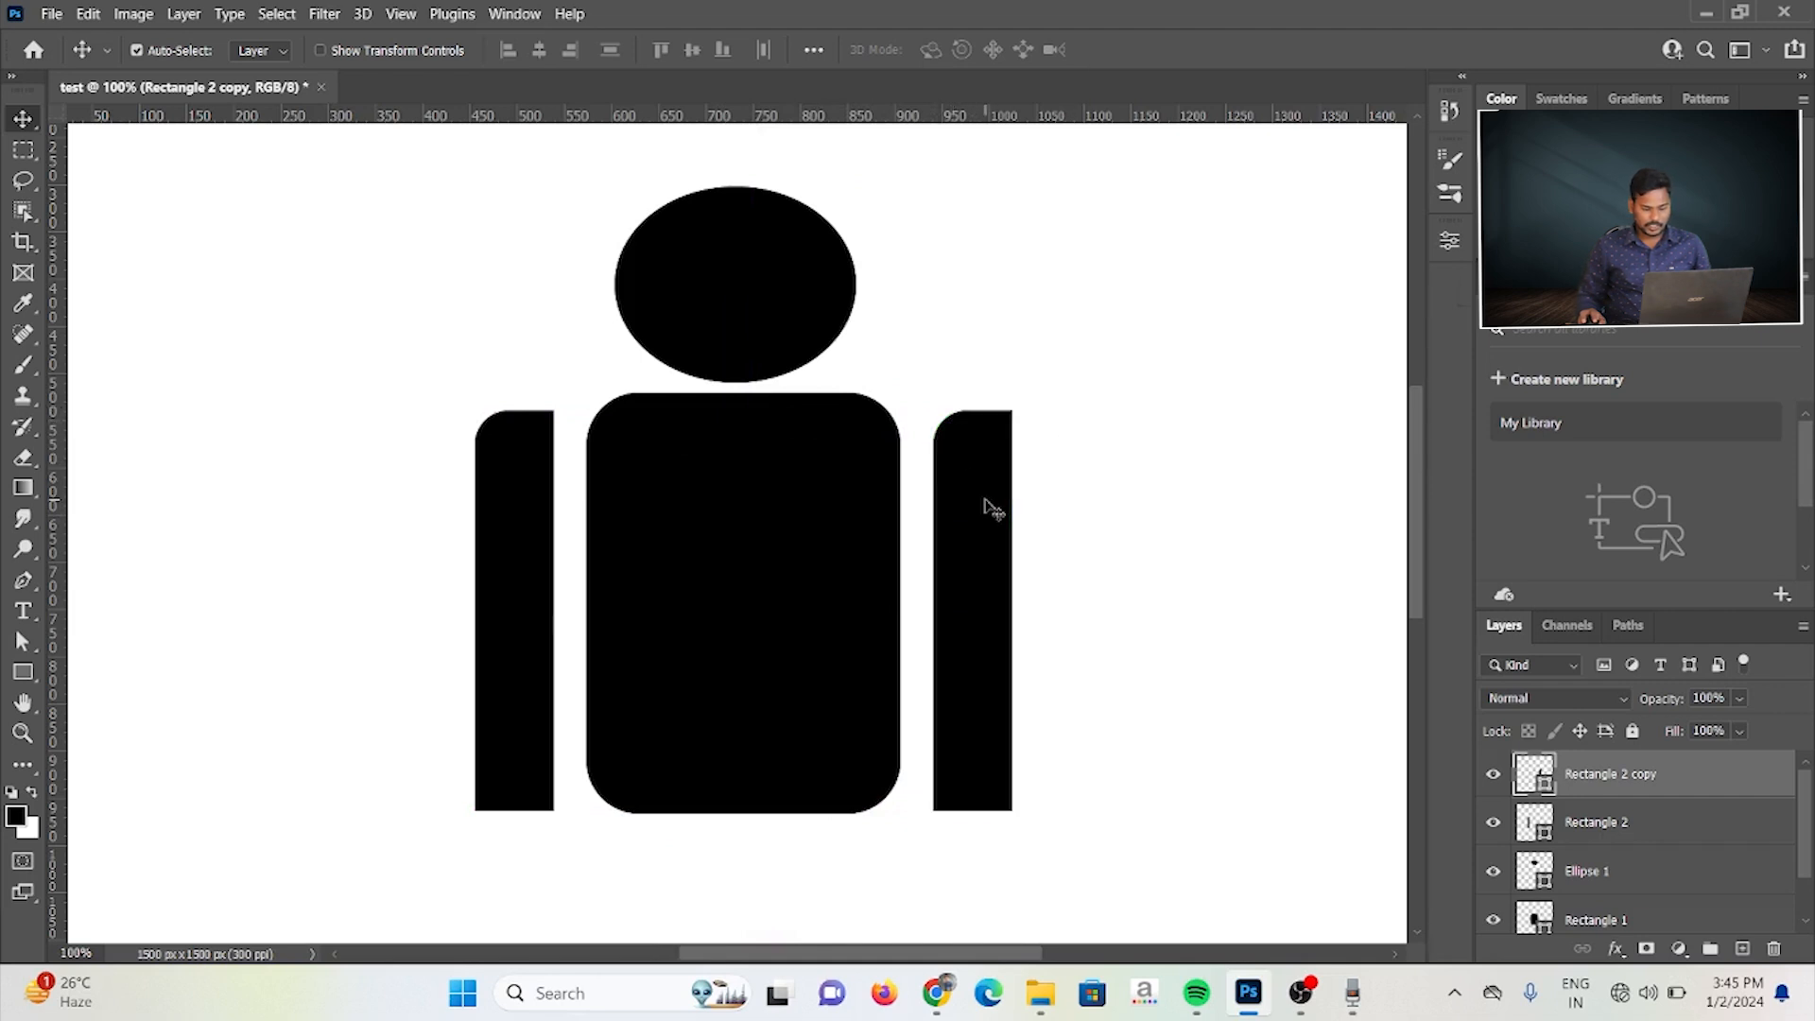
click(1441, 250)
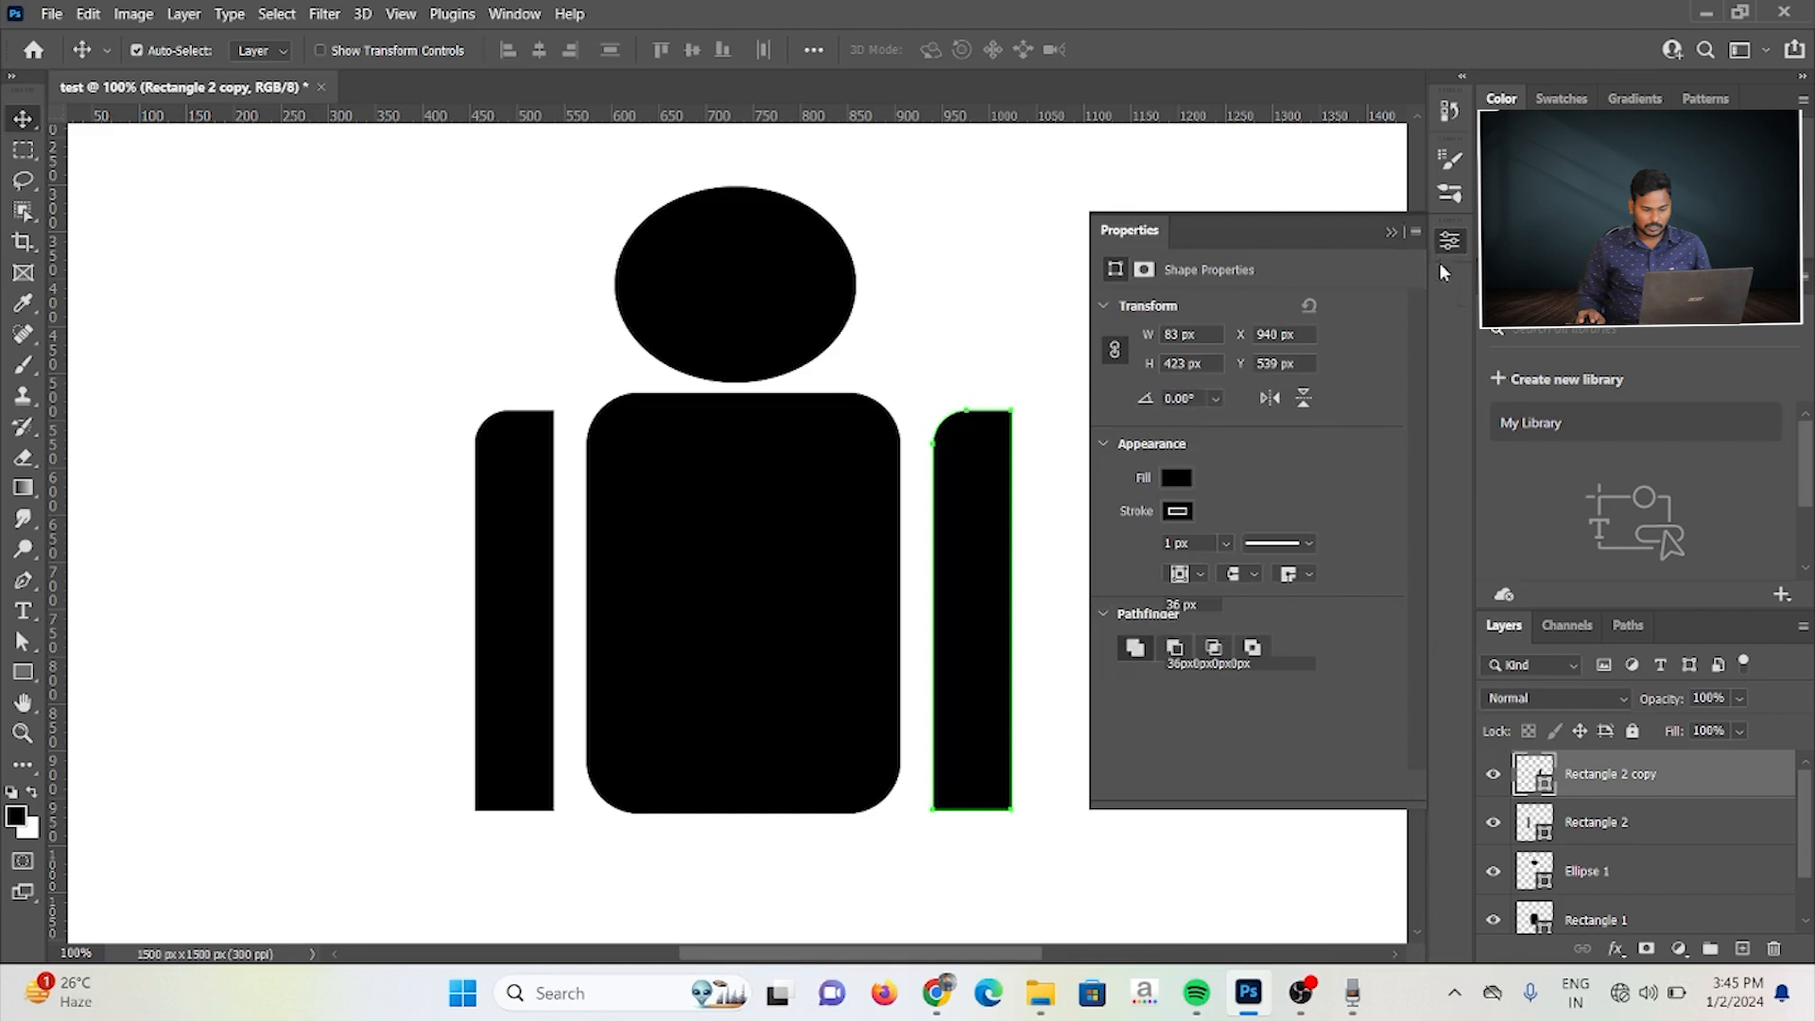
click(1272, 398)
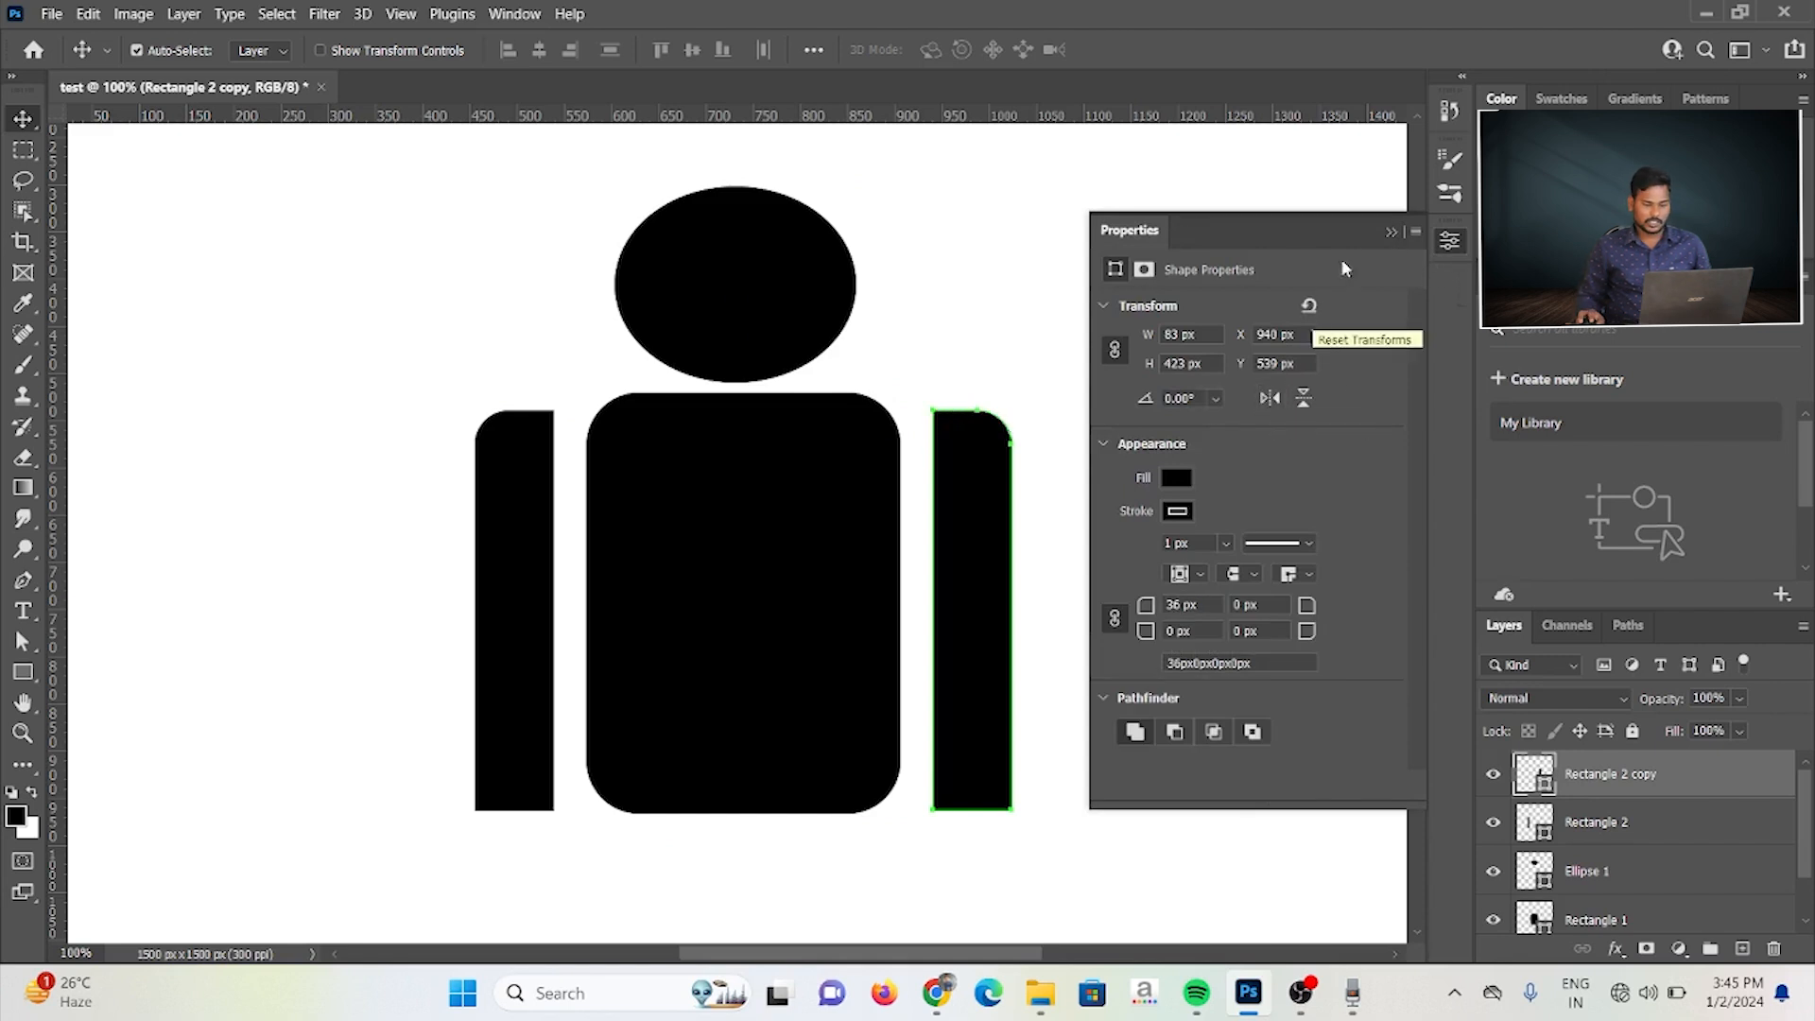
click(1390, 233)
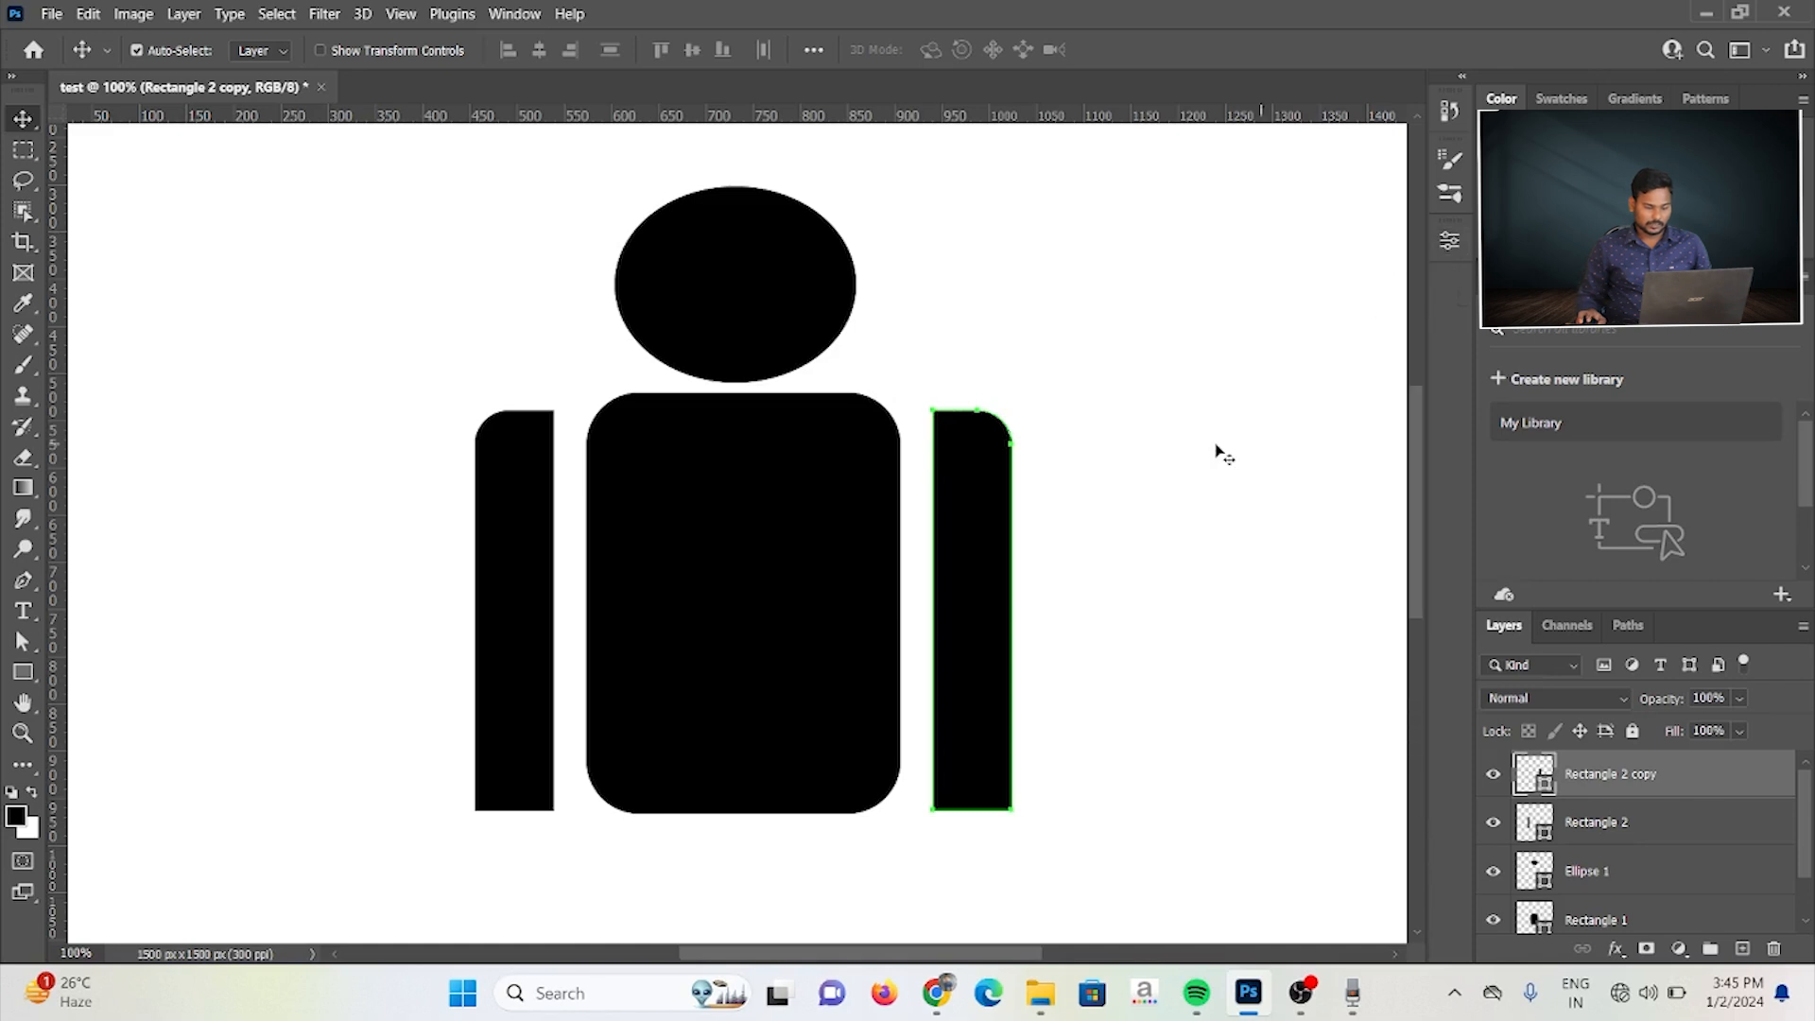
Step: Draw a leg rectangle about 124 × 410 px below the left half of the body and slightly round all its corners
scroll(1216, 450, down, 5)
scroll(1220, 451, down, 2)
scroll(1220, 452, up, 2)
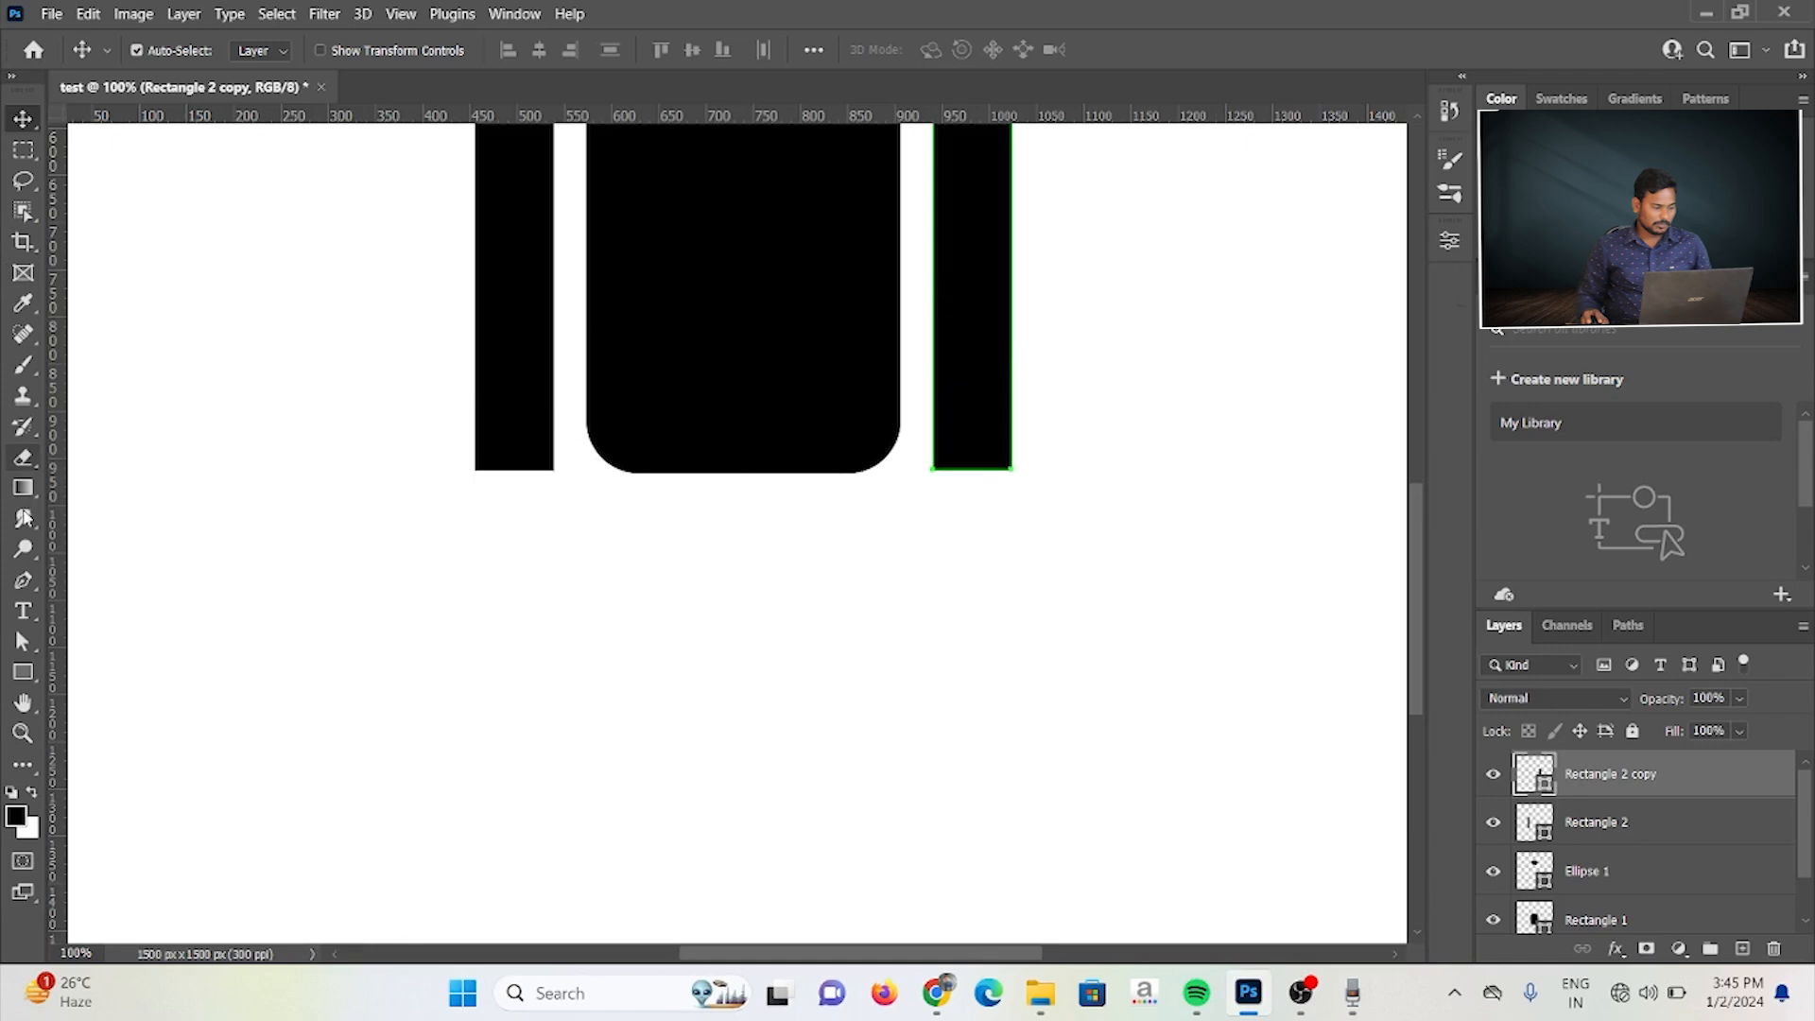
click(20, 672)
click(107, 671)
drag(598, 517, 707, 904)
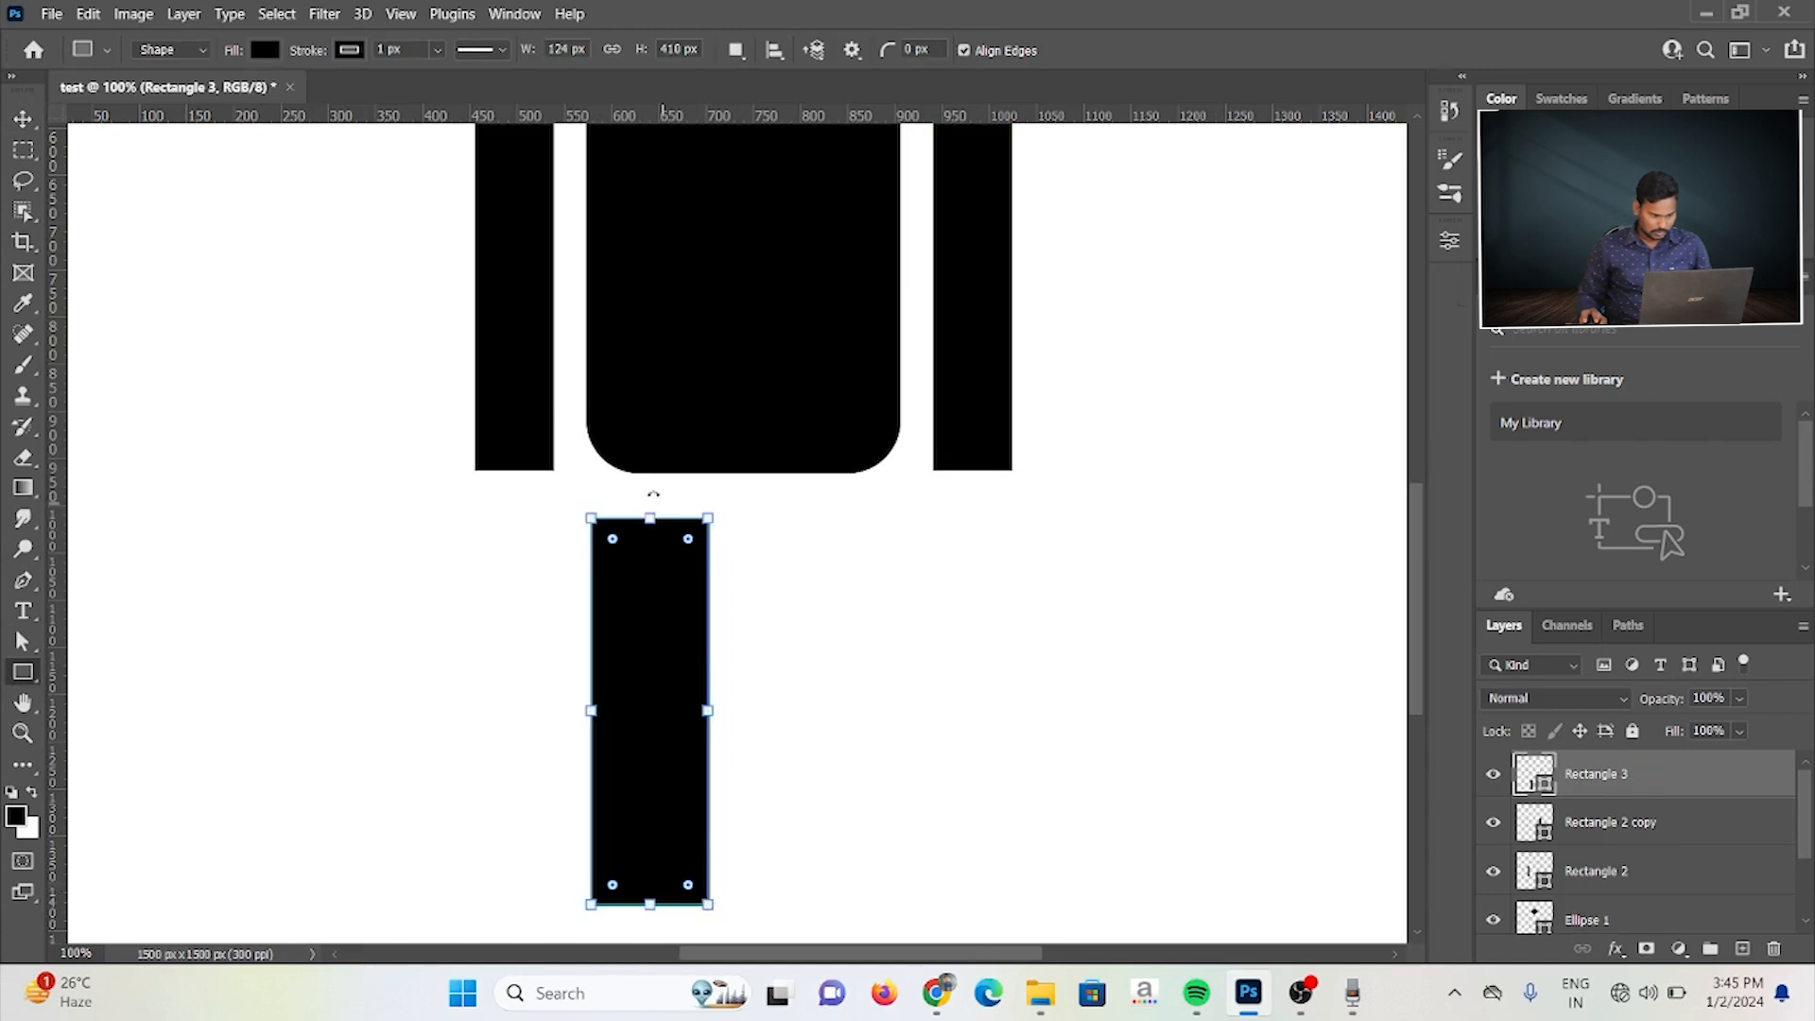
drag(614, 540, 614, 543)
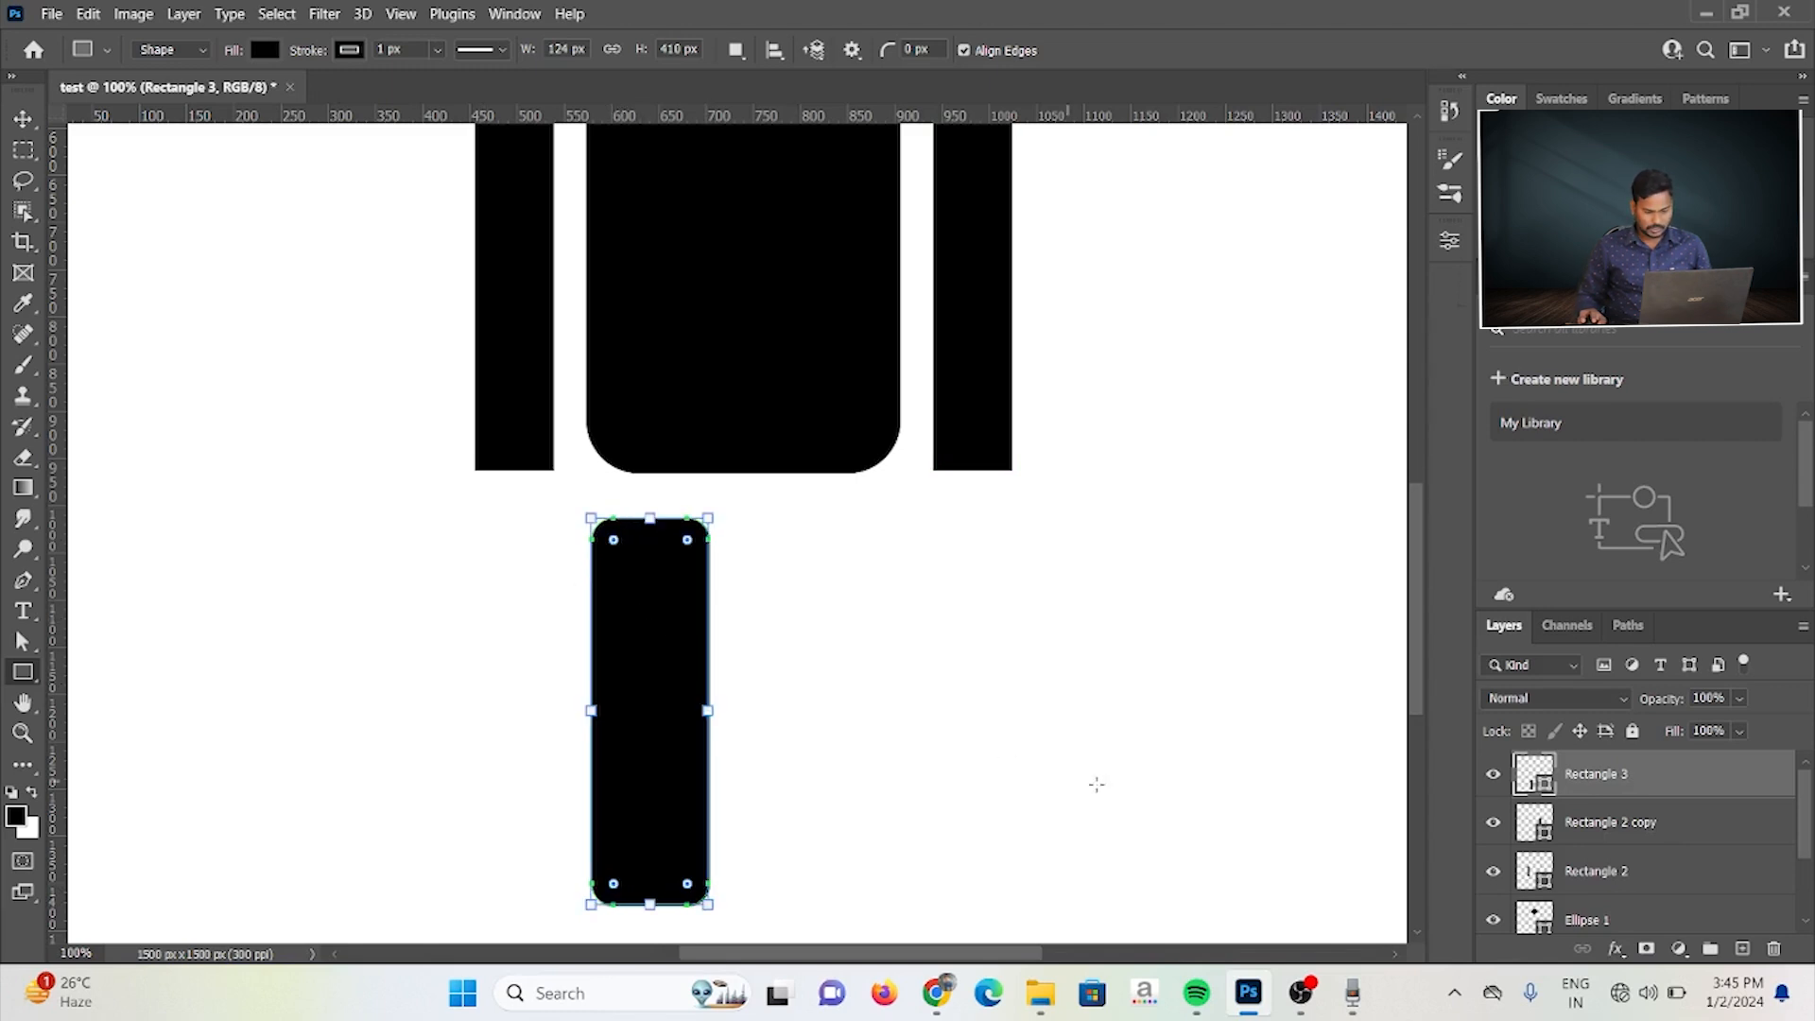
Step: Duplicate the leg and place the copy beside it under the right half of the body
click(22, 118)
drag(593, 676, 596, 673)
drag(635, 740, 823, 751)
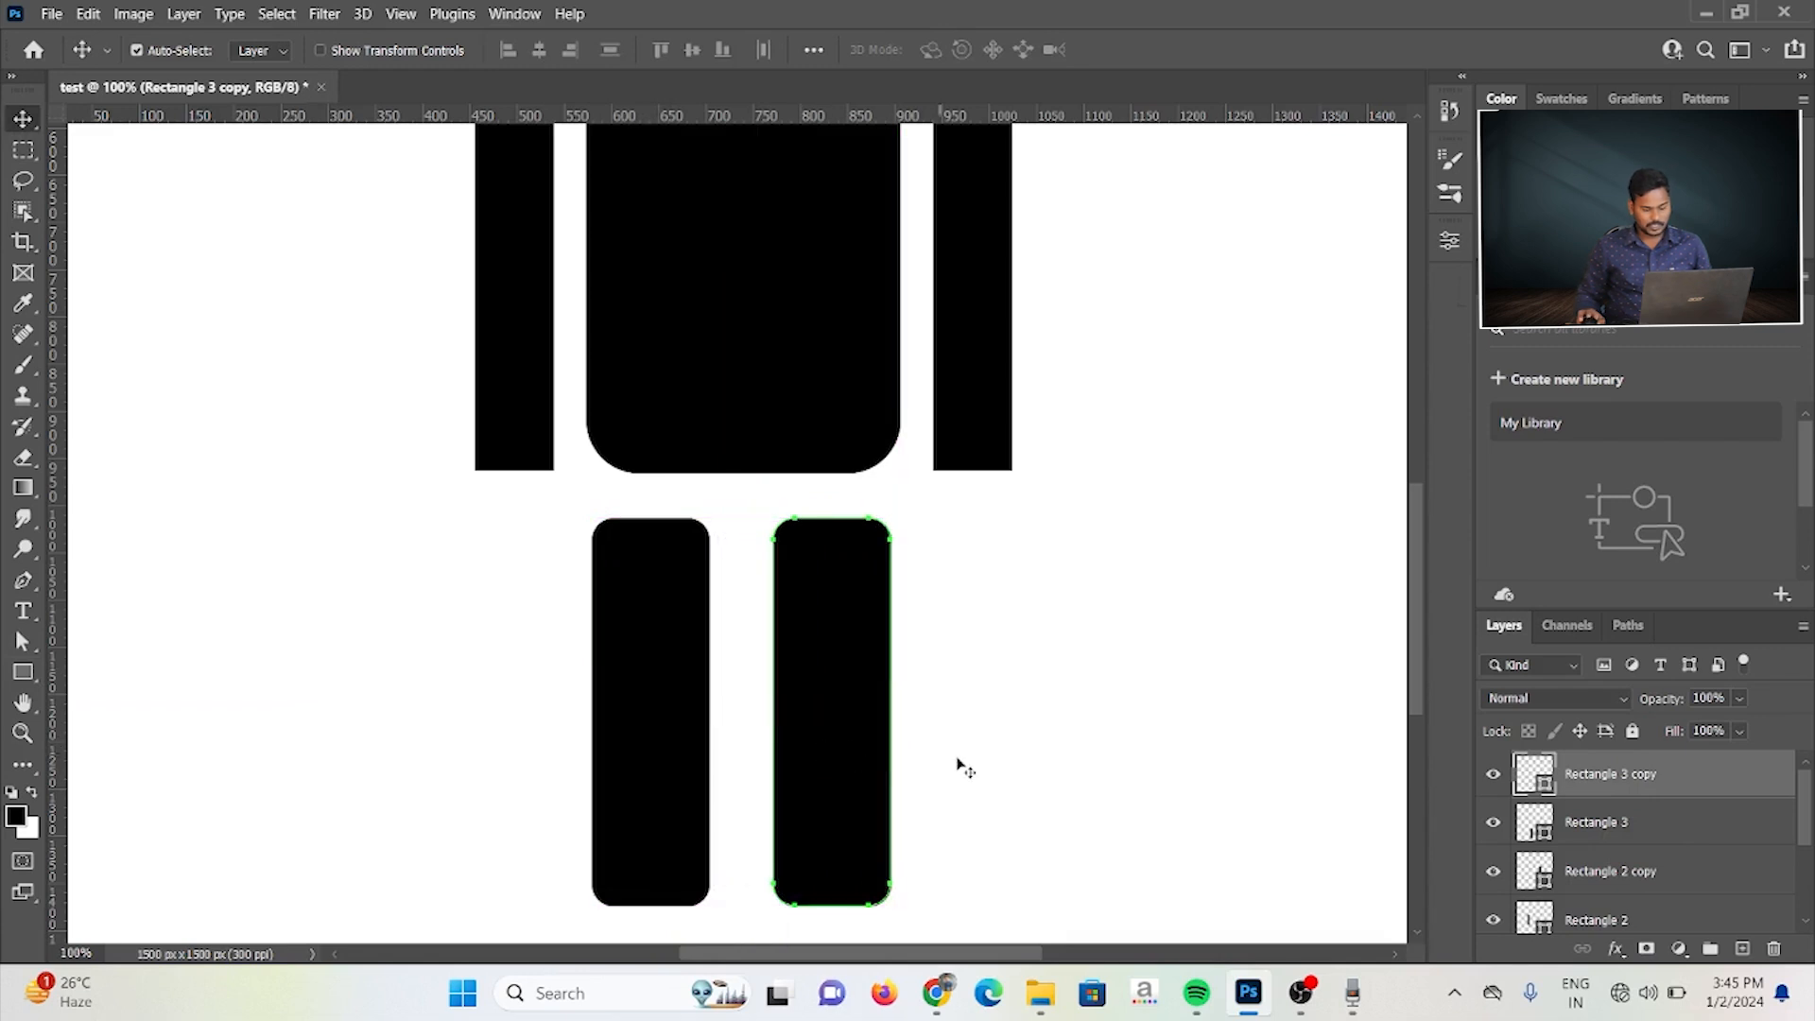
Step: Merge all six shapes of the figure into one shape layer and move the merged figure up on the canvas
key(ctrl+minus)
key(ctrl+minus)
key(ctrl+minus)
key(ctrl+minus)
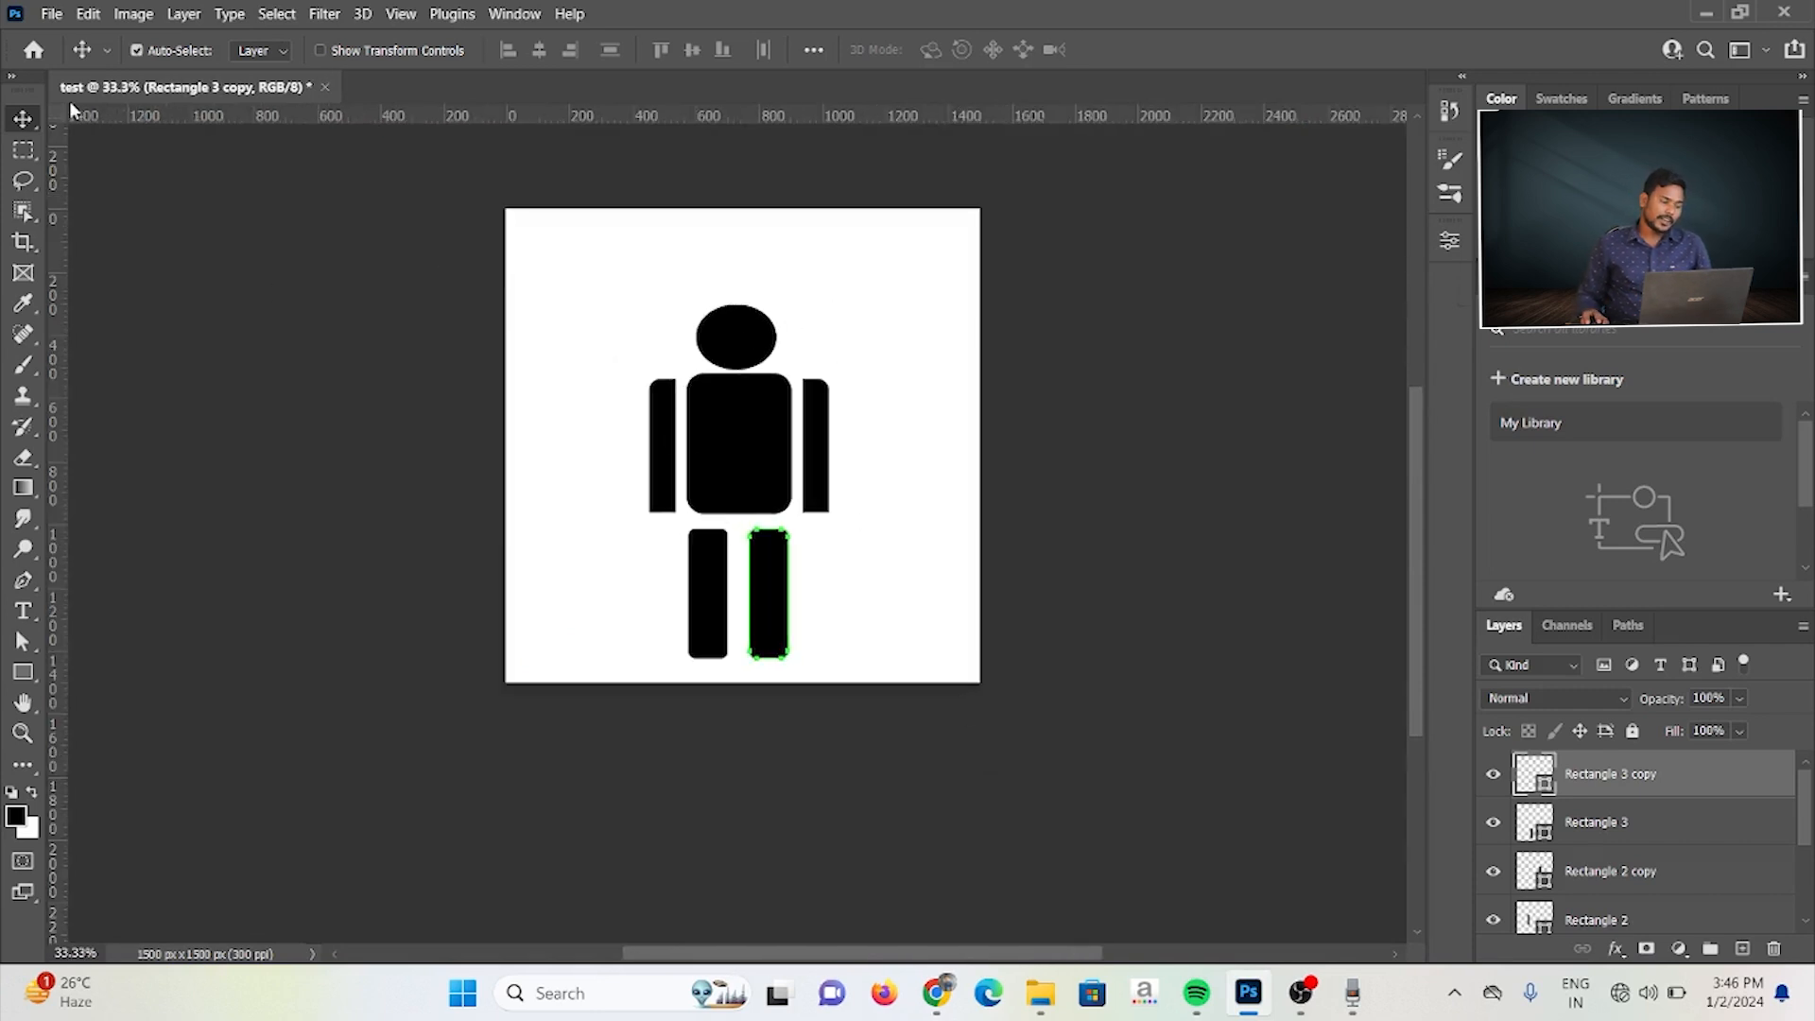
click(973, 356)
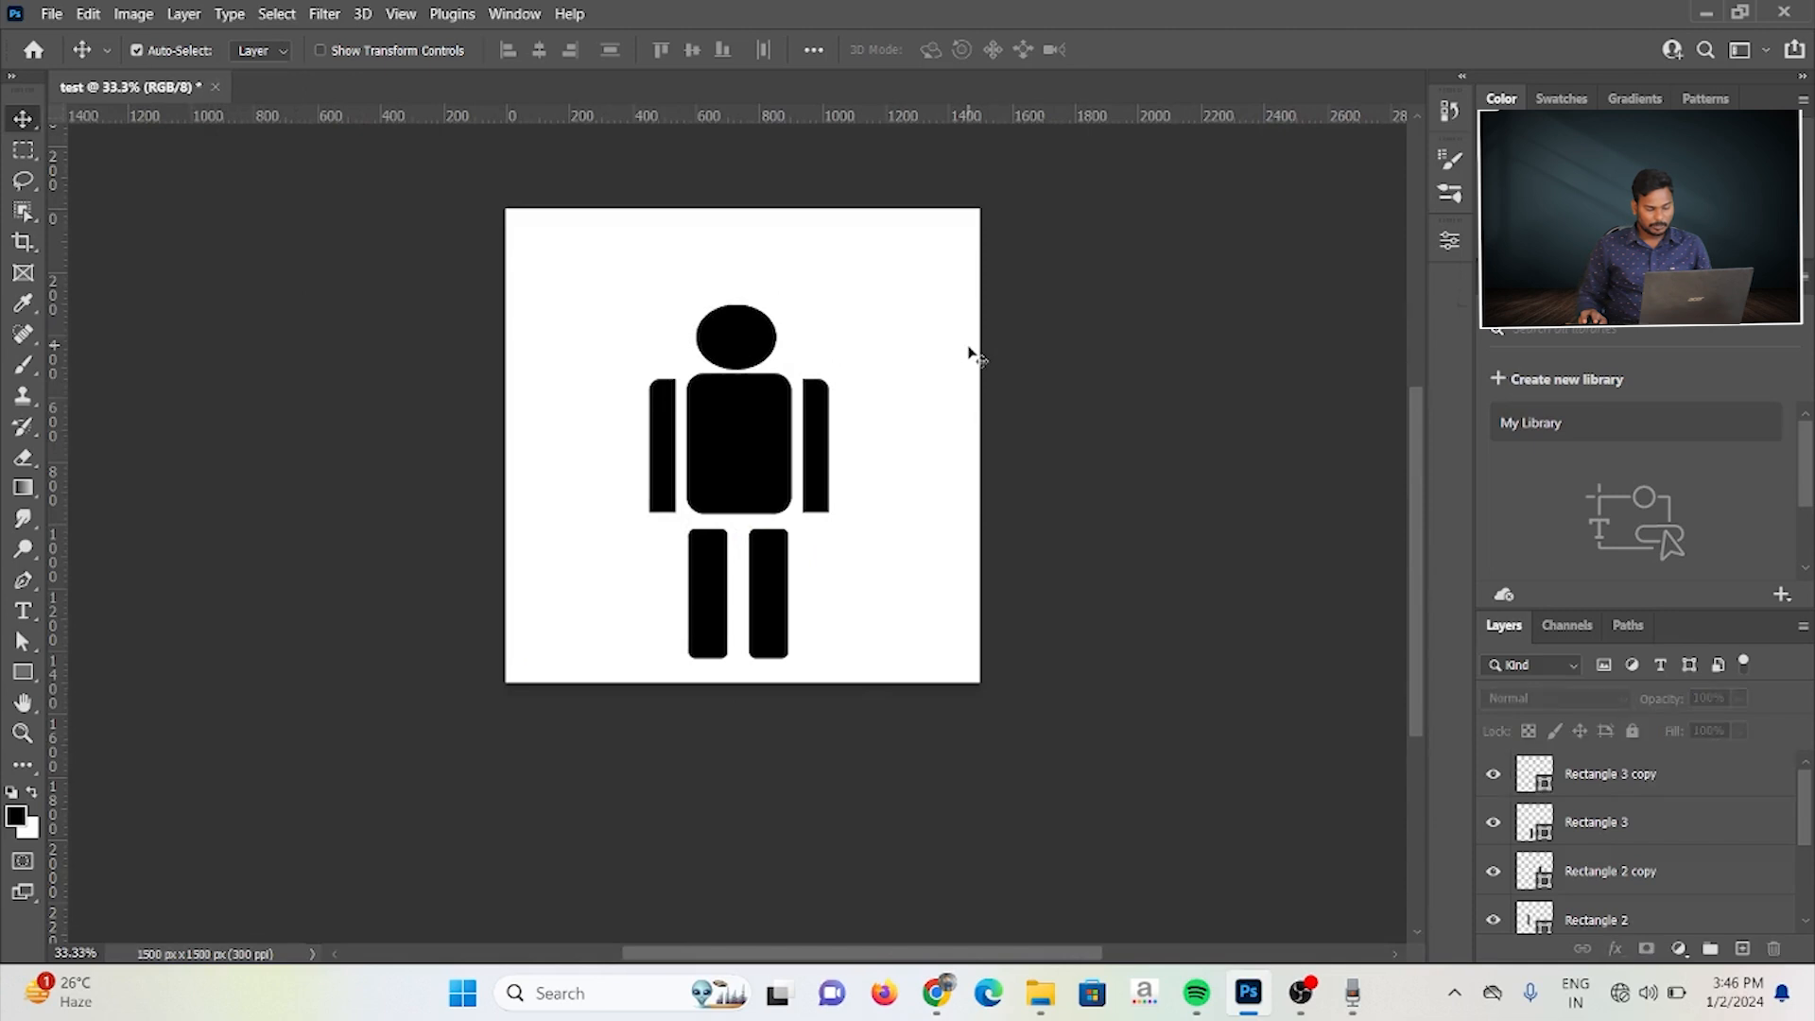
scroll(1673, 830, down, 3)
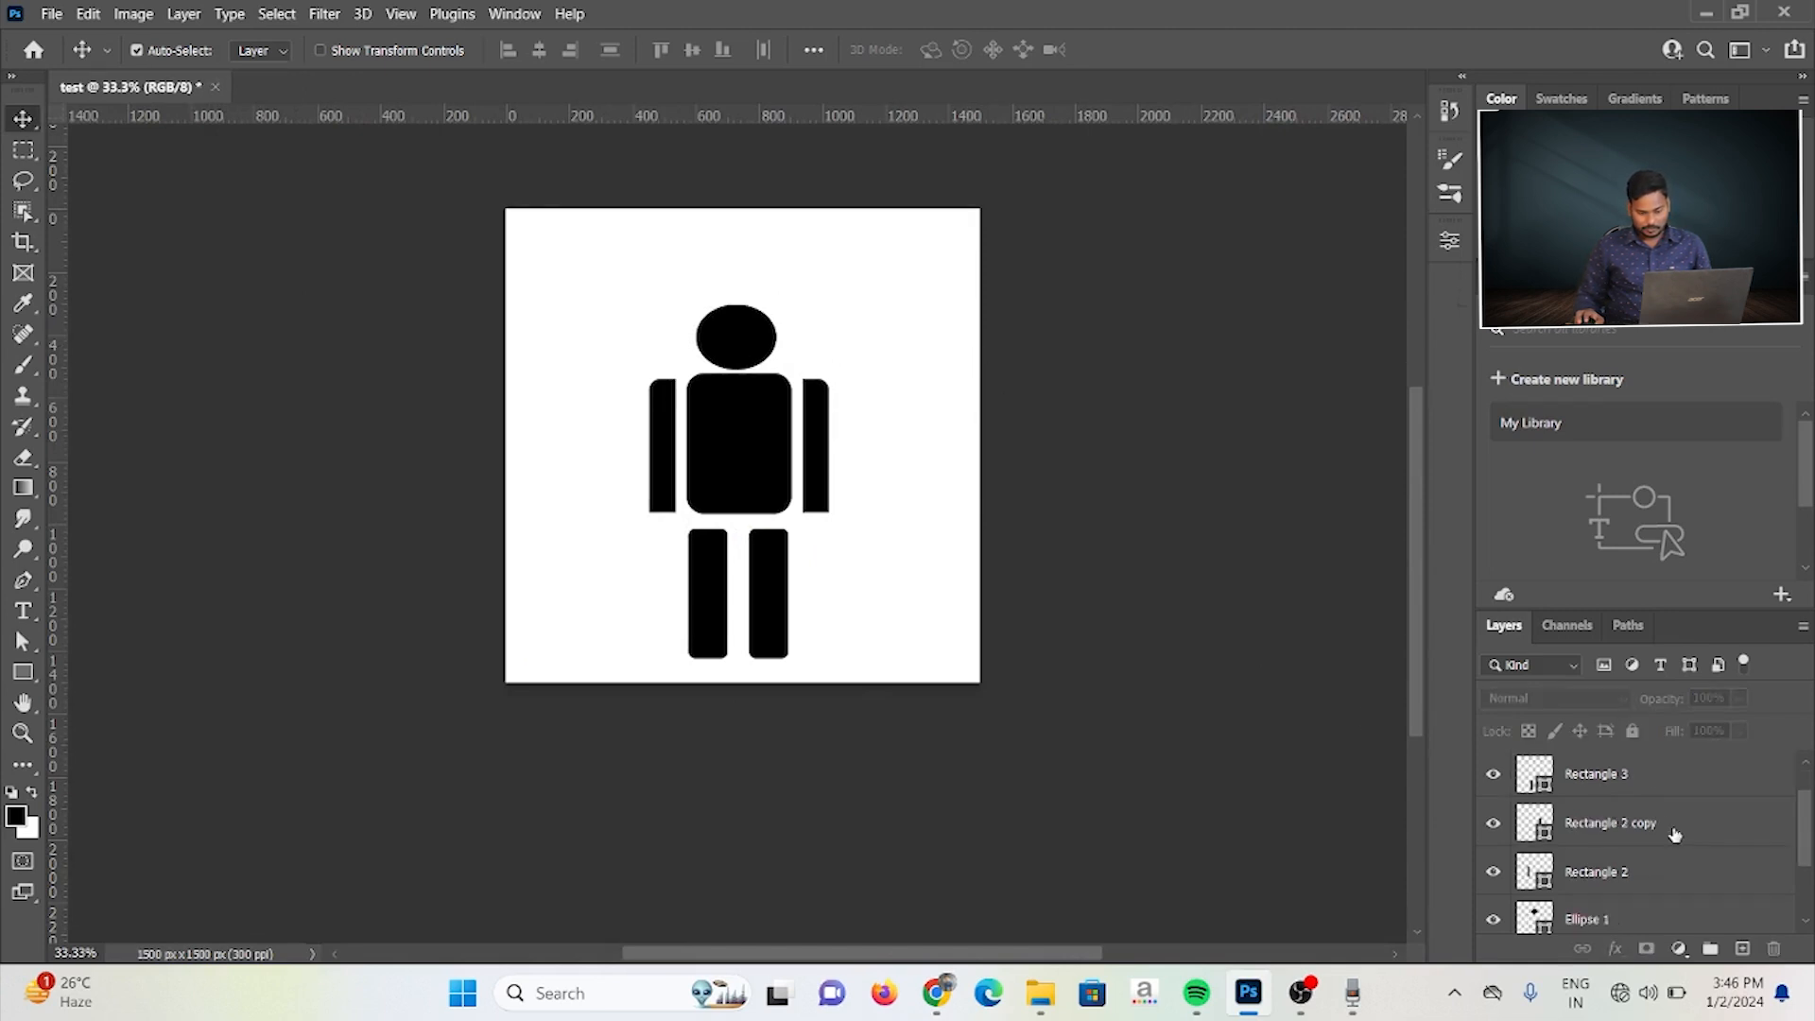
scroll(1674, 831, up, 3)
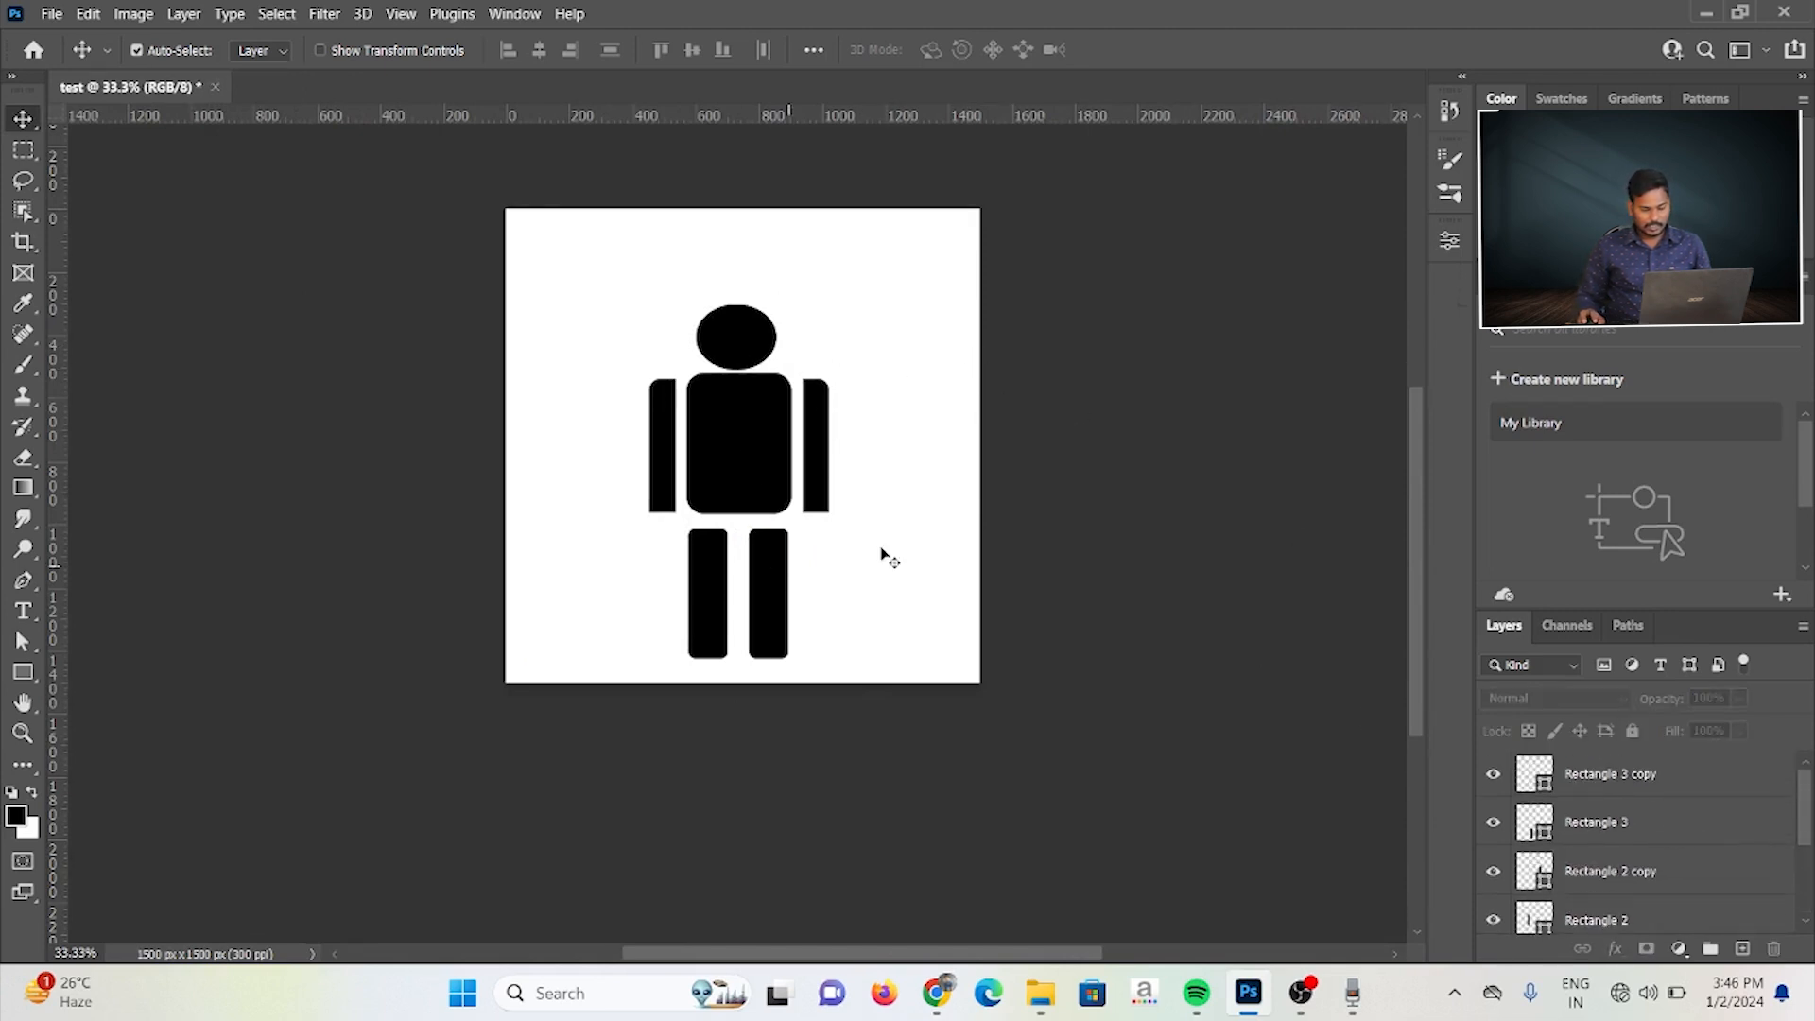
scroll(1664, 813, down, 3)
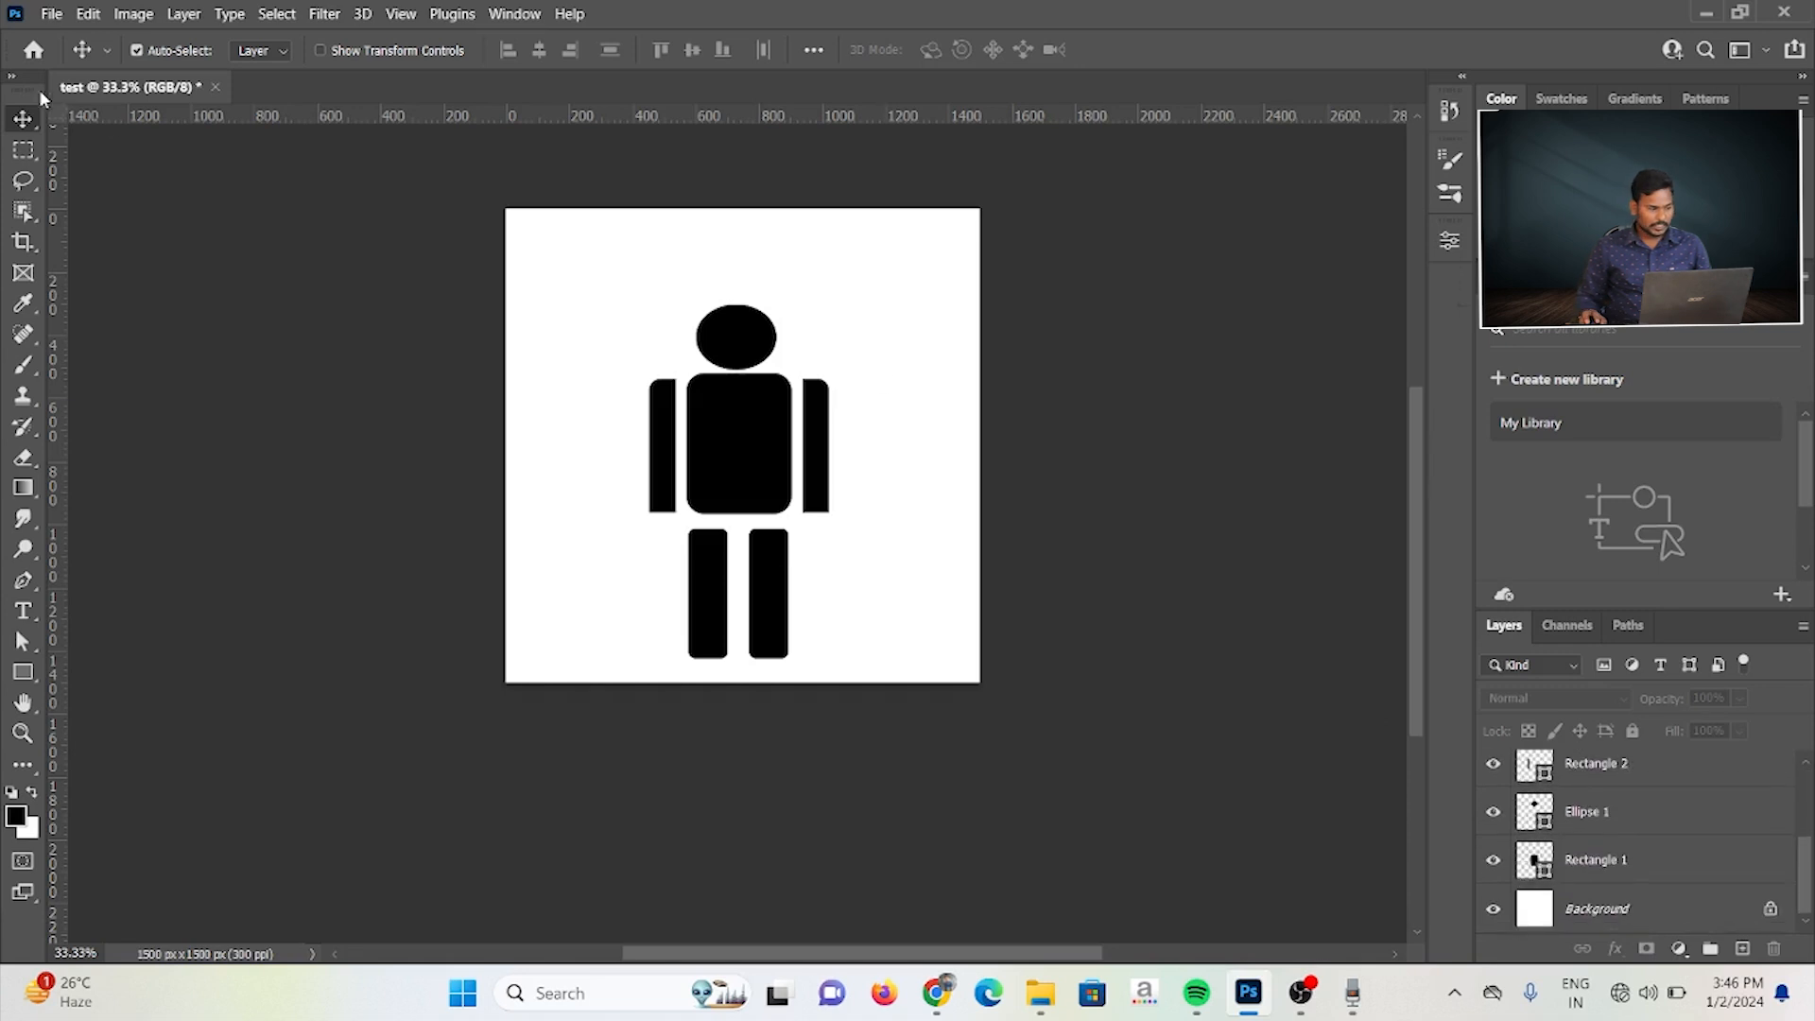
drag(530, 252, 897, 663)
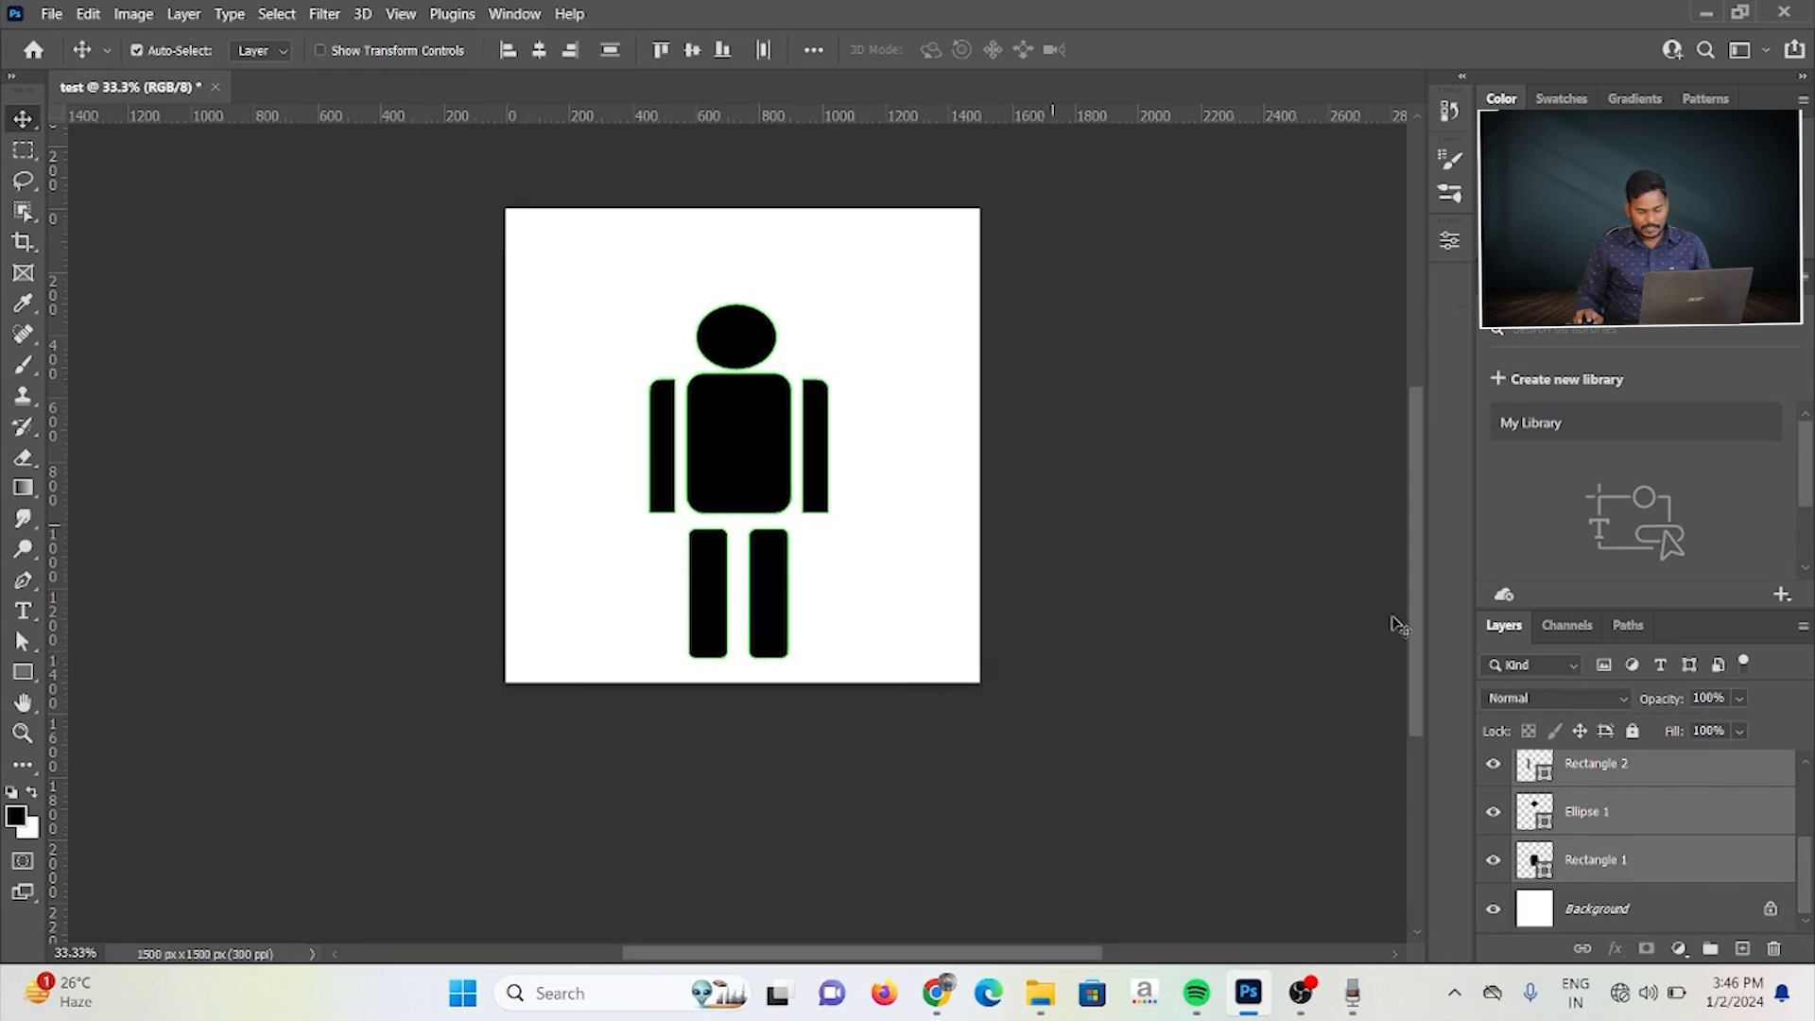
right_click(1675, 803)
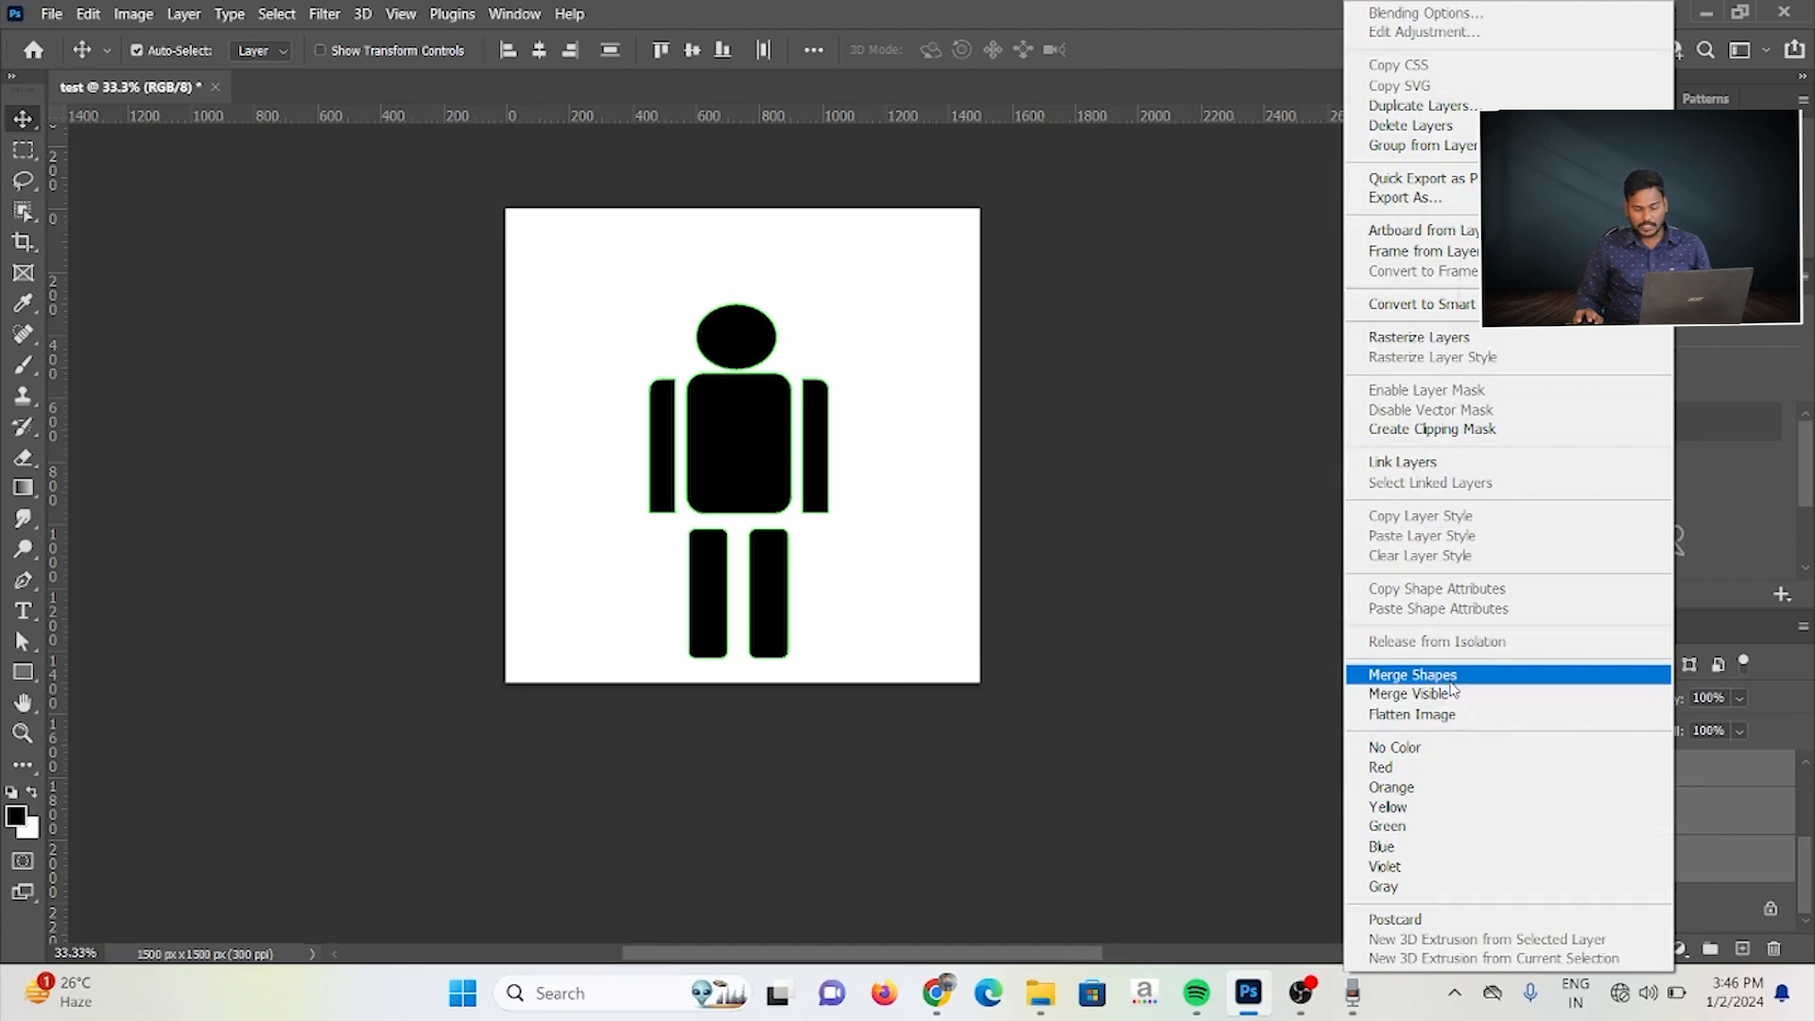
click(1412, 675)
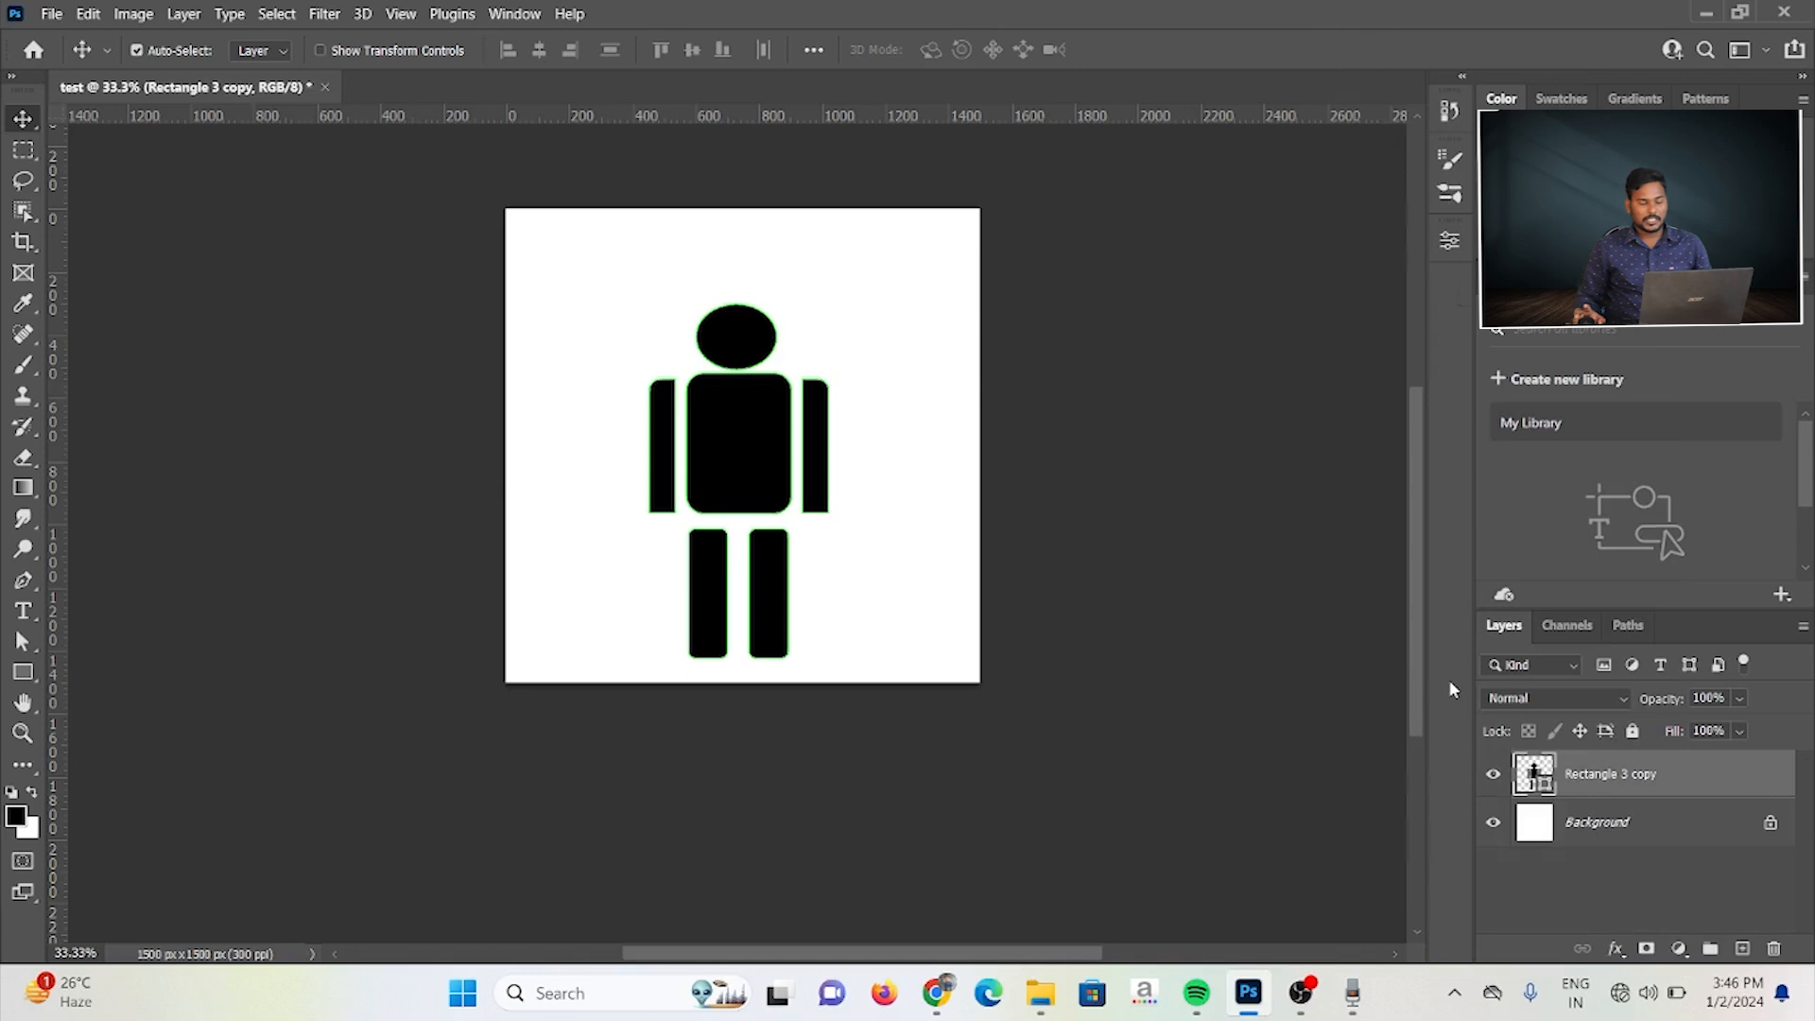
scroll(782, 444, up, 1)
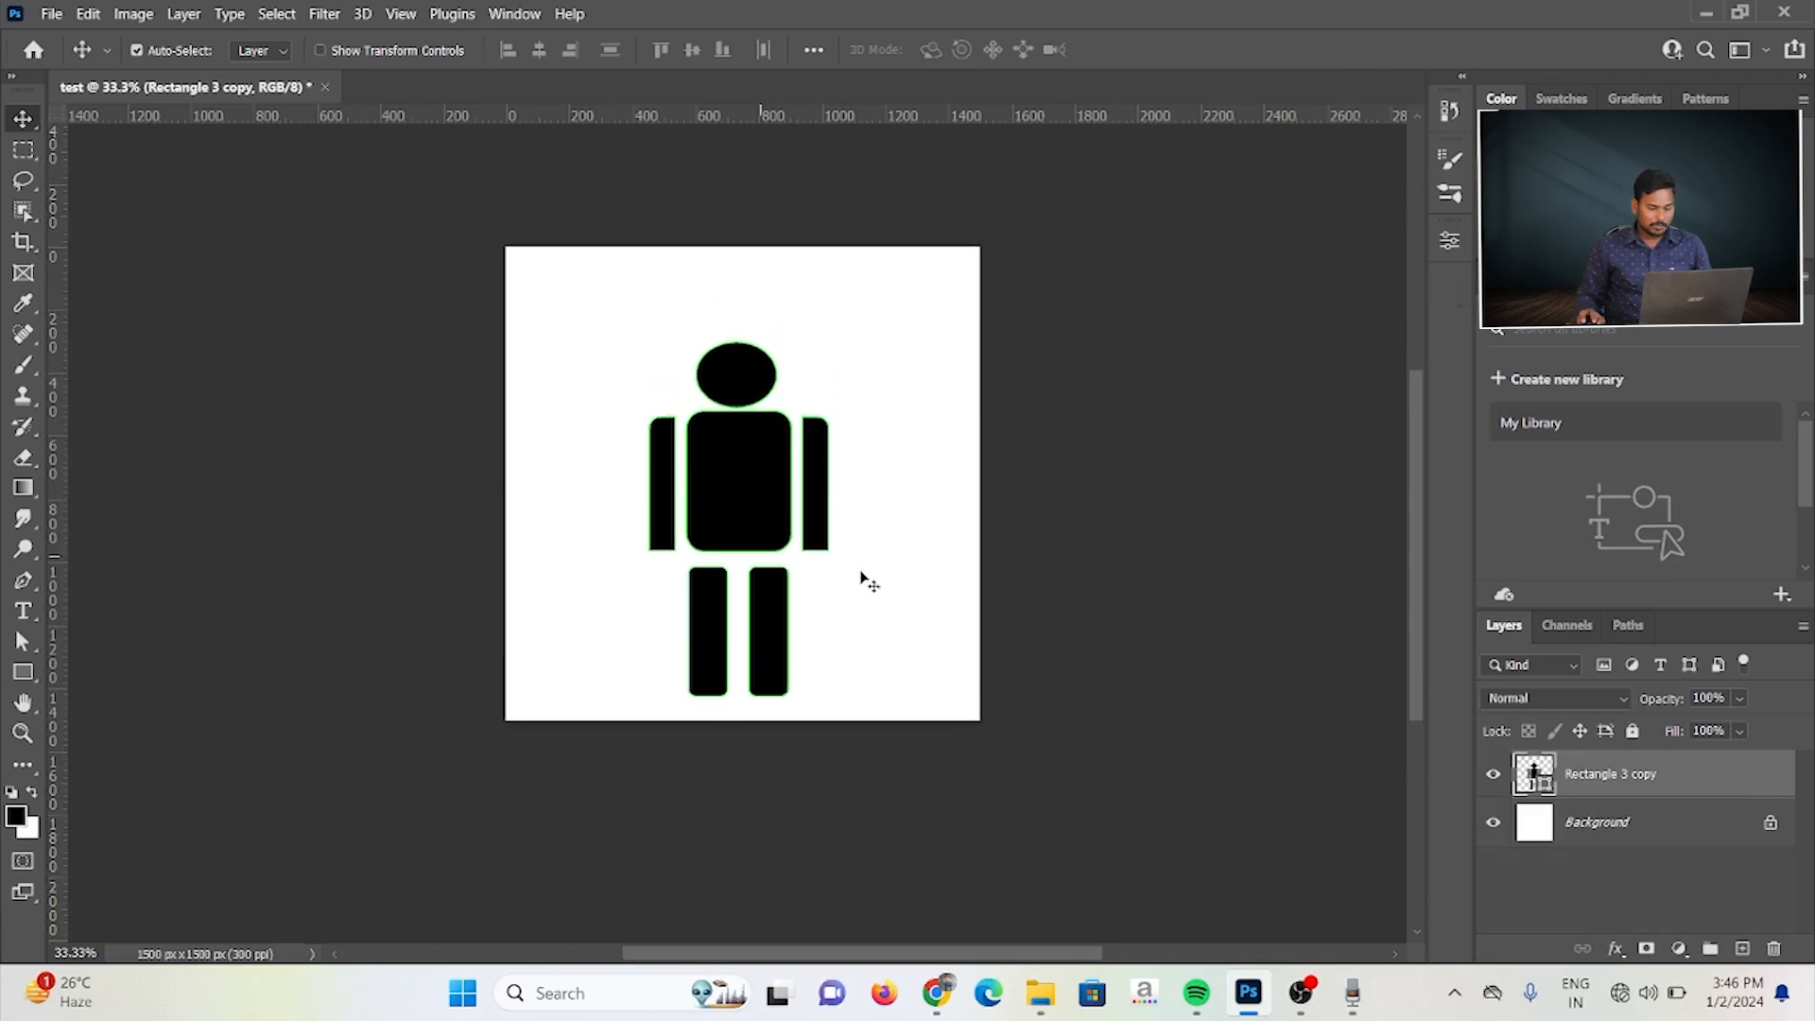
drag(756, 459, 750, 405)
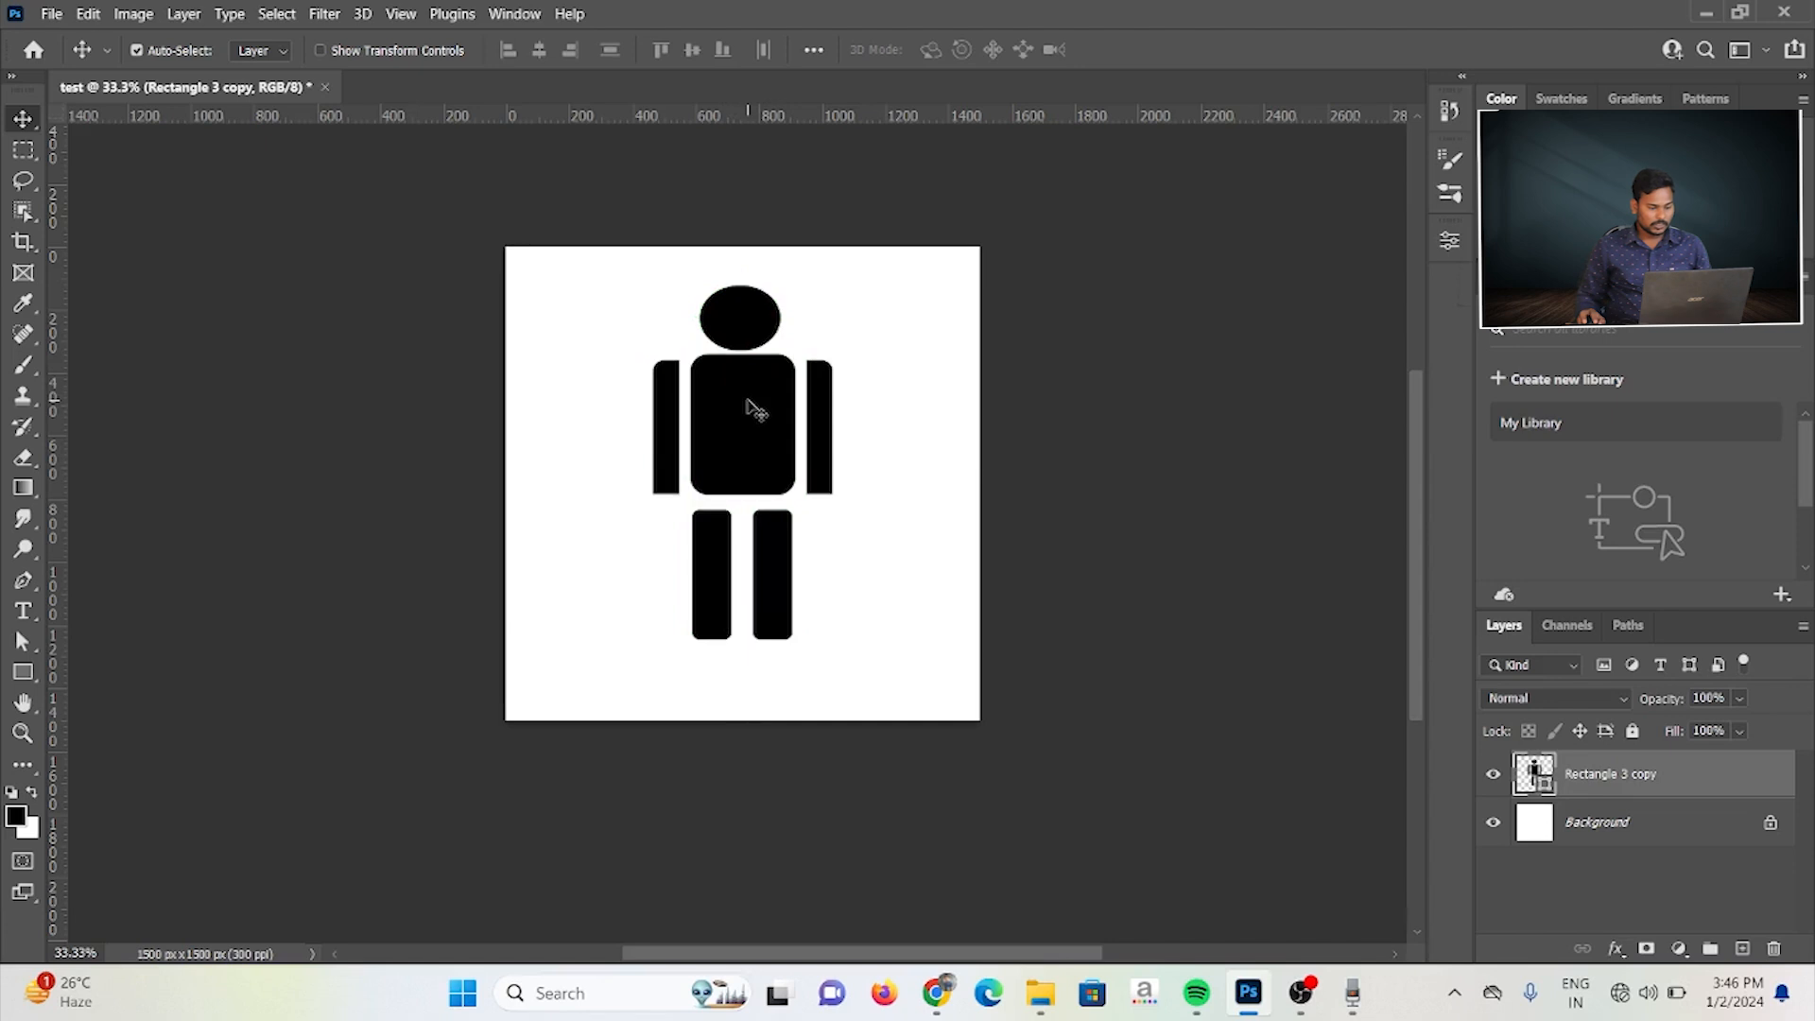
Step: Define the merged figure as a custom shape named "pixeltechpro man"
click(28, 671)
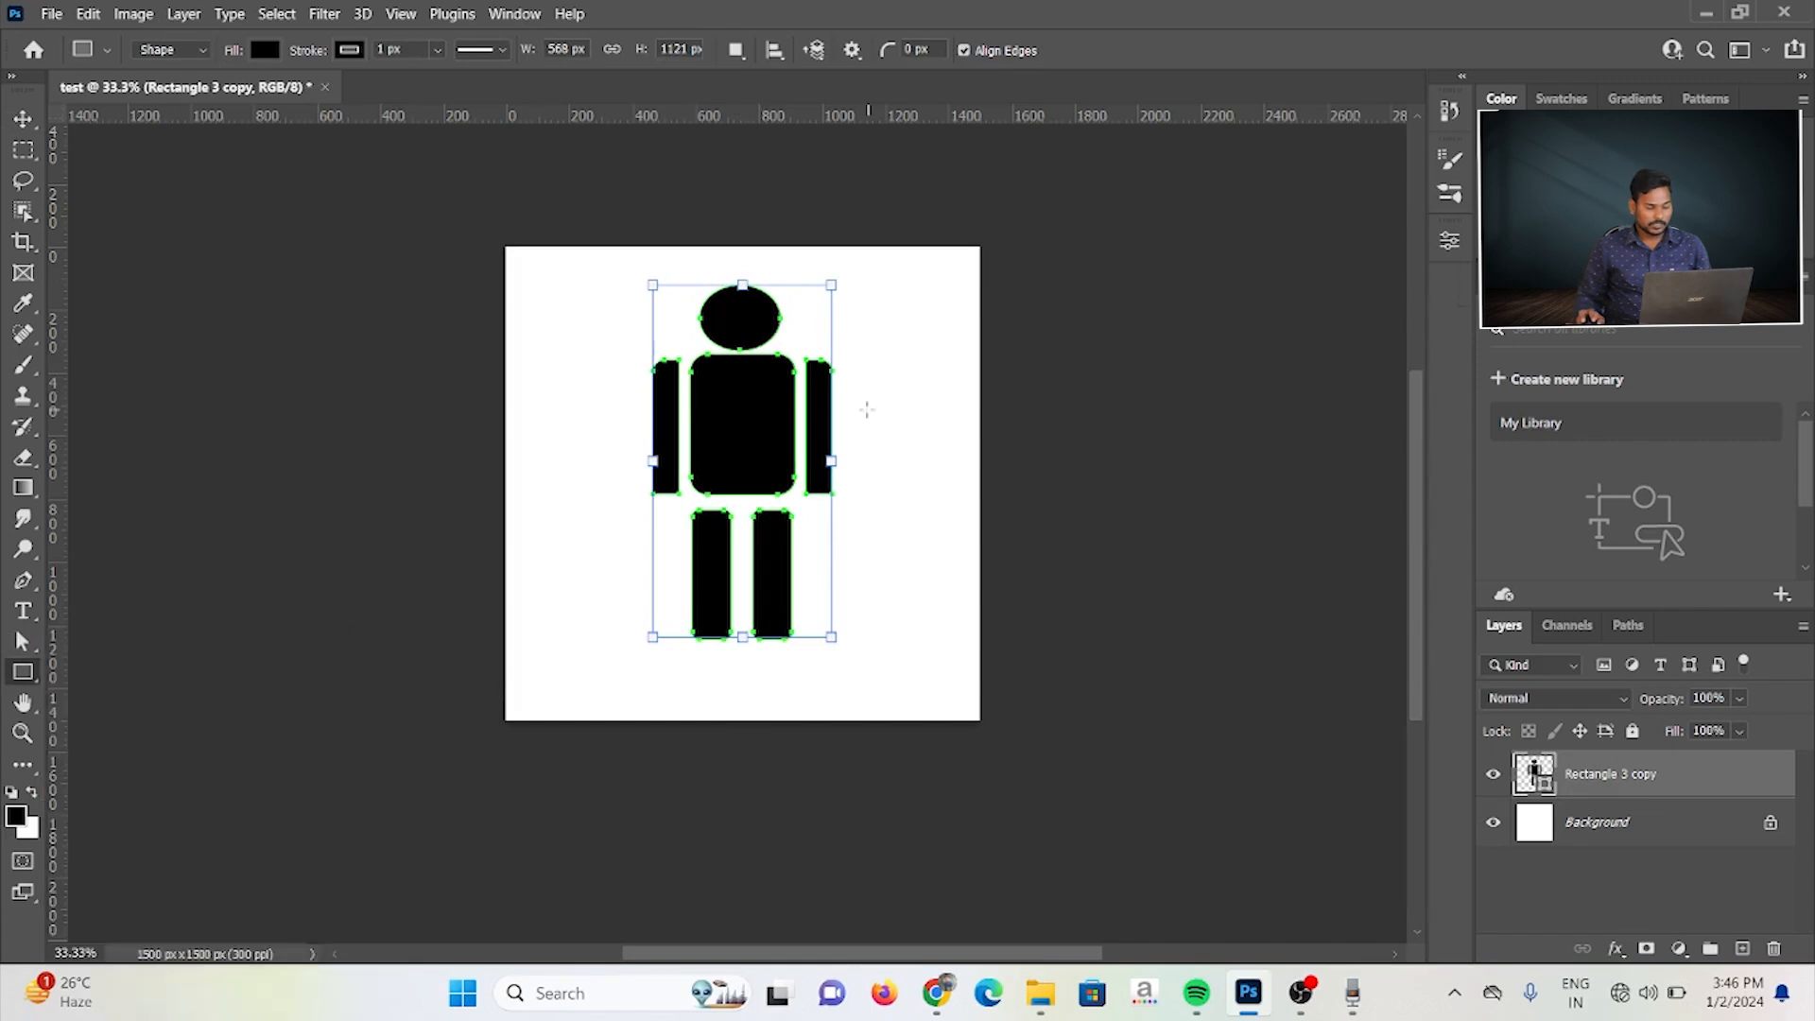
right_click(717, 404)
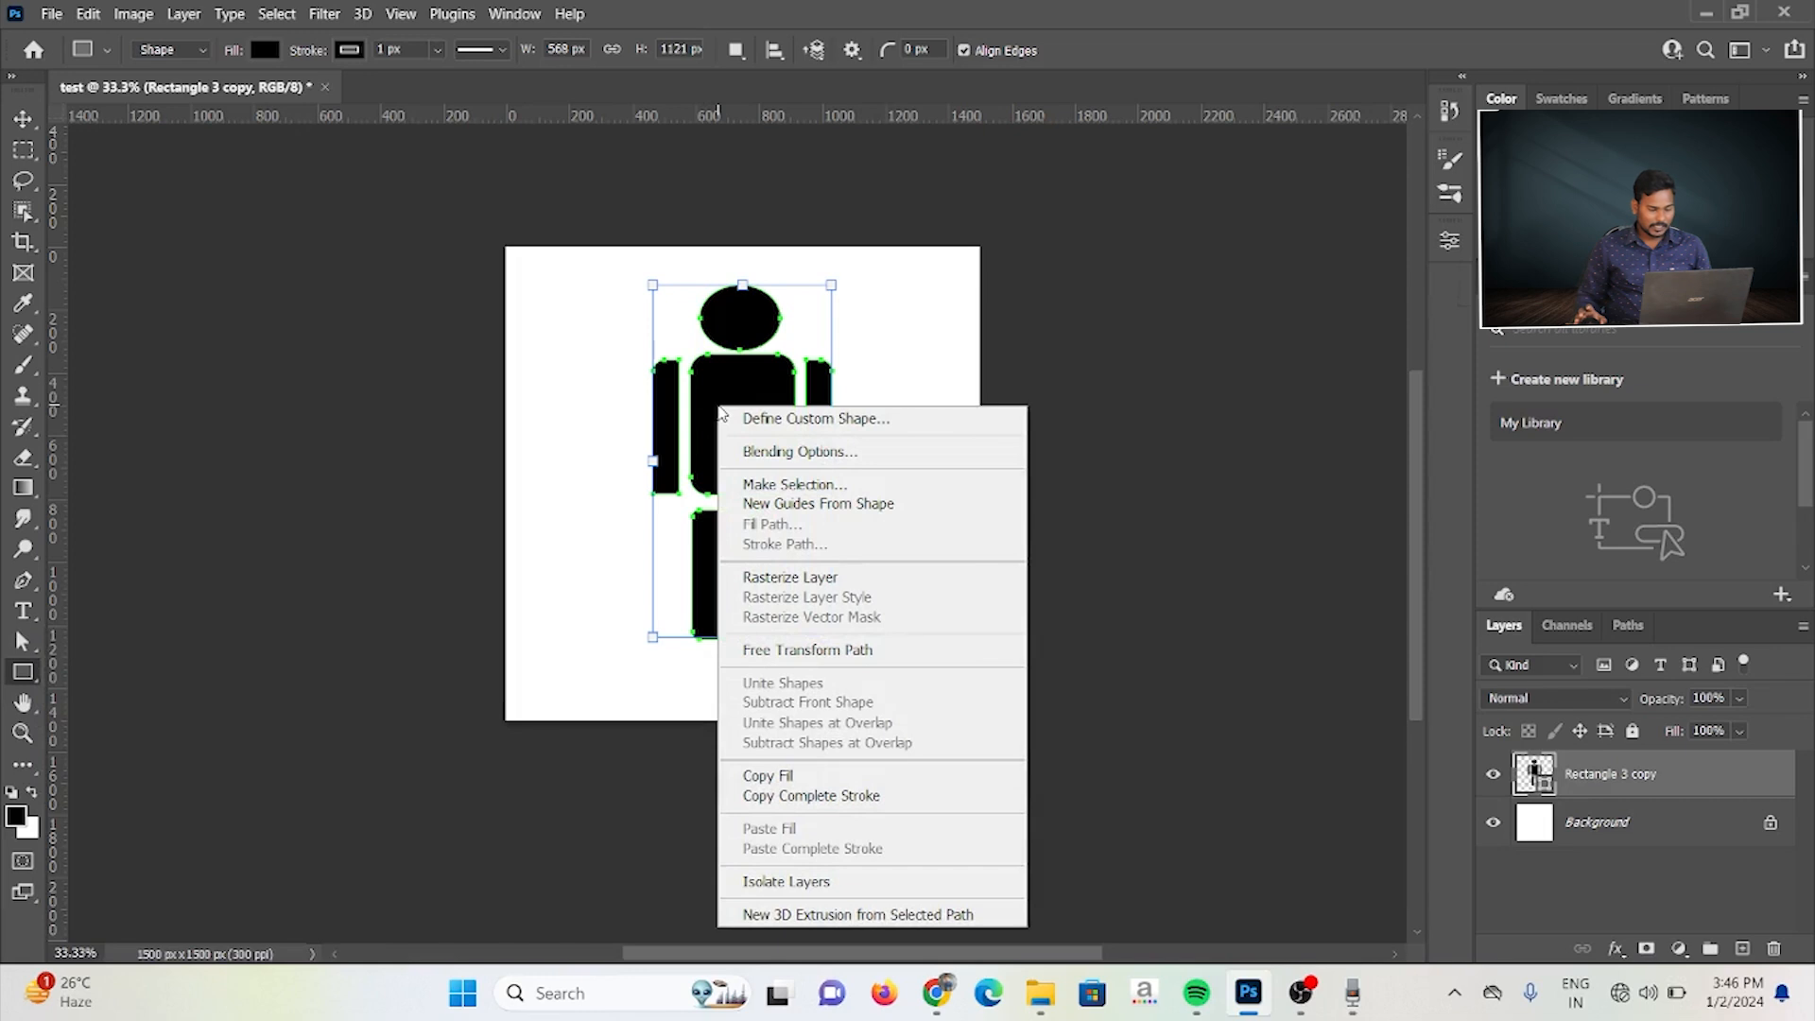
click(795, 422)
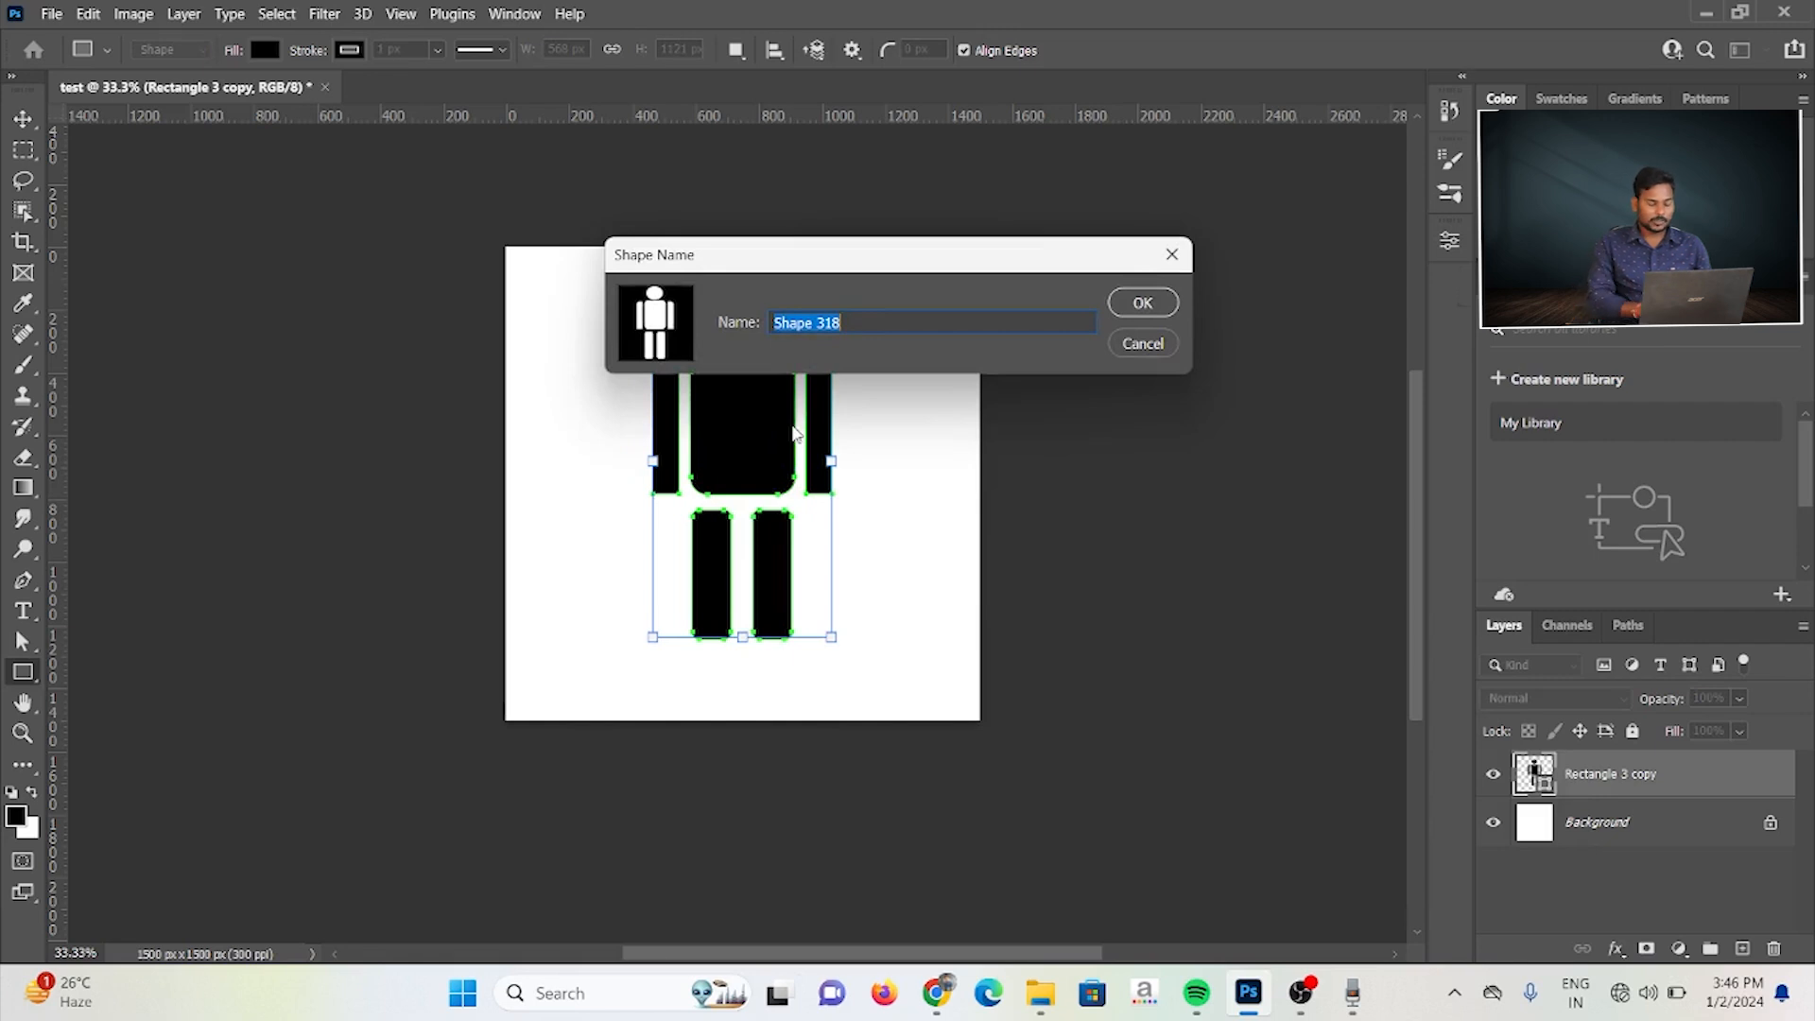
text(pixeltechpro man)
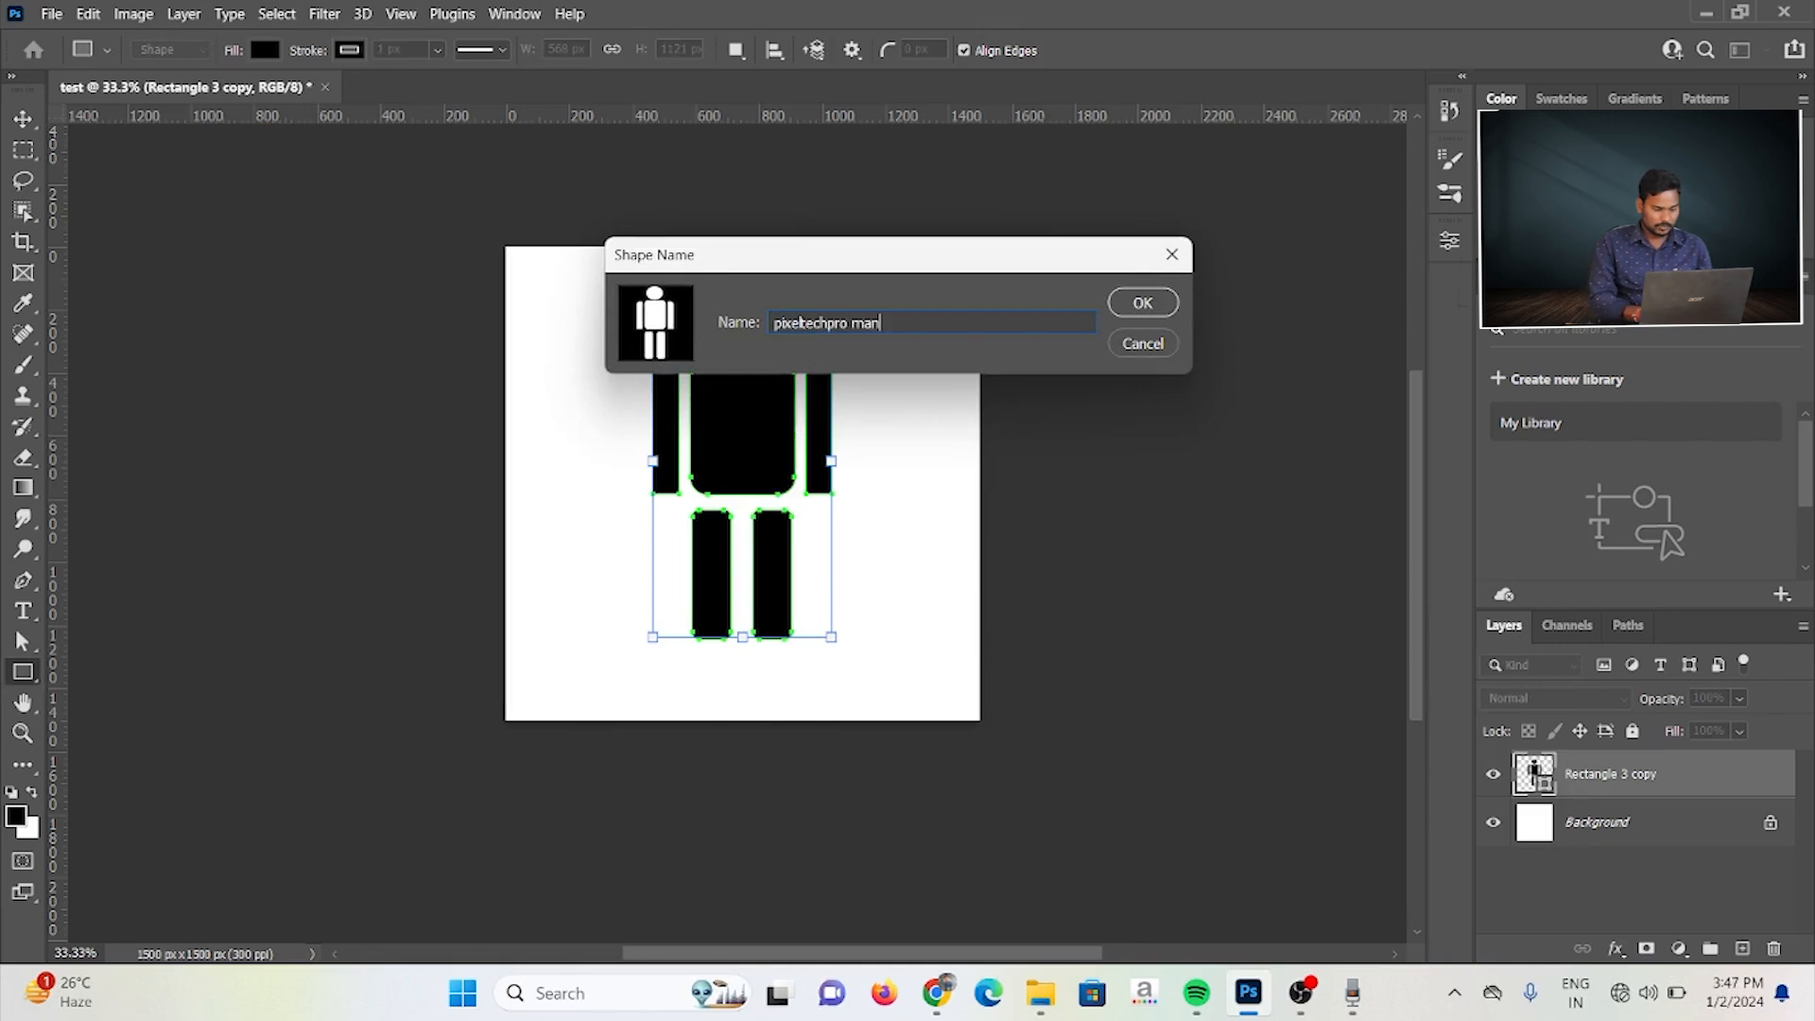
key(Return)
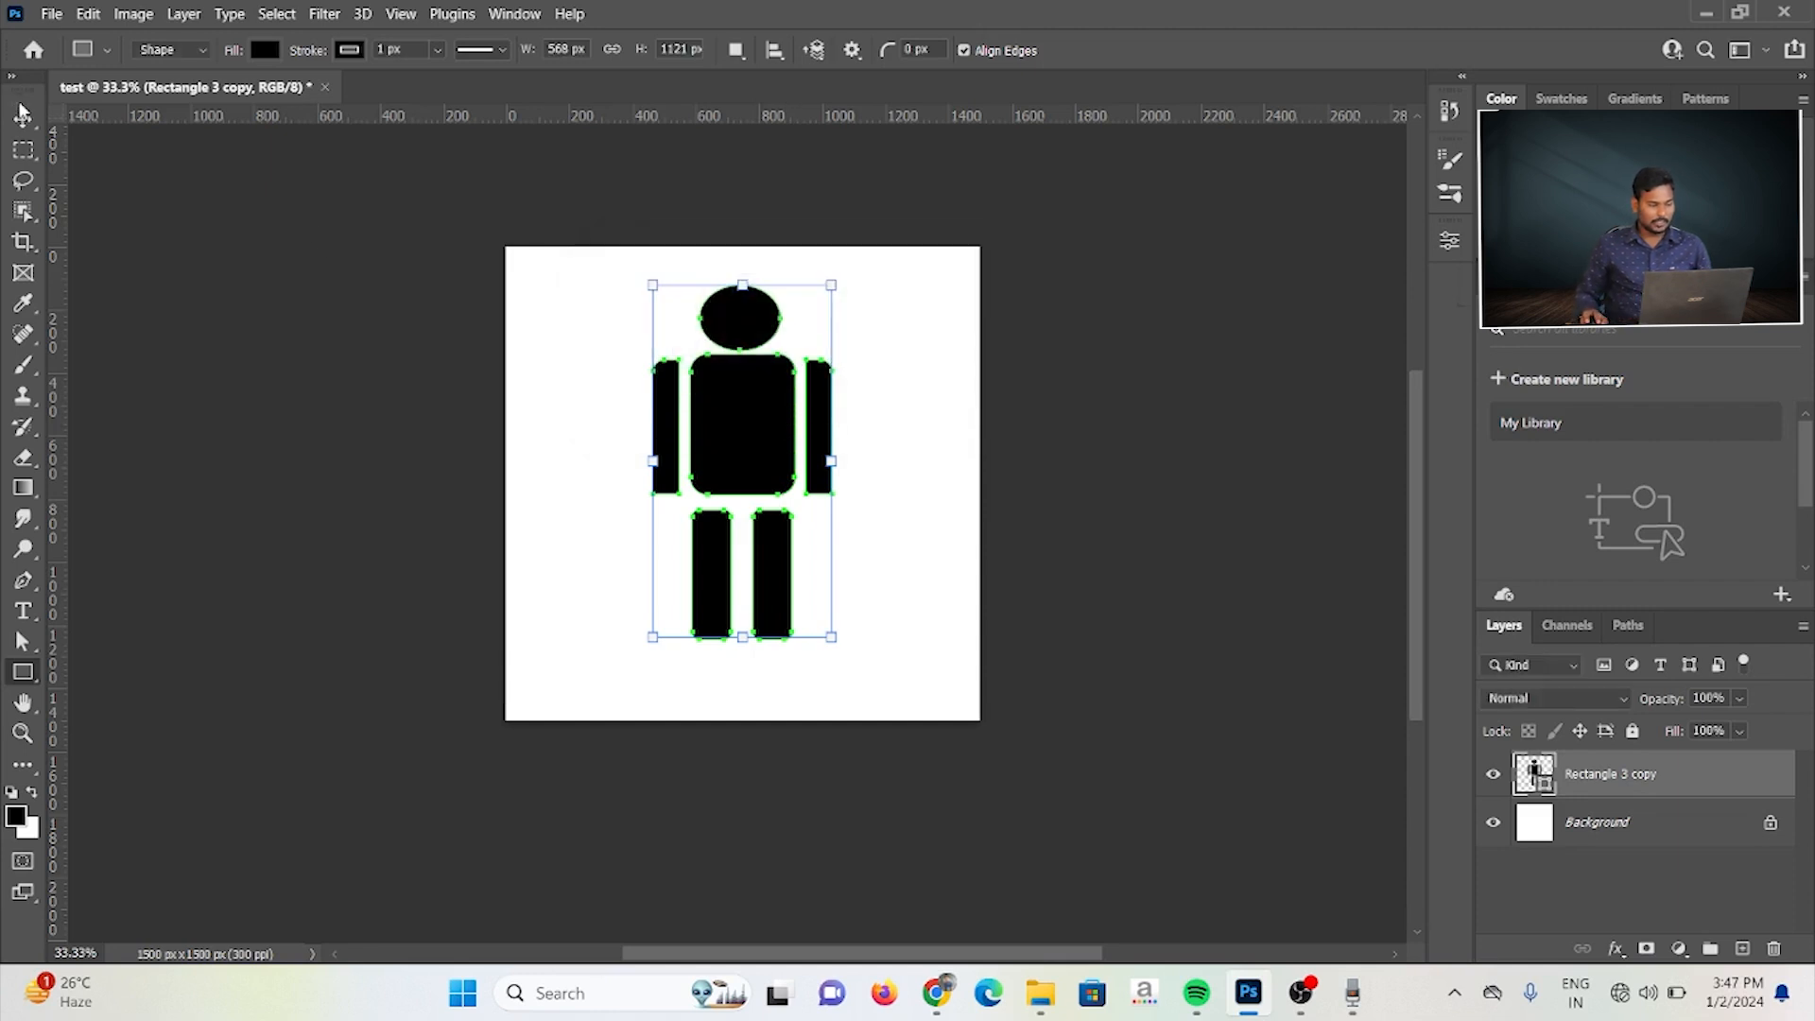
Step: Select the whole figure on the canvas and delete it
click(23, 116)
drag(536, 276, 921, 688)
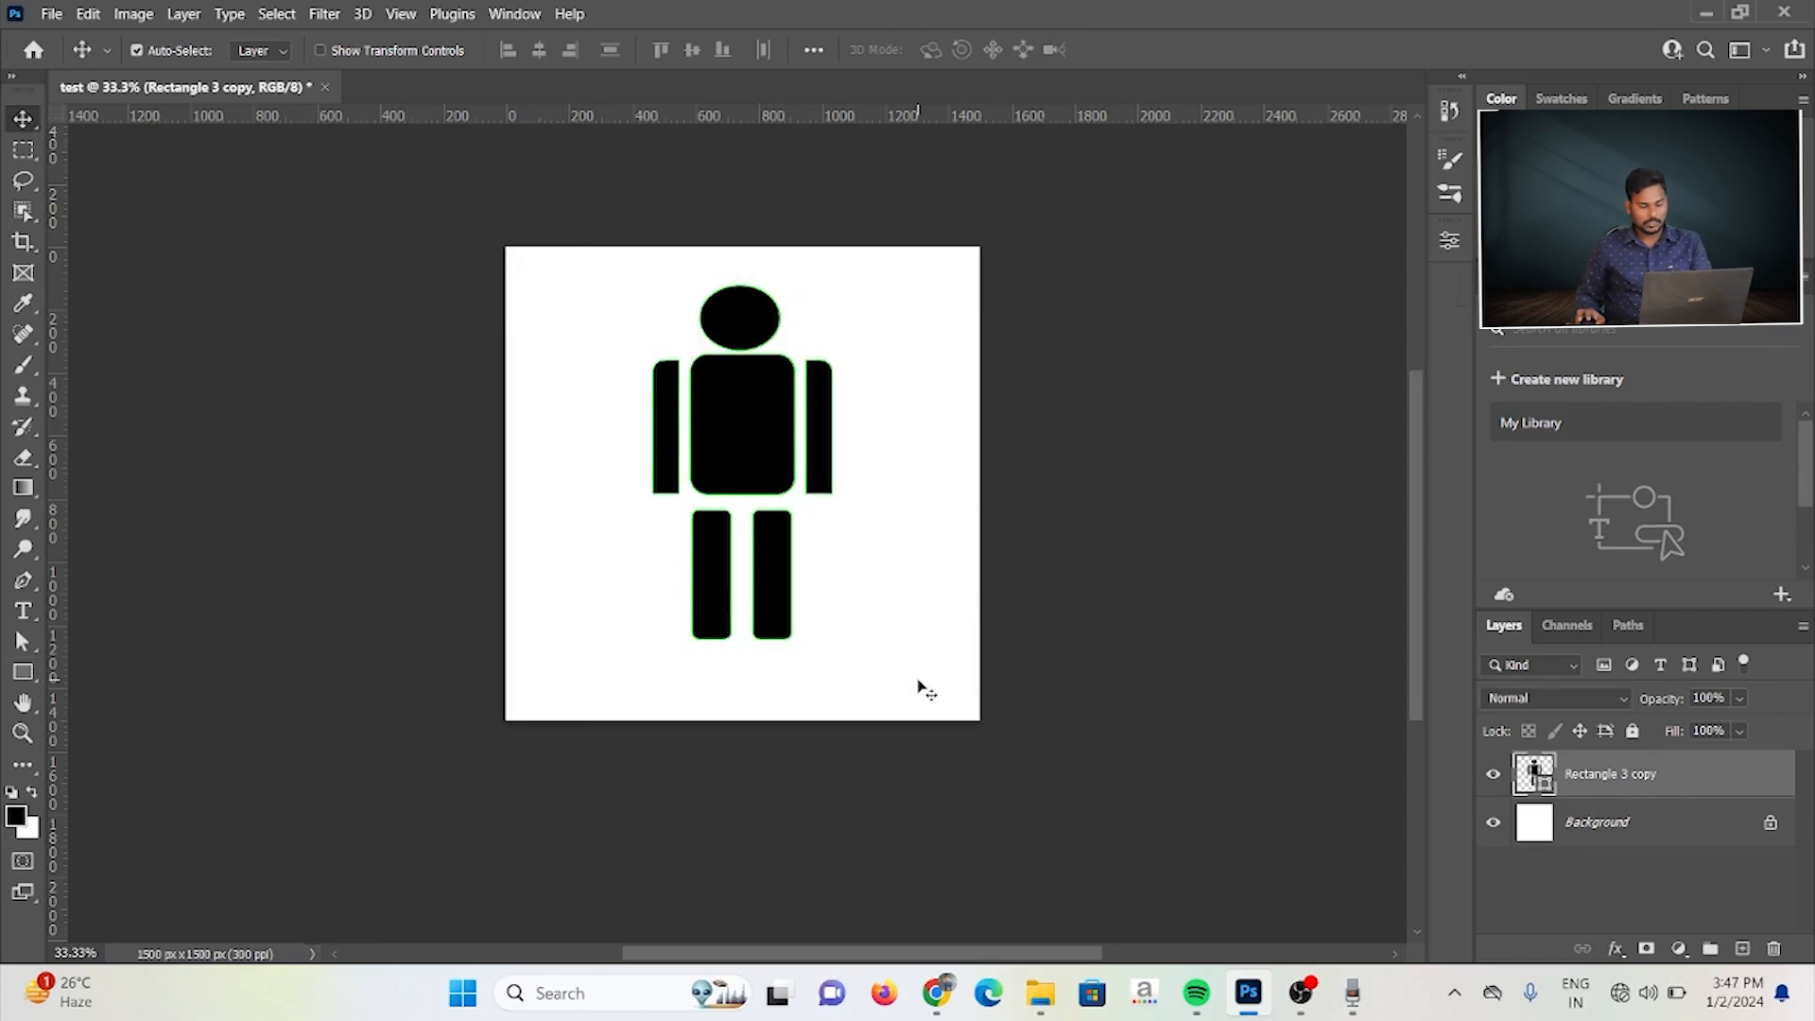
key(Delete)
Step: Place the saved pixeltechpro man custom shape on the left half of the canvas at 400 × 400 px
click(23, 673)
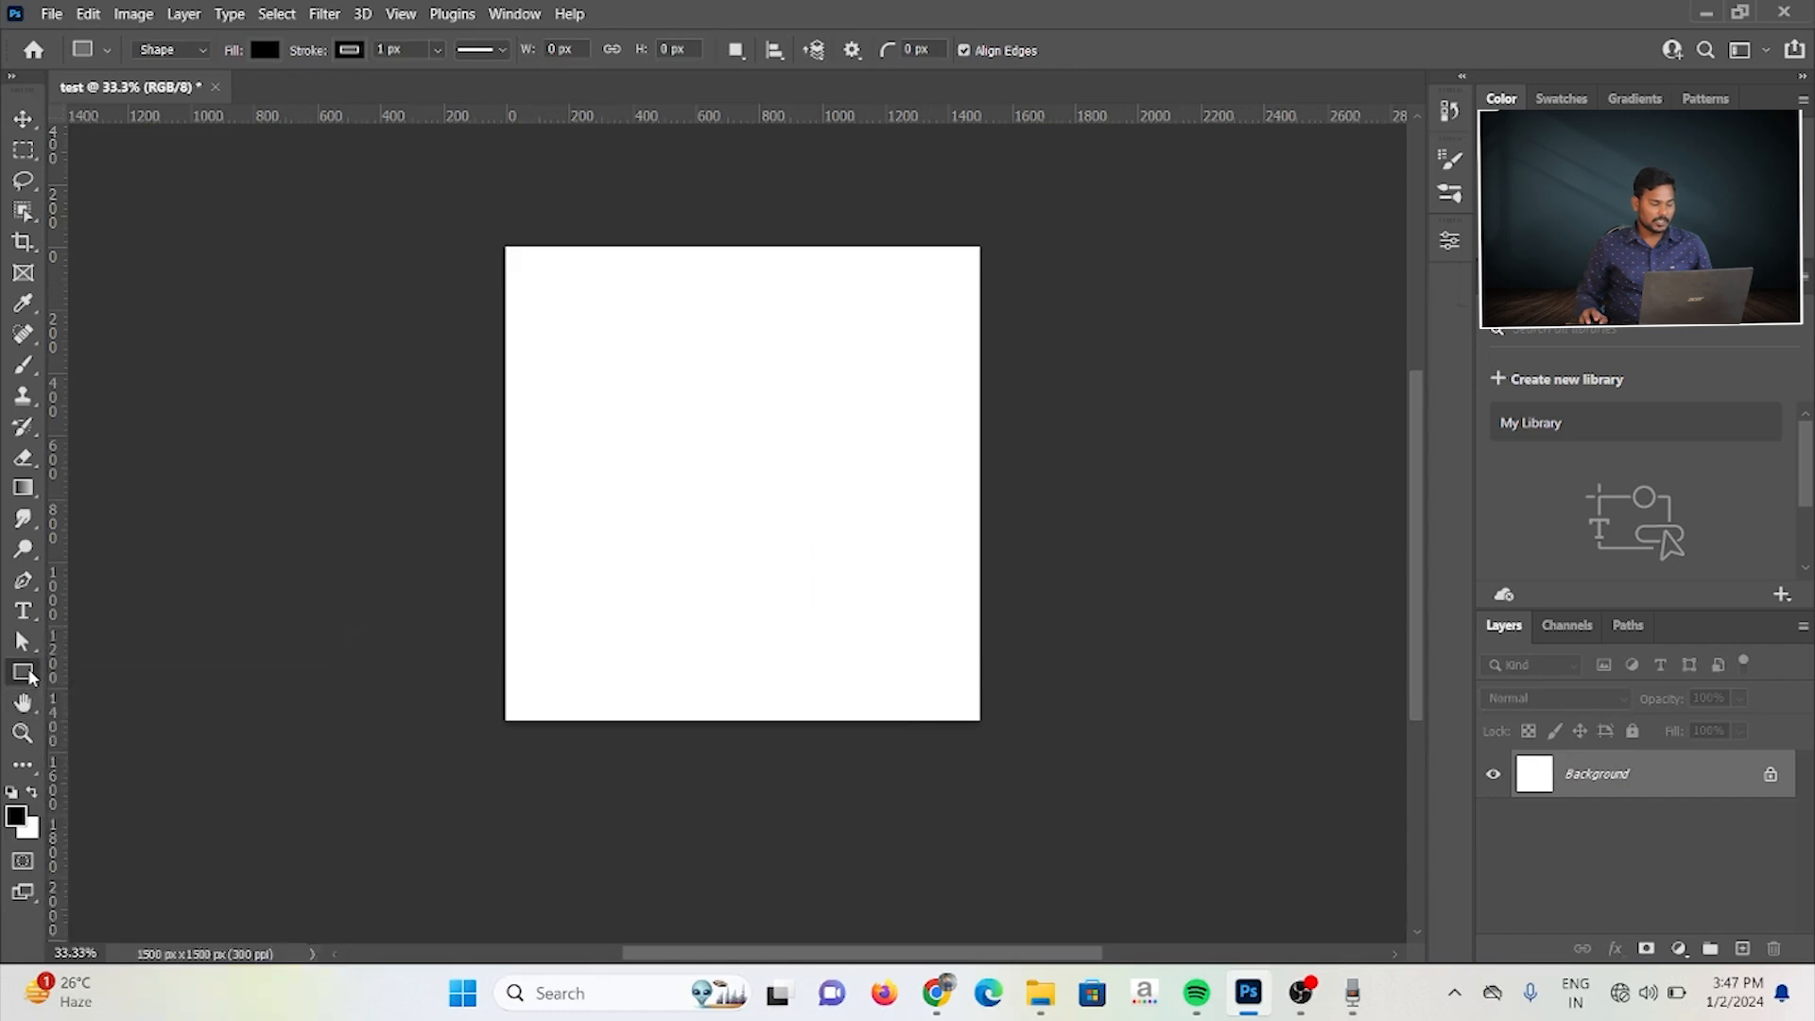
right_click(31, 673)
click(129, 783)
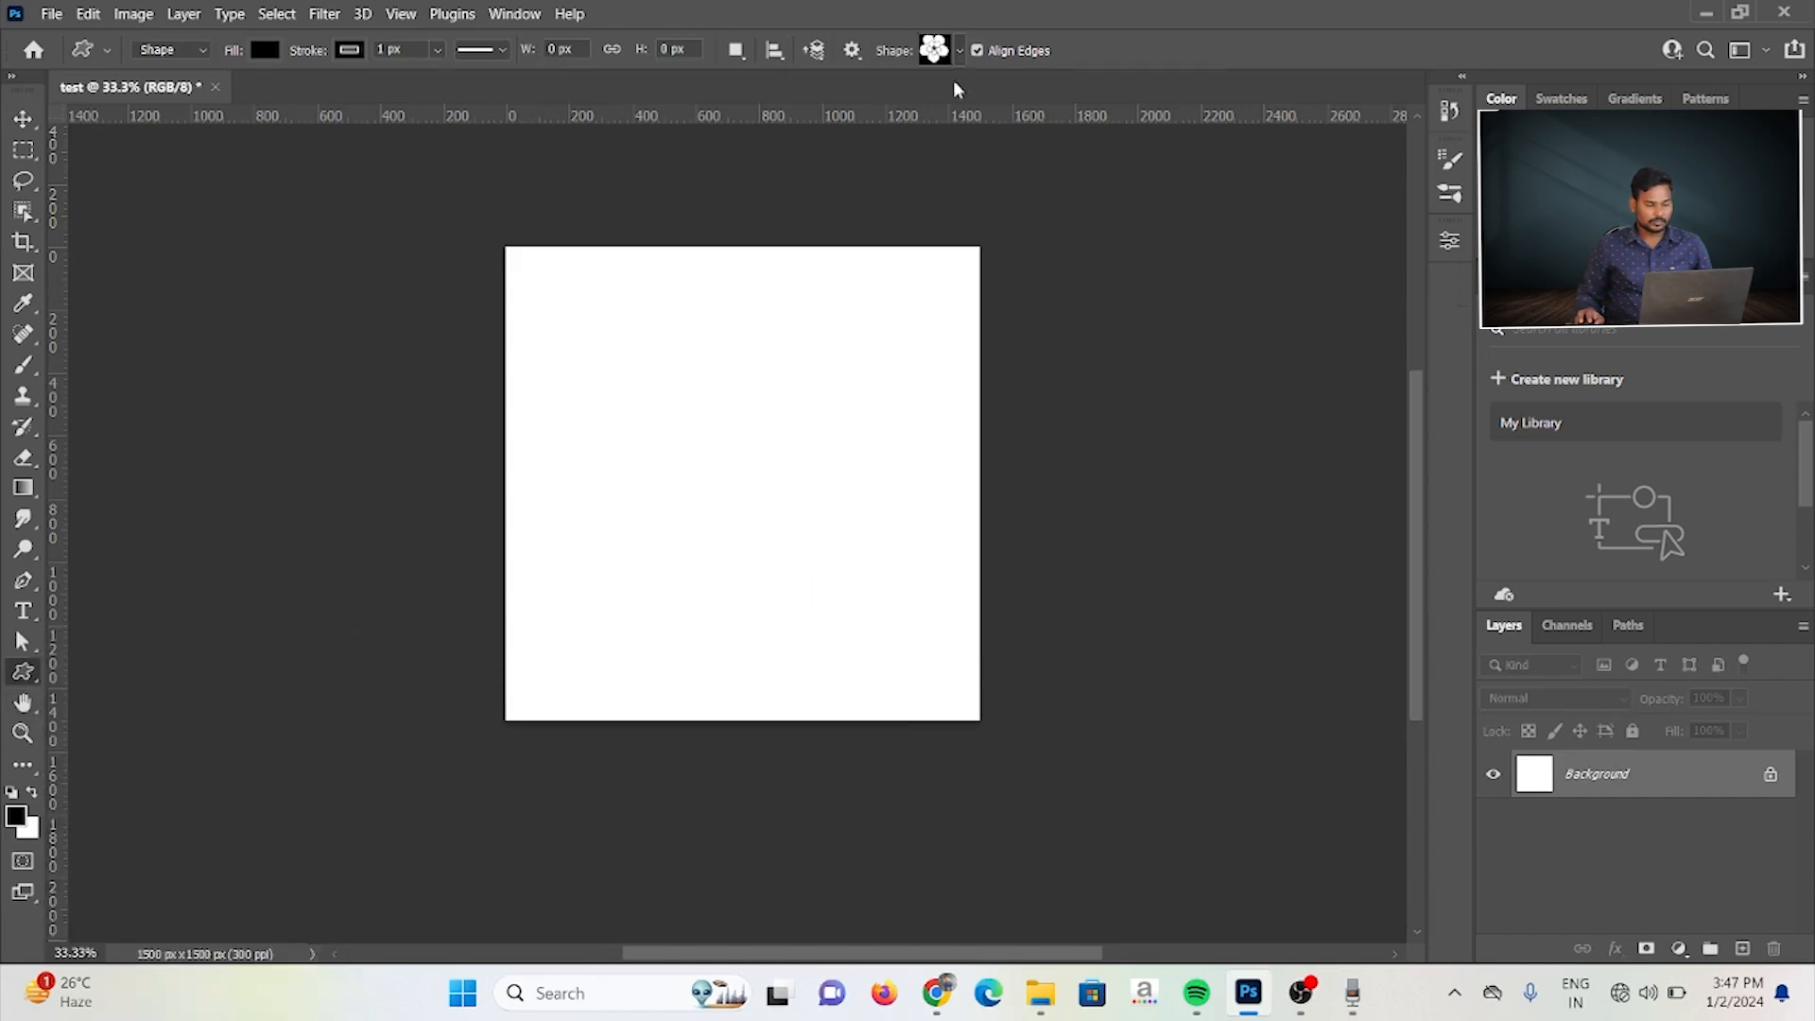
click(961, 52)
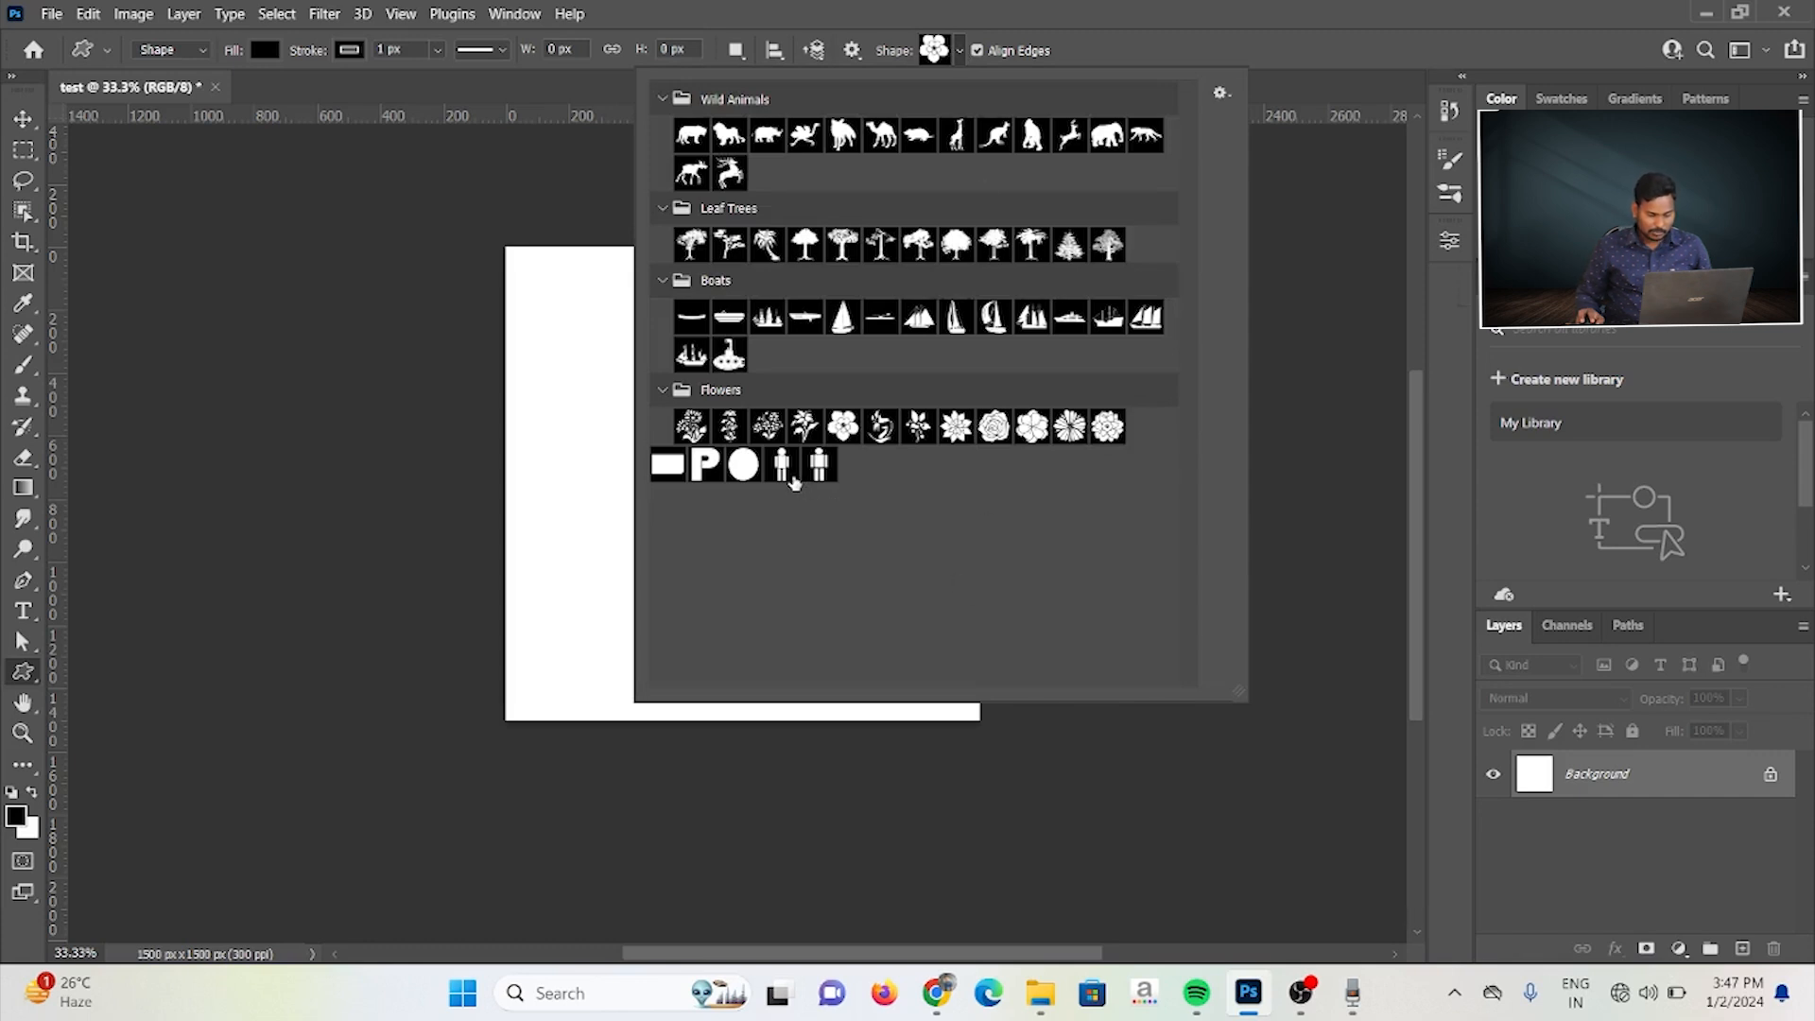
click(820, 468)
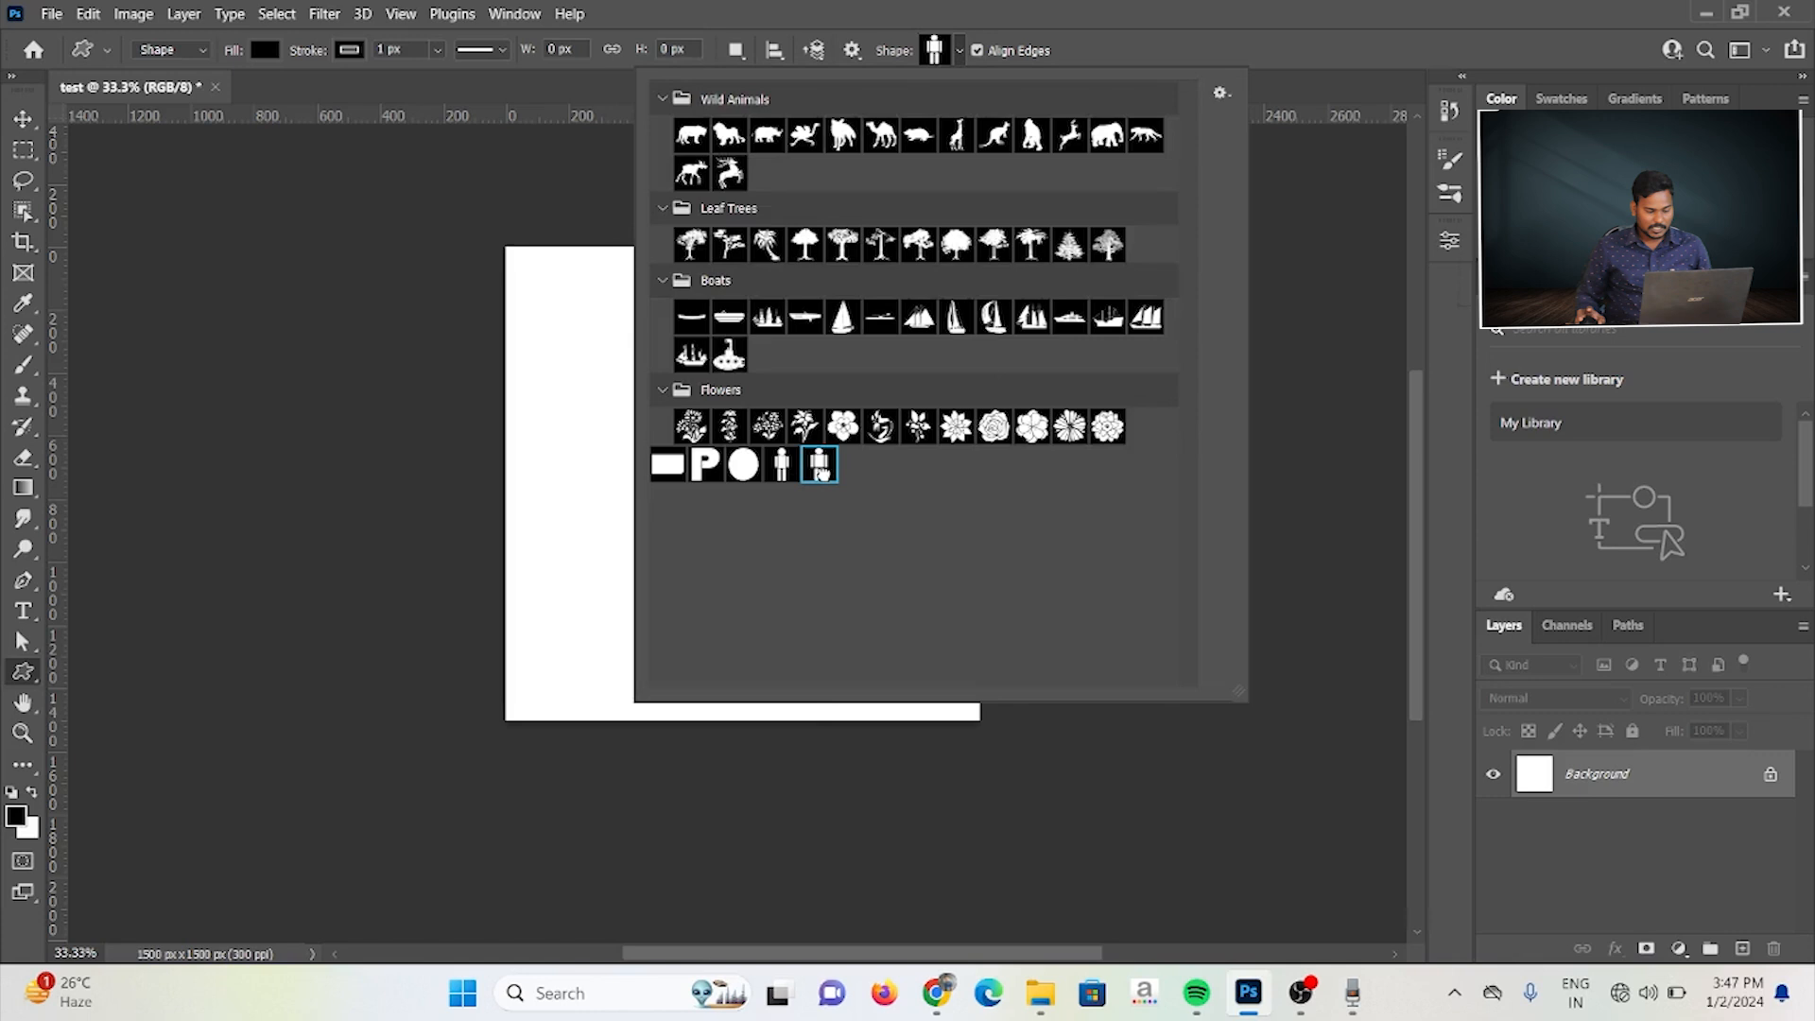
click(612, 419)
click(539, 346)
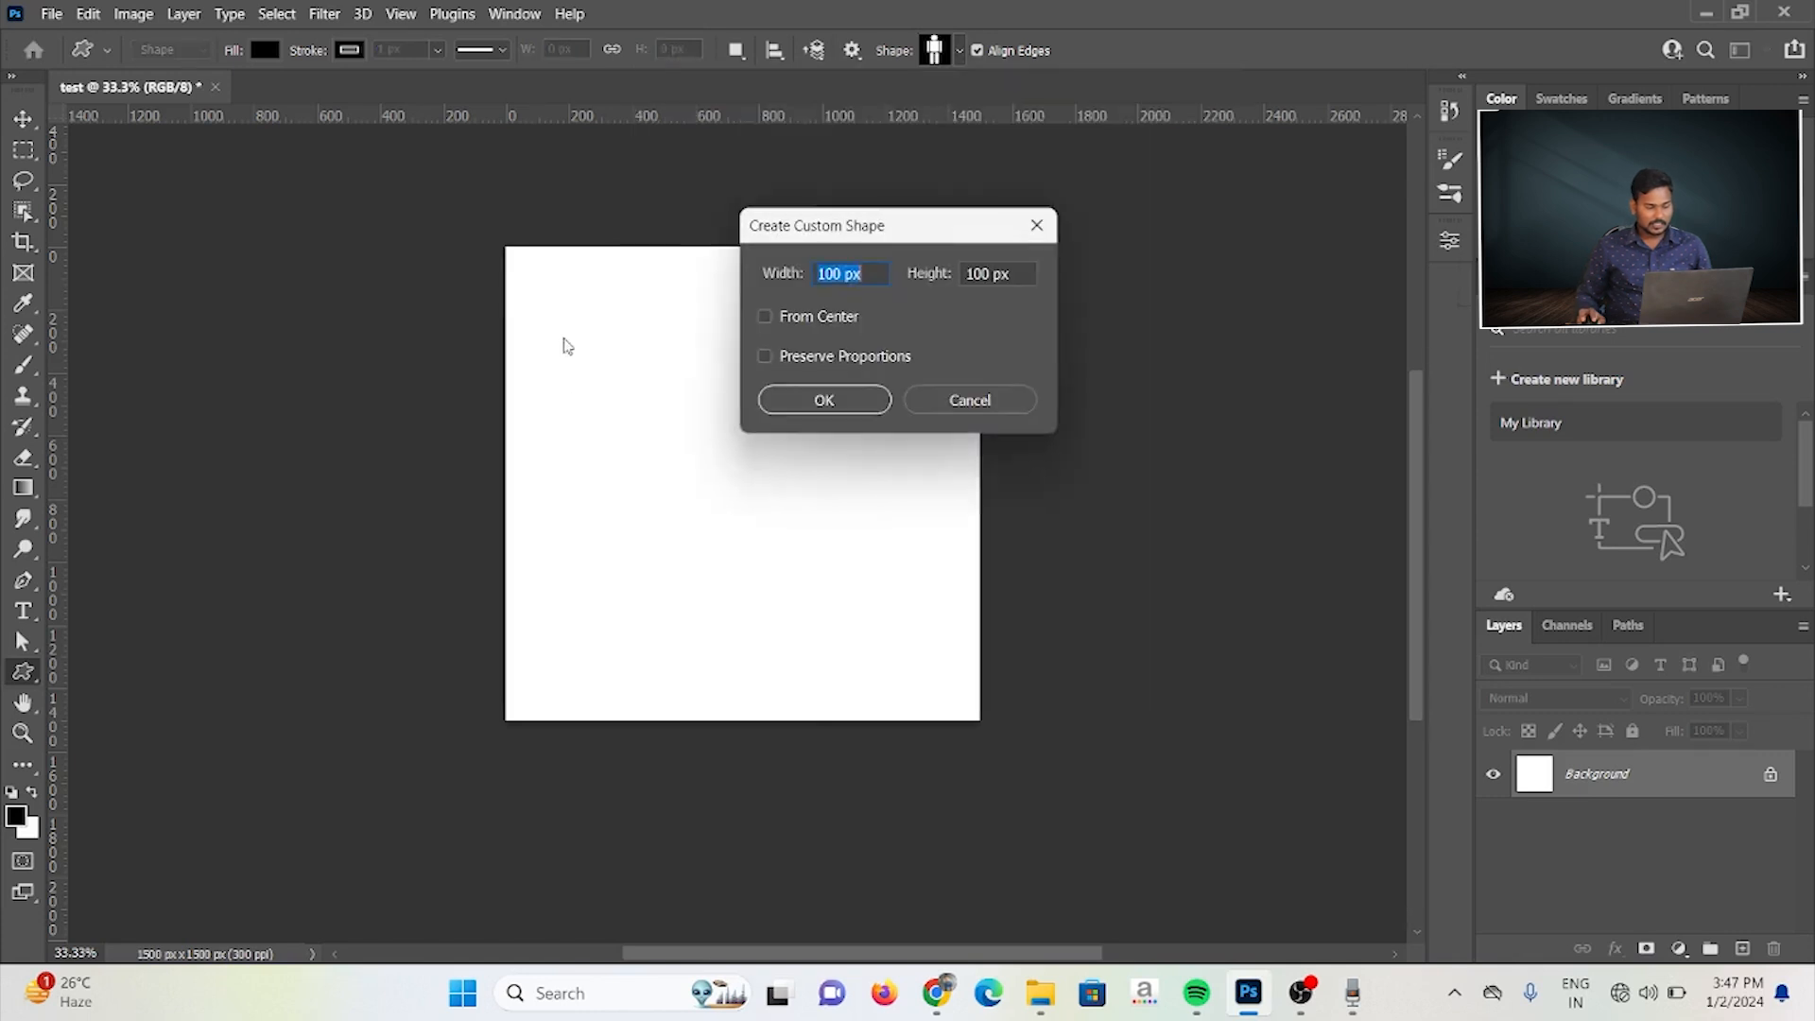
text(400)
key(Tab)
text(400)
click(824, 400)
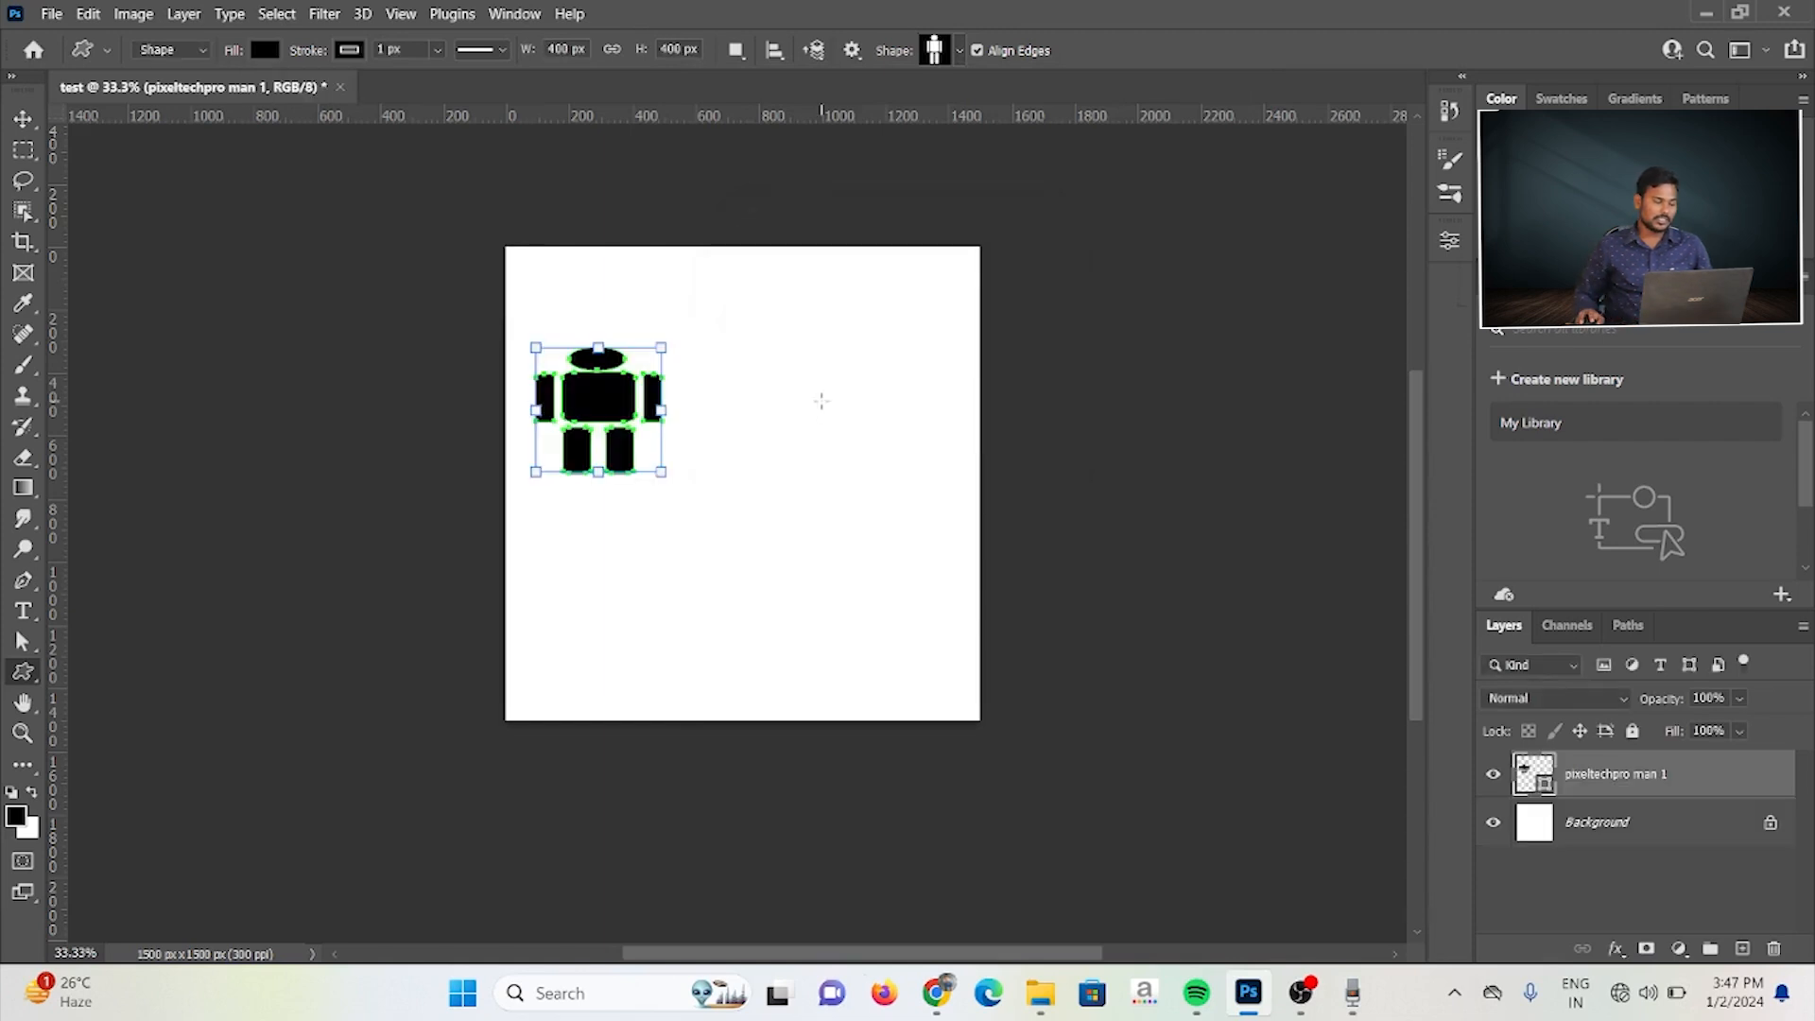
Step: Move the placed figure a little toward the canvas centre, then deselect and reselect it
click(22, 119)
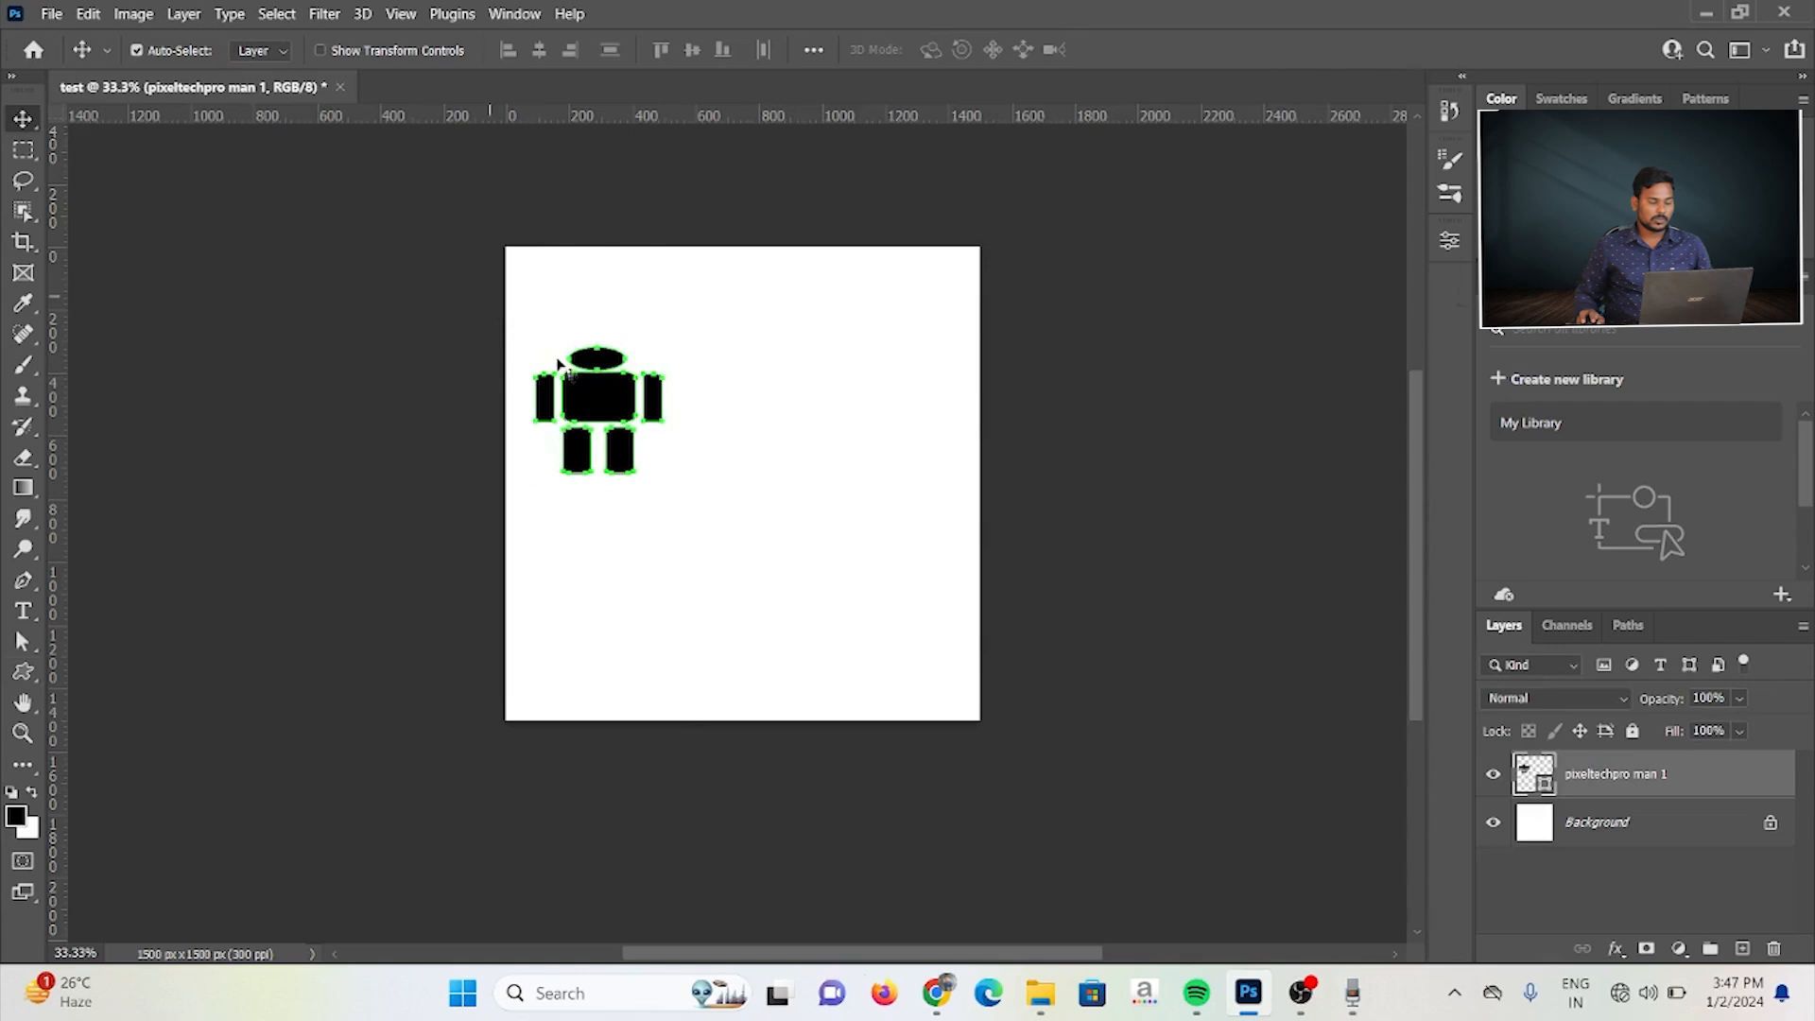
drag(624, 408, 702, 441)
click(803, 337)
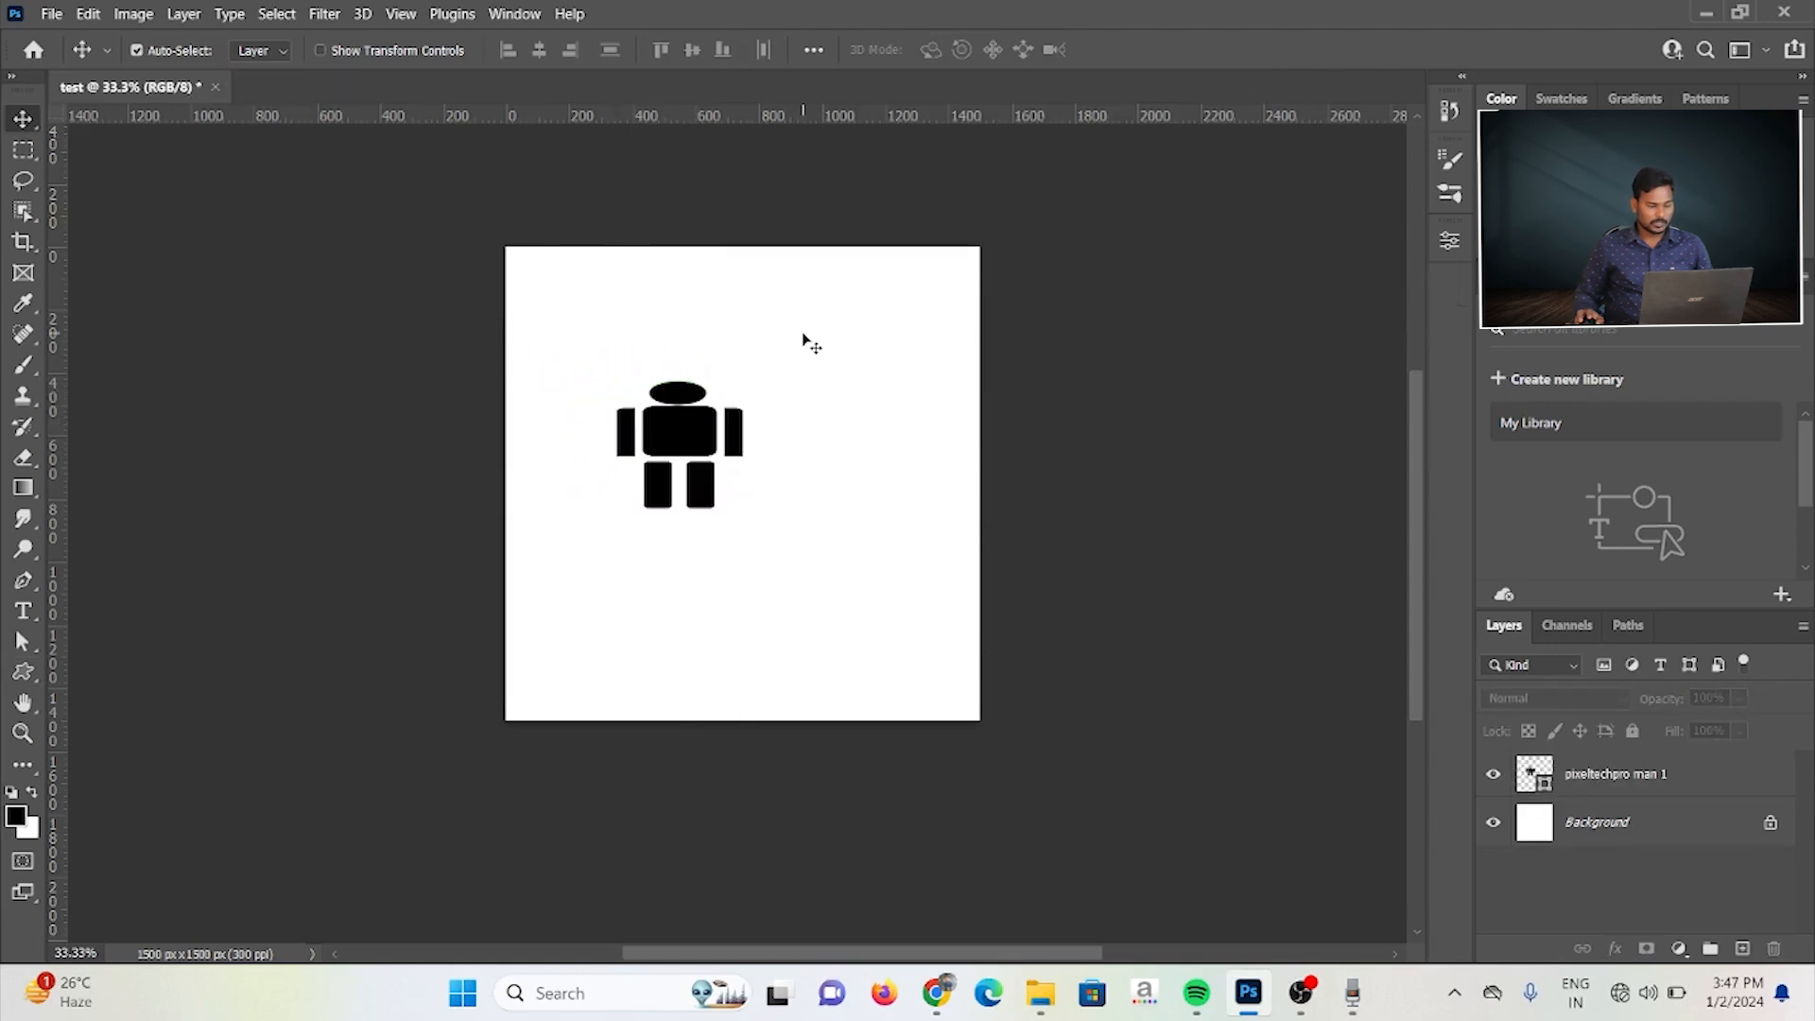
click(704, 409)
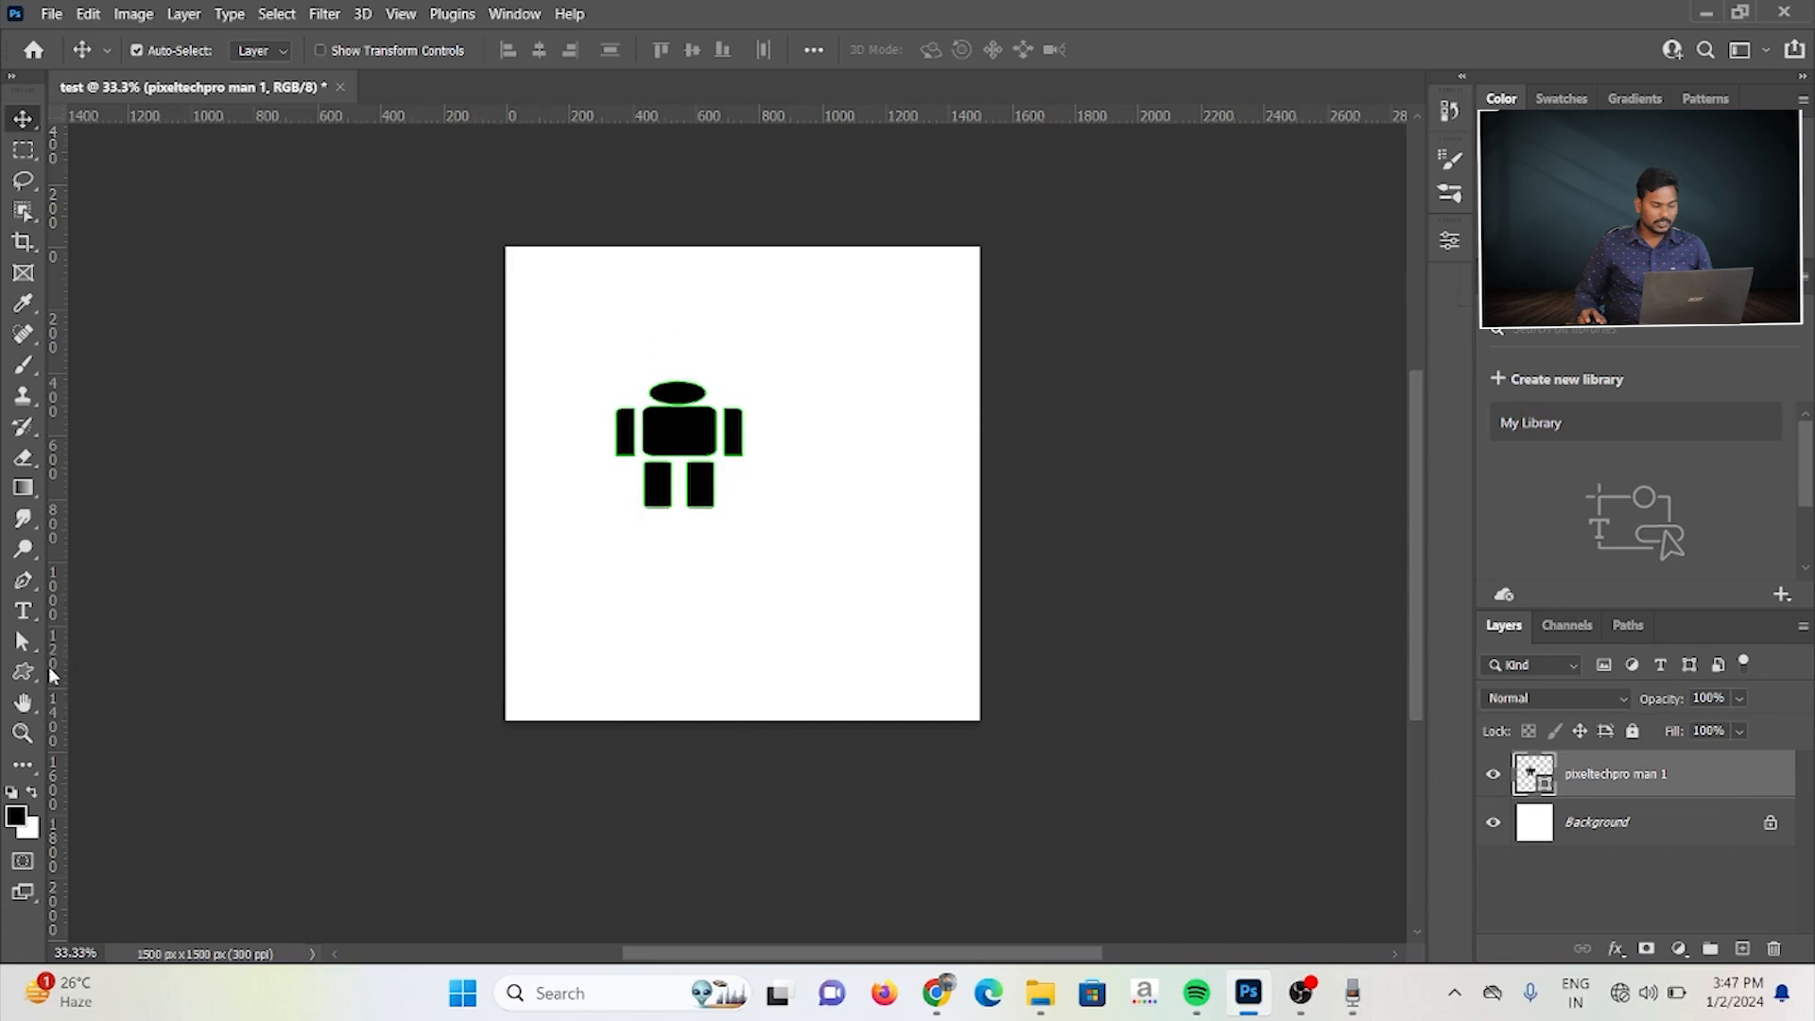
Step: Cycle to the Polygon tool and draw a 20-pointed starburst about 707 px wide right of the figure, undoing the extra polygon
click(34, 668)
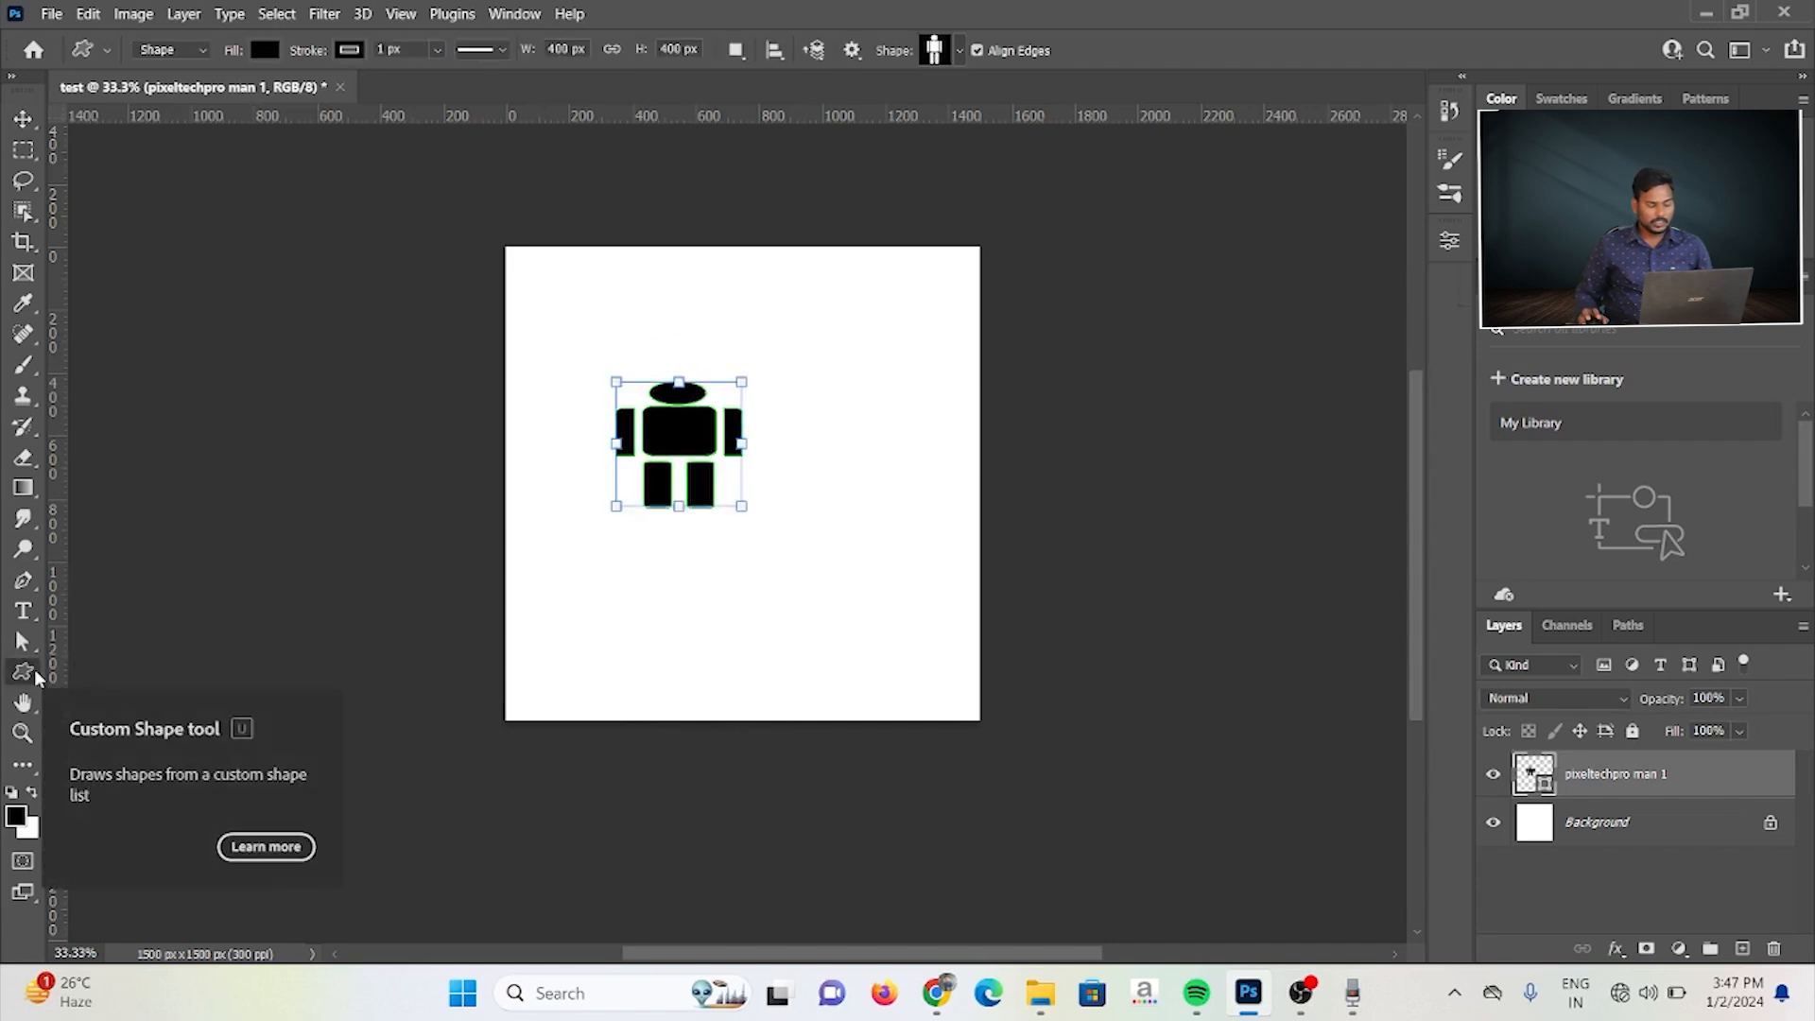
right_click(34, 668)
click(14, 677)
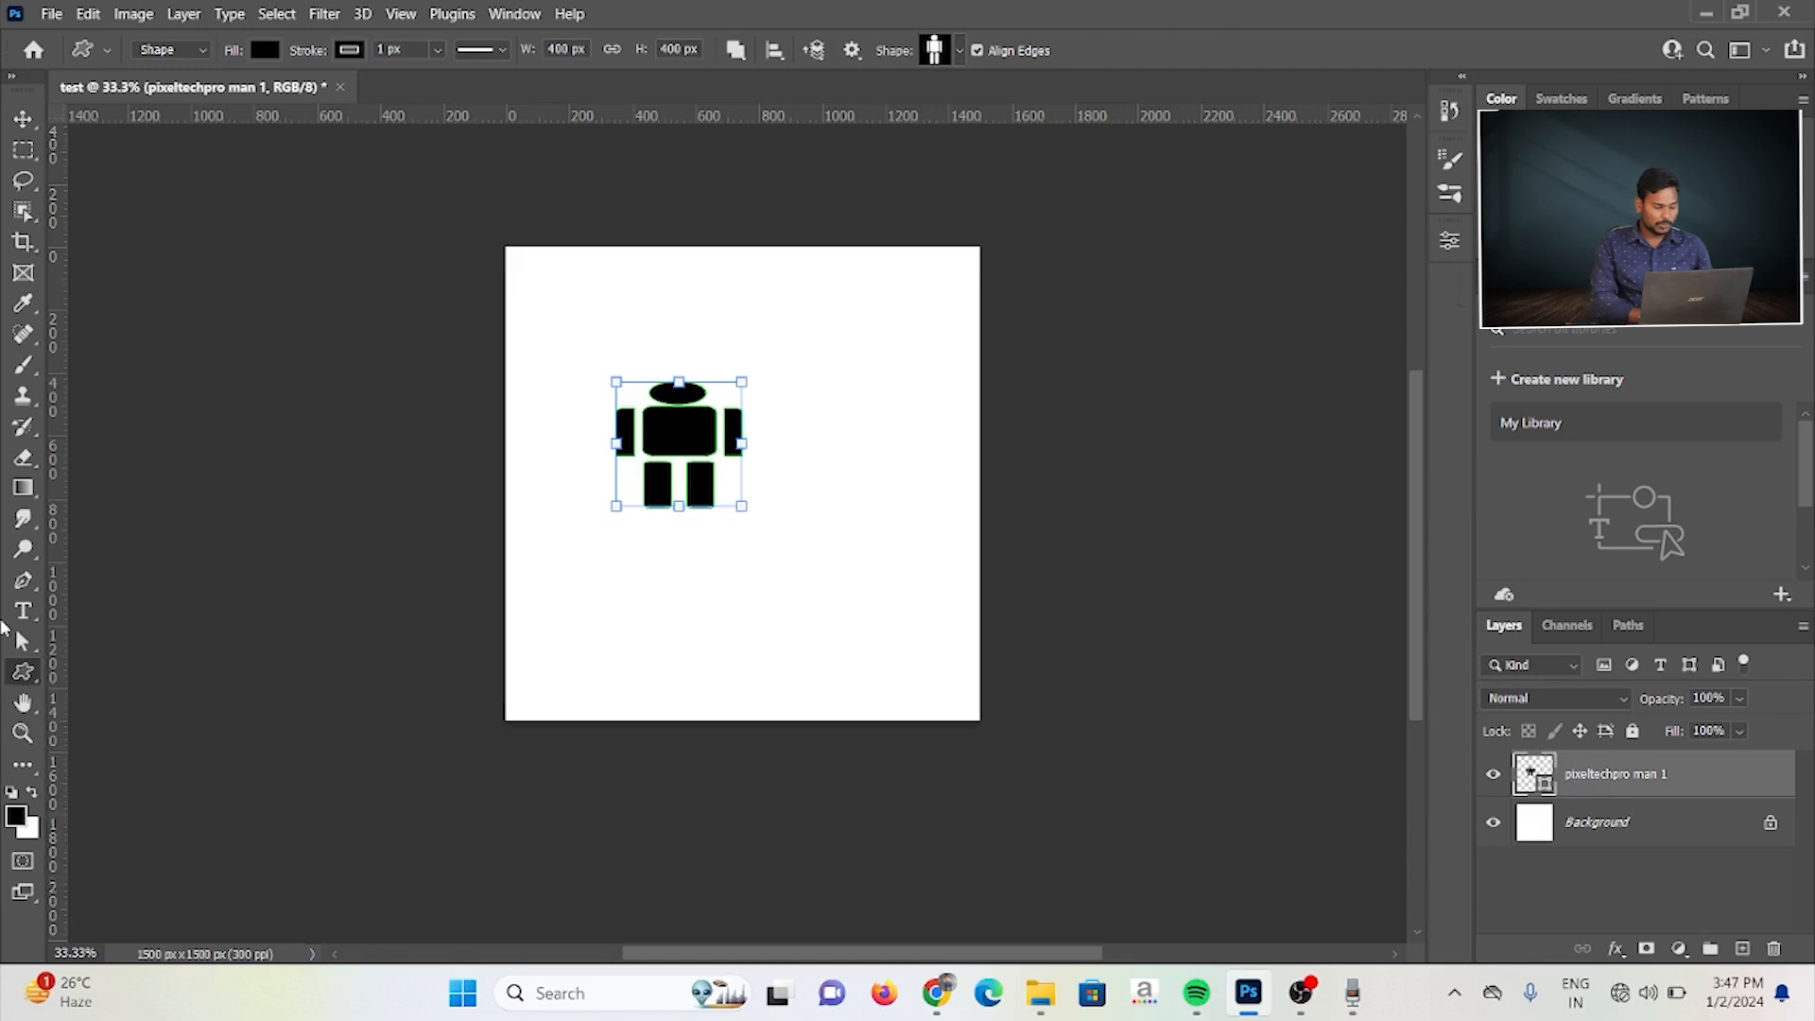
key(shift+u)
key(shift+u)
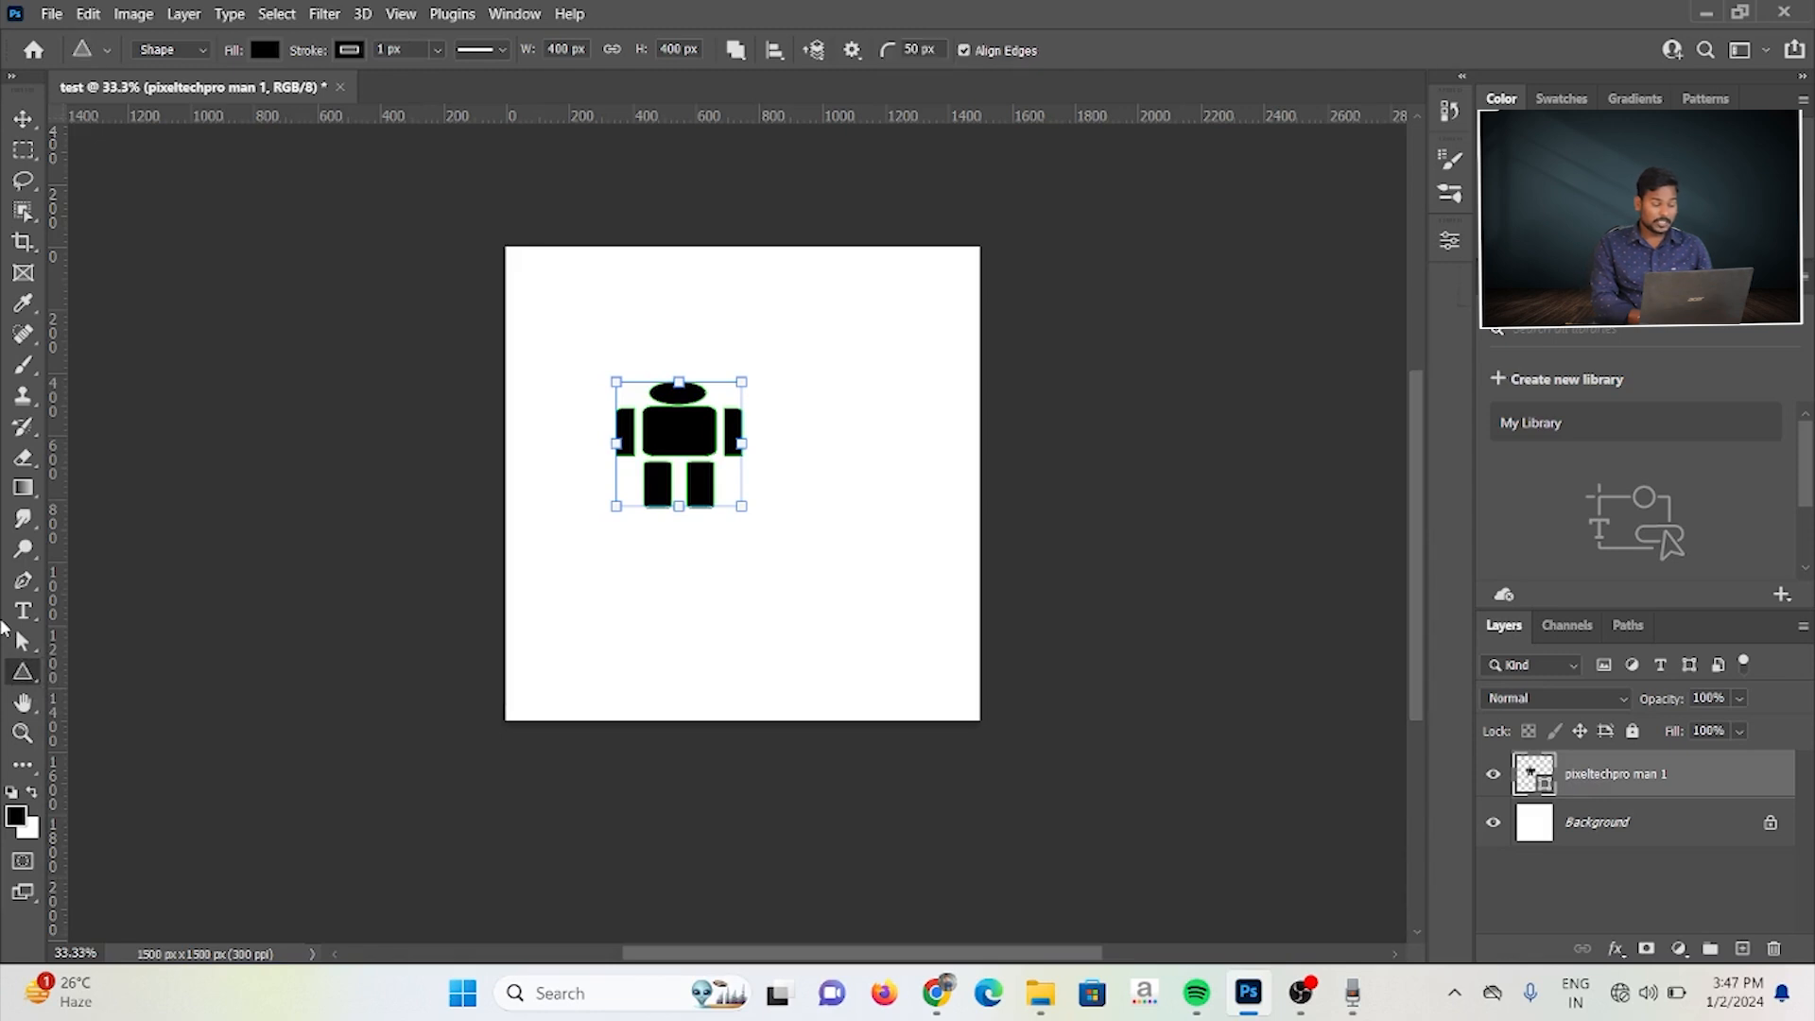
key(shift+u)
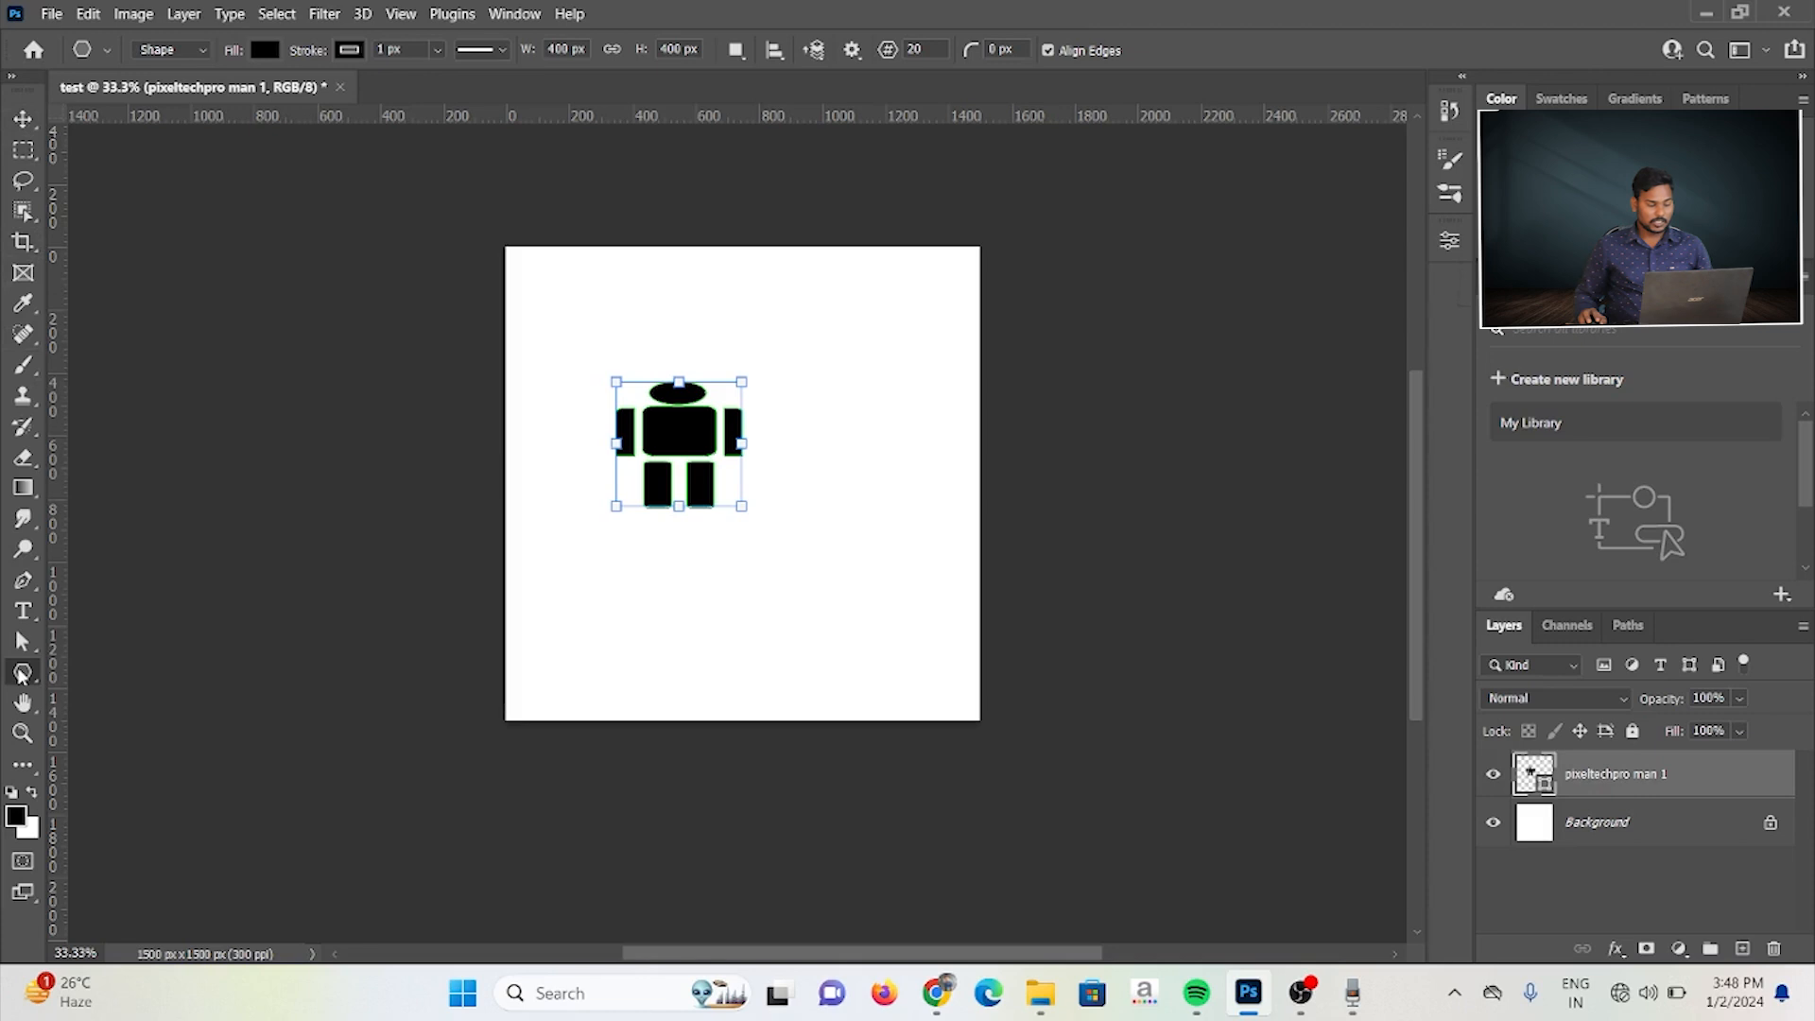
drag(738, 335, 962, 559)
drag(629, 343, 822, 536)
key(ctrl+z)
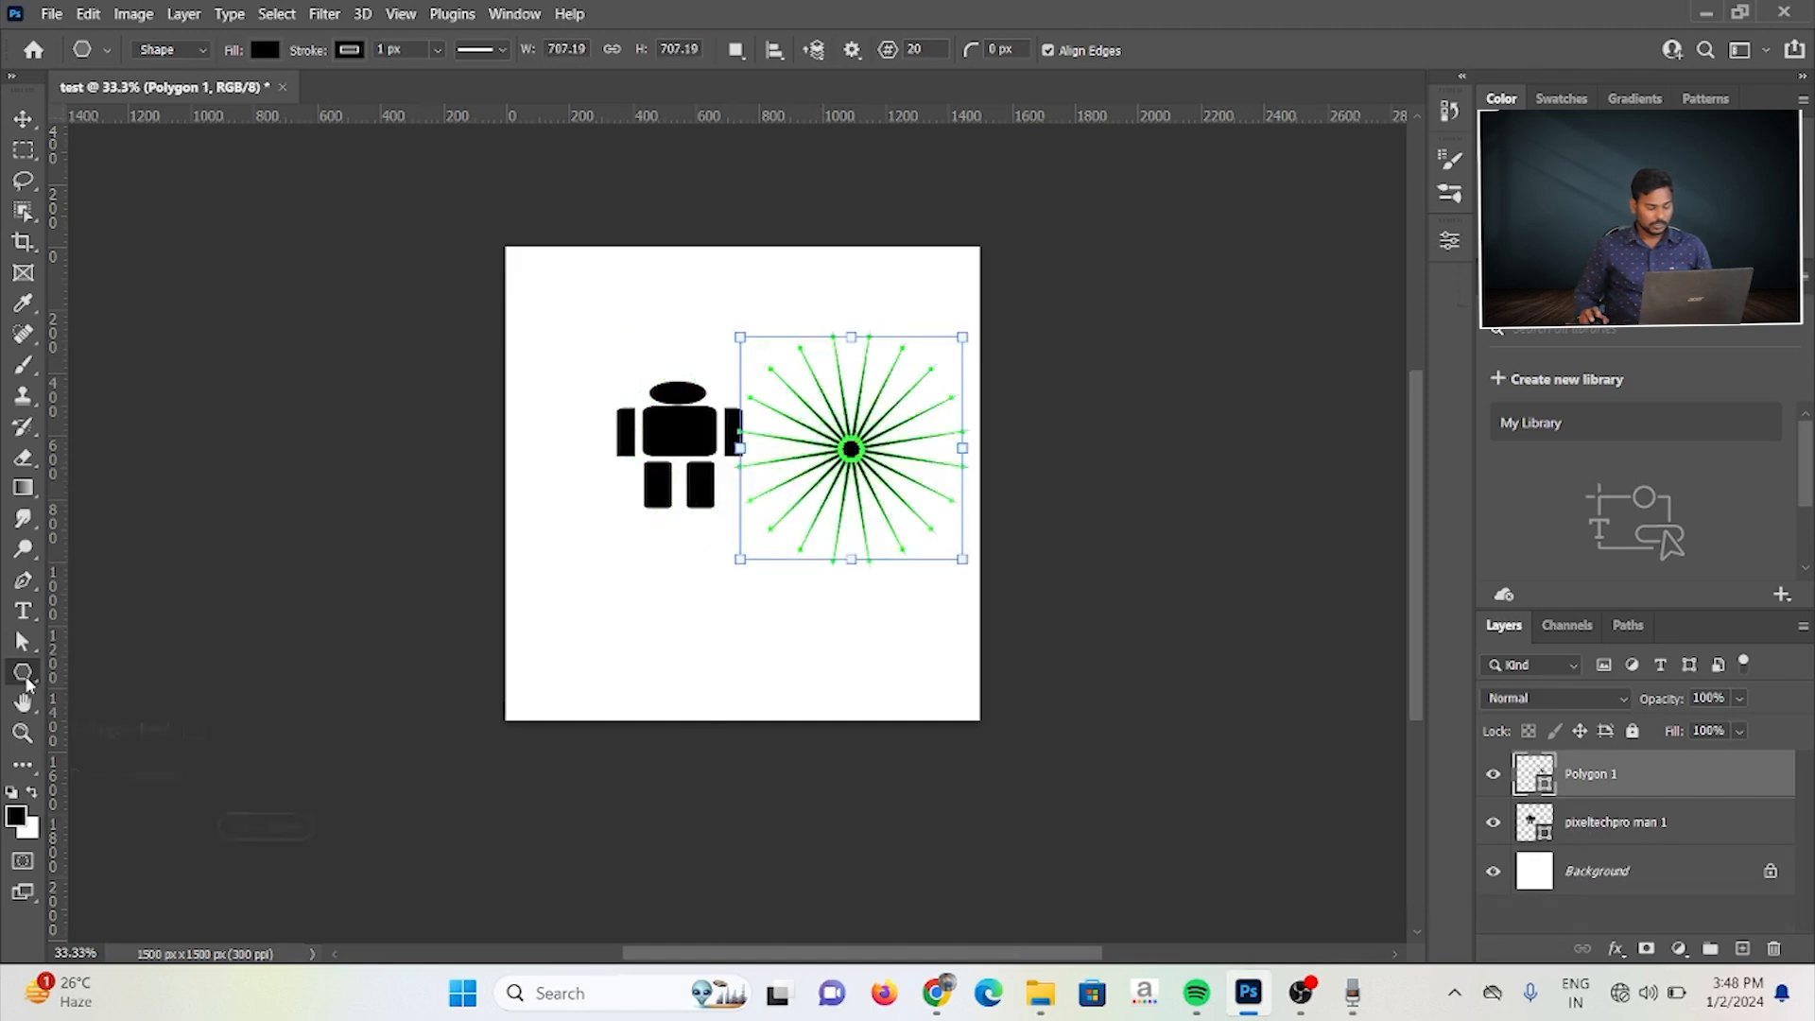
Step: Cycle to the Rectangle tool and draw two rectangles, about 718 × 724 px over the figure and about 483 × 493 px overlapping its upper-left corner
key(shift+u)
key(shift+u)
key(shift+u)
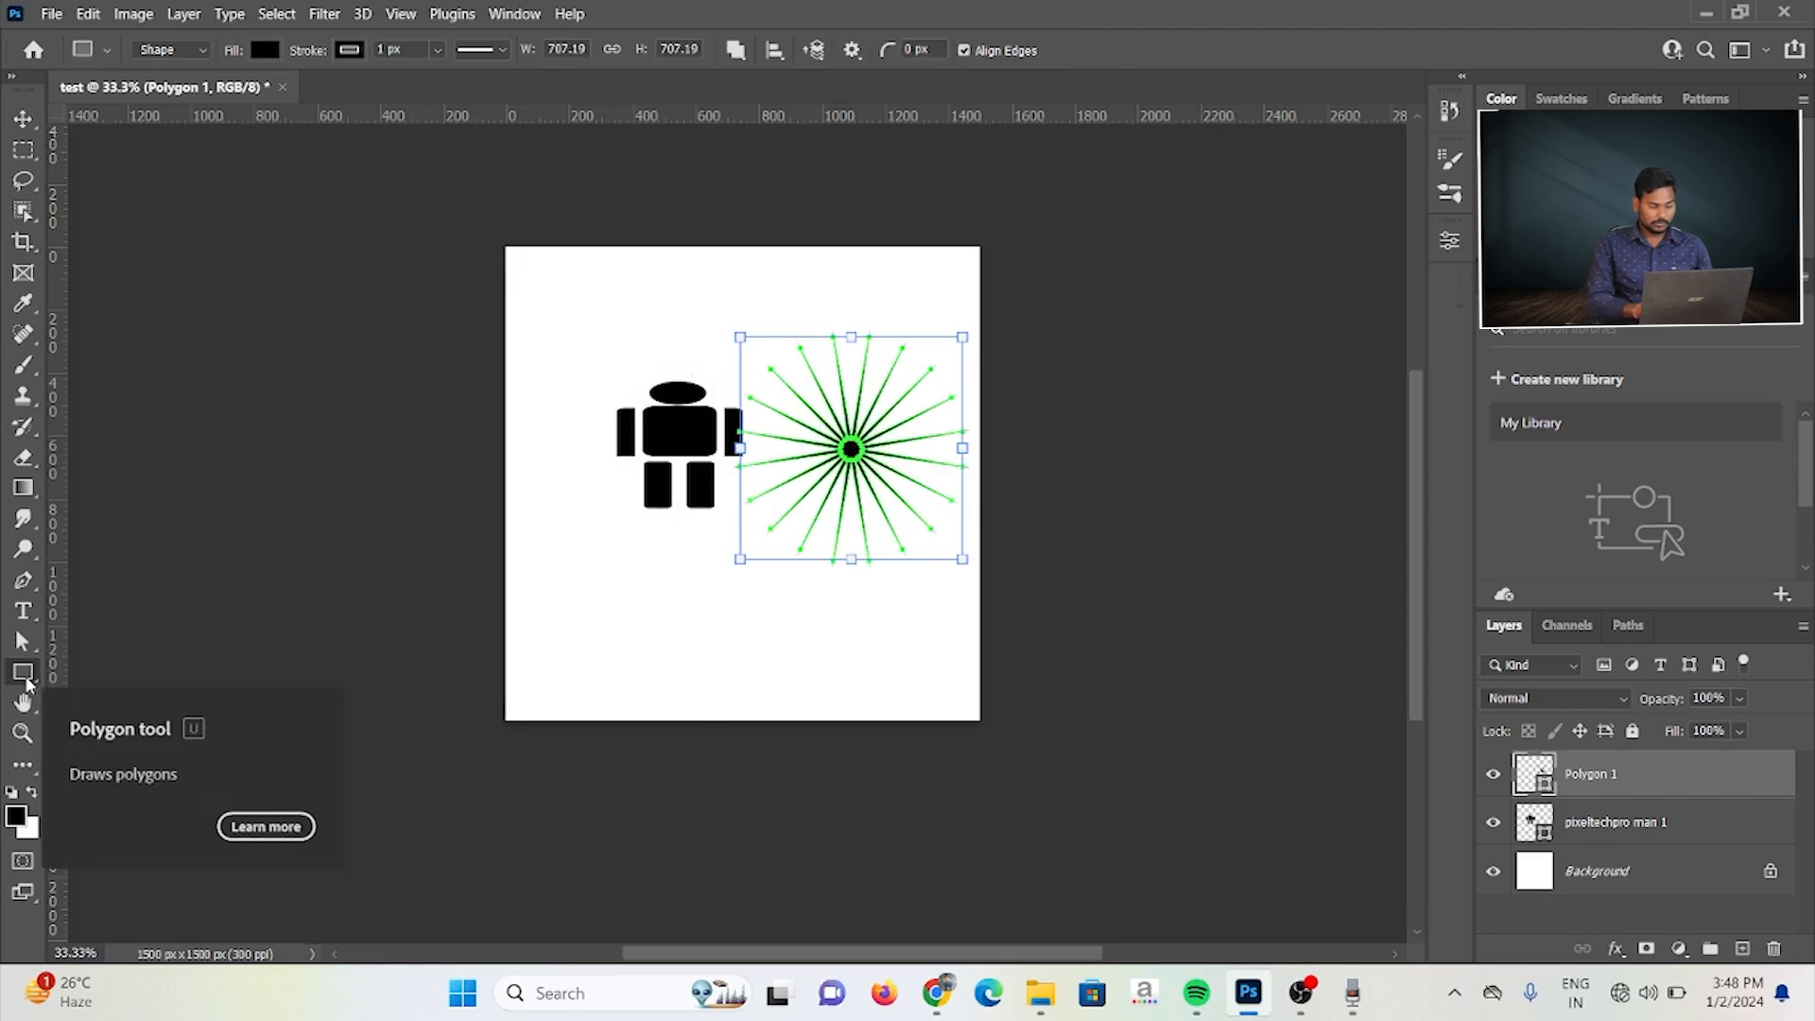
drag(648, 353, 875, 581)
drag(552, 306, 703, 462)
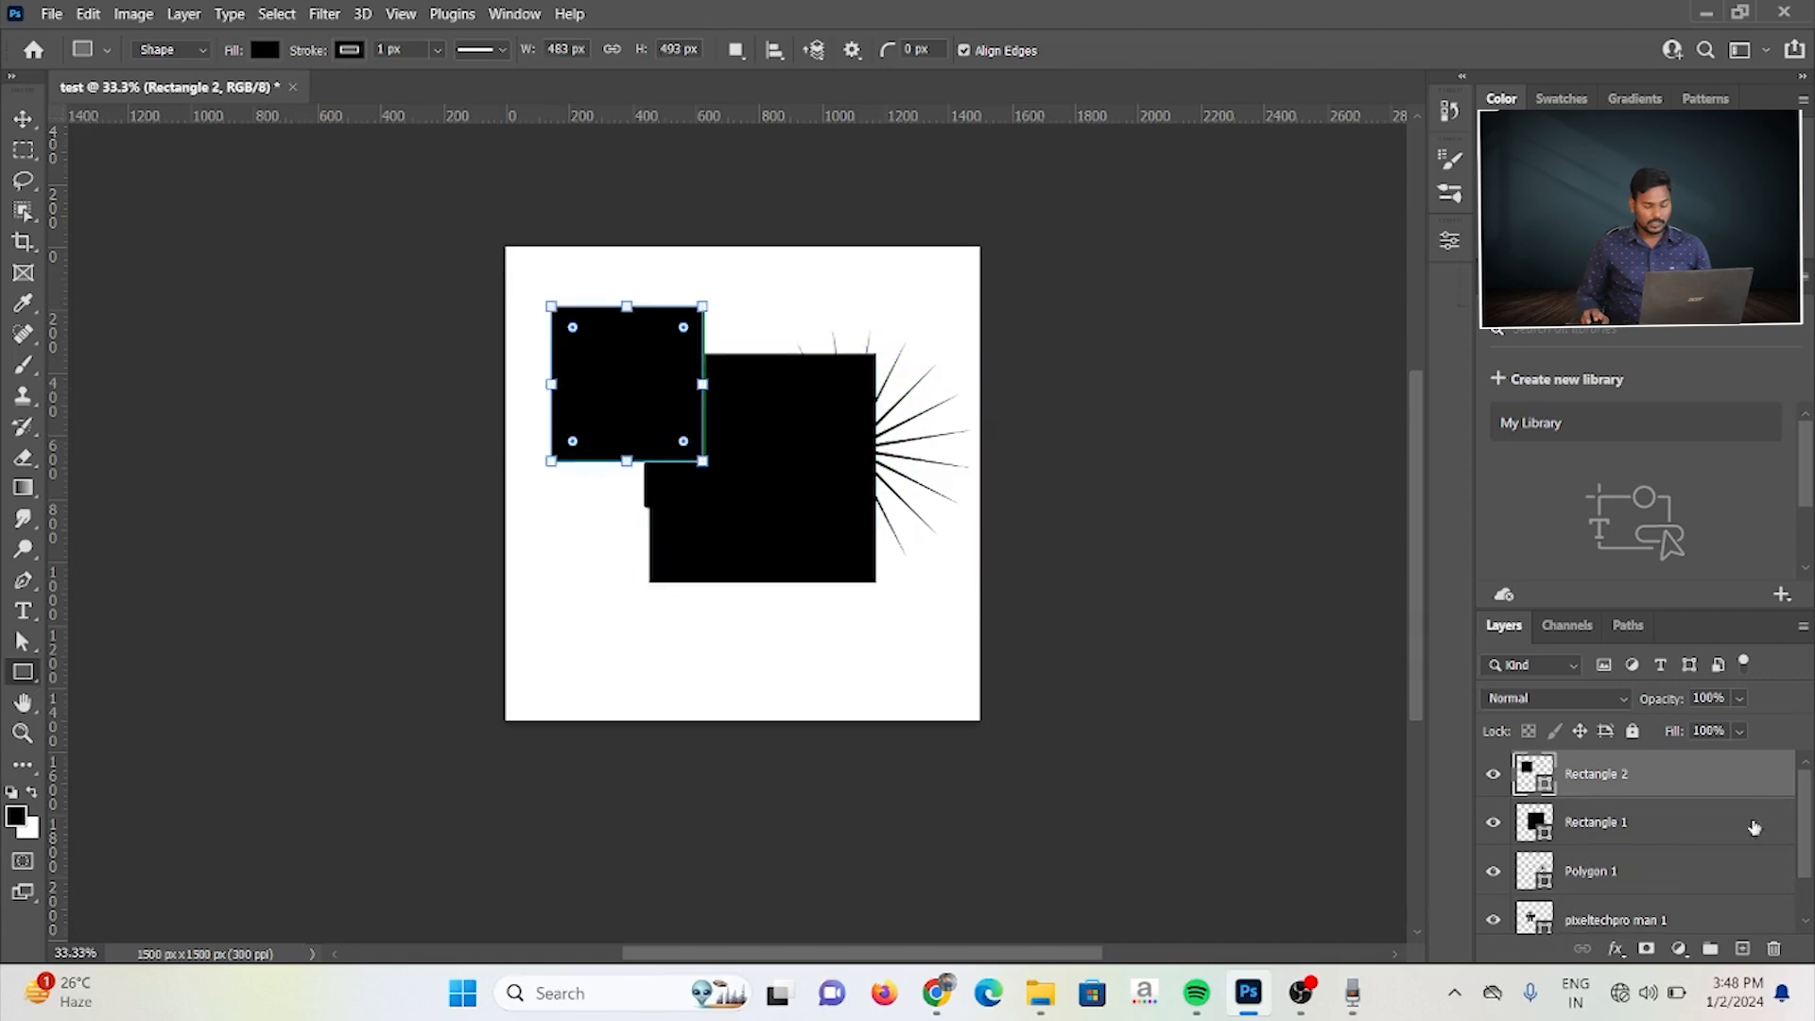
Step: Spread the four shapes apart: large square upper left, small square upper right, figure lower left, starburst lower right
click(18, 124)
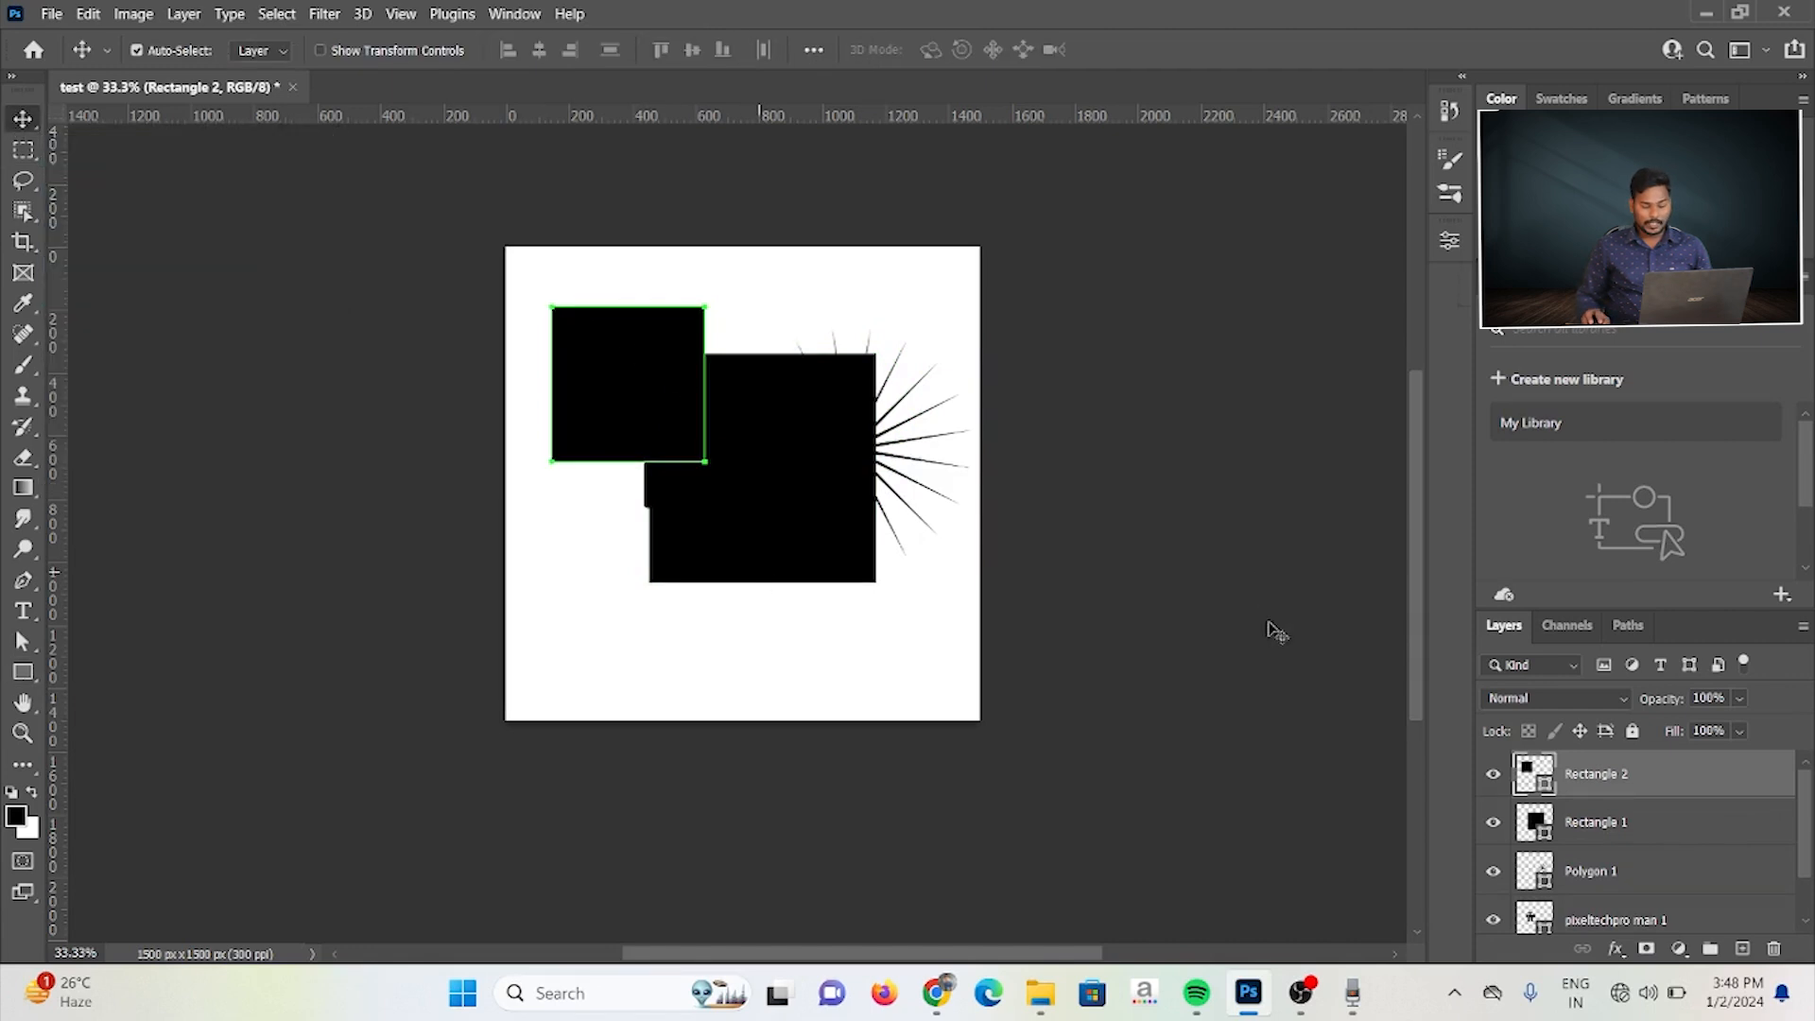
drag(604, 405, 927, 403)
drag(784, 444, 592, 325)
drag(840, 478, 825, 710)
click(844, 484)
drag(716, 486, 667, 647)
drag(661, 397, 731, 455)
drag(899, 405, 824, 410)
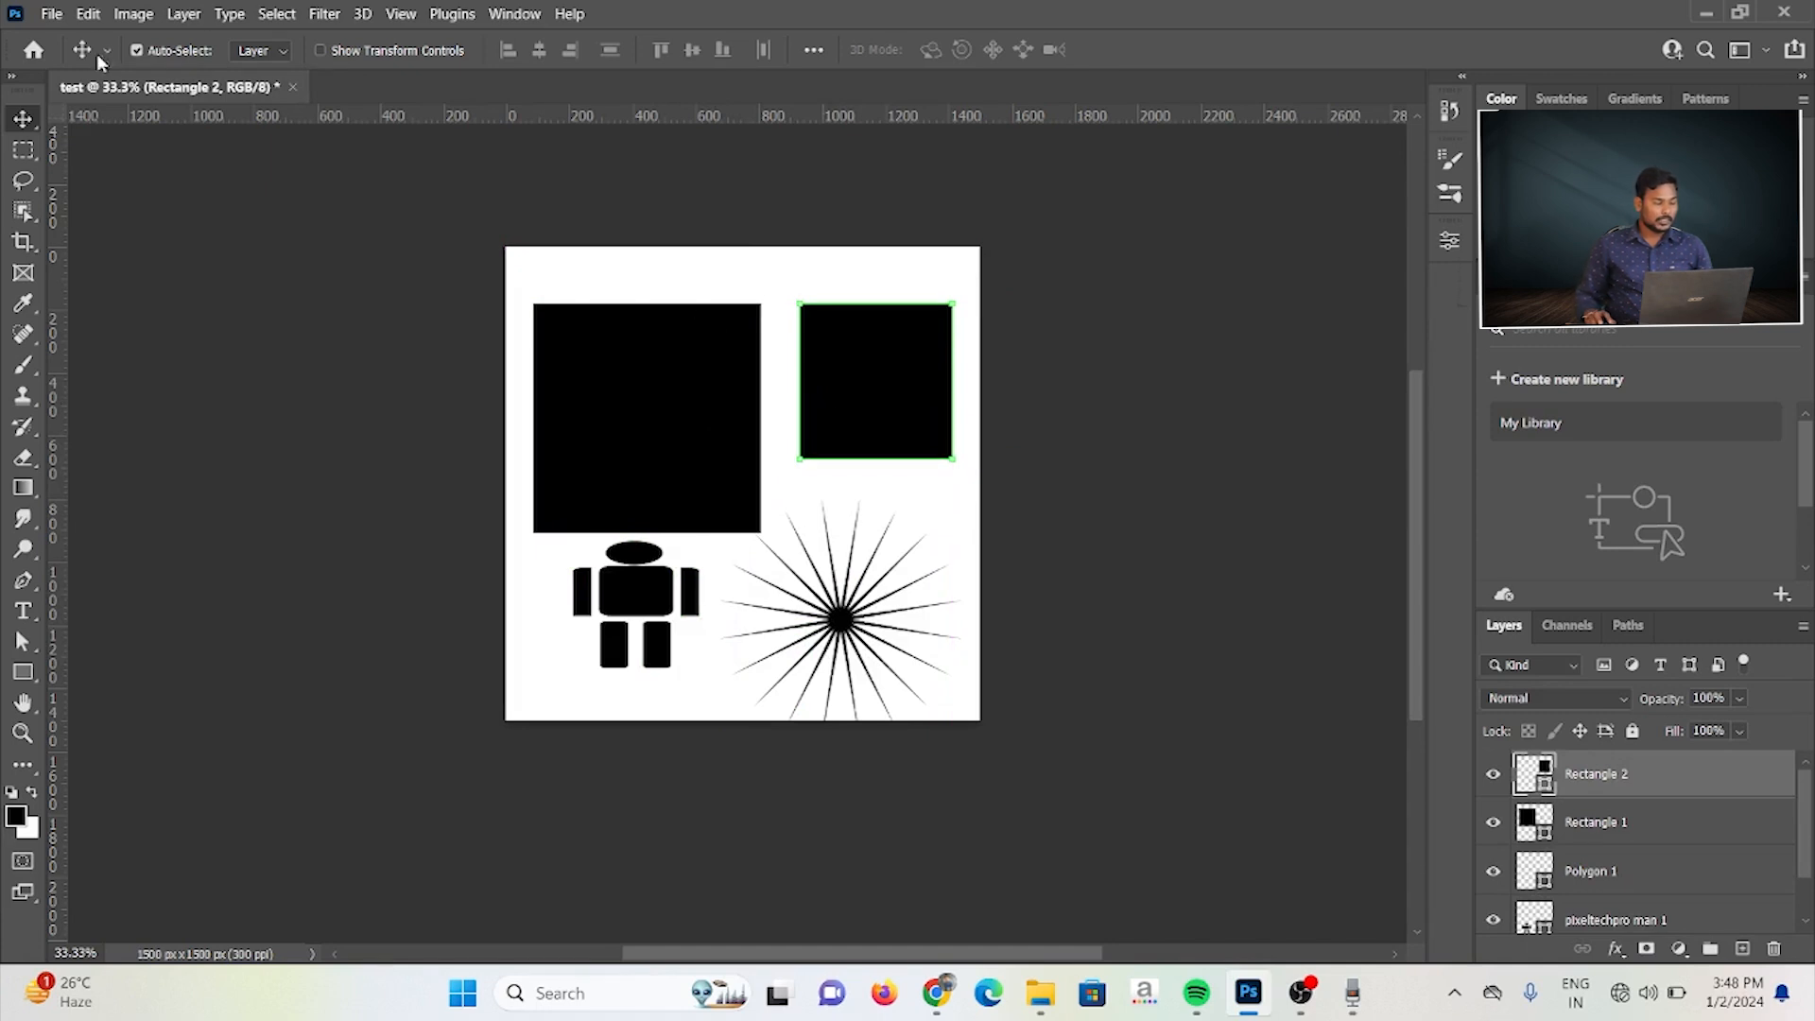
drag(666, 371, 657, 334)
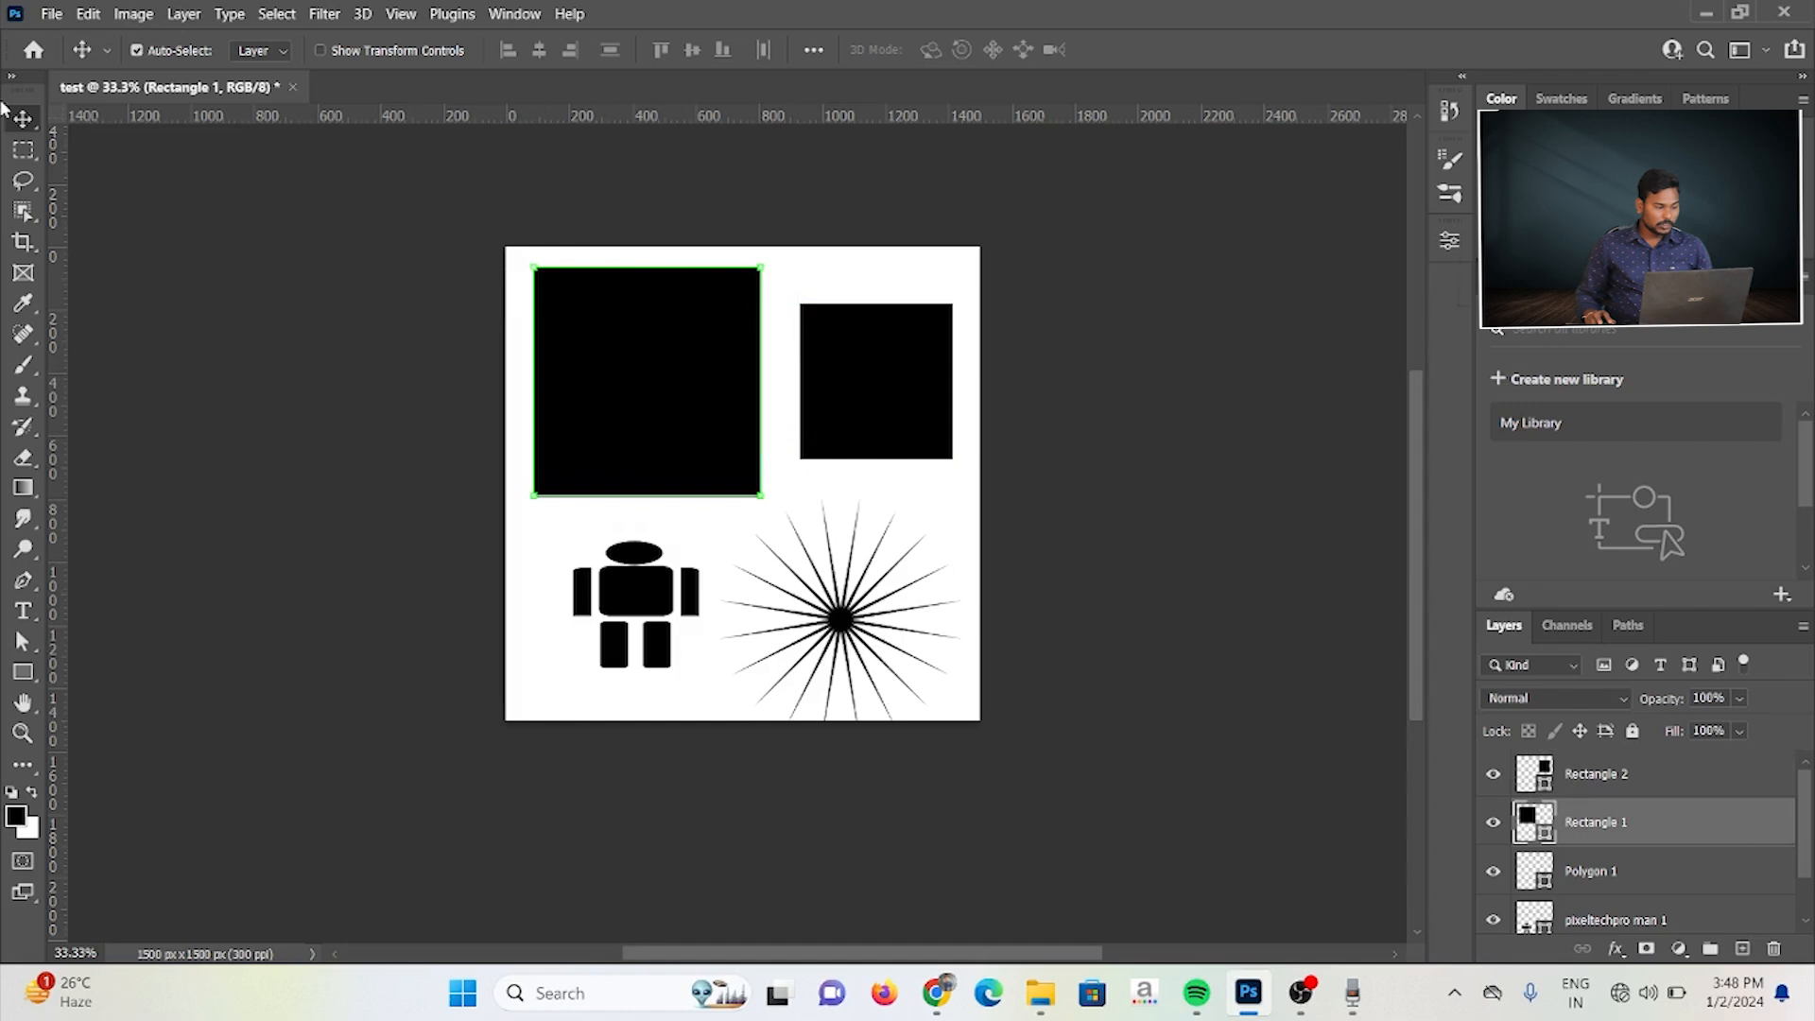
Step: Turn off Auto-Select for the Move tool and shift the large square slightly left and down
click(23, 671)
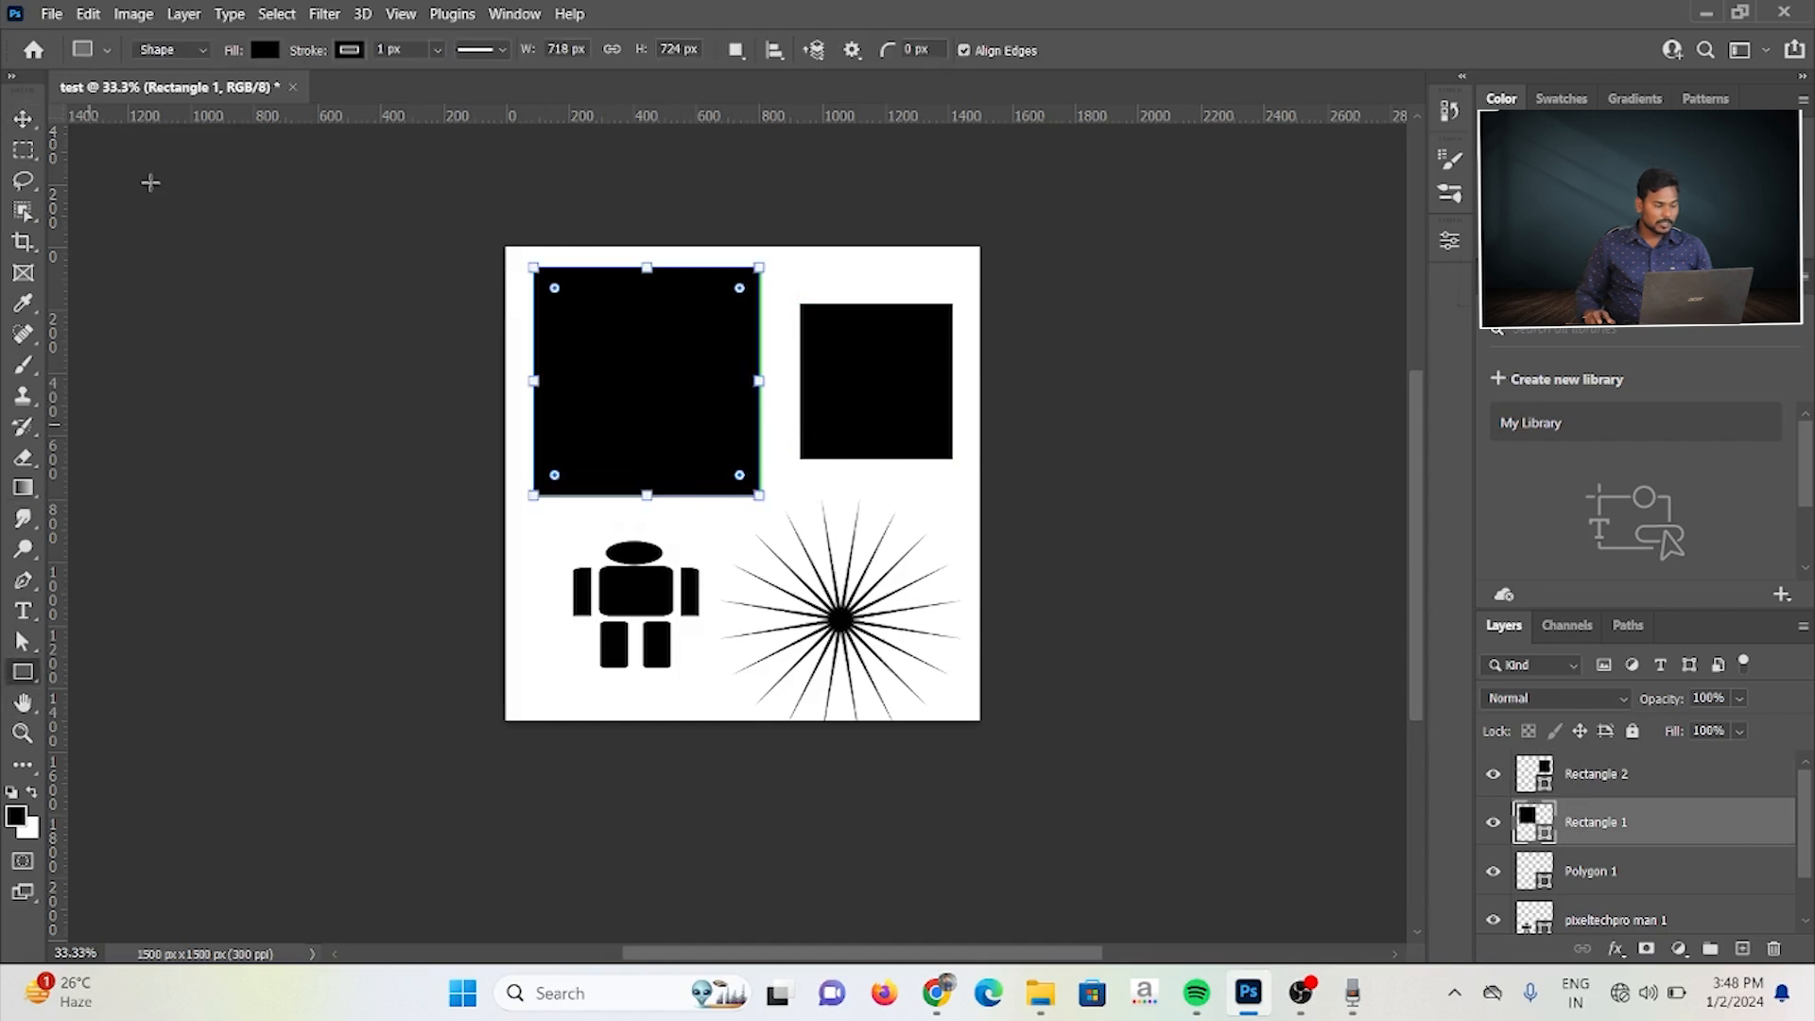
click(26, 124)
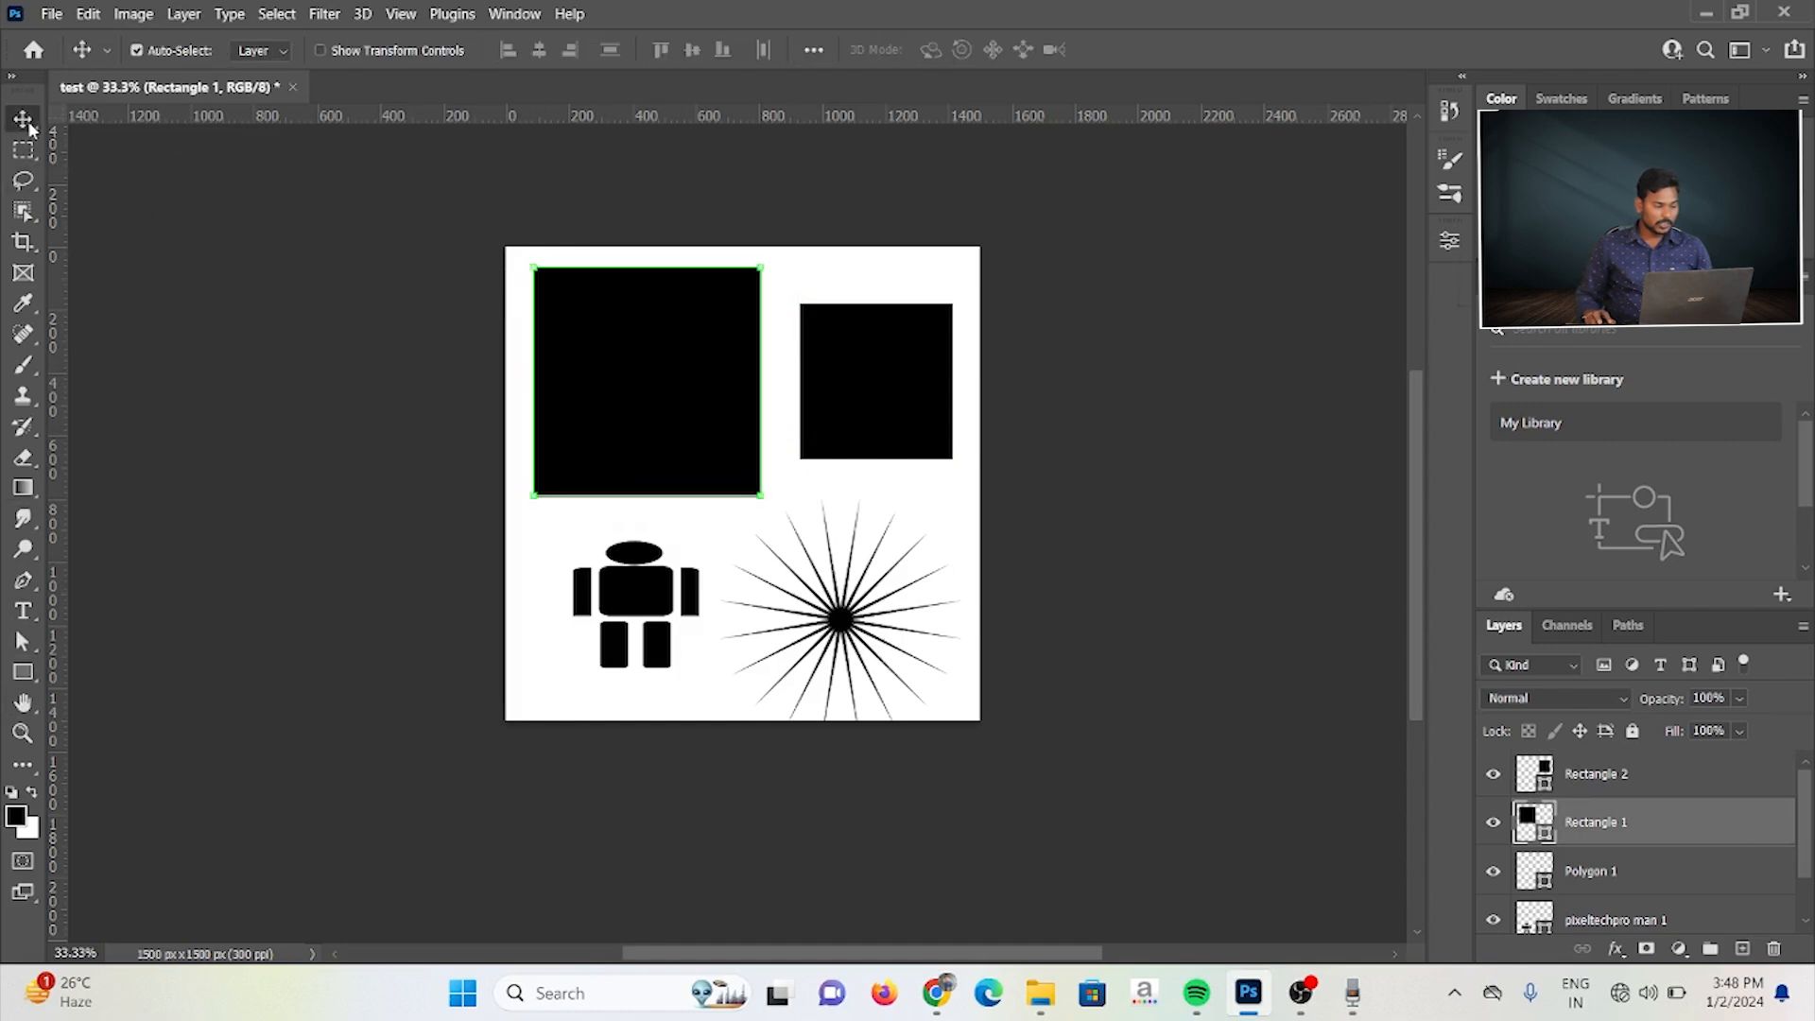
click(108, 52)
click(108, 52)
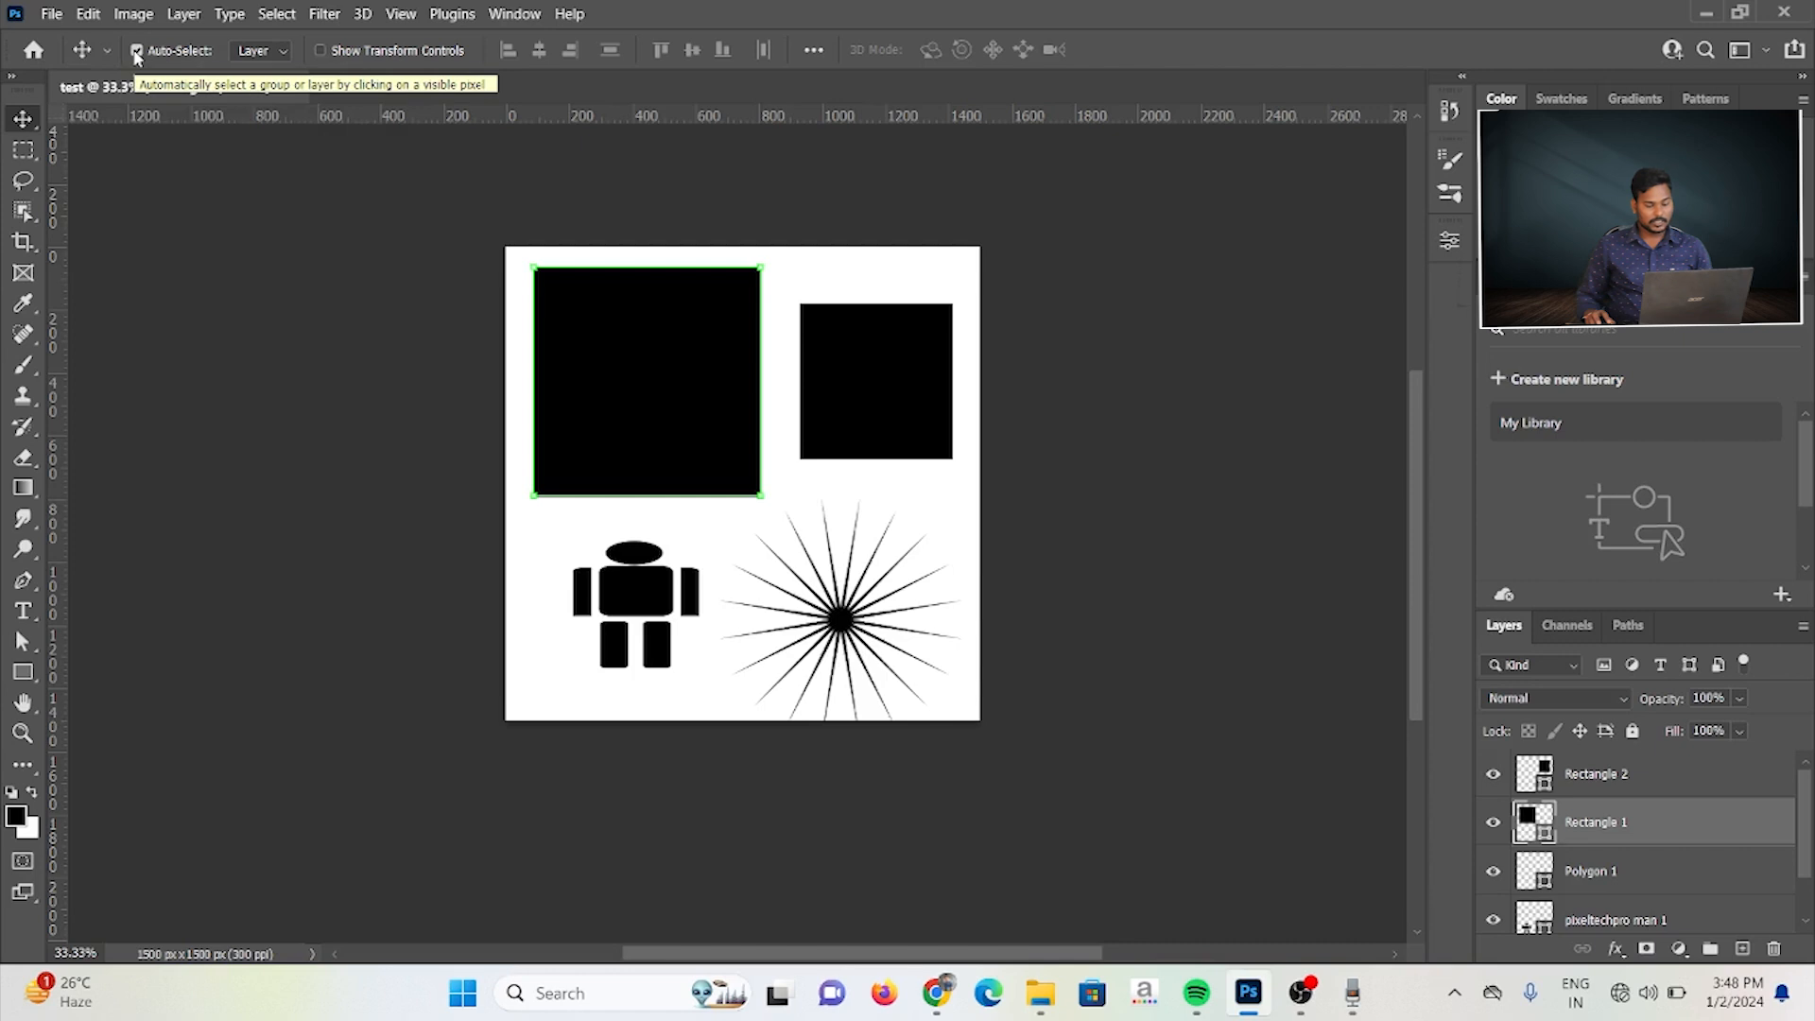
click(137, 52)
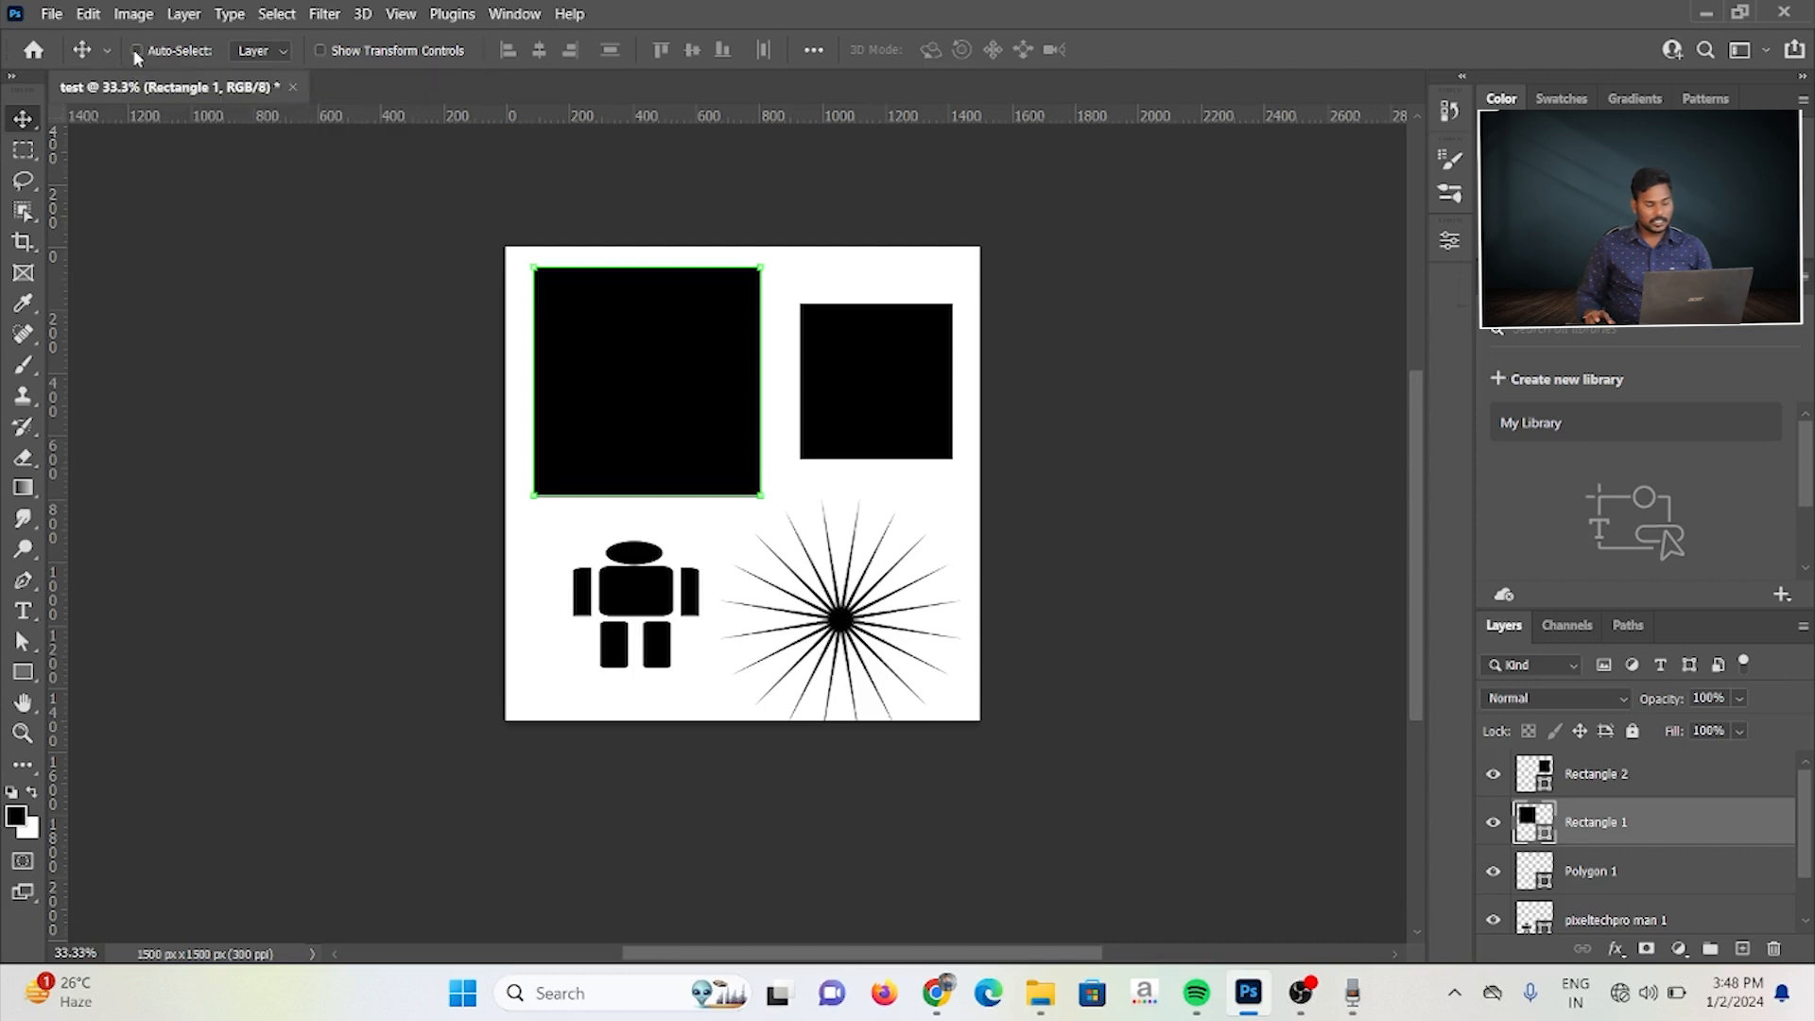
mouse_move(897, 417)
mouse_down()
mouse_move(899, 472)
mouse_move(899, 327)
mouse_move(907, 476)
mouse_move(904, 398)
mouse_move(899, 421)
mouse_up()
mouse_move(628, 356)
mouse_down()
mouse_move(624, 624)
mouse_move(633, 383)
mouse_up()
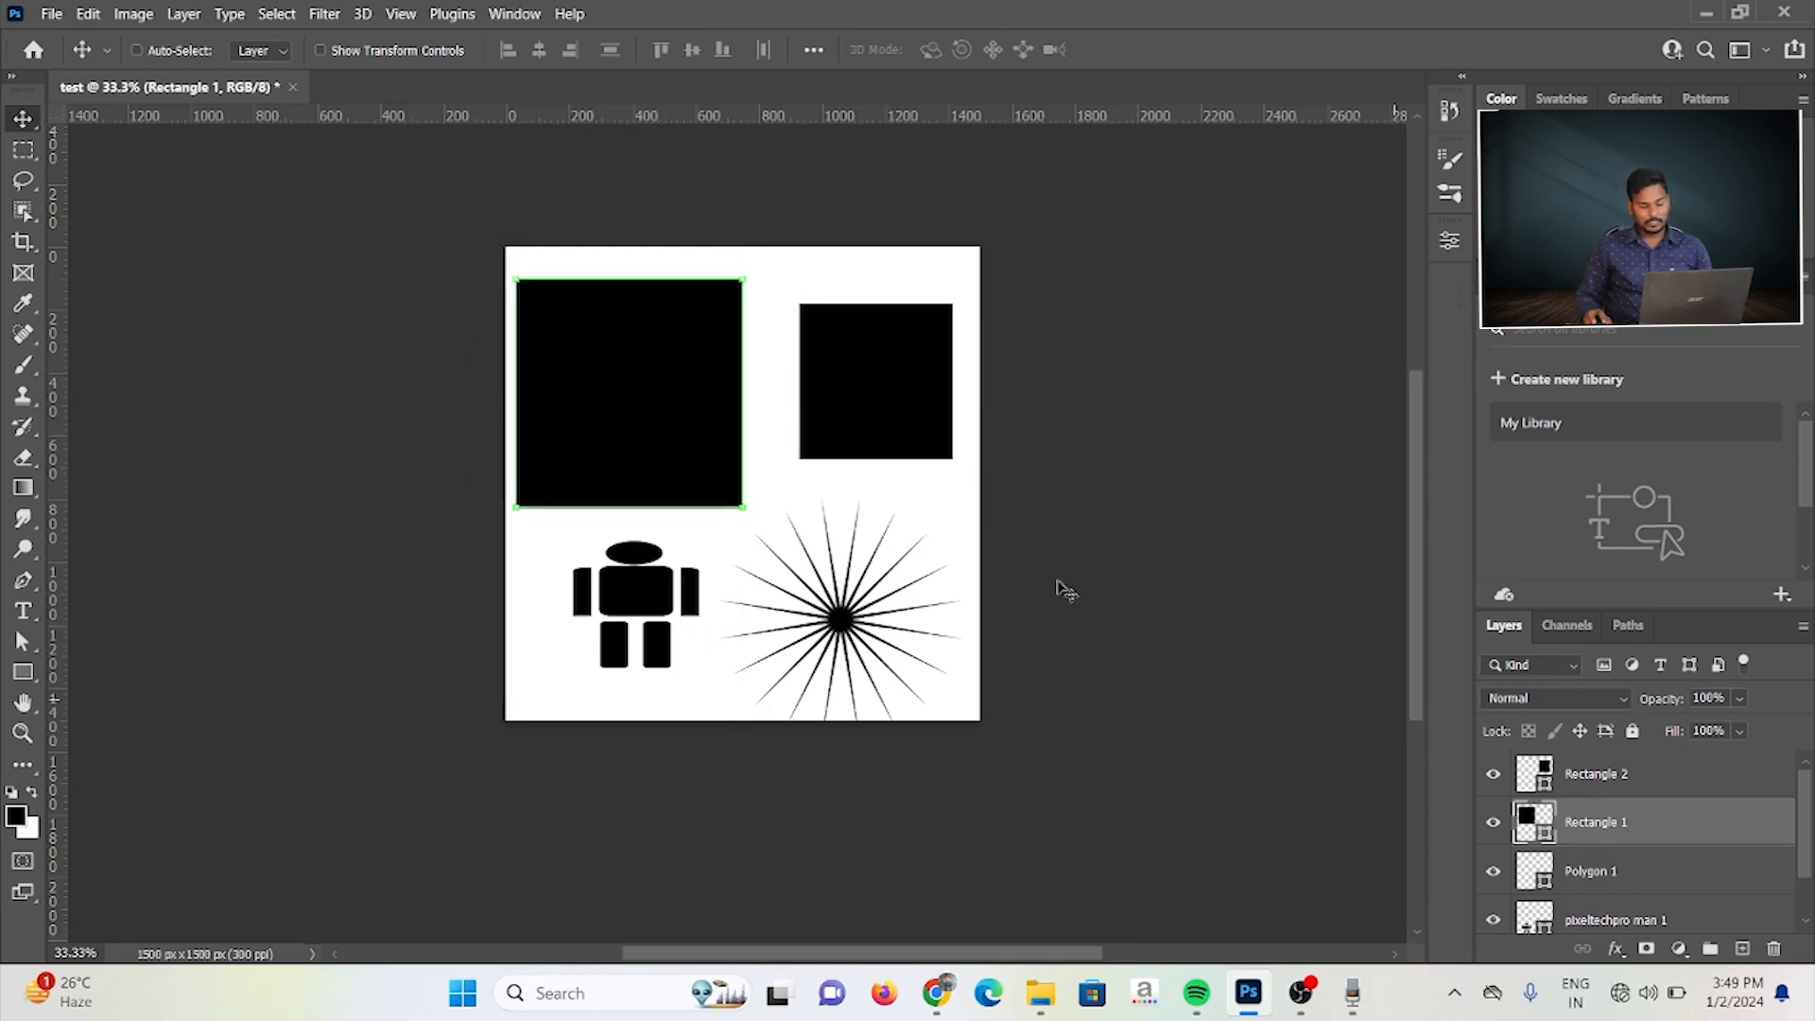
Step: Make Rectangle 2 the active layer and move the small square slightly right and down with Auto-Select off
drag(1071, 638, 997, 399)
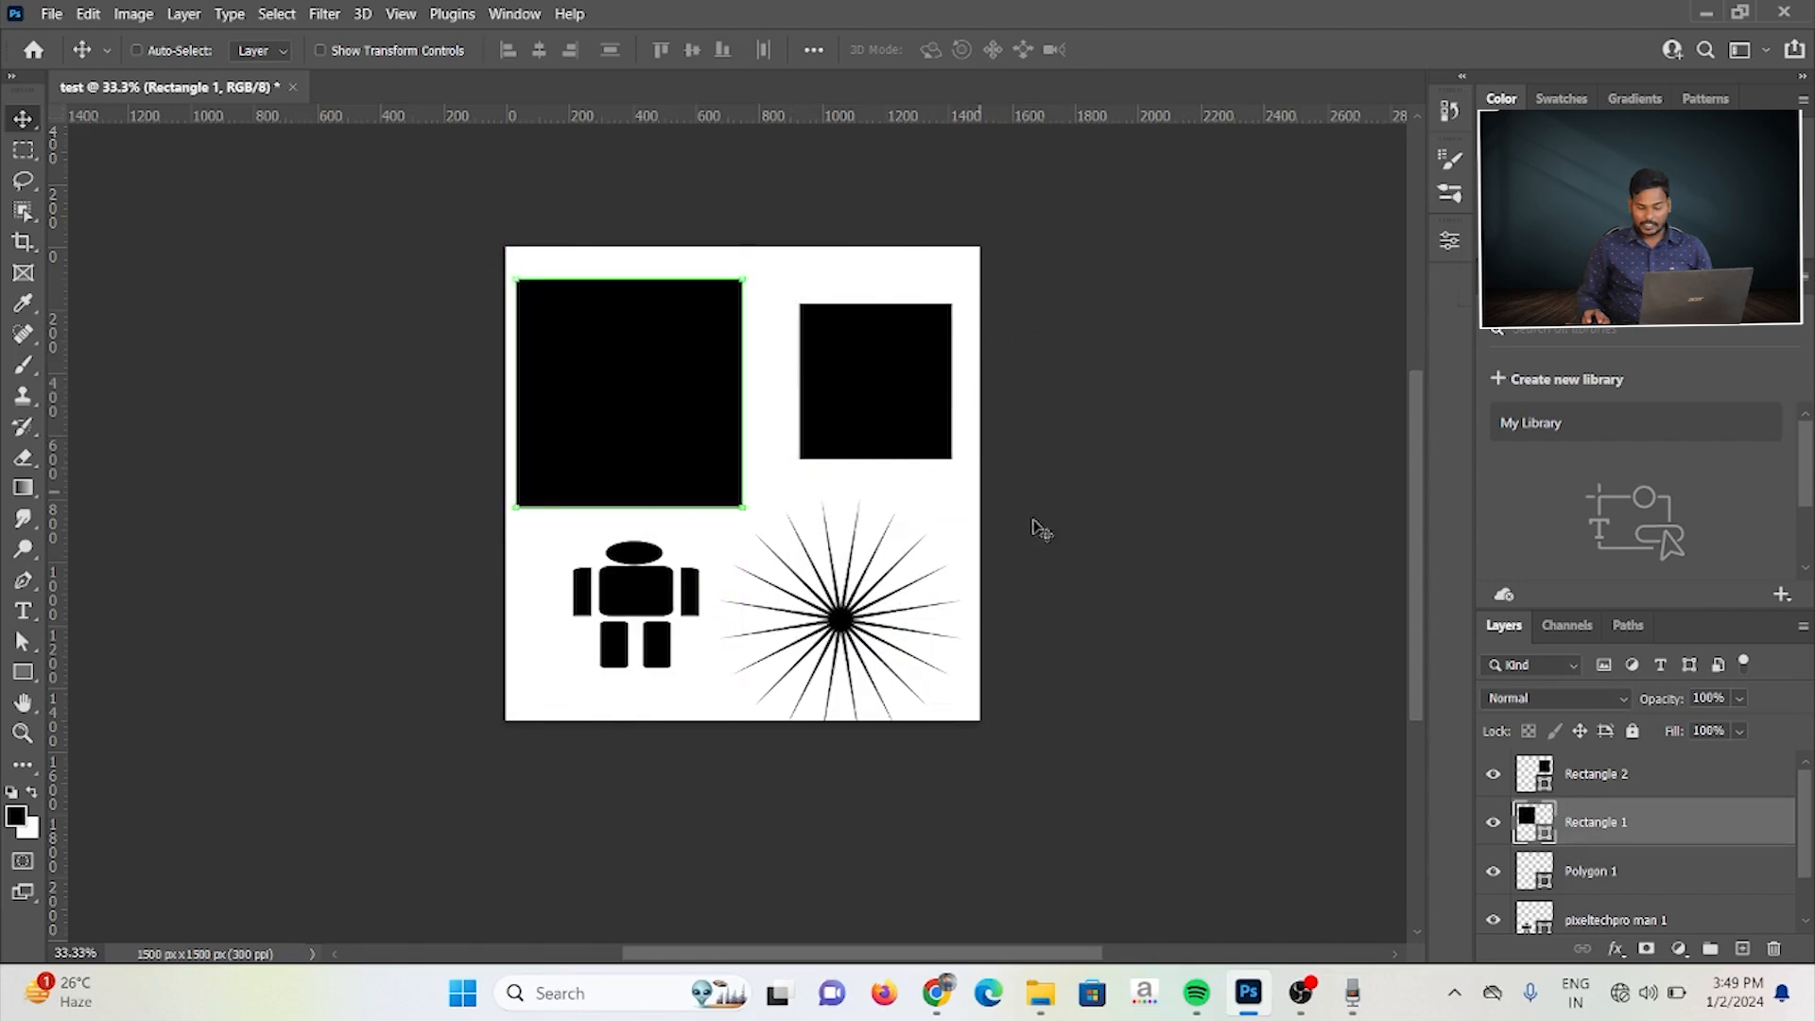
ctrl+click(822, 409)
mouse_move(883, 405)
mouse_down()
mouse_move(761, 509)
mouse_move(836, 326)
mouse_move(879, 427)
mouse_up()
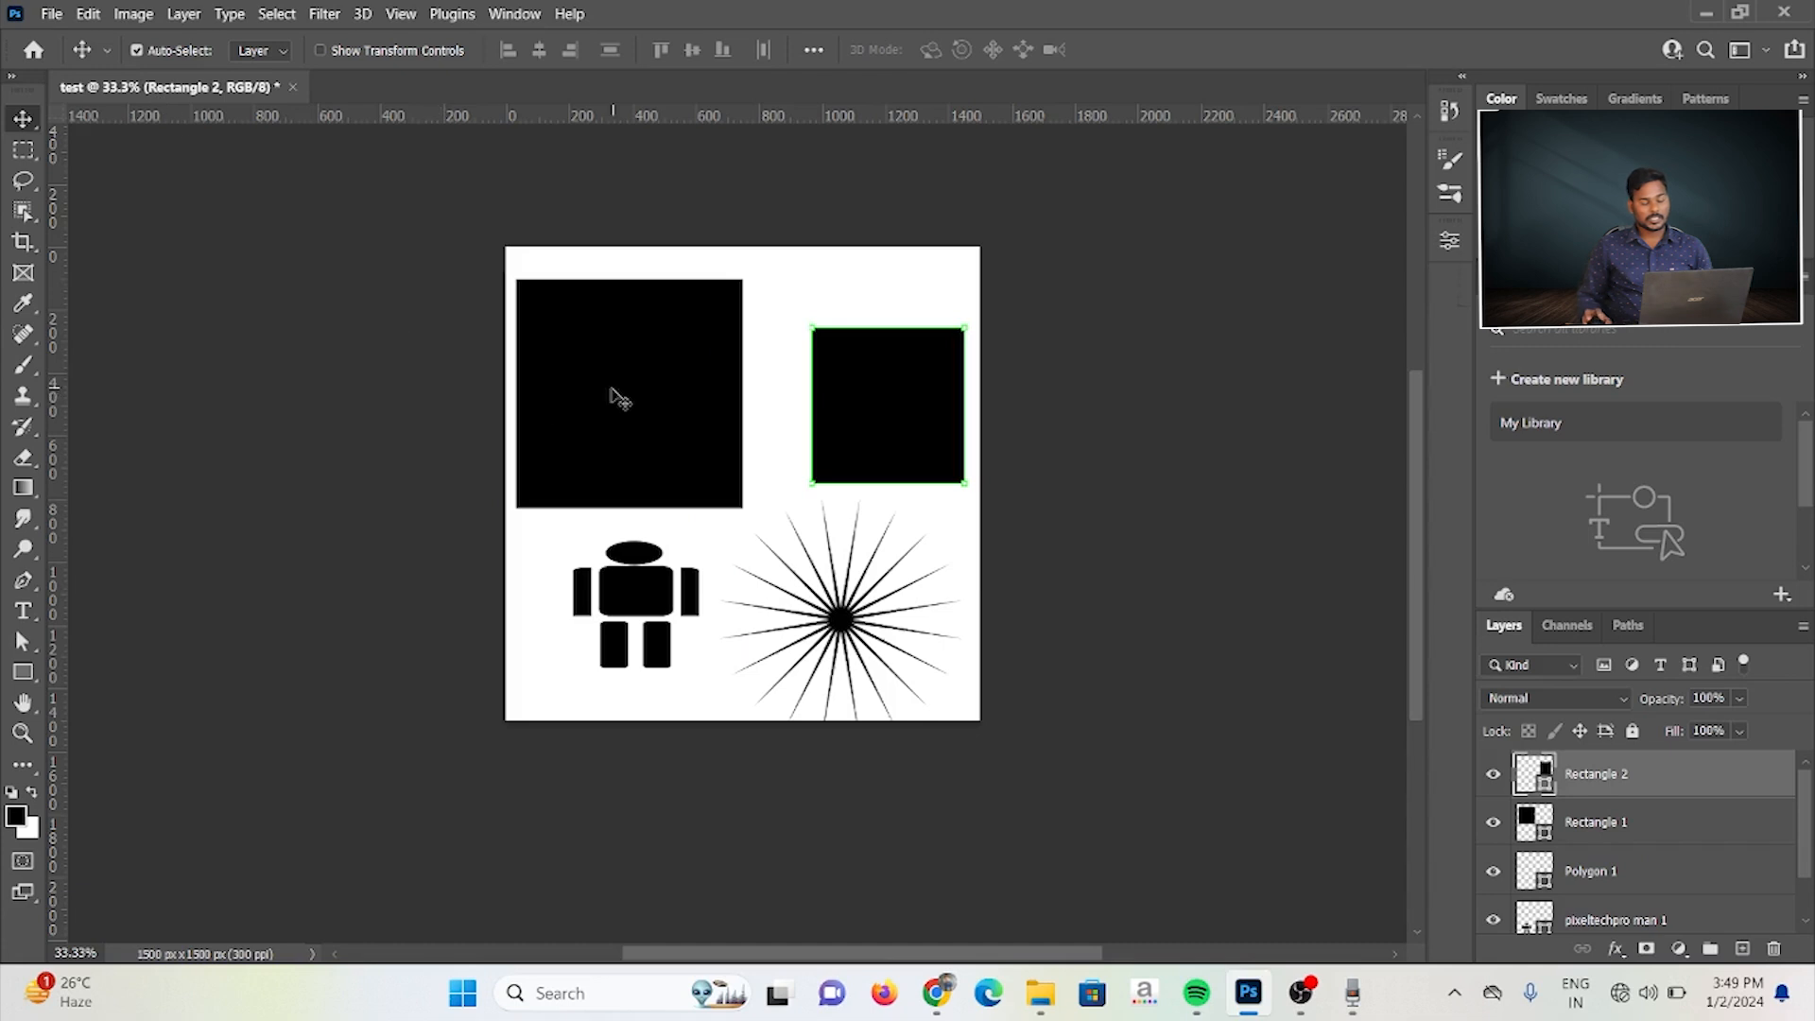
Step: Turn Auto-Select back on with the Layer option and move the two squares individually to new positions near the canvas's upper edge
mouse_move(616, 397)
mouse_down()
mouse_move(616, 628)
mouse_move(610, 419)
mouse_move(637, 377)
mouse_up()
drag(888, 409, 876, 408)
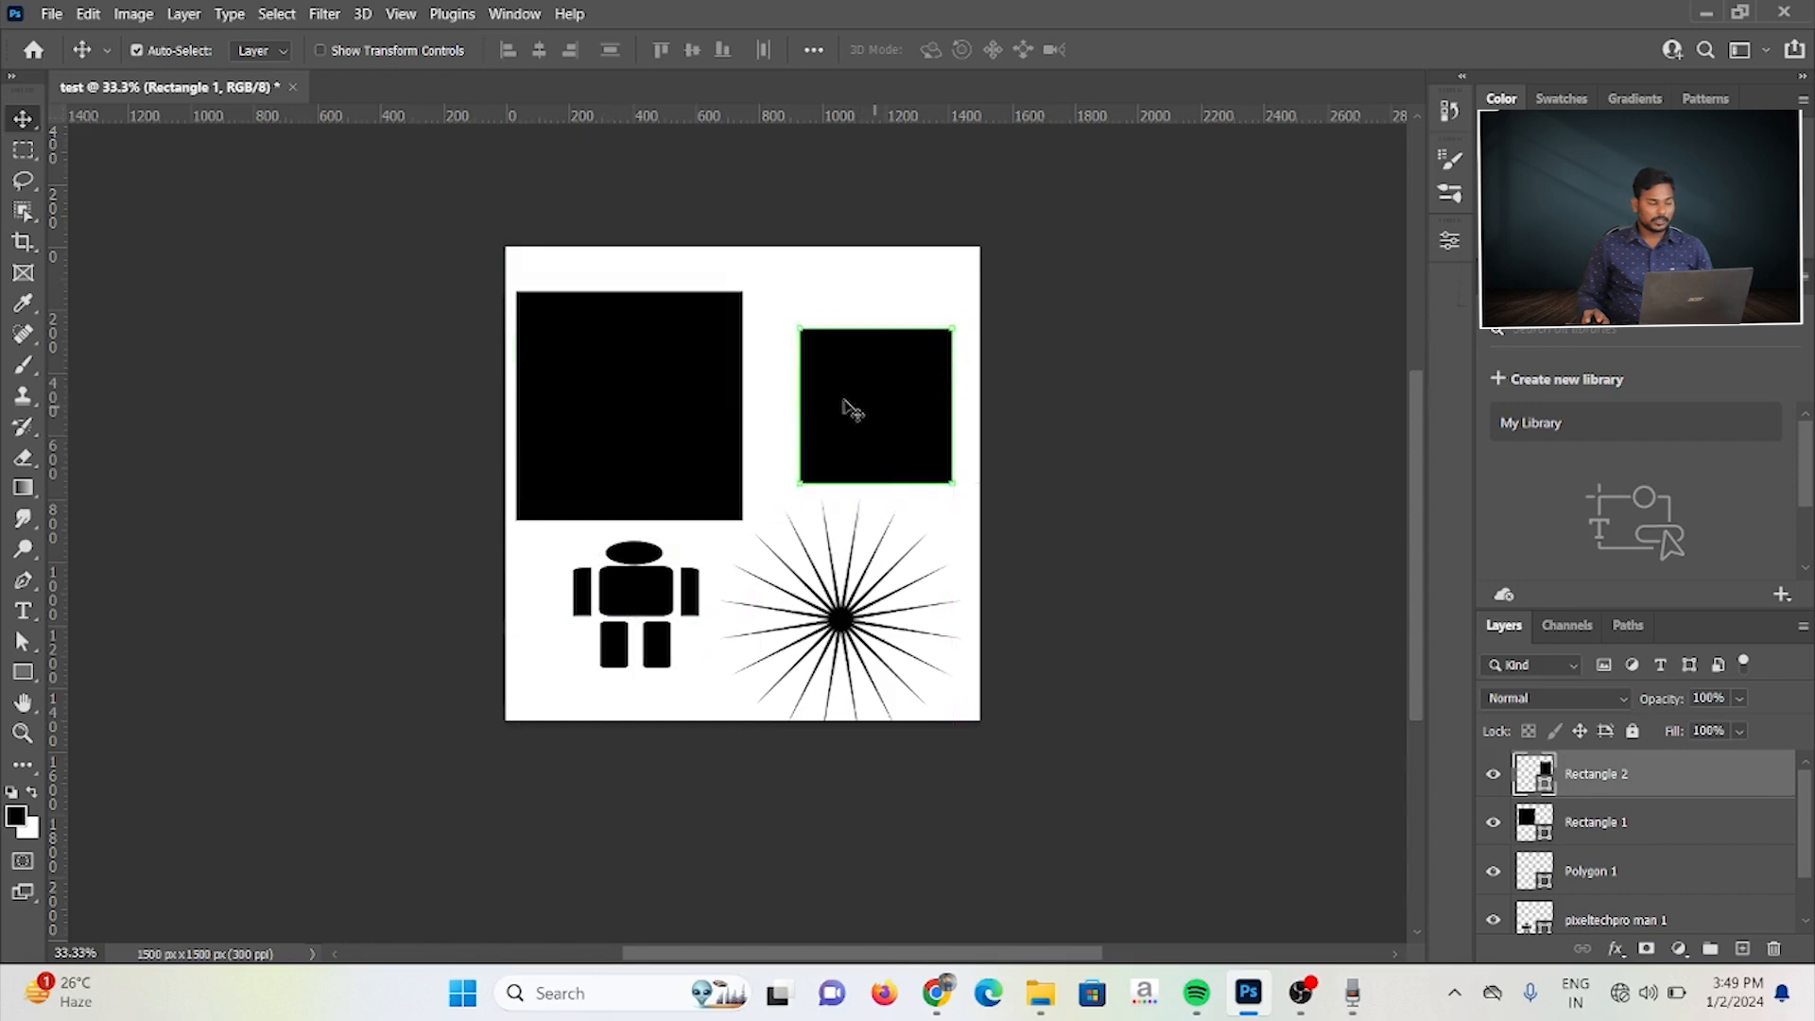
click(264, 51)
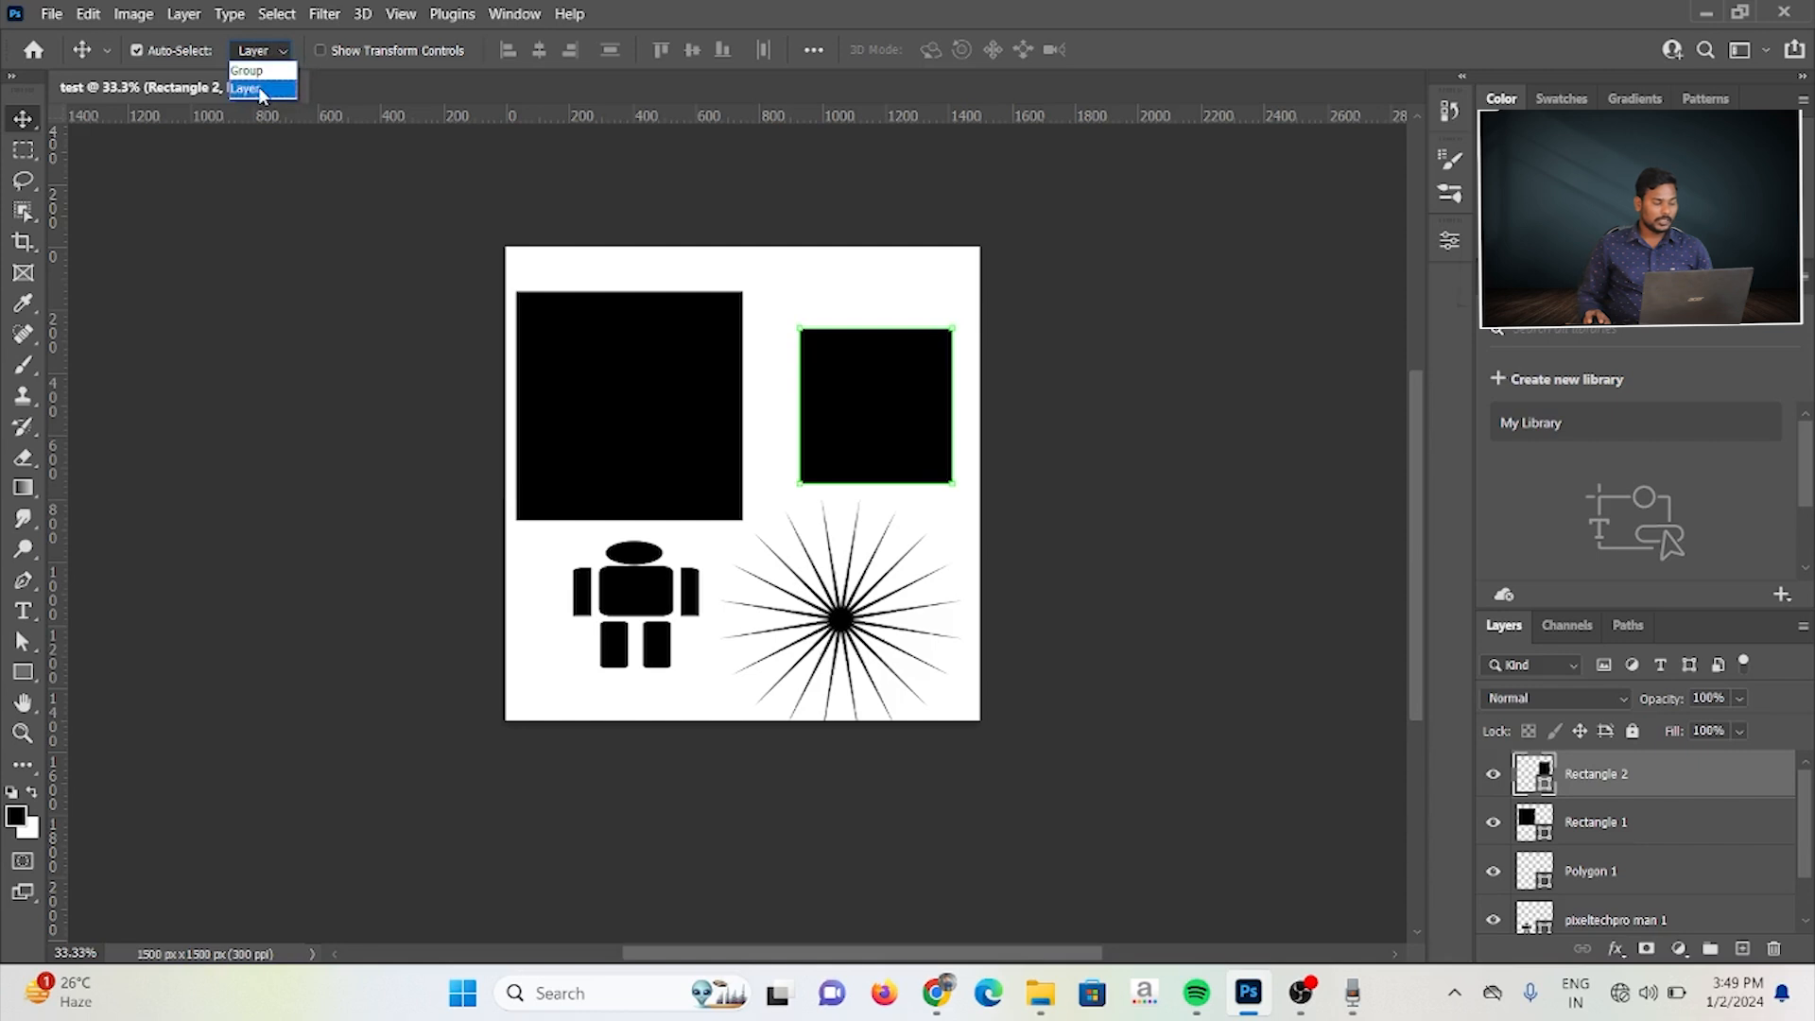
click(639, 378)
drag(859, 406, 873, 328)
drag(695, 402, 669, 327)
drag(847, 359, 843, 397)
drag(646, 326, 661, 381)
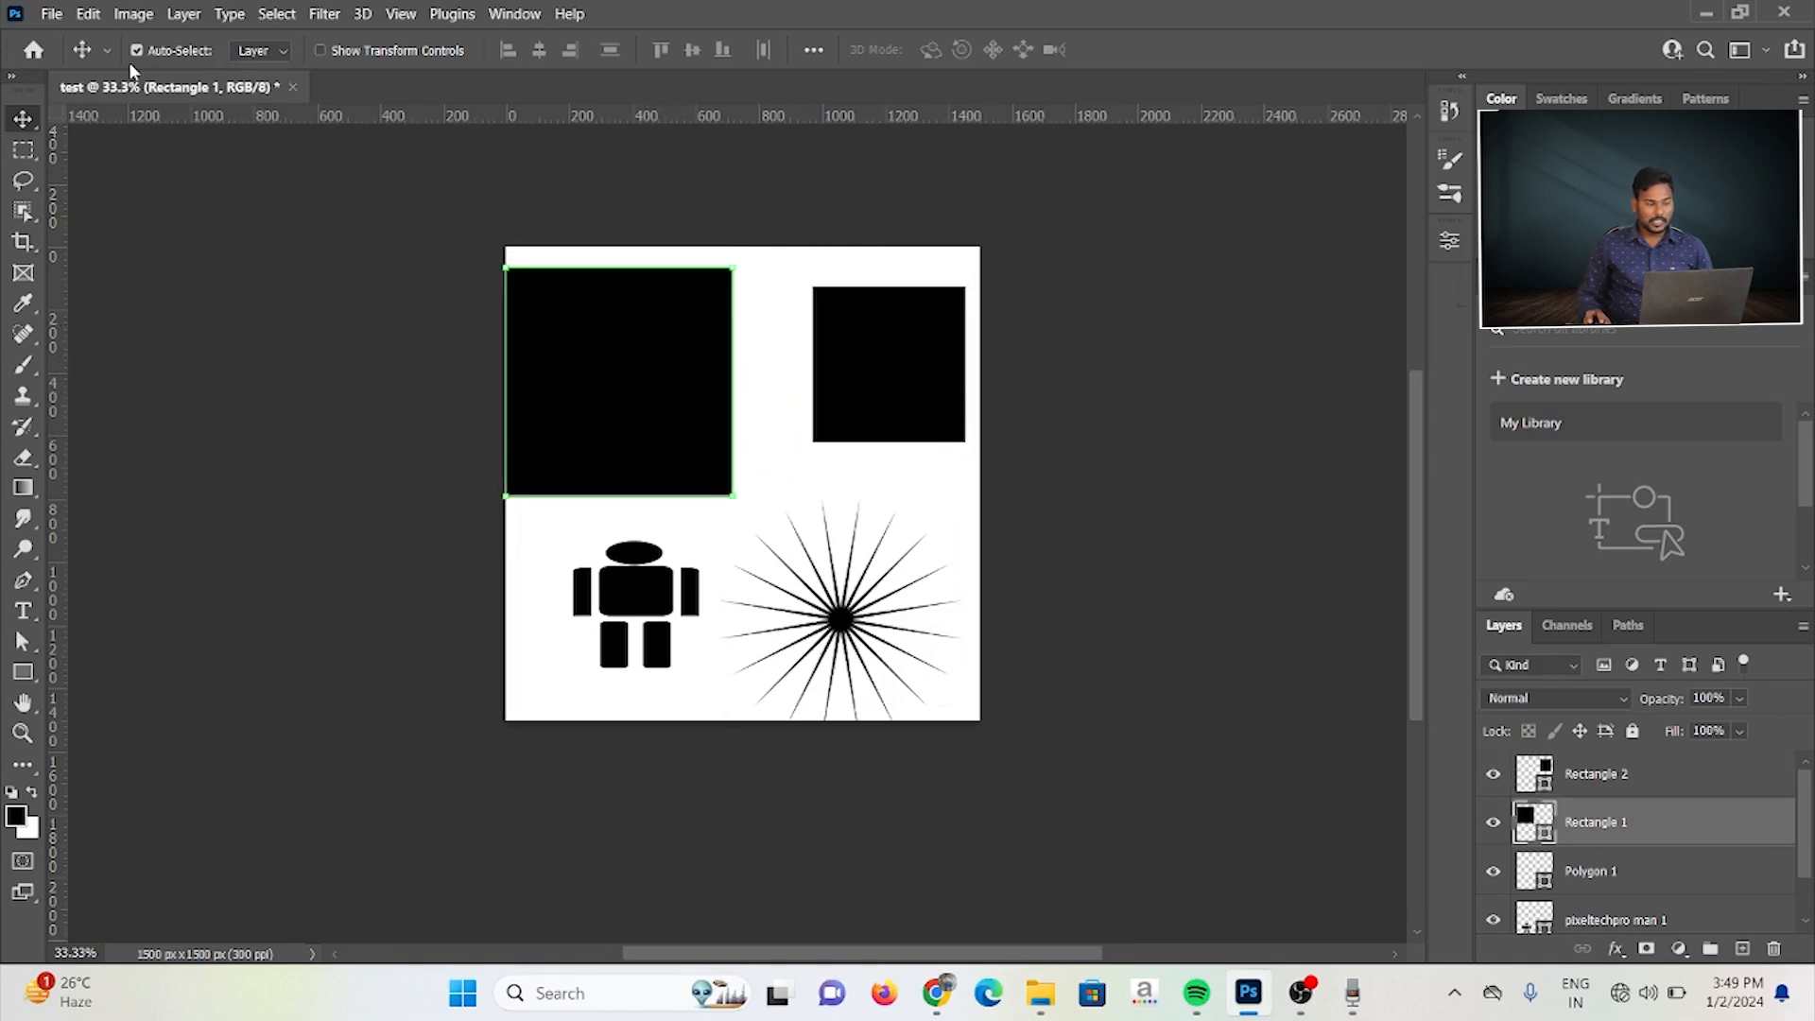
Step: Set Auto-Select to Group and combine the Rectangle 1 and Rectangle 2 layers into a group named Group 1
click(268, 55)
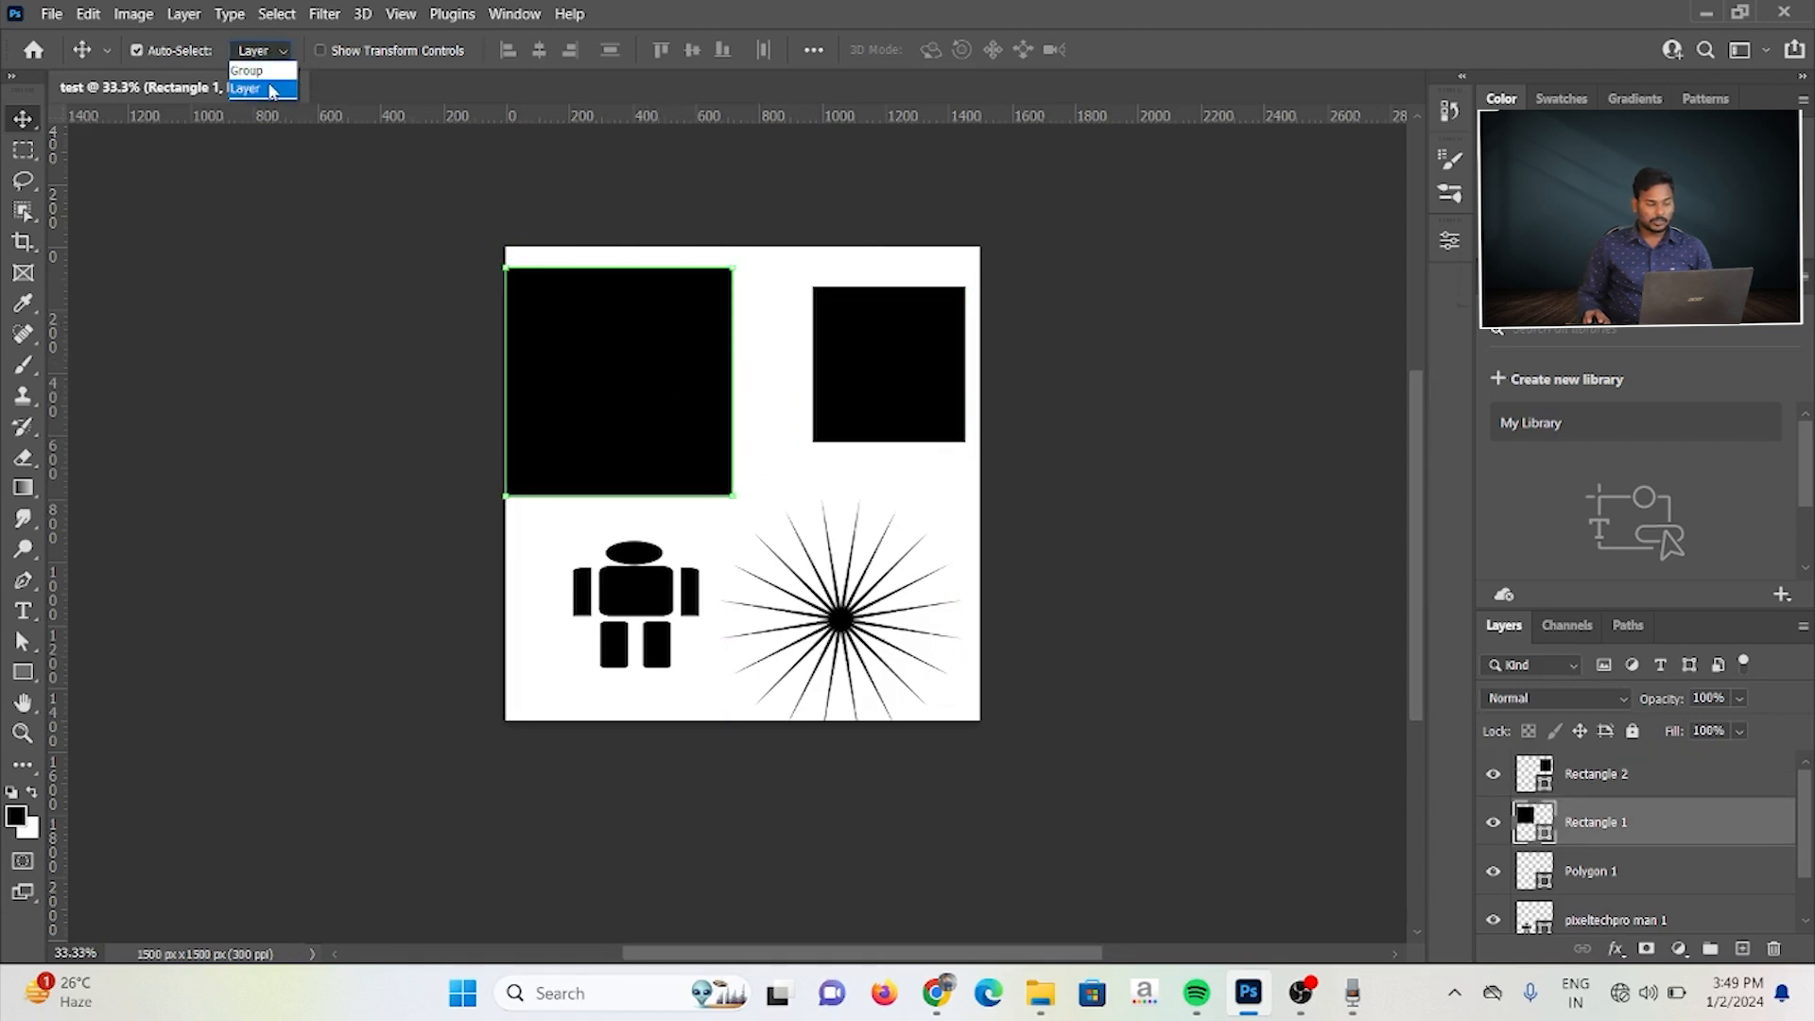
click(264, 66)
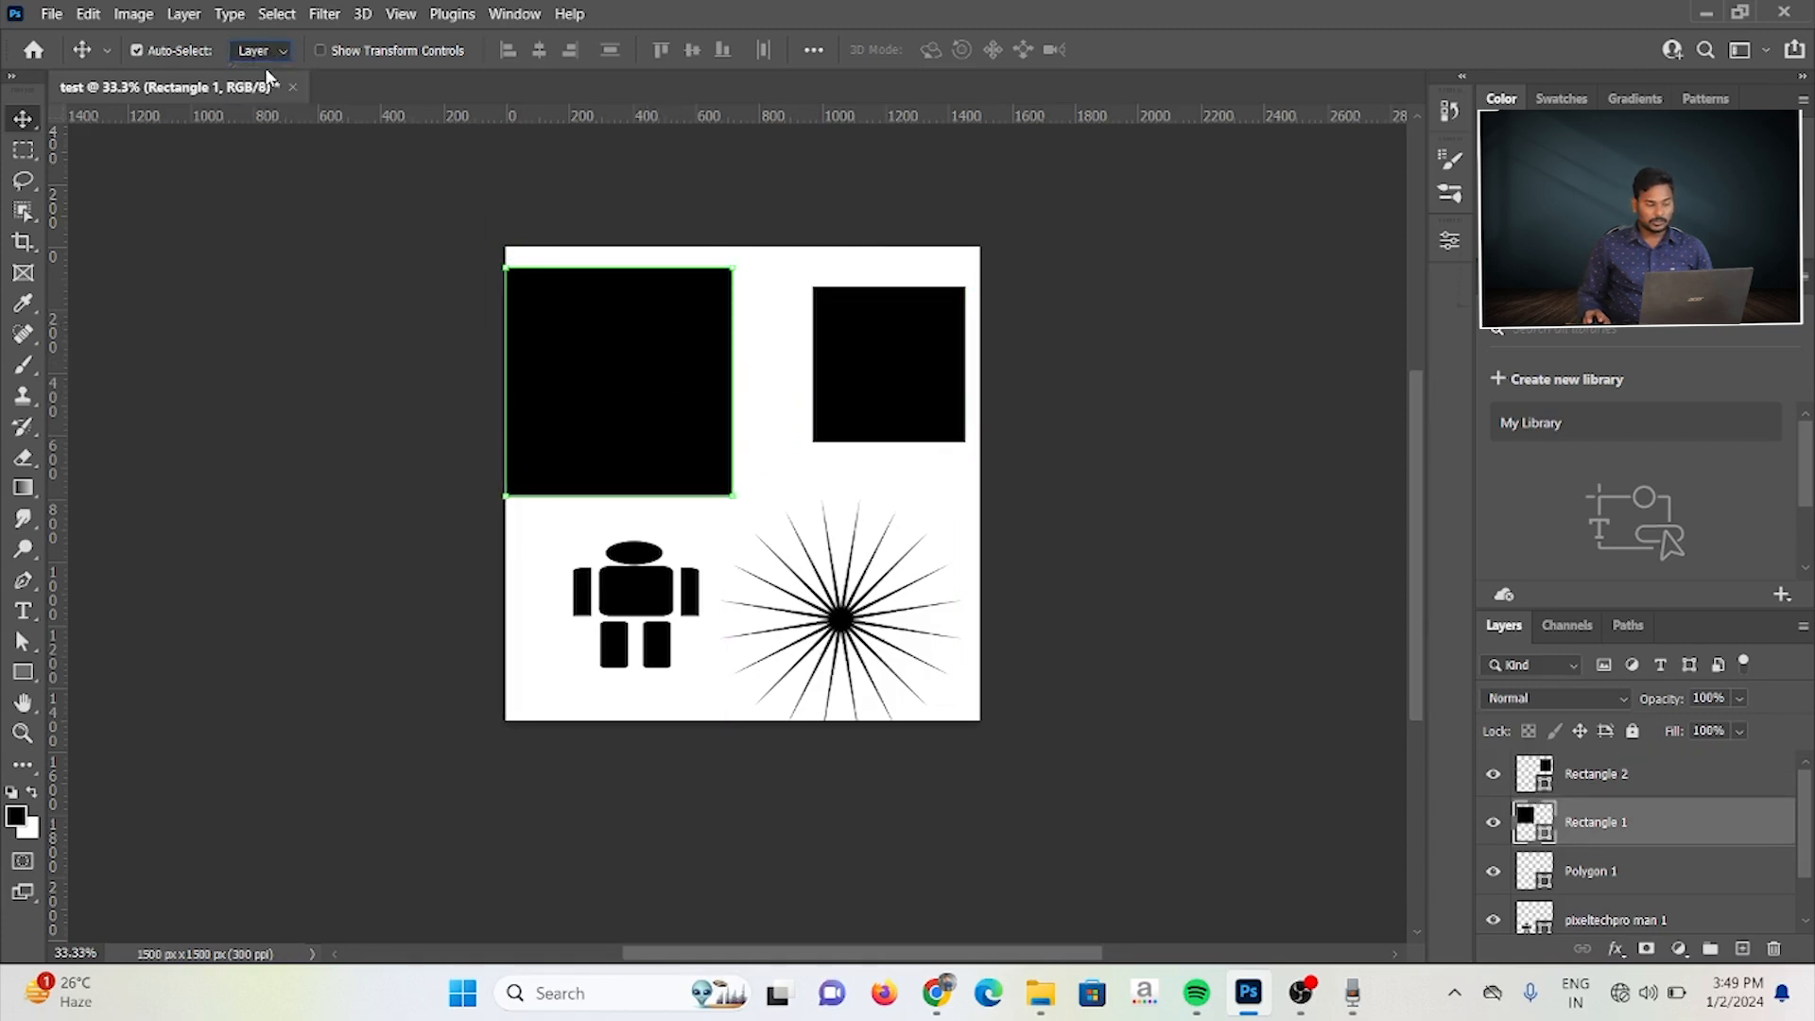
click(1626, 778)
ctrl+click(1640, 819)
right_click(1638, 818)
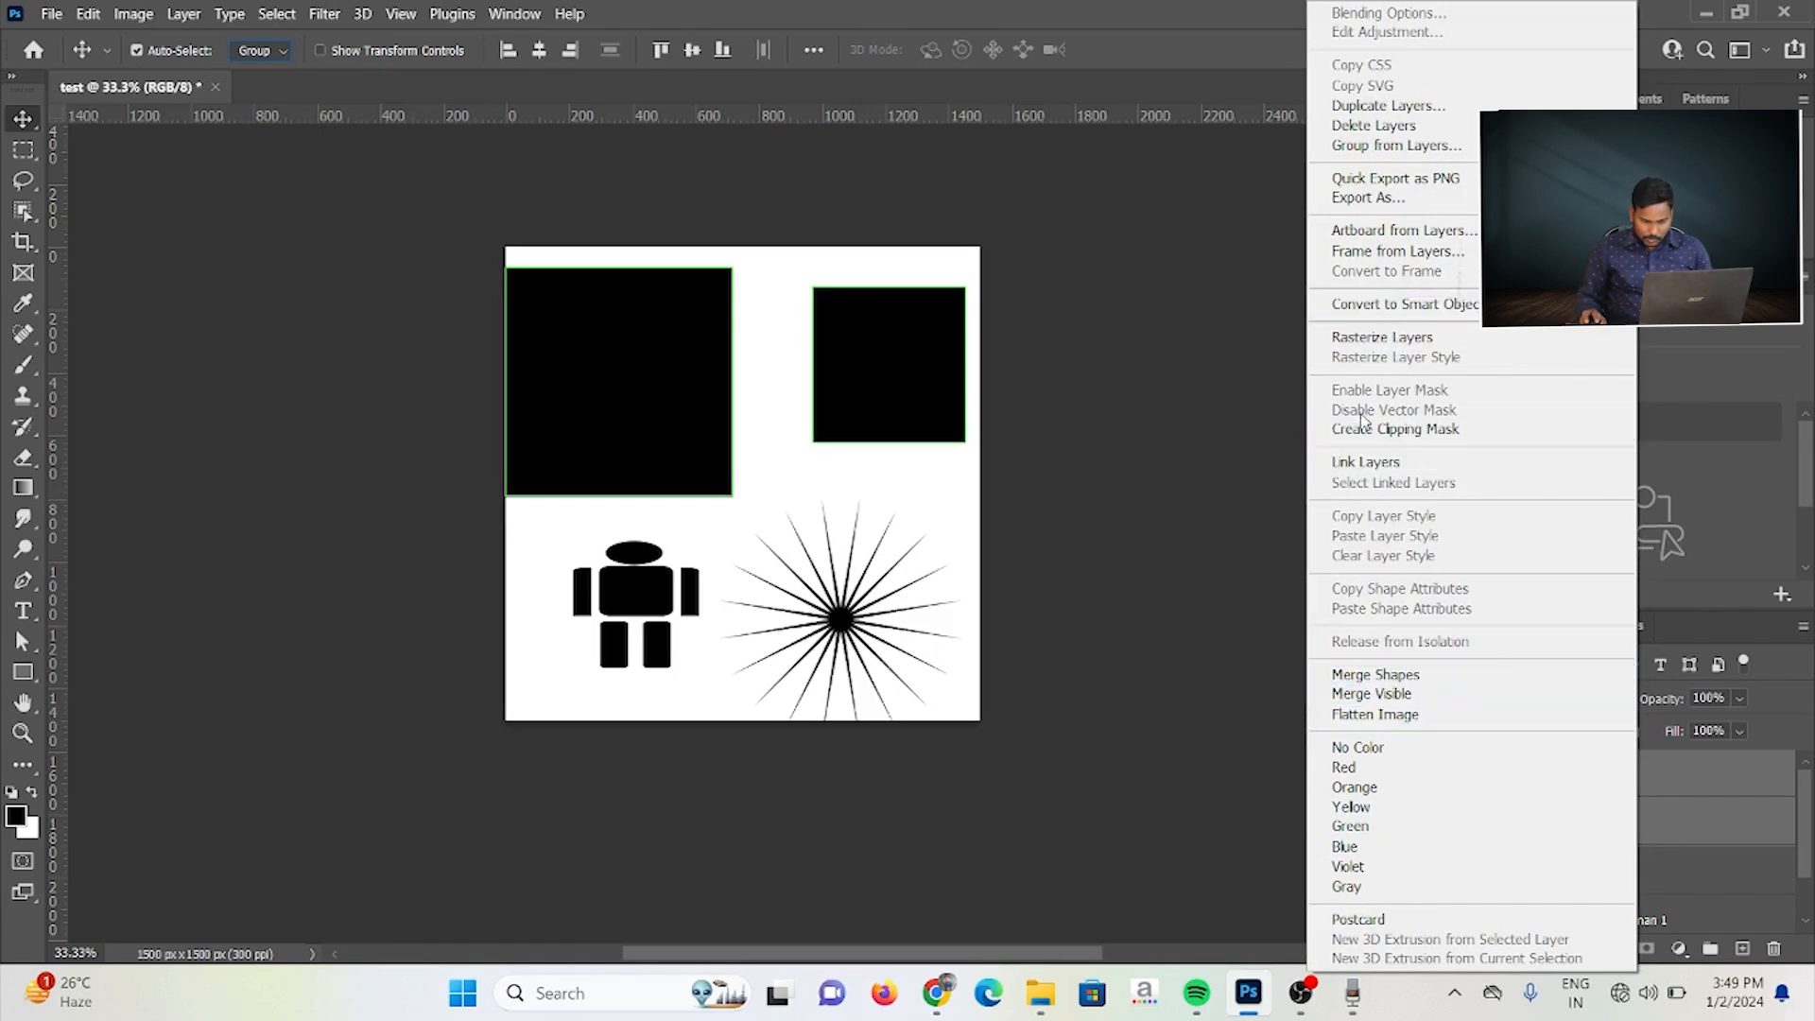
click(1369, 147)
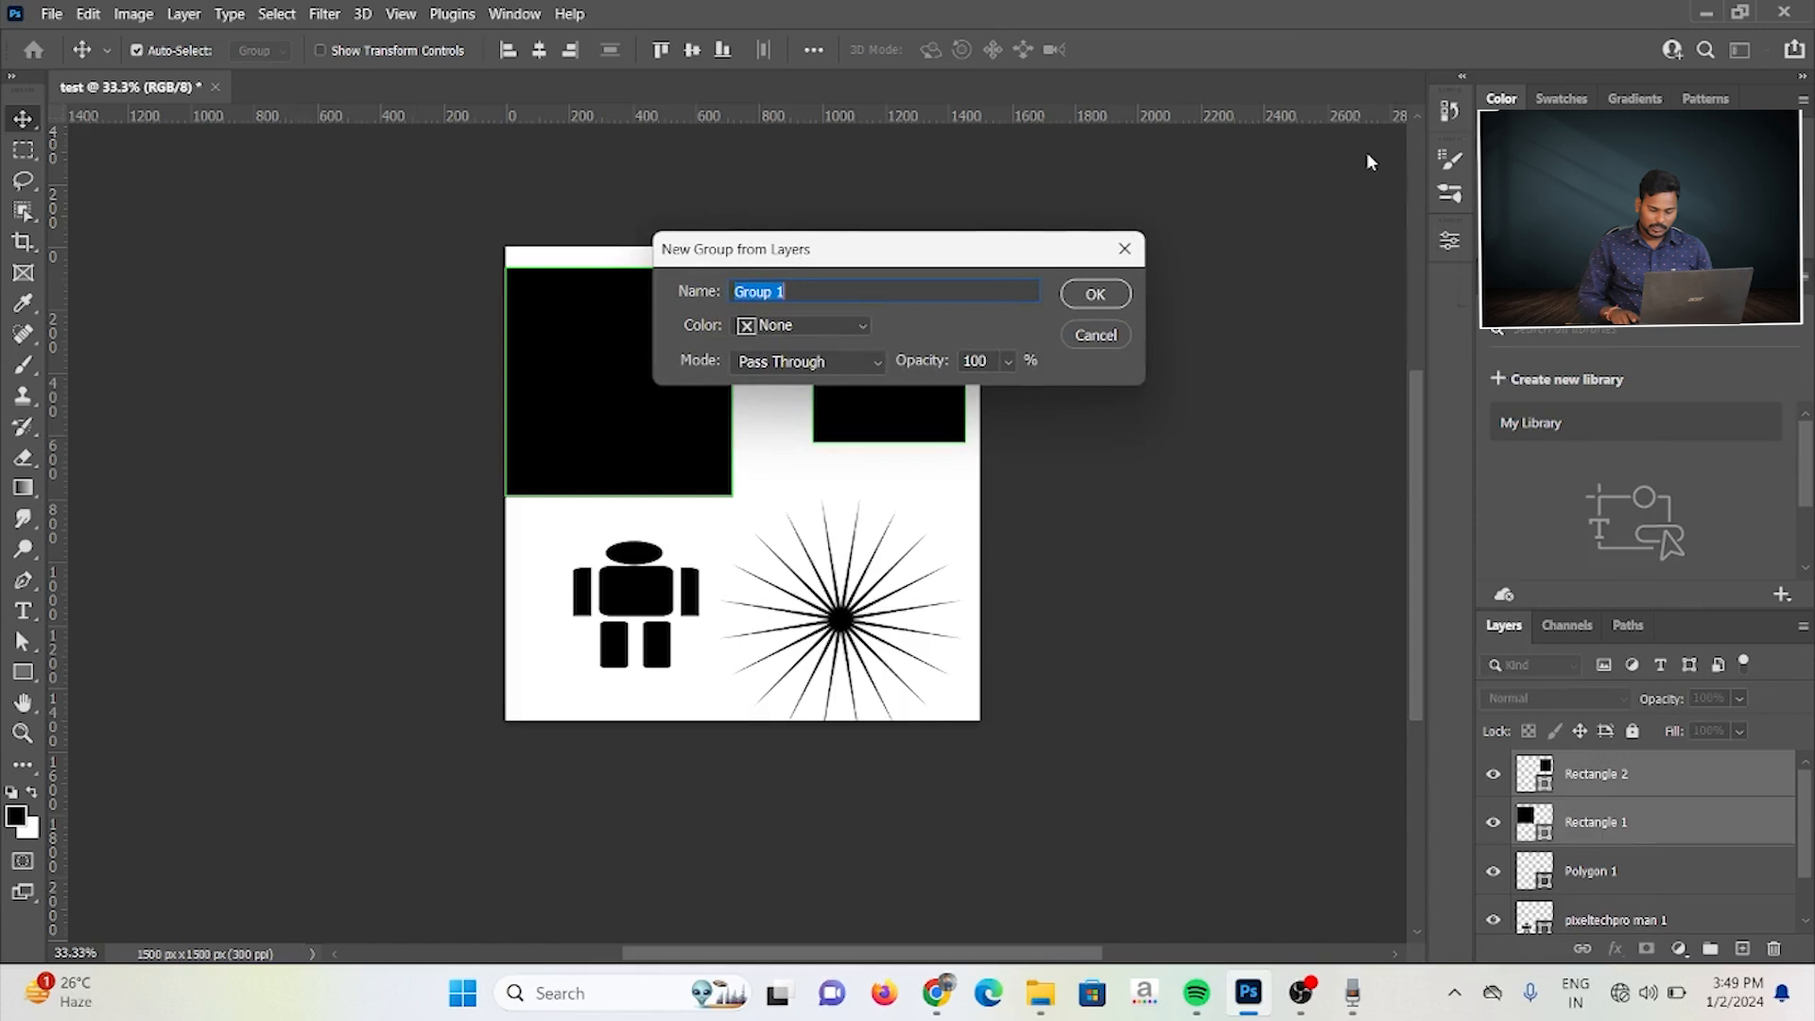
key(Return)
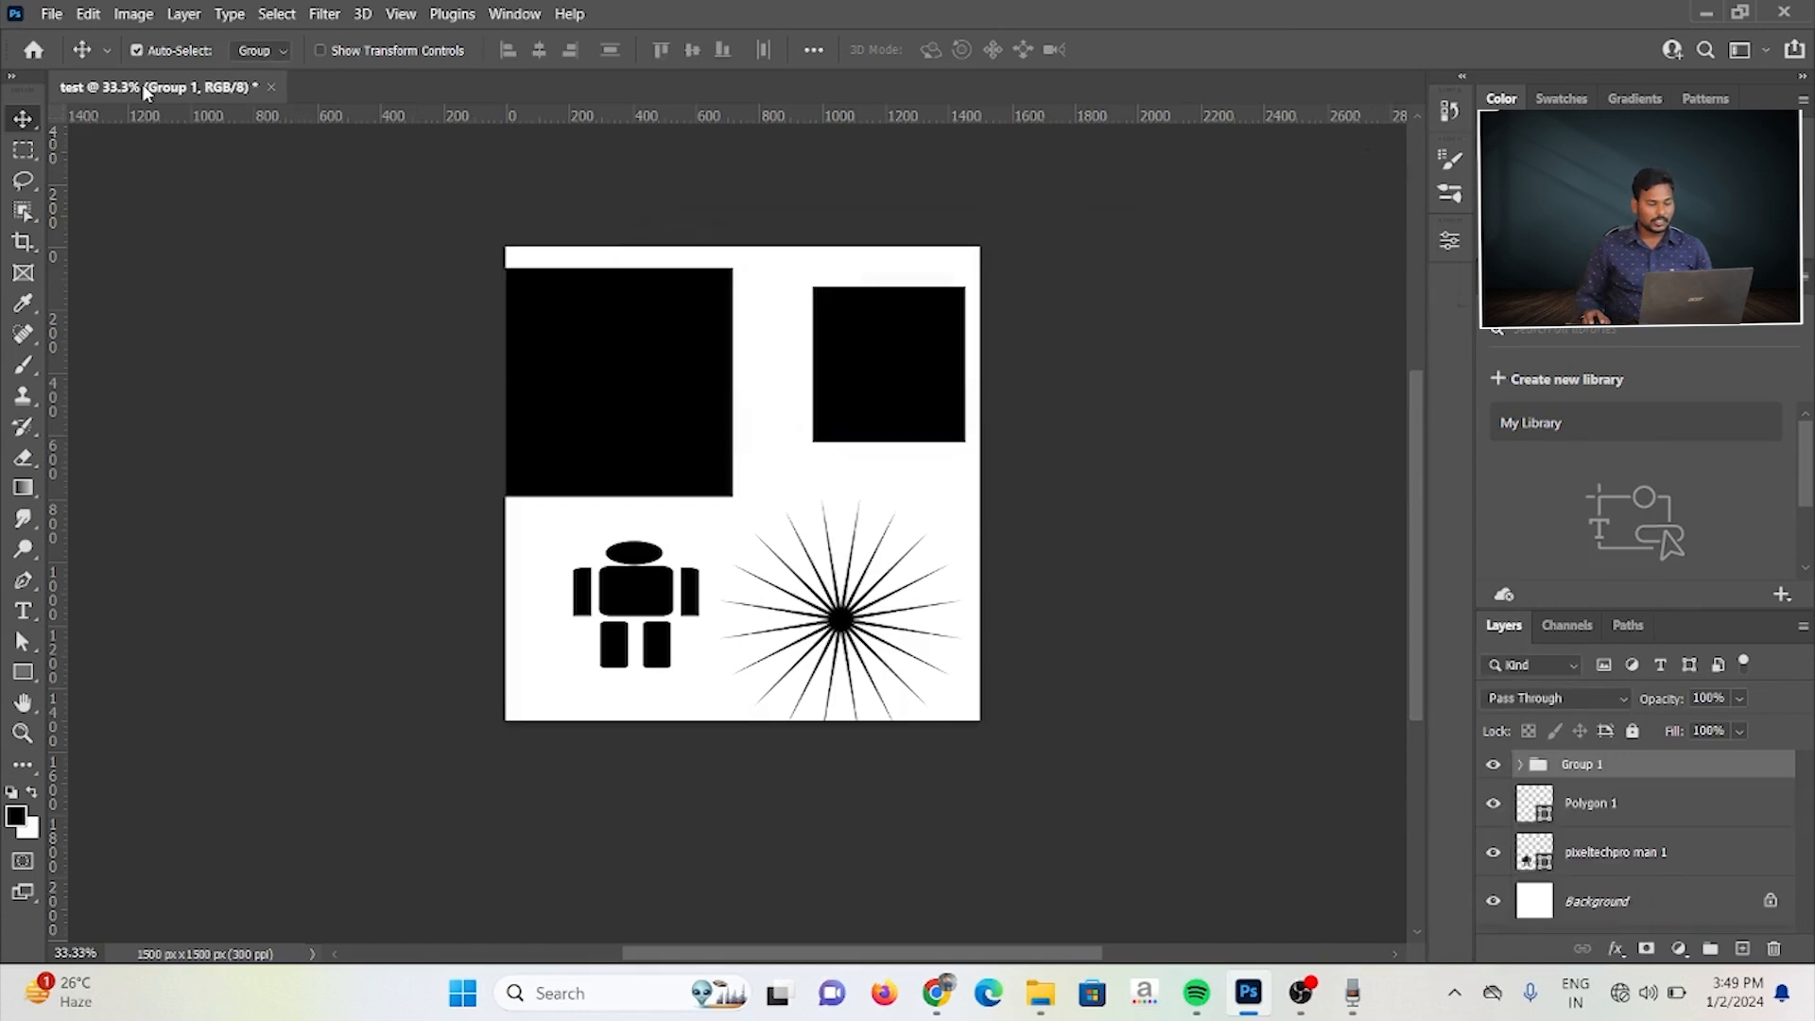
Step: Select the starburst on the canvas, then reposition both squares together as a group, slightly right and up
click(928, 511)
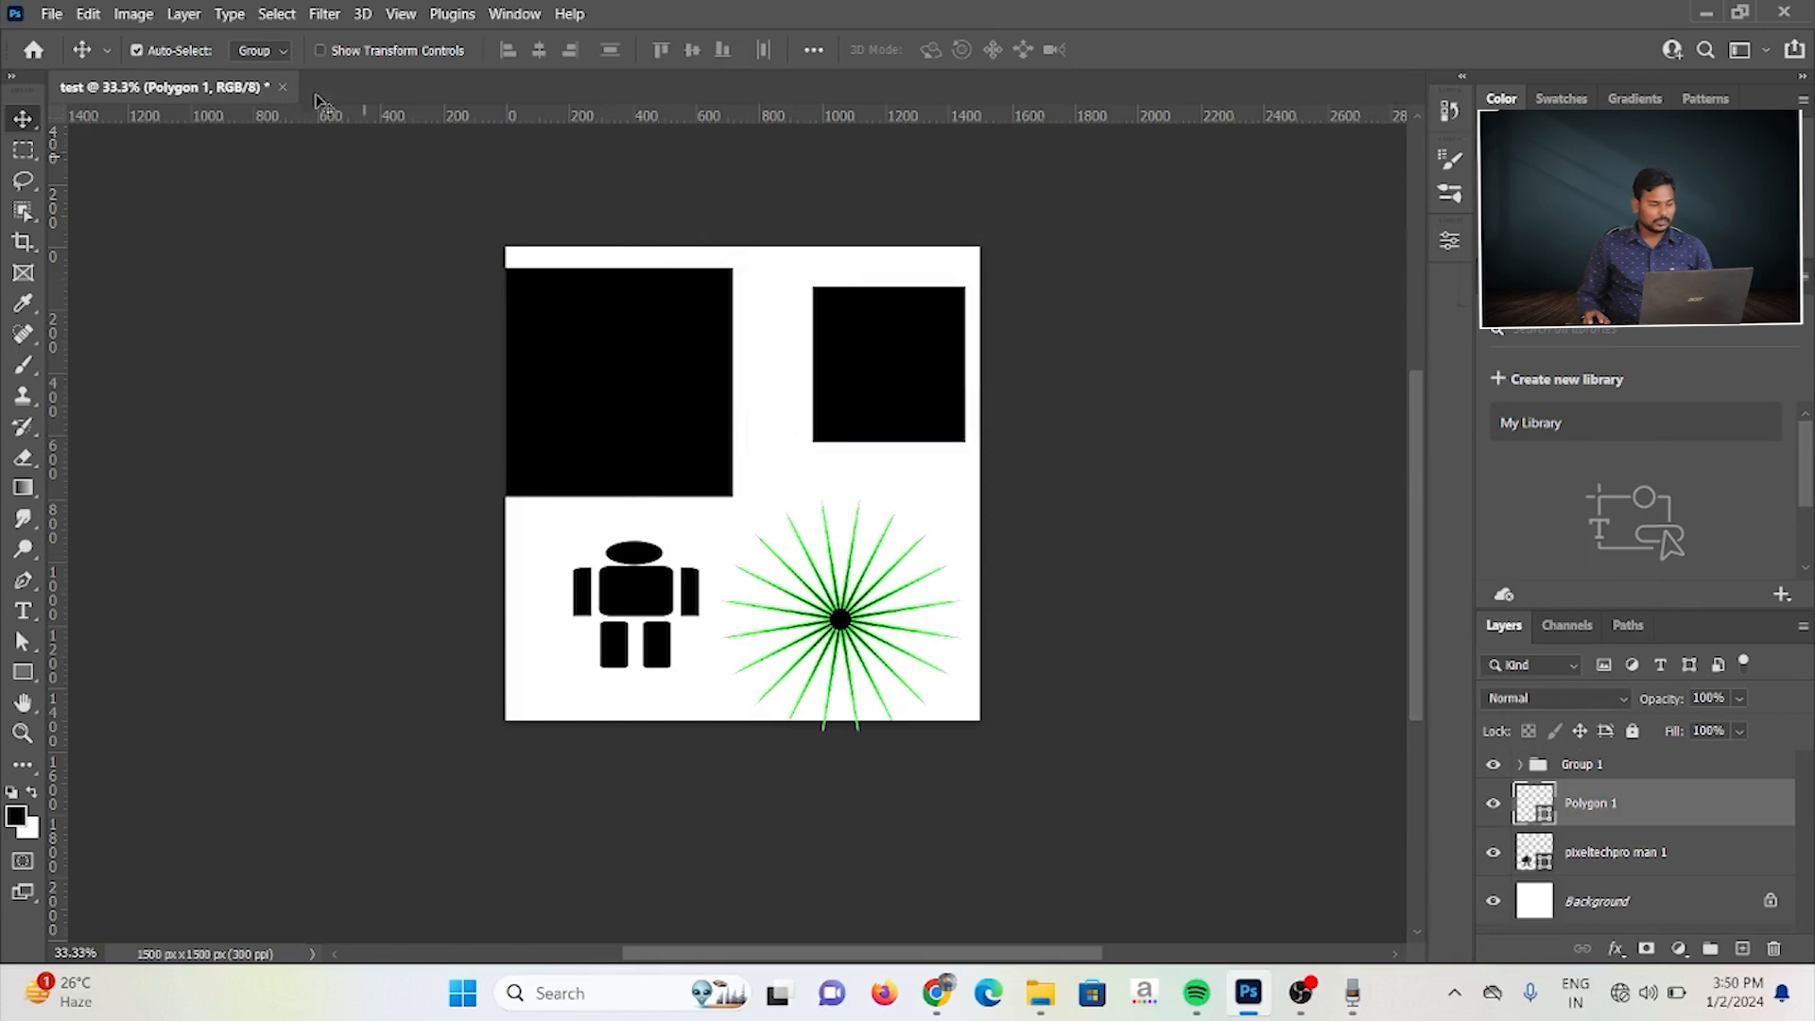
mouse_move(610, 365)
mouse_down()
mouse_move(831, 365)
mouse_move(600, 413)
mouse_move(590, 353)
mouse_up()
drag(860, 381, 925, 358)
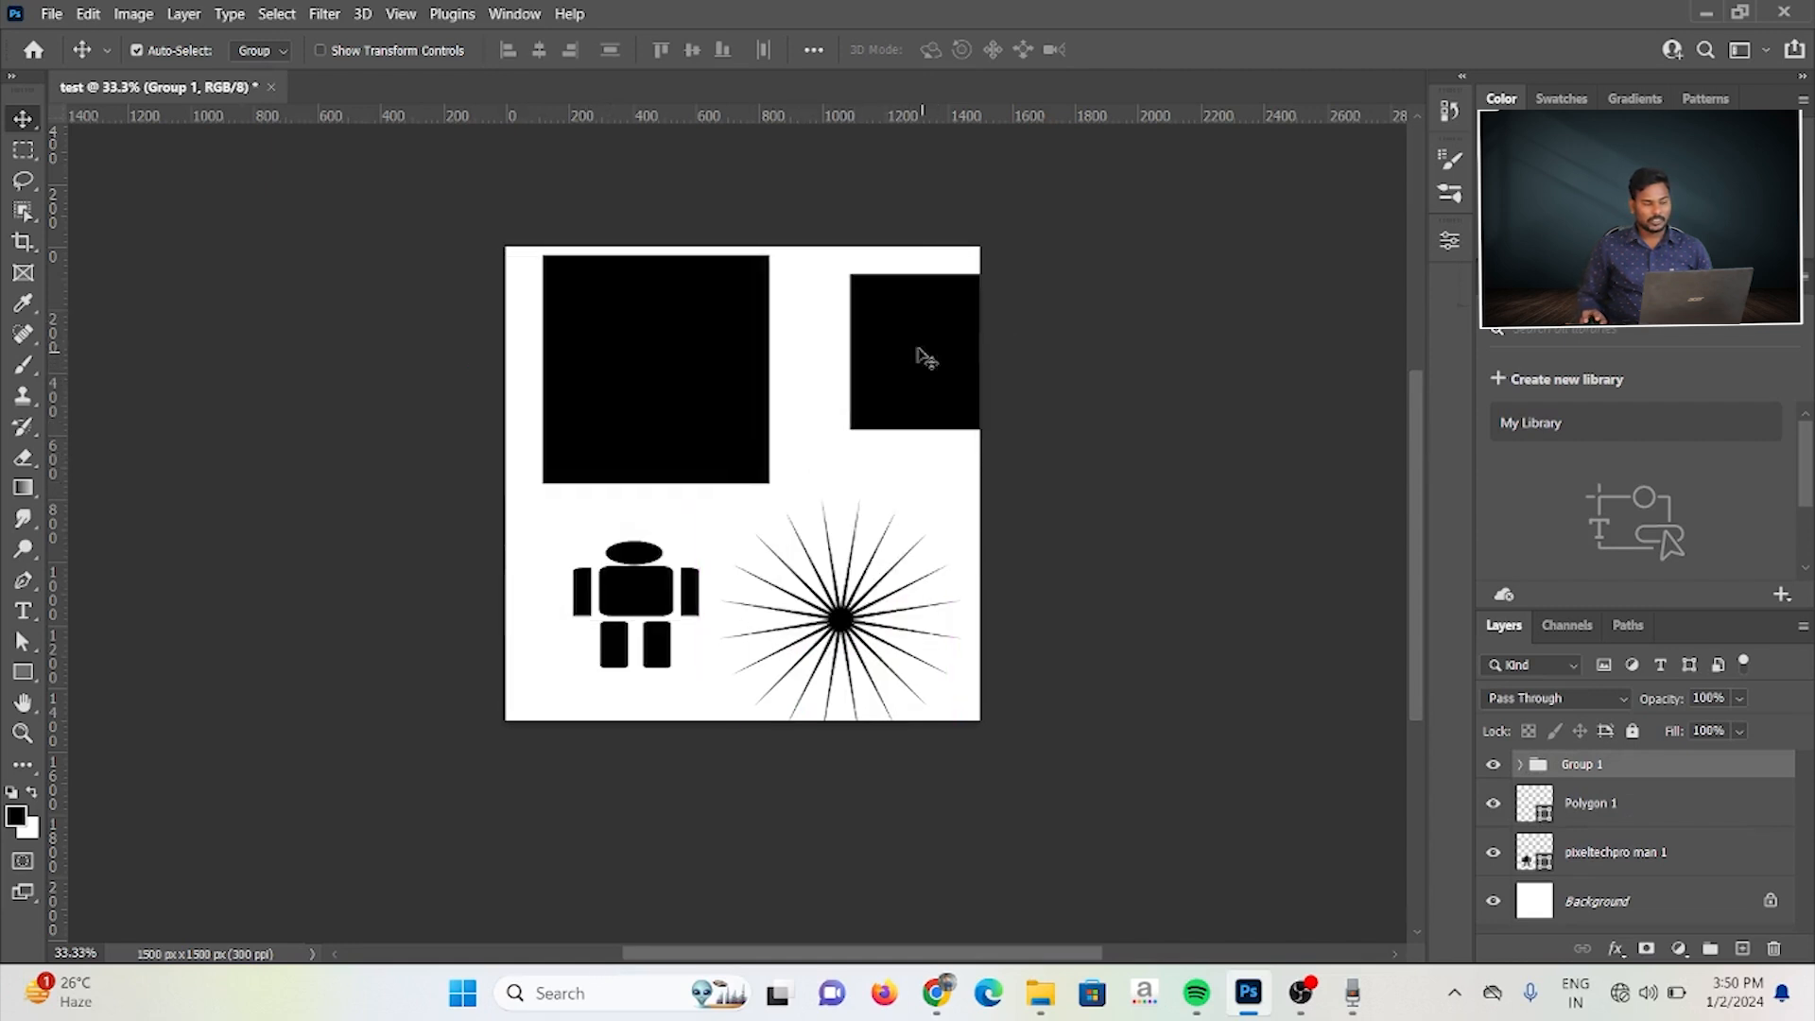
Step: Set Auto-Select to Layer and ungroup the two squares, regrouping and ungrouping them once more
click(271, 53)
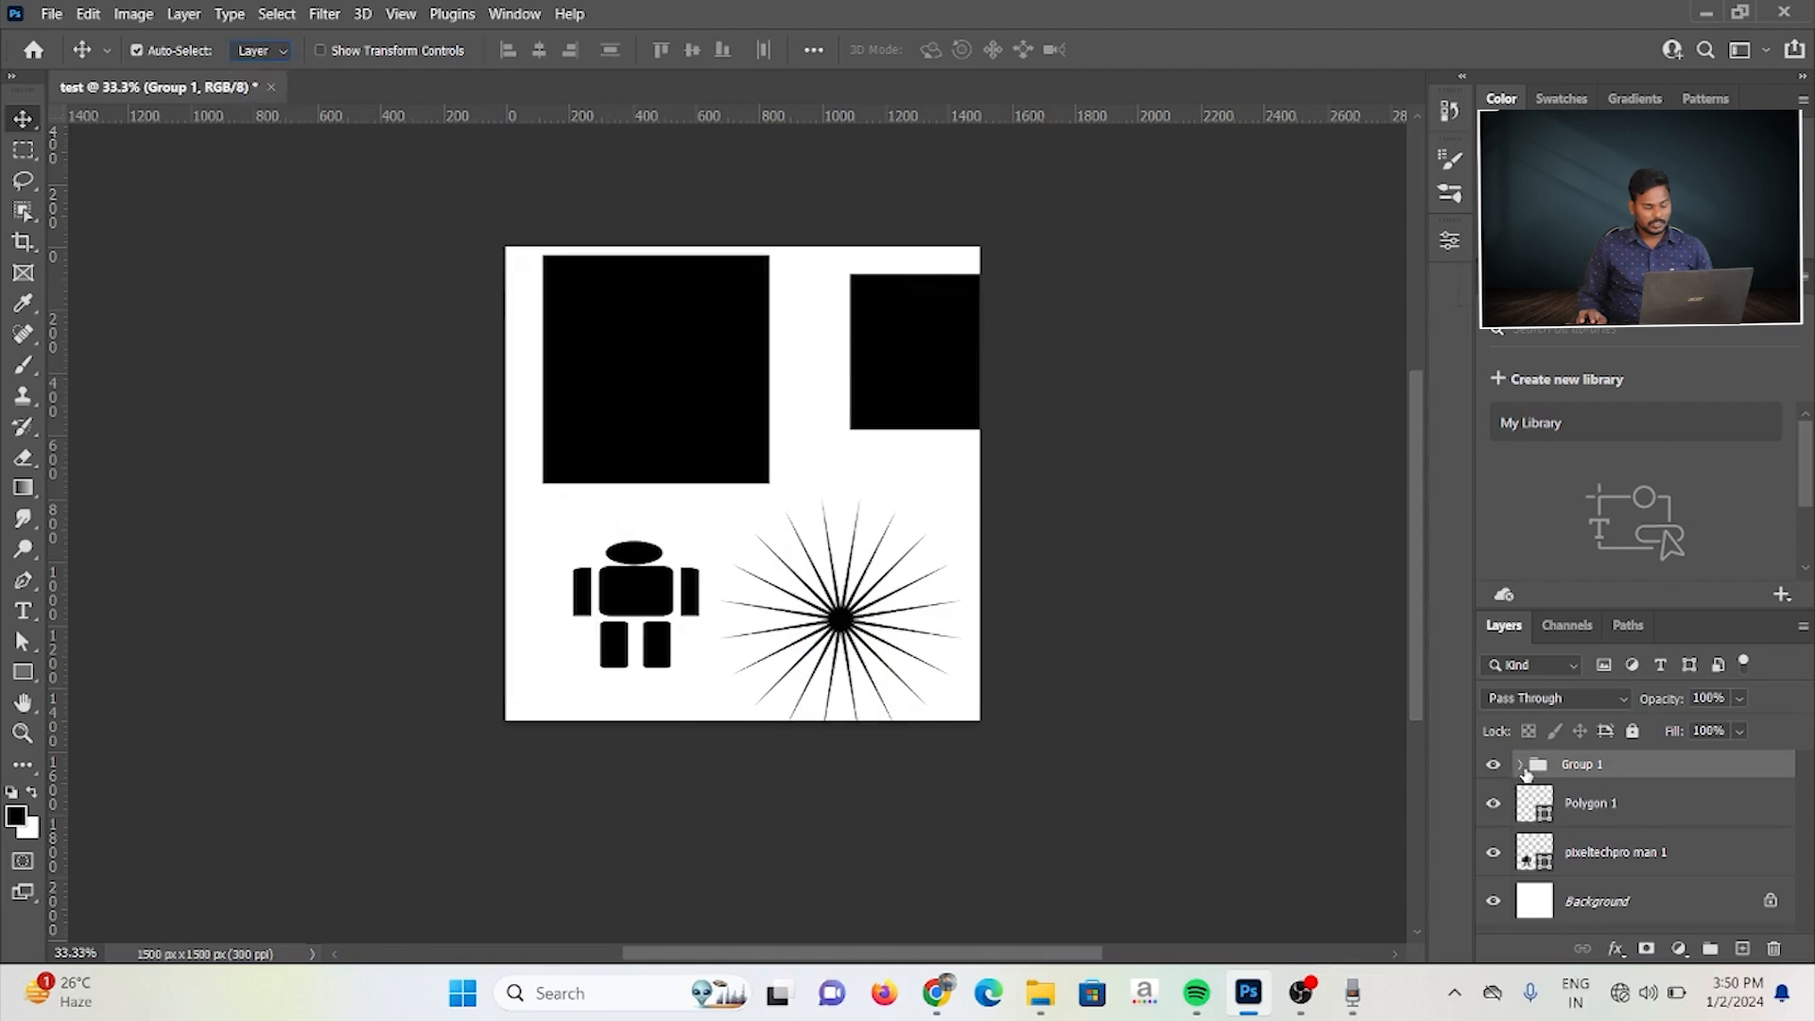
right_click(1596, 768)
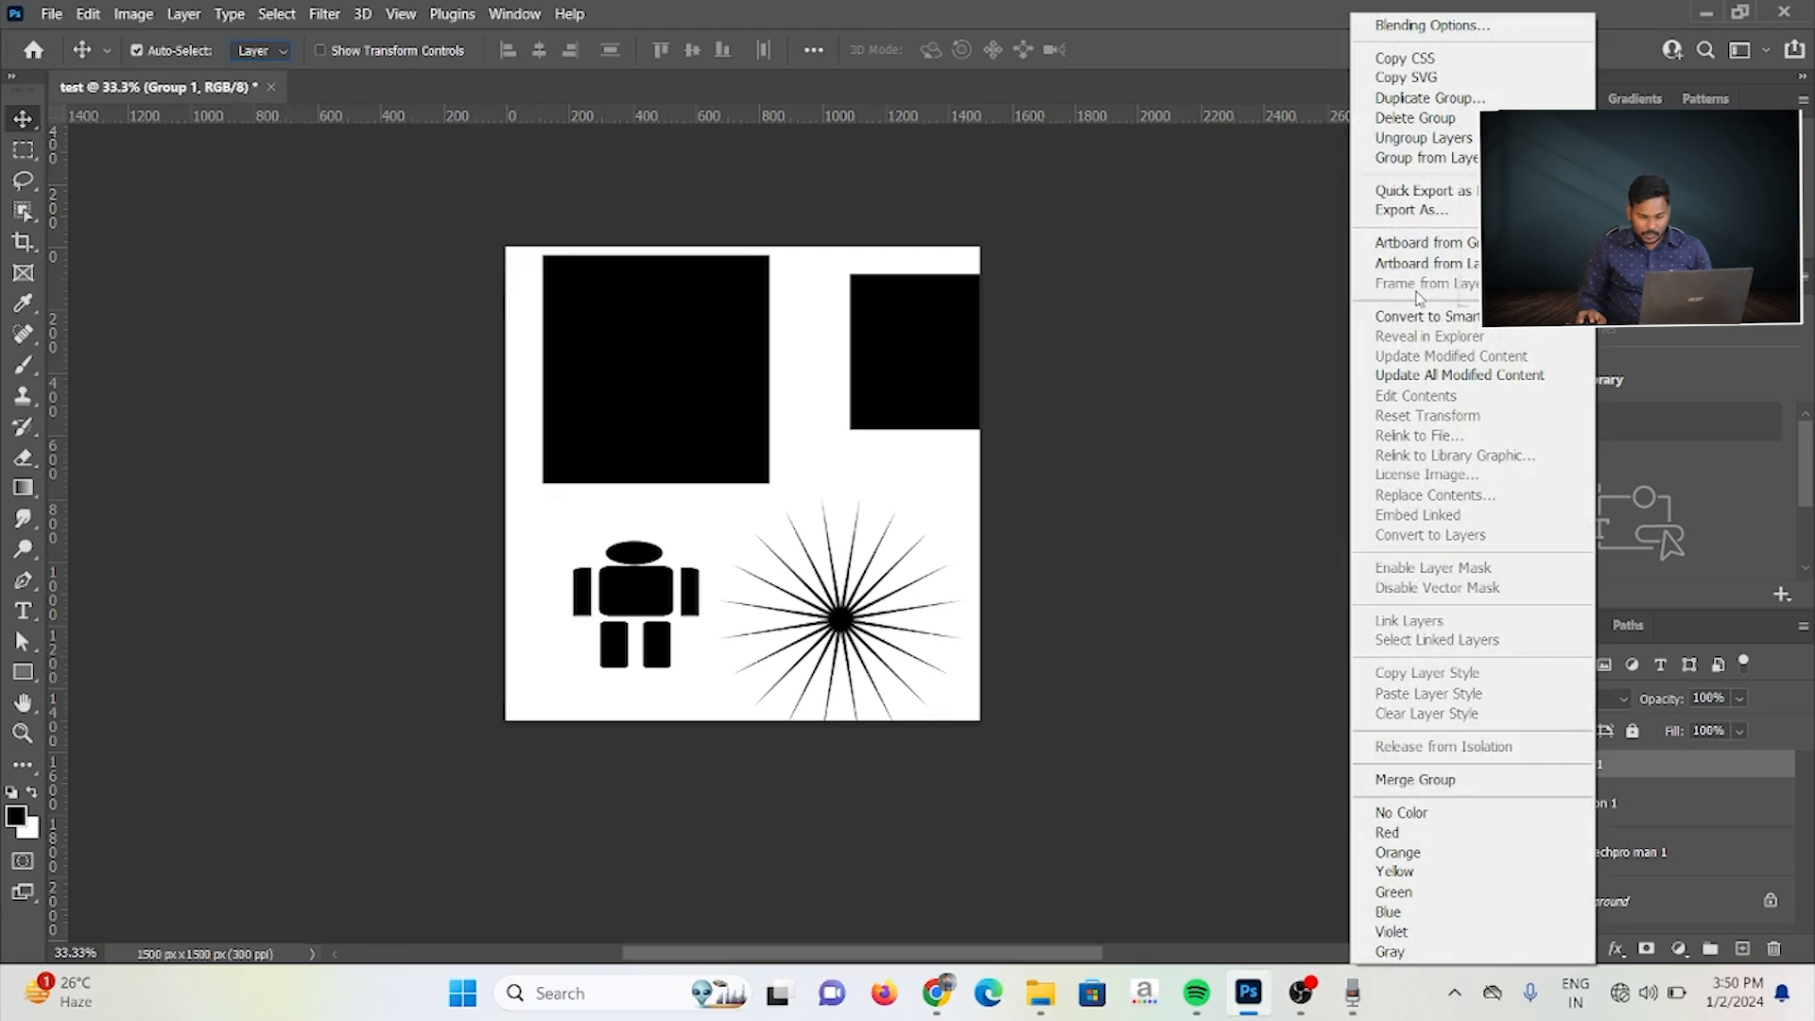
click(1601, 761)
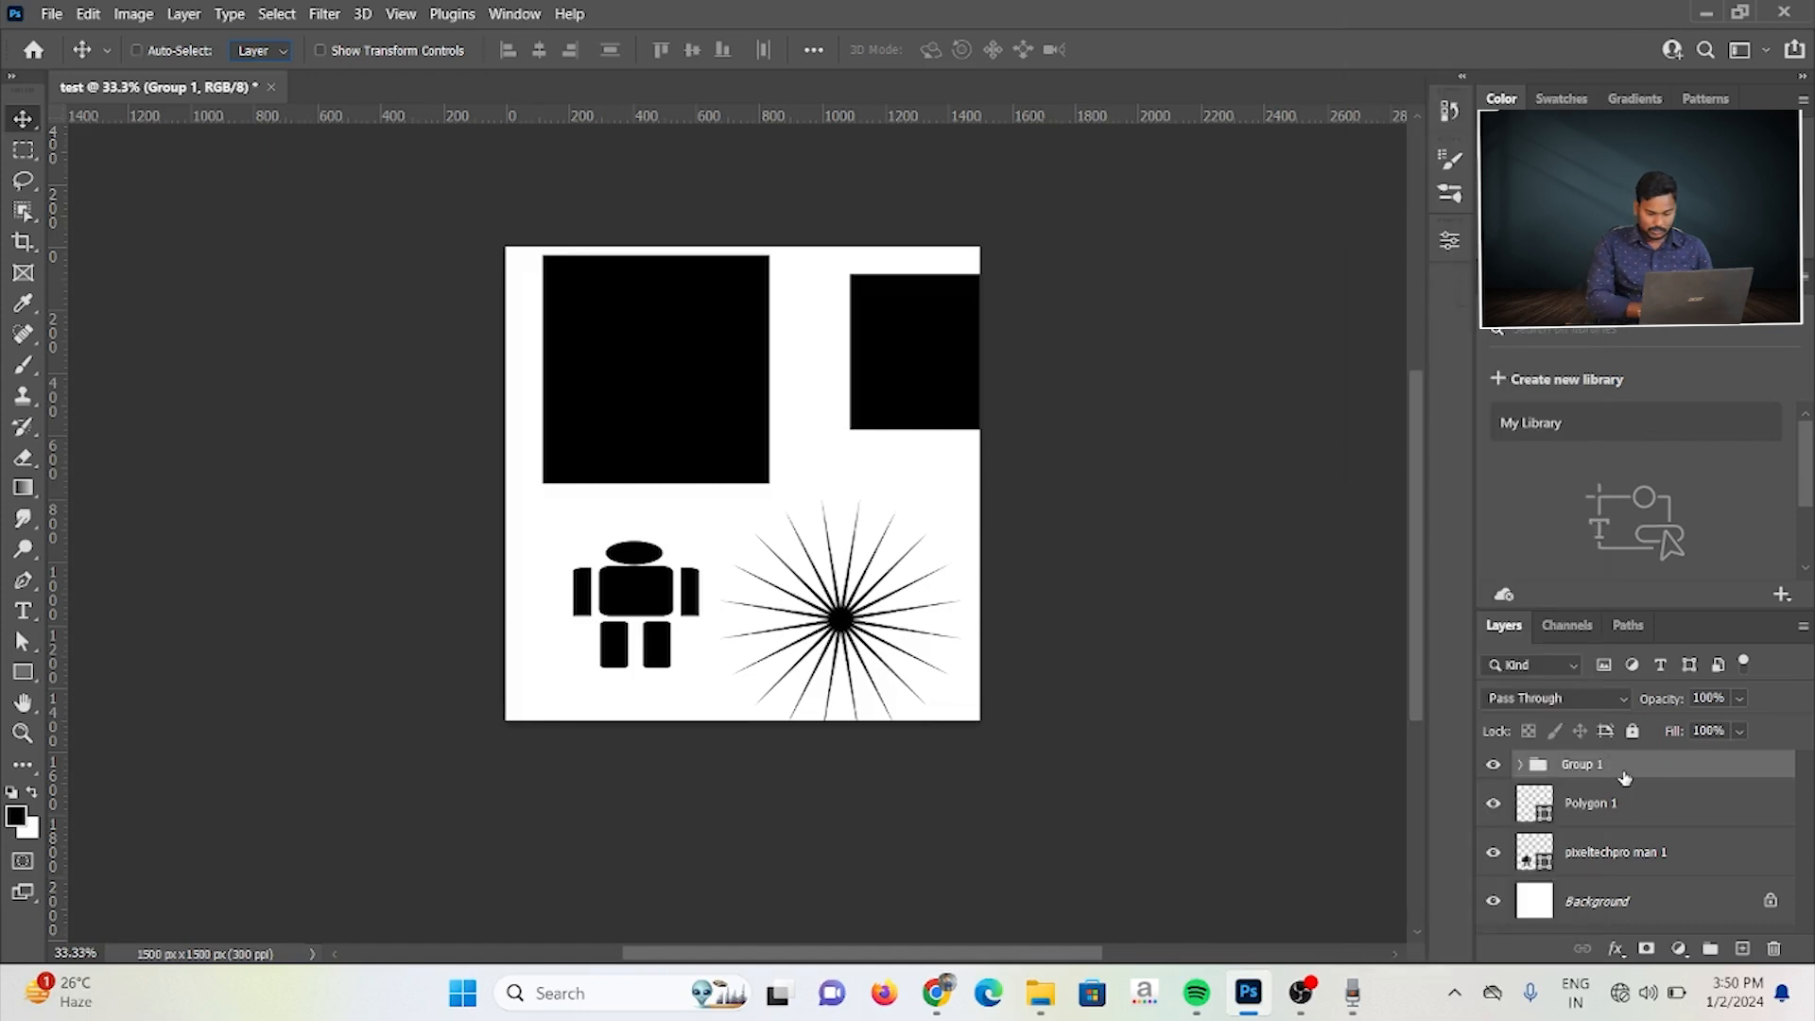
key(ctrl+shift+g)
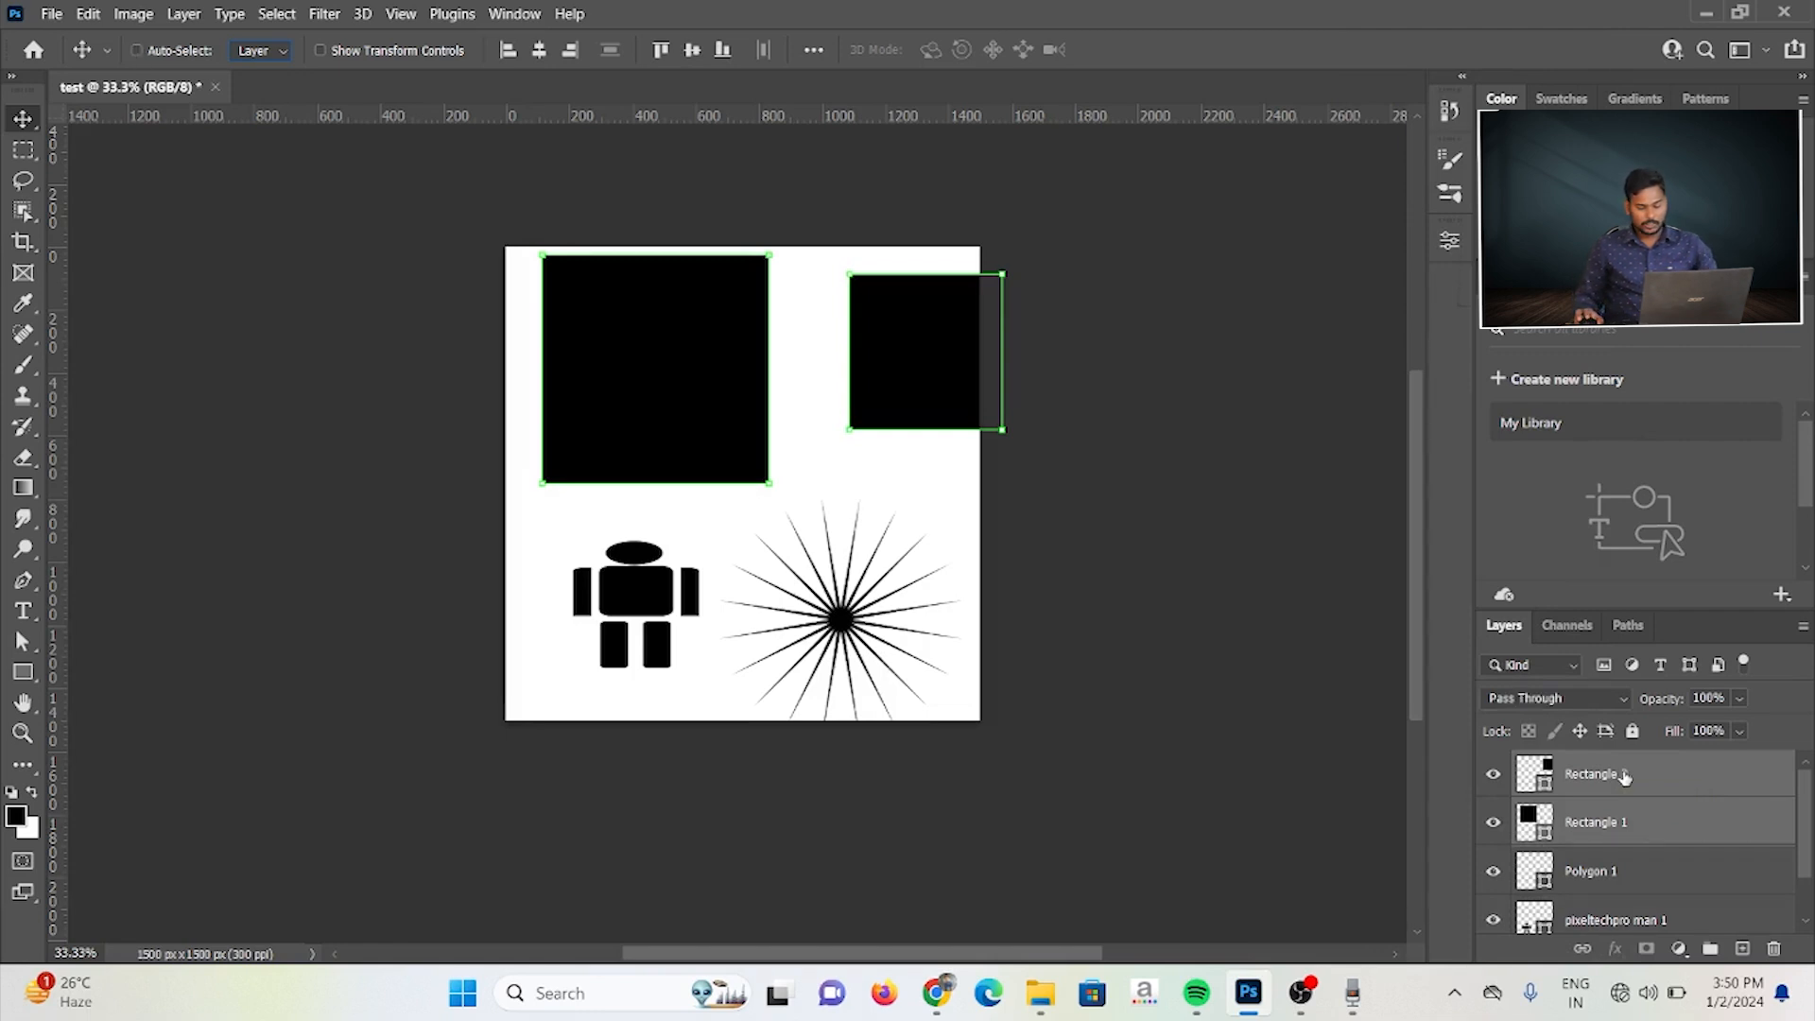
key(ctrl+g)
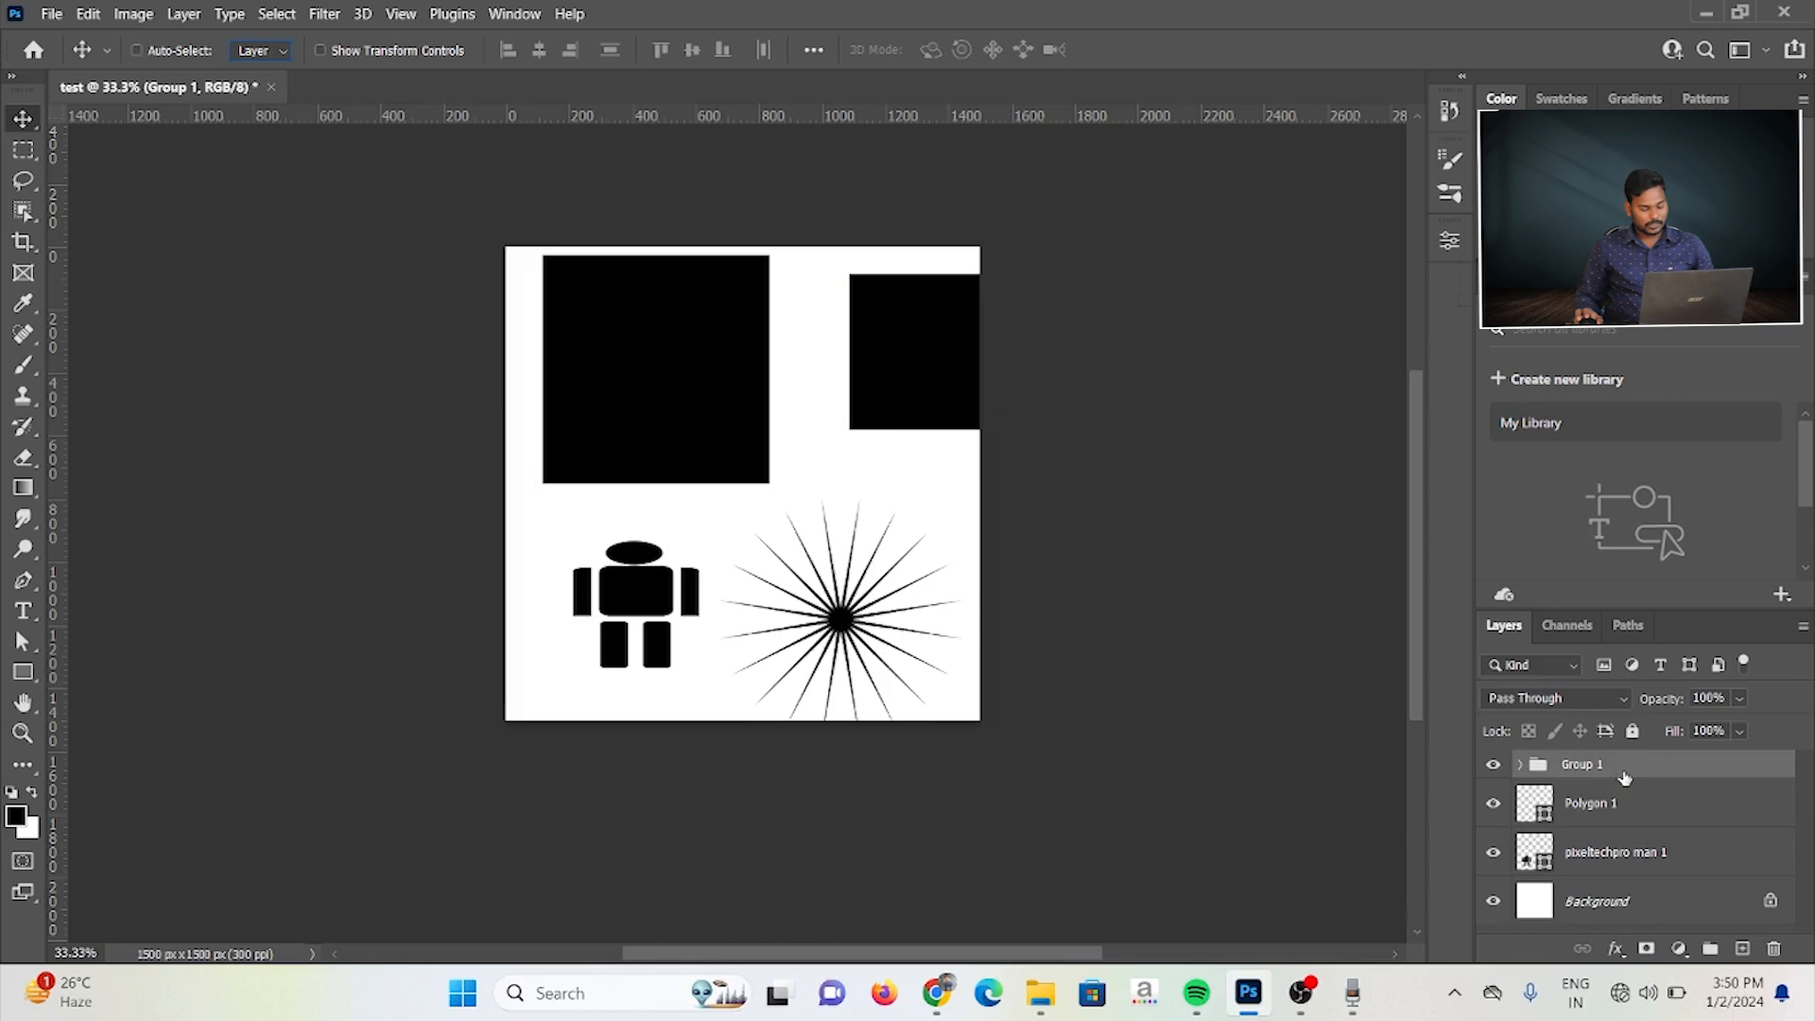
key(ctrl+shift+g)
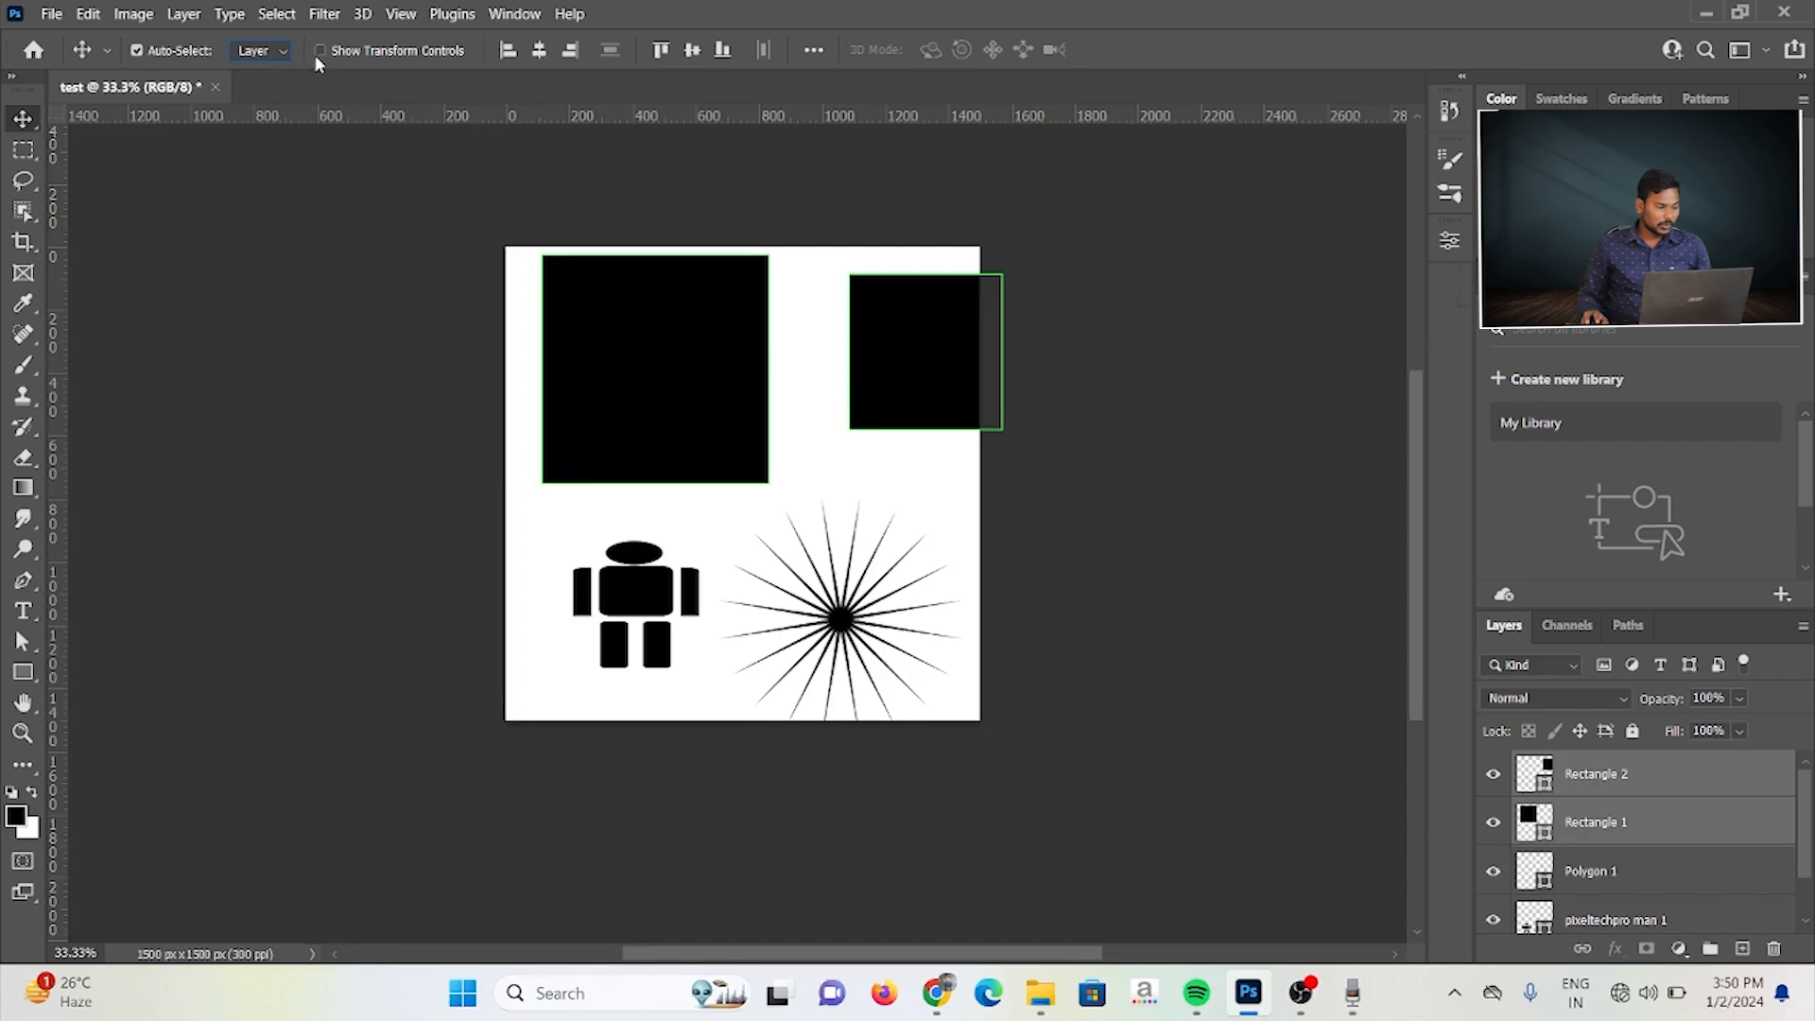
Step: Select only the Rectangle 2 layer and turn on Show Transform Controls for the Move tool
click(1631, 771)
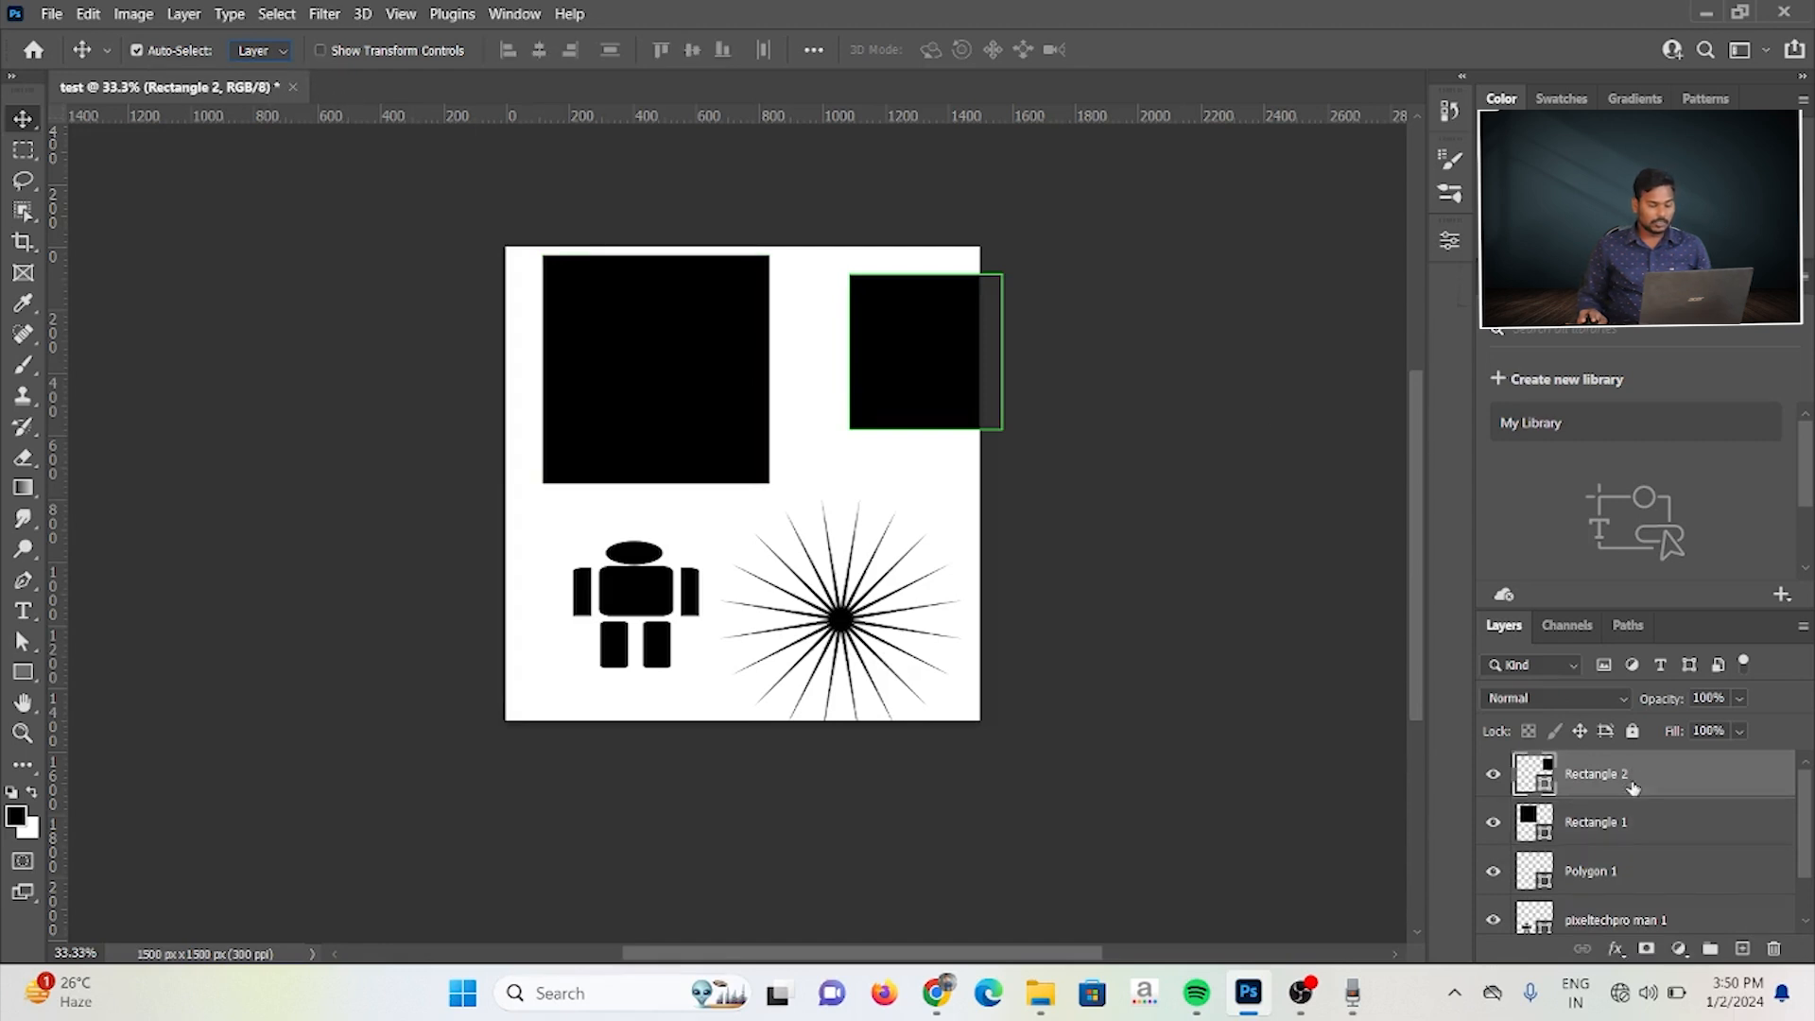
click(322, 48)
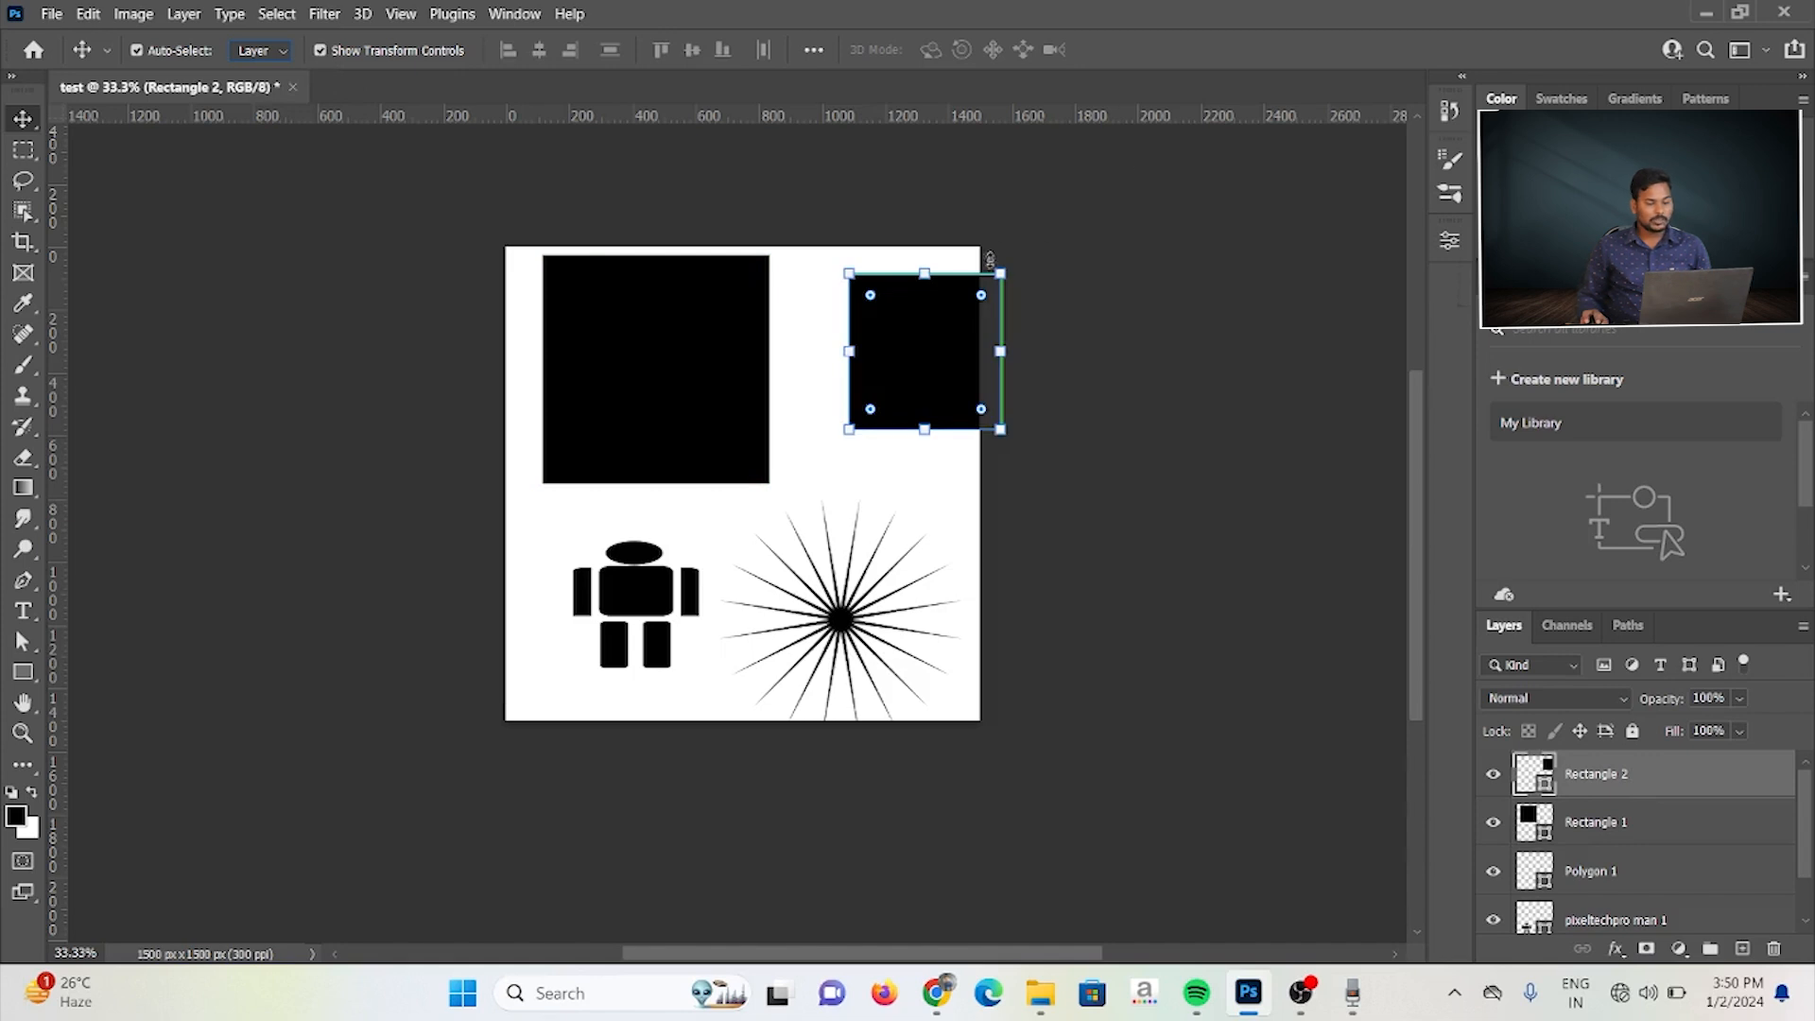
Step: Try scaling the small square to about 200% and tilting it slightly with the transform handles, and undo these changes
drag(1002, 272, 1066, 204)
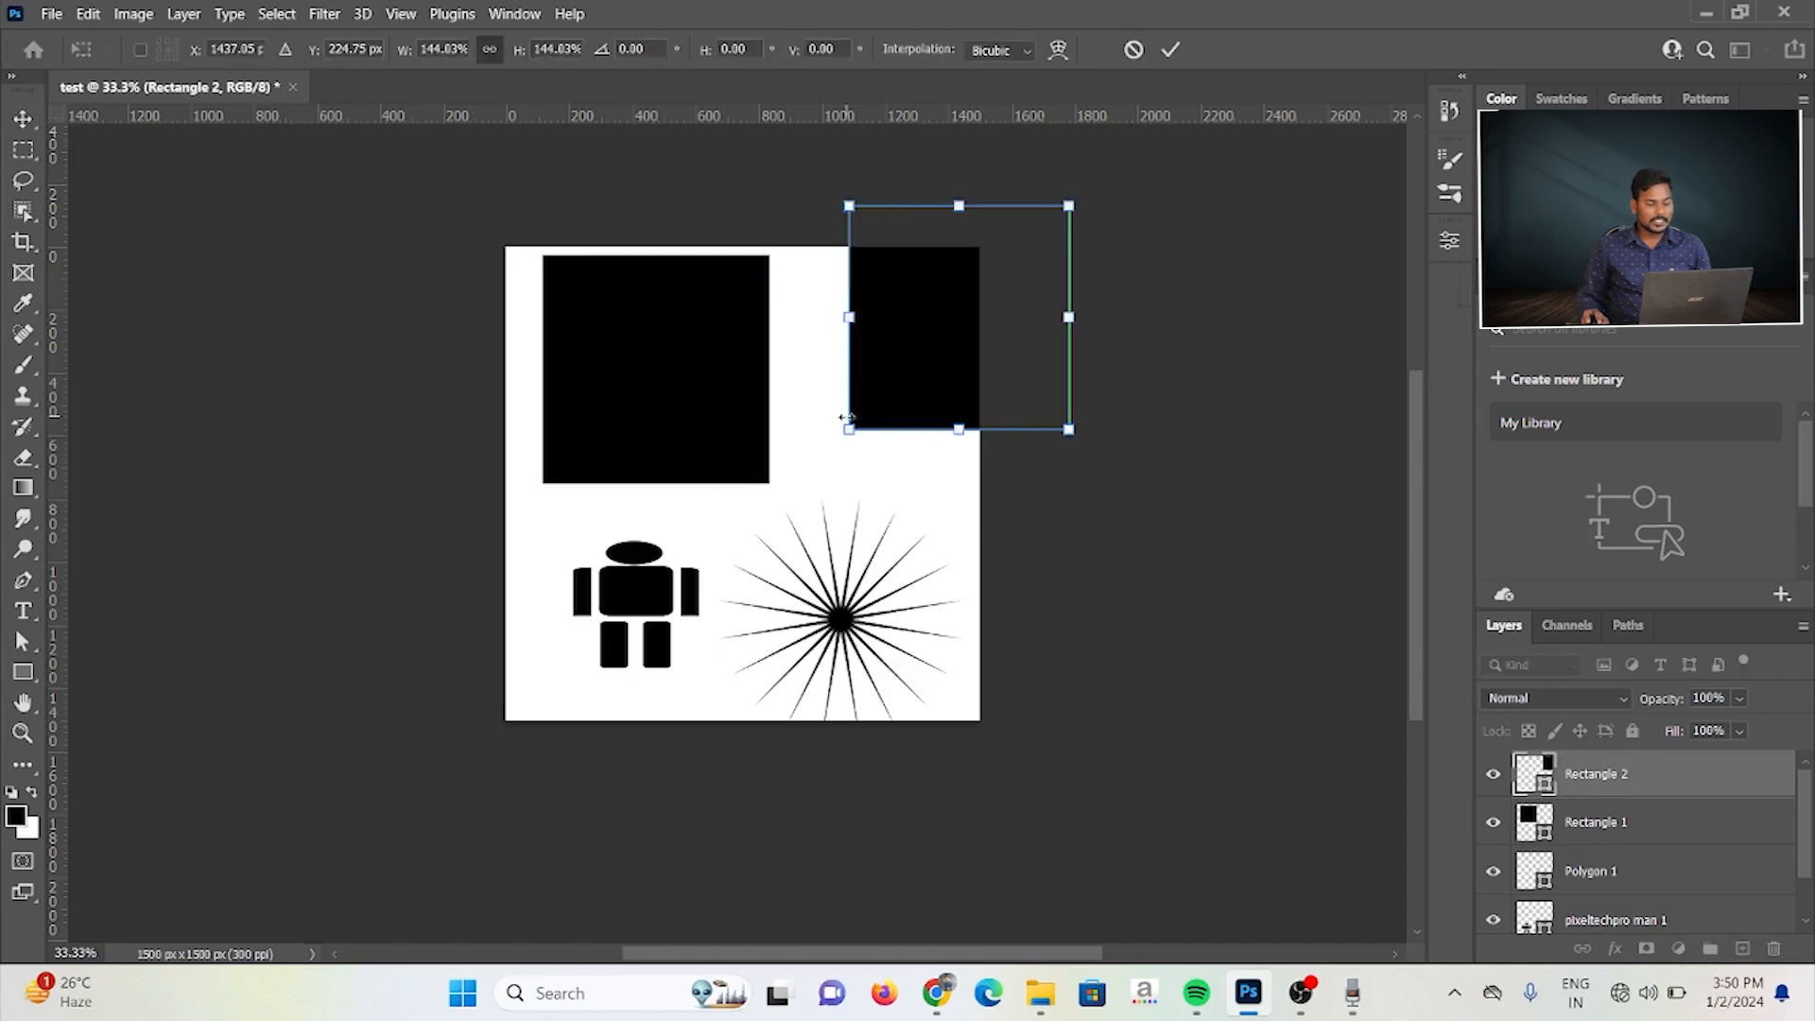
drag(849, 430, 781, 546)
drag(1082, 174, 1172, 275)
drag(861, 136, 745, 190)
drag(851, 356, 678, 461)
drag(915, 287, 851, 223)
drag(879, 288, 880, 290)
drag(784, 417, 958, 310)
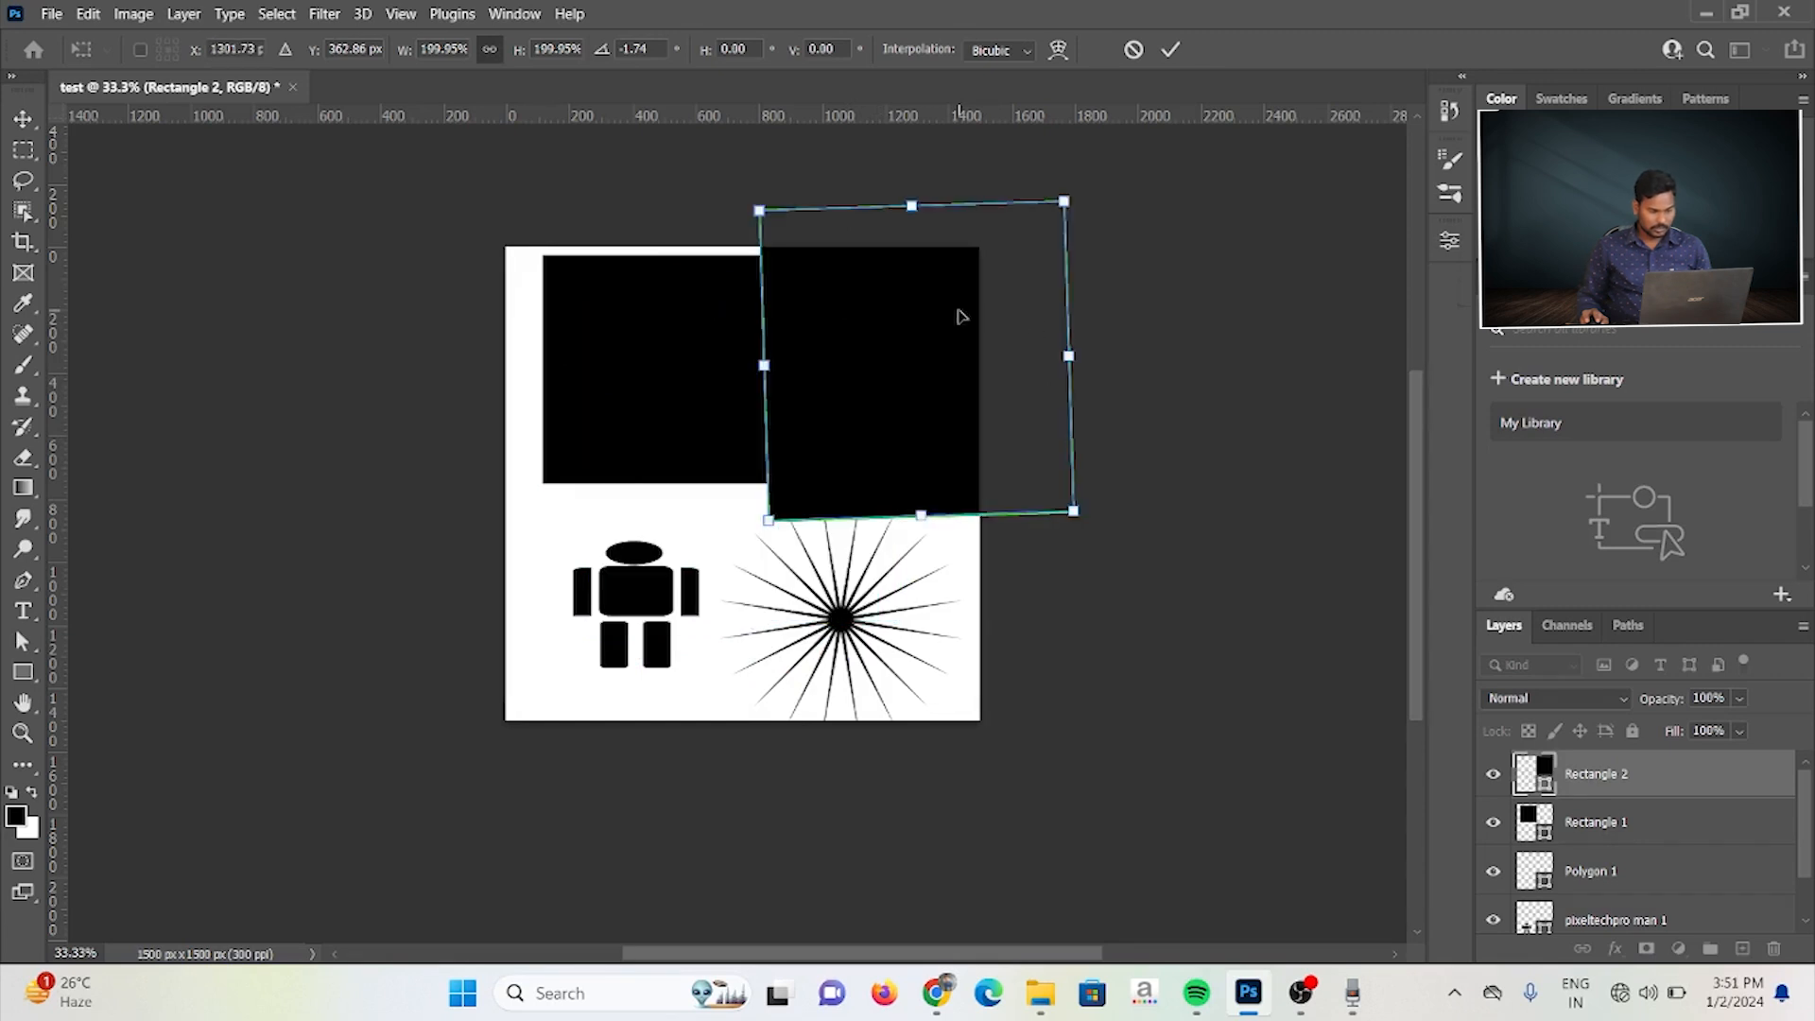
key(ctrl+z)
key(ctrl+z)
key(ctrl+z)
key(ctrl+z)
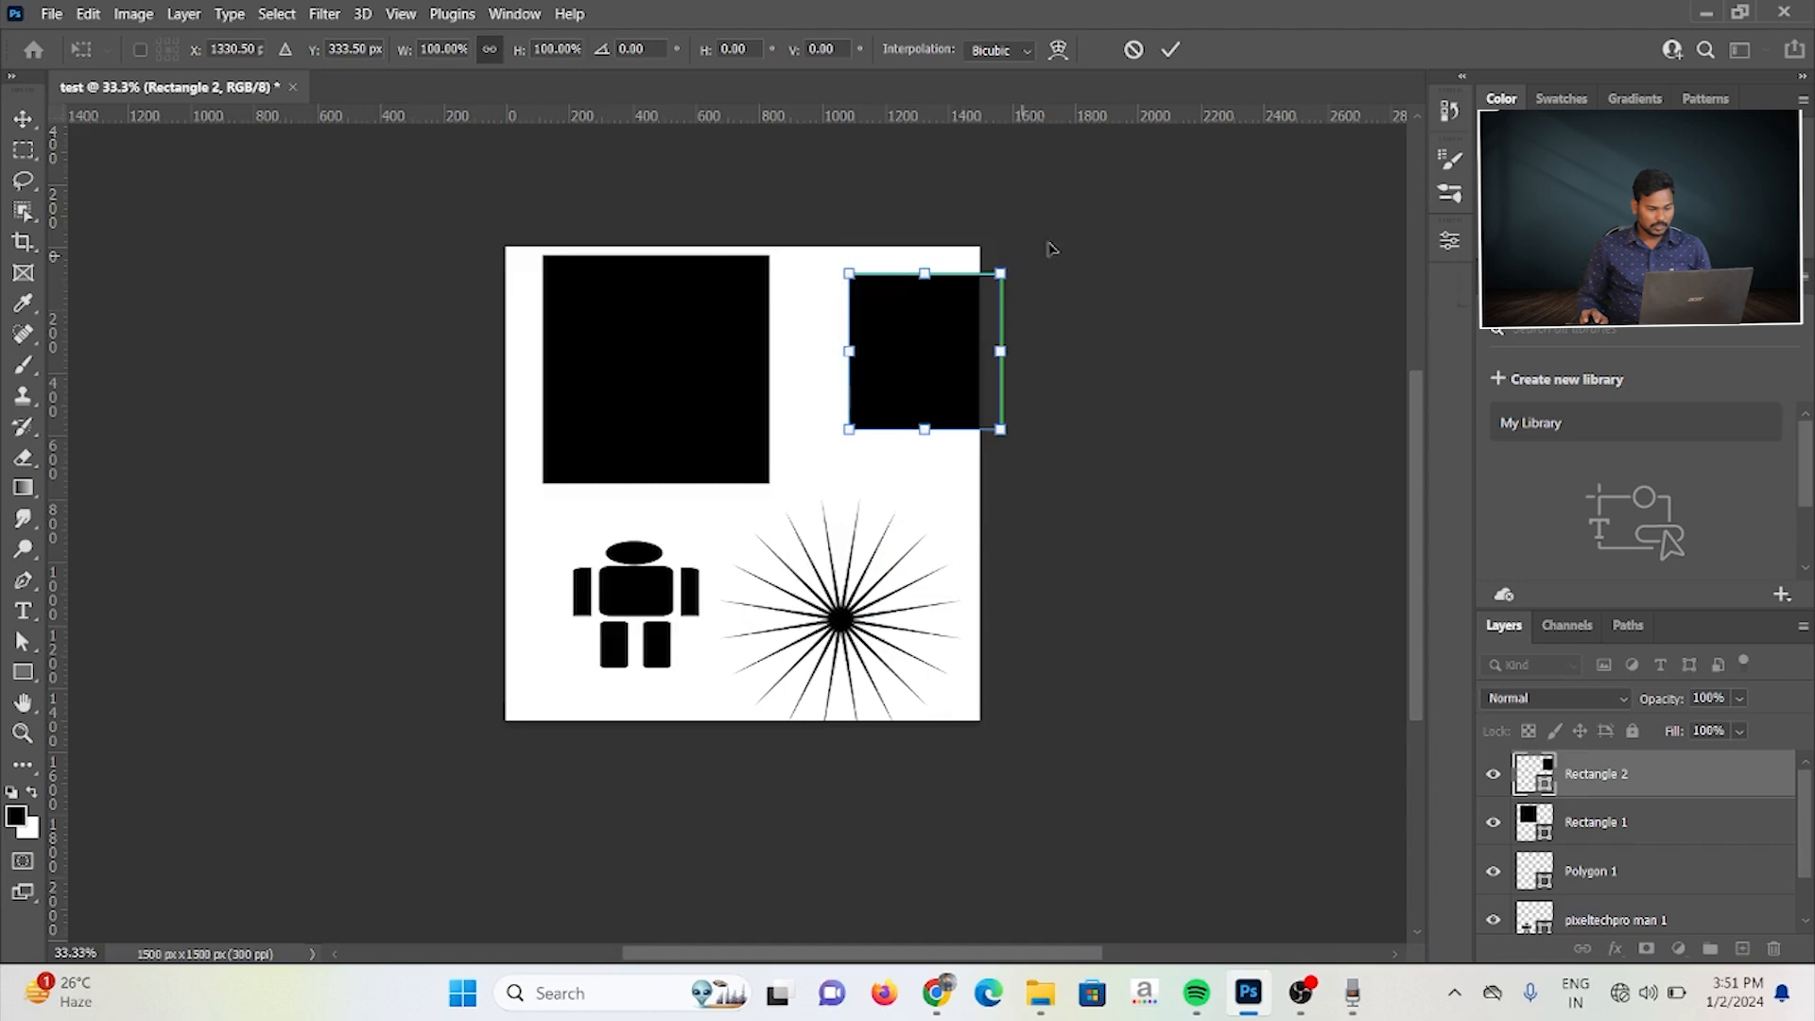
Step: Rotate the small square freehand and set its rotation angle to 180°
drag(1023, 259, 1055, 331)
drag(1049, 397, 1023, 464)
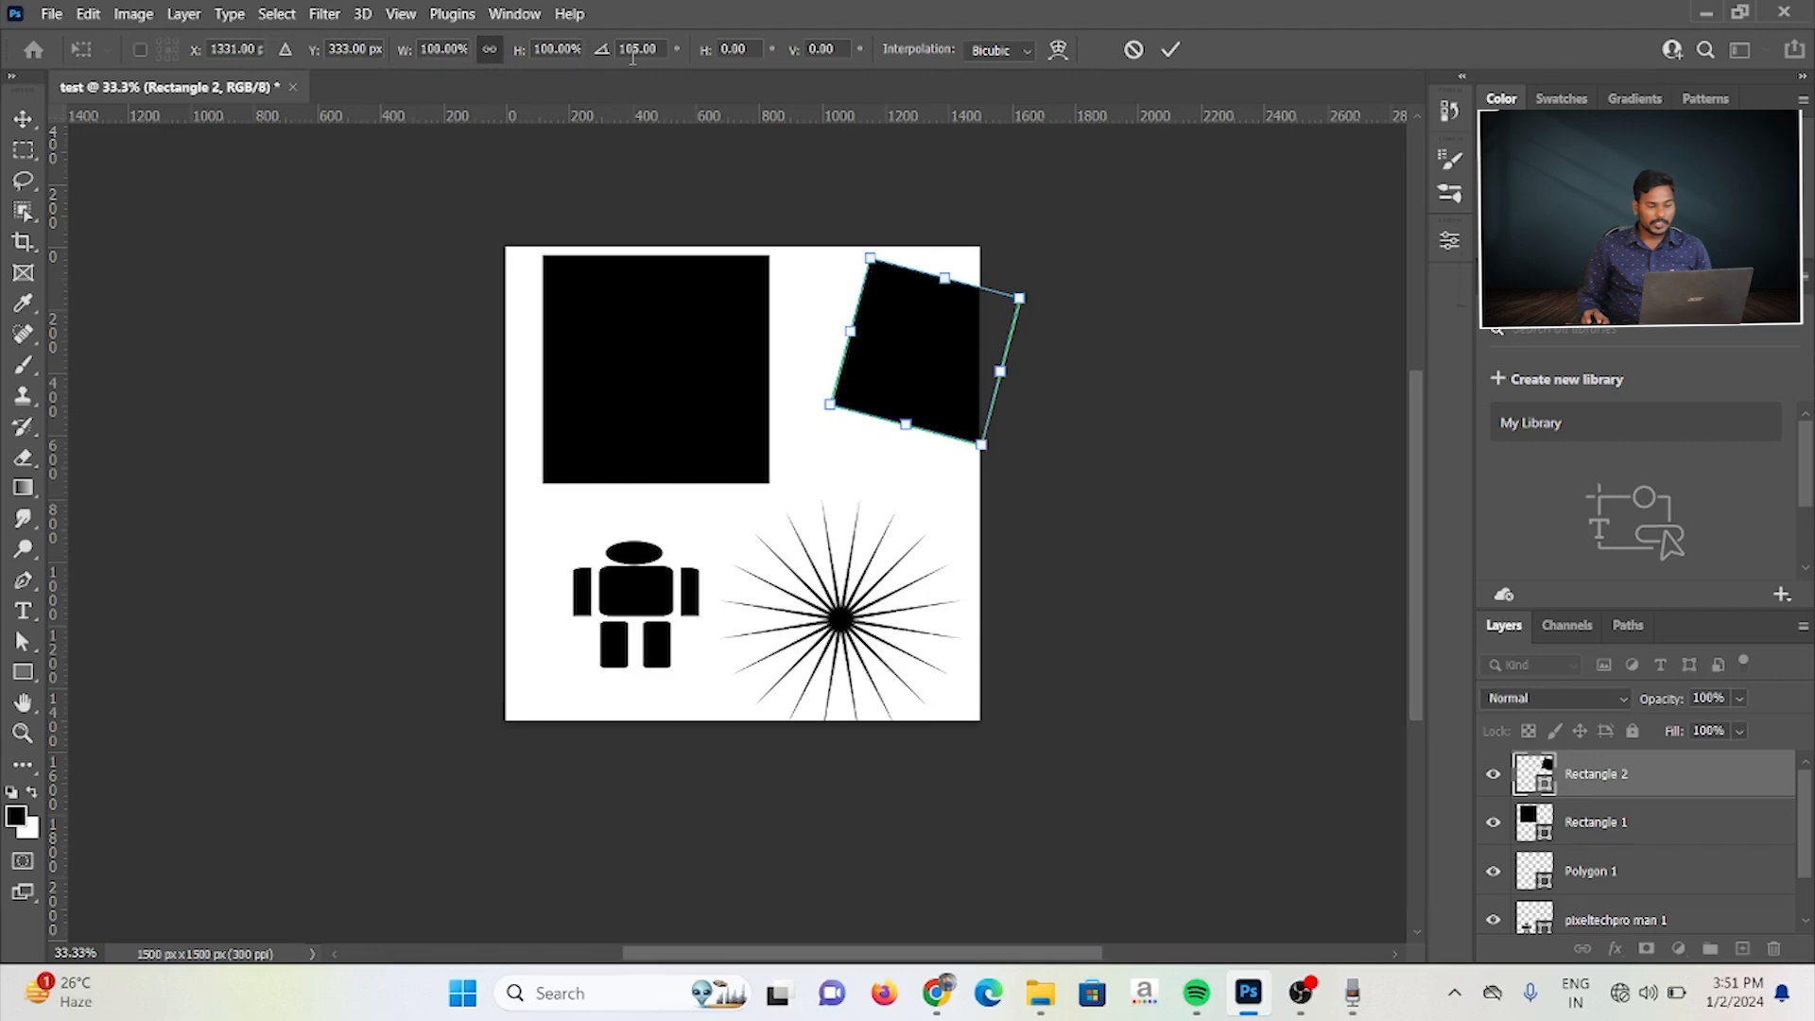
click(601, 51)
text(180)
key(Return)
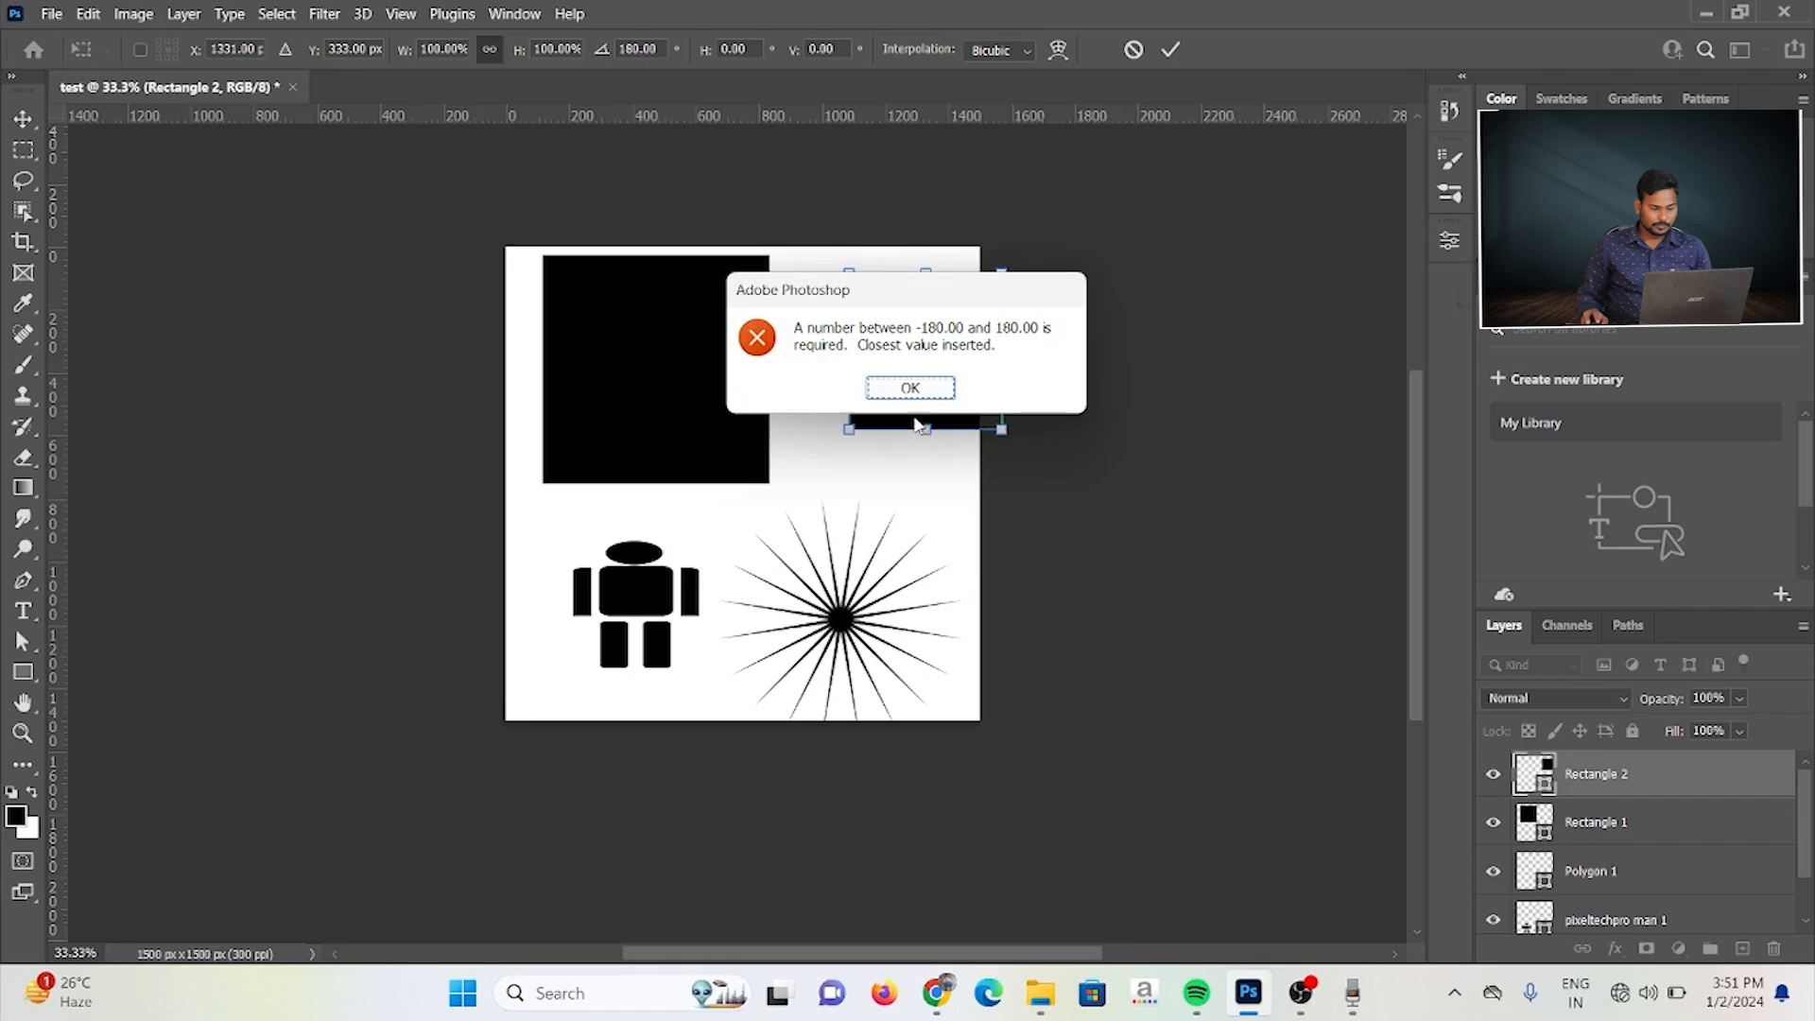
click(894, 387)
Step: Set the small square's rotation to 90°, move it left and slightly down fully onto the canvas, and apply the transform
drag(636, 48, 611, 50)
text(90)
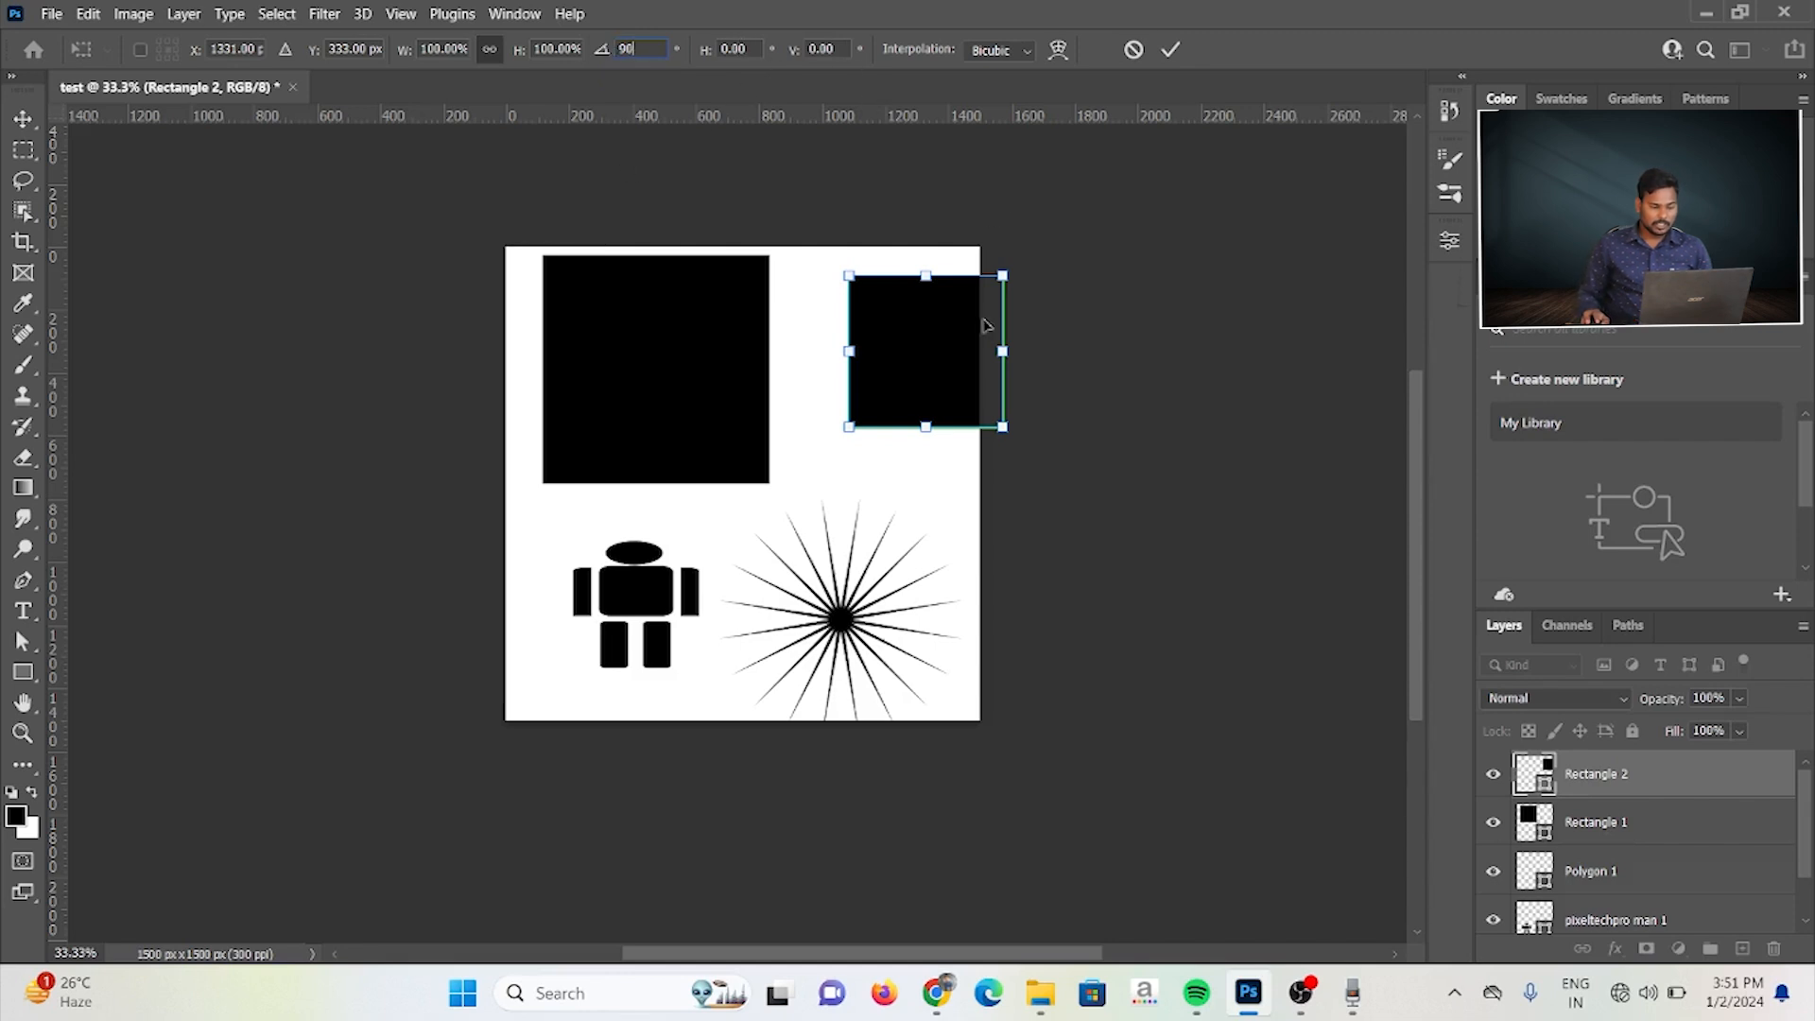
drag(914, 353, 856, 368)
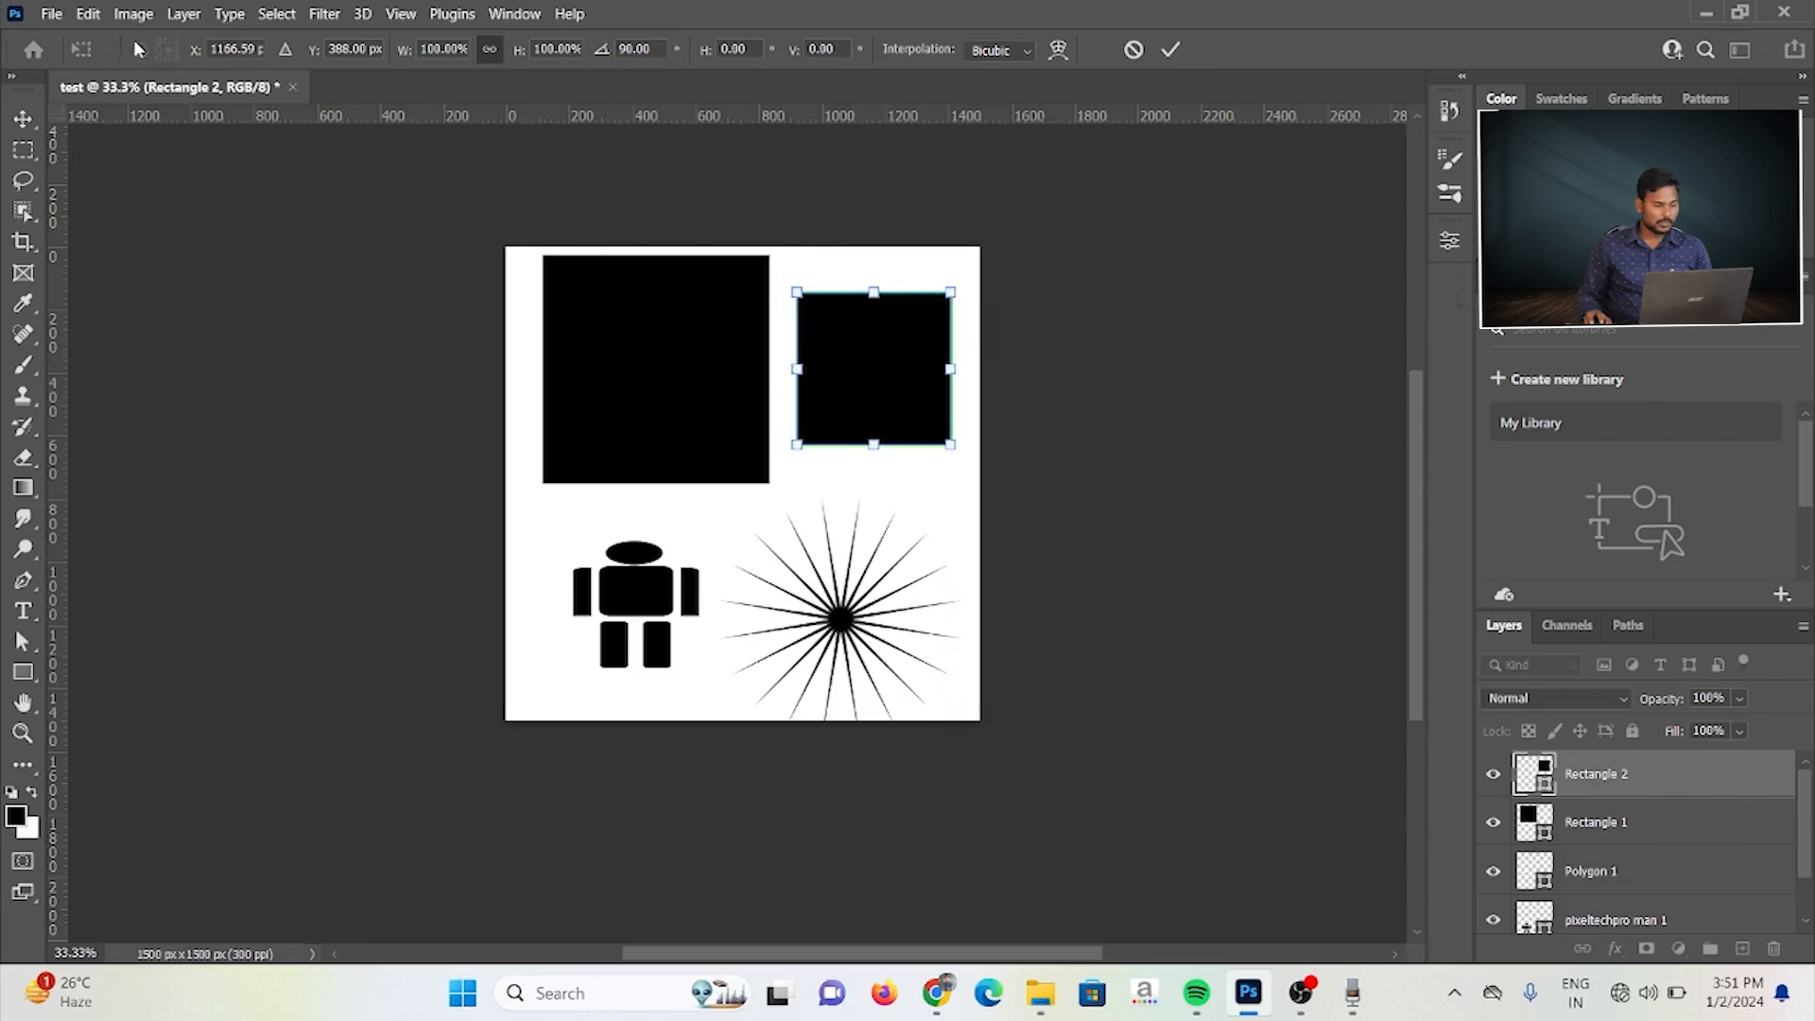
key(Return)
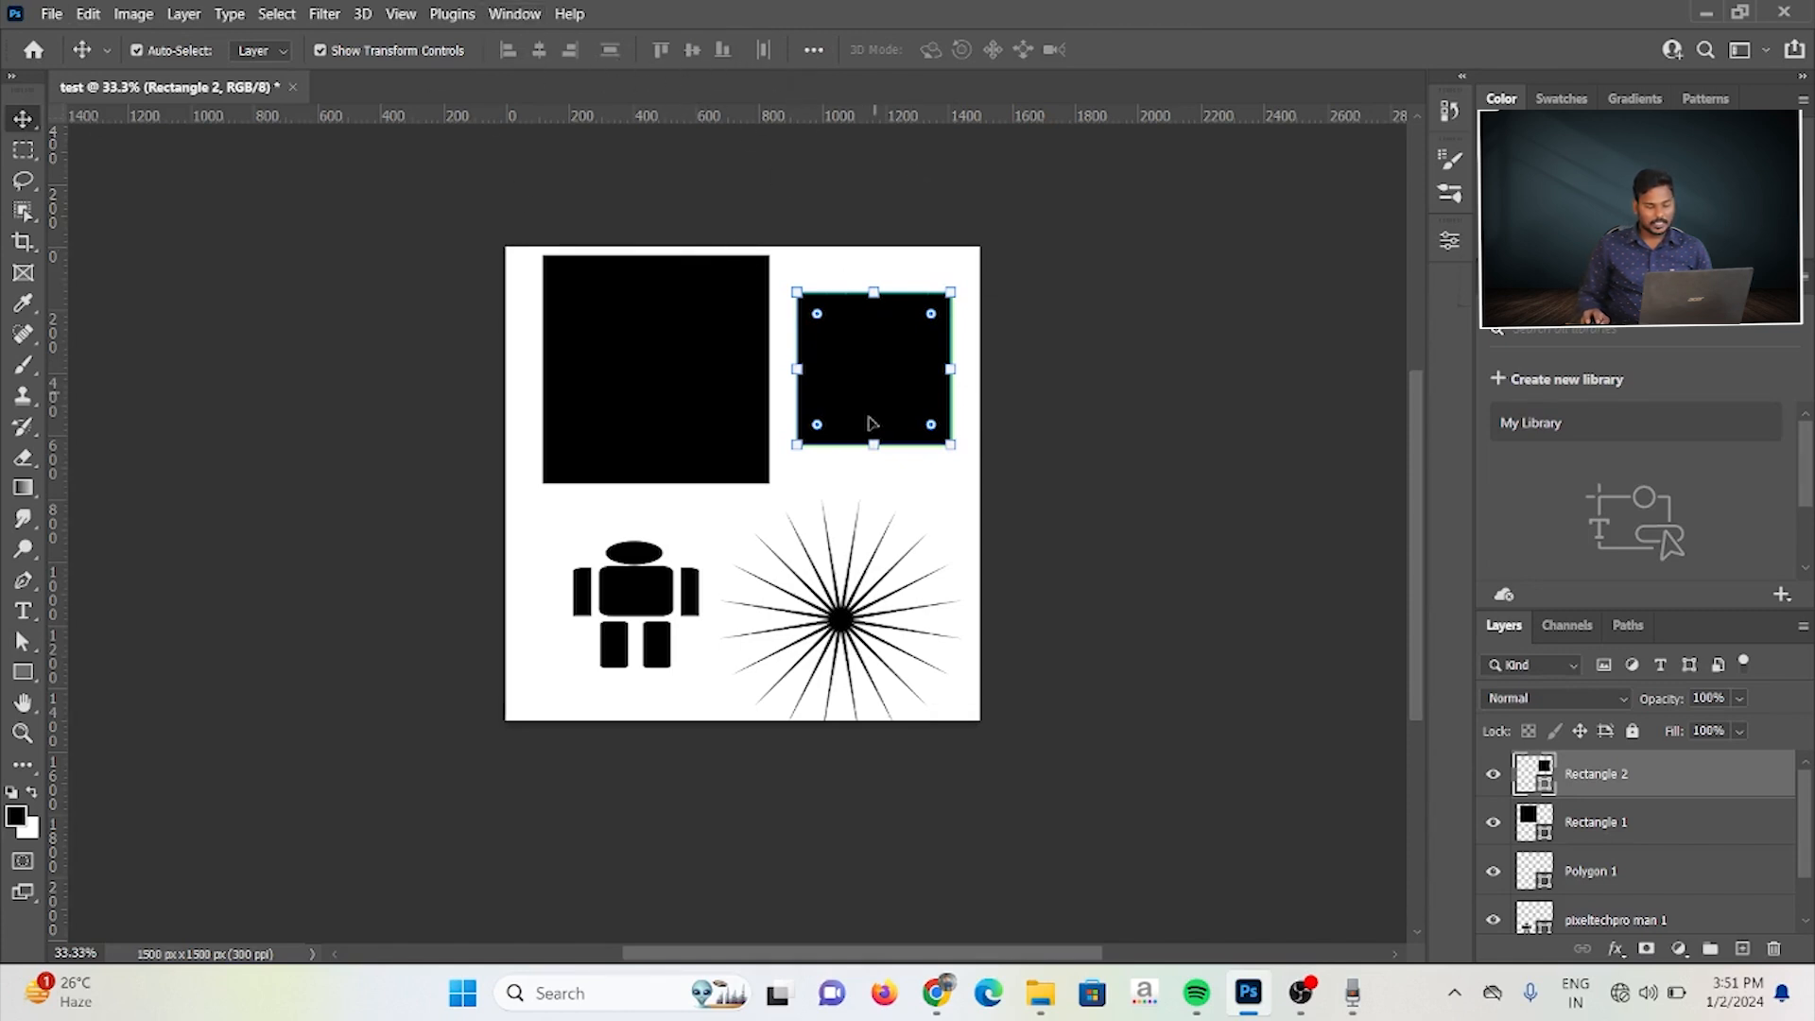
Step: Select all four shapes and align them by left edges, horizontal centers and finally right edges
drag(525, 251, 899, 628)
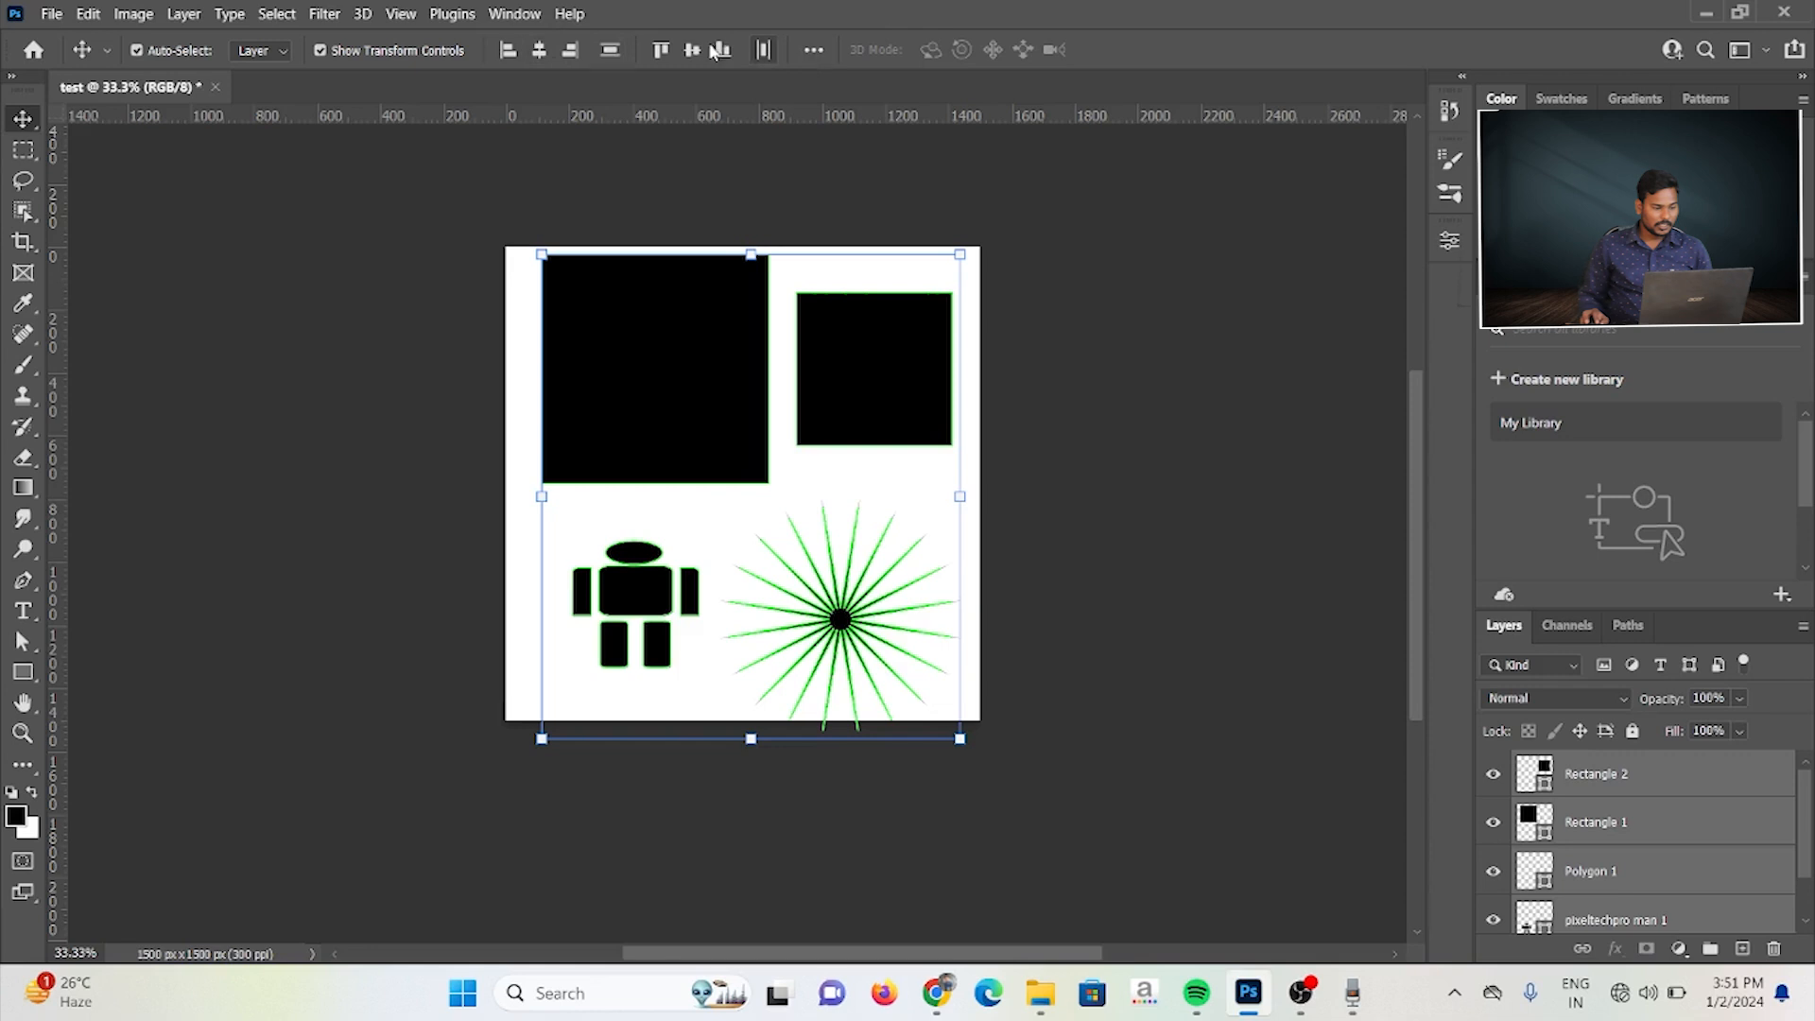
click(511, 50)
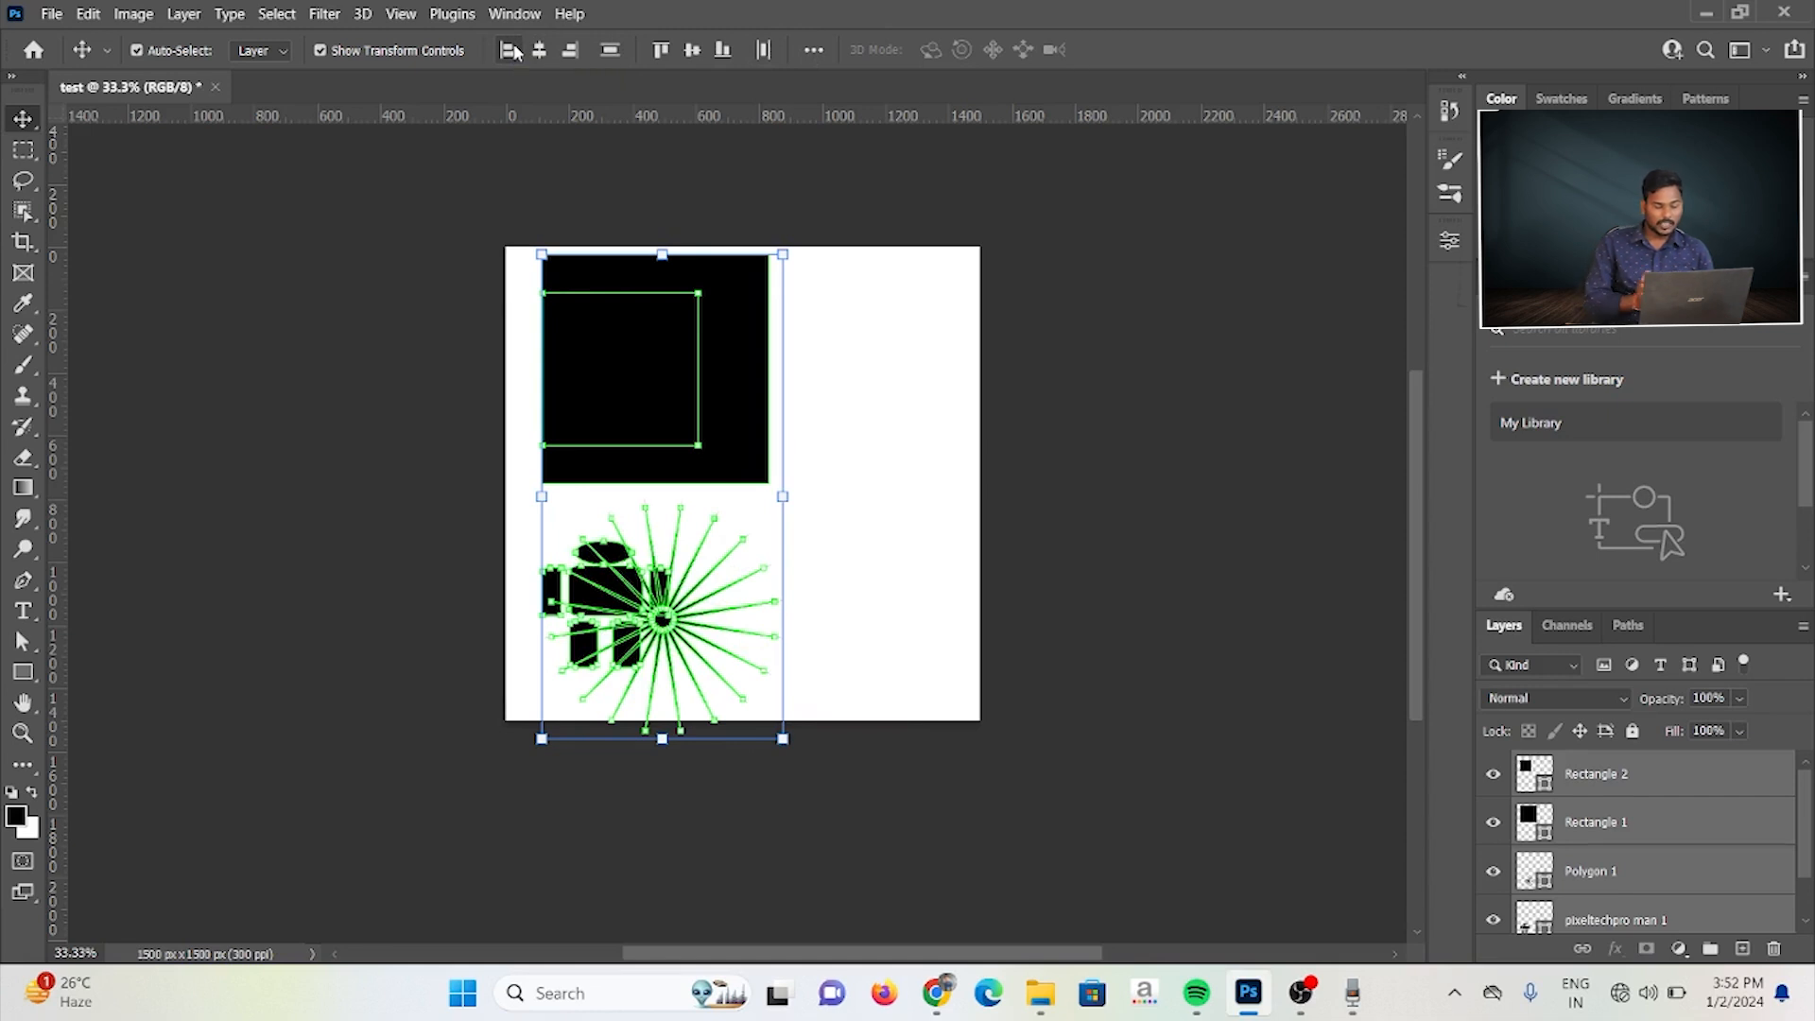
click(534, 52)
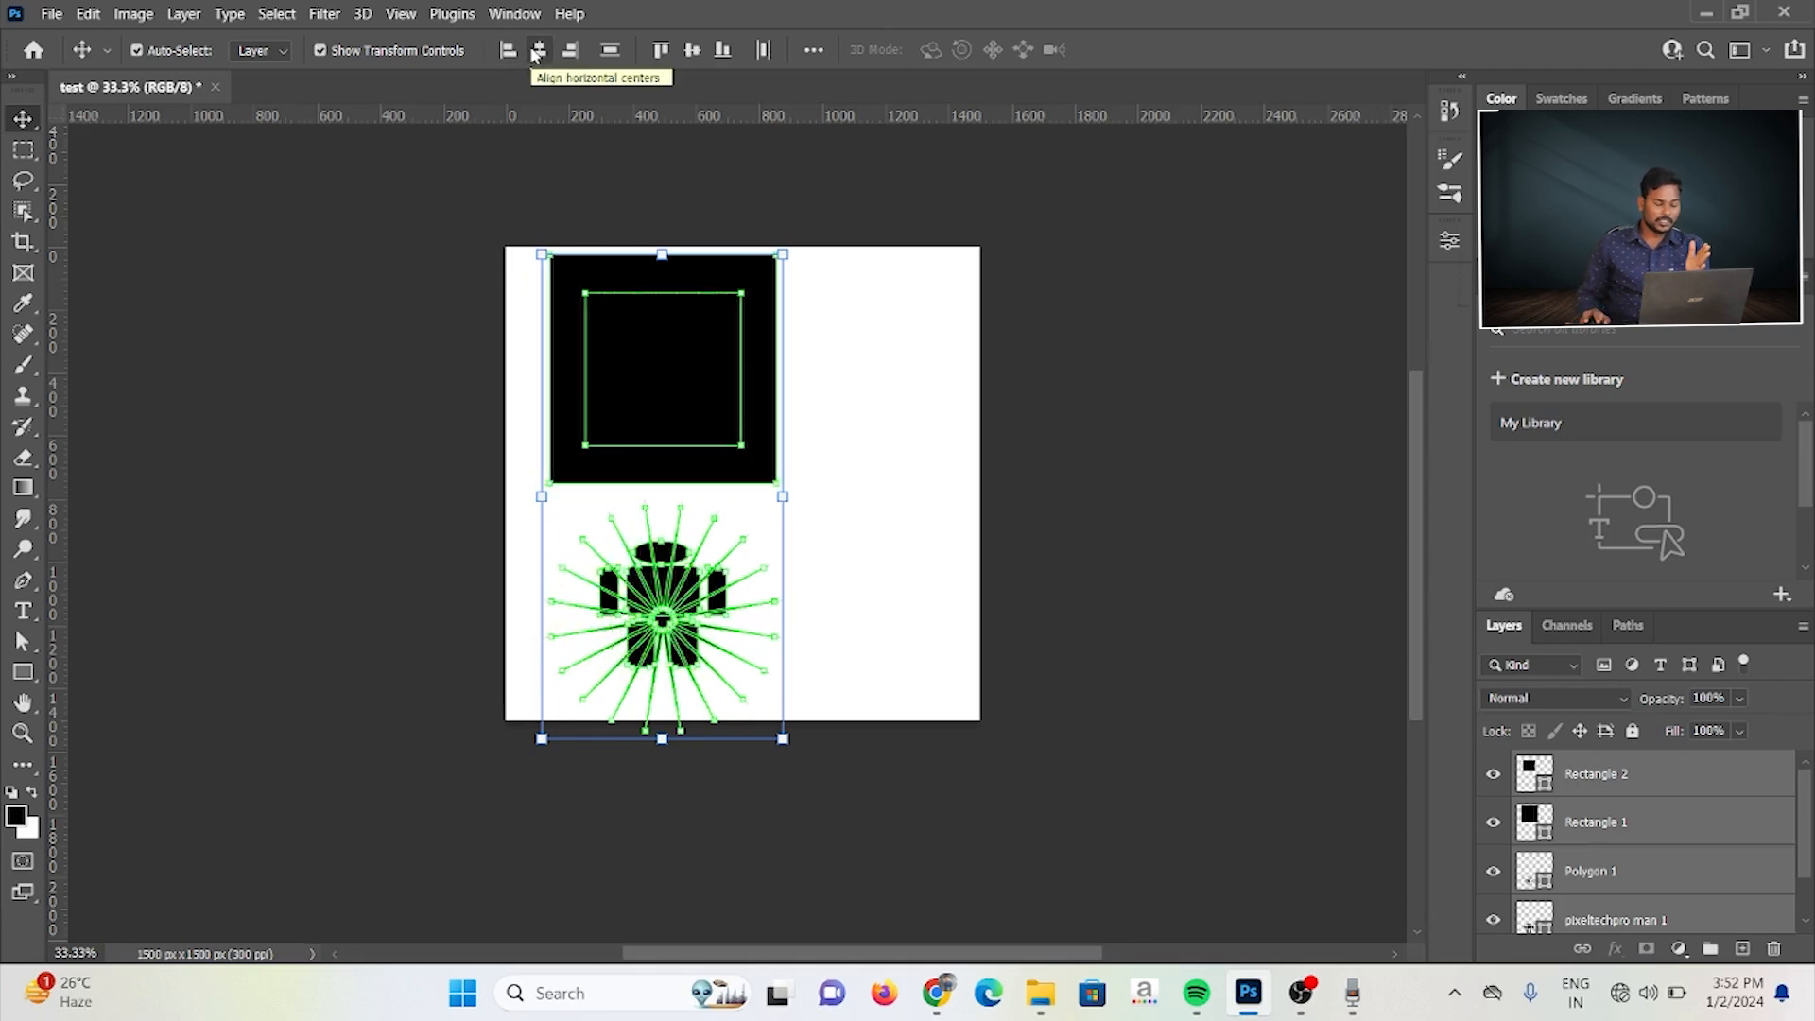
click(567, 53)
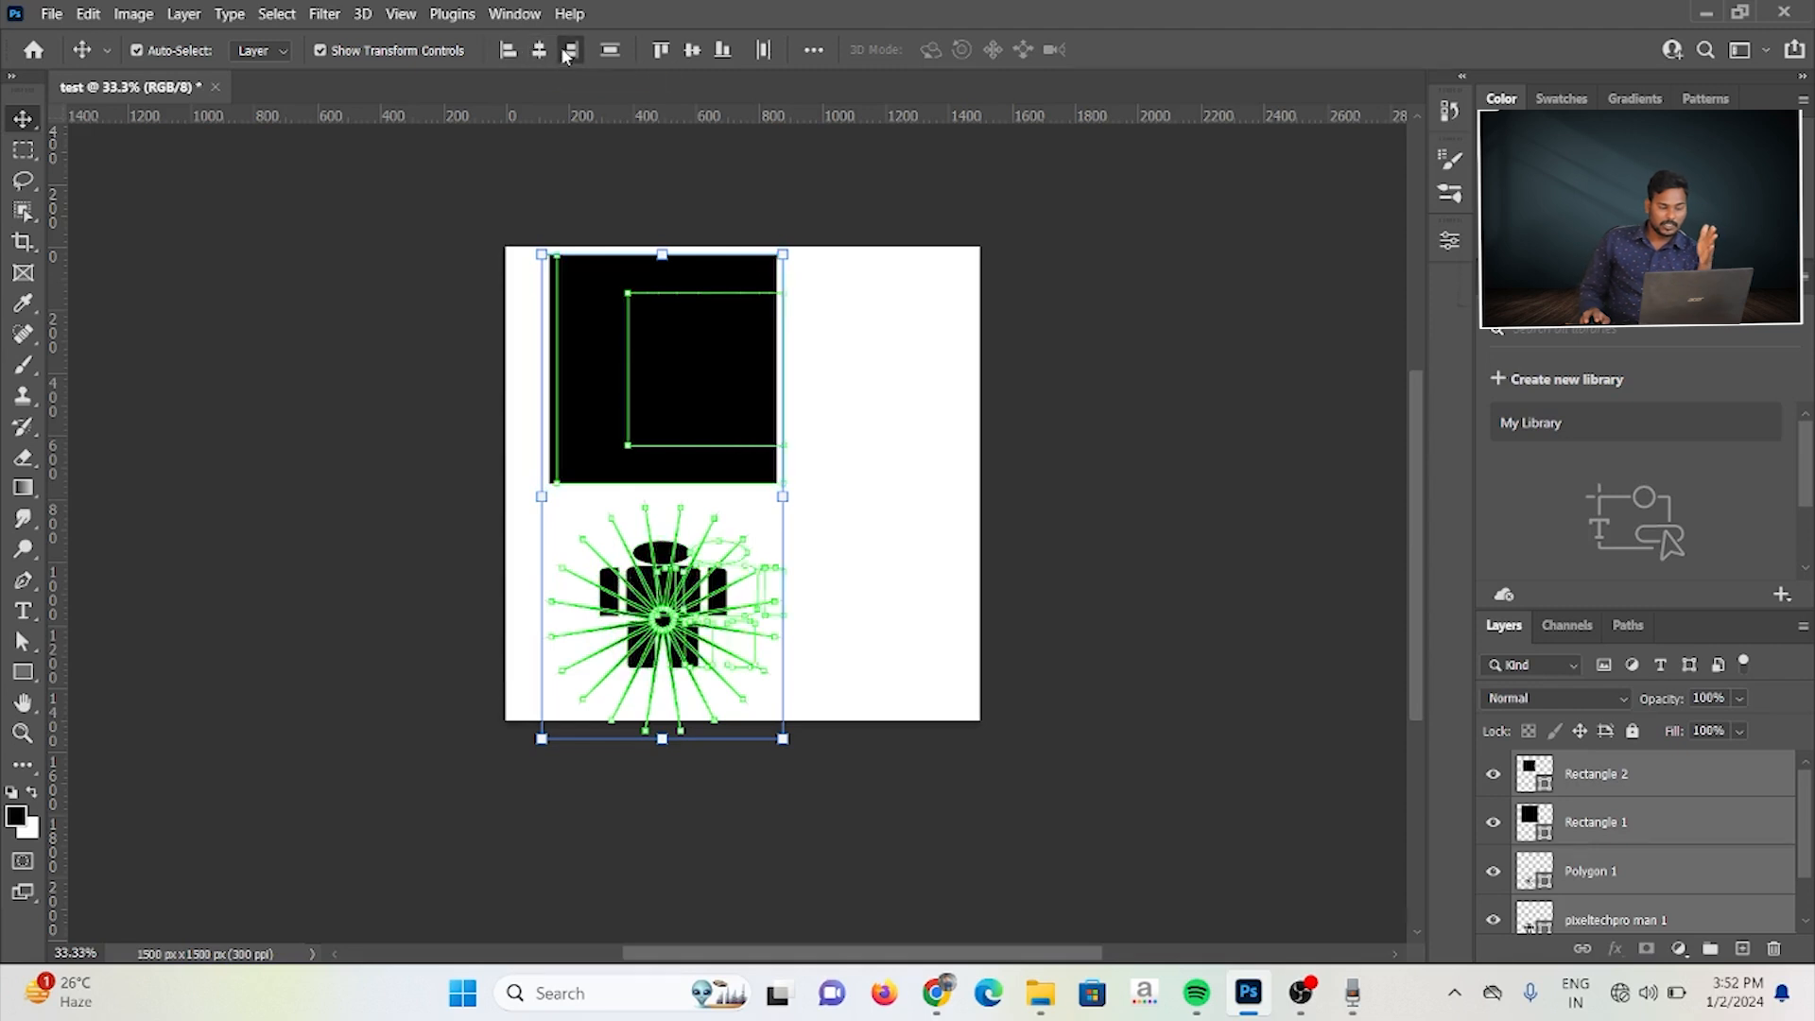
click(567, 53)
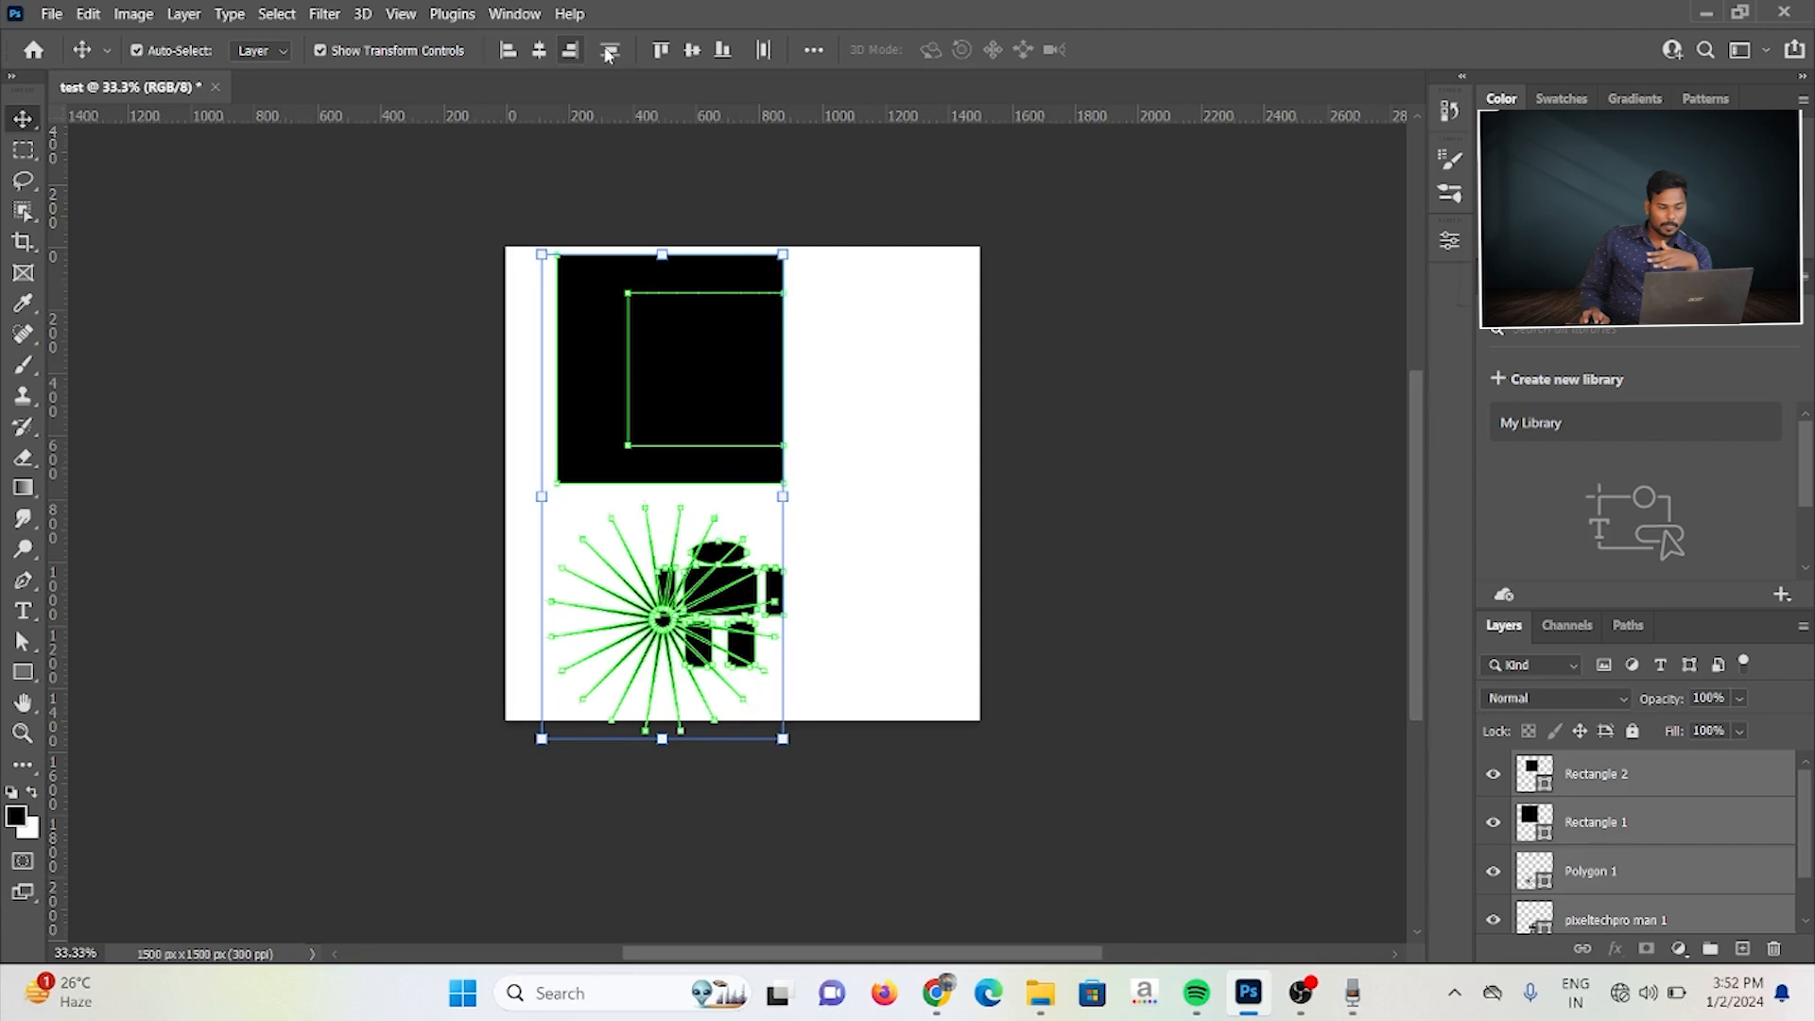
Step: Distribute the four selected shapes vertically, and align them by top edges, vertical centers and finally bottom edges
click(609, 52)
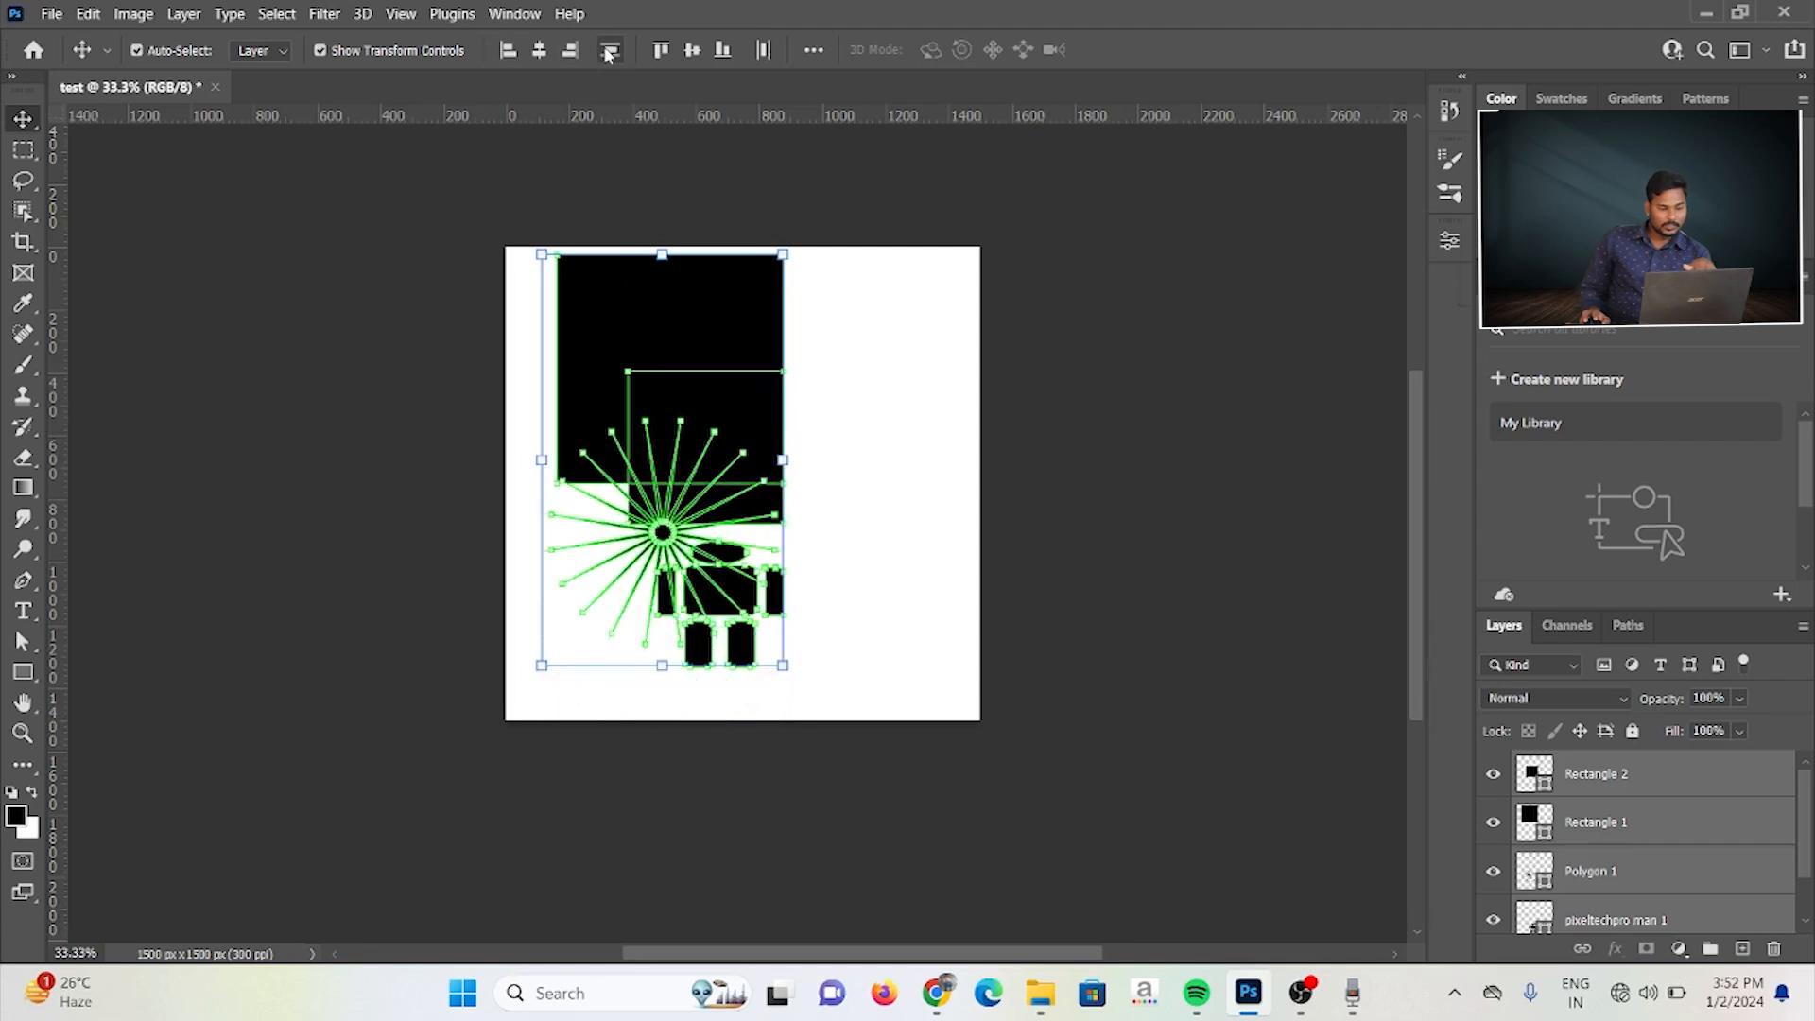
click(659, 51)
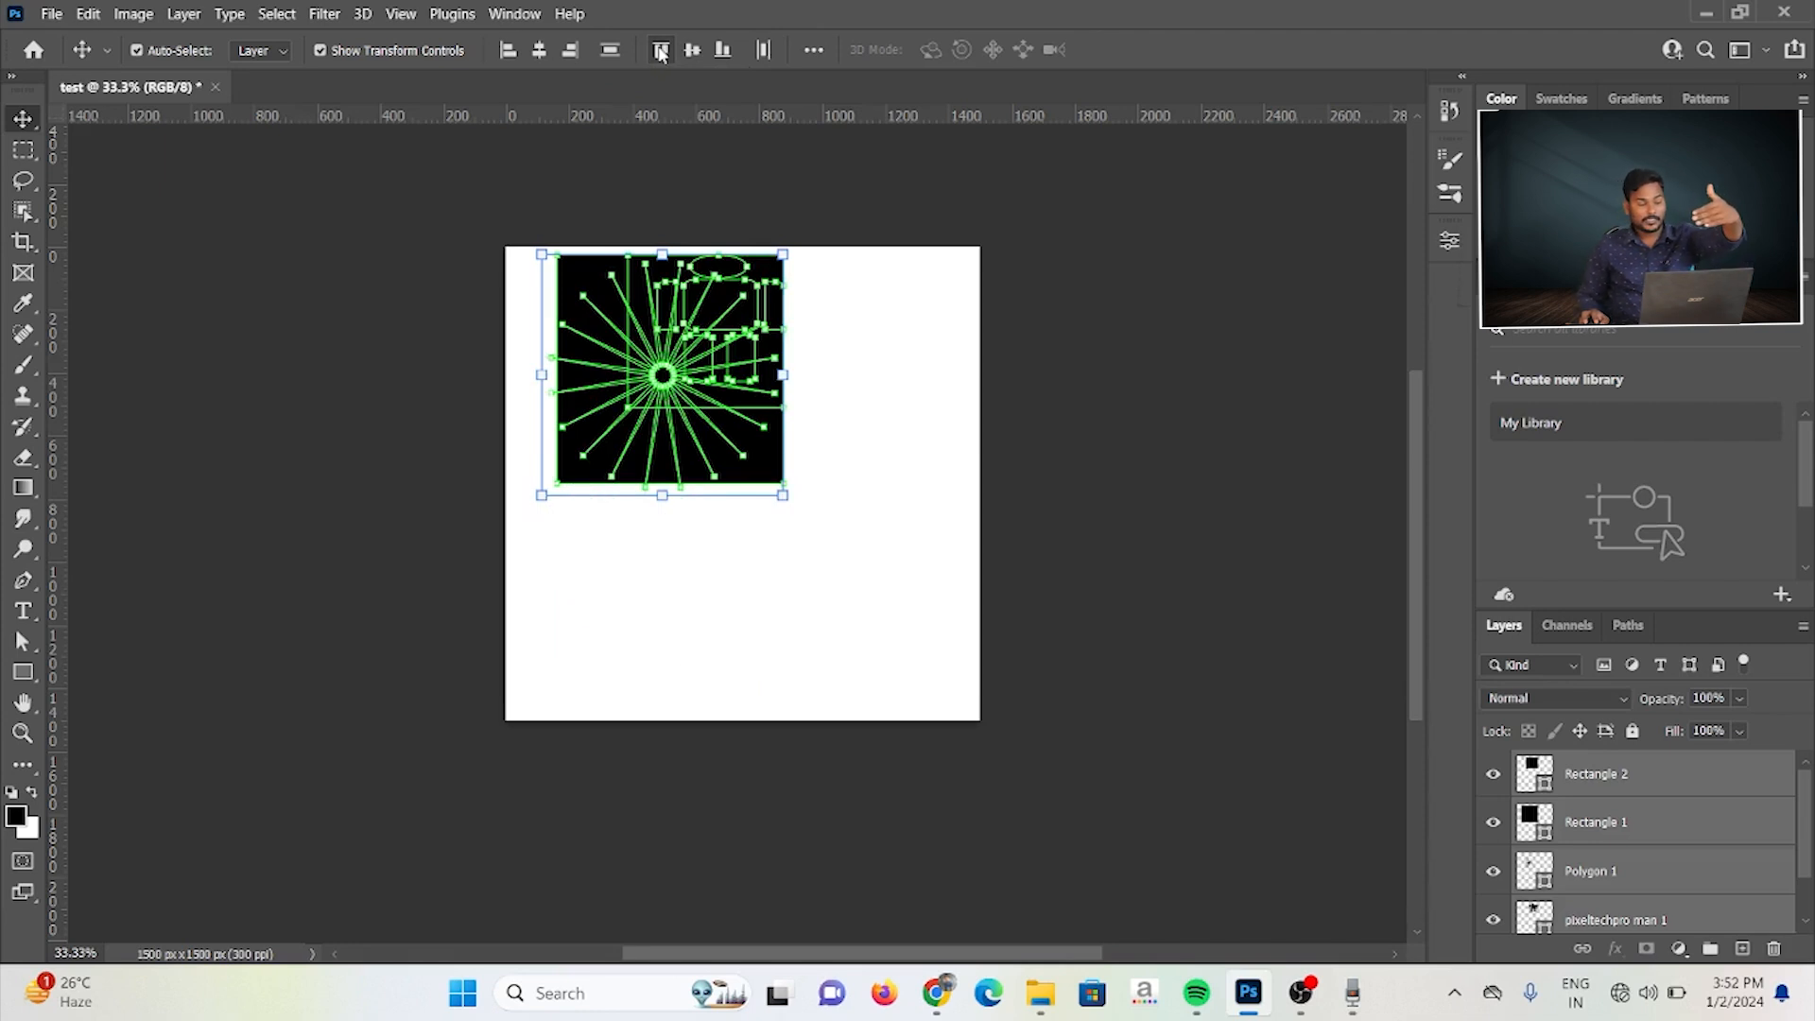
click(691, 50)
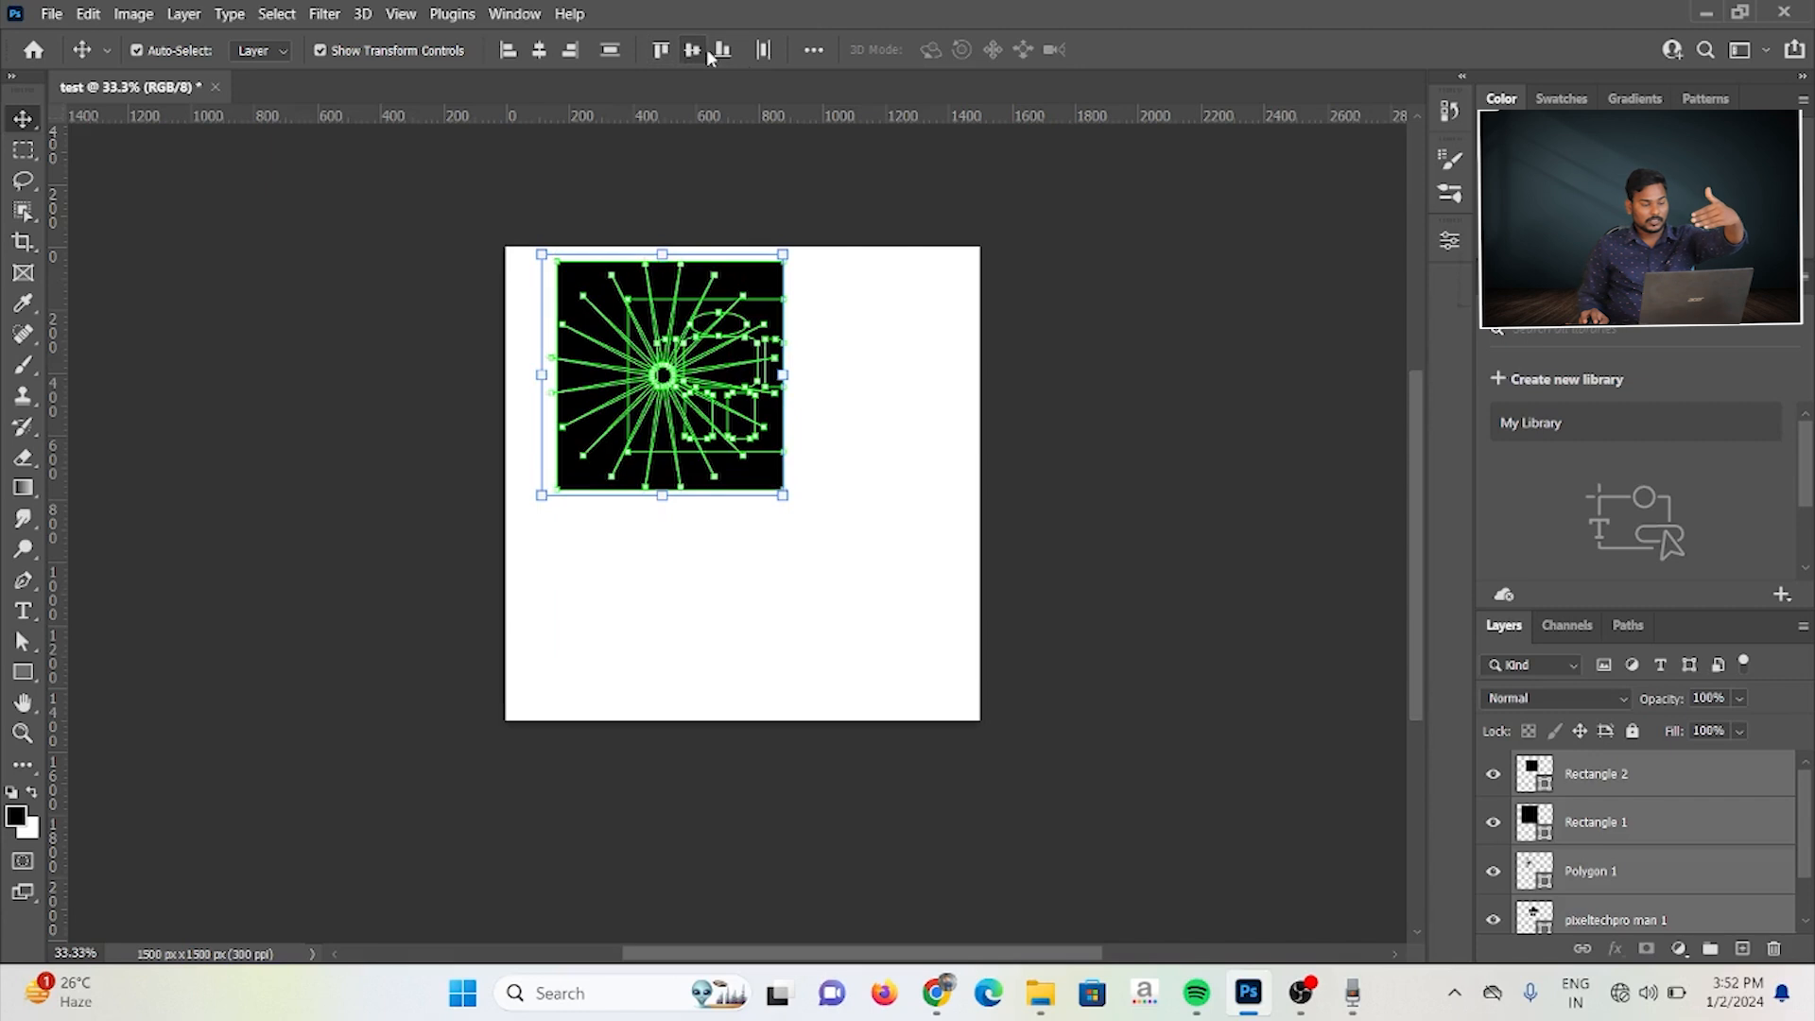
click(723, 51)
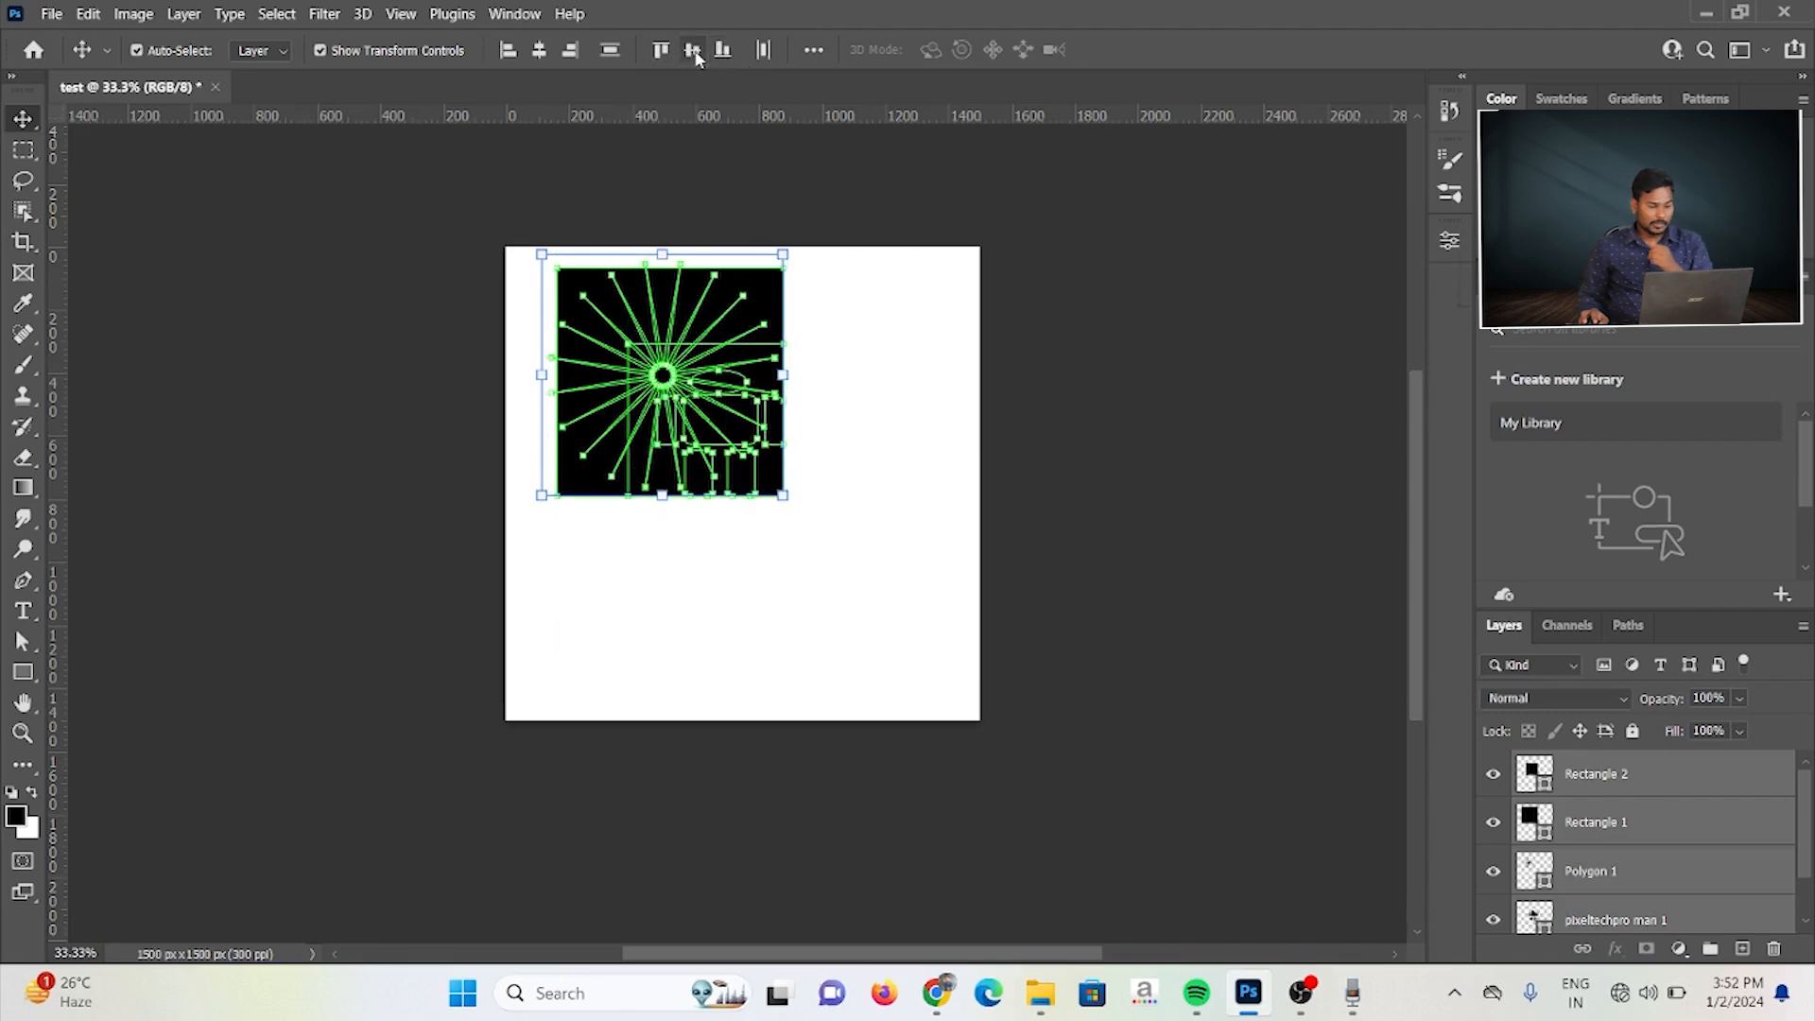